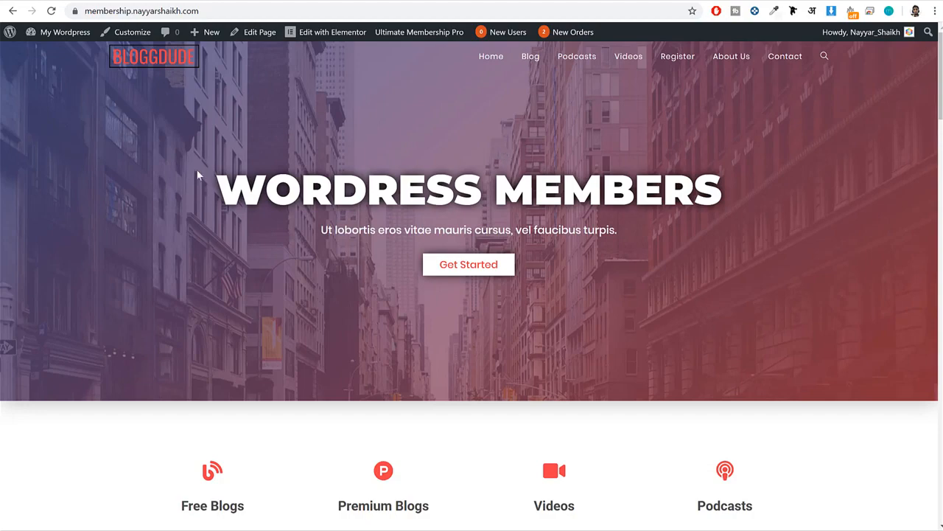
Look over the membership site's home page, including the hero heading, tagline, Get Started button, latest news and pricing plans.
left_click_drag(198, 174, 685, 224)
left_click(686, 224)
scroll(557, 258, "down", 15)
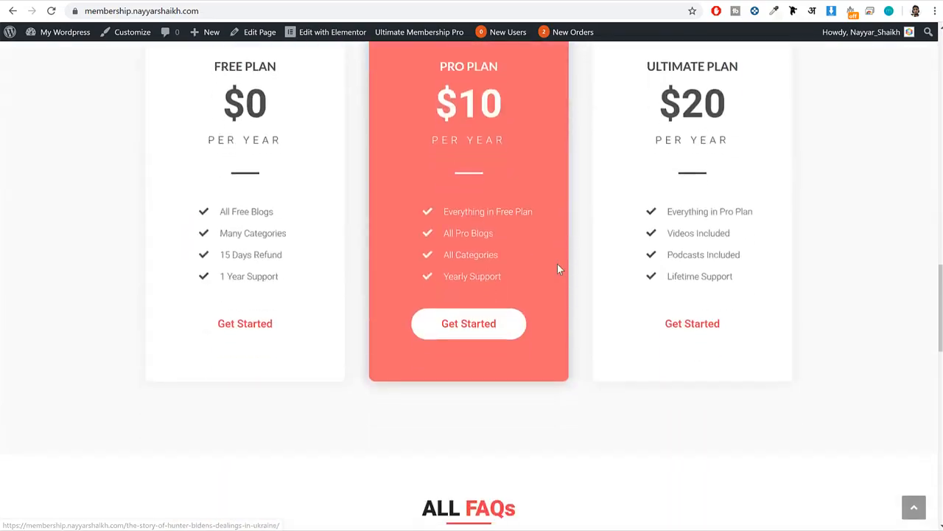
scroll(557, 269, "up", 15)
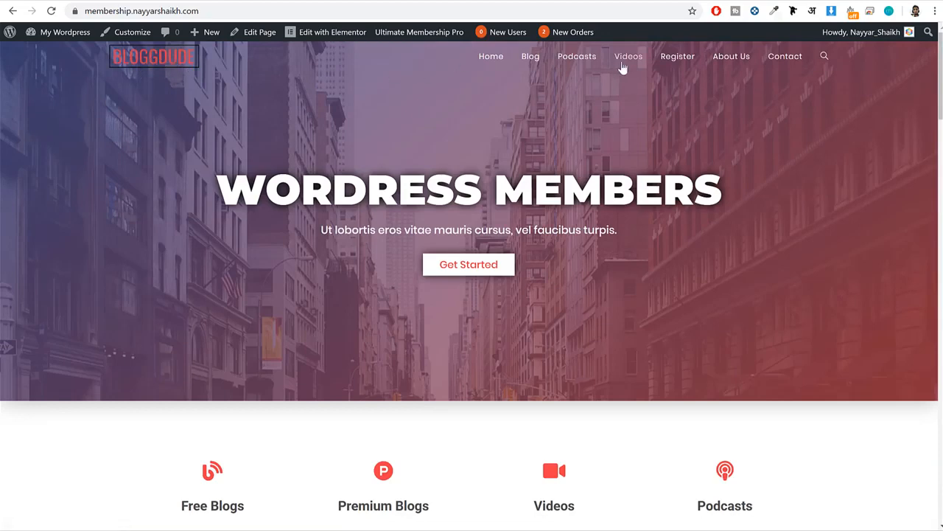
left_click_drag(225, 190, 701, 191)
left_click_drag(646, 228, 318, 230)
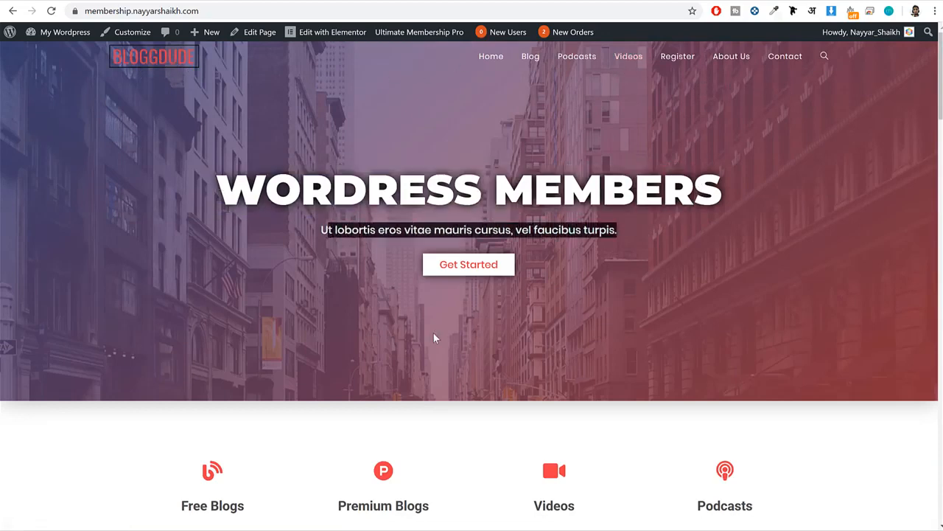
left_click(472, 272)
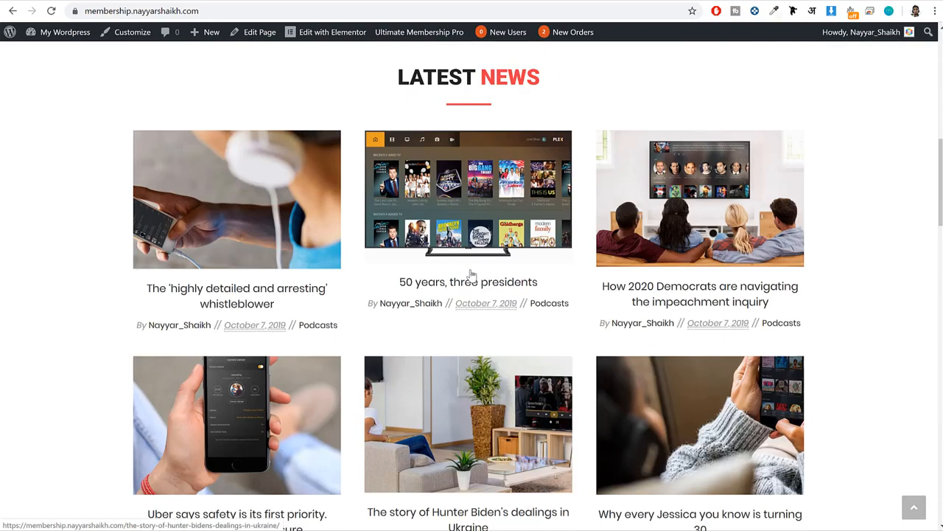
scroll(561, 223, "up", 2)
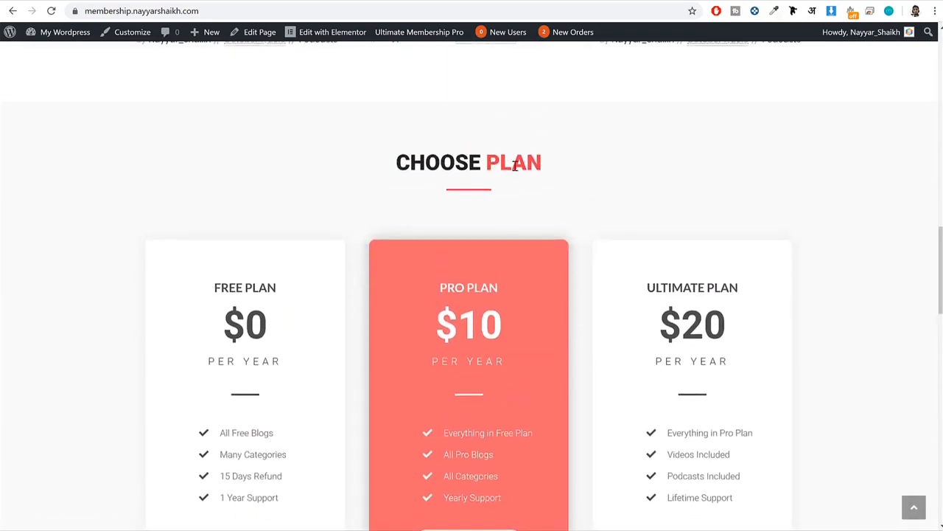
scroll(590, 199, "up", 15)
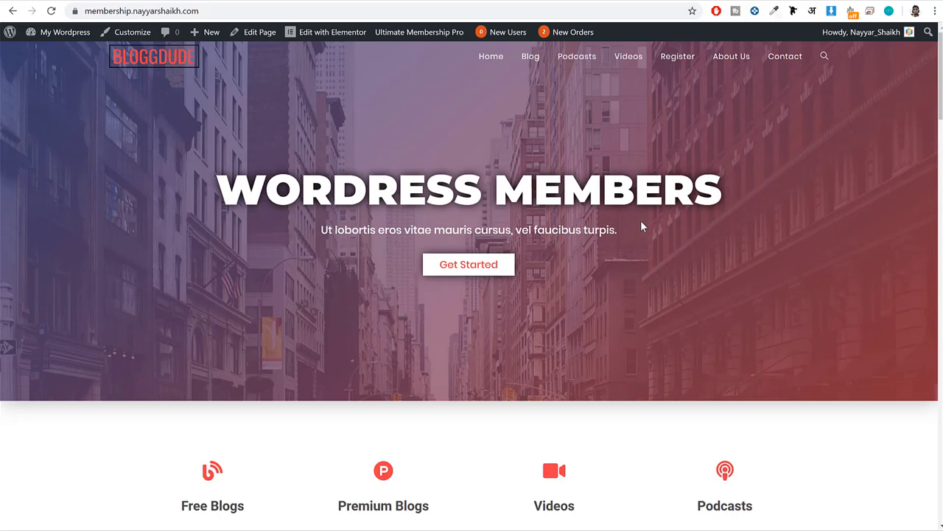
Review the Free Blogs, Premium Blogs, Videos and Podcasts content types presented on the home page.
scroll(737, 257, "down", 5)
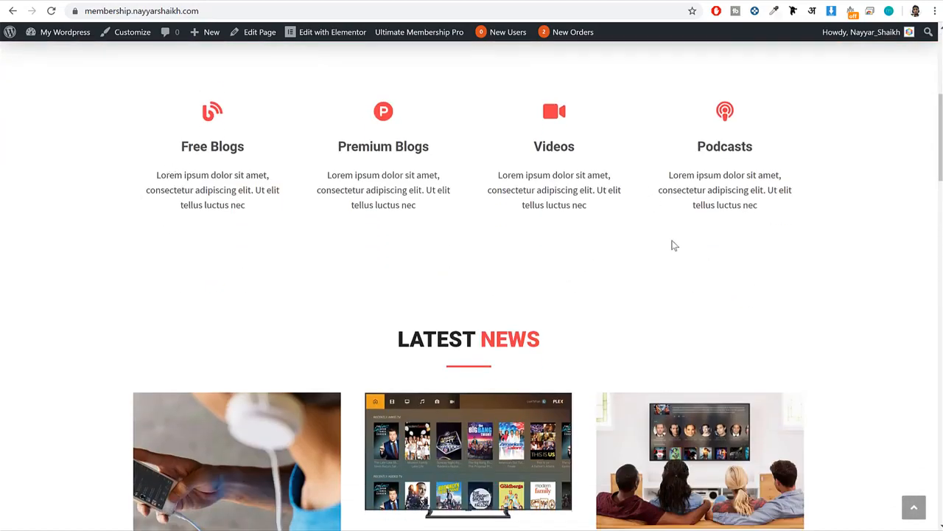
left_click_drag(181, 146, 267, 148)
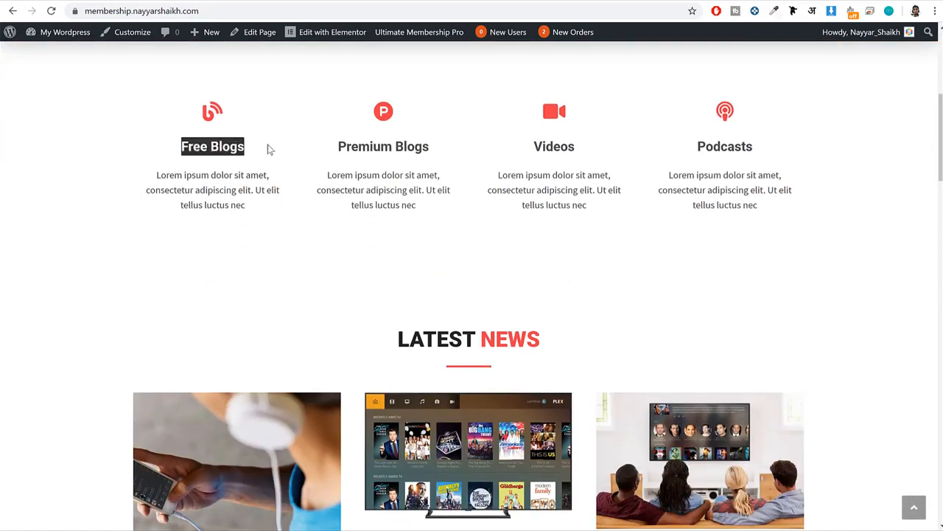
left_click_drag(444, 148, 318, 146)
left_click_drag(573, 153, 503, 150)
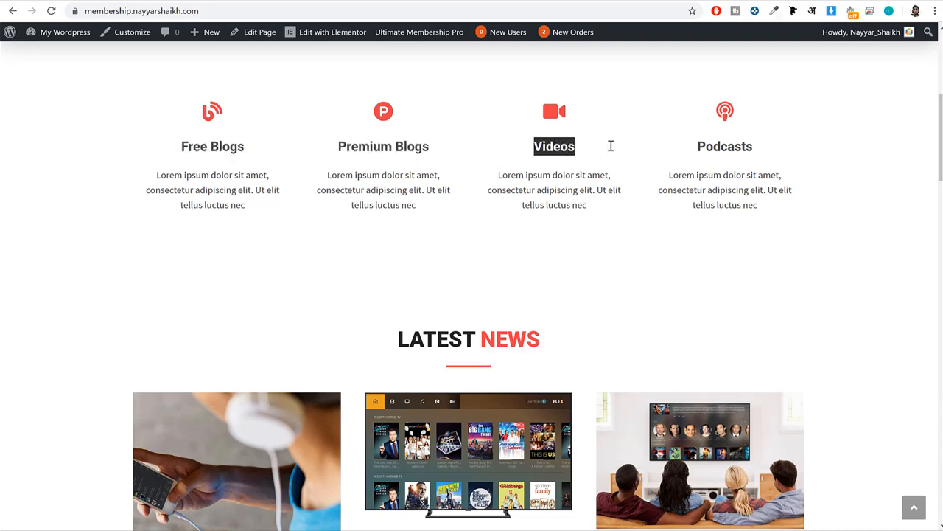
left_click_drag(762, 152, 672, 148)
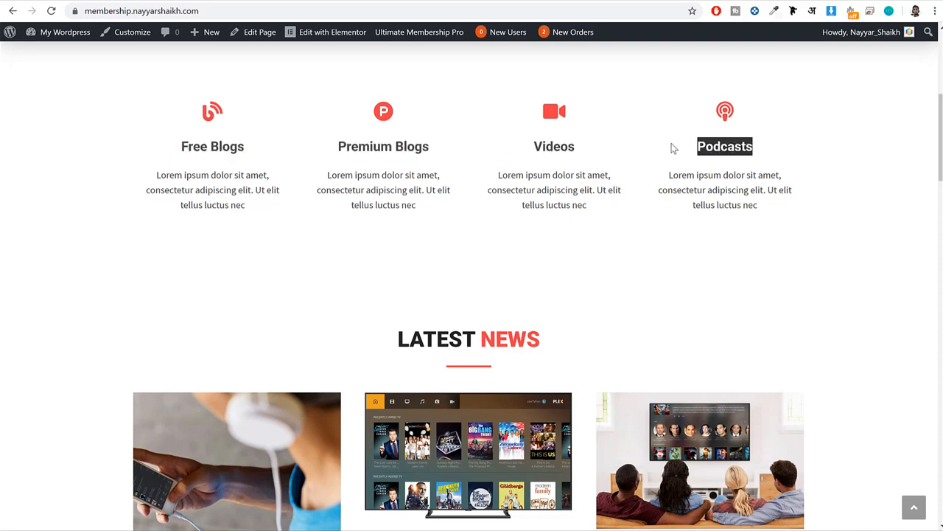
scroll(678, 195, "up", 2)
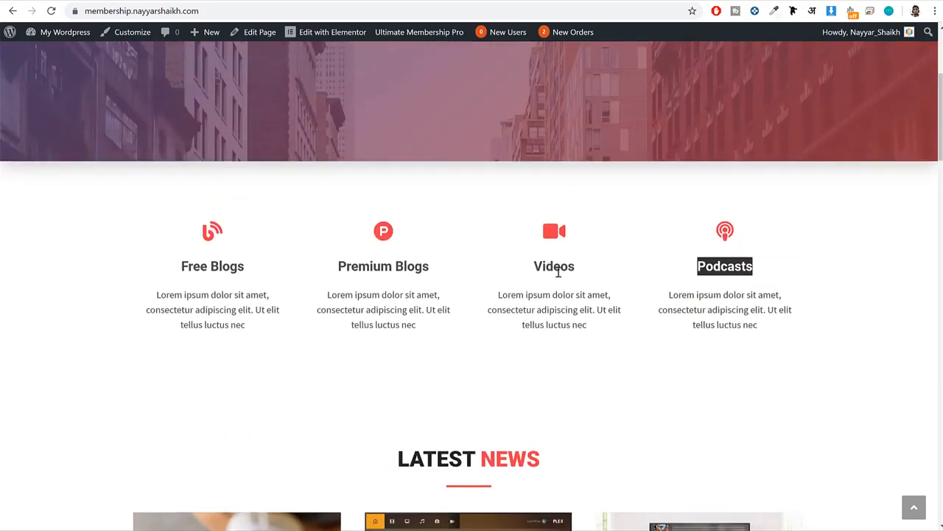
left_click(626, 279)
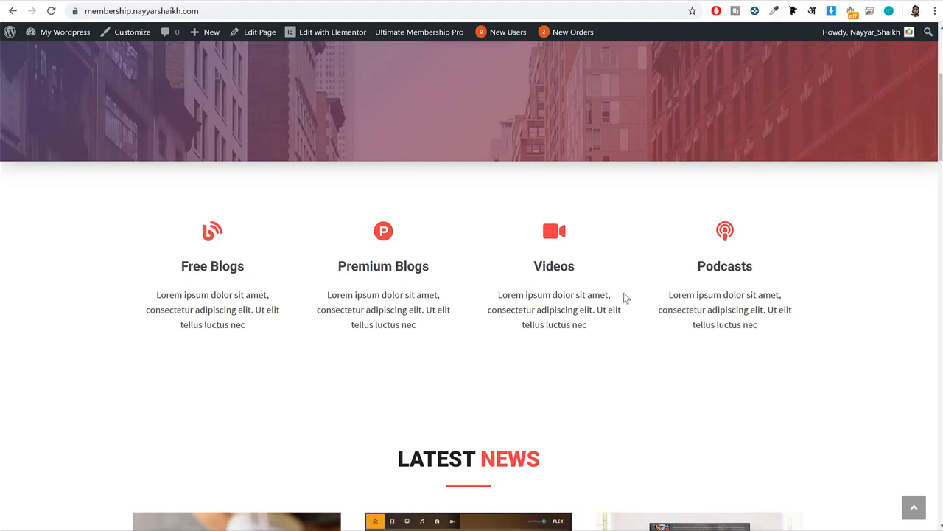
Review the Choose Plan section, reading the features listed for the Free and Pro plans.
scroll(594, 326, "down", 7)
scroll(593, 327, "down", 5)
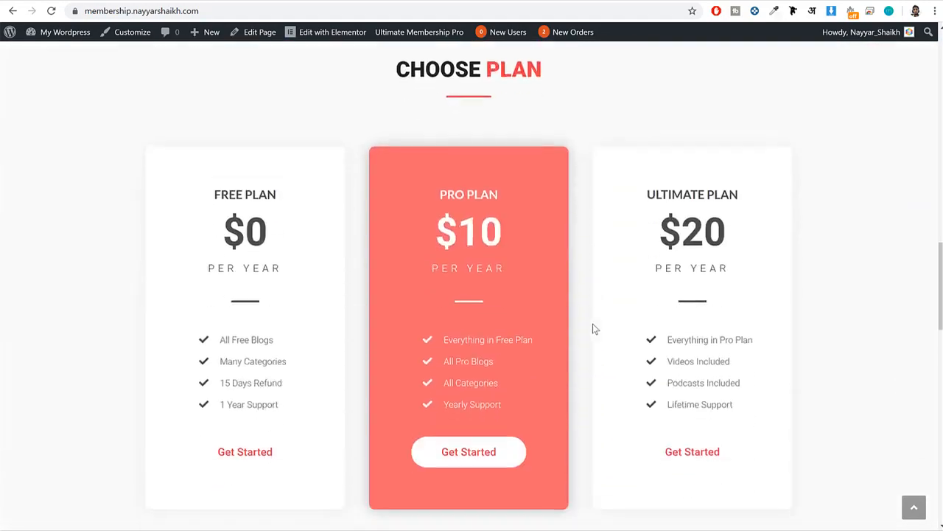
scroll(582, 326, "down", 2)
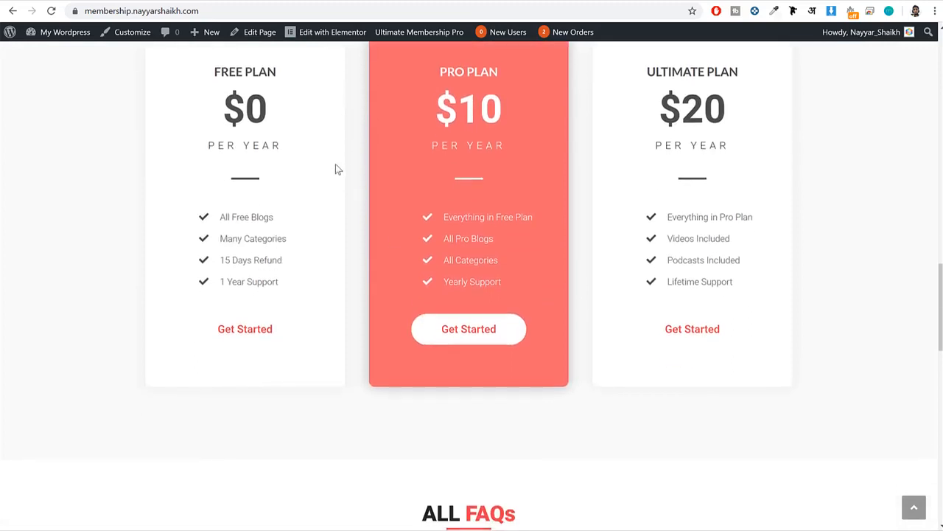
scroll(335, 169, "up", 2)
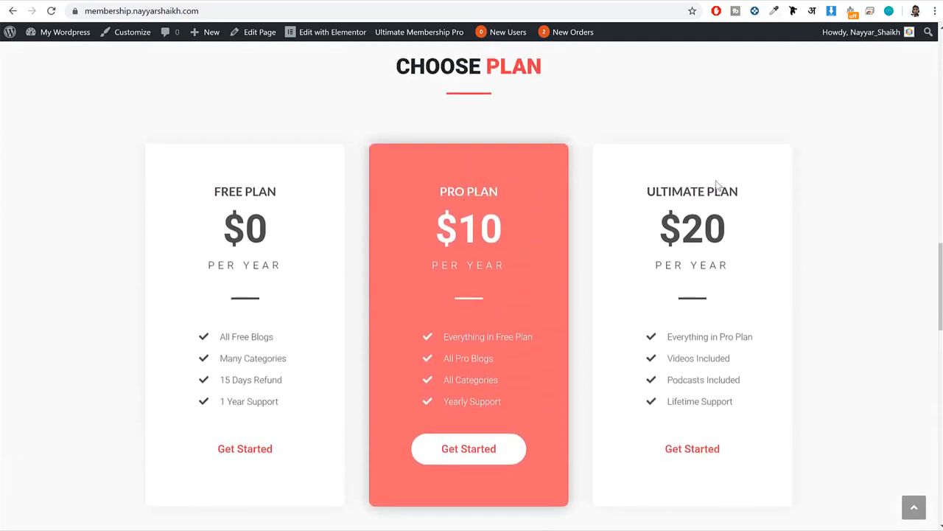
left_click_drag(751, 186, 626, 185)
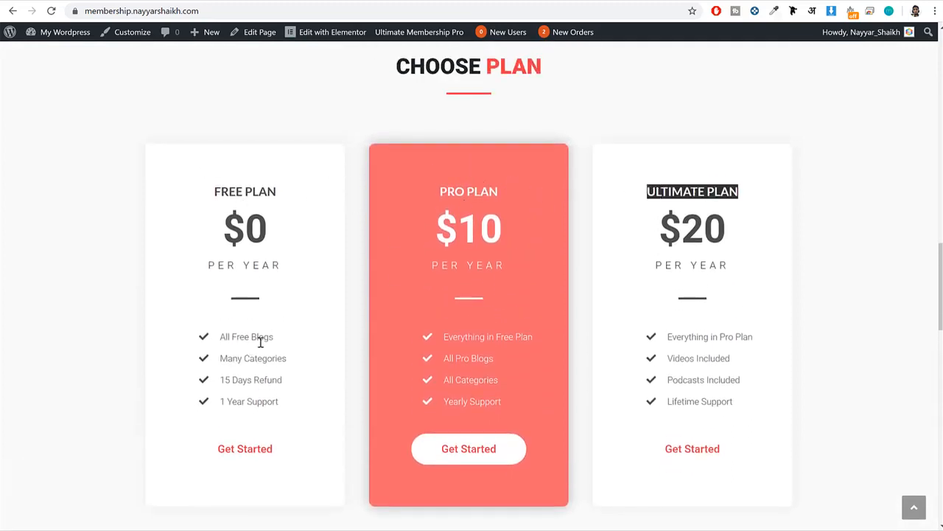
left_click_drag(272, 336, 215, 336)
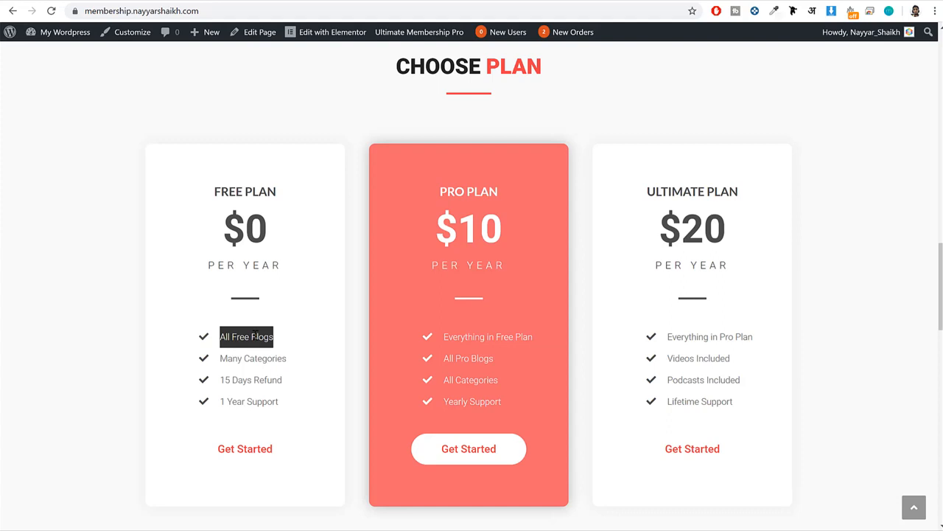
triple_click(491, 190)
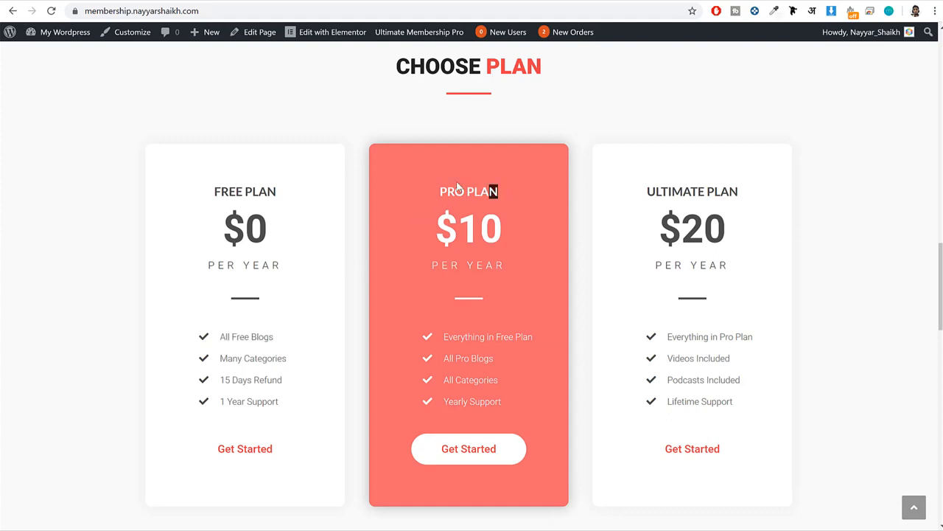
left_click_drag(532, 337, 442, 338)
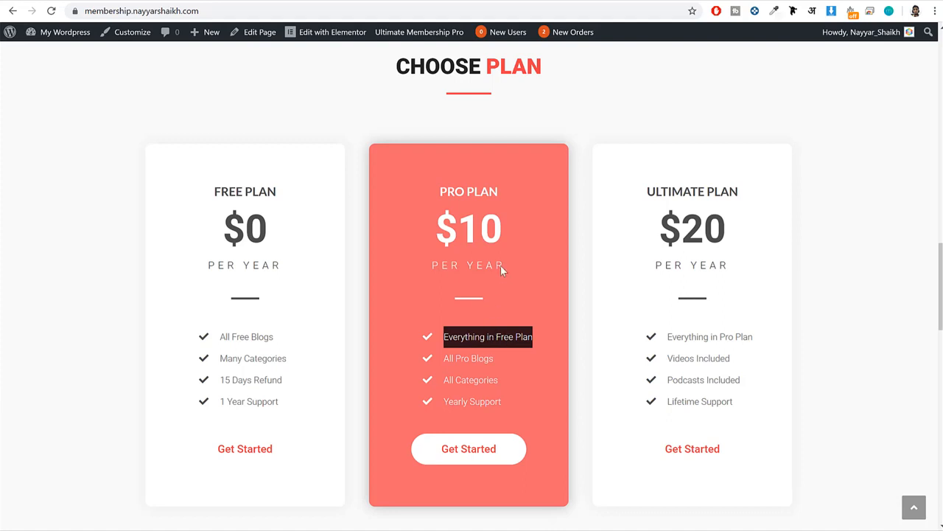
left_click_drag(503, 190, 427, 185)
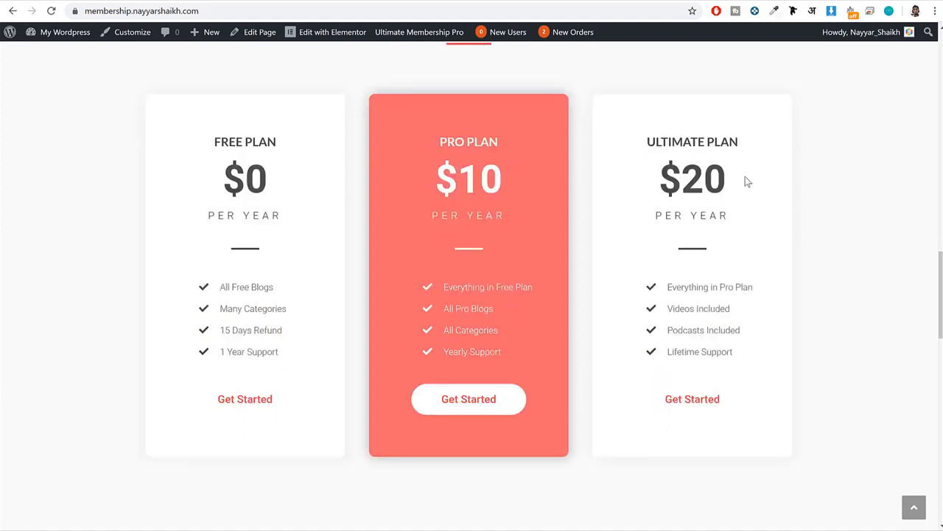
Compare the three plans, examining the video and podcast access listed under the Ultimate Plan.
triple_click(264, 145)
triple_click(505, 141)
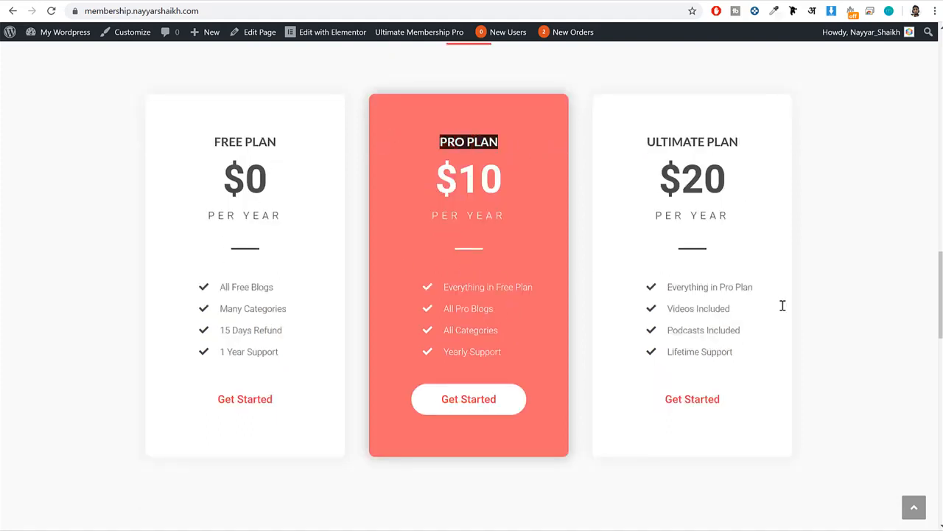
left_click_drag(743, 310, 635, 312)
left_click_drag(743, 332, 642, 330)
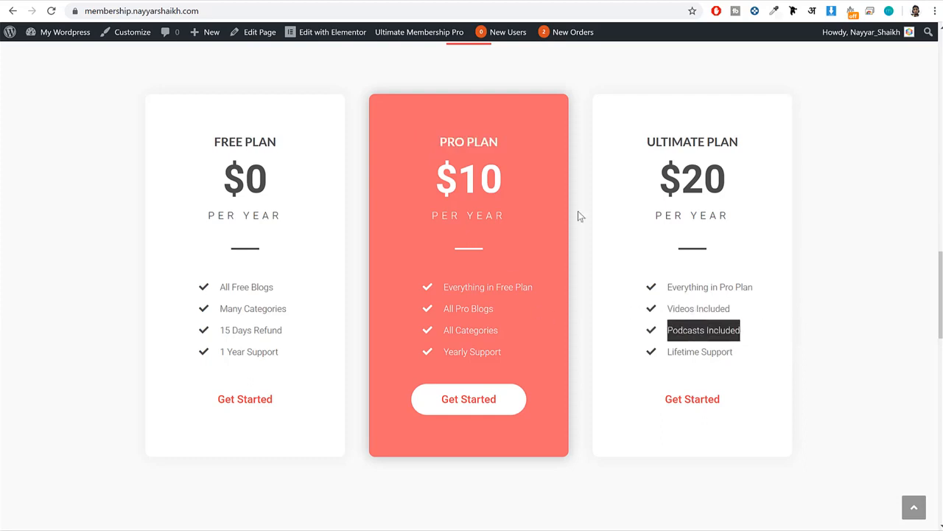
left_click_drag(742, 146, 631, 136)
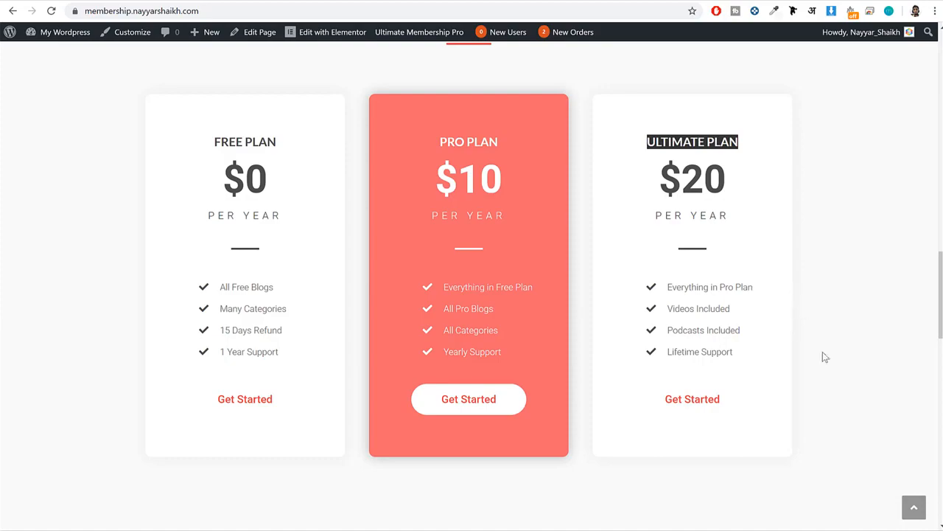
Copy the membership site's address and load its home page in a new incognito window.
scroll(822, 361, "up", 15)
scroll(774, 287, "up", 5)
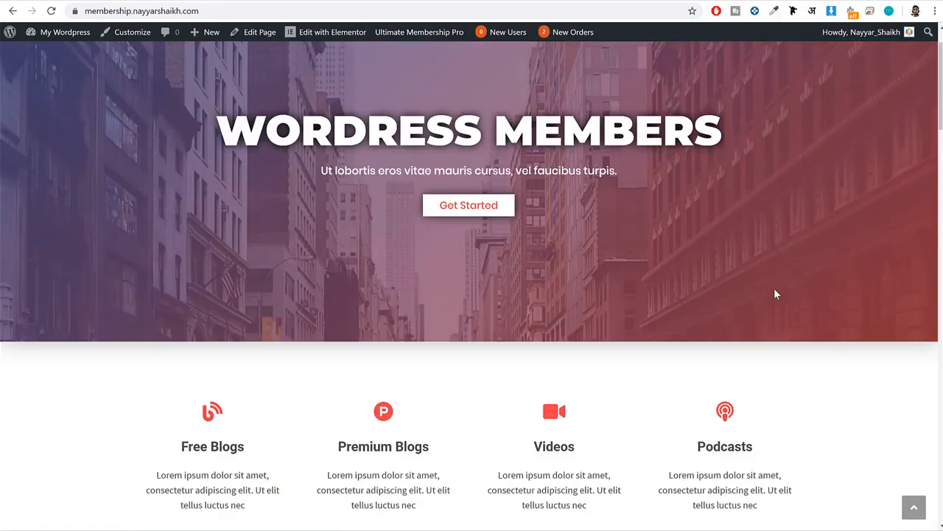
scroll(774, 297, "down", 5)
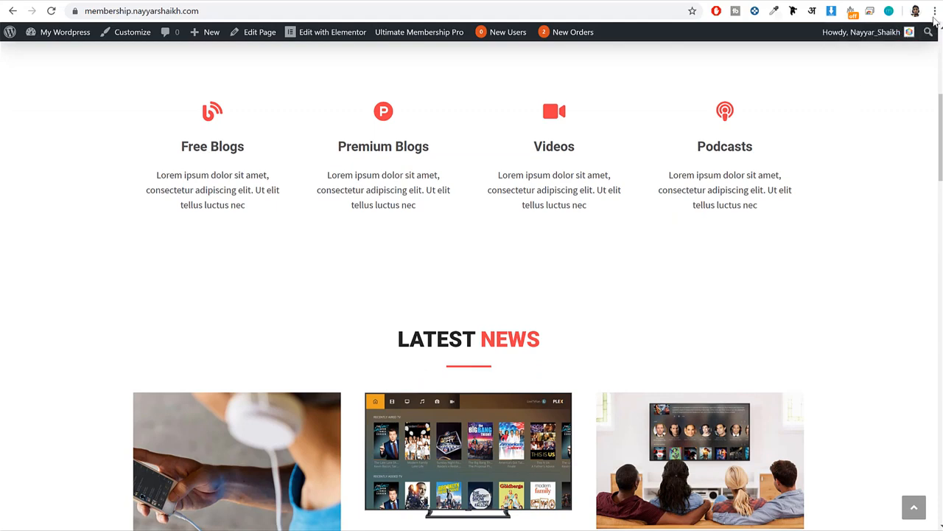
left_click(406, 12)
key("ctrl+c")
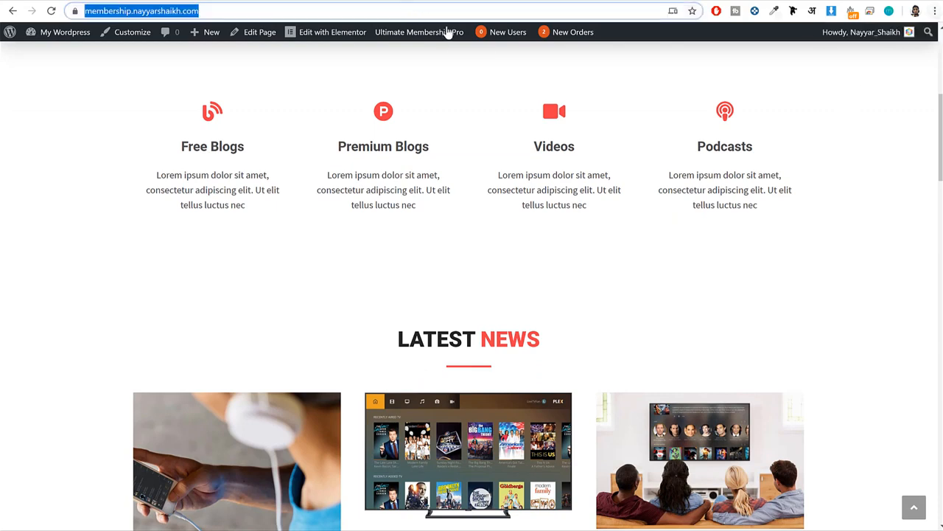
left_click(935, 11)
left_click(872, 80)
key("ctrl+v")
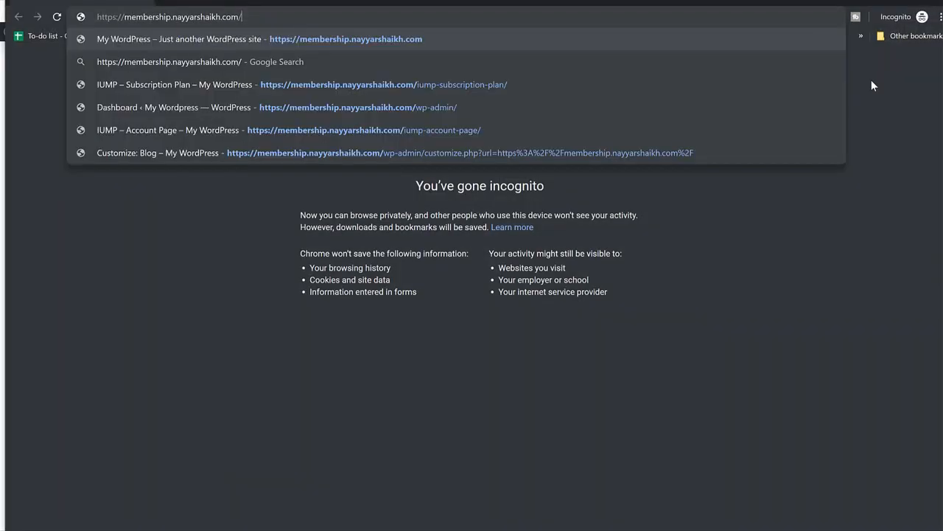
key("Return")
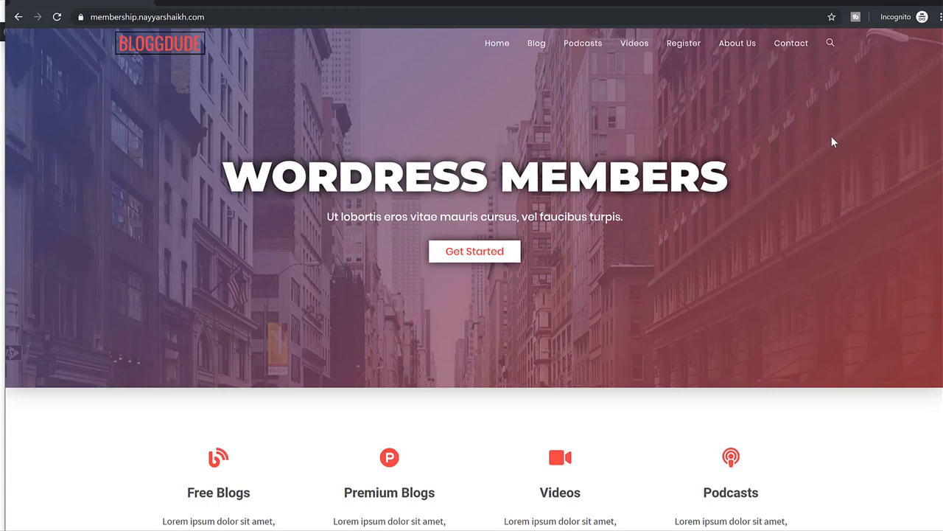
Open the "SEO Tips To Boost Your Sales" post from the Latest News section.
scroll(777, 223, "down", 8)
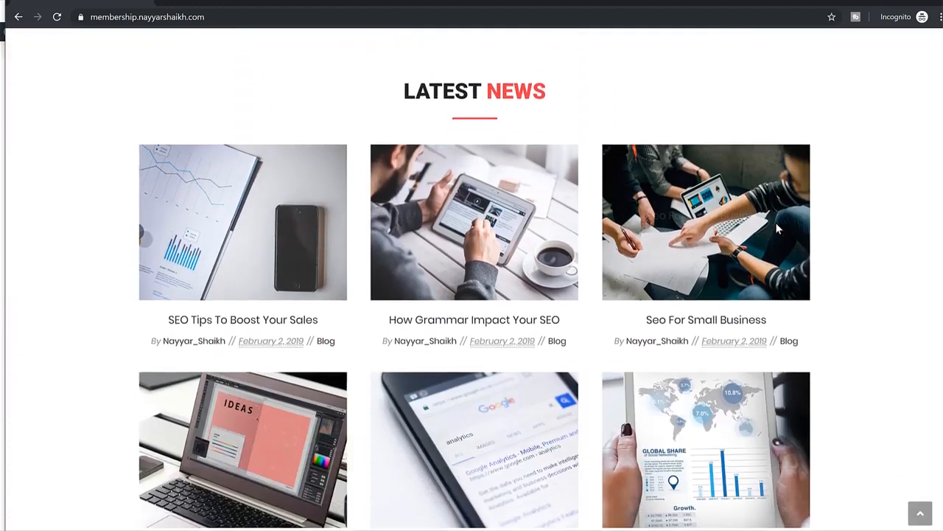
scroll(828, 248, "down", 2)
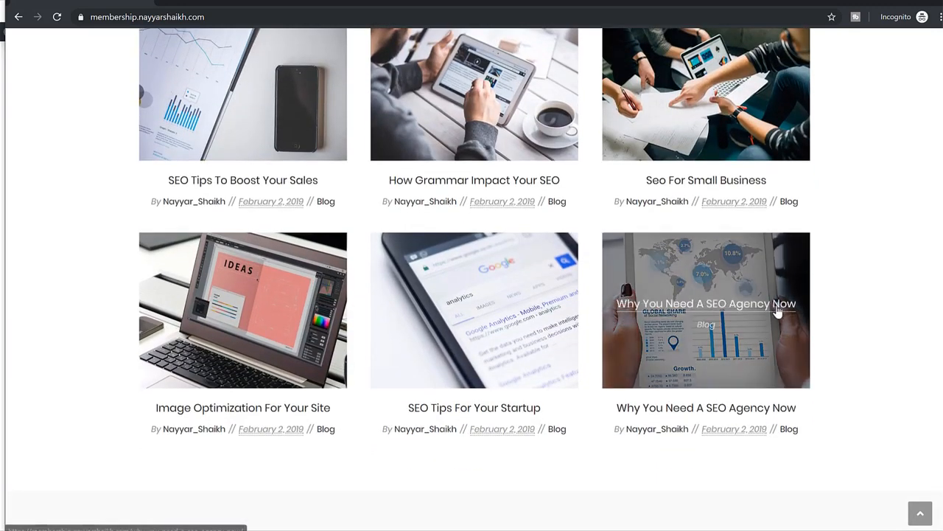
scroll(828, 301, "up", 3)
scroll(819, 301, "down", 3)
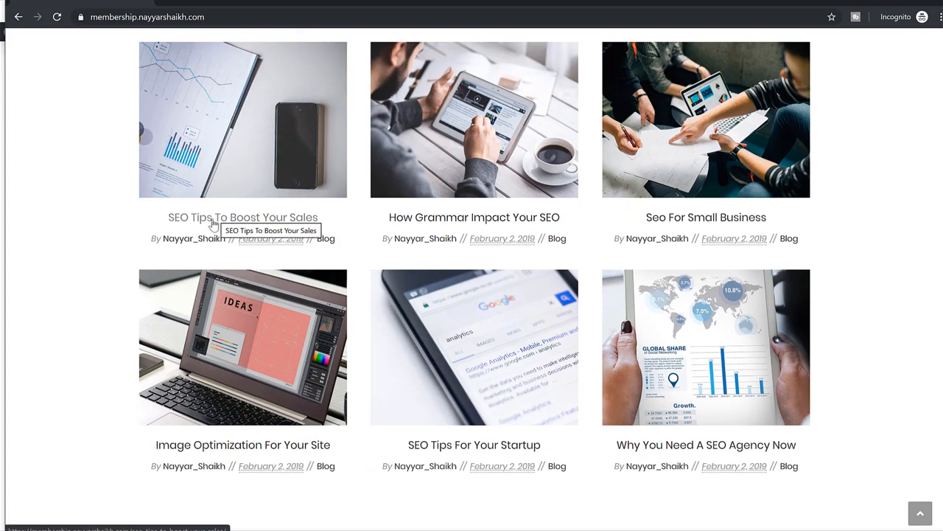
left_click(215, 220)
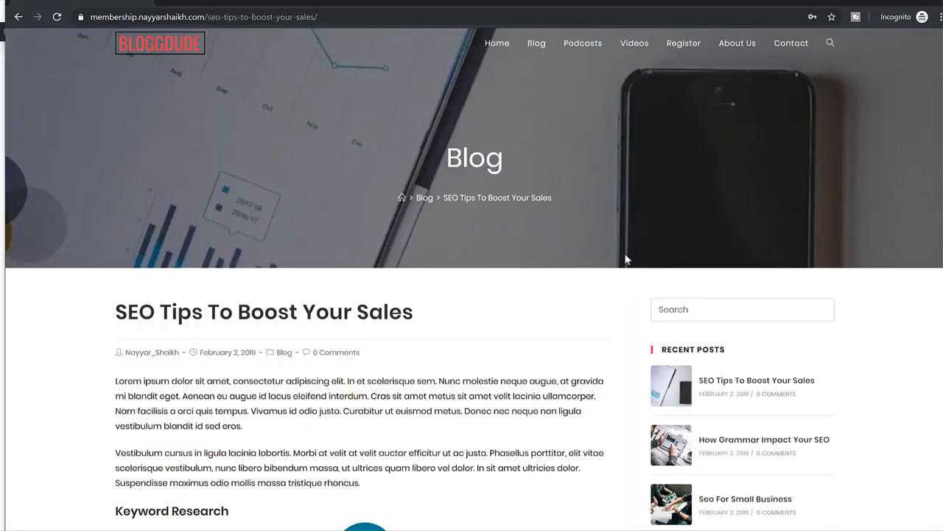
Examine the post's opening paragraphs and the locked-content login form under Keyword Research.
scroll(624, 258, "down", 2)
left_click_drag(114, 260, 410, 365)
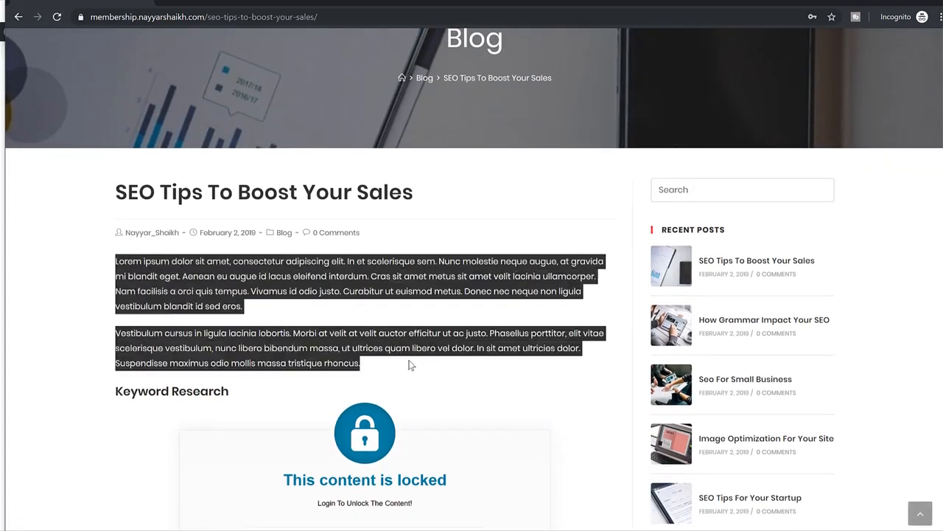
left_click(410, 364)
scroll(409, 361, "down", 3)
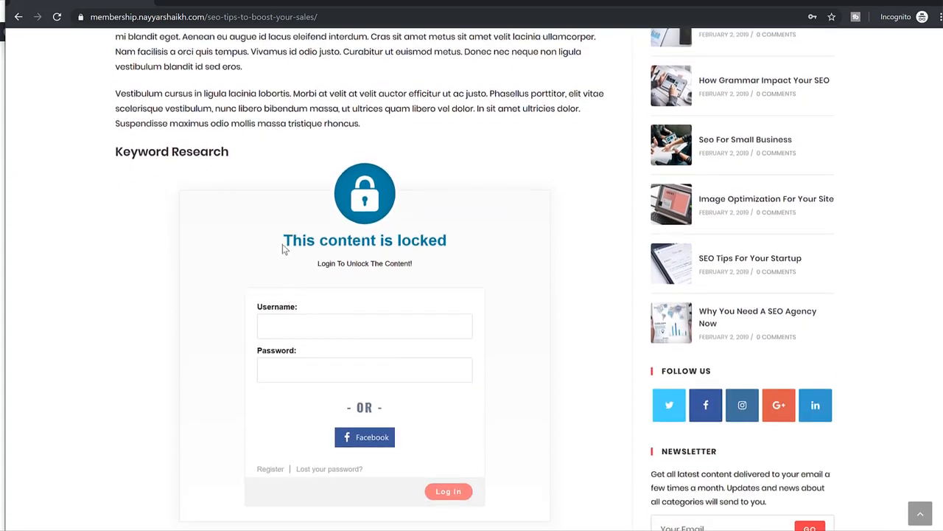
left_click_drag(284, 249, 480, 263)
left_click(480, 263)
scroll(466, 258, "down", 2)
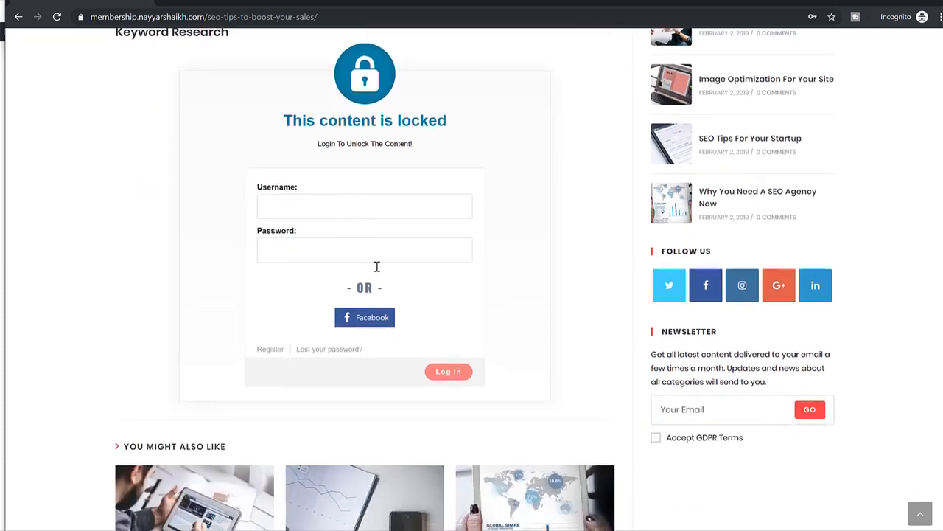
Open the registration link in the locked post's login form, view the subscription plans, and return to the post.
left_click(270, 350)
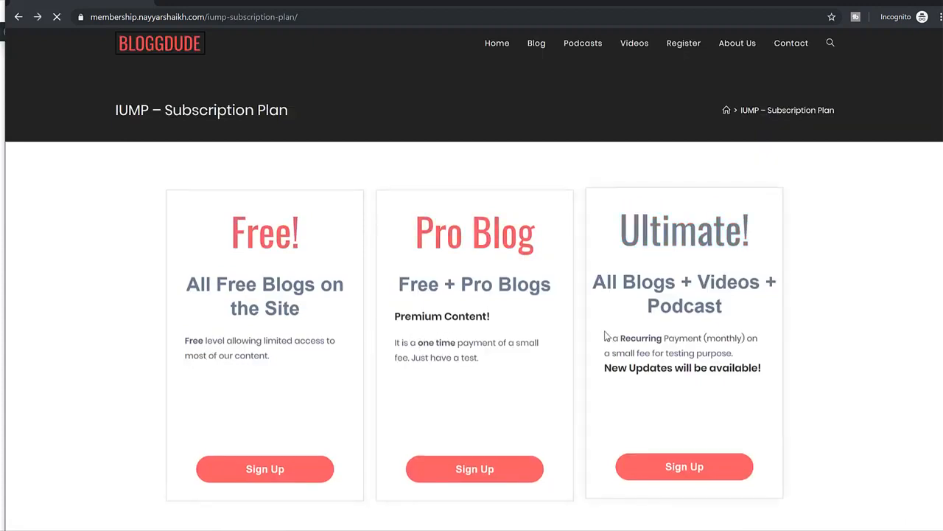
key("alt+Left")
scroll(604, 333, "up", 6)
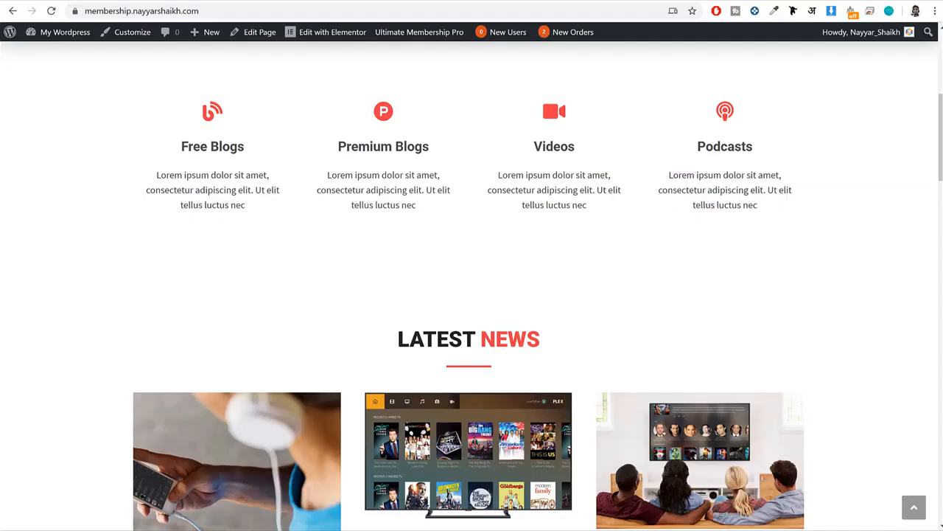
Switch to the logged-in browser window and view the site's Podcasts page, then its Videos page.
left_click(586, 11)
scroll(463, 142, "up", 6)
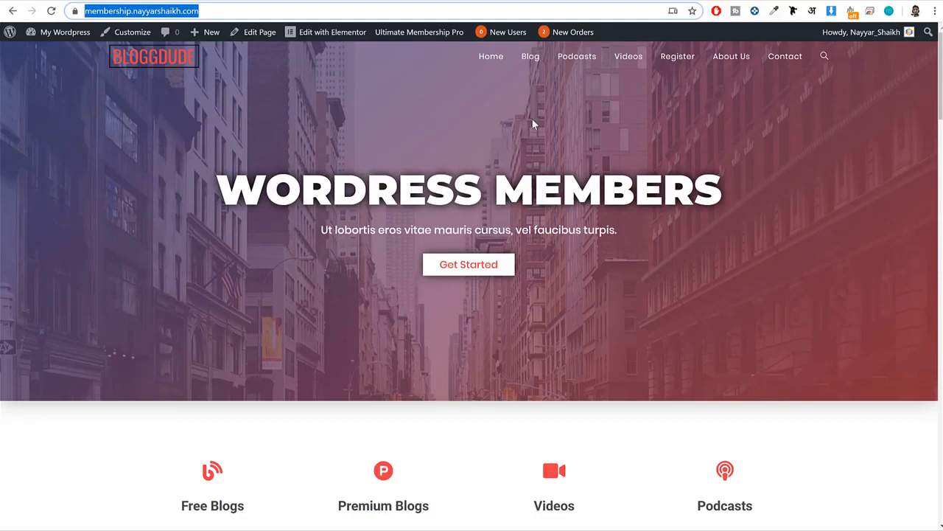
left_click(584, 65)
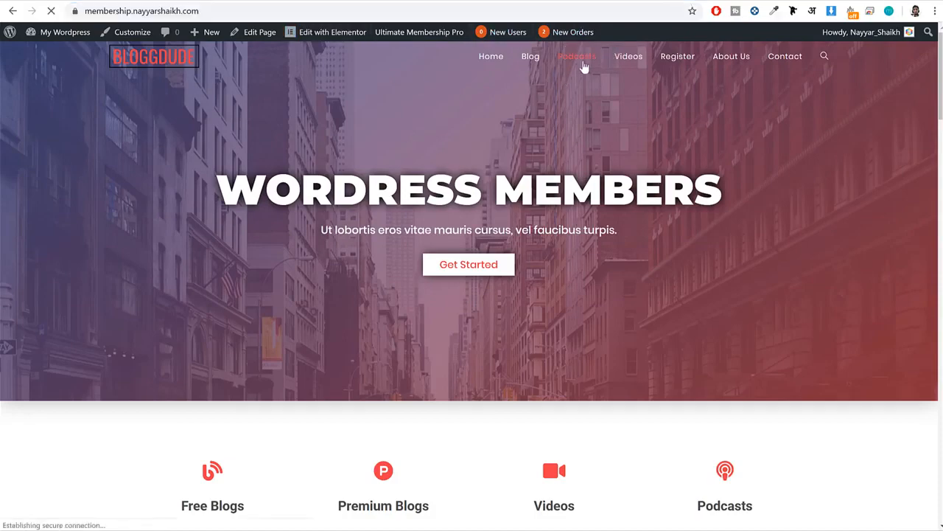
scroll(436, 293, "down", 4)
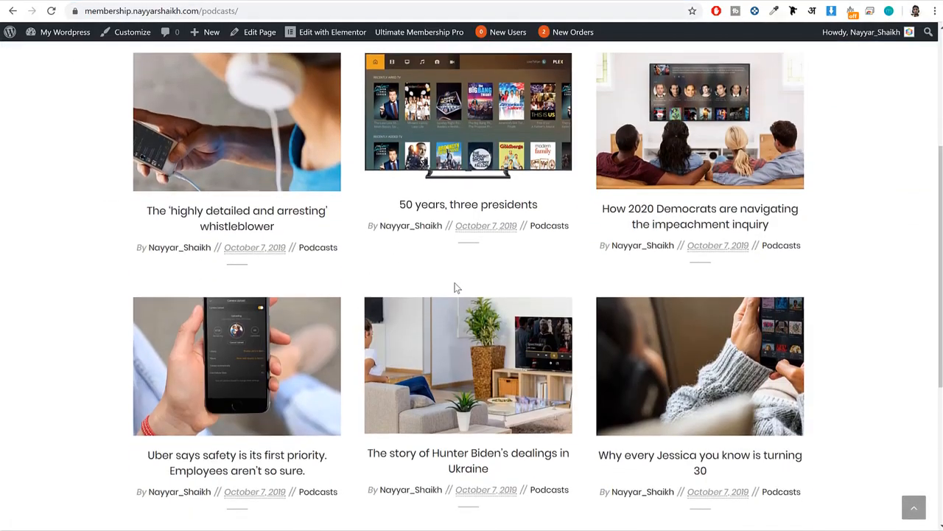
scroll(609, 175, "up", 4)
left_click(628, 63)
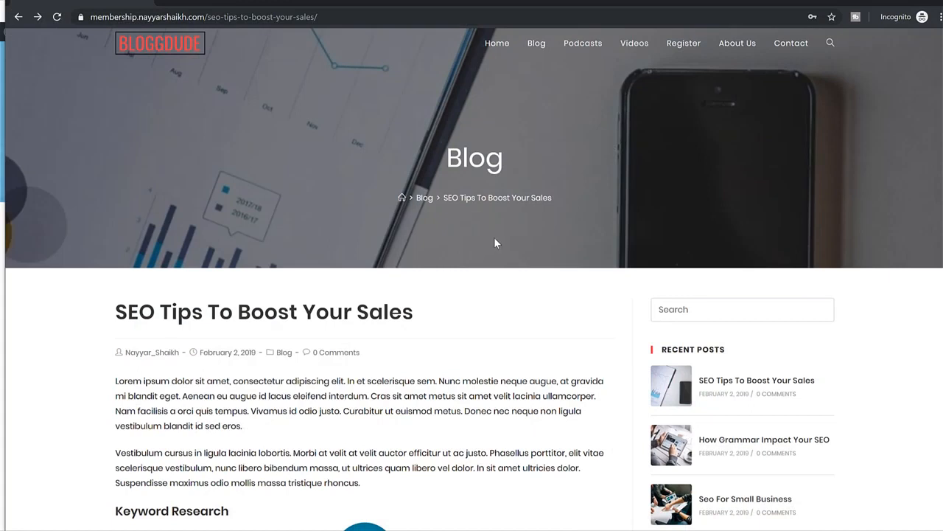
Open the Podcasts page in the incognito window and examine the area below the Premium Podcasts banner.
left_click(590, 45)
scroll(582, 148, "down", 3)
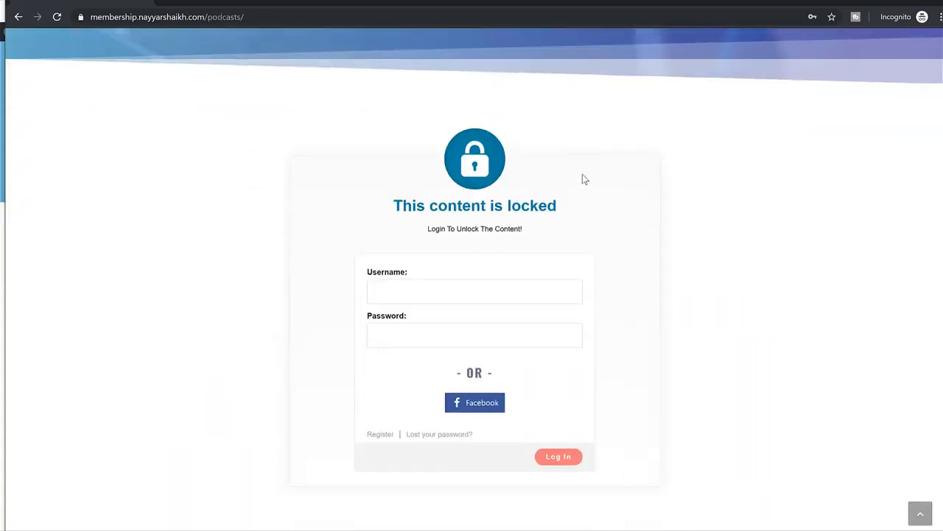
left_click_drag(394, 95, 580, 96)
left_click(580, 96)
scroll(580, 100, "up", 3)
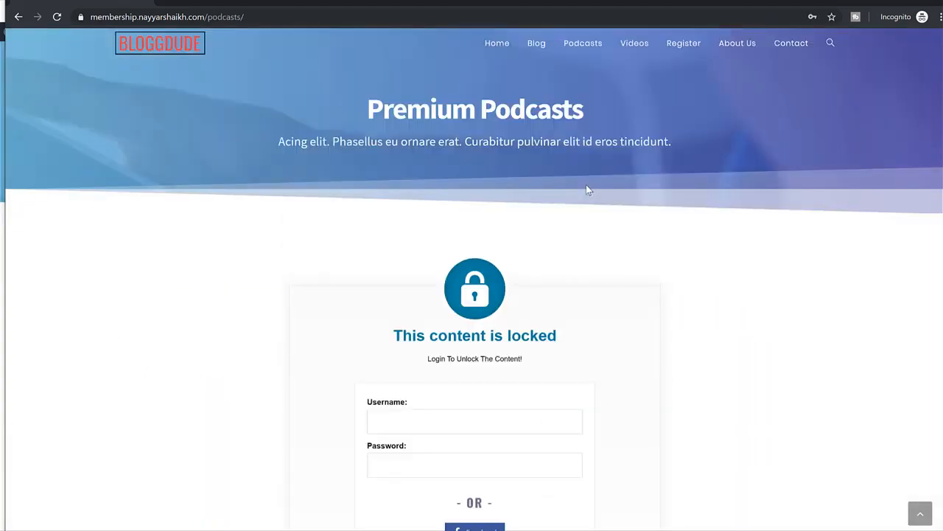
scroll(593, 214, "down", 1)
scroll(596, 230, "down", 2)
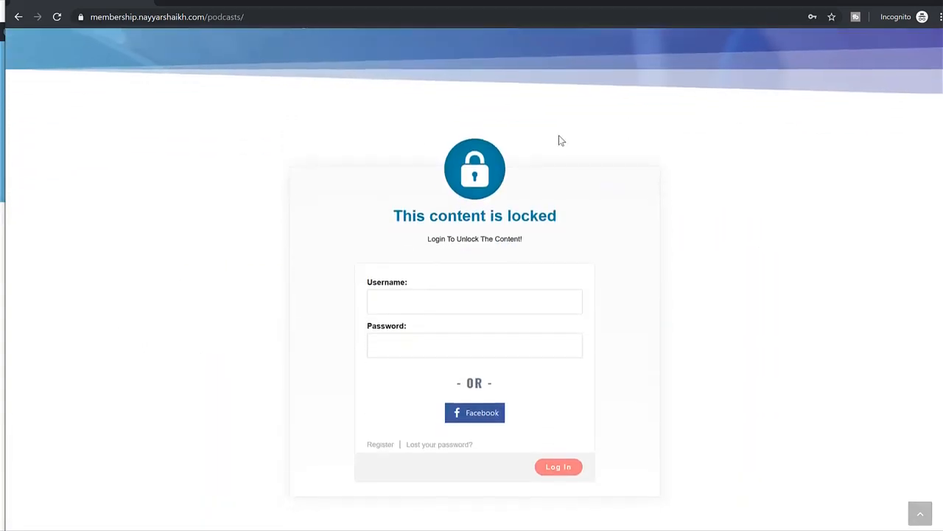
Highlight the "This content is locked" heading on the Podcasts page and examine the login form beneath it.
left_click_drag(388, 225, 505, 177)
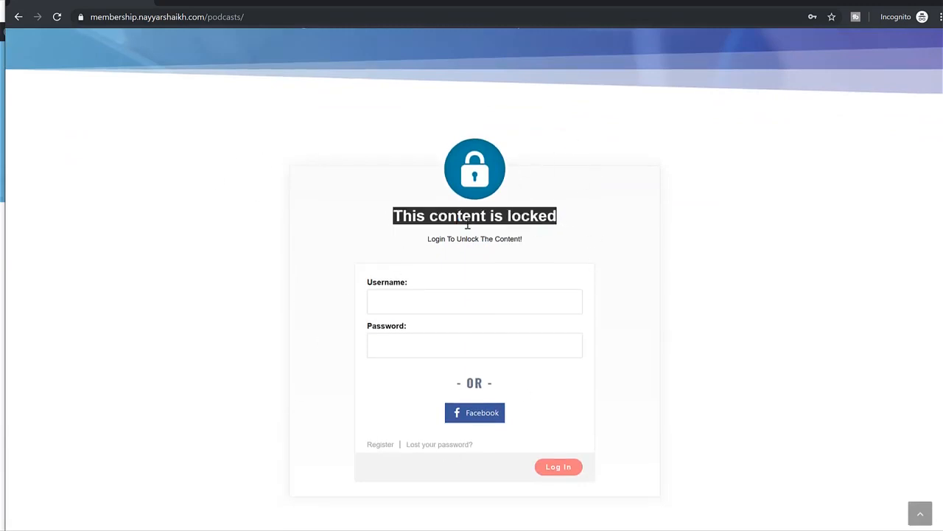
left_click_drag(393, 216, 576, 212)
left_click(448, 213)
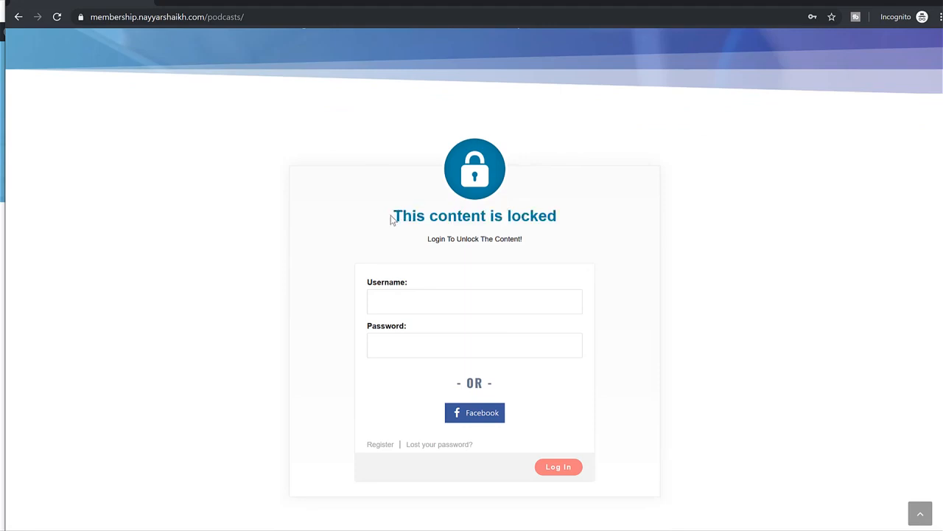
left_click_drag(390, 217, 574, 217)
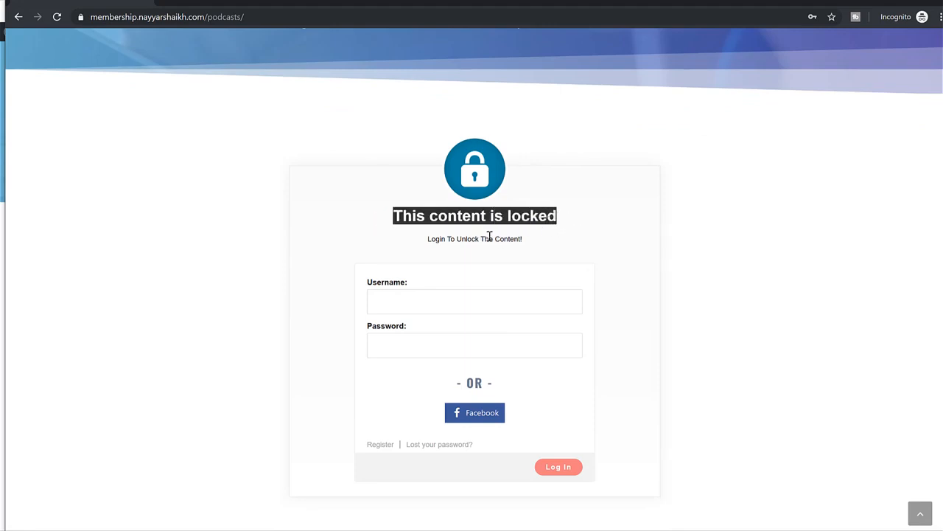
scroll(586, 234, "up", 2)
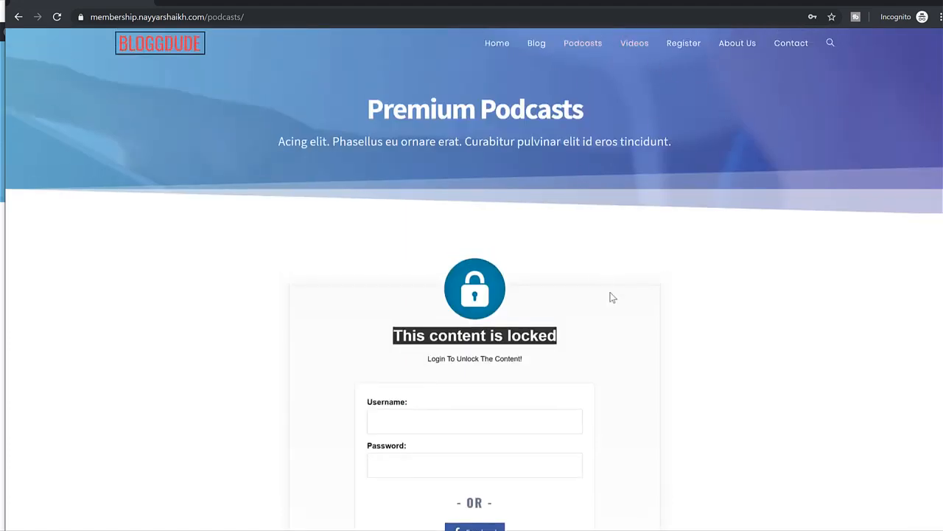
scroll(446, 273, "down", 2)
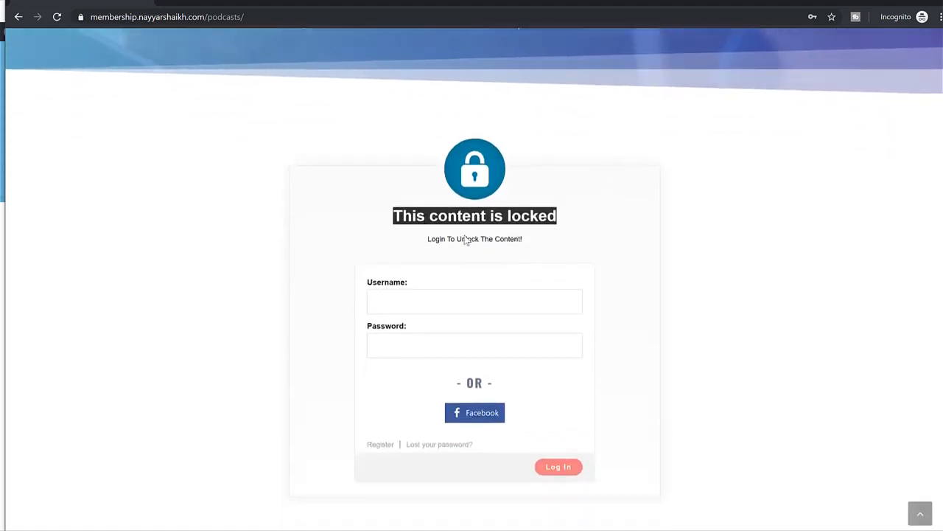
scroll(514, 248, "up", 2)
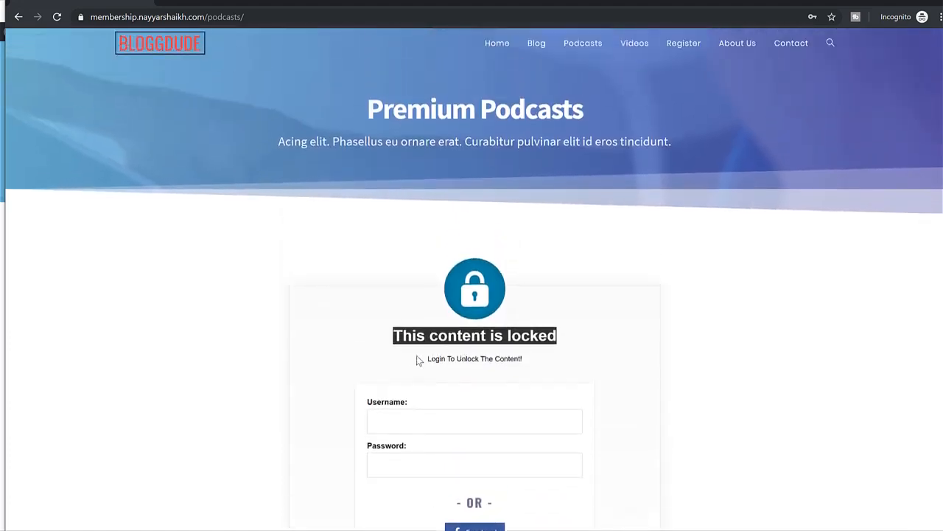
scroll(581, 240, "down", 1)
scroll(554, 184, "down", 1)
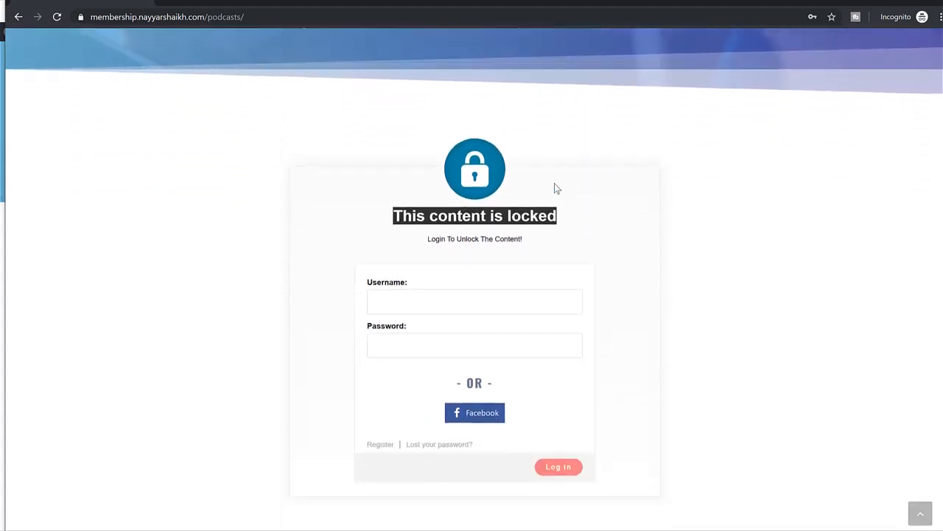
scroll(659, 192, "up", 2)
Open the Videos page in the incognito window and check the content area below the Premium Videos banner.
left_click(634, 45)
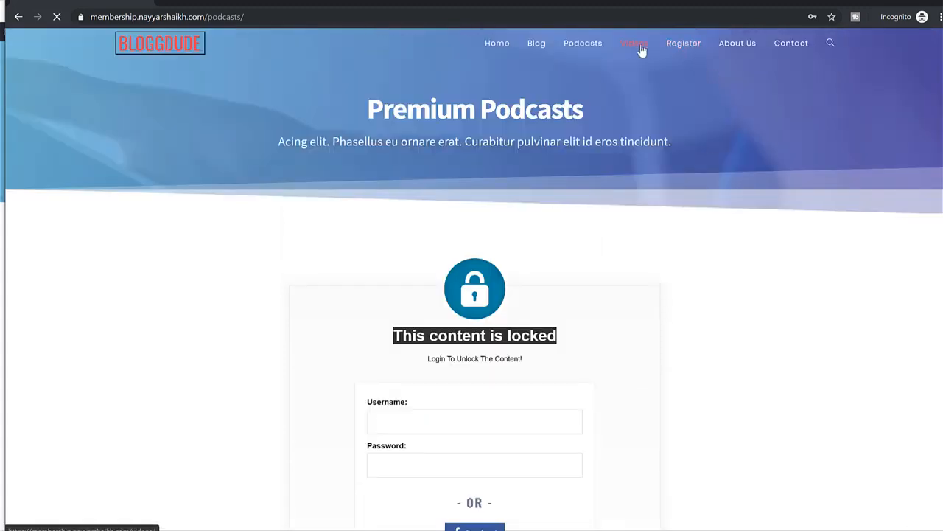
scroll(659, 269, "down", 5)
scroll(661, 271, "up", 5)
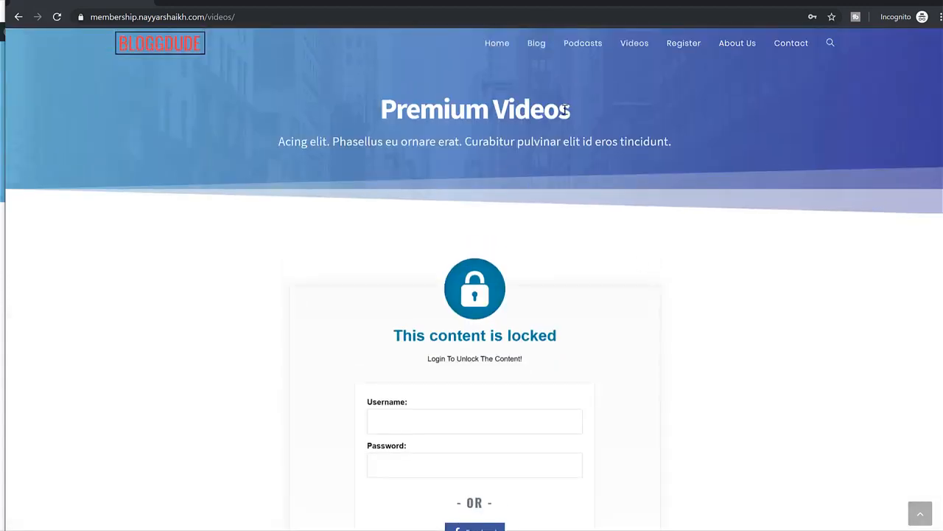
Return to the logged-in window, load the home page, and highlight the Free Blogs and Premium Blogs feature headings.
key("alt+Tab")
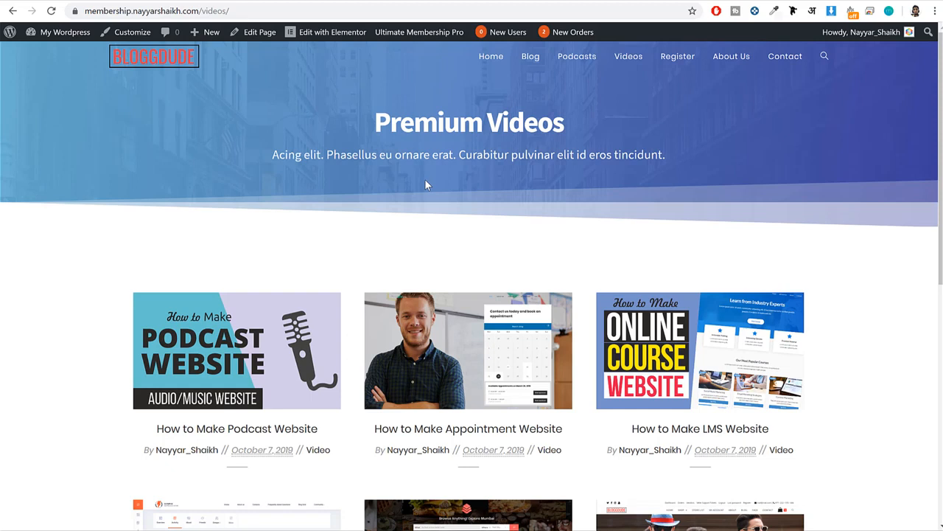
left_click(167, 57)
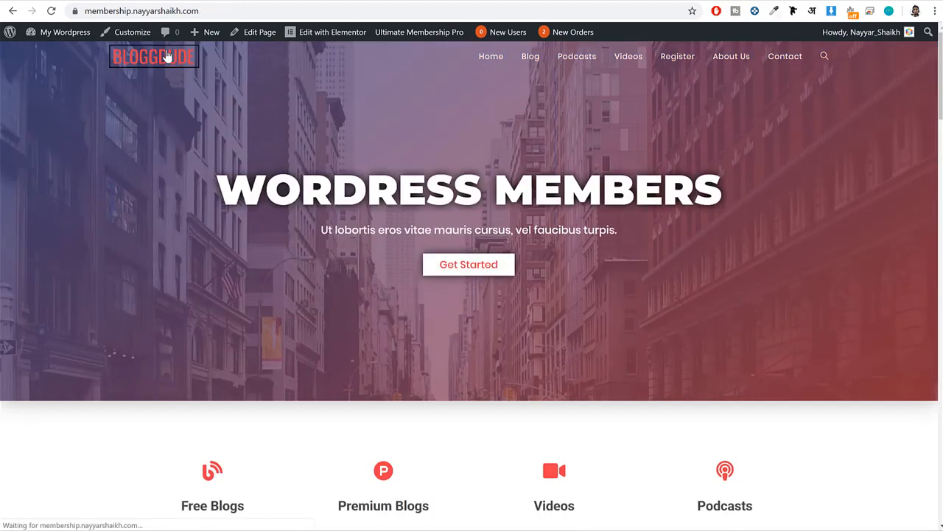
scroll(686, 267, "down", 3)
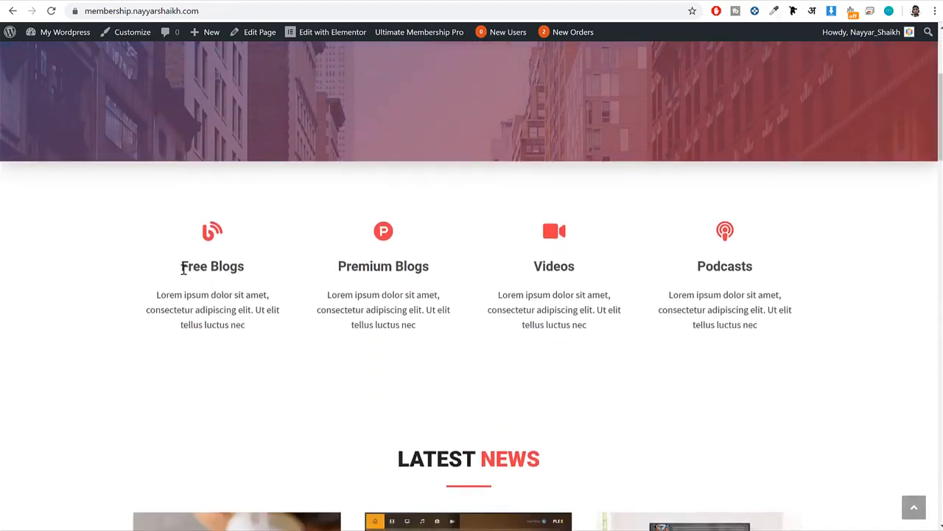
left_click_drag(174, 271, 295, 273)
left_click_drag(457, 282, 321, 270)
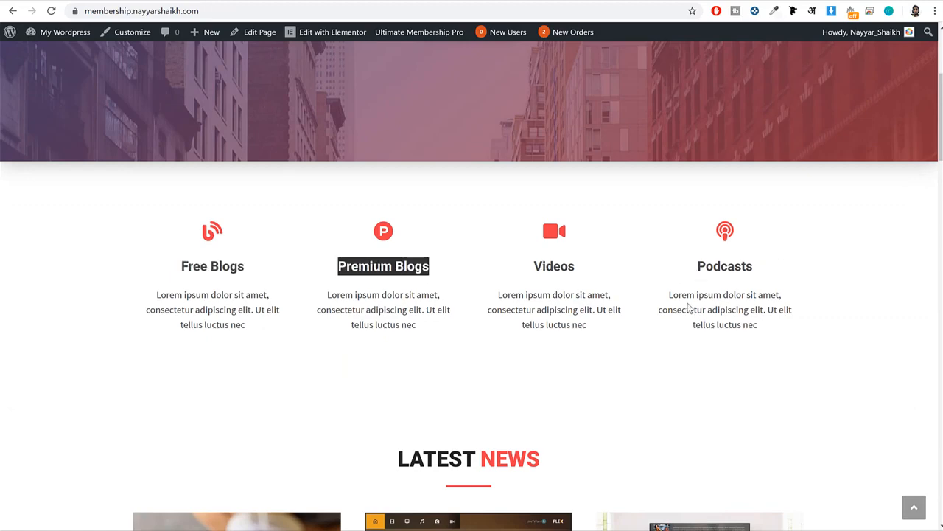
Review the home page's Latest News posts and the three plans in the Choose Plan section.
scroll(912, 351, "down", 6)
scroll(913, 351, "up", 2)
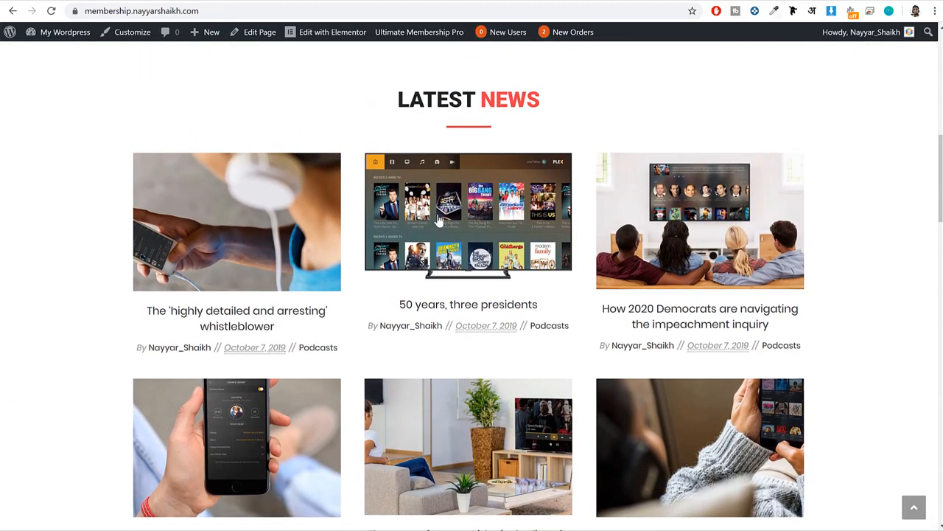
scroll(760, 311, "down", 3)
scroll(760, 312, "down", 5)
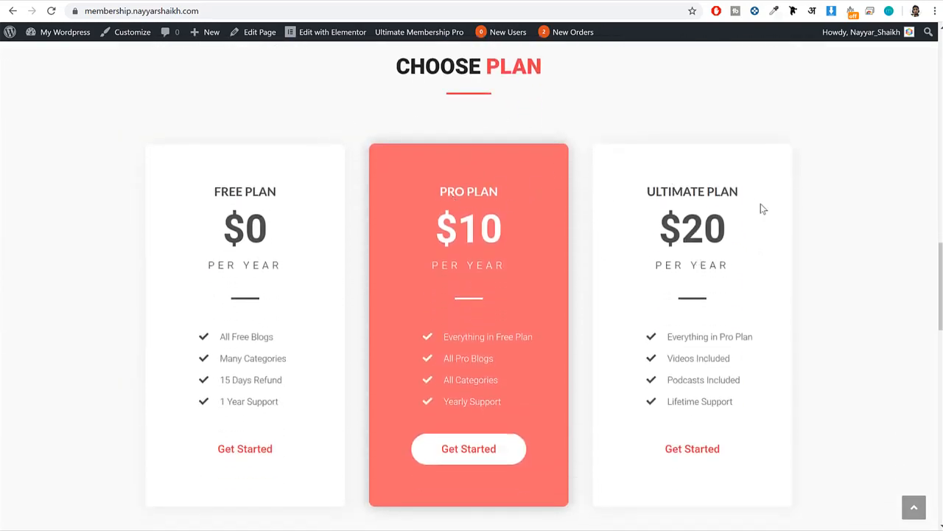
scroll(781, 213, "down", 8)
scroll(442, 118, "up", 2)
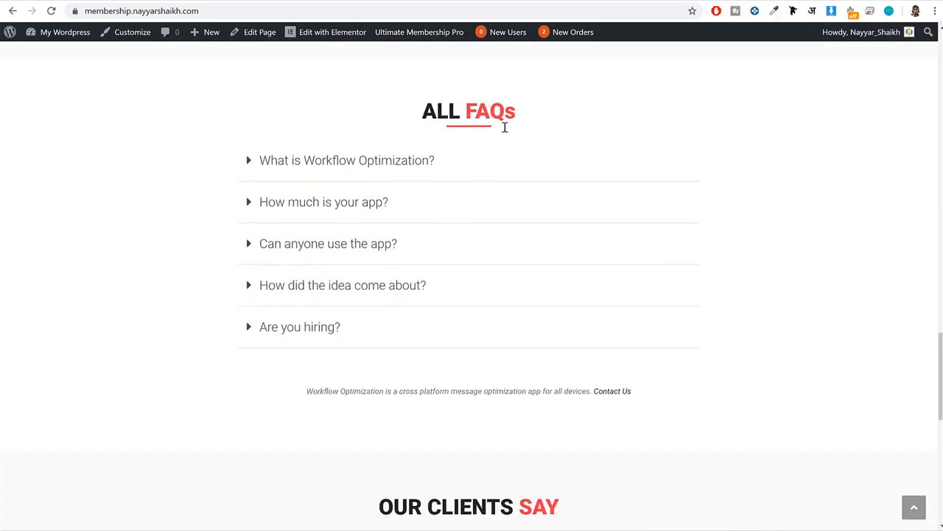
Try out an All FAQs accordion entry, look through the client testimonials and footer, and return to the page top.
left_click(474, 200)
left_click(474, 201)
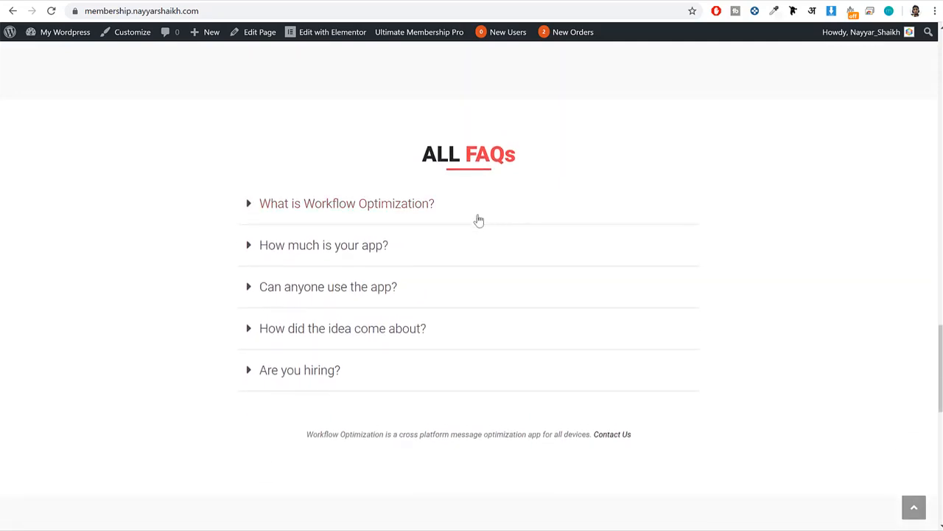
scroll(710, 199, "down", 6)
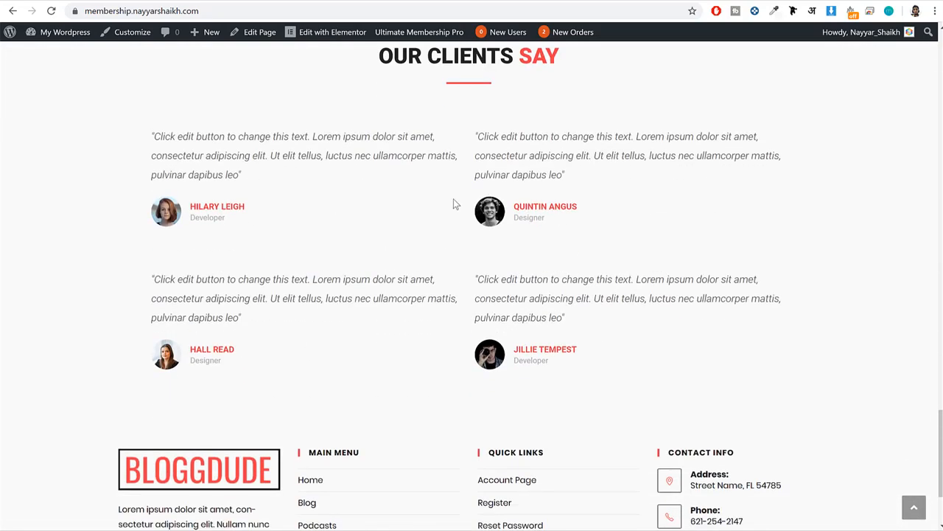
scroll(480, 221, "down", 2)
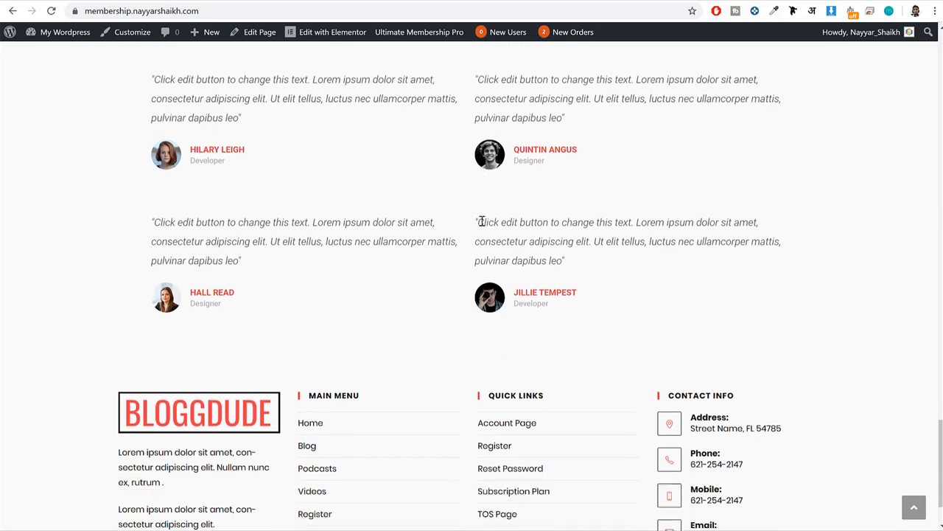
left_click(914, 507)
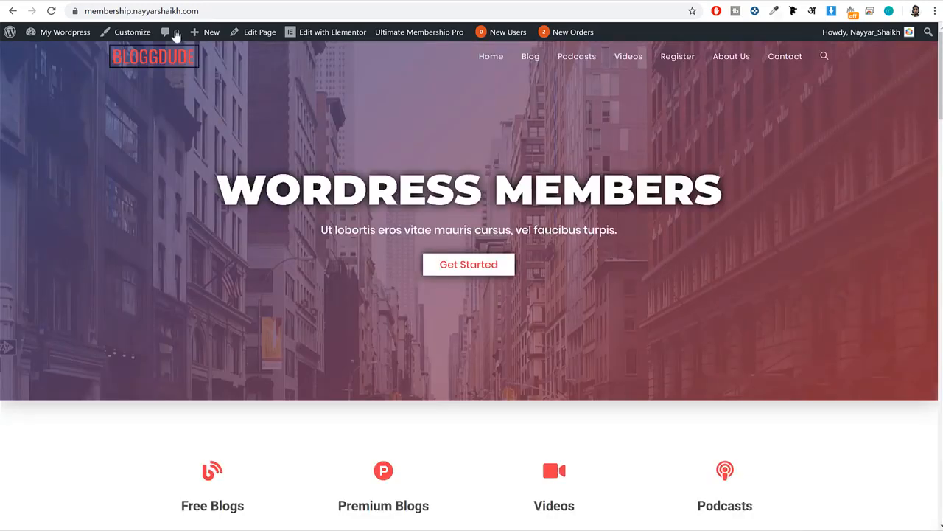
Switch to the already open Blog page and look through its list of podcast and video posts.
left_click(169, 2)
scroll(535, 314, "down", 20)
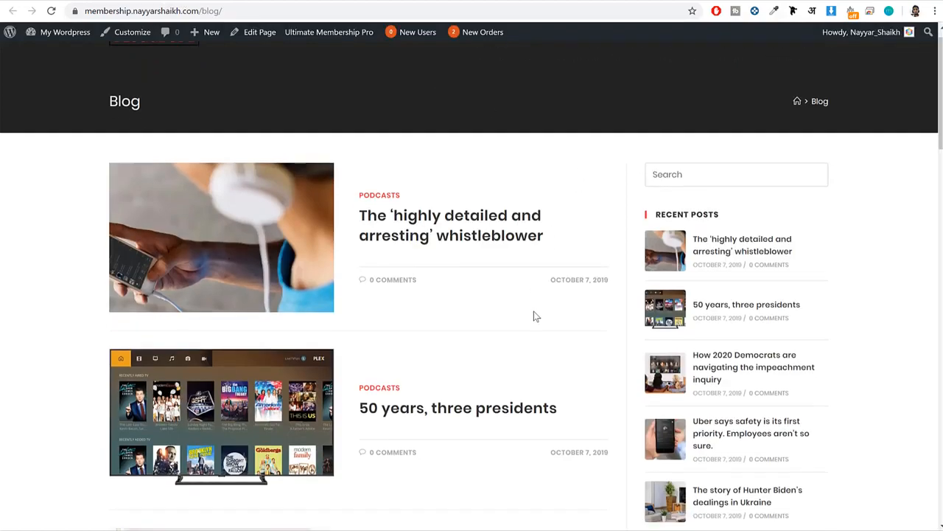
scroll(533, 311, "up", 20)
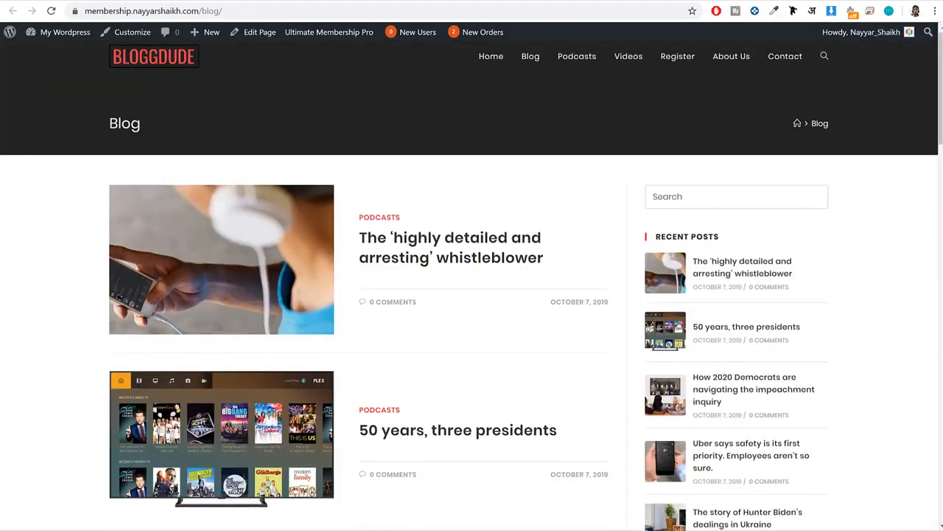
Look through the already open Podcasts and Videos pages in the logged-in window.
left_click(310, 2)
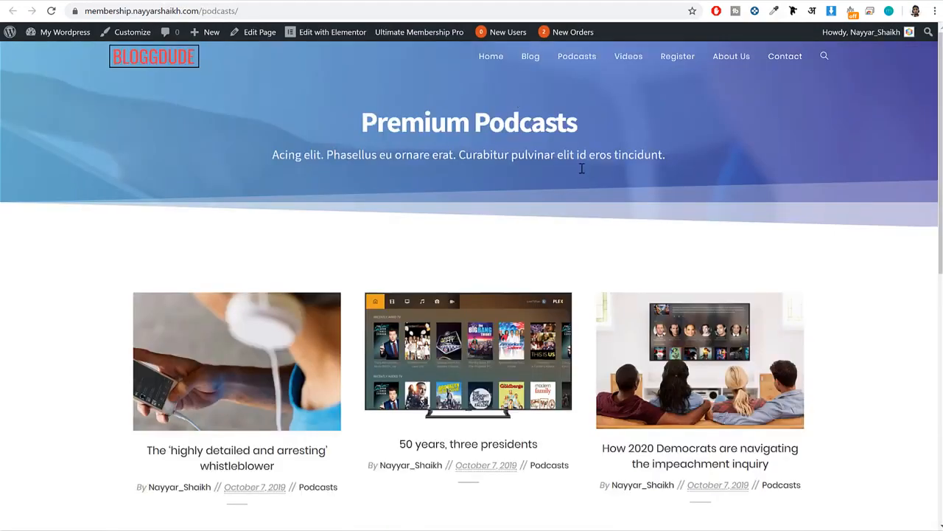
scroll(640, 301, "down", 8)
scroll(639, 306, "up", 8)
left_click(398, 2)
scroll(640, 189, "down", 4)
scroll(640, 190, "up", 4)
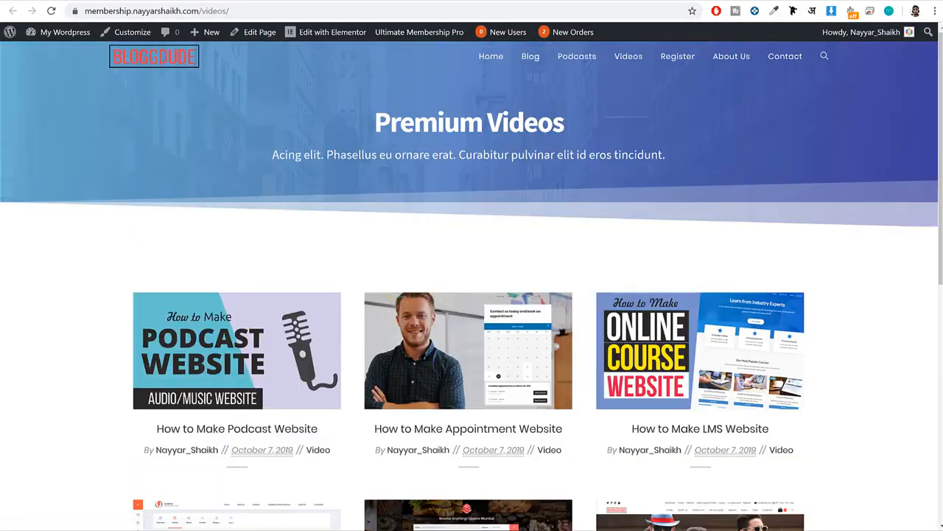
Look through the Subscription Plan page's payment details and plans, and bring up the About Us page.
left_click(516, 2)
scroll(681, 158, "down", 6)
scroll(681, 178, "up", 6)
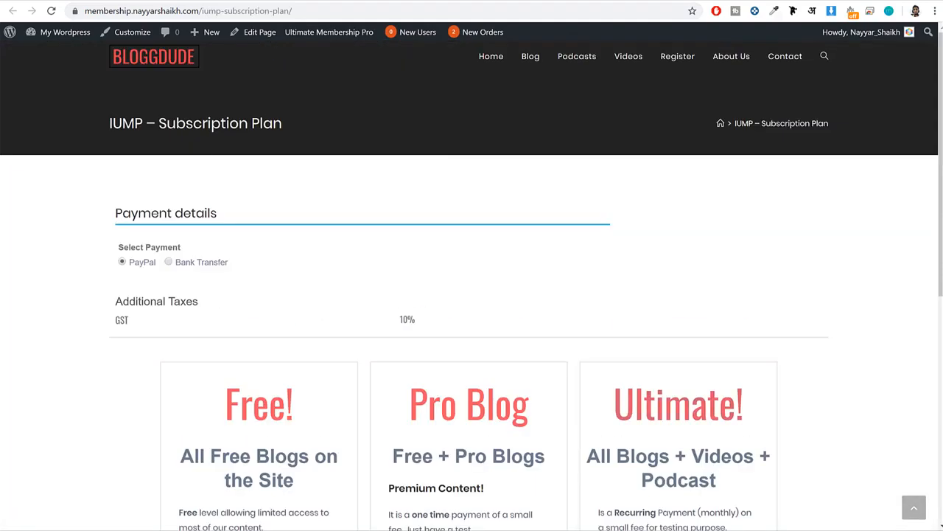
left_click(634, 2)
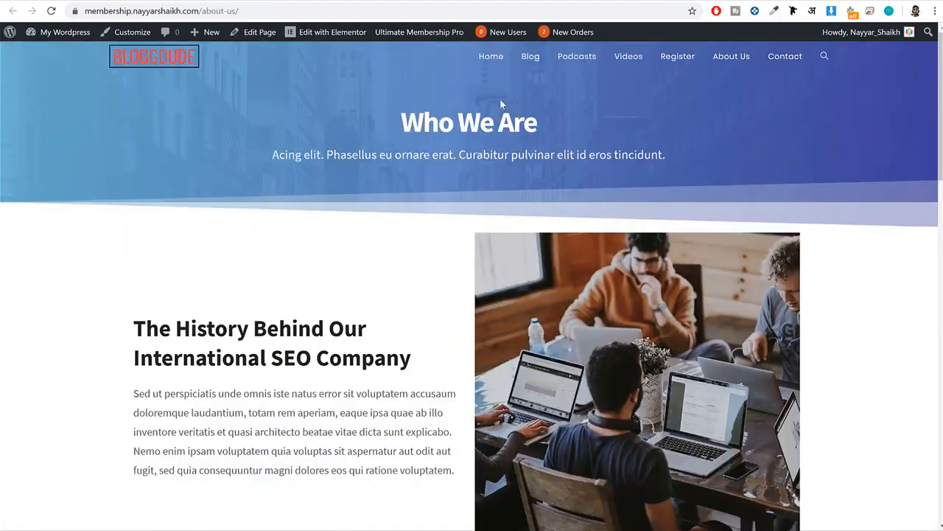
Look through the About Us page down to its footer and the already open Contact page.
left_click_drag(536, 123, 392, 123)
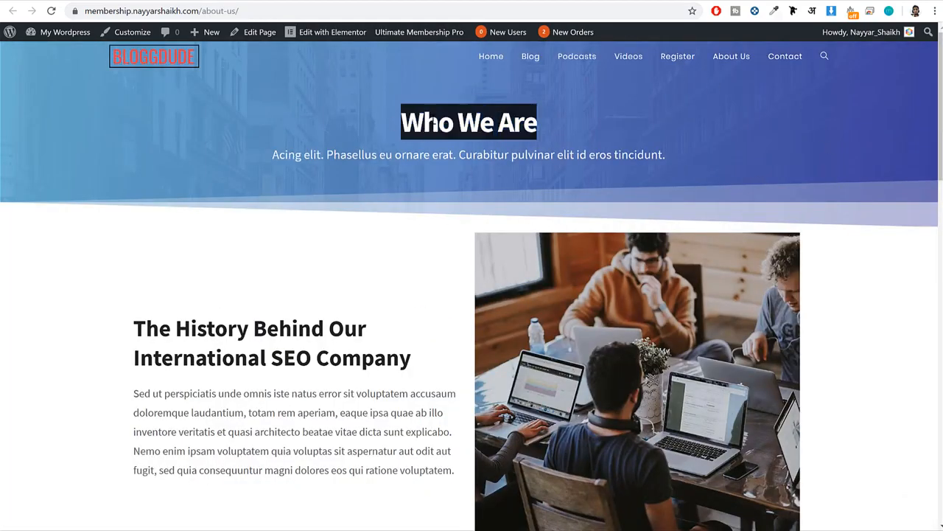
scroll(442, 129, "down", 15)
scroll(488, 133, "down", 3)
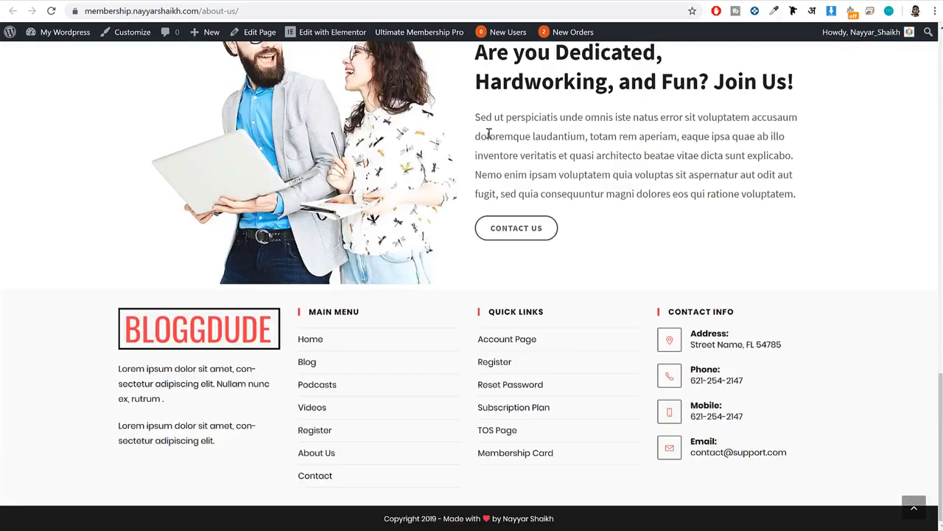
scroll(488, 134, "up", 17)
left_click(714, 2)
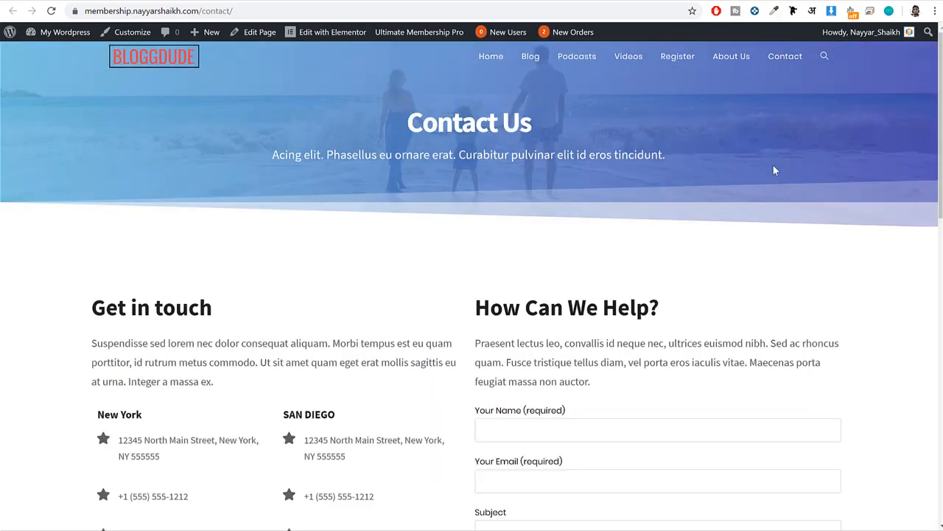
scroll(773, 166, "down", 10)
scroll(772, 166, "up", 10)
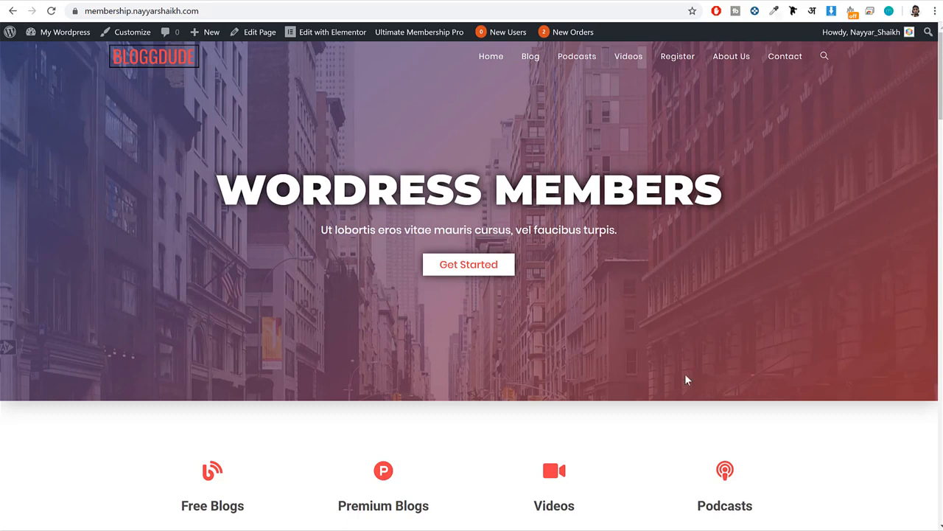
Open bloggdude.com/sg in a new browser tab to reach the SiteGround hosting site.
key("ctrl+t")
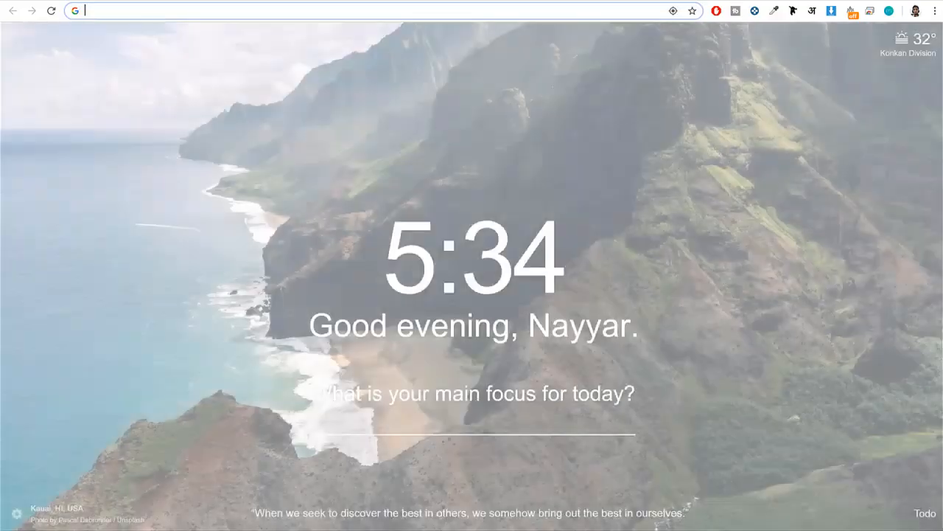
type("bloggdude.com/sg")
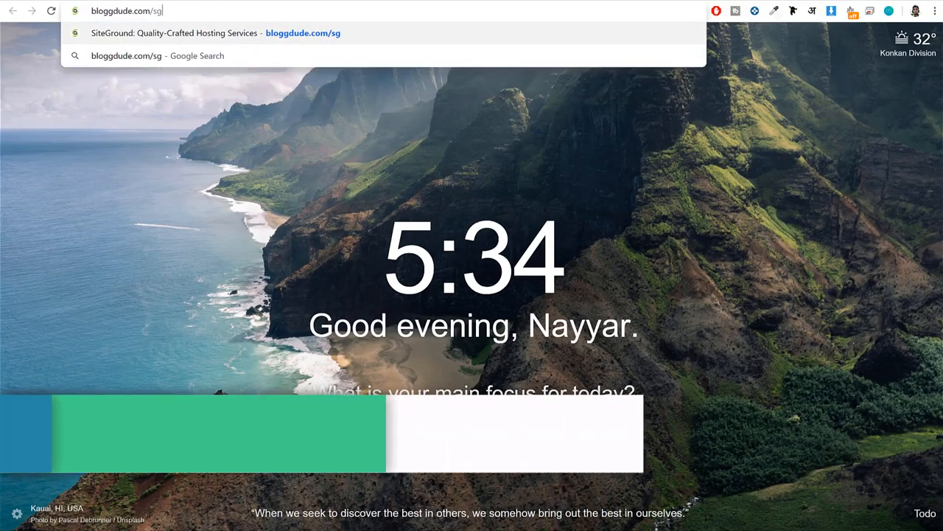
key("Return")
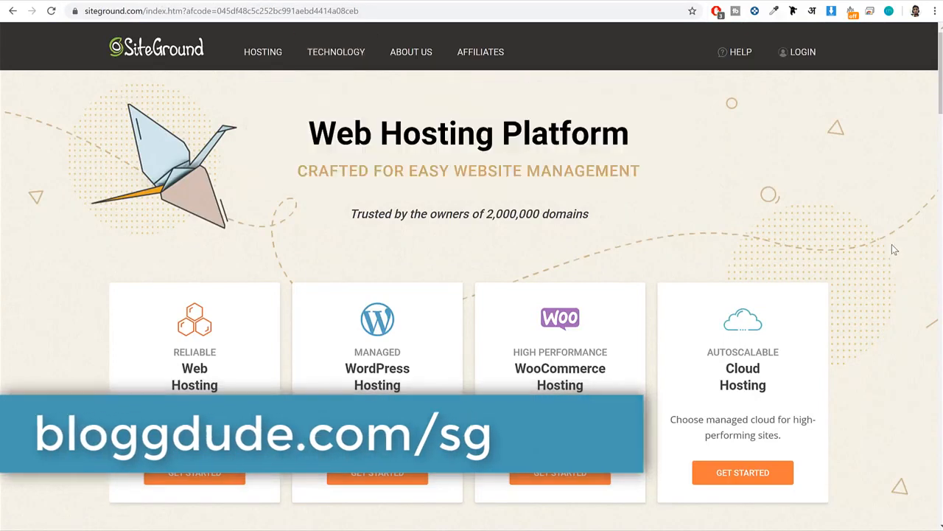
Look over SiteGround's hosting types, open Web Hosting, and bring its three plans fully into view.
scroll(890, 250, "down", 1)
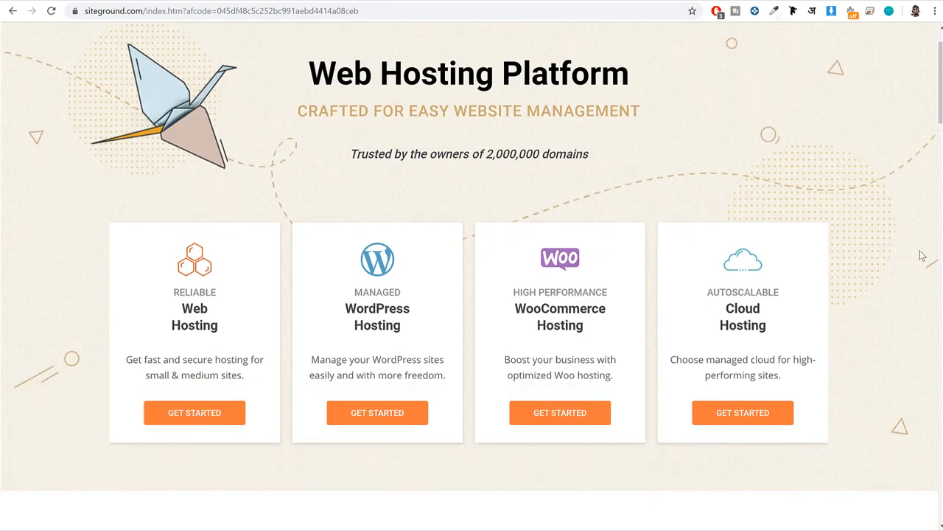
scroll(922, 243, "down", 1)
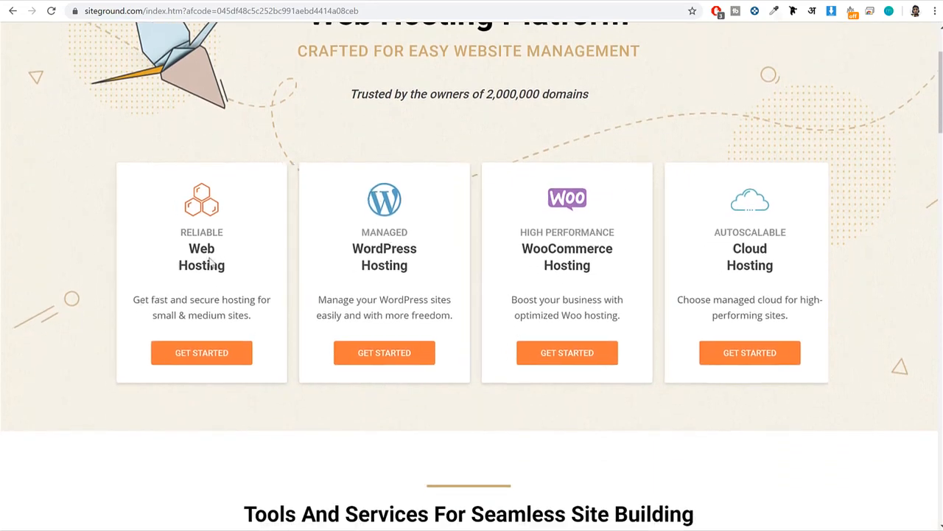
left_click(206, 361)
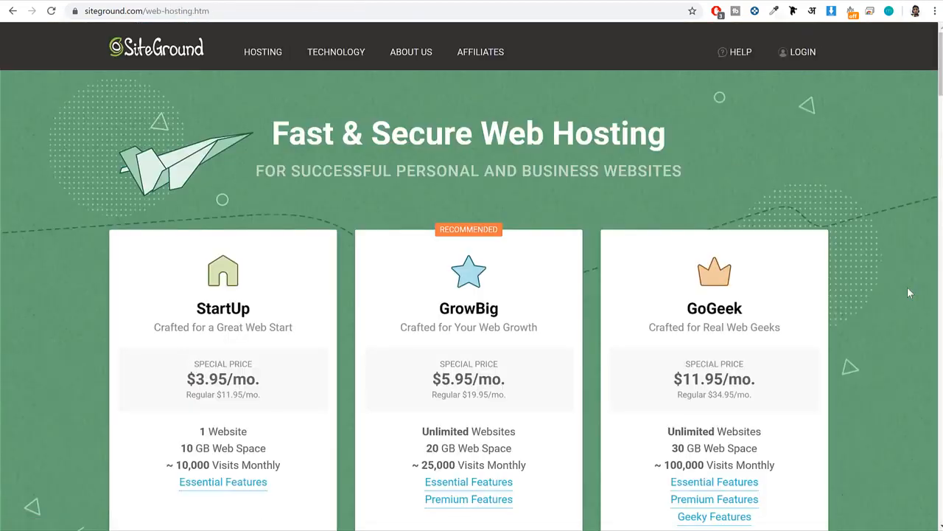
scroll(909, 292, "down", 1)
scroll(909, 292, "down", 1)
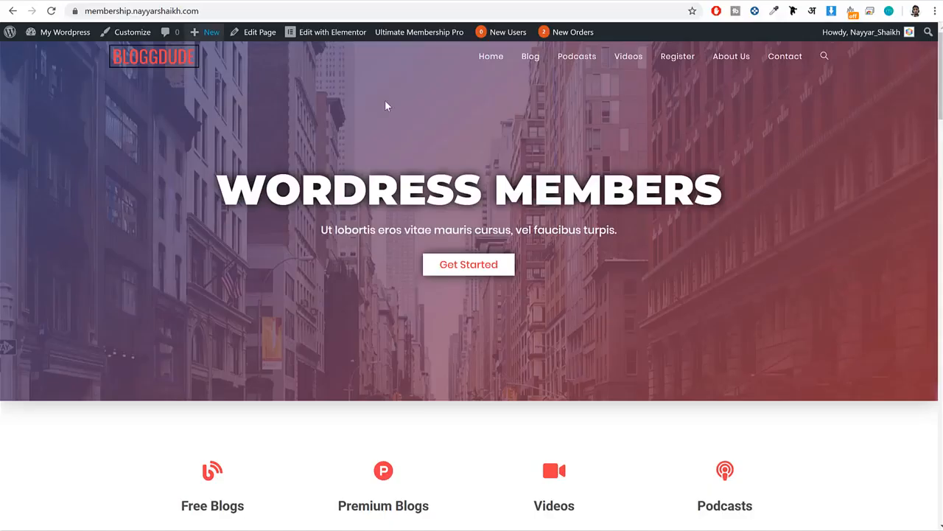
Look over the membership site's home page and alternate between it and the already open SiteGround plans.
scroll(533, 325, "down", 3)
scroll(502, 320, "up", 3)
left_click(210, 0)
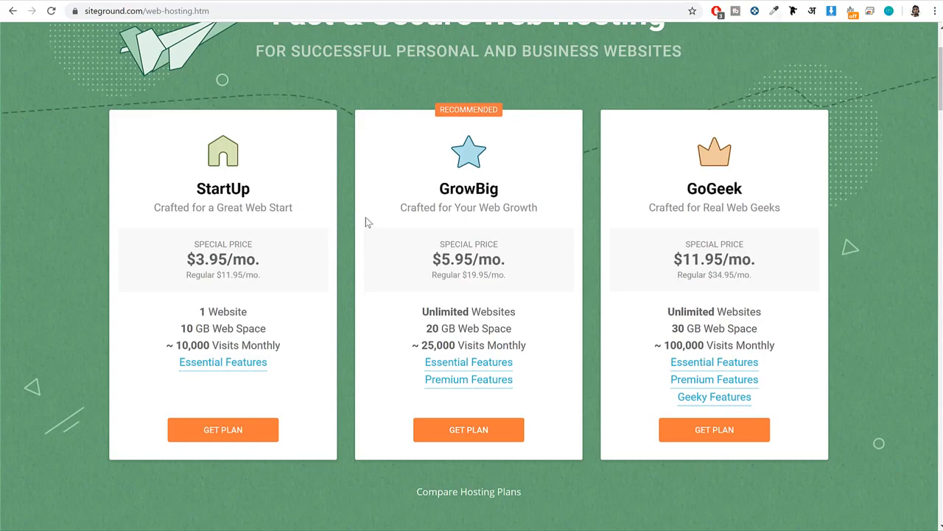
left_click(110, 1)
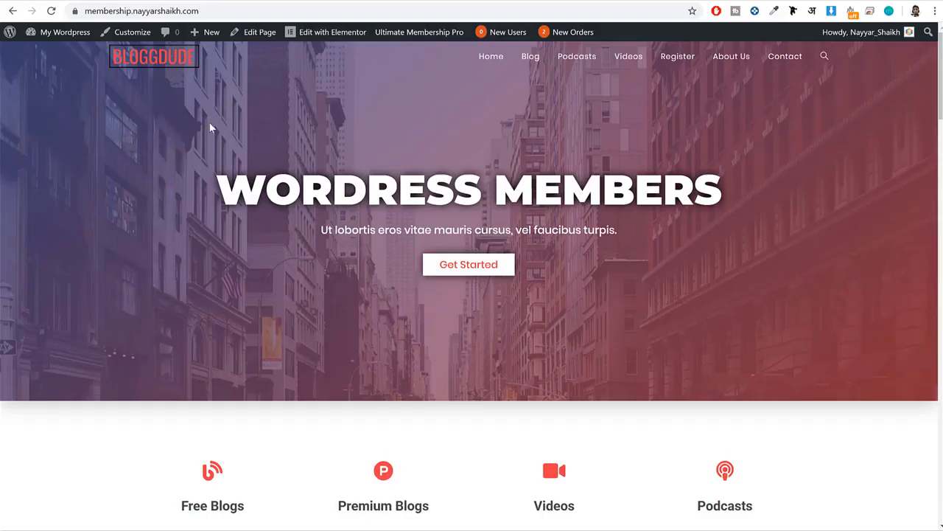
left_click(184, 1)
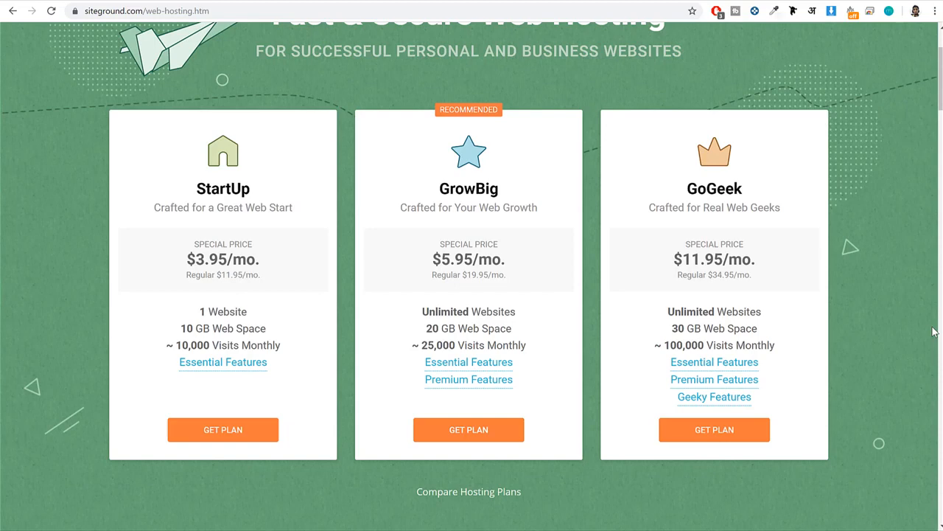
Compare how many websites the StartUp and GrowBig plans allow, highlighting each plan's name and website allowance.
left_click_drag(249, 313, 184, 305)
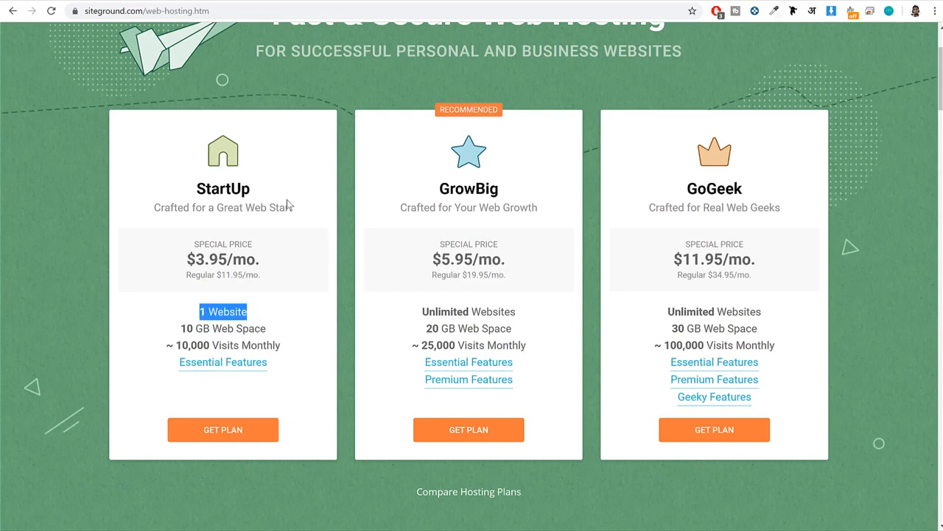
left_click_drag(242, 190, 184, 182)
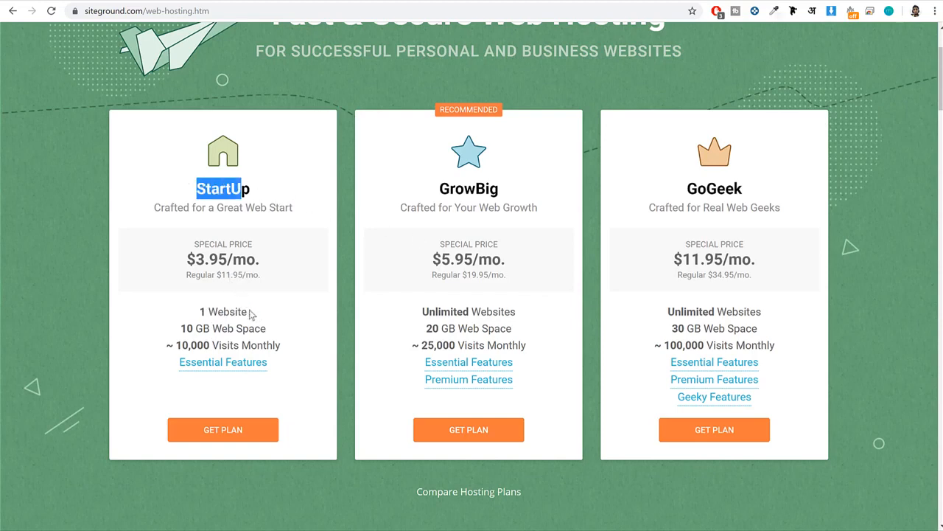
left_click_drag(251, 314, 177, 303)
left_click_drag(501, 190, 435, 188)
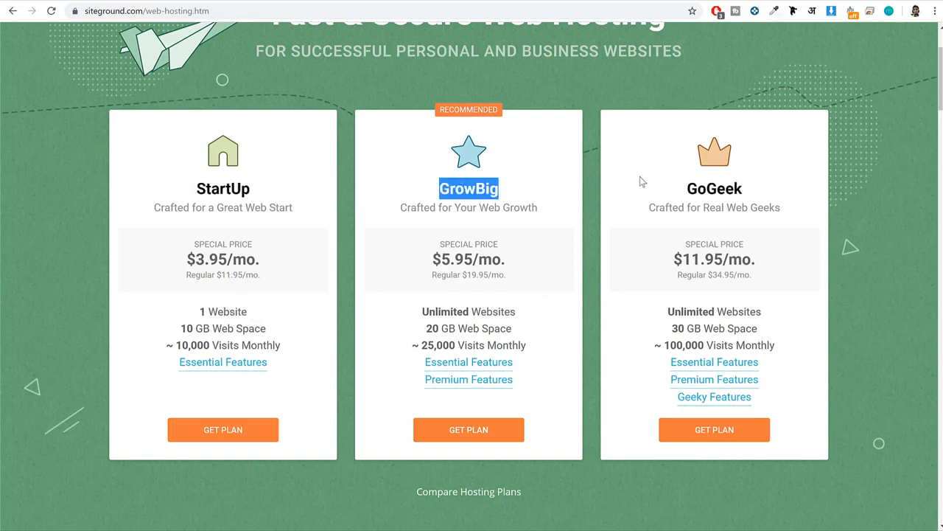
left_click_drag(524, 317, 414, 312)
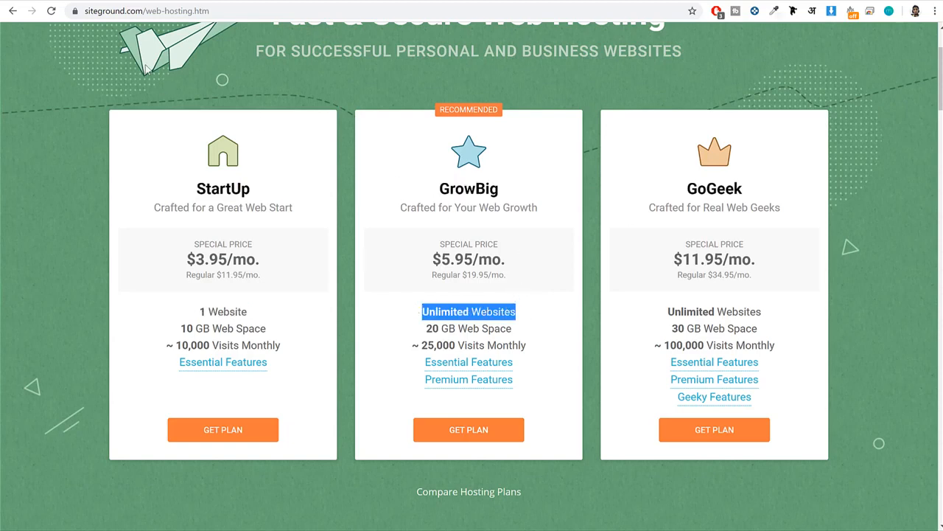
Revisit the membership home page, and highlight the StartUp plan's name and website allowance and the GrowBig name on the plans page.
left_click(67, 2)
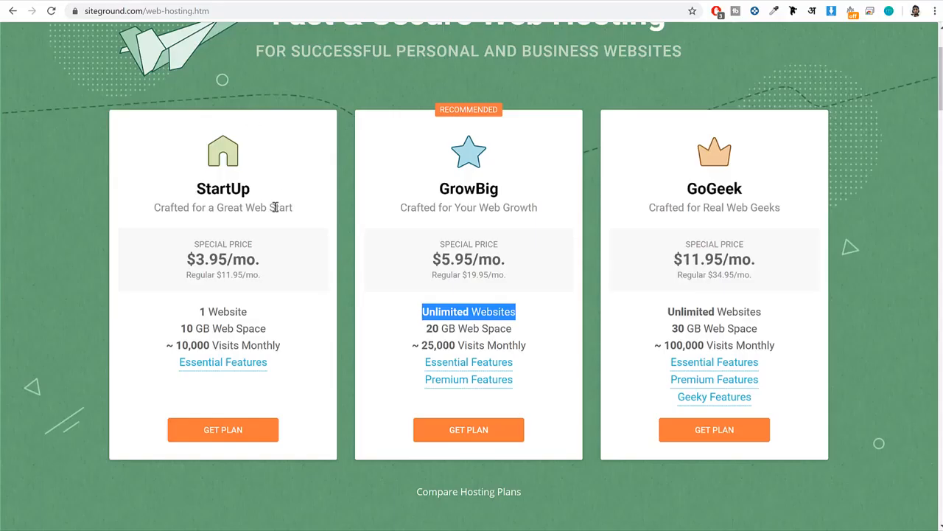
left_click_drag(259, 193, 193, 190)
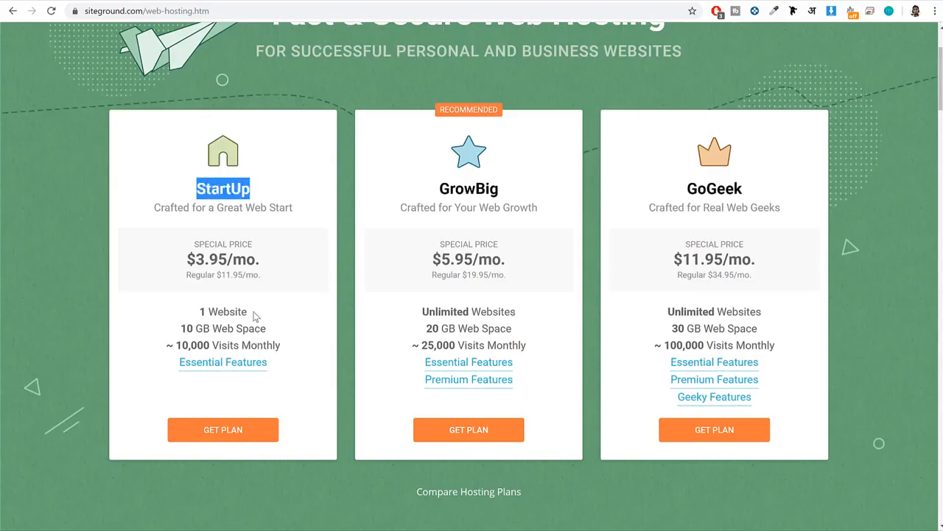
left_click_drag(253, 315, 196, 310)
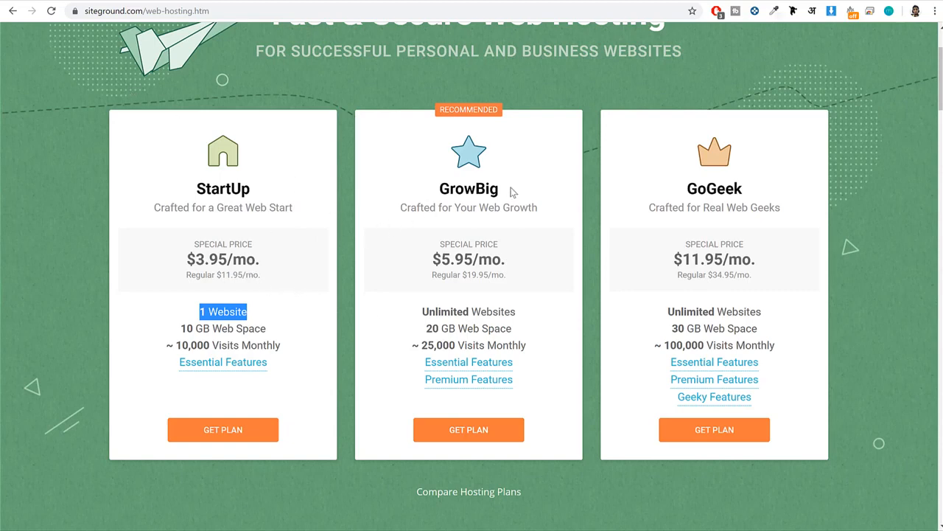
left_click_drag(515, 190, 426, 190)
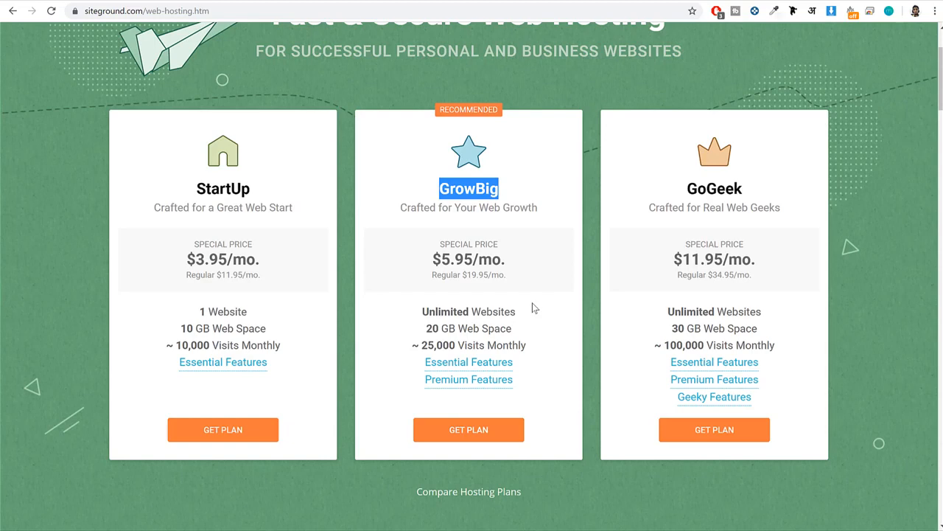
left_click(448, 201)
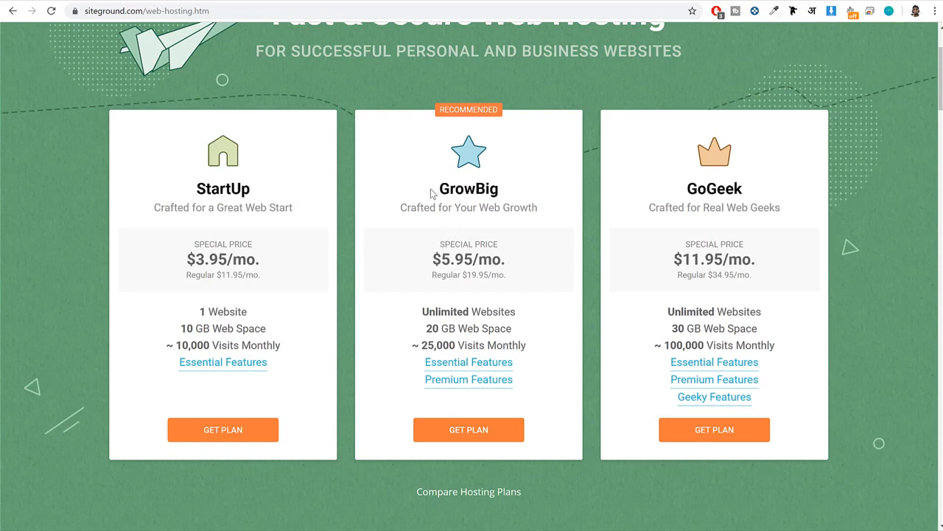
left_click_drag(435, 194, 508, 194)
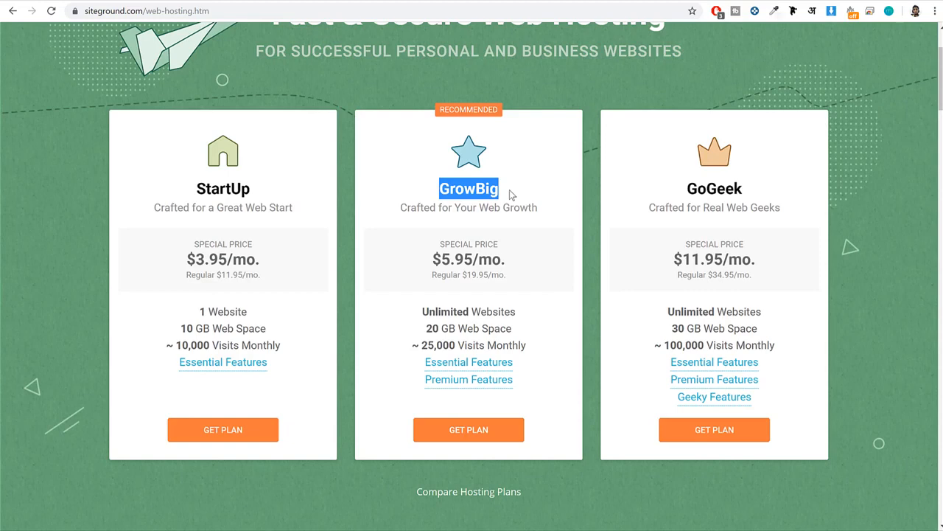
left_click(544, 328)
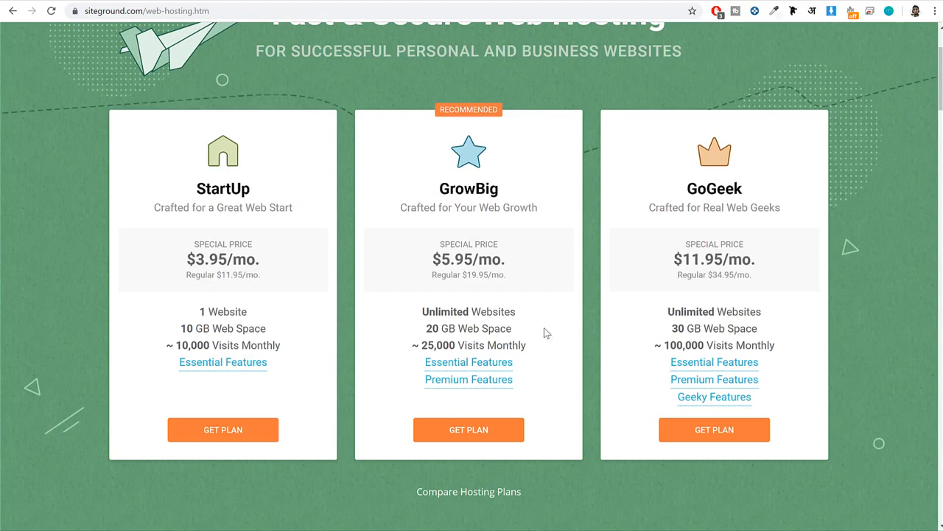
Highlight the GrowBig plan's web space allowance and name, alternating with the membership site's home page.
left_click_drag(513, 329, 420, 329)
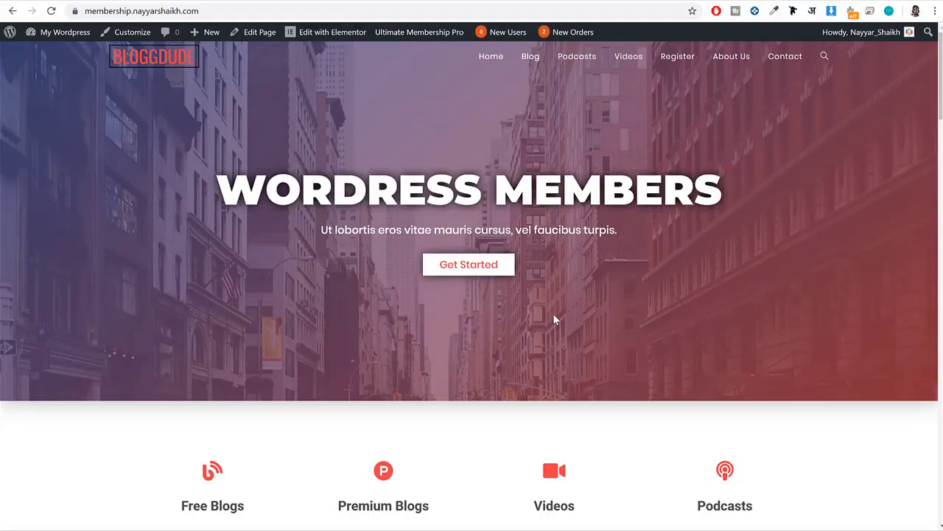
scroll(553, 313, "down", 10)
scroll(552, 322, "up", 12)
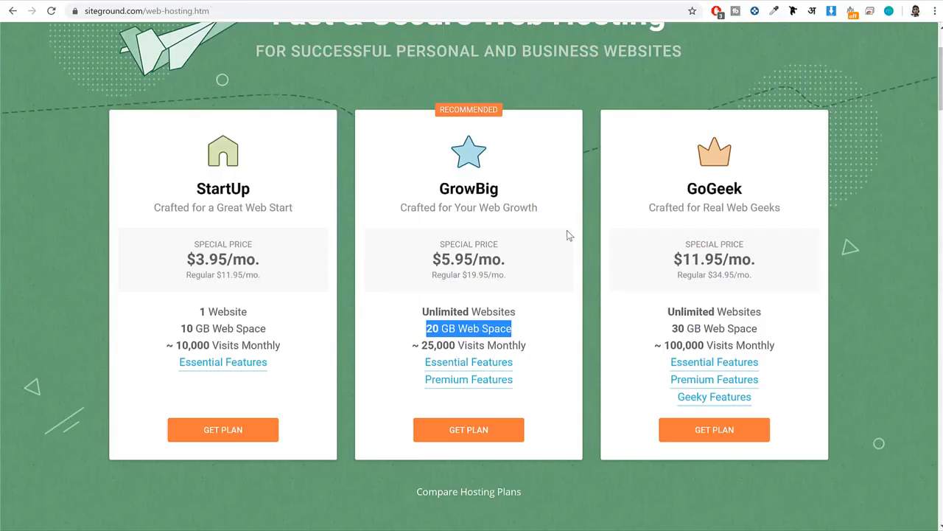
double_click(449, 189)
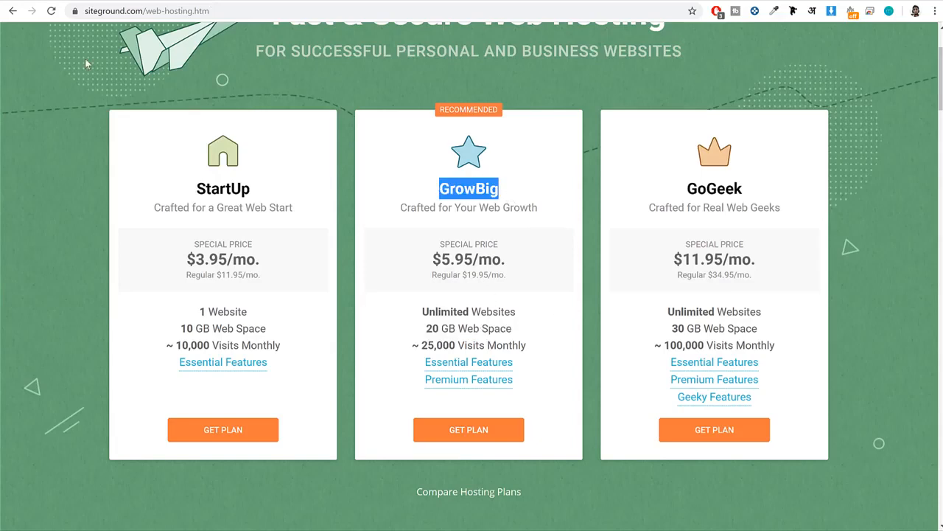
left_click(39, 1)
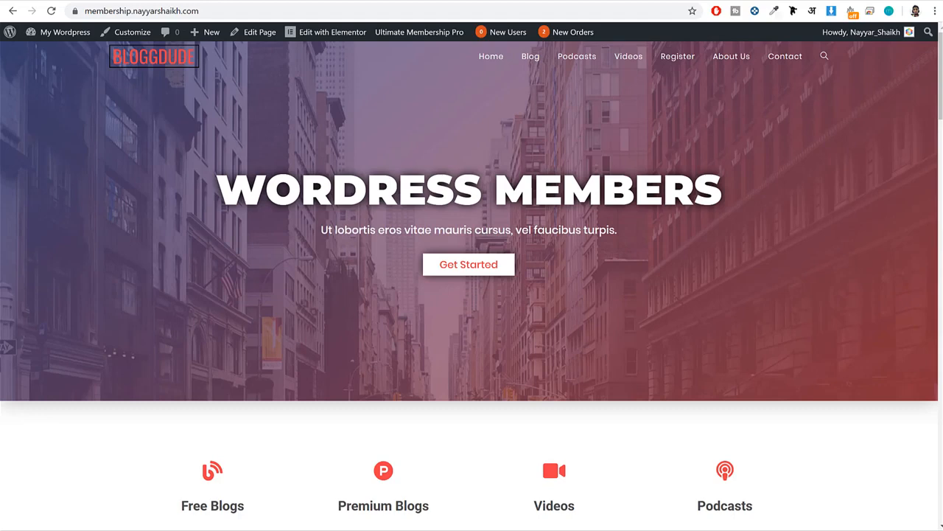
left_click(205, 2)
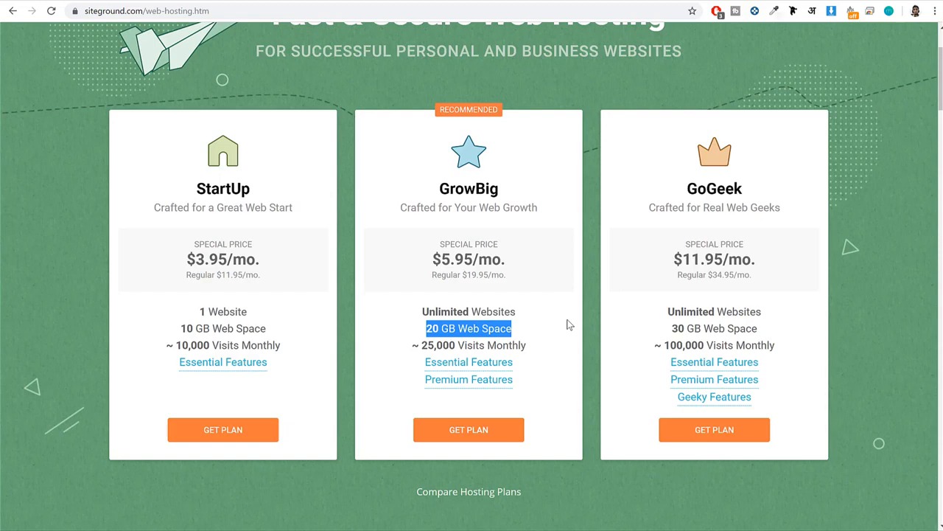
Compare the monthly visits of the GrowBig, StartUp and GoGeek plans by highlighting each allowance.
triple_click(537, 347)
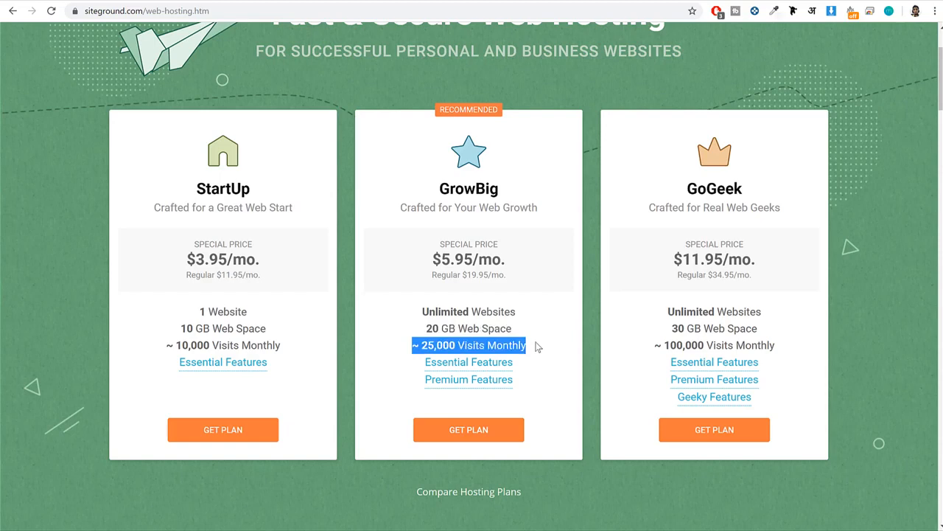
left_click_drag(291, 352, 151, 350)
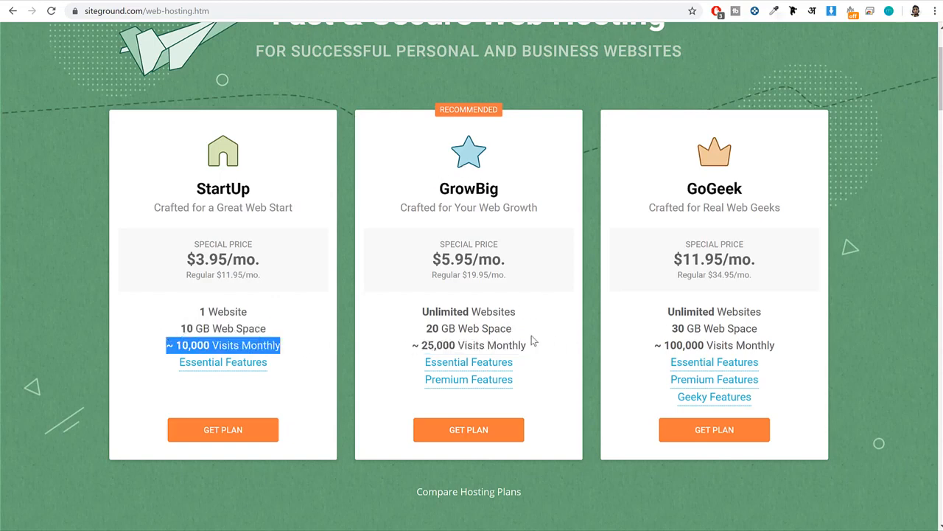
left_click_drag(532, 345, 405, 348)
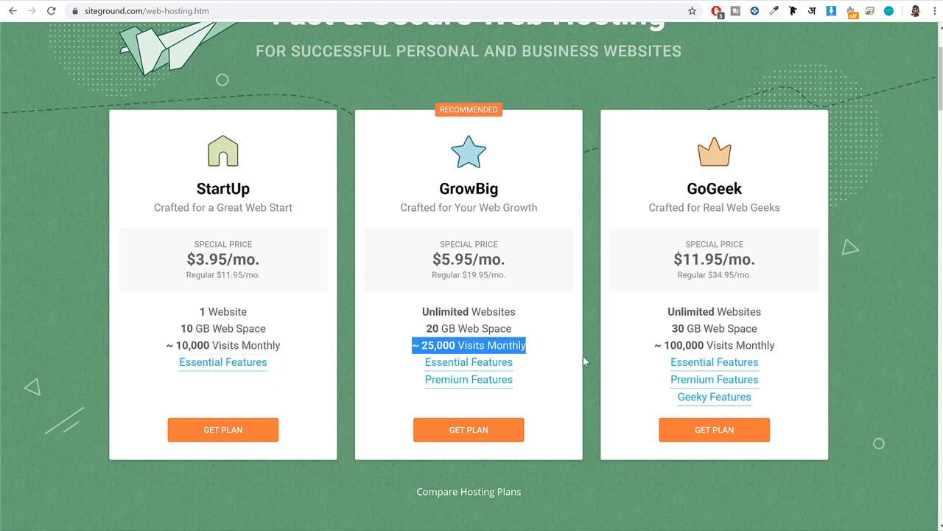
left_click_drag(746, 187, 658, 188)
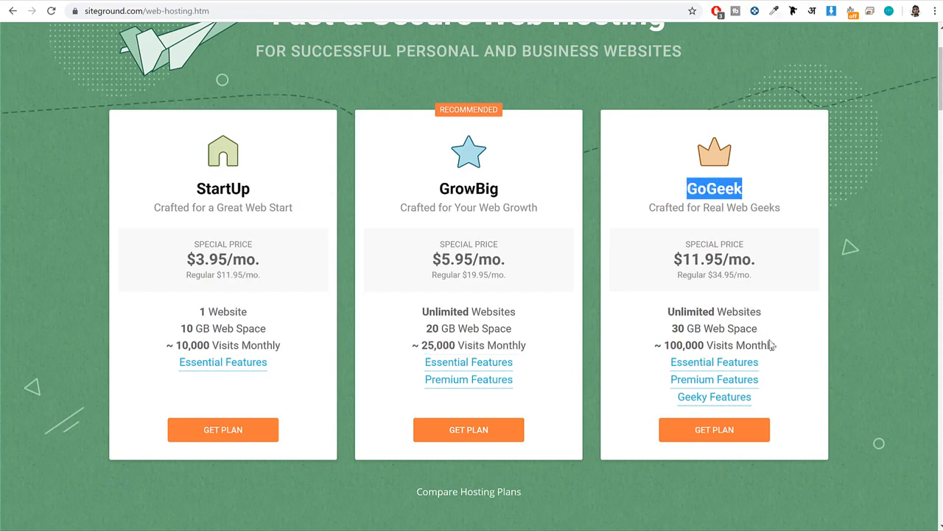
left_click_drag(772, 345, 650, 347)
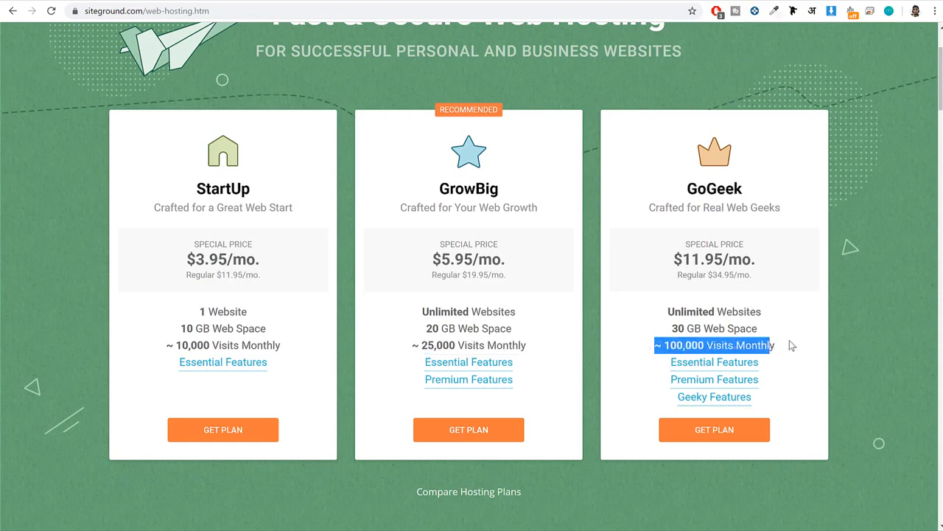
Highlight the GrowBig plan's monthly visits allowance and show its Essential Features list.
left_click_drag(529, 345, 397, 350)
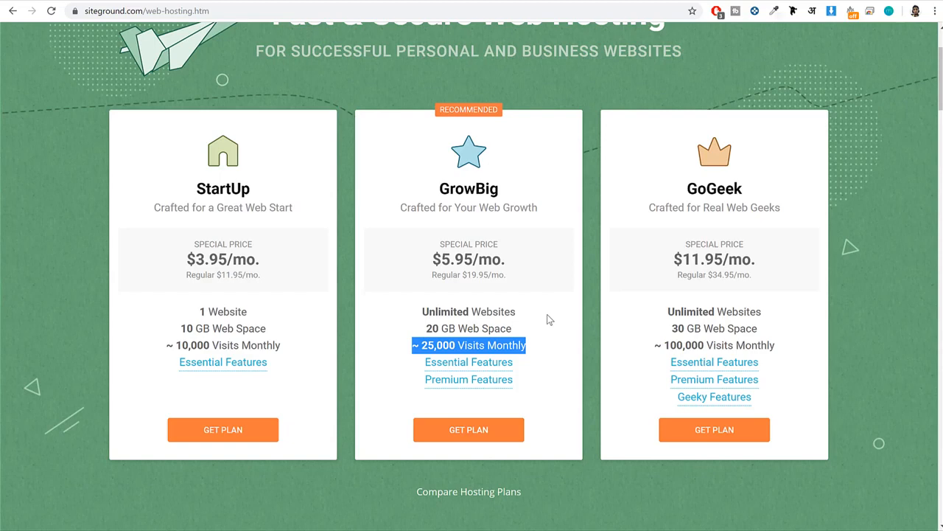
left_click(505, 366)
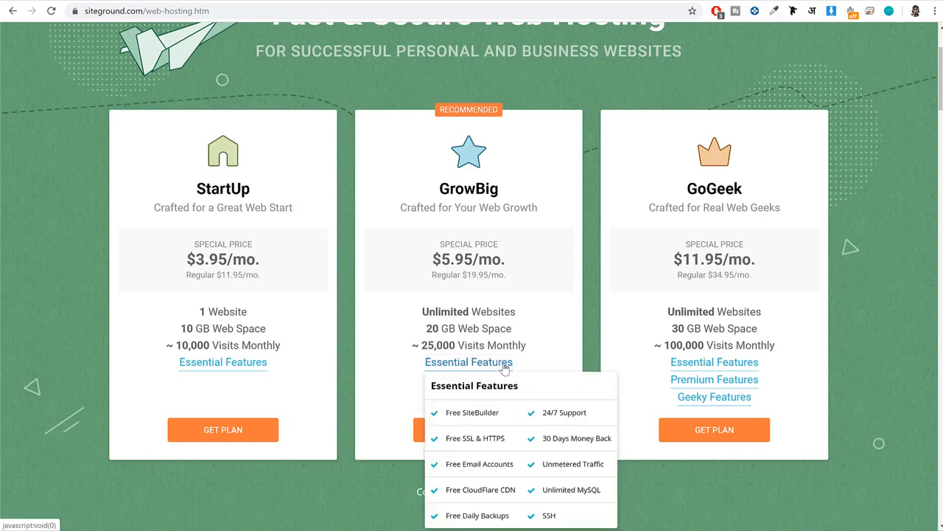
mouse_move(466, 367)
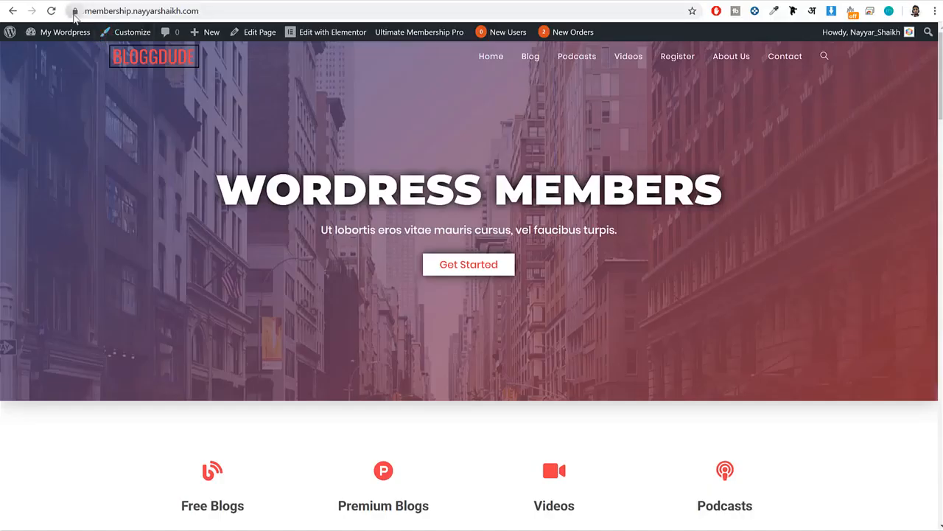
View the membership site's connection security details, and return to the GrowBig plan's Essential Features.
left_click(75, 11)
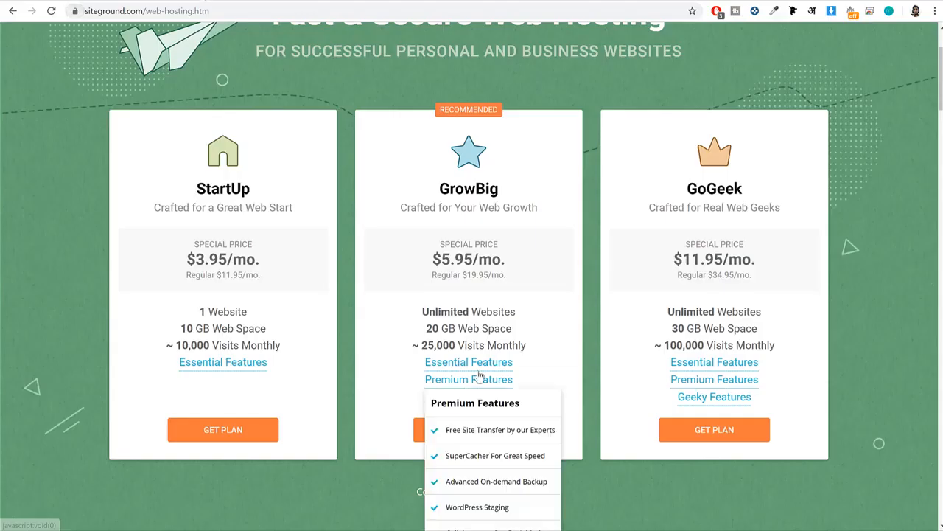
mouse_move(481, 372)
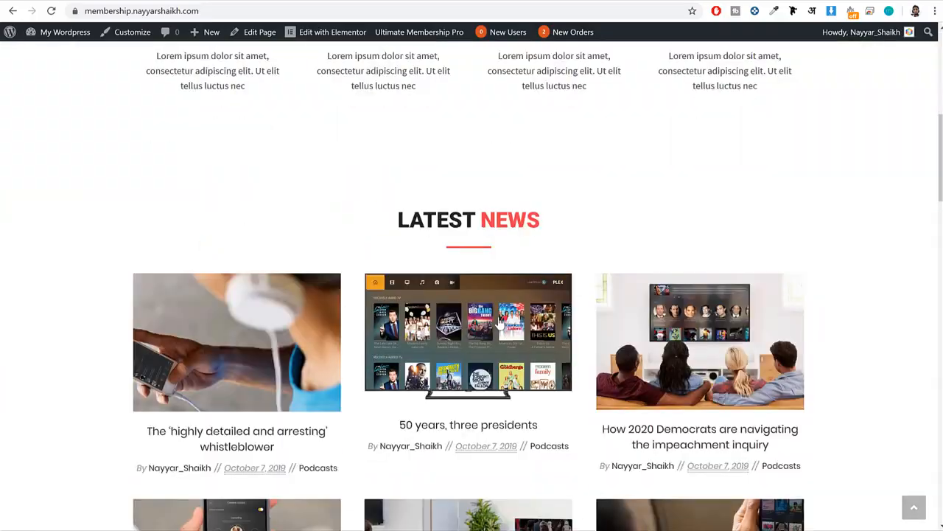
scroll(508, 347, "down", 10)
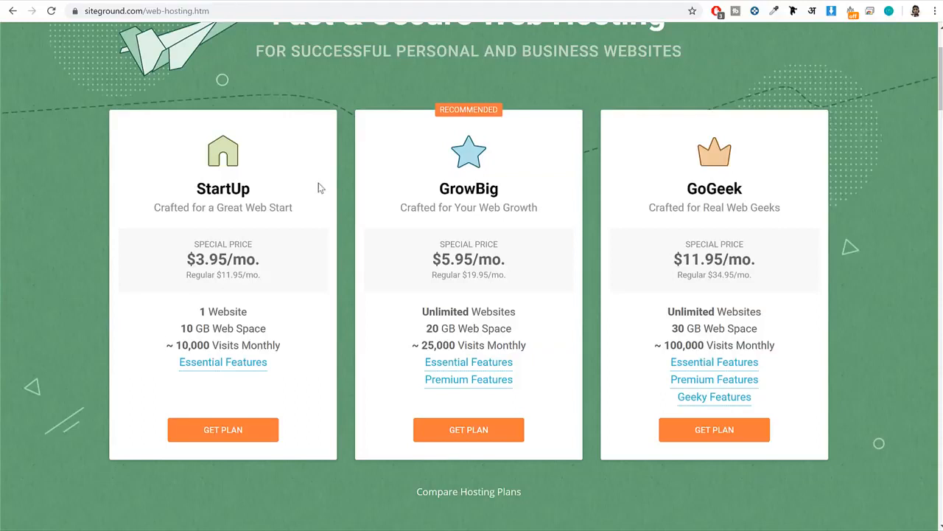
mouse_move(456, 360)
Choose the GrowBig plan and enter the site owner's name as the new domain to register.
left_click_drag(429, 190, 513, 190)
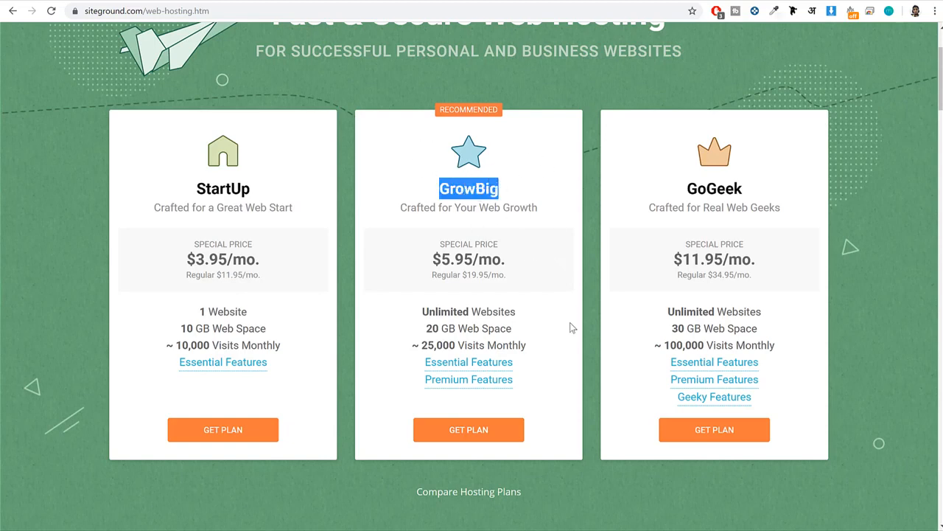
left_click(467, 433)
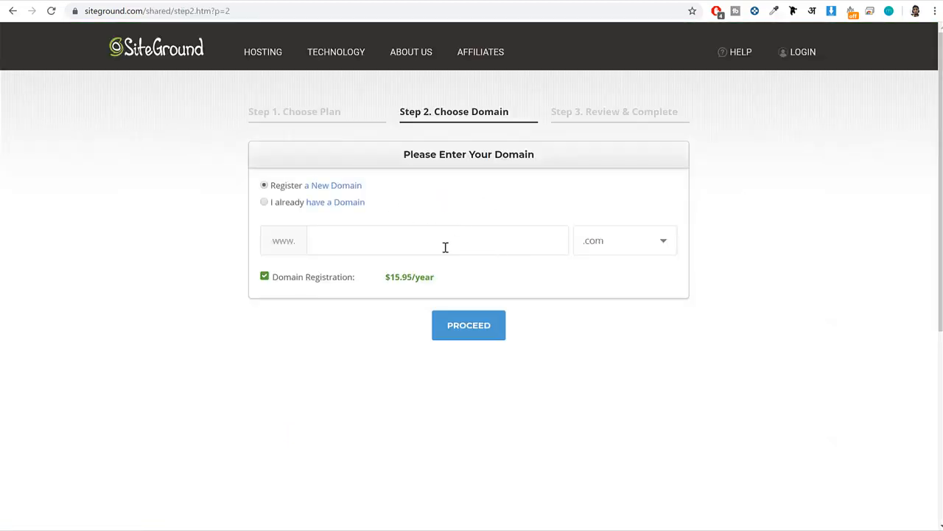
left_click(456, 242)
Examine the available domain extensions while keeping .com, and highlight the entered domain name.
left_click(645, 246)
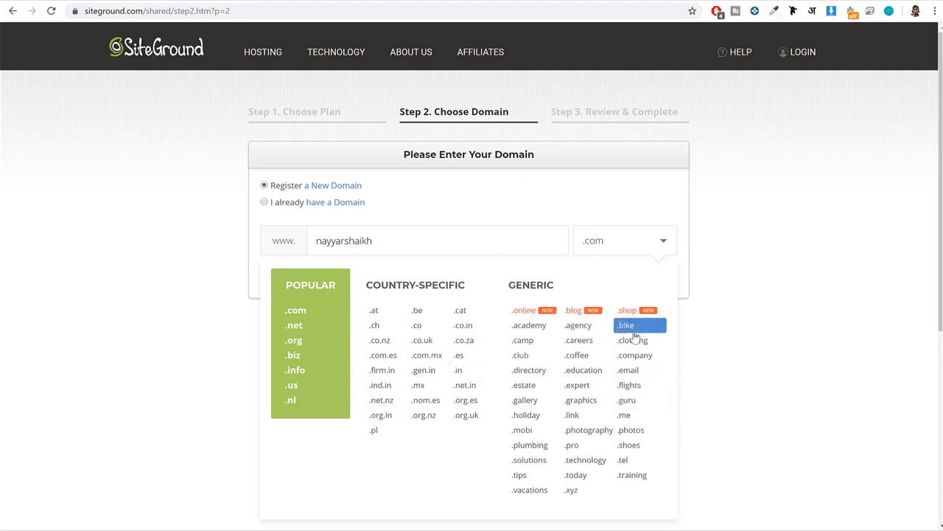
left_click(462, 241)
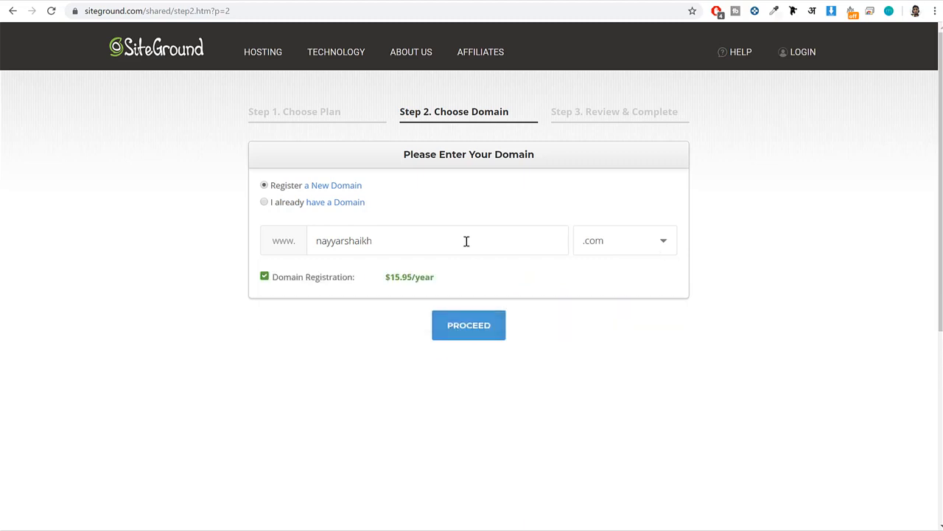
left_click_drag(376, 240, 309, 240)
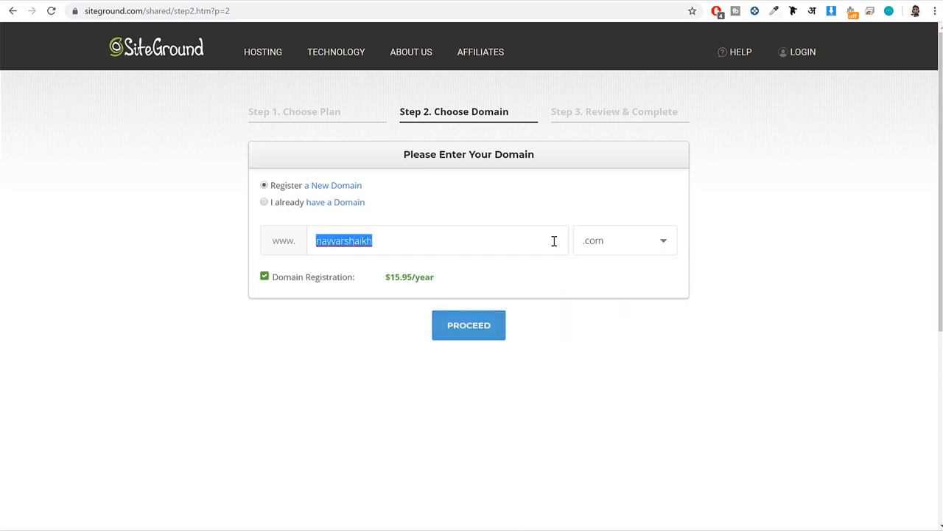
left_click(584, 246)
left_click(484, 221)
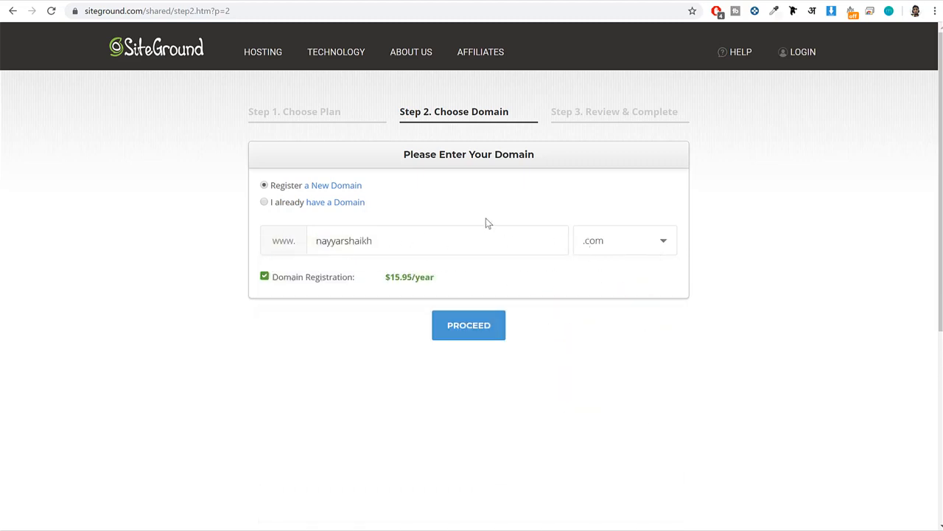
Switch to the already-owned domain option with the site owner's .com domain, and highlight that domain.
left_click(471, 318)
left_click(265, 203)
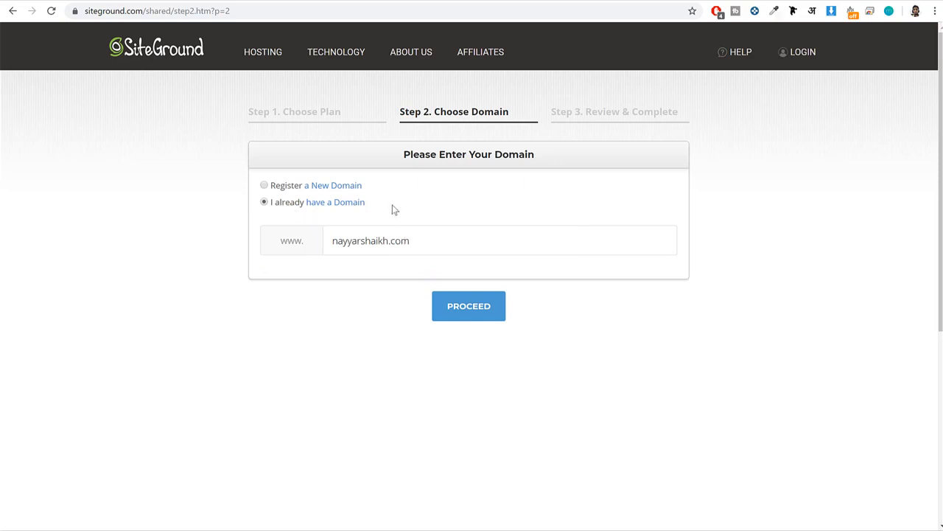
left_click_drag(391, 208, 271, 209)
left_click_drag(430, 243, 300, 244)
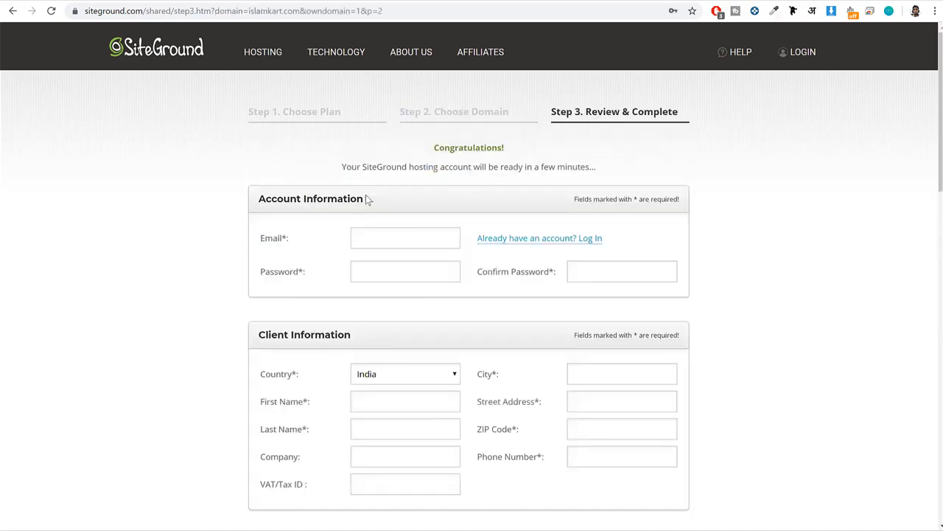
Examine the Account Information section of the Review & Complete page, highlighting its heading and the Email and Password labels.
left_click_drag(365, 197, 238, 198)
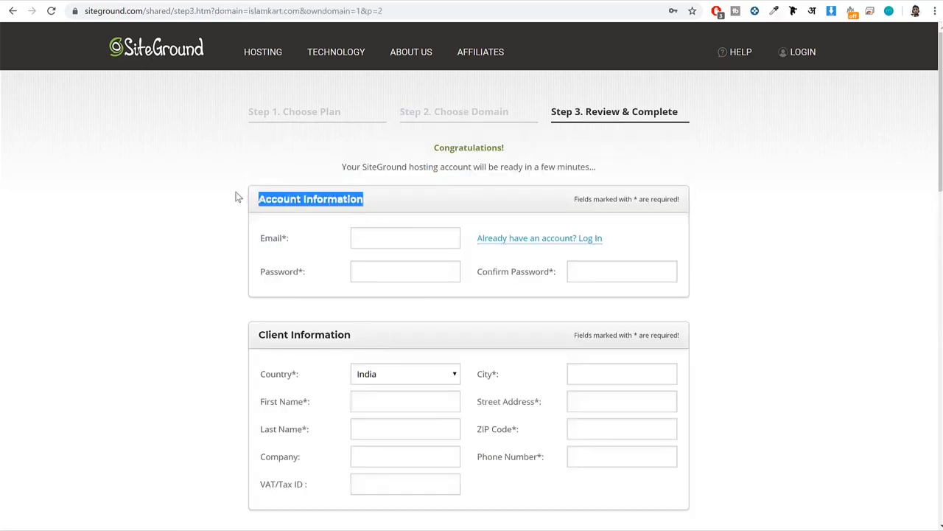
left_click(382, 231)
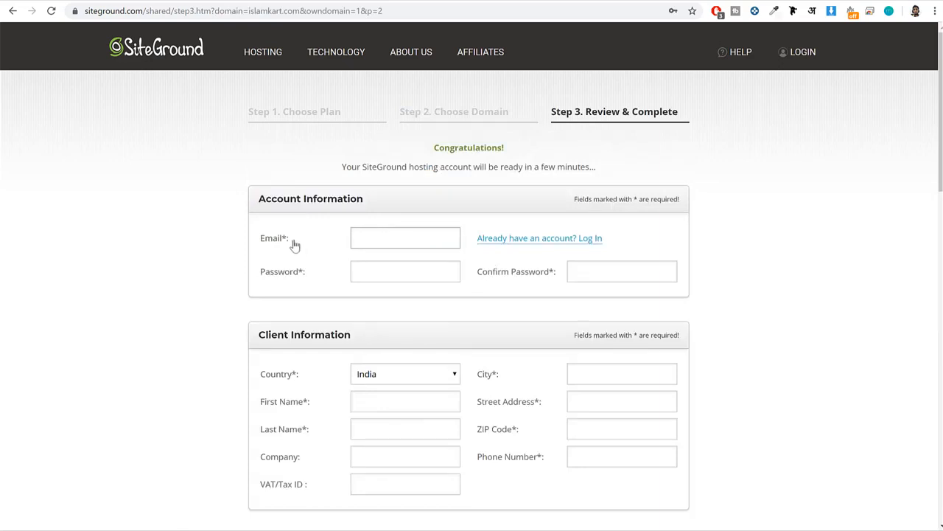
left_click_drag(295, 244, 214, 245)
left_click_drag(310, 273, 226, 271)
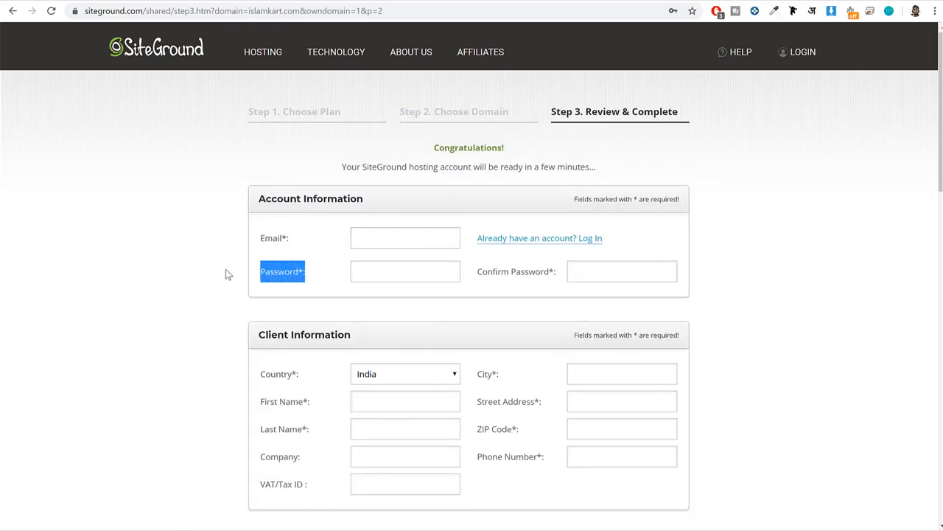
left_click(362, 230)
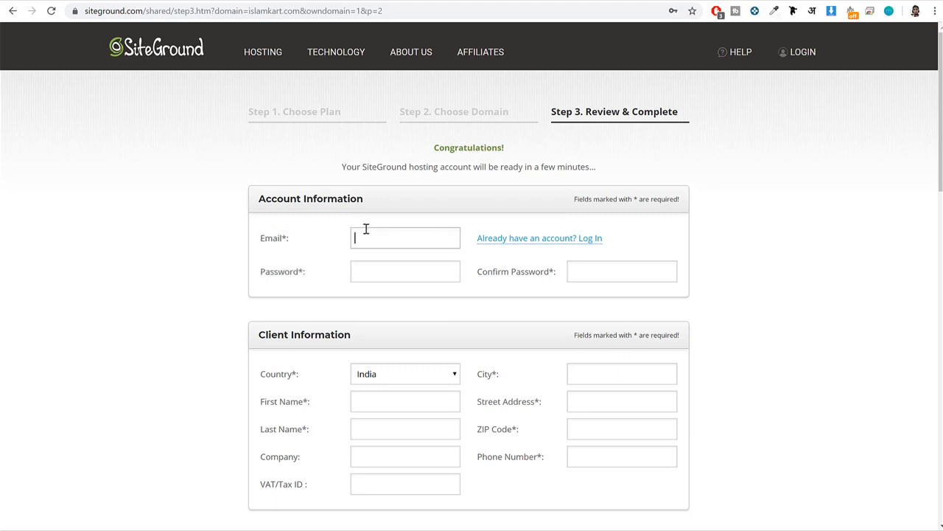
left_click(329, 240)
left_click_drag(333, 244, 278, 238)
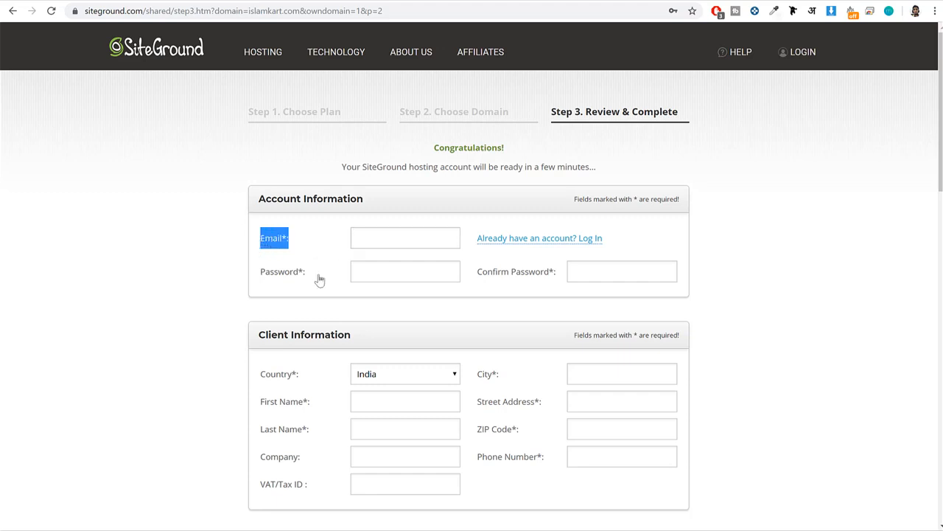
left_click_drag(320, 278, 261, 280)
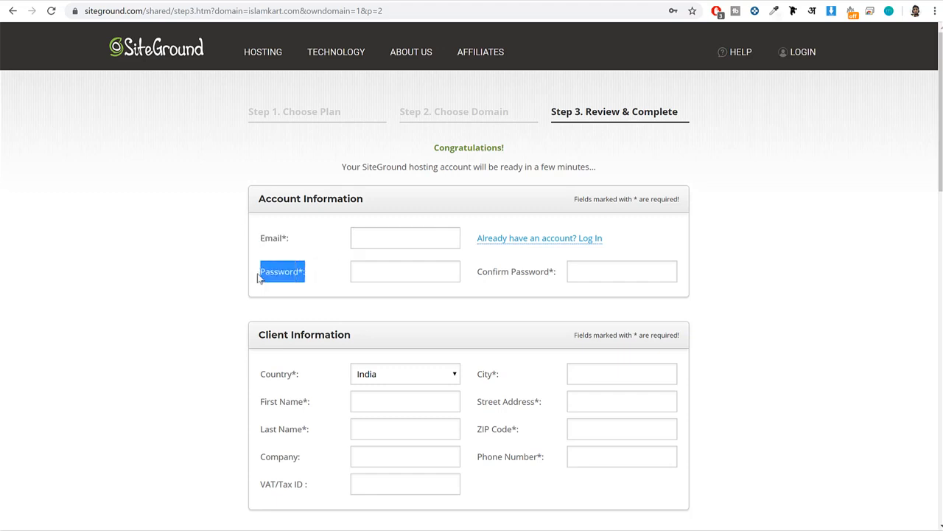
Examine the Client Information section, highlighting its heading, the City, Street Address and ZIP Code labels, and the Company and VAT/Tax ID labels.
scroll(787, 302, "down", 3)
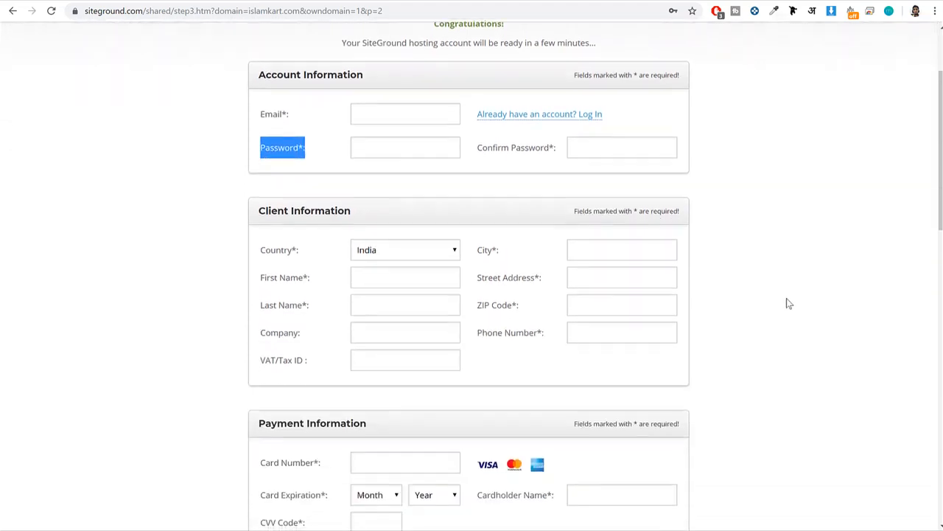
left_click_drag(353, 155, 259, 156)
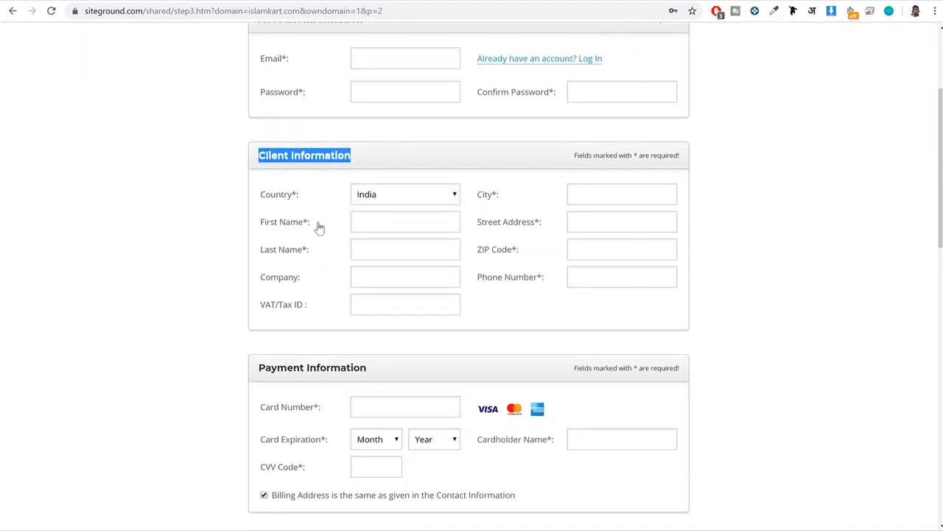
left_click_drag(521, 249, 479, 204)
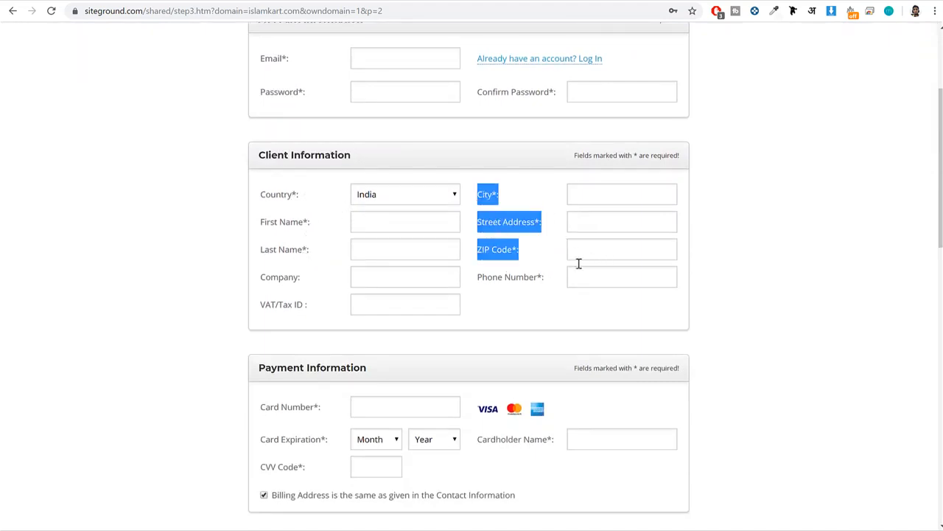
left_click_drag(251, 277, 309, 310)
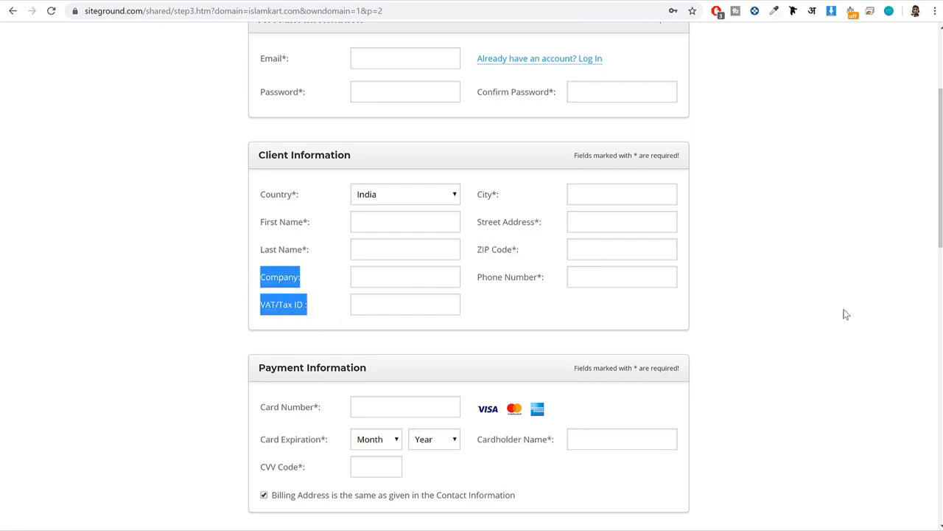
Examine the Payment Information fields, including the card number, CVV code hint and cardholder name.
scroll(847, 314, "down", 3)
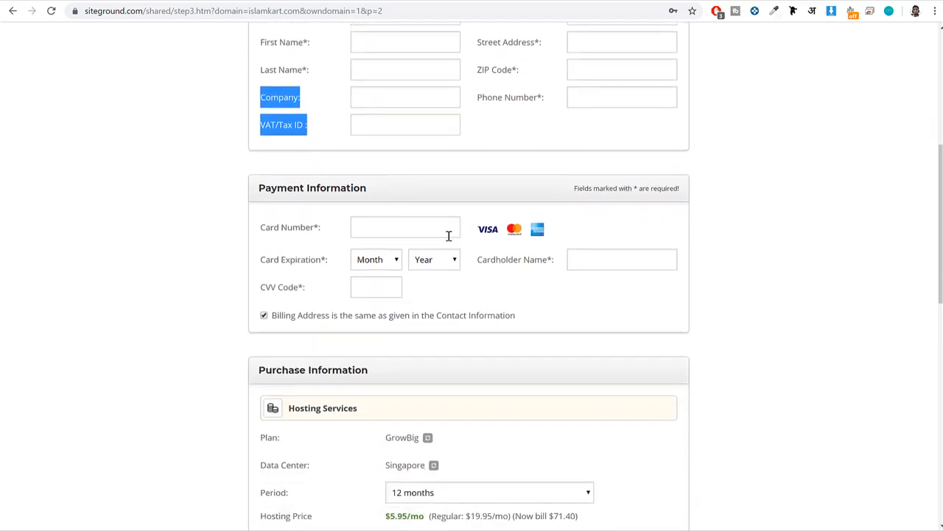
left_click_drag(325, 230, 262, 230)
left_click(262, 231)
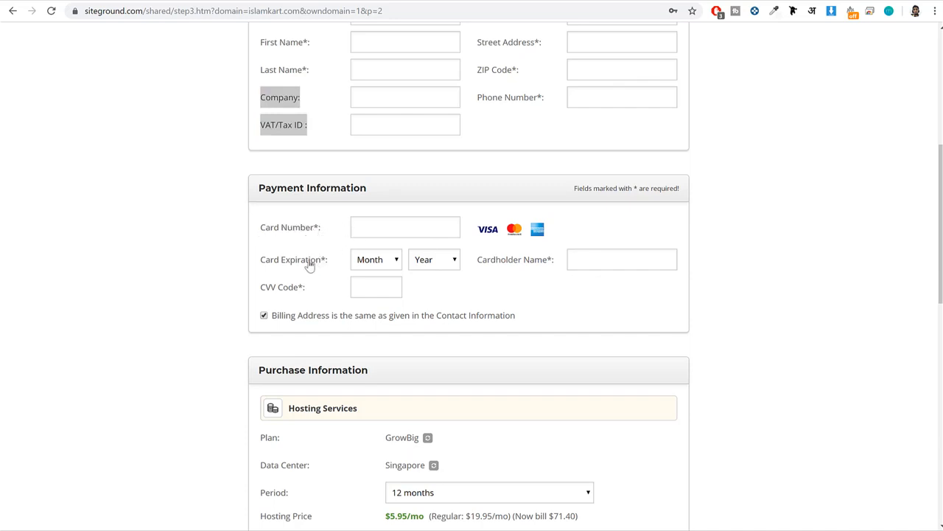
mouse_move(289, 298)
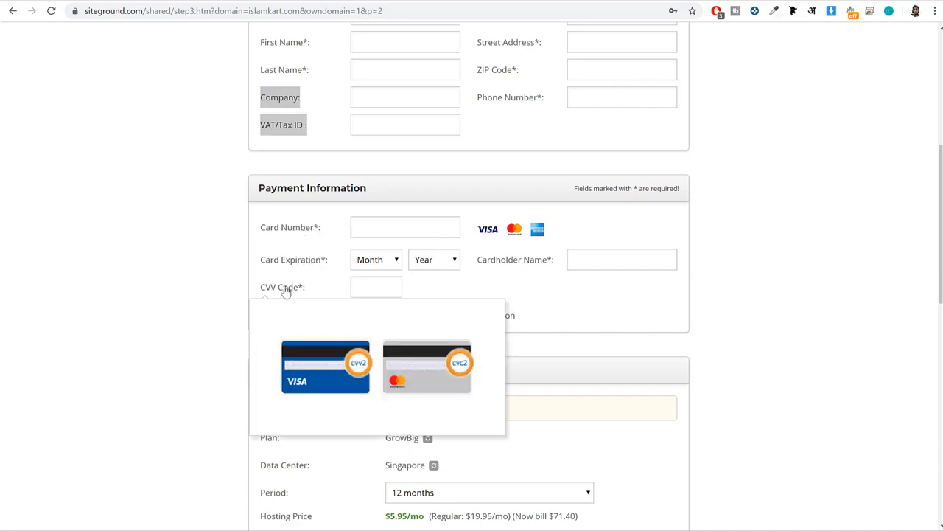
left_click_drag(551, 261, 485, 266)
left_click(530, 268)
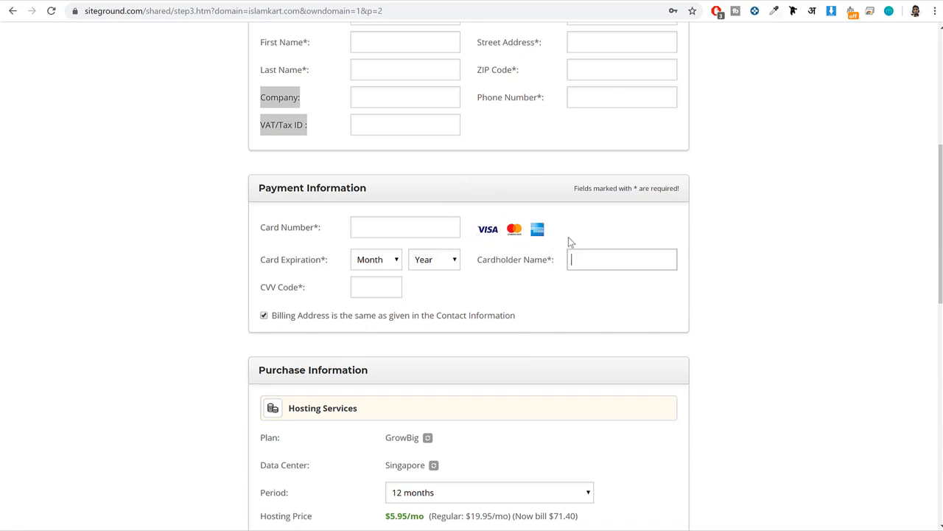
left_click_drag(557, 267, 482, 270)
left_click(476, 269)
Examine the Purchase Information section, highlighting the GrowBig plan and the Singapore data center.
scroll(792, 288, "down", 3)
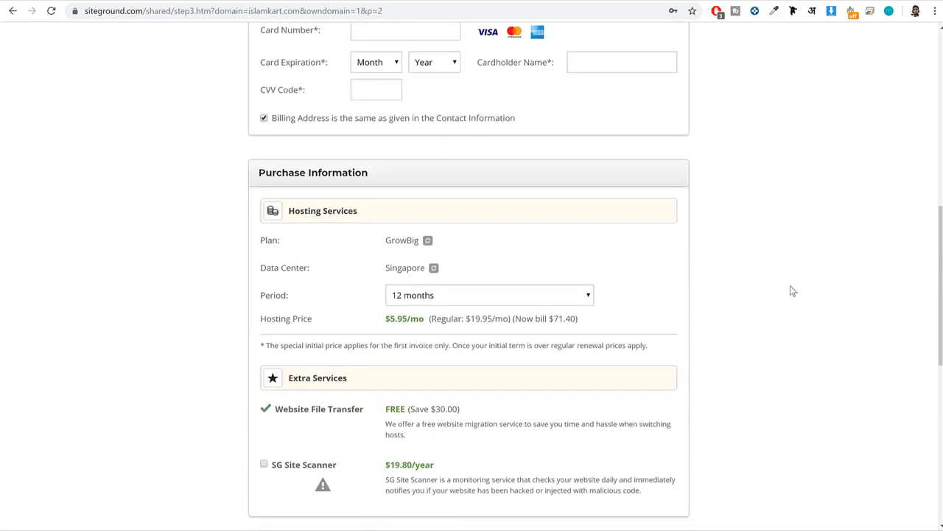
scroll(790, 291, "down", 1)
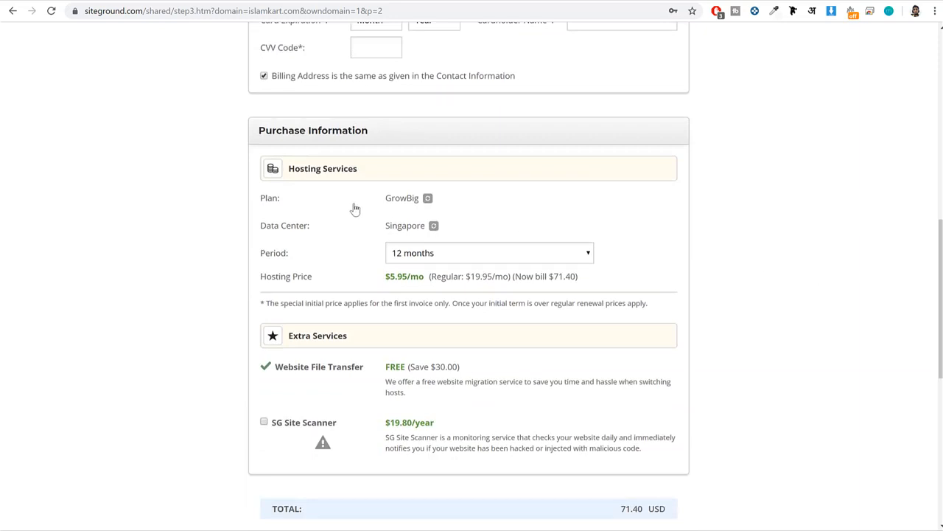
left_click_drag(257, 202, 309, 205)
left_click_drag(414, 199, 385, 199)
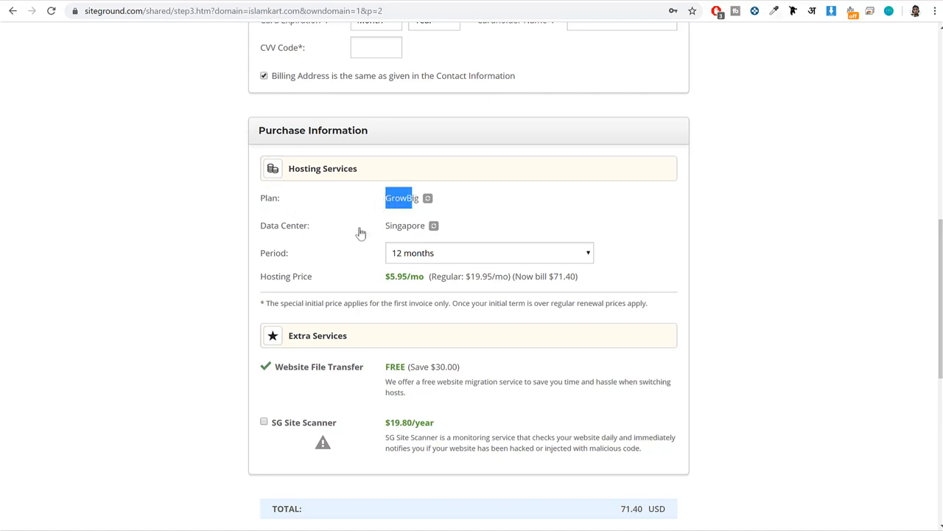
left_click_drag(426, 225, 374, 229)
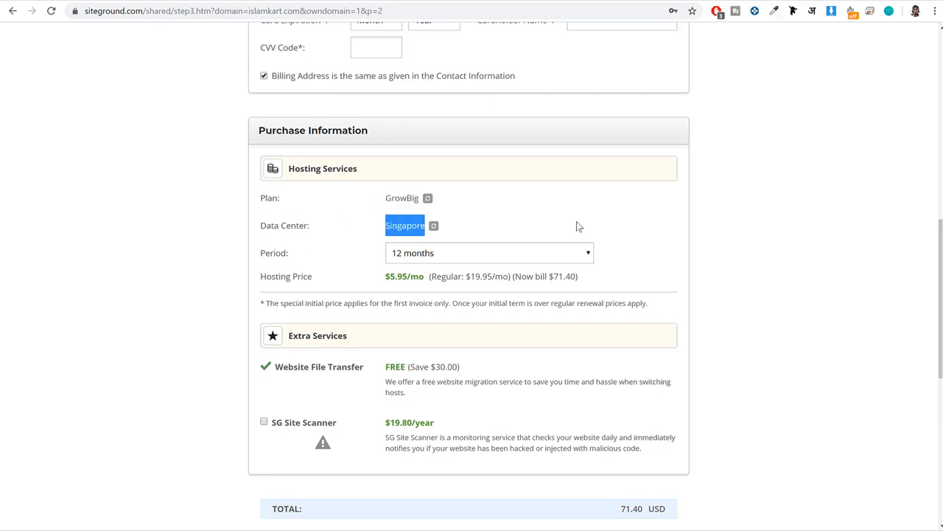
left_click(693, 216)
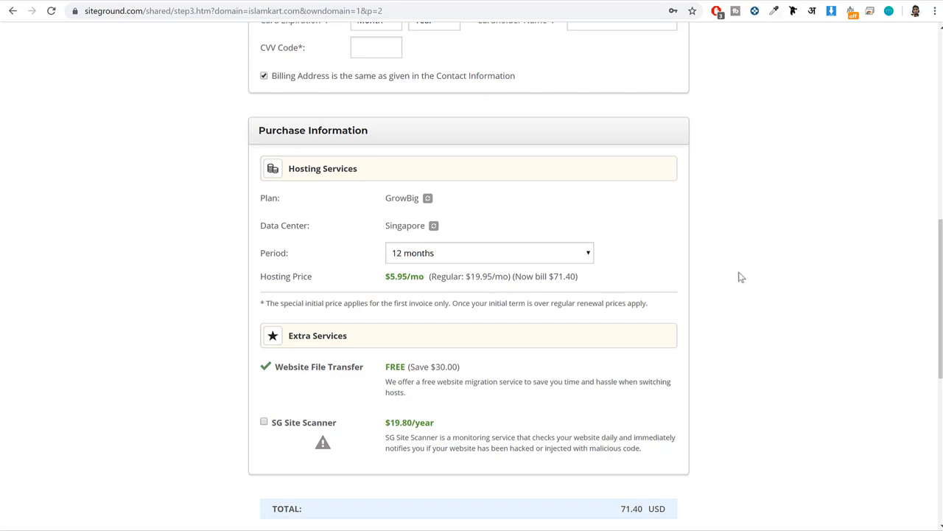
Mark the Terms of Service and Privacy Policy agreement and the SiteGround news and offers option, and highlight the order total.
scroll(760, 292, "down", 3)
left_click(264, 358)
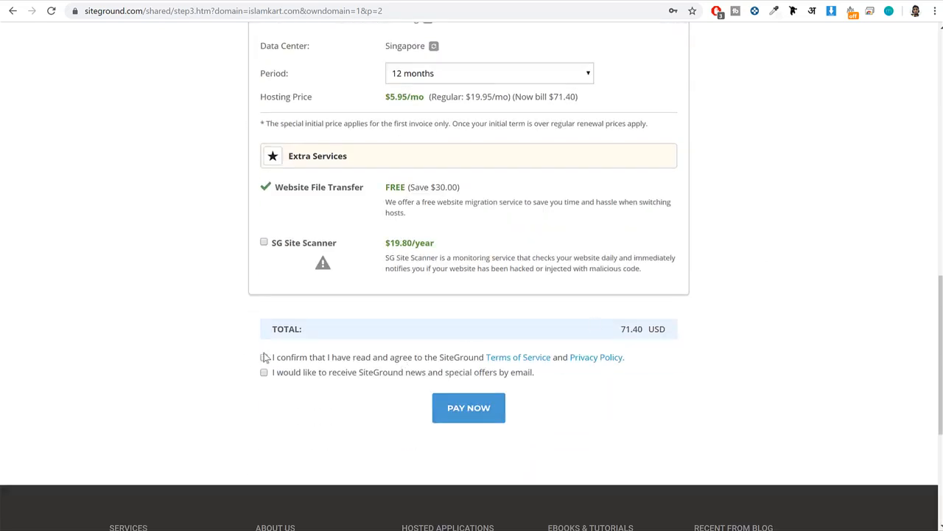
left_click(264, 373)
triple_click(638, 328)
left_click(726, 335)
triple_click(628, 329)
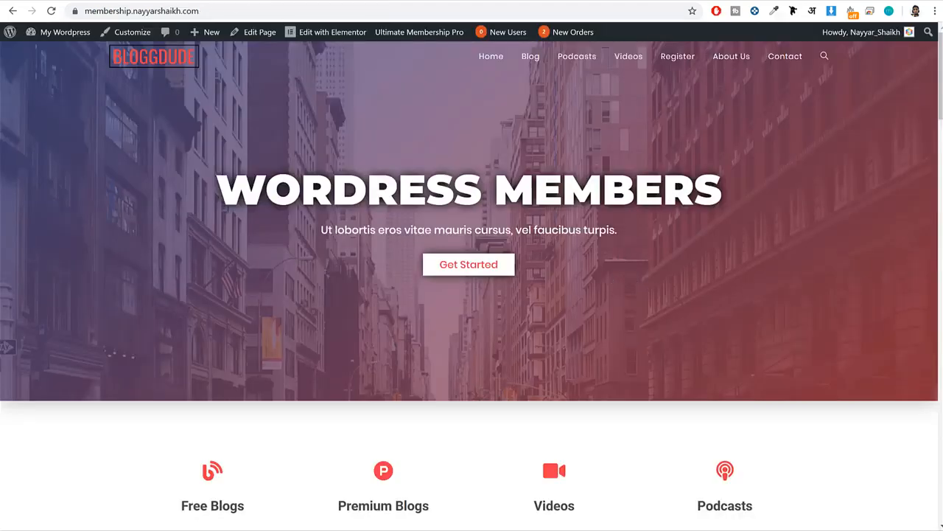
Open my.siteground.com in a new tab and sign in with the account password.
key("ctrl+t")
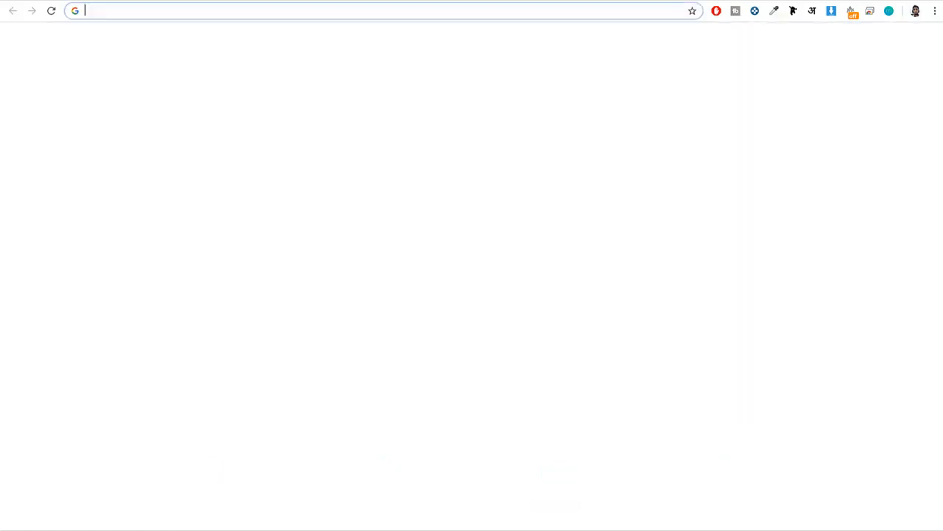
type("my.s")
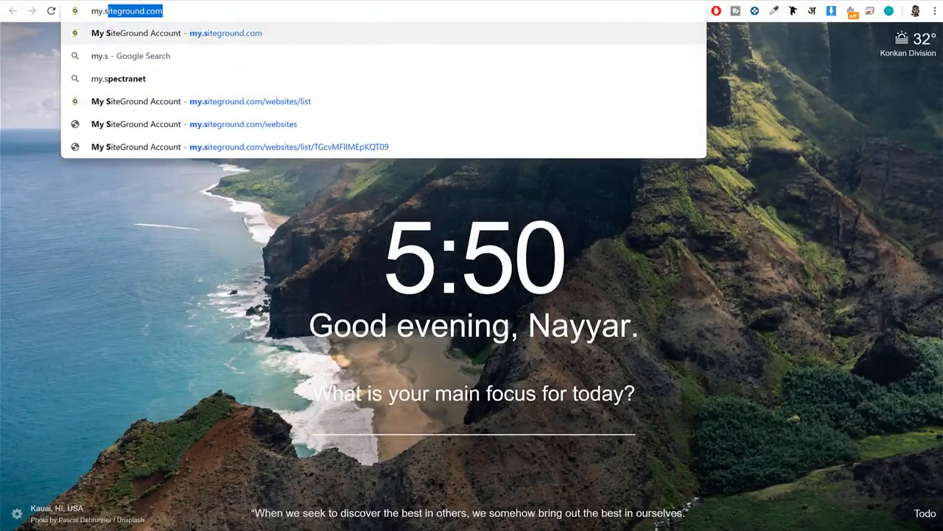
key("Return")
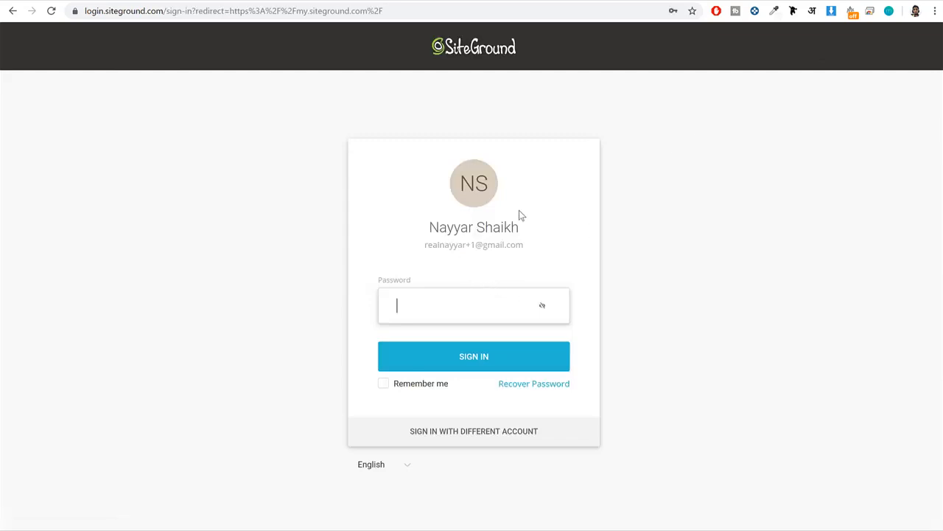
left_click(435, 306)
left_click(457, 29)
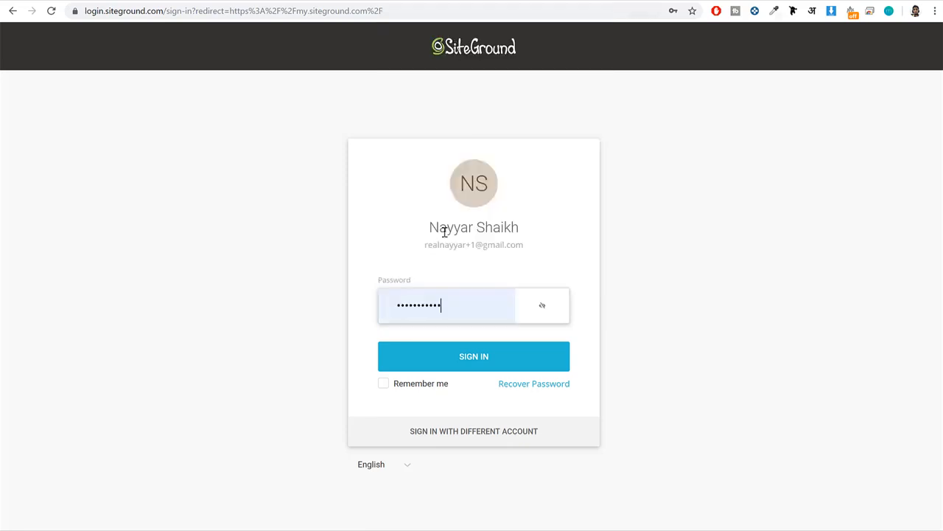
left_click(447, 357)
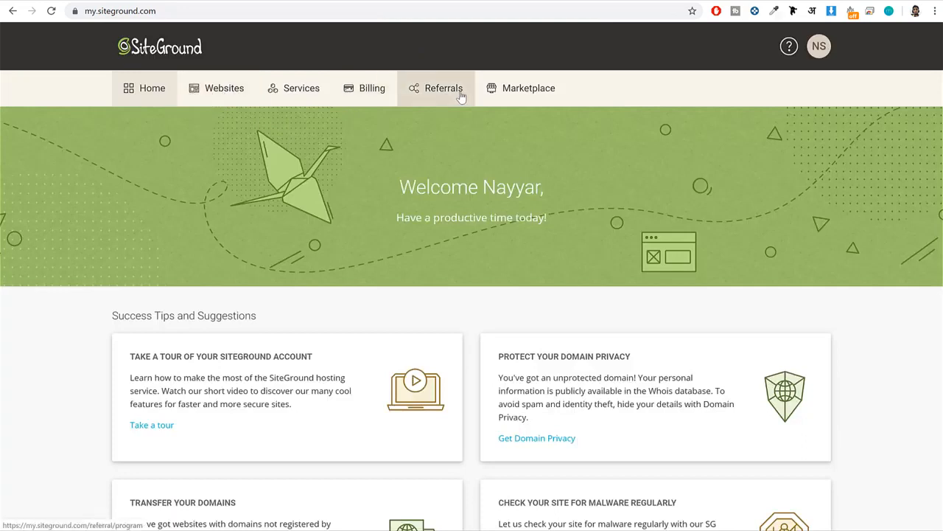
Show the account's list of websites and highlight the domain name of the WooCommerce site.
left_click(214, 99)
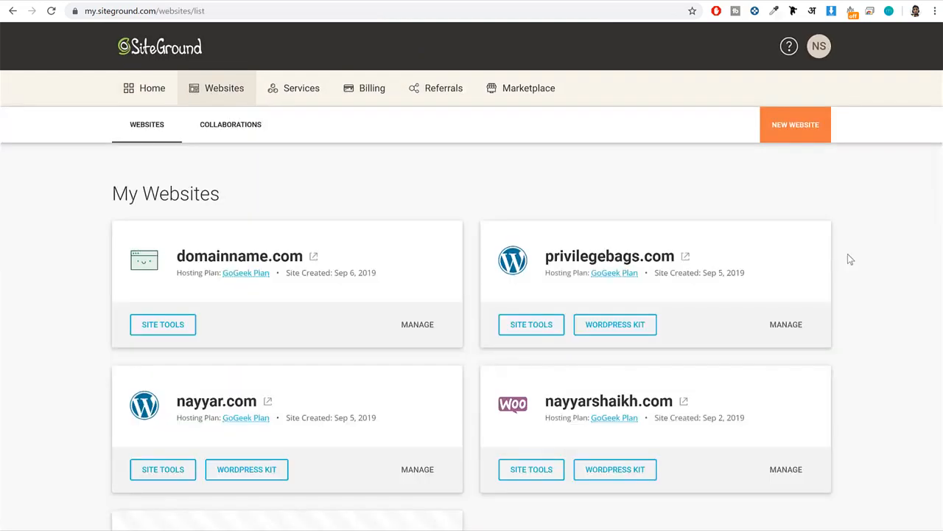
scroll(853, 260, "down", 2)
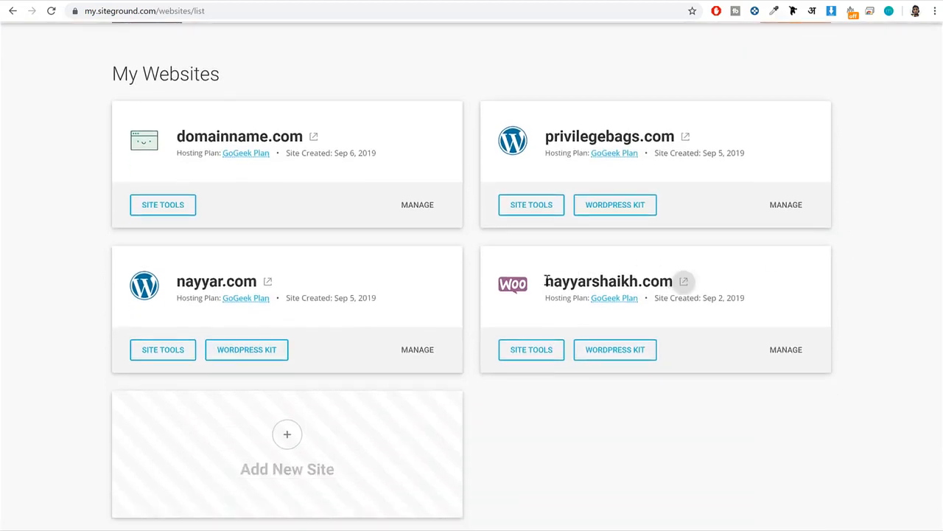
left_click_drag(545, 281, 673, 281)
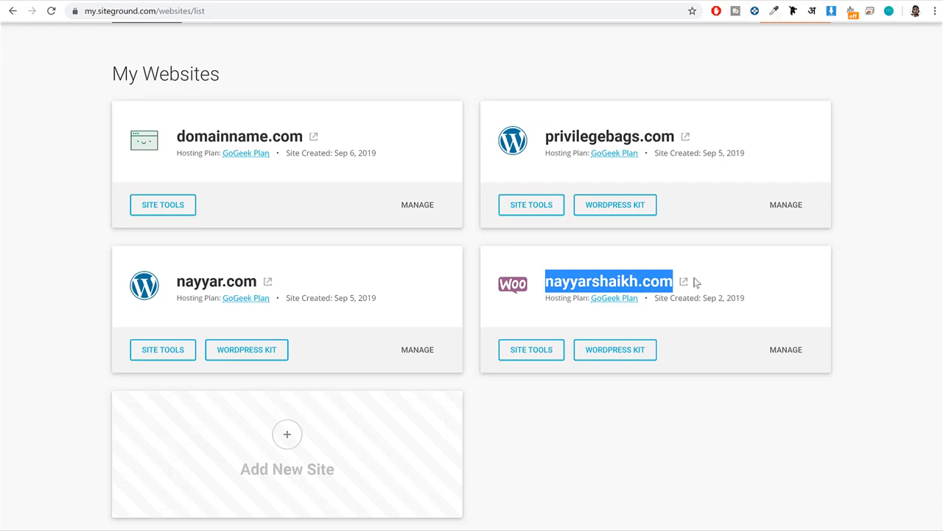
Open the GoDaddy website in a new tab and go to the account's My Products page.
key("ctrl+t")
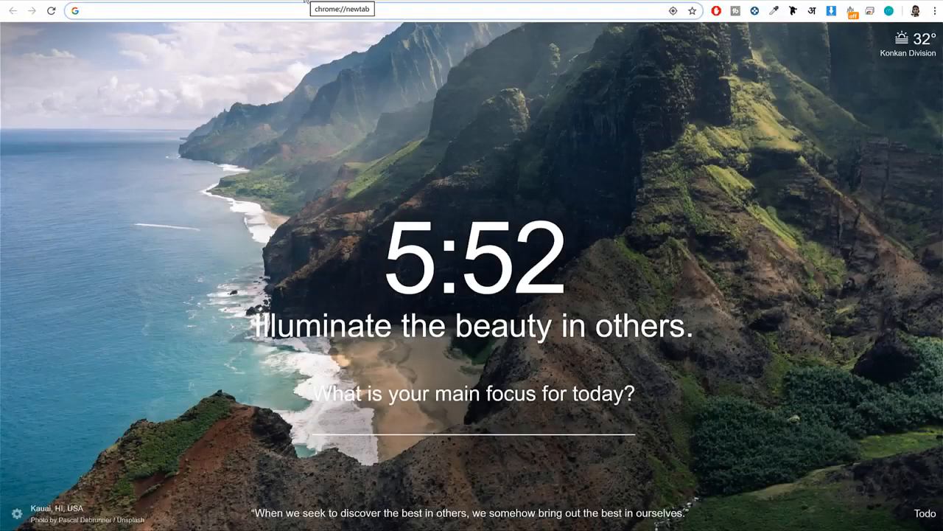
type("go")
key("Return")
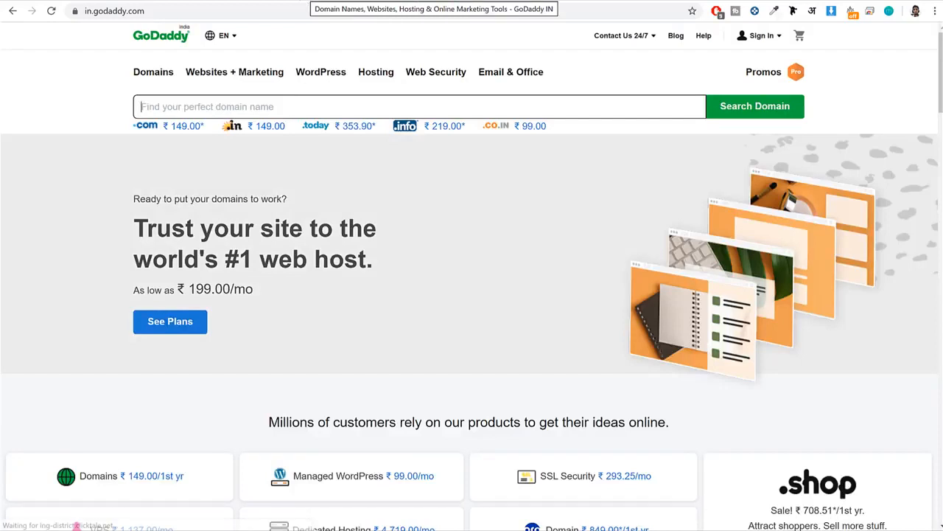
left_click(759, 37)
left_click(688, 115)
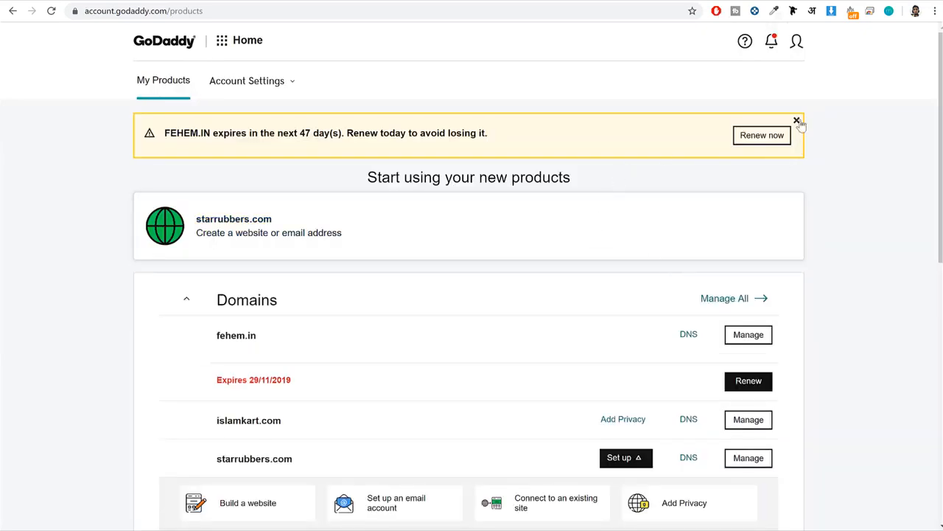
Dismiss the domain expiry notice and open the DNS settings of privilegebags.com.
left_click(797, 121)
scroll(833, 220, "down", 2)
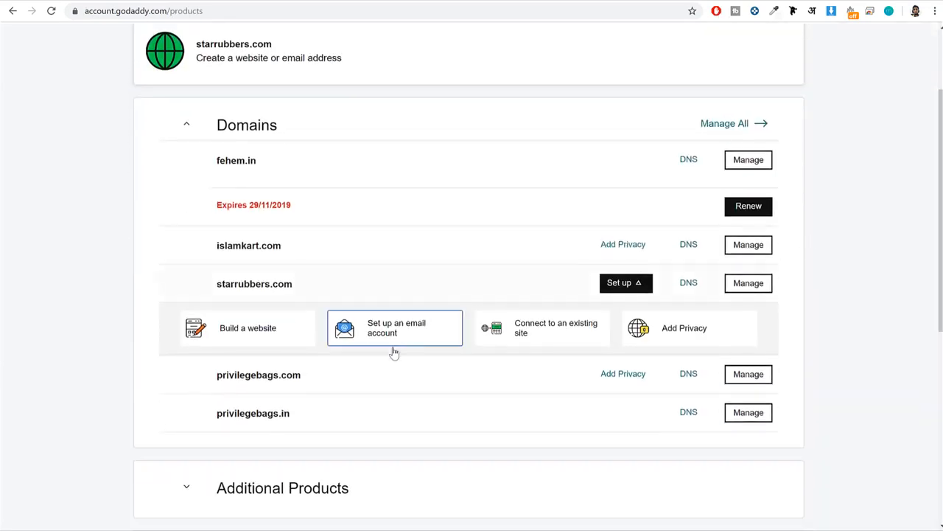
double_click(276, 376)
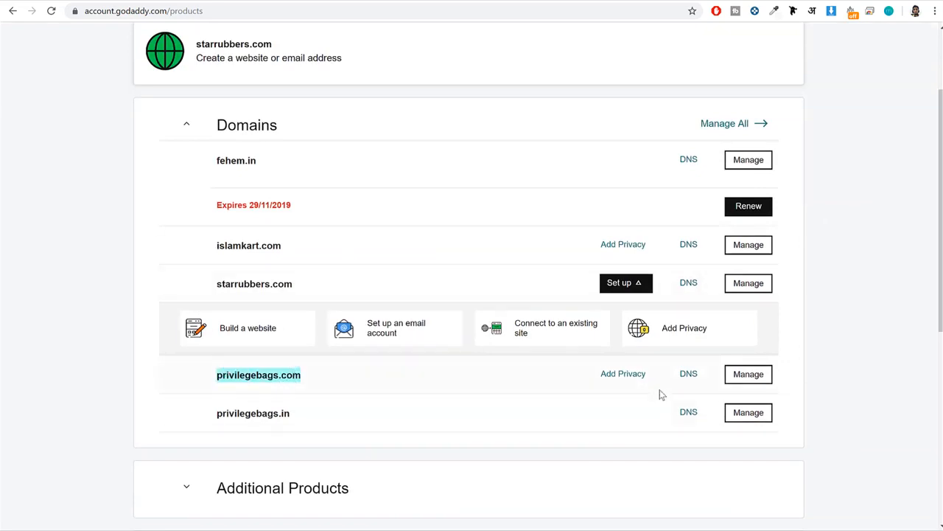
left_click(688, 374)
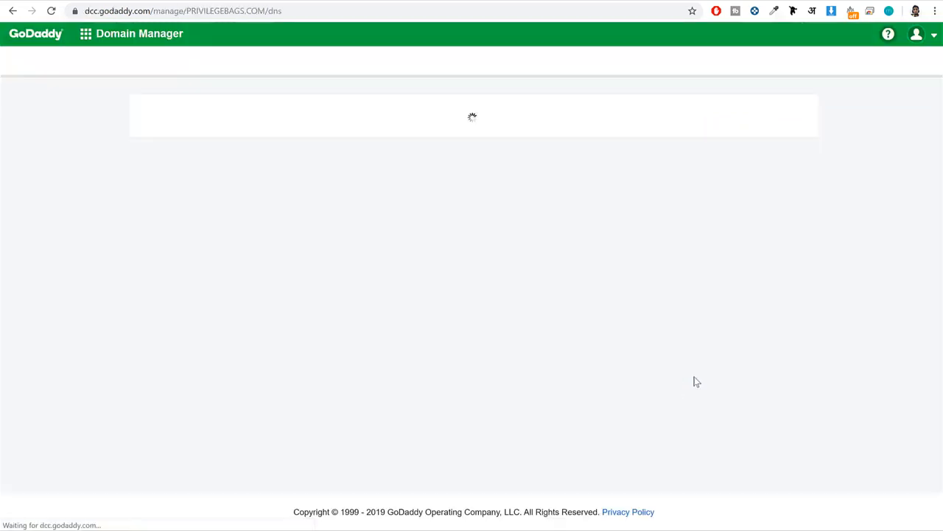
Start changing the domain's custom nameservers and clear both nameserver entries.
scroll(729, 334, "down", 3)
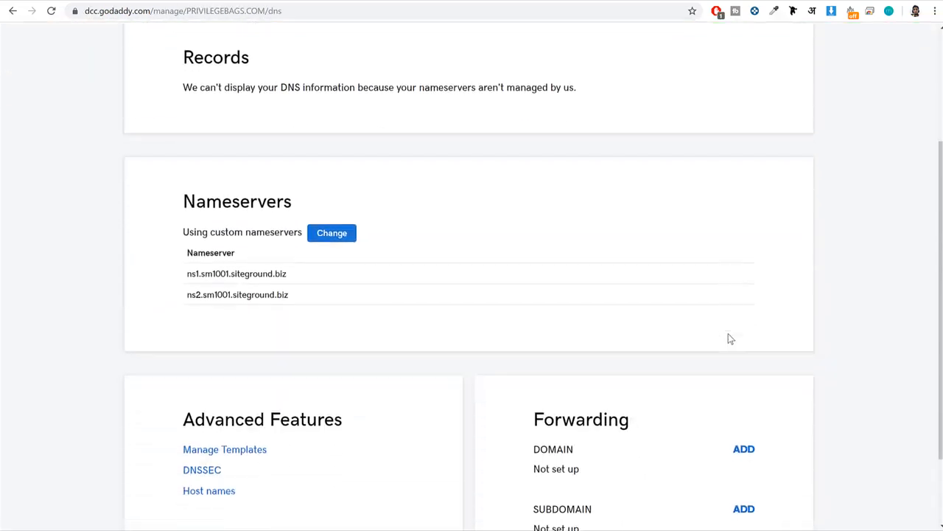
left_click(333, 228)
left_click_drag(346, 317, 141, 318)
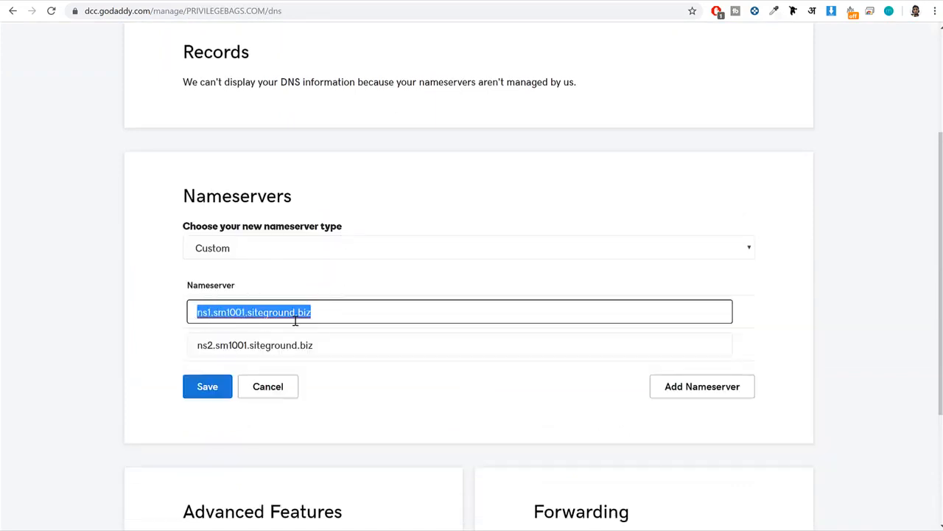
key("BackSpace")
triple_click(327, 342)
key("BackSpace")
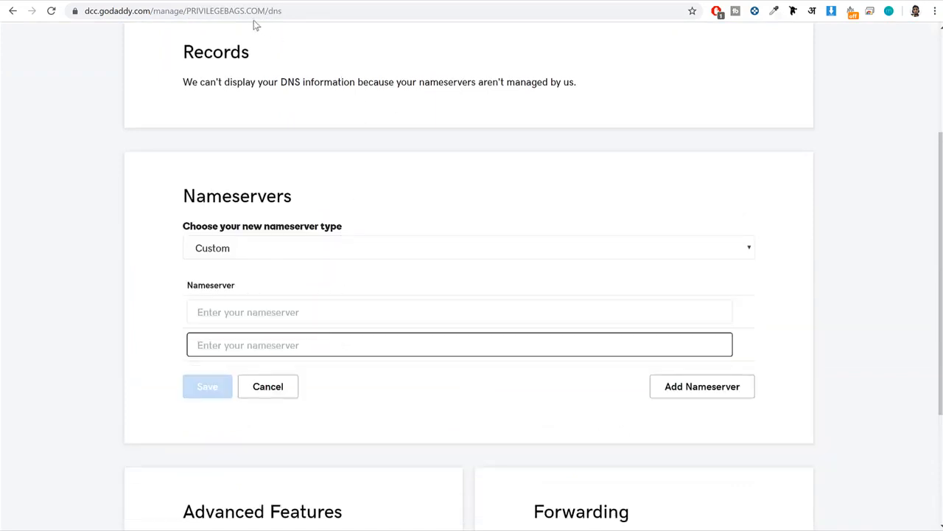
Switch back to SiteGround's website list and open Site Tools for the WooCommerce site.
left_click(221, 2)
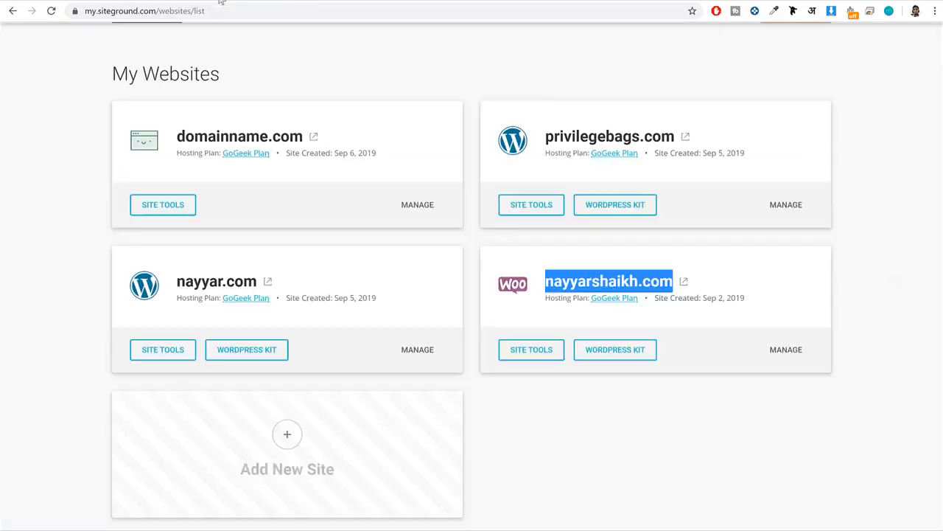
left_click(857, 289)
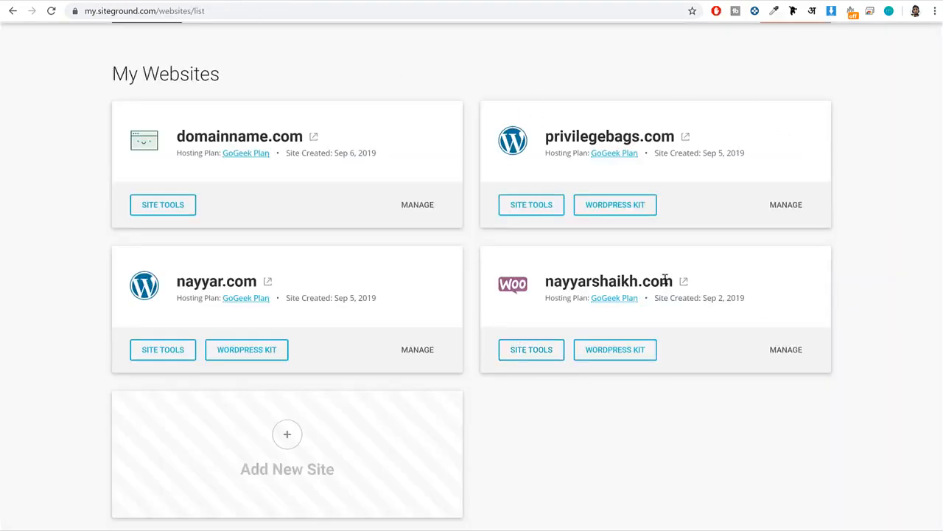
left_click(522, 355)
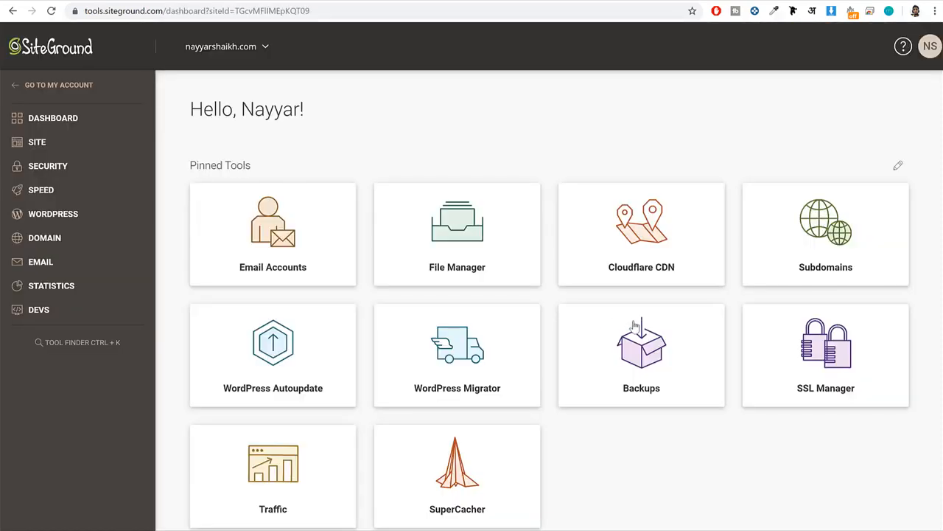
Copy ns1.sm1001.siteground.biz from the site's Name Servers information into the first nameserver entry at GoDaddy.
scroll(636, 325, "down", 5)
scroll(795, 317, "down", 1)
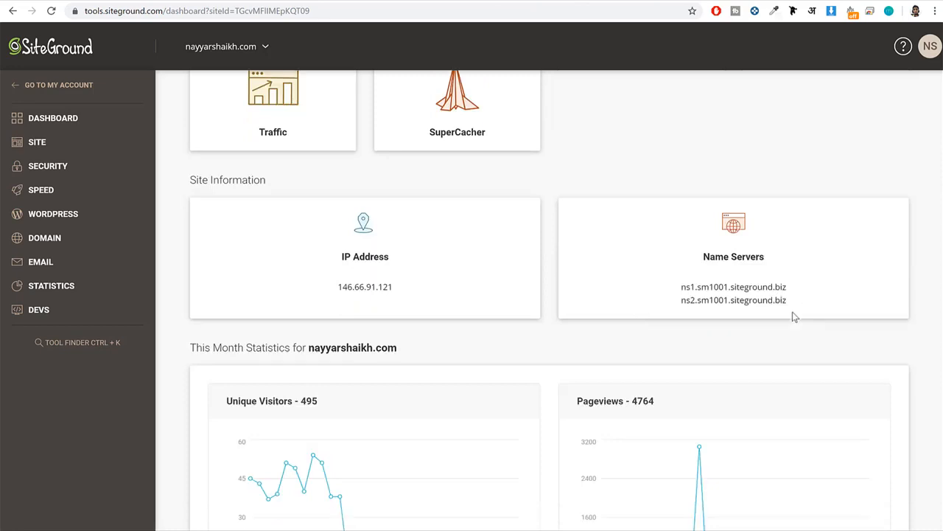
scroll(795, 317, "down", 1)
left_click_drag(789, 246, 647, 240)
key("ctrl+c")
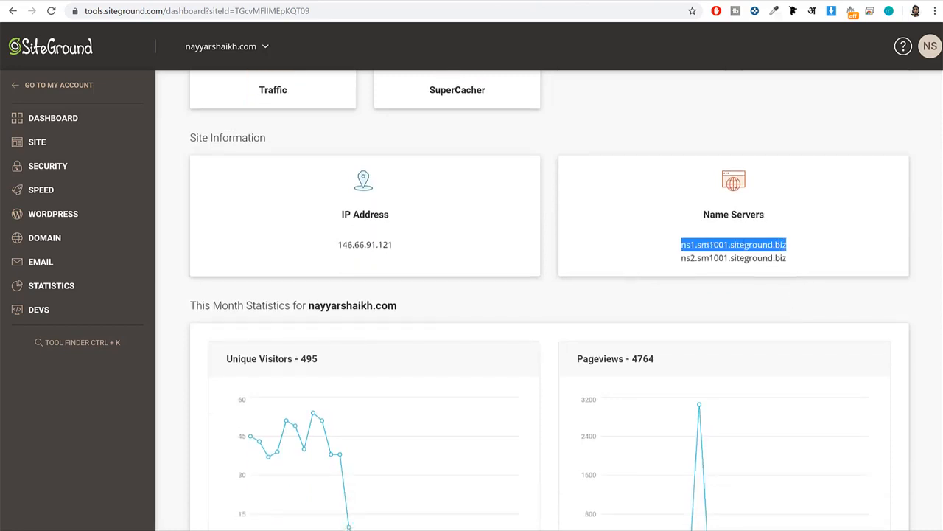
key("alt+Tab")
left_click(327, 317)
key("ctrl+v")
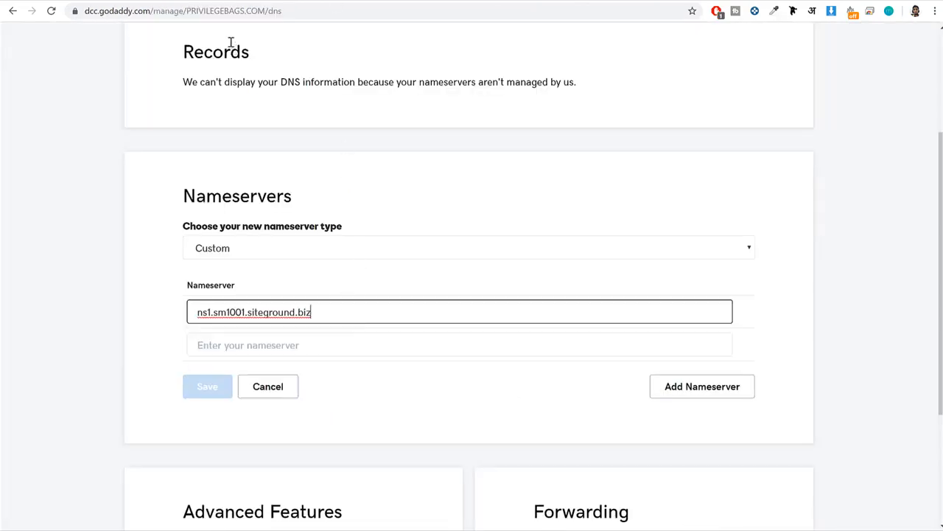
Copy ns2.sm1001.siteground.biz from SiteGround into the second nameserver entry at GoDaddy and save the nameservers.
key("alt+Tab")
double_click(760, 257)
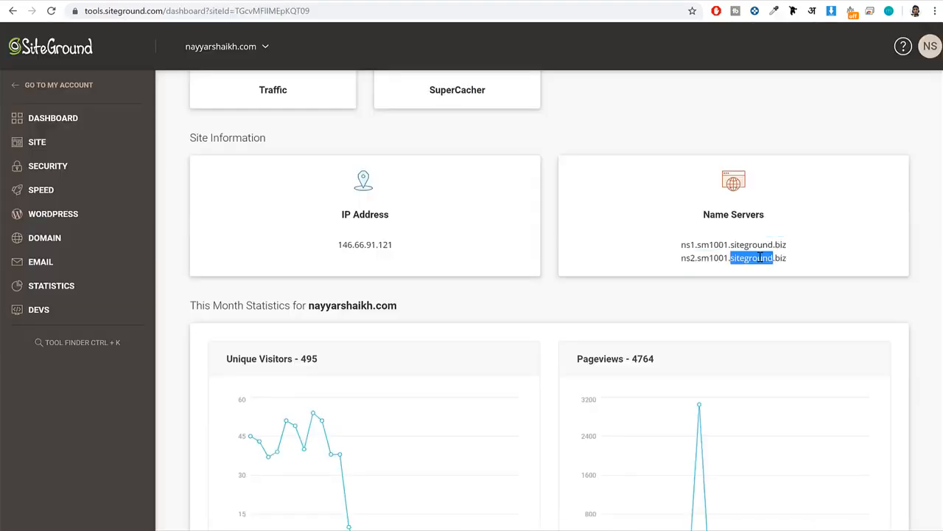
left_click(760, 257)
key("ctrl+c")
key("alt+Tab")
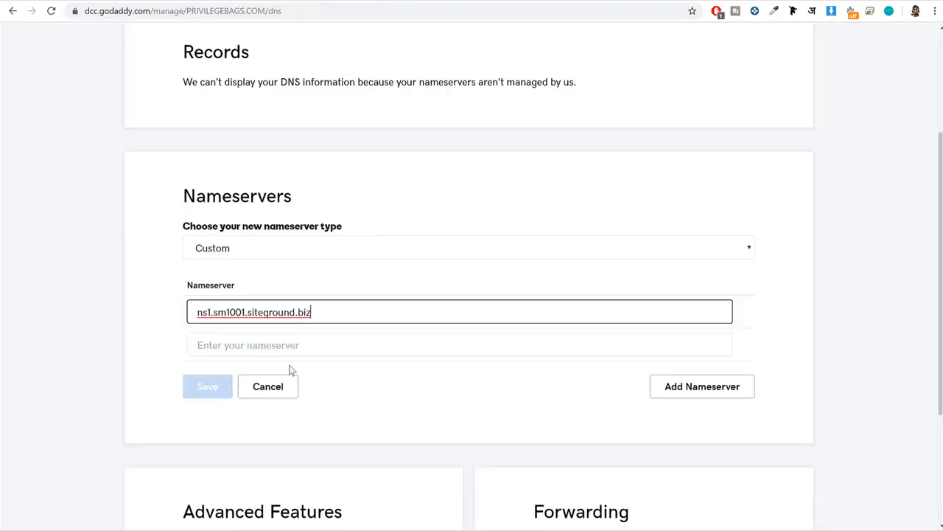
left_click(299, 345)
key("ctrl+v")
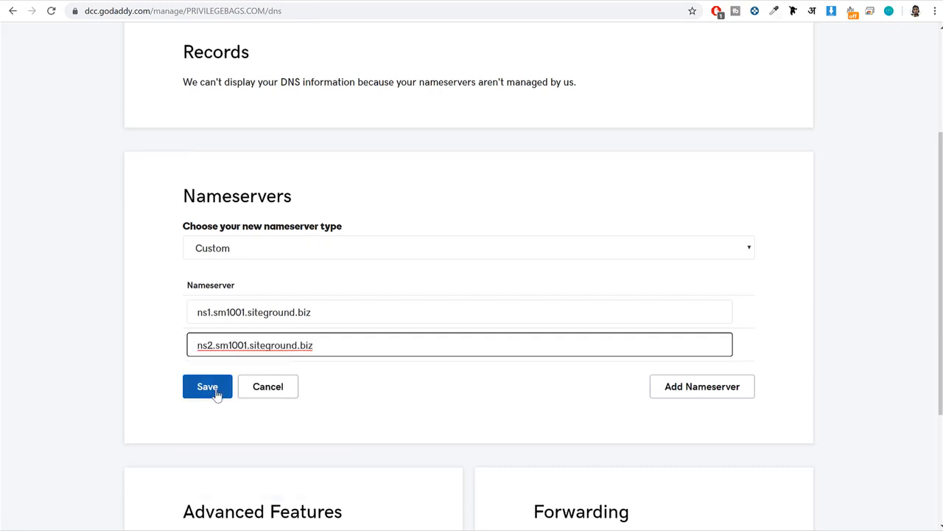
left_click(208, 387)
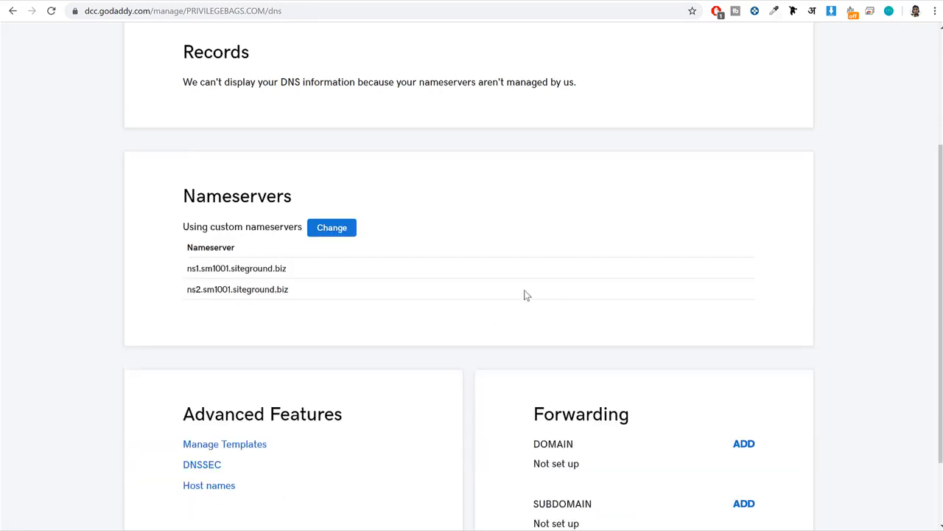
Return to SiteGround's Site Tools and open the SSL Manager in the Security section.
left_click(209, 2)
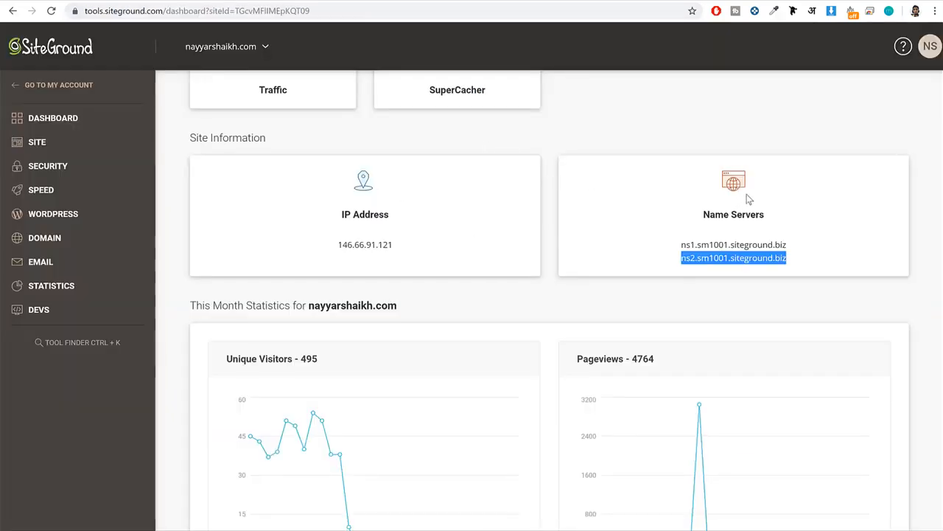
left_click(72, 173)
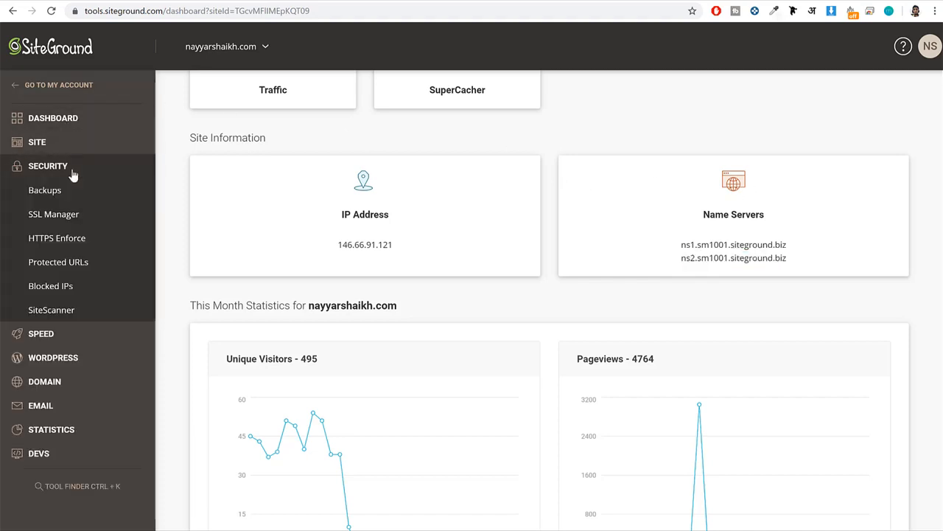
left_click(72, 218)
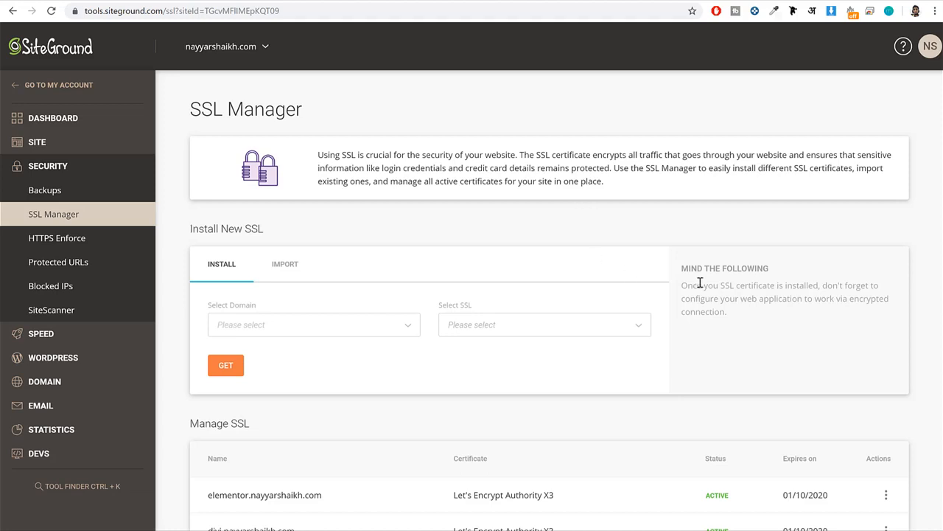
Choose the membership2 subdomain for a new SSL certificate and highlight its entry in the Manage SSL list.
scroll(701, 284, "down", 3)
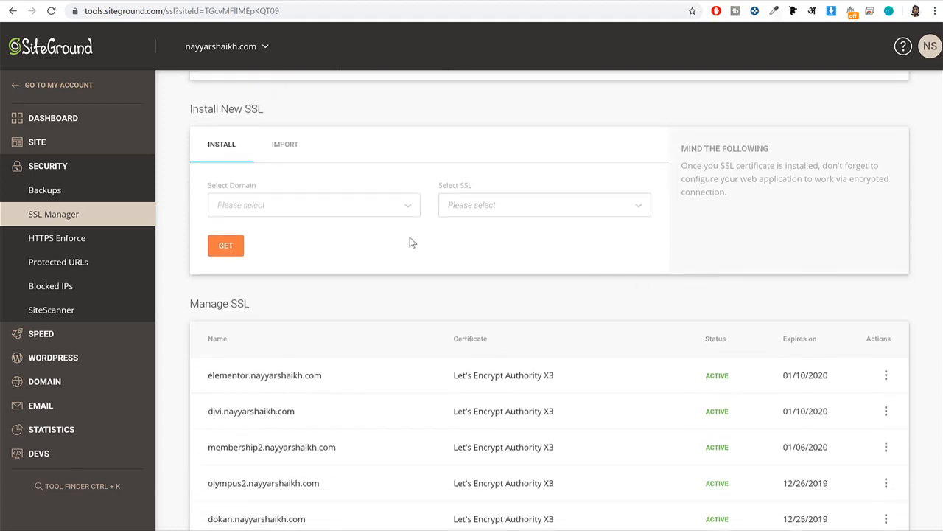
left_click(328, 210)
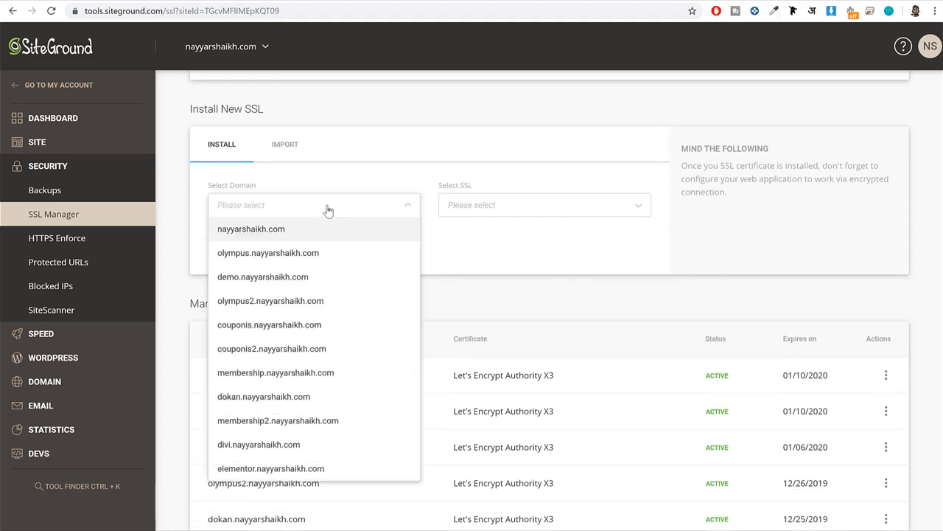
left_click(299, 422)
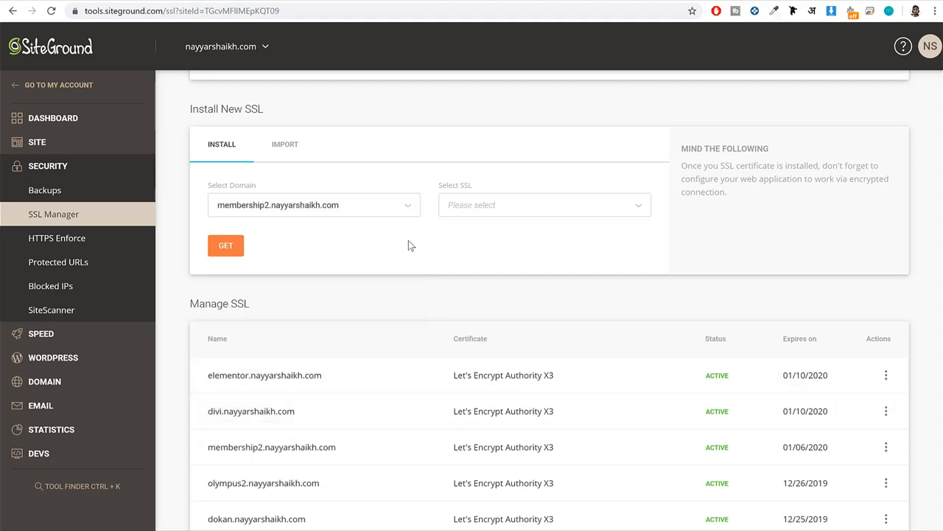
scroll(409, 240, "down", 3)
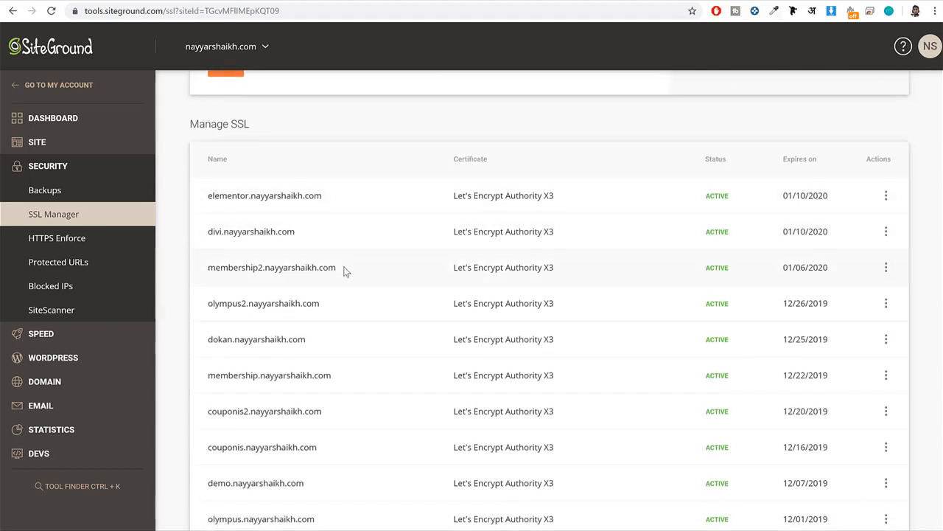
left_click_drag(344, 268, 204, 272)
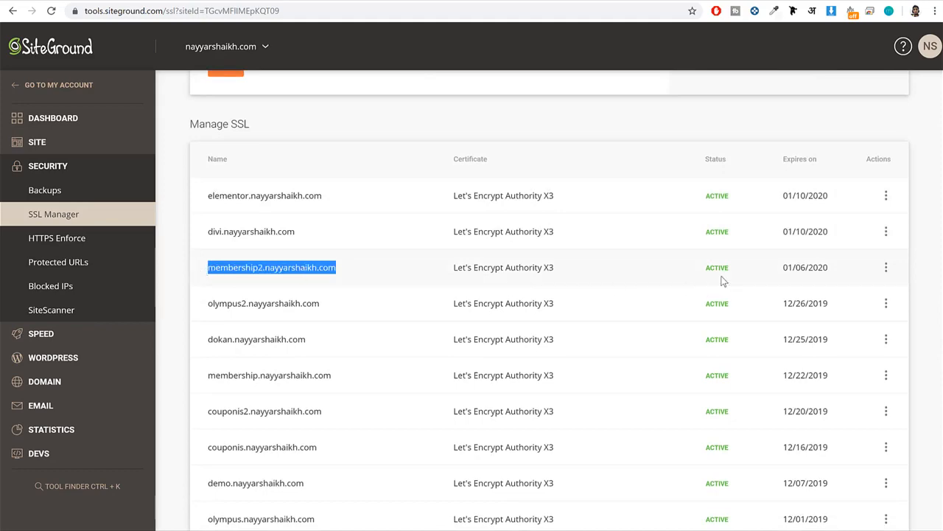
Choose Let's Encrypt as the SSL certificate type for the membership2 subdomain.
scroll(288, 293, "up", 5)
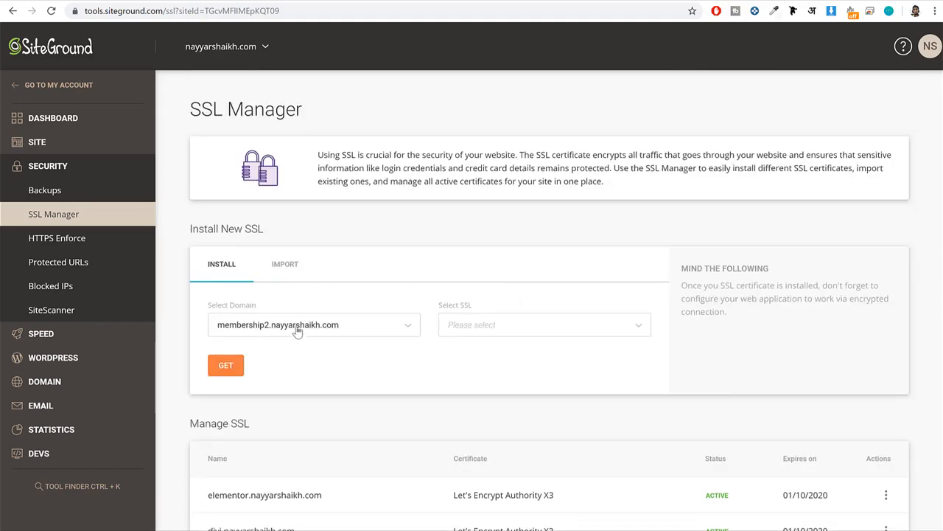
left_click(521, 325)
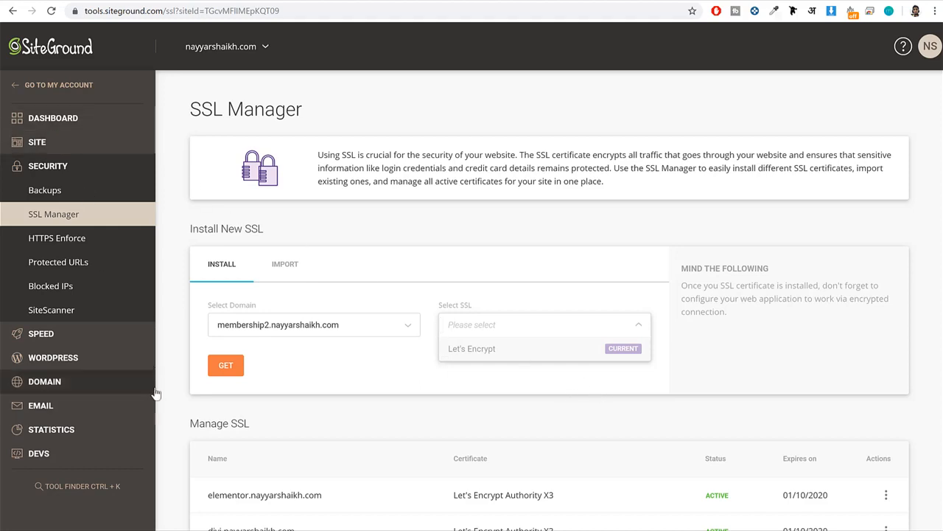
Open the WordPress Install & Manage tool and select plain WordPress, without WooCommerce, for a new installation.
left_click(98, 365)
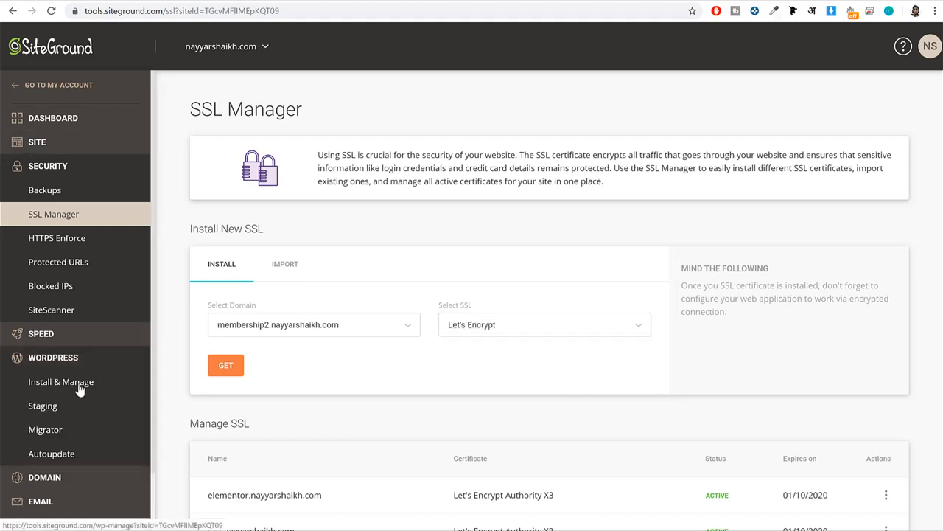
left_click(79, 389)
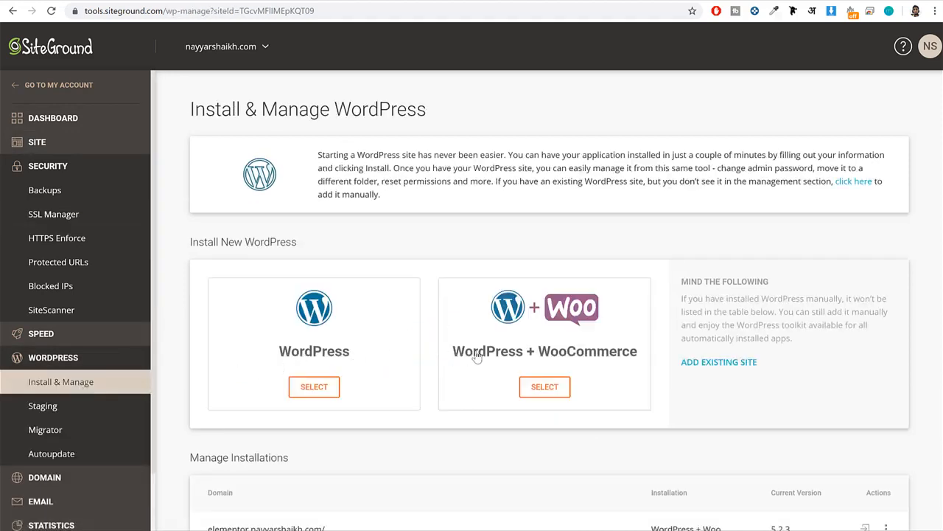
scroll(477, 358, "down", 3)
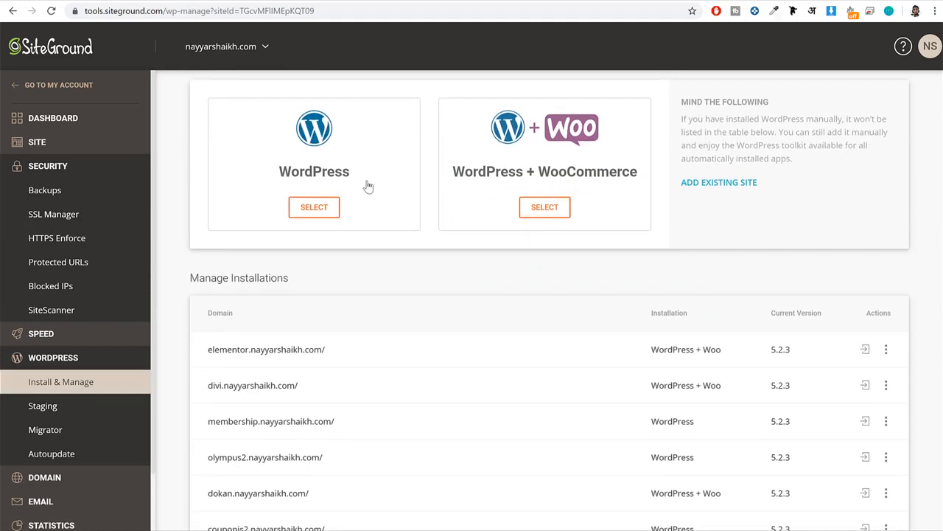
left_click(313, 217)
scroll(389, 255, "down", 2)
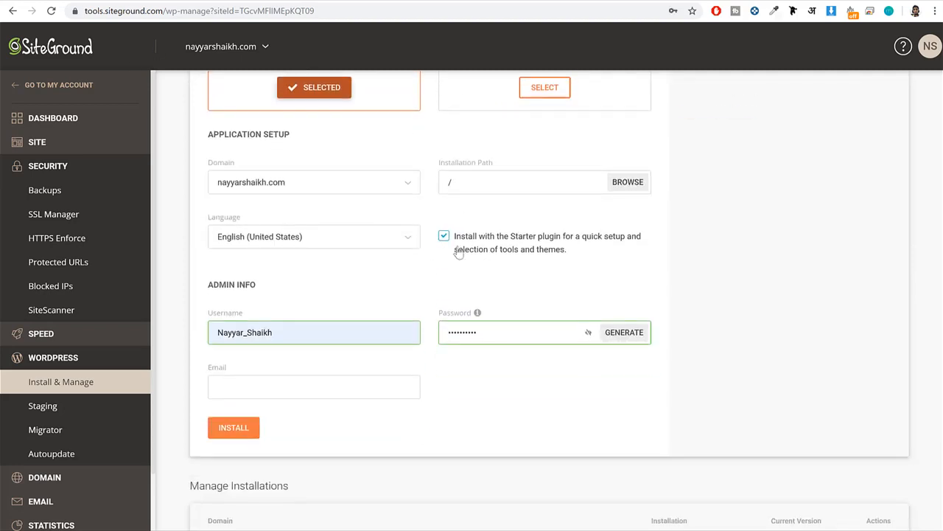
Set the domain of the new WordPress installation to the membership2 subdomain.
scroll(541, 266, "up", 1)
left_click(304, 245)
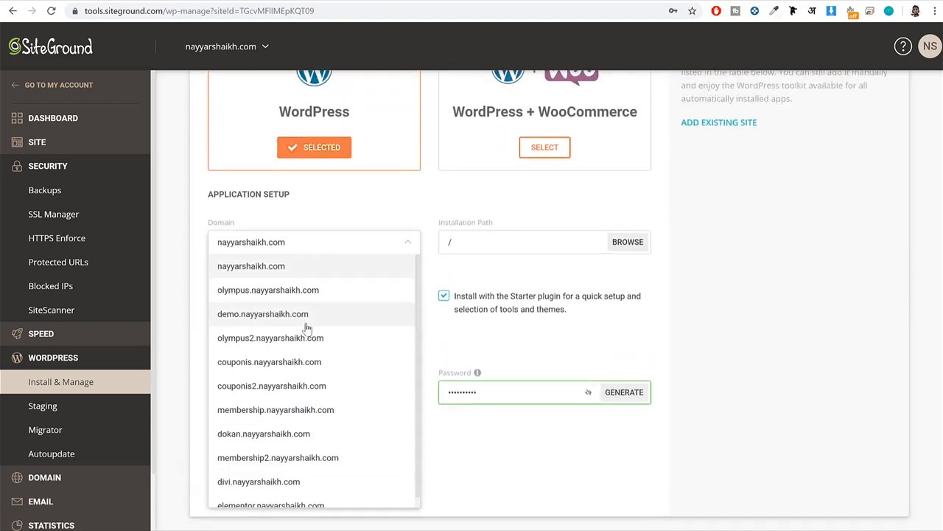
scroll(312, 365, "down", 1)
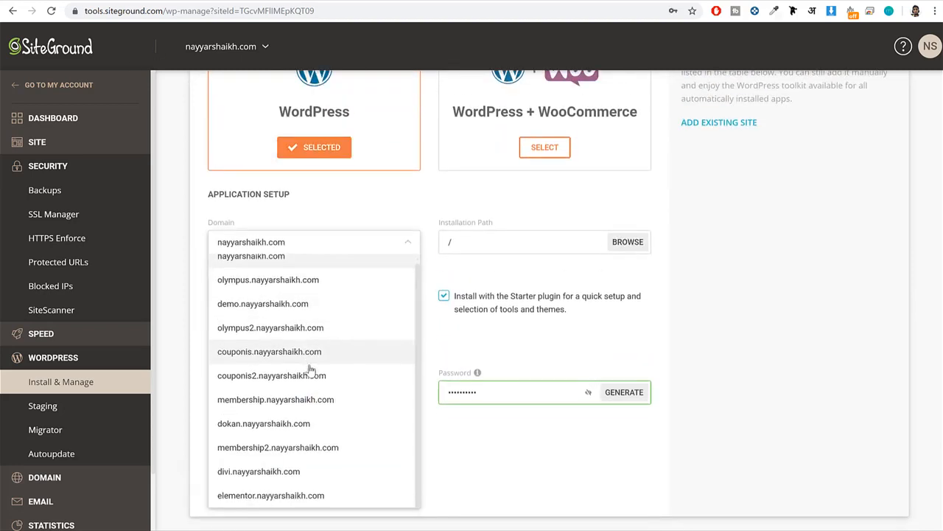
left_click(294, 453)
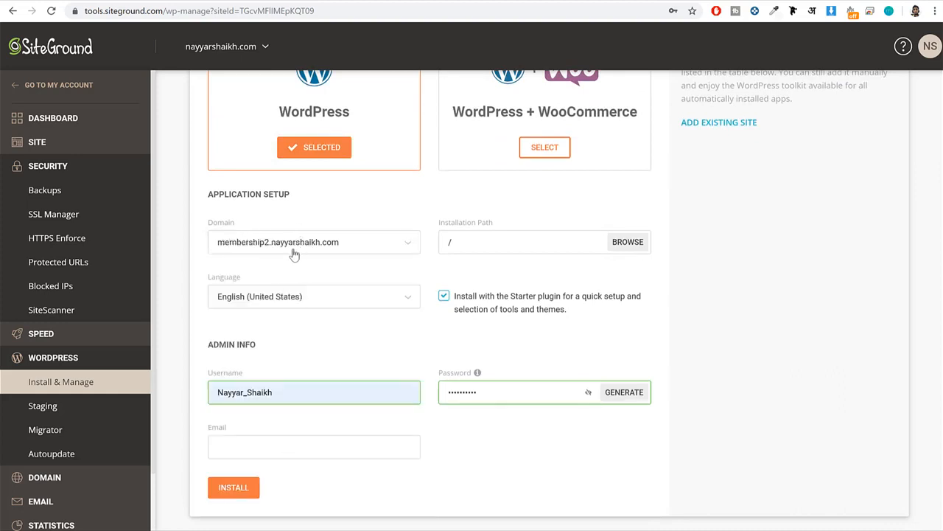
Turn off installing the Starter plugin, keeping the installation path at / and the language as English (United States).
left_click_drag(510, 223, 431, 218)
left_click(432, 271)
left_click_drag(461, 297, 562, 319)
left_click_drag(508, 295, 560, 304)
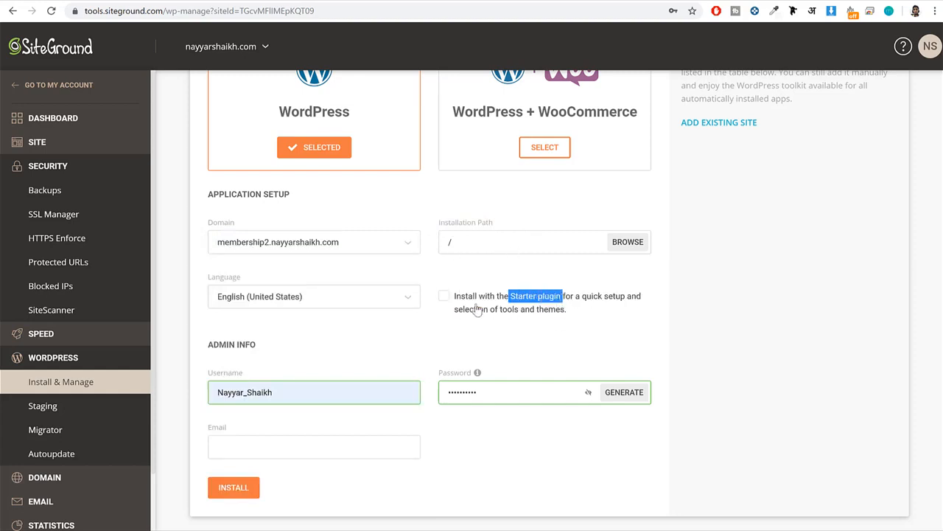
left_click(443, 296)
left_click(444, 297)
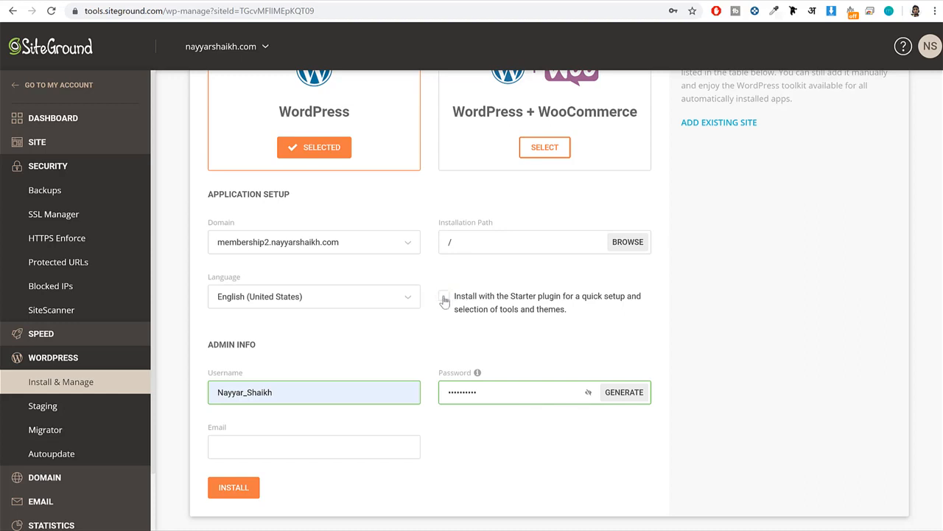
scroll(808, 300, "down", 2)
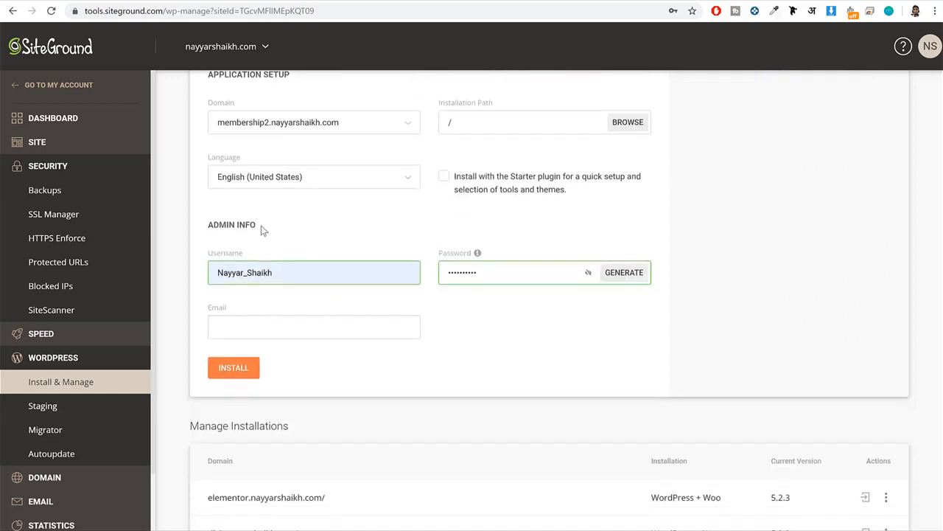
Review the admin username and password fields and fill in the administrator's email for the WordPress installation.
left_click_drag(263, 229, 200, 226)
left_click(284, 272)
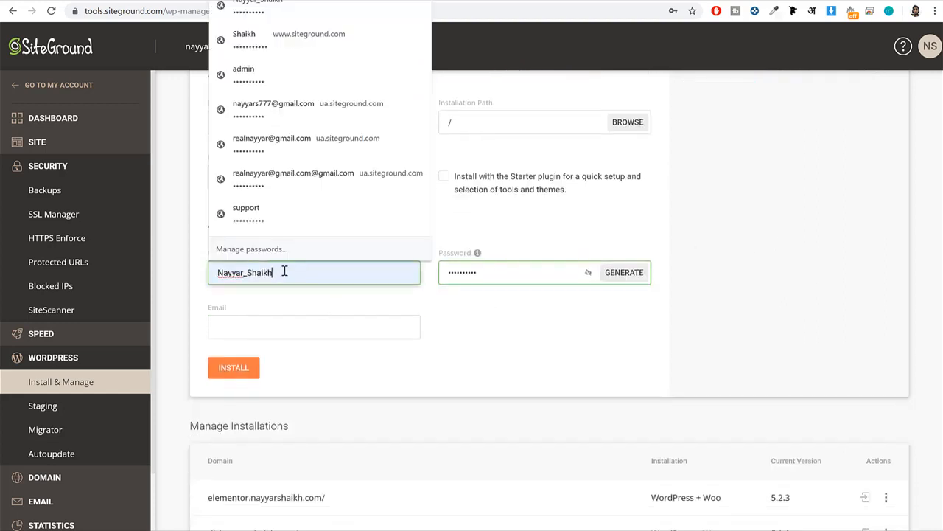
left_click(477, 272)
left_click(369, 318)
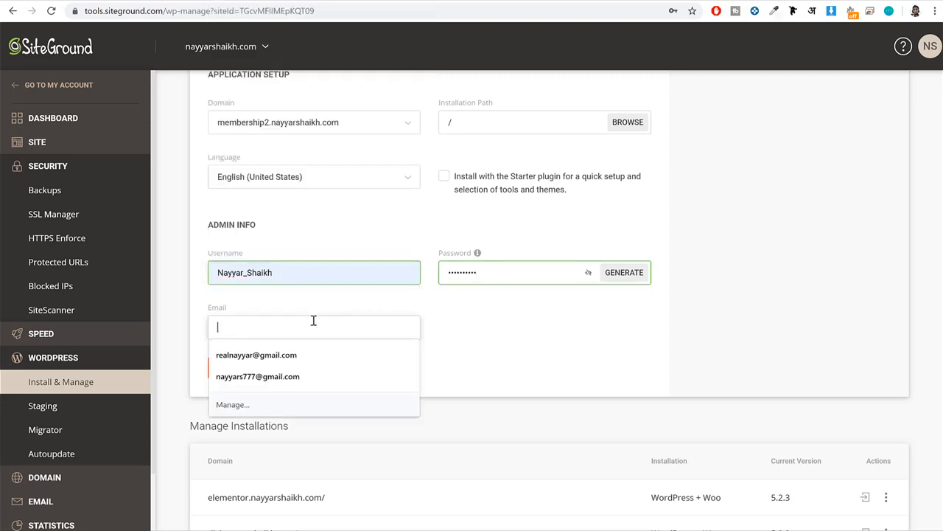
left_click(295, 354)
Highlight the admin password field's content and install WordPress on the membership2 subdomain.
scroll(622, 349, "up", 1)
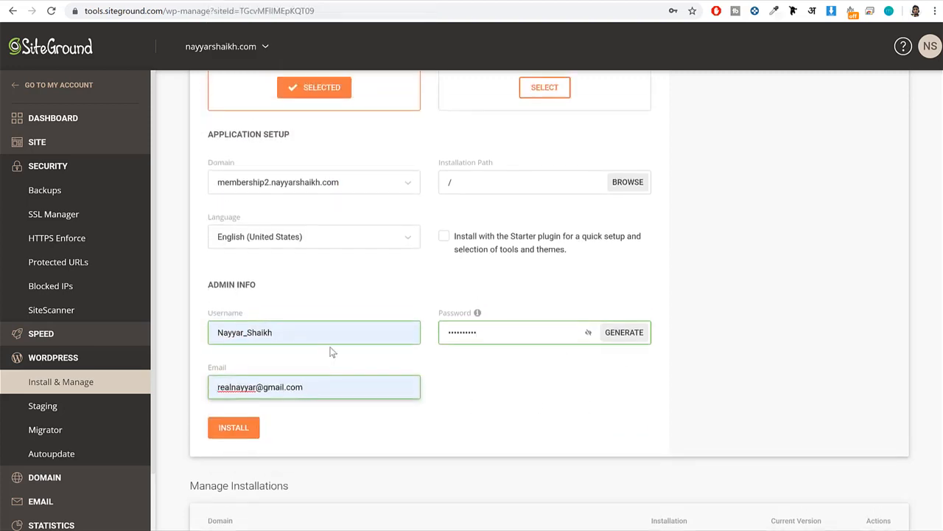
double_click(493, 333)
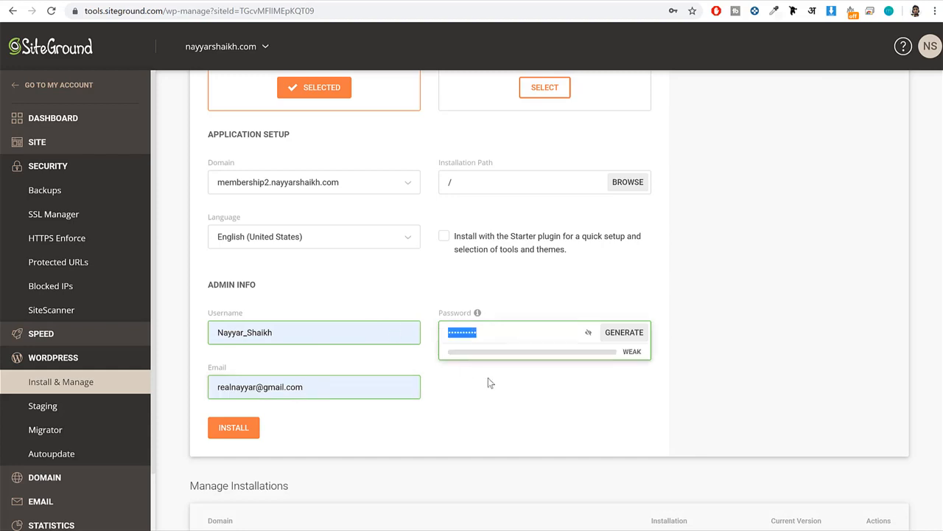
left_click(507, 391)
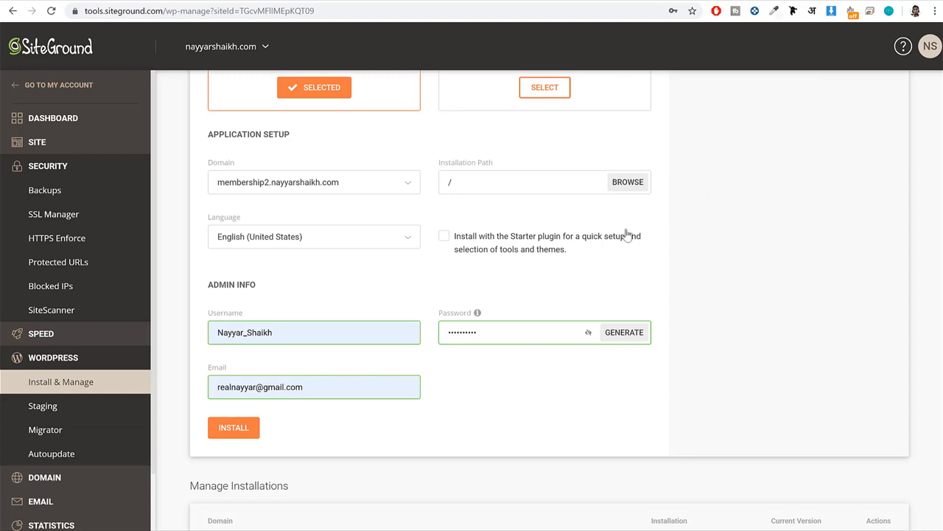
scroll(707, 271, "up", 1)
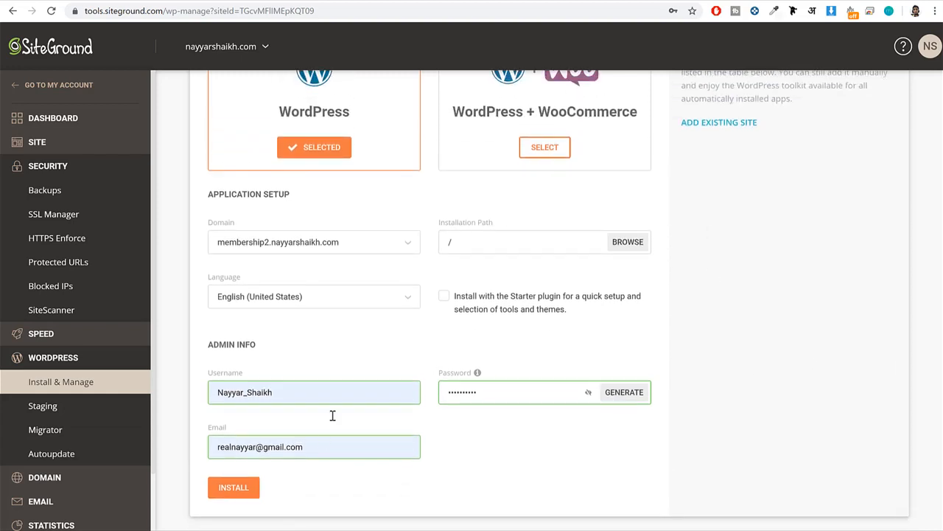
left_click(234, 488)
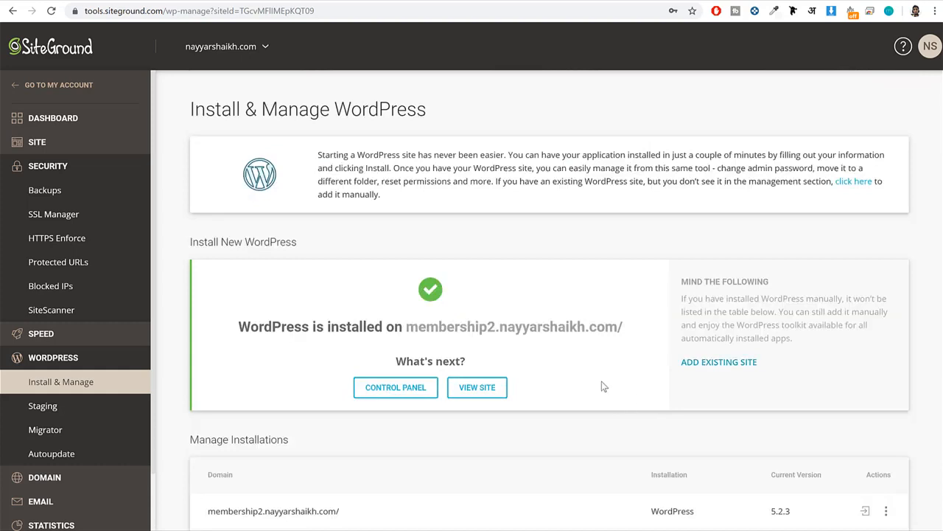
Find the membership2 subdomain in the Manage Installations list and log in to its WordPress admin dashboard.
left_click_drag(249, 328, 620, 332)
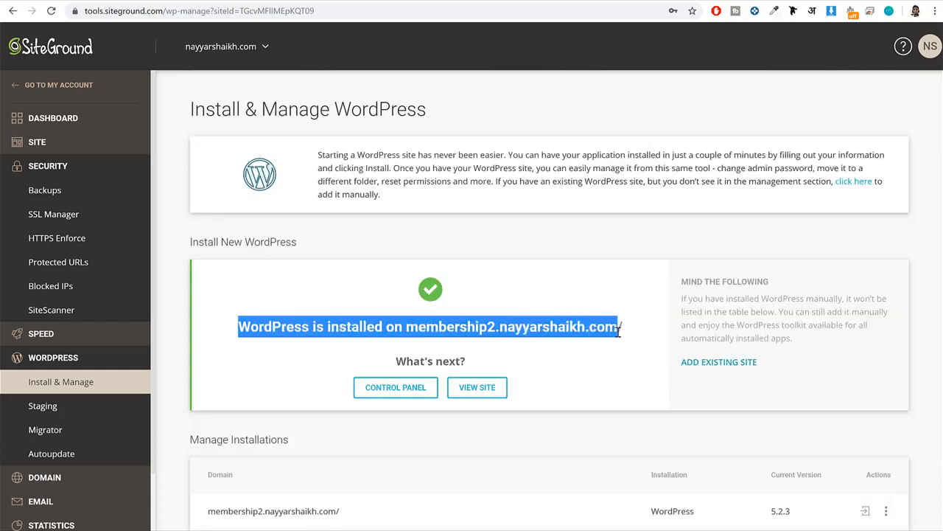
scroll(619, 332, "down", 3)
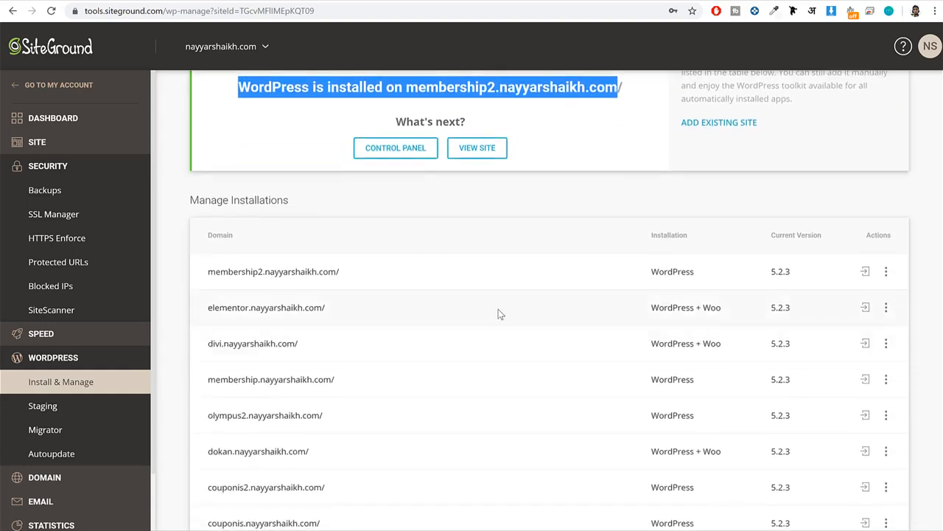
left_click_drag(381, 274, 206, 266)
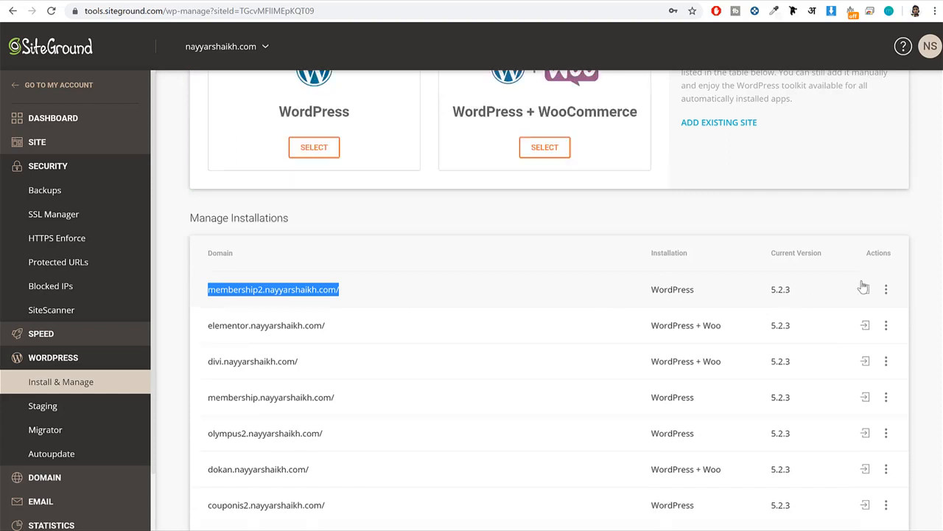
left_click(865, 289)
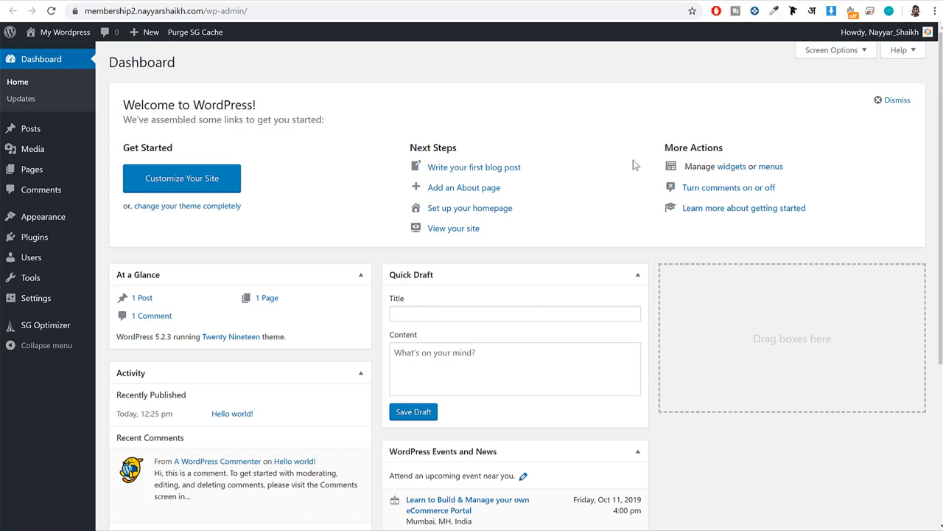
Highlight the /wp-admin/ part of the dashboard's address and look over the WordPress admin menu.
left_click_drag(86, 11, 292, 10)
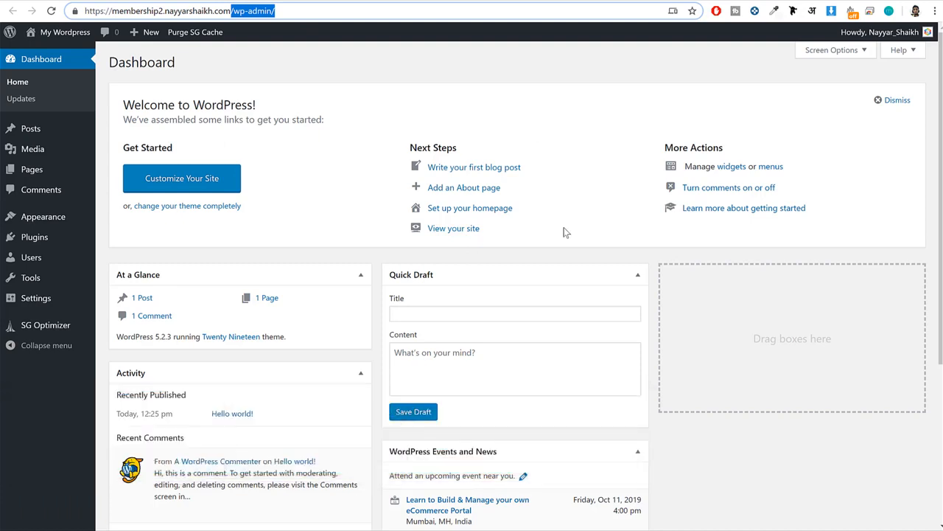
left_click(543, 106)
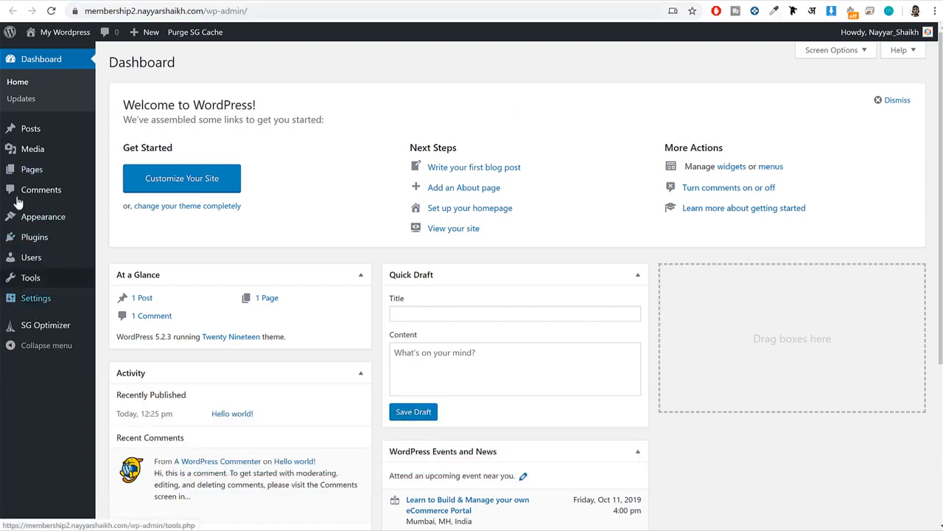
mouse_move(60, 133)
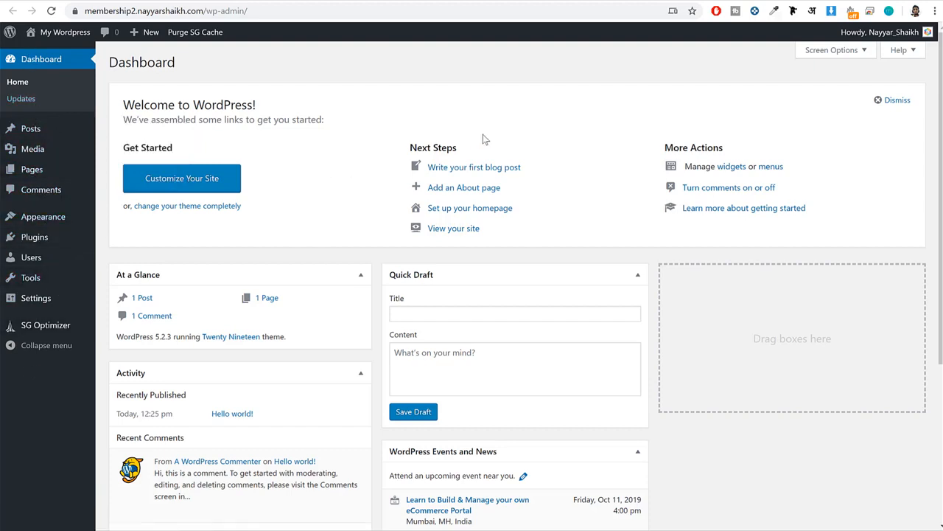
Open the installed themes list and view the site's front page with the Twenty Nineteen theme from header to footer.
left_click(50, 220)
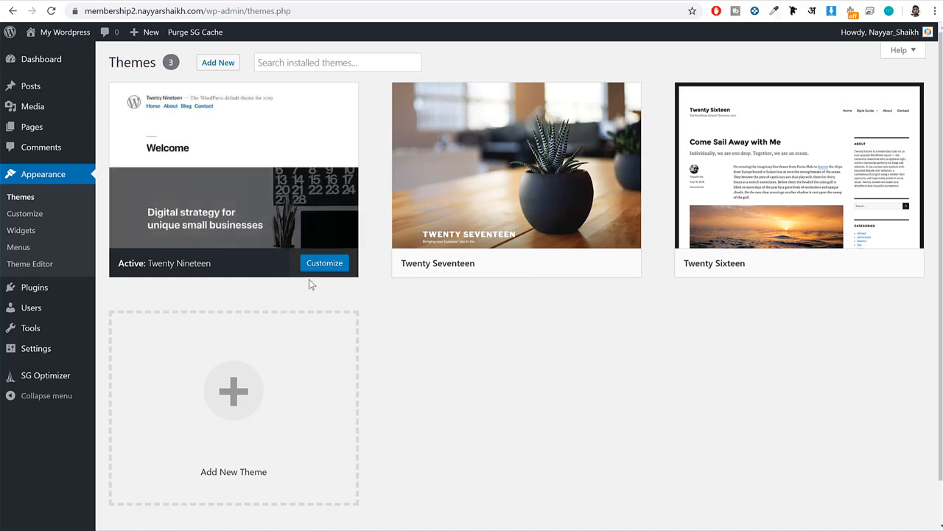
left_click(59, 37)
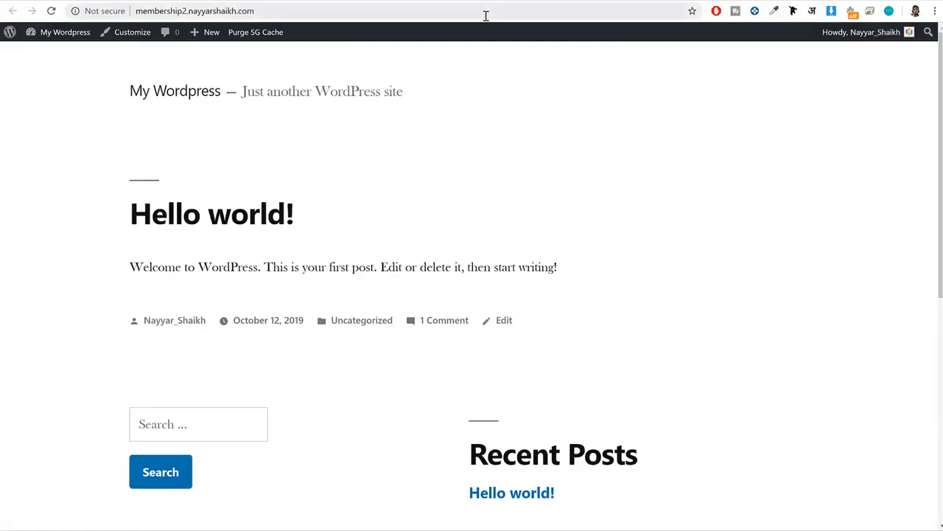
scroll(427, 171, "down", 5)
scroll(427, 173, "up", 5)
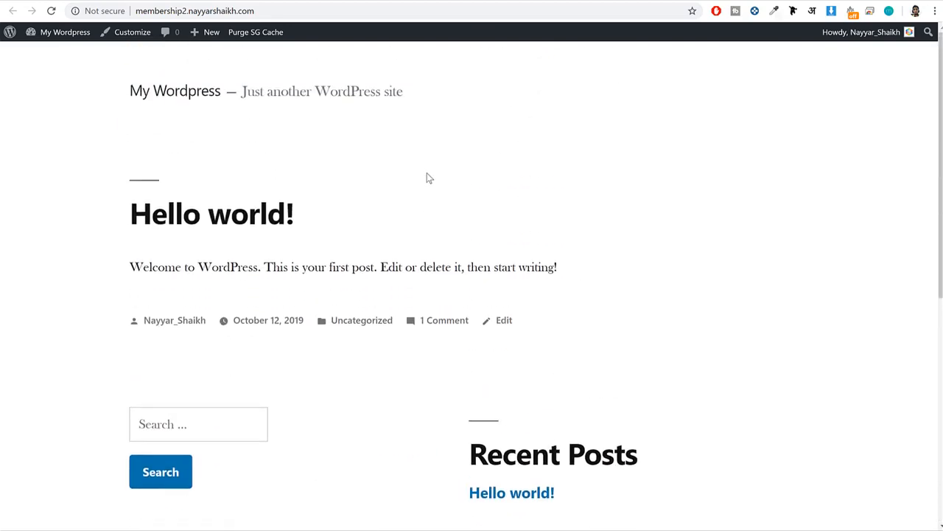
scroll(468, 224, "down", 5)
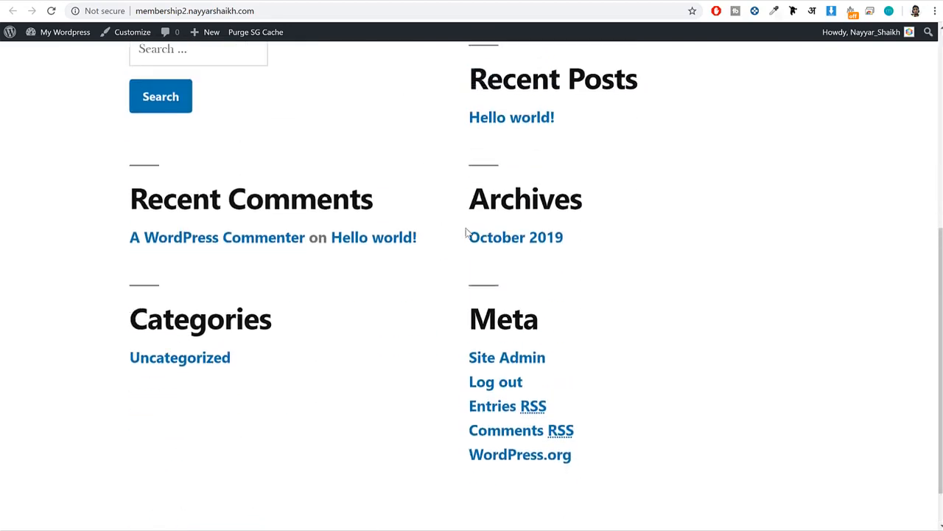
scroll(466, 233, "up", 5)
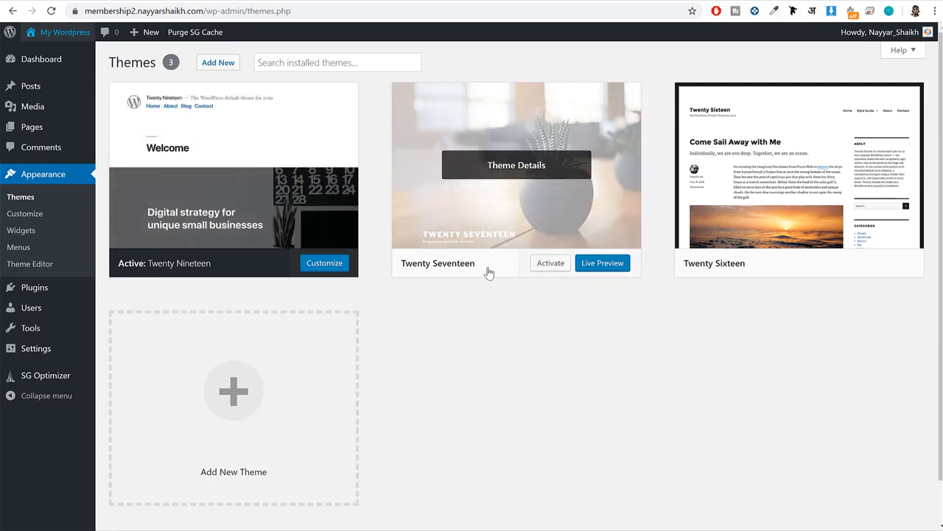
Review the Twenty Seventeen theme's details, activate the theme, and return to the site's front page.
left_click_drag(489, 270, 404, 269)
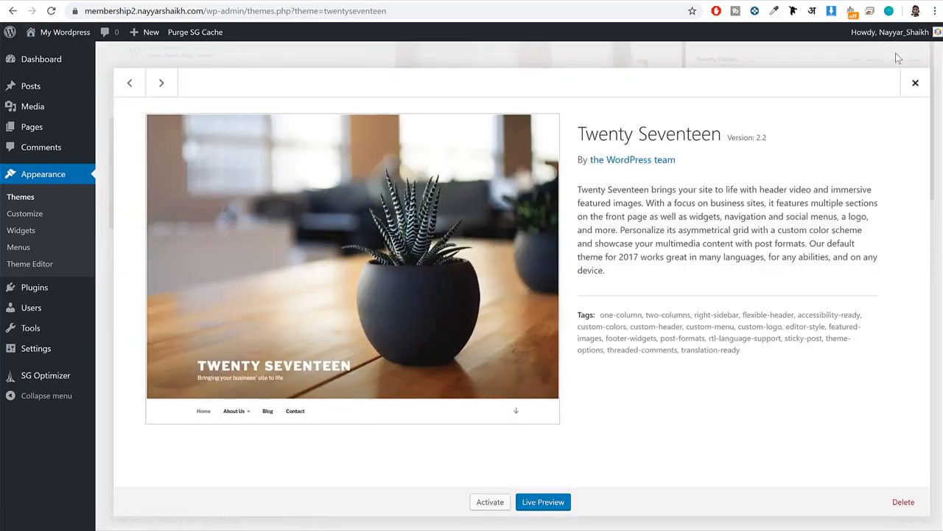
left_click(915, 84)
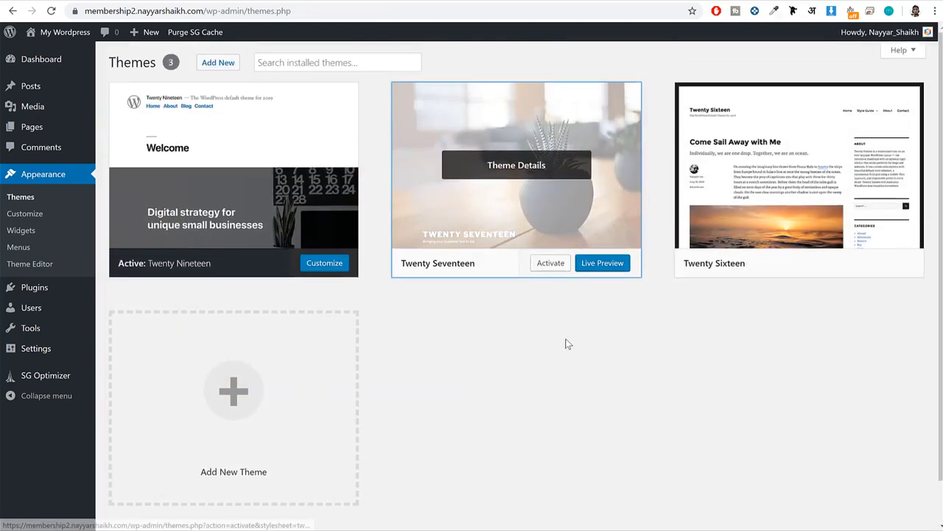
left_click(551, 265)
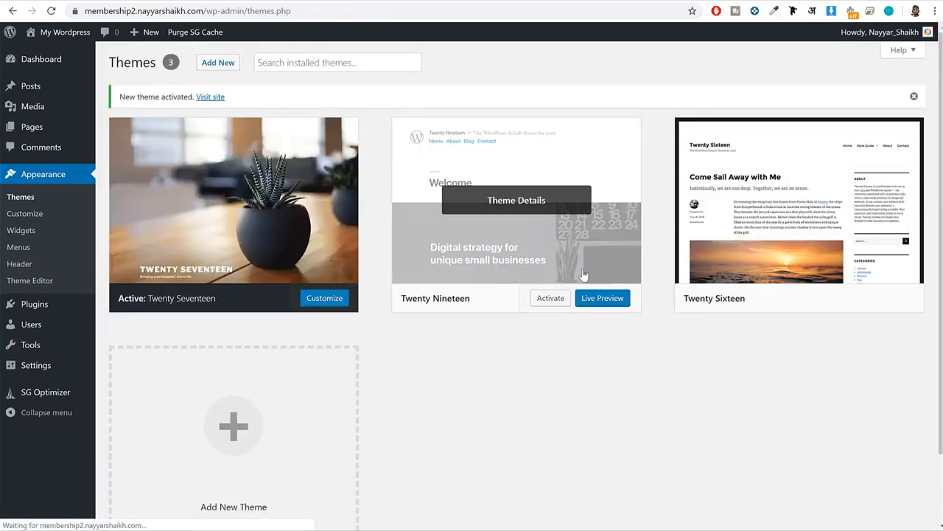
left_click(500, 1)
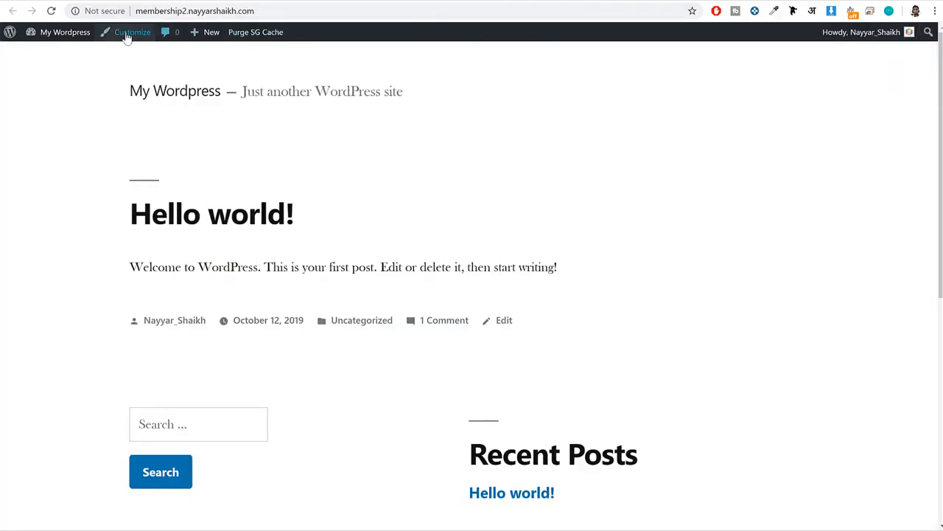
Reload the site's front page, look over the Twenty Seventeen design from header to posts, and return to the installed themes.
left_click(52, 13)
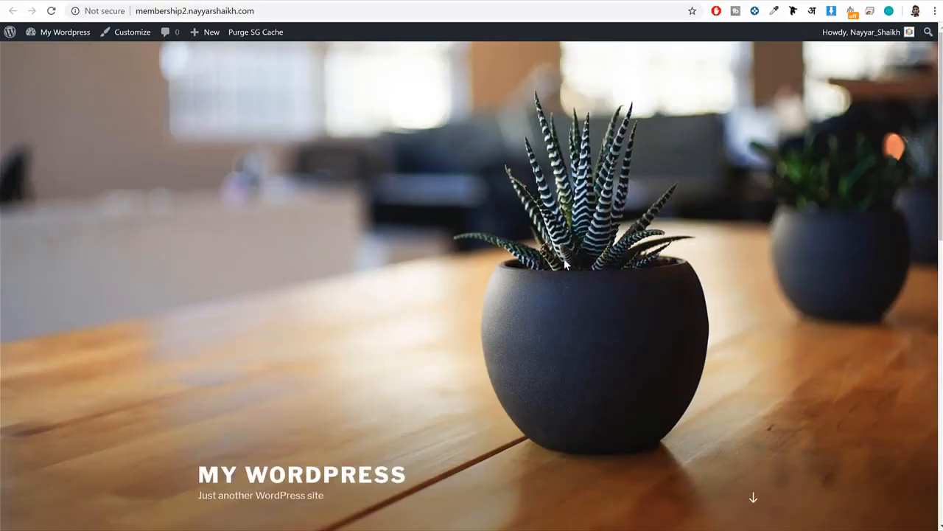
scroll(567, 267, "down", 5)
scroll(566, 265, "up", 5)
scroll(564, 266, "down", 5)
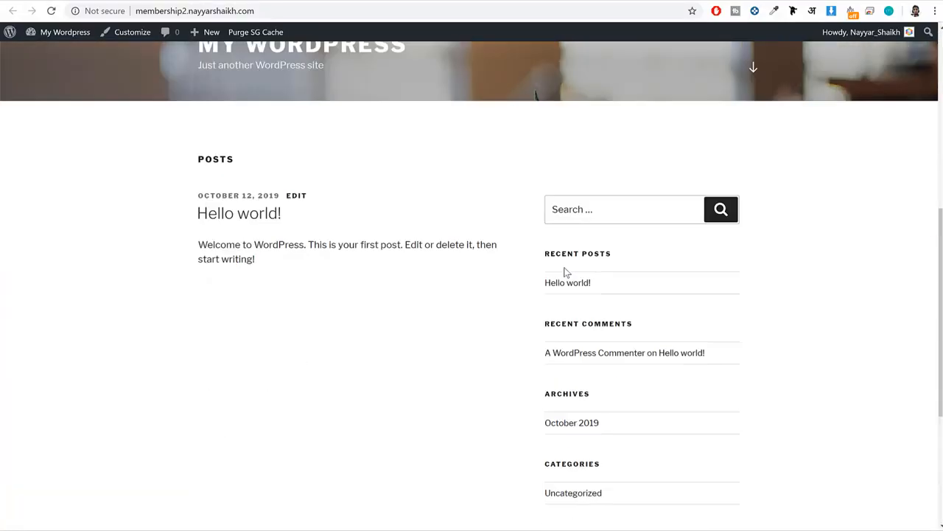
scroll(565, 265, "up", 5)
left_click(366, 2)
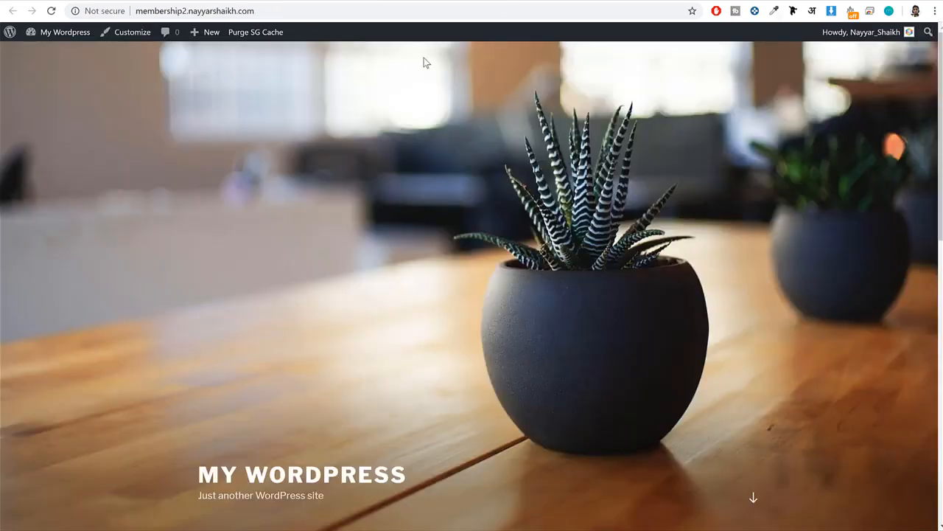
scroll(563, 301, "down", 4)
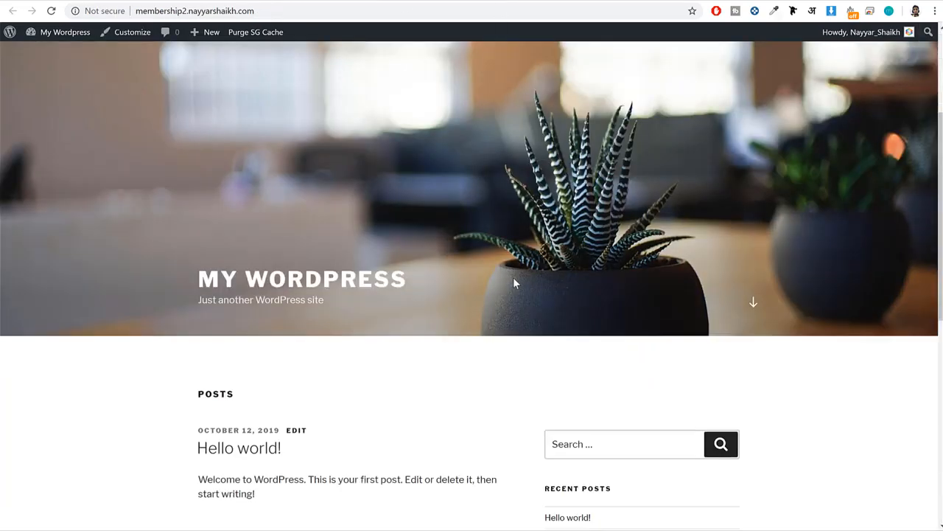
scroll(513, 279, "up", 4)
left_click(378, 1)
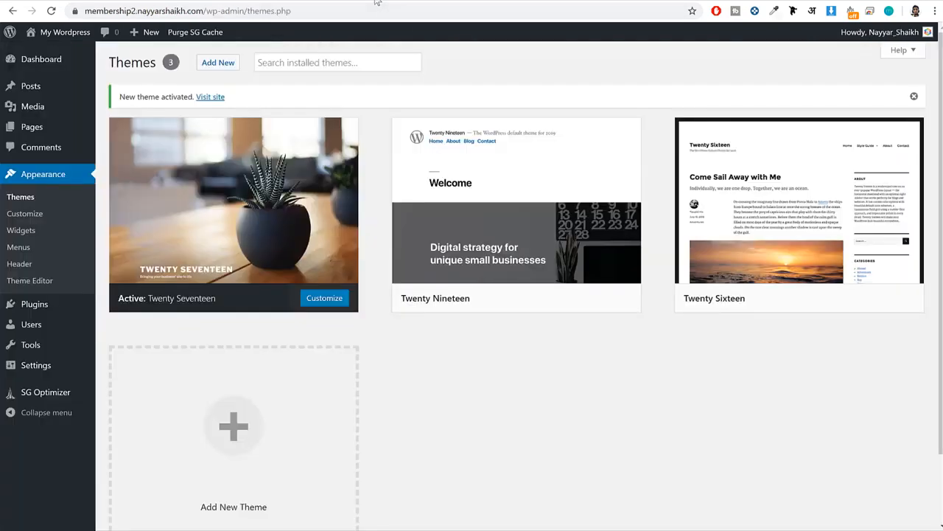
Delete the unused Twenty Nineteen and Twenty Sixteen themes from the installed themes.
mouse_move(539, 158)
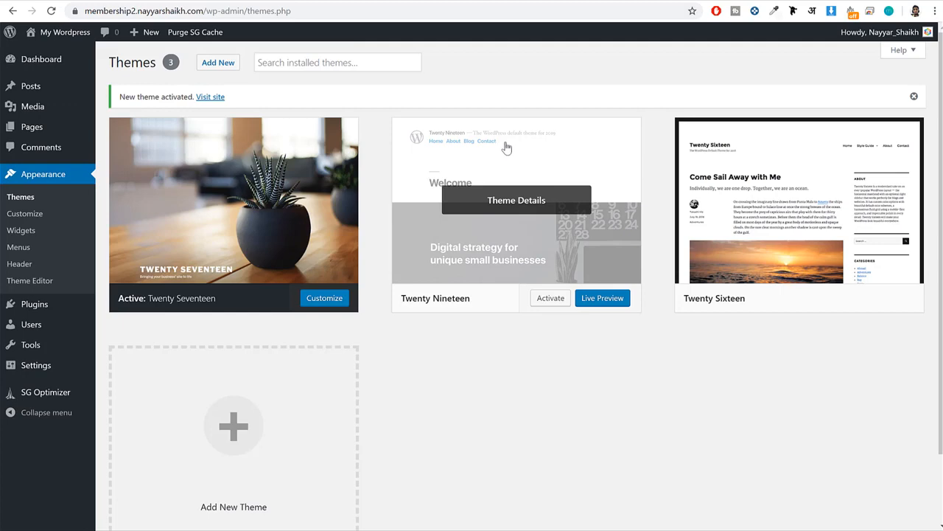
left_click(520, 209)
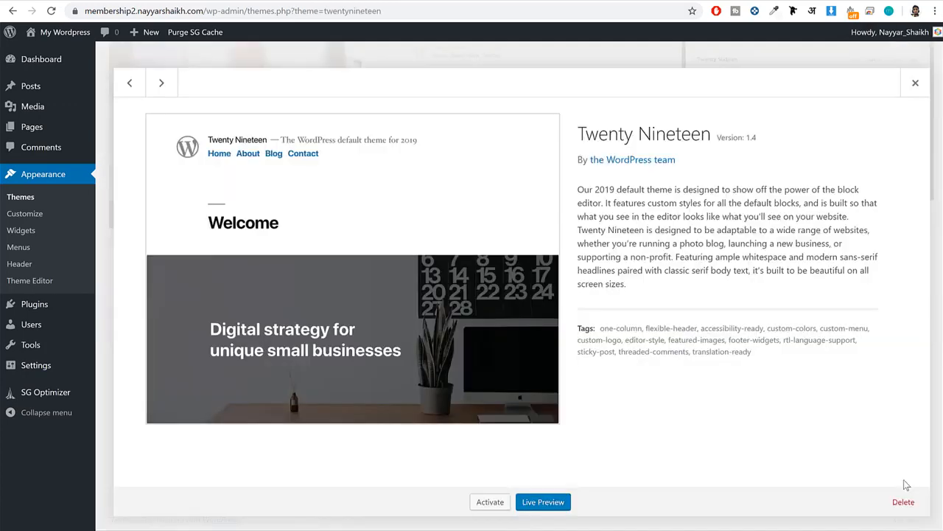
left_click(903, 502)
left_click(537, 103)
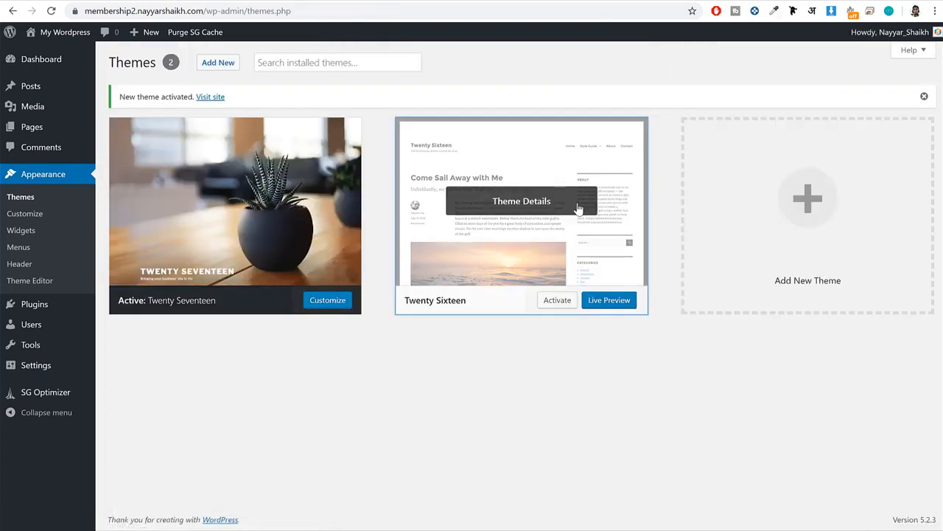
left_click(579, 208)
left_click(903, 502)
left_click(532, 101)
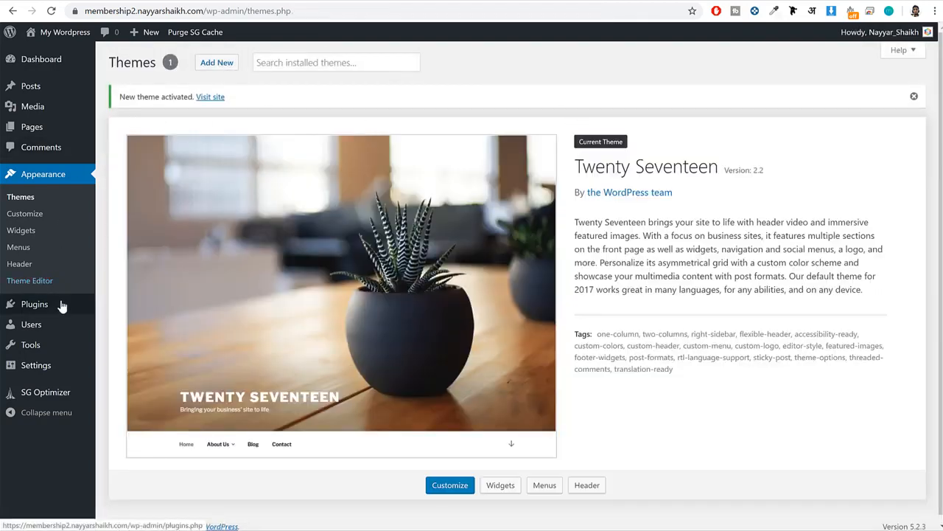
Open the installed plugins list and check the SG Optimizer plugin and its author.
left_click(37, 311)
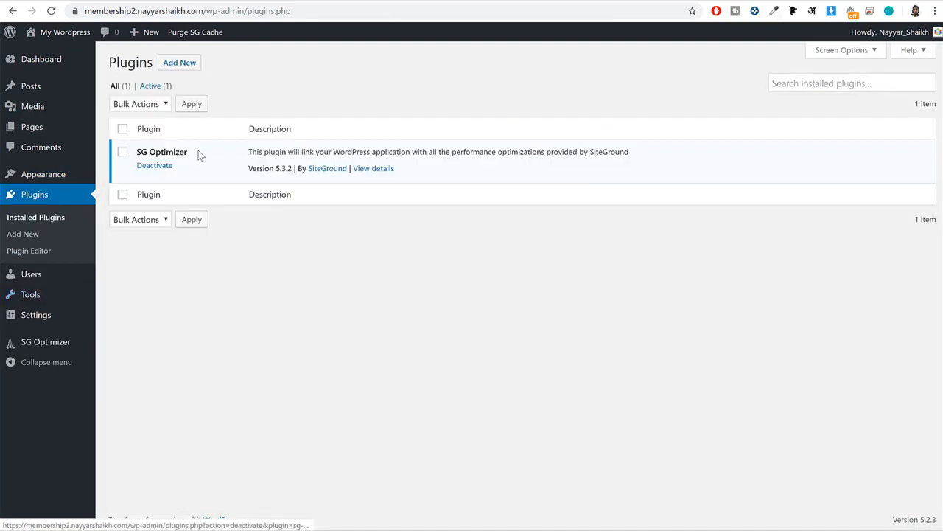
left_click_drag(193, 153, 129, 152)
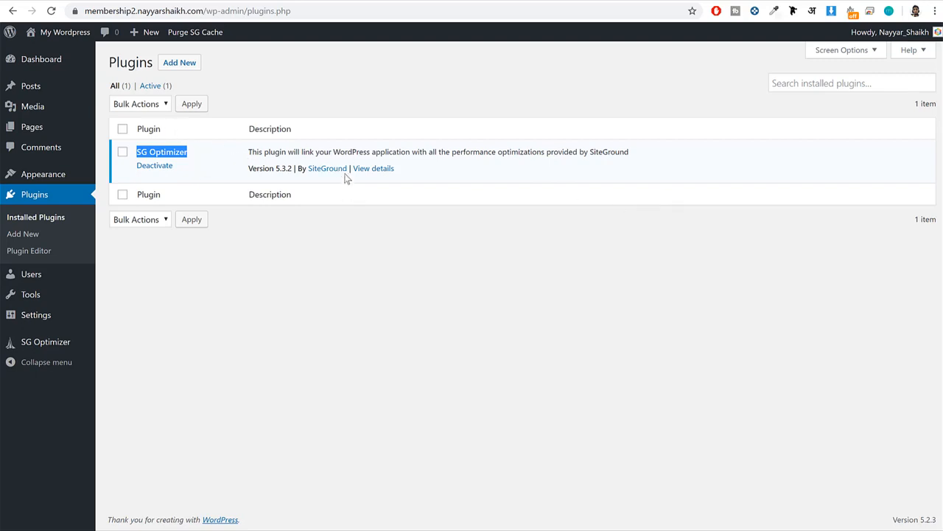
left_click_drag(349, 169, 308, 173)
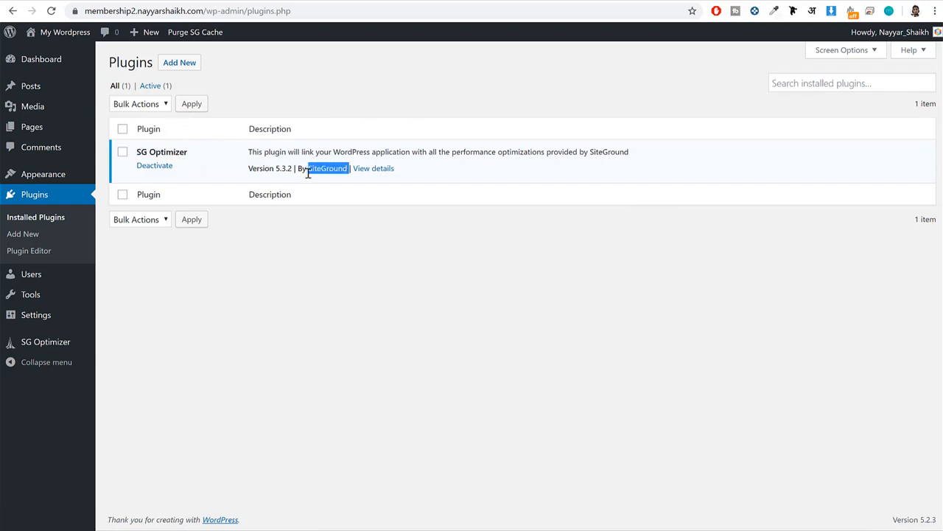
left_click(372, 196)
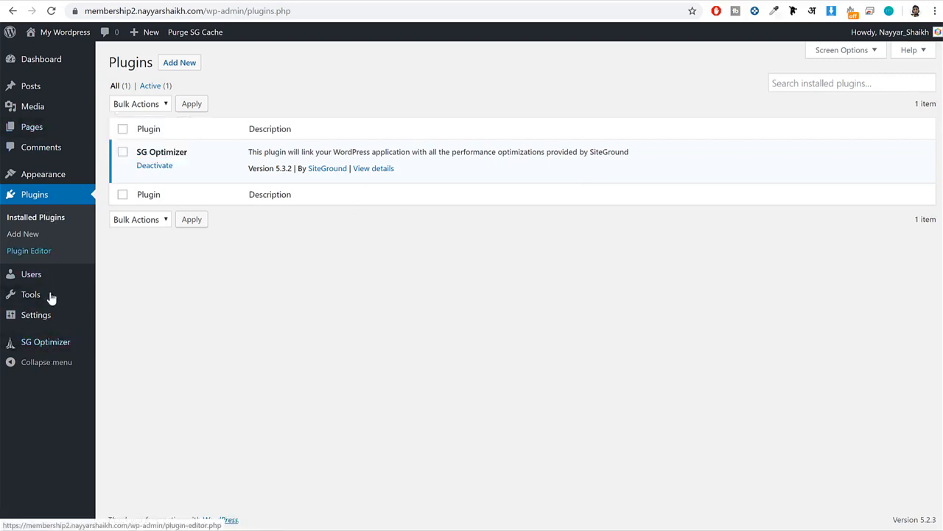
Open the general settings and set the site title to BloggDude.
left_click(45, 317)
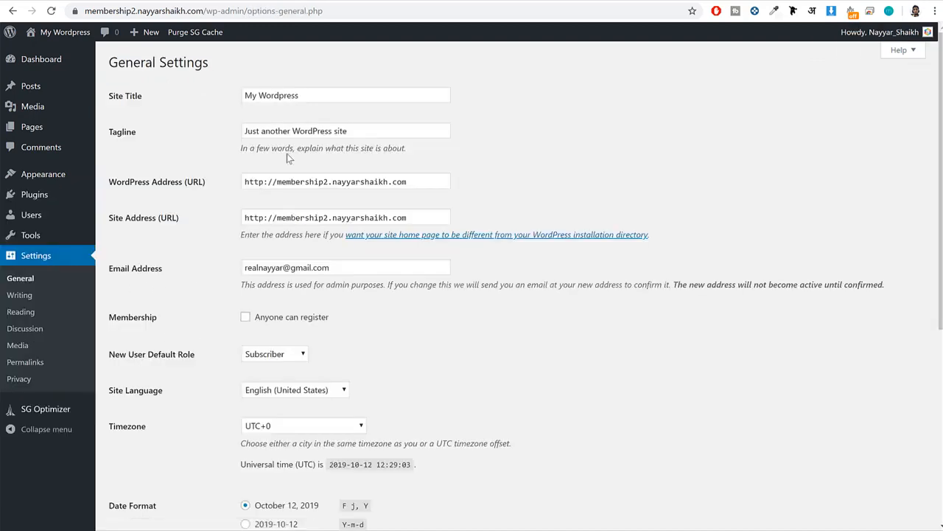
left_click_drag(153, 99, 105, 100)
left_click_drag(142, 136, 90, 136)
triple_click(313, 95)
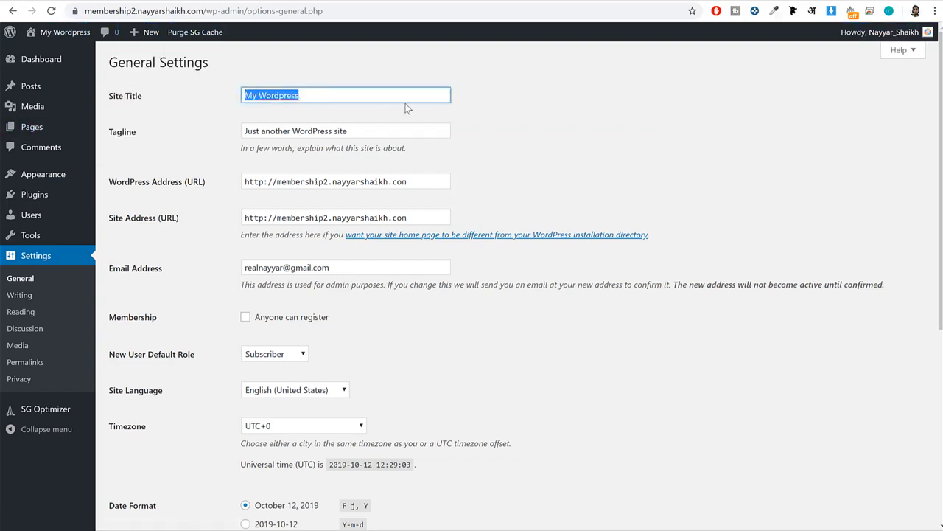
key("BackSpace")
type("Blog")
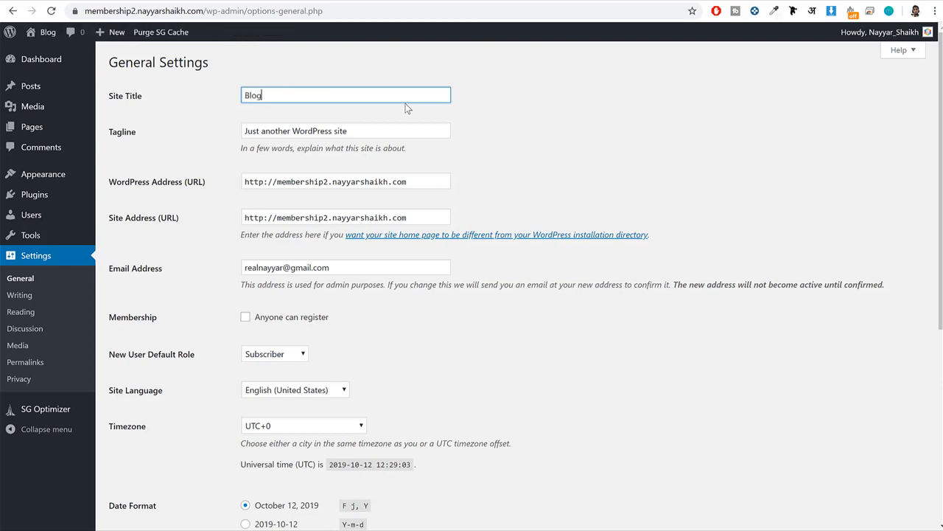
type("gDude")
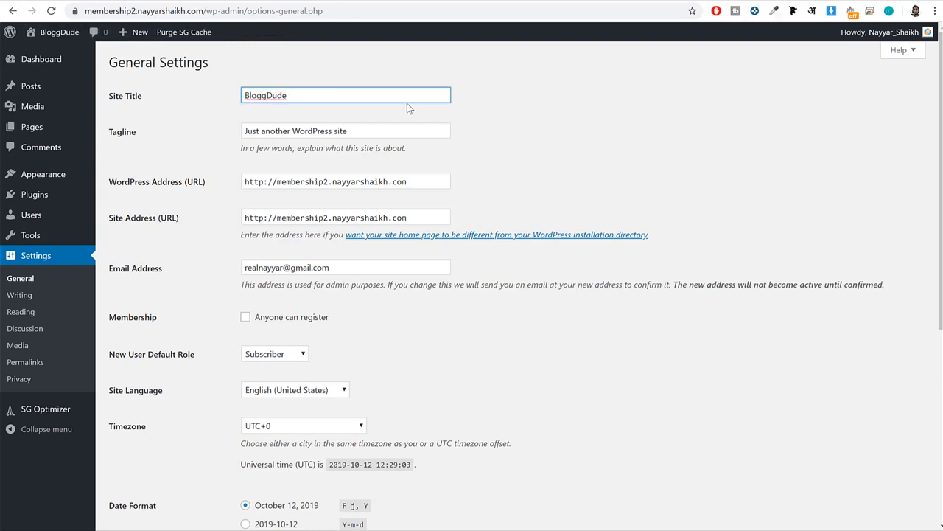
Replace the site's tagline with "WordPress Membership".
key("Tab")
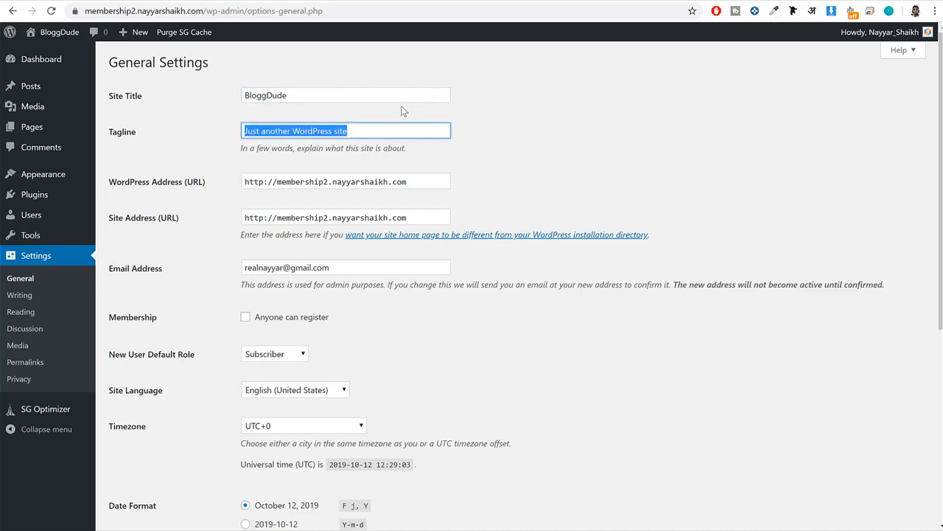
key("BackSpace")
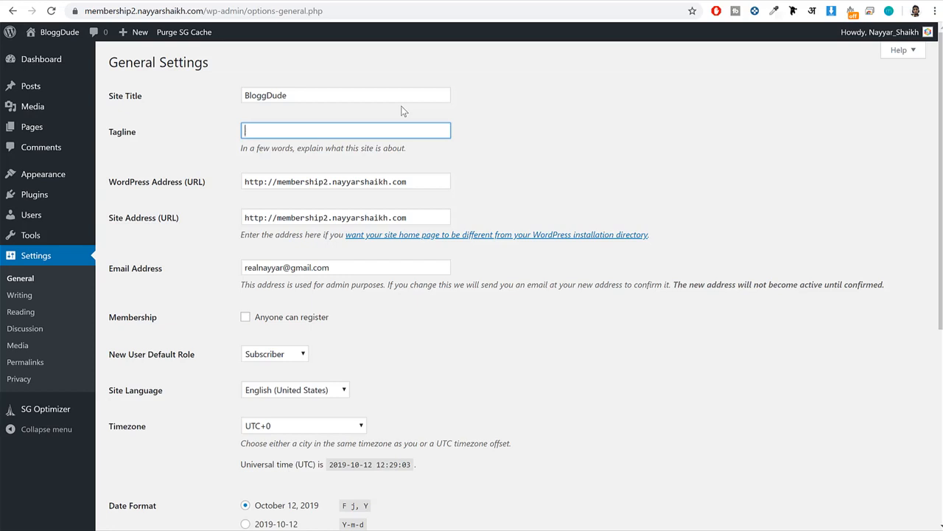
type("WordPress Membership")
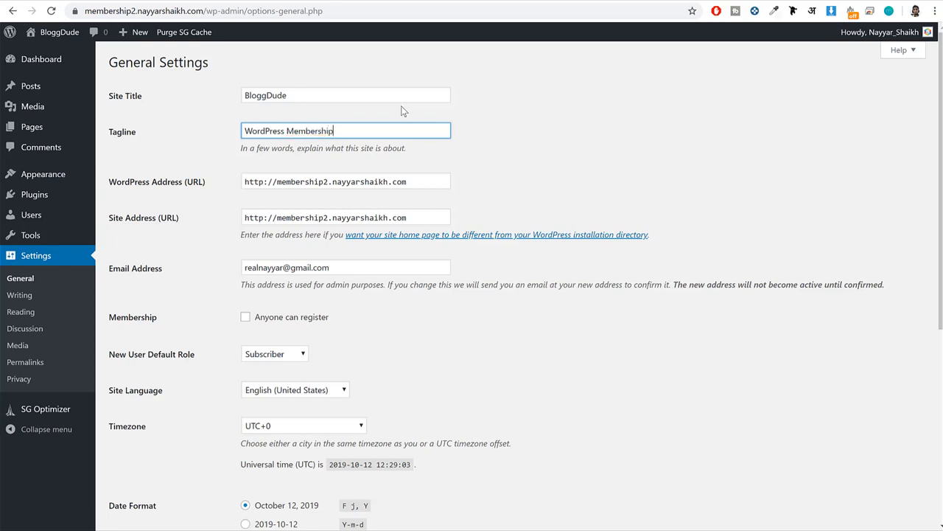
Change both the WordPress Address and the Site Address URLs to use https.
scroll(649, 97, "down", 1)
left_click_drag(108, 68, 204, 125)
left_click_drag(183, 156, 118, 158)
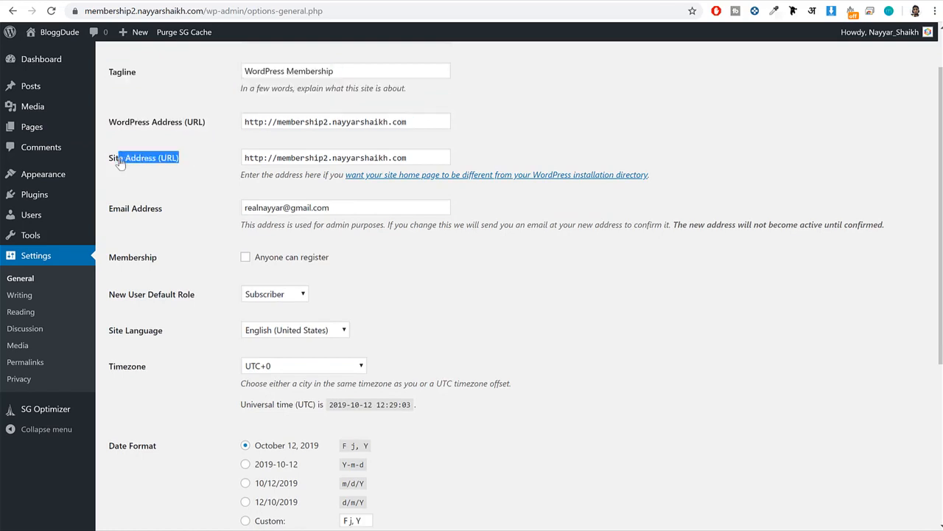
left_click(131, 157)
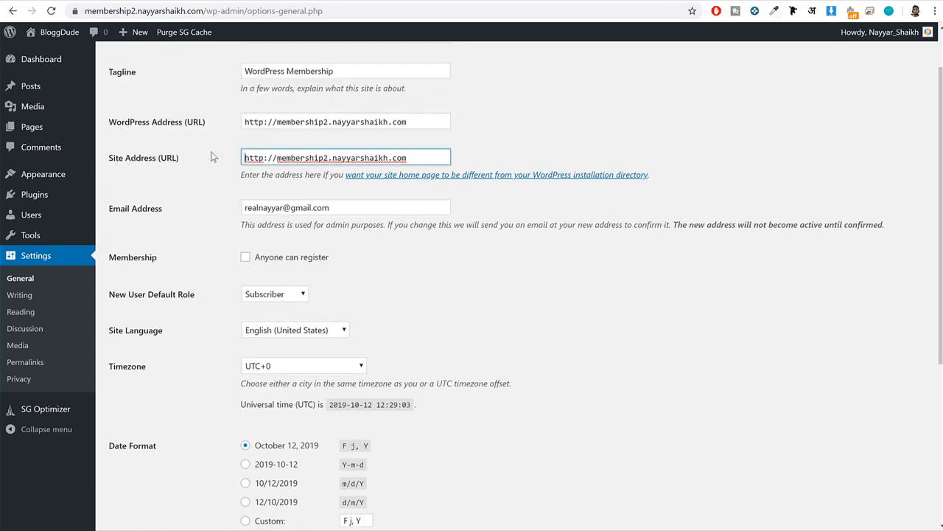
double_click(263, 124)
left_click(266, 123)
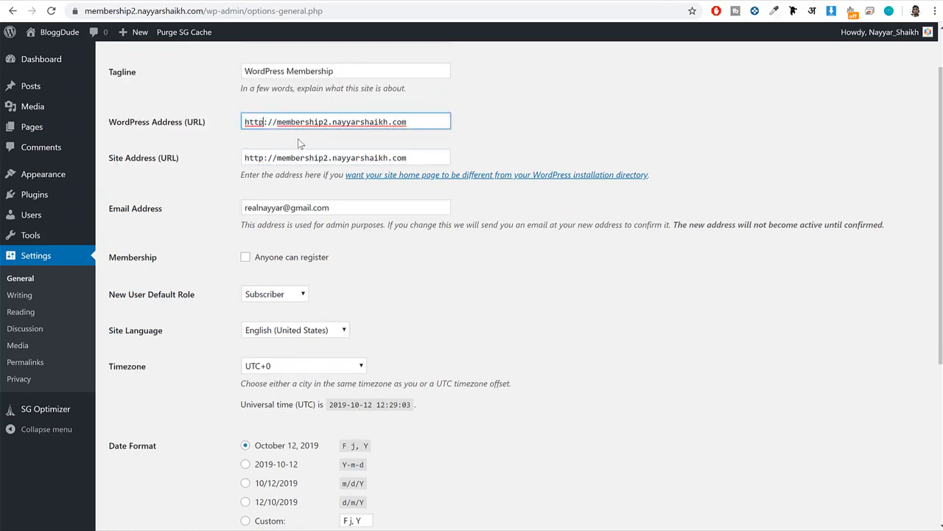
type("s")
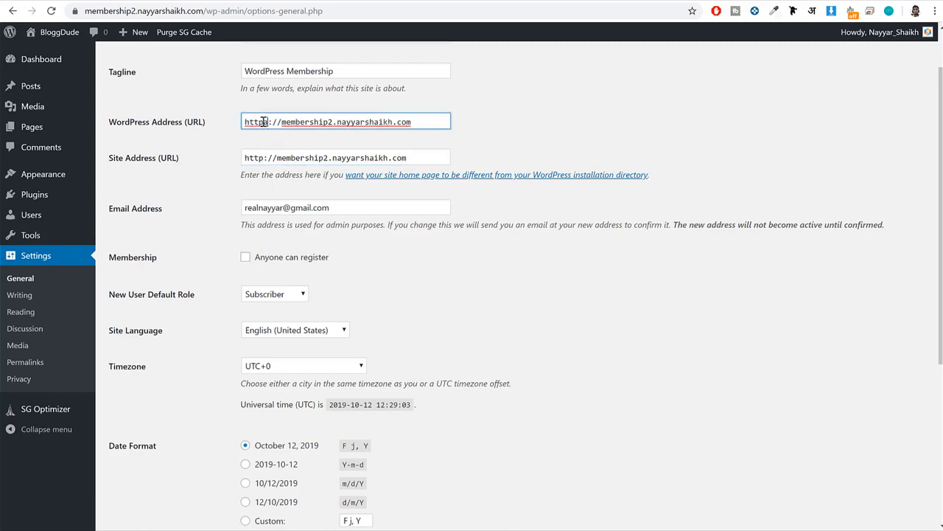
left_click(265, 158)
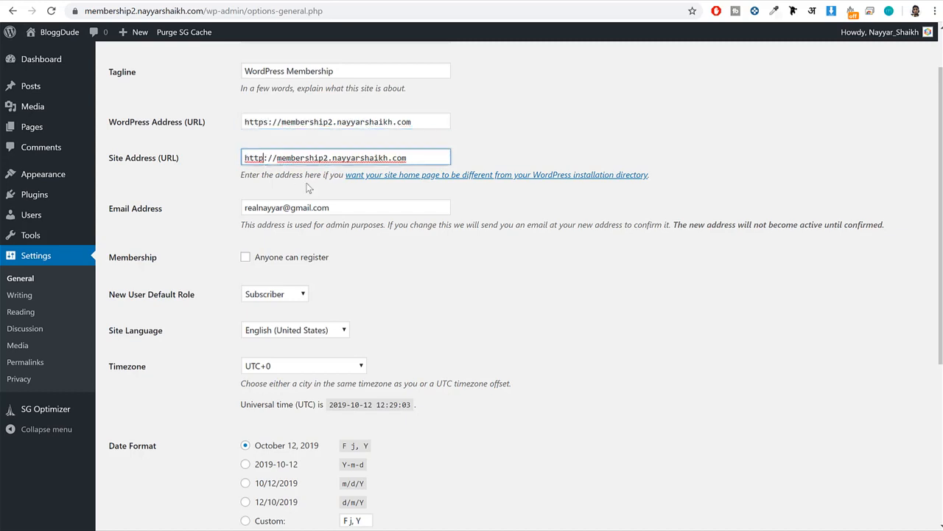
type("s")
Check the https prefix in both address fields and view the connection security information of the site's front page.
left_click_drag(274, 158, 249, 158)
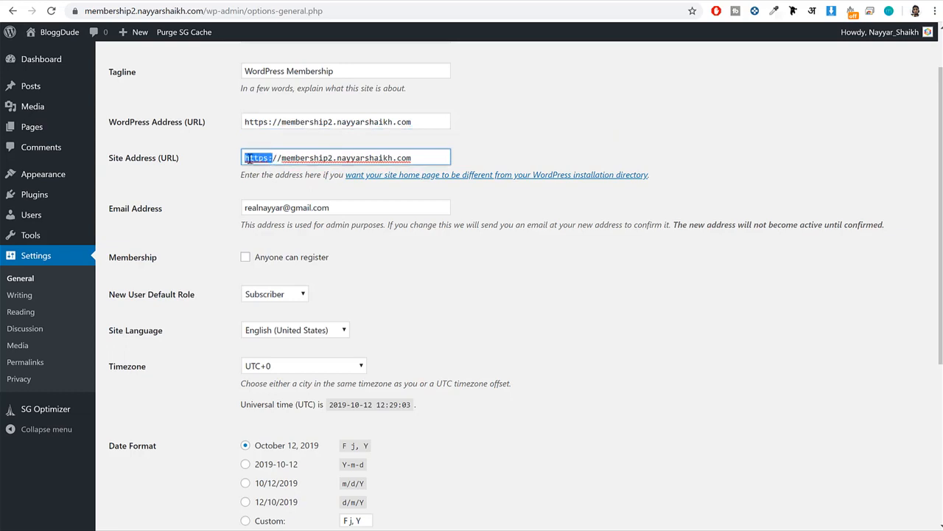
left_click_drag(272, 122, 245, 122)
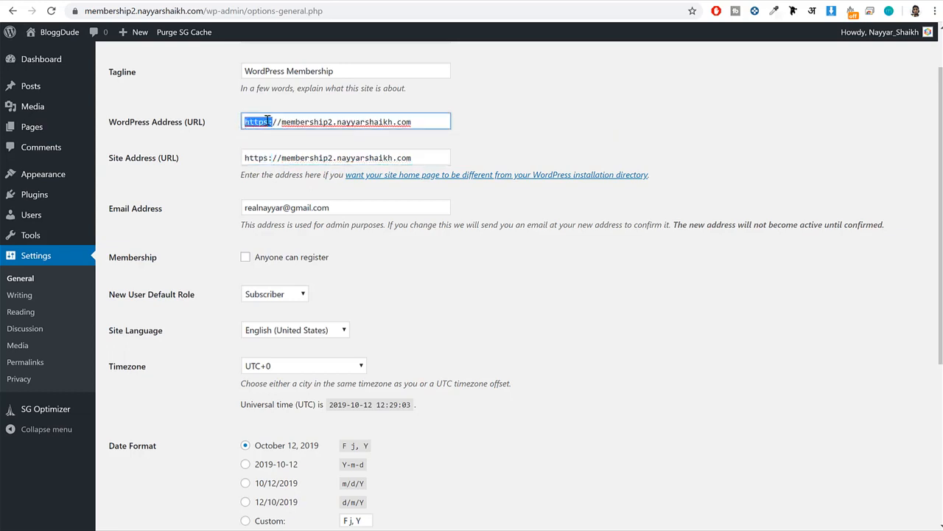
left_click_drag(272, 157, 245, 157)
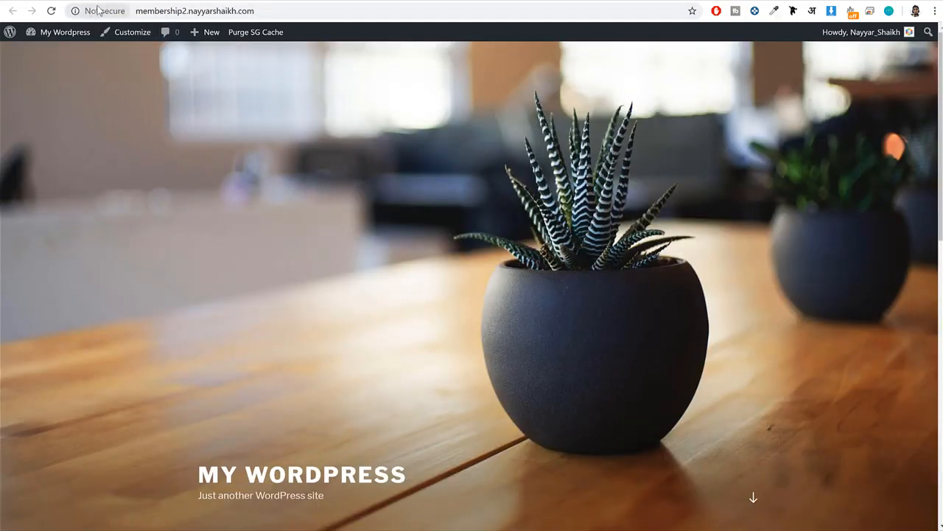
left_click(98, 10)
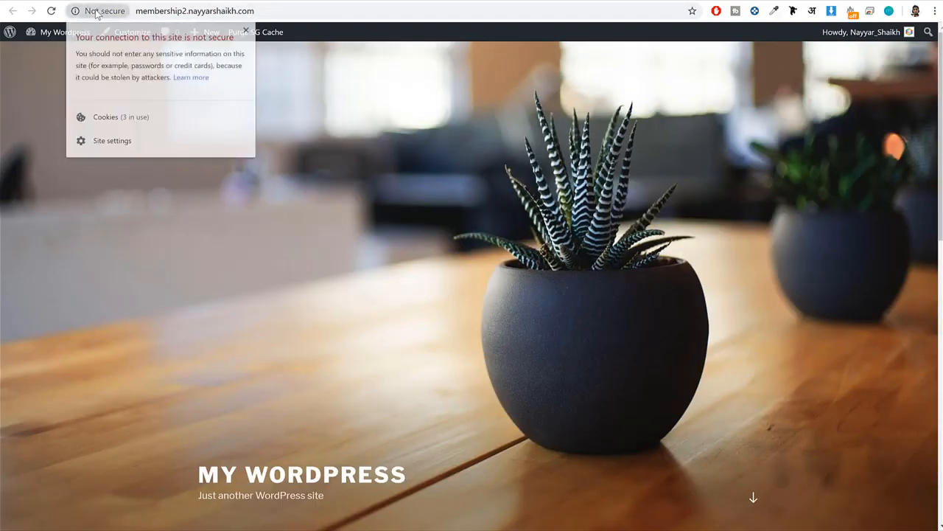
left_click(247, 30)
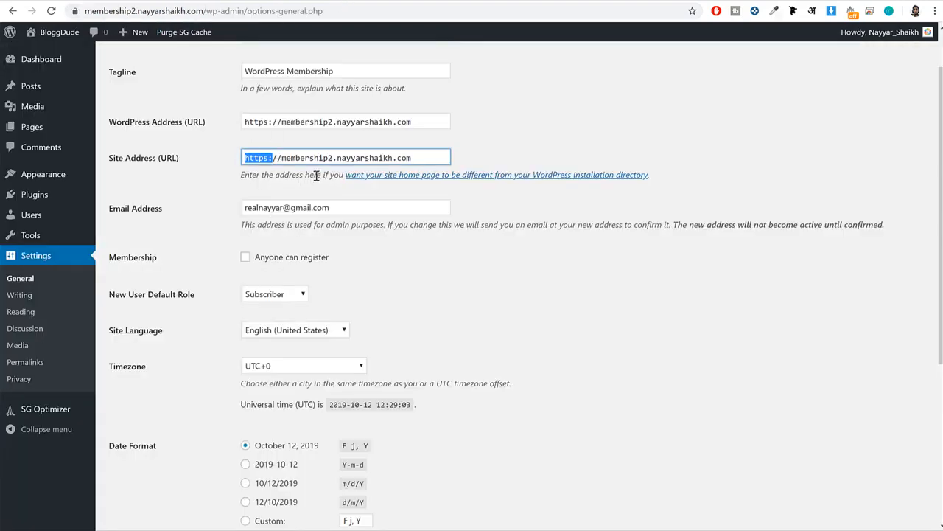
left_click(251, 122)
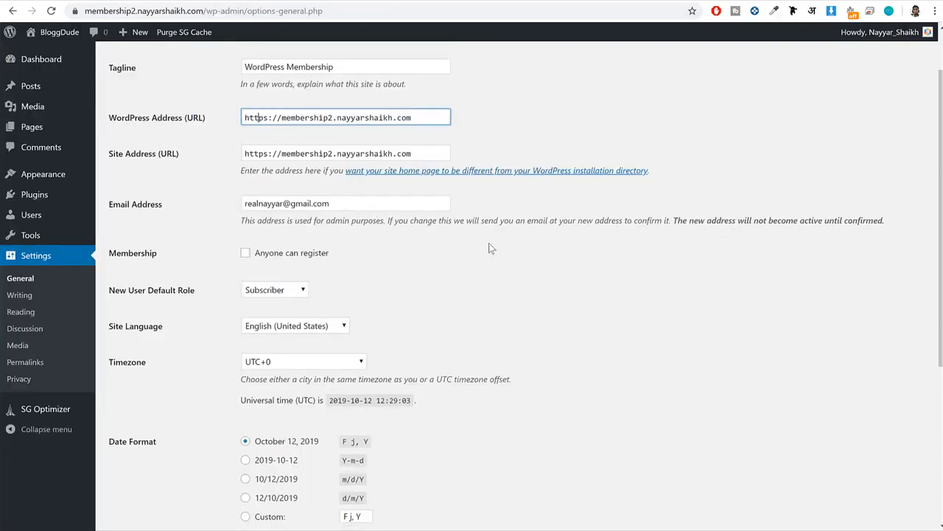
Check the admin email address entered in the general settings.
scroll(179, 155, "down", 2)
left_click_drag(162, 91, 106, 93)
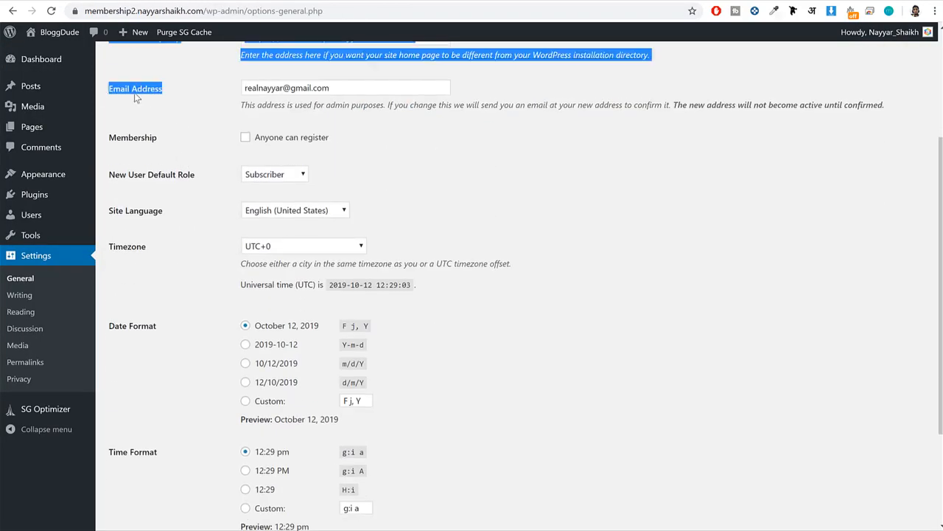
left_click(332, 102)
double_click(335, 92)
triple_click(336, 93)
left_click(546, 111)
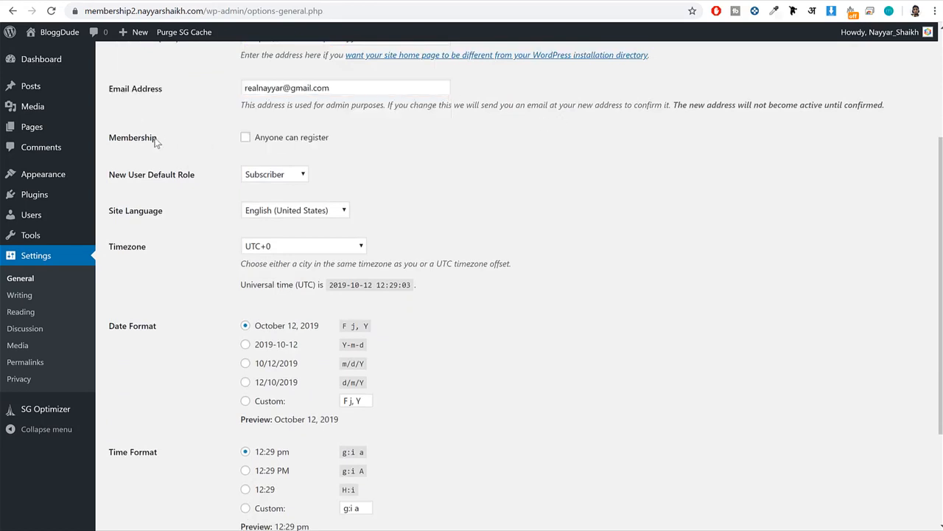
Enable the "Anyone can register" membership option and save the general settings.
left_click_drag(169, 142, 94, 140)
left_click(153, 138)
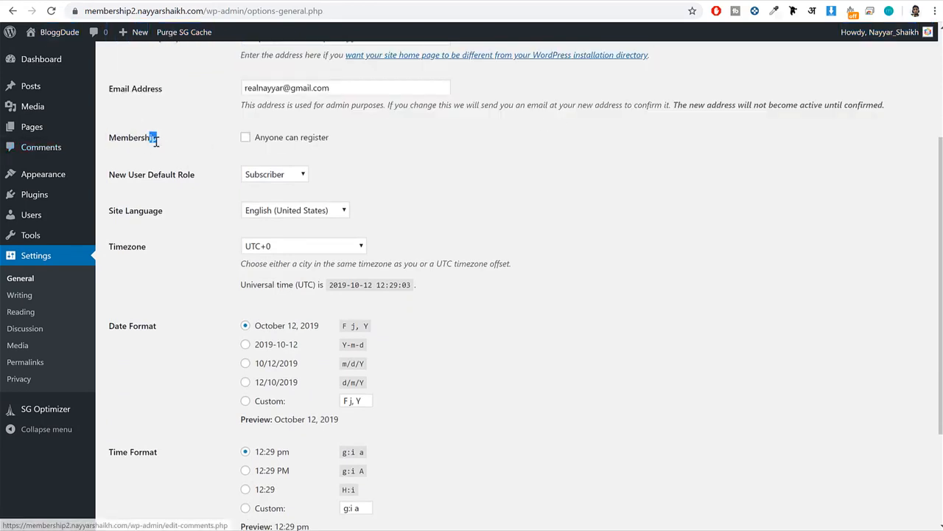
left_click(282, 140)
left_click_drag(334, 139, 404, 160)
scroll(505, 184, "down", 3)
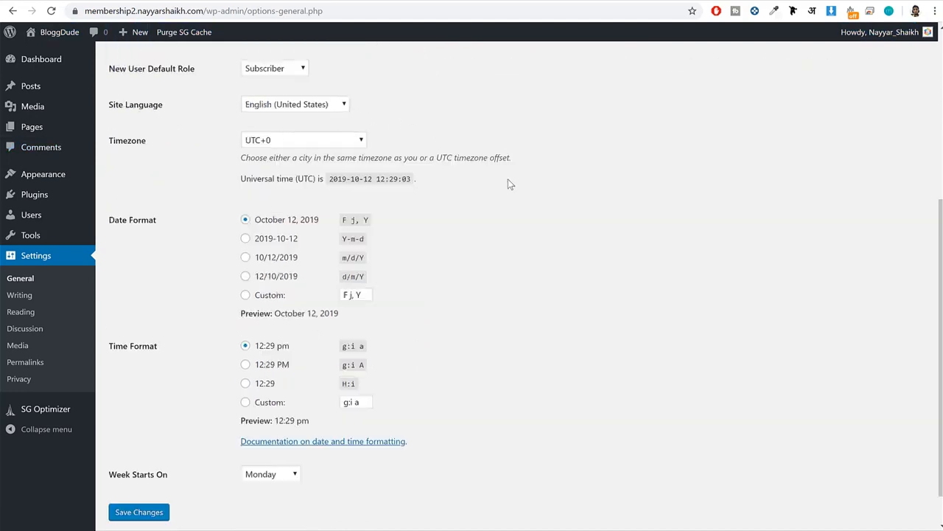
left_click(139, 471)
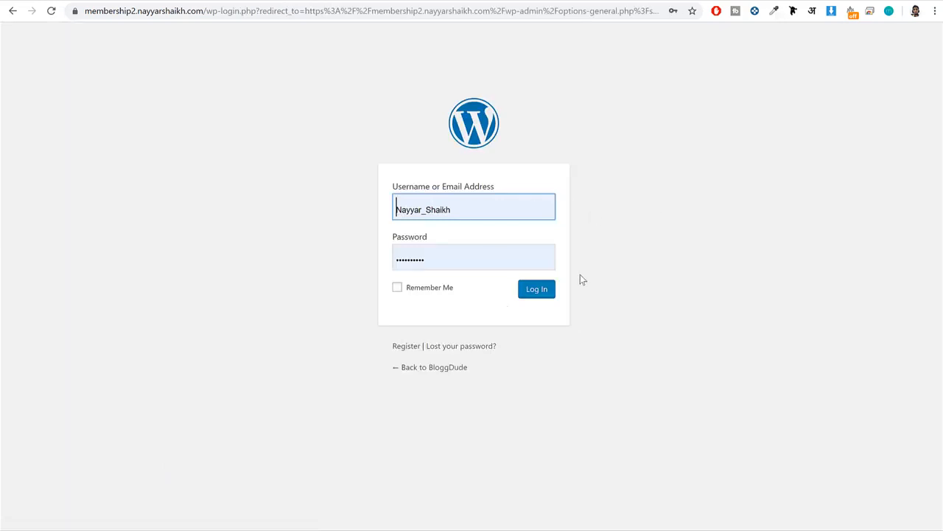
Log back in to the WordPress admin with the saved username and account password.
left_click(501, 205)
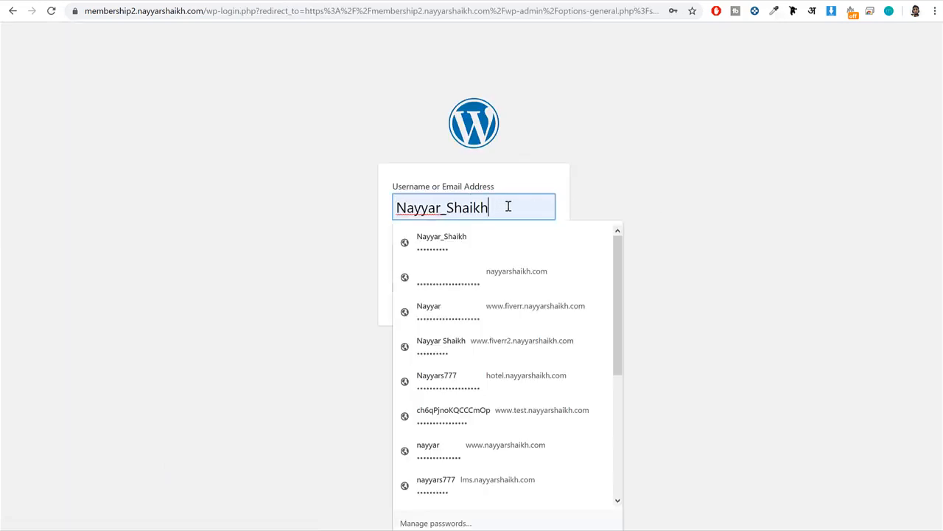
left_click(472, 242)
left_click(547, 291)
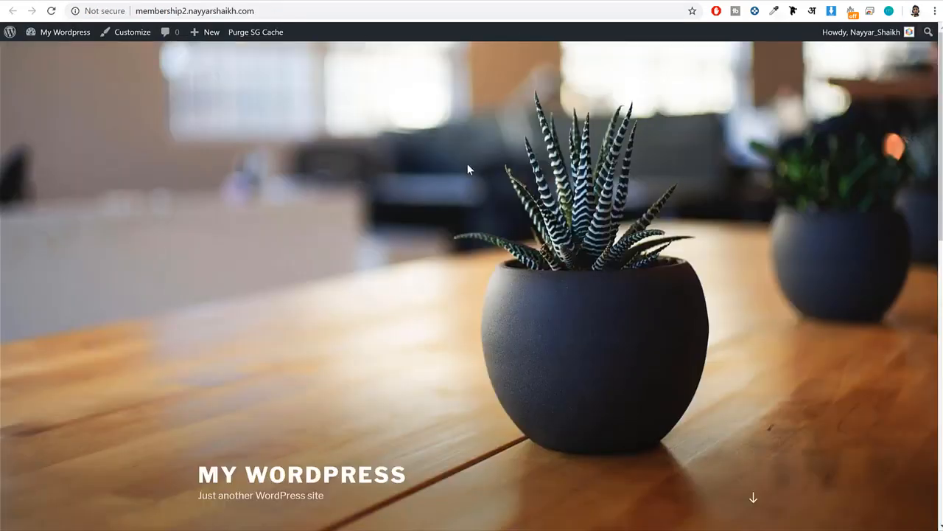
Load the site's front page and check its connection security information.
scroll(482, 169, "down", 3)
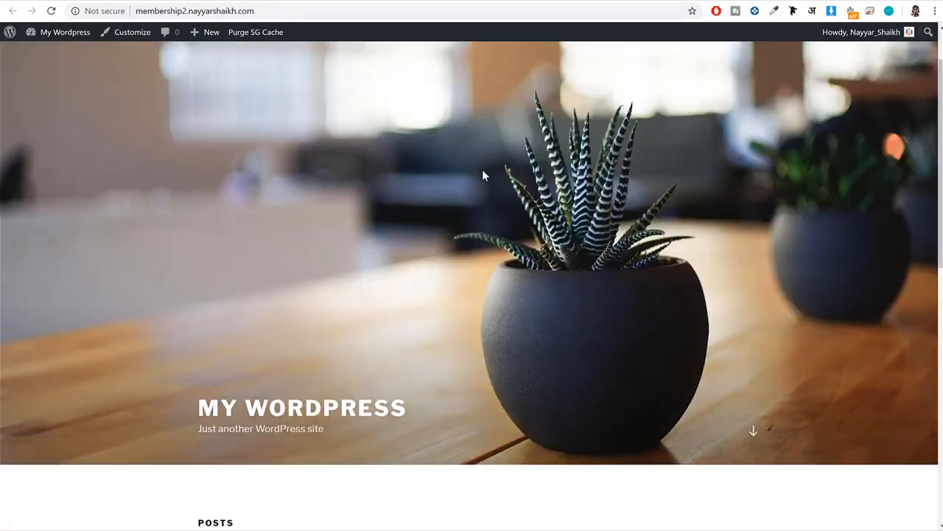
left_click(255, 354)
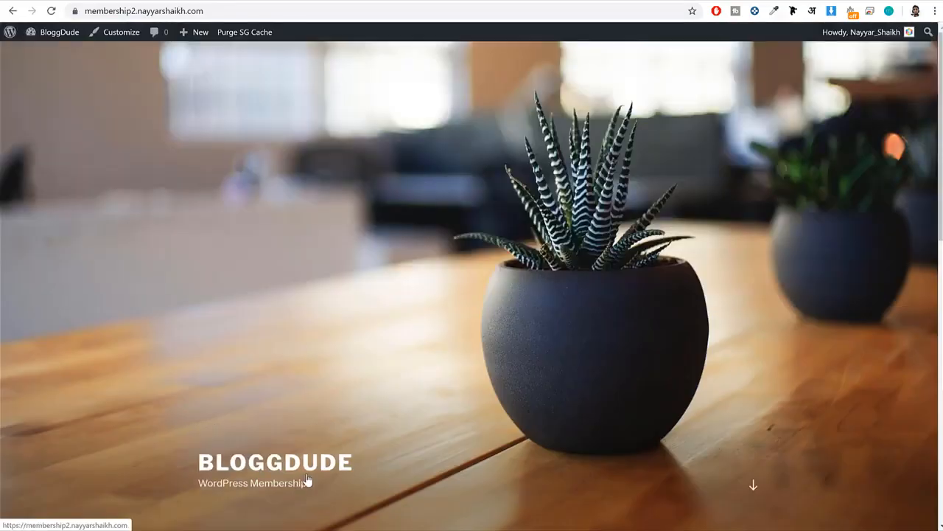
left_click(76, 11)
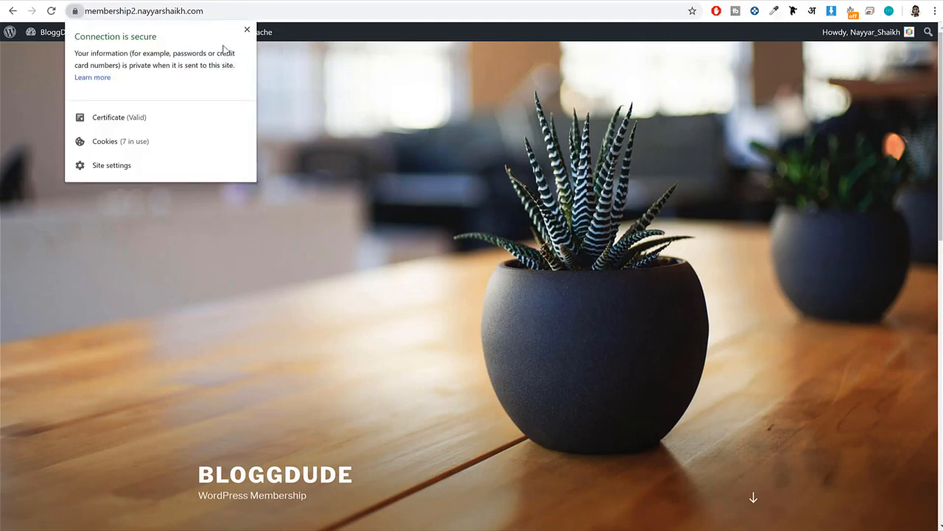
left_click(248, 30)
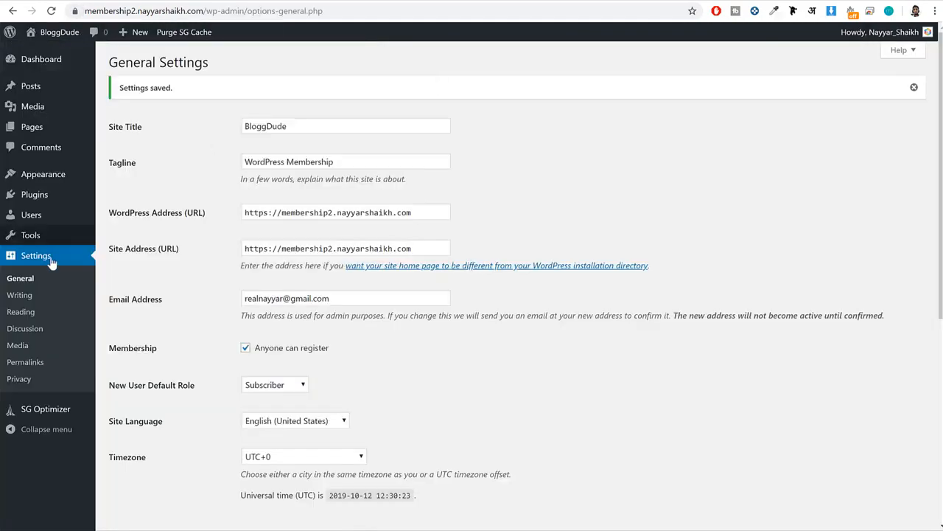
Review the discussion settings, including the option that allows people to post comments on new articles.
left_click(28, 333)
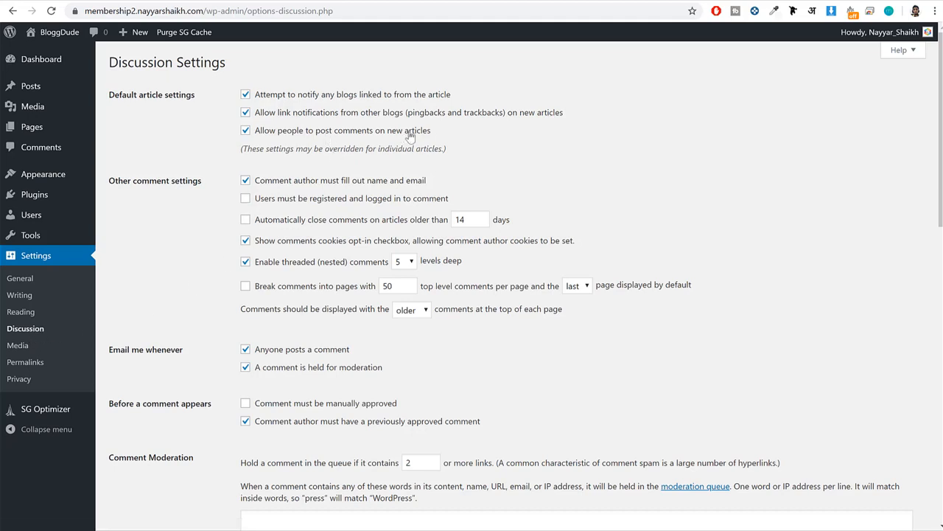
left_click_drag(453, 132, 274, 134)
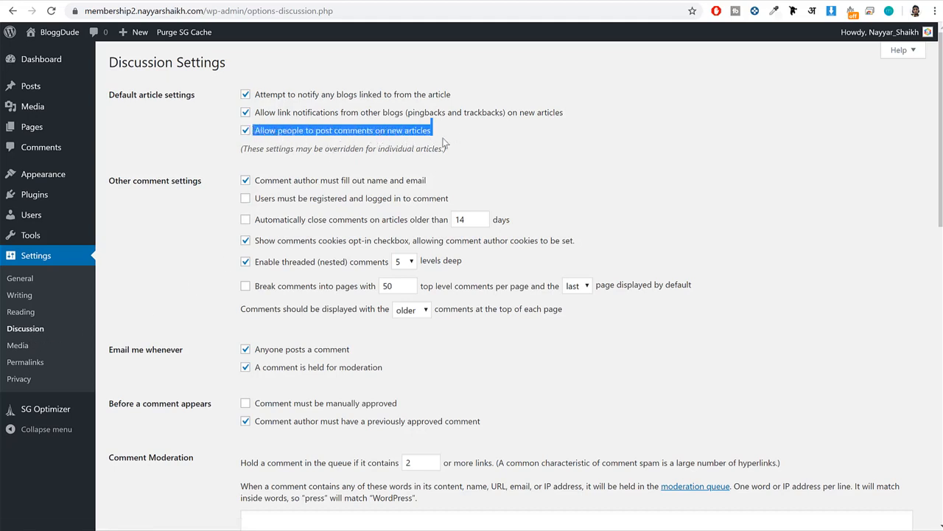
scroll(442, 159, "down", 4)
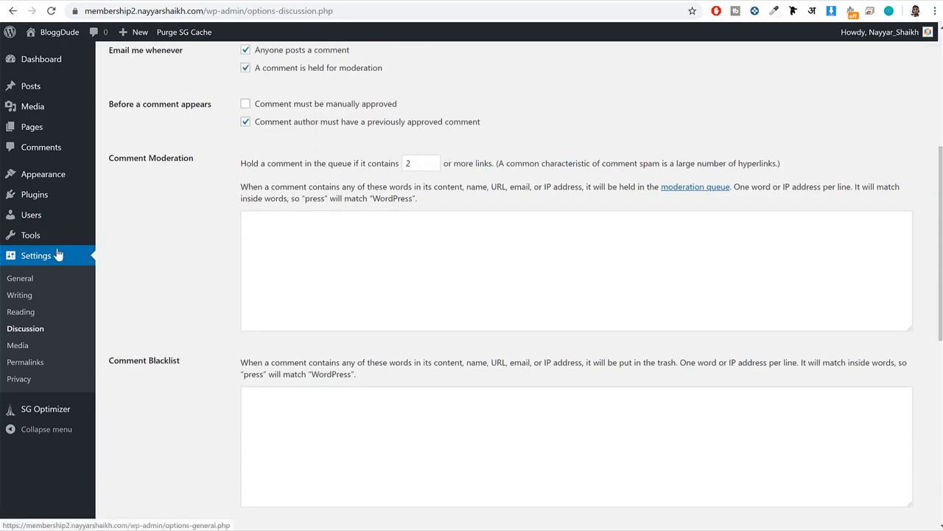
Set the permalink structure to Post name and save the permalink settings.
left_click(26, 362)
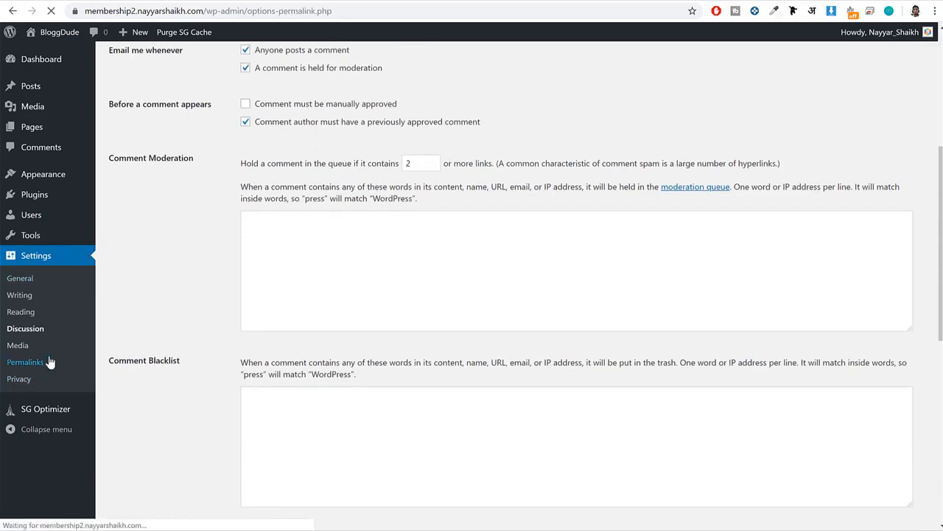
left_click(151, 299)
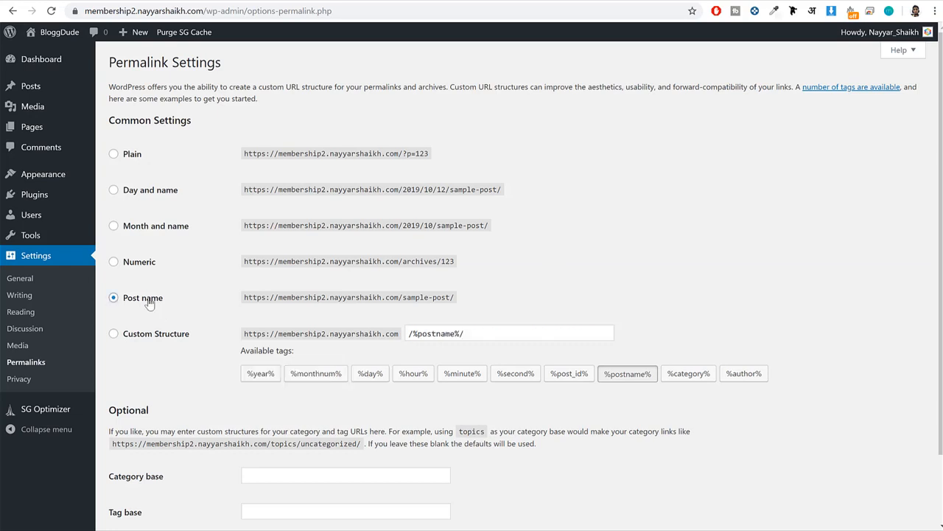
left_click_drag(174, 298, 122, 298)
scroll(156, 317, "down", 1)
scroll(156, 320, "down", 1)
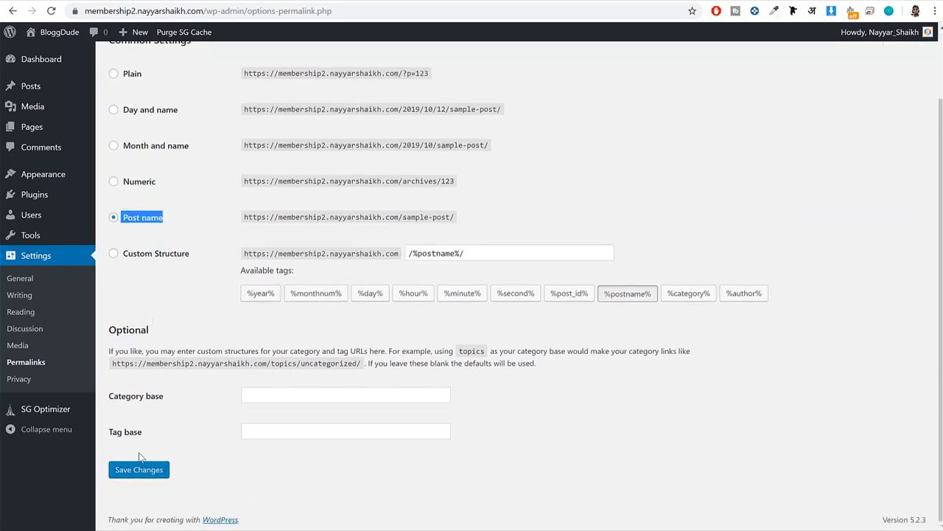
left_click(142, 472)
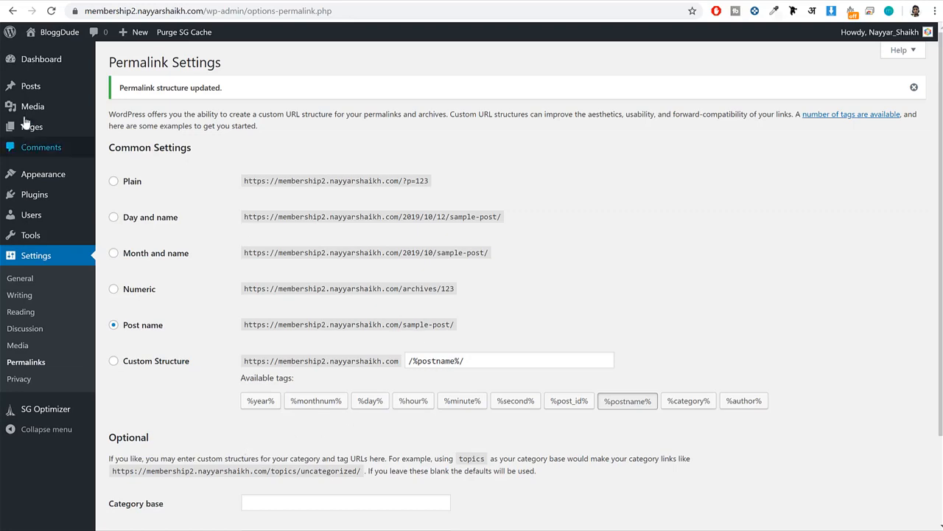
Go to the dashboard home, look through its boxes and dismiss the Welcome to WordPress panel.
mouse_move(72, 63)
left_click(33, 61)
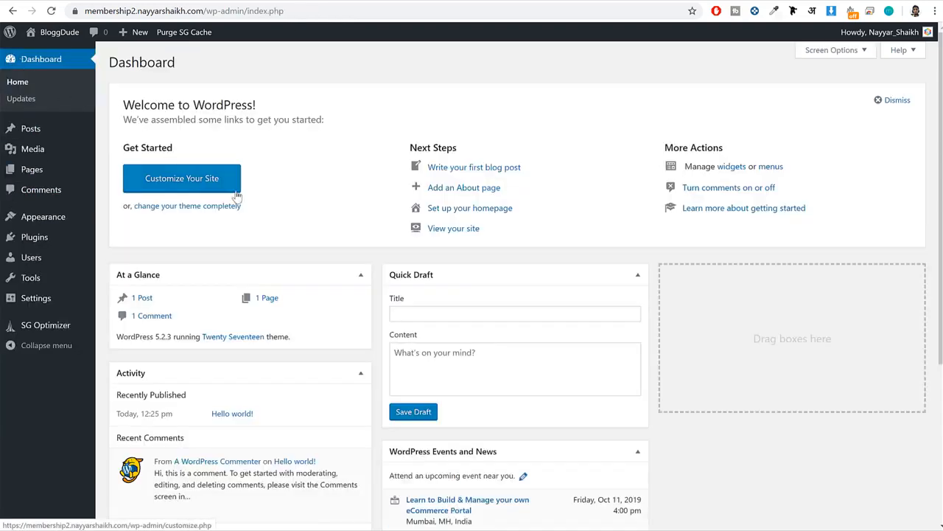
scroll(437, 358, "down", 2)
scroll(292, 286, "down", 1)
scroll(292, 286, "up", 3)
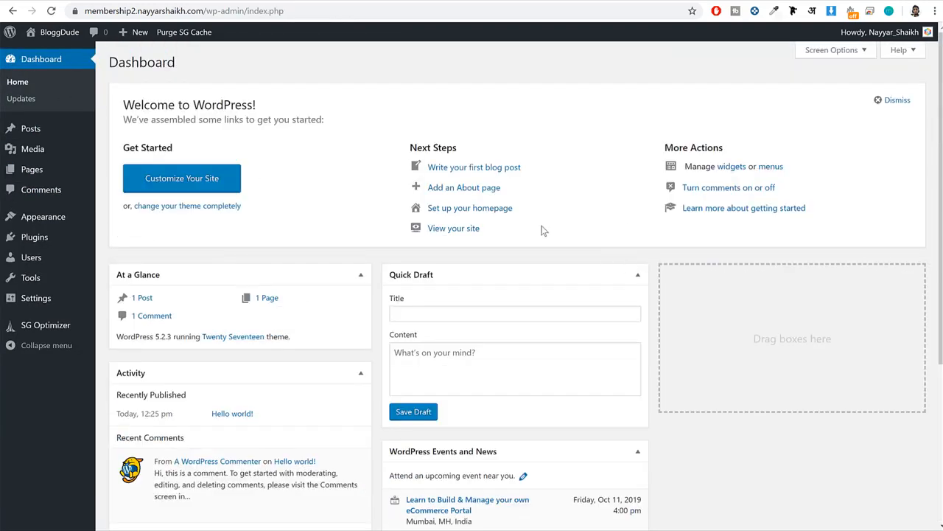
left_click(894, 100)
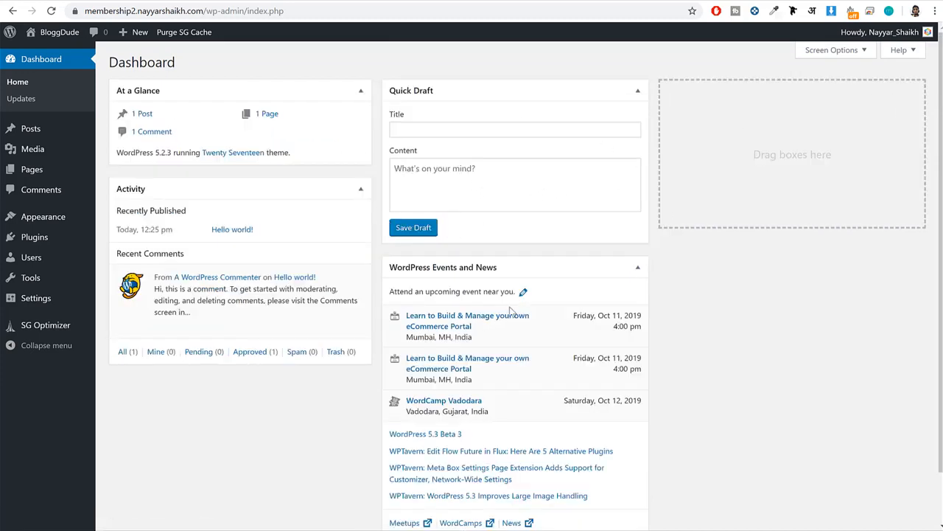
Hide the At a Glance, Activity, Quick Draft and WordPress Events and News boxes from the dashboard.
left_click(845, 55)
left_click(142, 78)
left_click(205, 76)
left_click(258, 77)
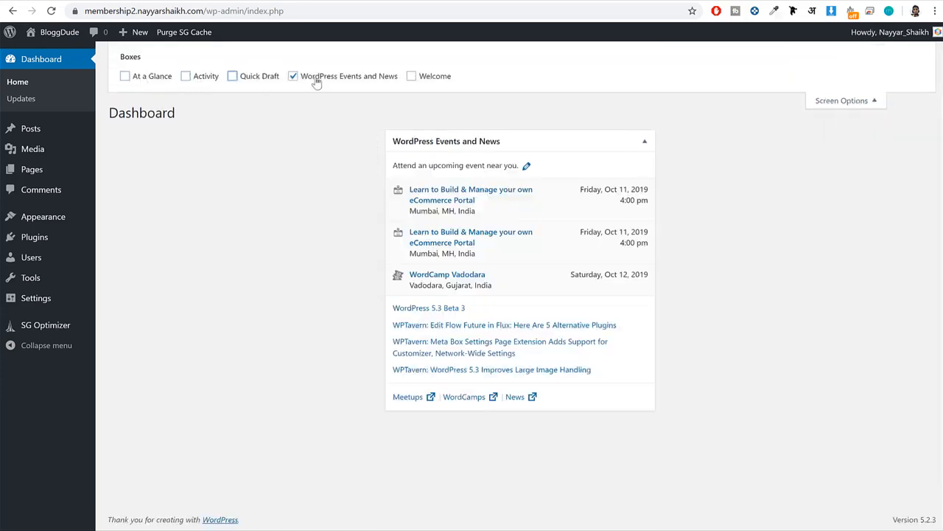
left_click(317, 77)
left_click(836, 102)
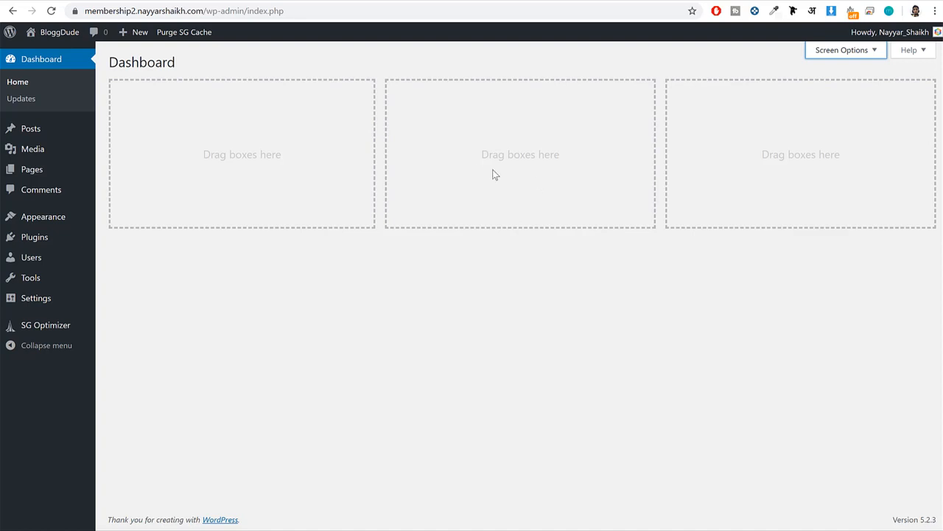
Find the OceanWP theme in the theme directory, then install and activate it.
left_click(54, 223)
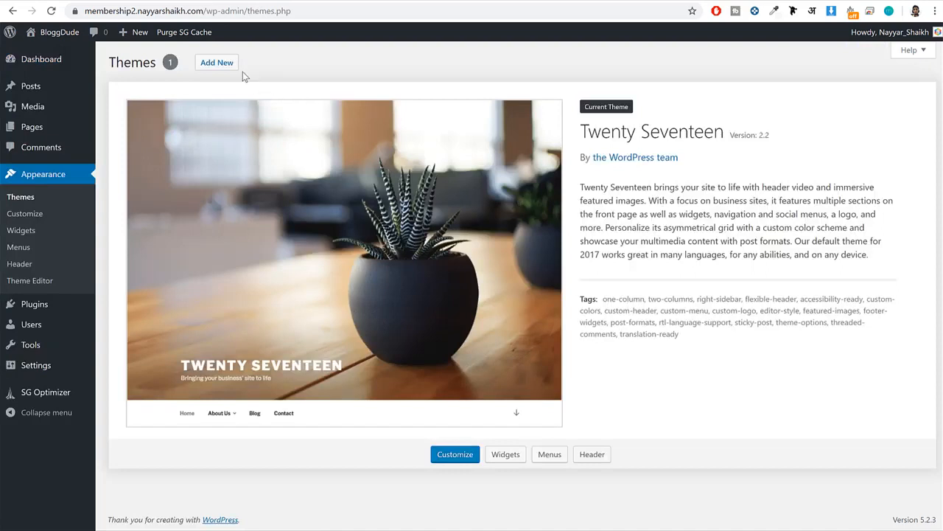
left_click(225, 65)
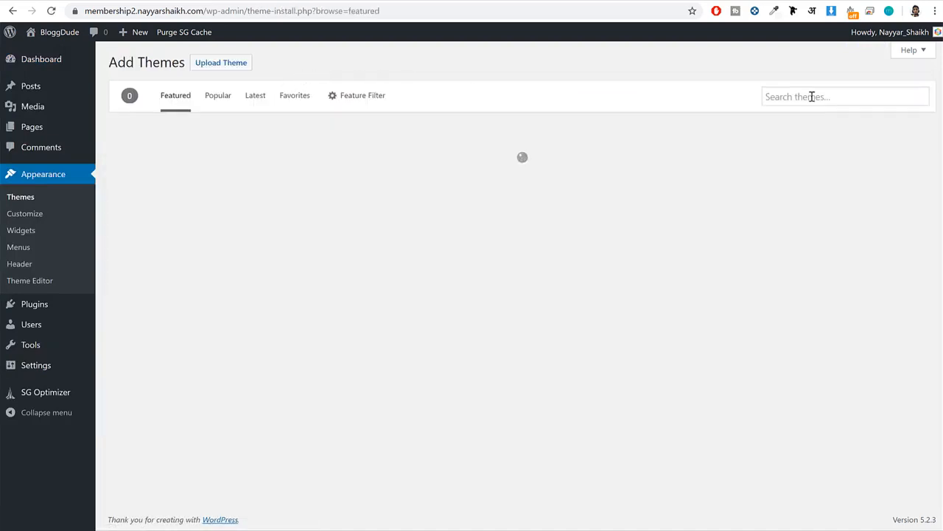
left_click(811, 96)
type("c")
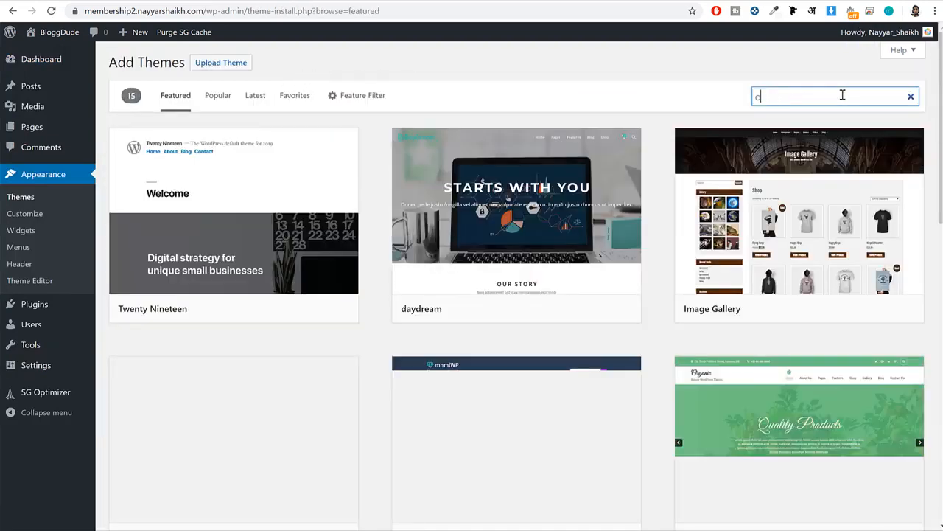
type("ceanwp")
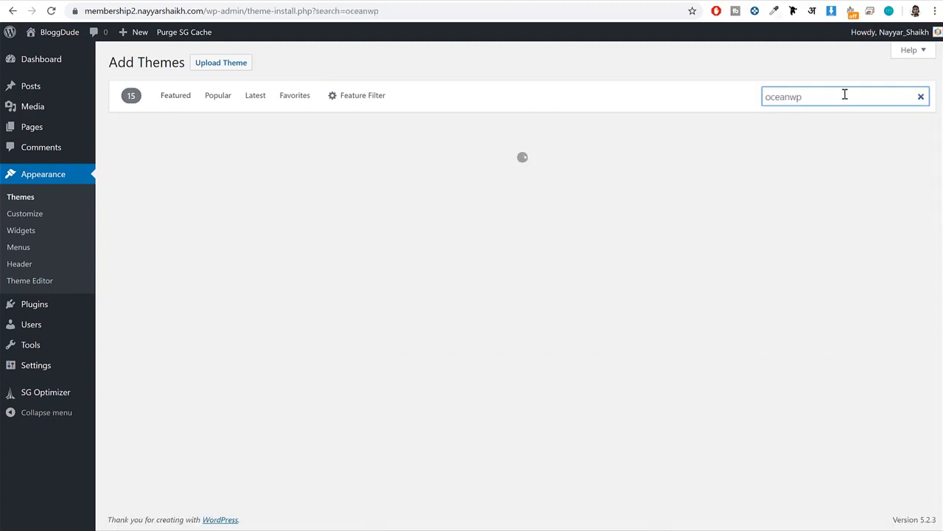
mouse_move(362, 155)
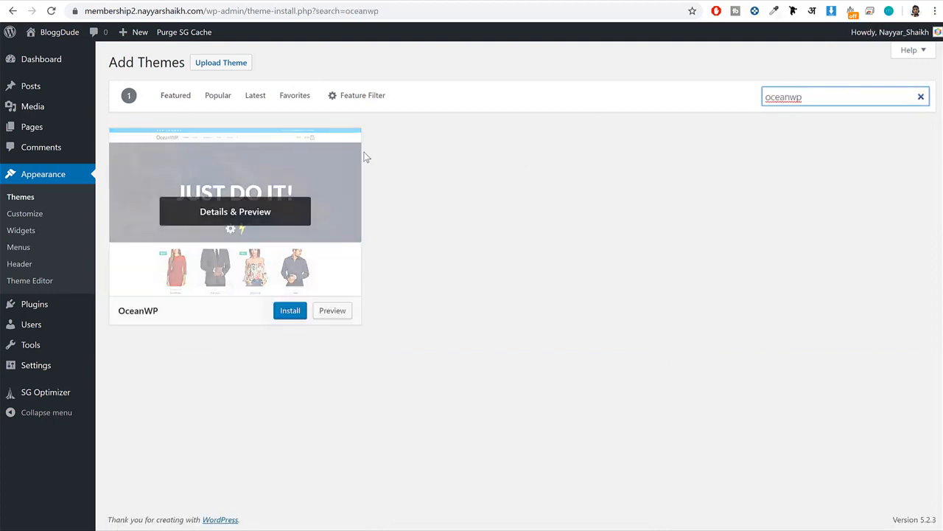
left_click(290, 310)
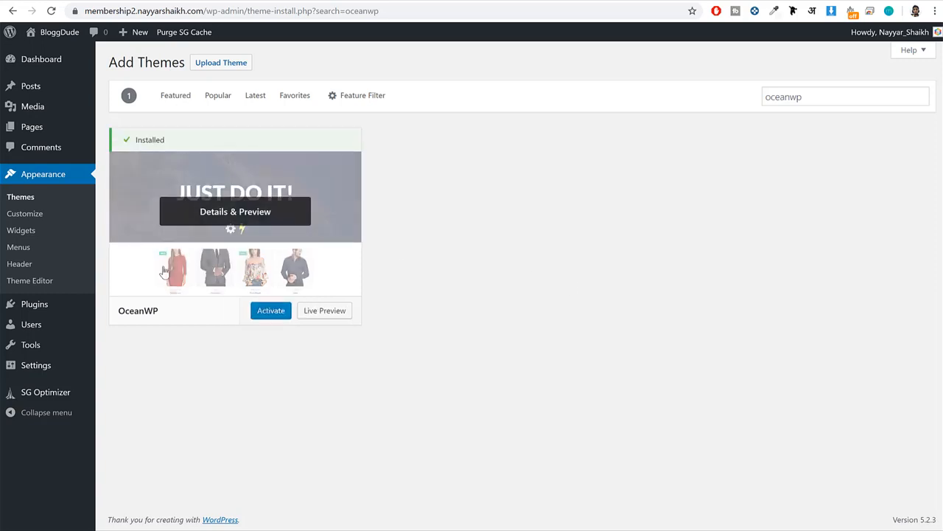
left_click(282, 312)
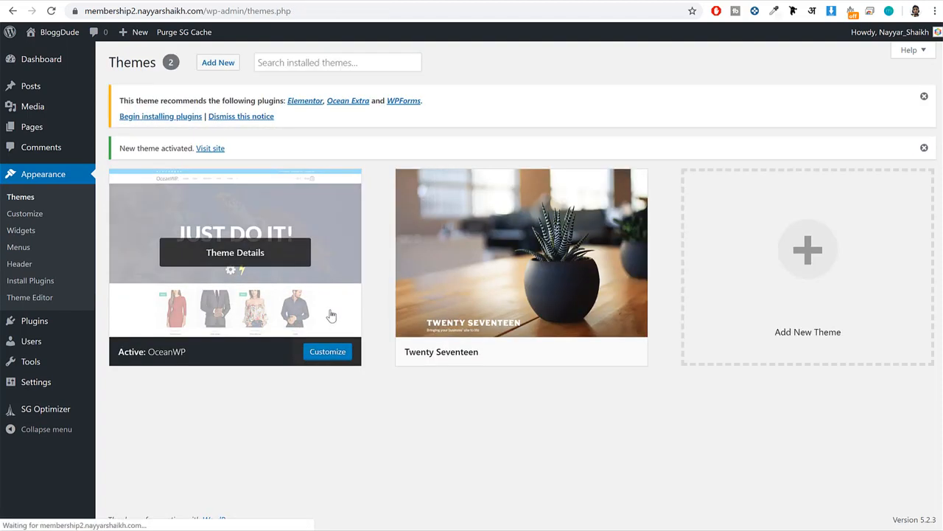
Dismiss the recommended plugins notice and delete the Twenty Seventeen theme.
left_click(269, 120)
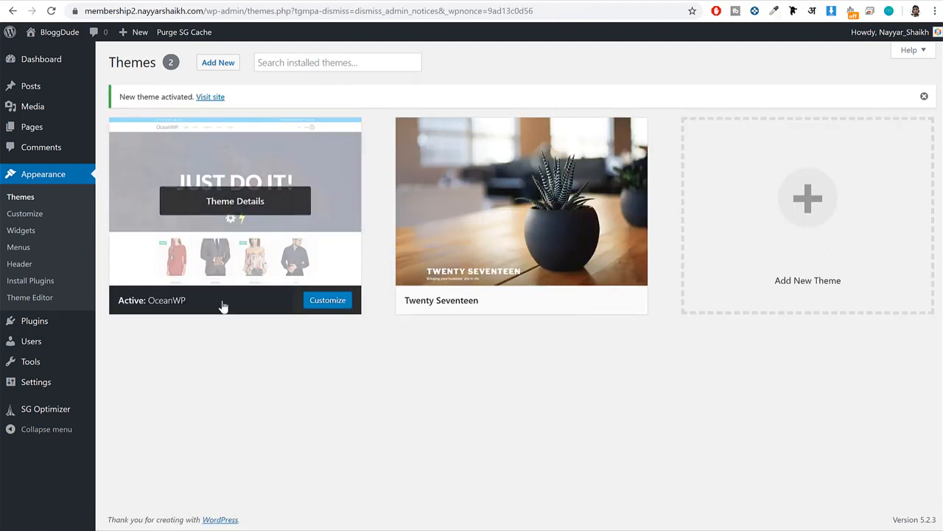
left_click(464, 221)
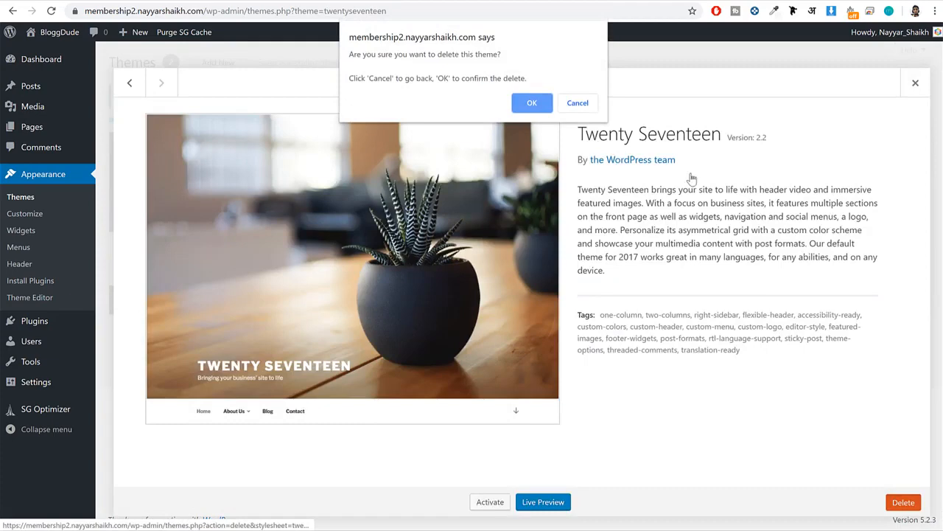
left_click(531, 103)
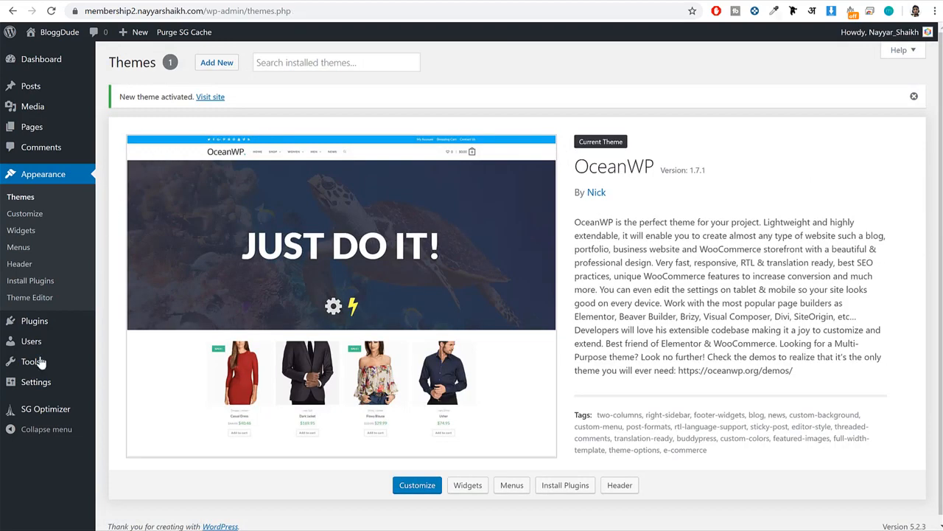
Search the plugin directory for oceanwp and install the Ocean Extra plugin.
mouse_move(39, 331)
left_click(140, 347)
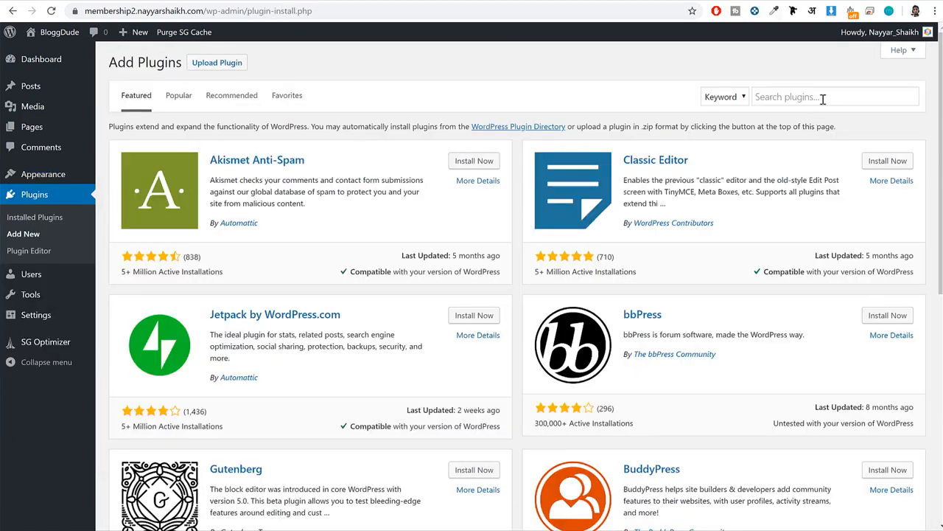
left_click(823, 99)
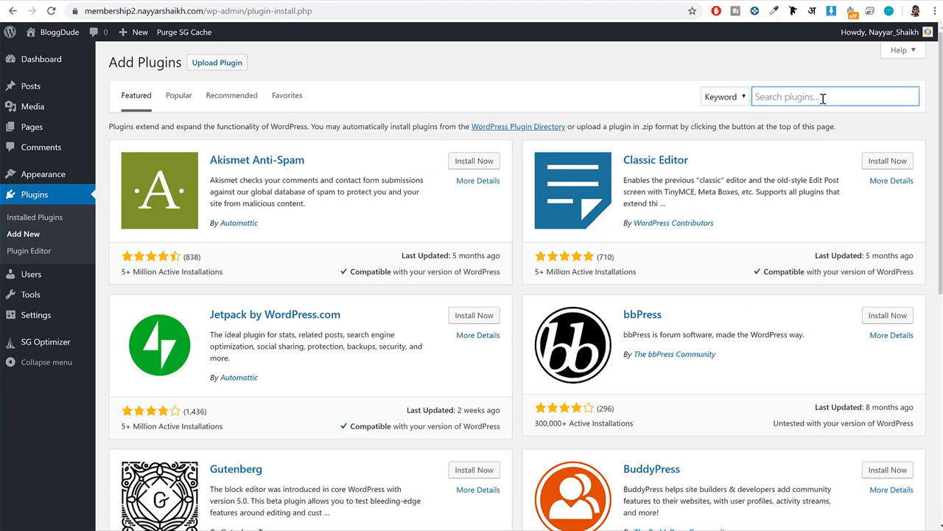
type("ceanwp")
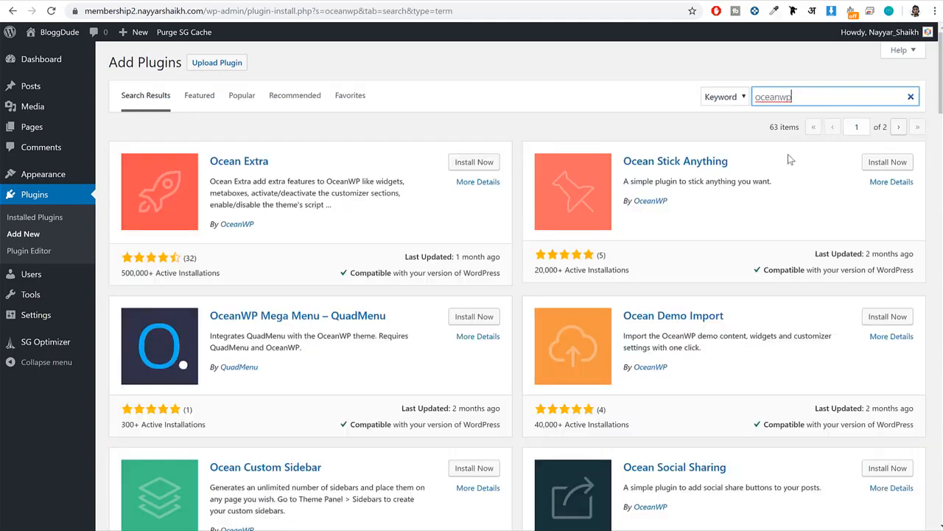
left_click_drag(273, 161, 212, 161)
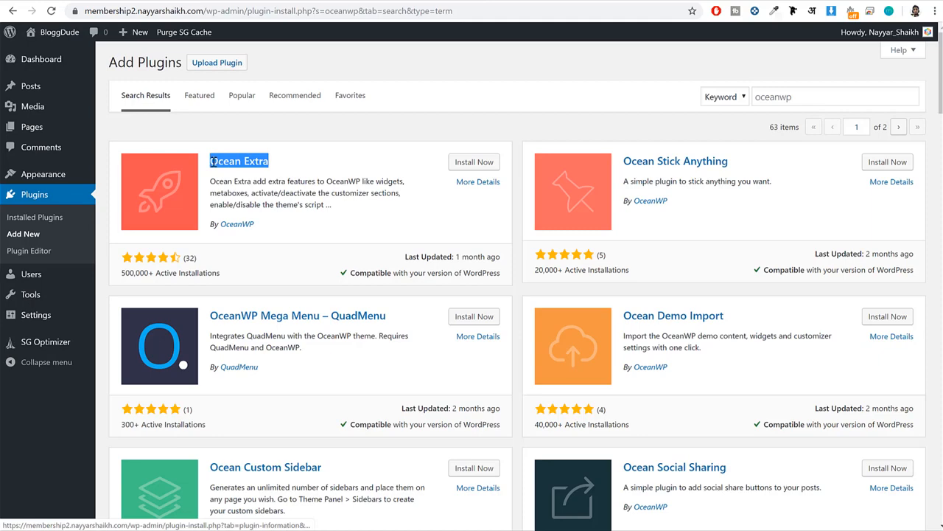
left_click(473, 163)
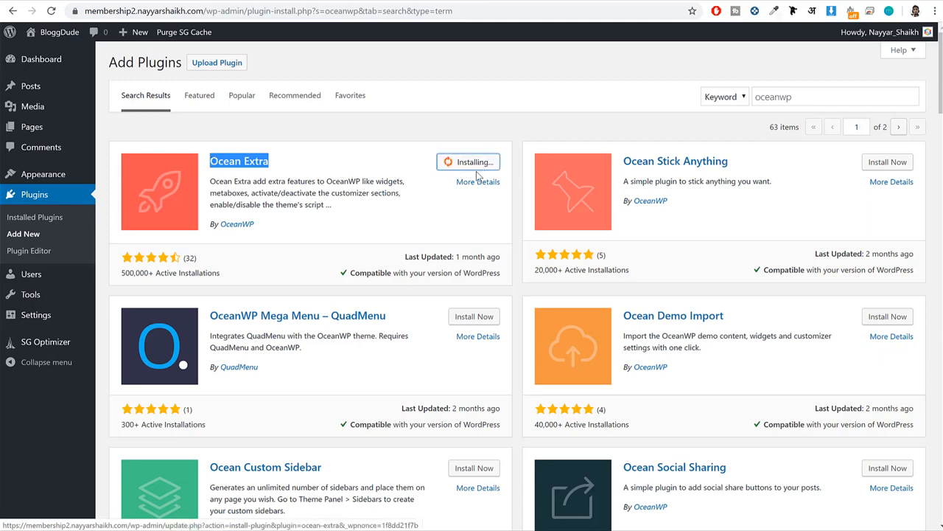
Install the Ocean Social Sharing plugin from the oceanwp search results.
scroll(476, 174, "down", 3)
scroll(476, 171, "down", 1)
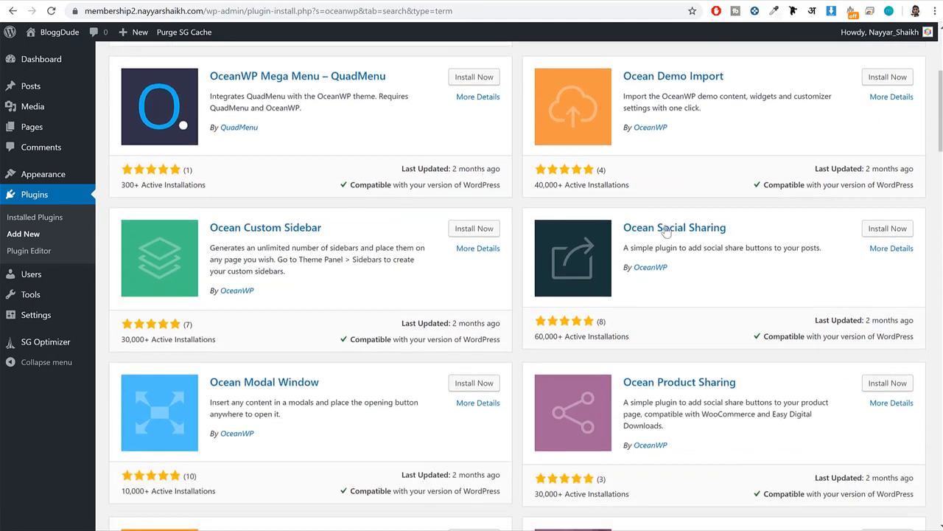
left_click(884, 228)
scroll(741, 271, "down", 2)
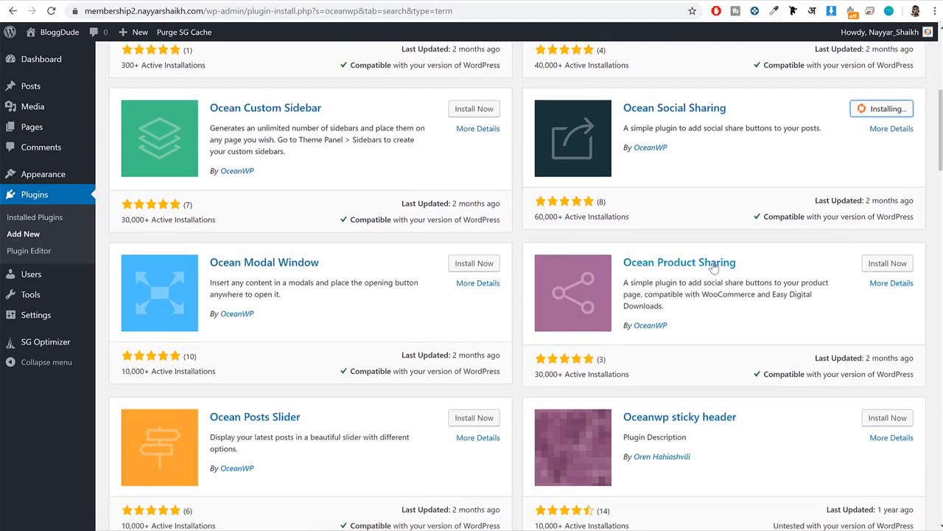
scroll(789, 277, "down", 6)
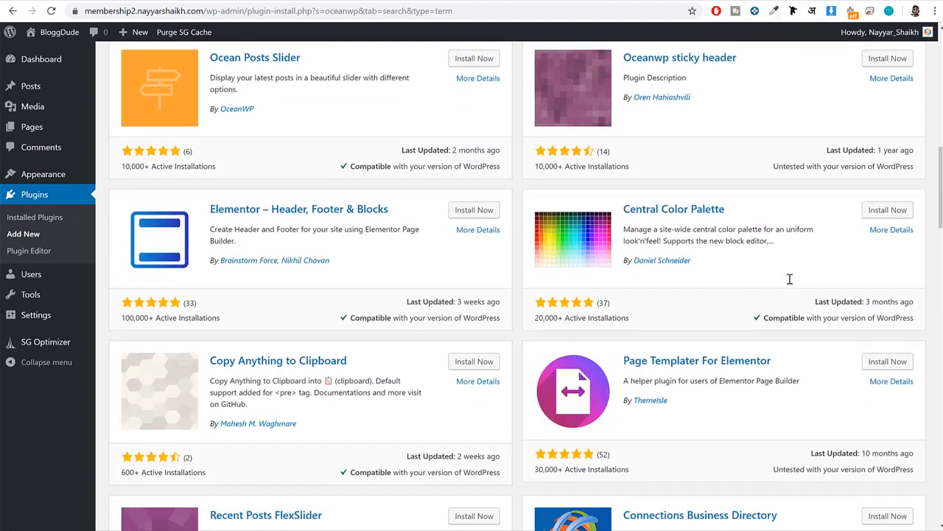
scroll(789, 277, "up", 10)
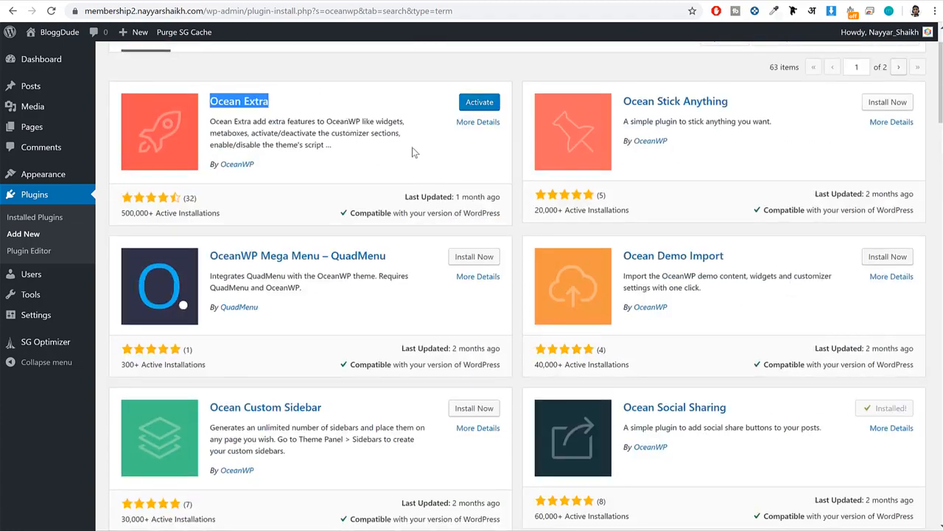
left_click_drag(749, 407, 632, 407)
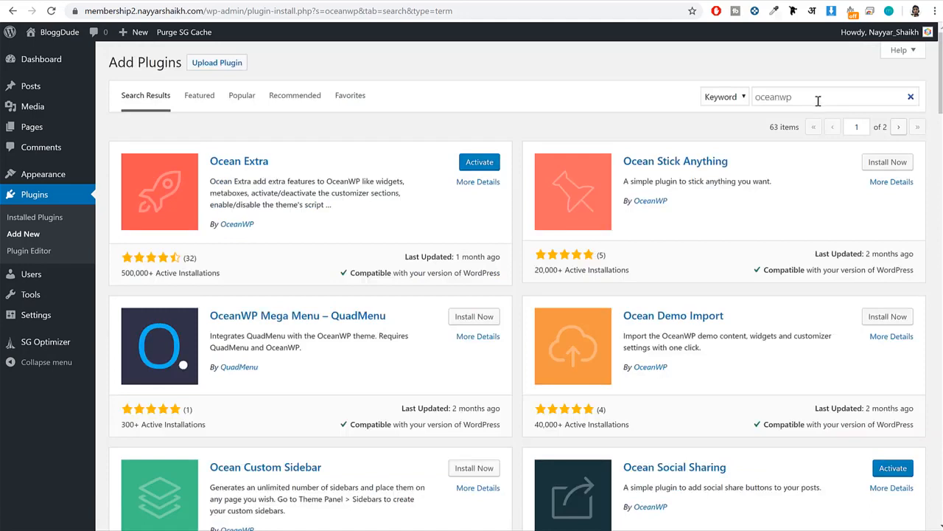
Search the plugin directory for livemesh and install Livemesh Addons for Elementor Page Builder.
left_click_drag(817, 101, 704, 96)
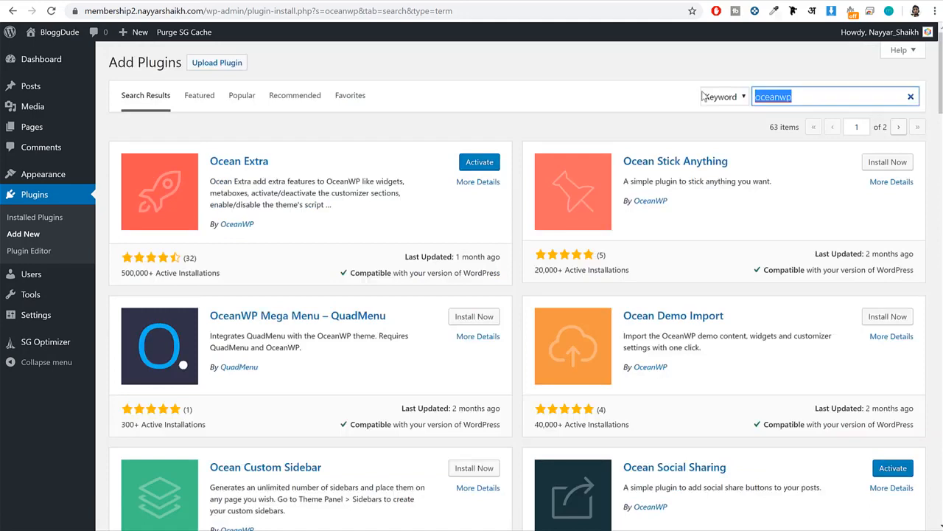
key("BackSpace")
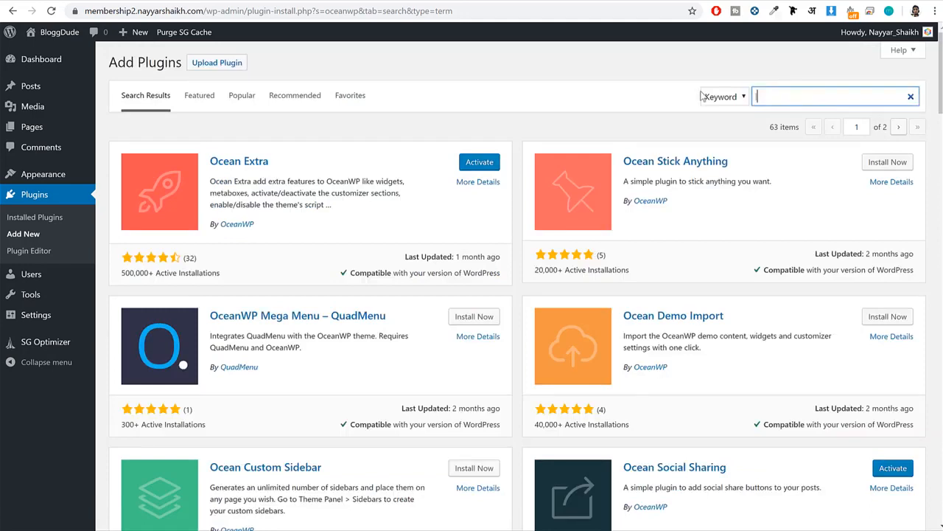
type("livemesh")
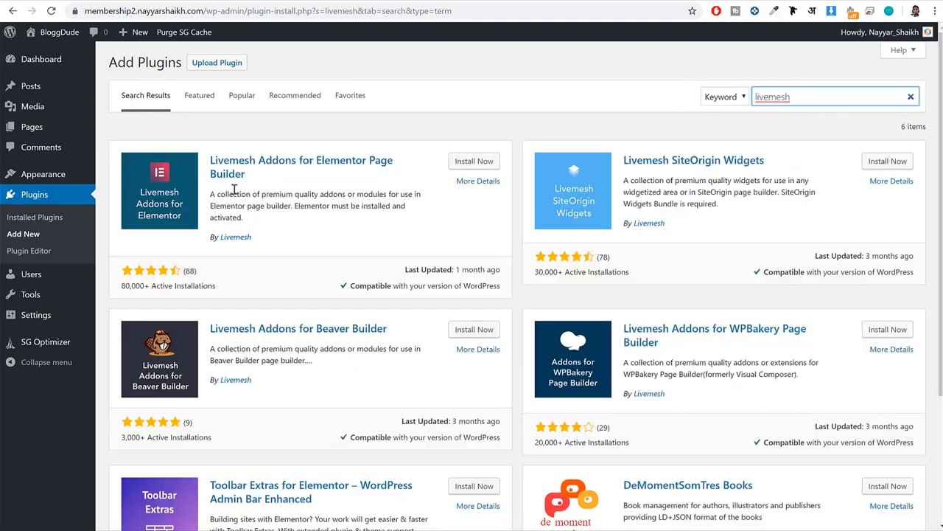
left_click_drag(293, 174, 201, 160)
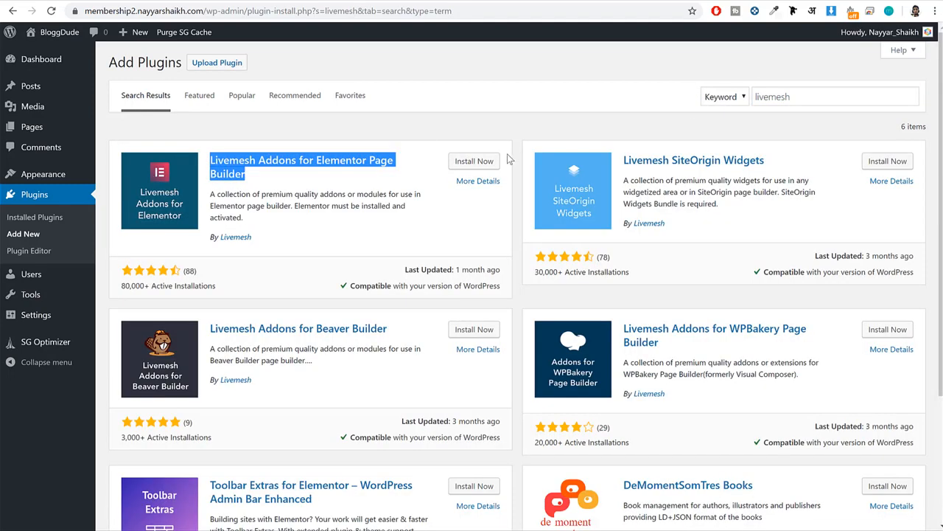
left_click(443, 172)
left_click(487, 164)
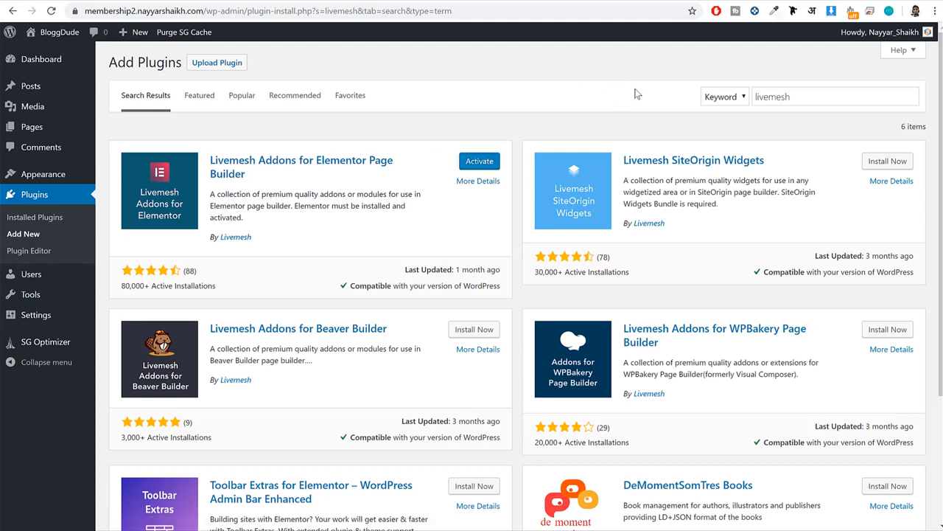
Open the Elementor Pro page in a new browser tab through its bloggdude.com link.
left_click(737, 2)
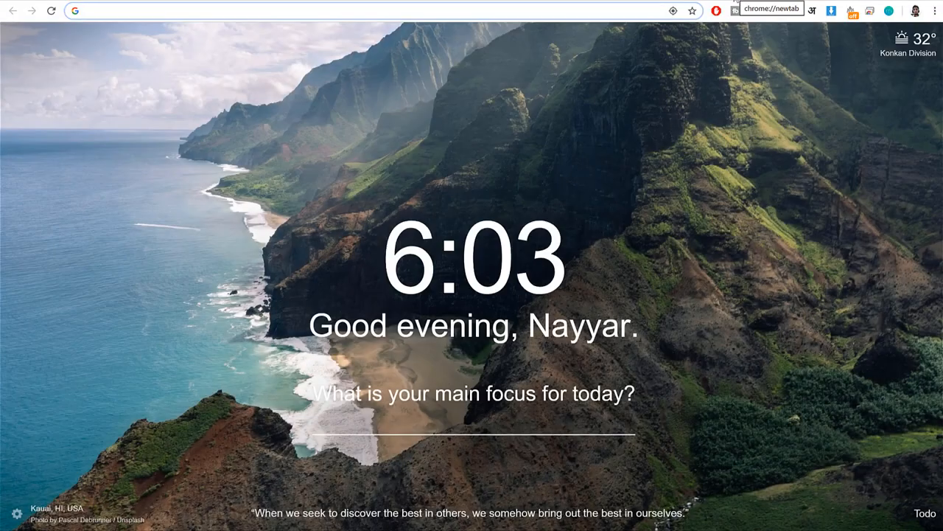
type("bloggdude.com/ele")
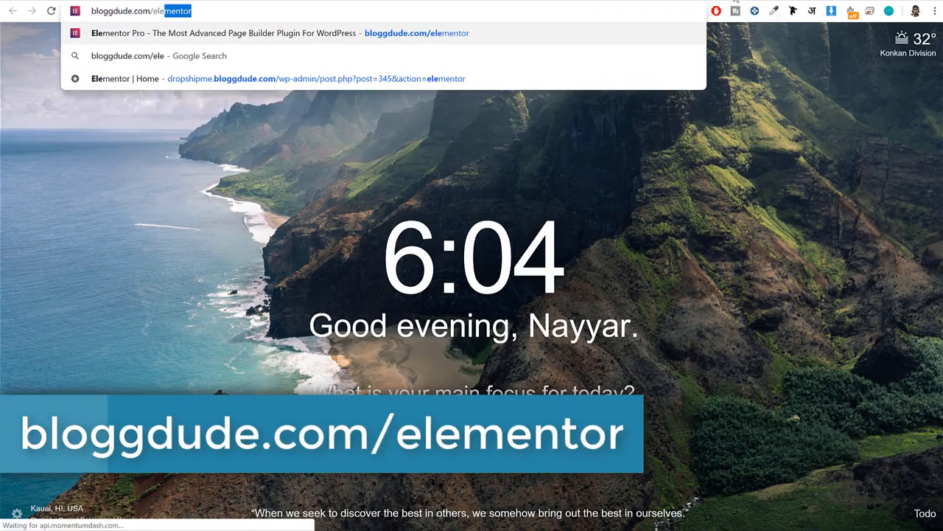
key("Return")
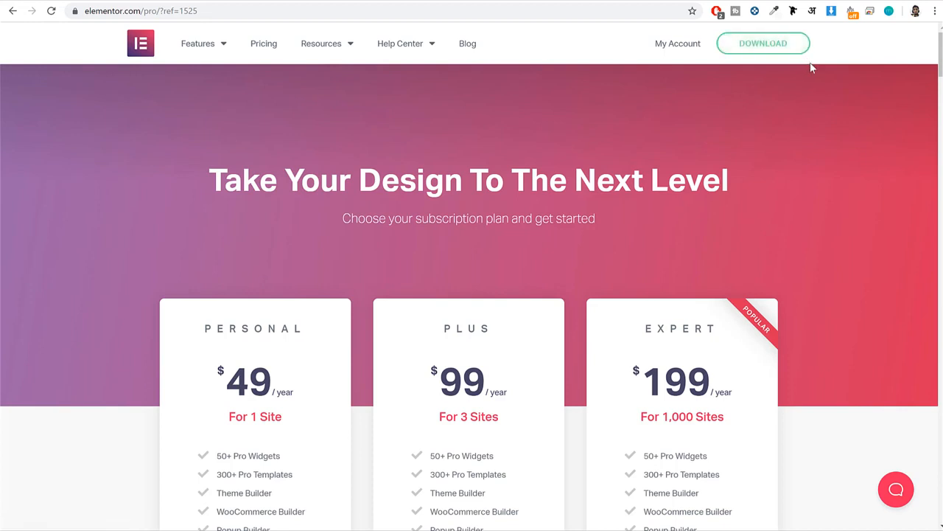
Review the Elementor Pro subscription plans, comparing the Personal and Plus yearly prices.
scroll(833, 187, "down", 3)
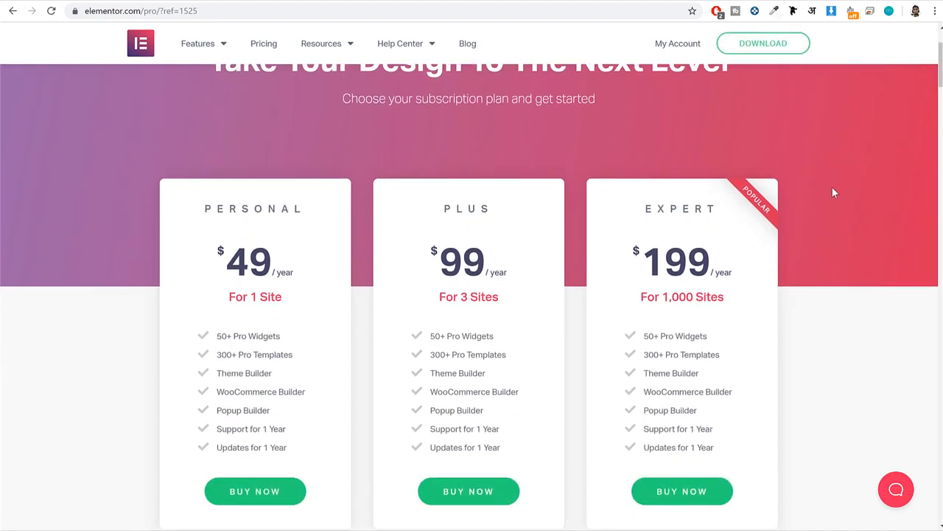
left_click_drag(271, 201, 234, 200)
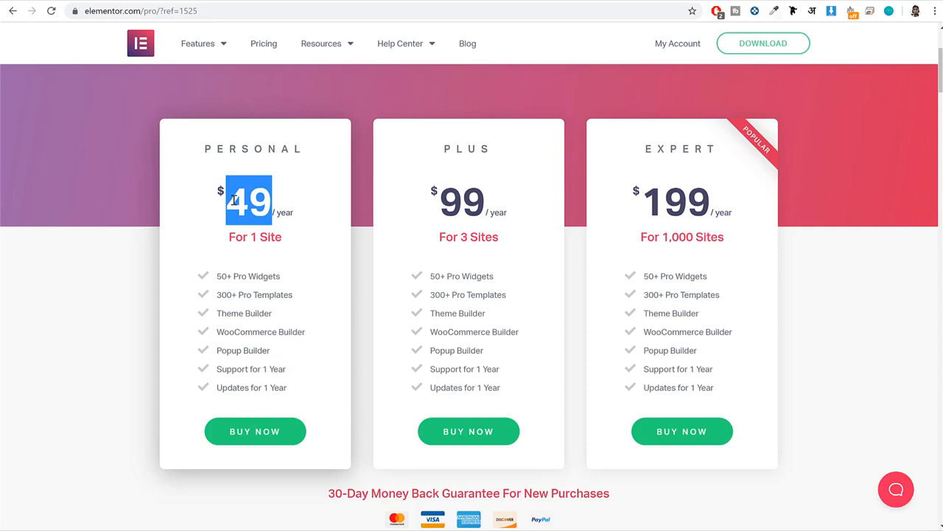
scroll(357, 284, "up", 3)
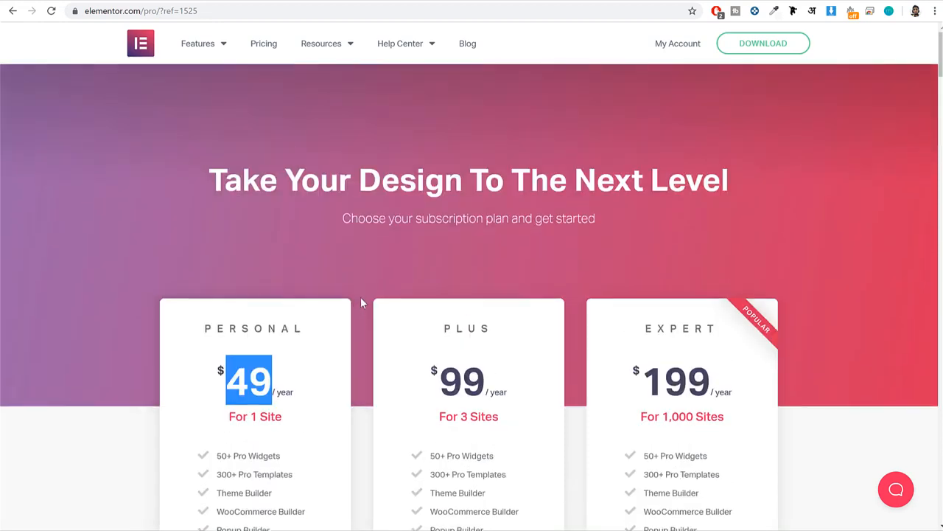
left_click(353, 375)
left_click_drag(277, 391, 226, 388)
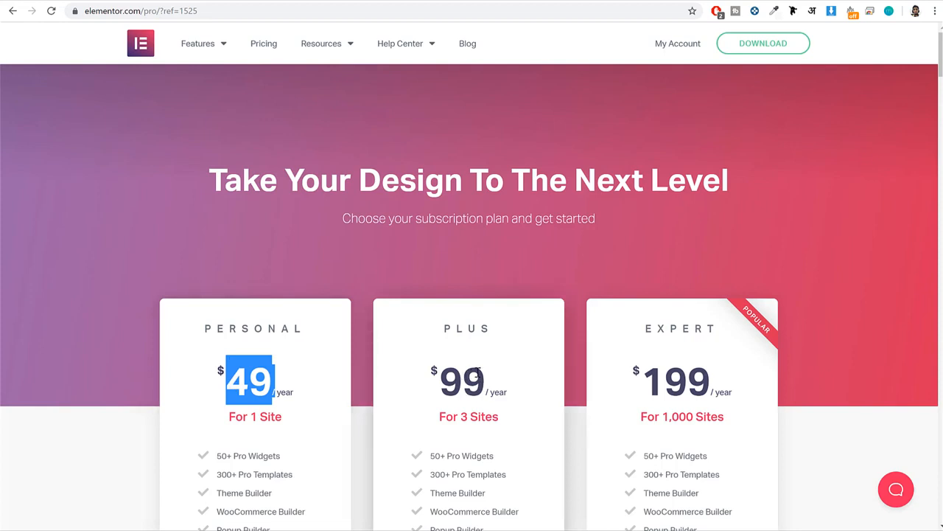
left_click_drag(484, 378, 440, 380)
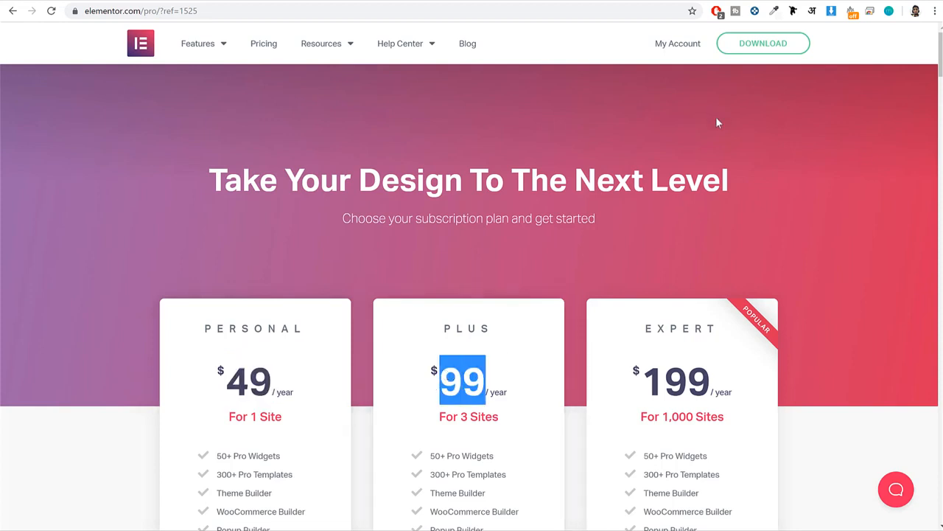
Download the free Elementor plugin by entering the subscriber's email address in the download form and submitting it.
left_click(764, 44)
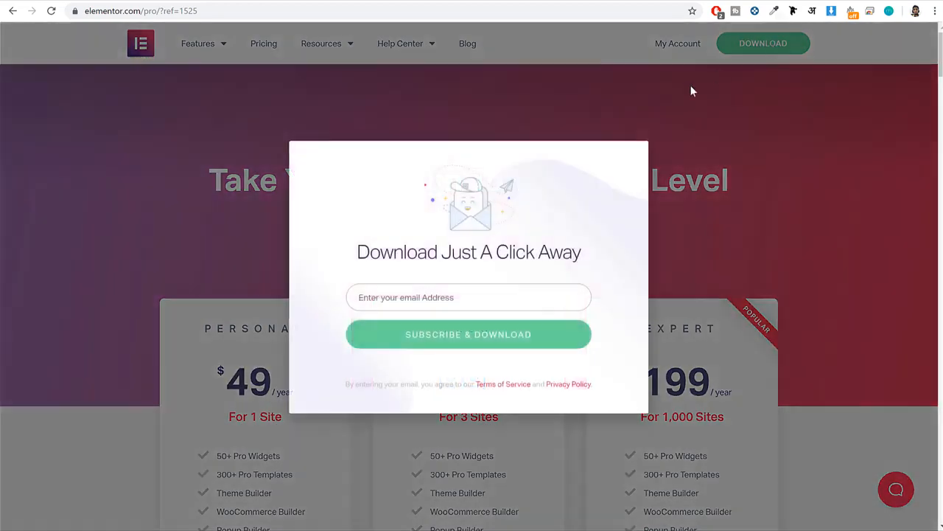
left_click(483, 297)
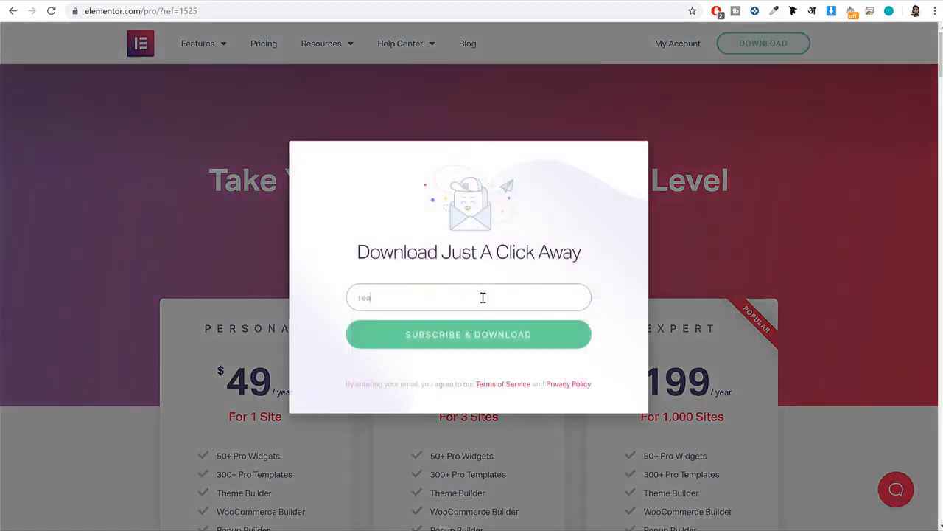
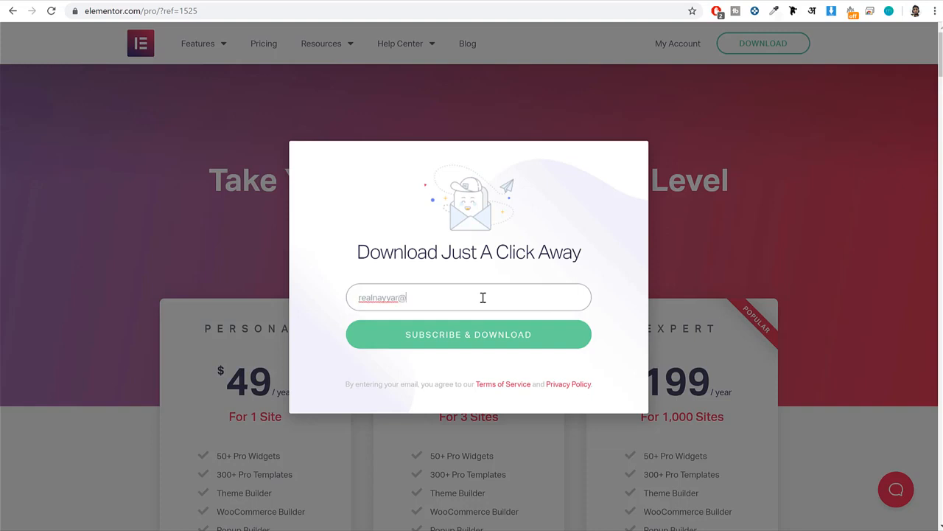
left_click(494, 347)
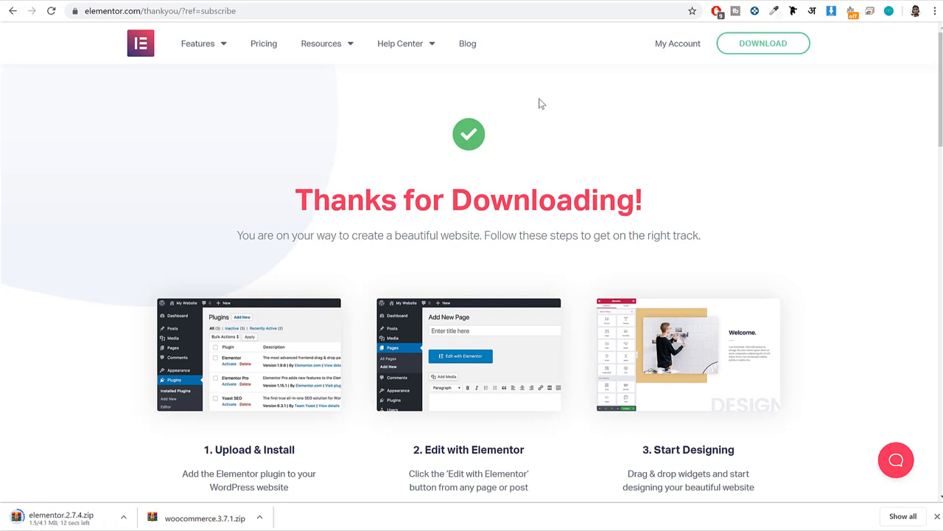
Upload elementor.2.7.4.zip from the Downloads folder to the WordPress plugin installer, install it and activate Elementor.
left_click(357, 1)
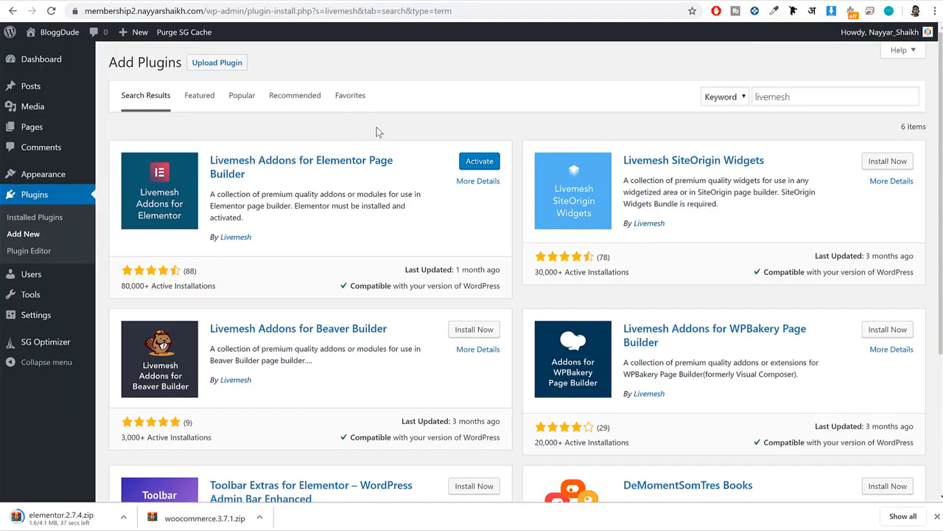
left_click(229, 67)
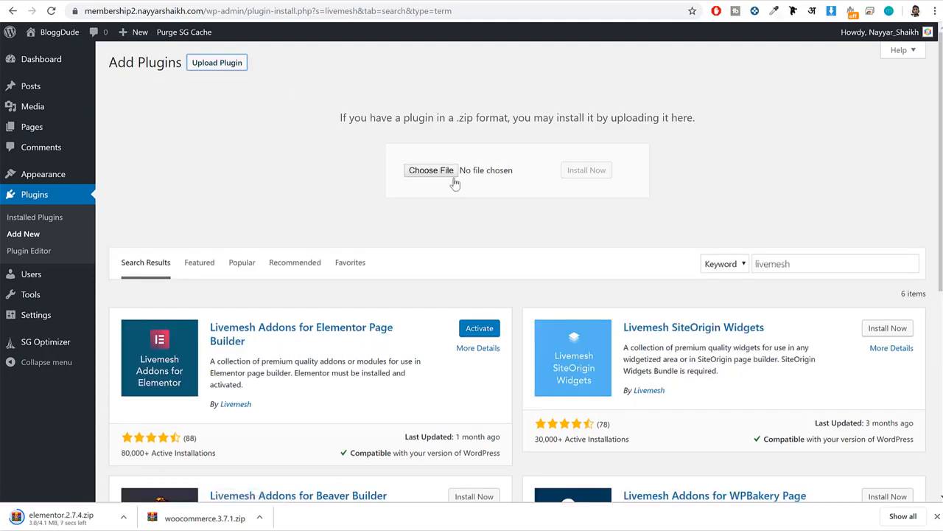
left_click(431, 170)
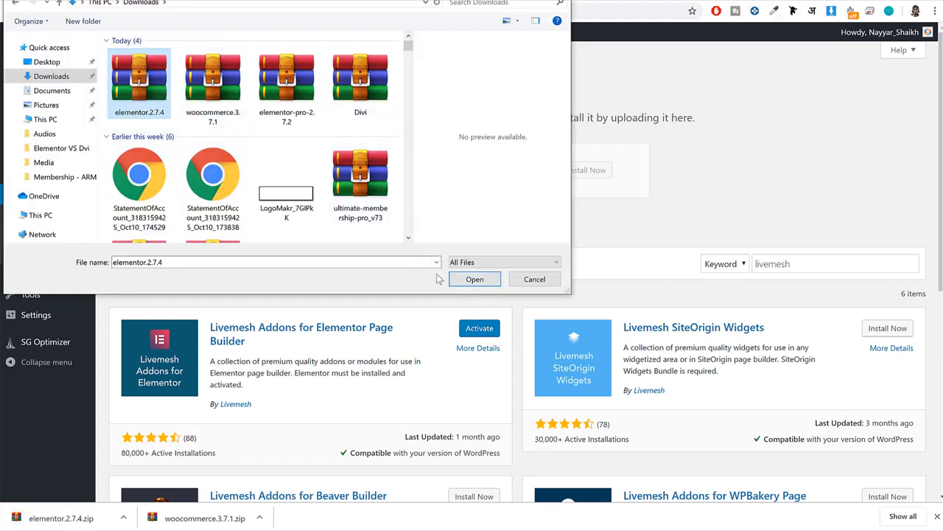
left_click_drag(373, 4, 547, 120)
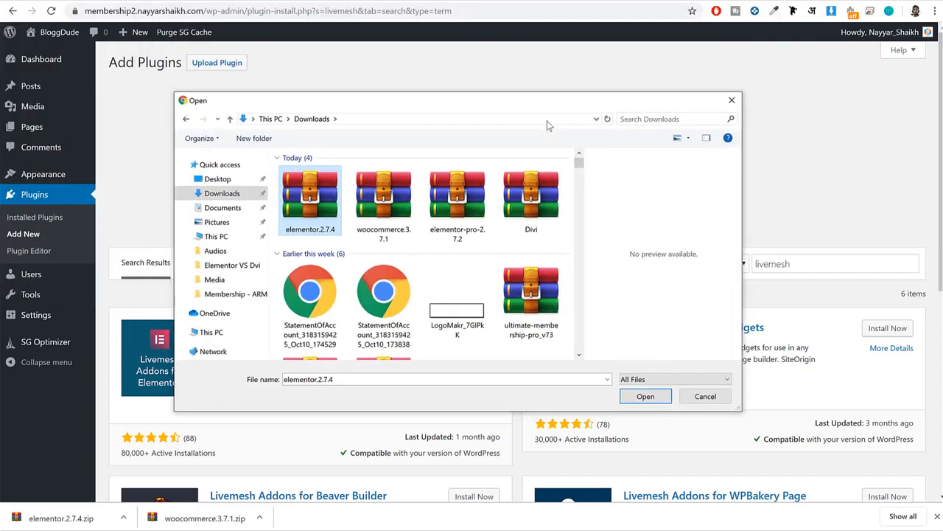
left_click(645, 400)
left_click(594, 172)
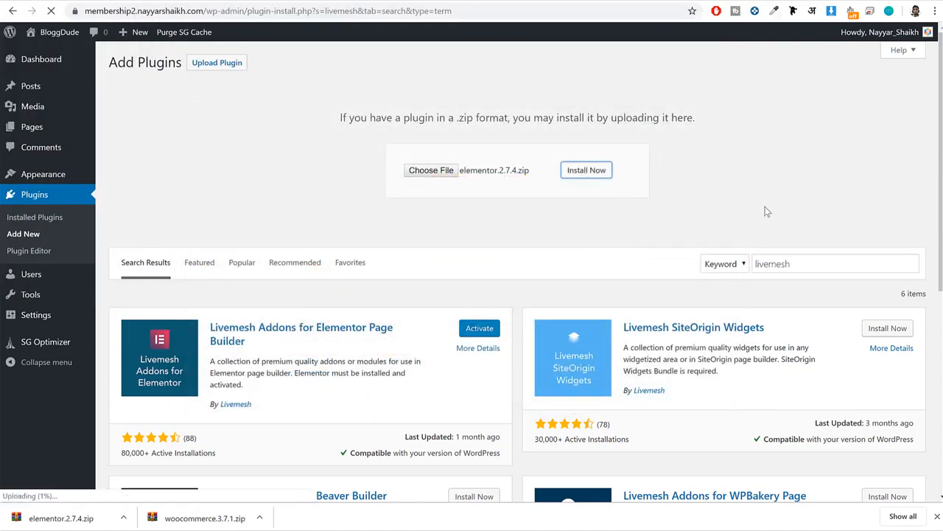
left_click(937, 516)
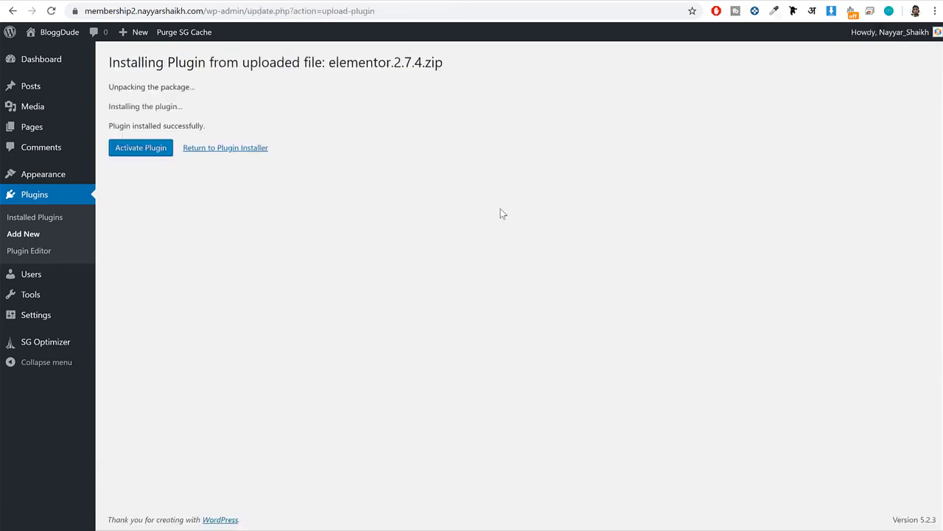
left_click(141, 148)
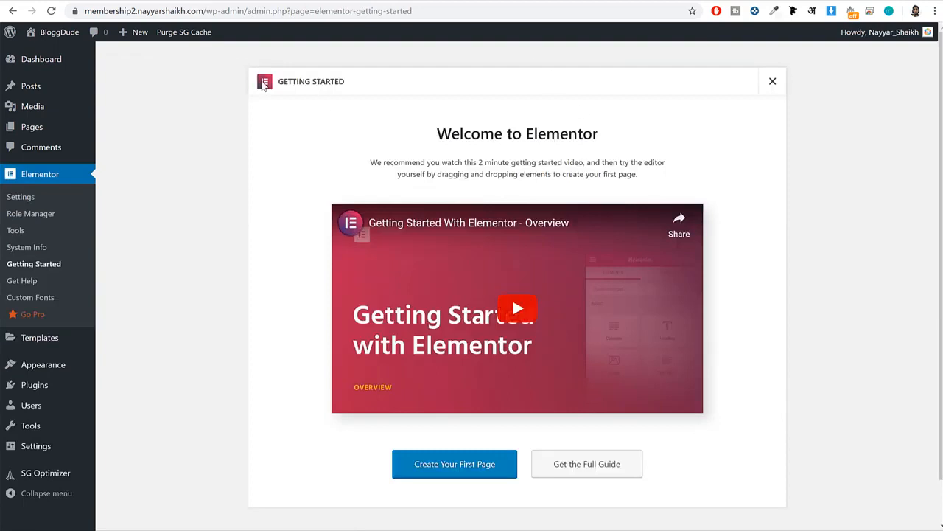
left_click(771, 87)
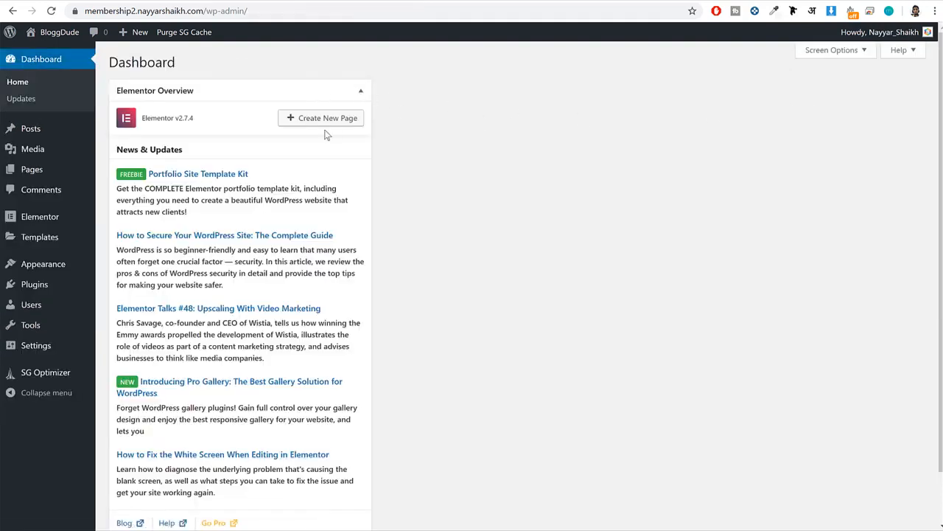
Hide the Elementor Overview box from the WordPress dashboard through the screen options.
scroll(342, 240, "down", 2)
scroll(338, 236, "up", 2)
left_click(851, 53)
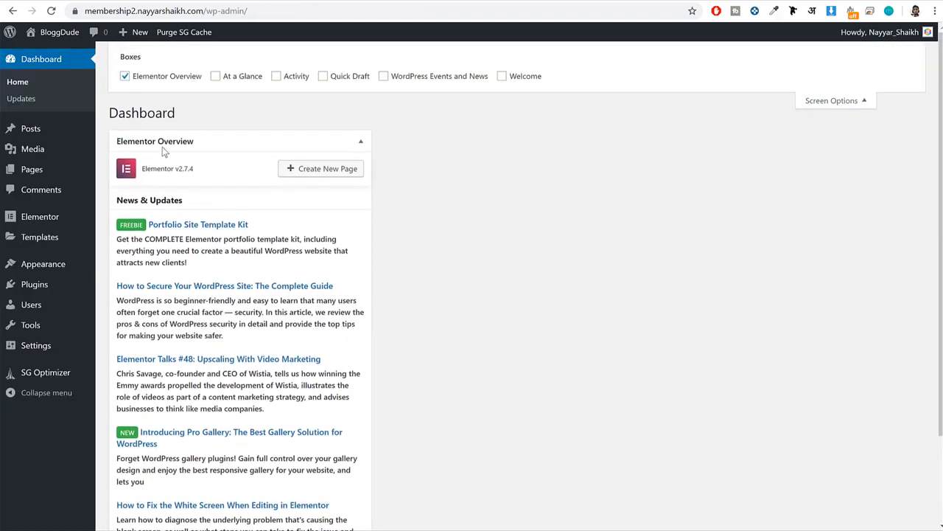
left_click(167, 77)
left_click(840, 101)
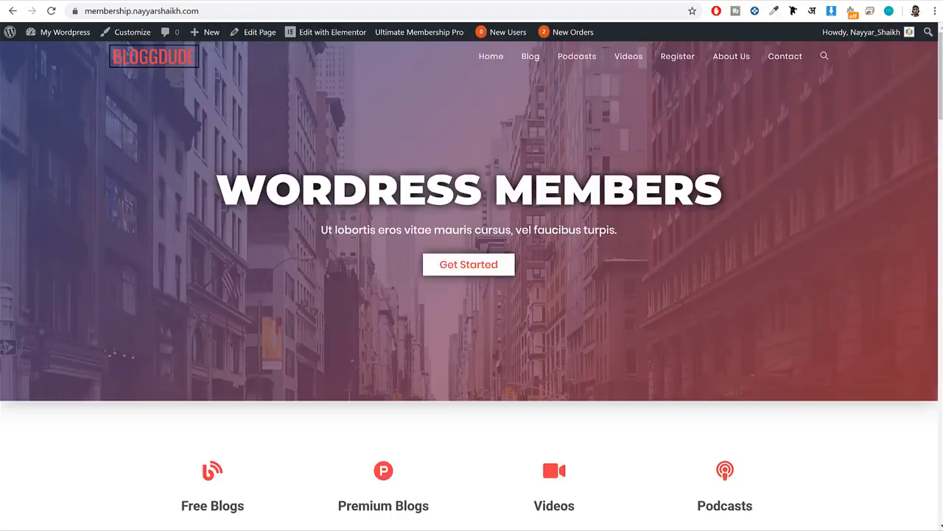
Open the Ultimate Membership Pro item page in a new browser tab through bloggdude.com/member.
scroll(673, 263, "down", 2)
scroll(672, 265, "up", 2)
key("ctrl+t")
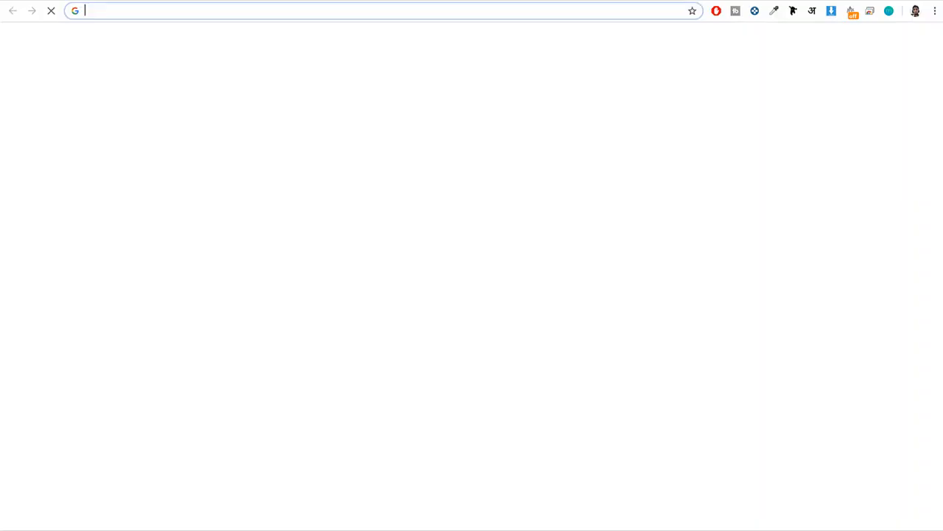
type("bloggdude.com/mem")
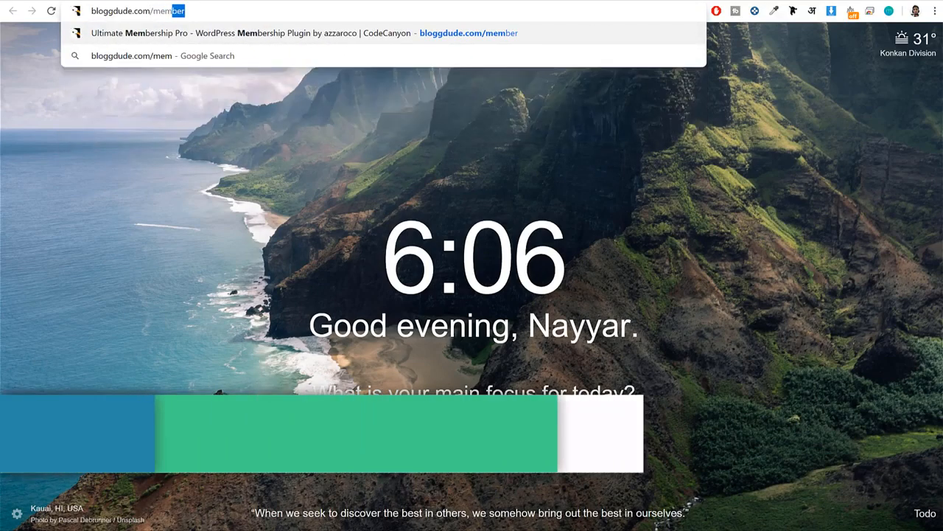
key("Return")
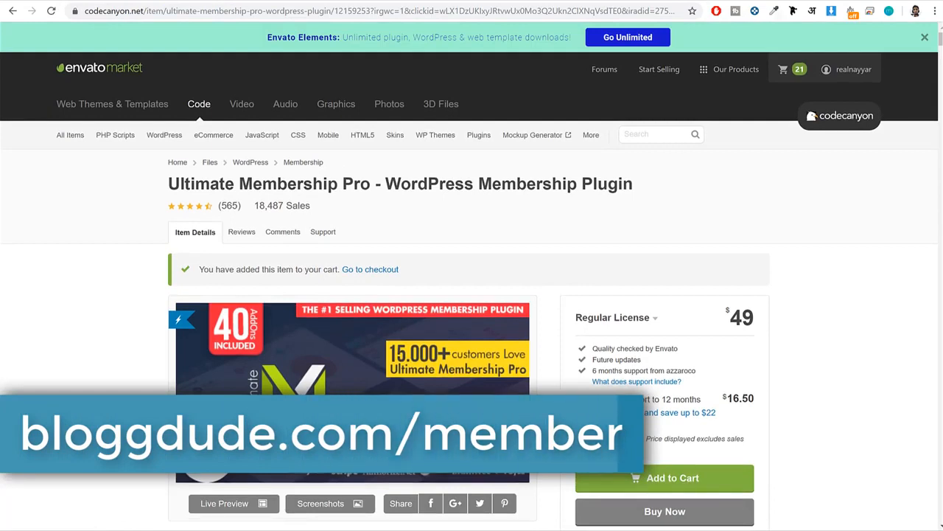
Review the Ultimate Membership Pro description, examining its compatibility details and membership, payment and content restriction features.
left_click_drag(169, 184, 623, 184)
left_click(624, 184)
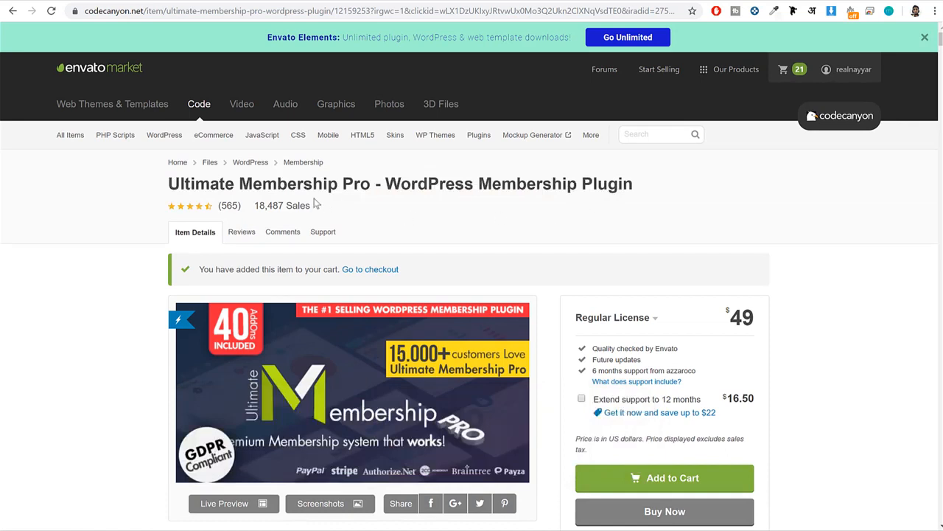
left_click_drag(169, 184, 634, 189)
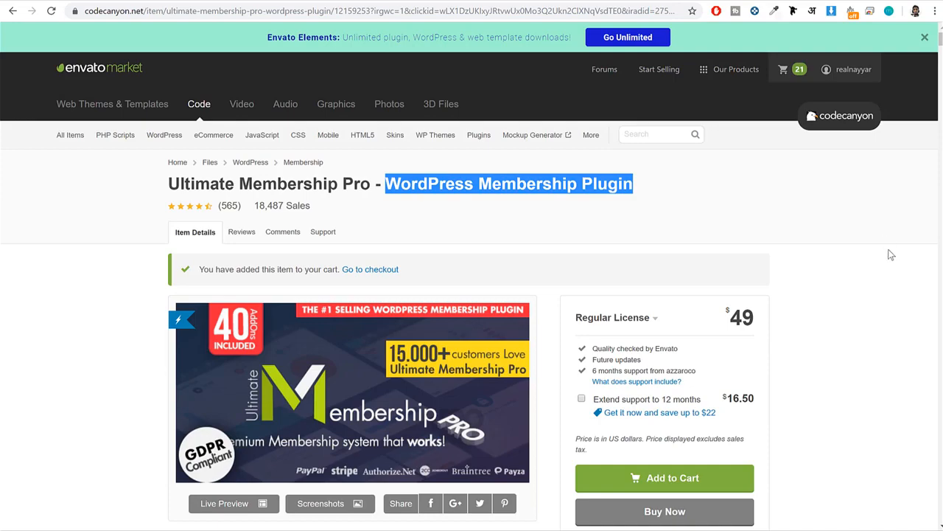
scroll(881, 255, "down", 8)
scroll(468, 276, "down", 15)
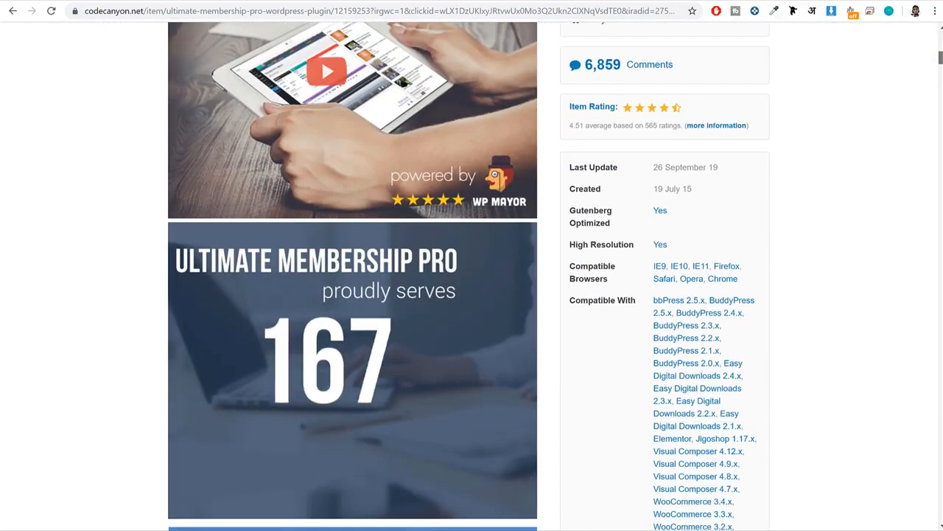
scroll(586, 173, "up", 2)
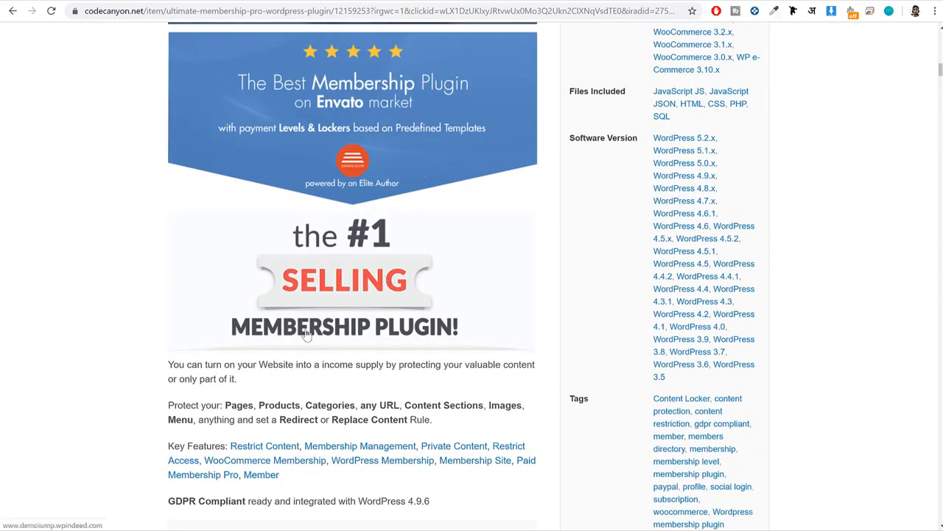
scroll(707, 295, "down", 3)
scroll(723, 294, "down", 3)
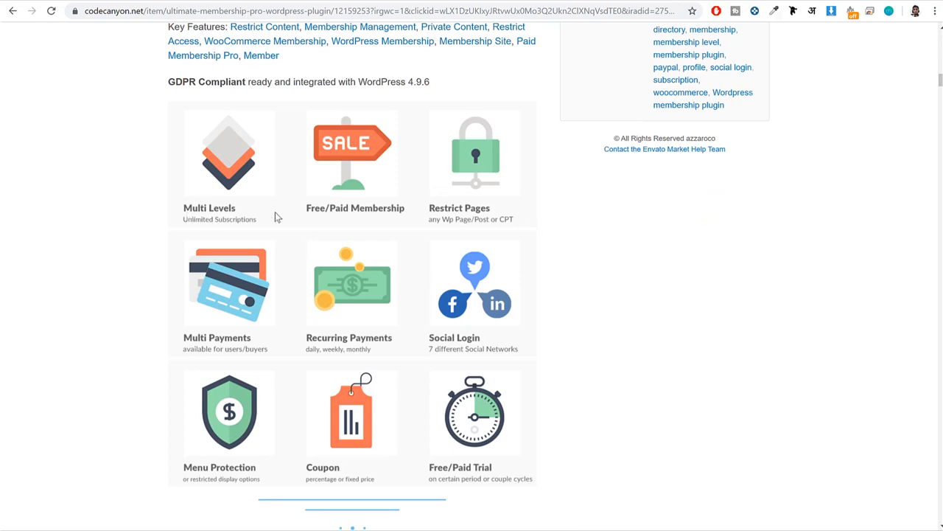
scroll(446, 261, "down", 2)
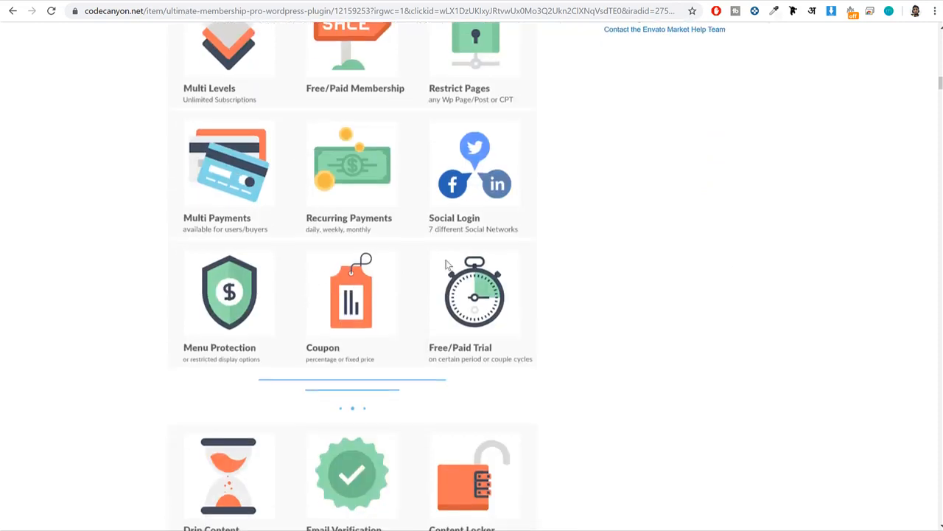
scroll(445, 263, "down", 4)
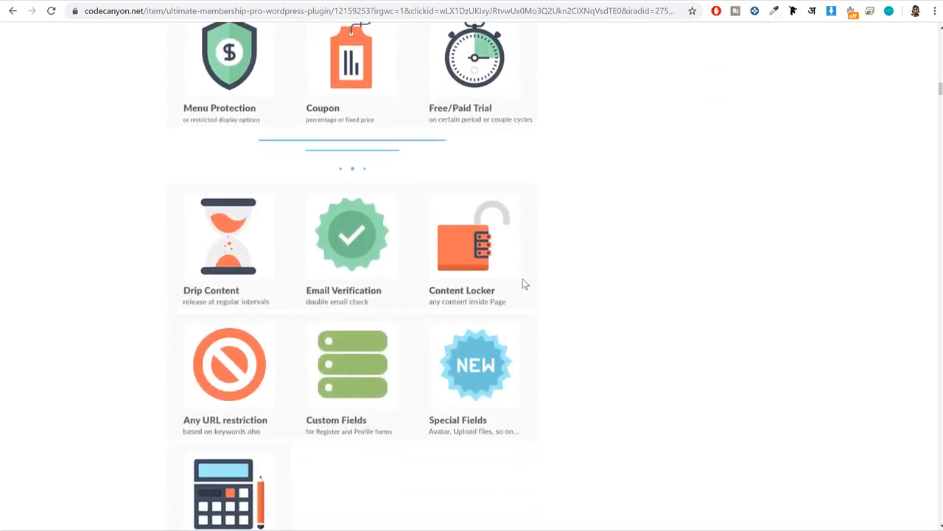
scroll(552, 290, "down", 2)
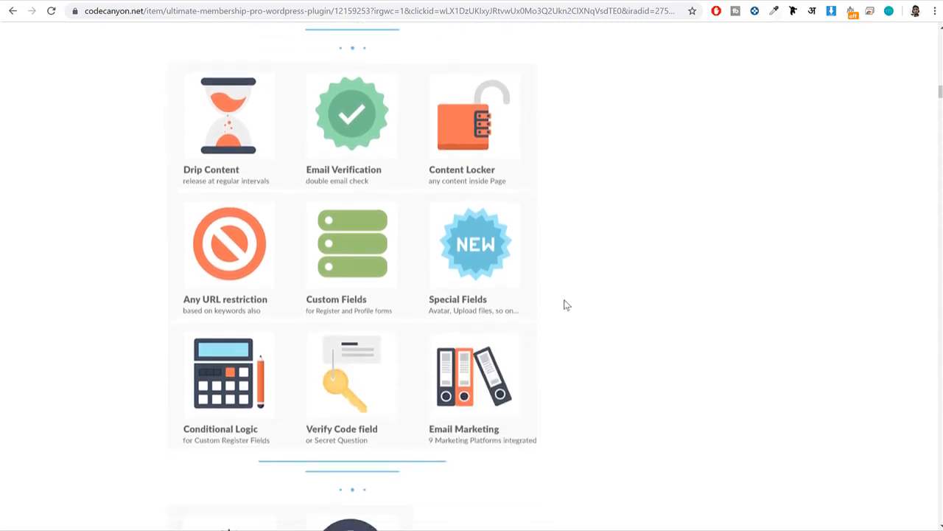
scroll(565, 304, "down", 2)
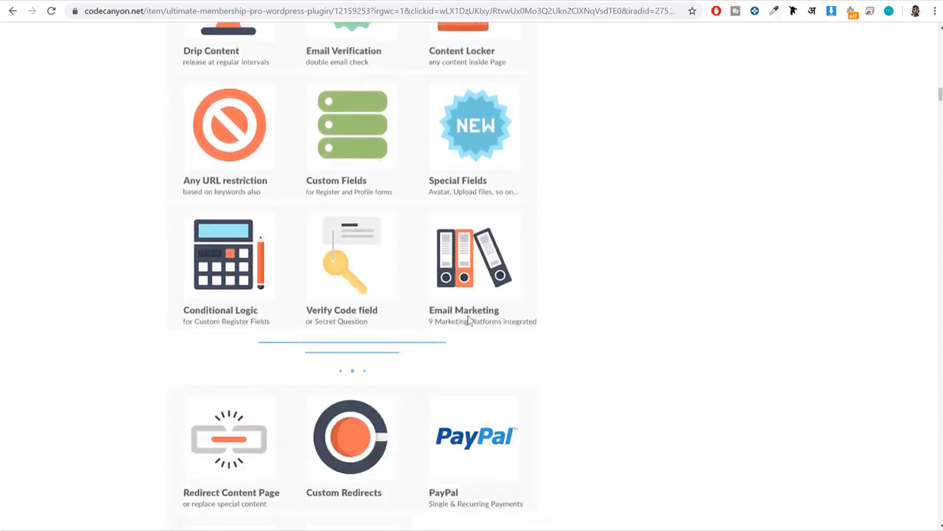
scroll(468, 319, "down", 16)
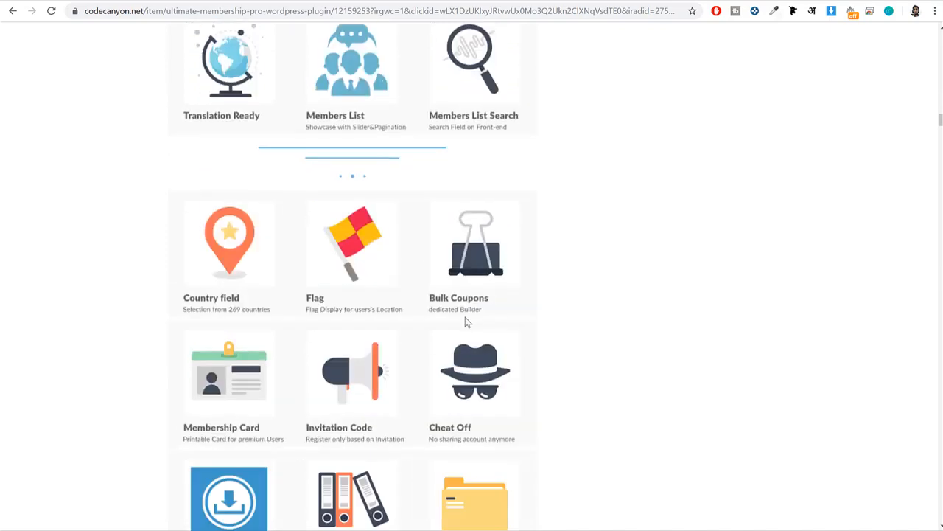
scroll(465, 321, "down", 5)
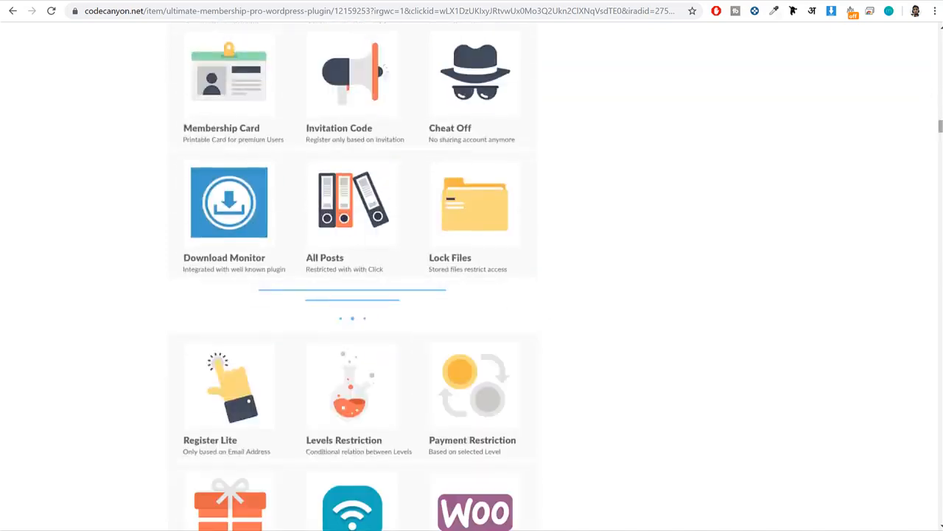
Check the Regular License price and purchase options of Ultimate Membership Pro.
left_click_drag(941, 126, 941, 35)
scroll(862, 188, "down", 2)
left_click_drag(756, 199, 727, 203)
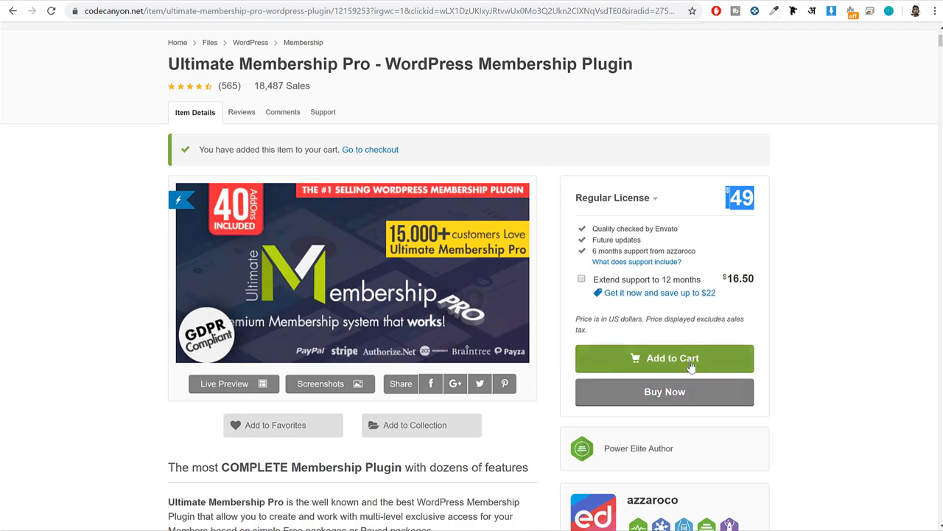
scroll(704, 374, "up", 1)
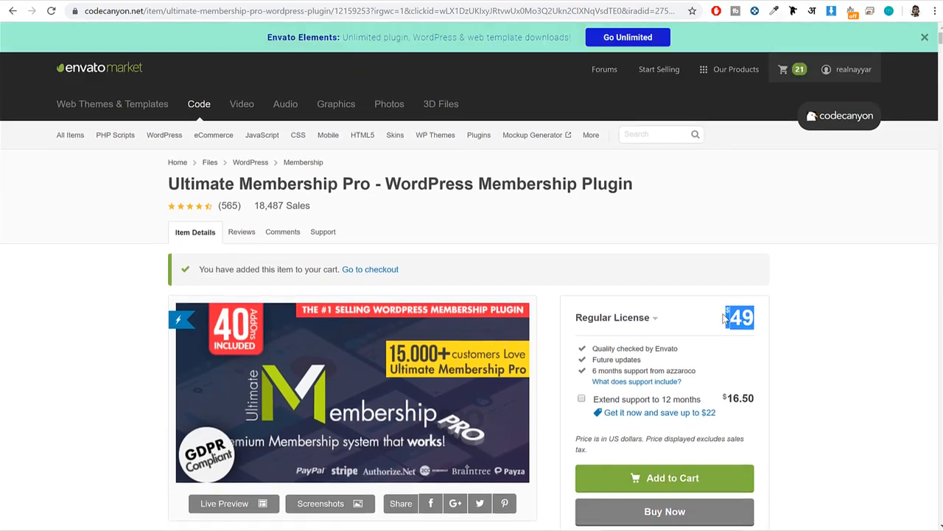
scroll(725, 324, "down", 2)
scroll(691, 413, "up", 2)
Open the Envato account's purchased downloads and download the installable WordPress file of the Wpcast theme.
mouse_move(856, 71)
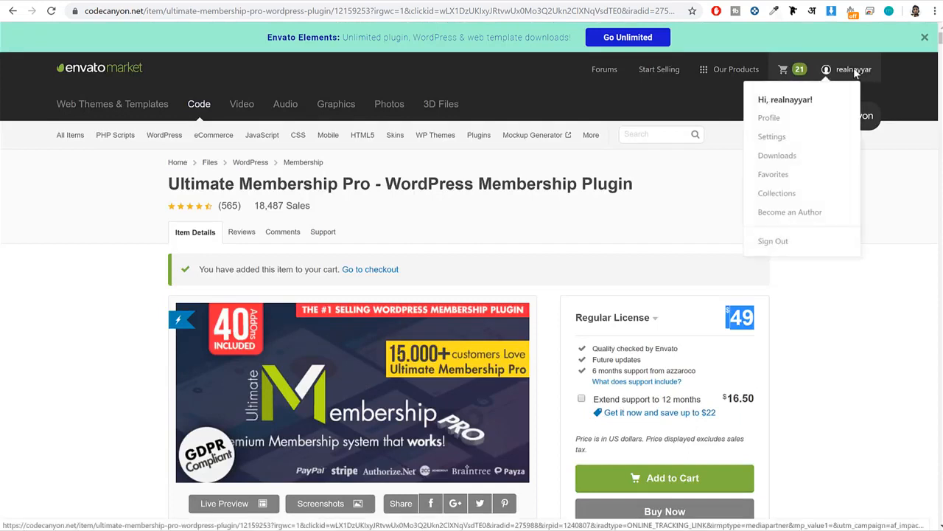
left_click(779, 157)
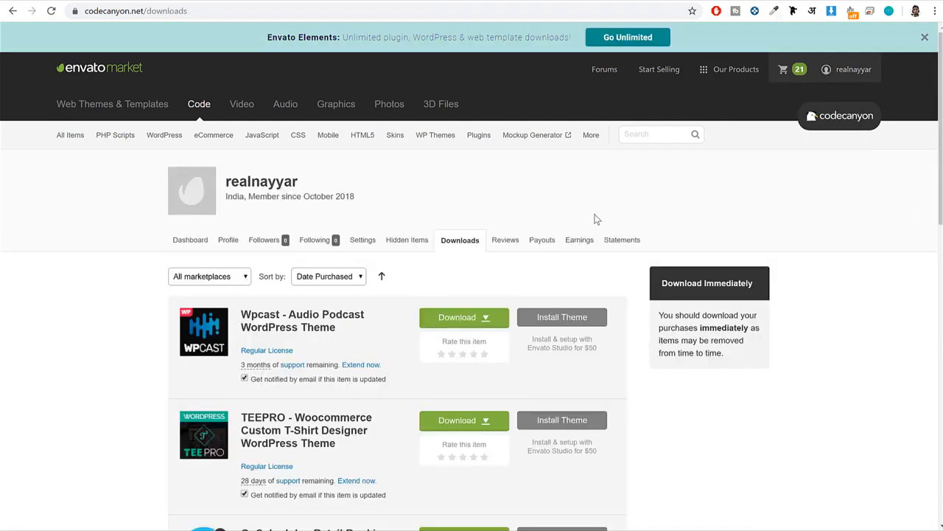
mouse_move(484, 318)
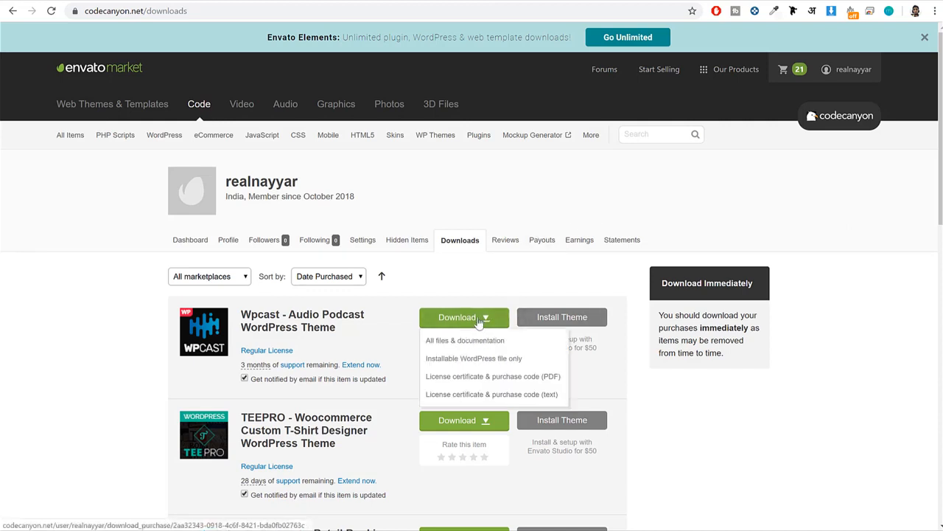
left_click(477, 363)
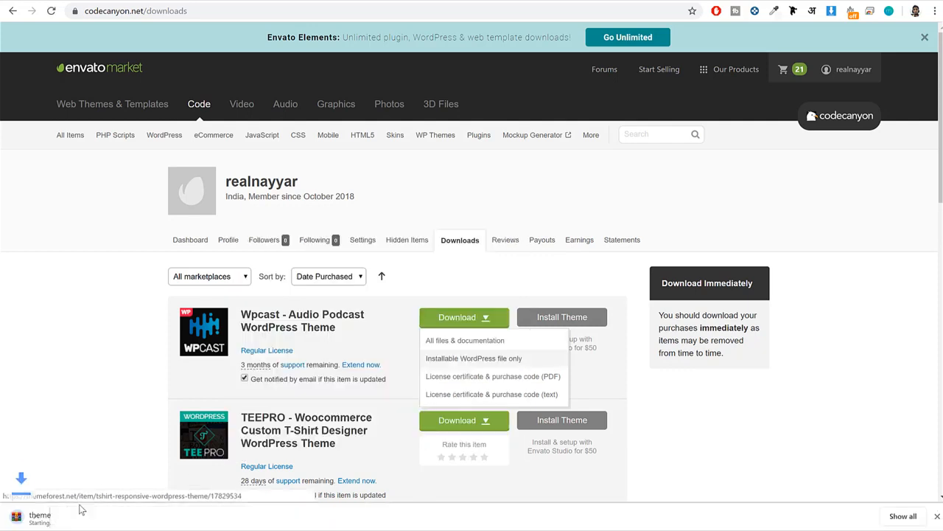
left_click(123, 516)
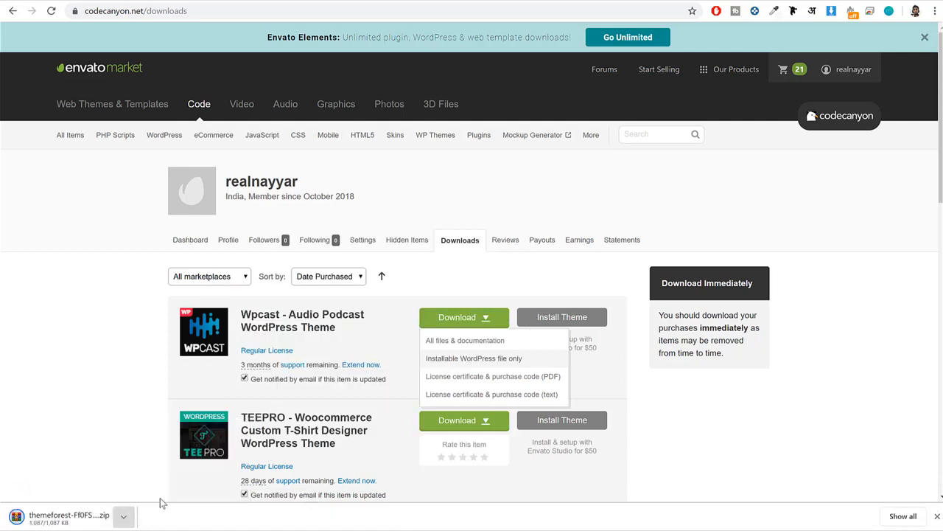
Return to the WordPress site's admin and open the upload form for adding a new plugin.
left_click(936, 516)
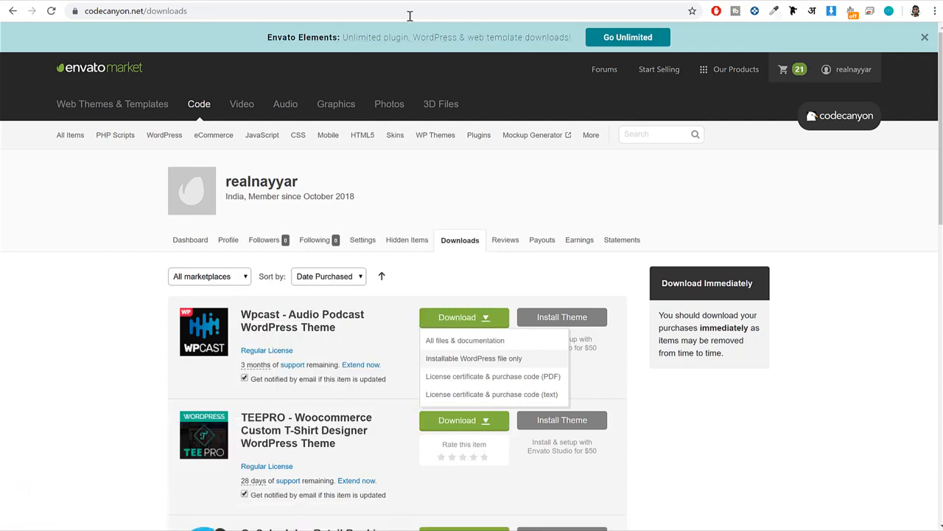
left_click(295, 1)
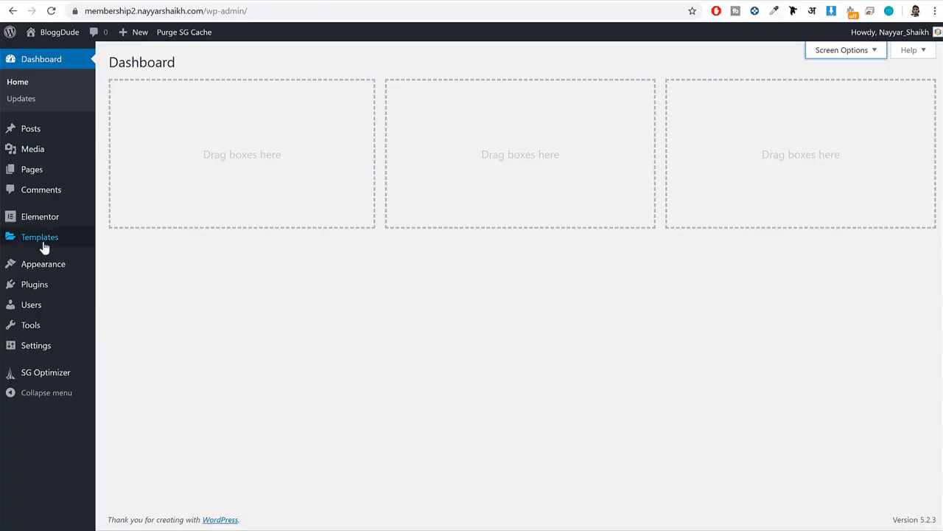
left_click(34, 288)
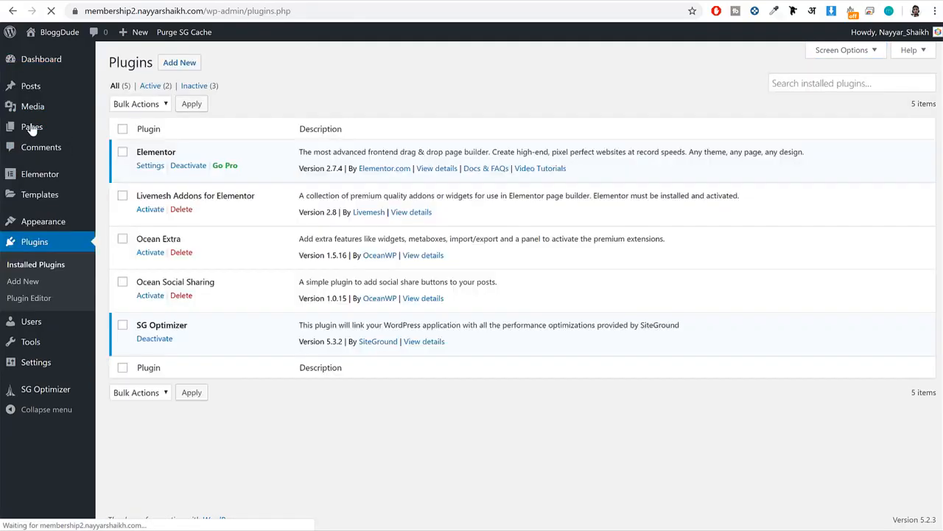
left_click(188, 65)
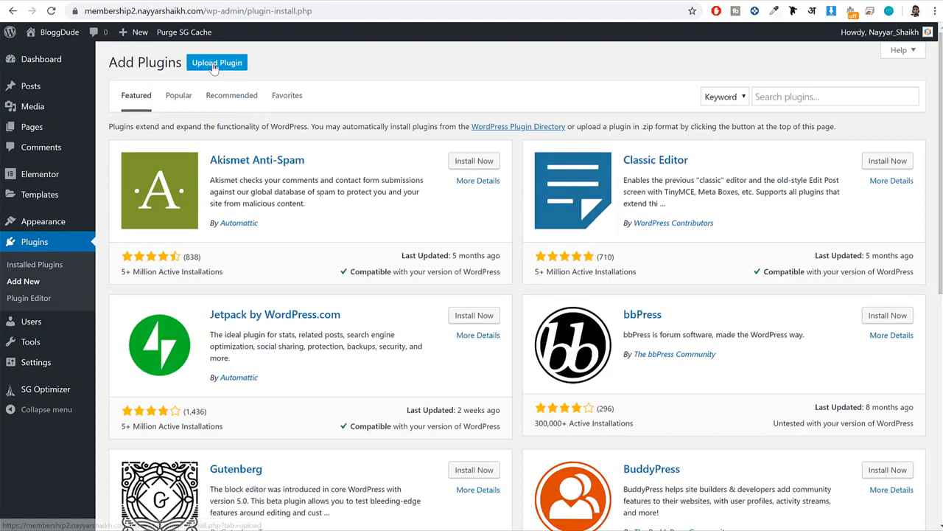
left_click(214, 65)
Upload the indeed-membership-pro zip from the Membership - ARMembership folder, then install and activate the plugin.
left_click(430, 172)
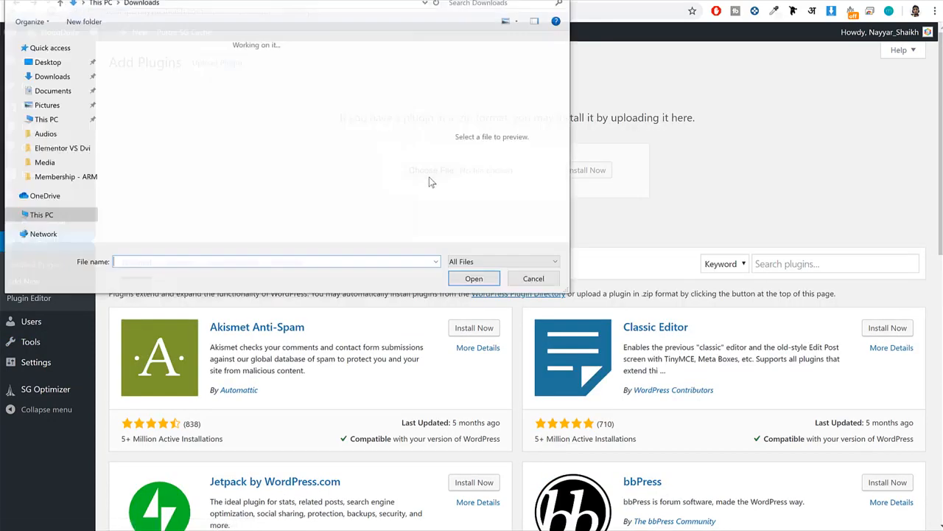
left_click(65, 177)
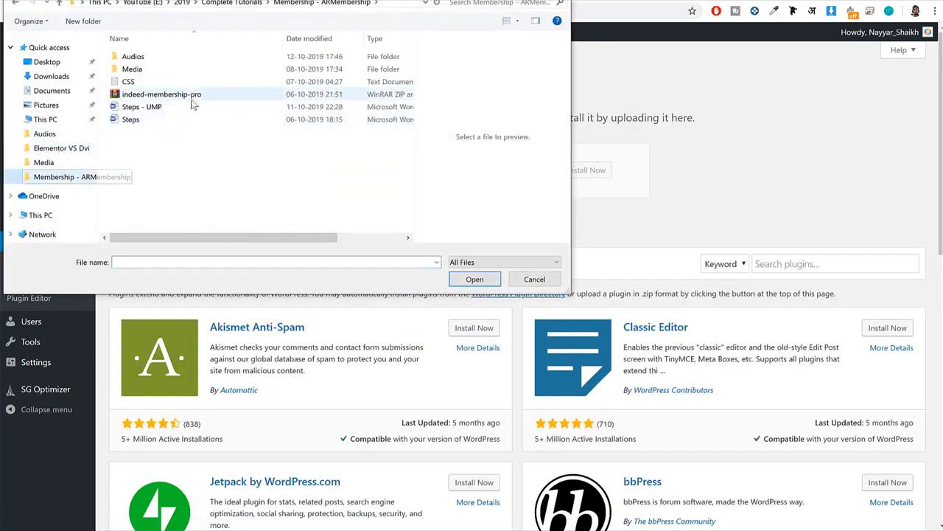
left_click(191, 101)
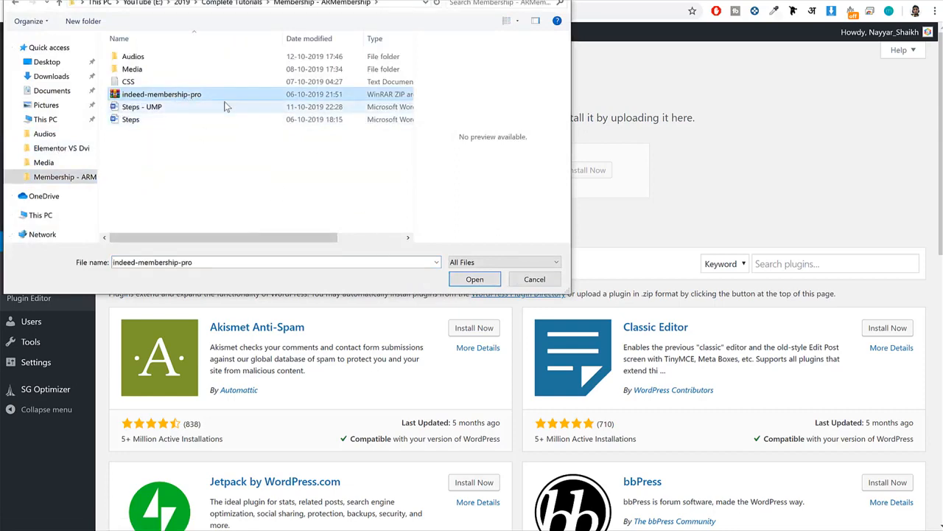
left_click(473, 277)
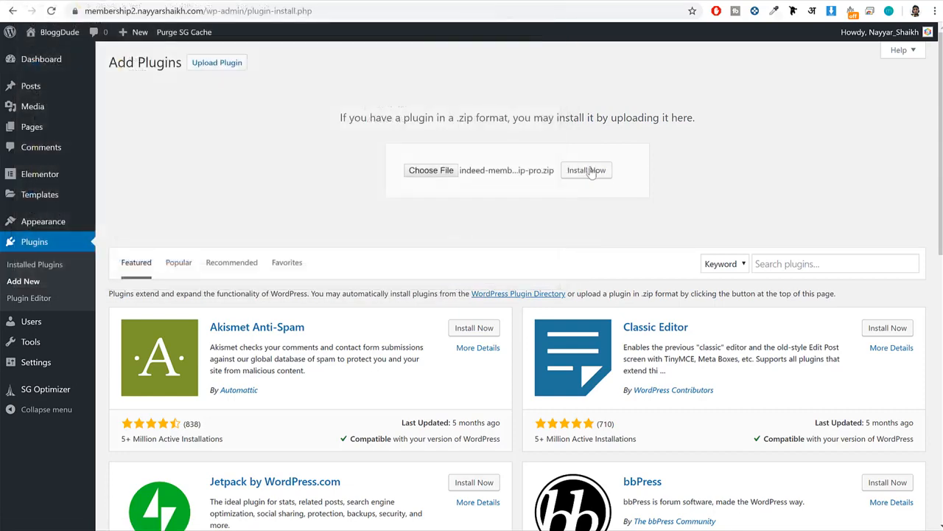
left_click(588, 174)
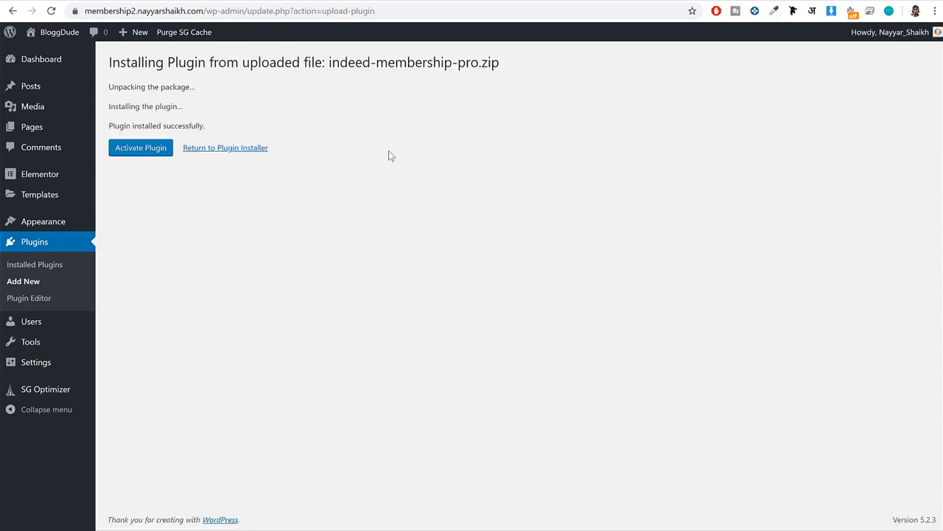
left_click(123, 149)
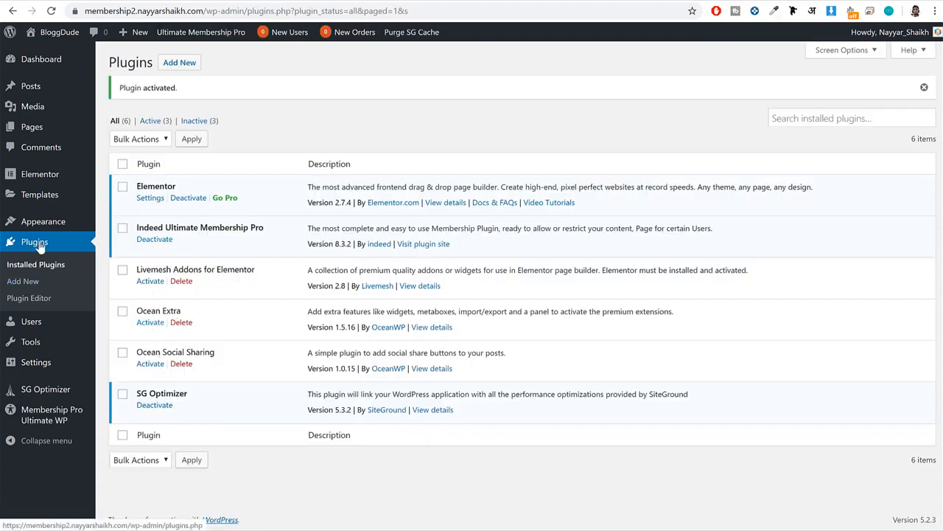
Select all installed plugins and bulk-activate them, including Livemesh Addons for Elementor, Ocean Extra and Ocean Social Sharing.
left_click_drag(223, 353, 249, 290)
left_click(241, 282)
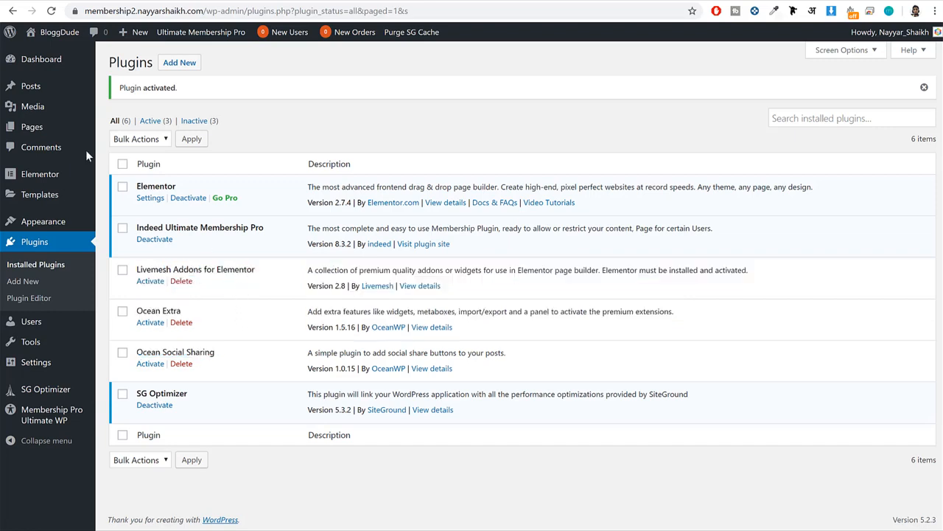
left_click(122, 163)
left_click(147, 140)
left_click(128, 164)
left_click(193, 142)
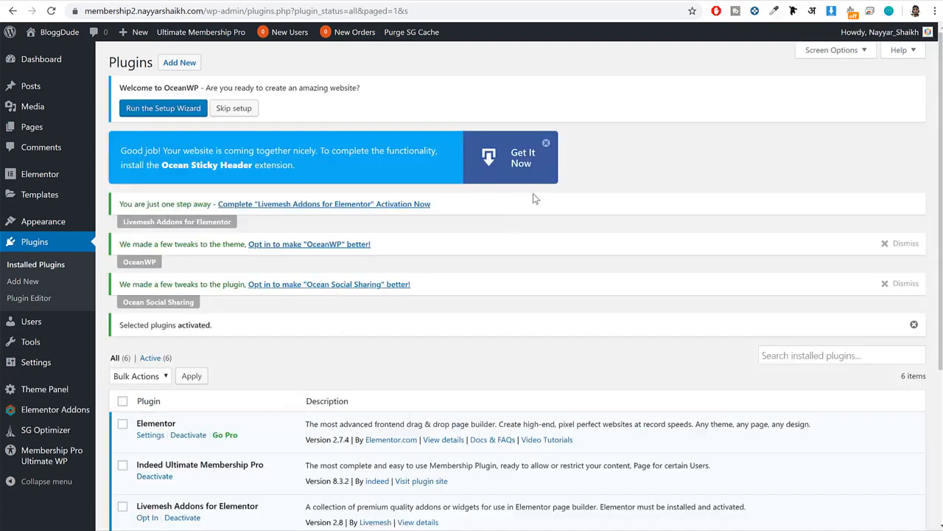
Dismiss the Ocean Sticky Header, OceanWP and Ocean Social Sharing notices and skip the OceanWP setup wizard.
left_click(547, 143)
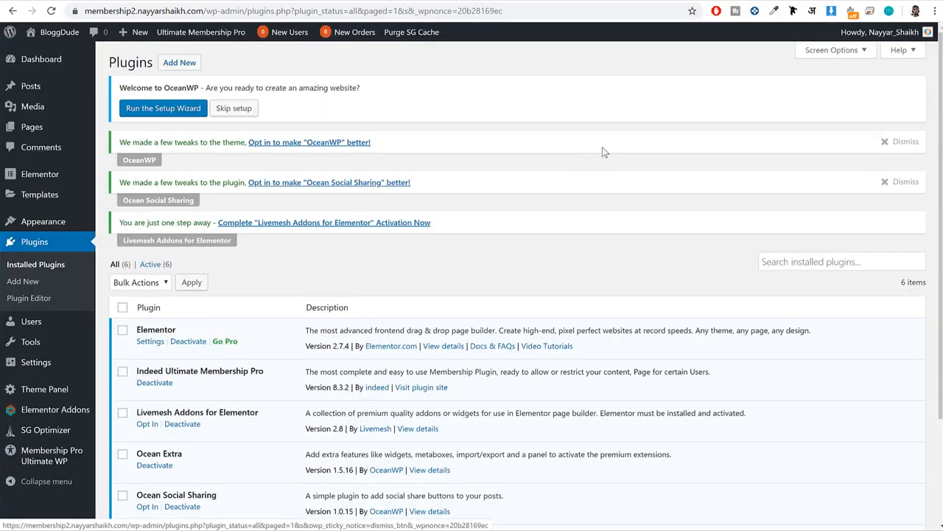
left_click(899, 146)
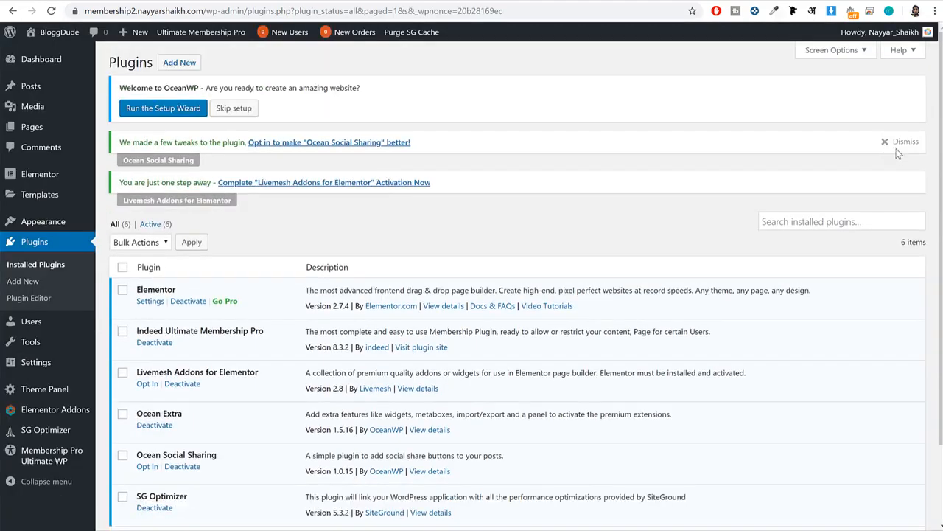
left_click(892, 145)
left_click(247, 108)
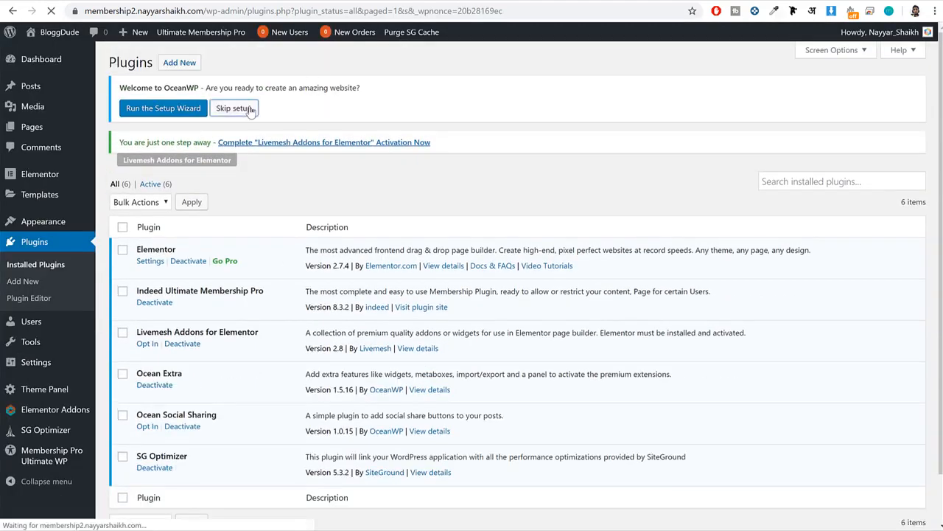
Hide the OceanWP Overview box on the WordPress dashboard.
left_click(46, 65)
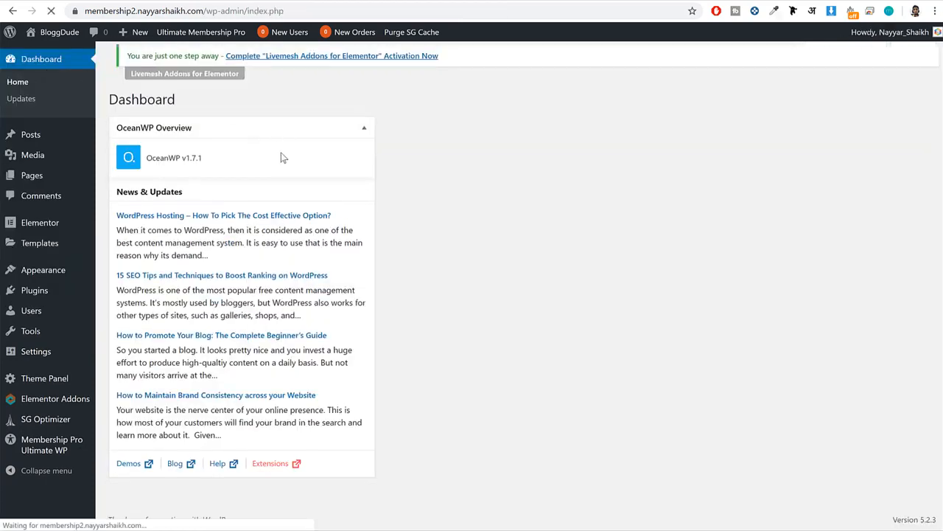
left_click(819, 57)
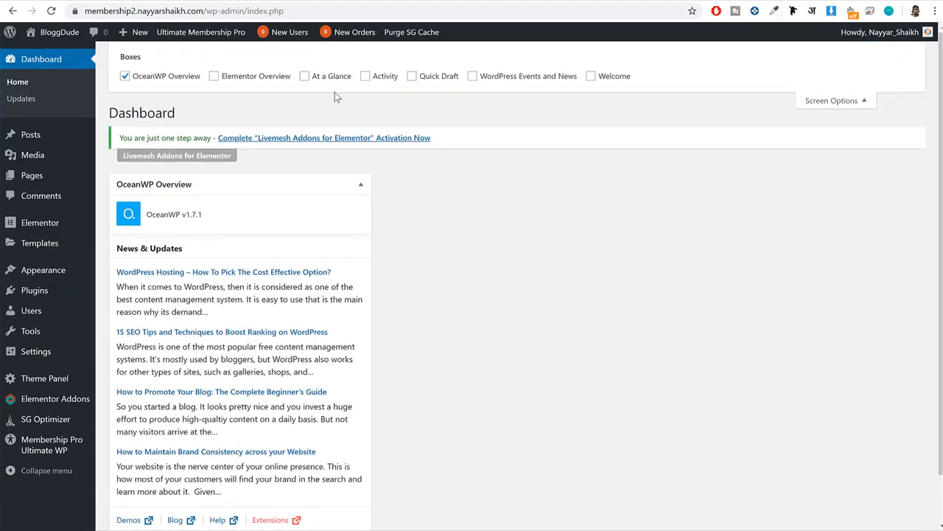
left_click(124, 76)
left_click(857, 100)
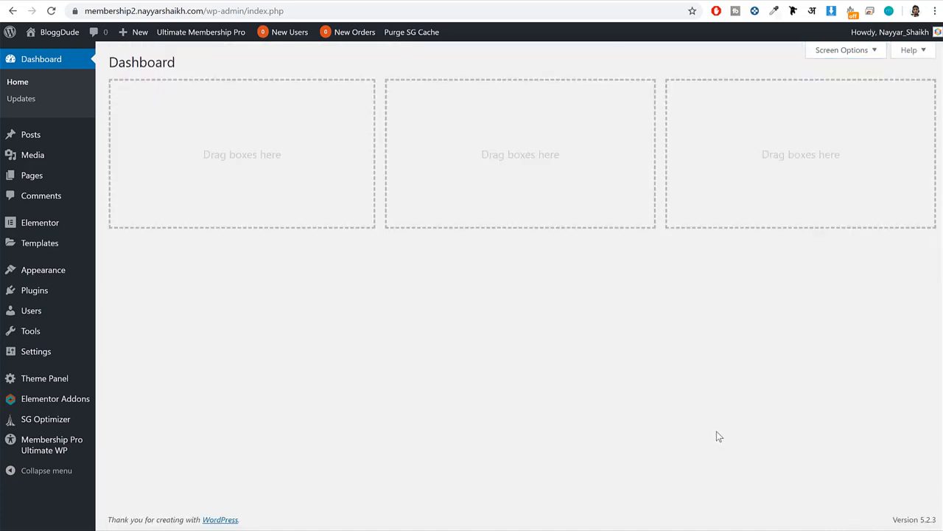
Open the Membership Pro Ultimate WP dashboard and examine the total users, top level and transaction summaries.
mouse_move(53, 449)
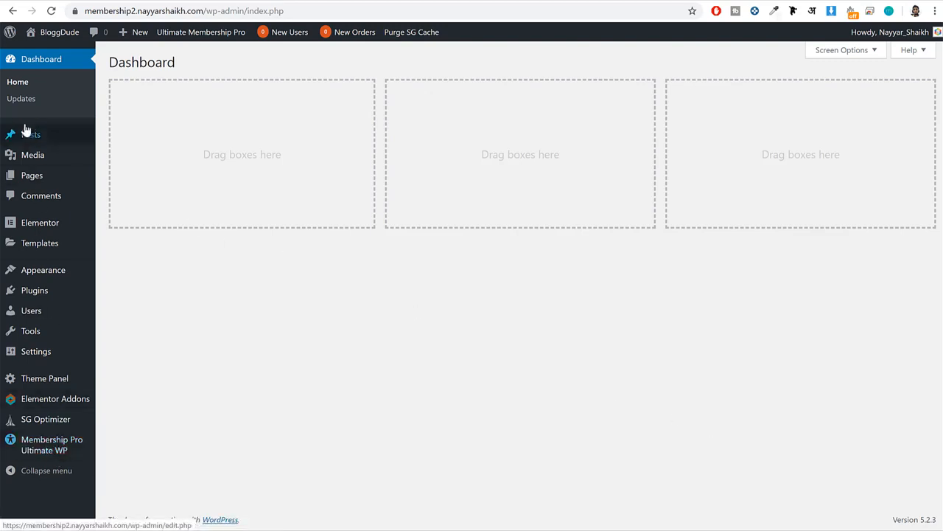
left_click(51, 451)
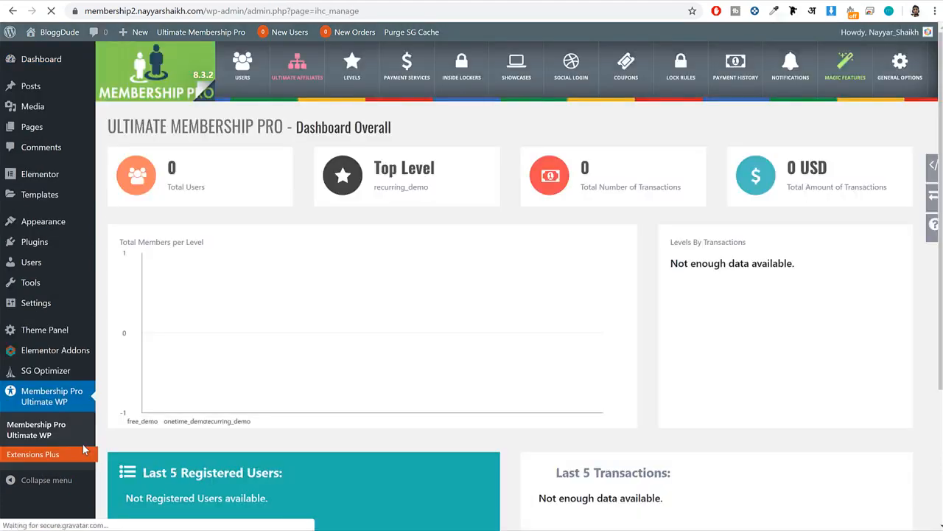
scroll(490, 247, "down", 3)
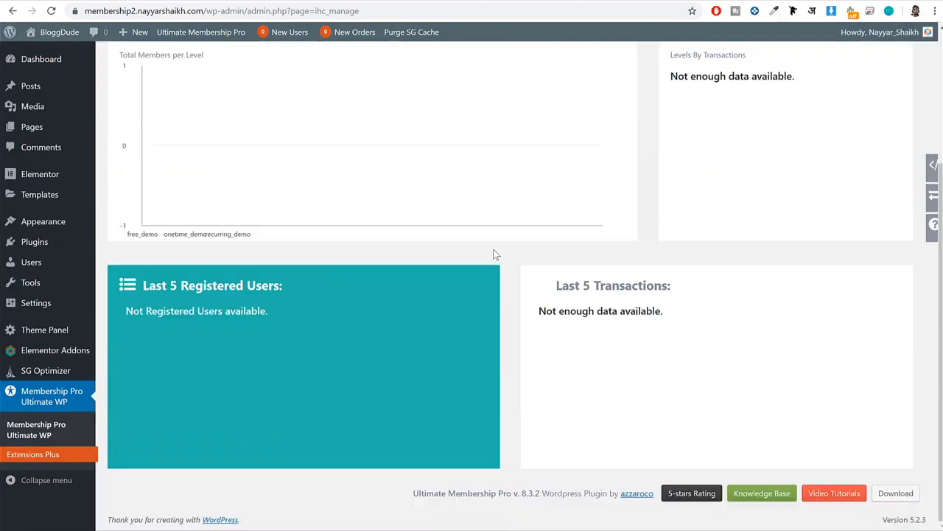
scroll(493, 255, "up", 3)
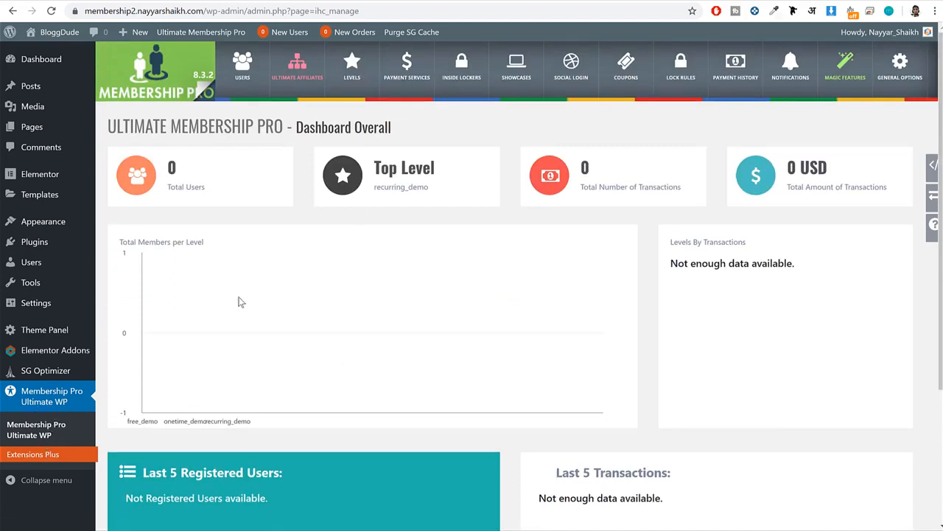
left_click_drag(168, 163, 214, 192)
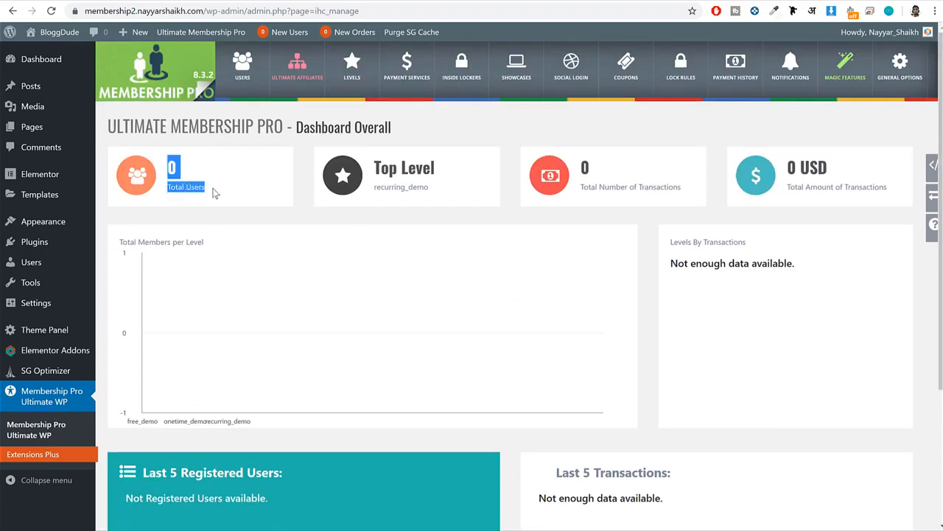
left_click(215, 192)
left_click_drag(375, 169, 445, 184)
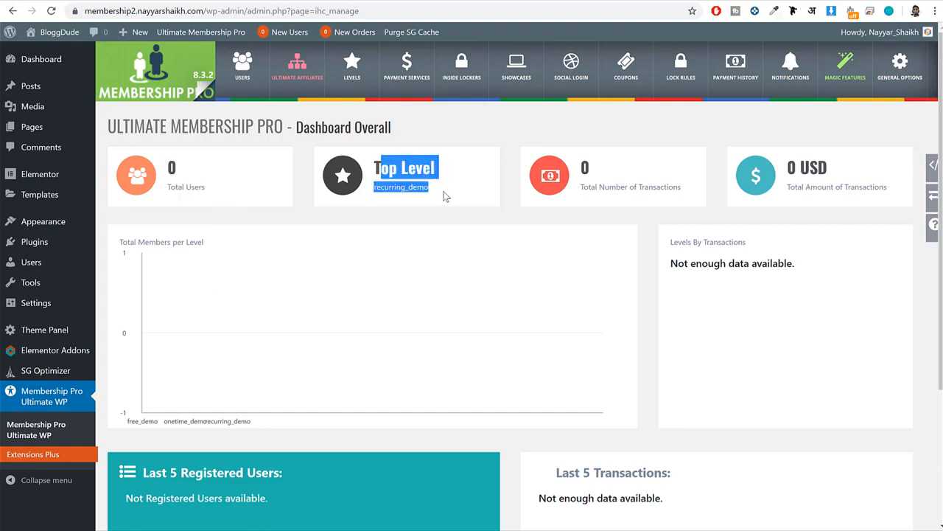
left_click(456, 187)
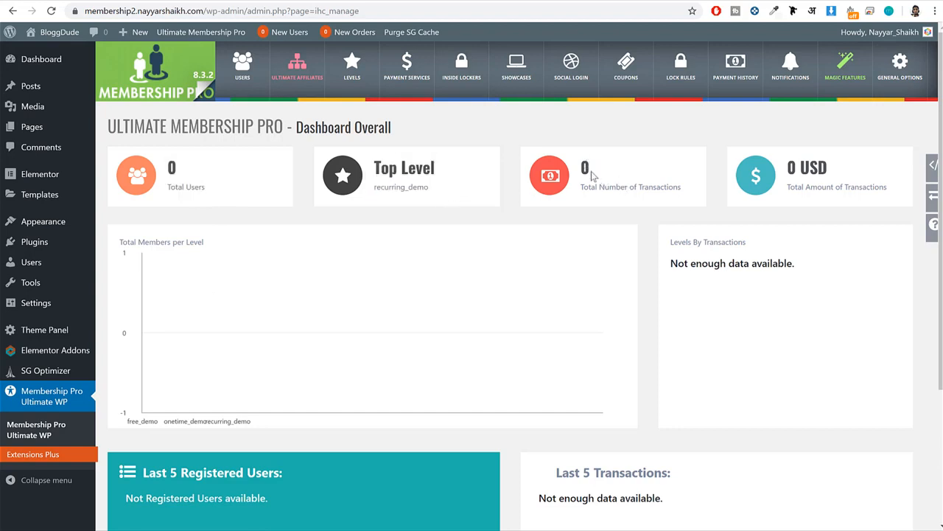
left_click_drag(893, 193, 785, 165)
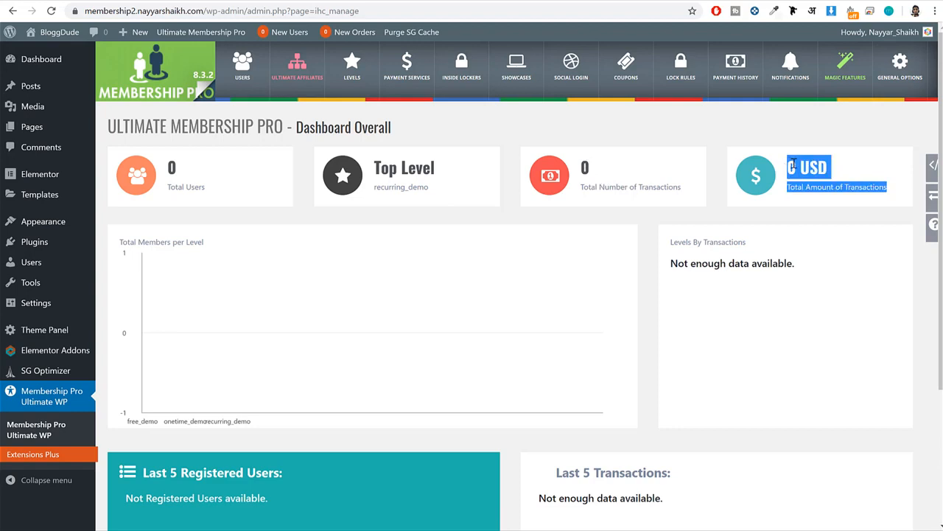
left_click(789, 167)
Examine the Levels By Transactions and Total Members per Level panels and the recent users and transactions sections.
scroll(843, 255, "down", 1)
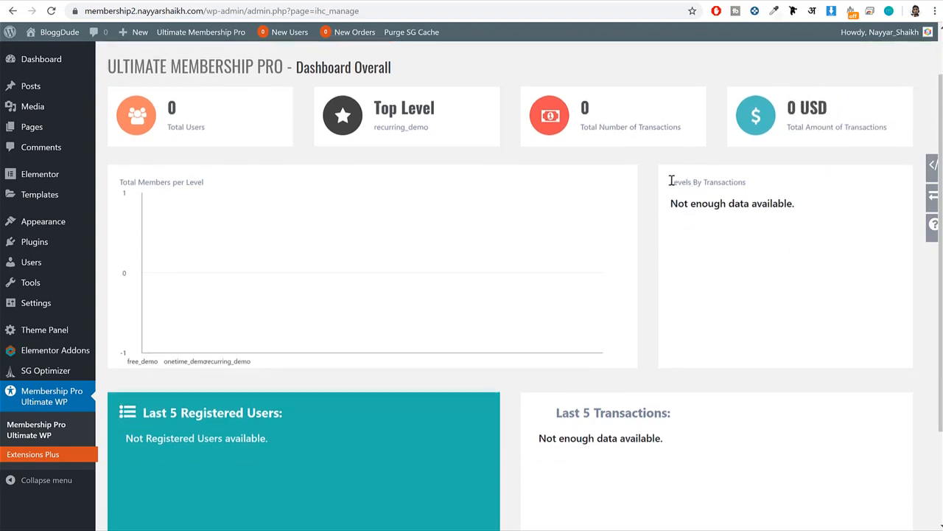
left_click_drag(670, 180, 753, 190)
scroll(244, 181, "down", 1)
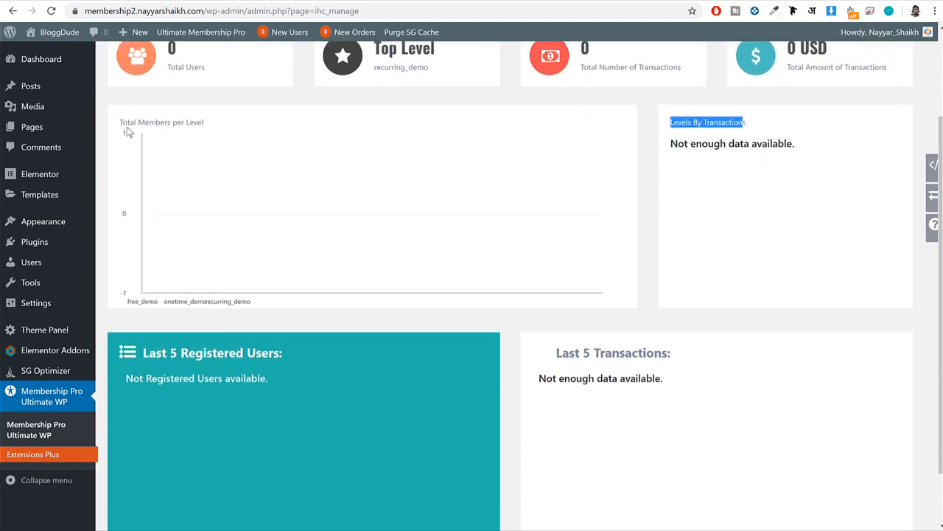
left_click_drag(127, 131, 259, 132)
left_click(280, 140)
scroll(350, 289, "down", 1)
scroll(354, 287, "up", 2)
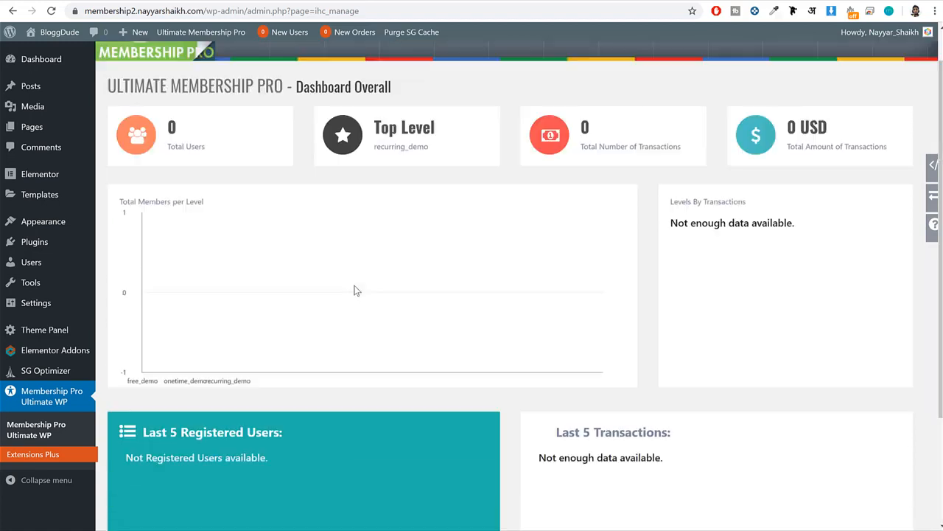
scroll(355, 290, "up", 1)
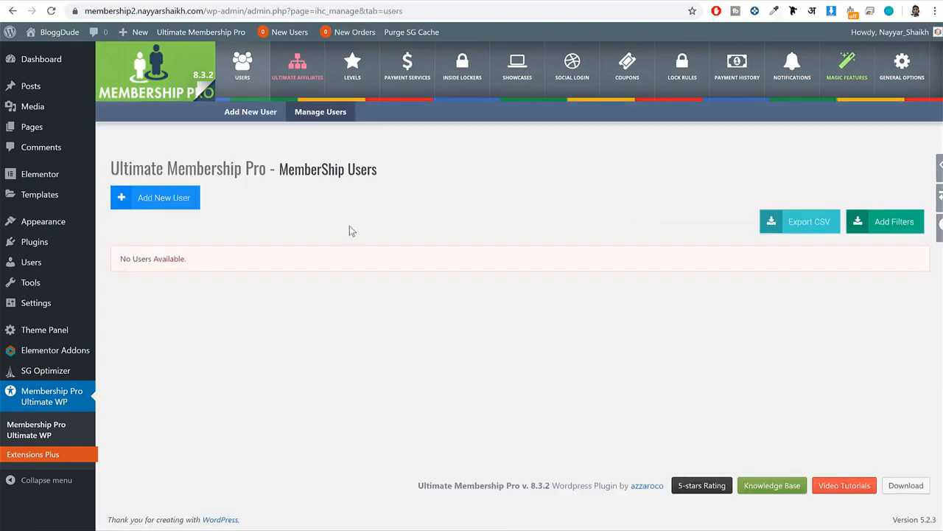
Check the Membership Users list in the plugin's user management section.
left_click_drag(154, 263, 110, 262)
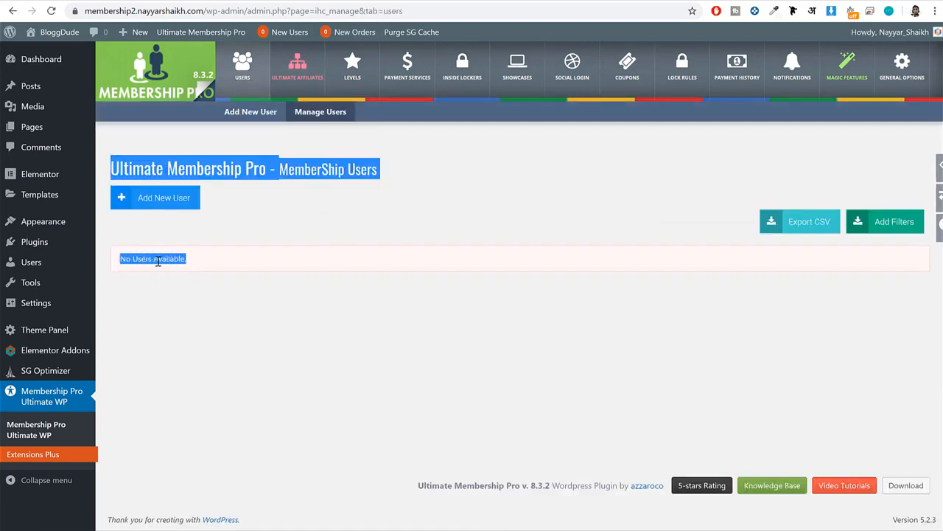
left_click(184, 261)
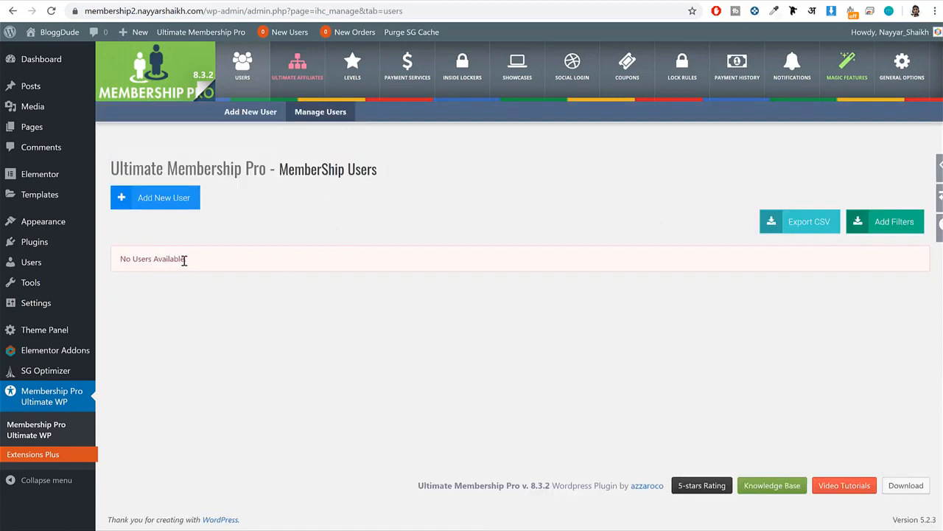
left_click_drag(186, 261, 117, 262)
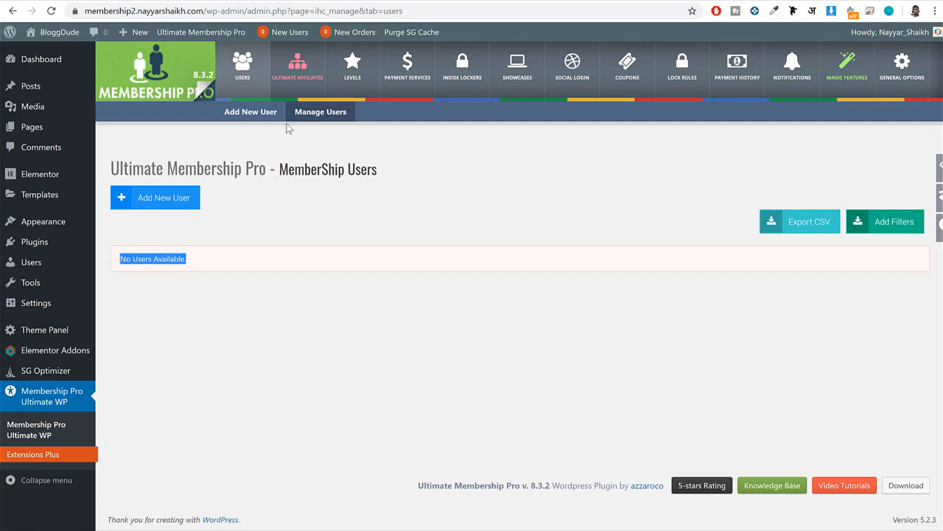
Open the Ultimate Affiliates section and review its information about Ultimate Affiliate Pro.
left_click(305, 90)
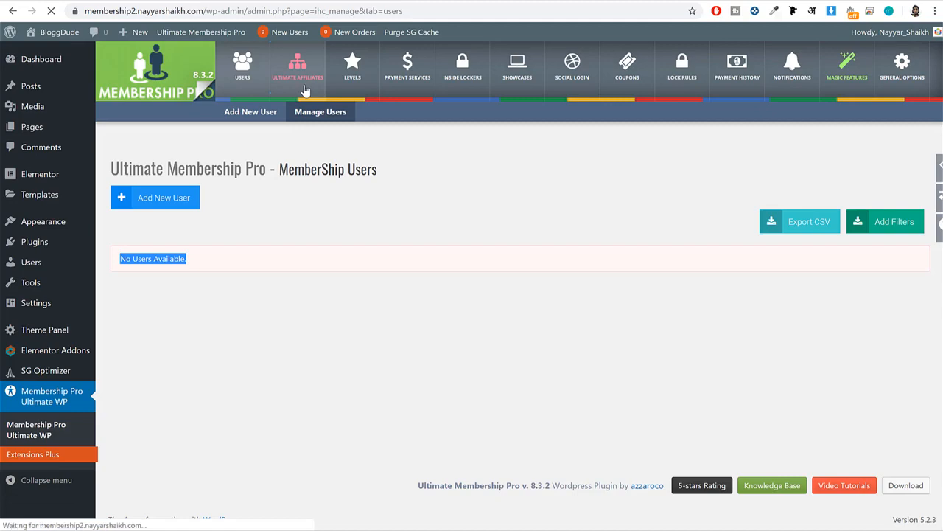
scroll(561, 309, "down", 2)
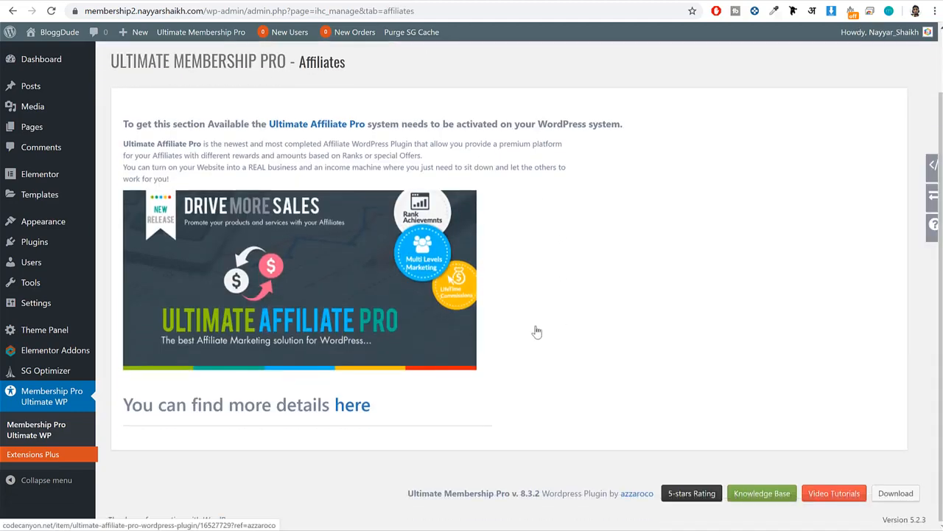
Finish reviewing the Affiliates page and open the plugin's list of membership levels.
scroll(536, 332, "up", 2)
scroll(470, 326, "down", 2)
scroll(479, 299, "up", 1)
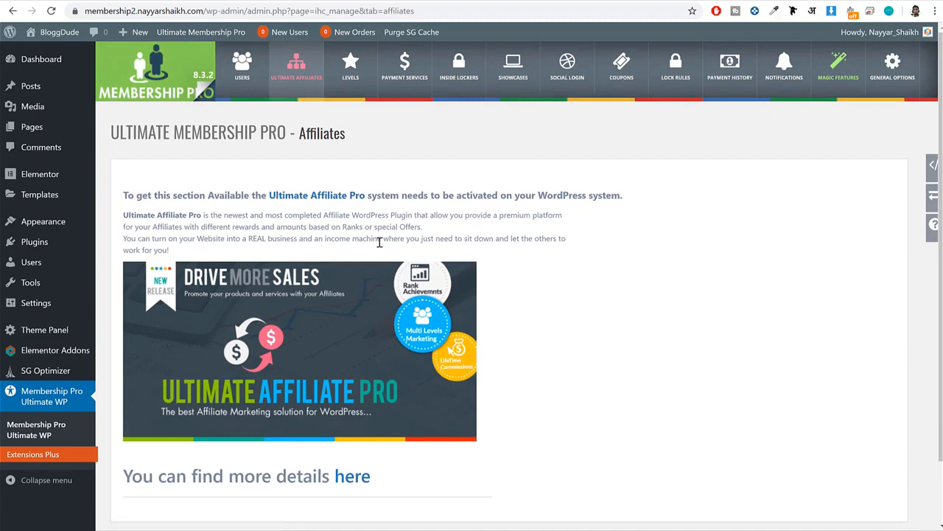
left_click(351, 65)
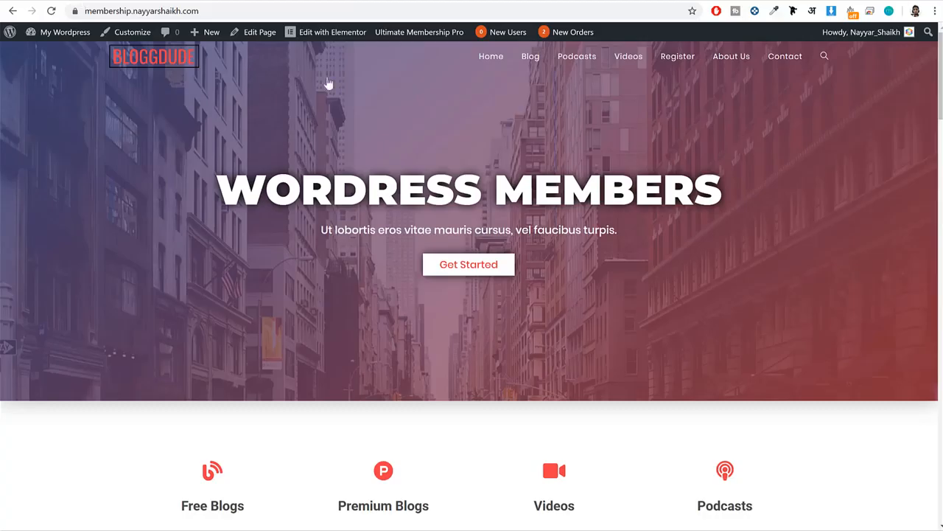
On the finished demo site, review the Choose Plan pricing section and open the Register page's subscription plans.
scroll(544, 254, "down", 10)
scroll(544, 256, "down", 3)
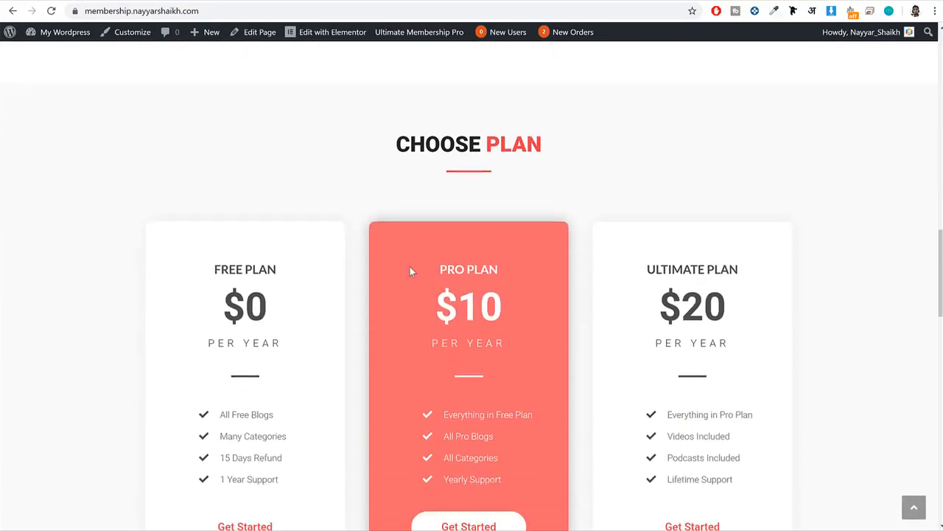
scroll(575, 410, "down", 2)
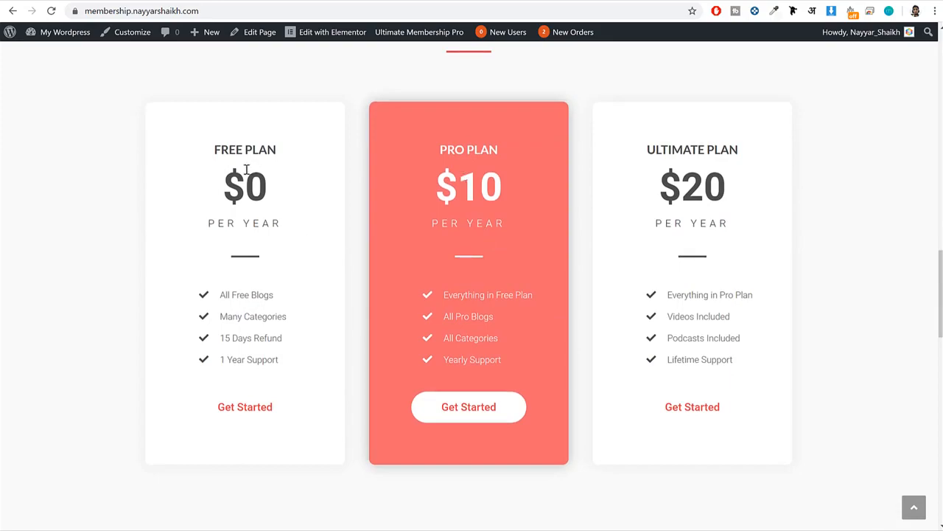
scroll(630, 315, "up", 15)
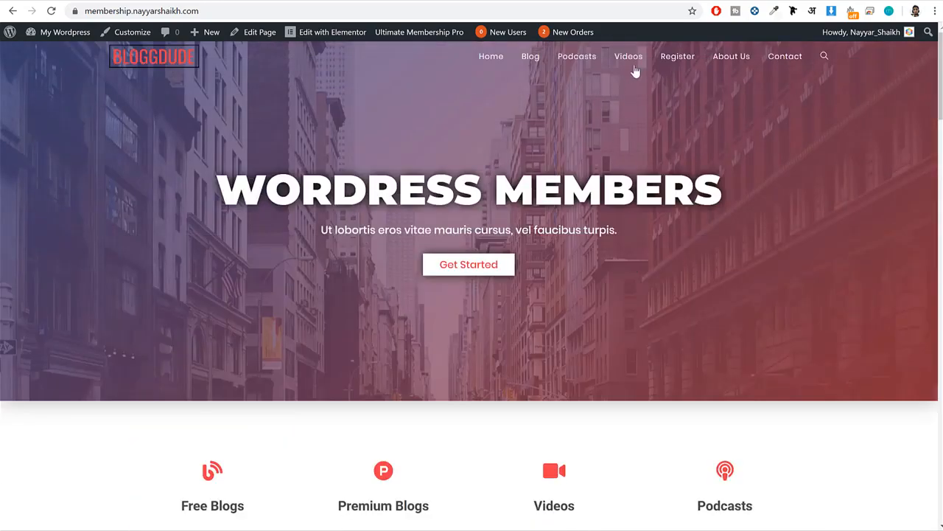
left_click(672, 59)
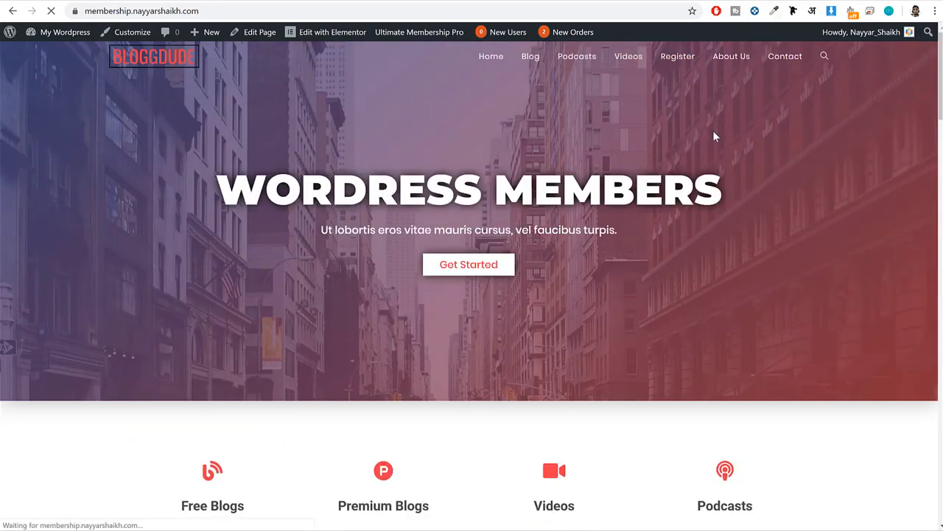
scroll(705, 189, "down", 3)
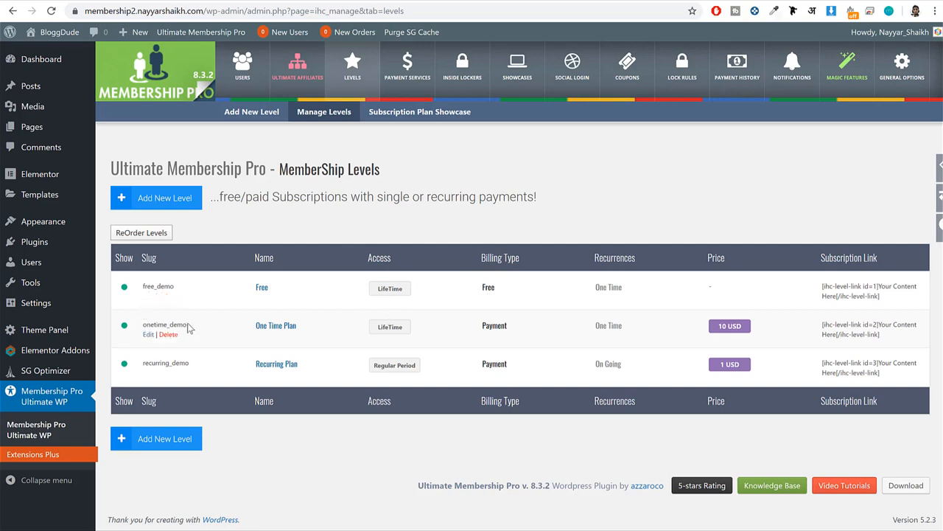
Compare the onetime_demo and recurring_demo levels in the admin list with the plans on the demo site's subscription page.
left_click_drag(188, 327, 116, 329)
left_click_drag(195, 363, 114, 362)
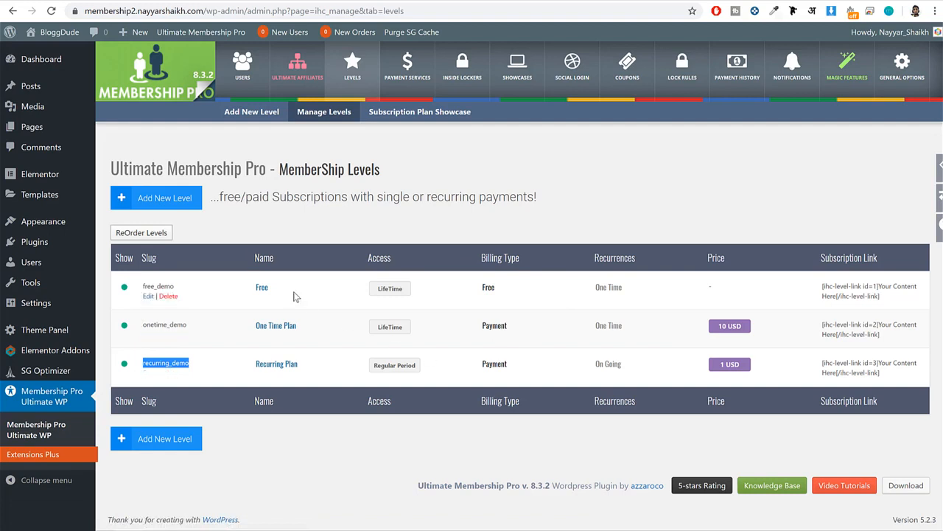
left_click(92, 1)
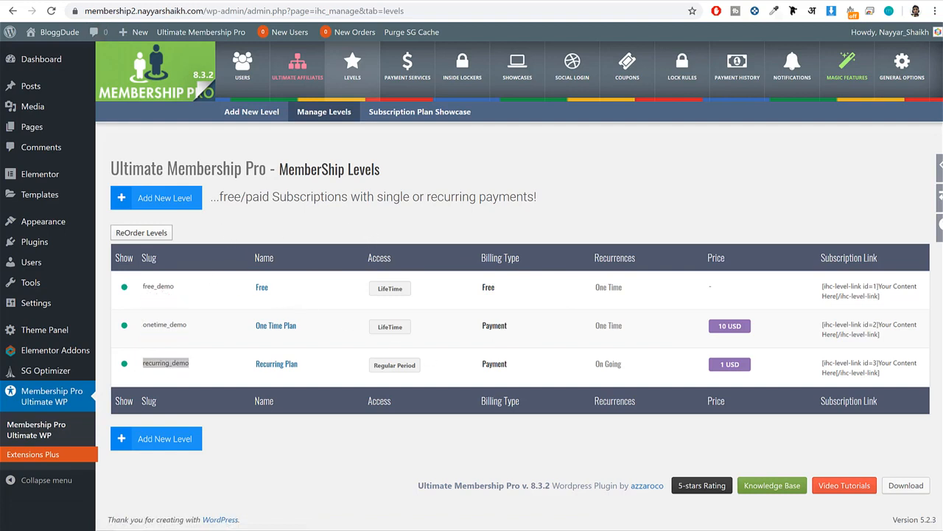
left_click(72, 1)
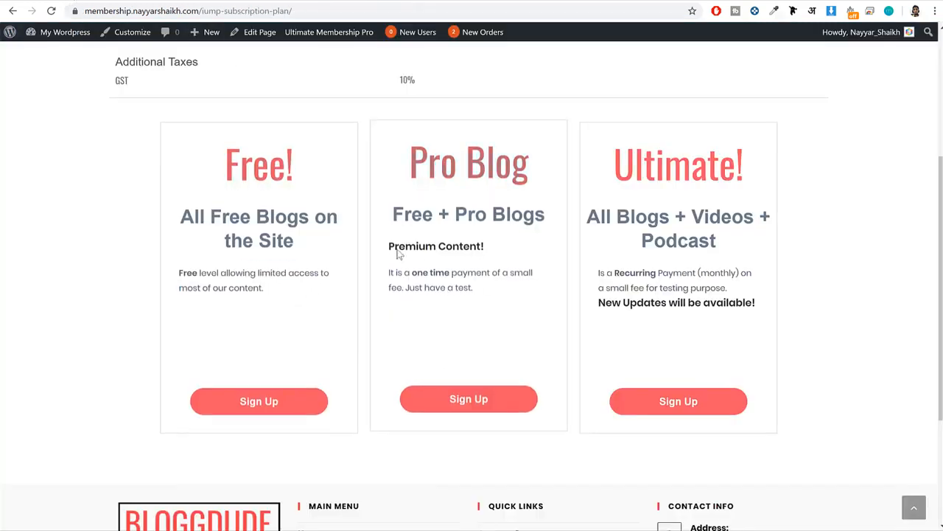
left_click(179, 0)
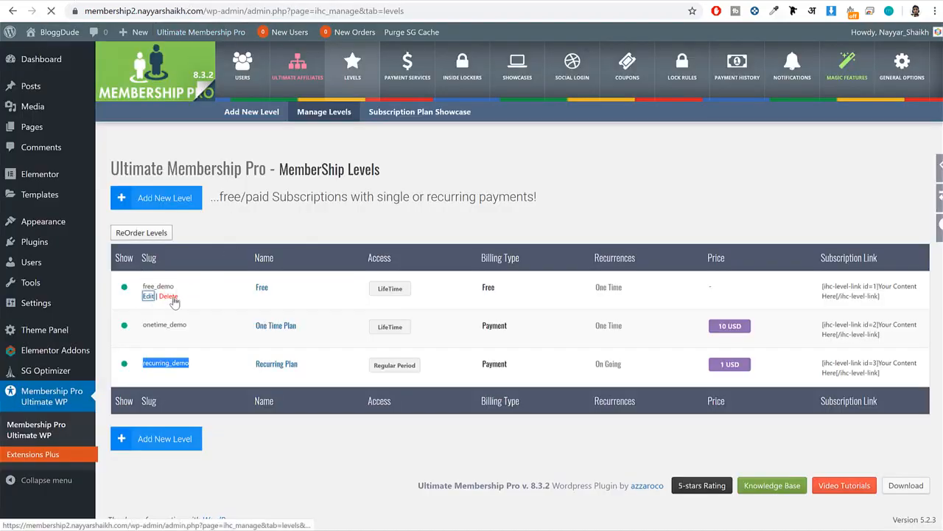
Open the Free level for editing and set its level slug to free_plan.
left_click(149, 296)
left_click_drag(150, 204, 190, 211)
double_click(253, 202)
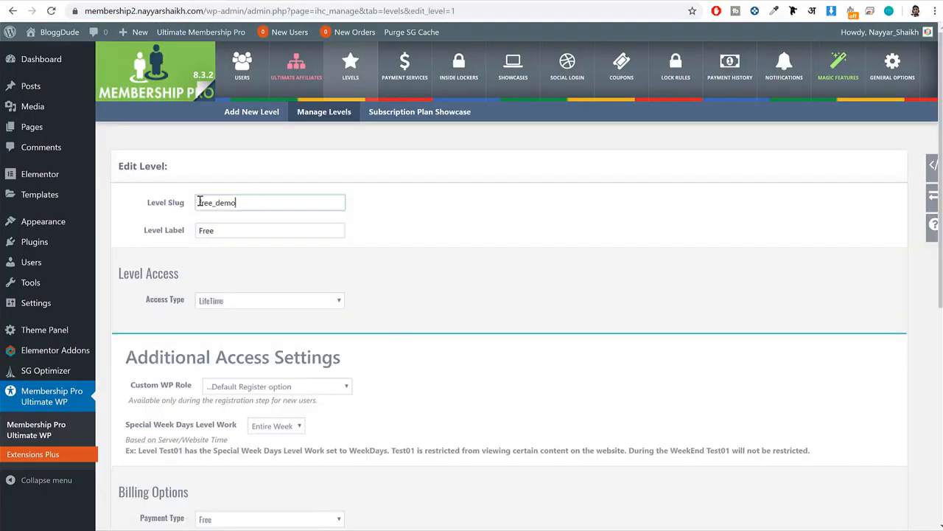
type("f")
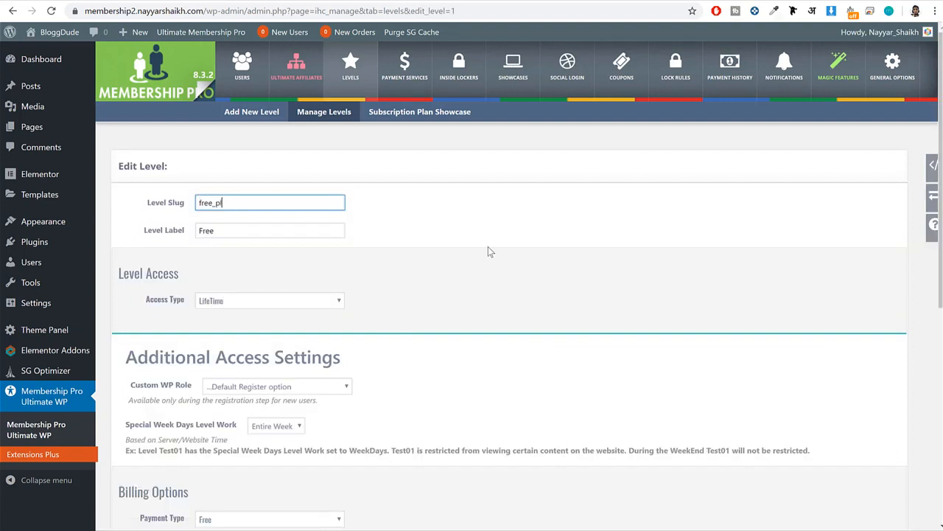
key("Tab")
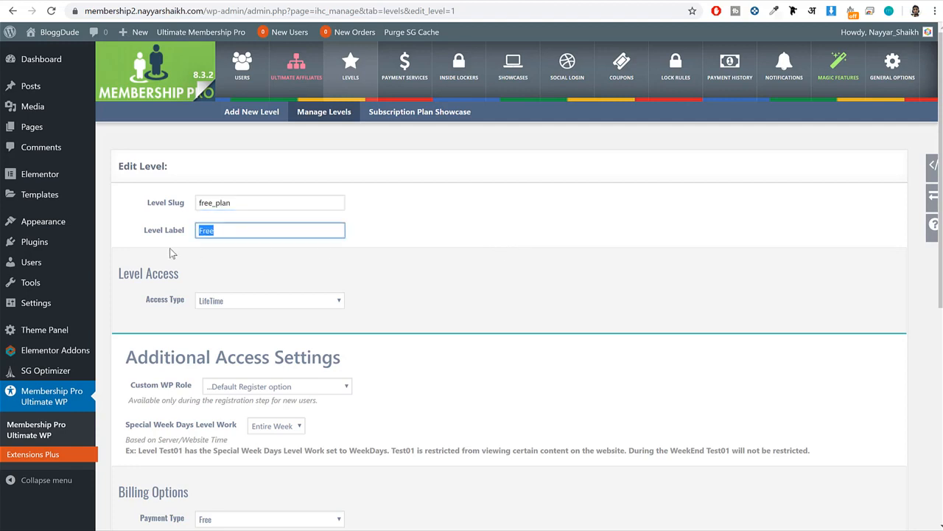
Check the free plan's title on the demo subscription page and set the level label to "Free!".
left_click_drag(183, 238, 126, 234)
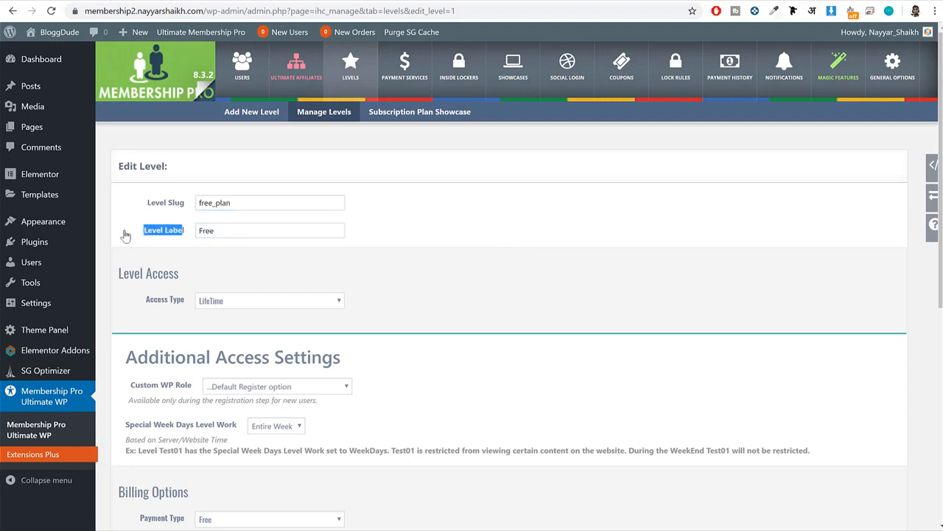
left_click(74, 1)
left_click_drag(308, 167, 185, 162)
left_click(185, 162)
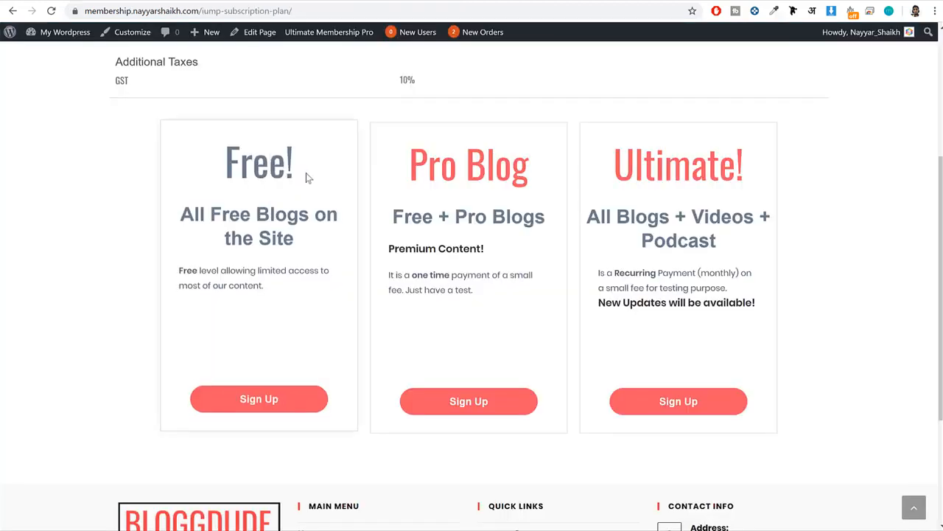
left_click_drag(306, 173, 216, 169)
left_click(258, 163)
left_click_drag(296, 163, 211, 160)
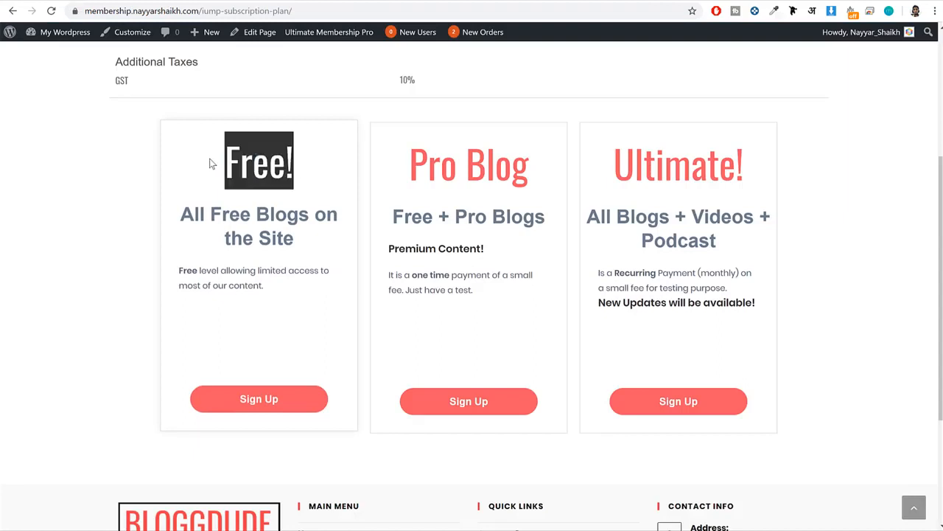
left_click(210, 2)
left_click(261, 231)
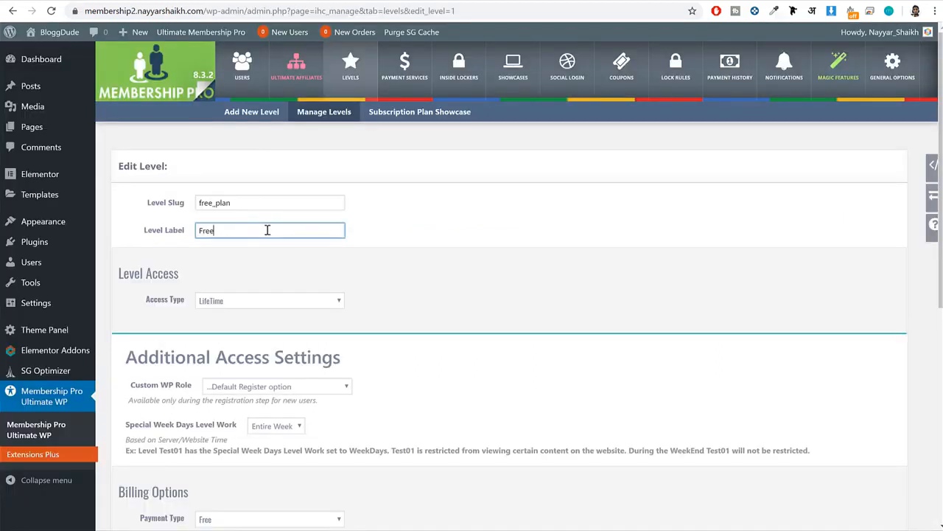
Set the free level's access type to Limited with a duration of 1 Years.
scroll(258, 251, "down", 2)
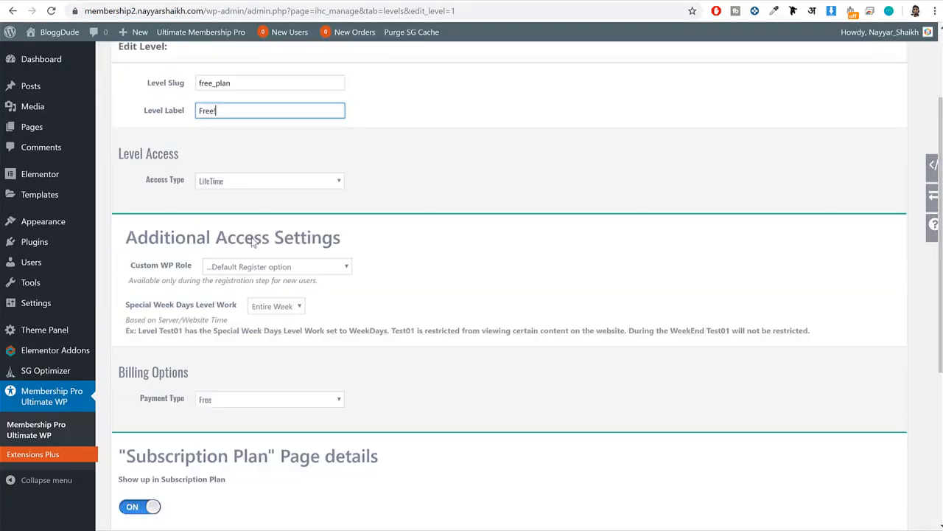
left_click_drag(143, 186, 190, 187)
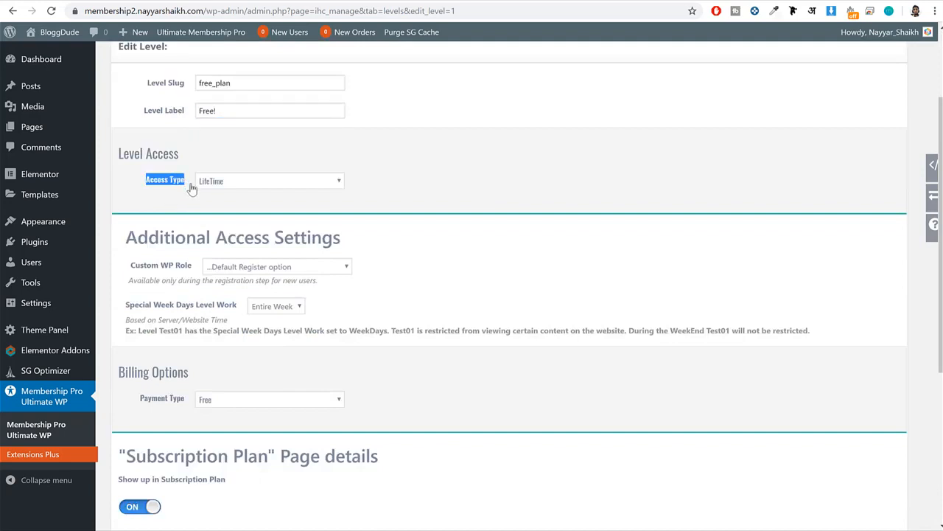
left_click(208, 182)
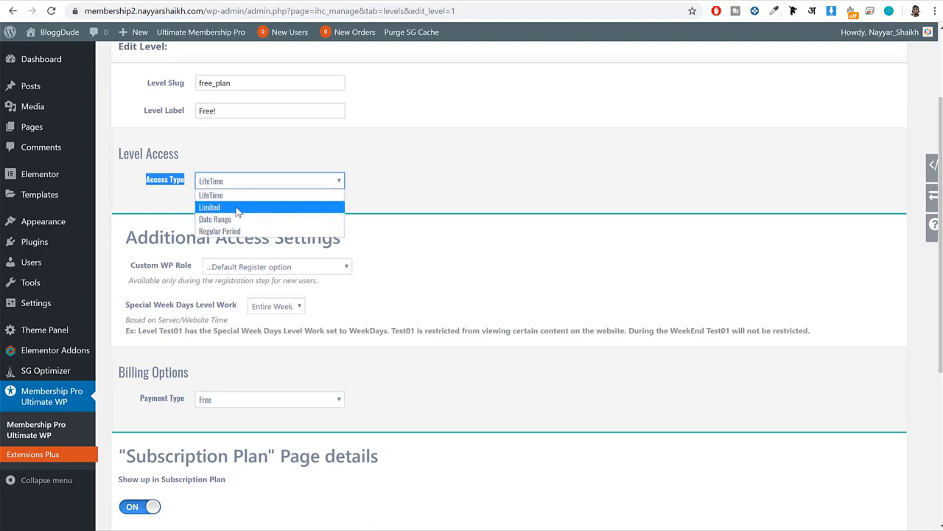
left_click(238, 210)
left_click(201, 210)
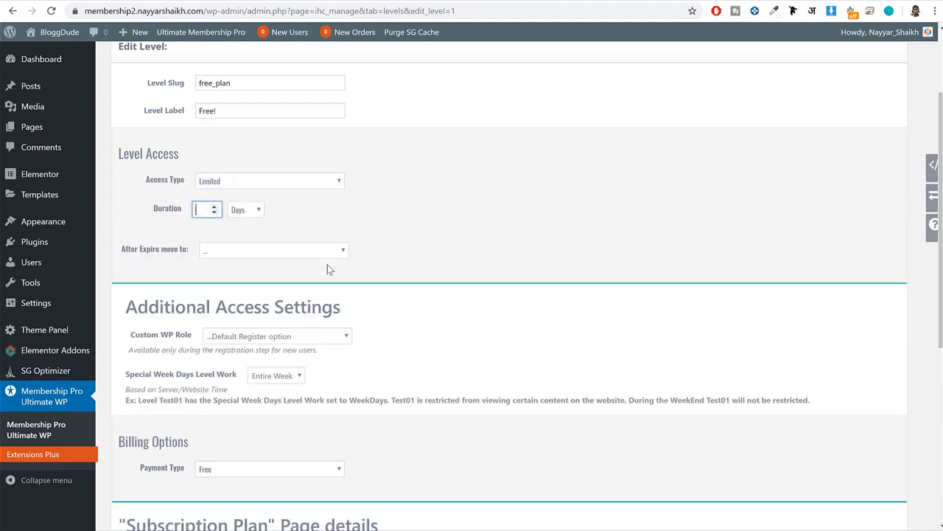
left_click(247, 209)
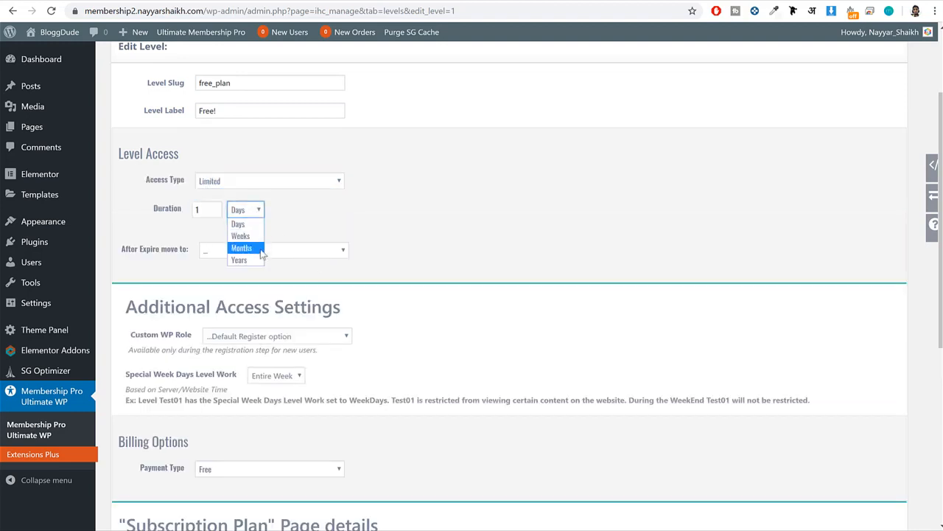
left_click(251, 260)
left_click(375, 233)
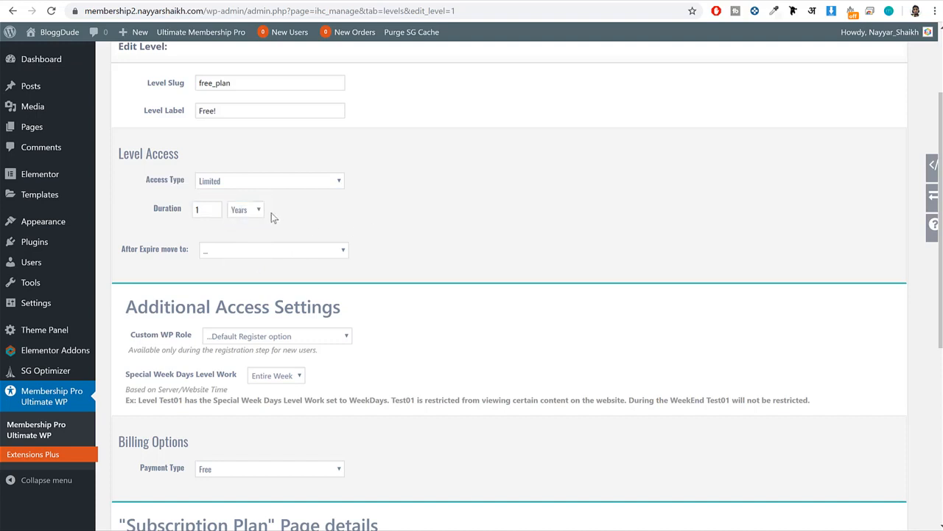
left_click_drag(153, 209, 200, 219)
left_click(372, 229)
Try the Payment option as the free level's payment type and return it to Free.
scroll(504, 267, "down", 1)
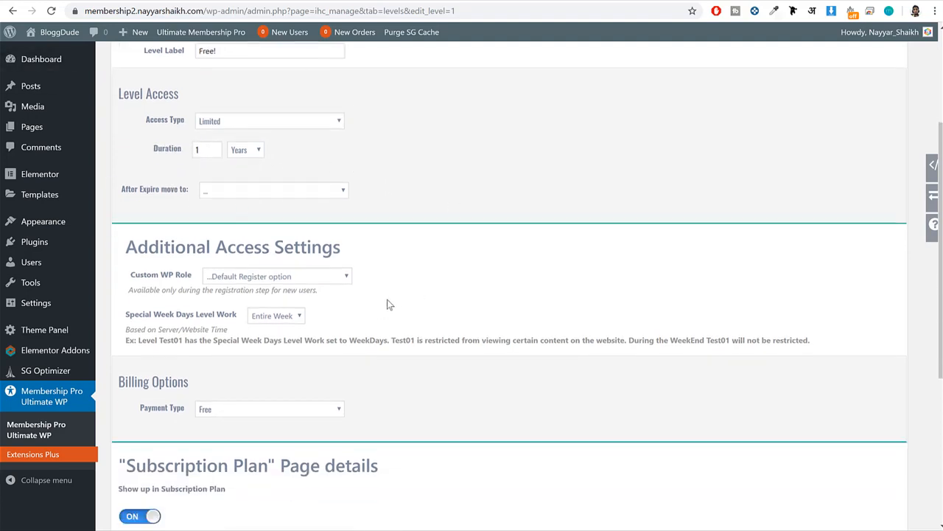
scroll(387, 300, "down", 2)
left_click_drag(126, 292, 248, 294)
left_click(248, 294)
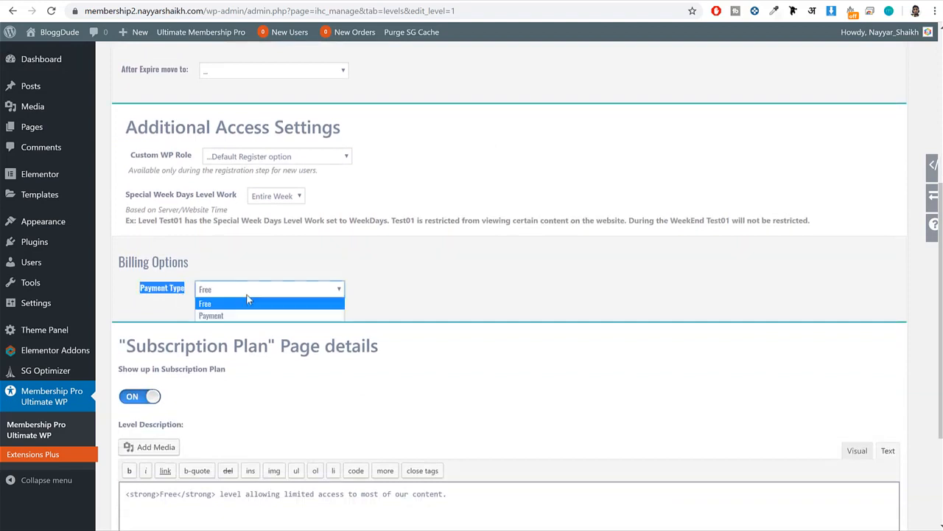
left_click(234, 319)
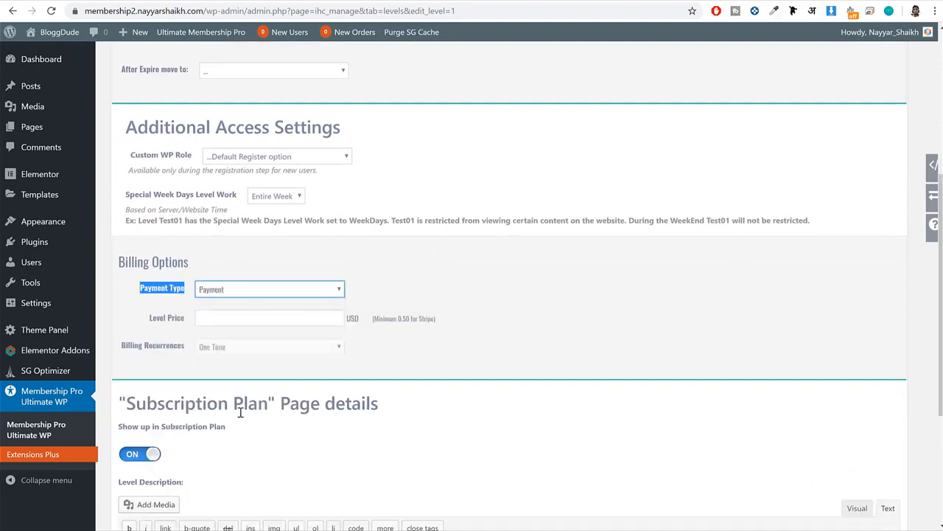
left_click(265, 292)
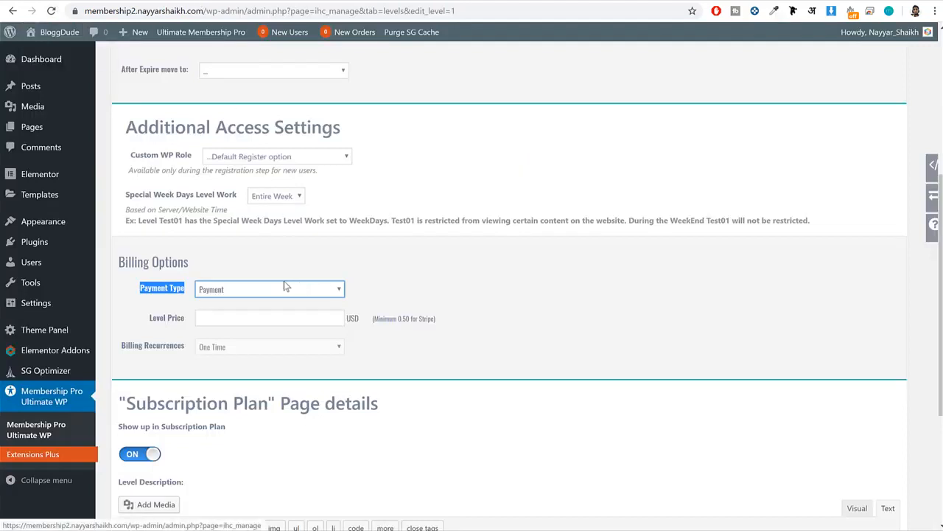
left_click(283, 289)
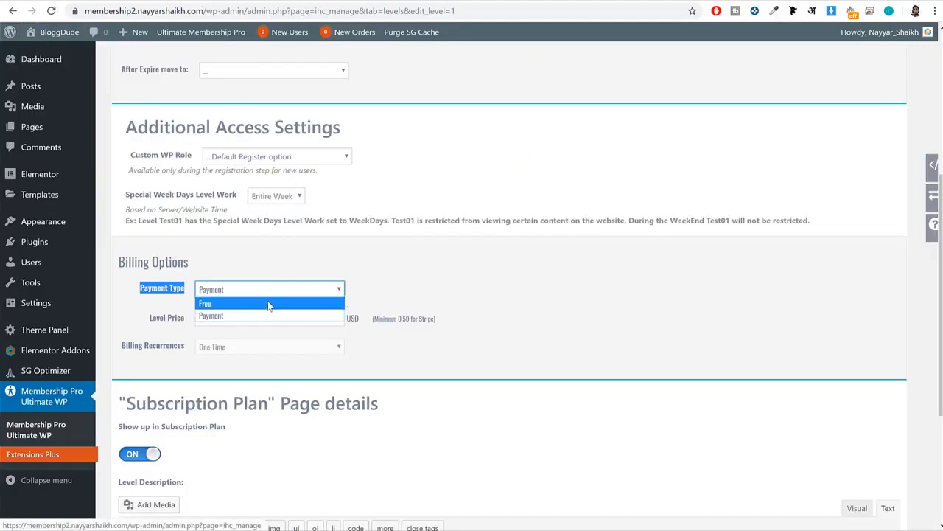
left_click(268, 304)
Show the level description in the visual editor and compare it with the free plan's description on the demo site.
scroll(483, 301, "down", 3)
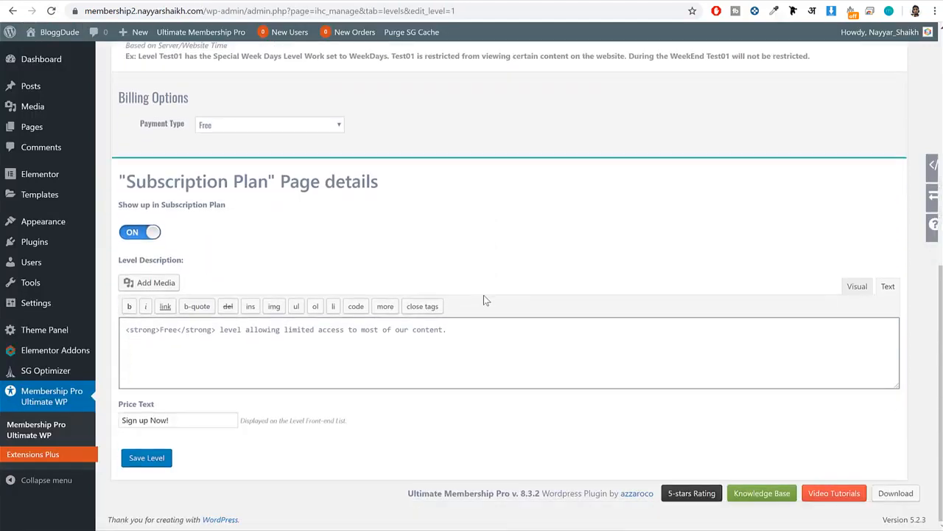
left_click(857, 286)
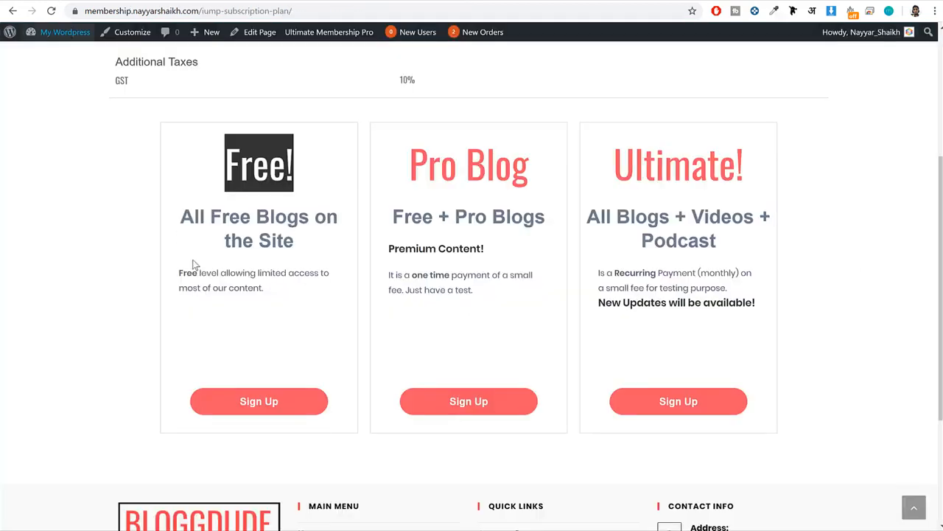
mouse_move(180, 270)
left_mouse_down()
mouse_move(254, 300)
mouse_move(181, 267)
left_mouse_up()
left_click(253, 300)
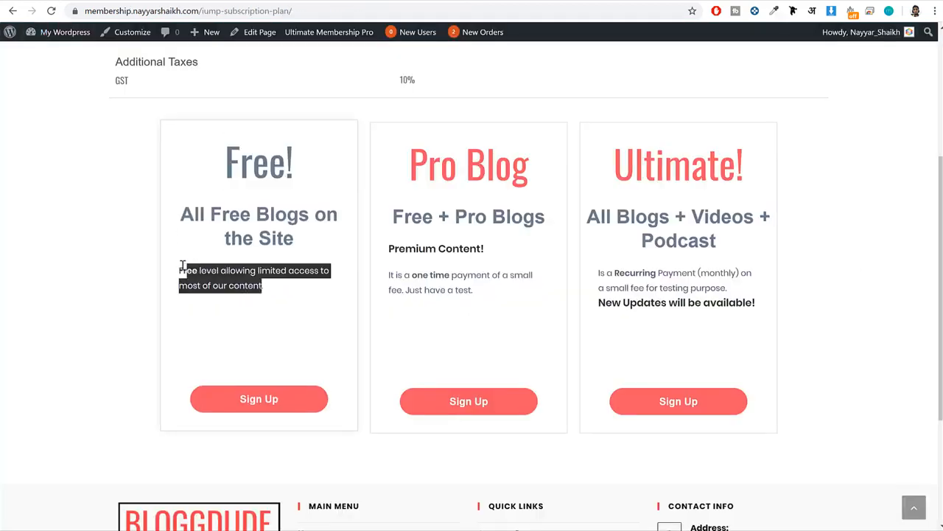
left_click(274, 296)
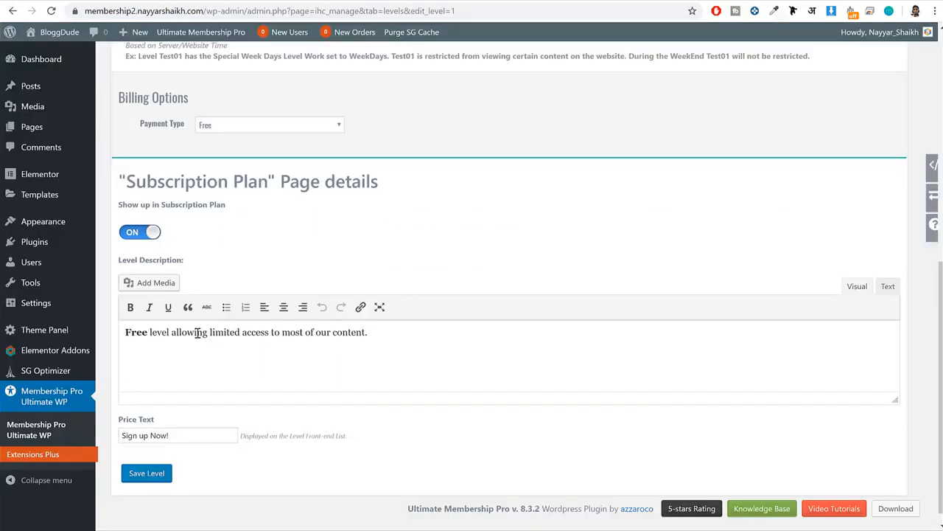
Replace the free level's description with the demo homepage's Free Plan features: All Free Blogs, Many Categories, 15 Days Refund, 1 Year Support.
left_click_drag(369, 332, 130, 303)
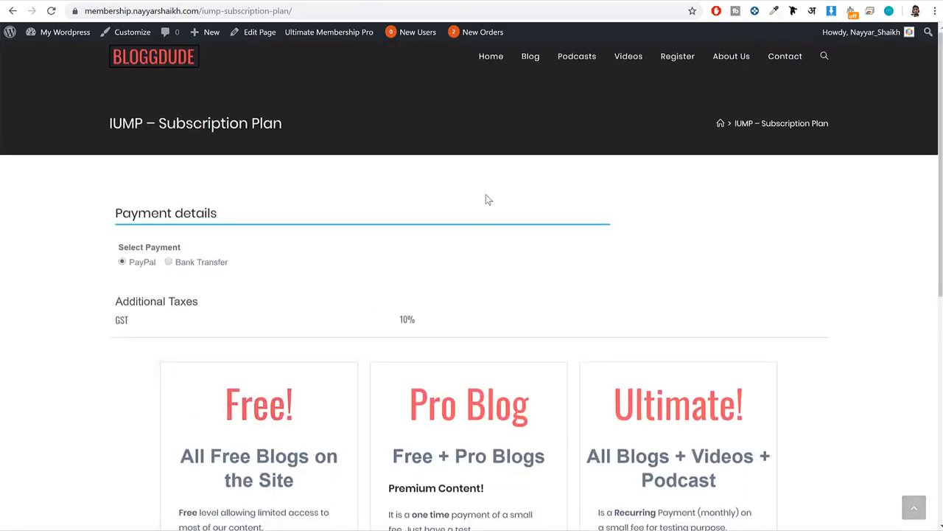
left_click(484, 57)
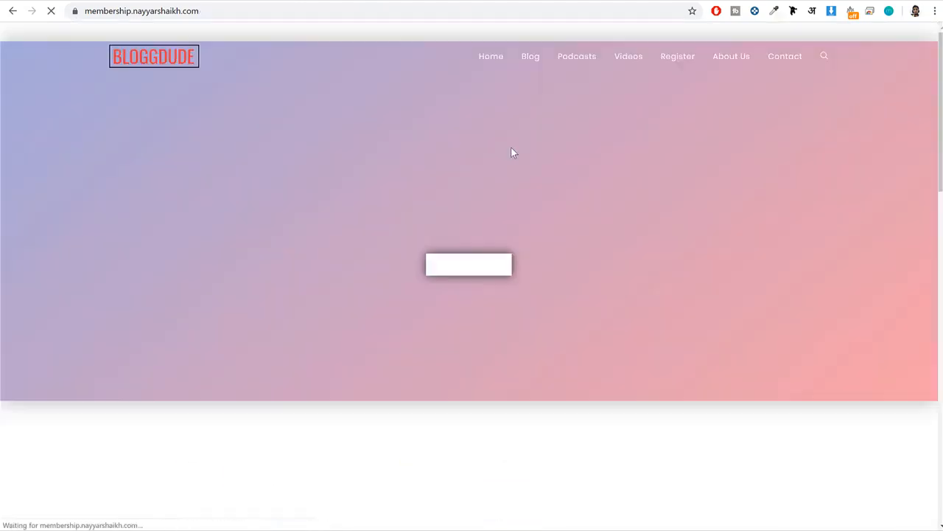
scroll(512, 147, "down", 15)
scroll(515, 153, "down", 1)
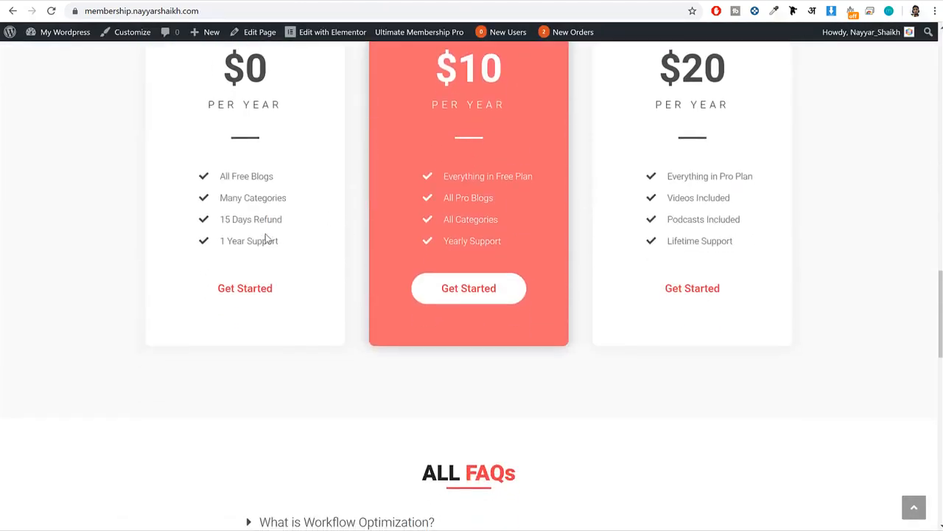
left_click_drag(278, 241, 213, 189)
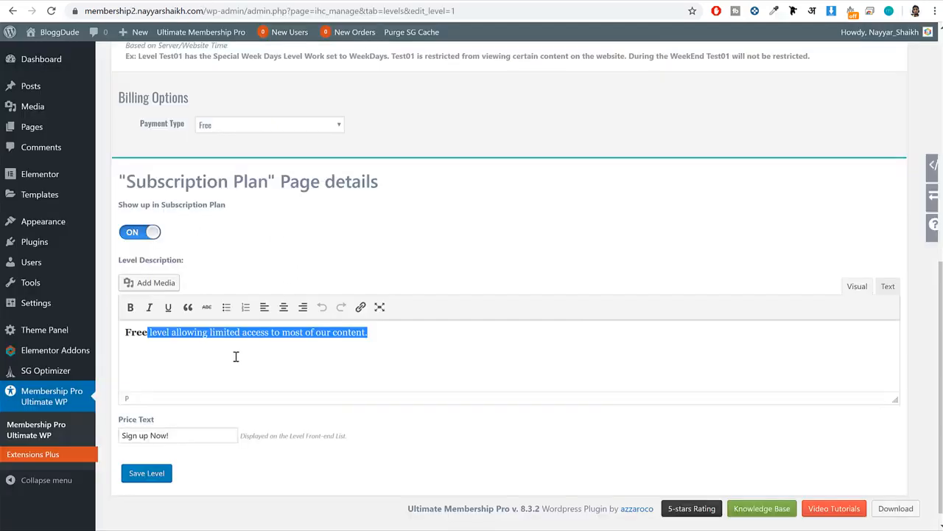
key("ctrl+a")
key("ctrl+v")
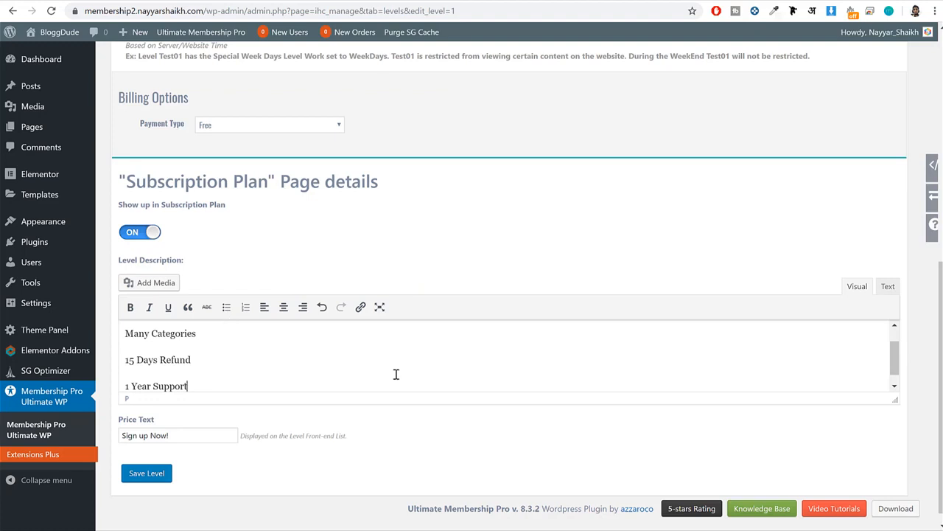
Enlarge the level description editor and format all four feature lines as a bulleted list.
left_click_drag(894, 399, 838, 487)
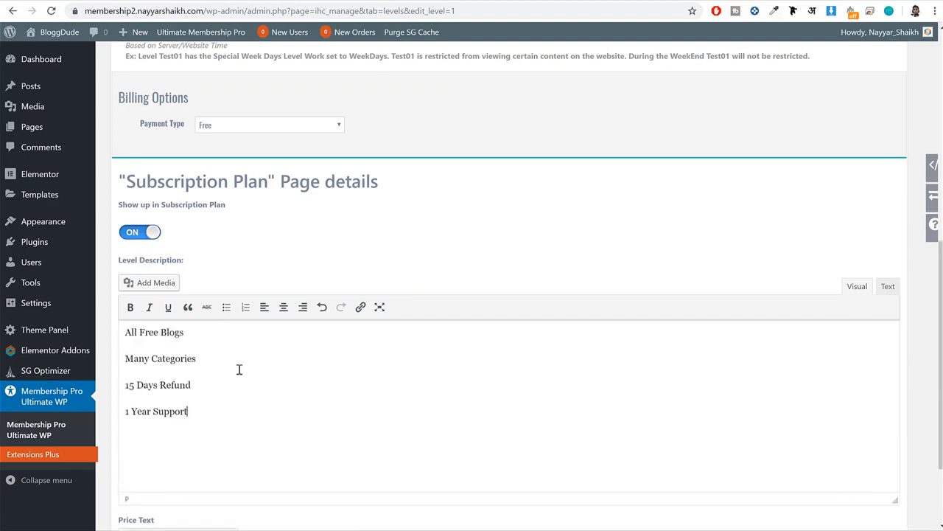
left_click(227, 307)
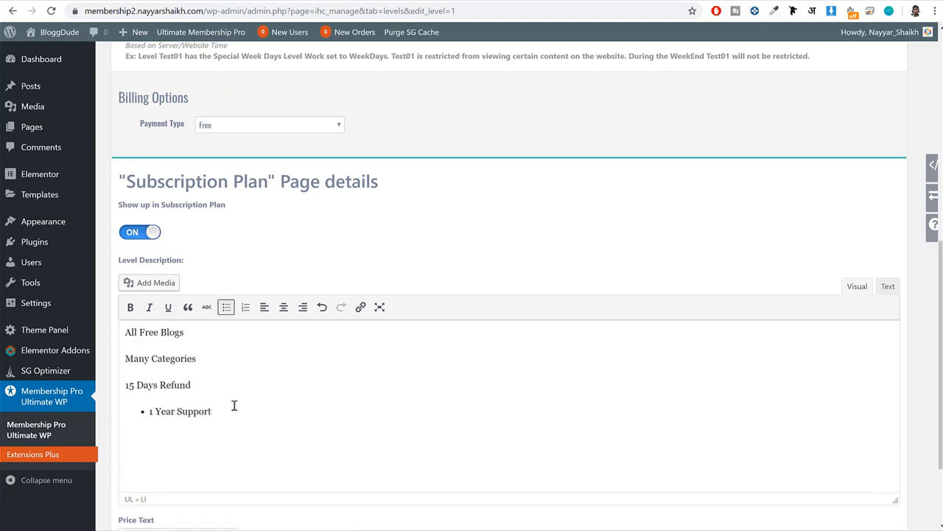
key("ctrl+a")
left_click(226, 307)
left_click(276, 341)
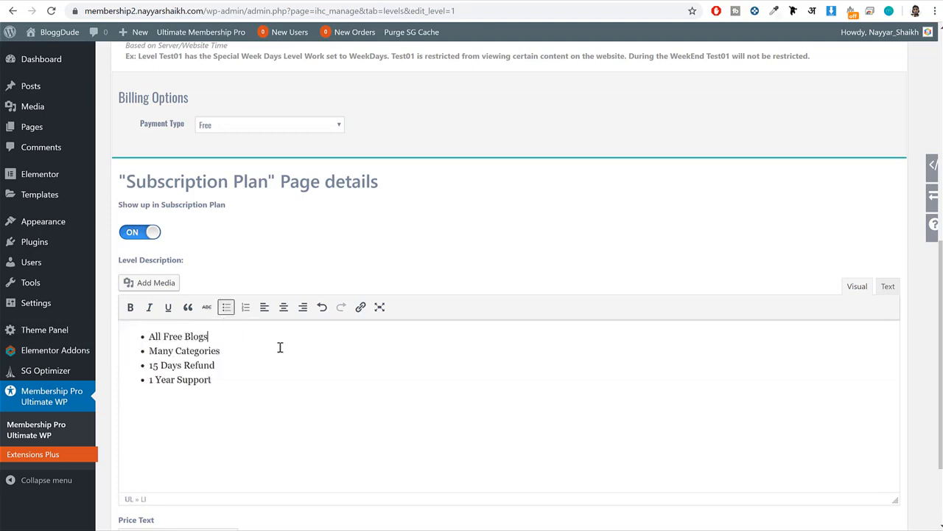
Set the price text to "All Free Blogs on the Site", copied from the demo subscription page, and save the level.
scroll(249, 310, "down", 2)
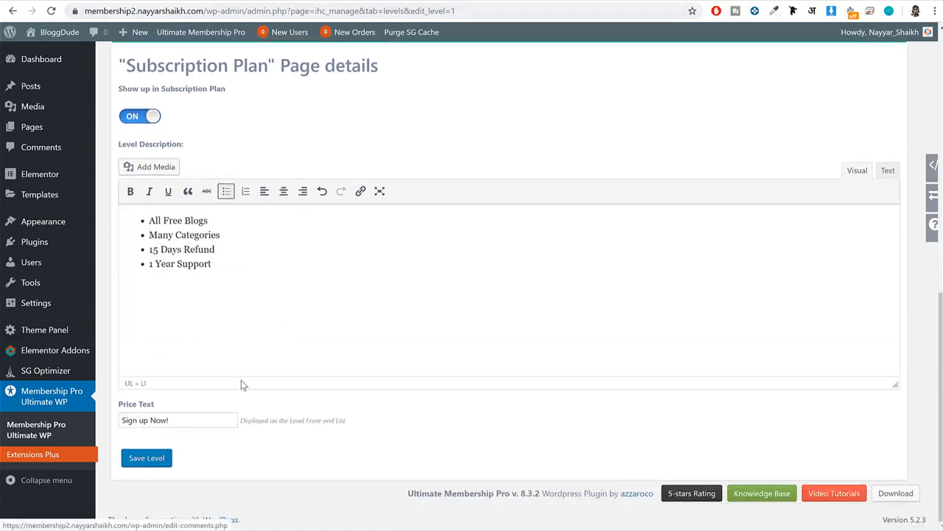
left_click(183, 418)
key("ctrl+a")
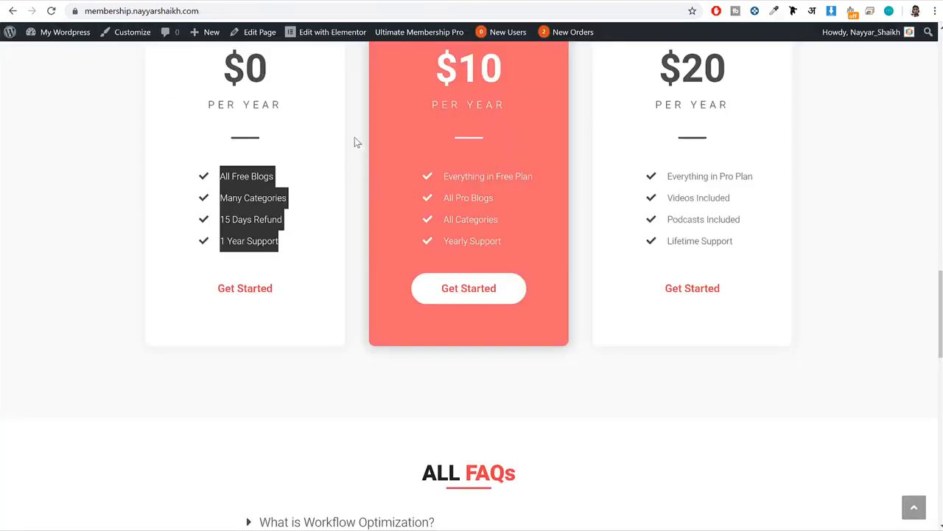
scroll(631, 125, "up", 10)
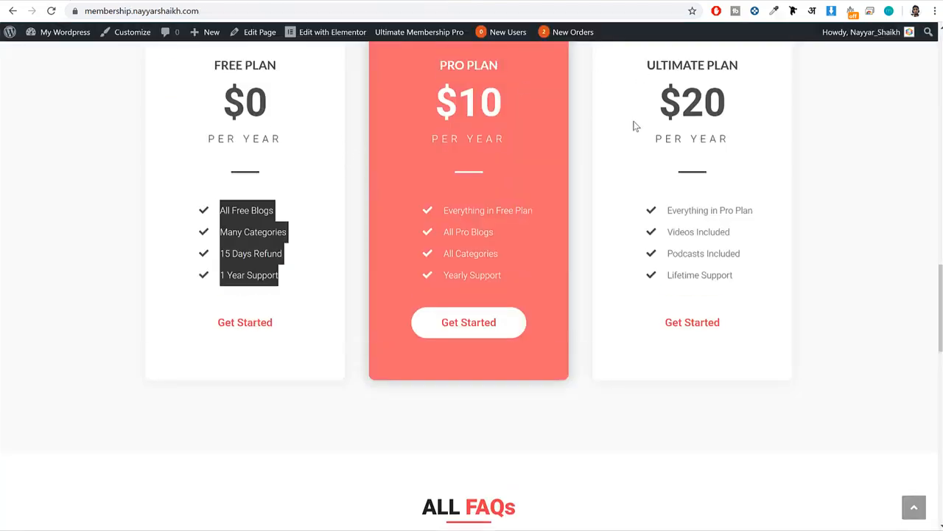
left_click(677, 70)
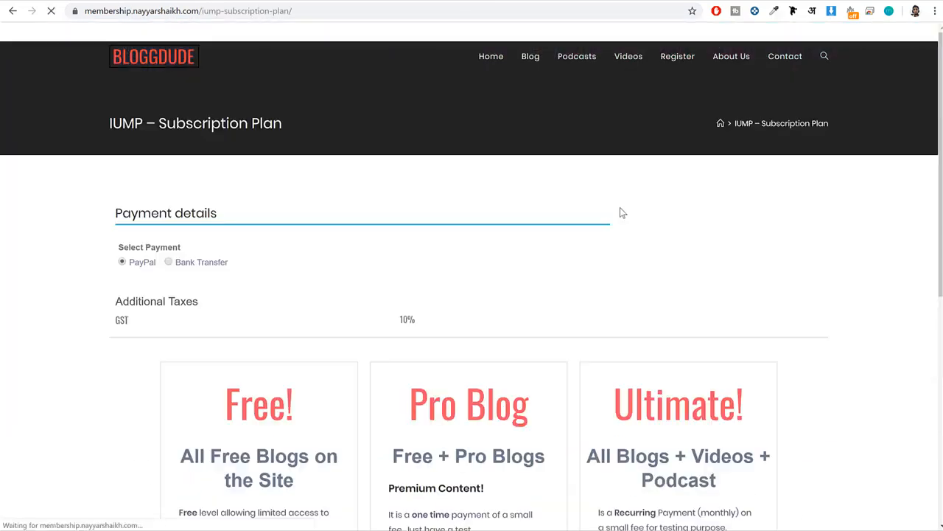
scroll(622, 211, "down", 5)
scroll(463, 211, "up", 2)
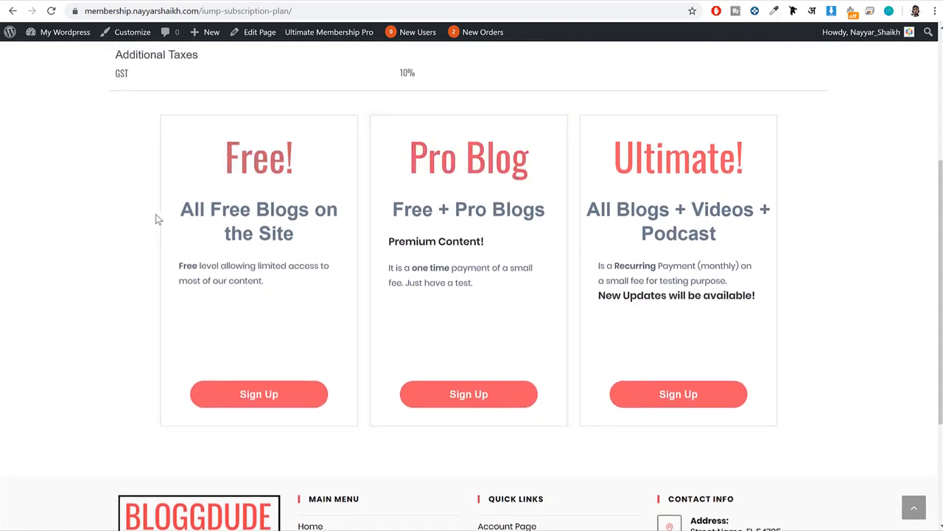
left_click_drag(180, 206, 301, 232)
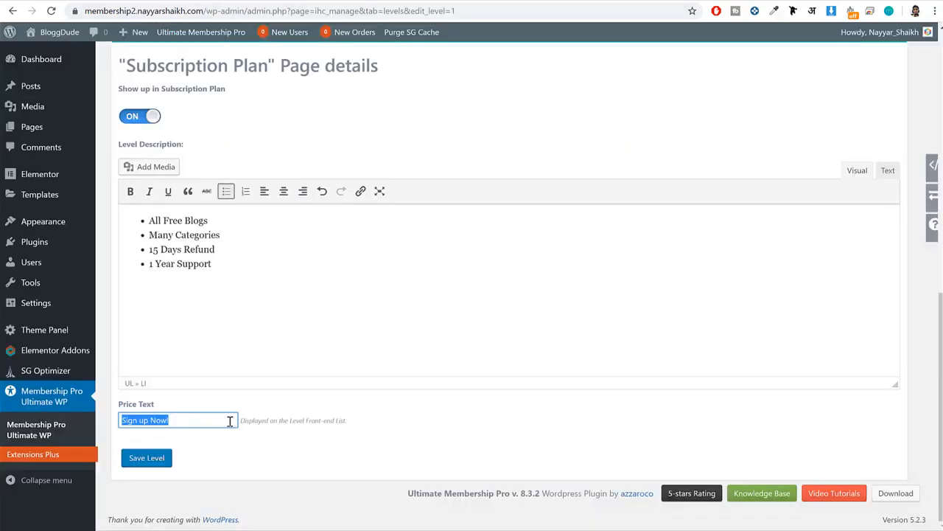
type("All Free Blogs on the Site")
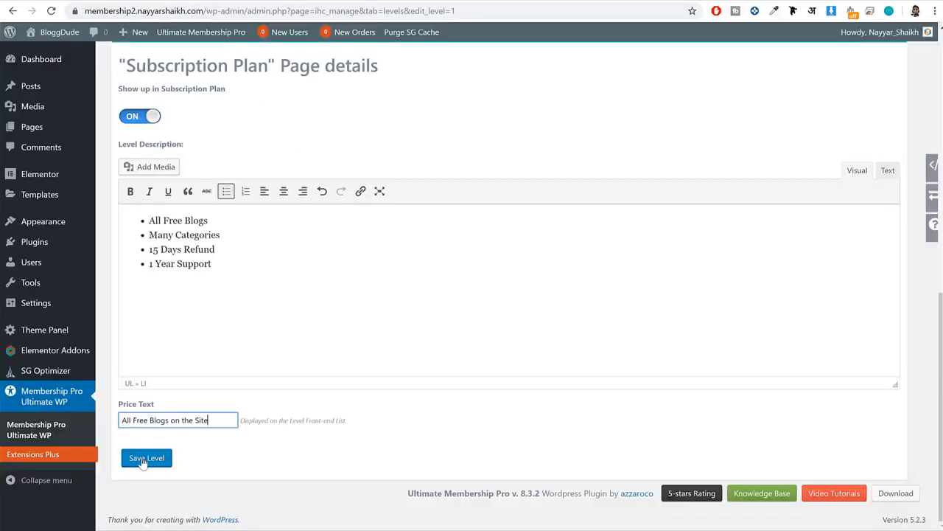
left_click(142, 458)
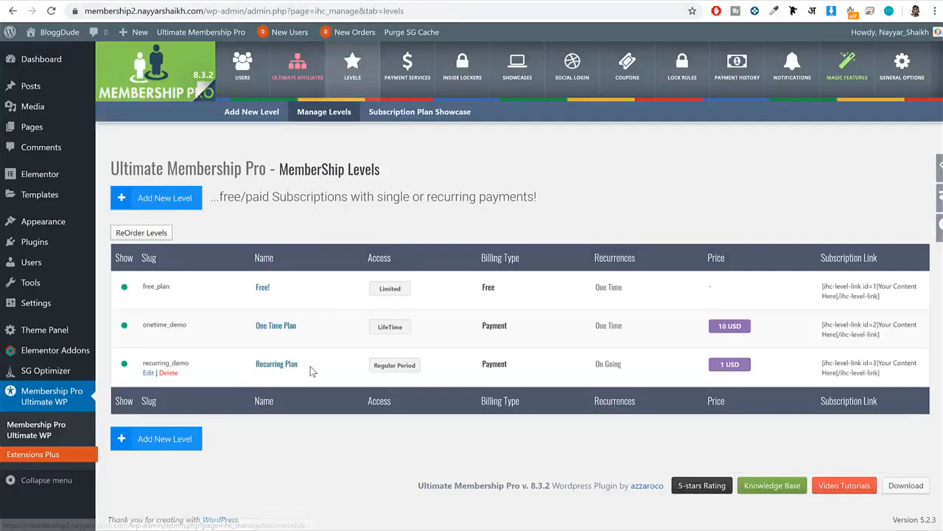
Open the site's page list in a separate browser tab and view the IUMP – Subscription Plan page.
right_click(26, 131)
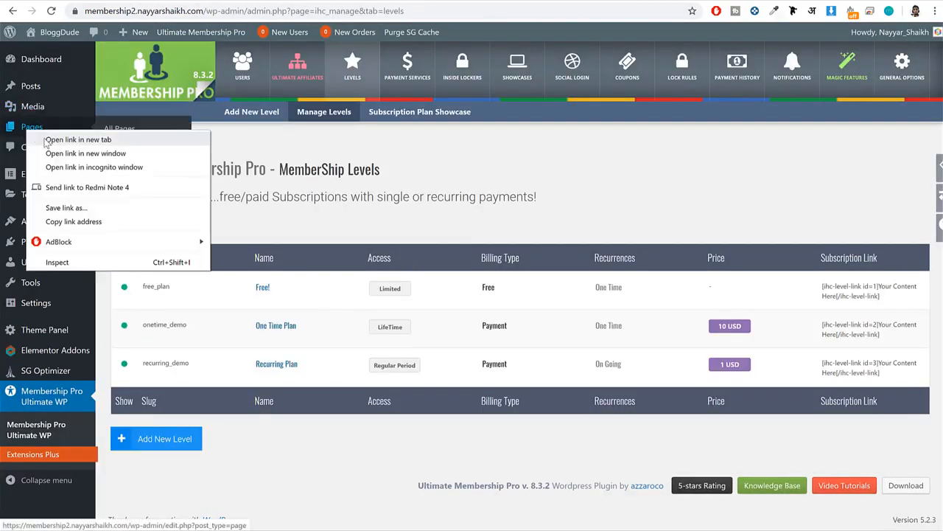
left_click(48, 136)
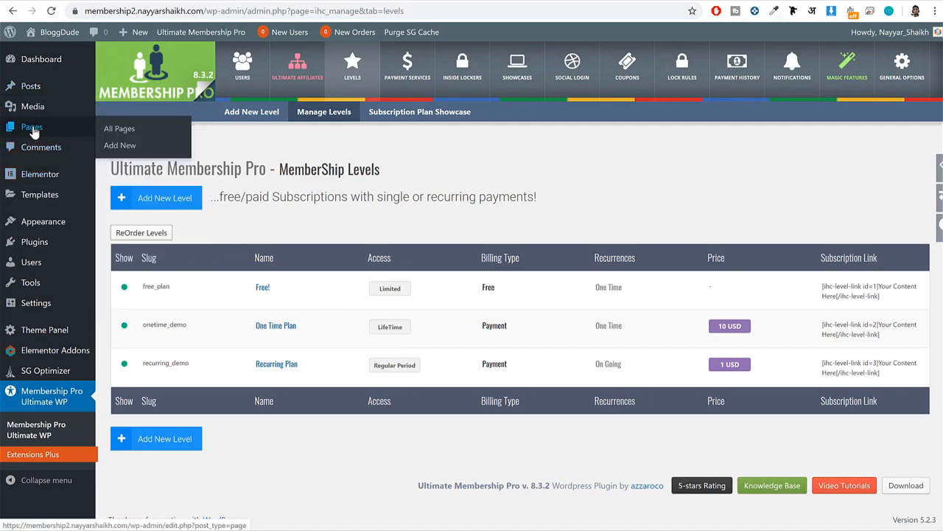
right_click(34, 127)
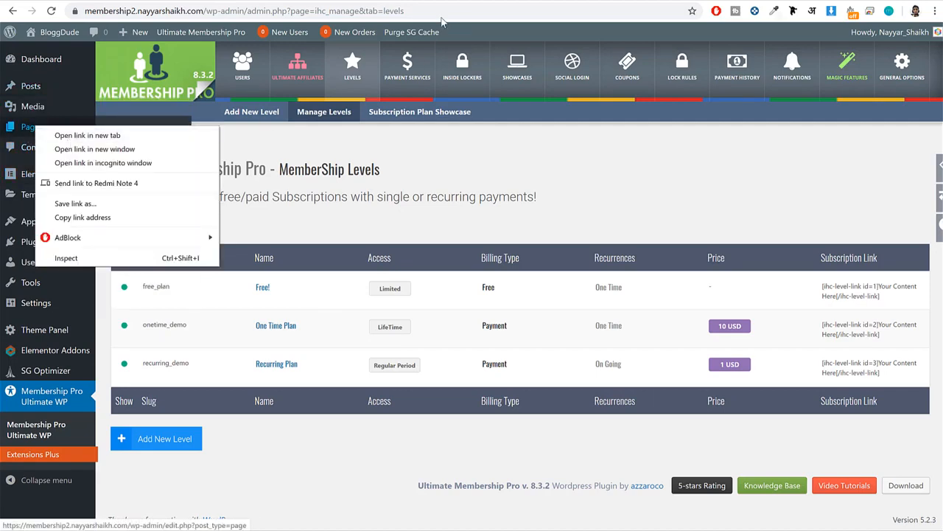
left_click(331, 1)
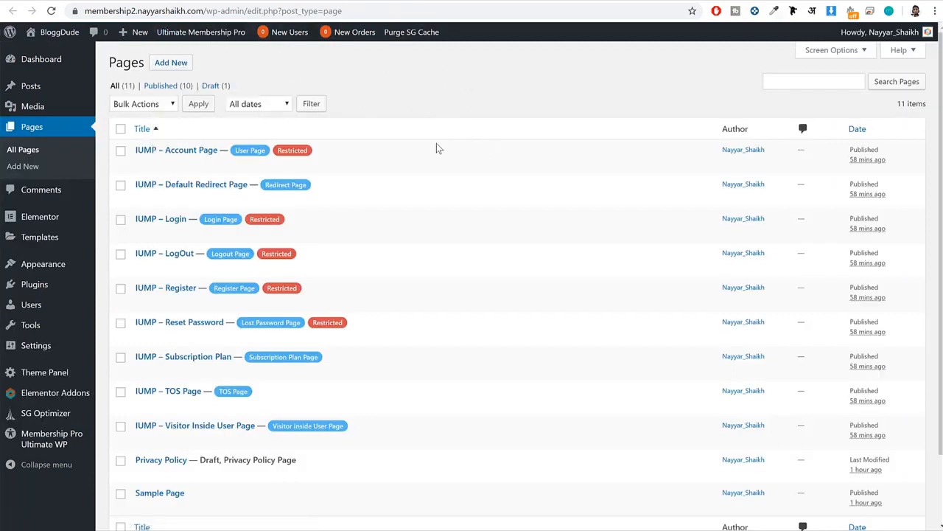
scroll(436, 149, "down", 2)
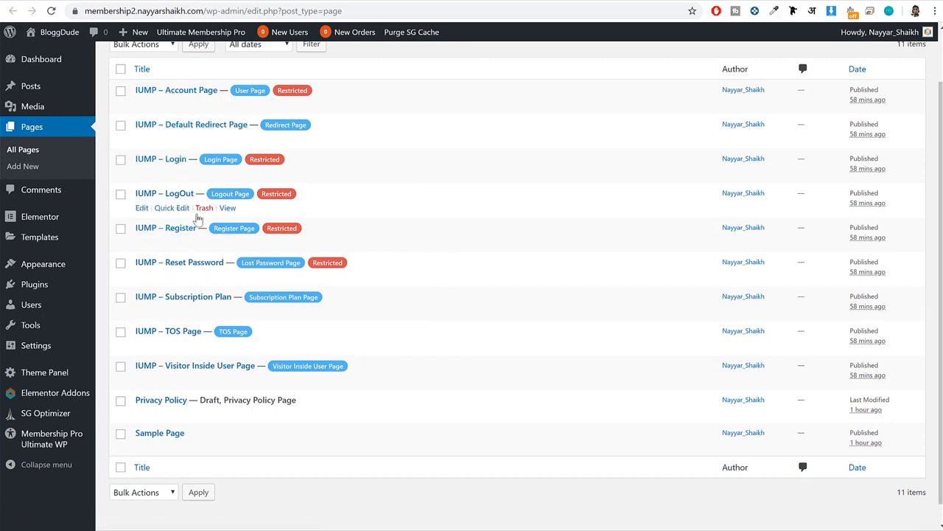
left_click_drag(206, 228, 145, 228)
left_click(228, 244)
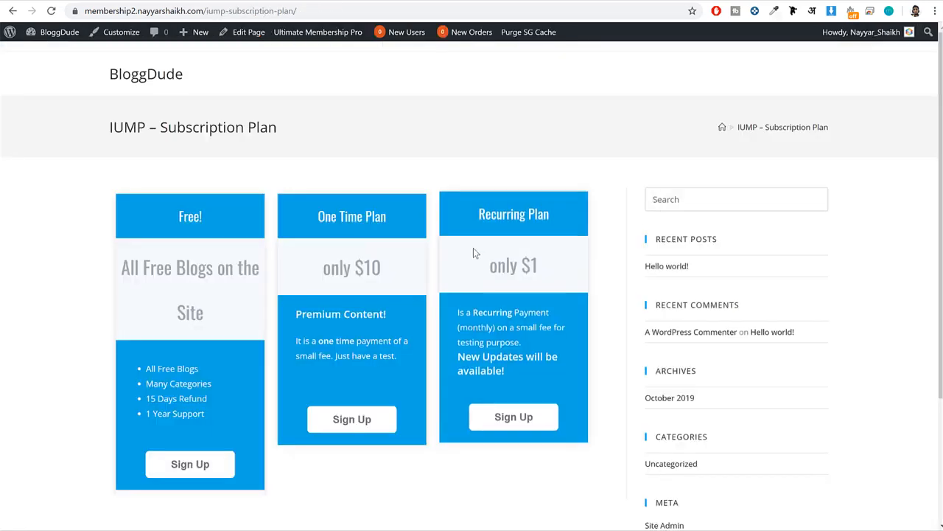
Examine the Free! plan card's title, price text and feature list on the subscription plan page.
scroll(426, 251, "down", 2)
scroll(426, 251, "up", 2)
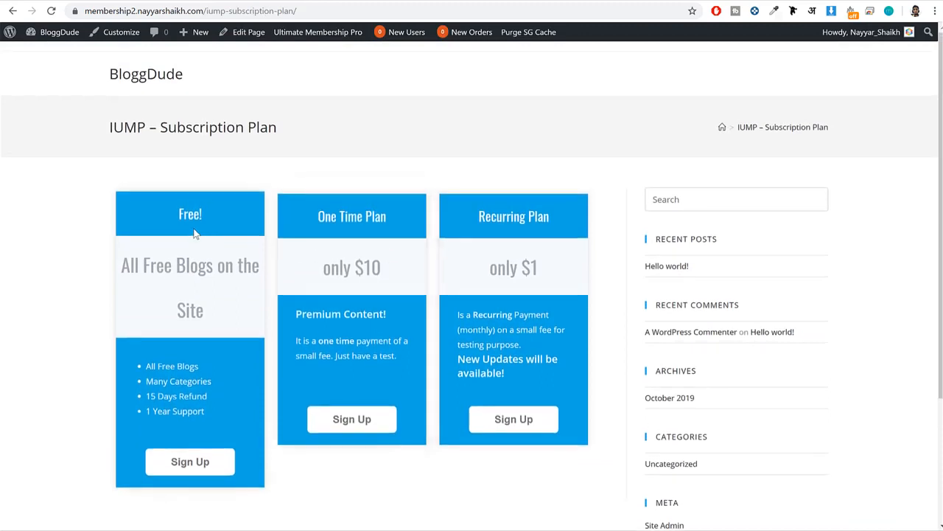
left_click_drag(177, 219, 270, 222)
left_click(196, 9)
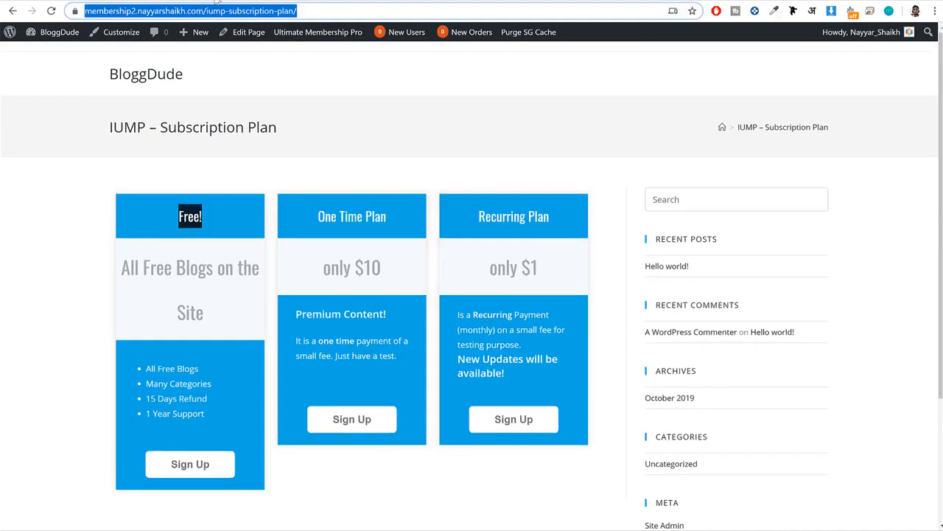
left_click(159, 254)
left_click_drag(118, 264, 139, 237)
left_click(225, 304)
scroll(225, 304, "down", 2)
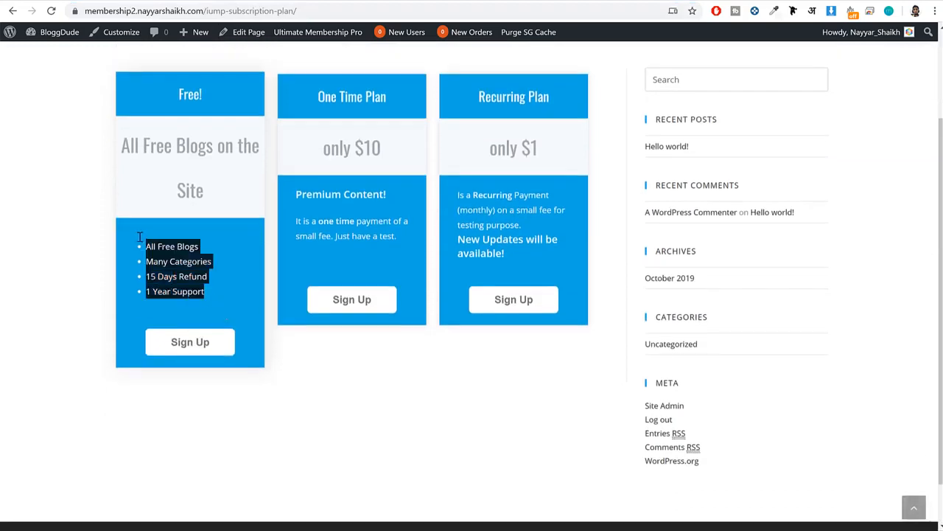
scroll(216, 250, "up", 2)
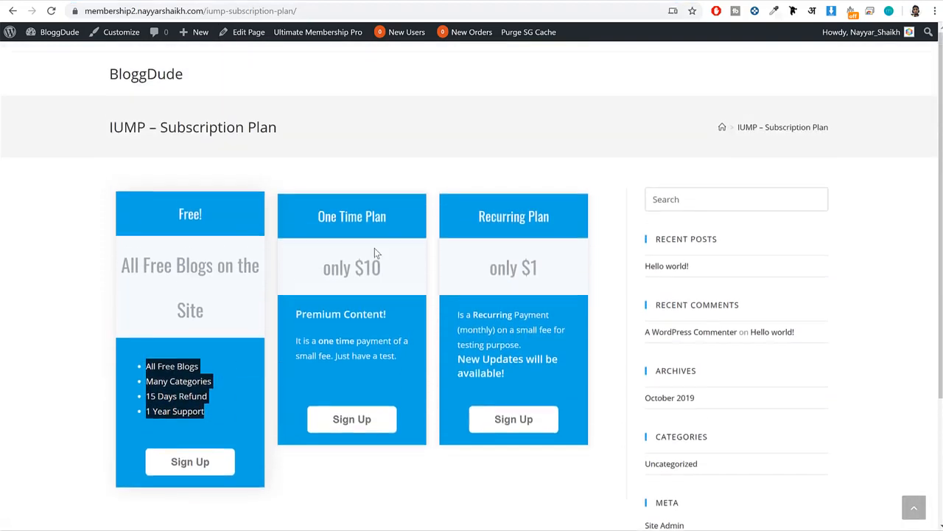
left_click(328, 212)
Open the One Time Plan level for editing and set its slug to pro_plan.
left_click(208, 1)
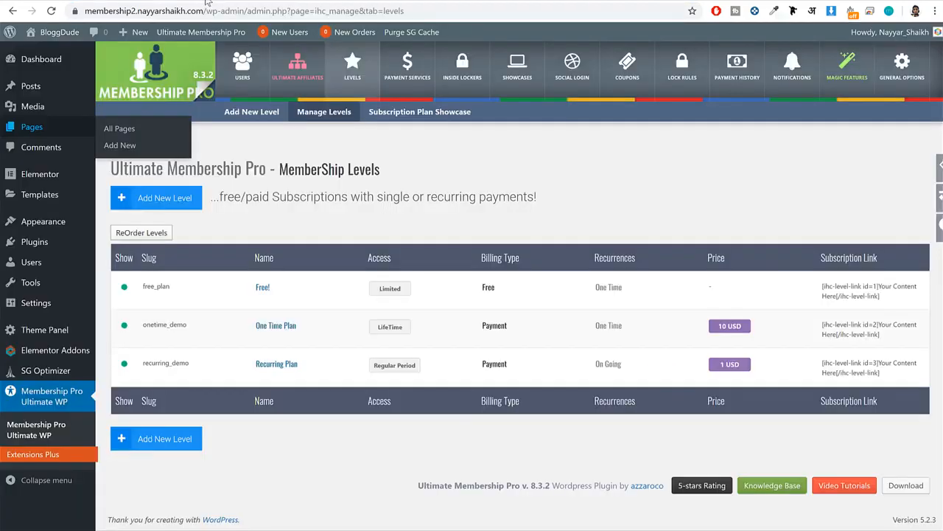
mouse_move(187, 325)
left_mouse_down()
mouse_move(143, 327)
mouse_move(147, 340)
mouse_move(182, 336)
left_mouse_up()
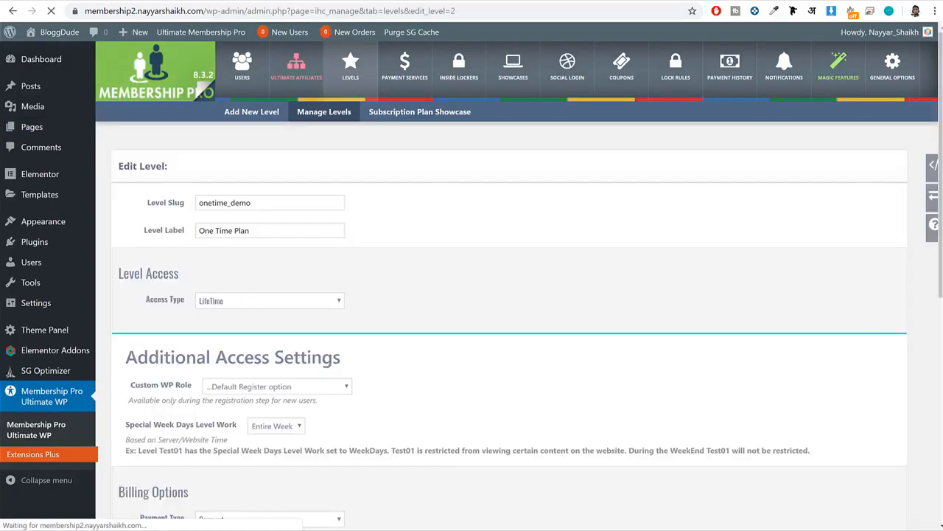
left_click(77, 1)
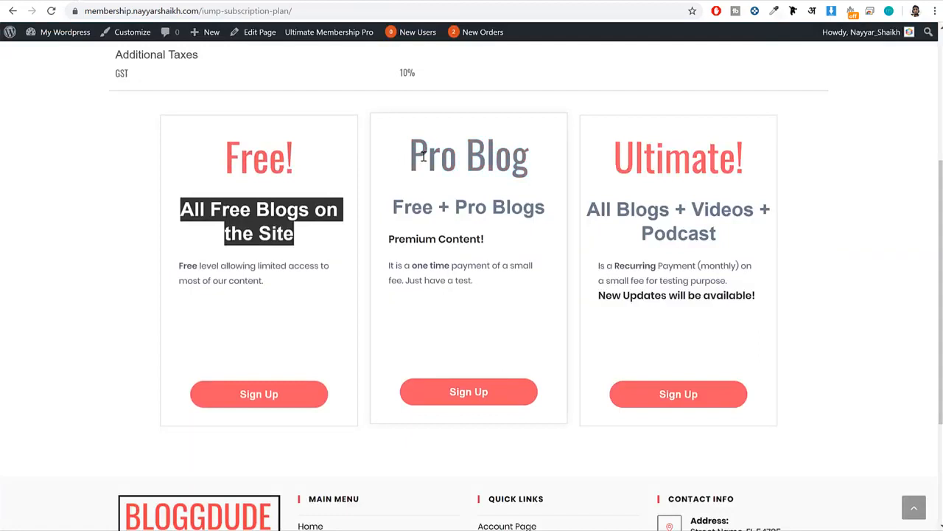
left_click(207, 1)
left_click_drag(148, 203, 184, 211)
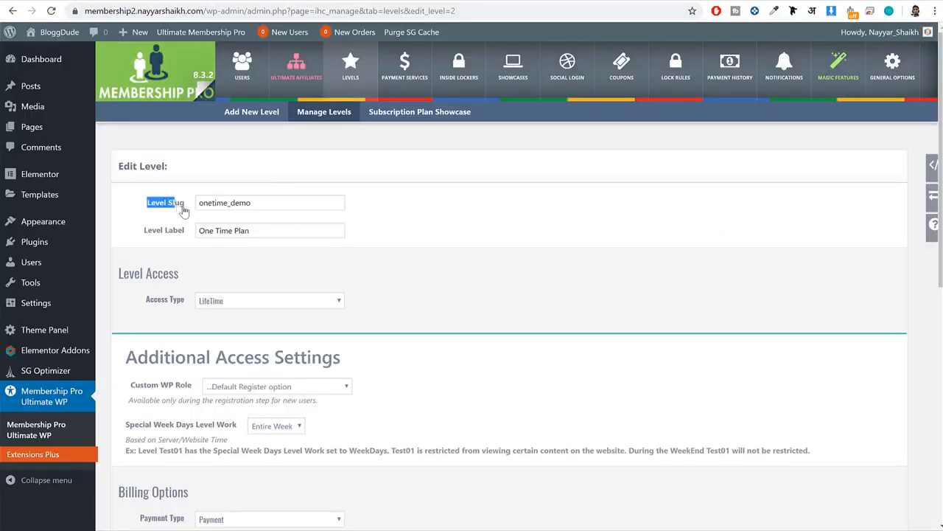
left_click(172, 209)
key("ctrl+a")
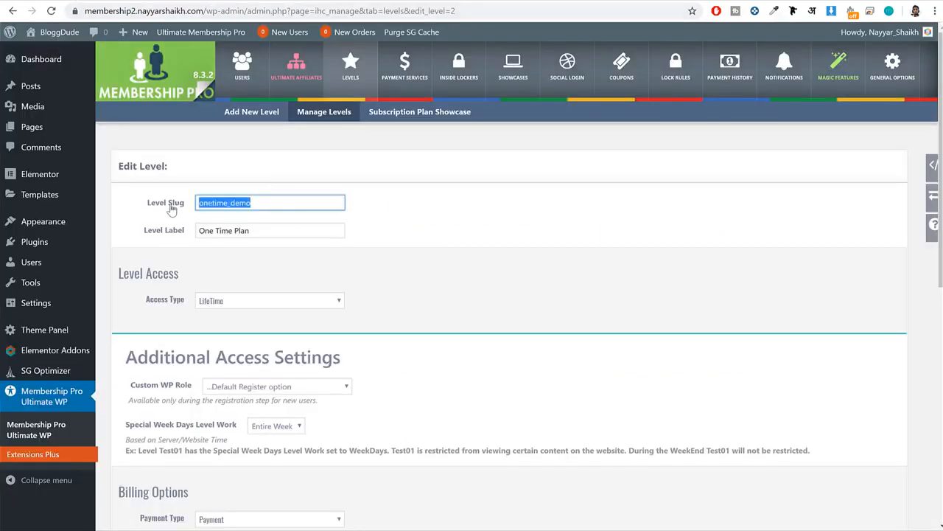
type("pro_plan")
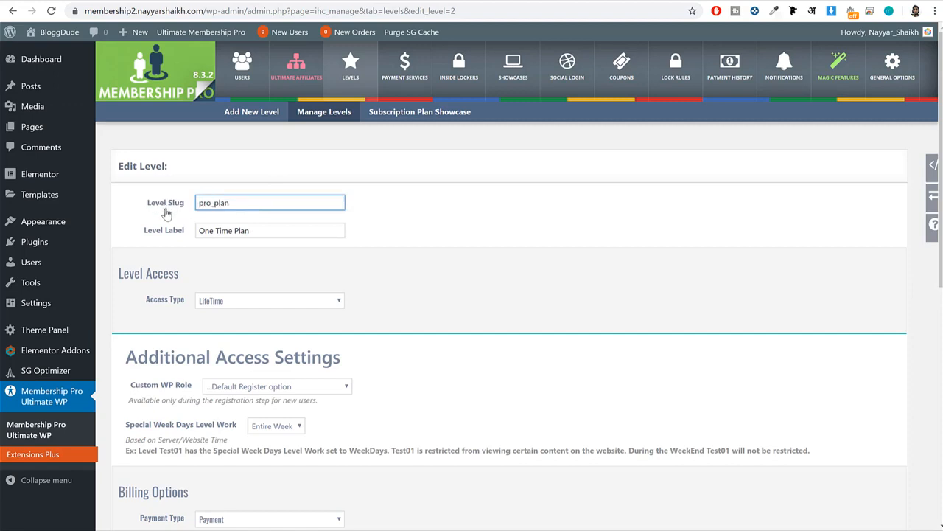
Set the level label to "Pro Blog", copied from the plan title on the demo subscription page.
double_click(276, 232)
left_click_drag(137, 233, 185, 235)
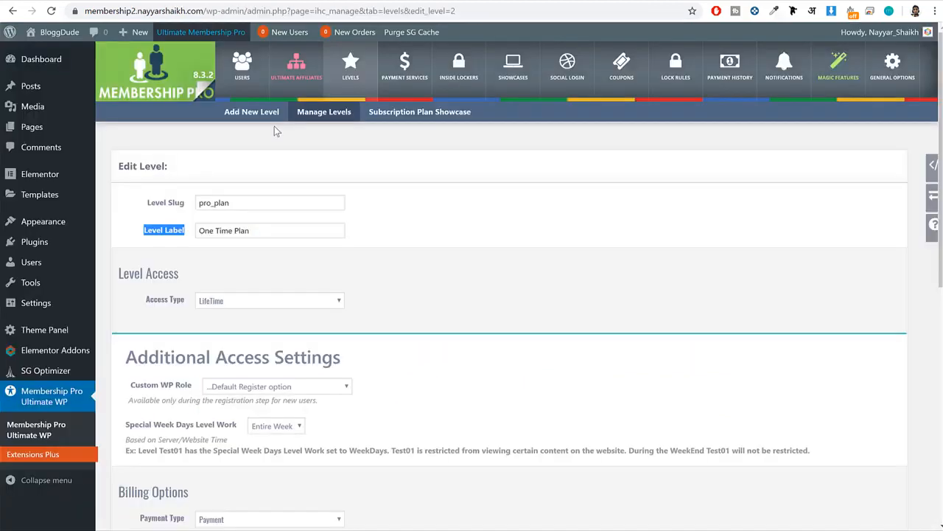
left_click(269, 235)
key("ctrl+a")
type("Pro Blog")
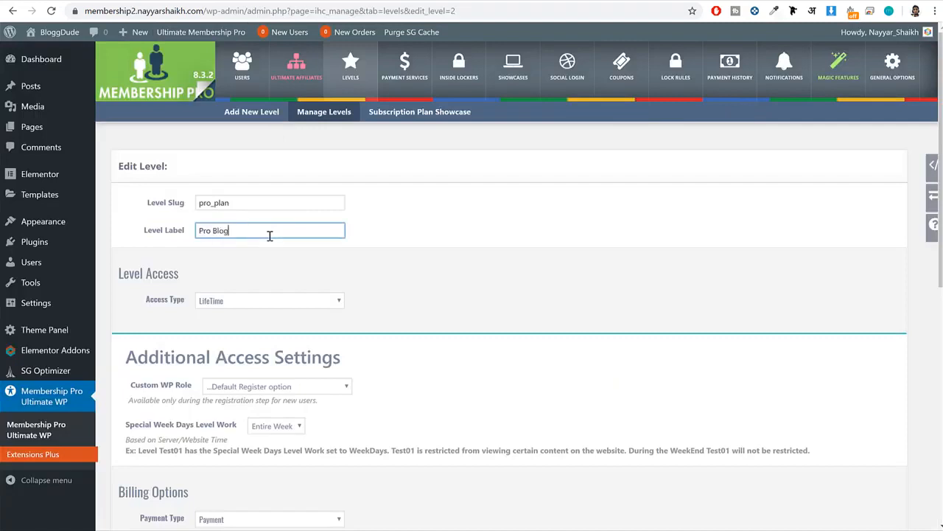
Change the Pro Blog level's access type to Limited with a duration of 1 year.
scroll(302, 284, "down", 1)
left_click(263, 241)
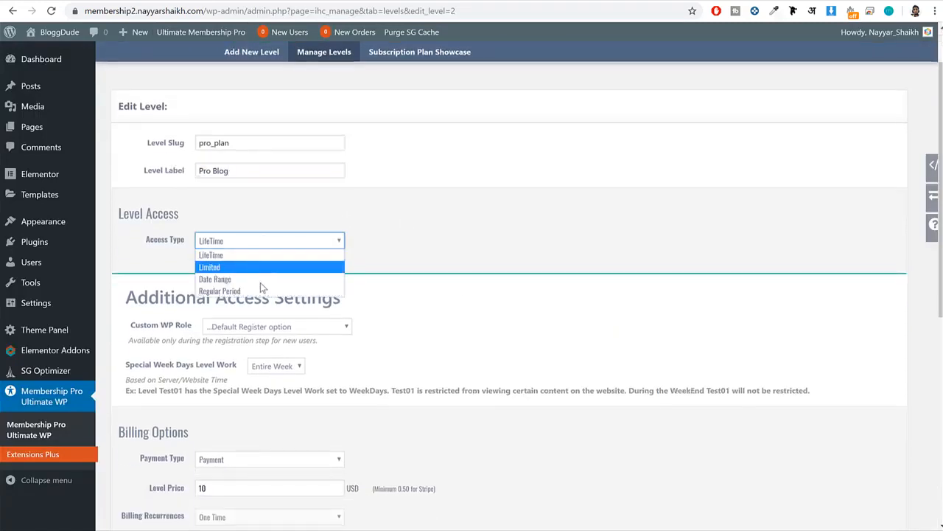
left_click(258, 267)
left_click(196, 269)
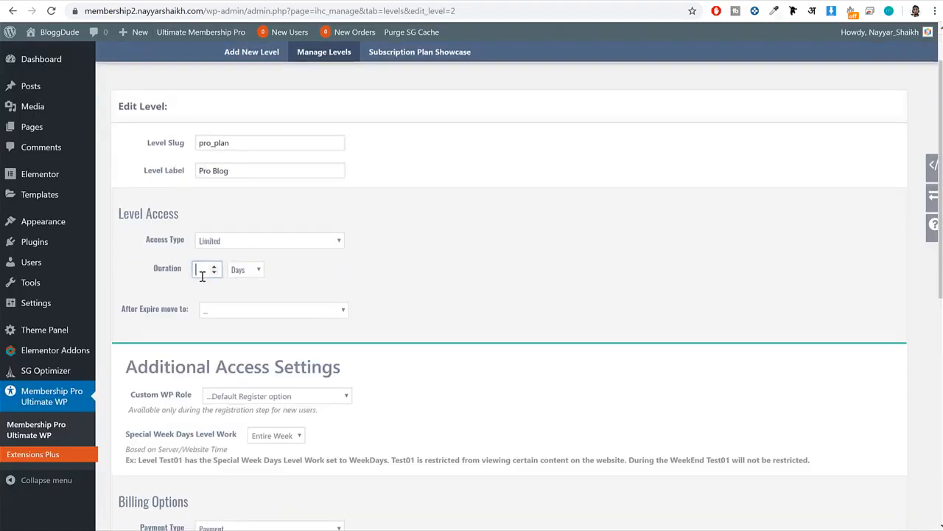
type("1")
left_click(254, 271)
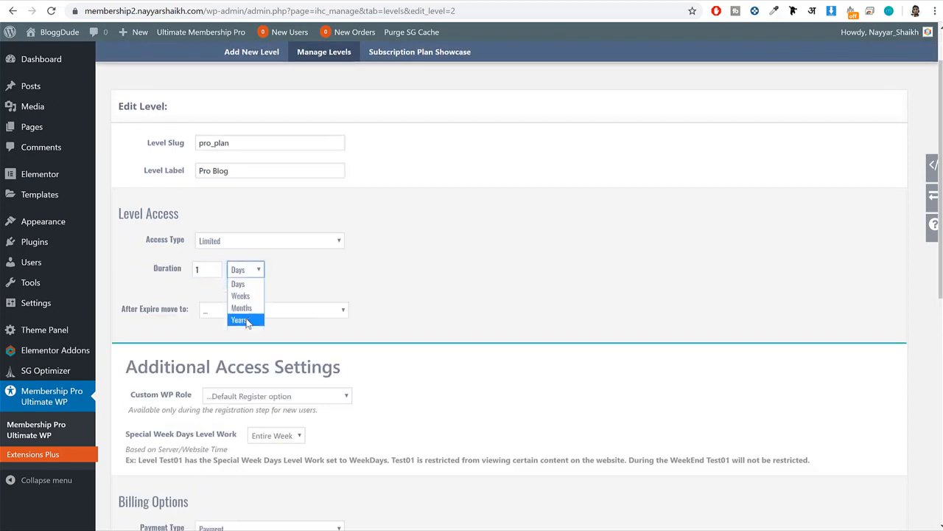
left_click(243, 319)
Review the level price and compare the description with the Pro Blog card on the demo subscription page.
scroll(461, 326, "down", 3)
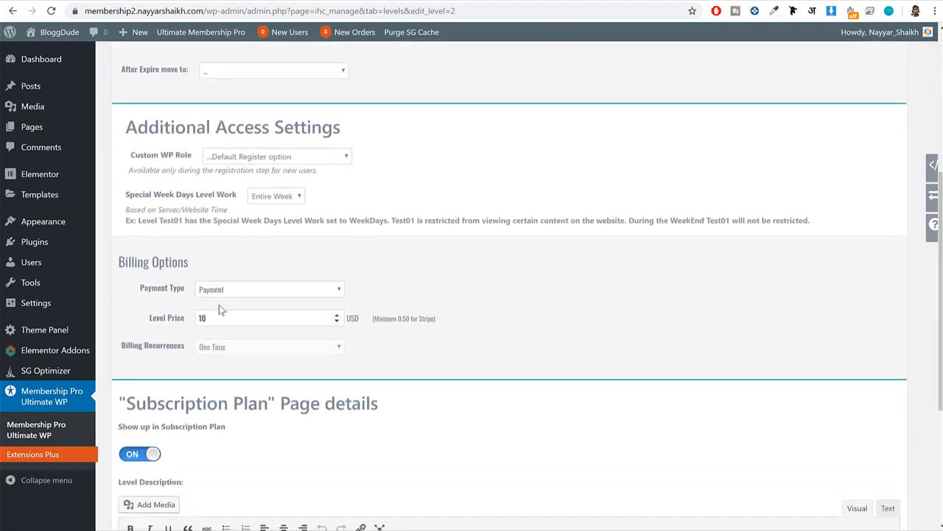
left_click_drag(224, 319, 184, 322)
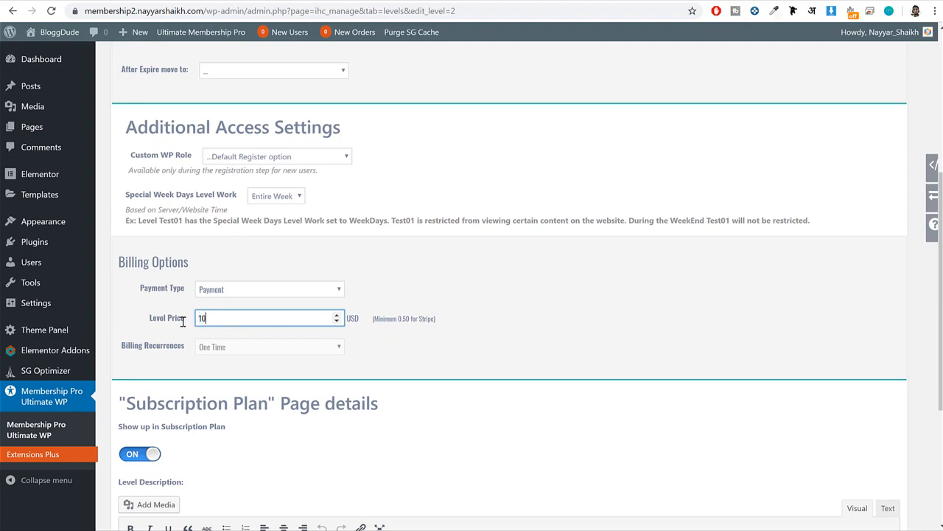
left_click_drag(233, 321, 160, 318)
scroll(503, 306, "down", 3)
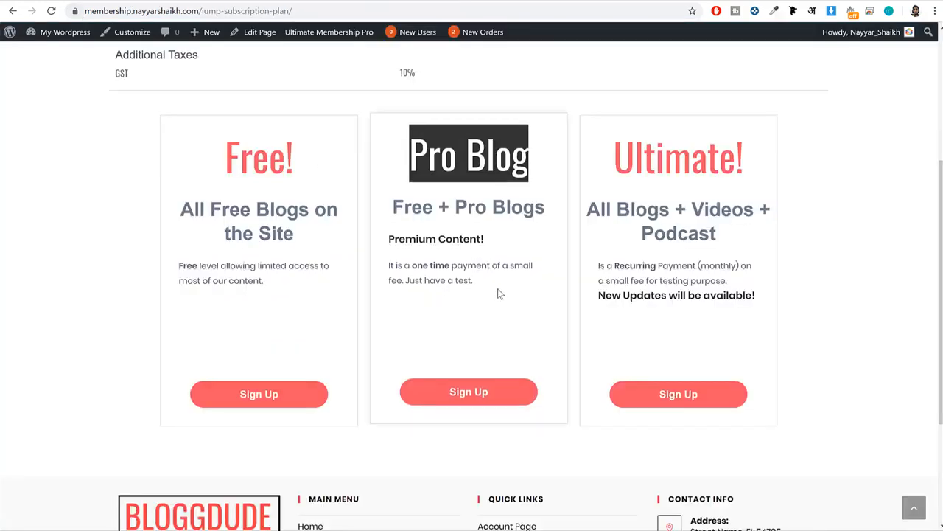
left_click_drag(499, 294, 384, 243)
left_click_drag(445, 266, 472, 281)
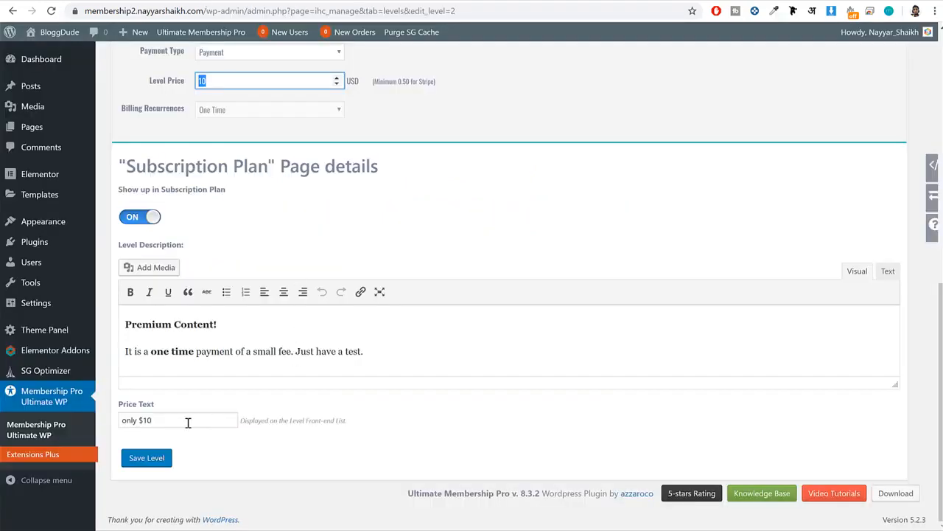
Replace the price text with "Free + Pro Blogs", copied from the demo site's plan card, and save the level.
left_click(186, 421)
key("ctrl+shift+Left")
key("ctrl+shift+Left")
key("BackSpace")
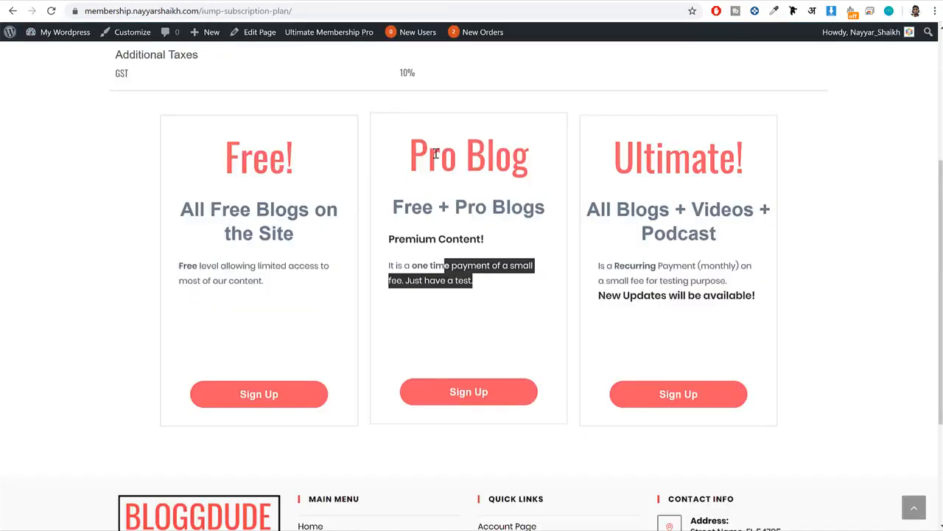
left_click(446, 169)
mouse_move(399, 207)
left_mouse_down()
mouse_move(557, 199)
mouse_move(382, 210)
left_mouse_up()
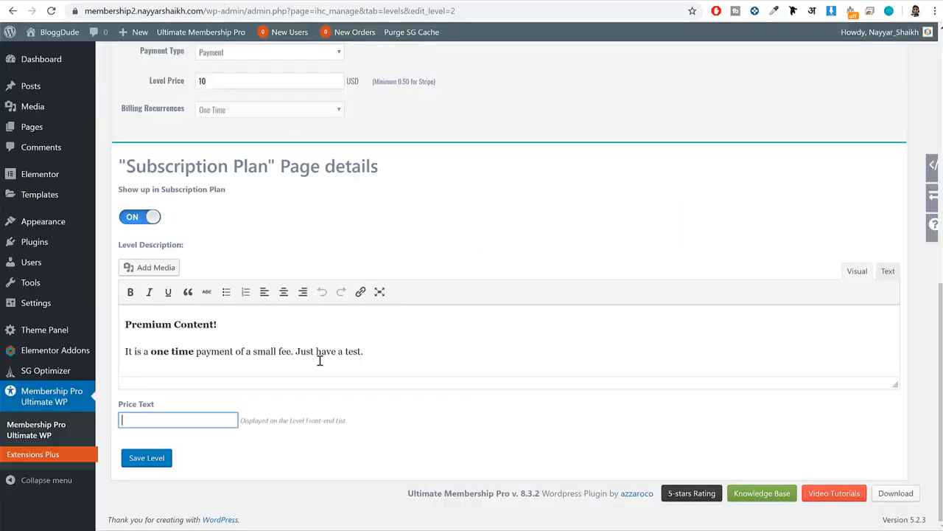
type("Free + Pro Blogs")
left_click(160, 461)
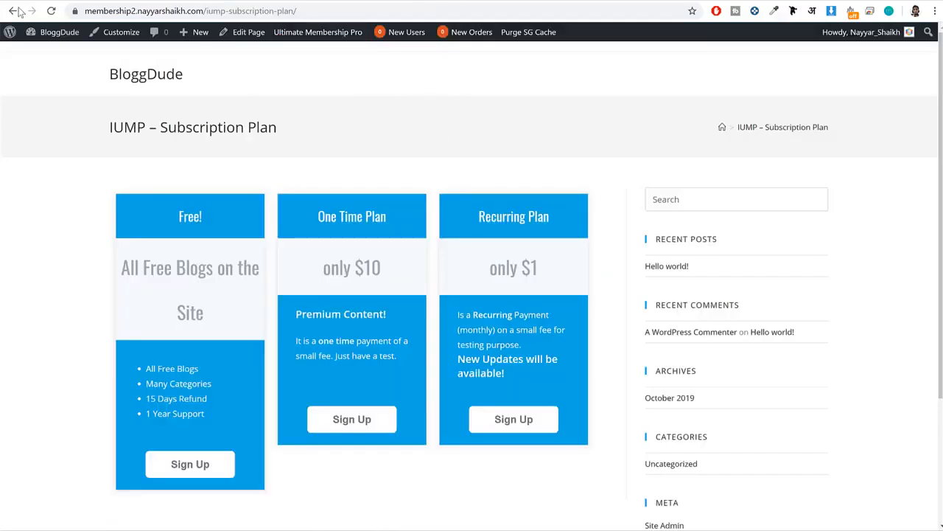
Reload the new site's subscription plan page and examine the Pro Blog card.
left_click(51, 11)
scroll(361, 285, "down", 3)
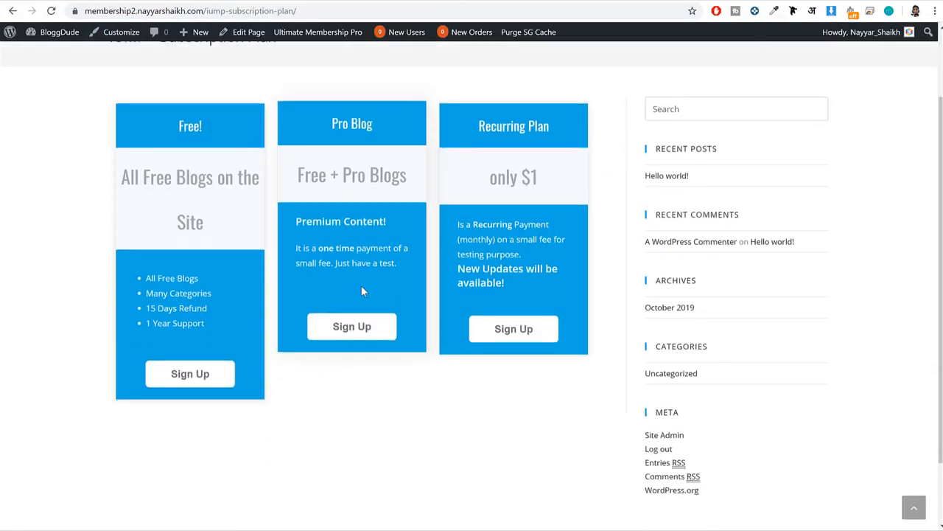
scroll(293, 263, "up", 3)
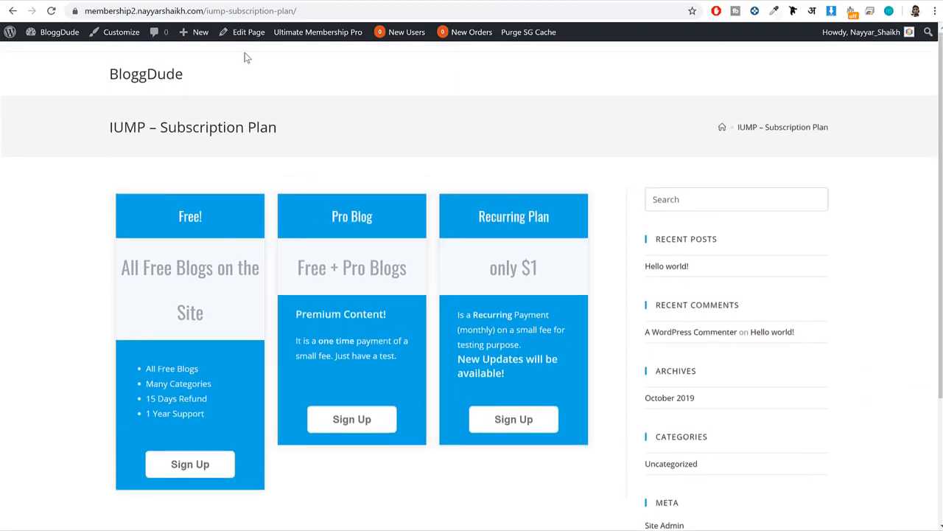
Open the Recurring Plan level for editing and set its slug to ultimate_plan.
left_click(115, 1)
mouse_move(147, 374)
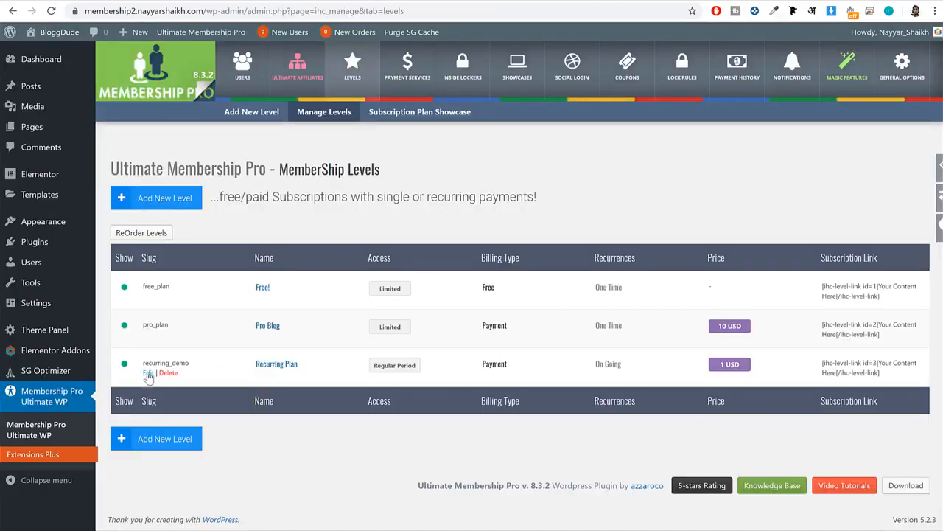
left_click(148, 374)
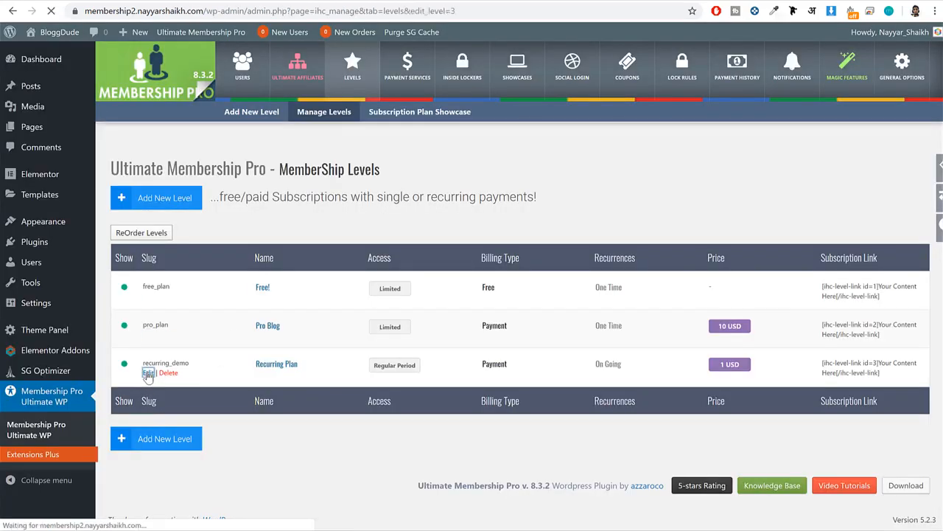
scroll(366, 359, "down", 1)
scroll(366, 359, "down", 2)
scroll(366, 359, "up", 4)
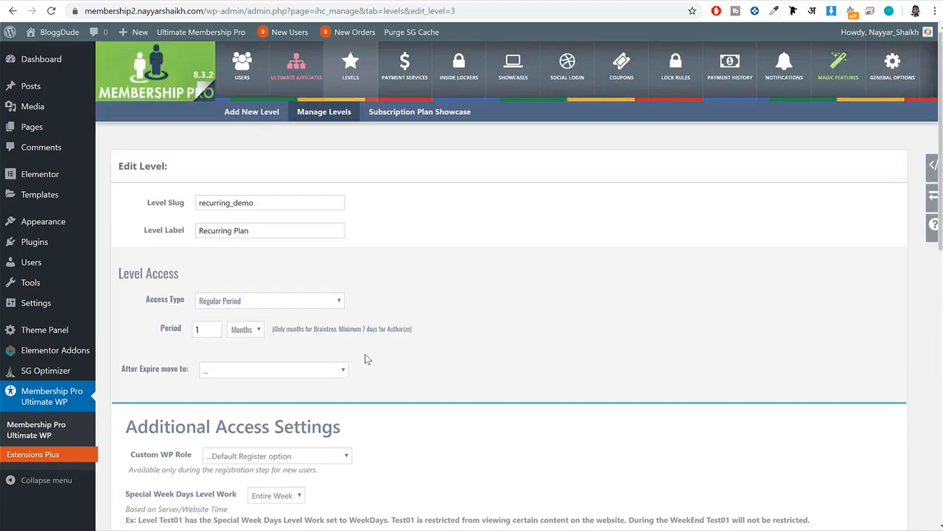
double_click(266, 204)
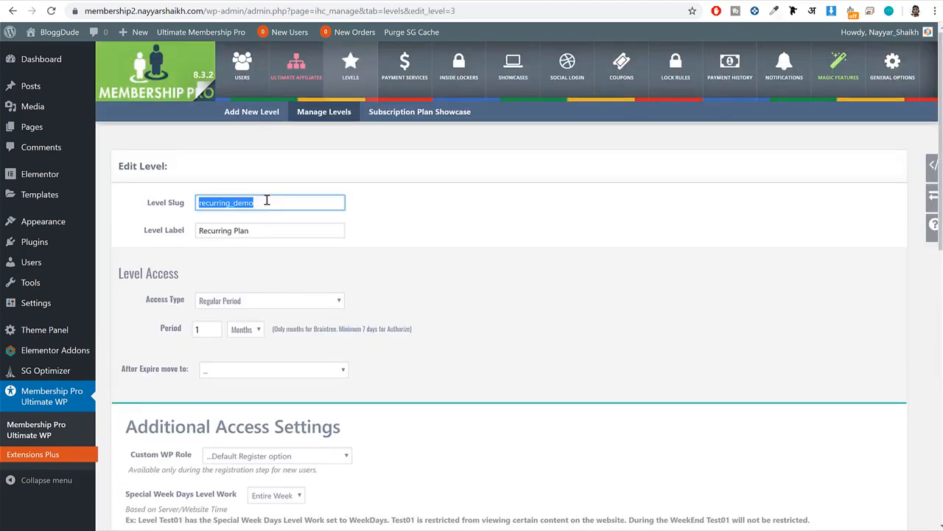
type("ultimate_plan")
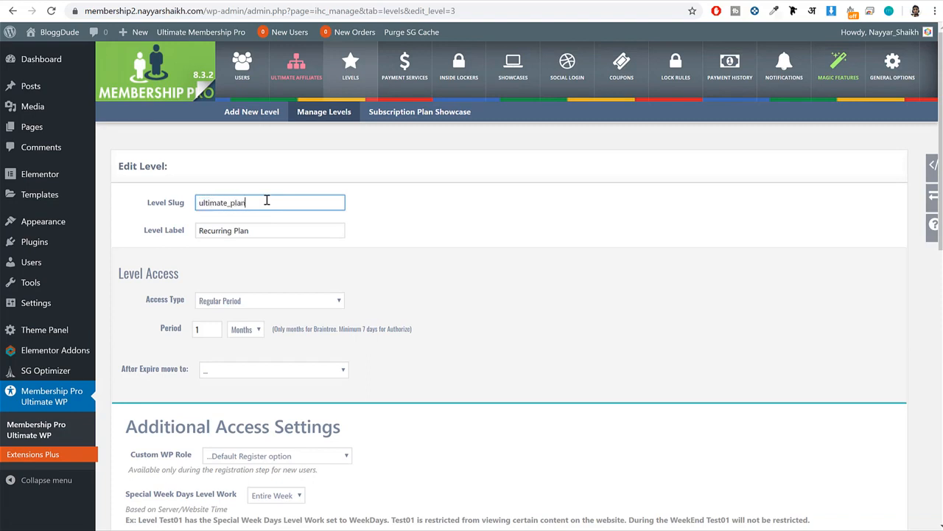
Set the level label to "Ultimate!", copied from the plan title on the demo subscription page.
key("Tab")
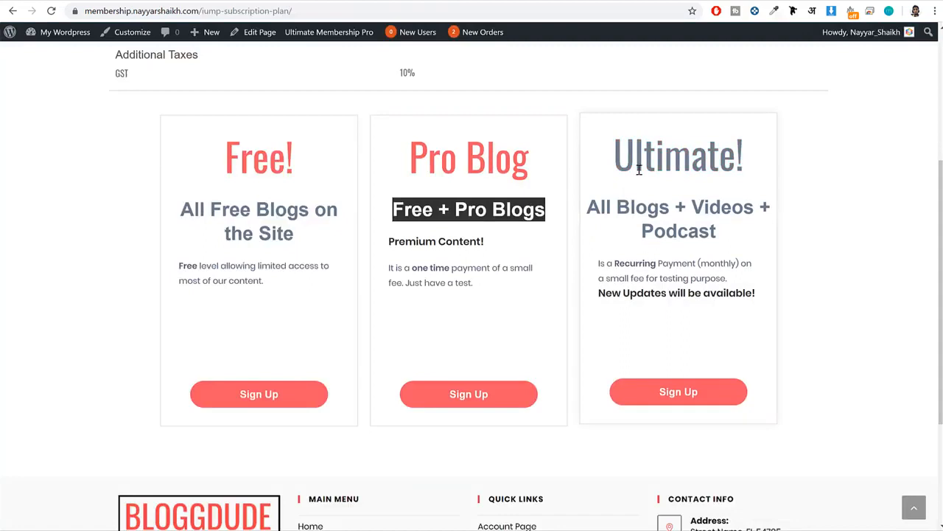
left_click(642, 155)
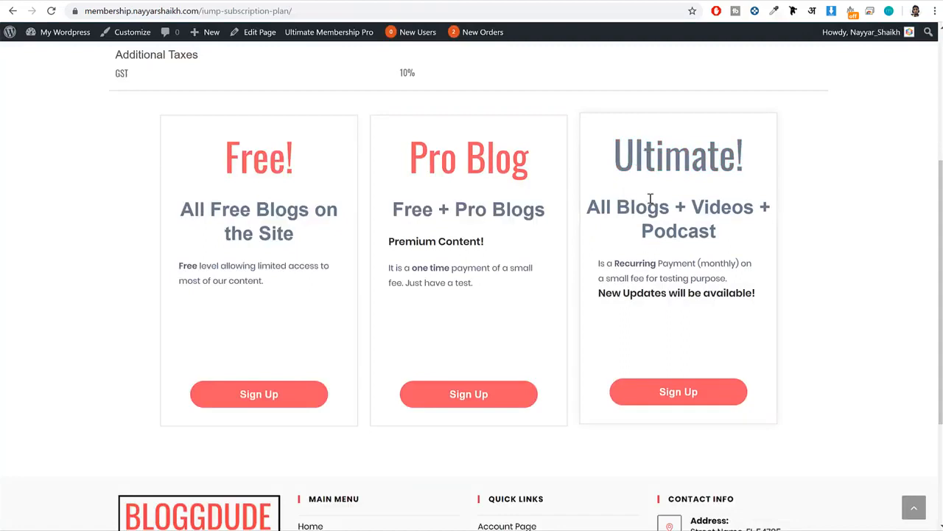
triple_click(642, 145)
key("ctrl+c")
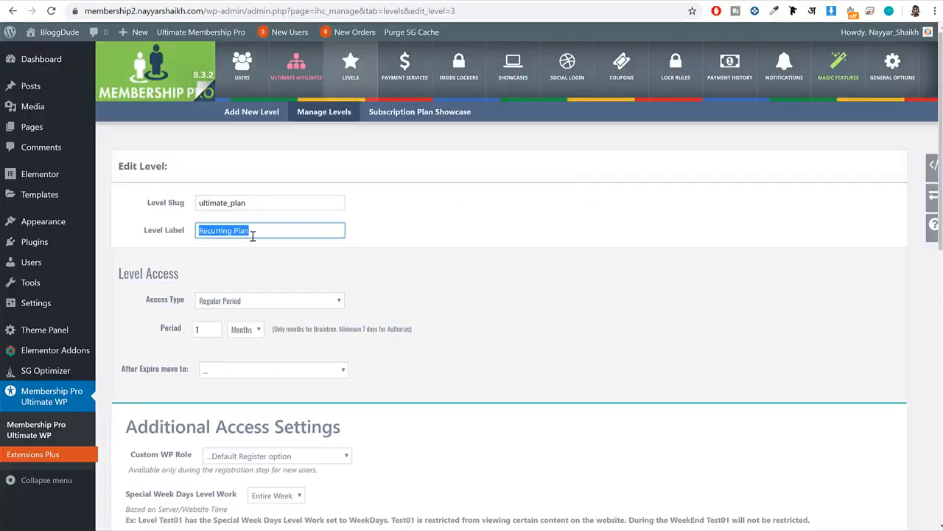
key("ctrl+v")
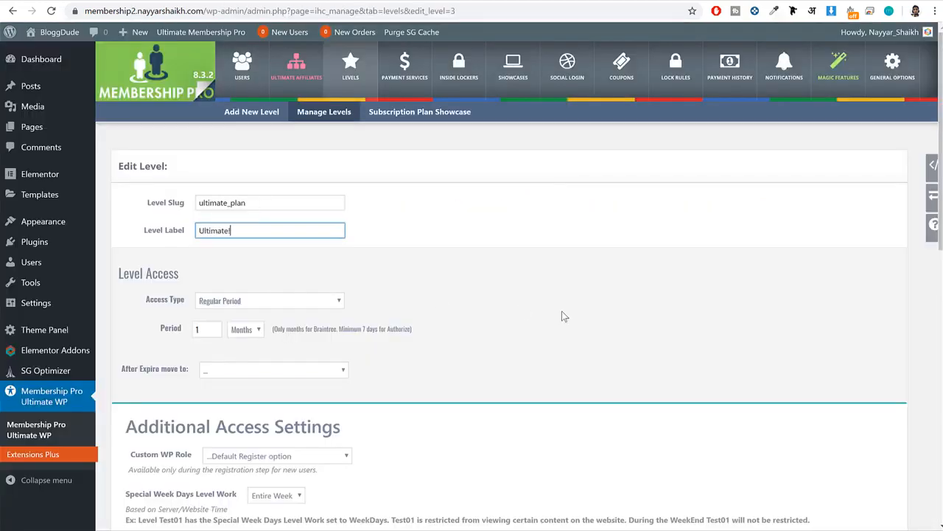
Set the level's regular access period to 1 year.
scroll(561, 316, "down", 2)
left_click(245, 210)
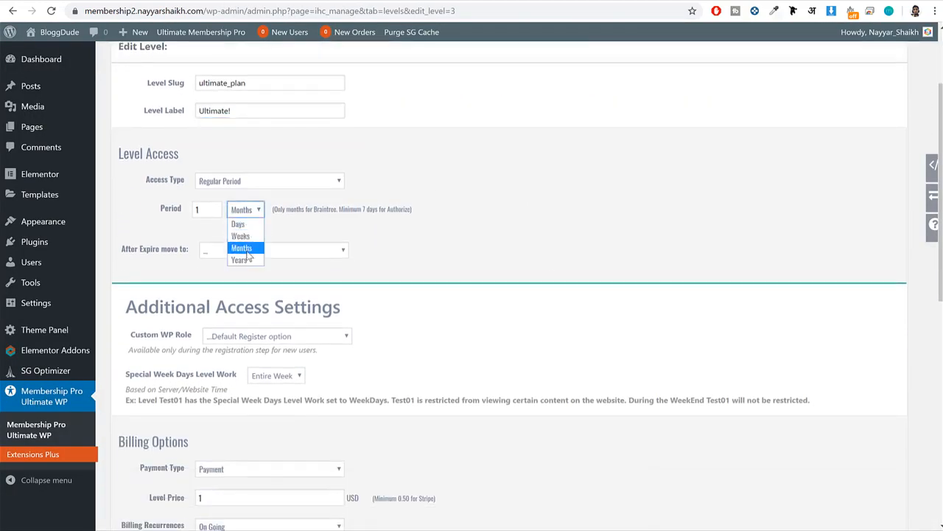
left_click(242, 260)
Check the plans on the demo site and set the Ultimate! level's price to 20 USD.
scroll(562, 273, "down", 2)
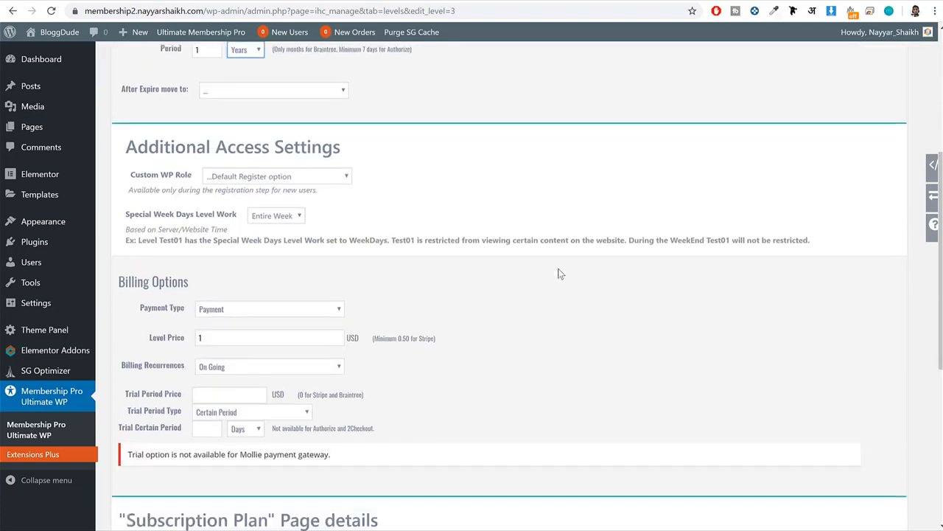
left_click(236, 320)
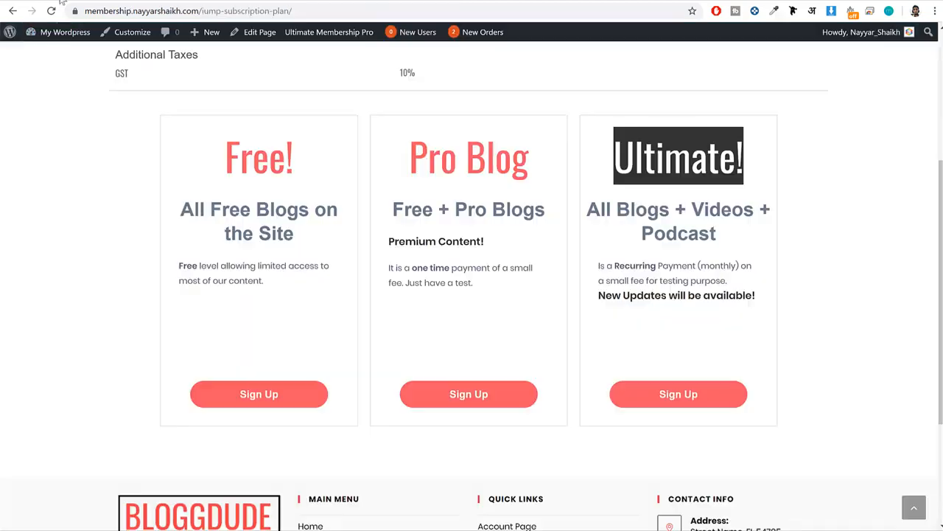
key("alt+Left")
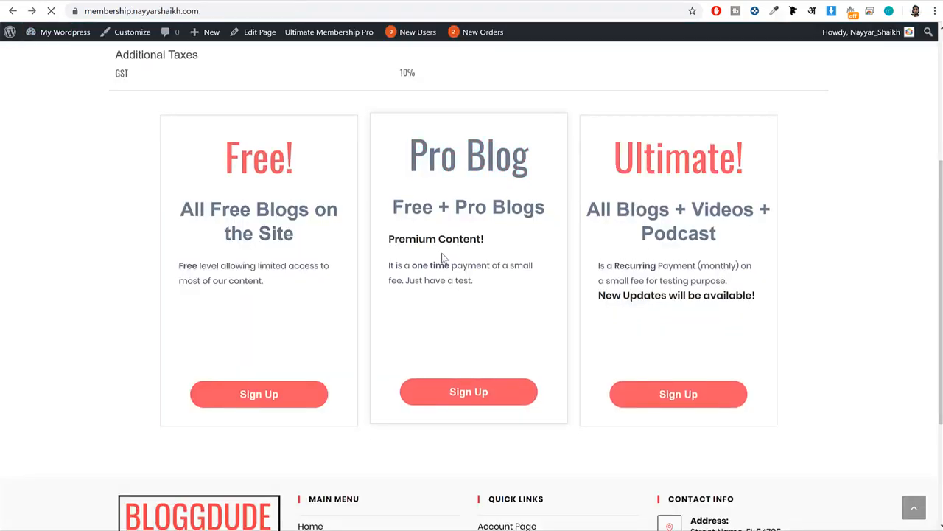
scroll(456, 278, "up", 10)
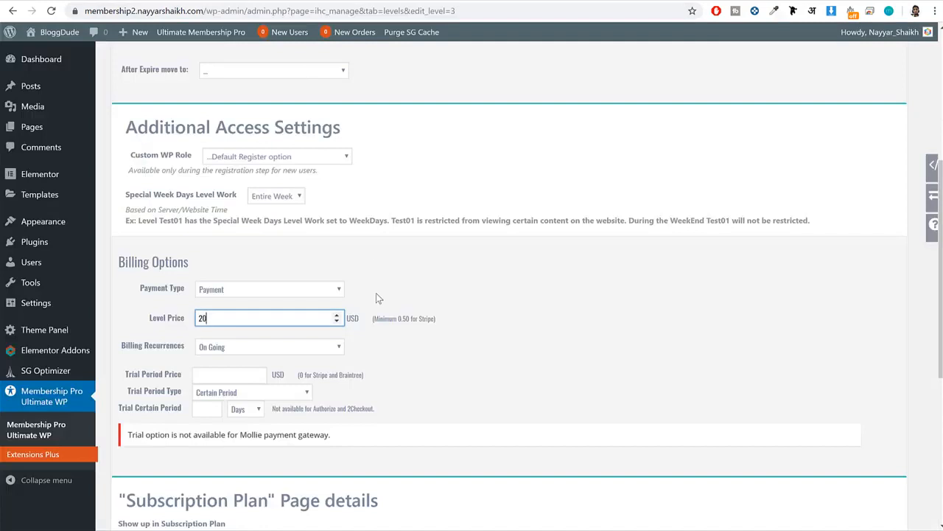
left_click(235, 363)
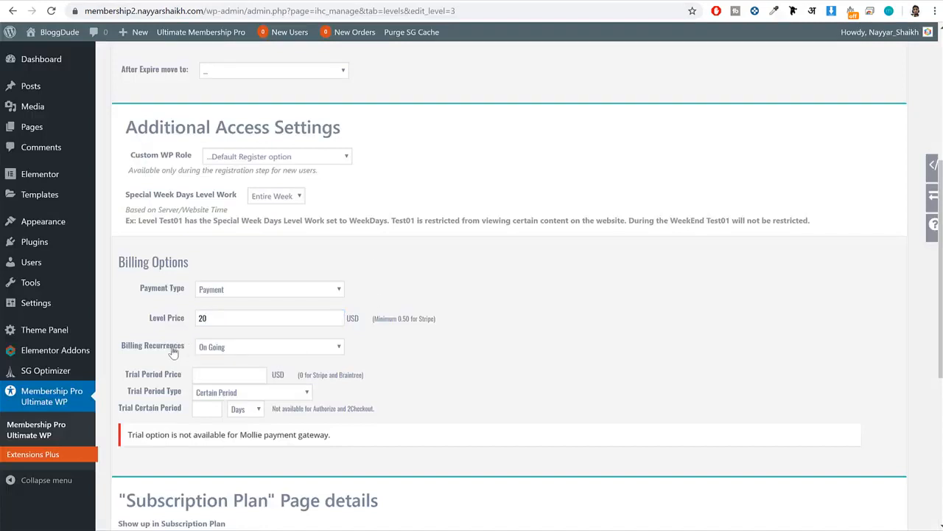
left_click_drag(177, 348, 122, 350)
left_click(417, 359)
left_click_drag(169, 353, 103, 351)
left_click(516, 348)
Change the Ultimate! level's access type to Limited with a duration of 1 year.
scroll(519, 348, "up", 3)
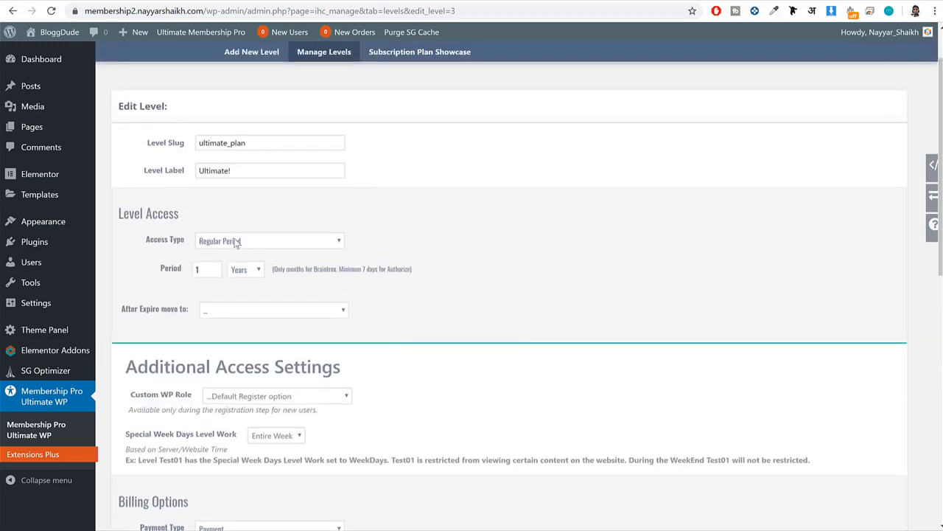
left_click_drag(186, 240, 144, 239)
left_click(295, 242)
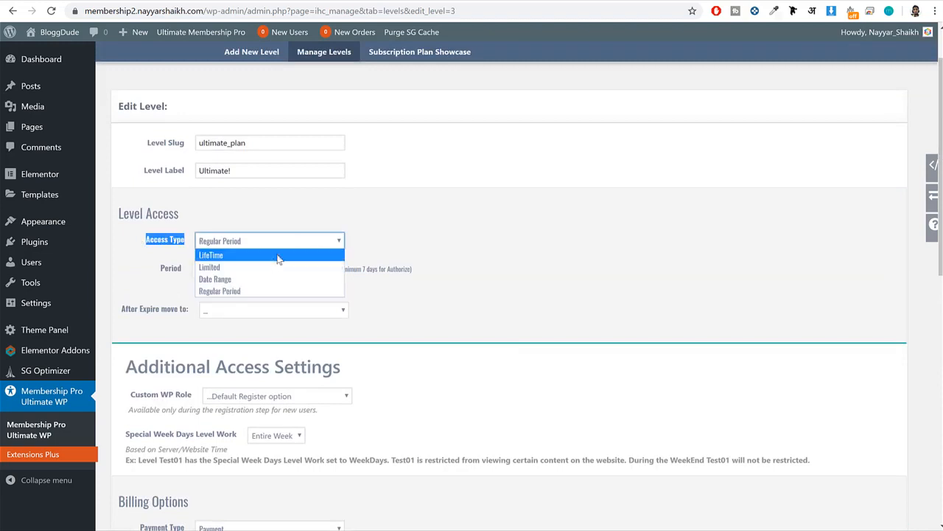
left_click(273, 266)
left_click(578, 288)
left_click(207, 270)
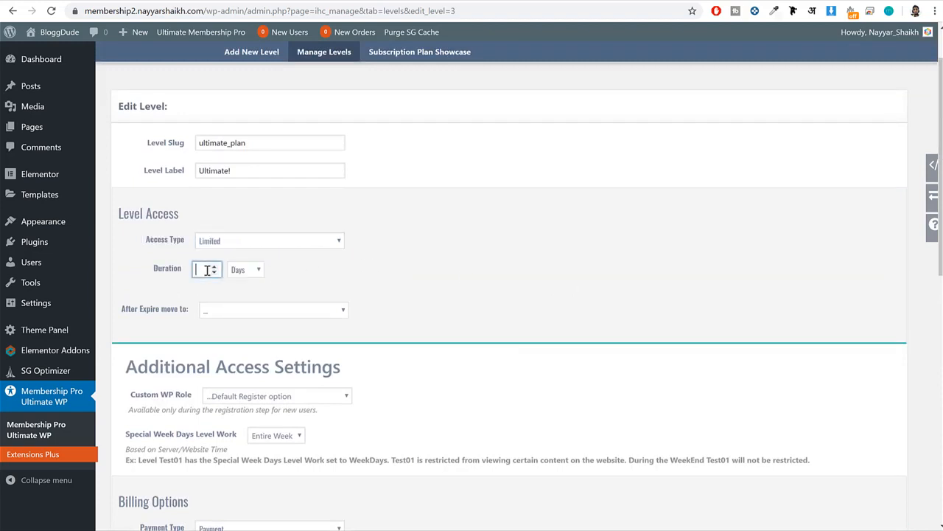
left_click(259, 271)
left_click(243, 308)
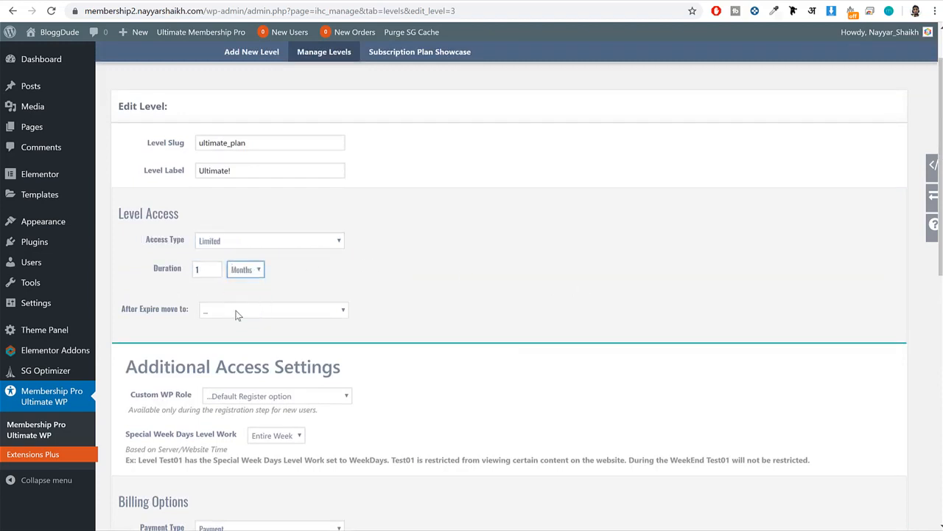
left_click(245, 270)
left_click(247, 326)
left_click(251, 241)
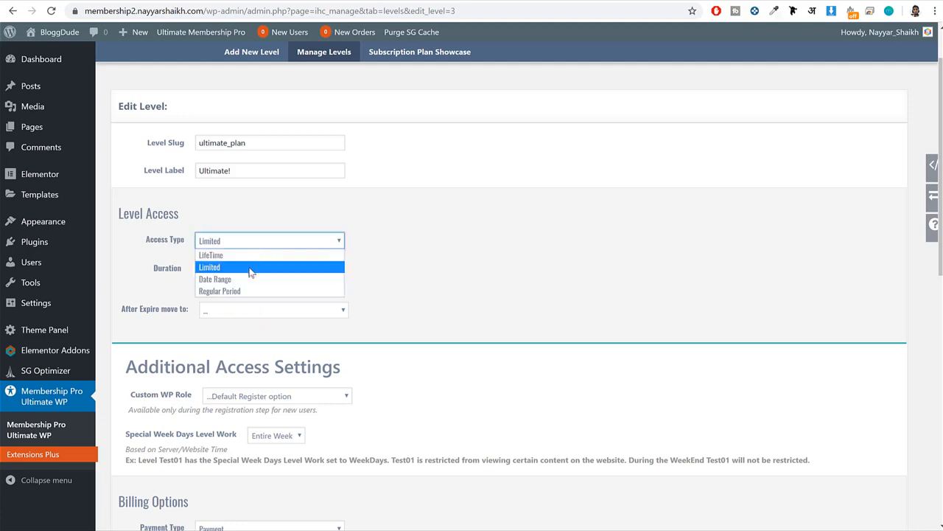
left_click(496, 277)
Replace the Ultimate! level's description with the four features copied from the Ultimate Plan on the demo site.
scroll(508, 290, "down", 4)
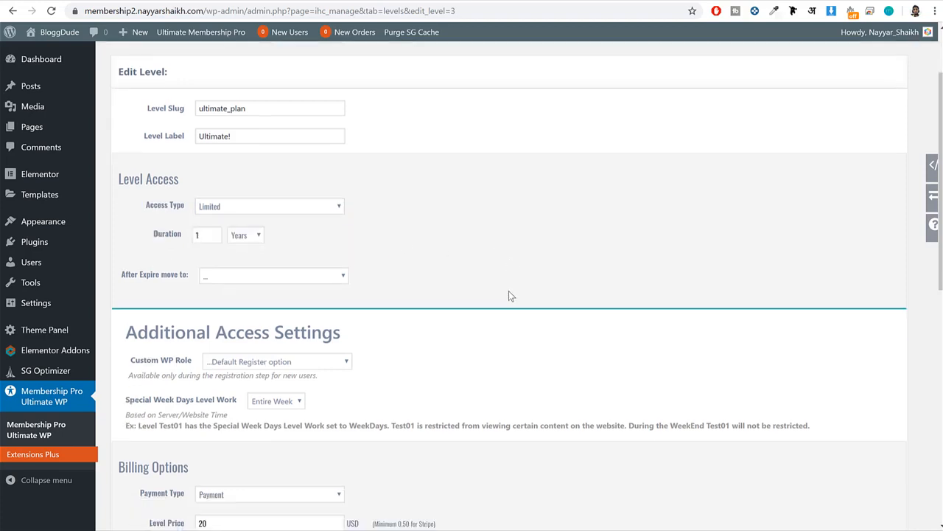
left_click(216, 258)
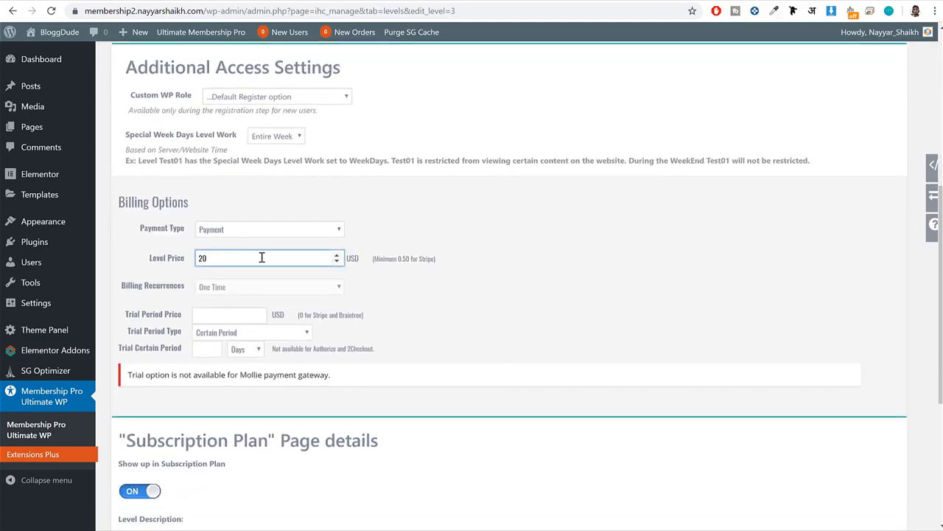
scroll(539, 340, "down", 4)
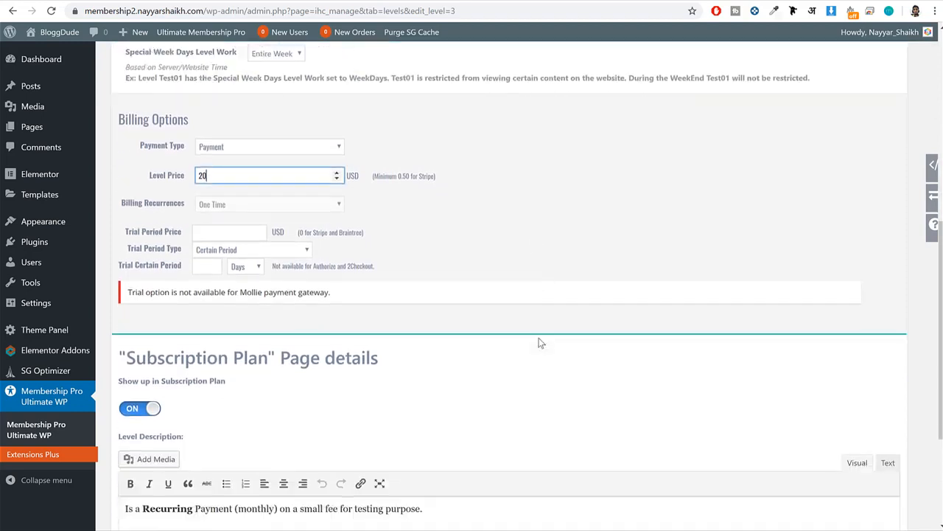
left_click_drag(301, 342, 111, 315)
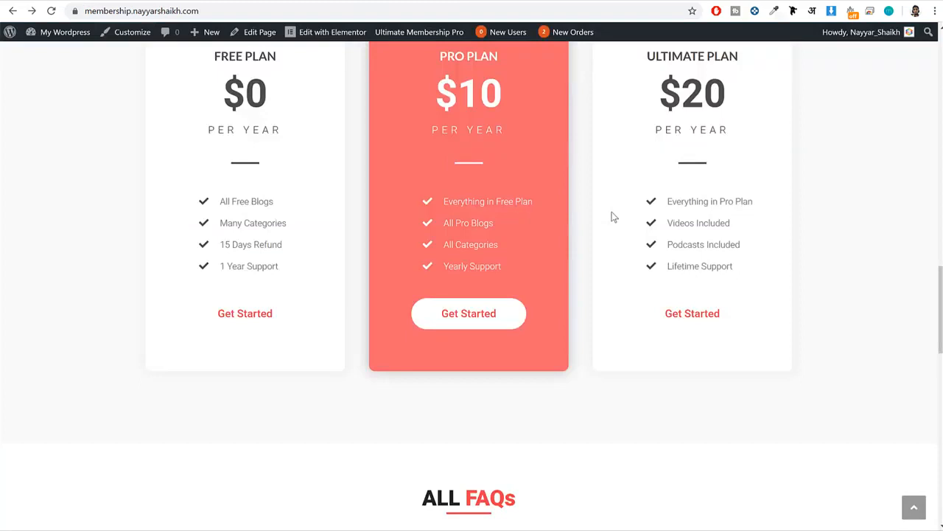
scroll(611, 217, "up", 2)
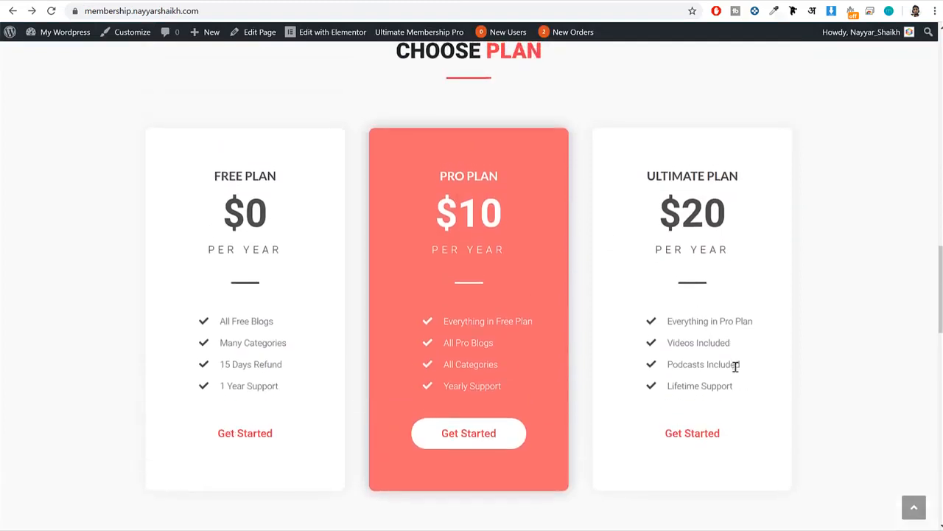
left_click_drag(733, 386, 669, 321)
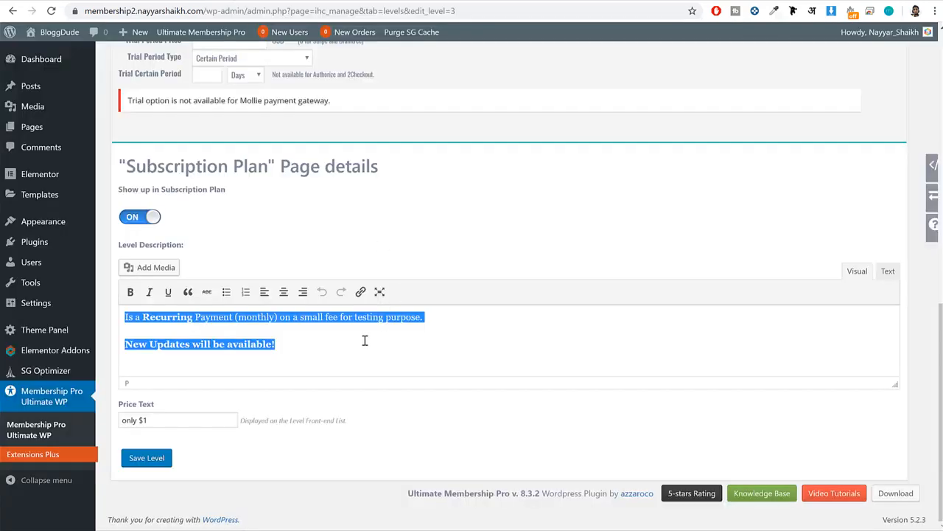
key("BackSpace")
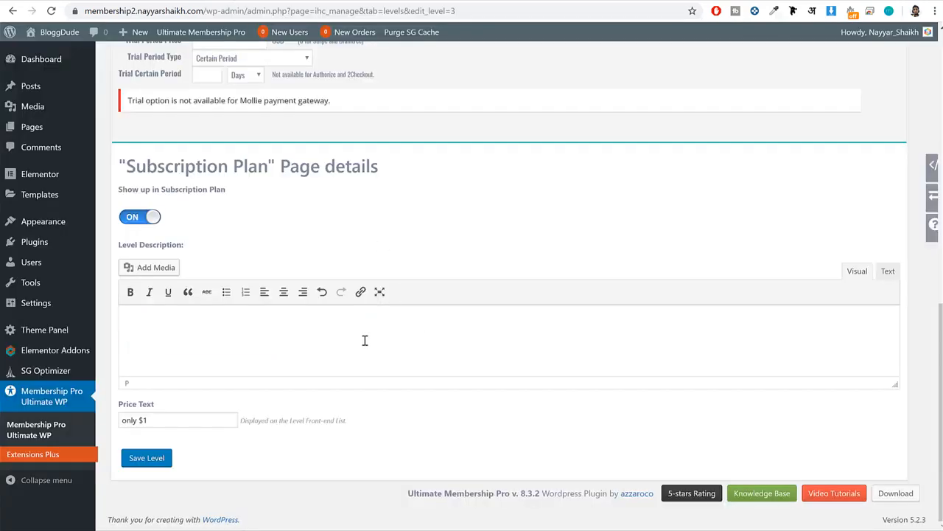
key("ctrl+v")
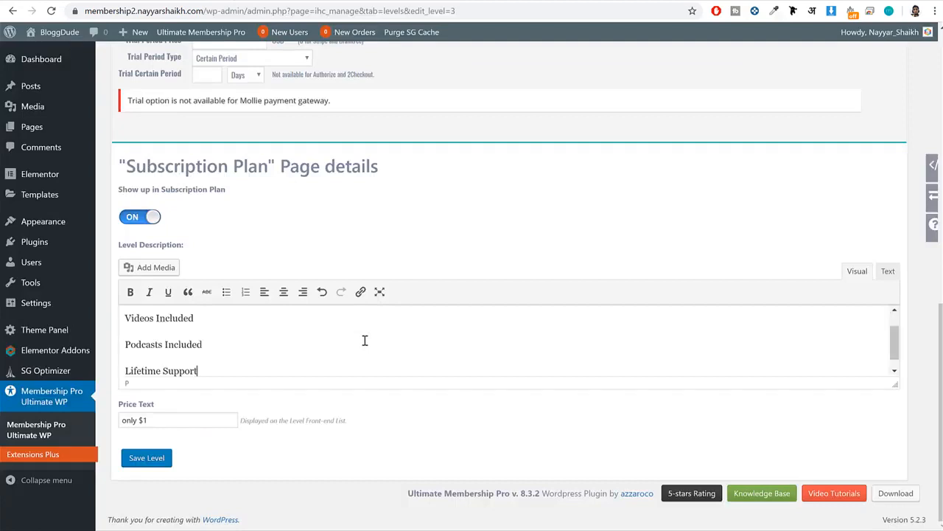
Format the whole Ultimate! level description as a bulleted list and make the description editor taller.
left_click(226, 292)
key("ctrl+a")
left_click(226, 292)
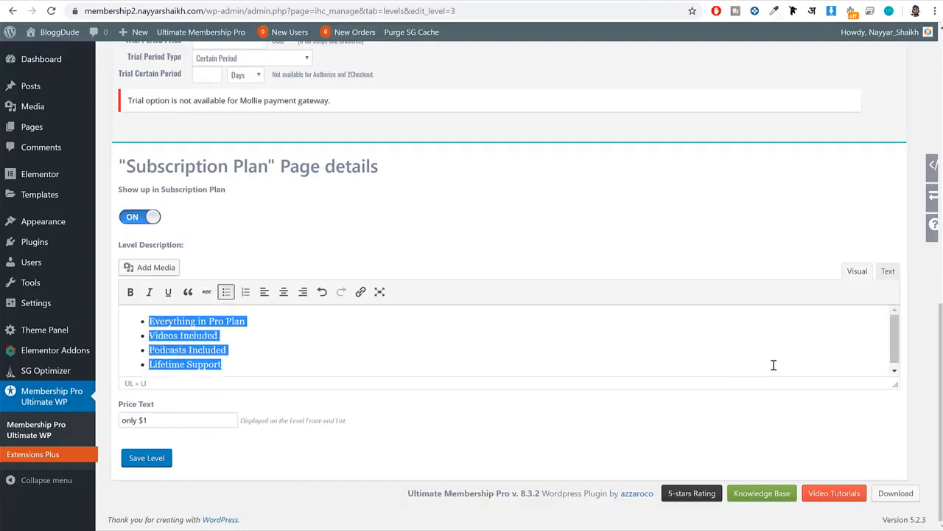
left_click_drag(898, 390, 896, 477)
left_click(443, 392)
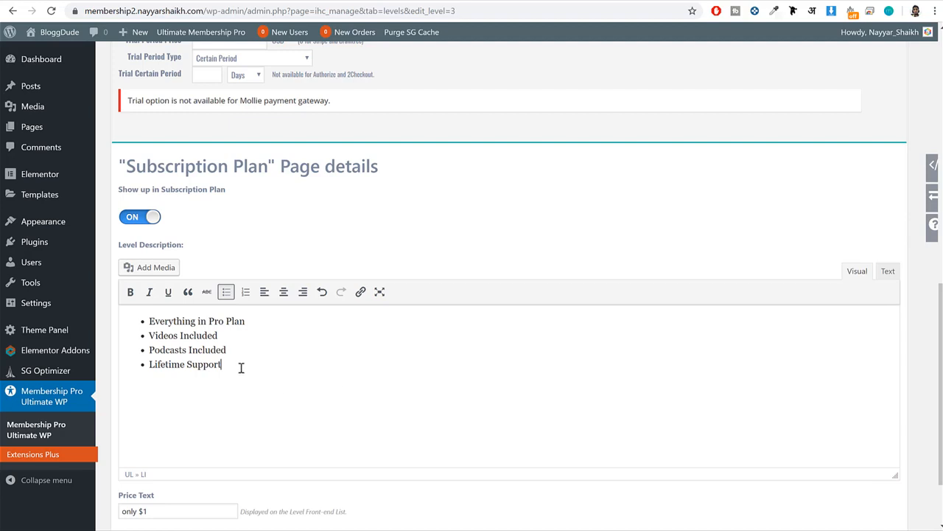
left_click_drag(241, 367, 124, 325)
left_click(221, 336)
left_click_drag(221, 336, 145, 333)
left_click_drag(236, 350, 115, 346)
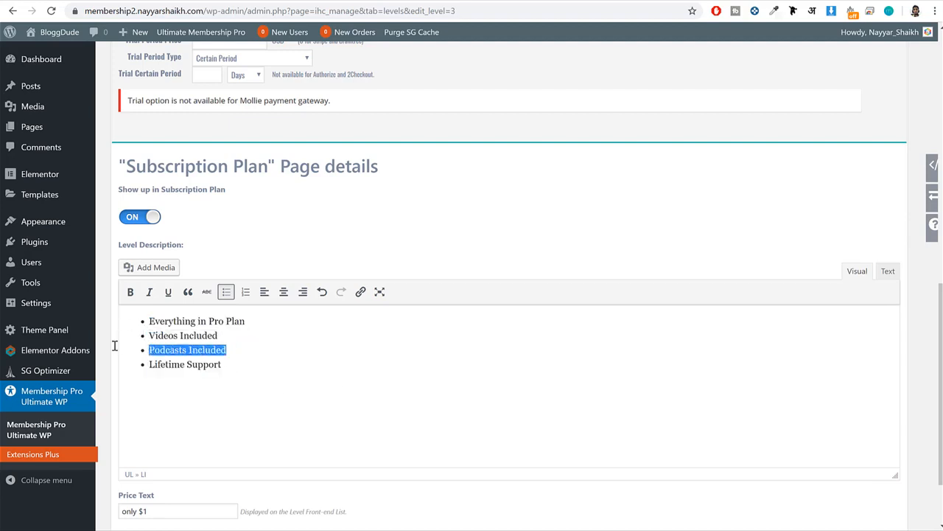
left_click_drag(237, 364, 145, 364)
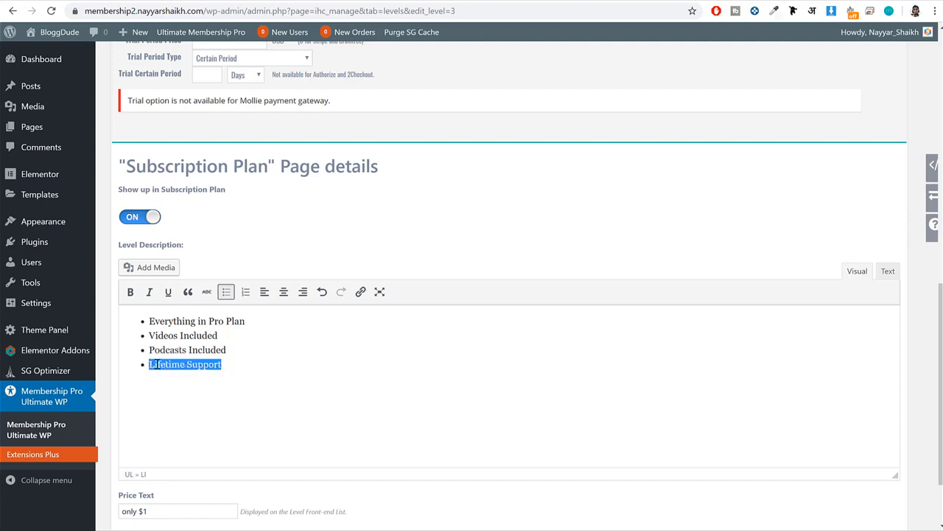
Check the Ultimate! plan's wording on the demo site, set the level's price text to "$20" and save the level.
scroll(221, 366, "down", 5)
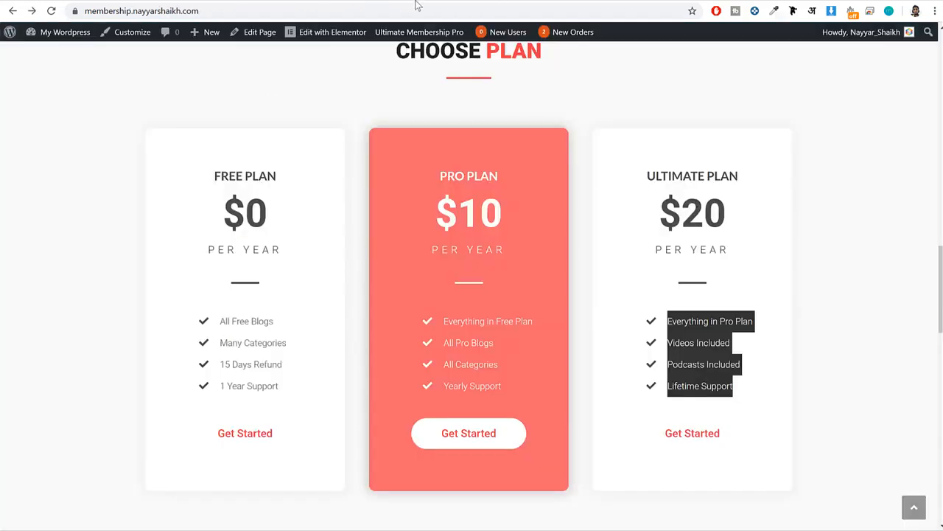
triple_click(631, 183)
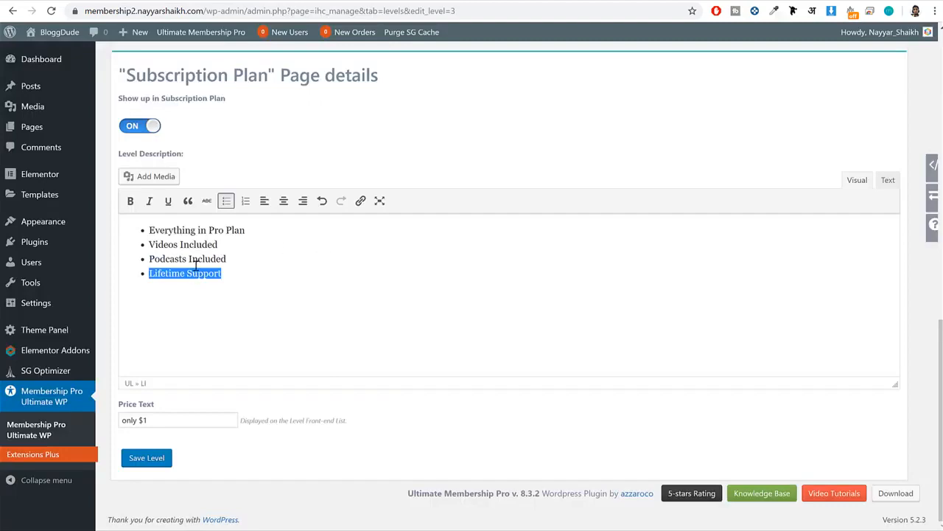
left_click(196, 264)
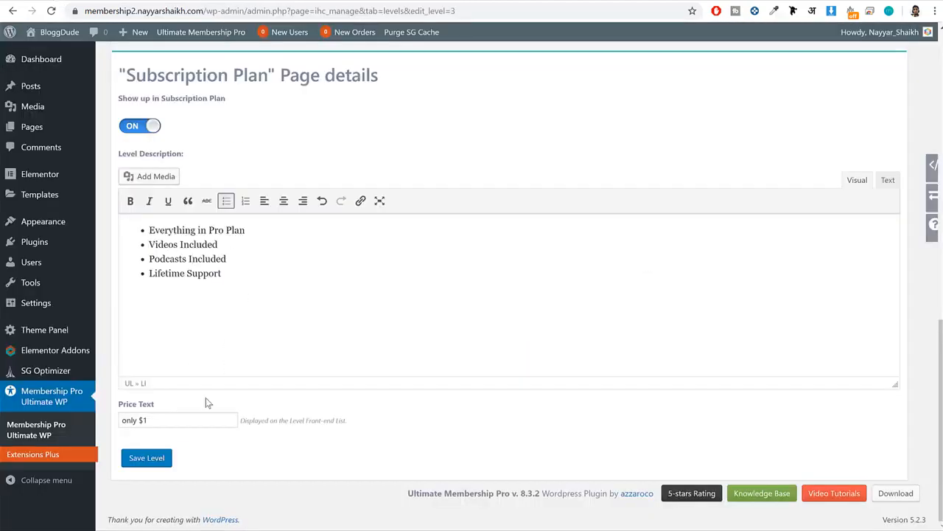
left_click(200, 415)
triple_click(200, 415)
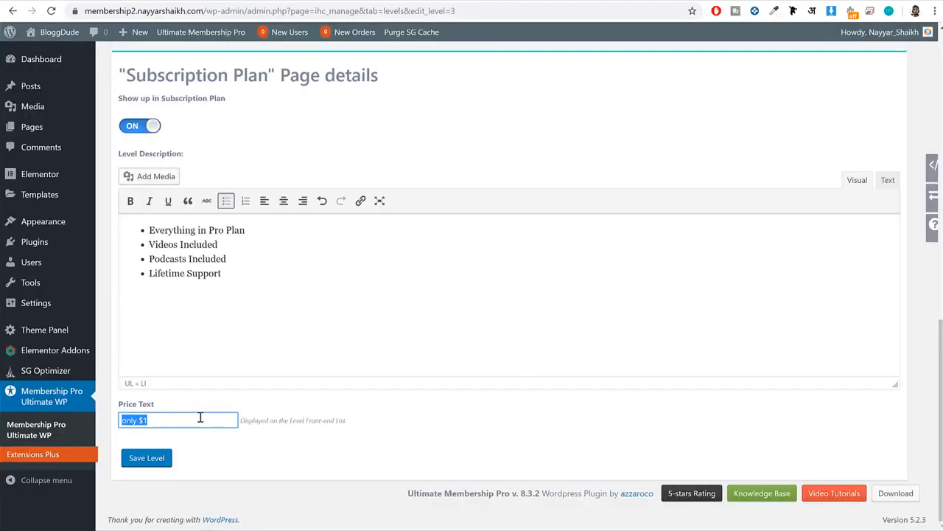
left_click(200, 415)
triple_click(193, 414)
key("BackSpace")
left_click(147, 458)
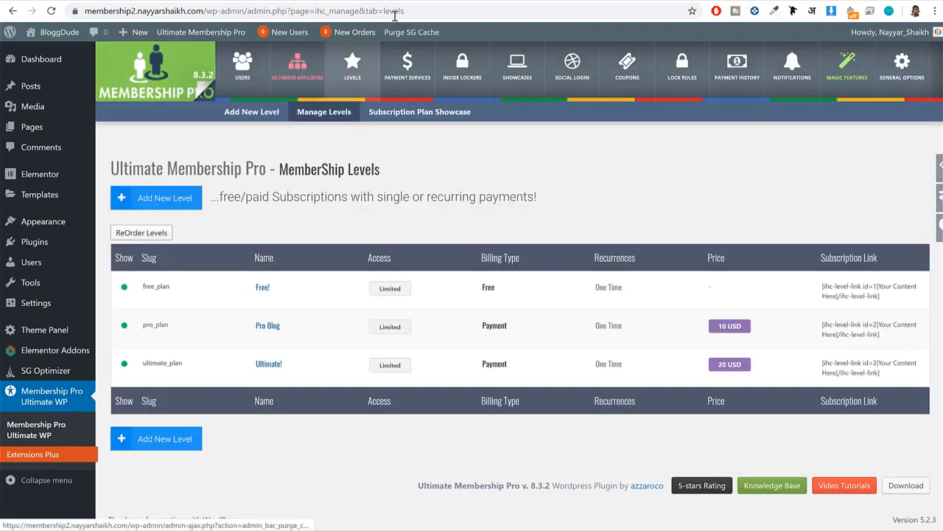
Reload the site's subscription plan page and compare the price texts and feature lists of the three plans.
left_click(454, 2)
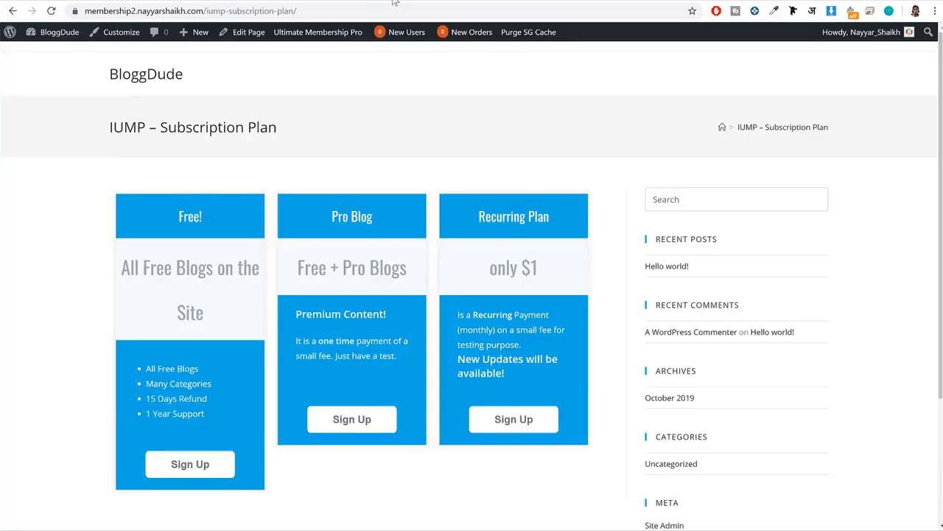
left_click(48, 11)
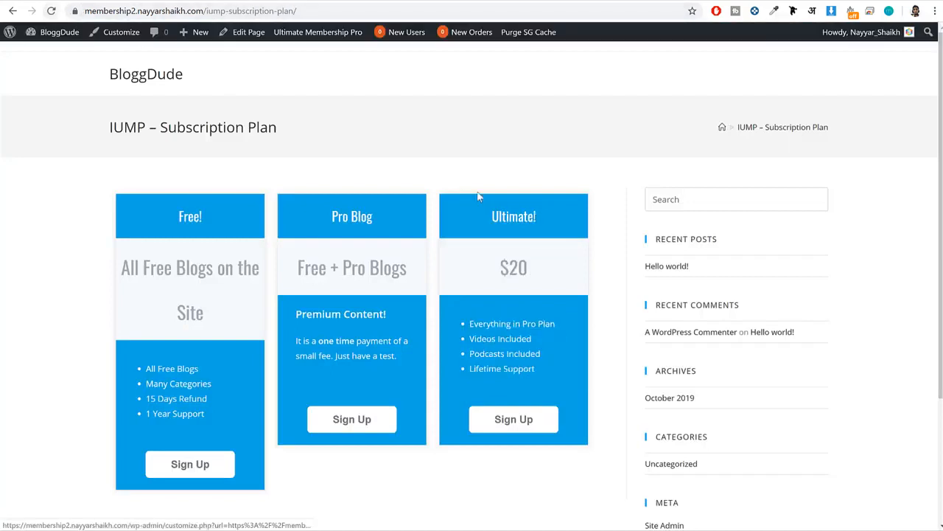
left_click_drag(550, 268, 479, 265)
left_click(479, 265)
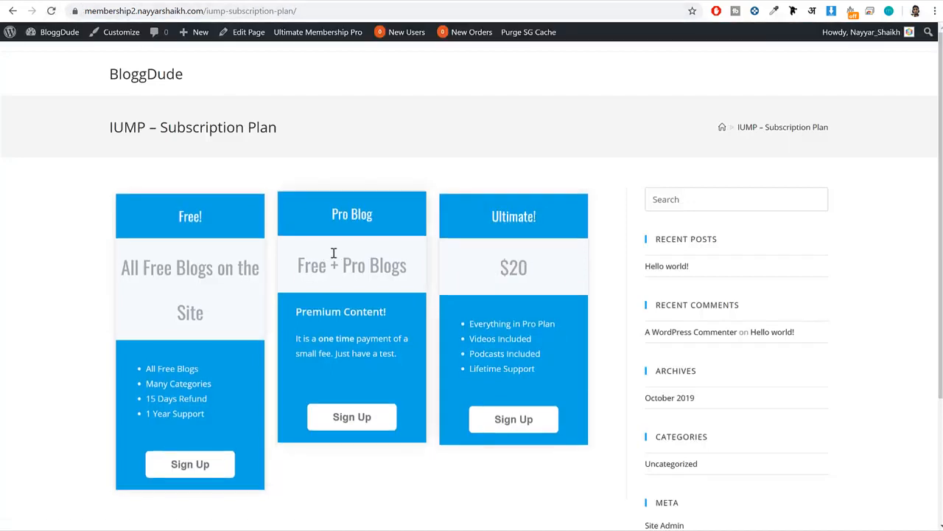
left_click_drag(171, 267, 384, 272)
left_click(384, 271)
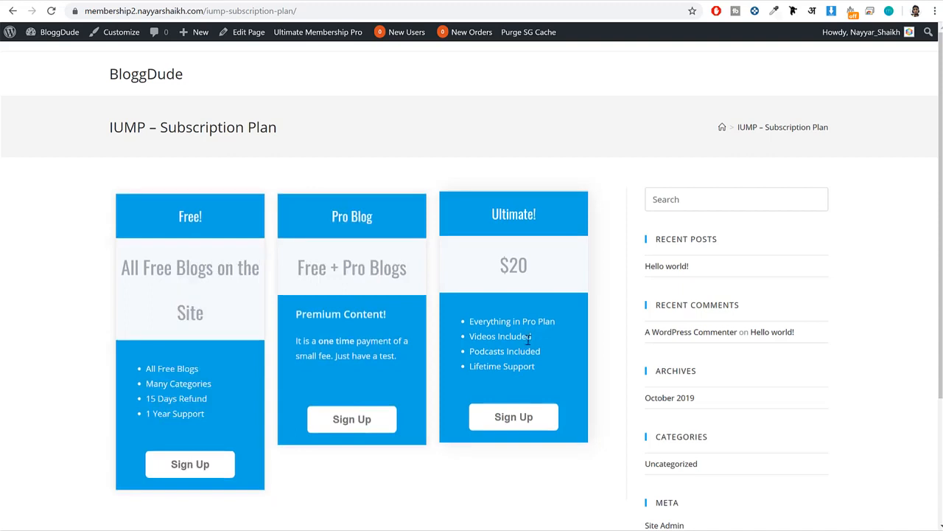
left_click_drag(535, 368, 469, 316)
left_click(492, 330)
left_click_drag(545, 374, 467, 322)
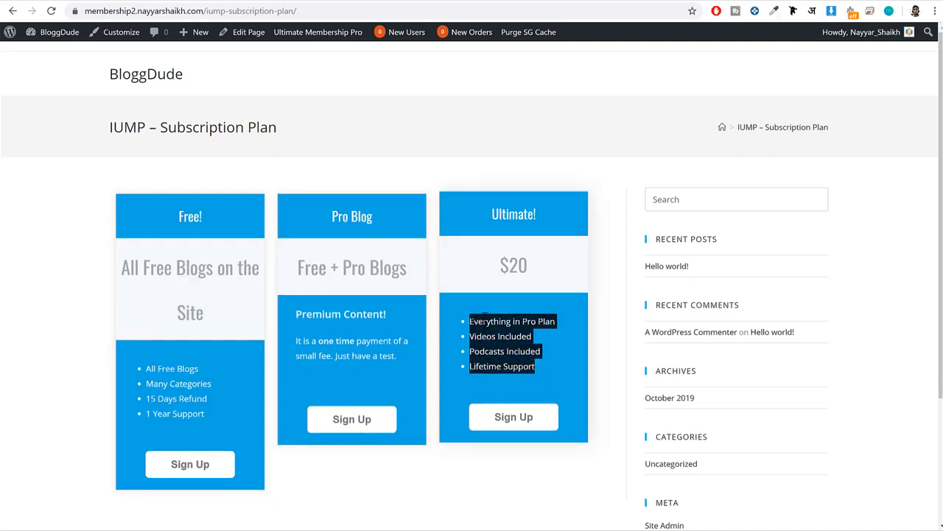
left_click(484, 317)
left_click_drag(529, 266, 488, 265)
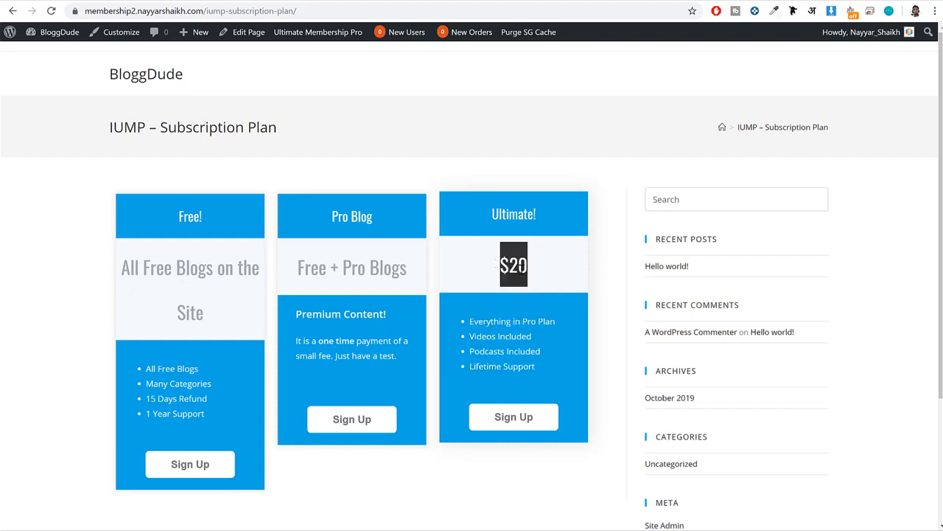
left_click_drag(417, 274, 310, 267)
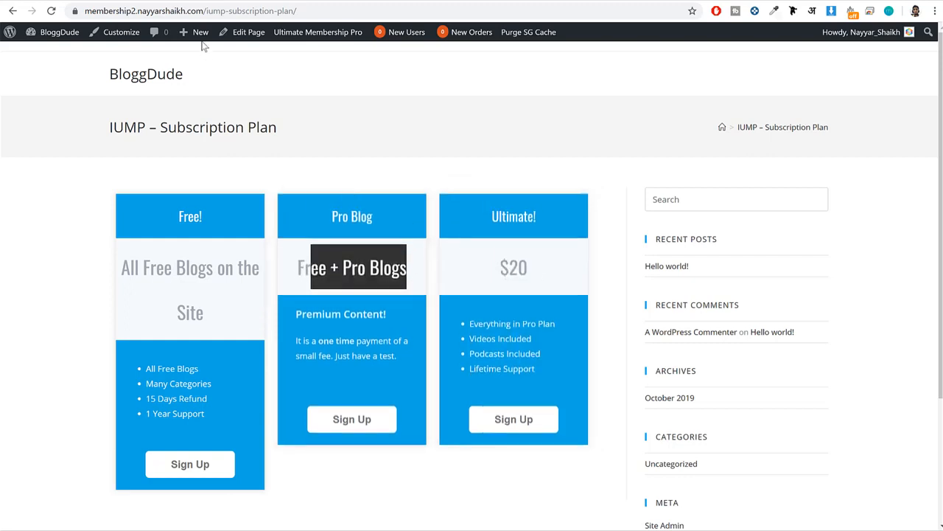
left_click(455, 191)
Set the Free! level's price text to "$0" and save the level.
left_click(221, 1)
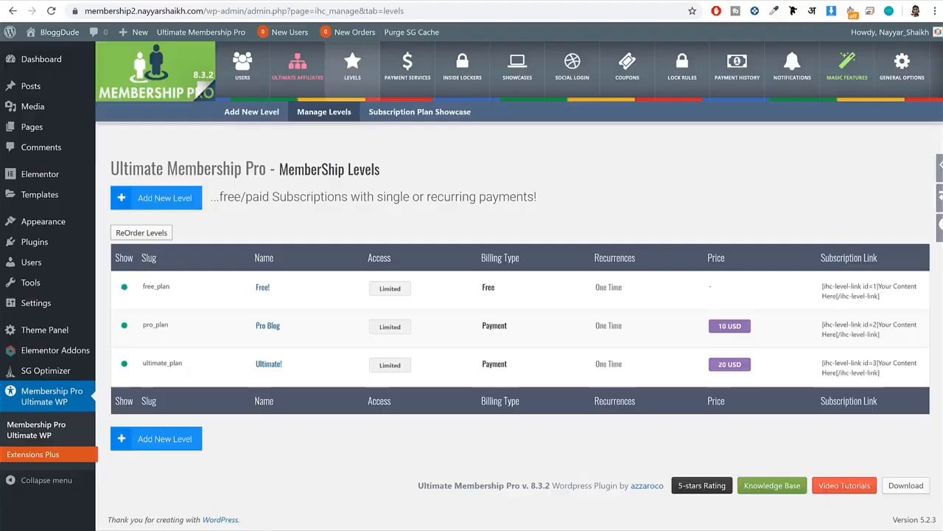
left_click(148, 295)
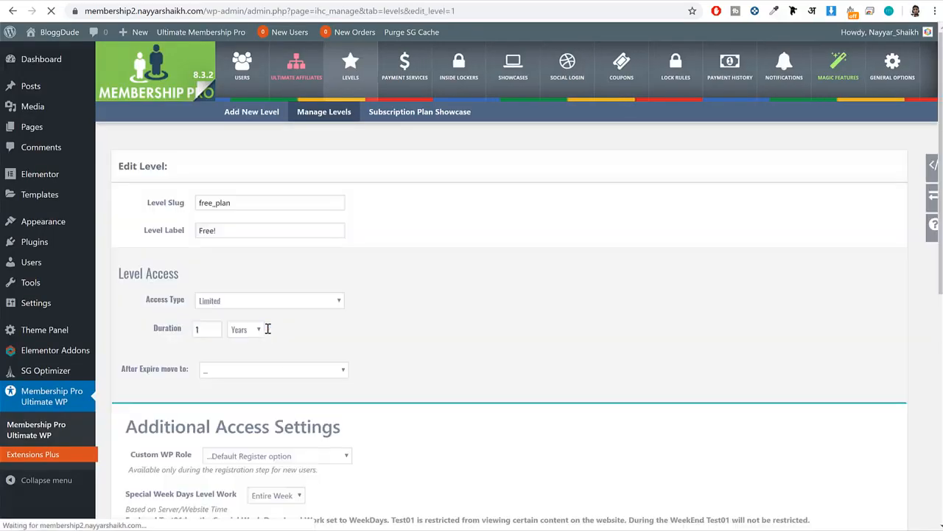
scroll(235, 407, "down", 6)
scroll(221, 413, "down", 1)
triple_click(198, 420)
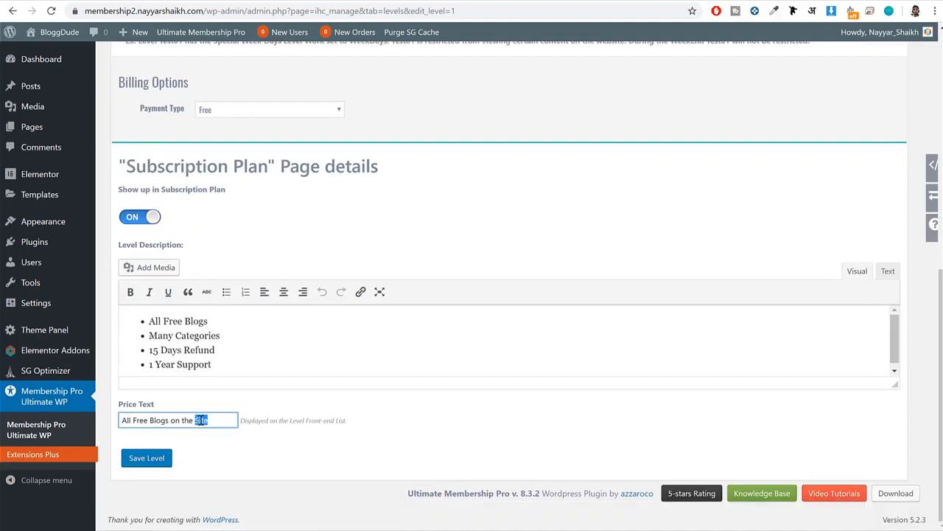
type("$0")
left_click(147, 460)
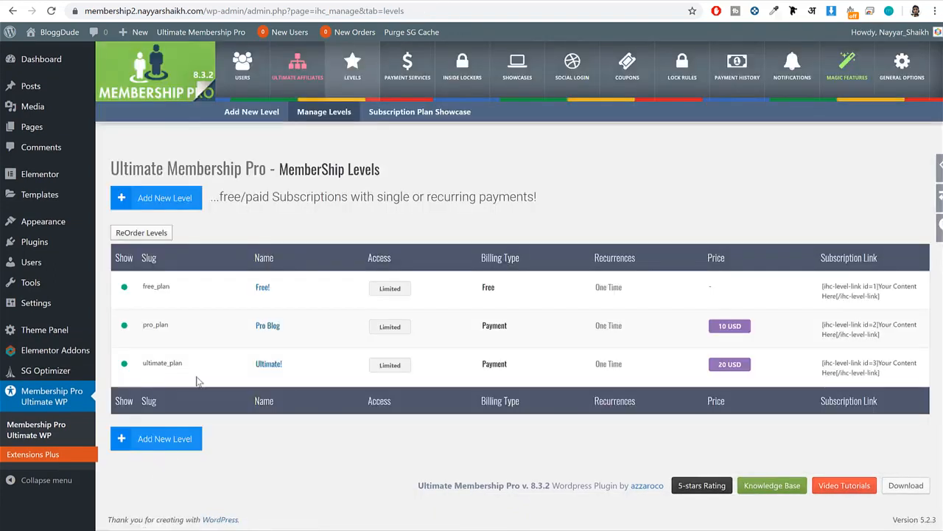
Open the Pro Blog level for editing and copy the Pro Plan's four features from the demo site.
left_click(148, 336)
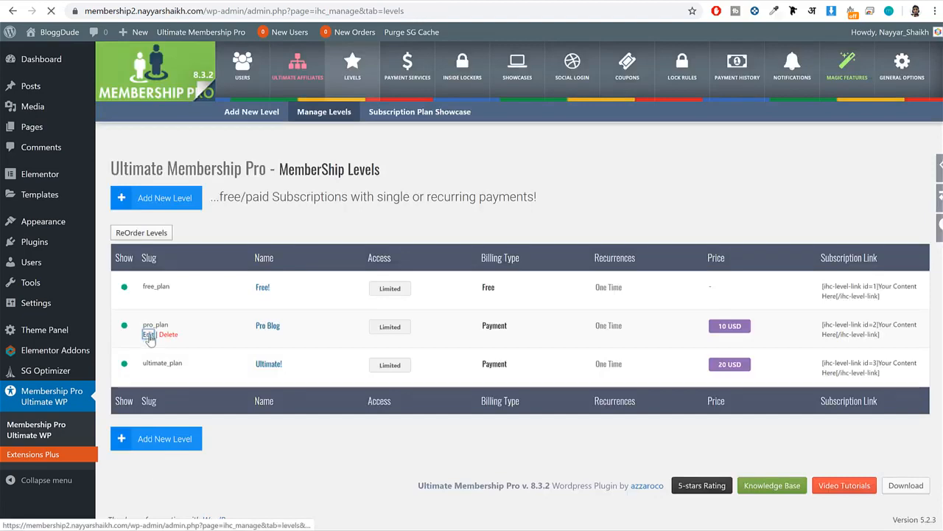
scroll(246, 338, "down", 5)
scroll(247, 339, "down", 3)
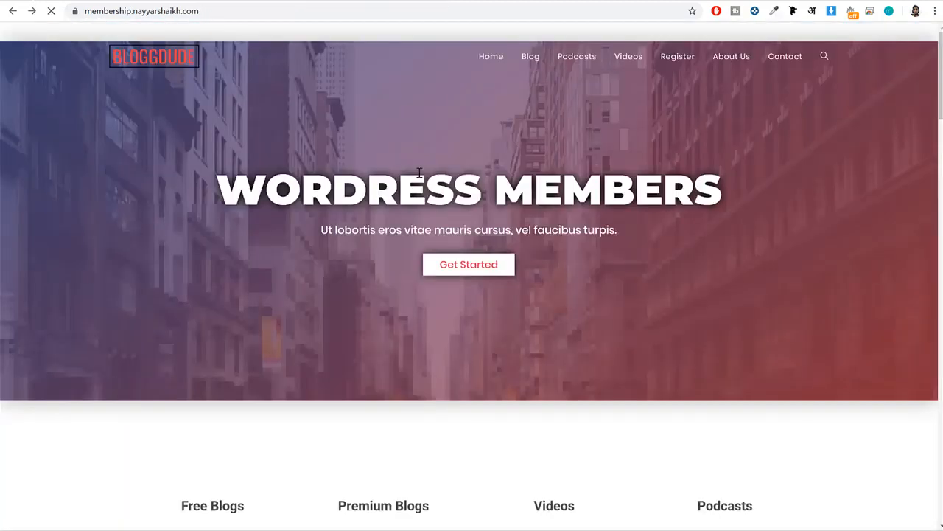
scroll(481, 272, "down", 15)
scroll(481, 272, "up", 3)
scroll(483, 278, "up", 3)
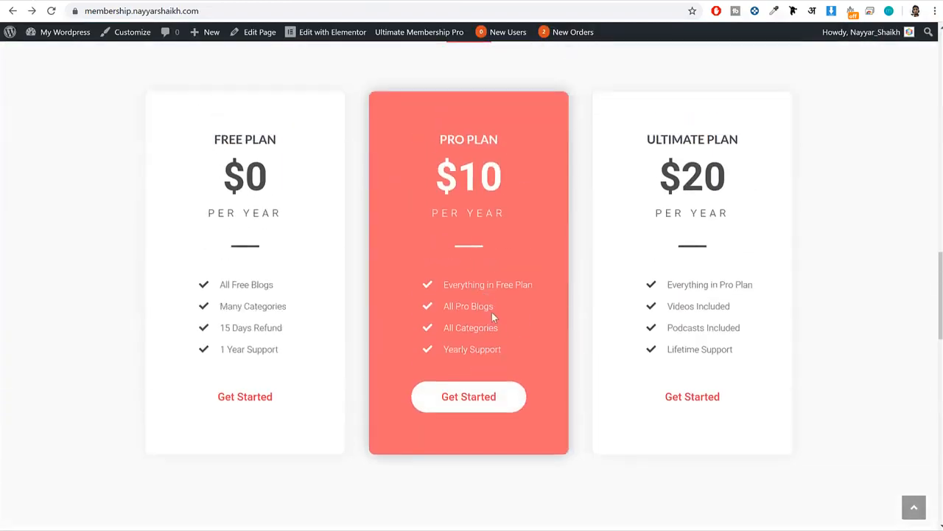
left_click_drag(501, 351, 429, 264)
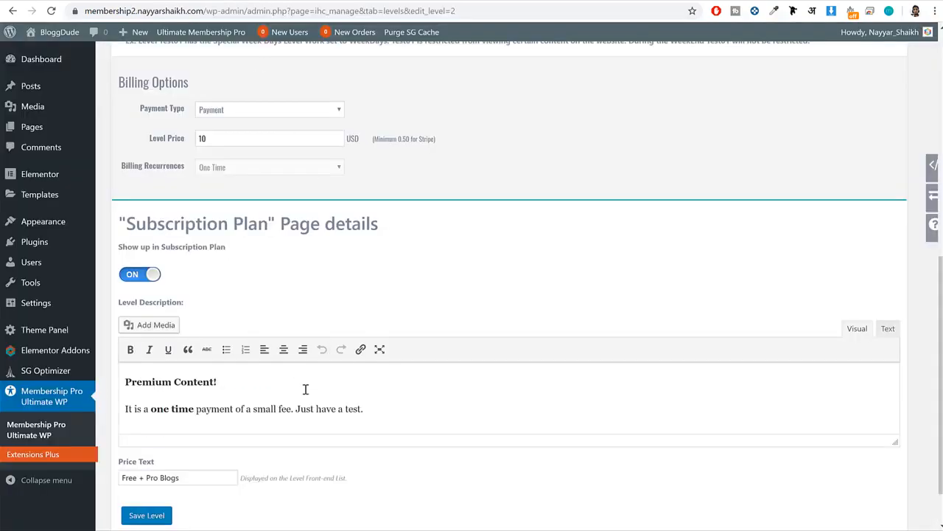
Replace the Pro Blog level's description with the copied Pro Plan features, formatted as a bulleted list.
left_click(305, 390)
key("ctrl+a")
key("BackSpace")
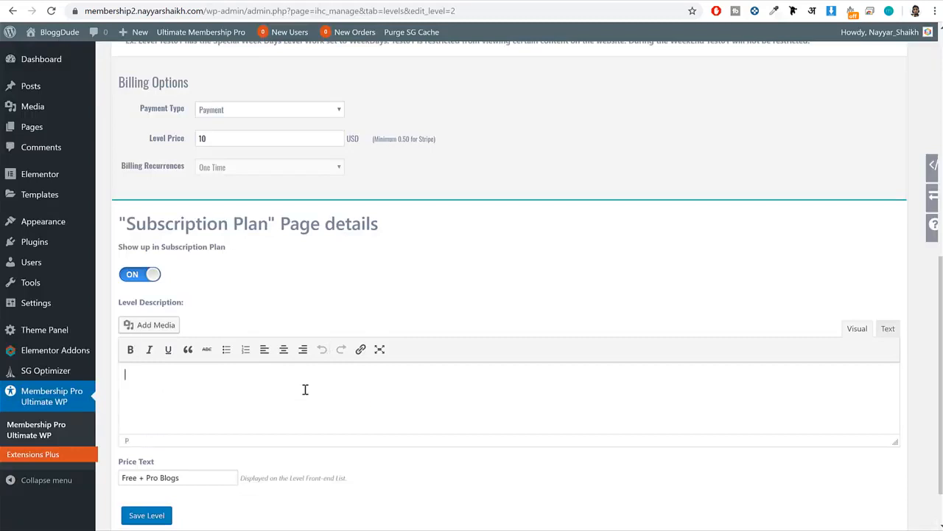
key("ctrl+v")
key("ctrl+a")
left_click(226, 349)
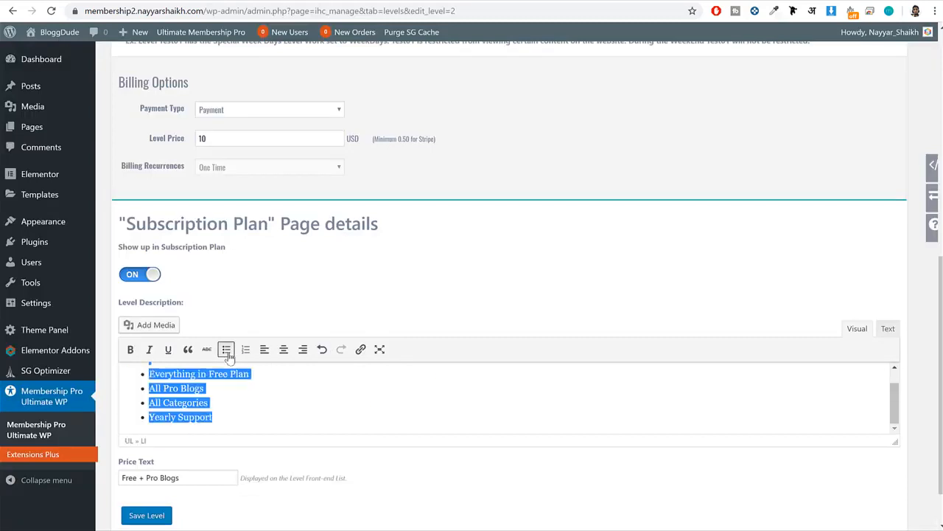
Set the Pro Blog level's price text to "$10", save the level and reload the subscription plan page.
scroll(248, 400, "down", 1)
triple_click(207, 421)
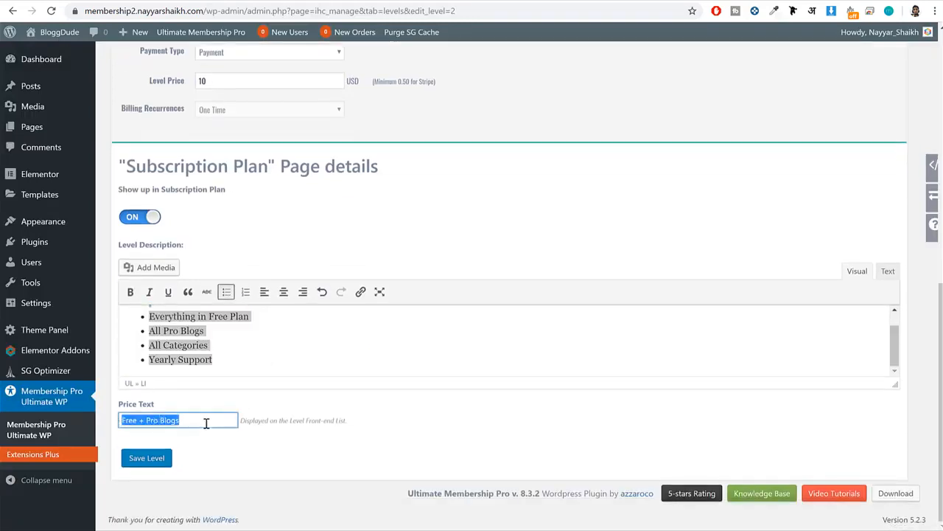
key("BackSpace")
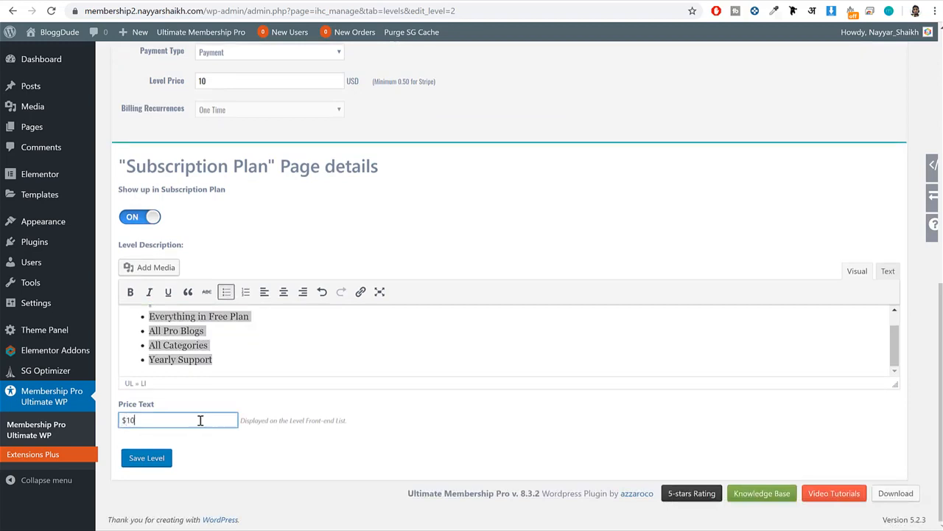
left_click(143, 458)
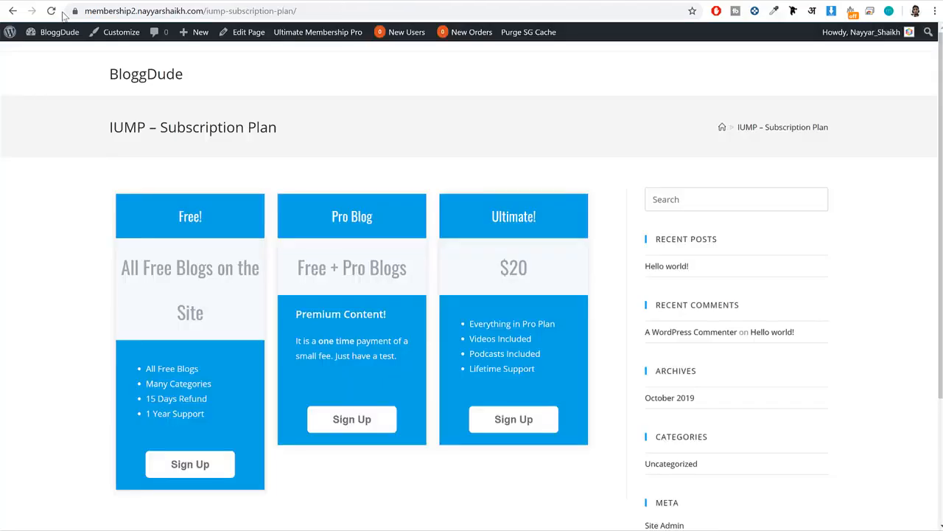
left_click(50, 10)
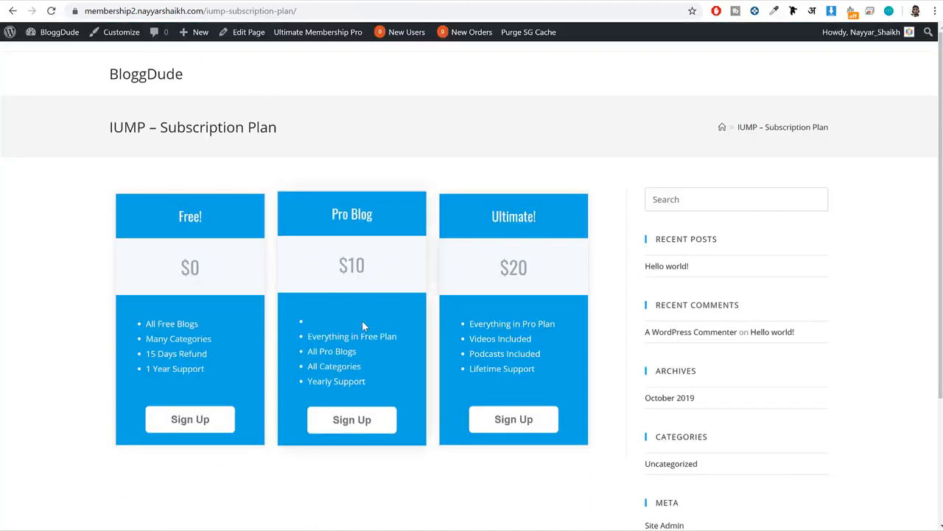
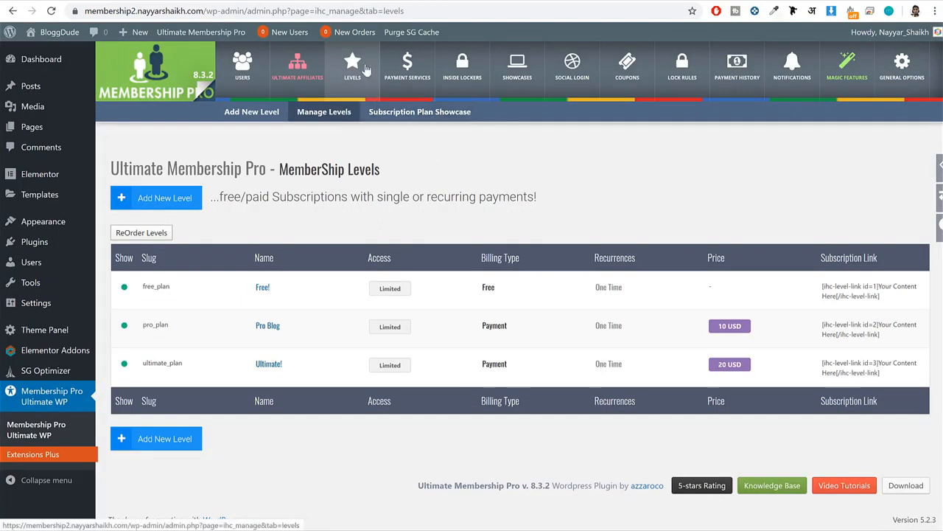
Set the subscription plan showcase template to (#9) Modern Theme, save it and check the reloaded subscription plan page.
left_click(425, 121)
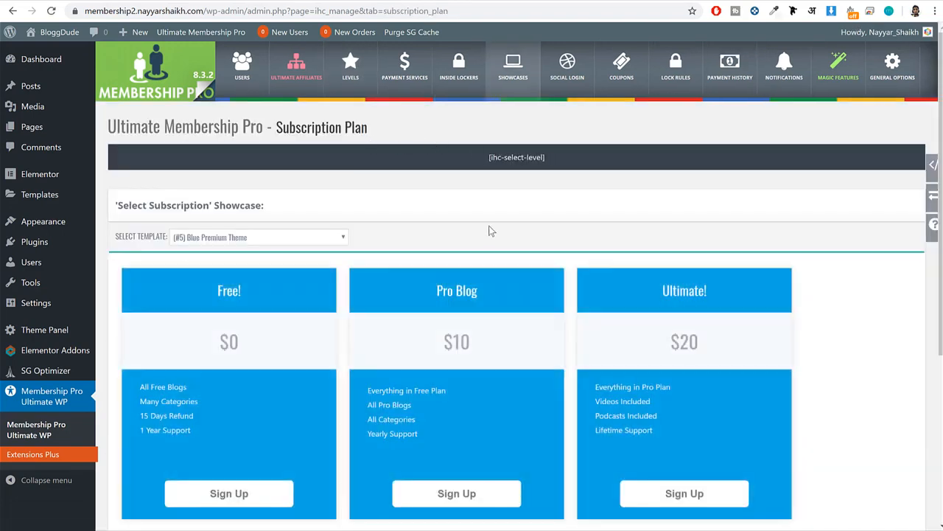
scroll(472, 224, "down", 2)
left_click(258, 117)
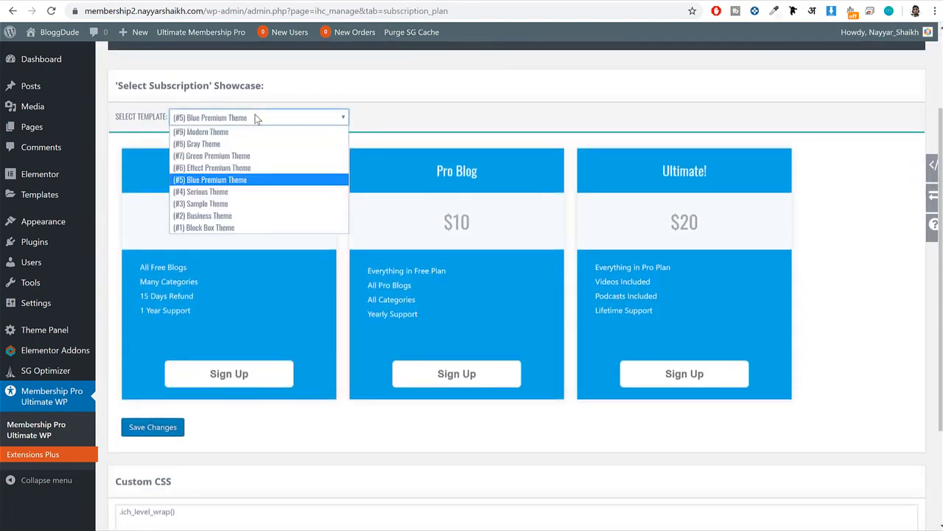
left_click(240, 133)
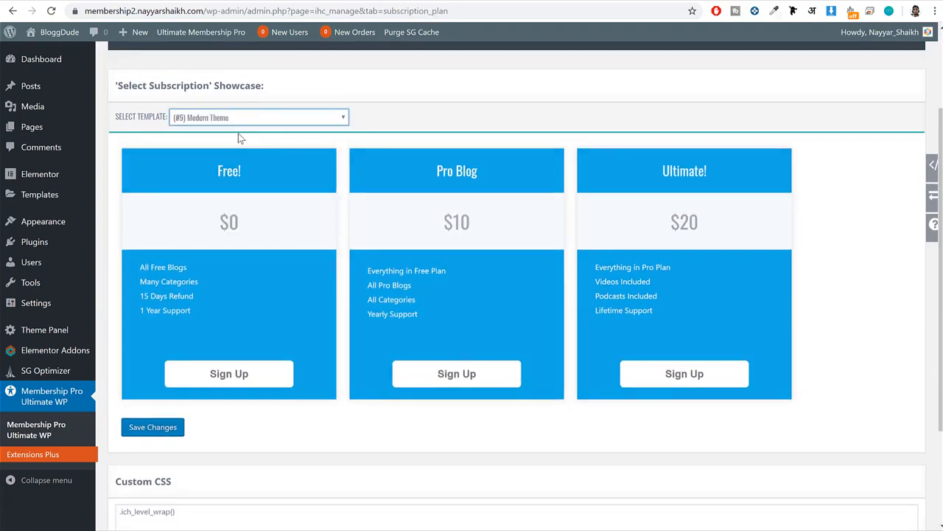
left_click(167, 462)
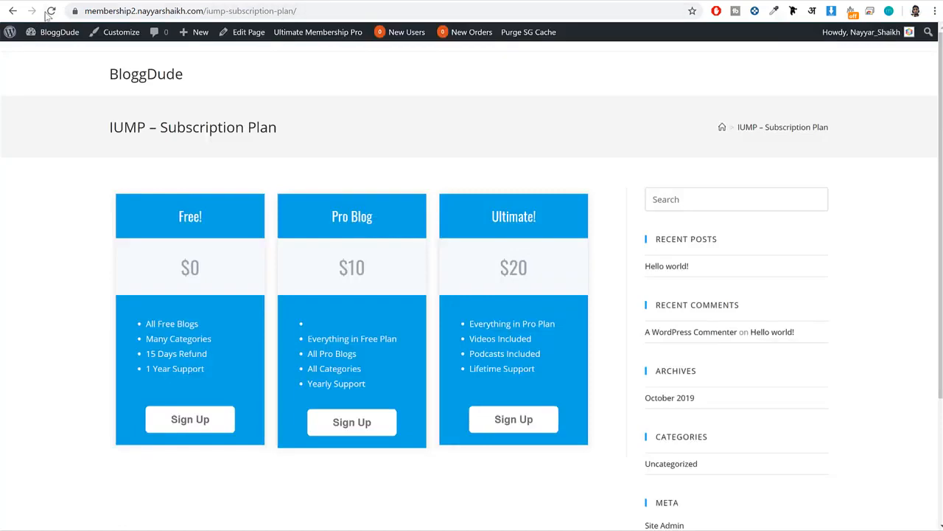
left_click(50, 12)
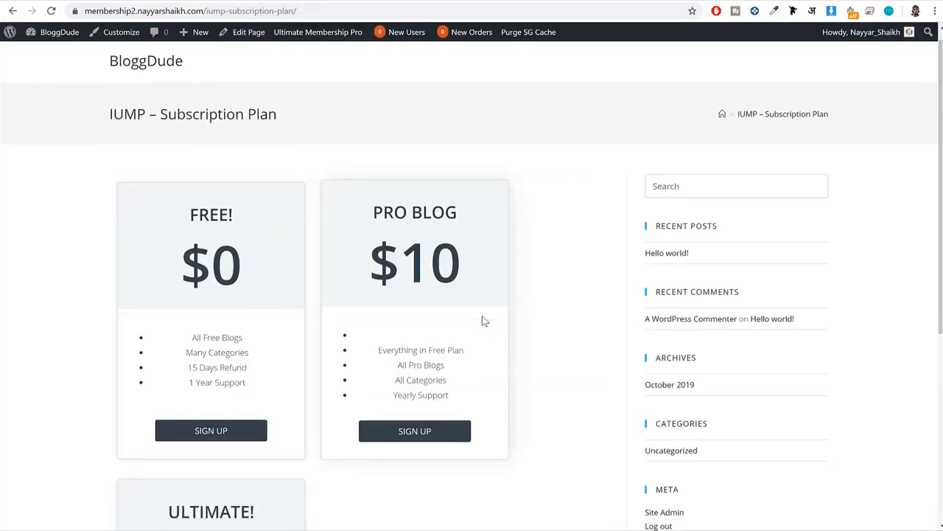
scroll(482, 318, "down", 3)
scroll(479, 318, "up", 3)
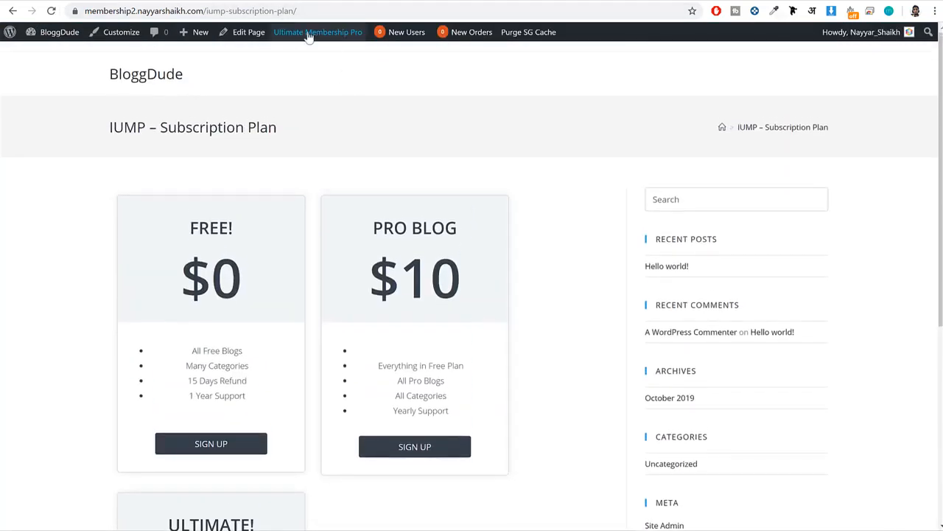
Return to the showcase settings and preview the (#8) Gray Theme and (#4) Serious Theme templates.
left_click(318, 31)
left_click(286, 238)
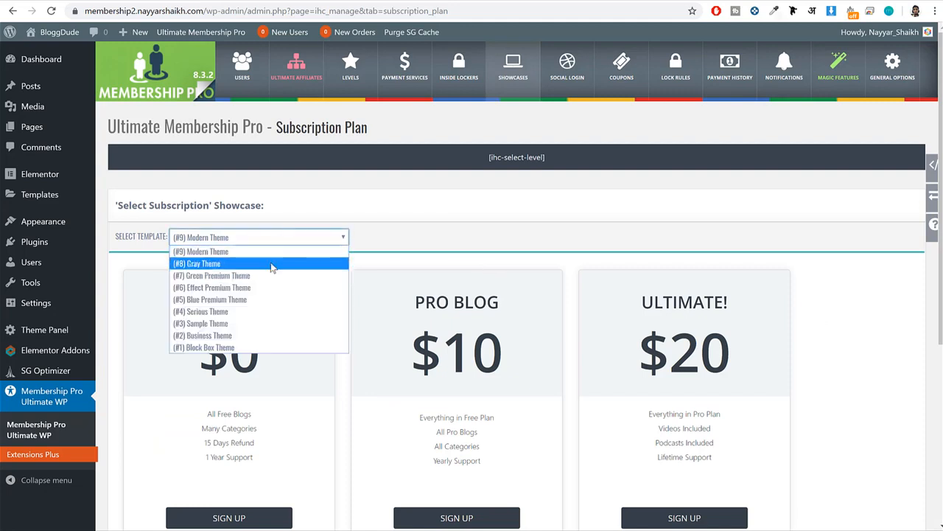
left_click(272, 264)
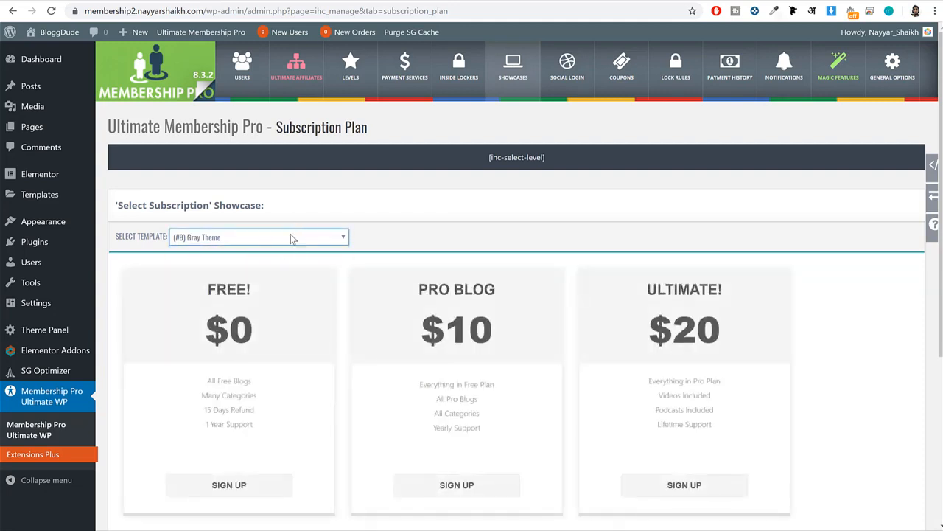
left_click(290, 237)
left_click(272, 310)
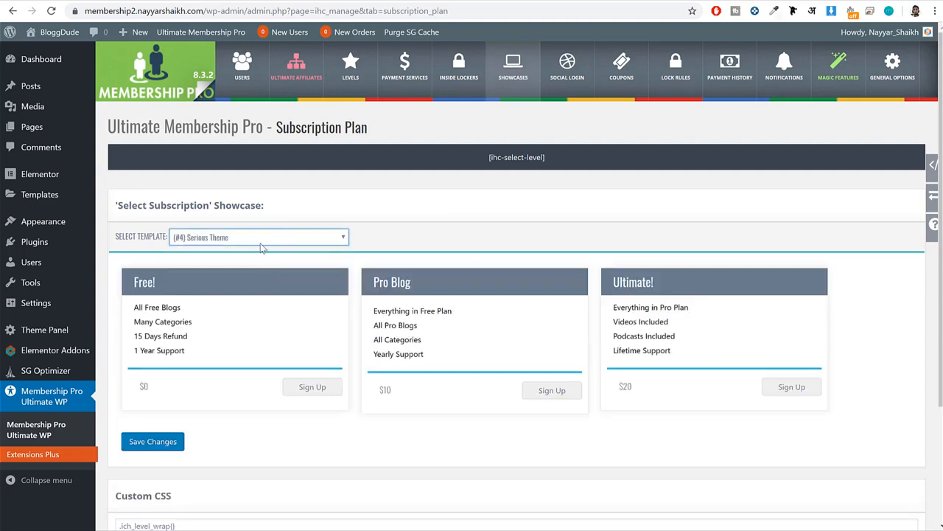
Set the subscription showcase template to (#6) Effect Premium Theme, save the changes and reload the subscription plan page.
left_click(252, 238)
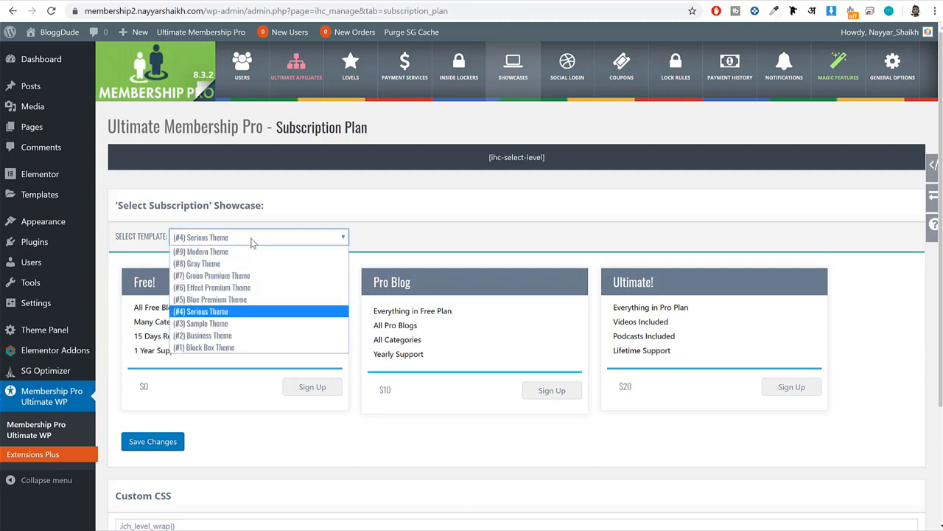
left_click(243, 291)
scroll(631, 295, "down", 1)
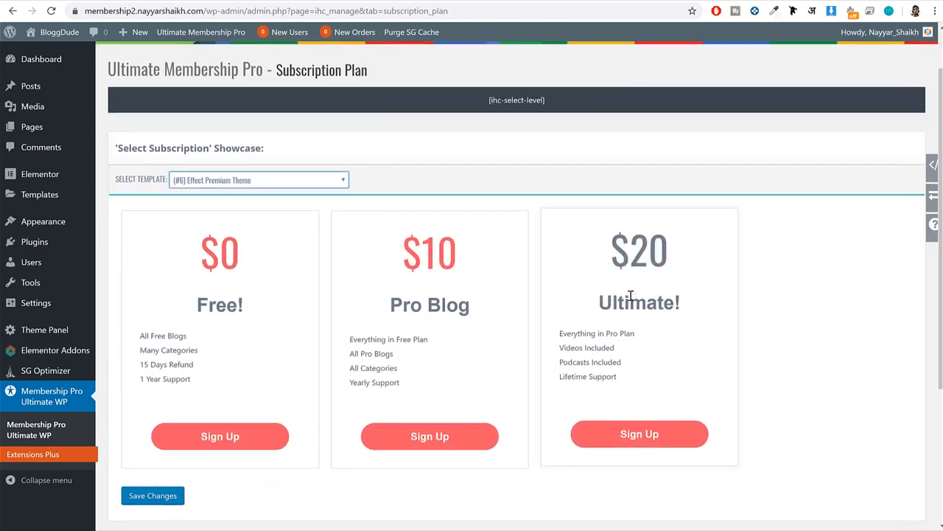
scroll(631, 295, "down", 2)
left_click(164, 374)
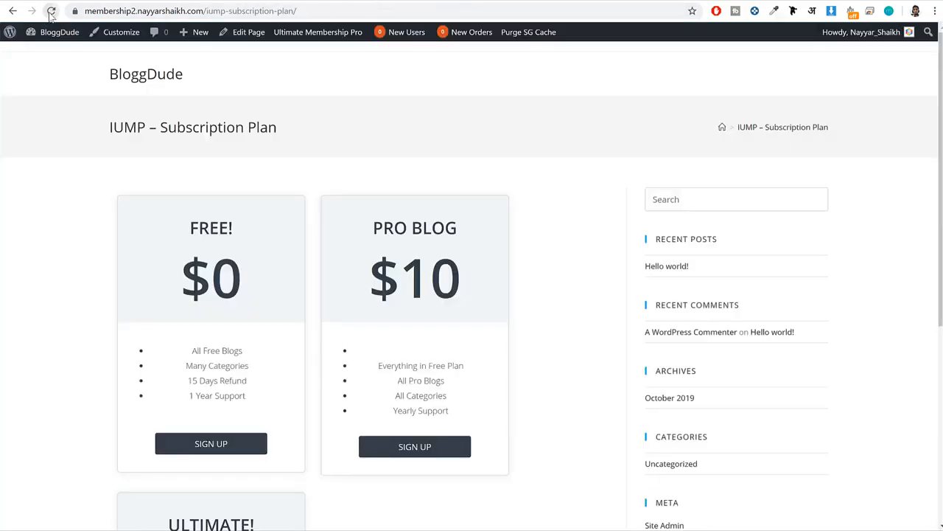
left_click(51, 11)
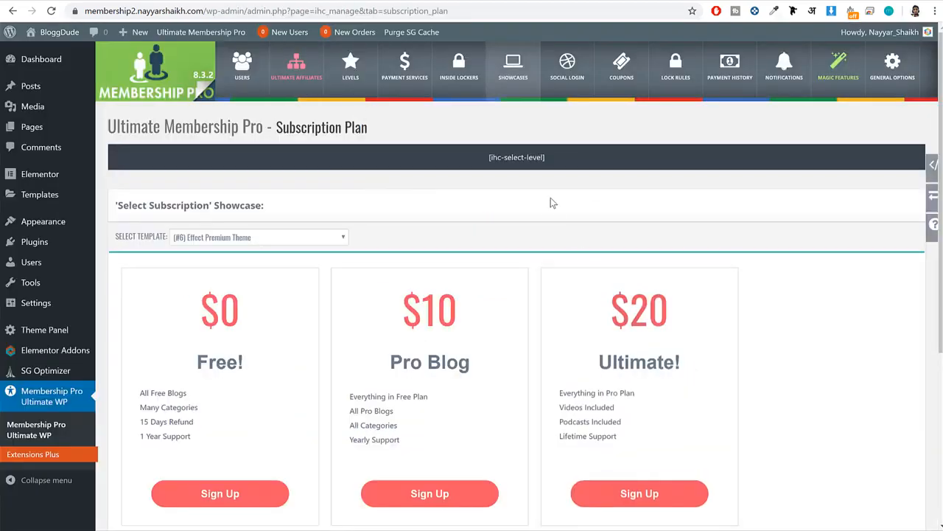
Open the PayPal settings among the payment services and fill in the PayPal account's e-mail address.
left_click(351, 77)
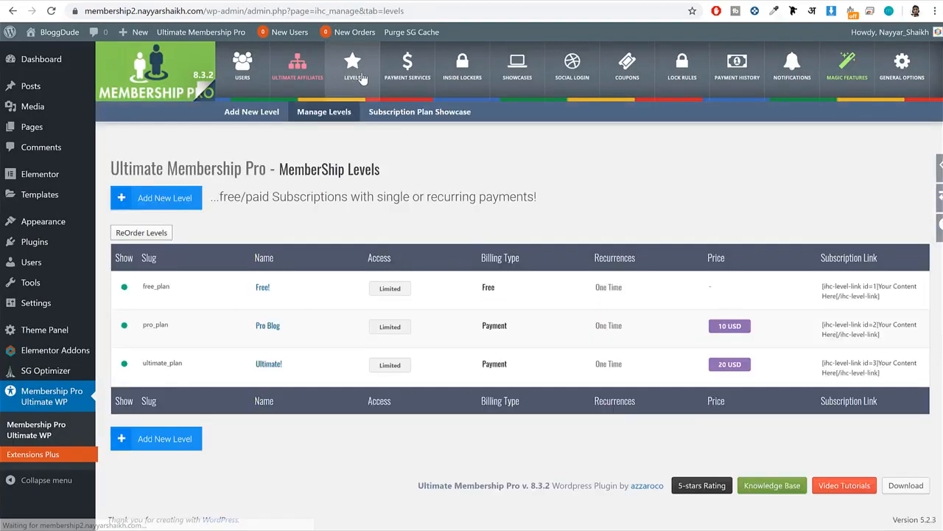
left_click(402, 85)
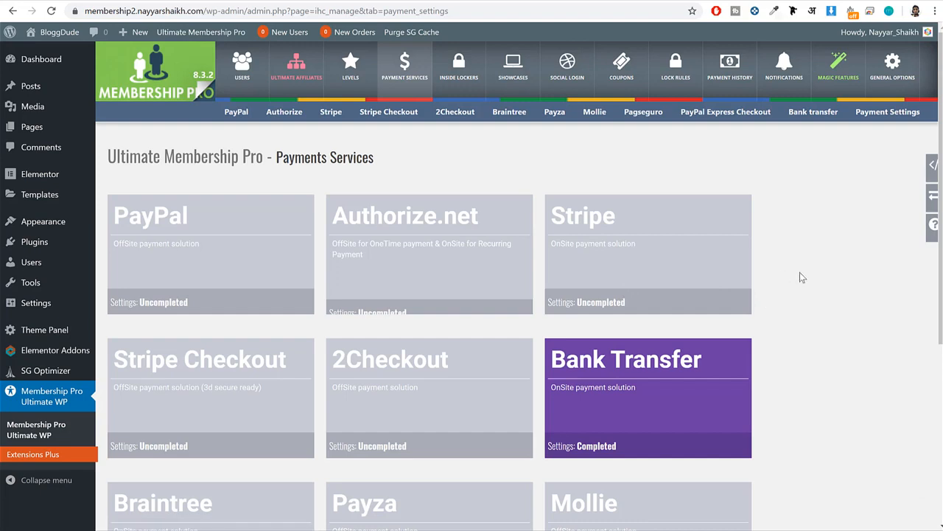
scroll(800, 274, "down", 1)
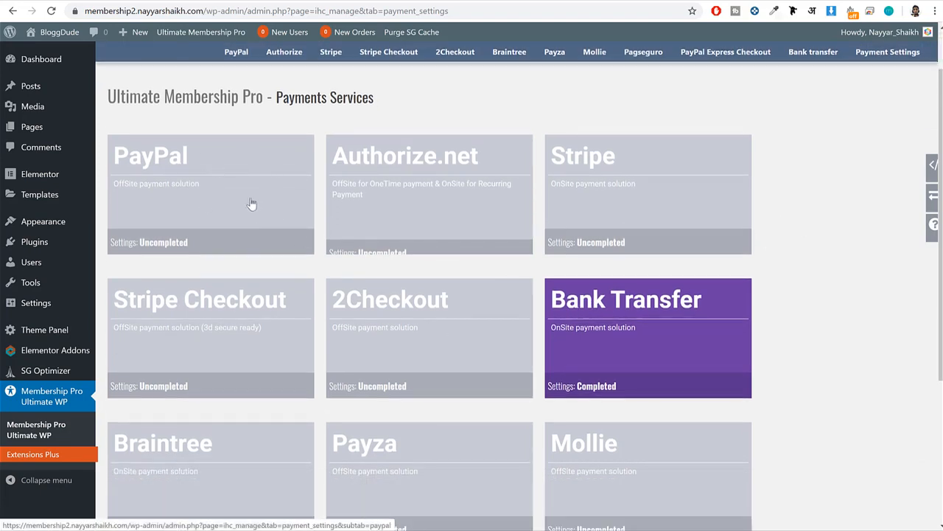
left_click(196, 171)
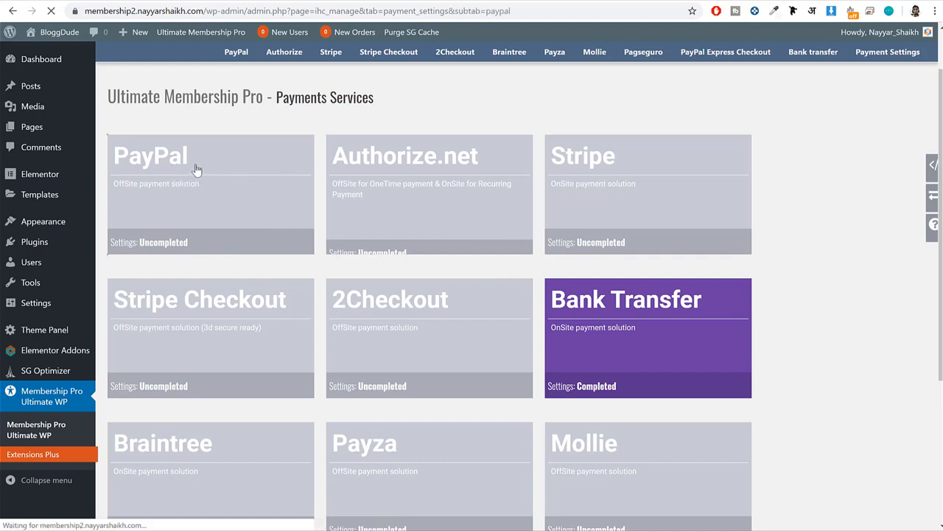
scroll(459, 270, "down", 2)
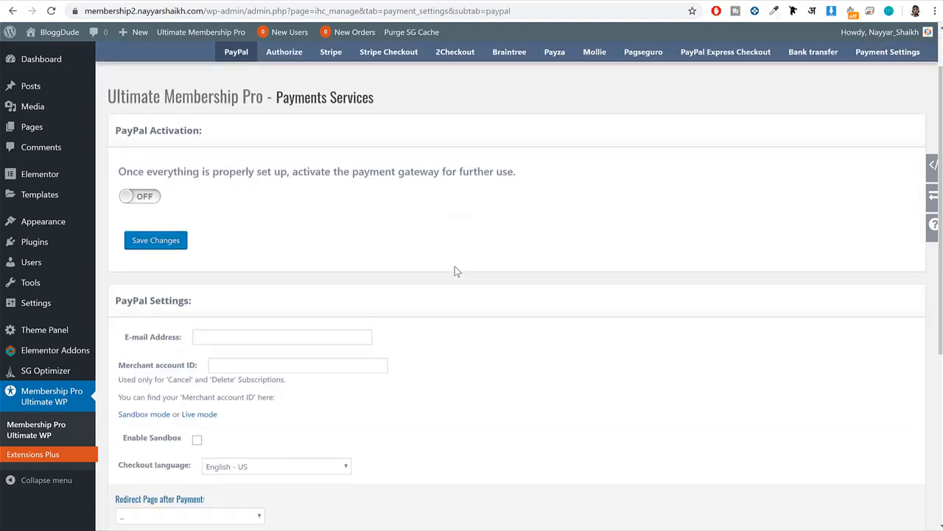
scroll(437, 265, "down", 3)
left_click(236, 218)
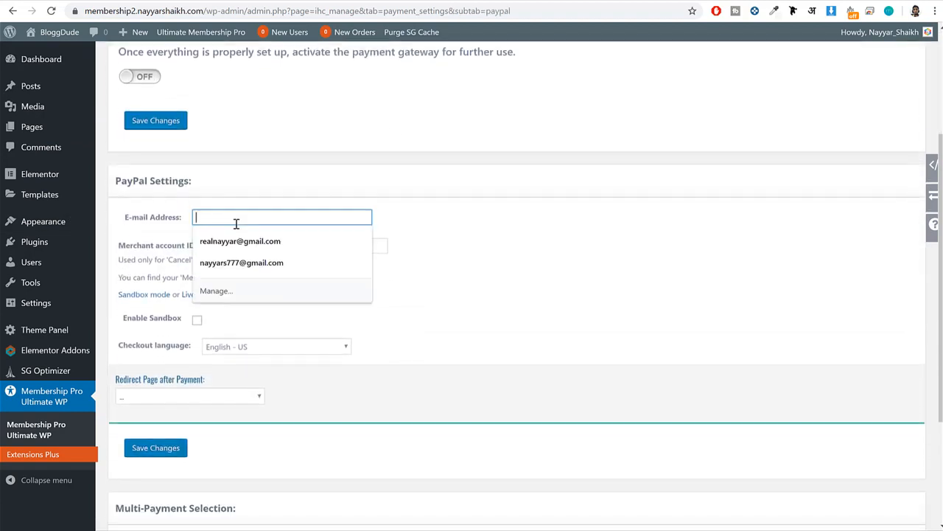
left_click(251, 246)
Open paypal.com in a new browser tab, go to the account settings and copy the merchant ID.
left_click_drag(199, 250, 116, 250)
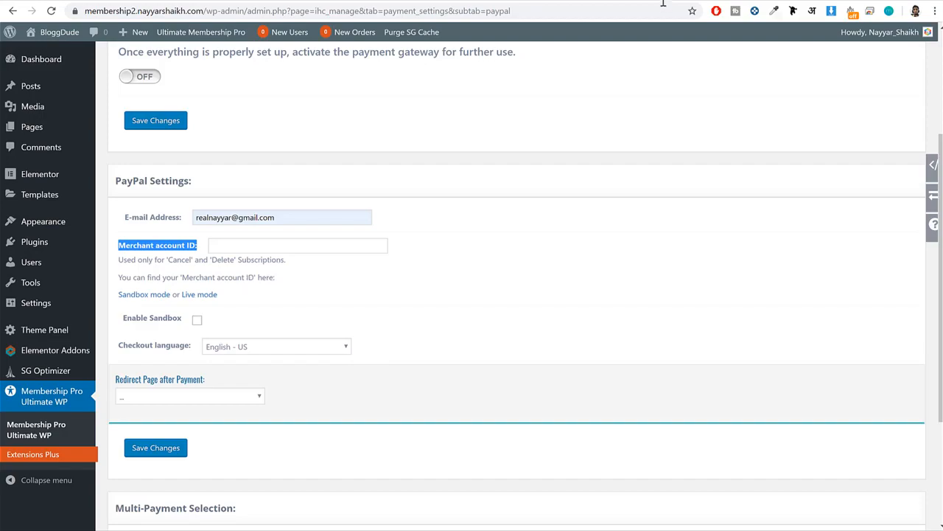
key("ctrl+t")
type("paypal.com")
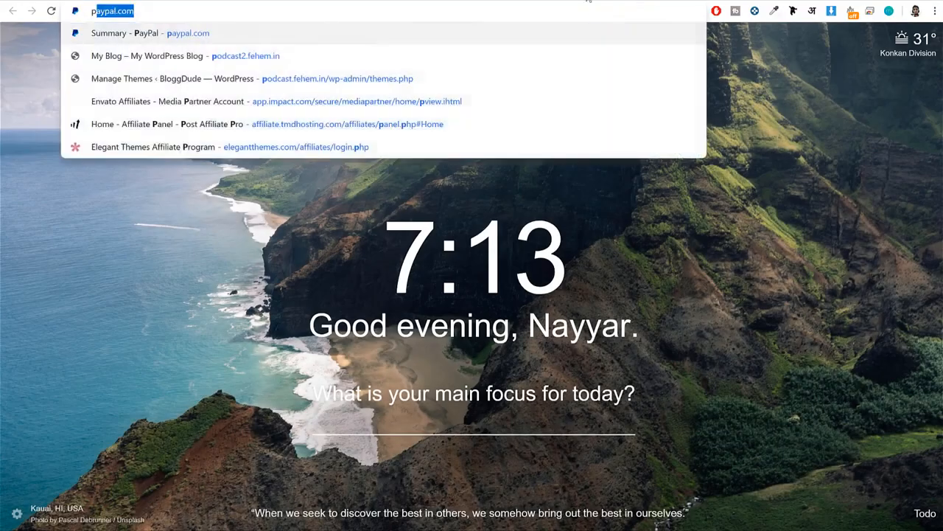
key("Return")
left_click(716, 46)
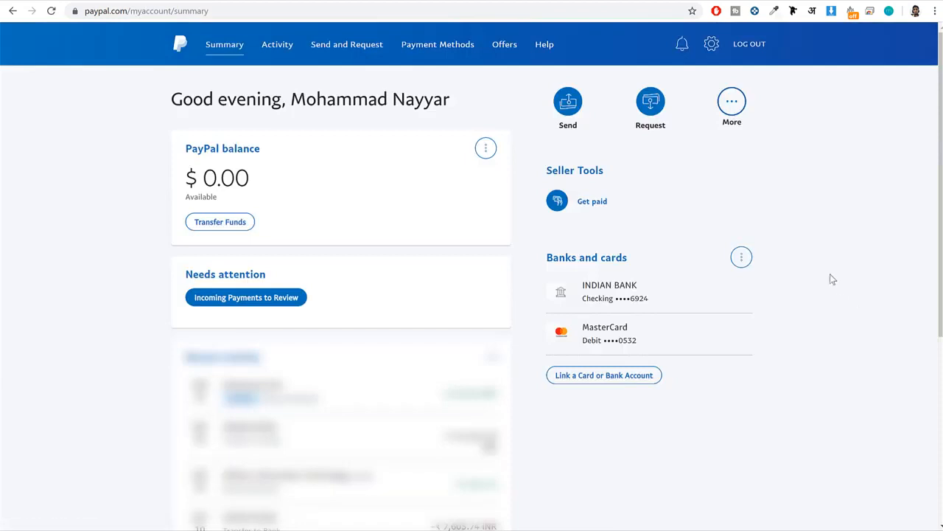
left_click(711, 46)
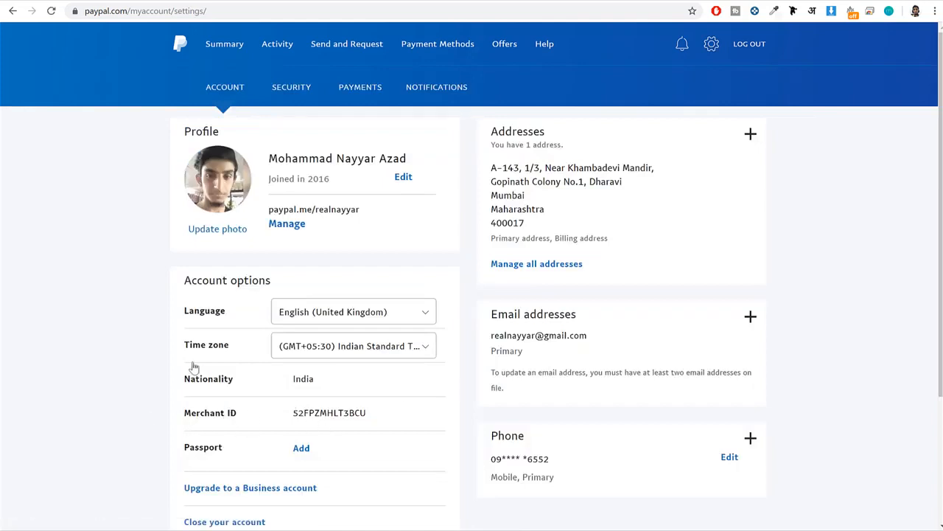
left_click_drag(369, 414, 292, 414)
right_click(324, 418)
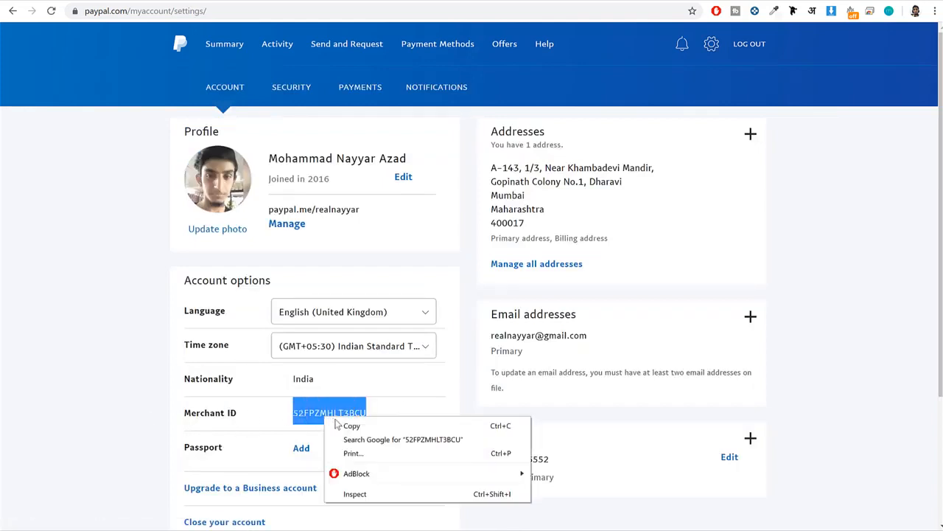
left_click(352, 426)
Paste the copied merchant ID as the merchant account ID in the plugin's PayPal settings and save the changes.
left_click(221, 3)
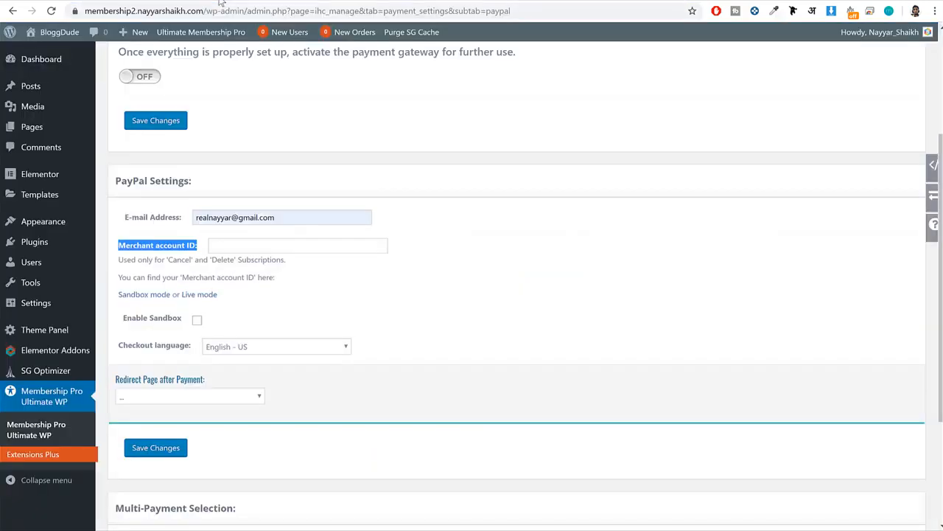
left_click(272, 247)
key("ctrl+v")
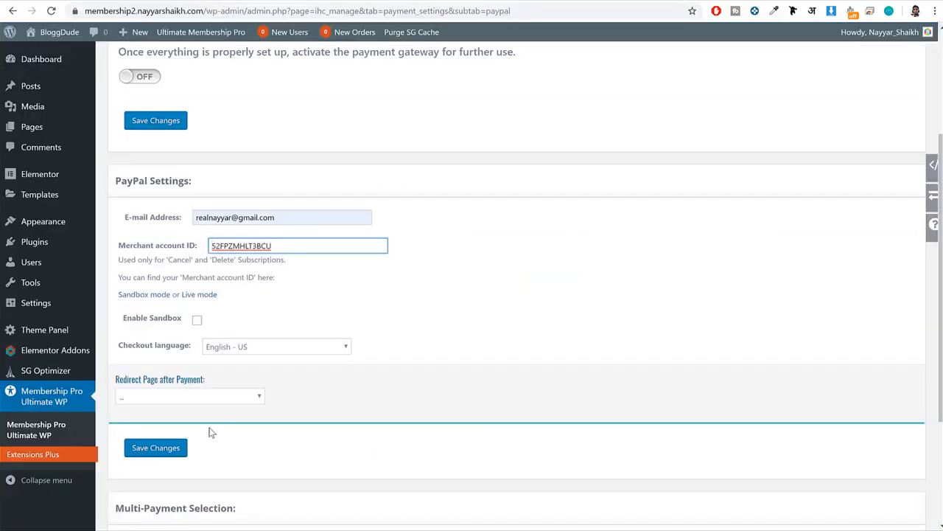
left_click(138, 448)
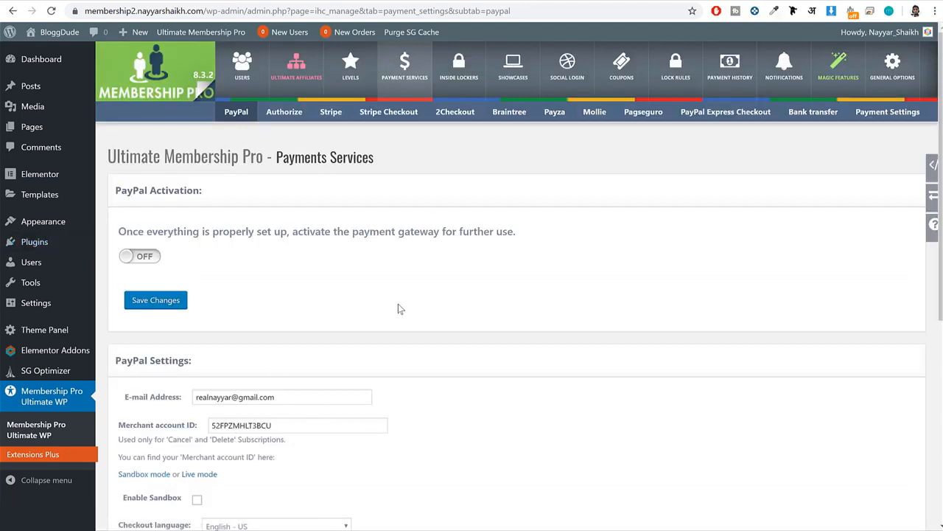
Activate the PayPal payment gateway and save the changes.
left_click(146, 260)
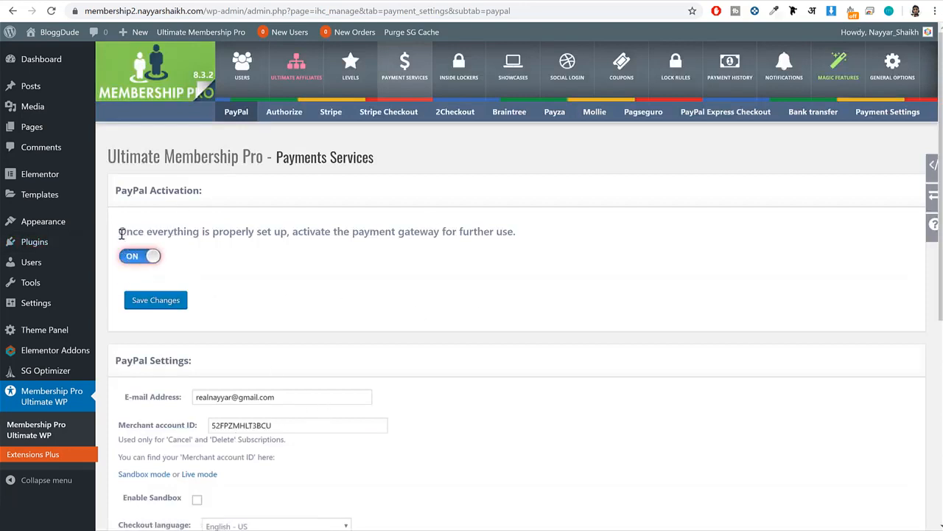
left_click_drag(119, 235, 486, 243)
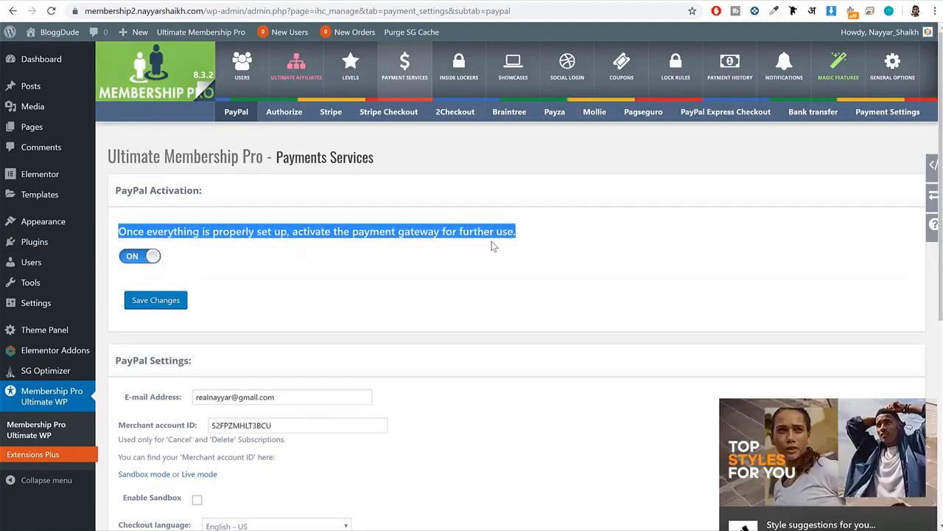
left_click(165, 300)
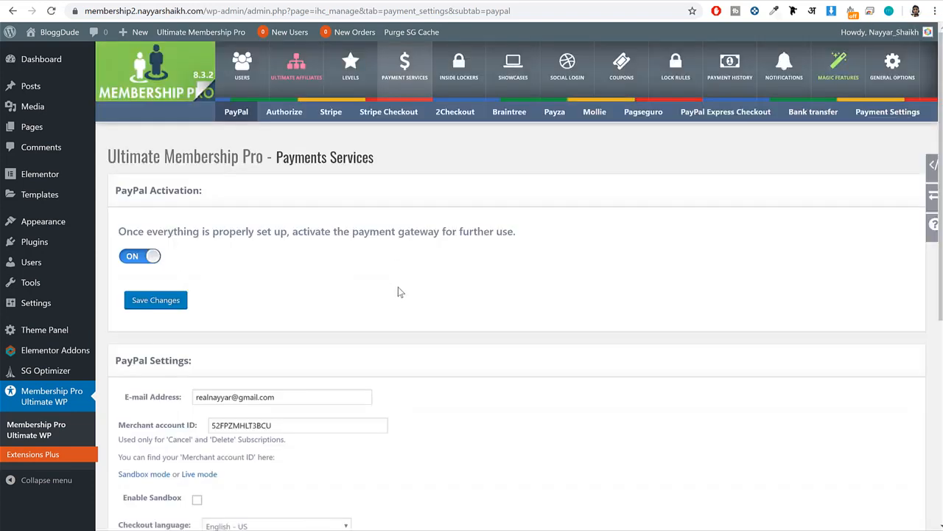
Set PayPal's redirect page after payment to "IUMP - Account Page".
scroll(586, 275, "down", 3)
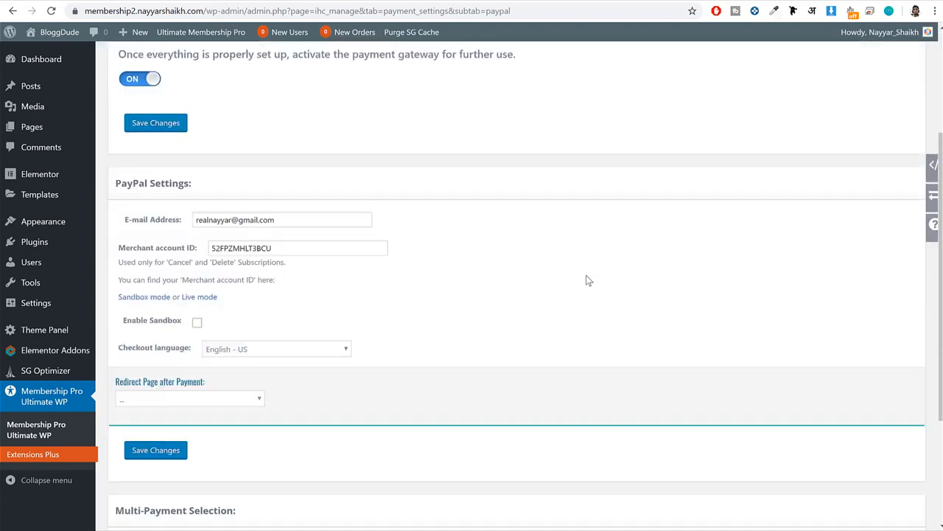
left_click_drag(115, 323, 136, 318)
left_click(215, 335)
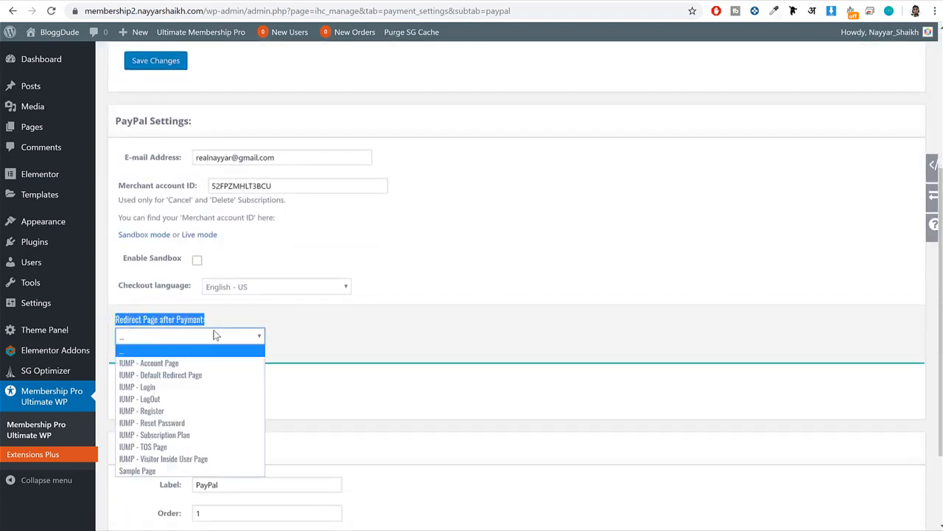
left_click(185, 364)
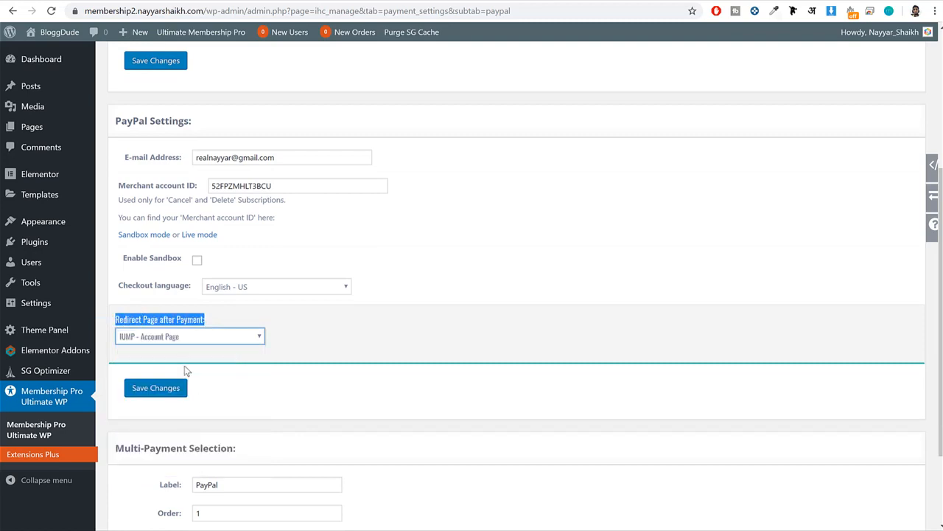
left_click(188, 336)
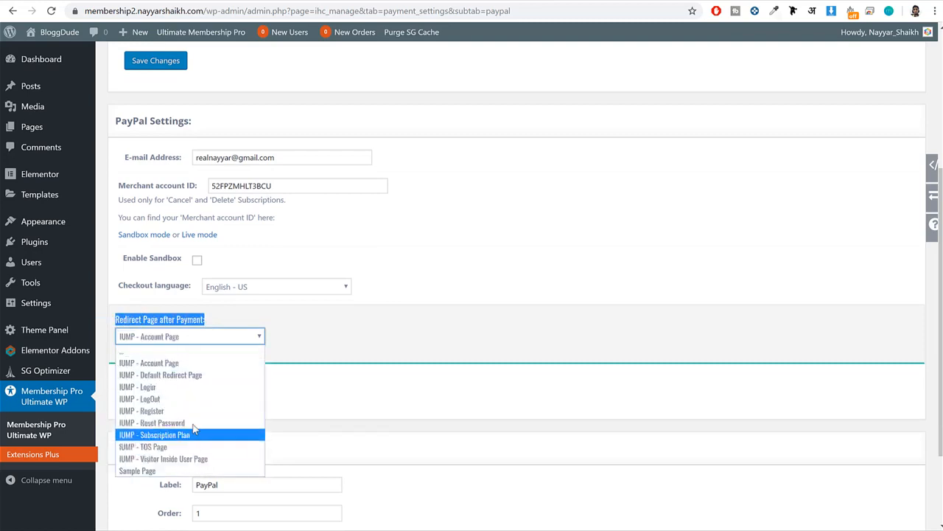
left_click(176, 365)
left_click(320, 354)
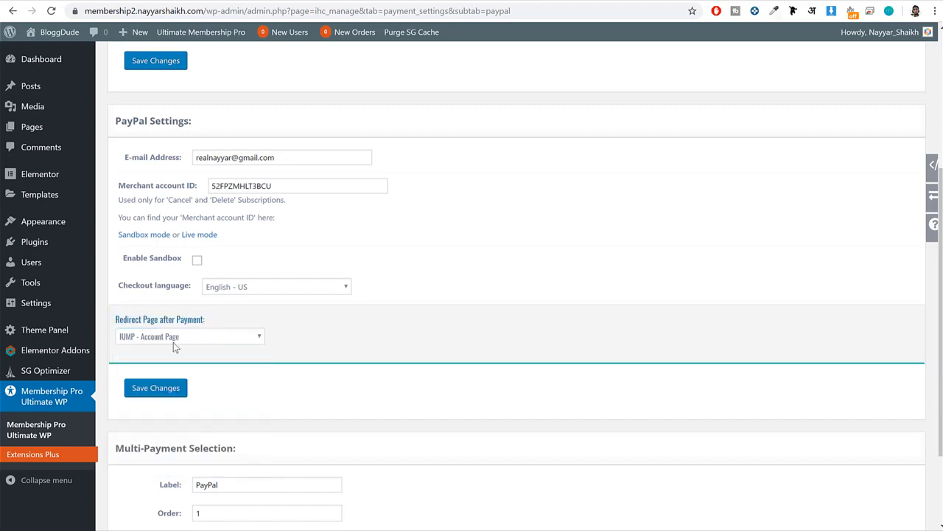
Save the PayPal settings and switch on the Stripe payment gateway in the plugin's payment services.
scroll(523, 347, "down", 2)
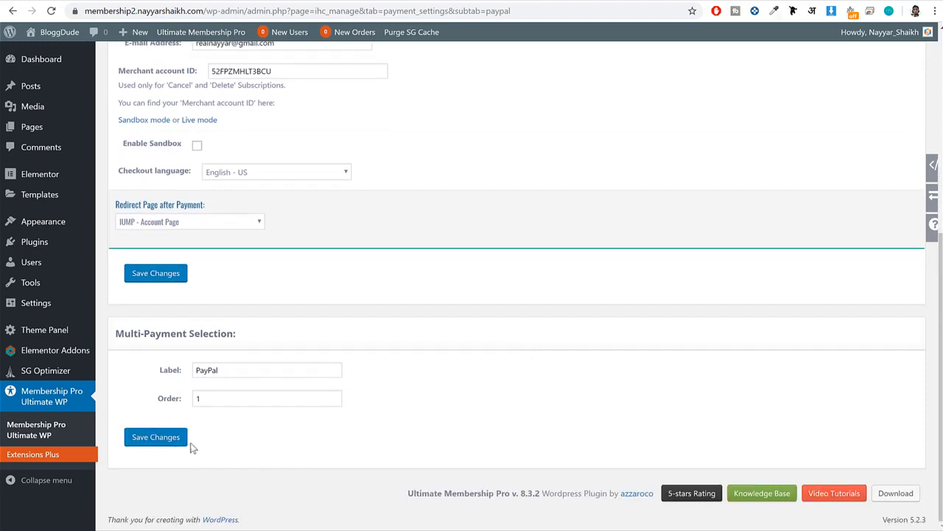
left_click(158, 437)
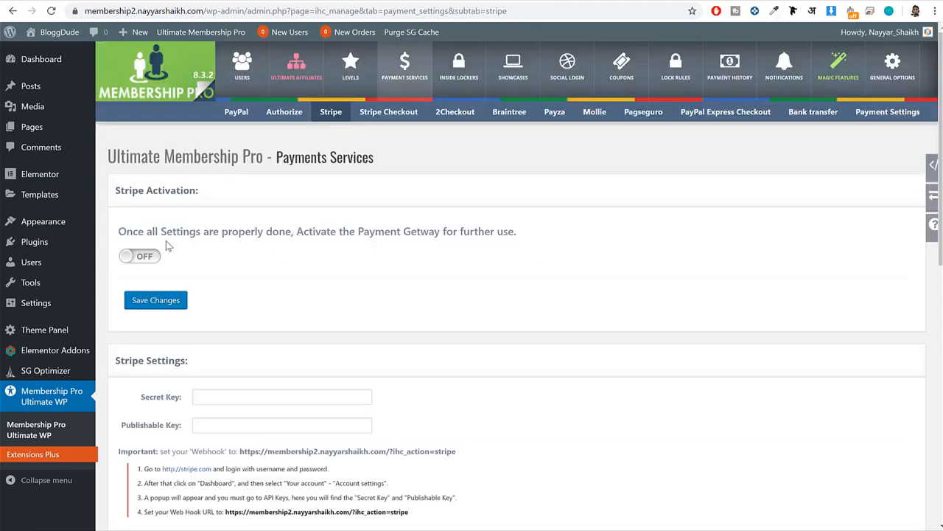
left_click(141, 255)
scroll(436, 258, "down", 1)
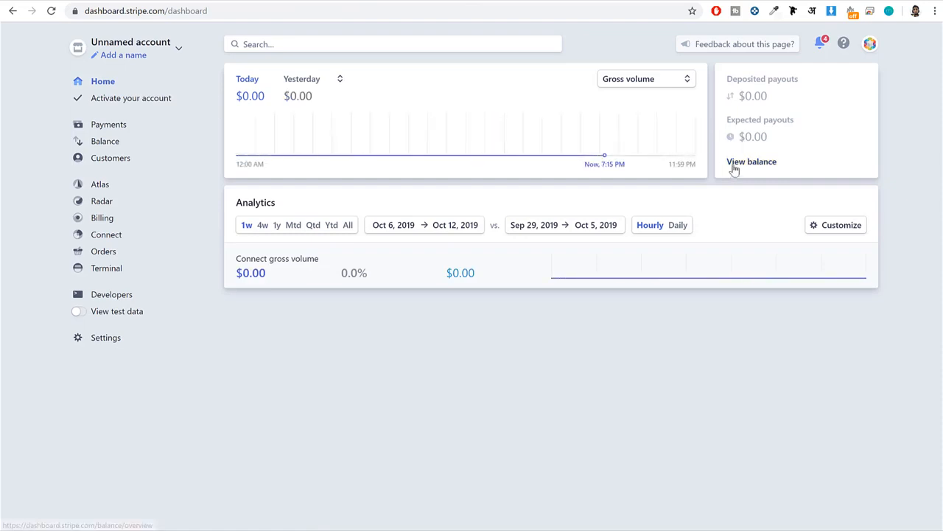
Copy the test publishable key from the API keys in the Stripe dashboard and paste it as the publishable key in the plugin's Stripe settings.
left_click(107, 296)
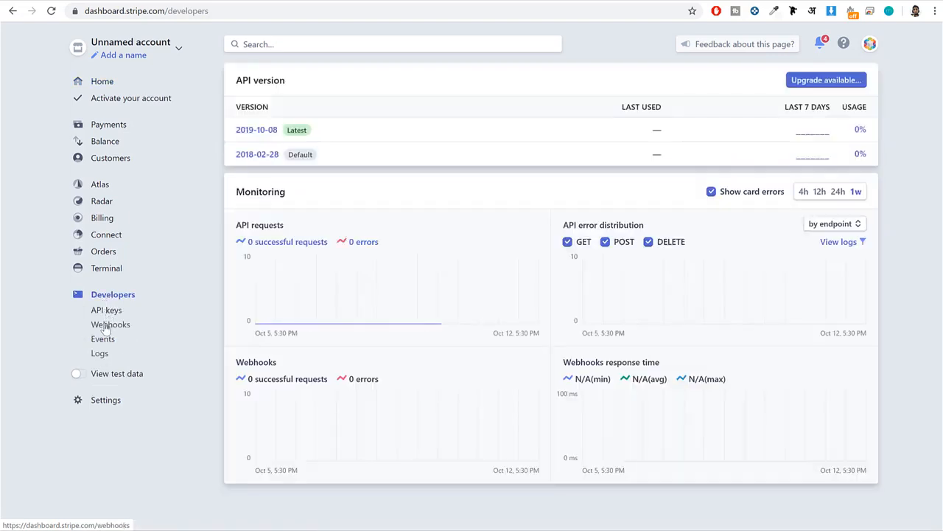
left_click(109, 311)
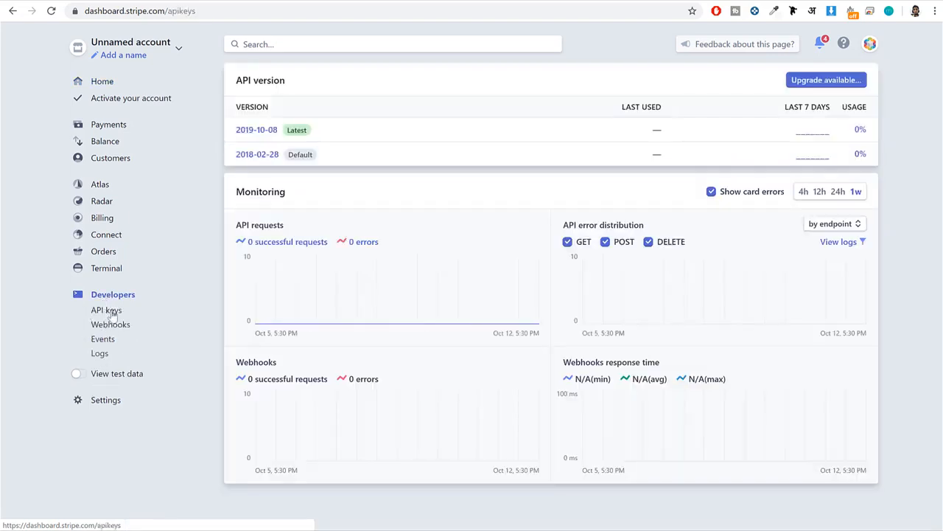
left_click(802, 116)
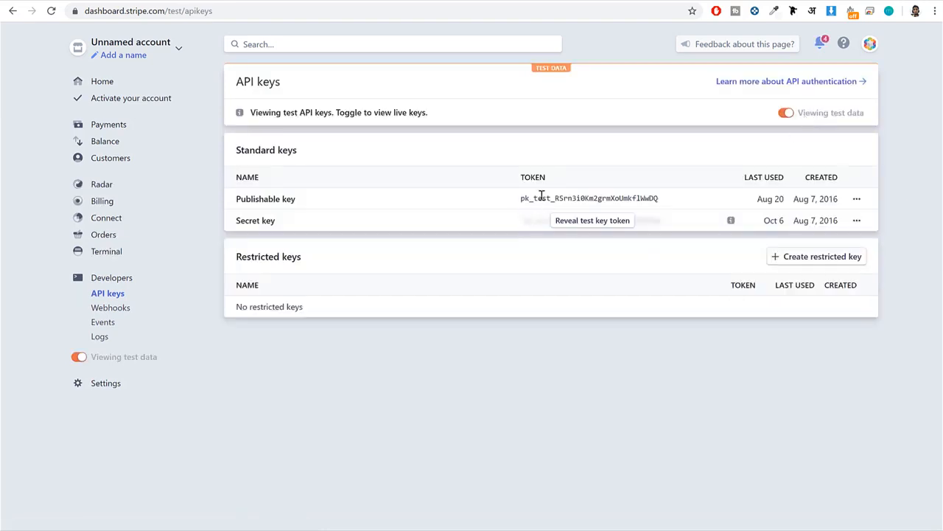
left_click_drag(672, 204, 517, 206)
key("ctrl+c")
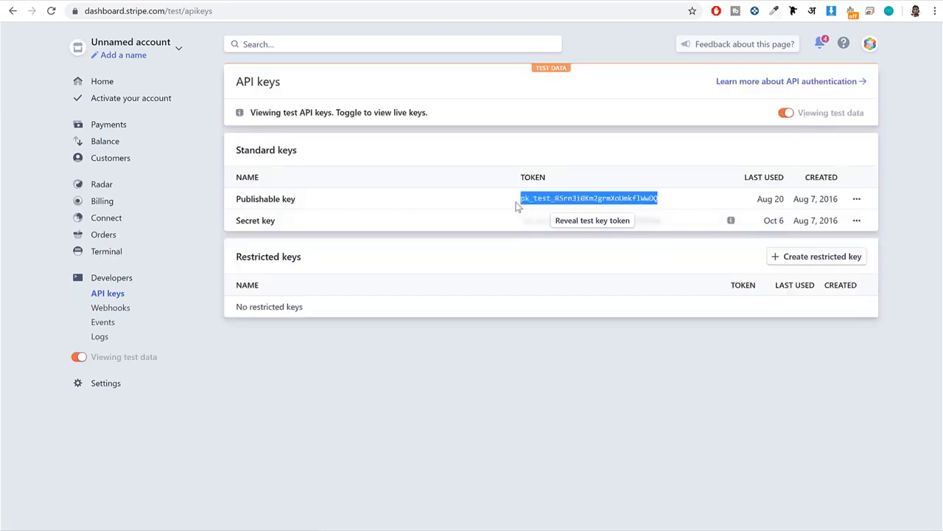
left_click(159, 1)
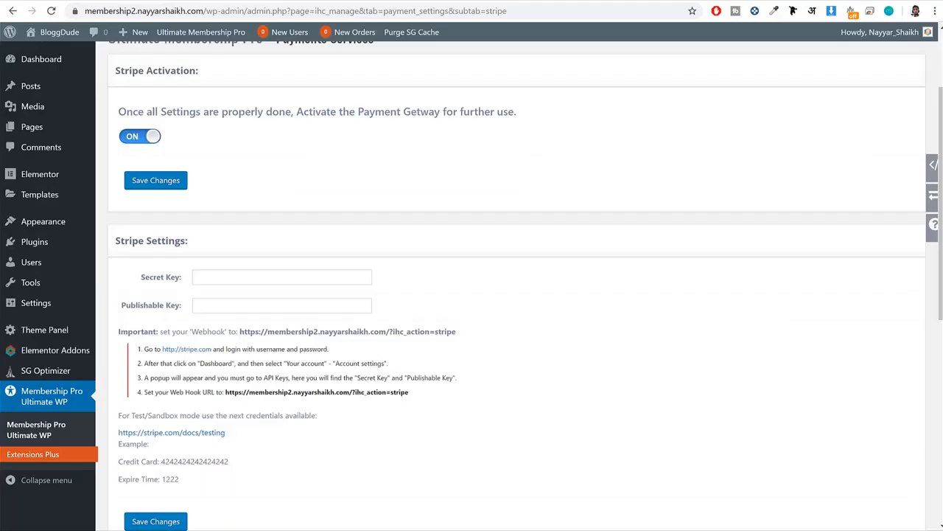
left_click(268, 307)
key("ctrl+v")
Reveal and copy the test secret key in Stripe, paste it as the secret key in the plugin's Stripe settings and save the changes.
left_click(310, 0)
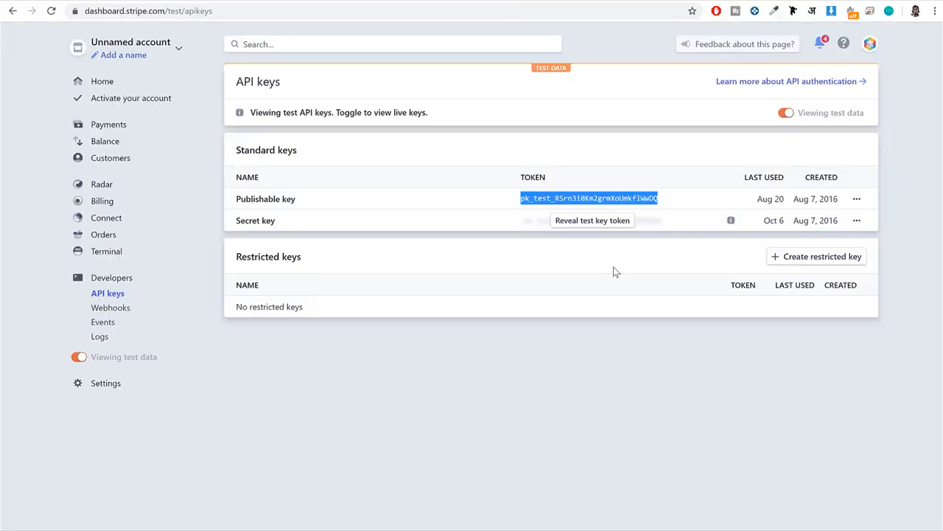
left_click(580, 224)
left_click(600, 221)
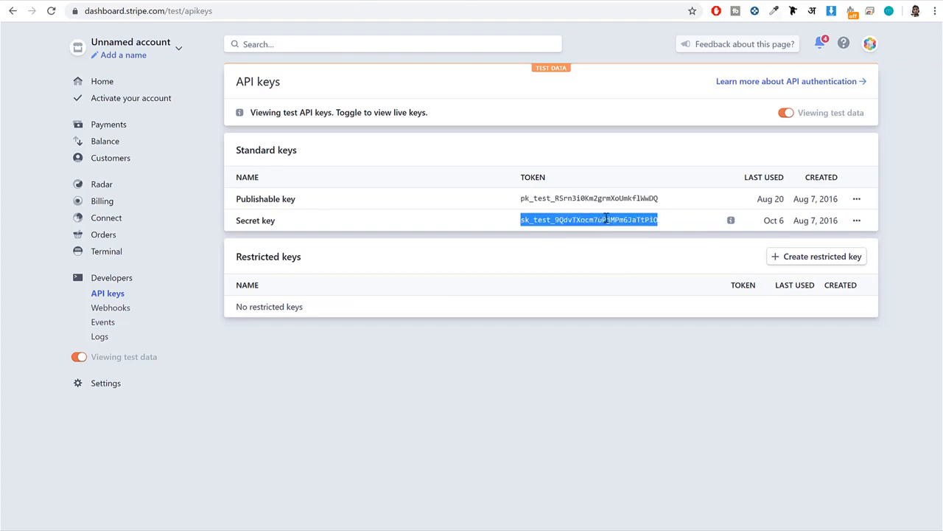
left_click(243, 2)
left_click(261, 279)
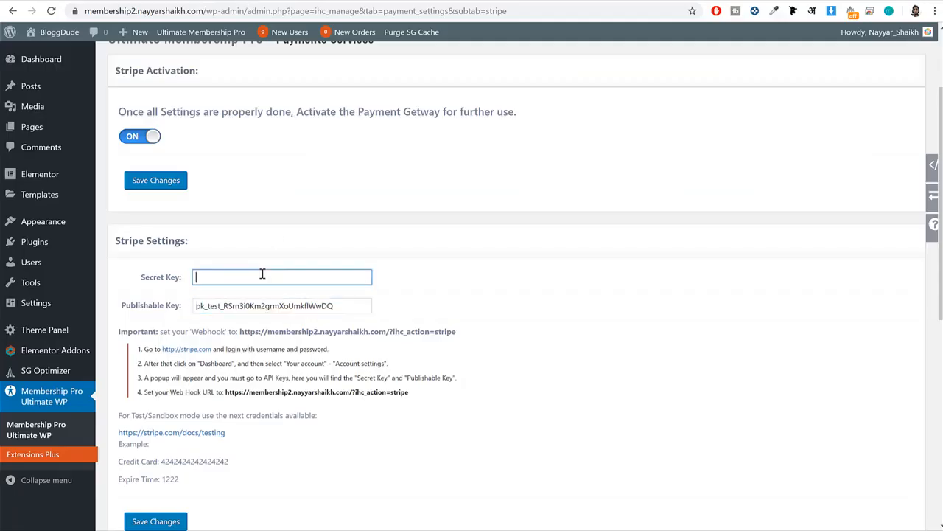
key("ctrl+v")
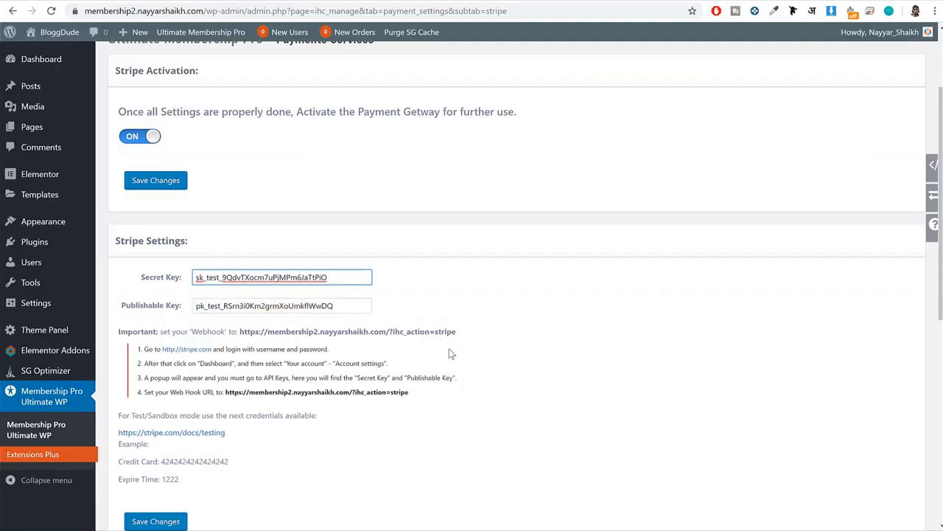
scroll(221, 405, "down", 1)
left_click(156, 521)
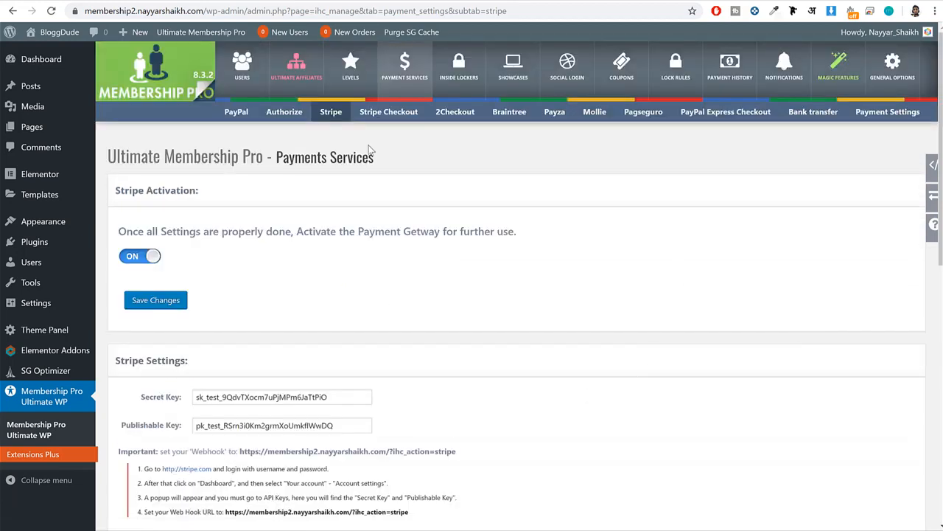
Review the Bank Transfer message template and its bank details, and look over the other available payment services.
left_click(407, 83)
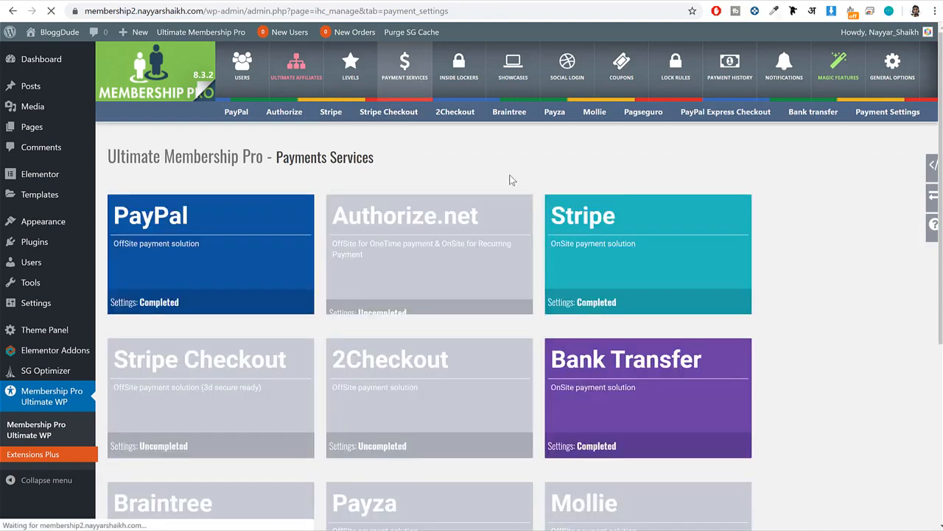
scroll(937, 295, "down", 2)
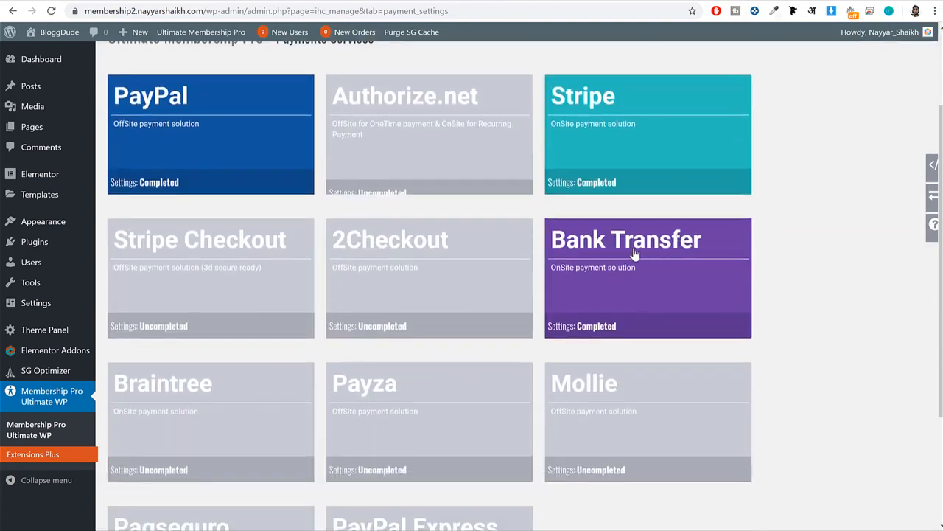
left_click(651, 264)
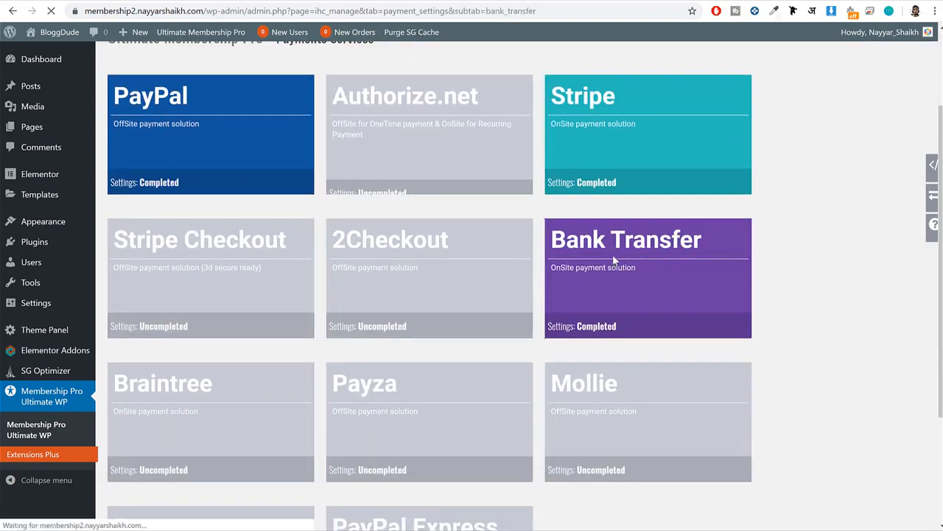
scroll(645, 264, "down", 3)
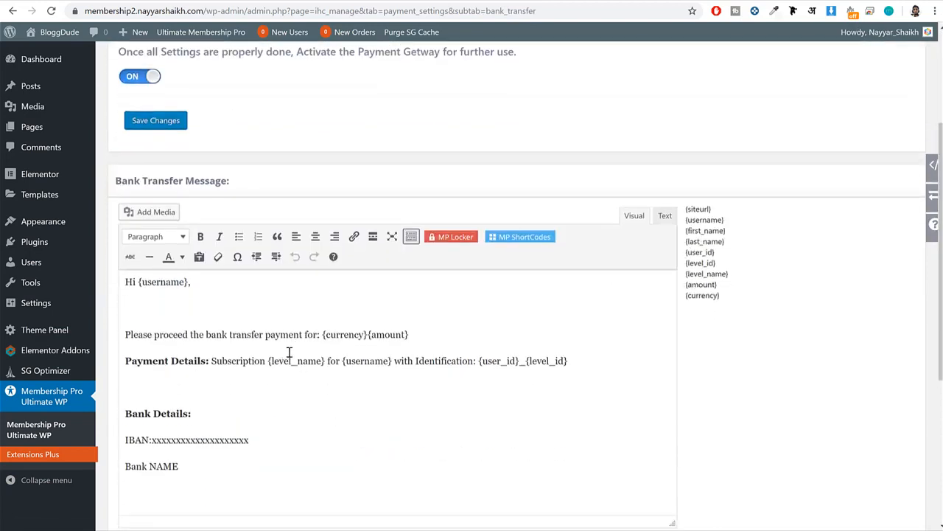
scroll(289, 354, "down", 1)
left_click(179, 406)
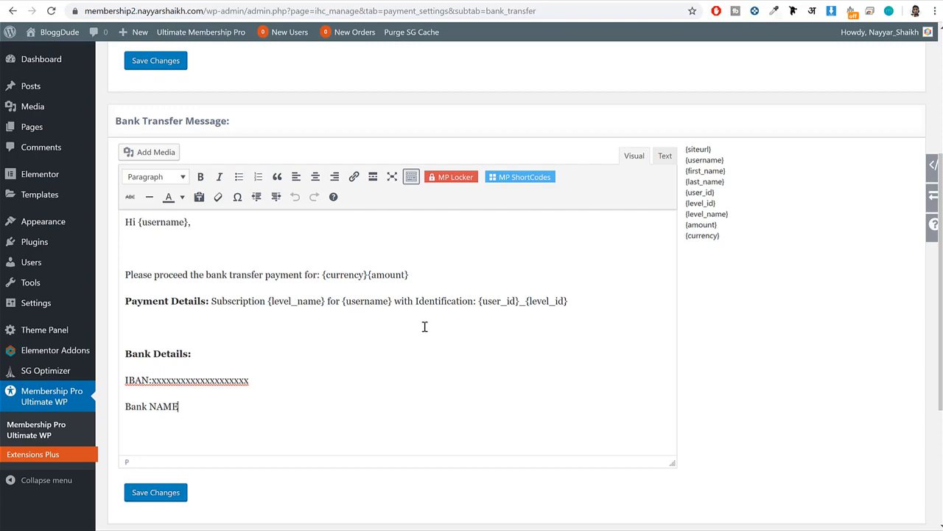
scroll(425, 327, "down", 3)
key("alt+Left")
scroll(452, 339, "down", 2)
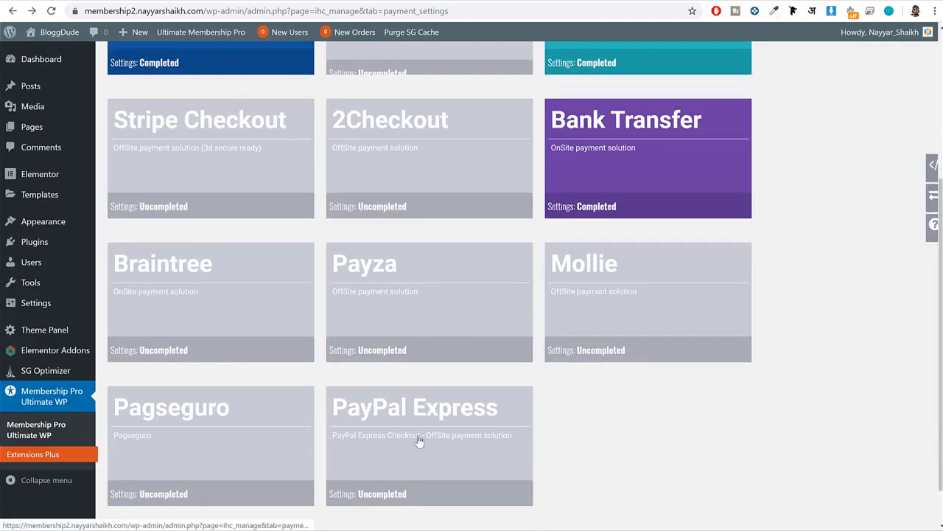
scroll(418, 442, "up", 3)
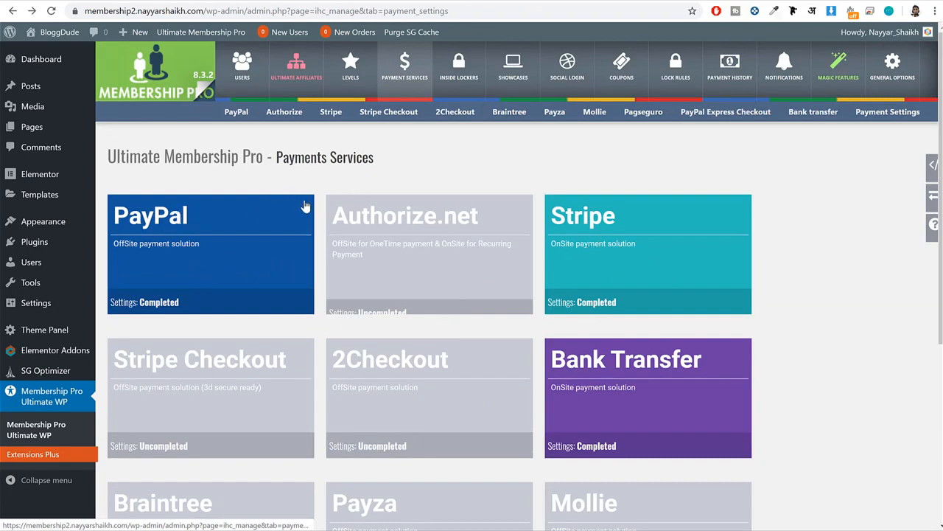
Open the plugin's general payment settings and examine the available currencies.
left_click(887, 112)
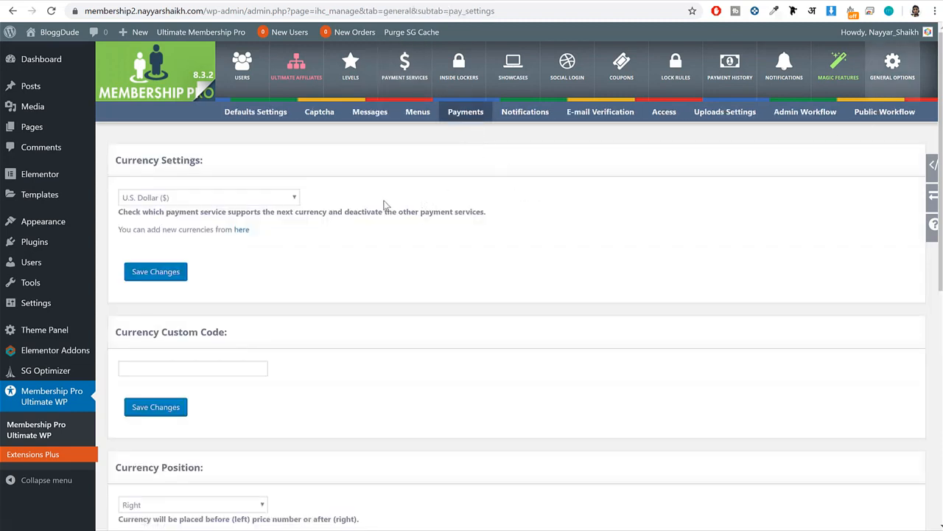
left_click_drag(217, 168, 112, 163)
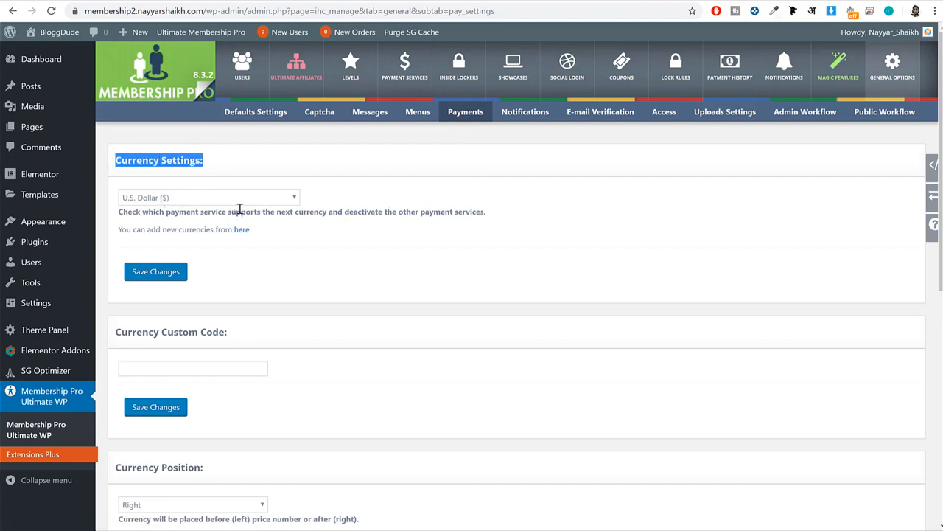
left_click(163, 199)
left_click(183, 265)
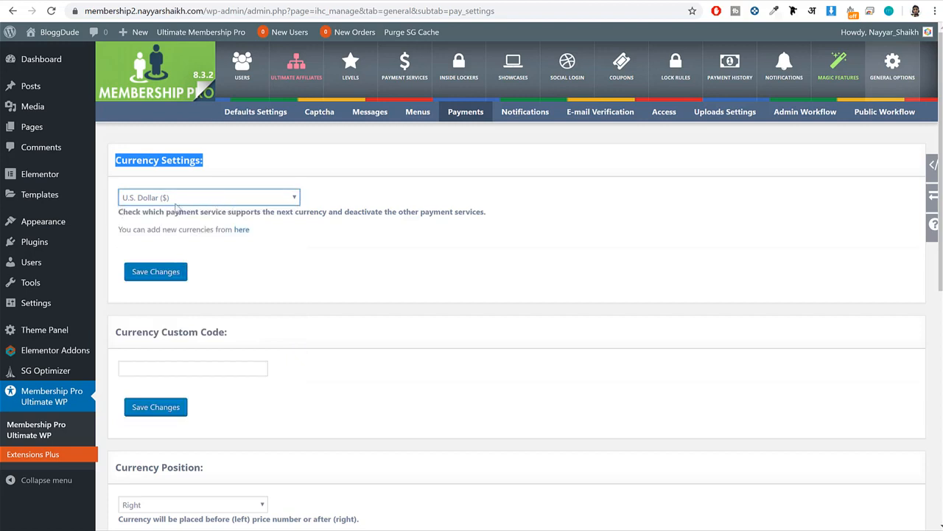
Set the default payment gateway to Stripe and save the changes.
scroll(394, 234, "down", 1)
scroll(394, 235, "down", 4)
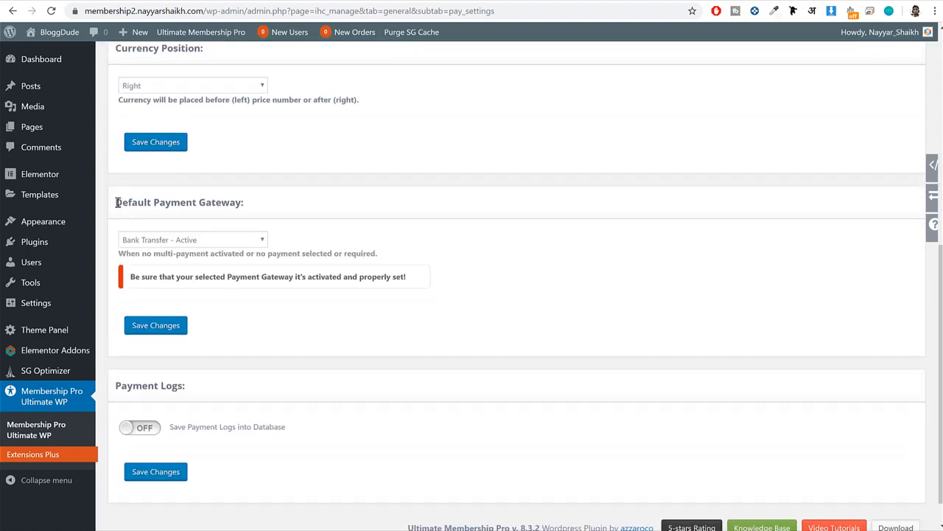
left_click_drag(117, 201, 253, 217)
left_click(193, 241)
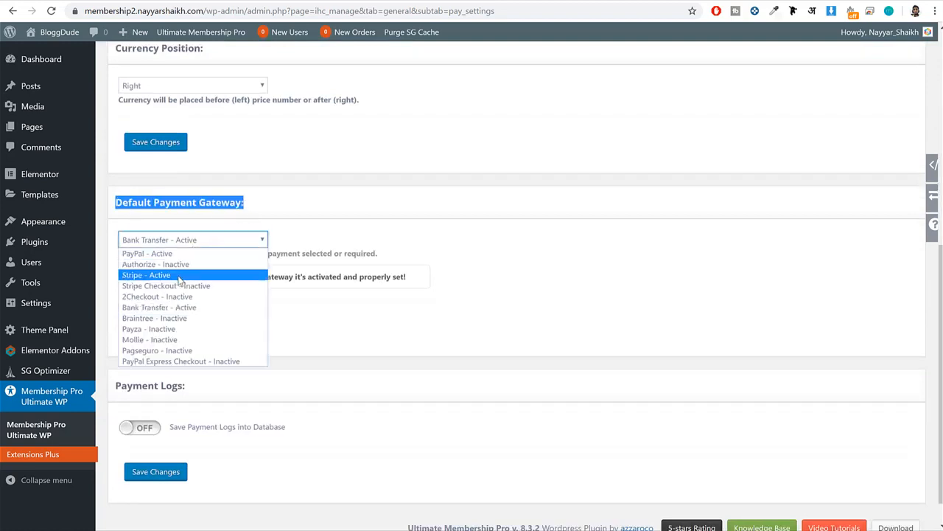
left_click(179, 277)
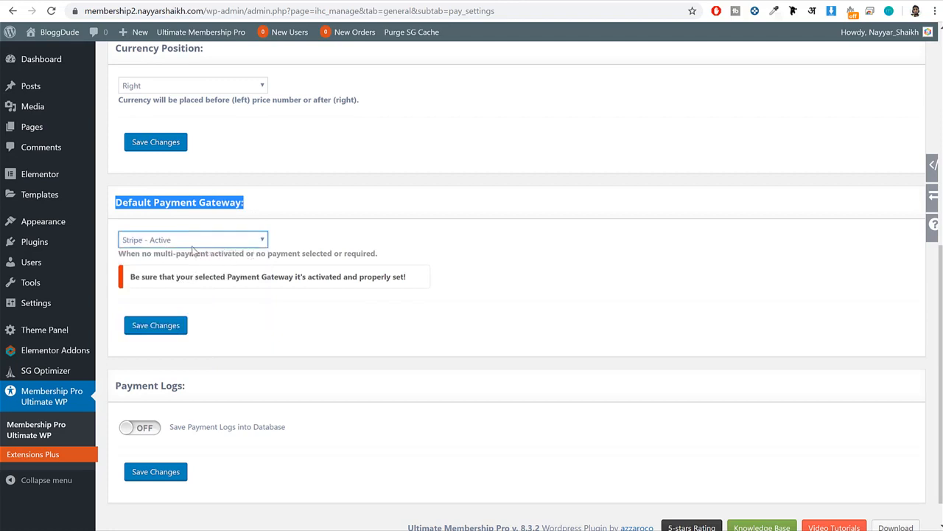
scroll(341, 309, "down", 1)
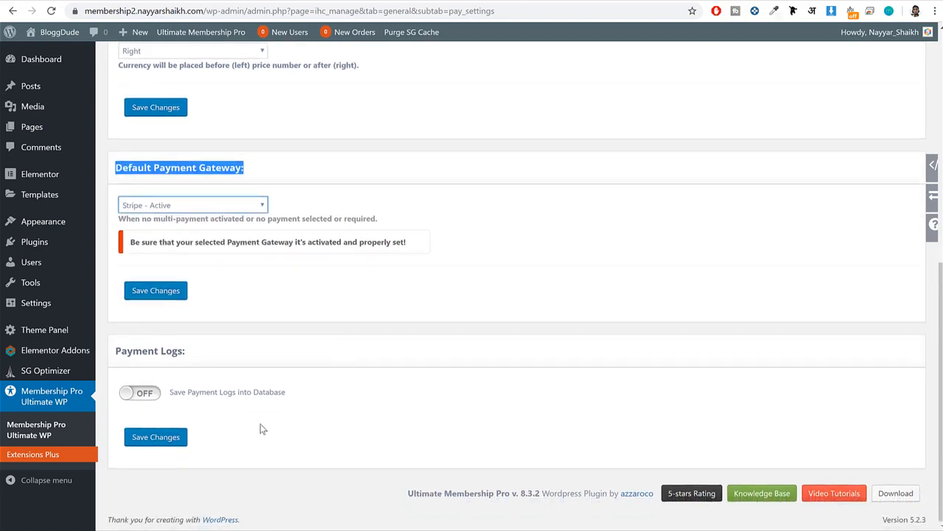
left_click(176, 444)
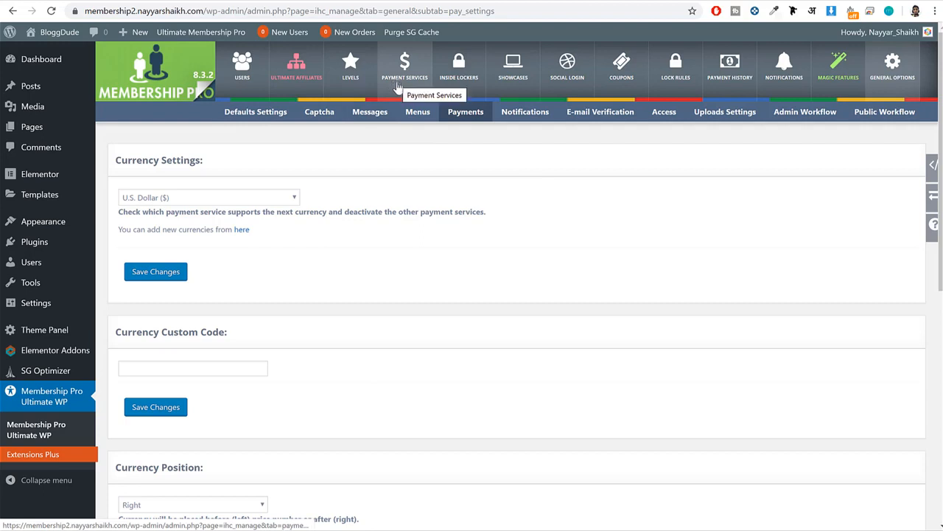
Open the plugin's default page settings and set the default redirect page to "IUMP - Subscription Plan".
left_click(264, 115)
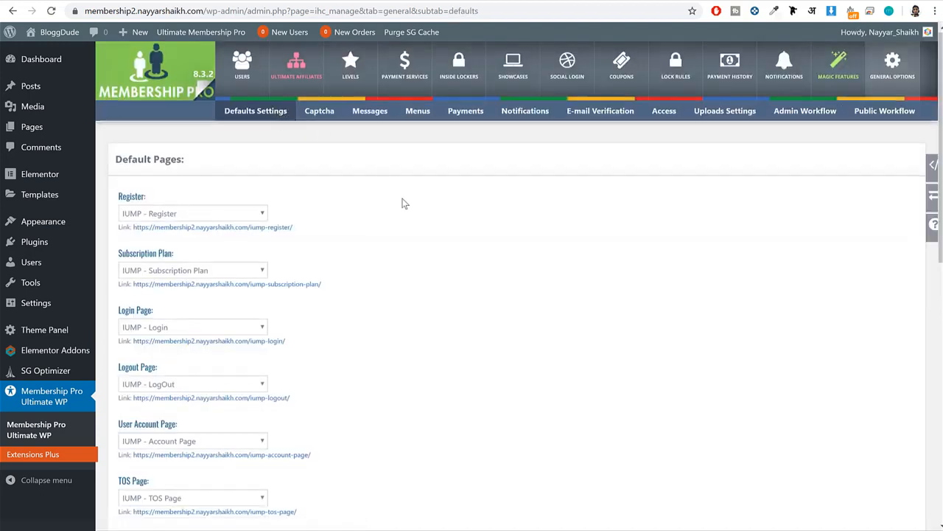
scroll(402, 202, "down", 5)
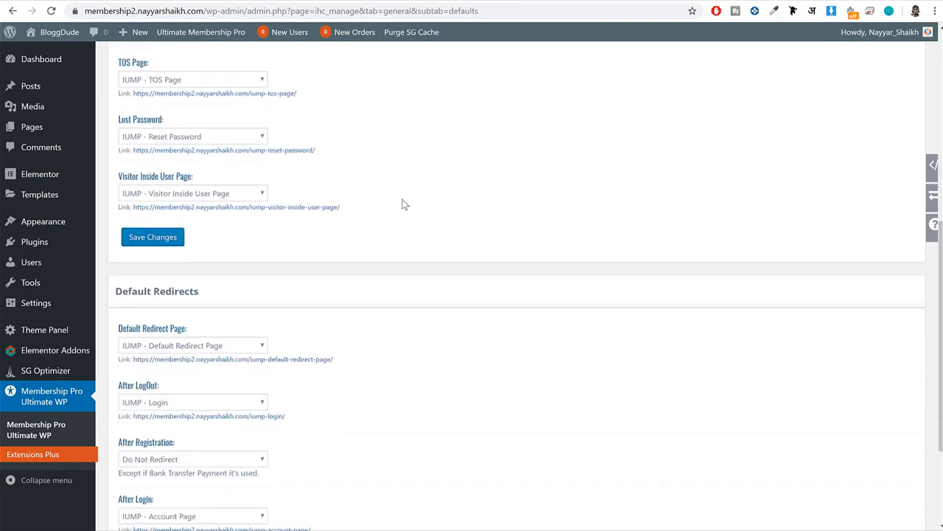
scroll(402, 204, "up", 4)
scroll(404, 204, "down", 5)
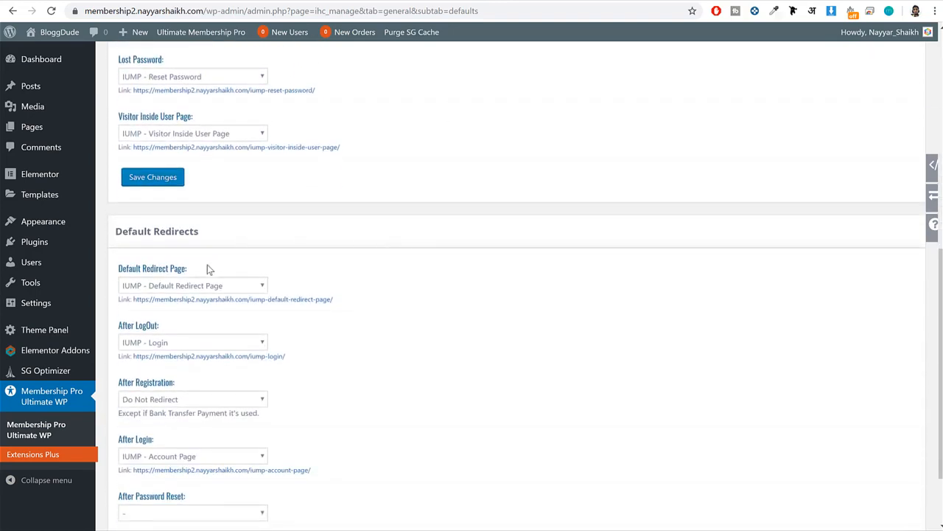
left_click_drag(206, 269, 116, 273)
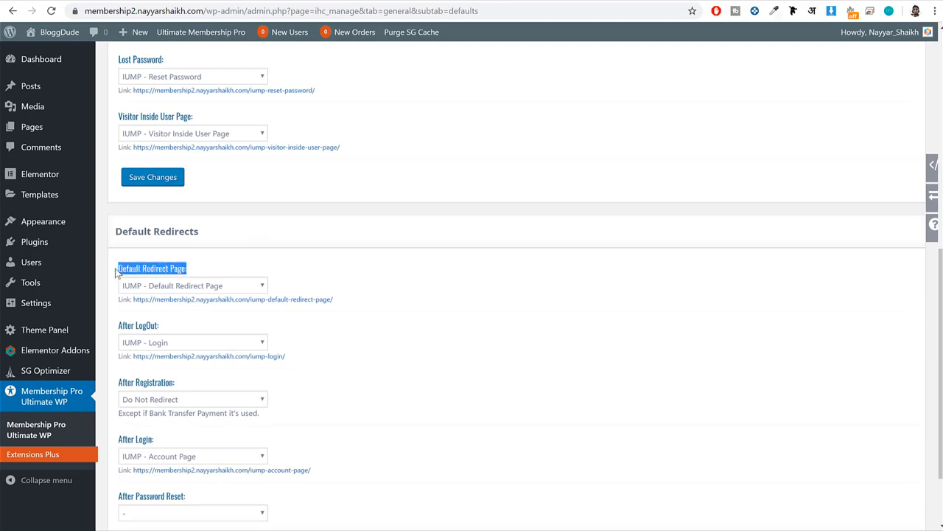
left_click(208, 287)
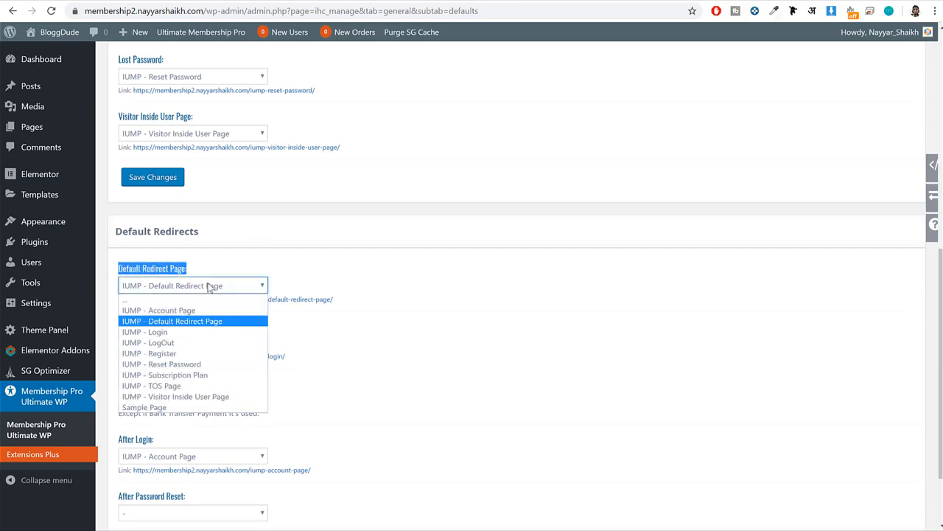
left_click(205, 375)
left_click(475, 331)
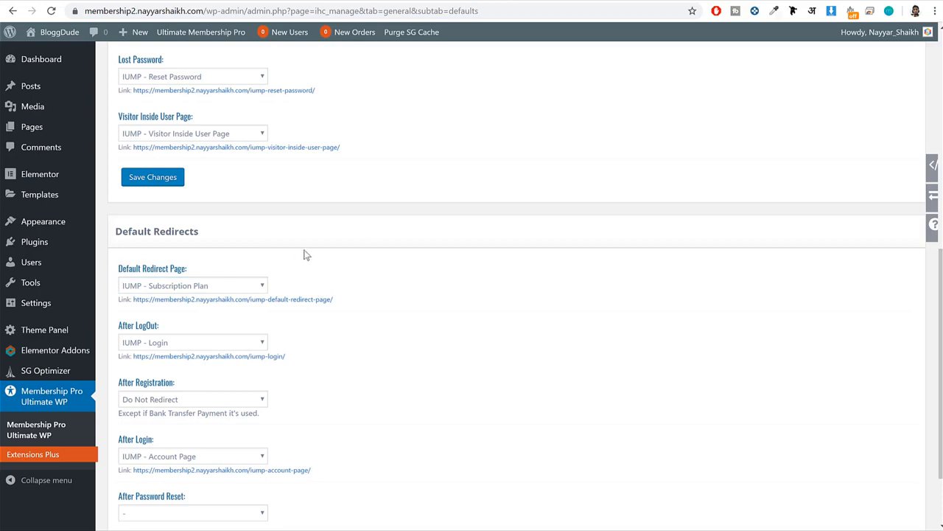
left_click_drag(120, 270, 185, 270)
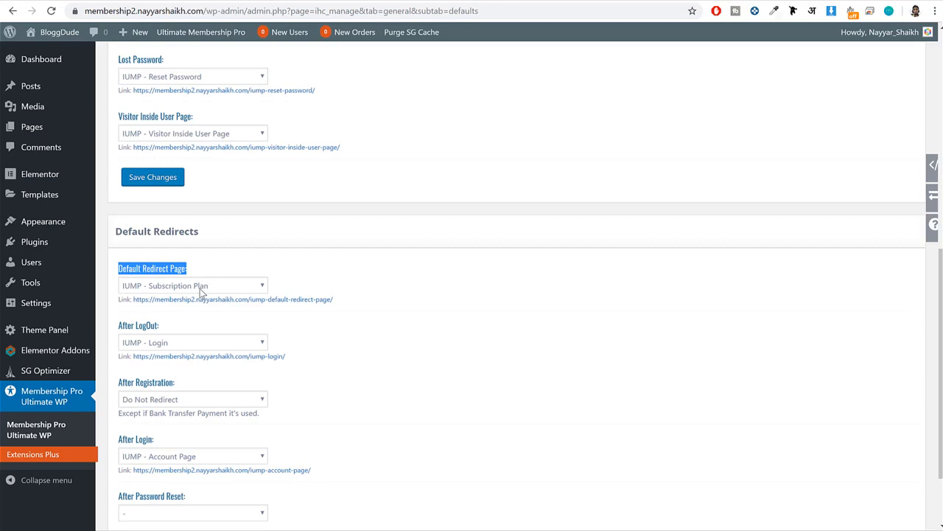
Check the available default redirect page choices and save the default redirect settings.
left_click(201, 288)
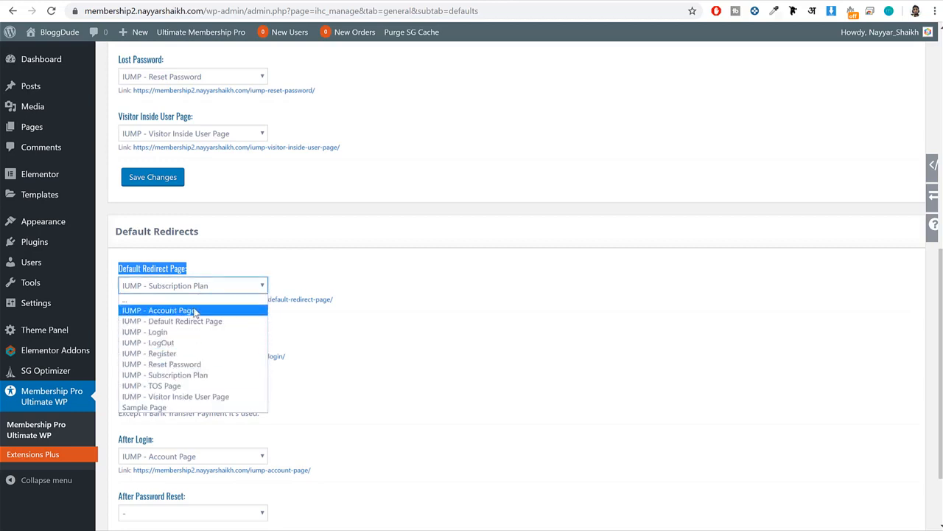
left_click(475, 286)
scroll(516, 312, "down", 3)
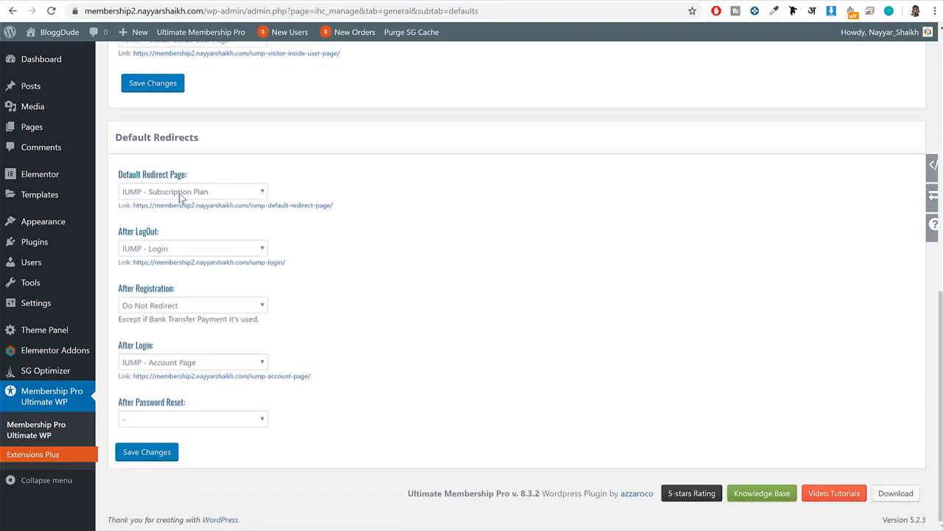
left_click(146, 453)
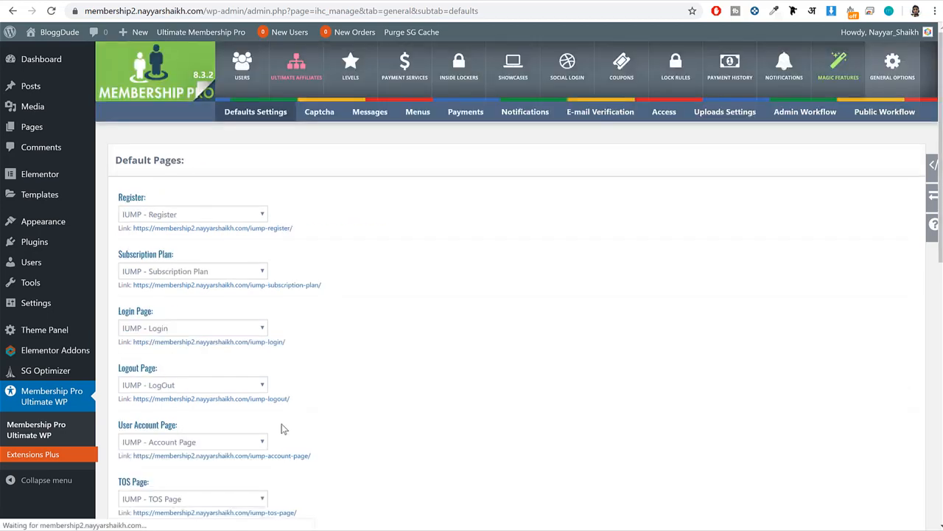
Open the plugin's captcha settings, follow the key setup link to Google reCAPTCHA and begin registering a new site.
left_click(322, 124)
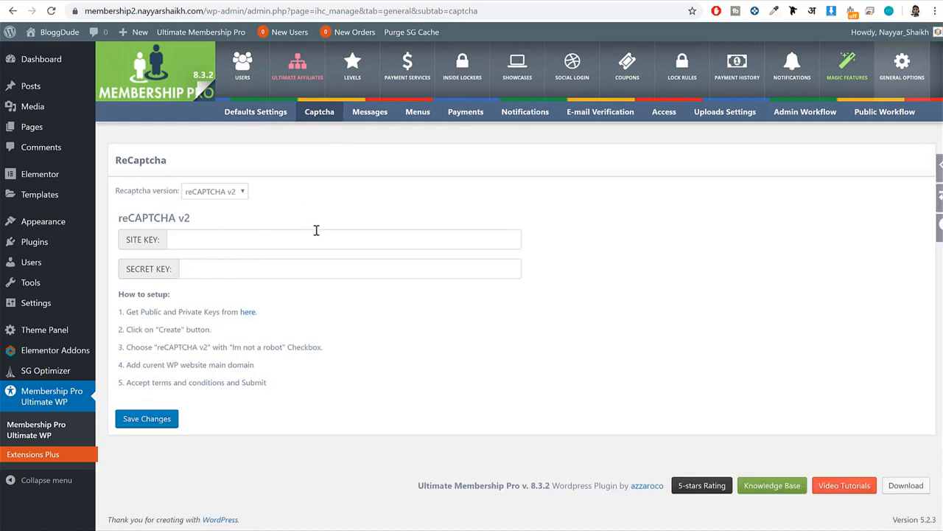
right_click(248, 317)
left_click(259, 320)
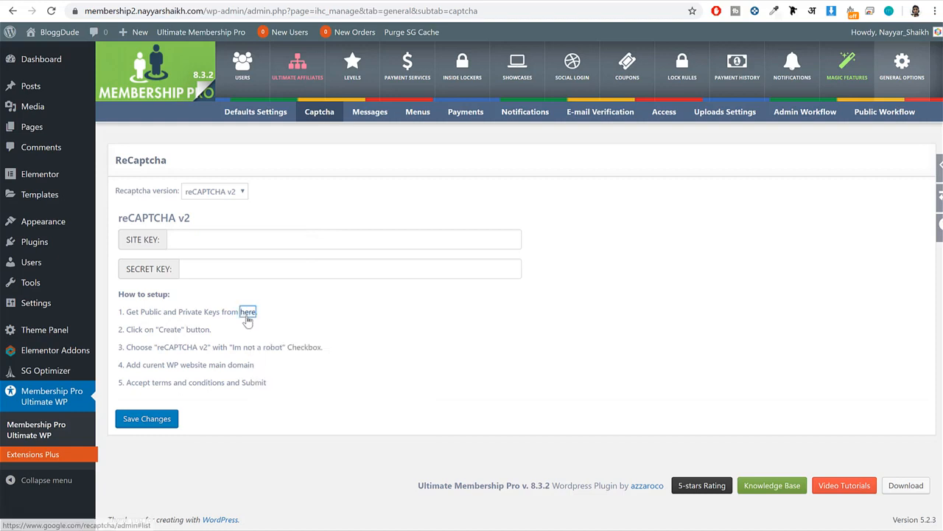
right_click(249, 319)
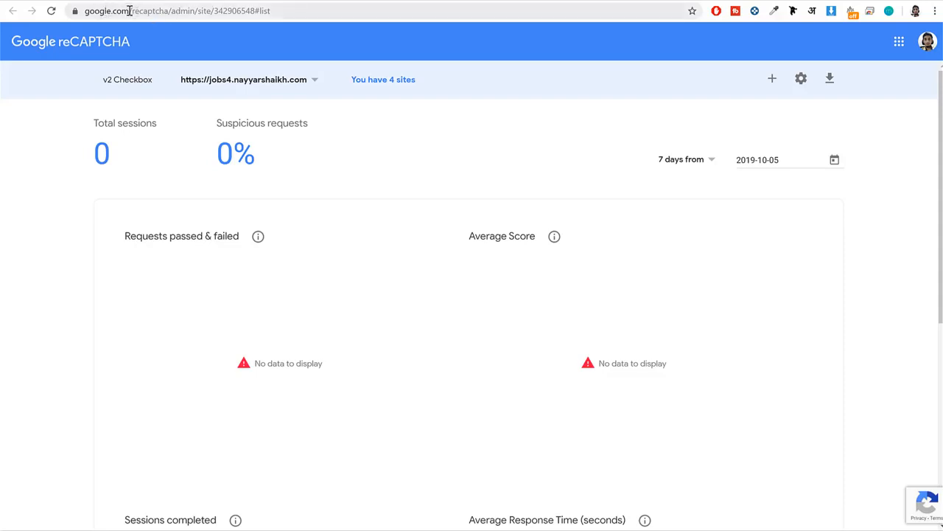
left_click_drag(130, 10, 170, 10)
left_click(361, 134)
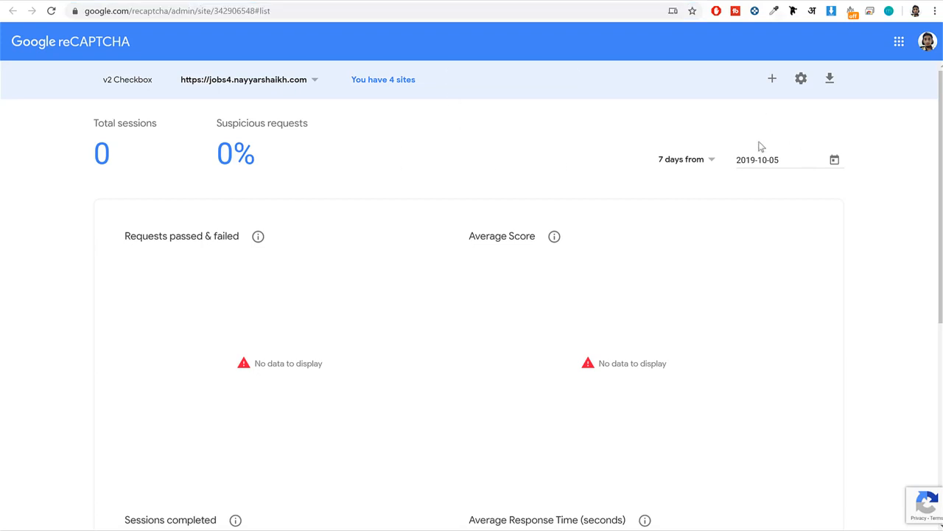
left_click(773, 80)
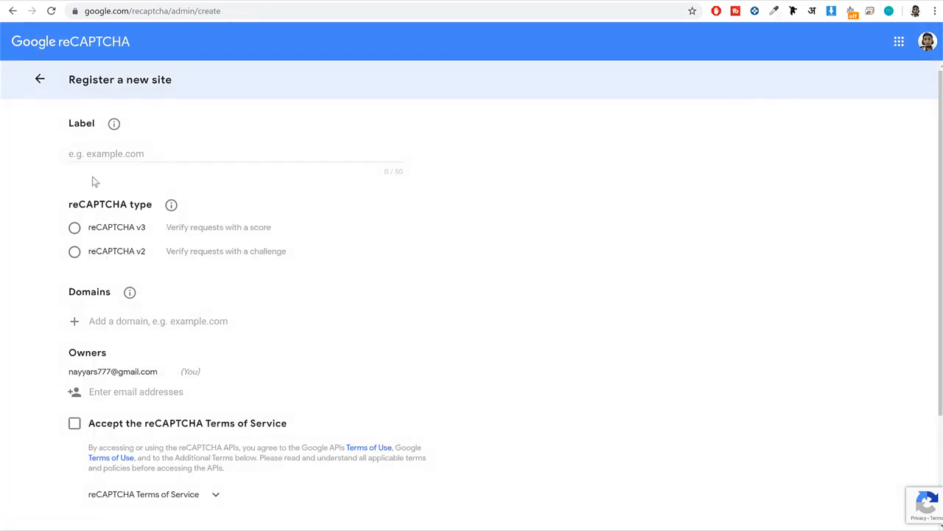
Copy the membership site's domain from its web address and enter it as the label of the new reCAPTCHA site.
left_click(119, 159)
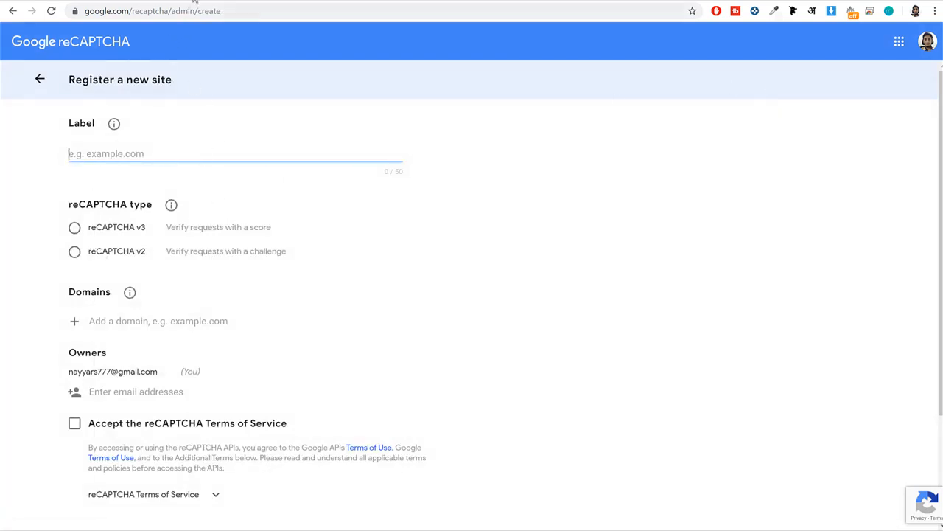
left_click(194, 1)
left_click(87, 10)
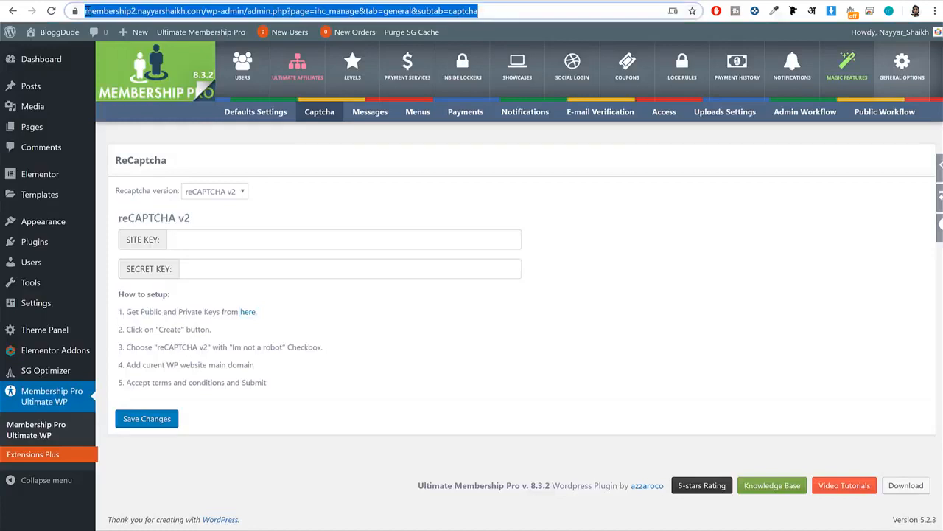
left_click(173, 12)
left_click_drag(230, 11, 112, 11)
key("ctrl+c")
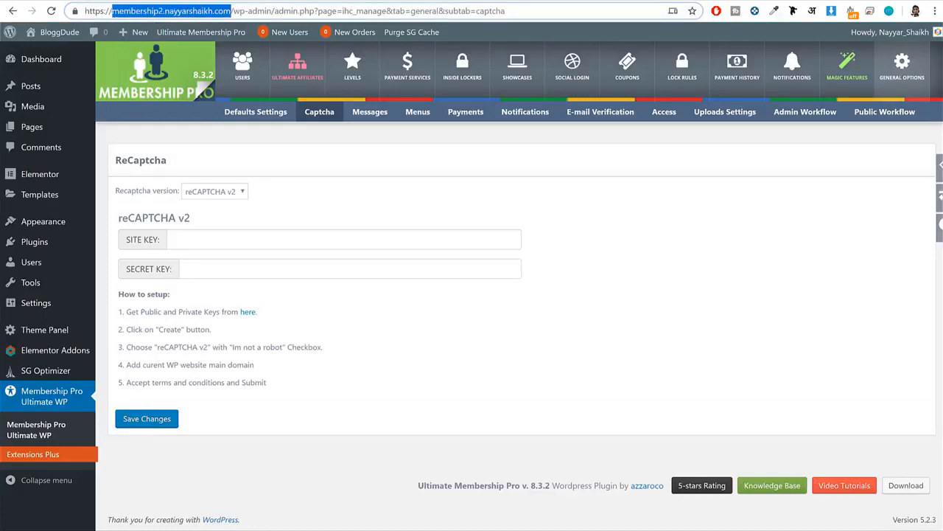
left_click(289, 2)
key("ctrl+v")
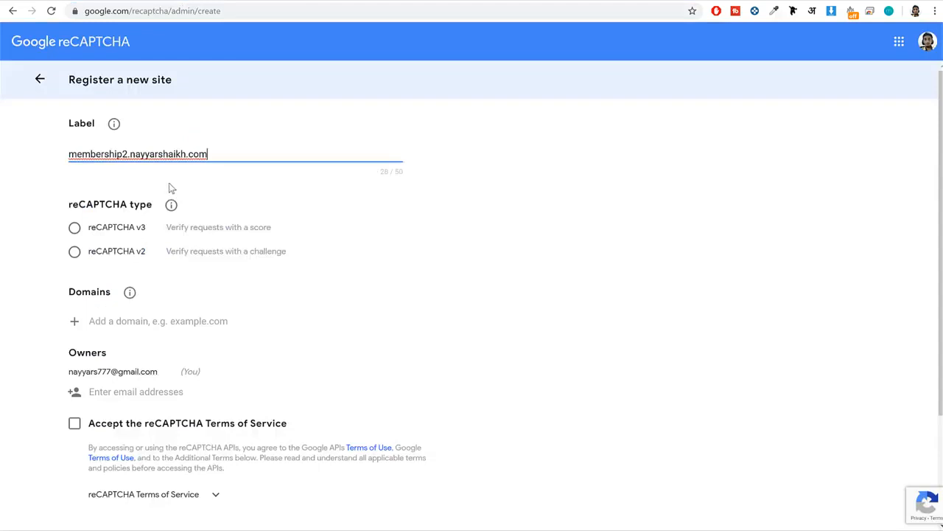
Choose reCAPTCHA v2 with the "I'm not a robot" Checkbox, enter the membership site's domain, accept the Terms of Service and submit the registration.
left_click(96, 256)
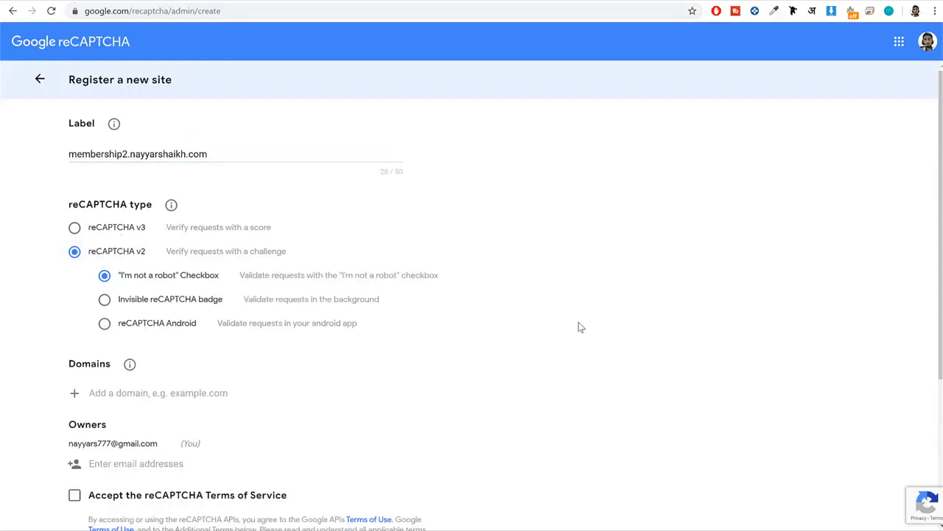
scroll(580, 326, "down", 2)
left_click(221, 331)
key("ctrl+v")
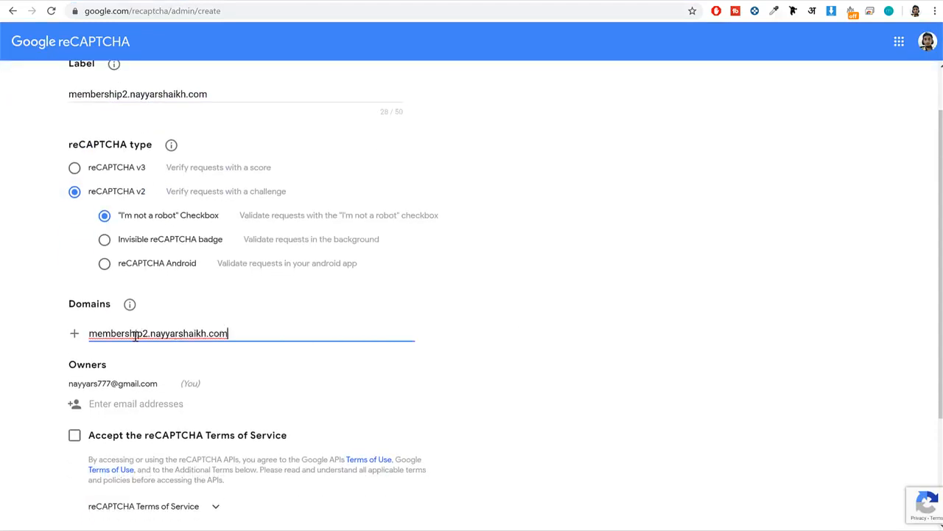
scroll(205, 340, "down", 4)
left_click(74, 315)
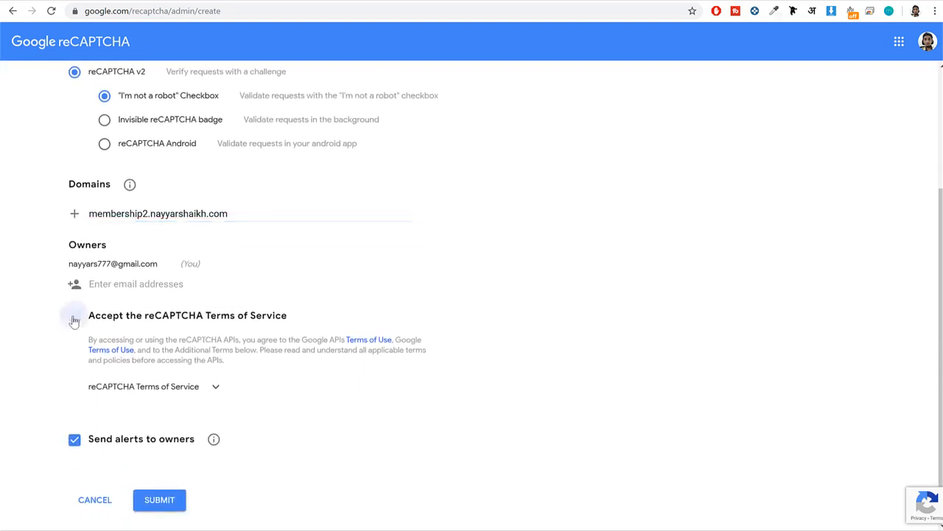
left_click(162, 504)
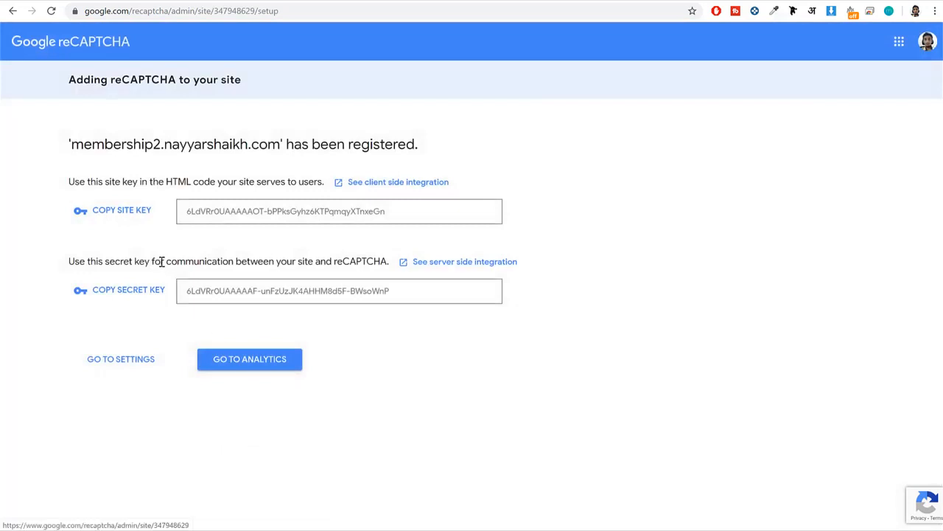
Copy the generated reCAPTCHA site key into the site key field of the plugin's reCAPTCHA v2 settings.
triple_click(212, 212)
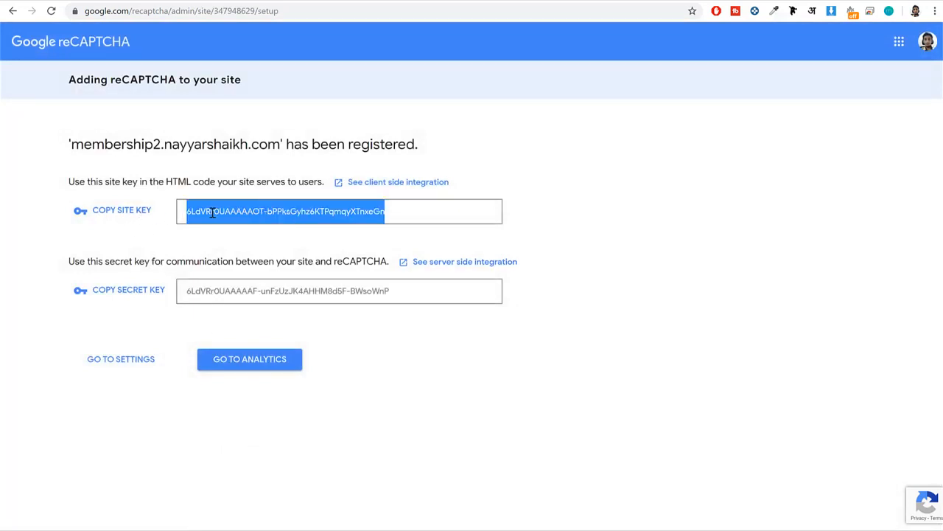
right_click(334, 215)
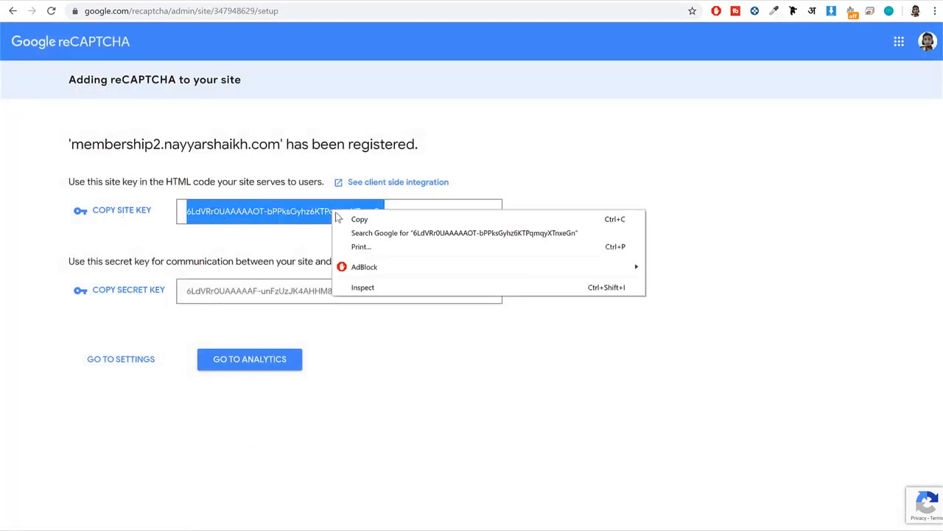
left_click(355, 221)
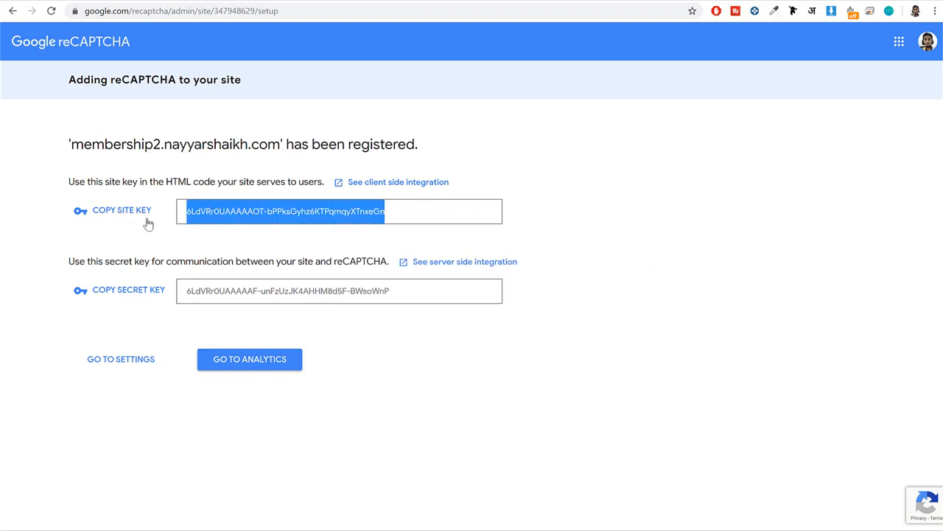
left_click(187, 1)
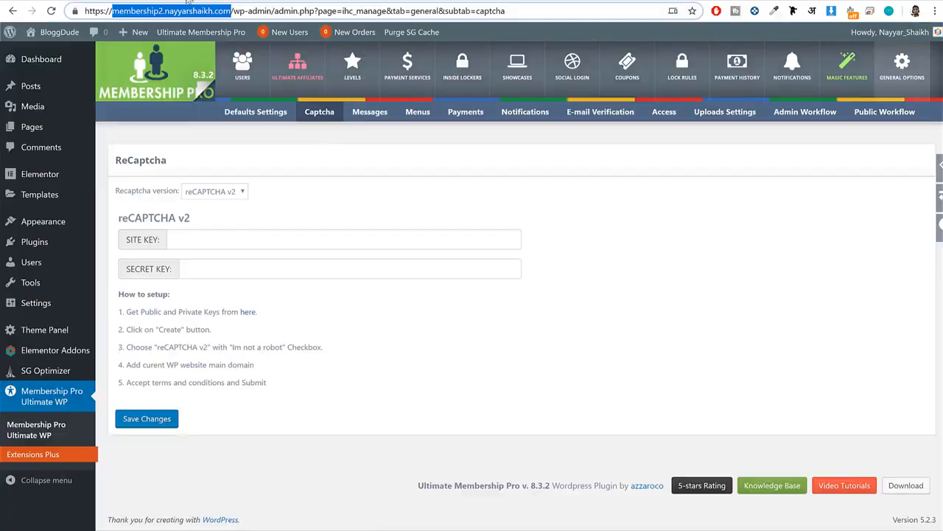
left_click(258, 238)
key("ctrl+v")
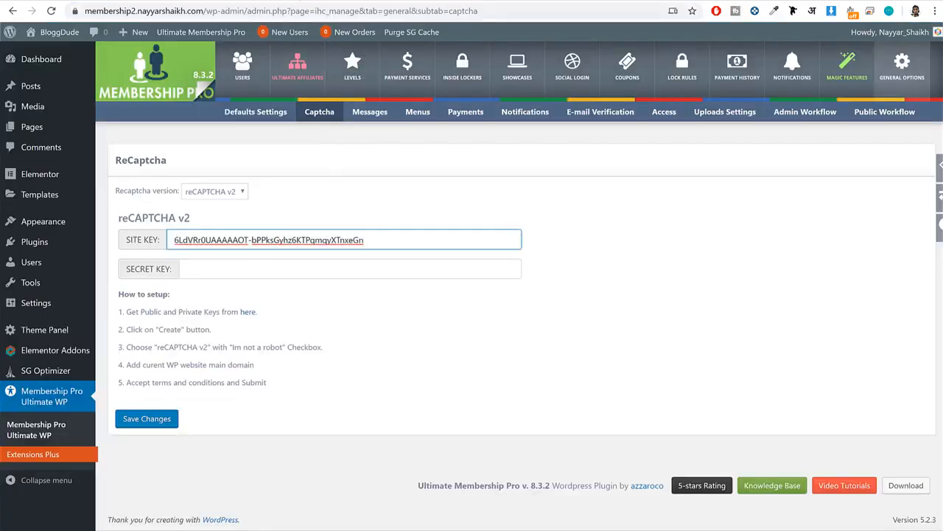
Copy the reCAPTCHA secret key into the secret key field of the plugin's captcha settings and save the changes.
key("ctrl+Tab")
triple_click(259, 299)
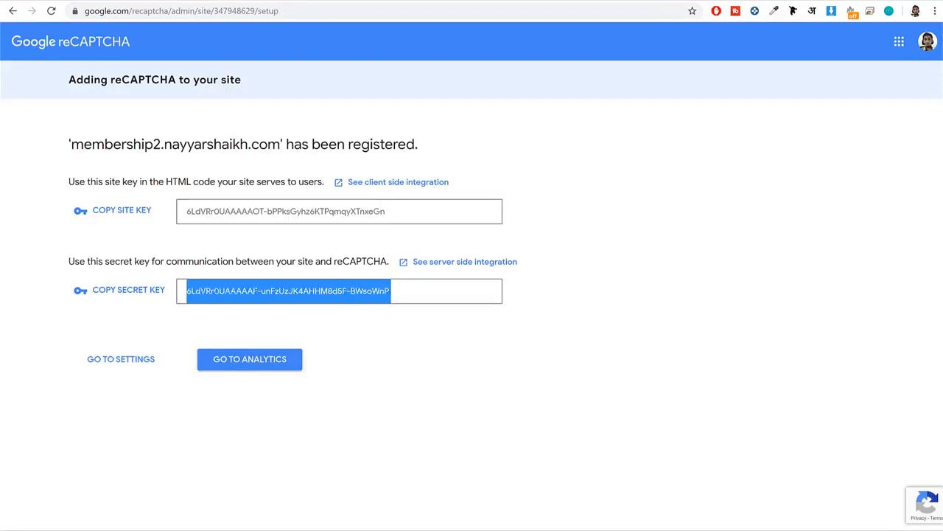
left_click(178, 1)
left_click(263, 269)
key("ctrl+v")
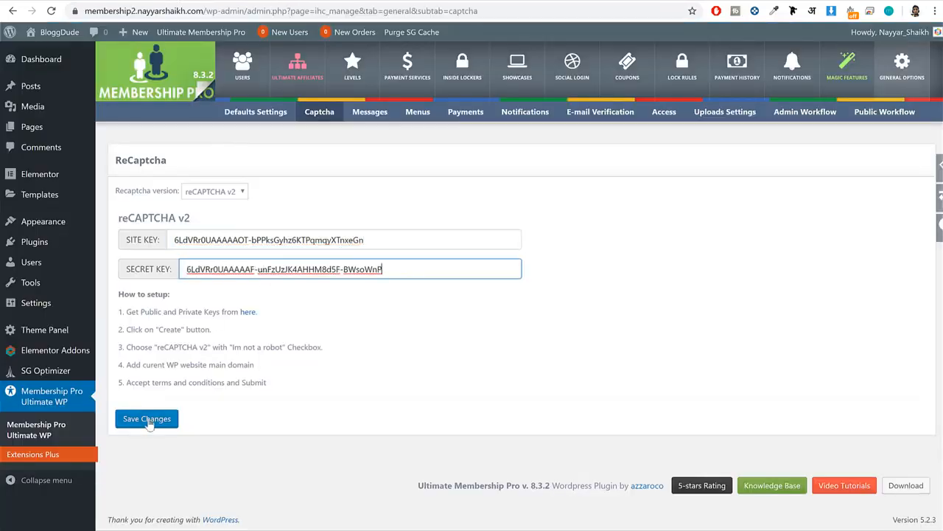
left_click(147, 418)
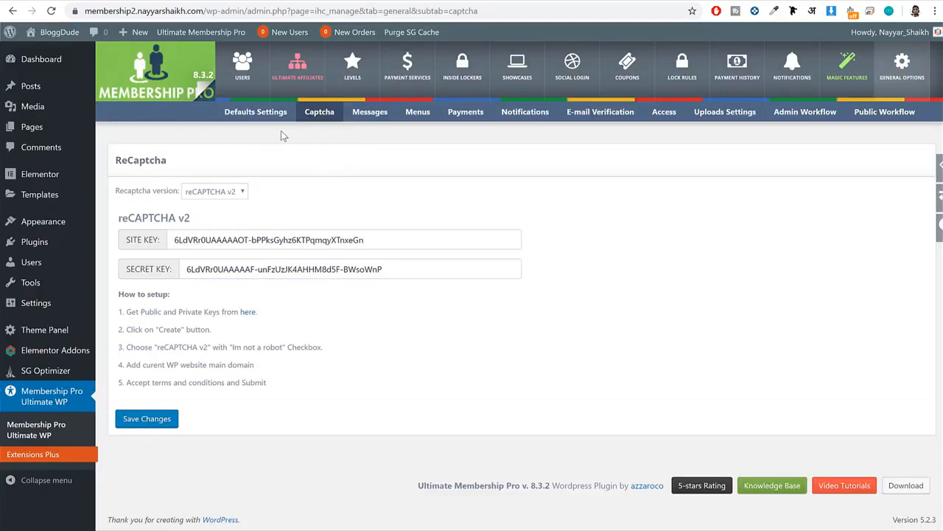
Look over the plugin's custom message, menu customization and payment settings.
left_click(366, 116)
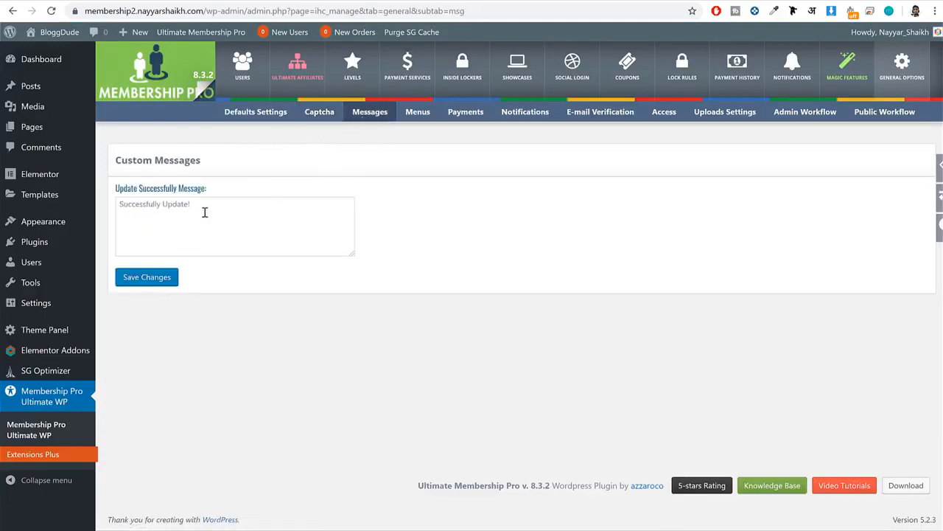
left_click_drag(205, 210, 87, 199)
left_click(283, 323)
left_click(408, 117)
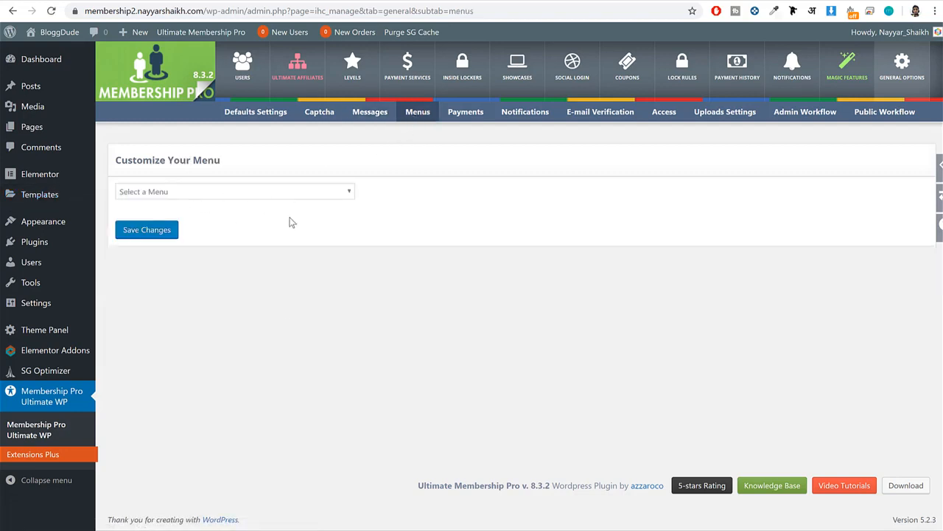
left_click(470, 119)
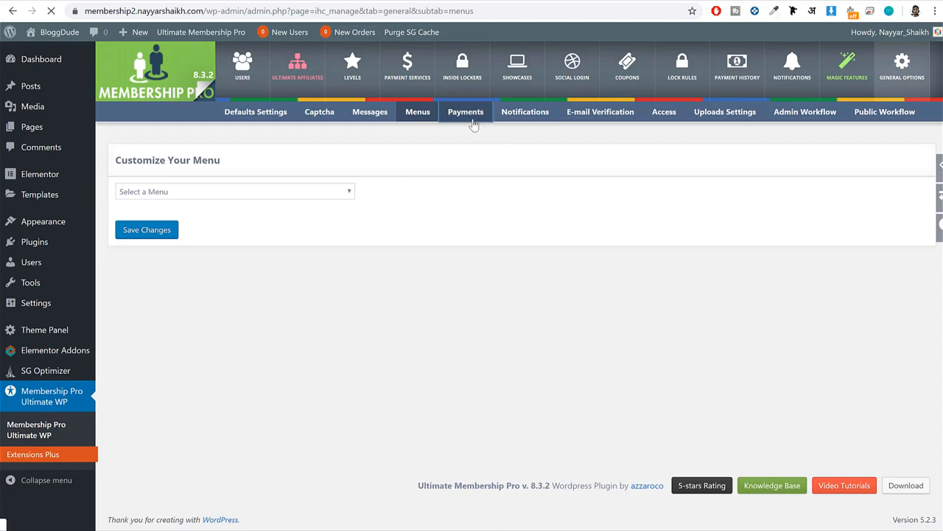
scroll(403, 287, "down", 3)
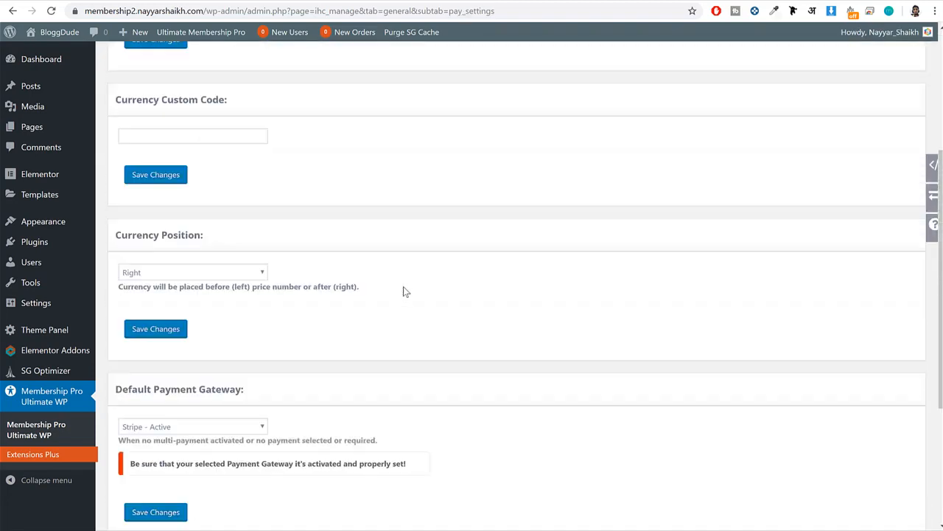
scroll(403, 287, "up", 3)
Fill in the 'From' e-mail address and 'From' name in the plugin's notification settings and save the changes.
left_click(525, 117)
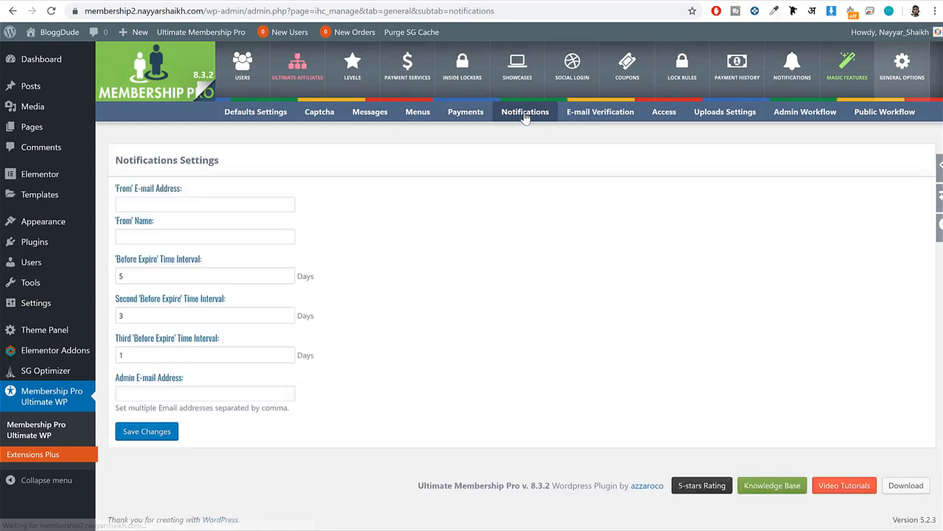
left_click_drag(197, 190, 108, 192)
left_click(123, 204)
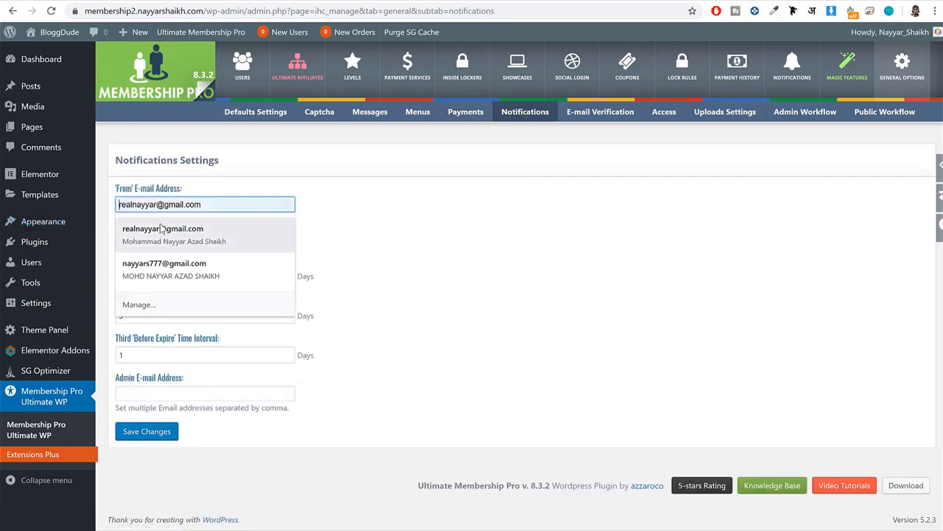
left_click(168, 228)
left_click(255, 239)
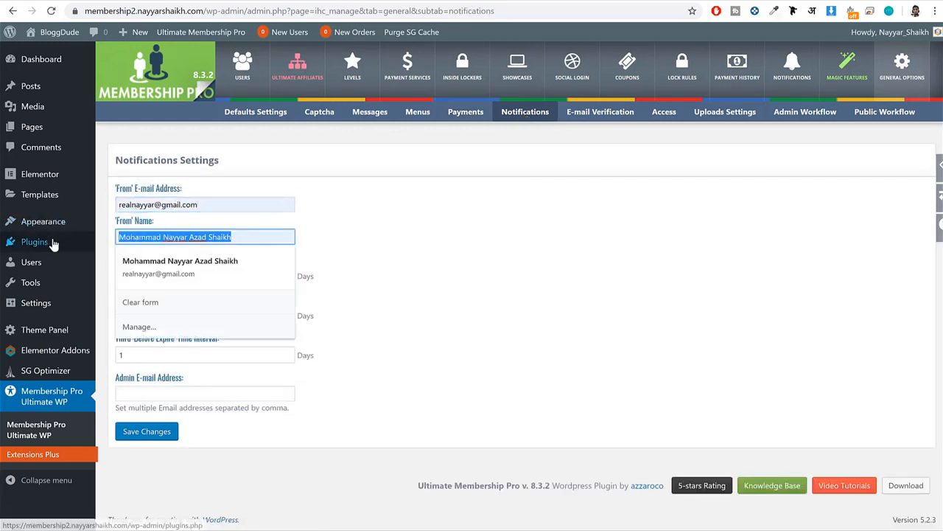
left_click(447, 244)
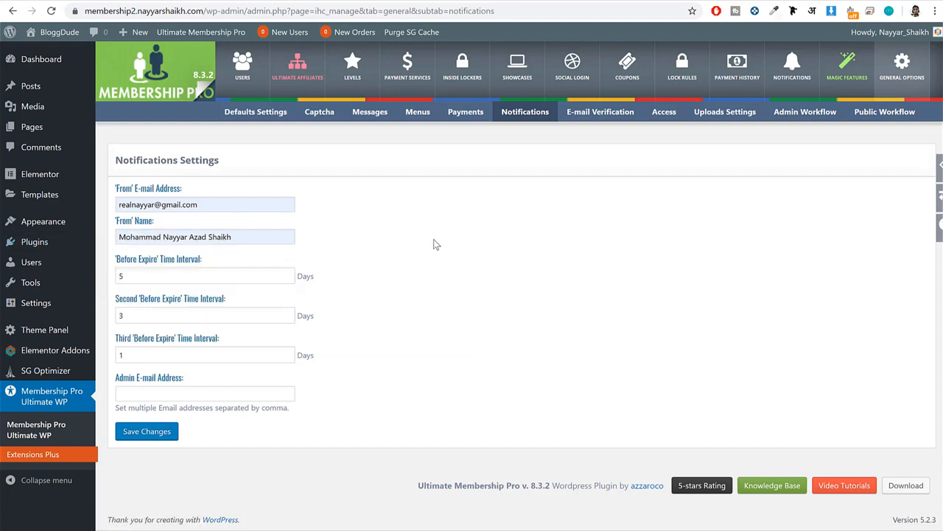
left_click(150, 432)
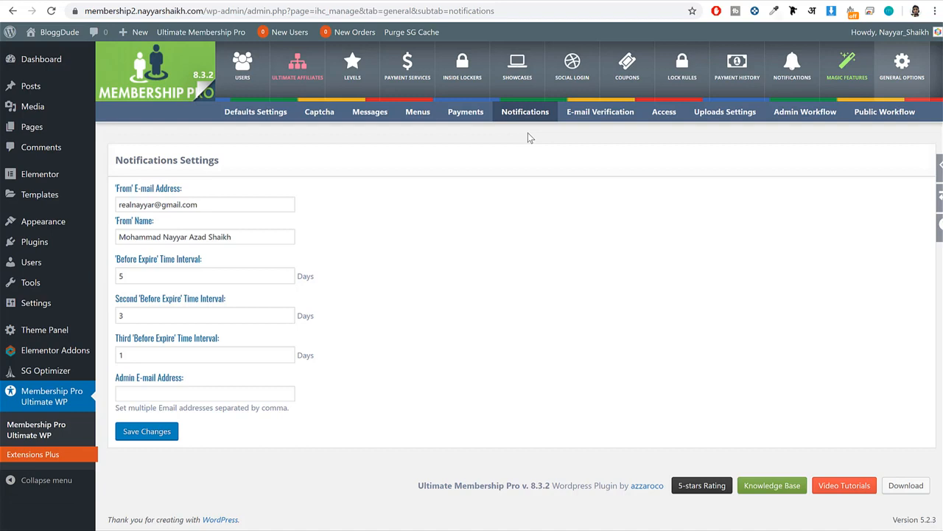
left_click_drag(233, 202, 64, 200)
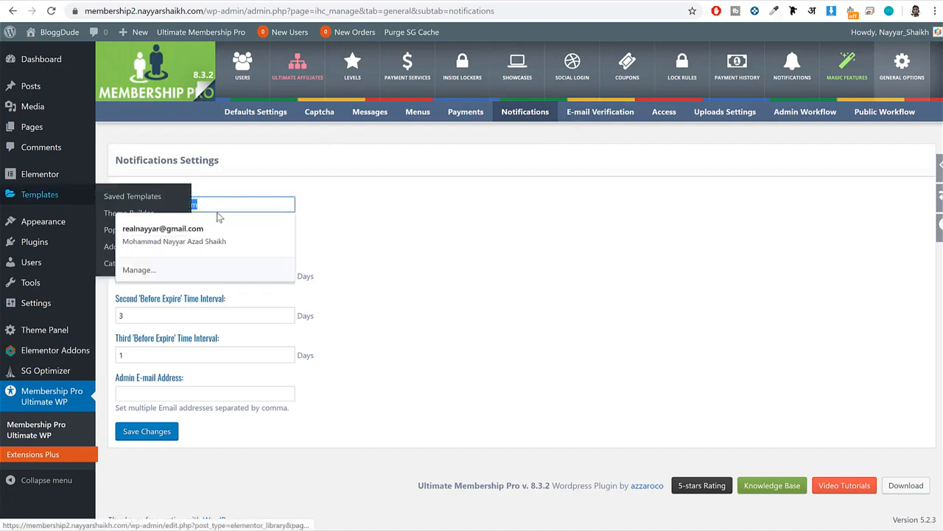
left_click(390, 219)
left_click_drag(273, 239, 110, 237)
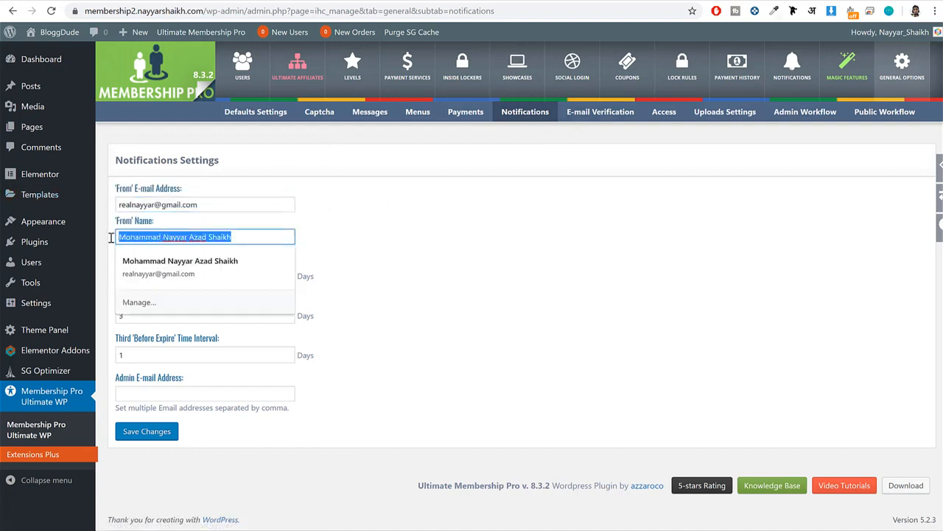
Check the activation link expire time options in the Double E-mail Verification settings, keep Never and save the changes.
left_click(452, 242)
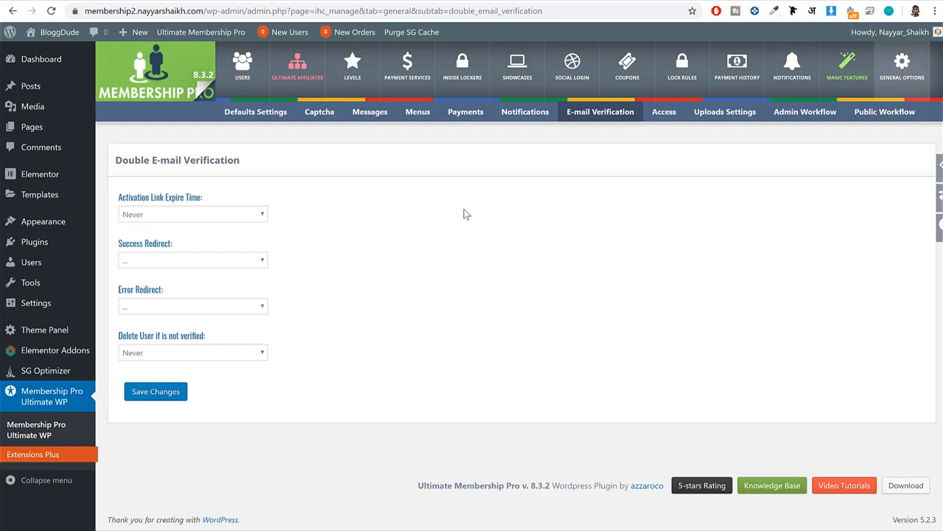
left_click(181, 214)
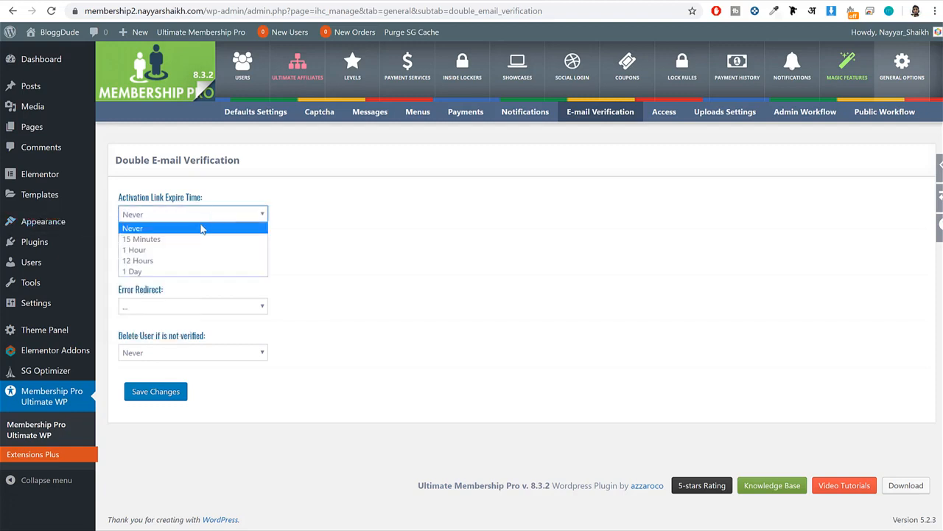
left_click(399, 262)
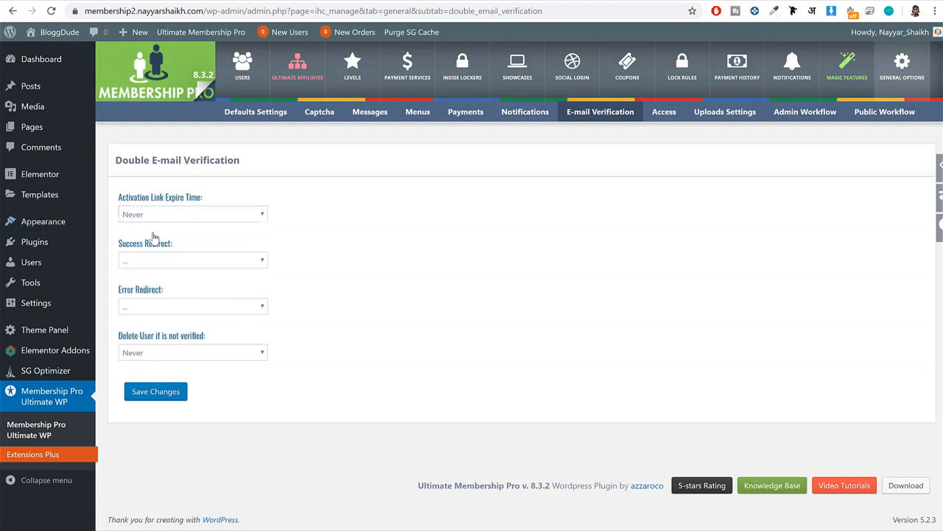
left_click(157, 391)
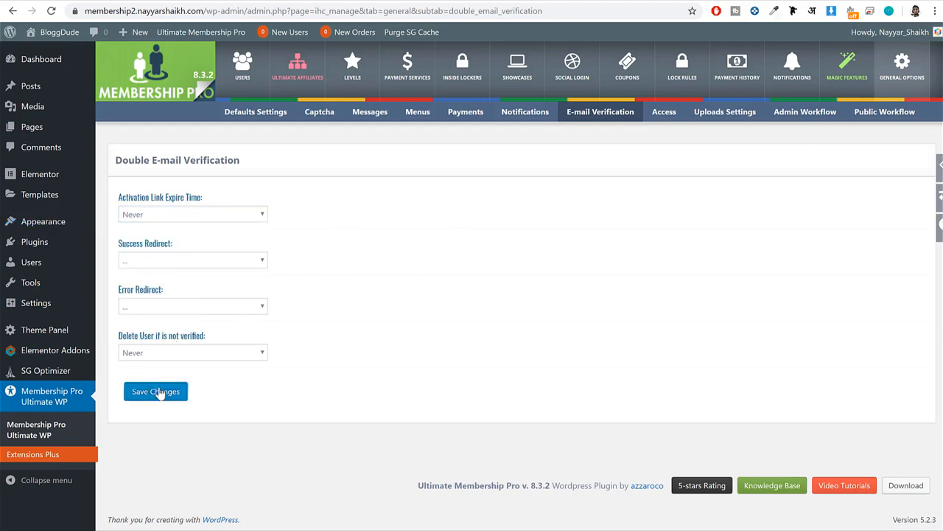
Look over which roles may enter the WordPress admin dashboard, as well as the plugin's upload settings.
left_click(670, 119)
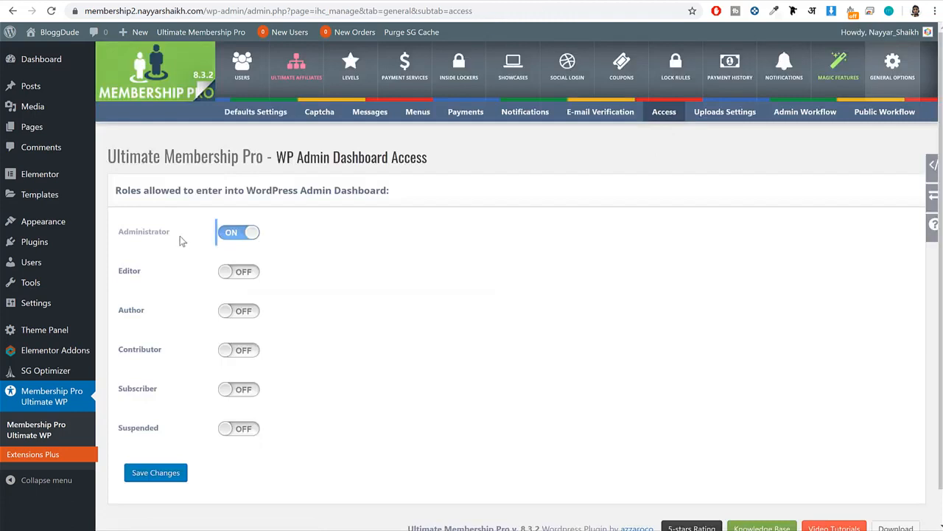
double_click(141, 231)
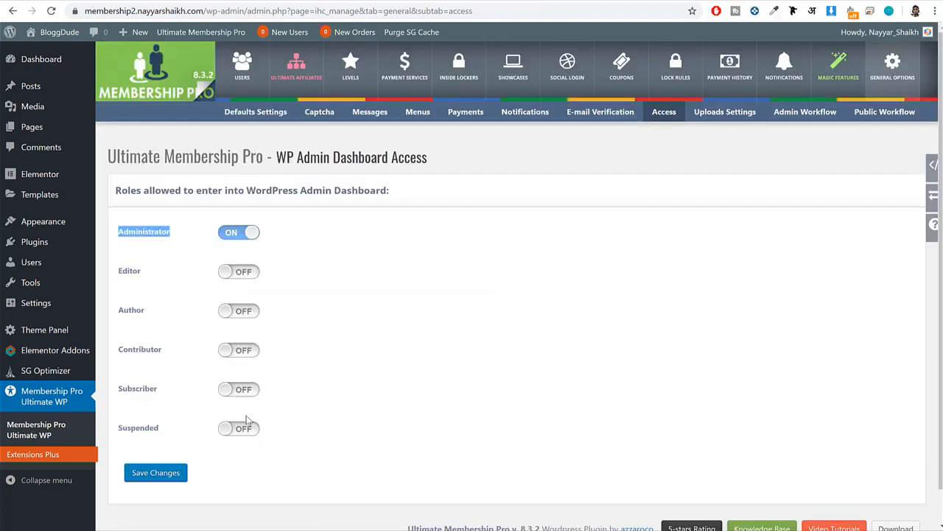
left_click(746, 118)
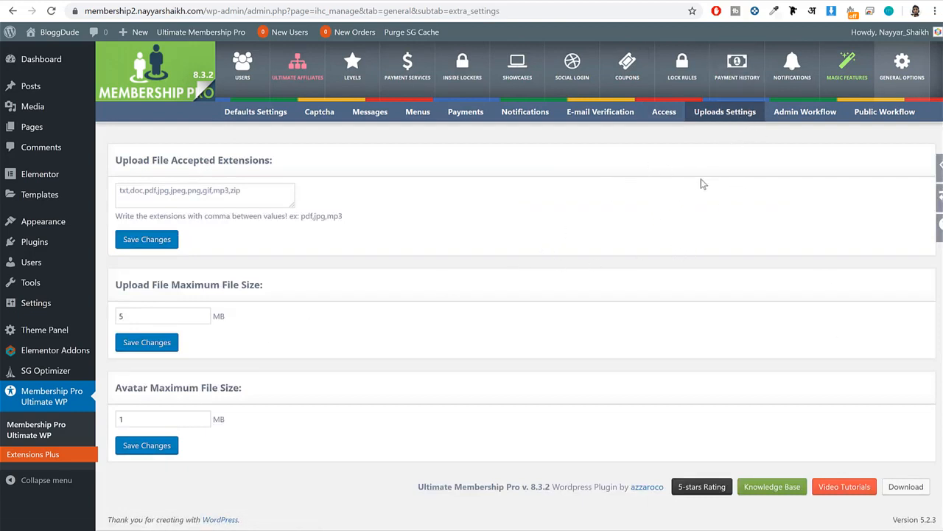
Preview the 'Loker with Form' template in Inside Lockers and close the preview.
left_click(475, 76)
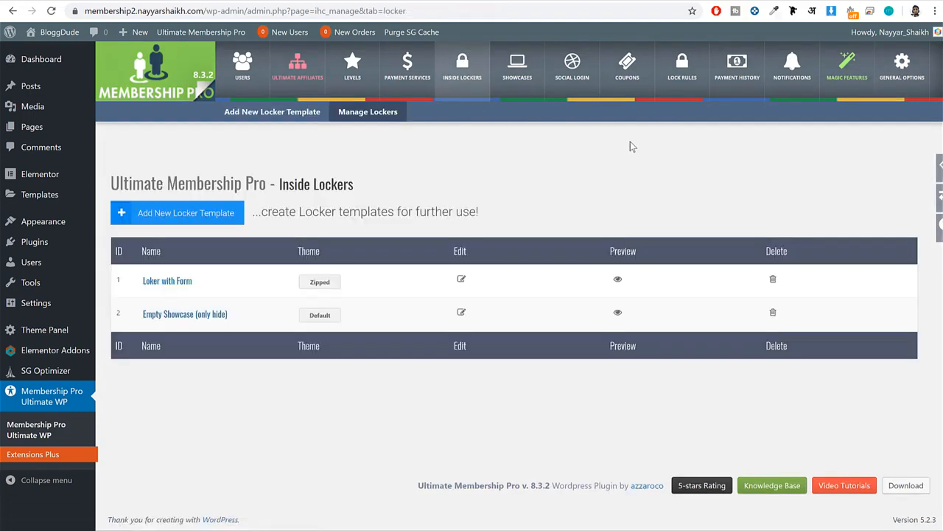
left_click(617, 278)
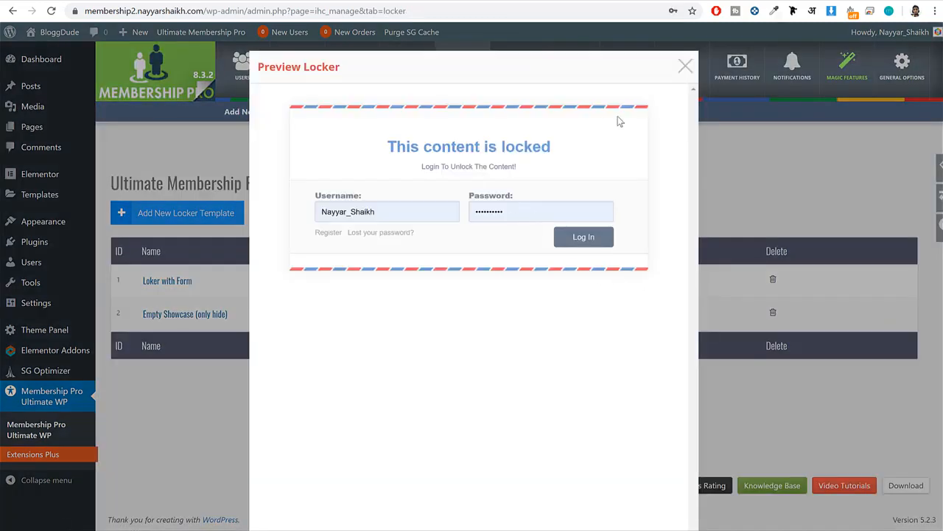
left_click(686, 68)
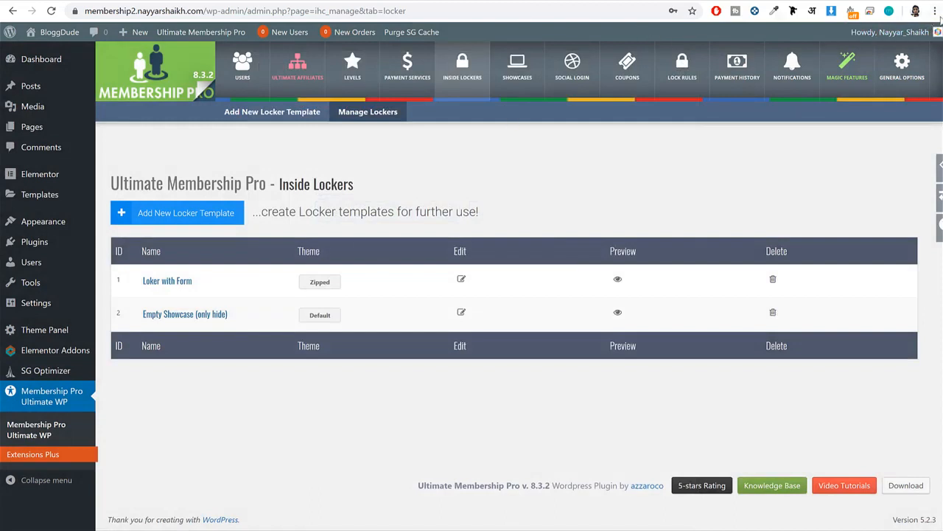
Switch to the incognito window, load the site's 'membership' subdomain instead of 'membership2' and browse its home page.
left_click_drag(209, 11, 75, 10)
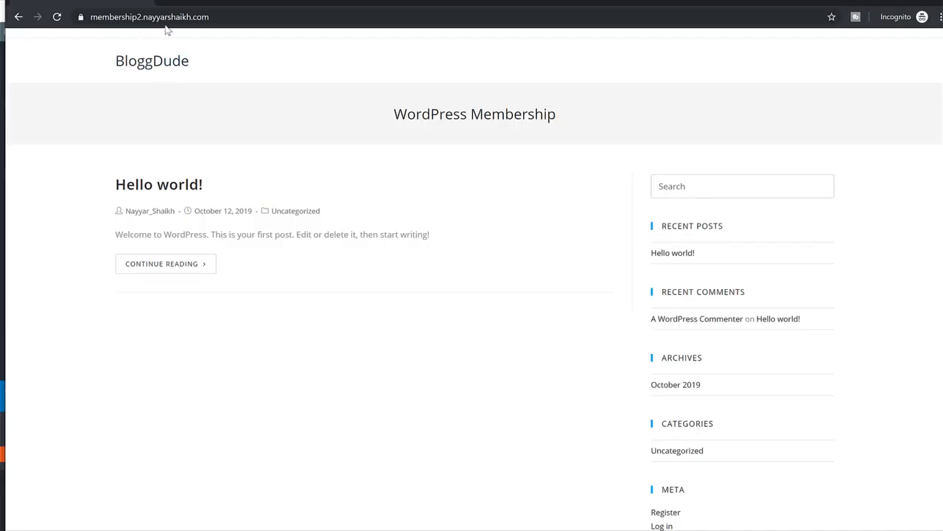
left_click(138, 11)
left_click(141, 18)
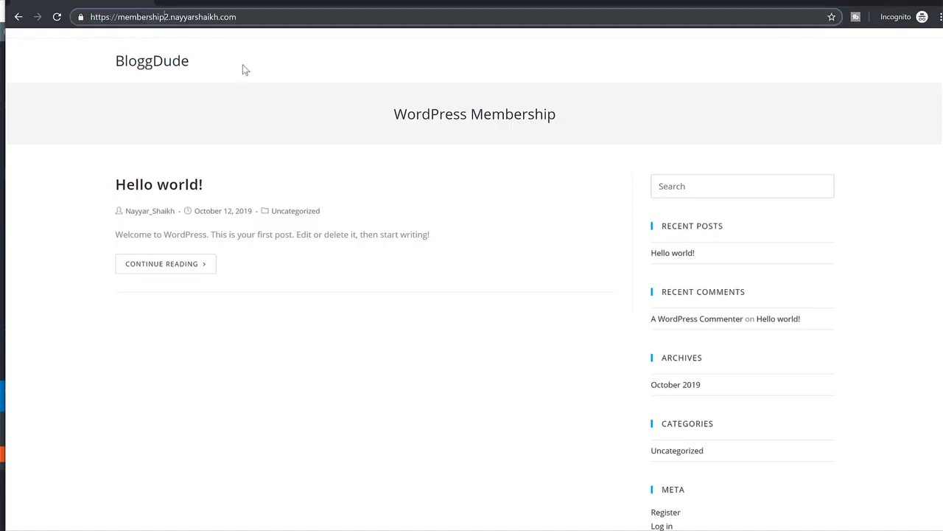
key("Return")
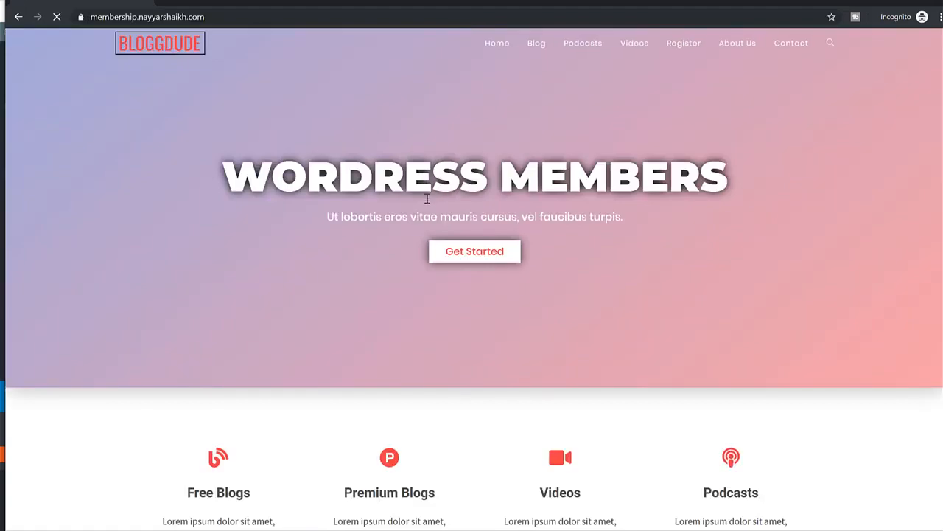
scroll(488, 258, "down", 10)
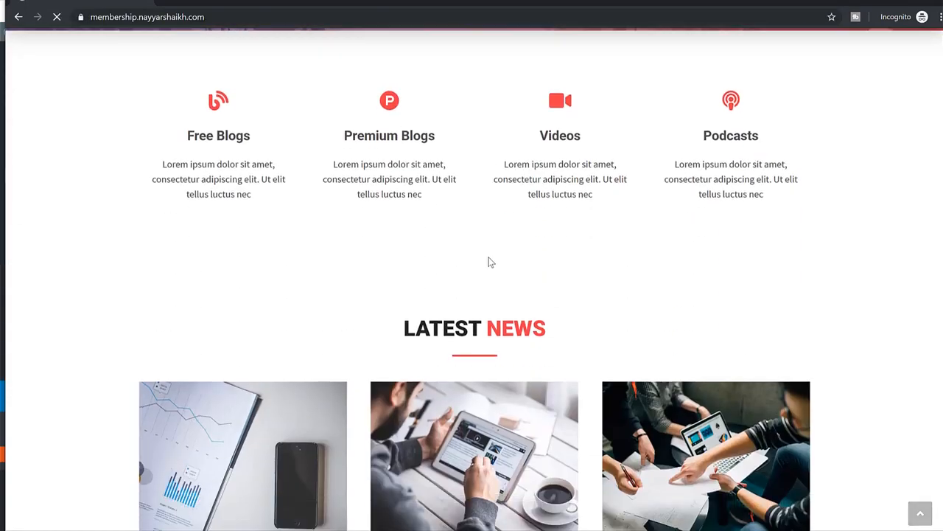
scroll(309, 181, "up", 2)
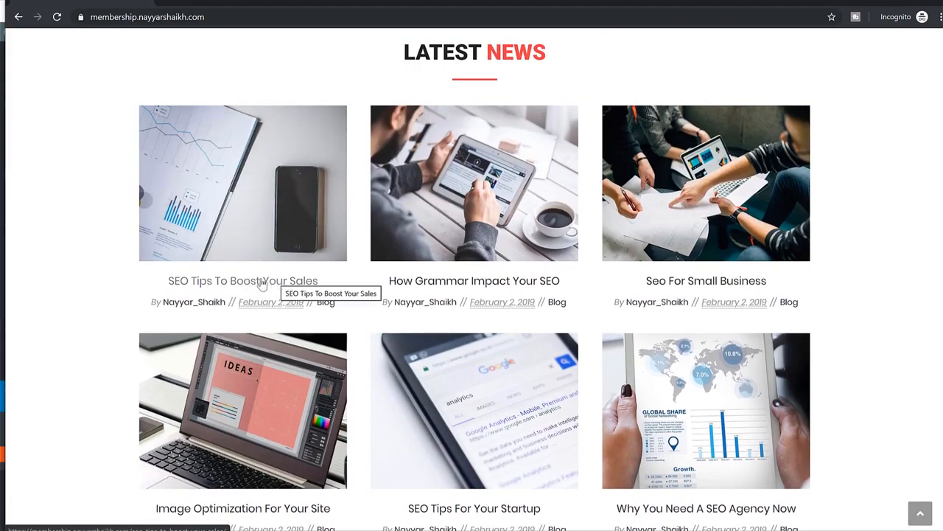
Open the post 'SEO Tips To Boost Your Sales', examine its free text and locked content form, and return to the plugin's locker list.
left_click(266, 284)
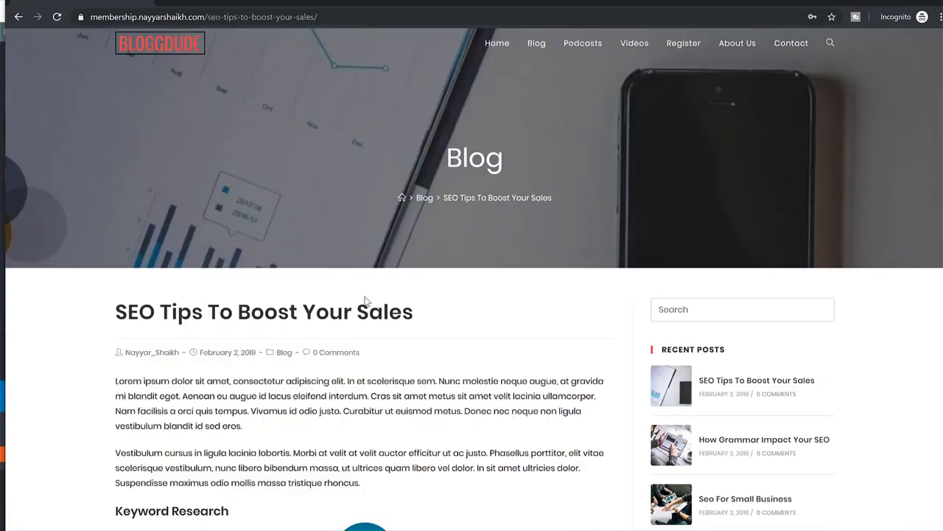
scroll(291, 294, "down", 3)
left_click_drag(115, 142, 381, 244)
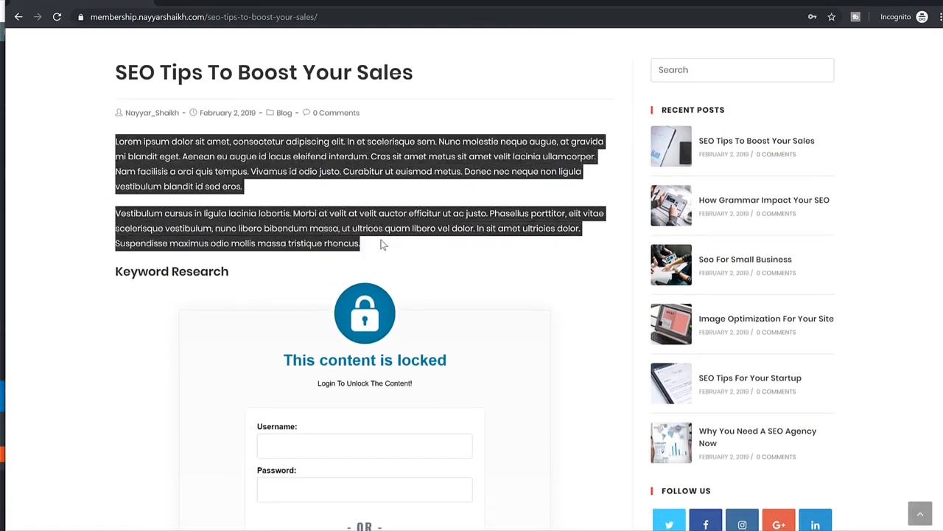
left_click(383, 244)
scroll(382, 248, "down", 3)
scroll(381, 251, "up", 3)
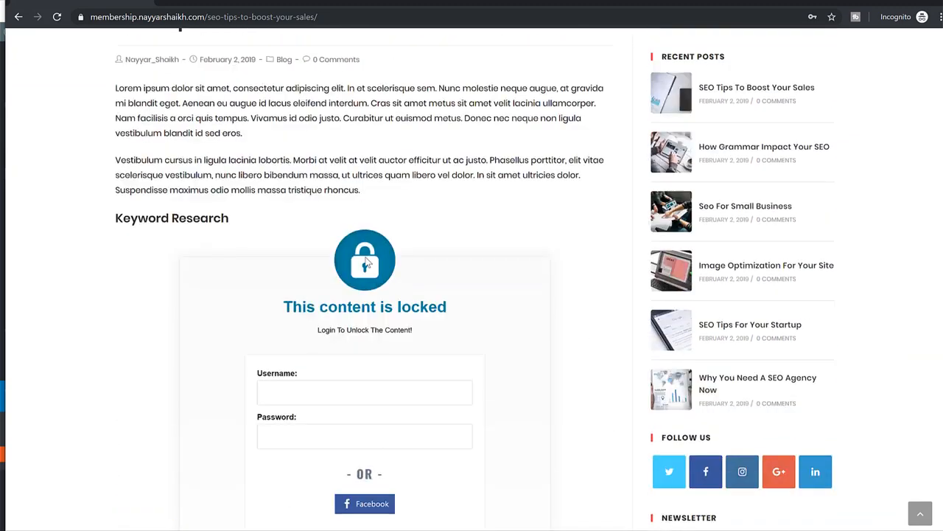
left_click_drag(262, 344, 448, 364)
left_click(447, 364)
scroll(442, 365, "down", 3)
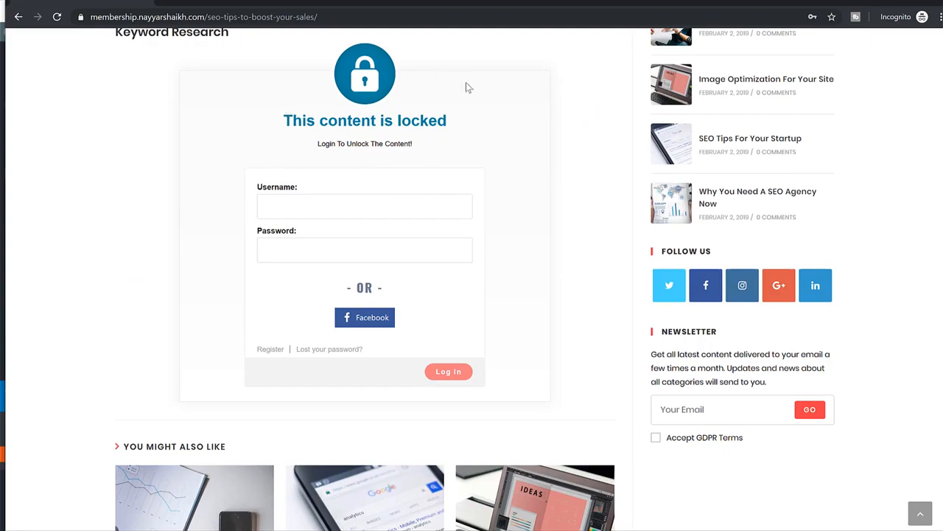
left_click(884, 2)
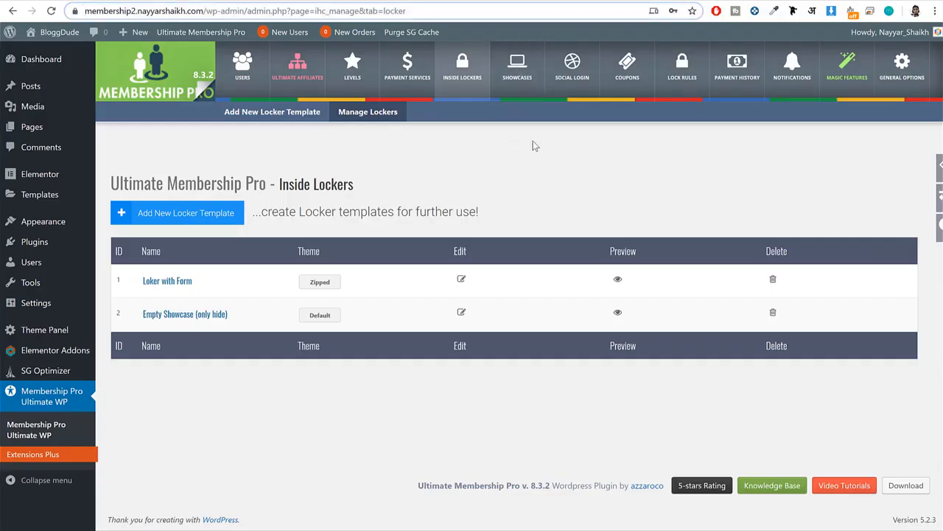
Open the 'Loker with Form' template for editing and look over its display options, message and preview.
left_click_drag(194, 282, 138, 287)
left_click(187, 284)
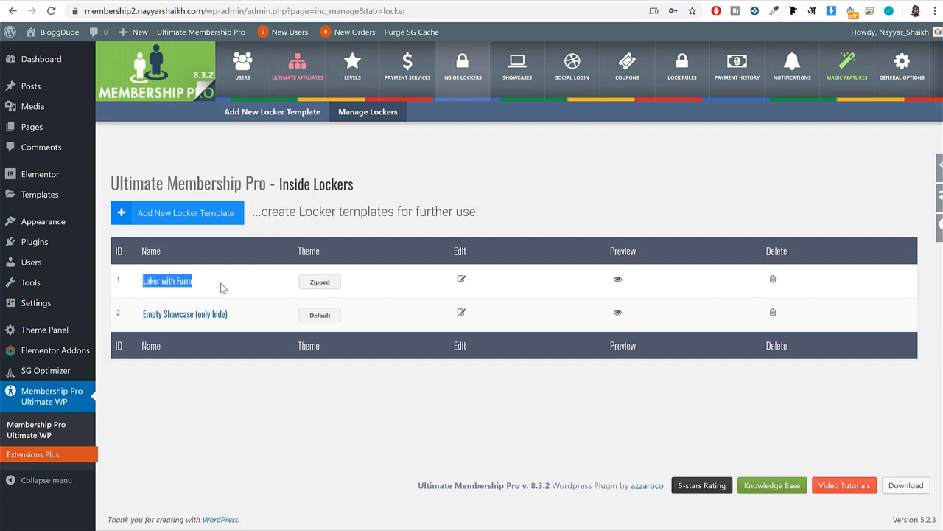
left_click(461, 279)
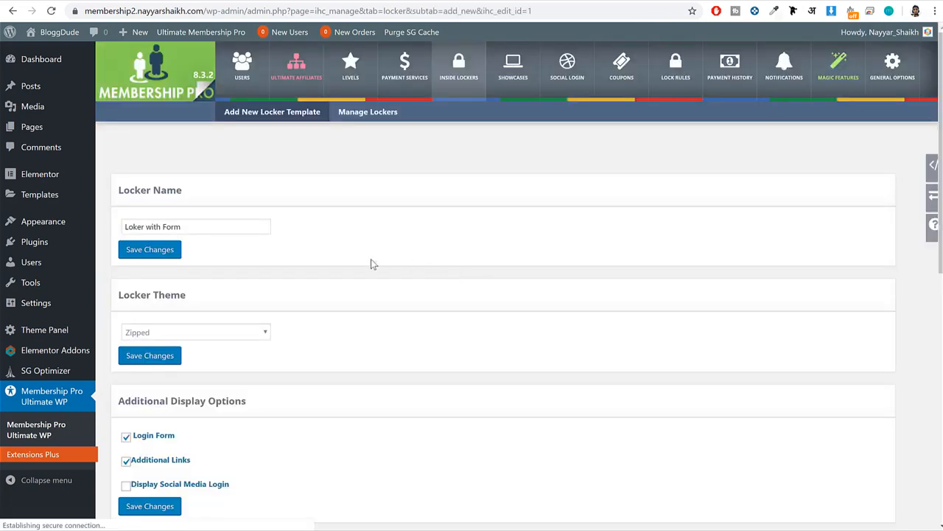
scroll(467, 256, "down", 8)
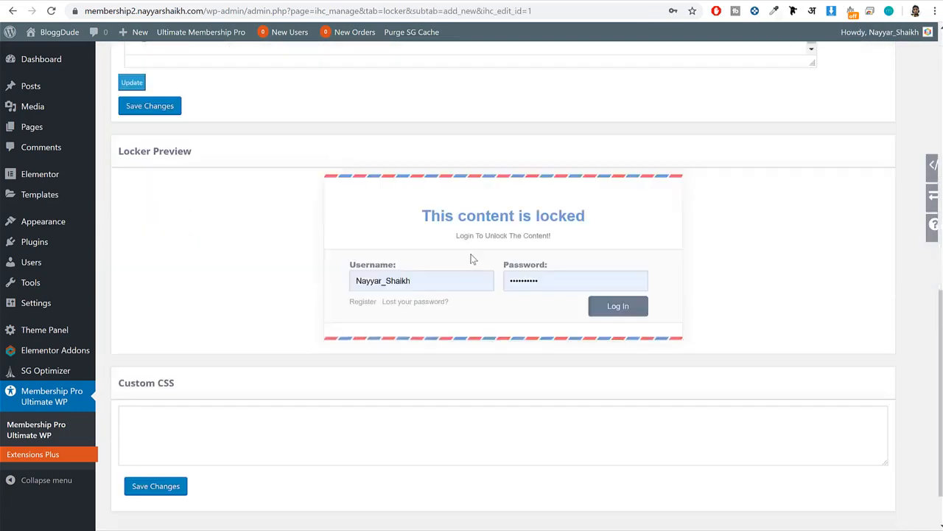
scroll(475, 235, "down", 1)
scroll(481, 243, "up", 3)
scroll(552, 329, "up", 5)
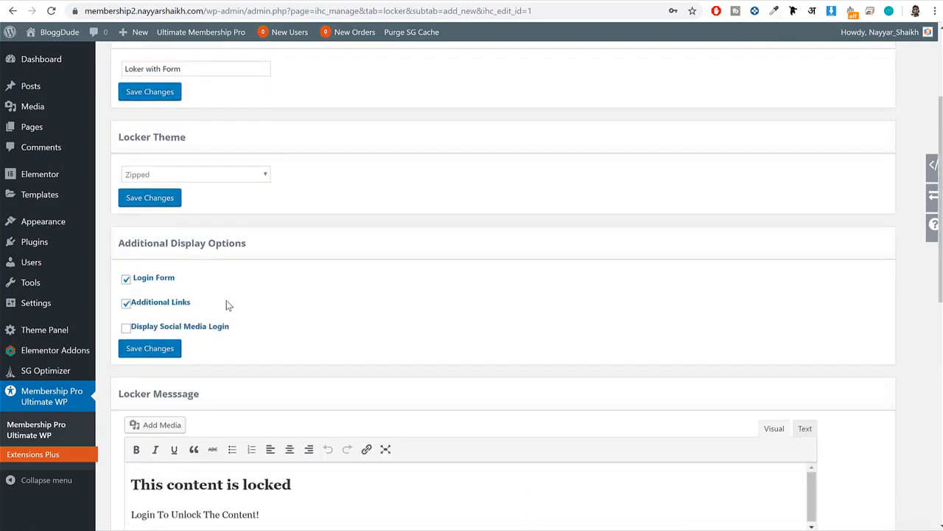
Set the locker theme to Default and check it in the locker preview.
left_click(194, 176)
left_click(183, 187)
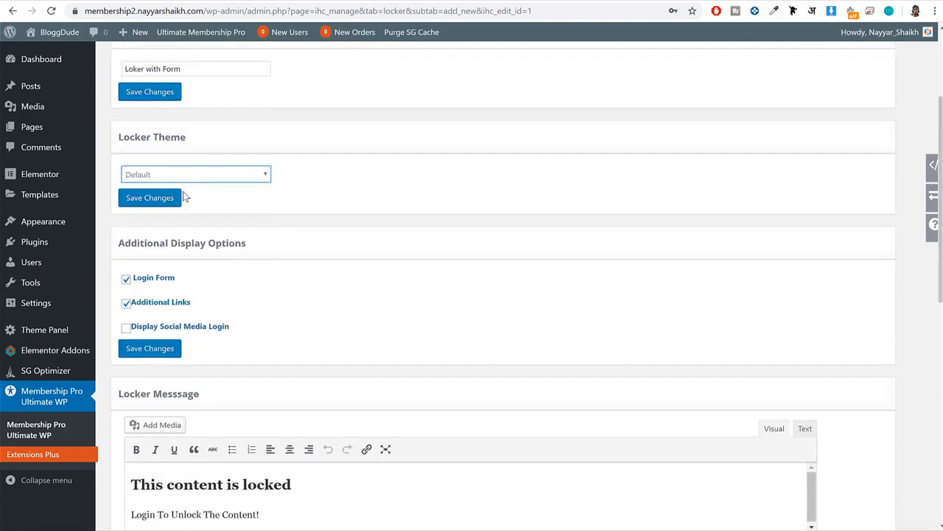
scroll(535, 233, "down", 5)
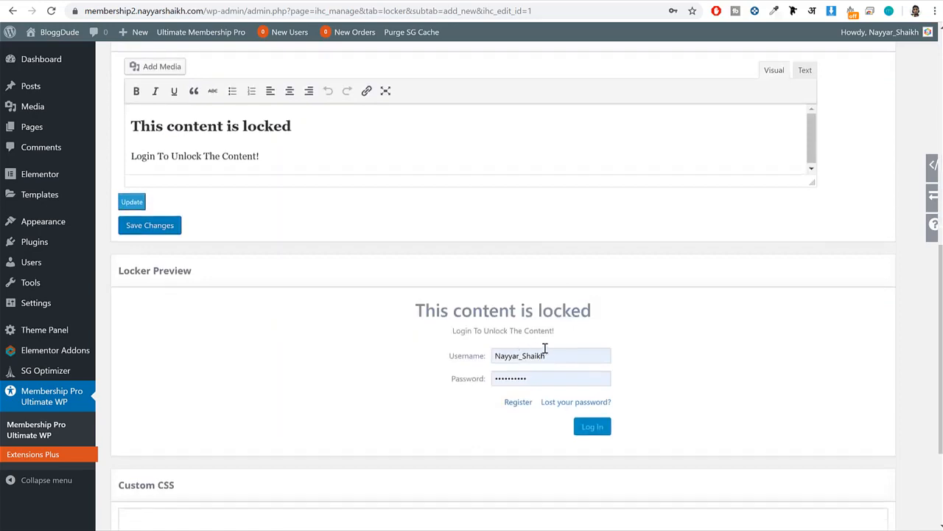
scroll(476, 340, "up", 3)
scroll(233, 241, "up", 2)
Change the locker theme to Basic and check the resulting form in the preview.
left_click(199, 176)
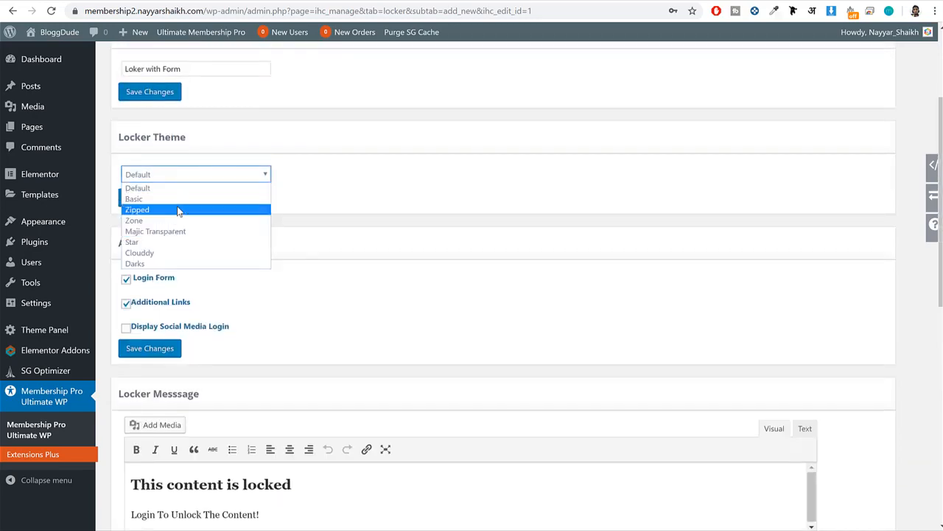
left_click(186, 198)
scroll(551, 219, "down", 4)
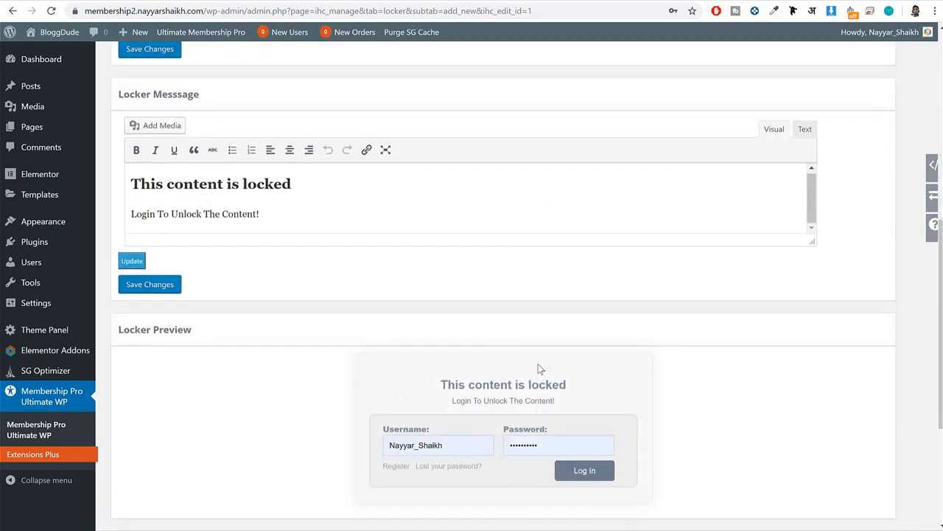
scroll(539, 369, "up", 3)
scroll(221, 184, "up", 1)
Switch the locker theme to Star and check its look in the preview.
left_click(188, 117)
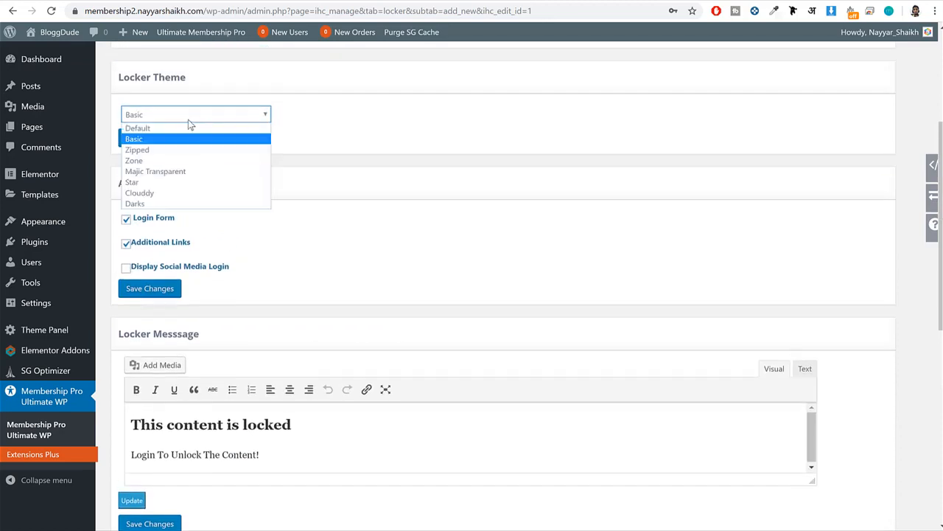
left_click(173, 183)
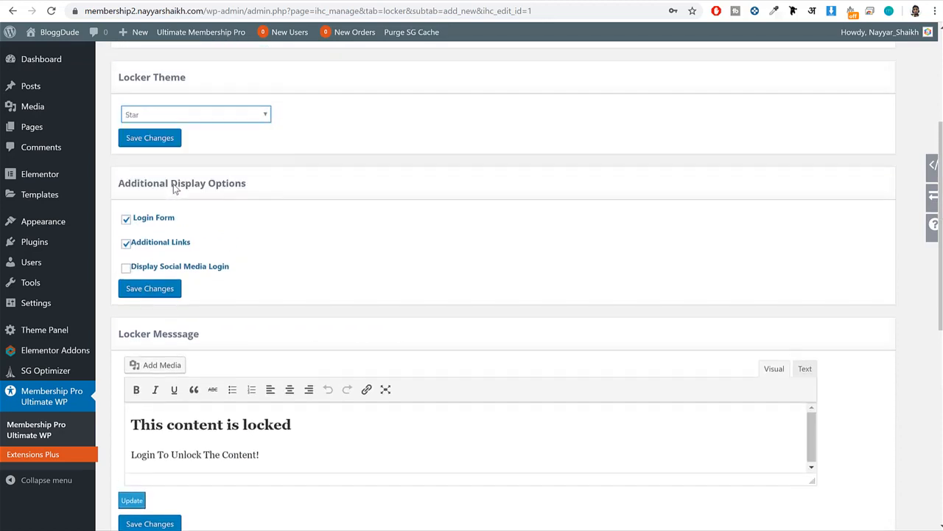
scroll(511, 235, "down", 5)
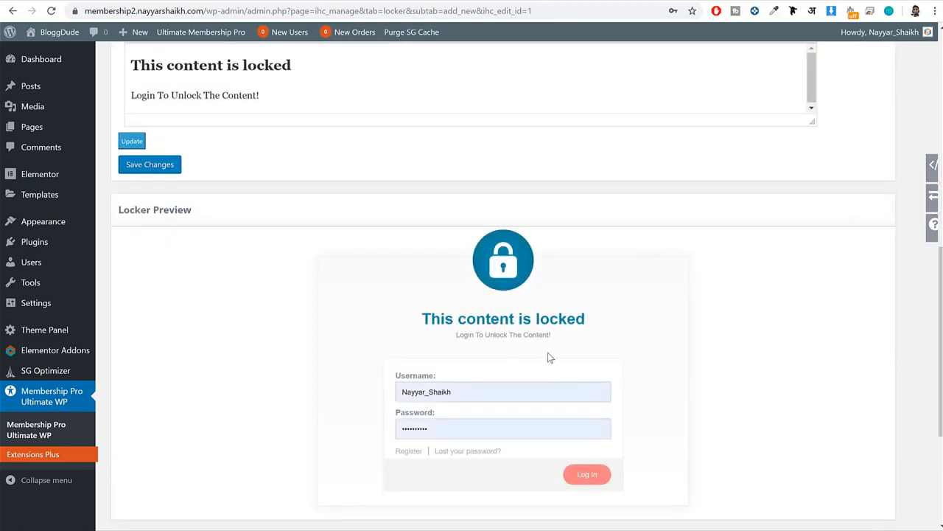
scroll(575, 325, "up", 8)
Try the Zone locker theme and examine it in the locker preview.
left_click(226, 235)
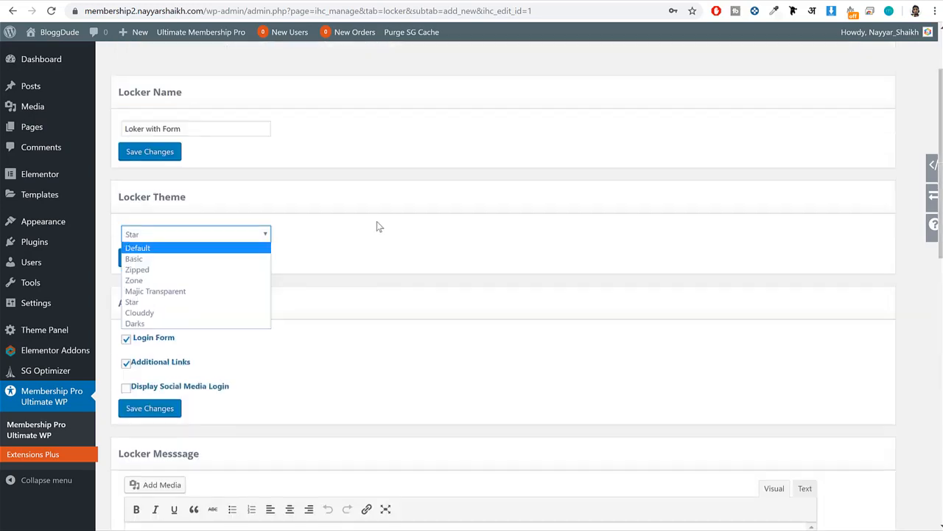
left_click(177, 282)
scroll(570, 311, "down", 6)
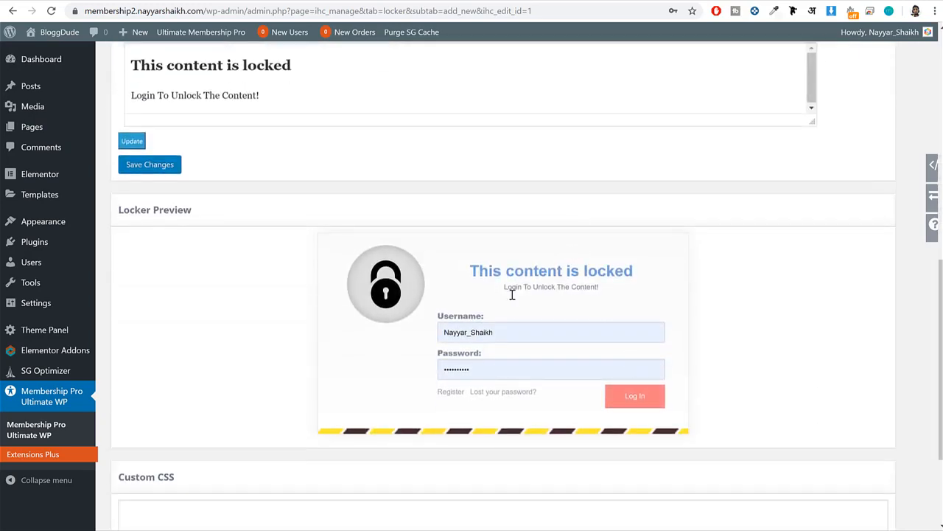
scroll(516, 306, "up", 2)
scroll(519, 311, "up", 3)
Apply the Majic Transparent theme to the locker and check the preview.
left_click(206, 176)
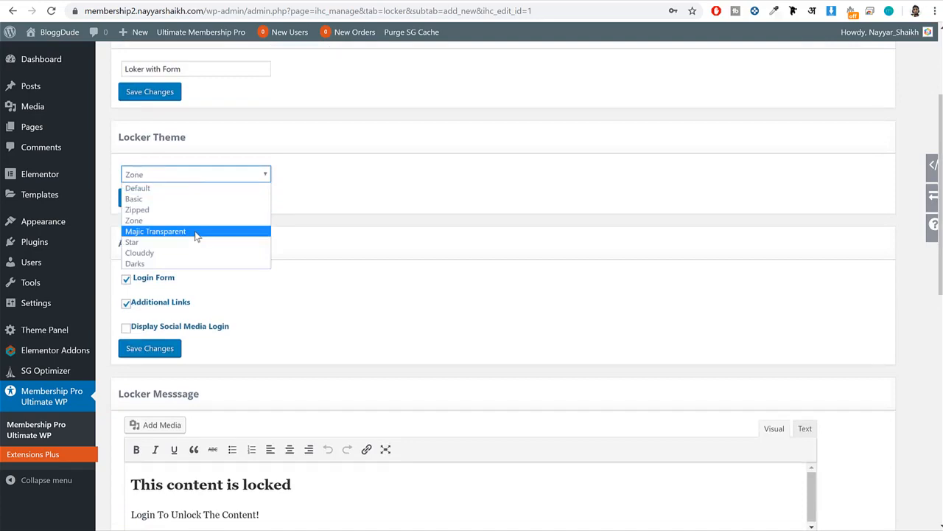
left_click(196, 231)
scroll(597, 277, "down", 5)
scroll(582, 366, "down", 2)
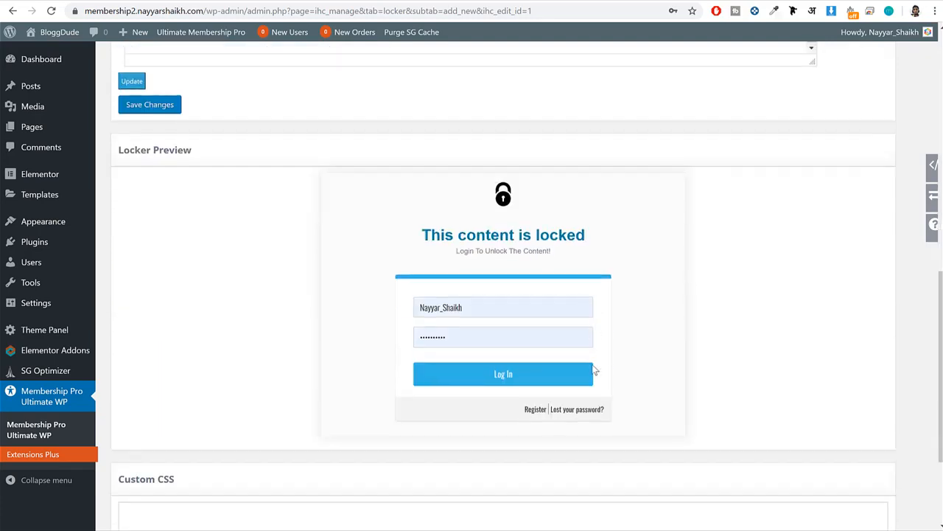
scroll(516, 332, "up", 6)
Try the Darks locker theme and inspect its look in the locker preview.
left_click(181, 174)
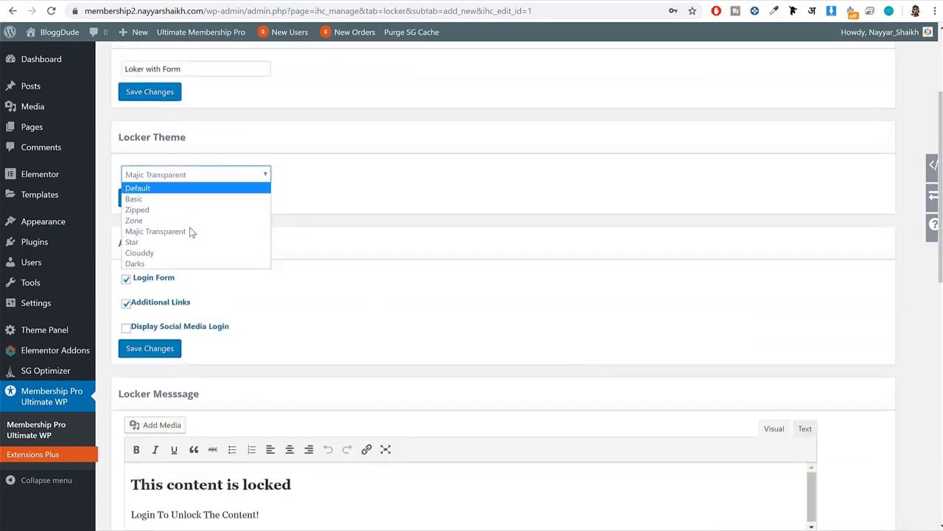
left_click(177, 263)
scroll(561, 272, "down", 4)
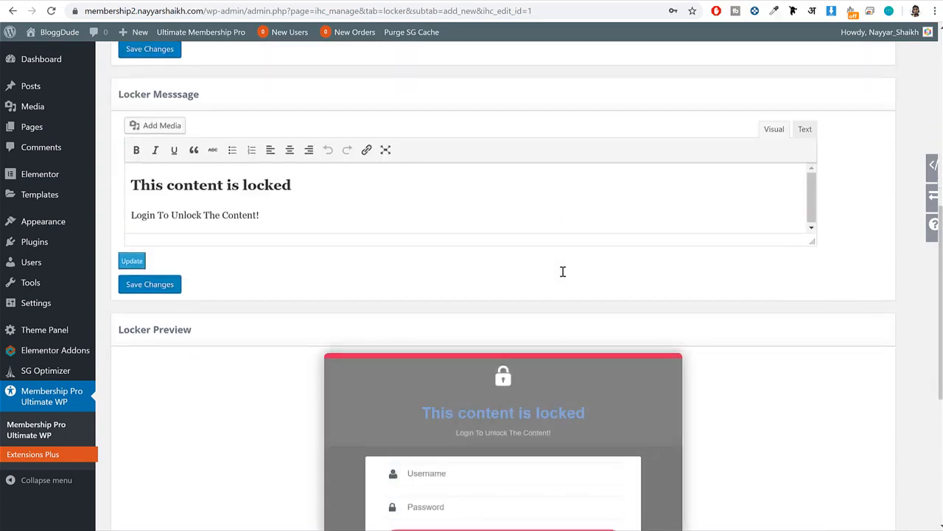
scroll(562, 271, "down", 2)
scroll(455, 286, "up", 4)
Set the locker theme back to Zone and check it in the preview.
left_click(214, 53)
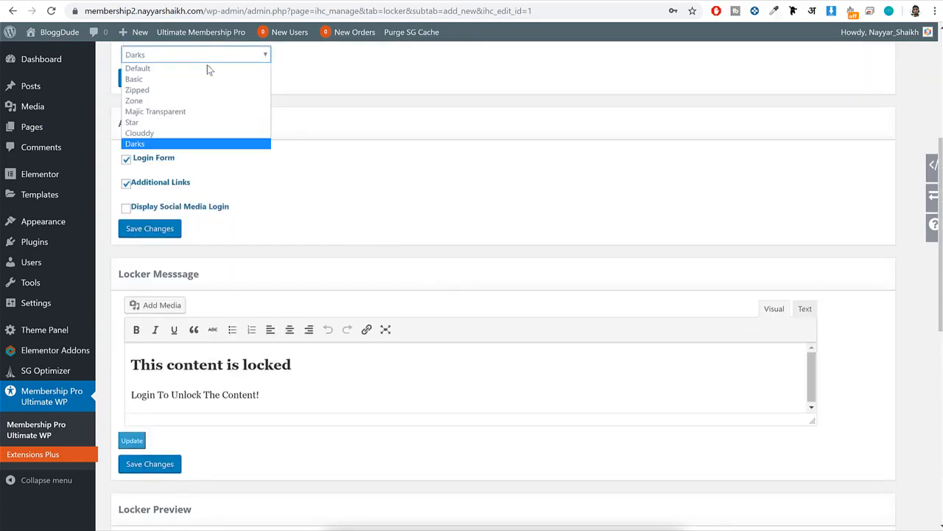
left_click(185, 101)
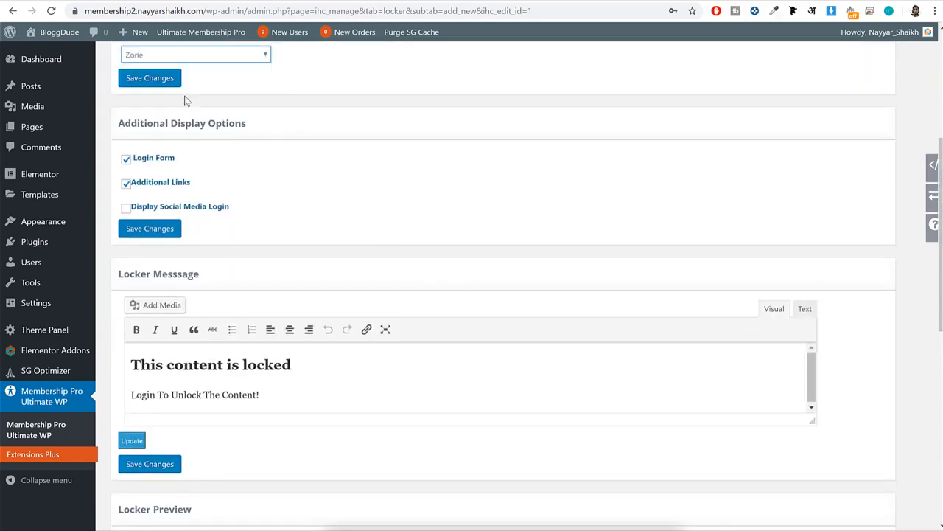
scroll(538, 219, "down", 4)
scroll(464, 329, "up", 5)
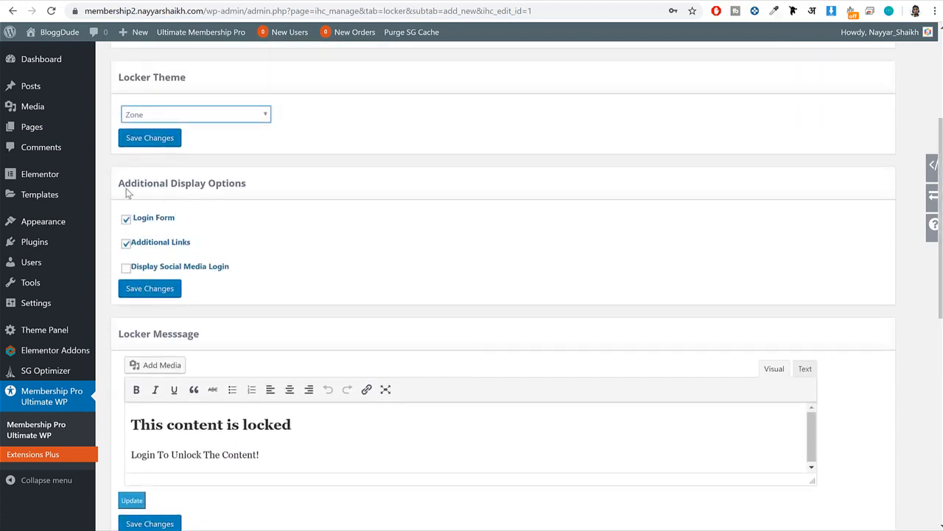
Enable Display Social Media Login in the locker's additional display options and look over the preview.
left_click_drag(116, 183, 305, 192)
left_click(156, 215)
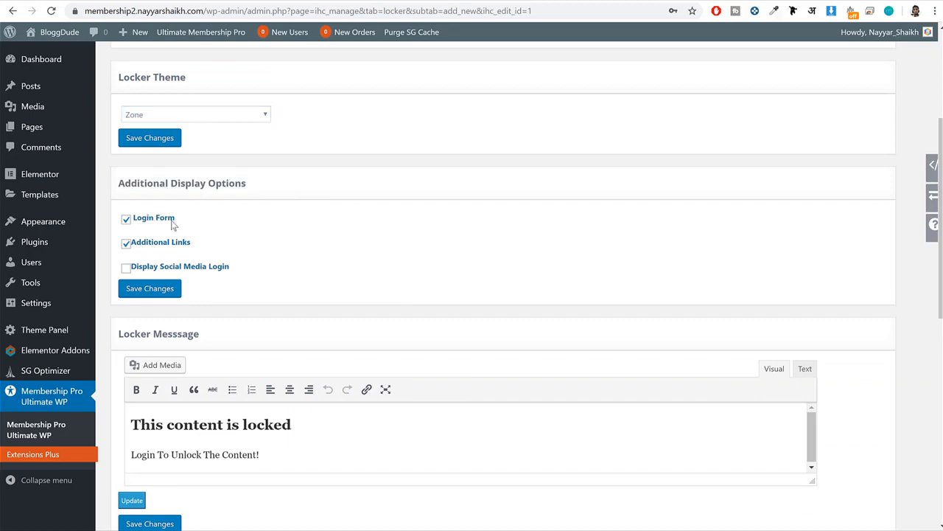
triple_click(173, 220)
left_click_drag(202, 239, 133, 267)
scroll(396, 273, "down", 4)
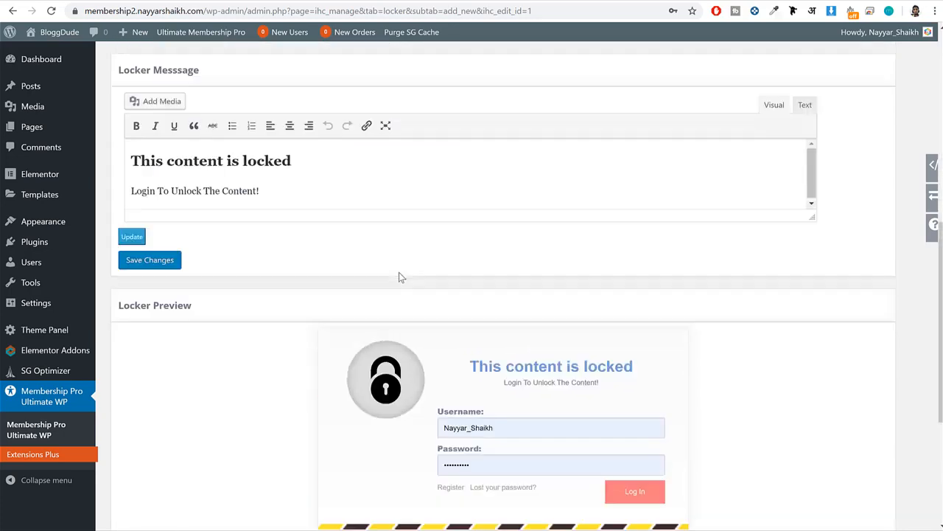
scroll(399, 276, "up", 1)
scroll(358, 135, "up", 3)
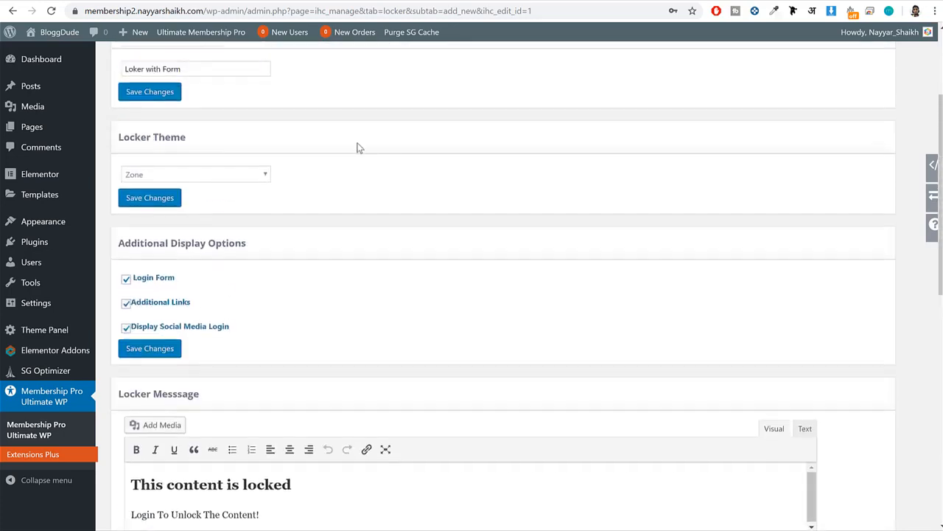
scroll(364, 167, "down", 2)
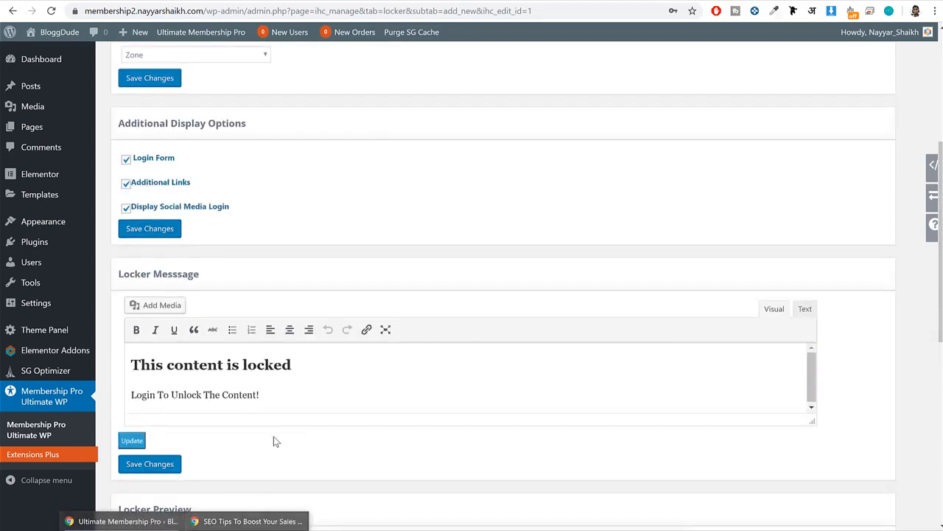
scroll(374, 219, "down", 5)
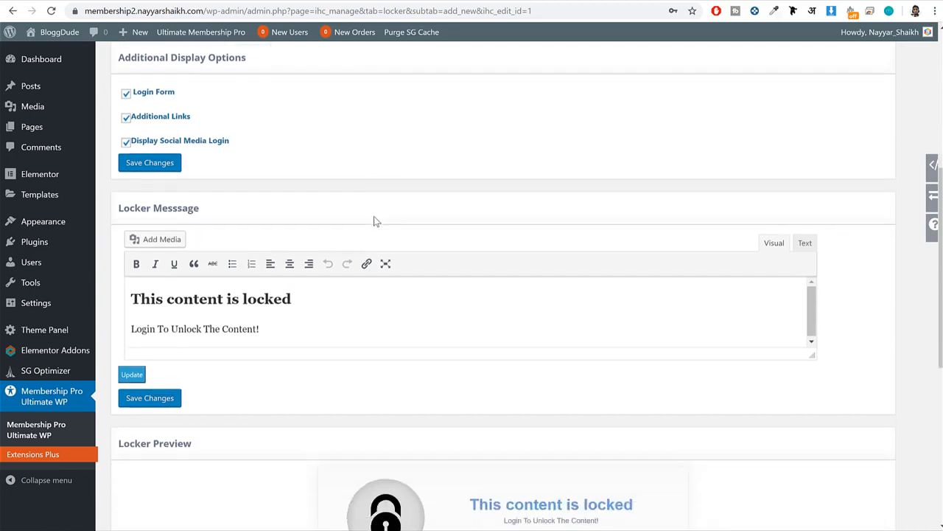
Review the locker message in an enlarged editor without changing its text, and save the locker template.
scroll(500, 290, "up", 2)
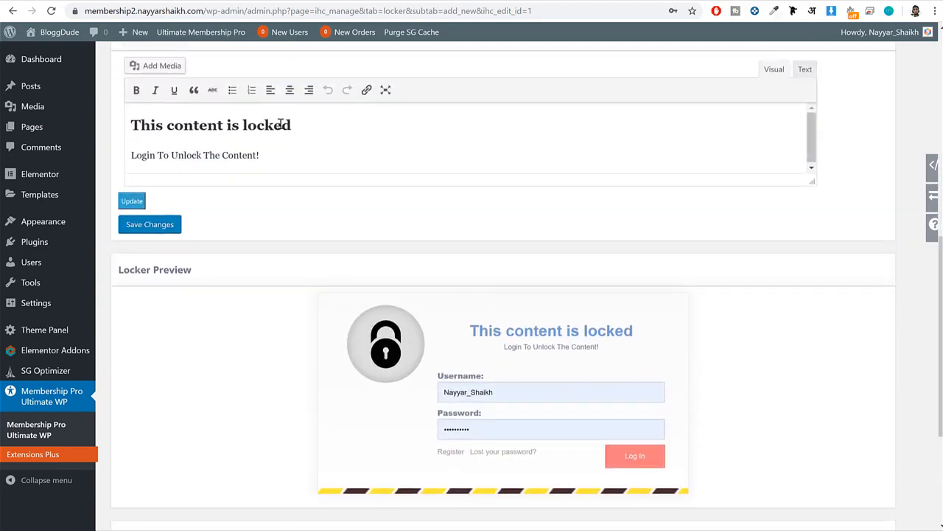
triple_click(281, 124)
left_click_drag(269, 156, 131, 158)
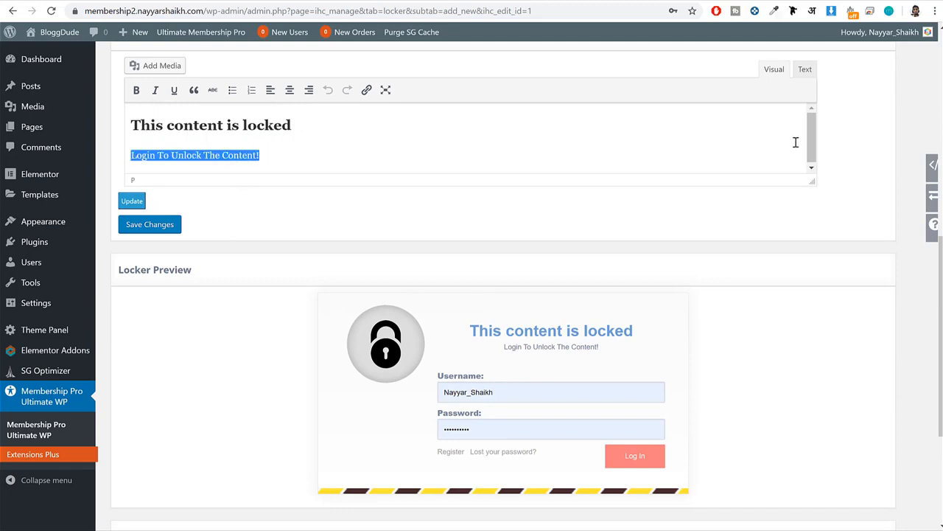
left_click_drag(810, 181, 811, 262)
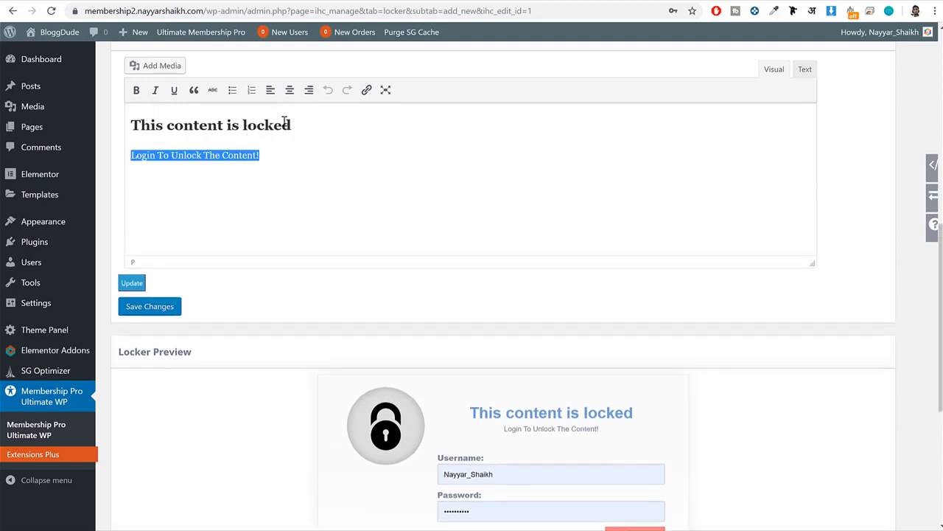
left_click_drag(292, 124, 126, 124)
left_click(178, 125)
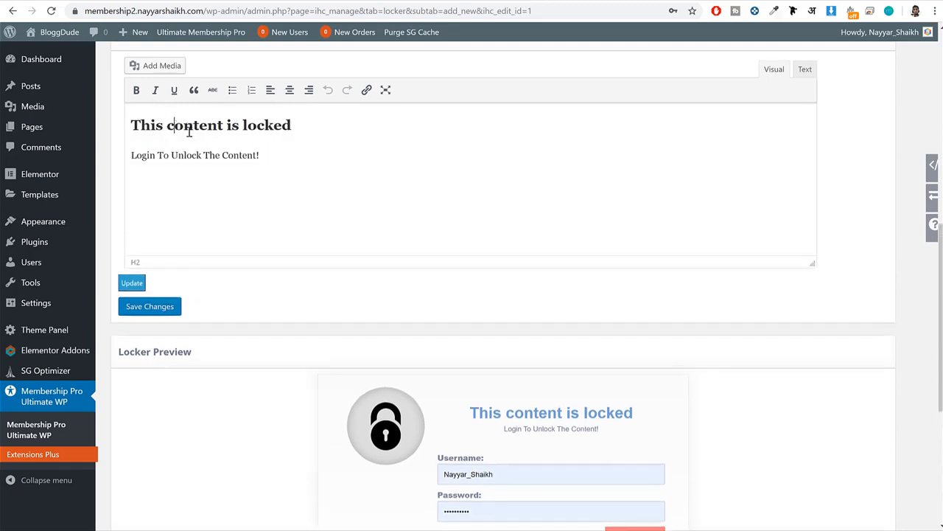
scroll(191, 294, "down", 4)
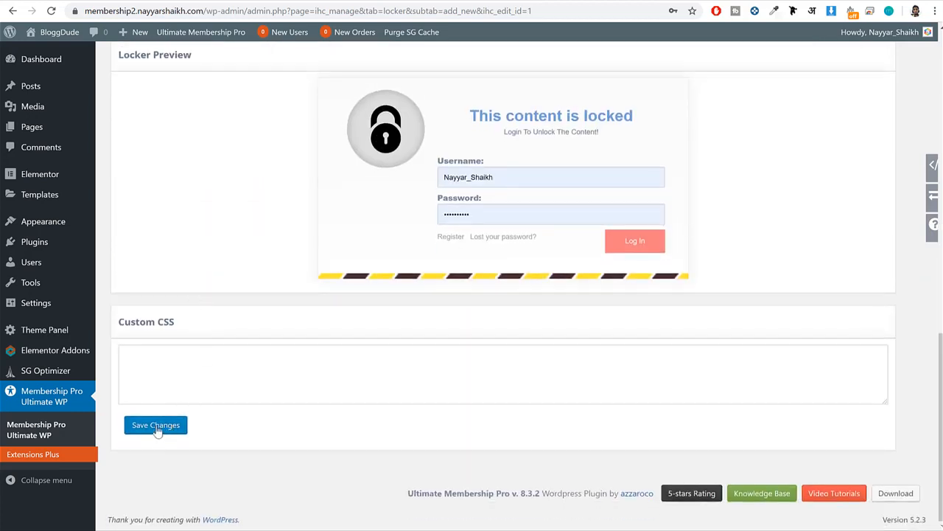
left_click(156, 428)
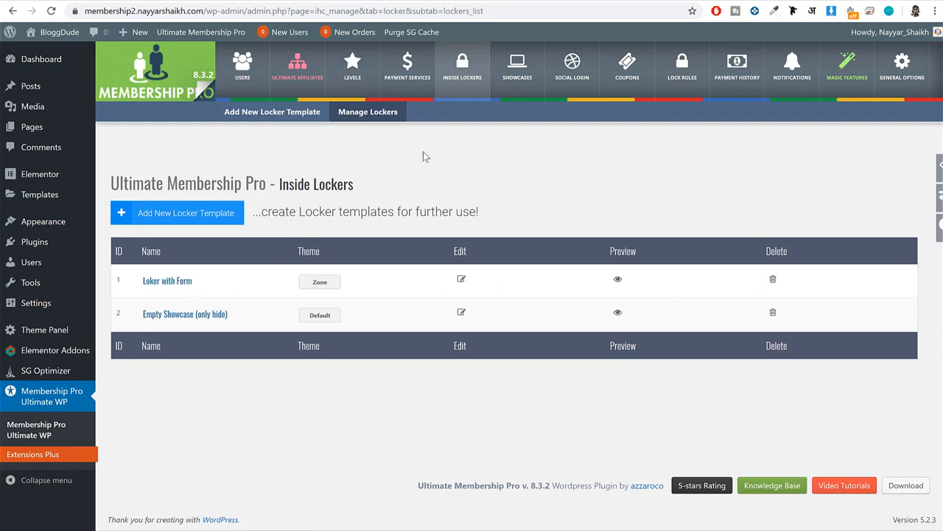
Open the Subscription Plan showcase and review its template setting and the published subscription plan page.
left_click(518, 63)
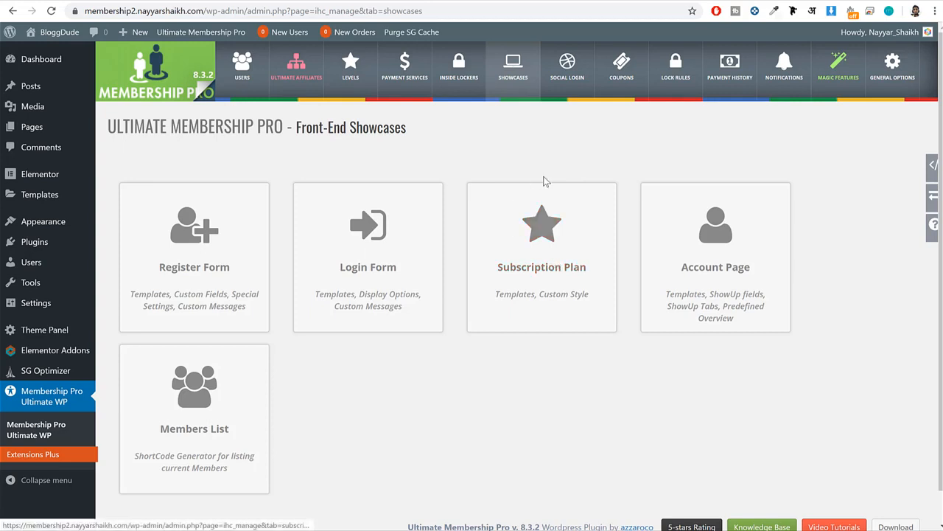
left_click(549, 261)
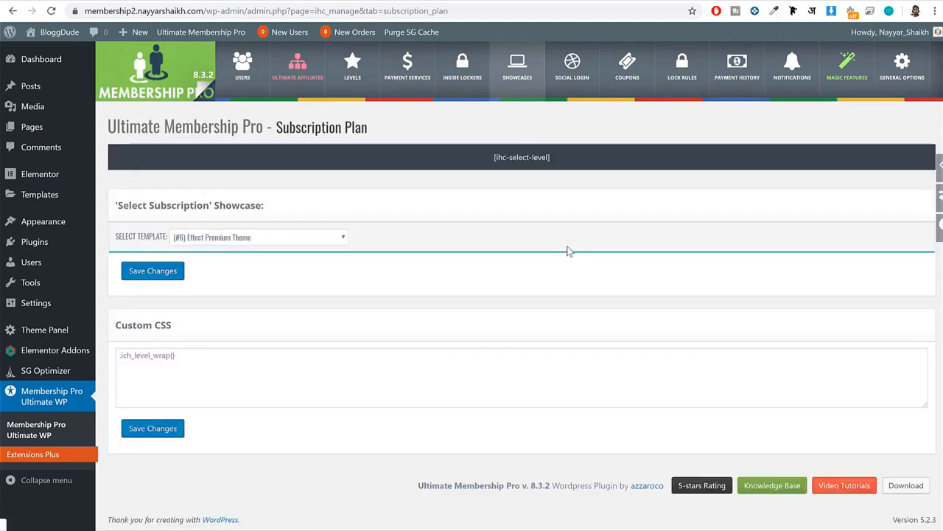
scroll(396, 256, "down", 3)
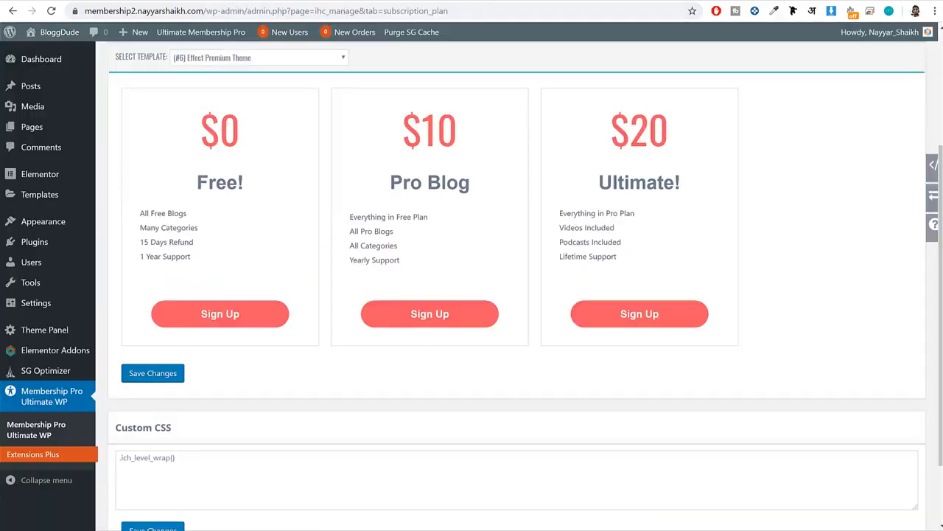
scroll(442, 168, "up", 2)
scroll(442, 170, "up", 2)
Open the Register Form showcase and examine its fields, avatar upload, terms checkbox and reCAPTCHA.
left_click(510, 82)
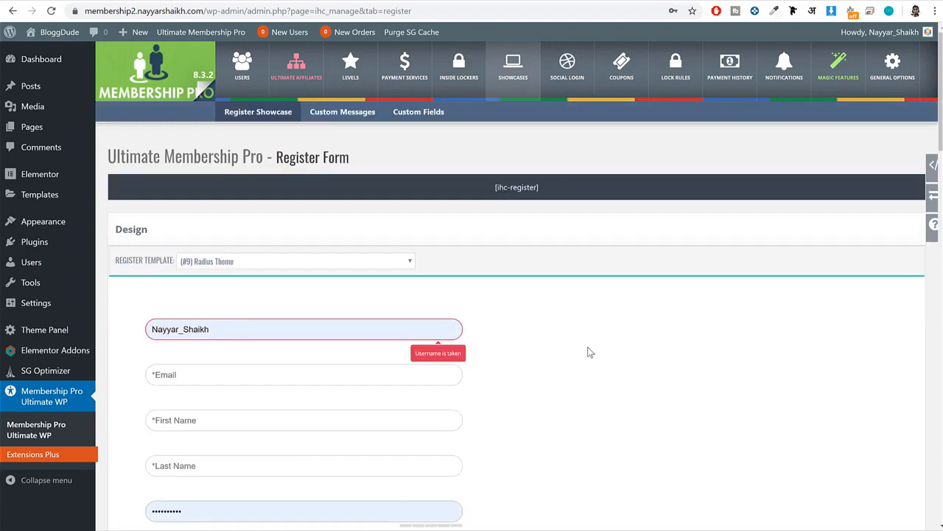
scroll(590, 352, "down", 7)
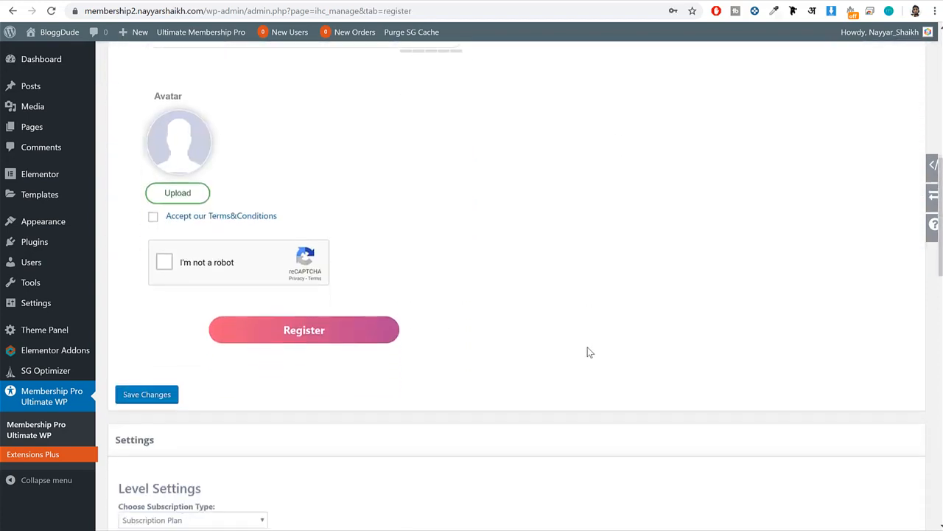
scroll(588, 352, "up", 7)
scroll(588, 351, "down", 6)
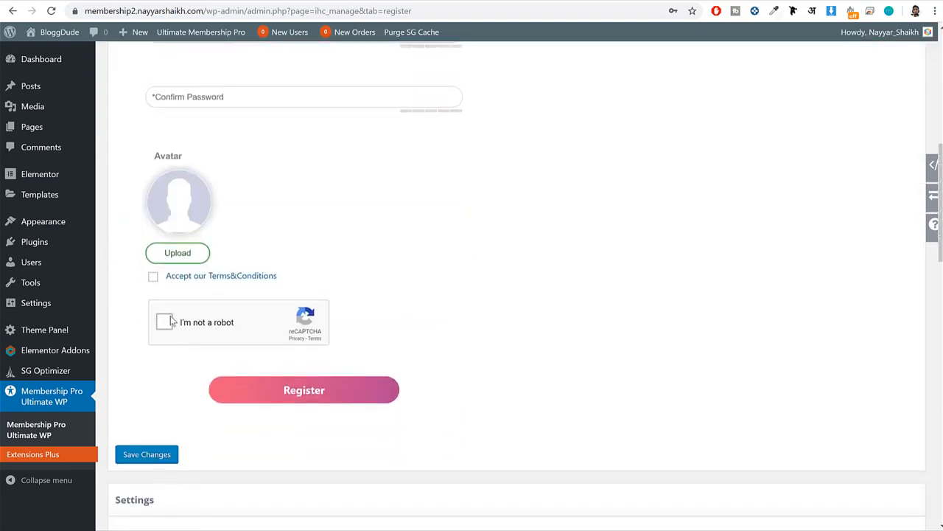
left_click(193, 324)
scroll(471, 332, "up", 6)
Try the (#10) BootStrap Theme and (#14) Ultimate Member register templates and inspect the form preview.
left_click(225, 202)
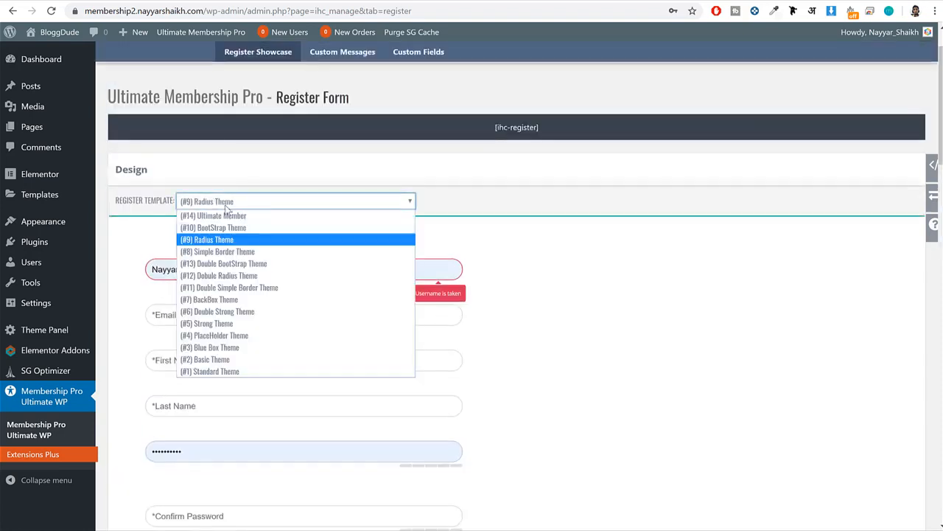
left_click(234, 227)
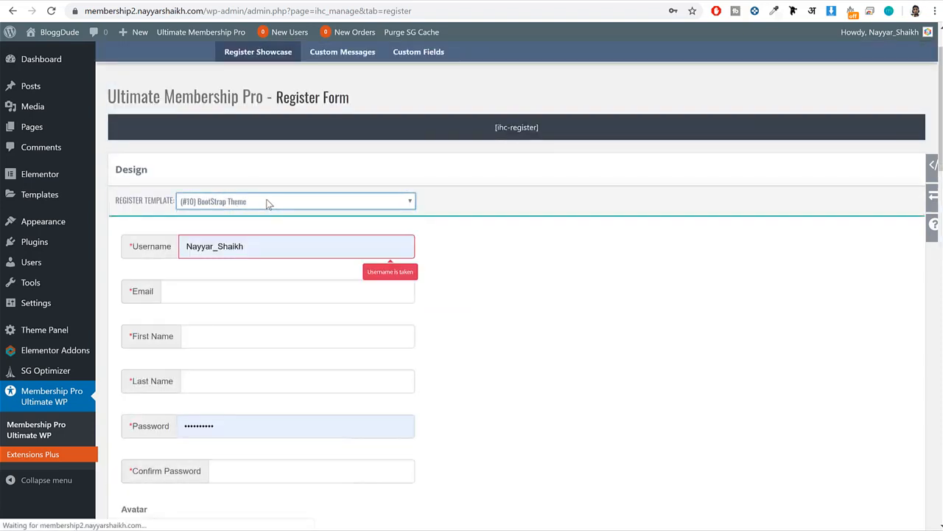
left_click(267, 202)
left_click(256, 222)
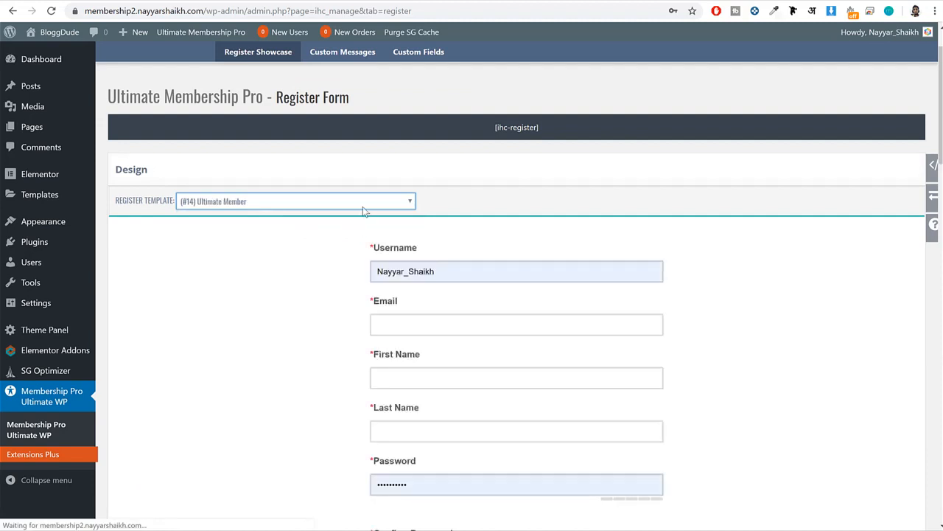
scroll(522, 259, "down", 4)
scroll(521, 259, "down", 2)
scroll(261, 189, "up", 6)
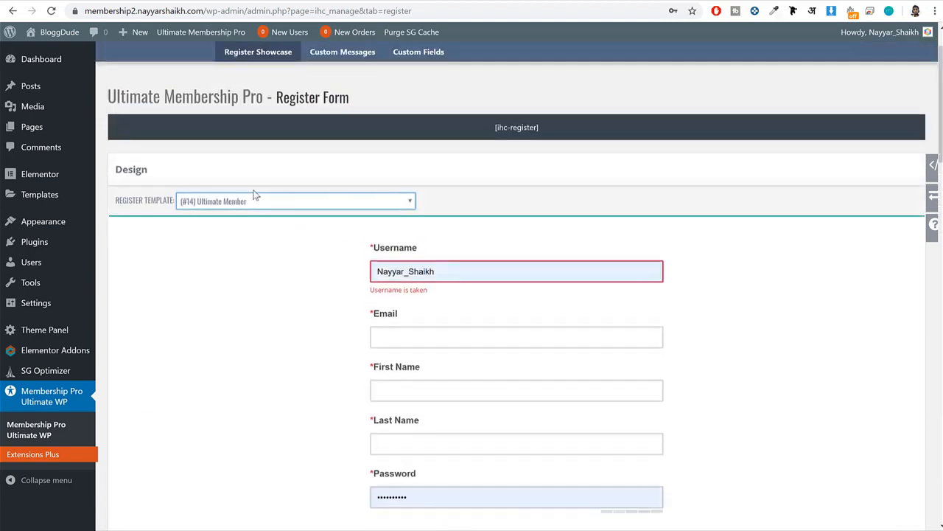
Try the (#13) Double BootStrap Theme register template and check the resulting form layout.
left_click(252, 202)
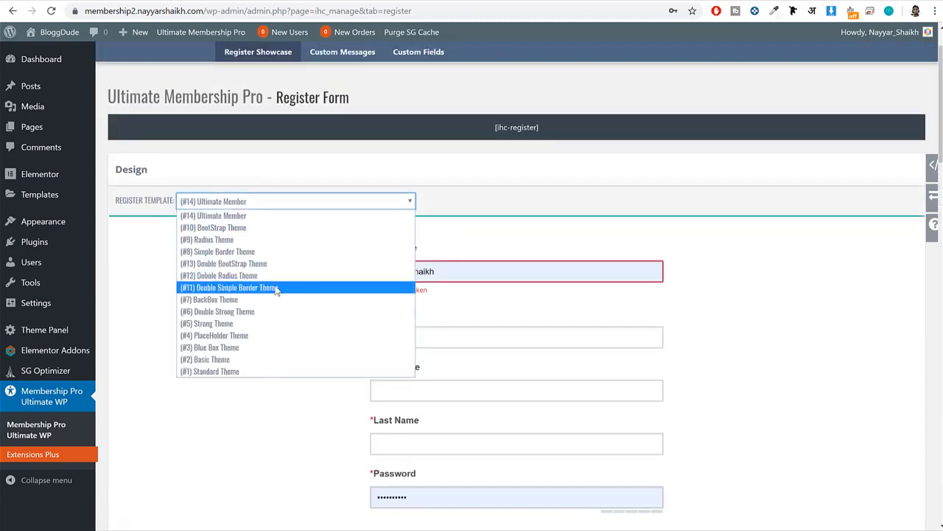
left_click(256, 264)
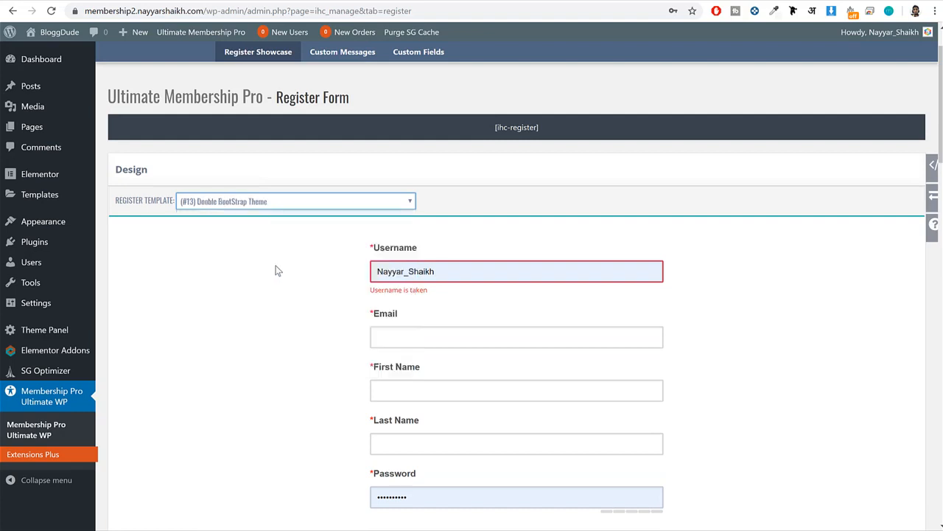
scroll(295, 309, "down", 2)
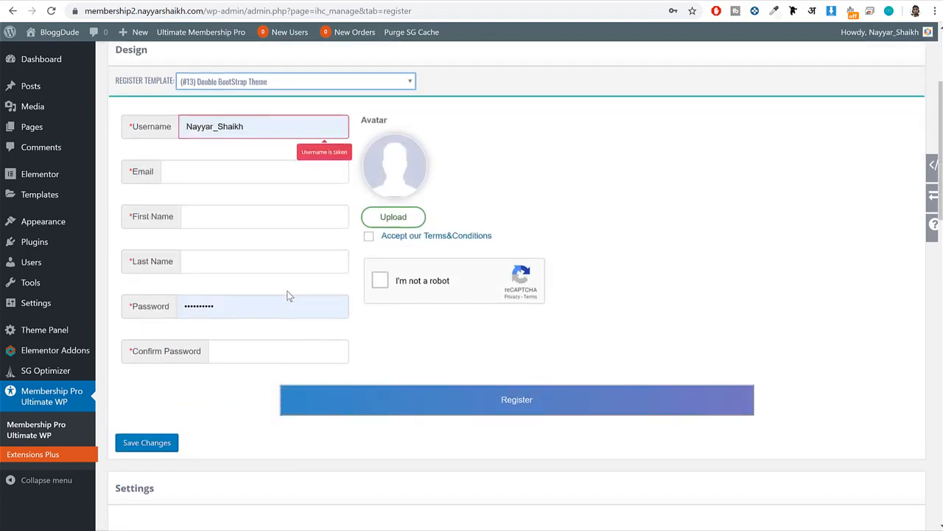
scroll(435, 386, "up", 1)
Switch the register template to (#3) Blue Box Theme and look over the form.
left_click(298, 142)
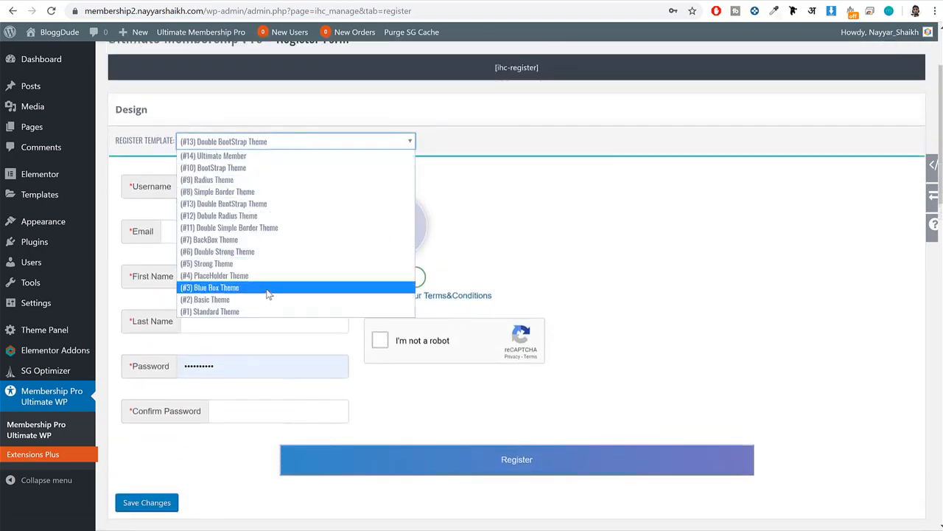
left_click(268, 292)
scroll(632, 260, "down", 4)
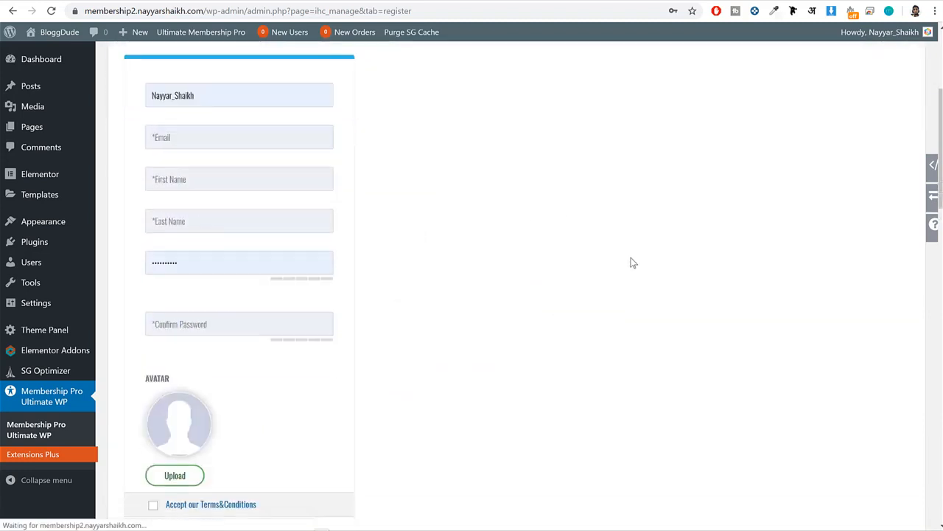
scroll(629, 259, "up", 6)
Set the register template to (#10) BootStrap Theme and look through the form preview and registration settings.
left_click(300, 262)
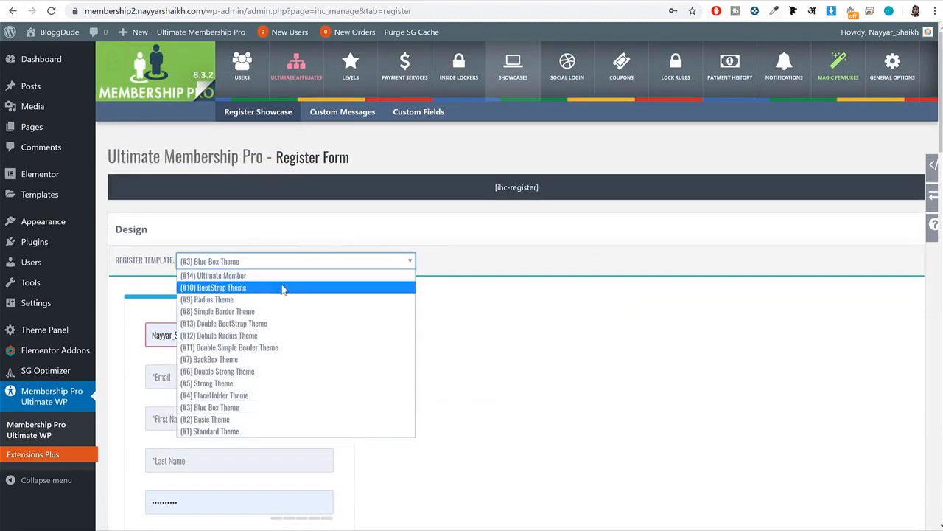
left_click(268, 287)
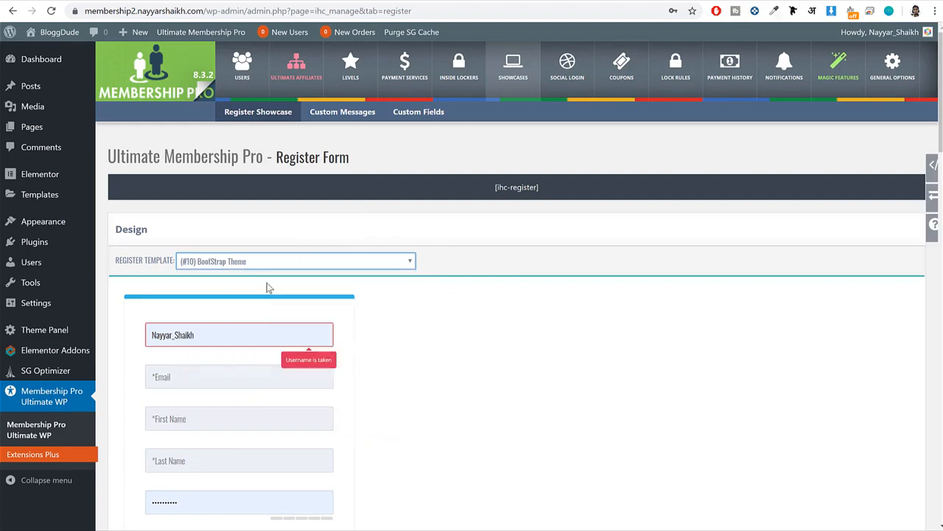
scroll(421, 276, "down", 6)
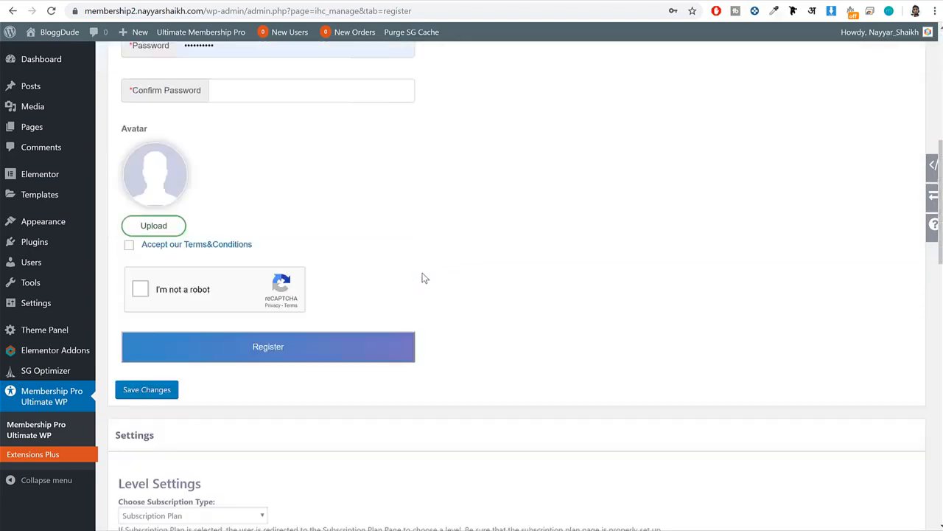
scroll(339, 254, "down", 9)
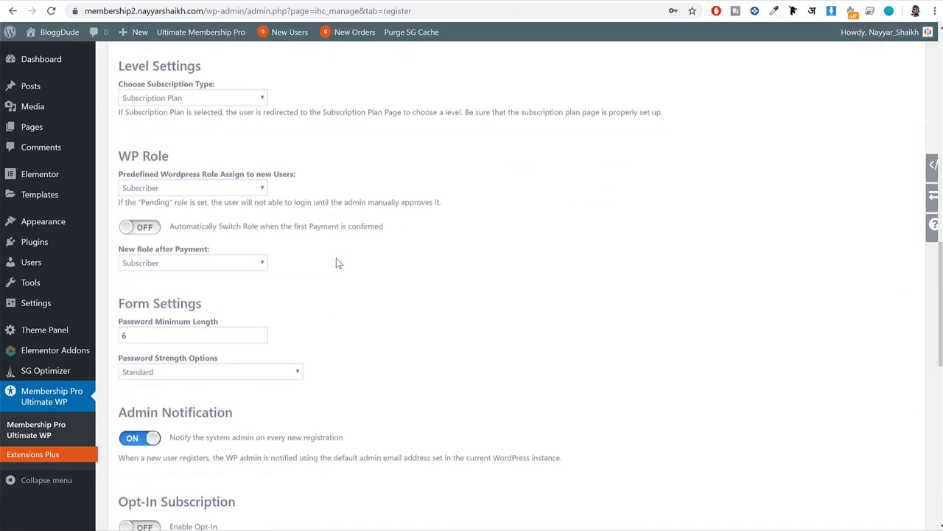
Save the register form design and review the level, WP role, password and admin notification settings.
scroll(335, 263, "down", 5)
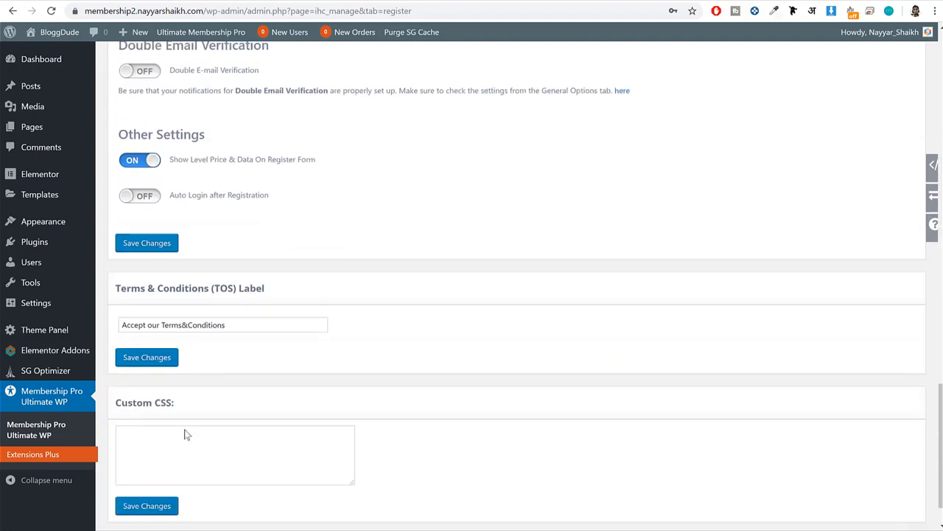
left_click(154, 507)
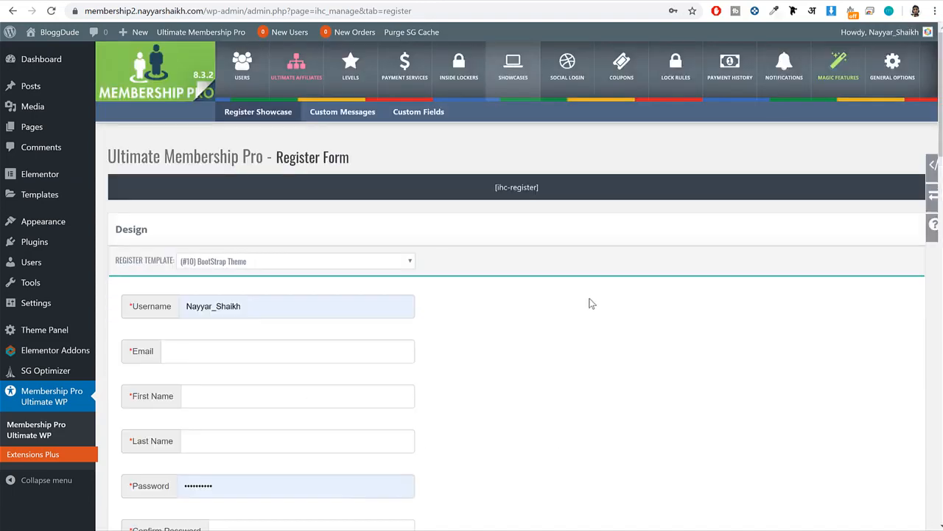
scroll(589, 303, "down", 10)
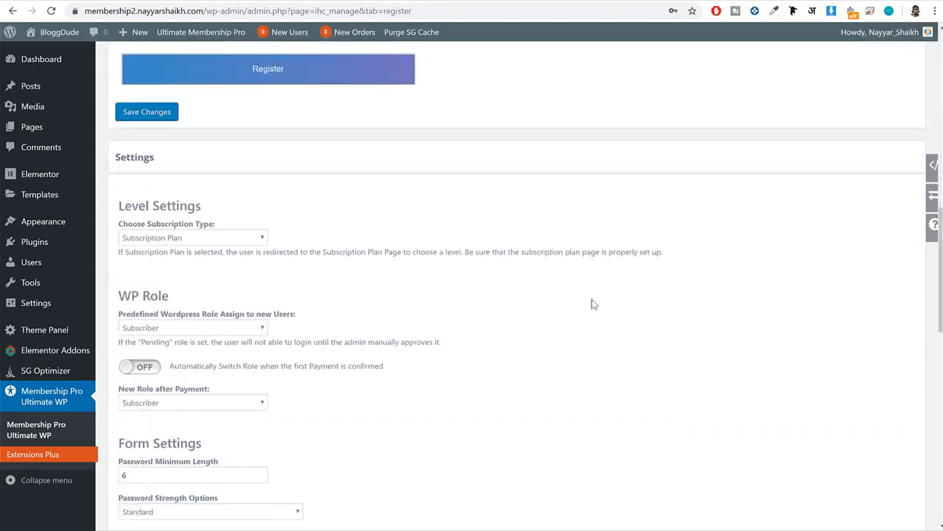
left_click_drag(119, 224, 225, 229)
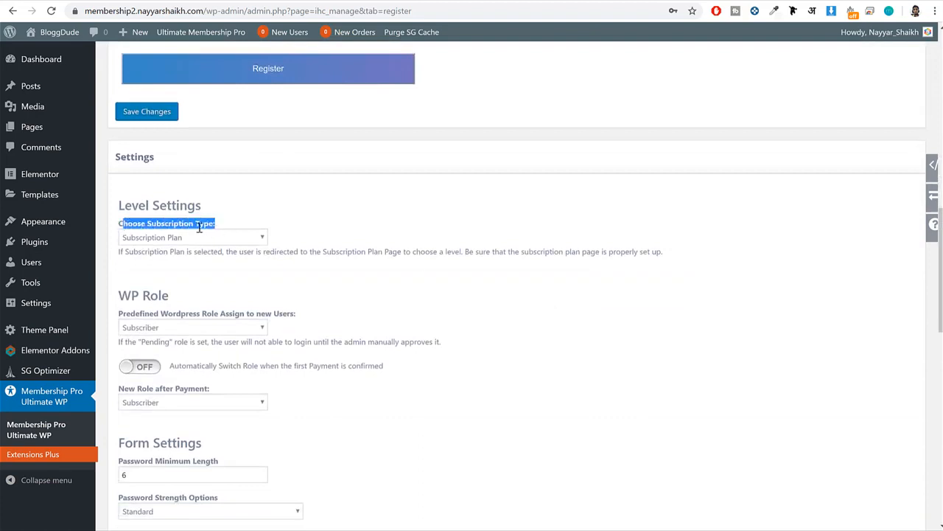
scroll(600, 268, "down", 2)
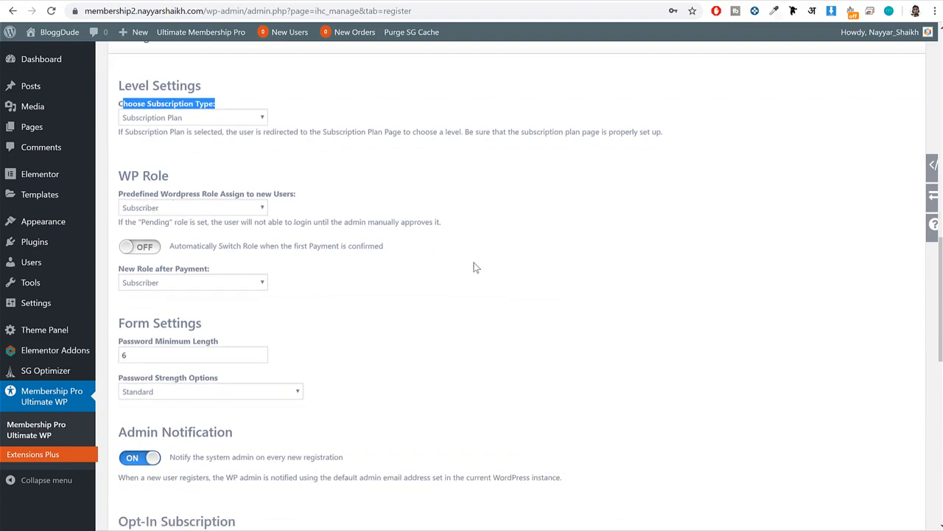
scroll(485, 268, "down", 3)
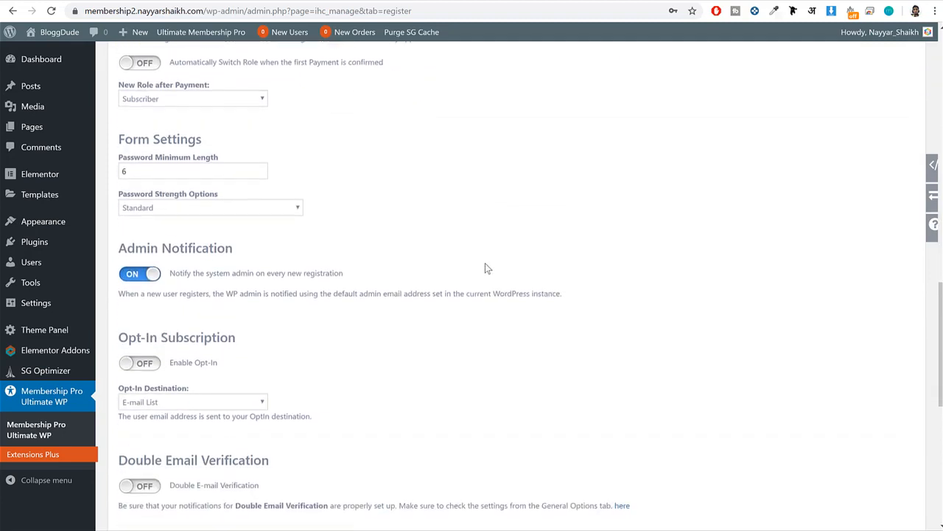
scroll(485, 268, "down", 3)
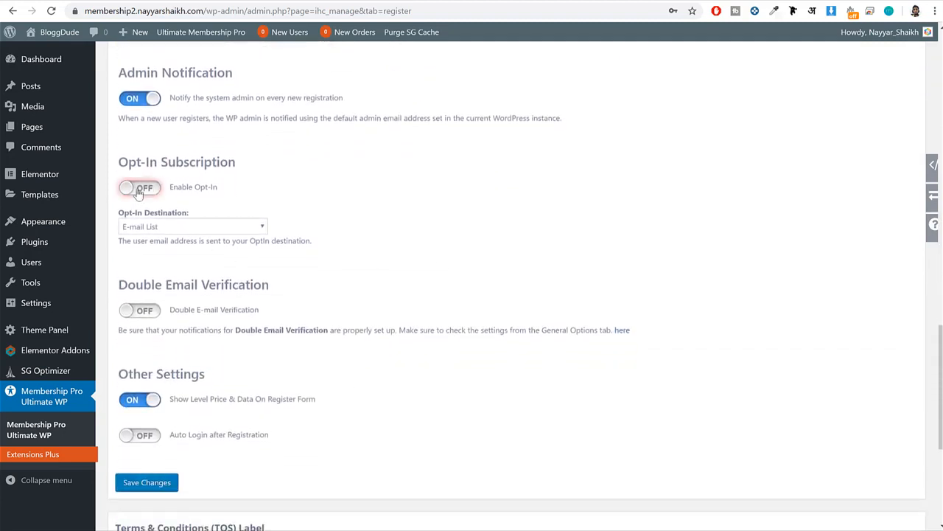
Enable Opt-In subscription and turn on Auto Login after Registration for the register form.
left_click(137, 190)
left_click_drag(215, 192, 221, 189)
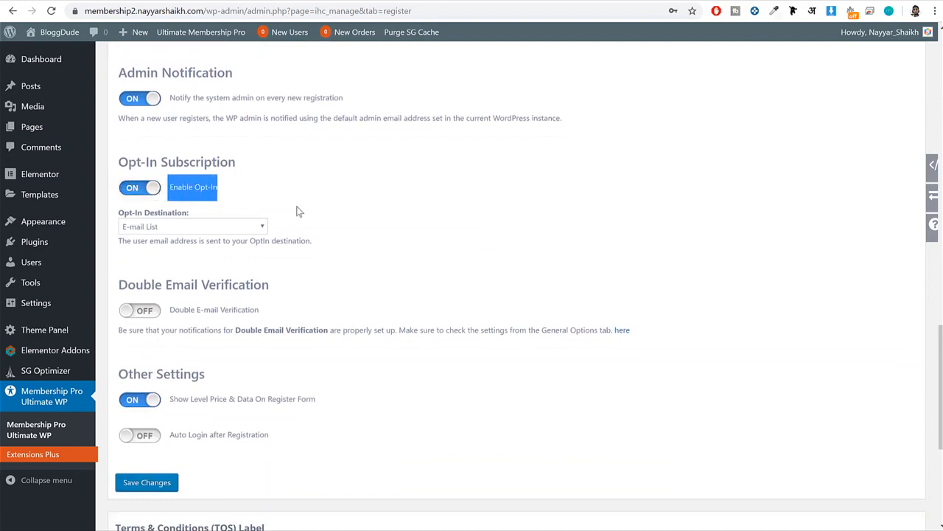
scroll(378, 245, "down", 1)
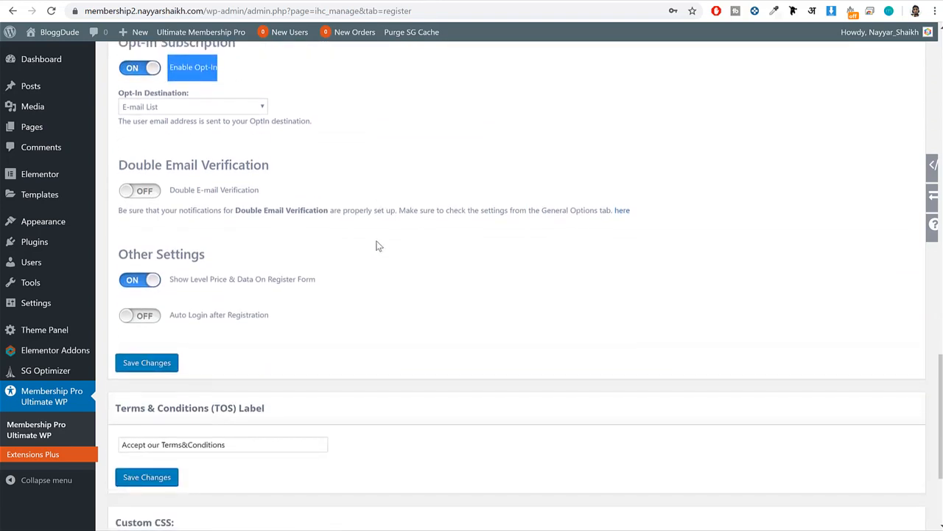
left_click(145, 316)
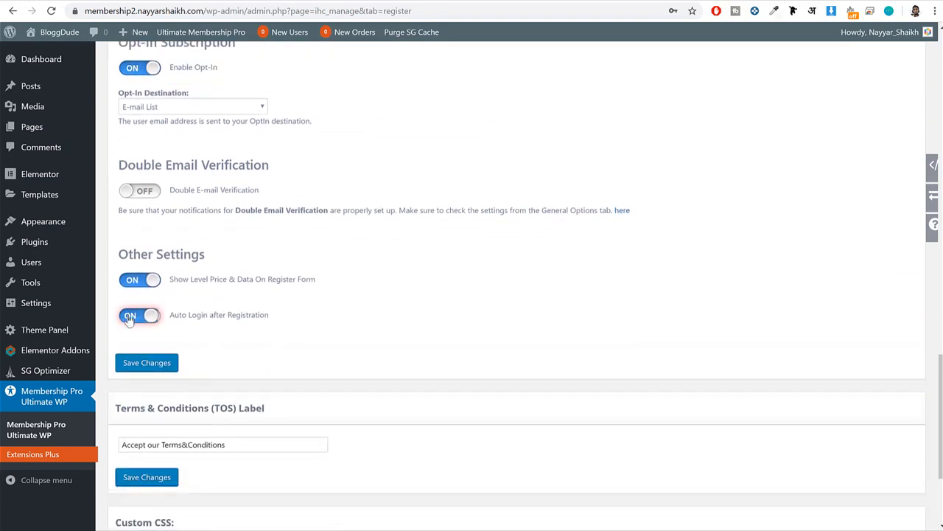
left_click_drag(269, 314, 171, 316)
left_click(274, 314)
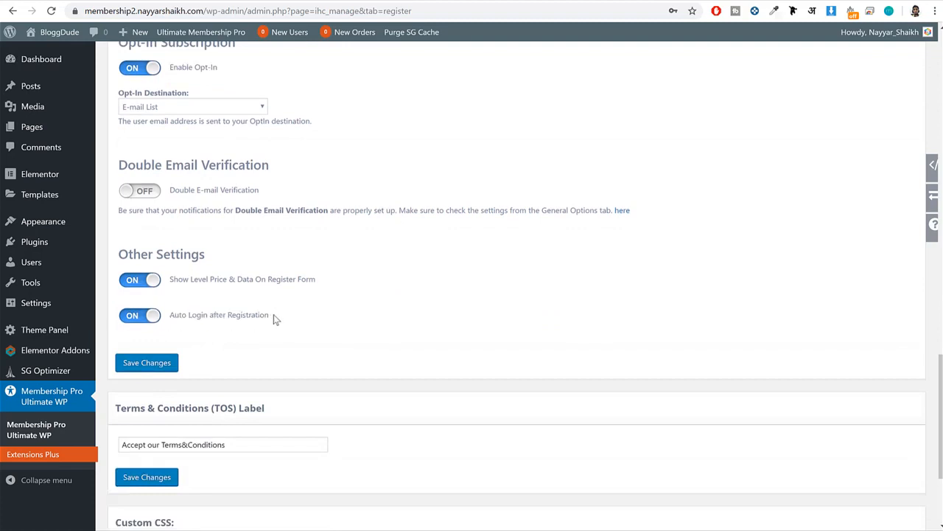
Set the register form's Opt-In Destination to MailChimp.
scroll(316, 317, "up", 1)
scroll(318, 319, "up", 4)
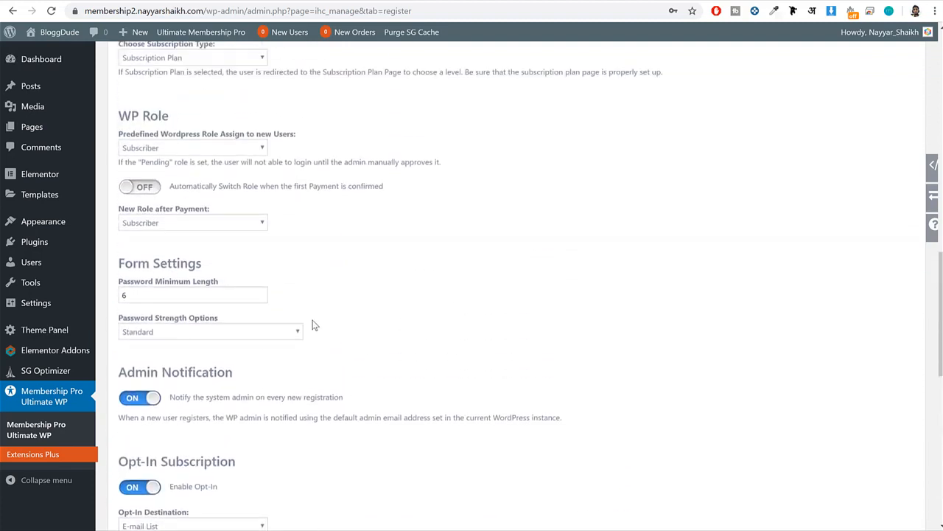
scroll(366, 326, "down", 3)
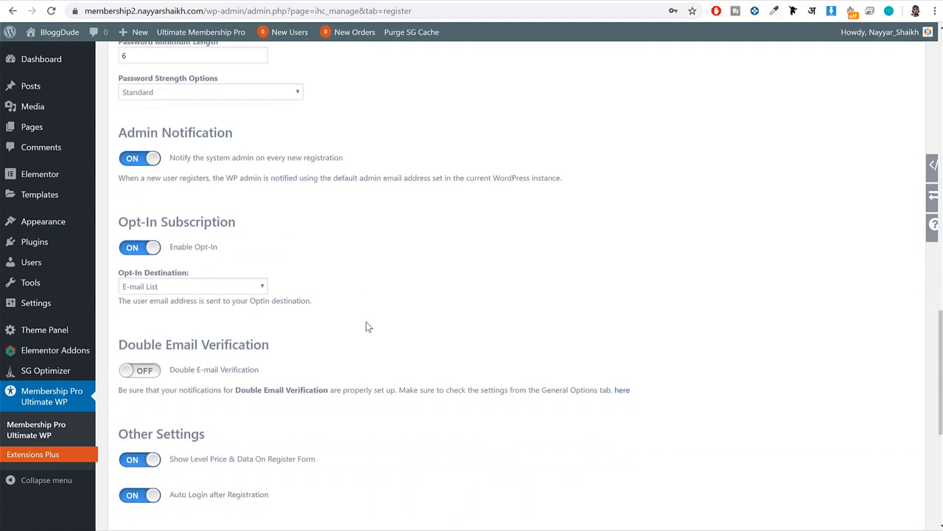
scroll(365, 325, "down", 3)
scroll(365, 322, "up", 3)
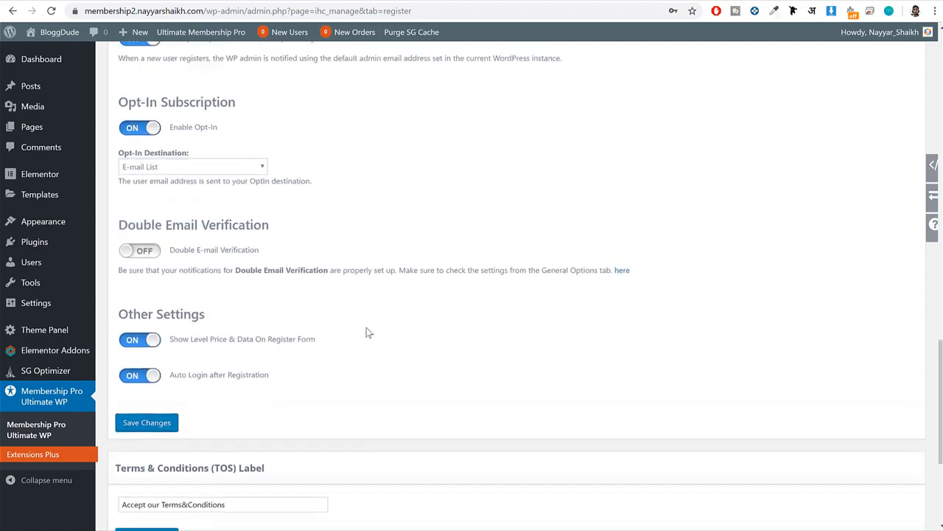
left_click_drag(237, 253, 167, 241)
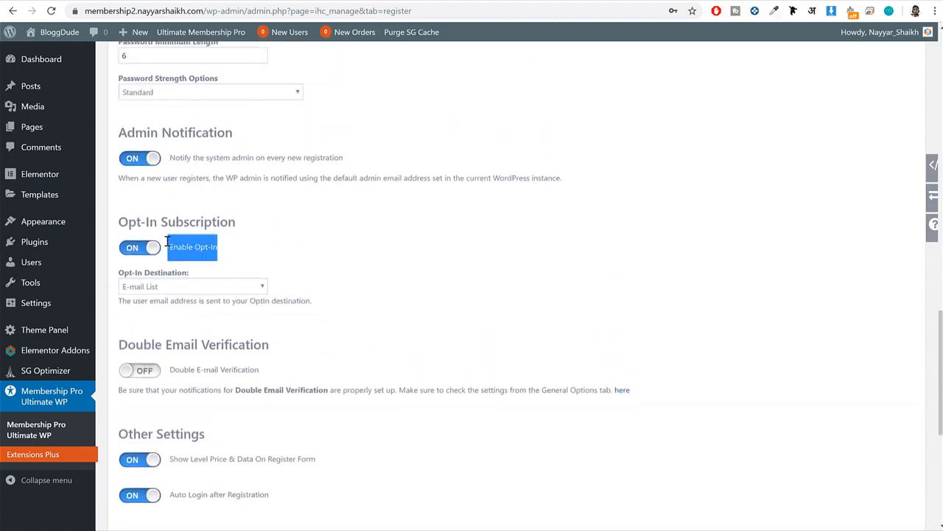
left_click(199, 287)
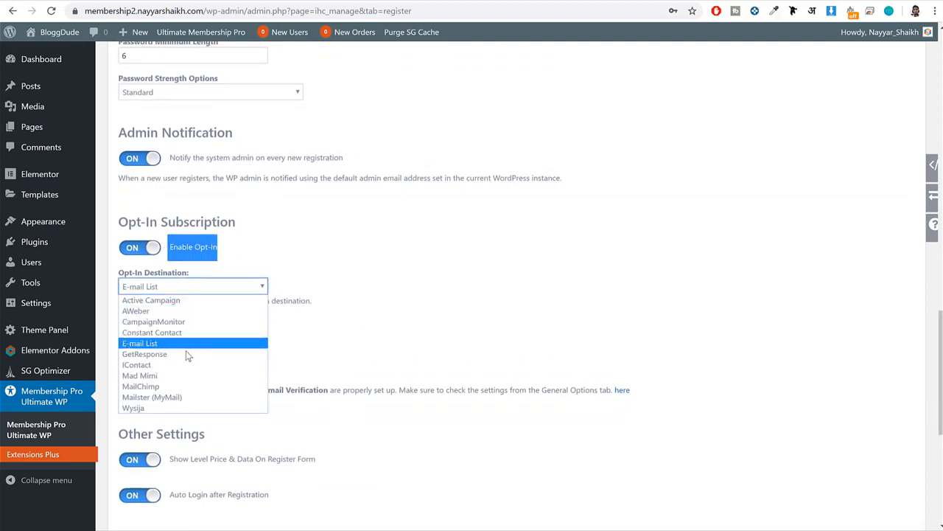
left_click(183, 386)
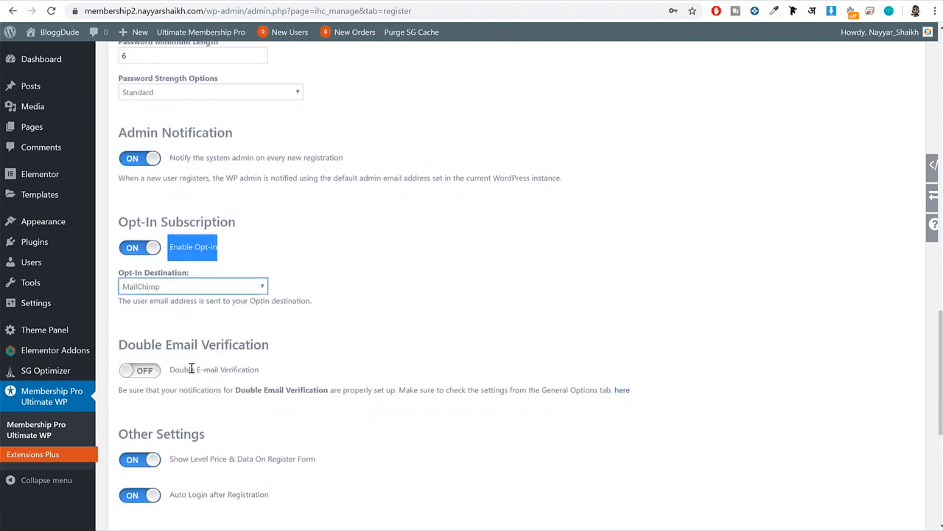
left_click(261, 268)
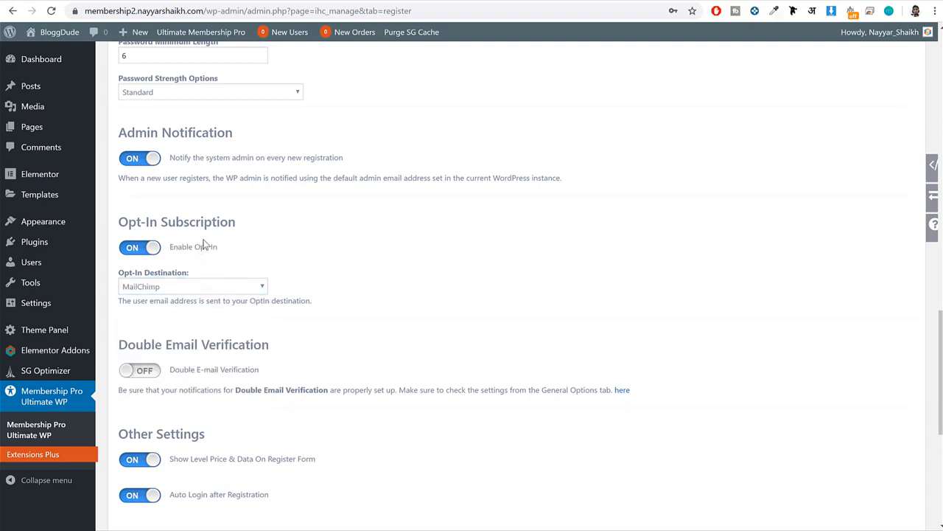
Review the register form preview and its settings once more, and save the changes.
scroll(264, 269, "up", 15)
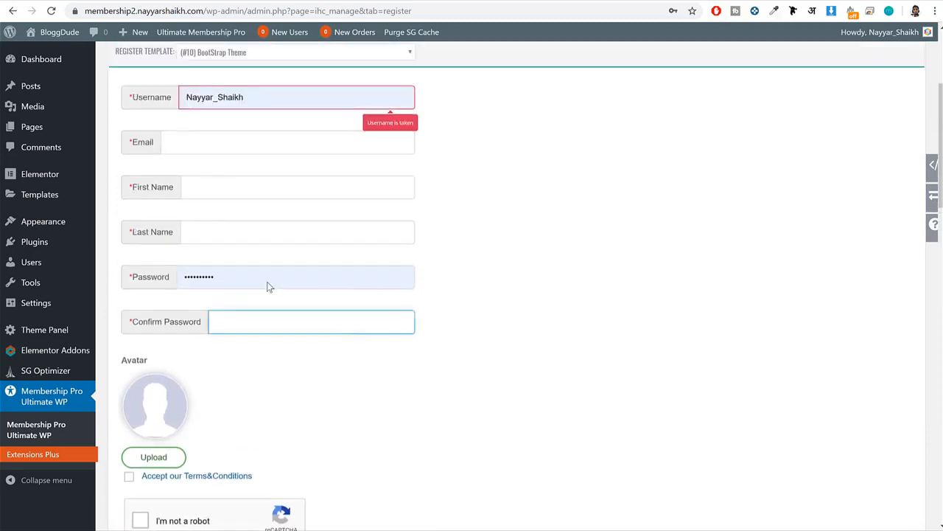
scroll(267, 282, "up", 2)
scroll(278, 332, "down", 2)
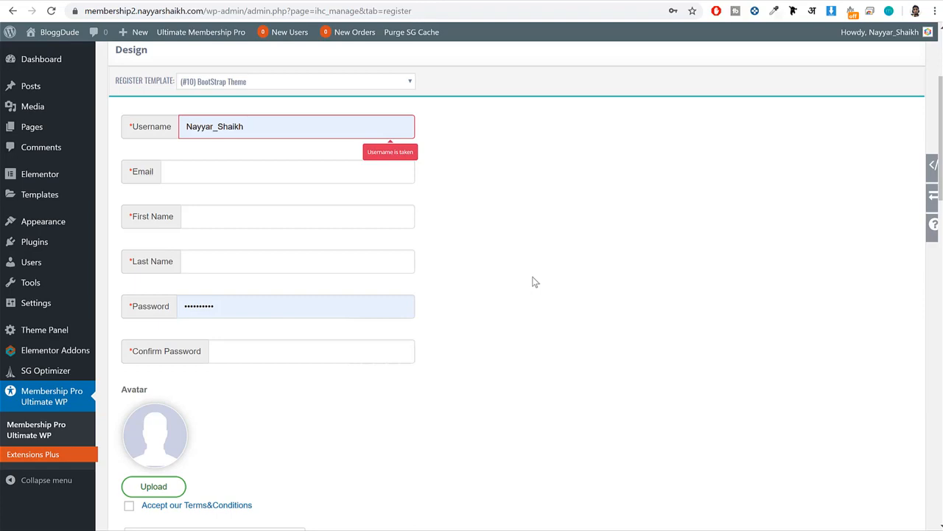
scroll(534, 282, "down", 10)
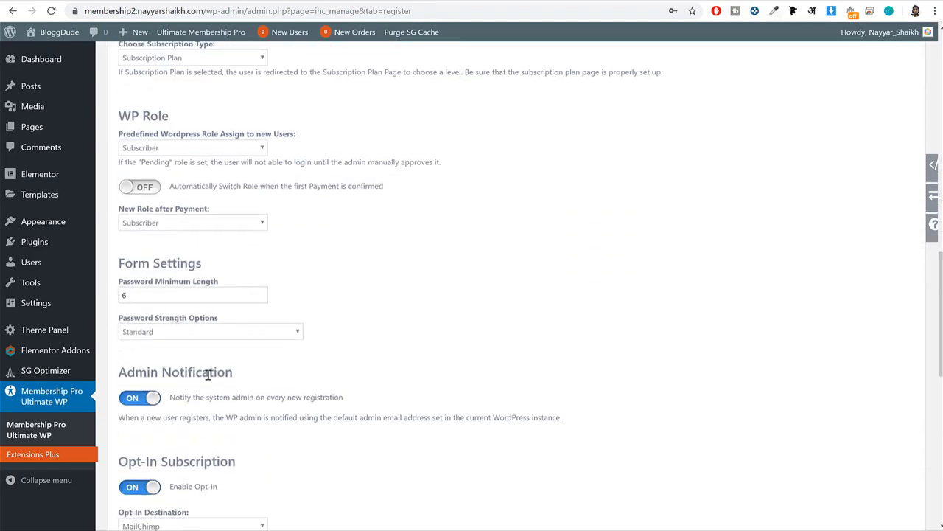
scroll(260, 384, "down", 2)
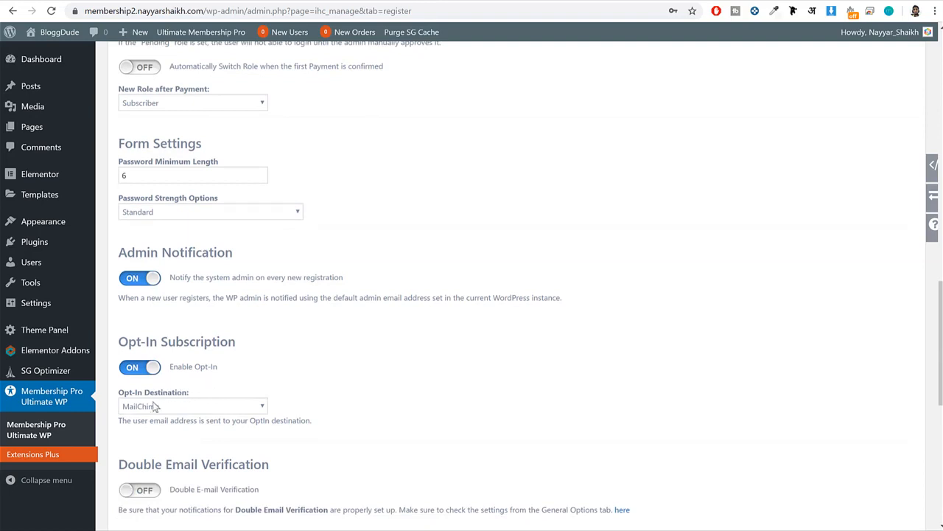
scroll(445, 375, "up", 10)
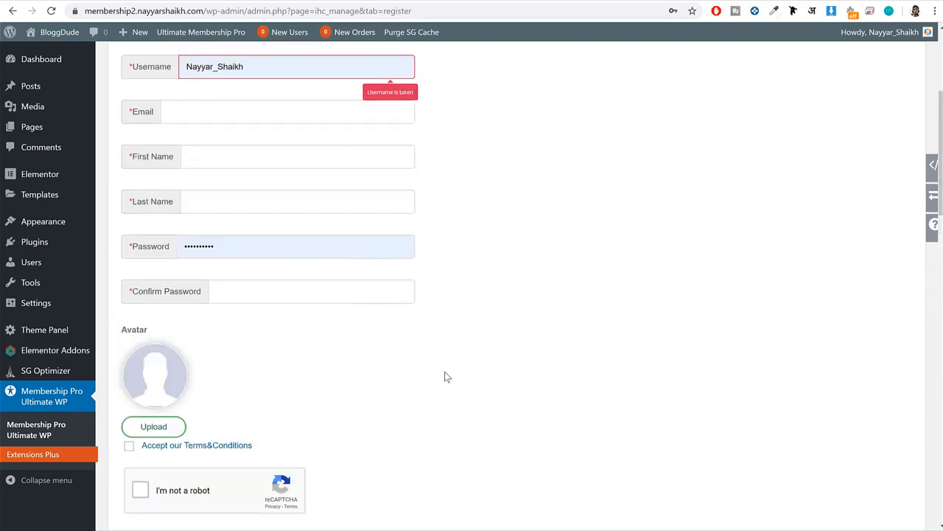
scroll(445, 376, "down", 10)
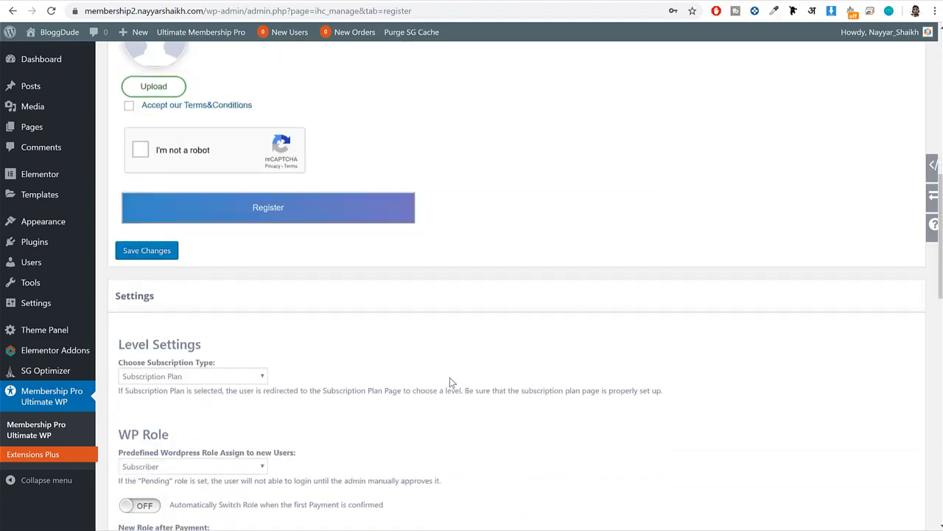
left_click(132, 452)
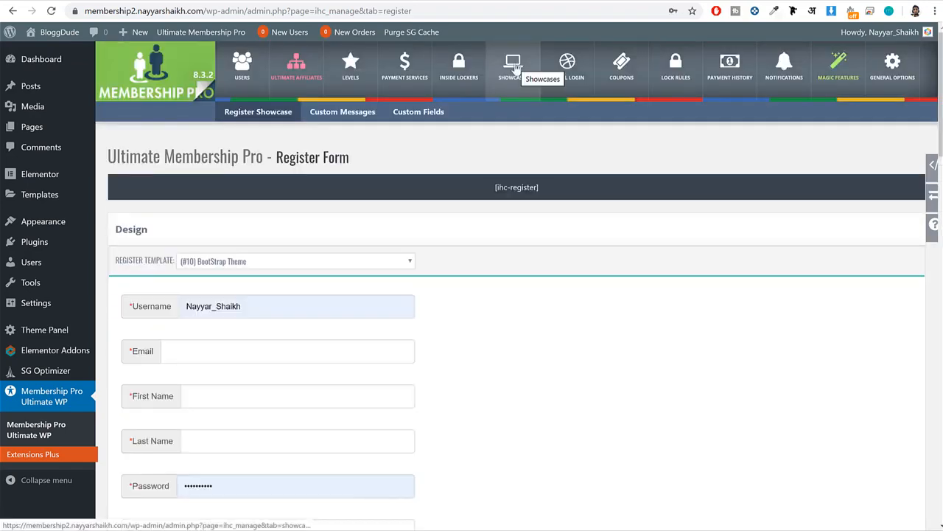
Open the Login Form showcase and look over its template preview and display options.
left_click(515, 68)
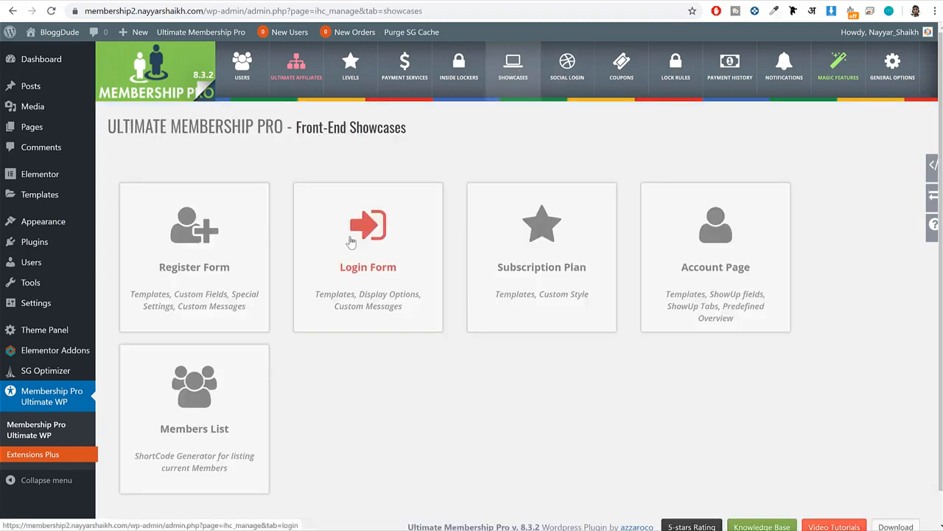
left_click(376, 257)
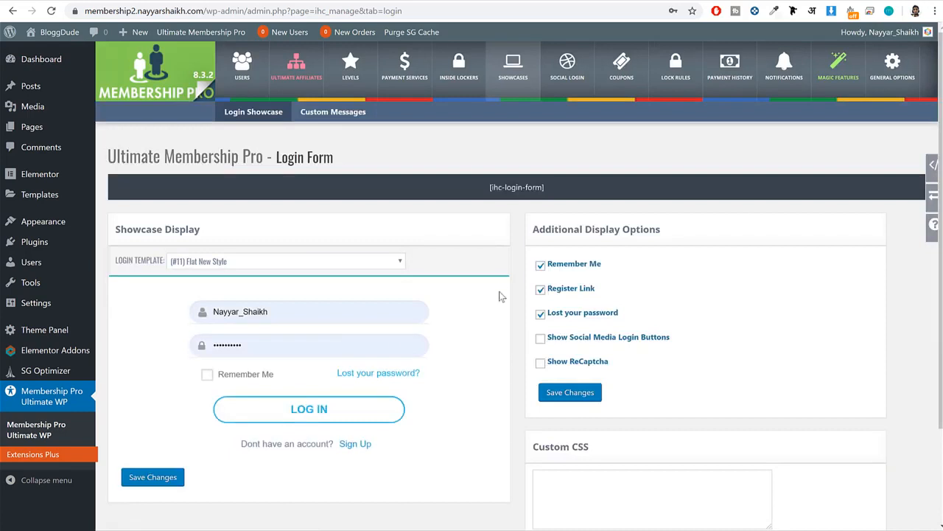
scroll(501, 296, "down", 1)
scroll(496, 296, "up", 1)
Enable Show ReCaptcha and Show Social Media Login Buttons for the login form and save the changes.
left_click_drag(612, 365, 542, 366)
left_click(542, 366)
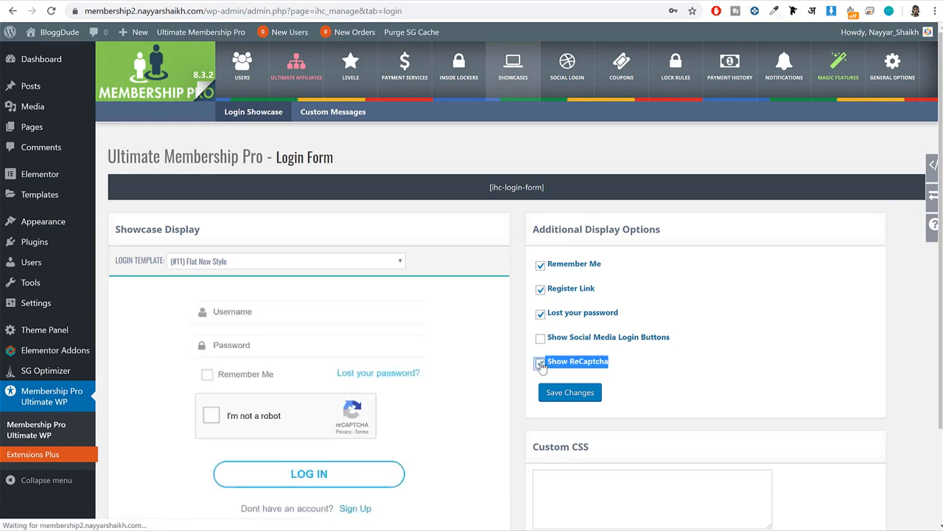
scroll(541, 366, "down", 1)
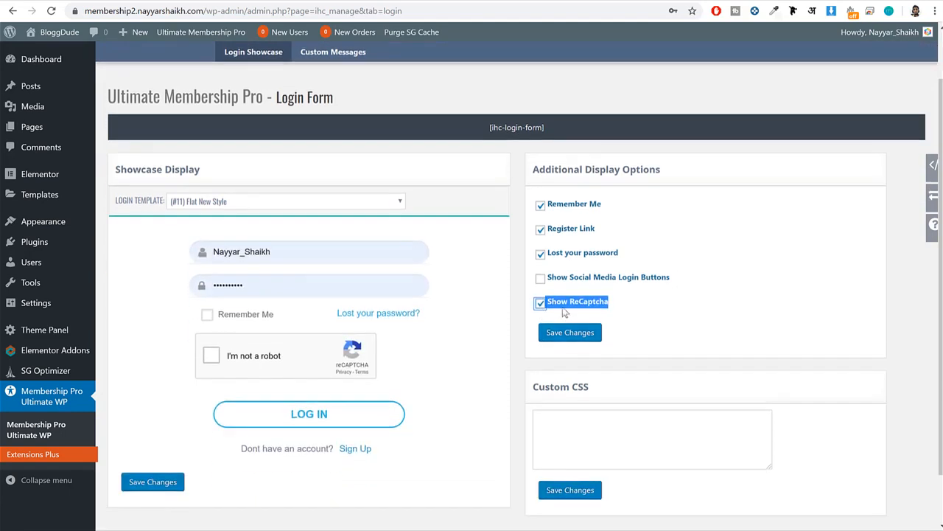
left_click(541, 278)
left_click_drag(676, 279, 548, 280)
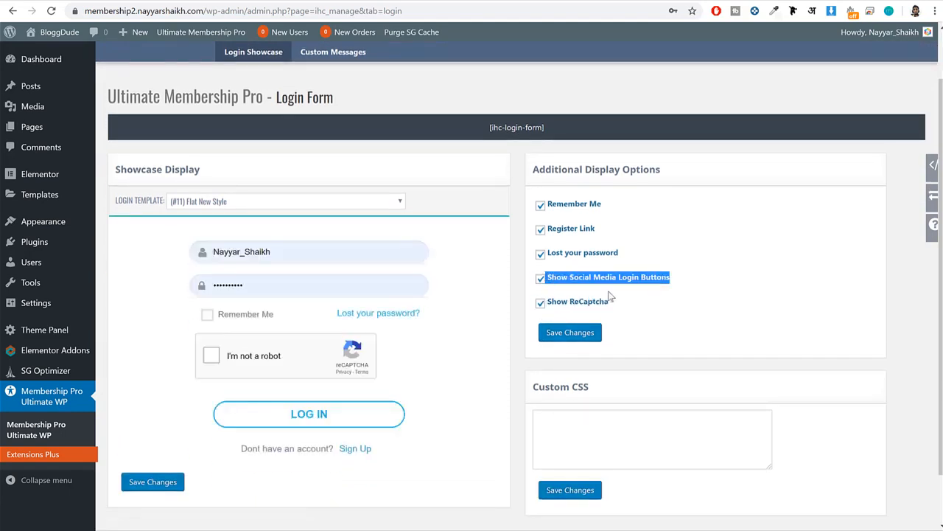
left_click(133, 483)
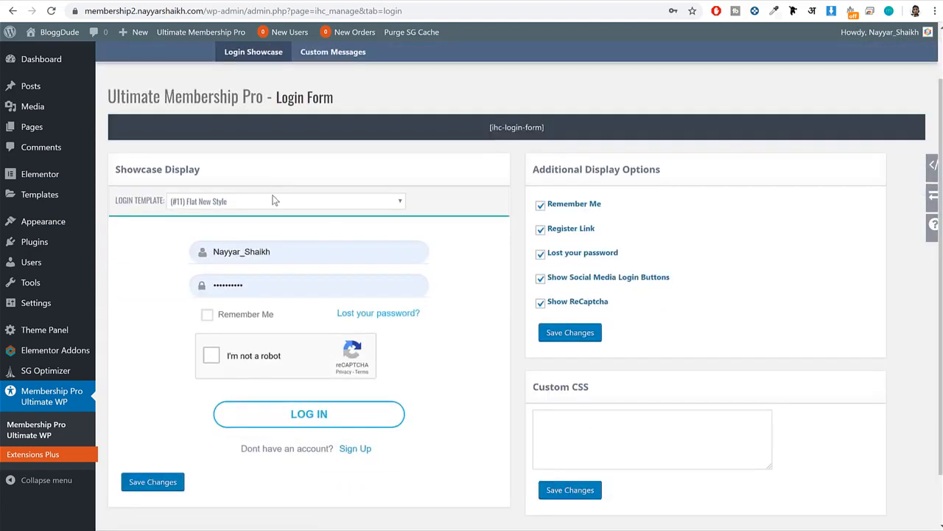
Try the (#10) Simple BootStrap Theme, (#6) Premium Theme and (#2) Basic Theme login templates in the form preview.
left_click(271, 200)
left_click(270, 252)
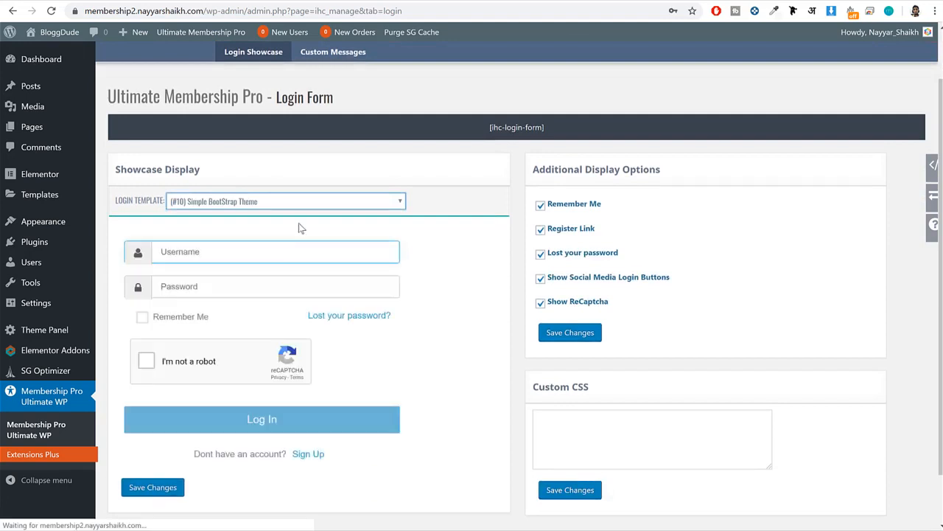
left_click(299, 201)
left_click(263, 298)
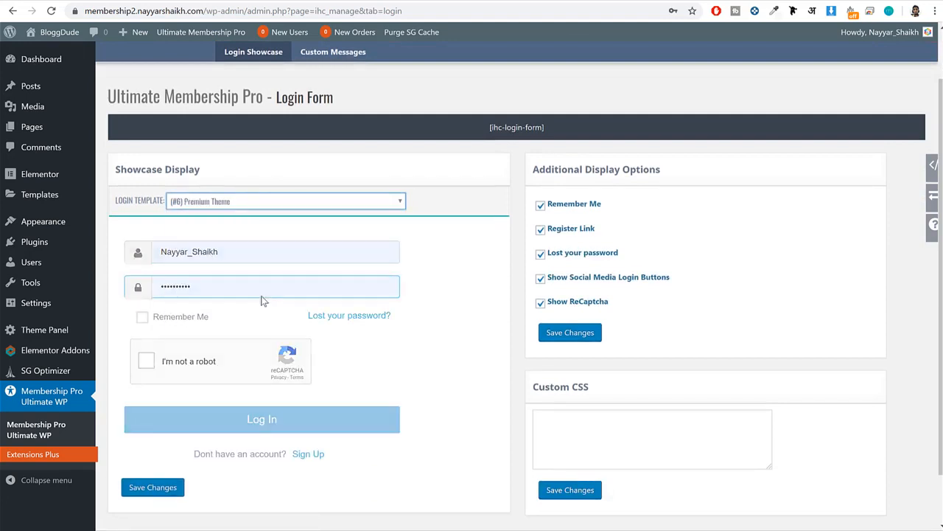
left_click(295, 201)
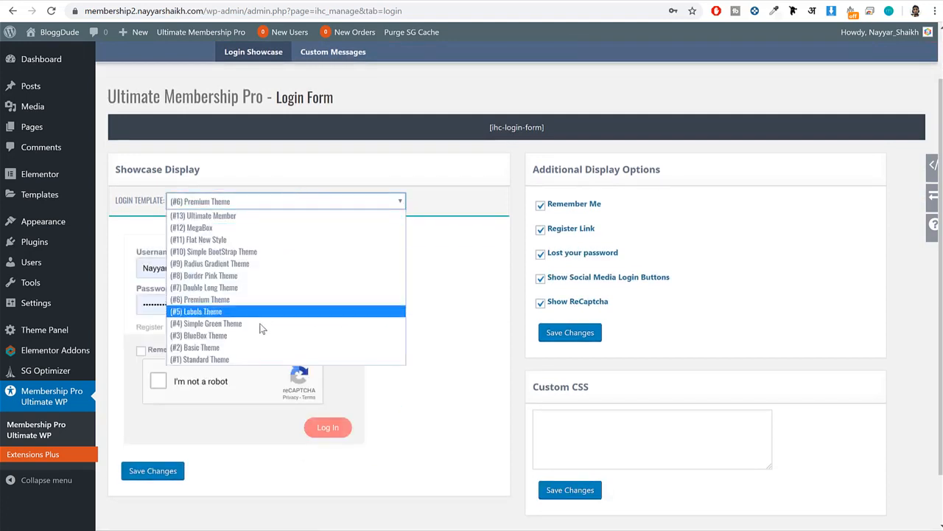
left_click(257, 347)
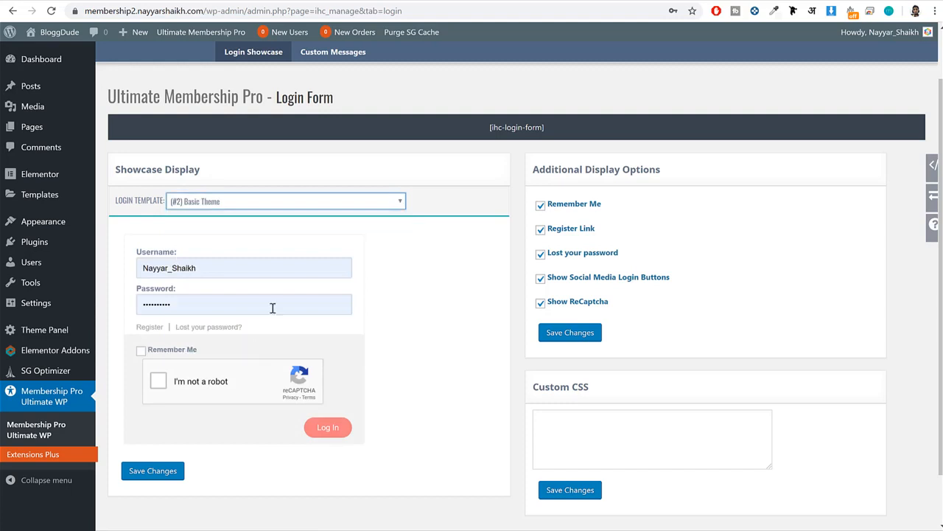
Set the login form's template to (#12) MegaBox and save the changes.
left_click(291, 201)
left_click(270, 230)
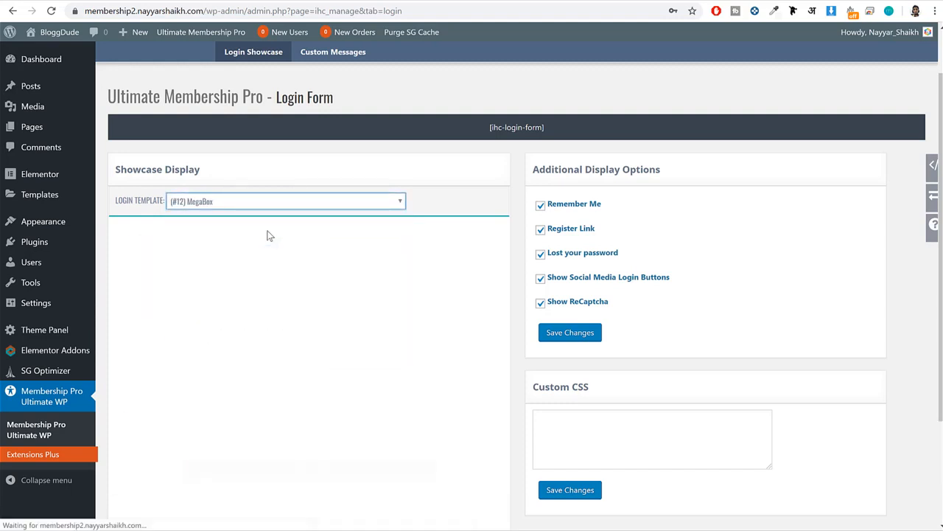
scroll(365, 284, "down", 3)
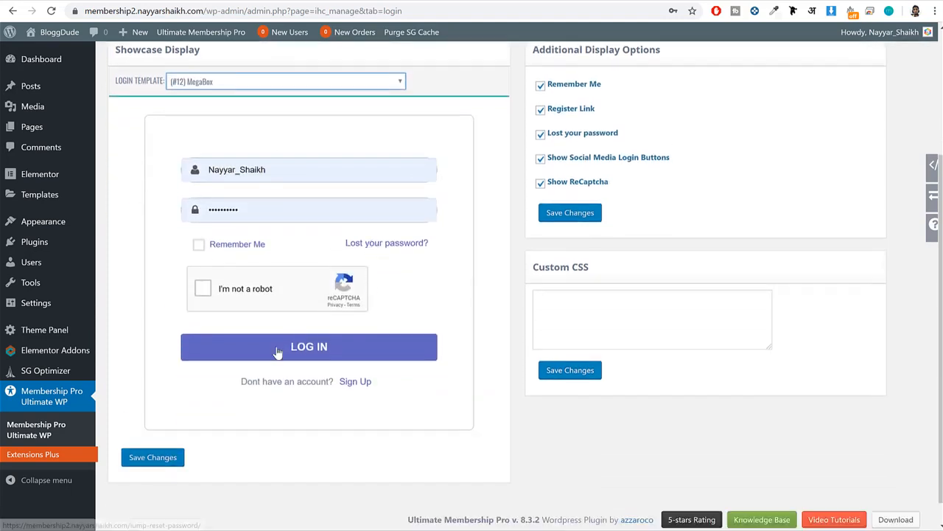
left_click(161, 458)
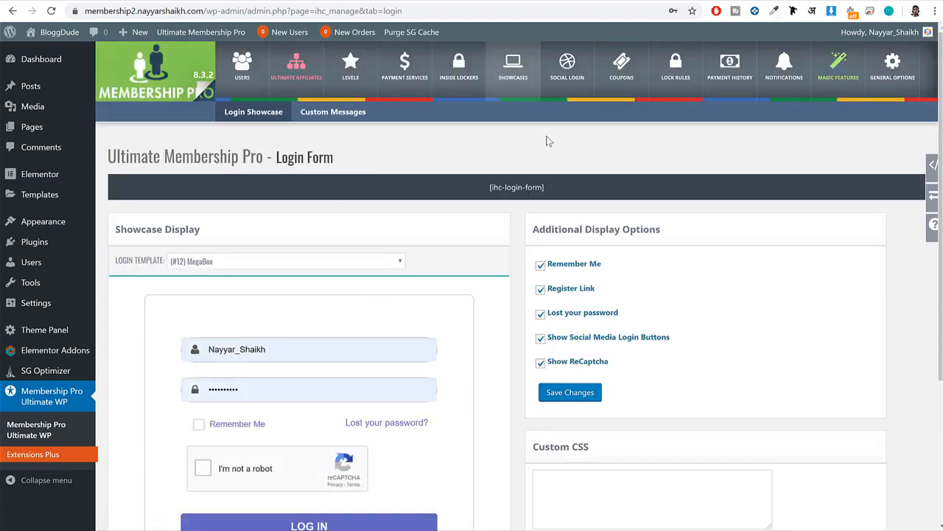
Open the Front-End Showcases overview and look over the available showcase types.
left_click(520, 82)
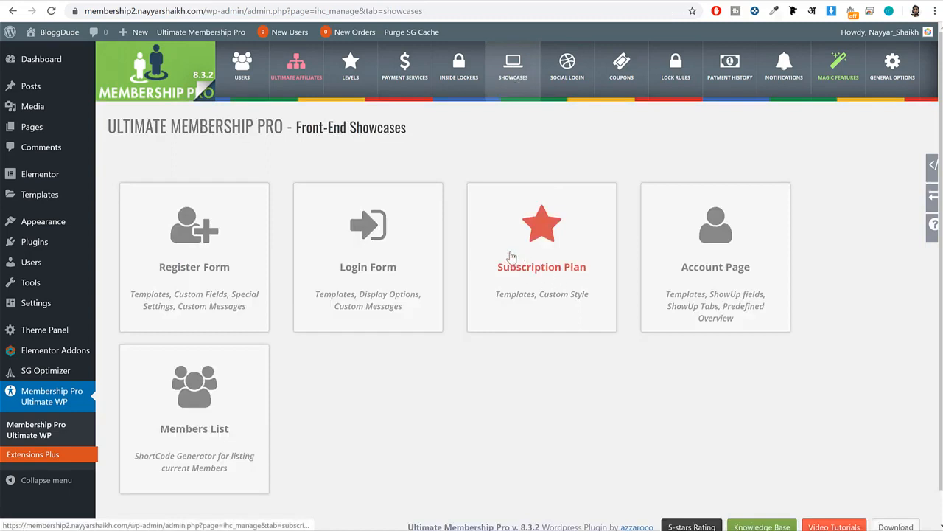
scroll(714, 258, "down", 1)
scroll(713, 258, "up", 1)
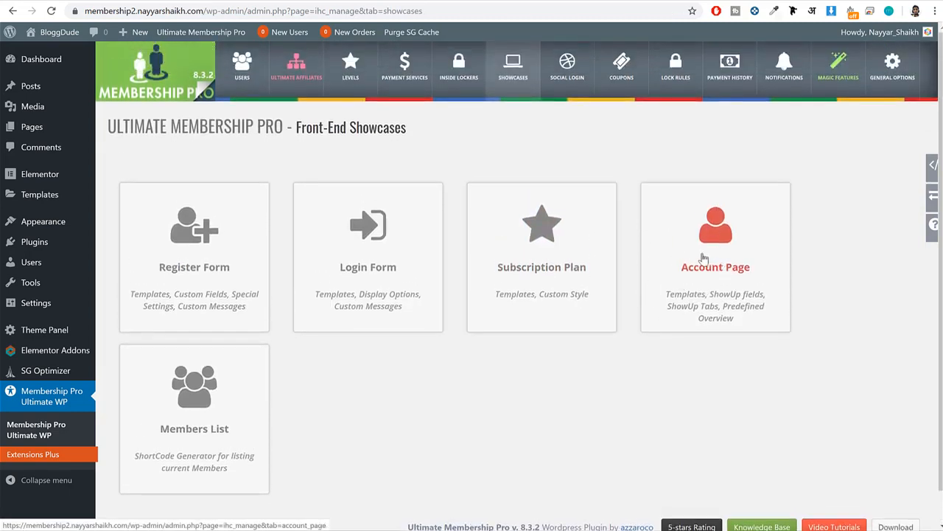
Open the Facebook settings of Social Login and look over the Application ID and Application Secret fields and setup instructions.
left_click(578, 93)
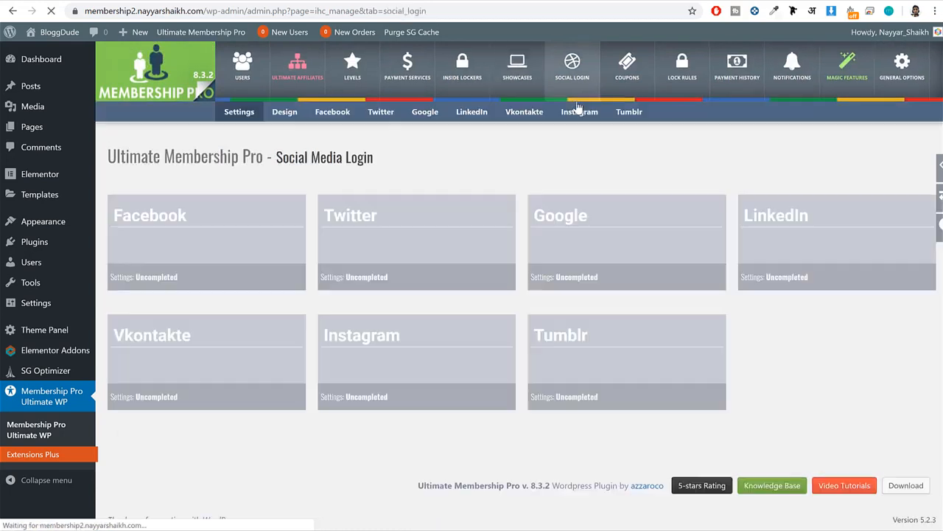
left_click(211, 255)
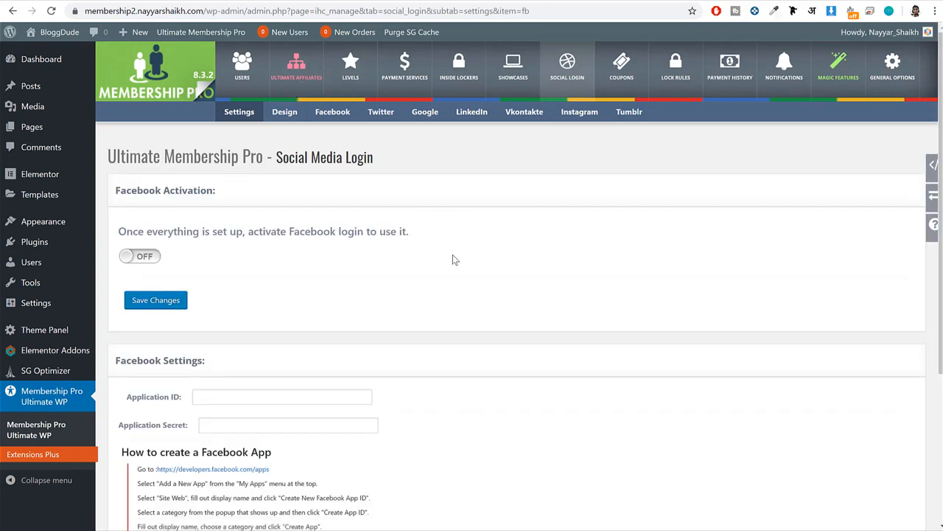
scroll(453, 258, "down", 3)
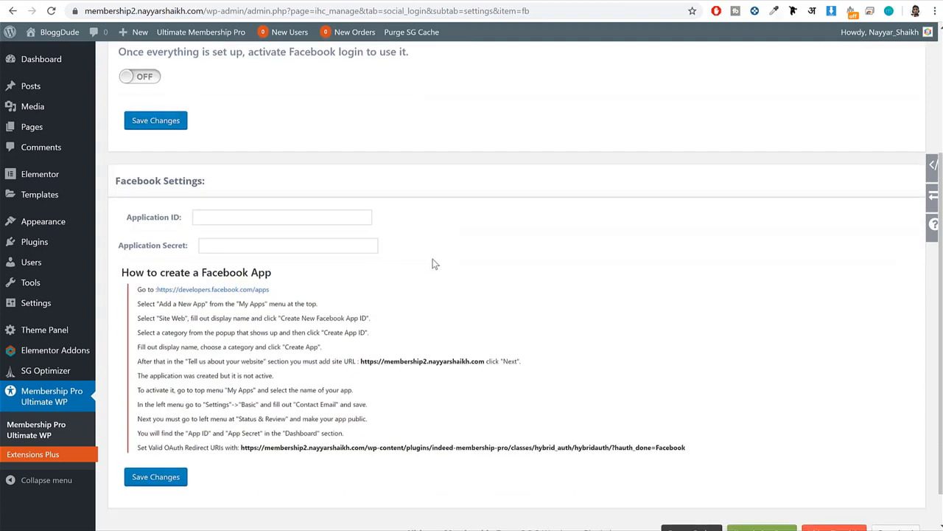
left_click(229, 216)
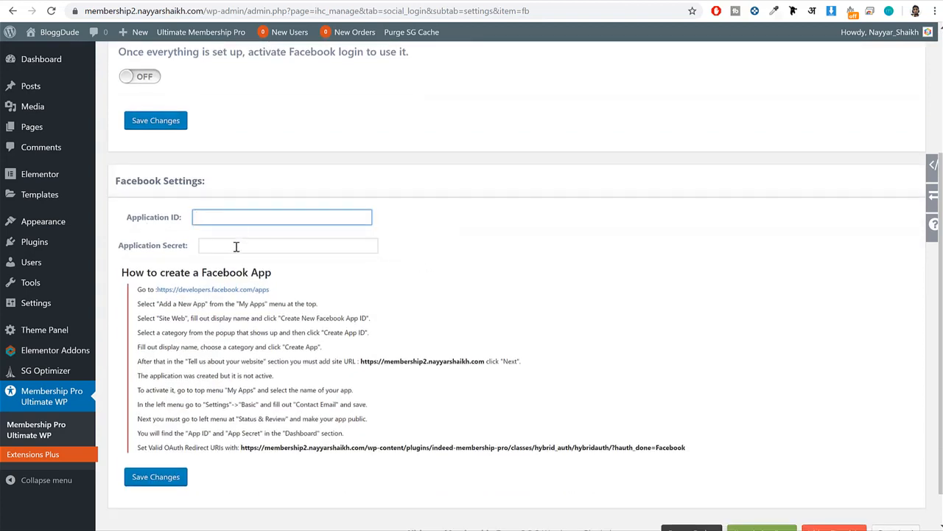
left_click(236, 247)
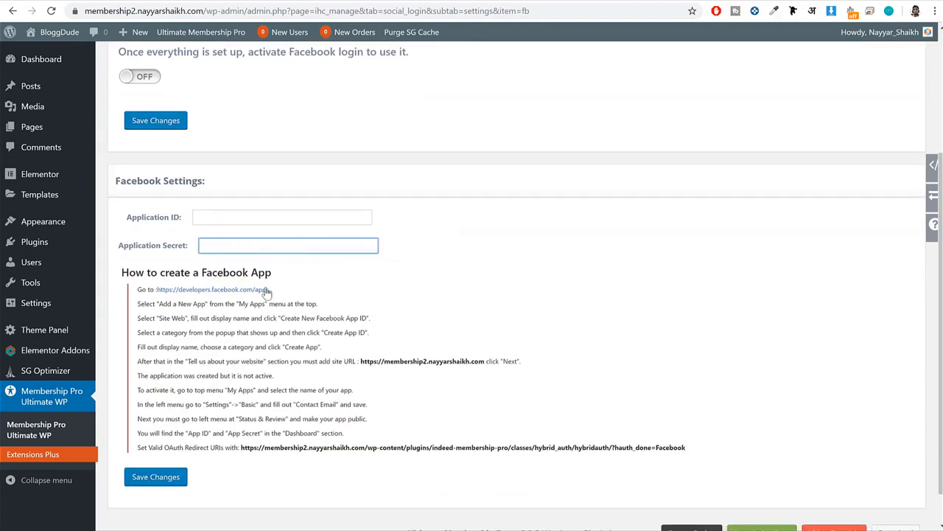
Copy the developers.facebook.com/apps link from the Facebook setup instructions and open the Facebook for Developers apps page in the browser.
left_click_drag(268, 291, 156, 291)
right_click(210, 291)
left_click(245, 297)
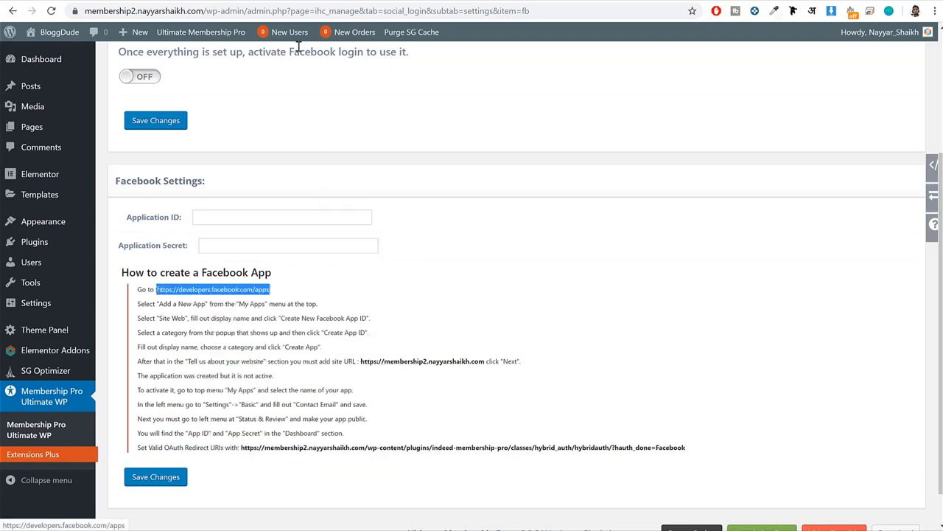
left_click(283, 1)
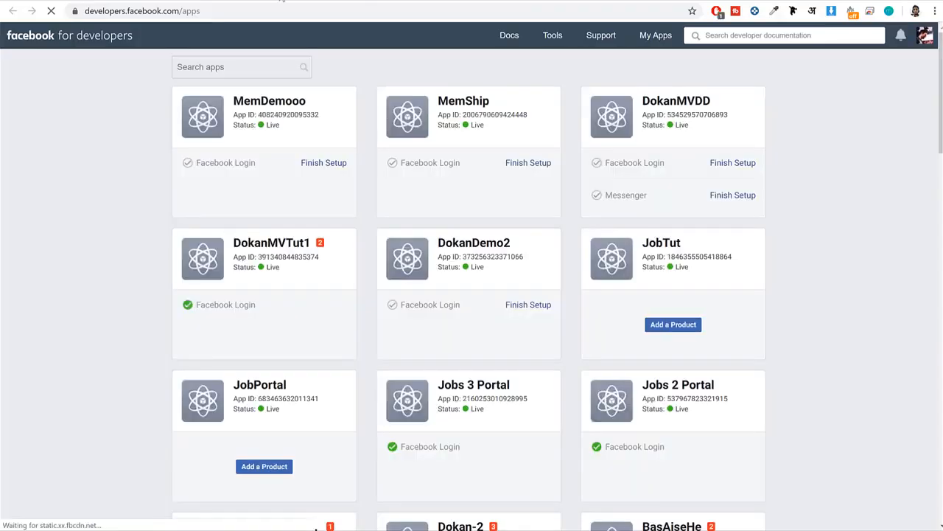
left_click(229, 10)
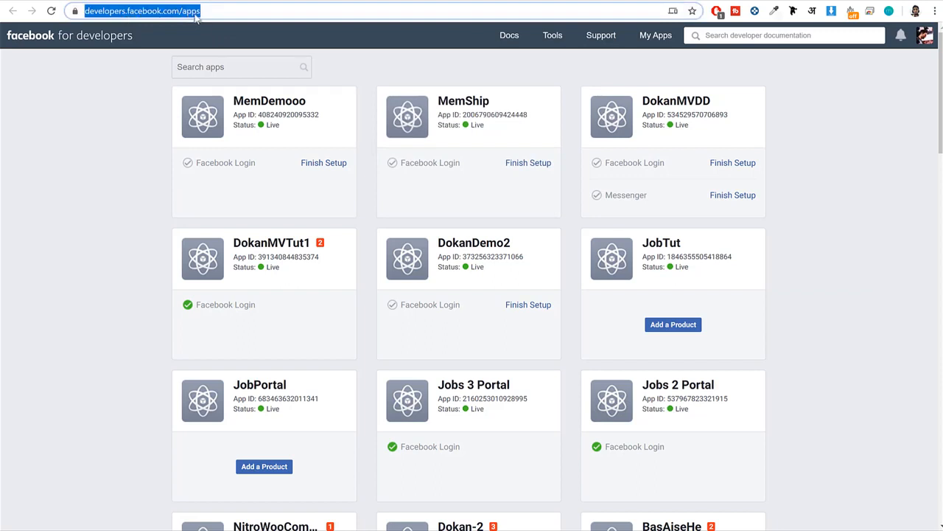
left_click(841, 179)
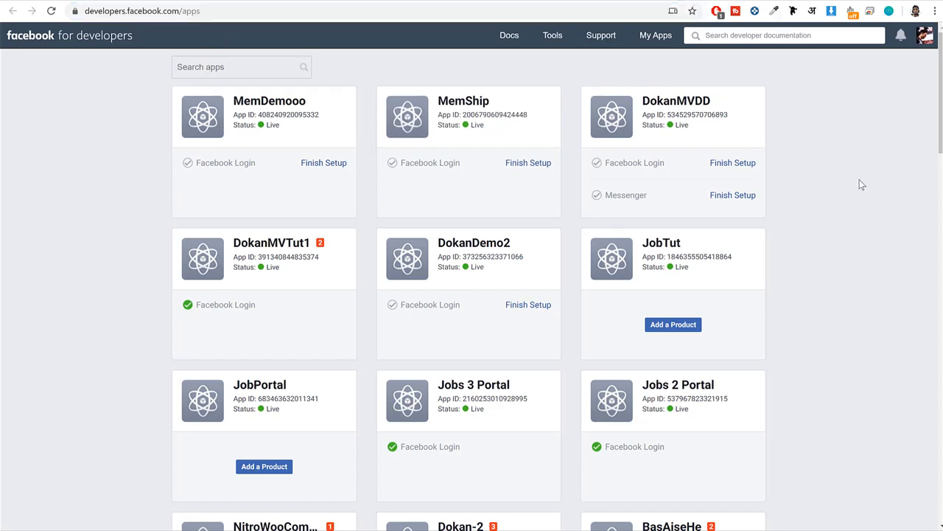
Create a new Facebook app ID with the display name MembershipDemo3 and complete the security check.
left_click(926, 40)
left_click(854, 319)
left_click(925, 37)
left_click(897, 71)
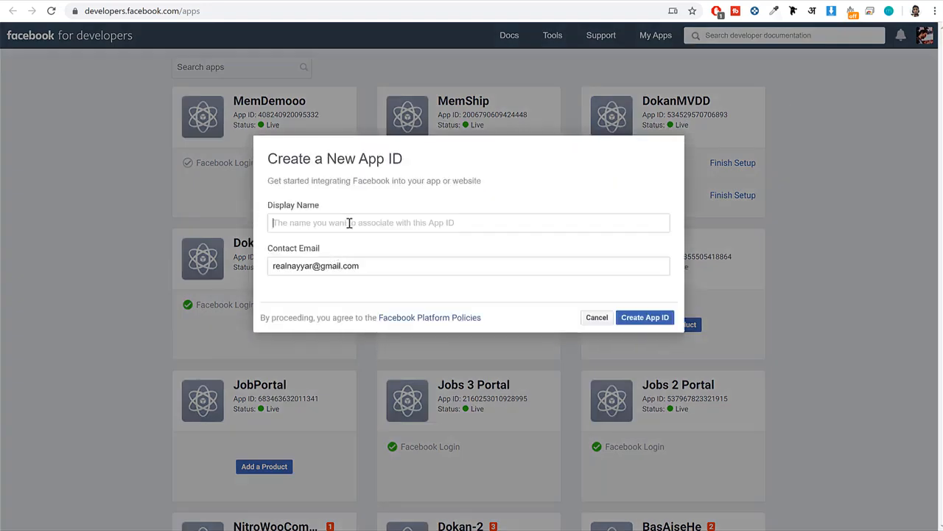
type("Memb")
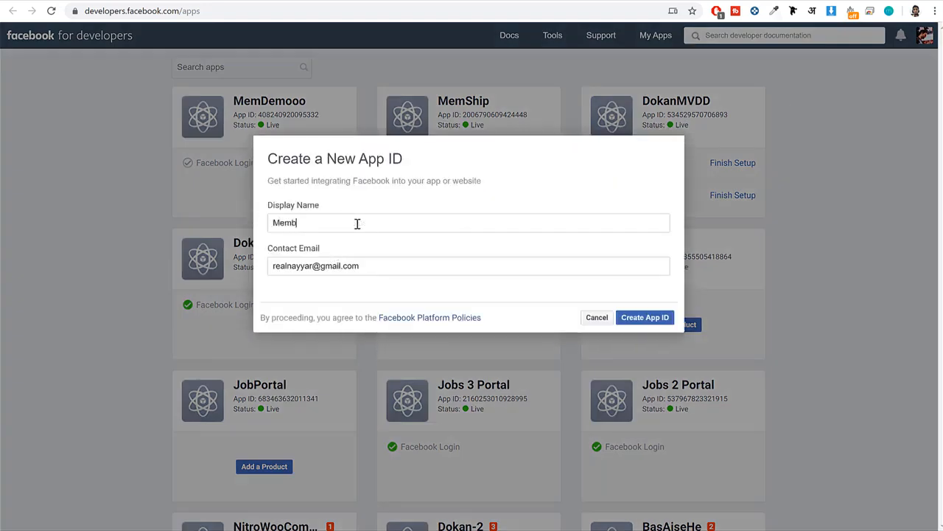
type("ershipDemo3")
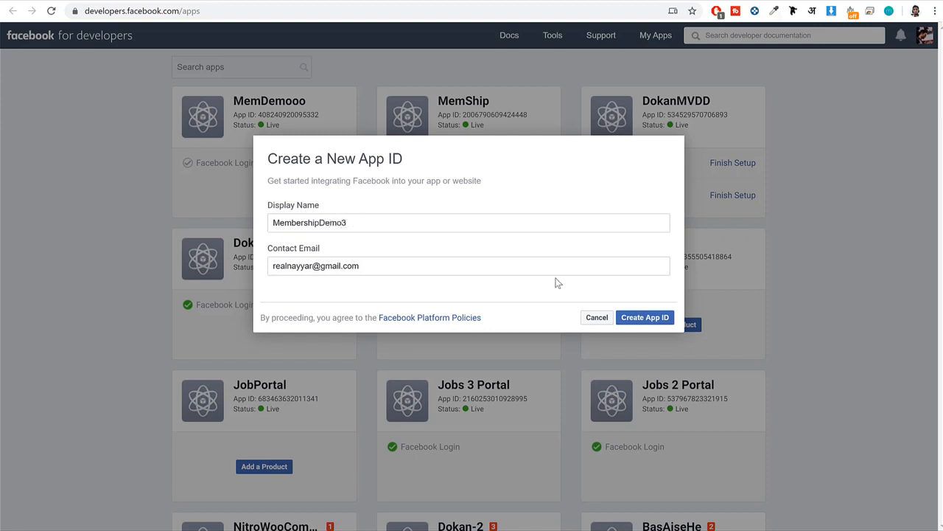
left_click(627, 317)
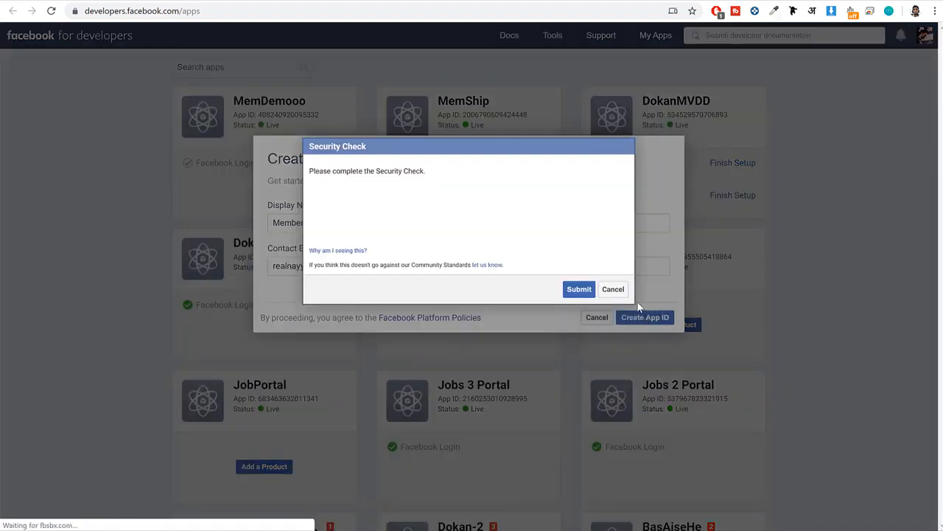
left_click(328, 209)
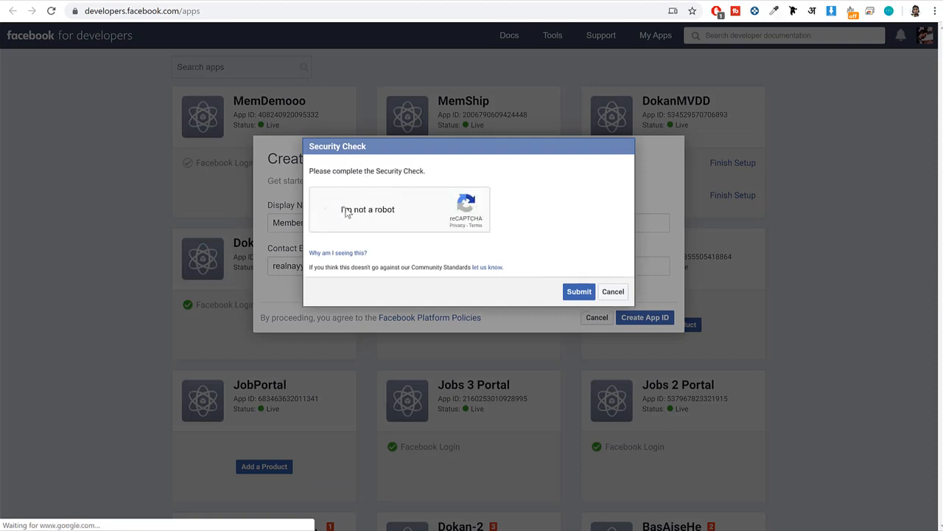
left_click(579, 294)
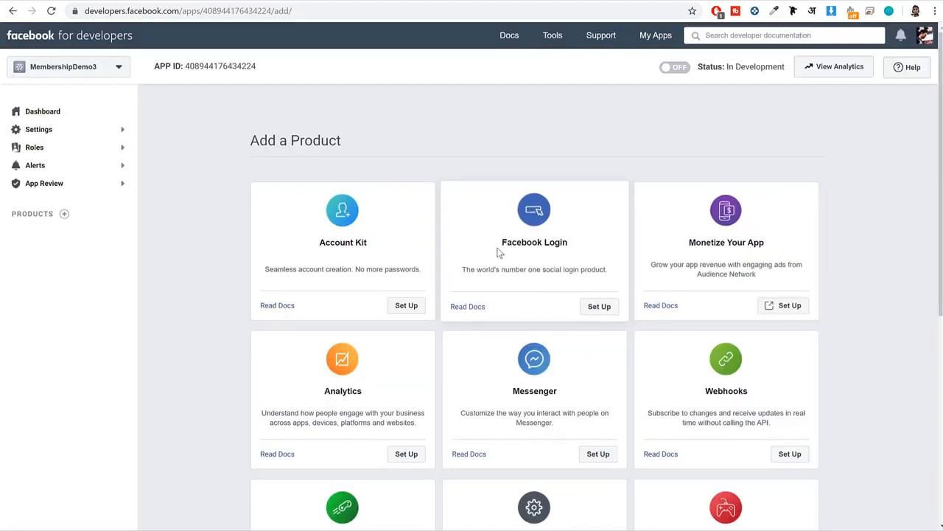
Set up the Facebook Login product for the MembershipDemo3 app and choose Web as its platform.
left_click_drag(498, 252, 575, 252)
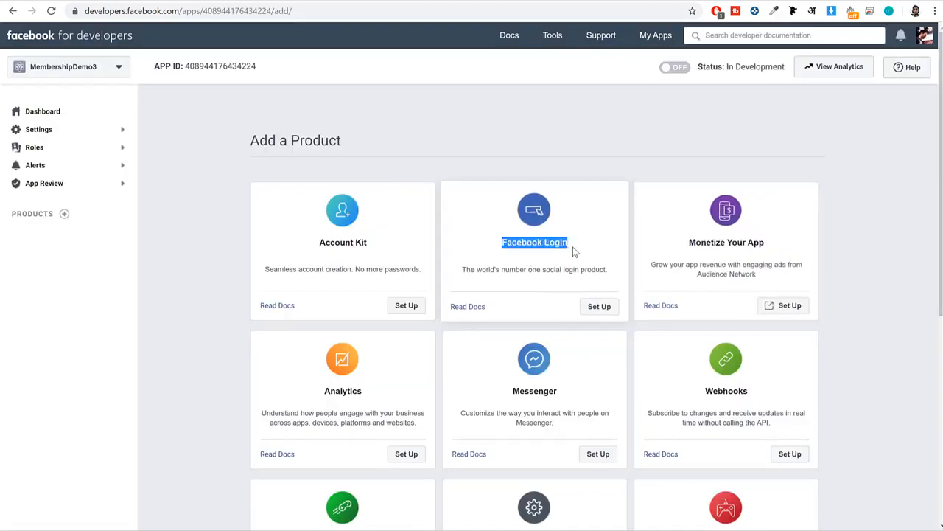
left_click(598, 305)
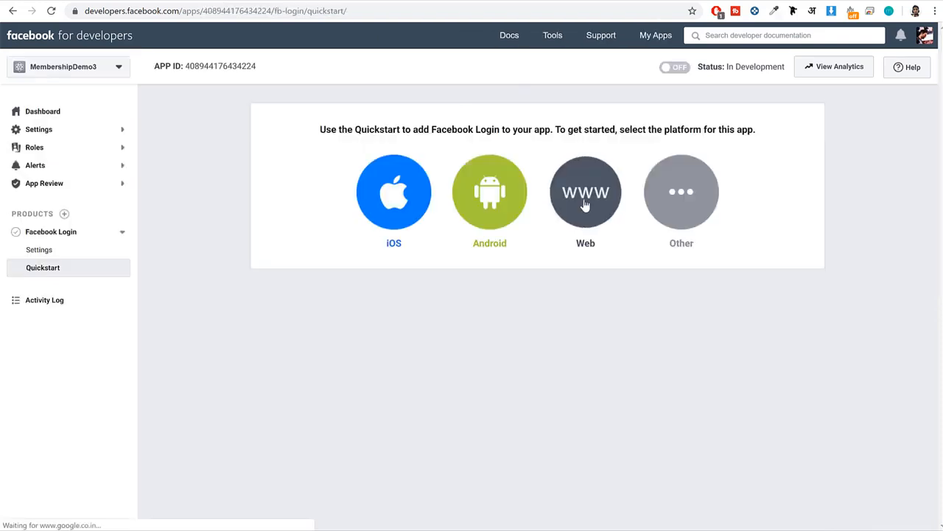
left_click(573, 253)
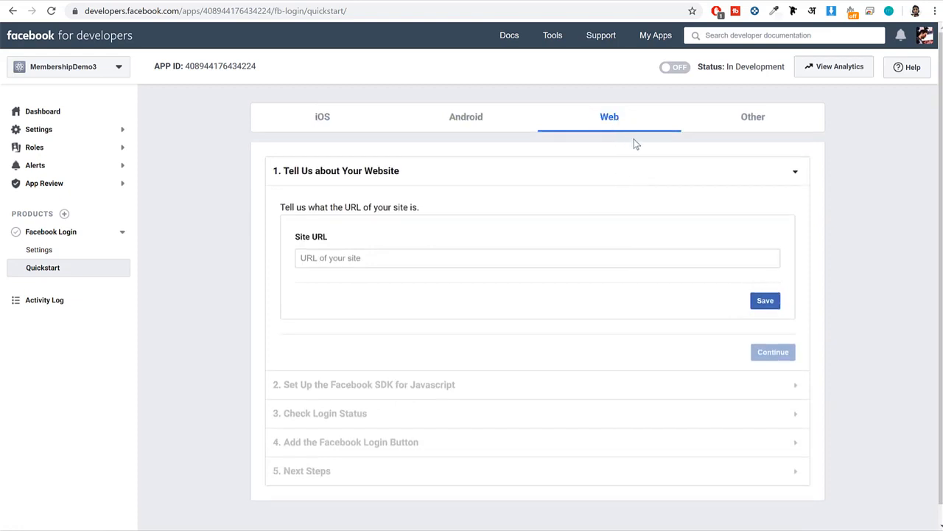
left_click(505, 125)
left_click(582, 124)
Copy the membership site's base address from WordPress, enter it as the app's Site URL in the Web quickstart and save.
left_click(384, 255)
left_click(169, 0)
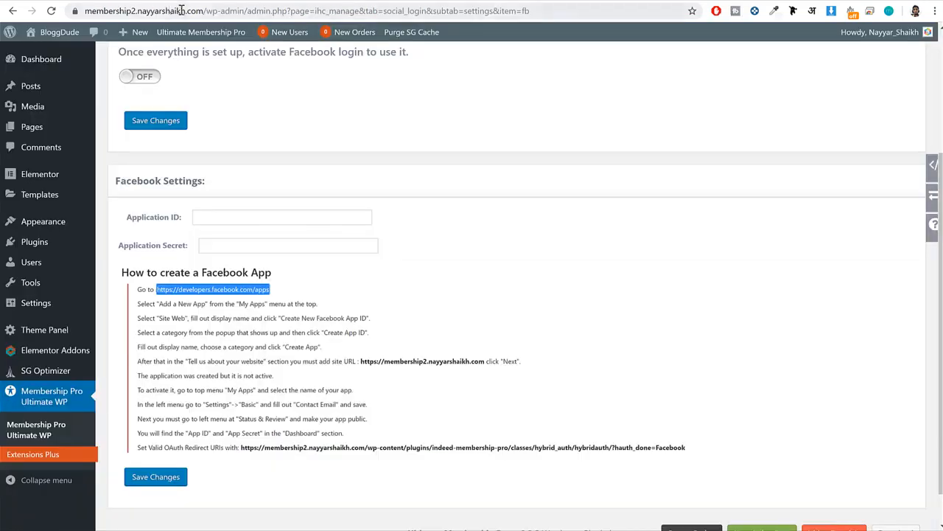
left_click_drag(207, 11, 84, 11)
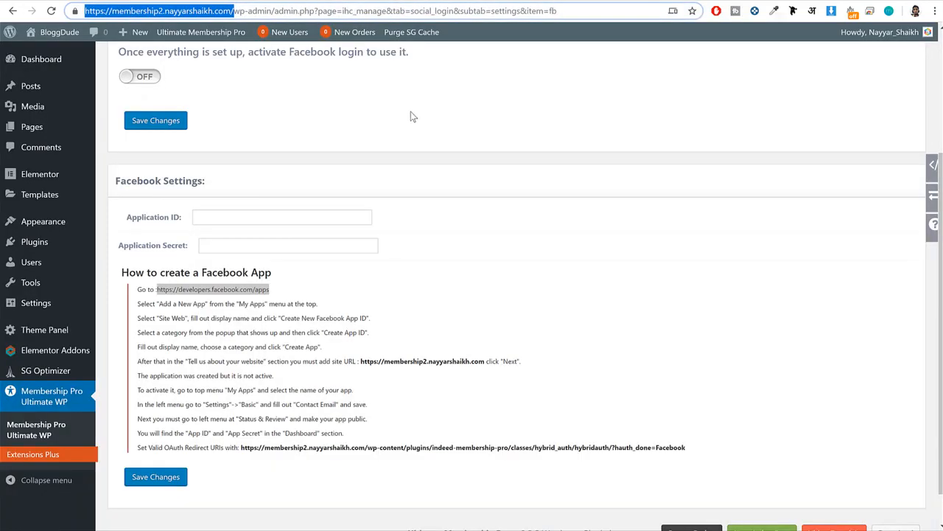
key("ctrl+c")
left_click(326, 1)
key("ctrl+v")
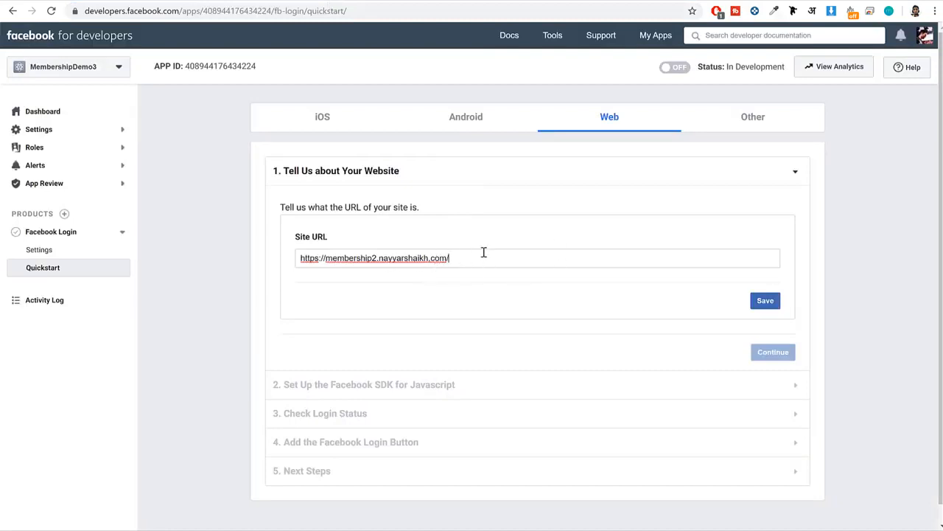
left_click(760, 305)
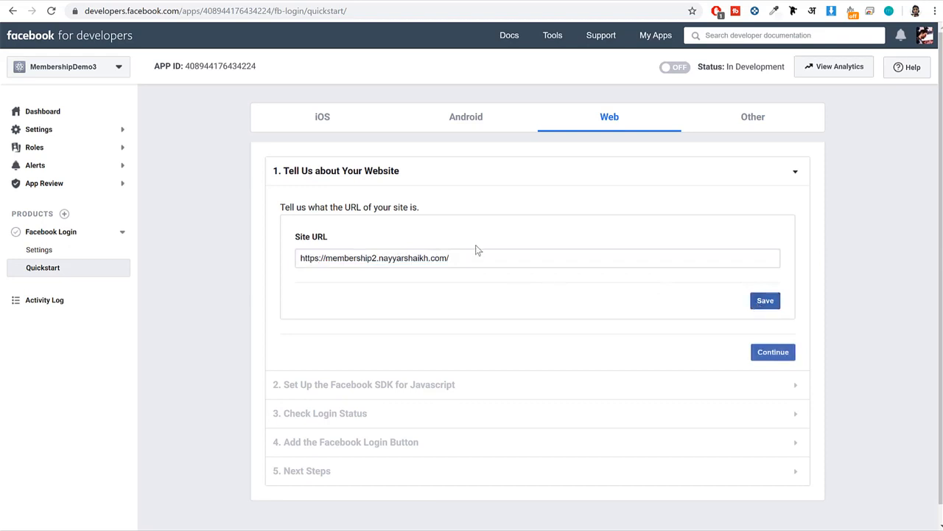
In the app's basic settings, enter the membership site's address as both the app domain and the Privacy Policy URL.
left_click(56, 134)
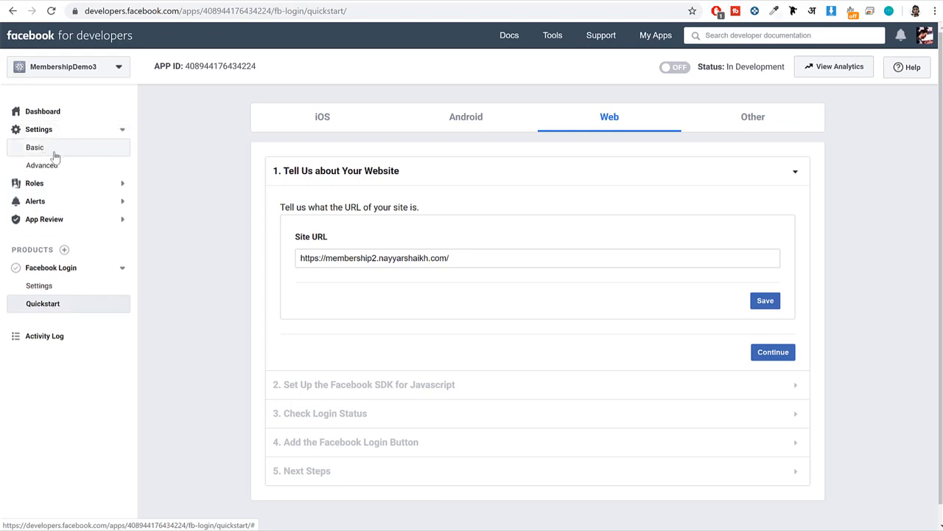
left_click(51, 152)
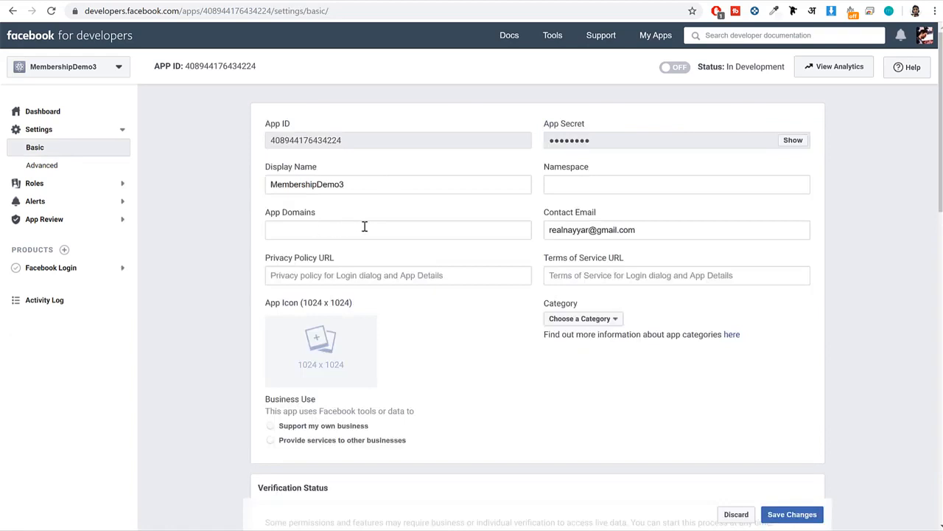
key("ctrl+v")
key("Return")
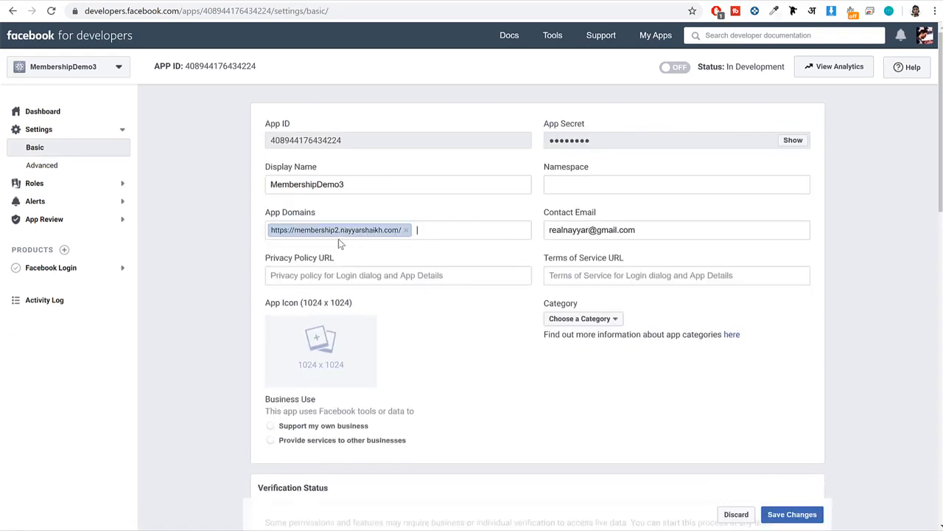
left_click_drag(335, 258, 266, 257)
left_click(349, 275)
key("ctrl+v")
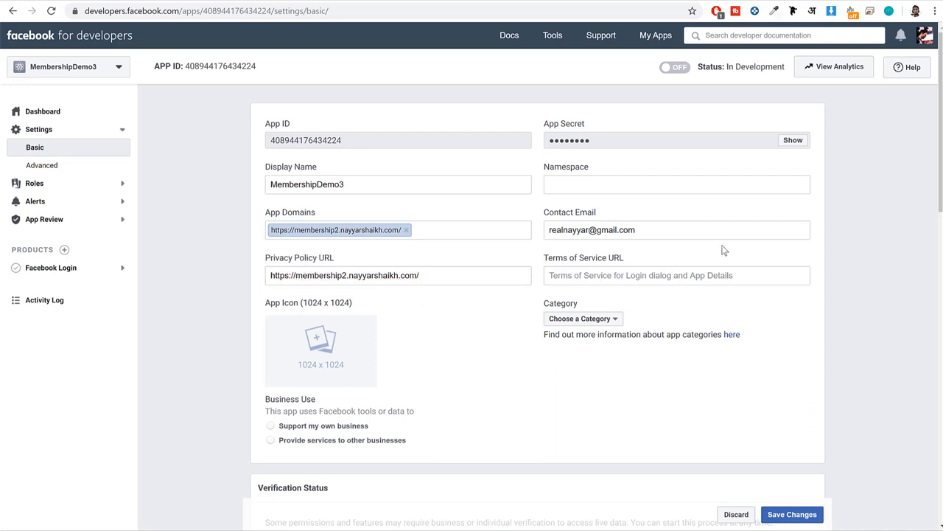
Set the app's category to Education and save the basic settings.
left_click_drag(665, 234, 528, 233)
left_click(825, 228)
left_click(609, 320)
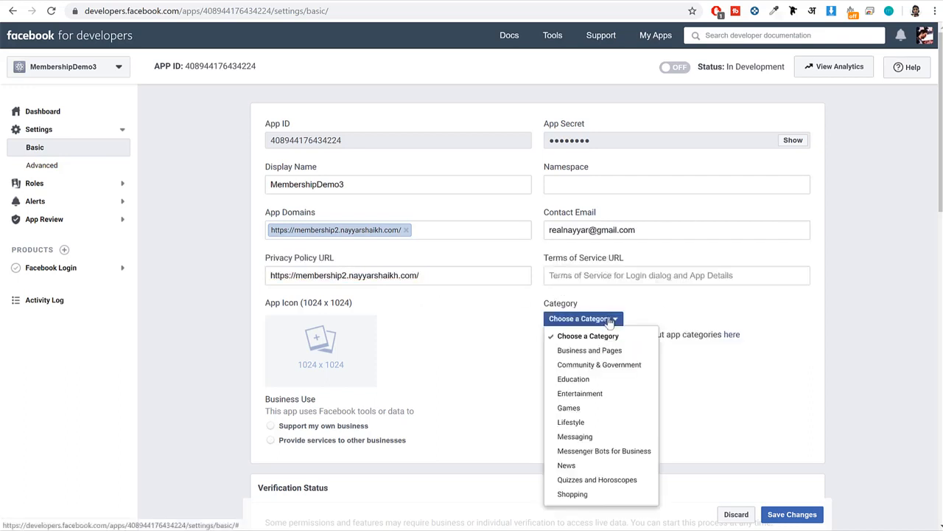
left_click(602, 386)
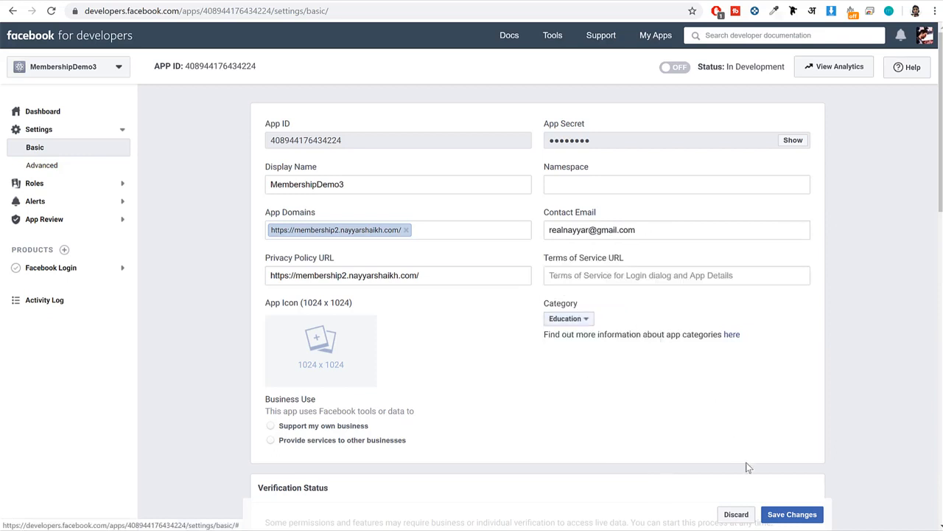
left_click(789, 519)
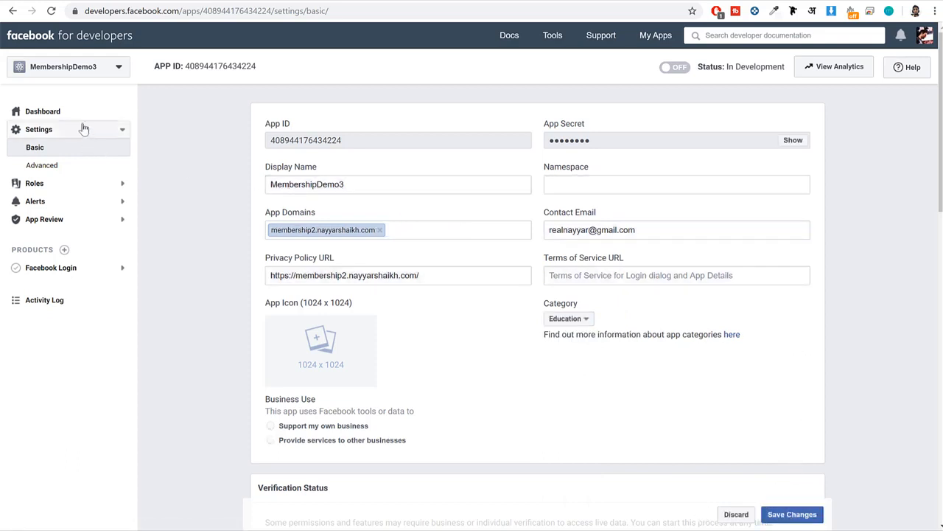
Open the Facebook app's advanced settings and copy the Valid OAuth Redirect URI from the plugin's Facebook instructions in WordPress.
left_click(62, 170)
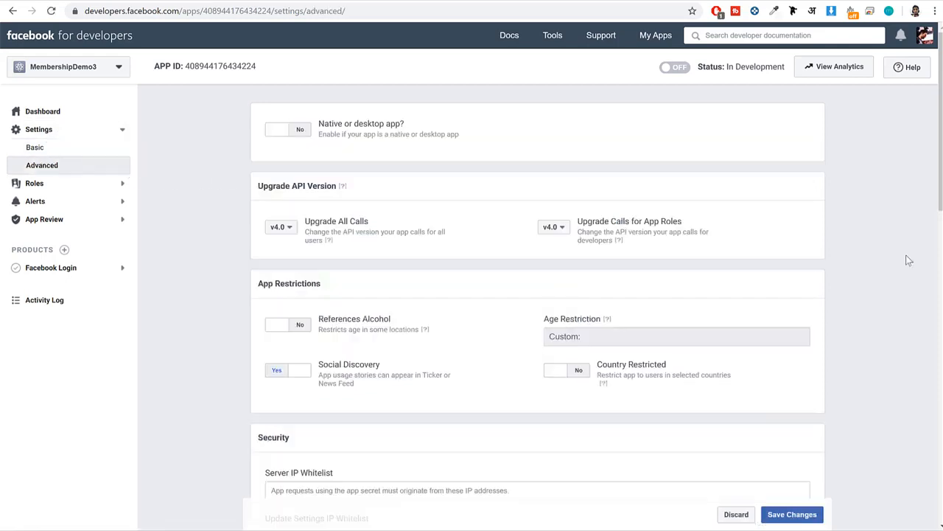
scroll(909, 261, "down", 12)
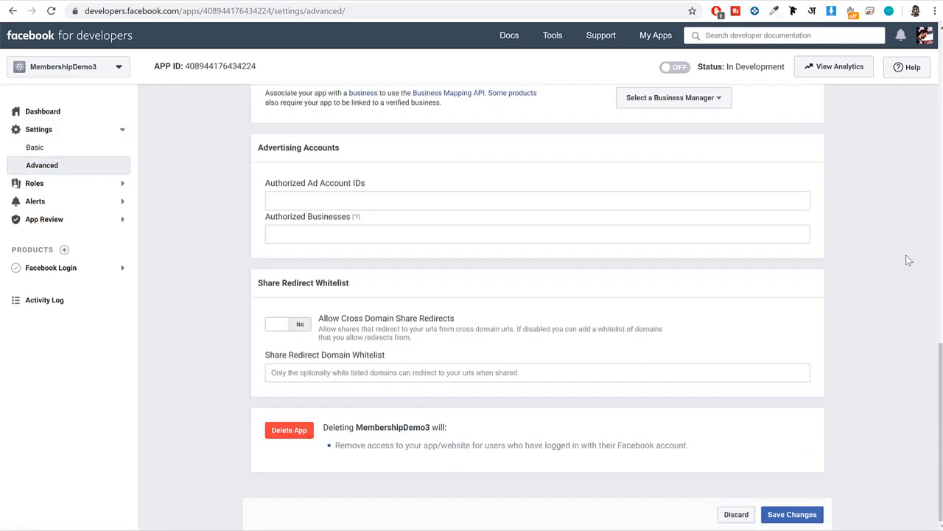
left_click_drag(404, 354, 258, 354)
left_click(177, 3)
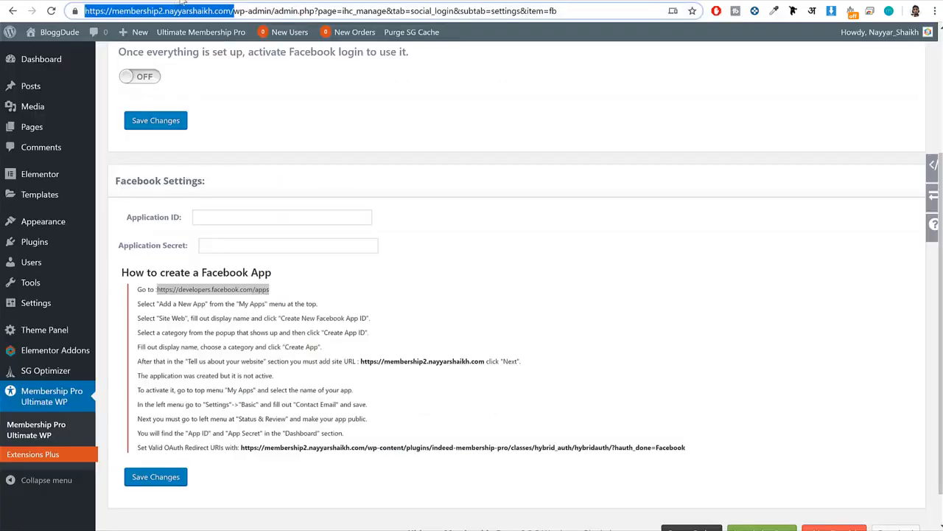
left_click_drag(700, 454, 241, 447)
key("ctrl+c")
right_click(250, 447)
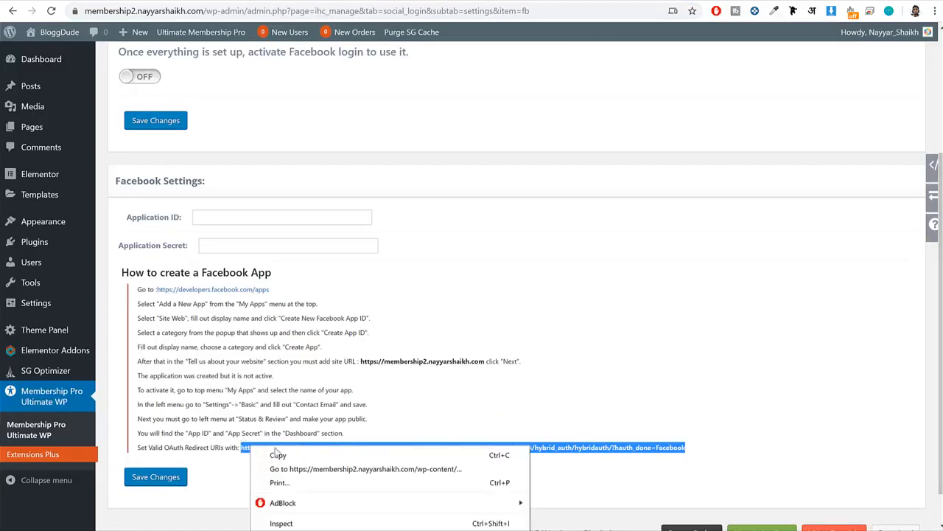
left_click(266, 455)
Add the copied redirect URI to the app's Share Redirect Domain Whitelist and save the advanced settings.
left_click(331, 2)
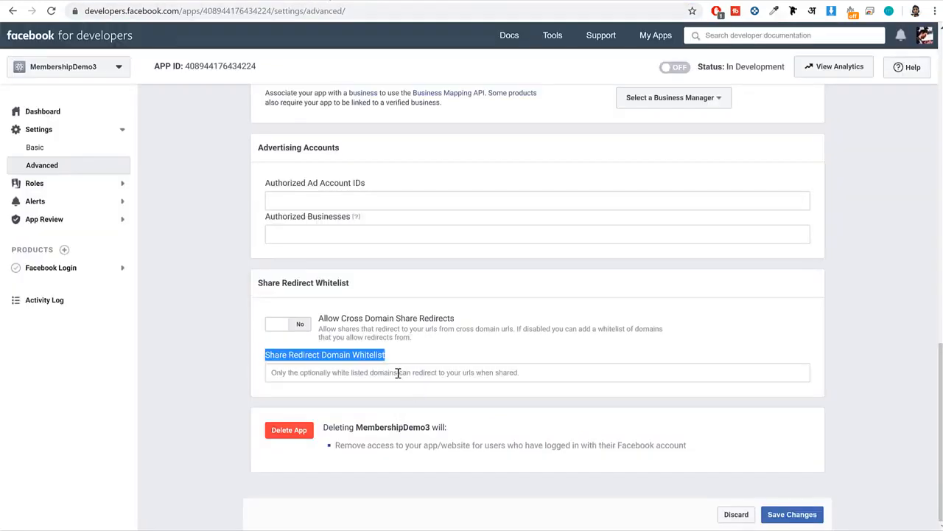
left_click(398, 373)
key("ctrl+v")
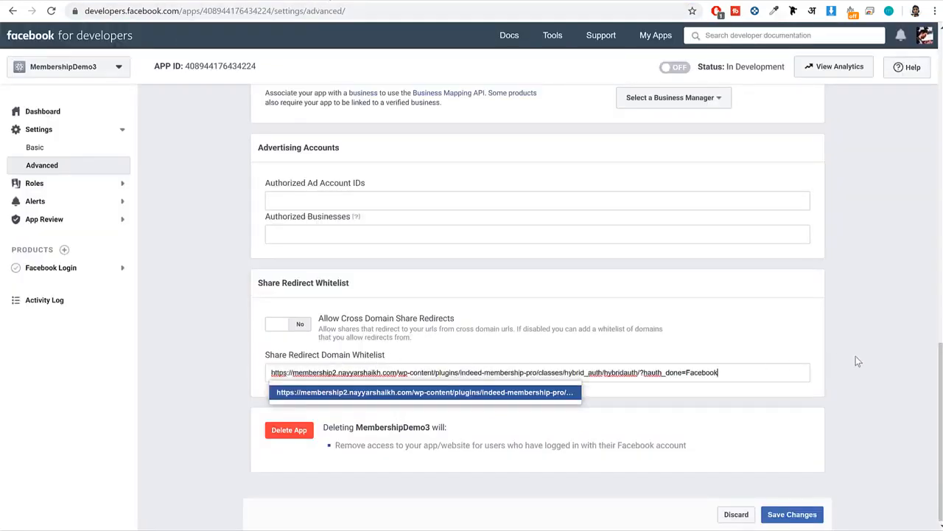
key("Return")
left_click(810, 511)
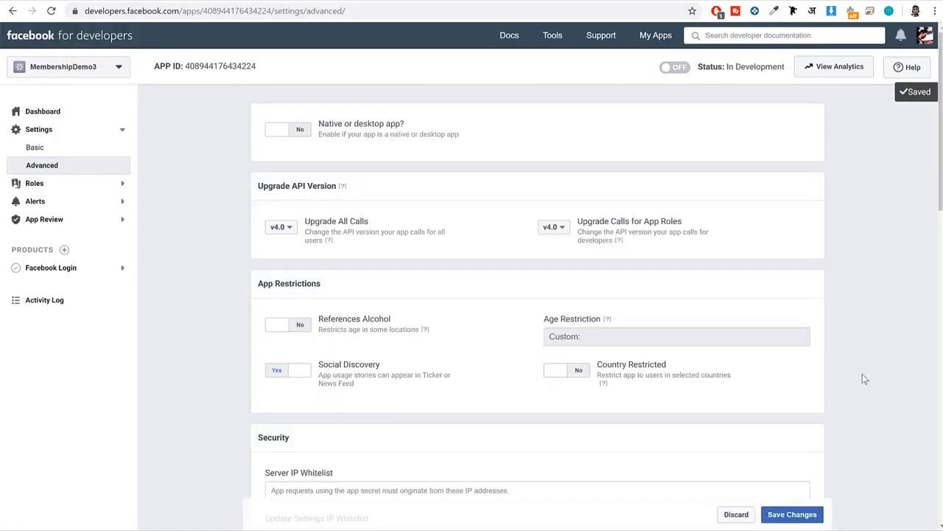
In the Facebook Login product settings, enter the plugin's redirect URI under Valid OAuth Redirect URIs and save.
left_click(75, 272)
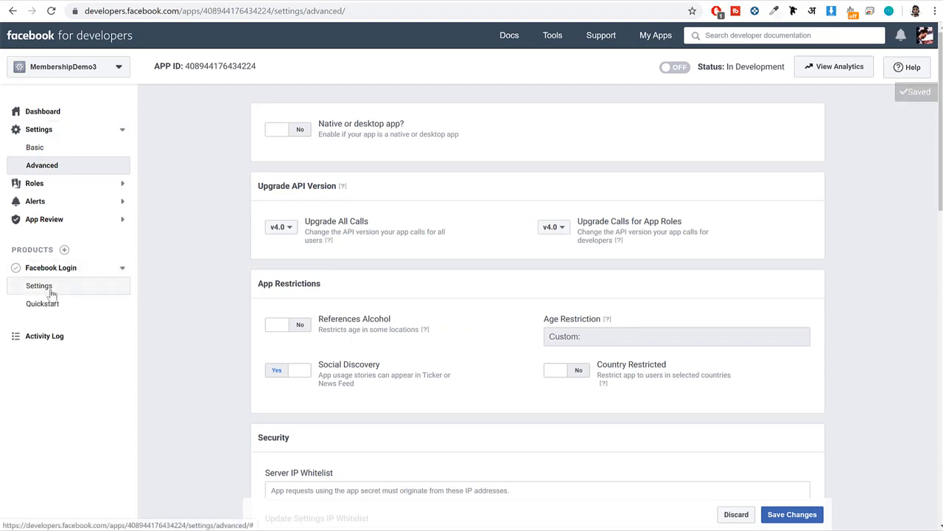
left_click(51, 288)
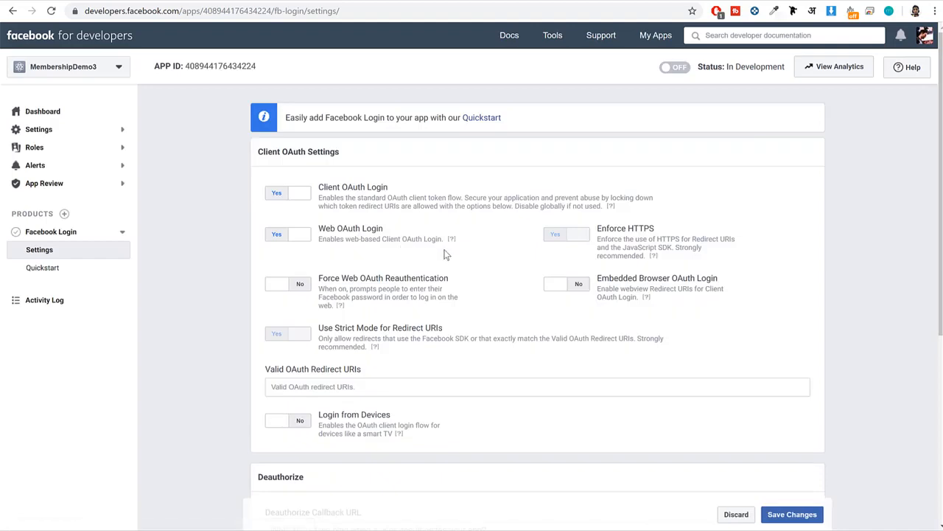
left_click_drag(384, 370, 264, 366)
left_click(308, 365)
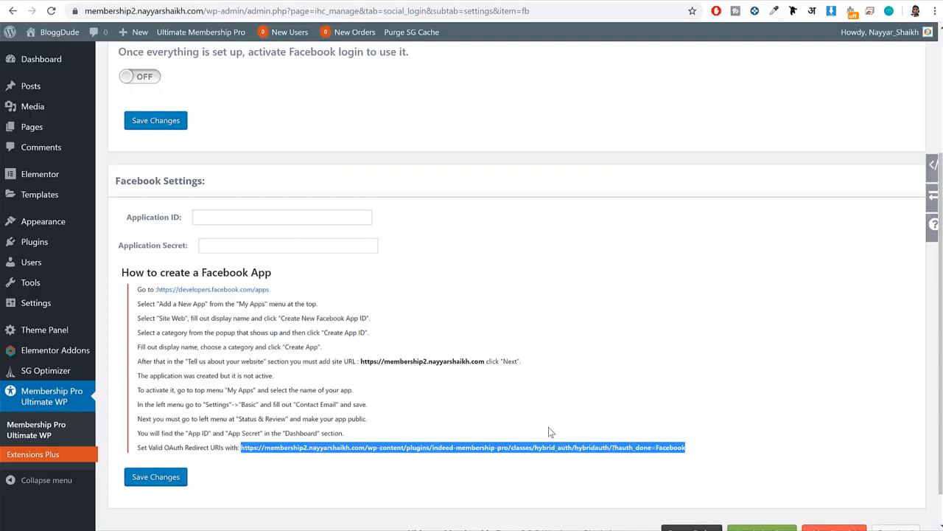
right_click(552, 447)
left_click(572, 452)
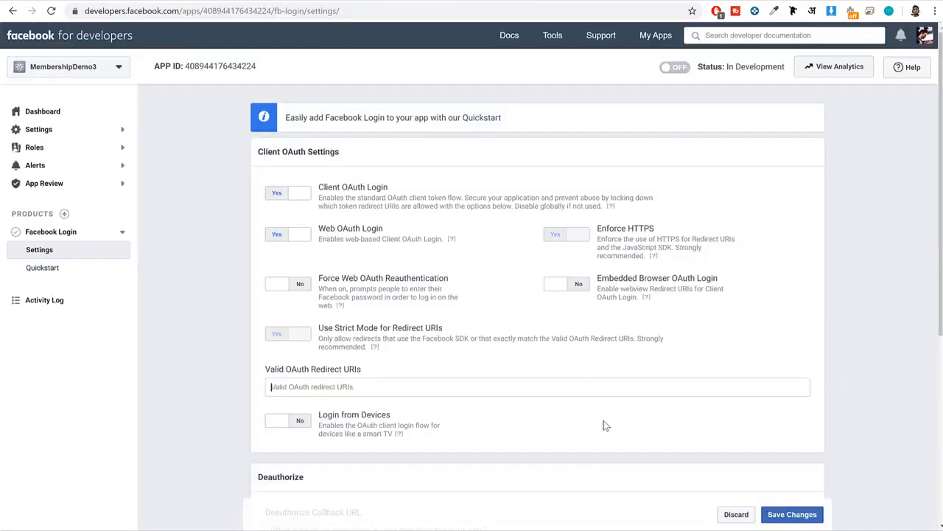
key("ctrl+v")
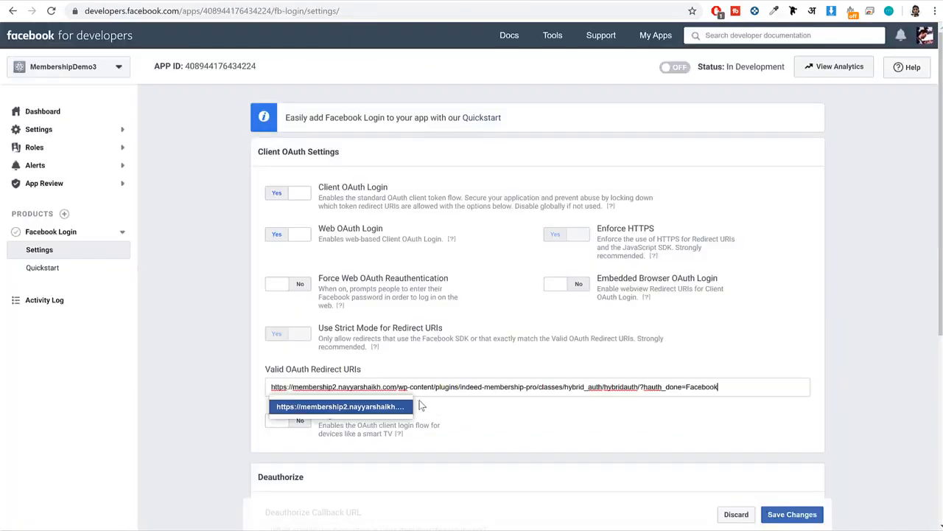
left_click(767, 515)
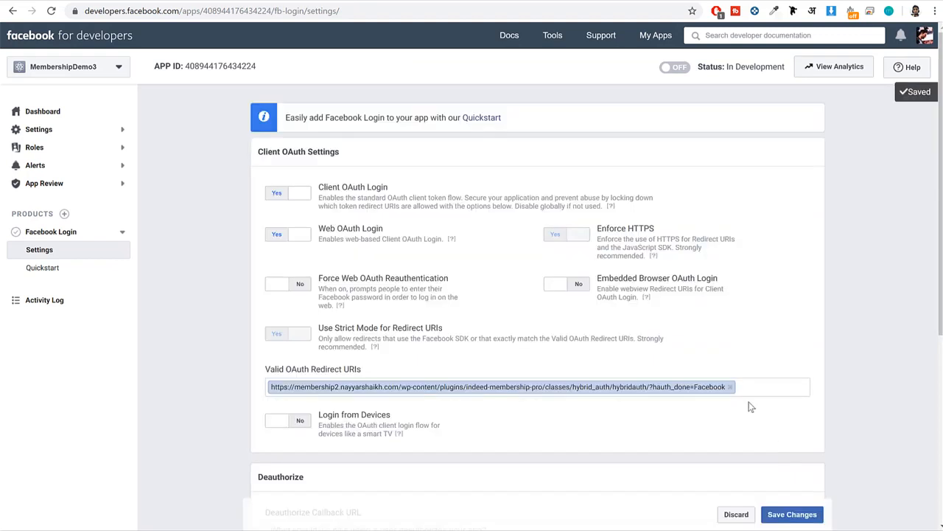
Return to the app's basic settings and switch the MembershipDemo3 app from development to live status.
left_click(70, 137)
left_click(56, 151)
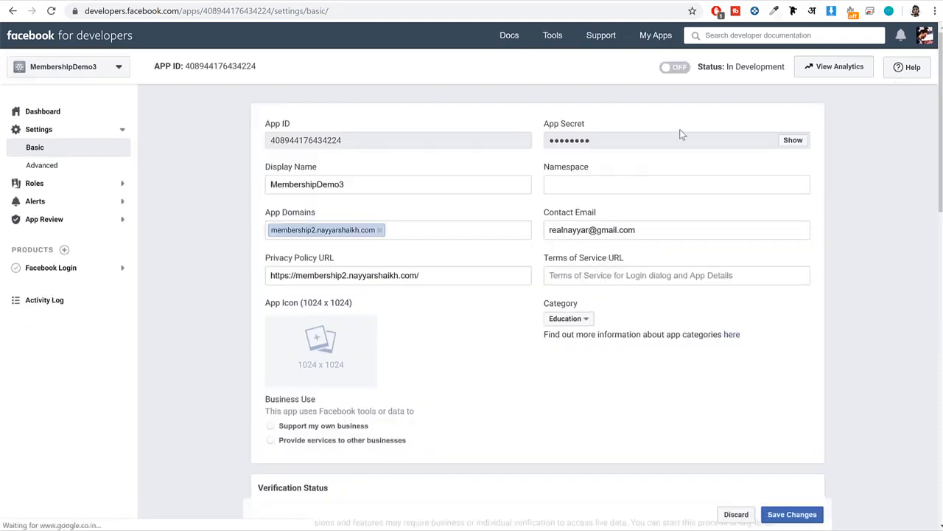
left_click(683, 70)
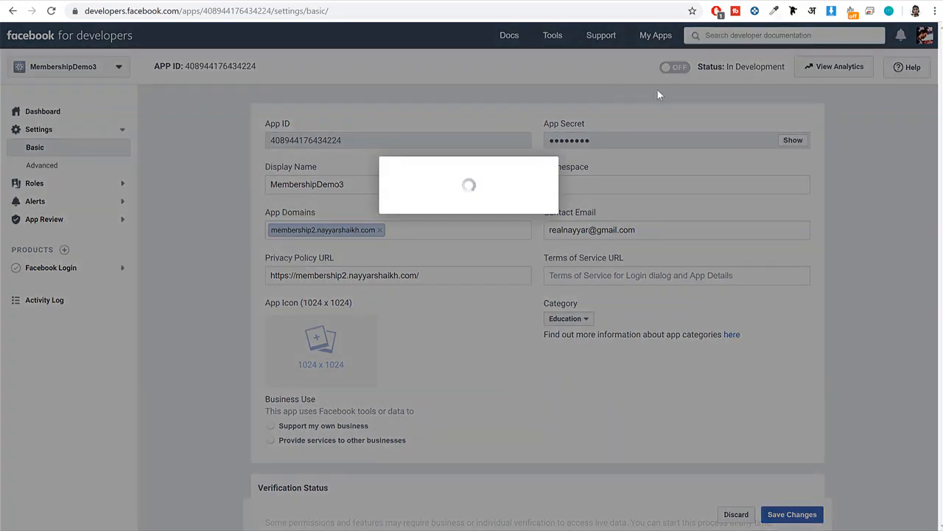
left_click(582, 234)
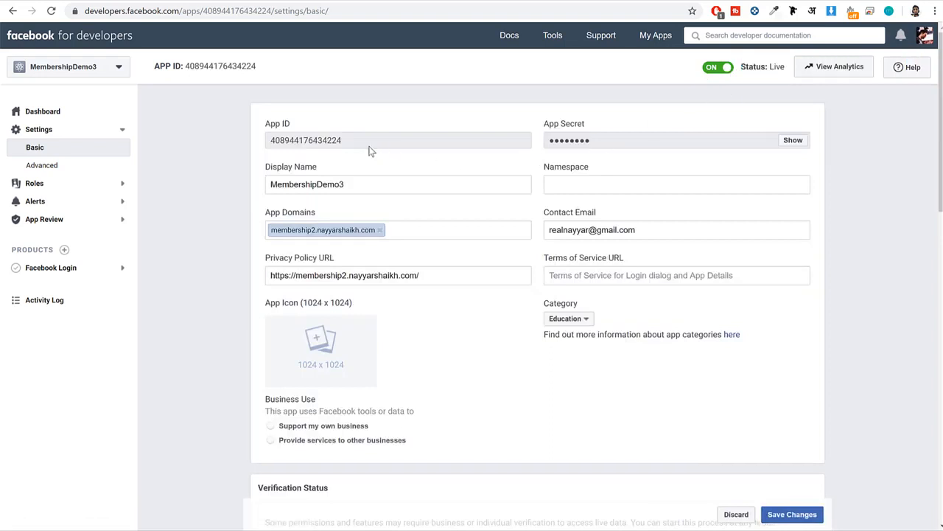
Copy the Facebook App ID into the Application ID field of the plugin's Facebook settings in WordPress.
double_click(335, 144)
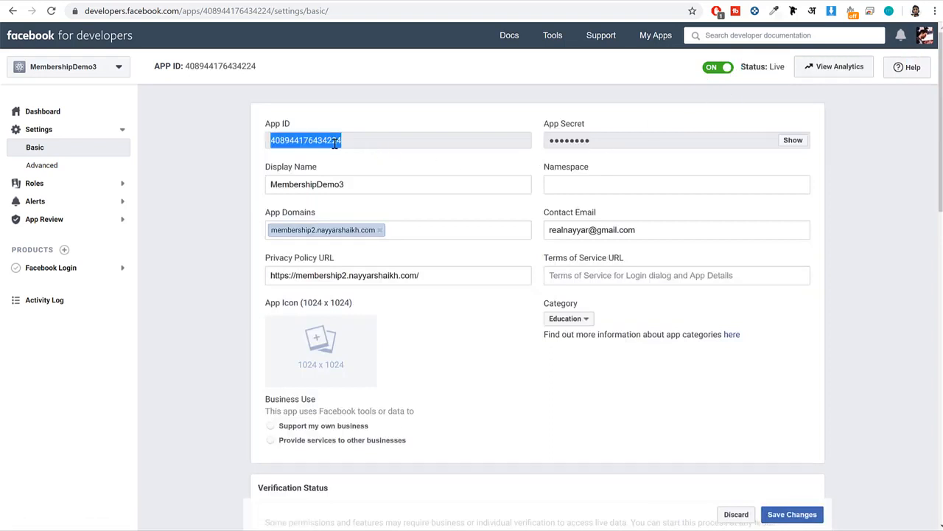
left_click(163, 0)
left_click(250, 217)
key("ctrl+v")
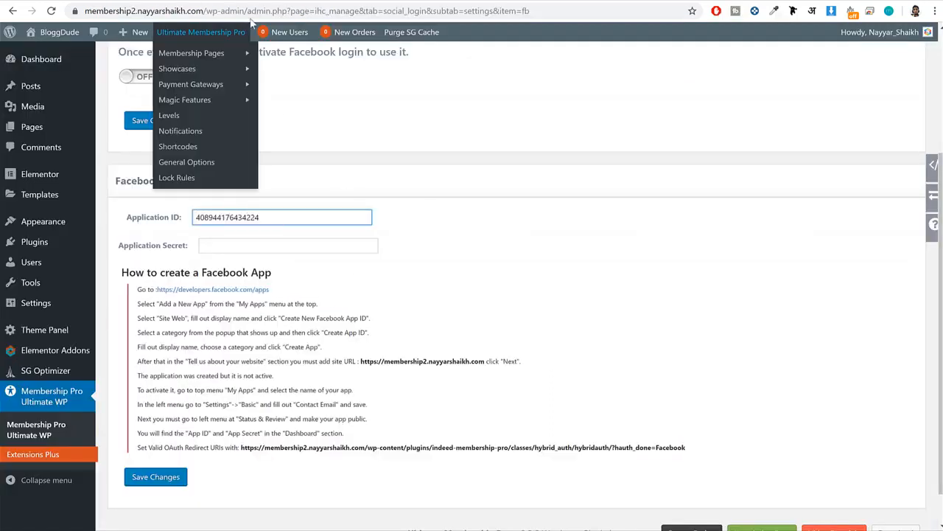
Reveal the Facebook app's App Secret by re-entering the account password.
left_click(280, 3)
left_click(793, 140)
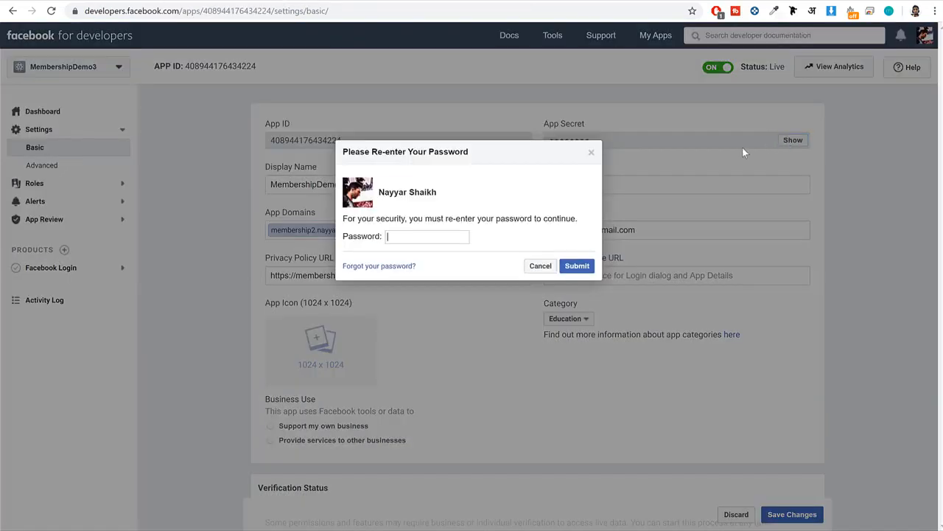
left_click(404, 236)
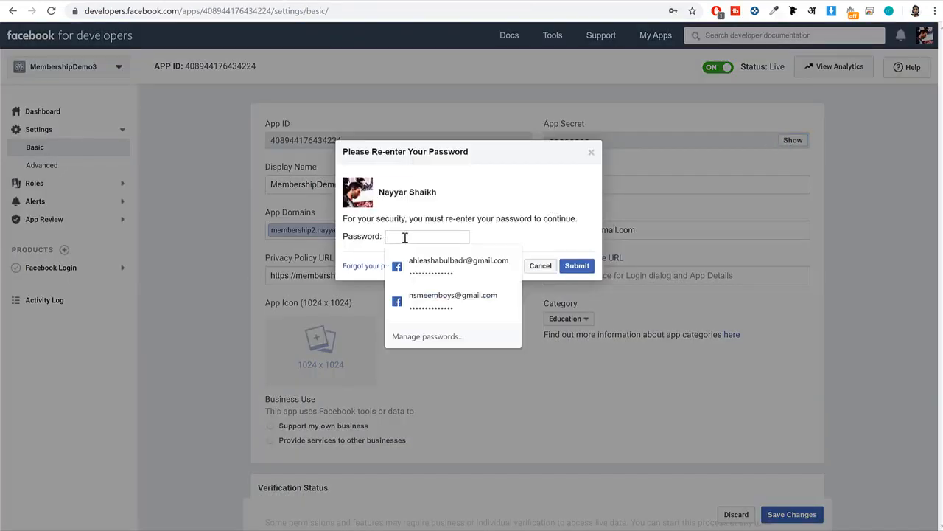
left_click(436, 297)
left_click(578, 266)
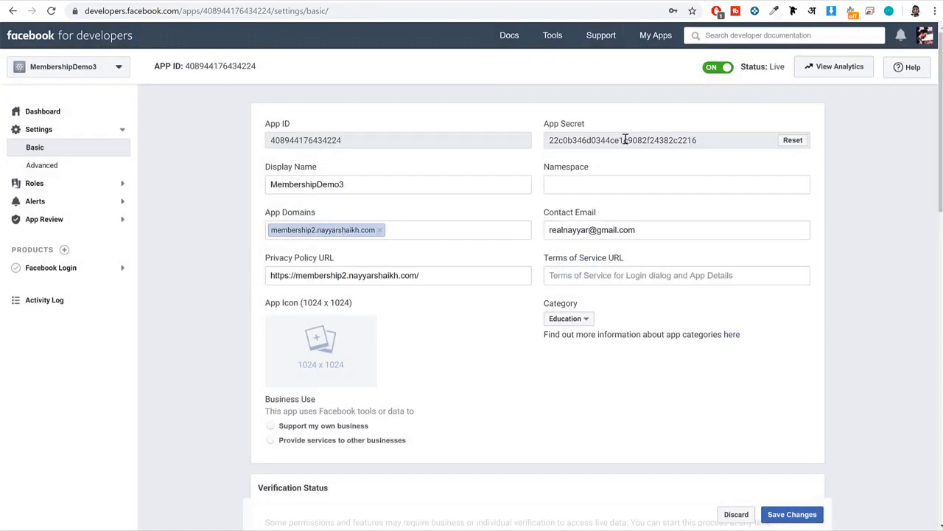
Copy the App Secret into the Application Secret field of the plugin's Facebook settings and save.
double_click(625, 139)
key("ctrl+c")
key("ctrl+Tab")
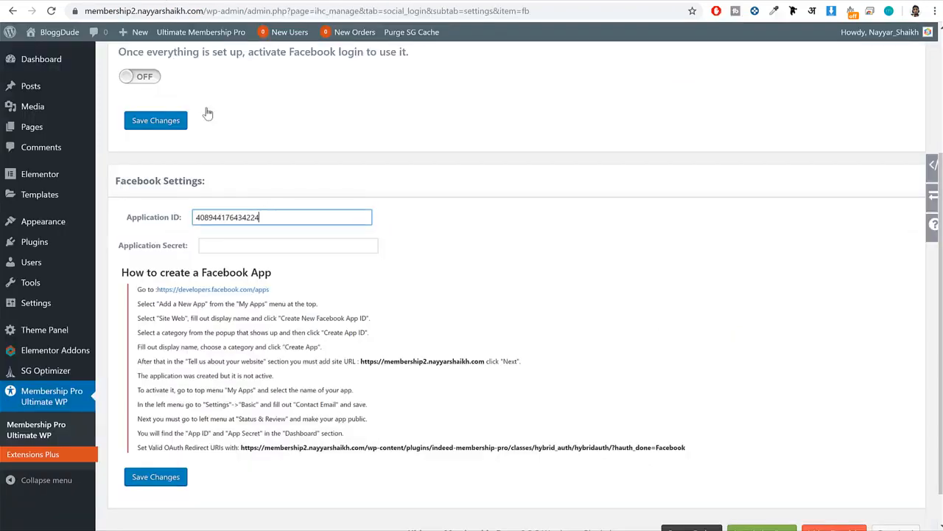
left_click(277, 247)
key("ctrl+v")
left_click(156, 483)
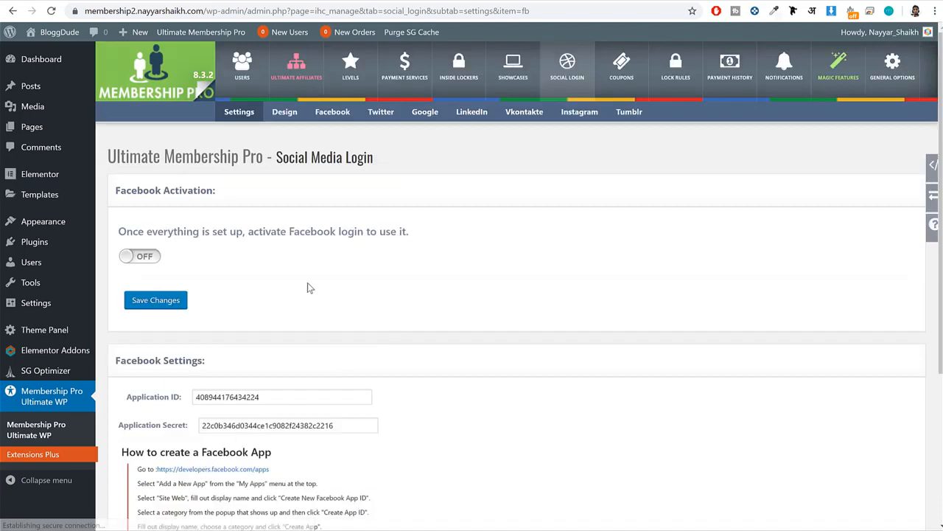
Activate Facebook login in the plugin's Social Media Login settings and save the change.
left_click_drag(184, 230, 347, 254)
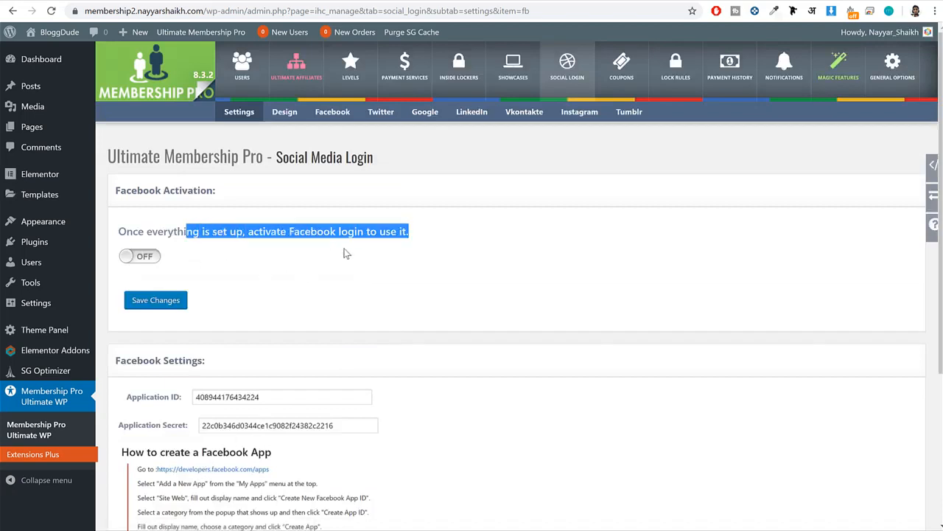
left_click(358, 255)
left_click(140, 257)
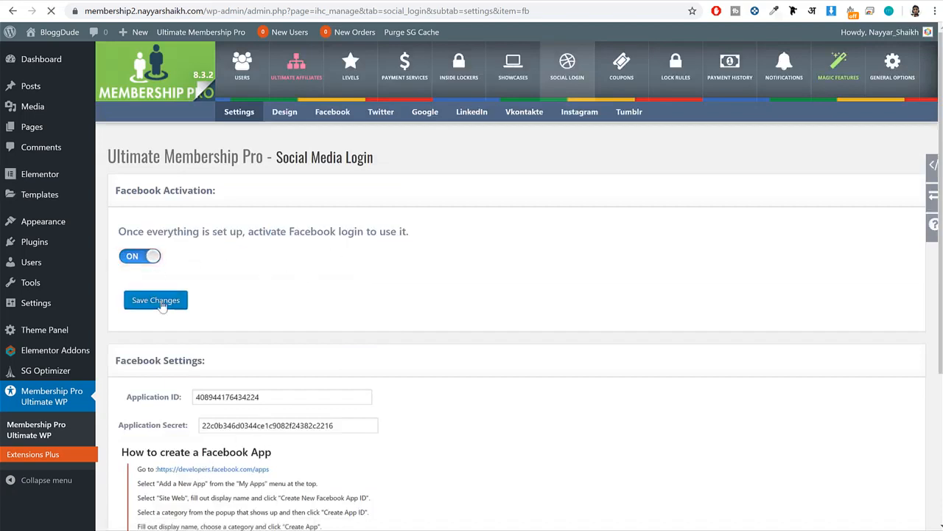
left_click(173, 302)
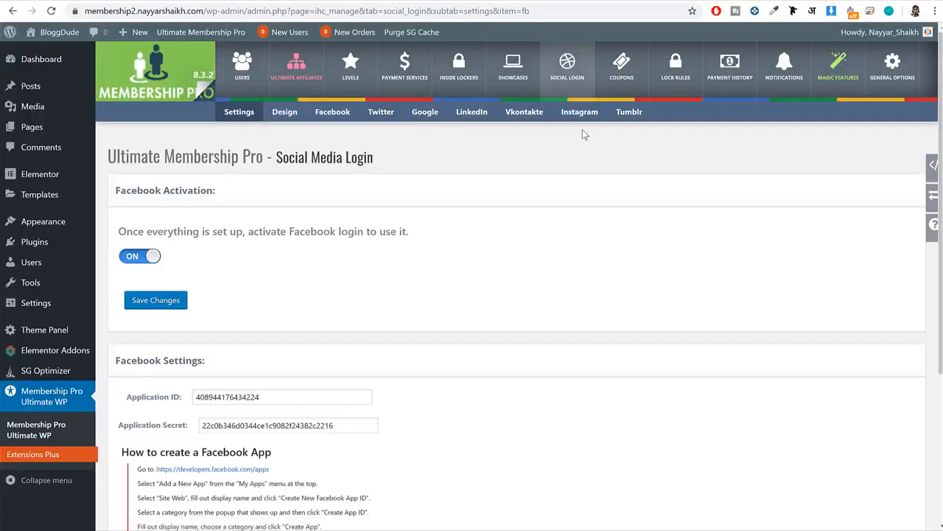
In the social login design settings, select Split Box Template and review the top content, bottom content and custom CSS sections.
left_click(285, 112)
scroll(437, 253, "down", 5)
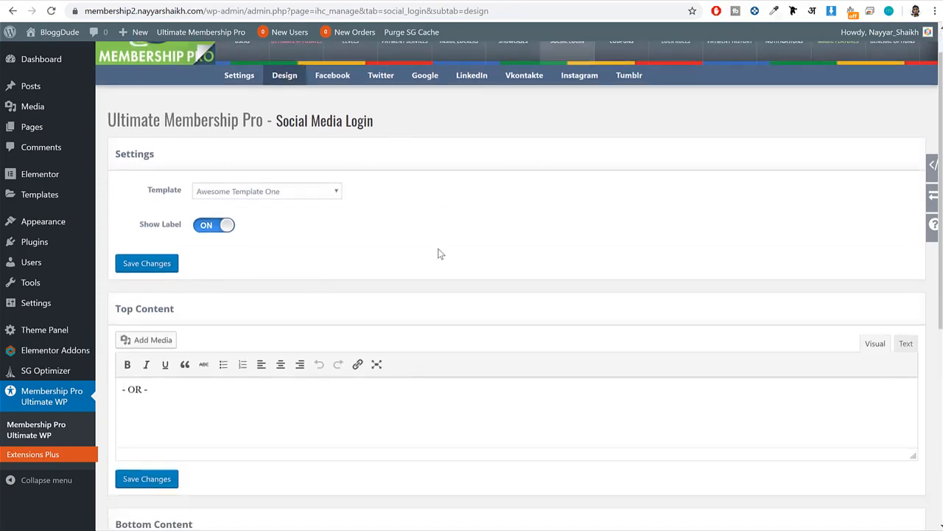
scroll(438, 253, "up", 5)
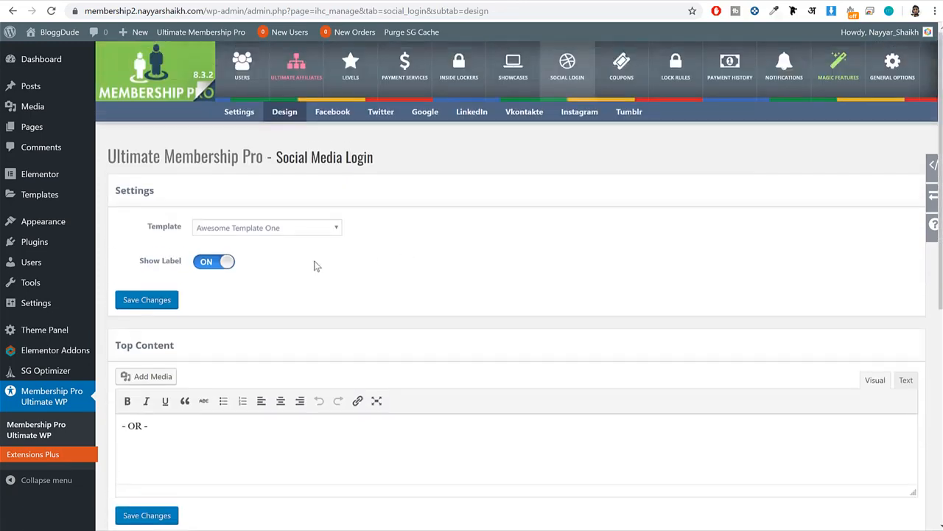
left_click(270, 227)
left_click(263, 250)
scroll(373, 270, "down", 5)
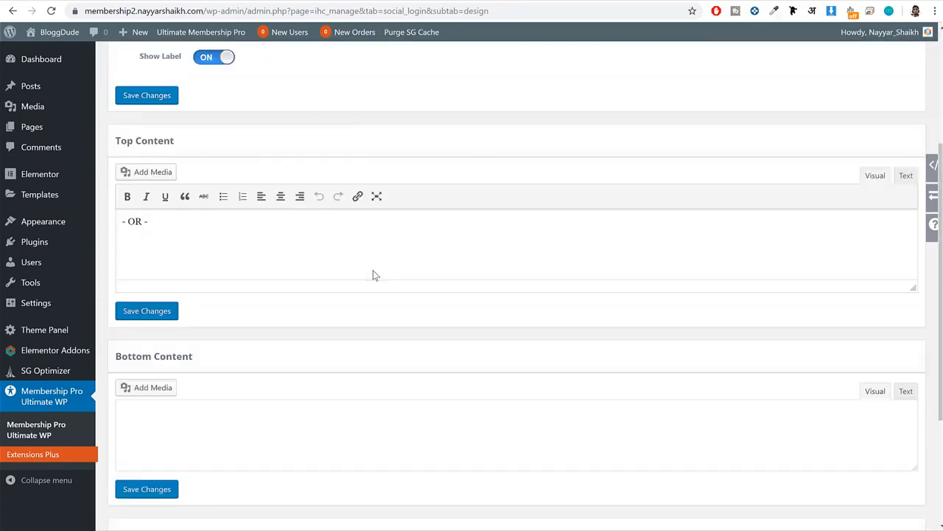
scroll(301, 282, "up", 3)
scroll(356, 255, "up", 3)
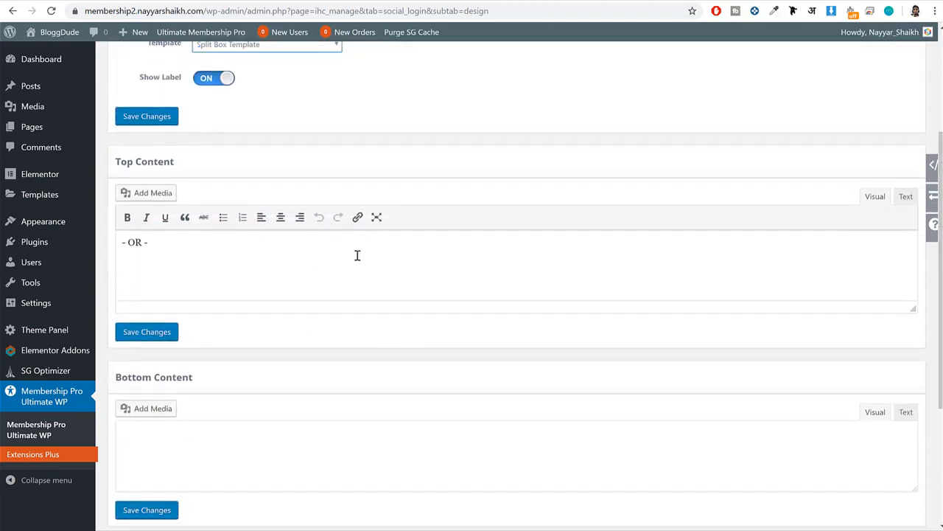
scroll(324, 246, "down", 6)
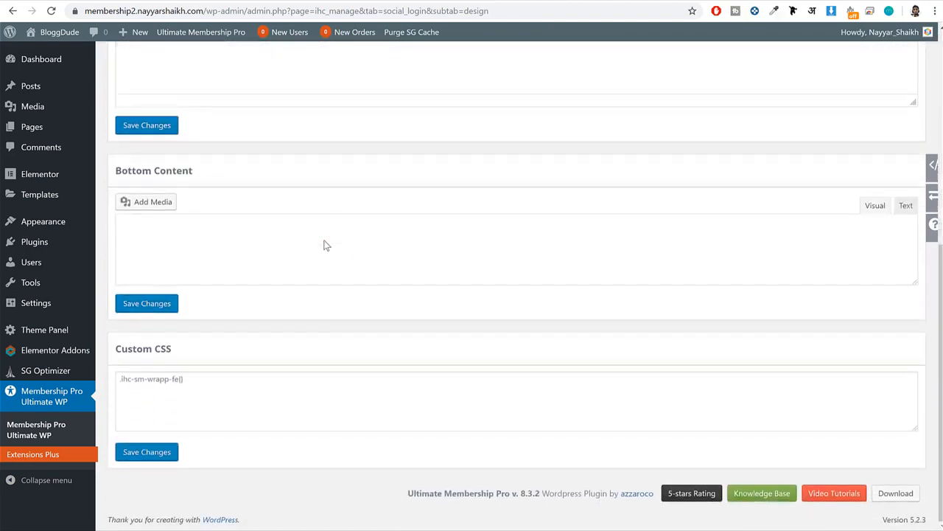
scroll(325, 245, "up", 6)
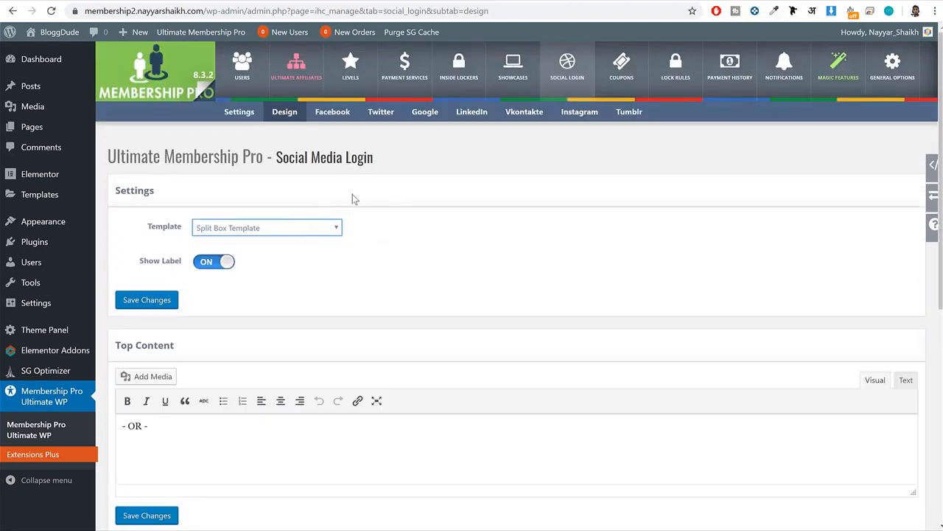
Start a new single membership coupon and enter MEM10 as its code.
left_click(615, 67)
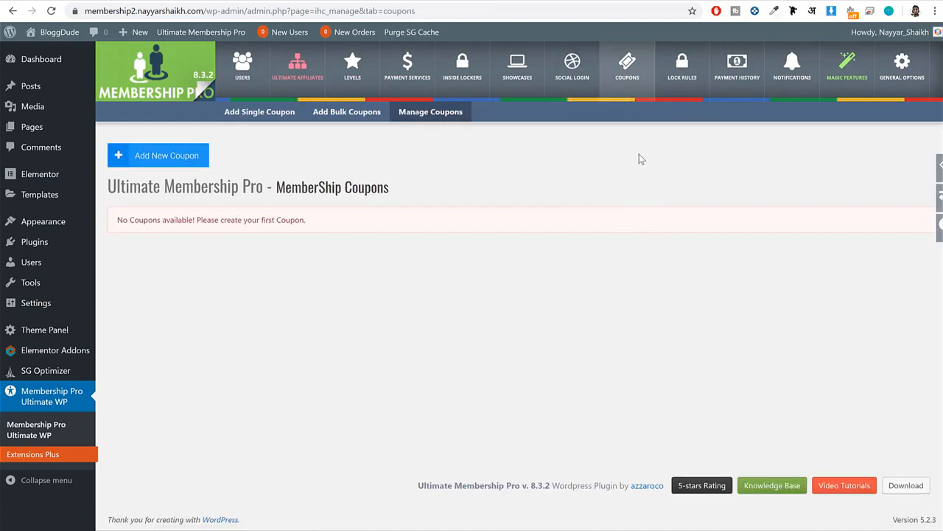
left_click(190, 162)
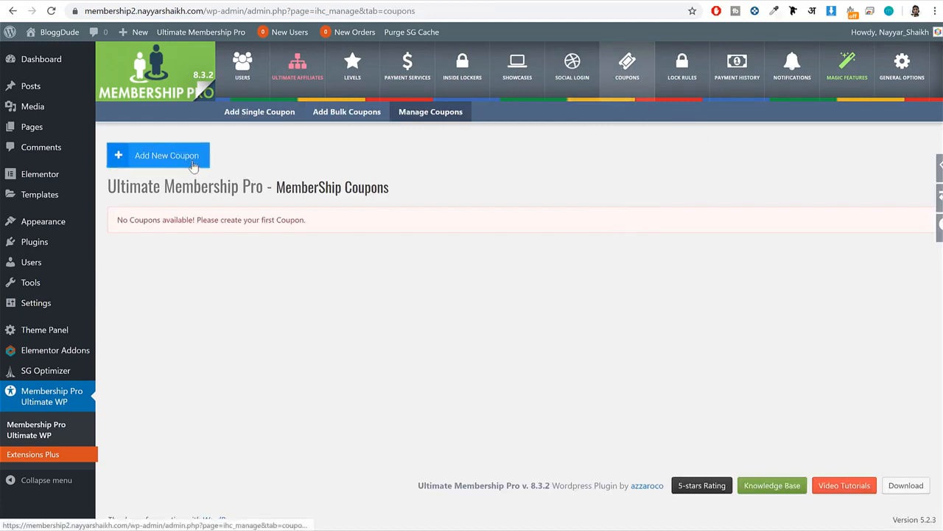
scroll(511, 280, "down", 1)
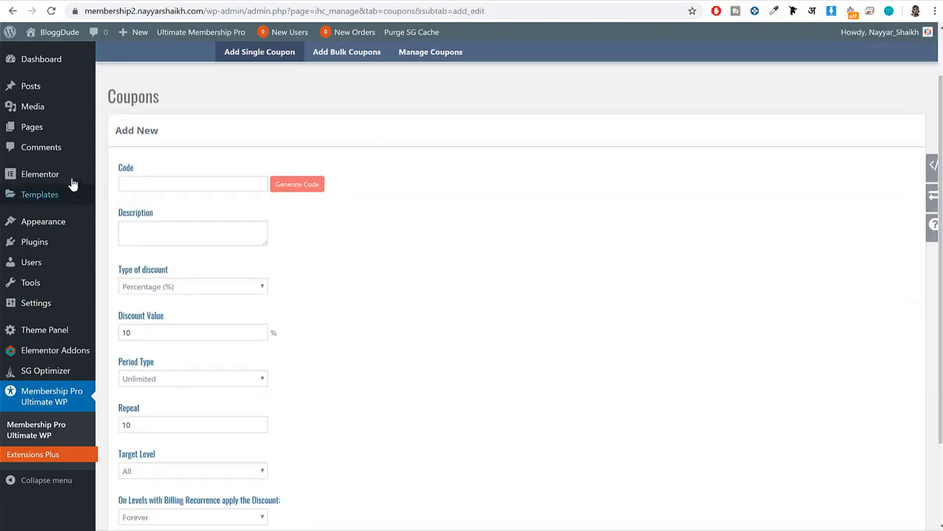
left_click(178, 190)
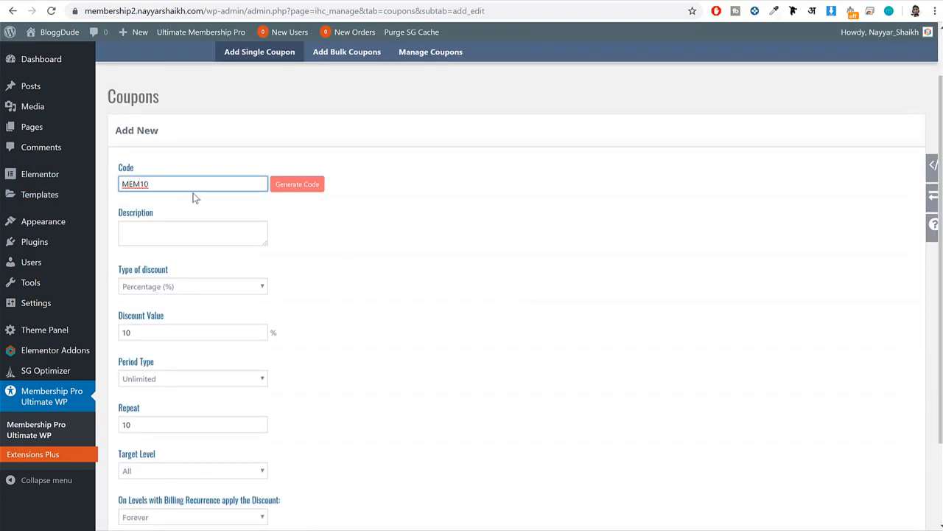
Keep the MEM10 coupon's 10% percentage discount, select Unlimited as its period type, and save the coupon.
left_click_drag(159, 184, 65, 177)
left_click(494, 254)
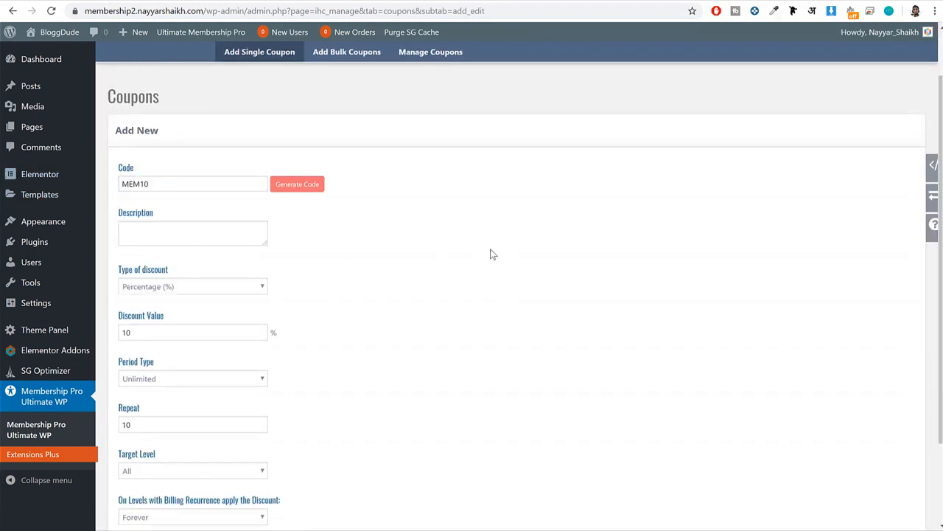
scroll(440, 261, "down", 3)
left_click_drag(169, 162, 88, 163)
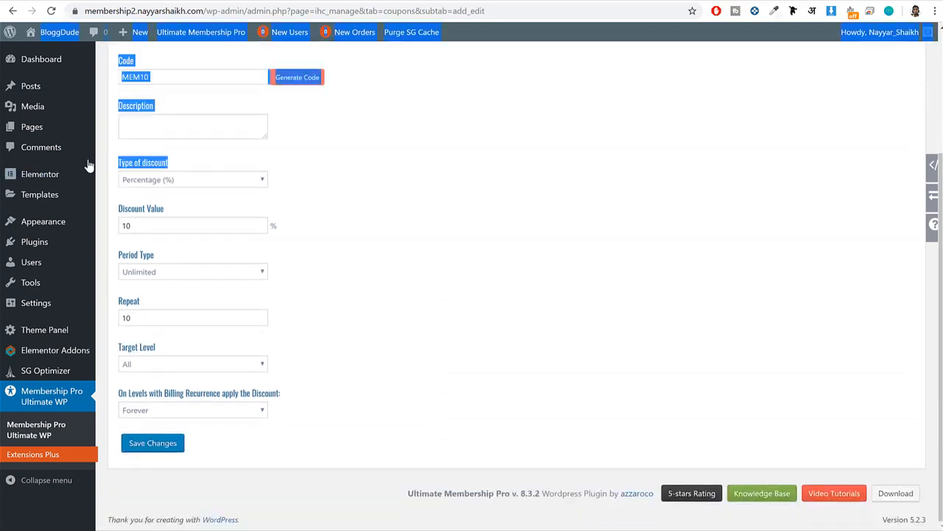
left_click(165, 224)
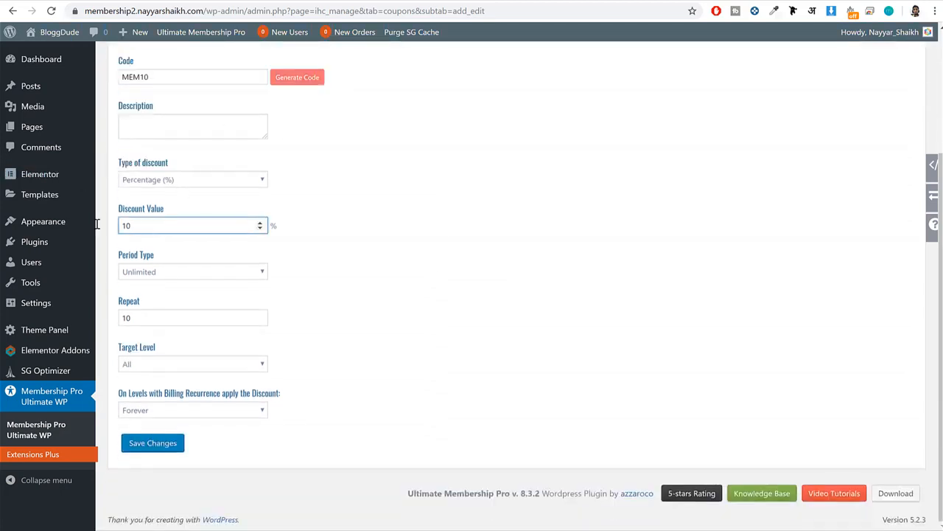
left_click(207, 272)
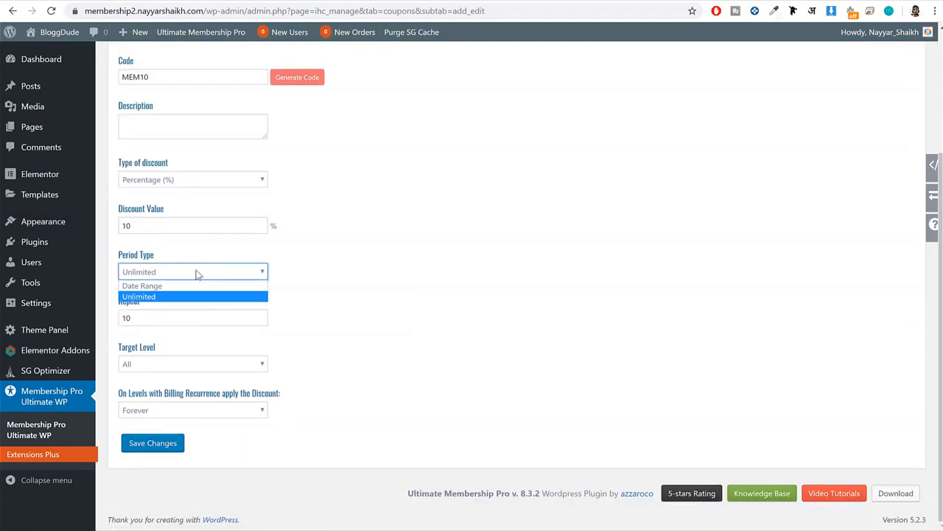
left_click(177, 296)
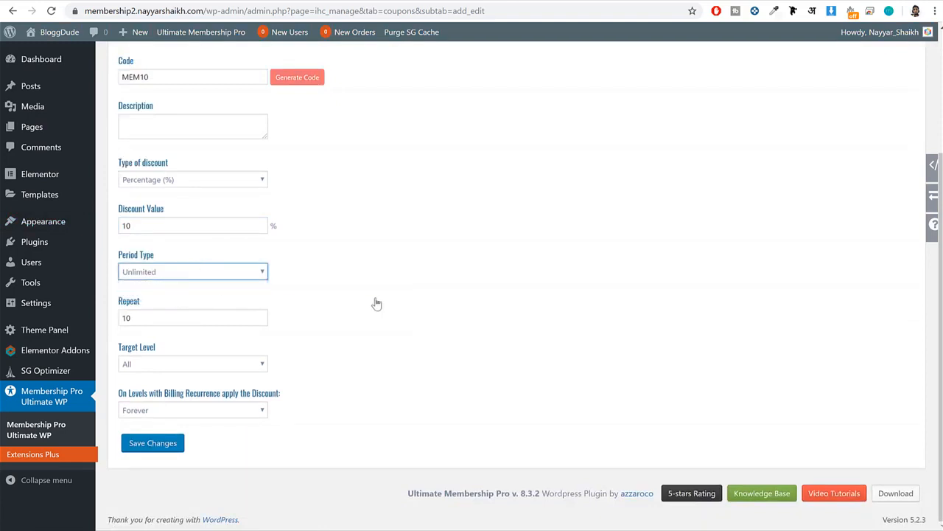
left_click(158, 447)
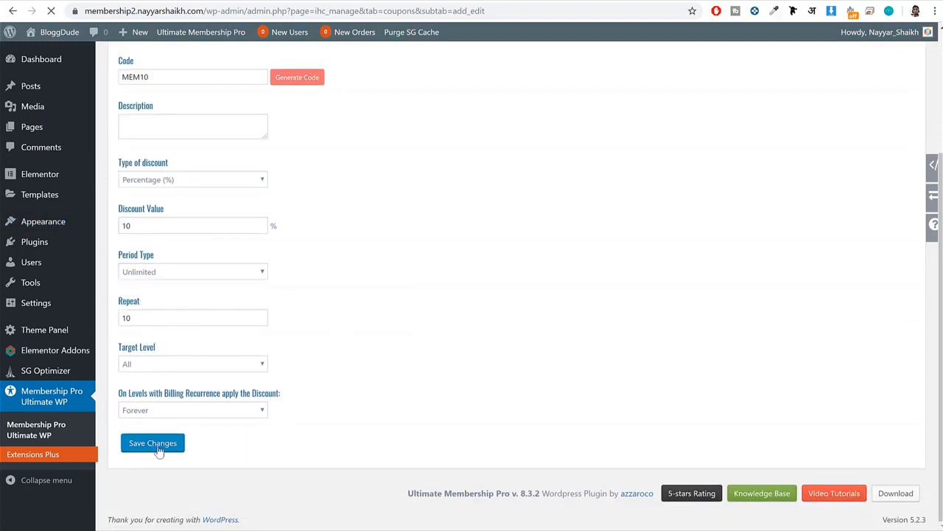
left_click_drag(190, 167, 112, 170)
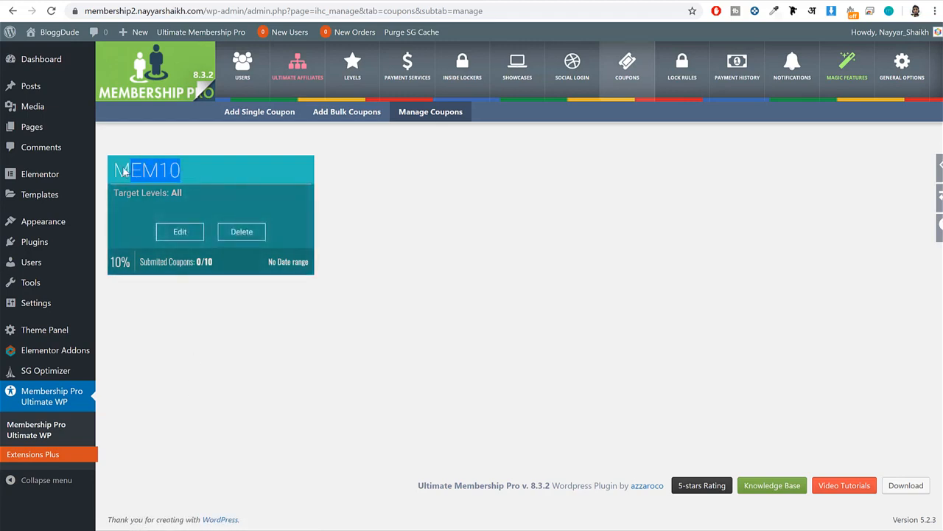
left_click(391, 191)
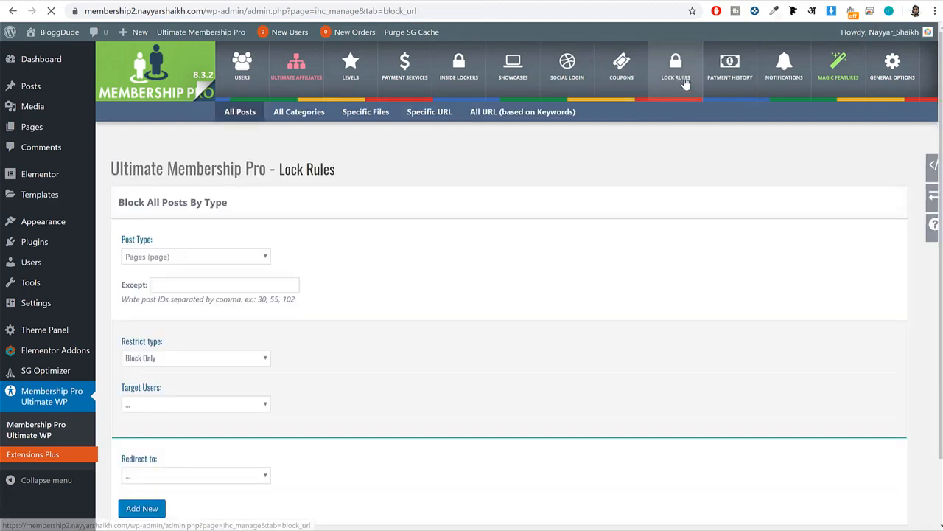
Open the plugin's Lock Rules and look over the Block All Posts By Type settings.
scroll(685, 84, "down", 1)
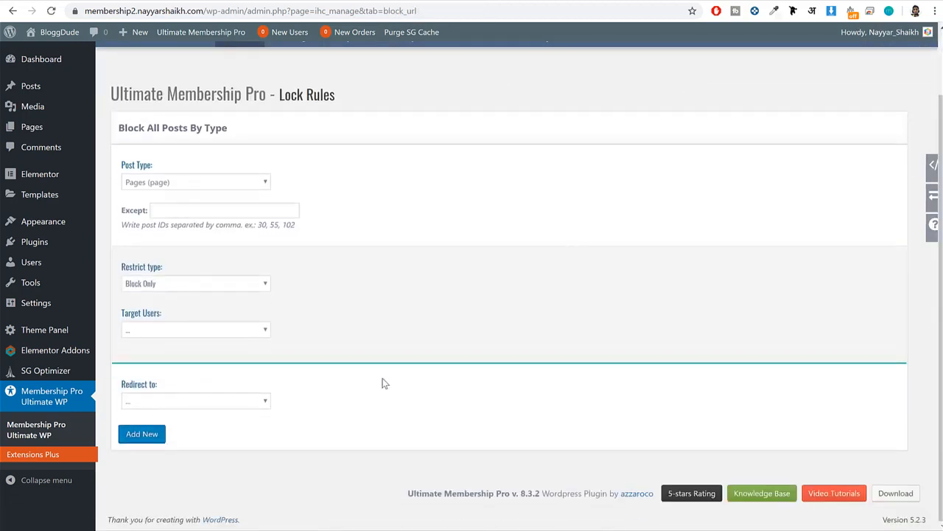
scroll(226, 240, "up", 1)
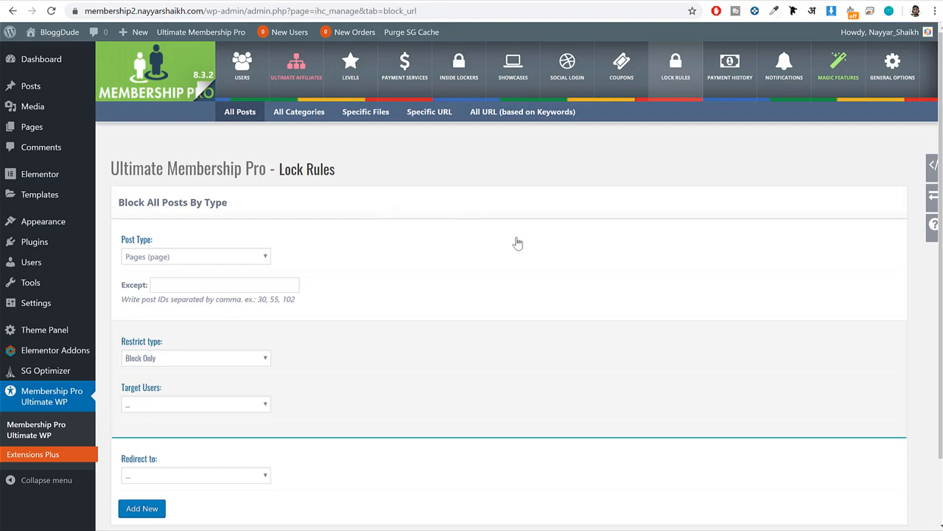
Add a lock rule for the Pages post type with the Block Only restriction and no target users.
left_click(139, 260)
left_click(192, 272)
left_click(195, 276)
left_click(138, 512)
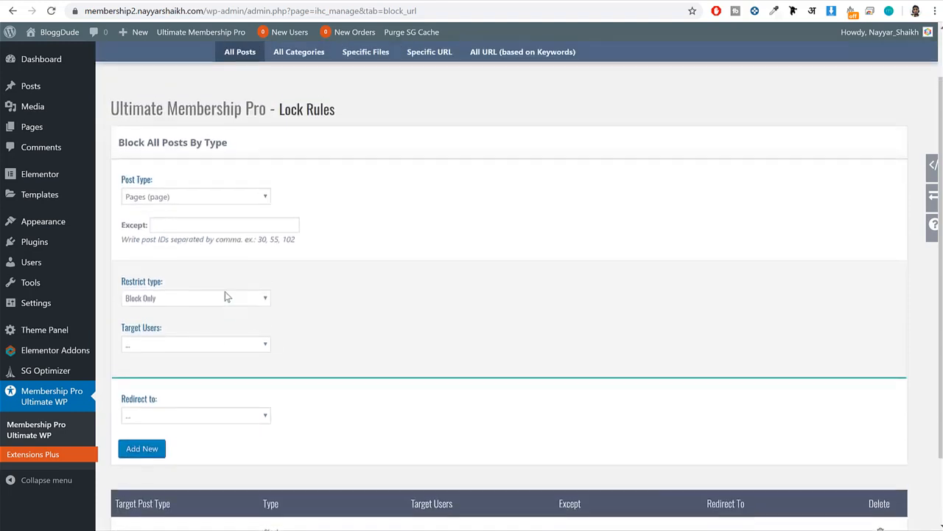
For a second lock rule, keep Pages as the post type and leave the post ID exceptions empty.
left_click(148, 196)
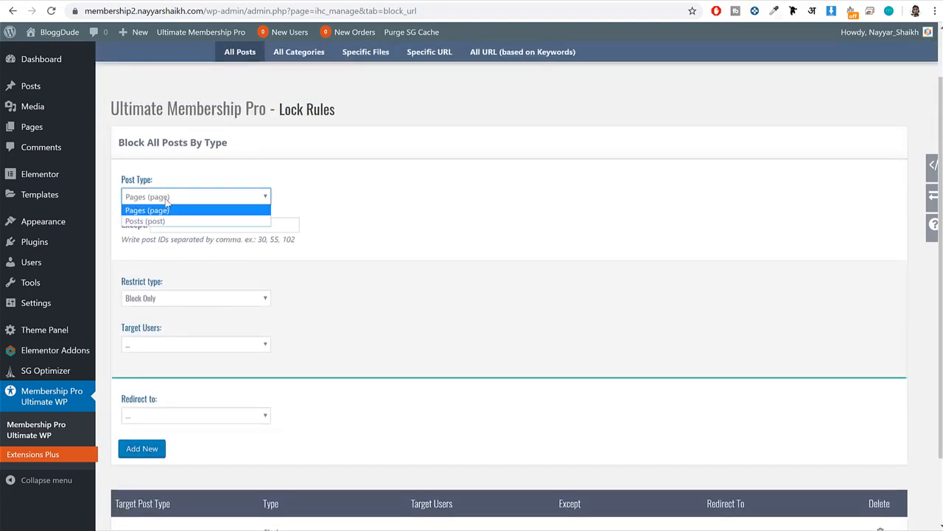
left_click(169, 213)
left_click(189, 225)
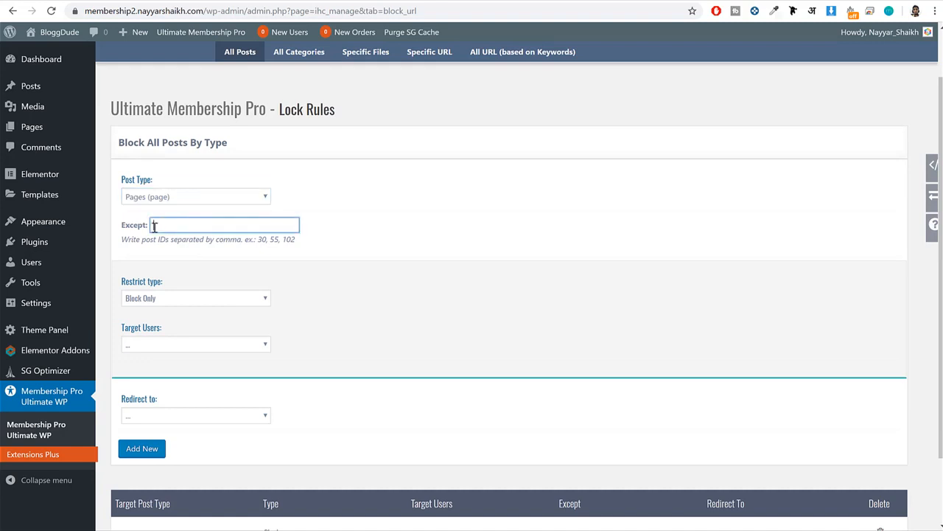
left_click_drag(119, 225, 150, 230)
left_click_drag(299, 238, 256, 238)
left_click(197, 227)
Set the rule's restrict type to Show Only and choose ultimate_plan as its target users.
left_click_drag(169, 280, 119, 280)
left_click(159, 302)
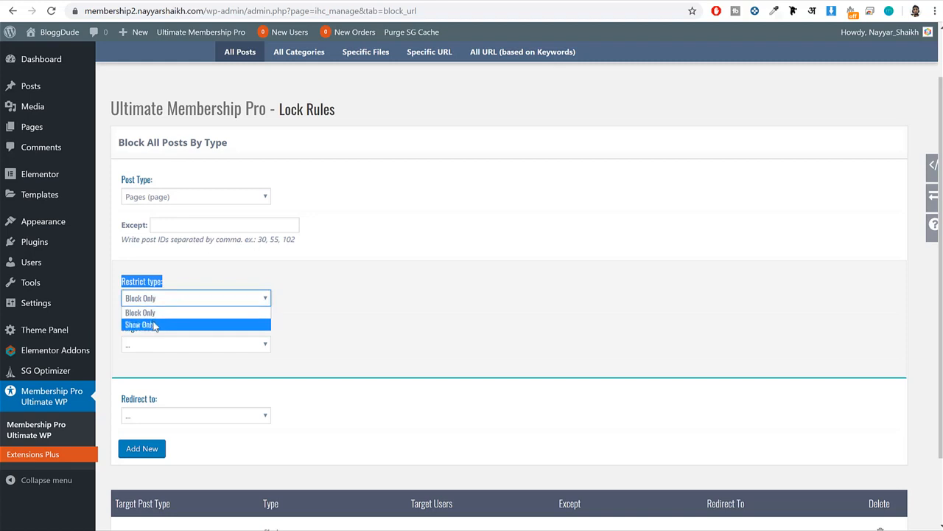
left_click(154, 325)
left_click(156, 343)
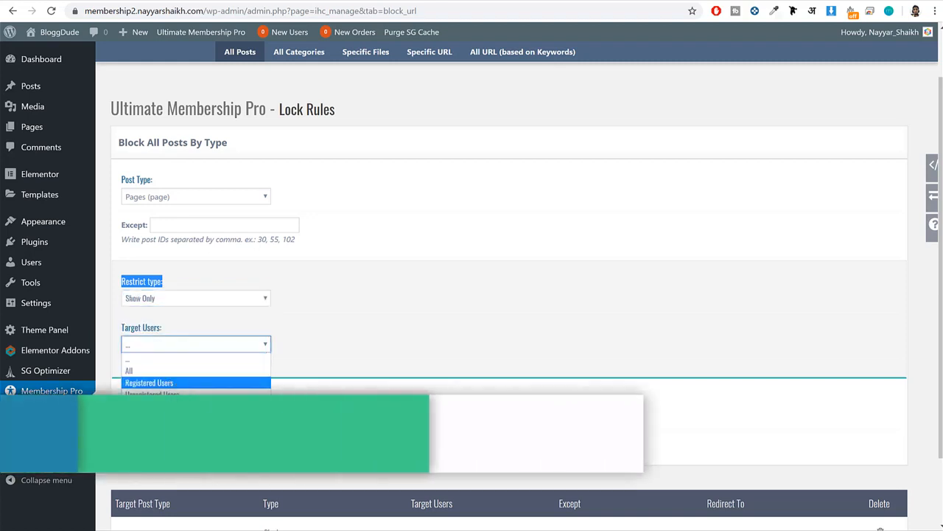
left_click(155, 408)
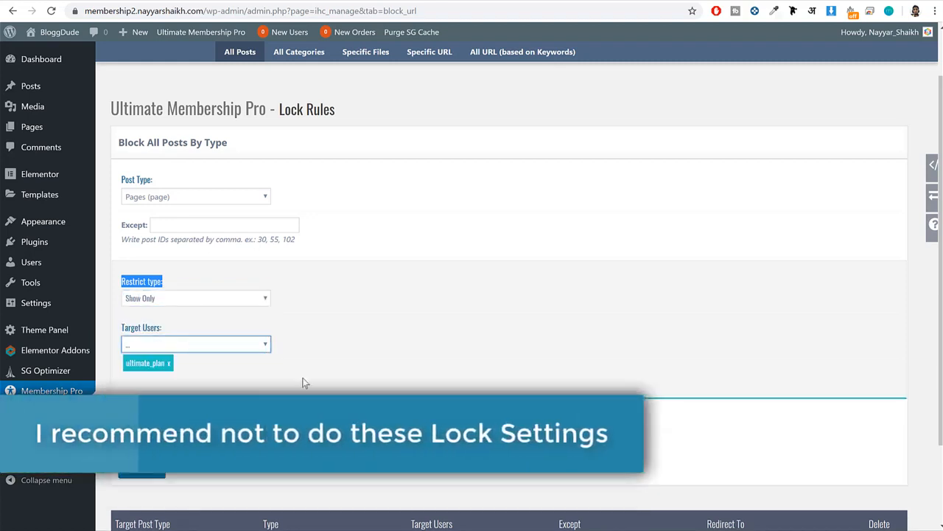
Redirect the Show Only rule to IUMP - Account Page and add the rule.
scroll(301, 379, "down", 3)
left_click(185, 333)
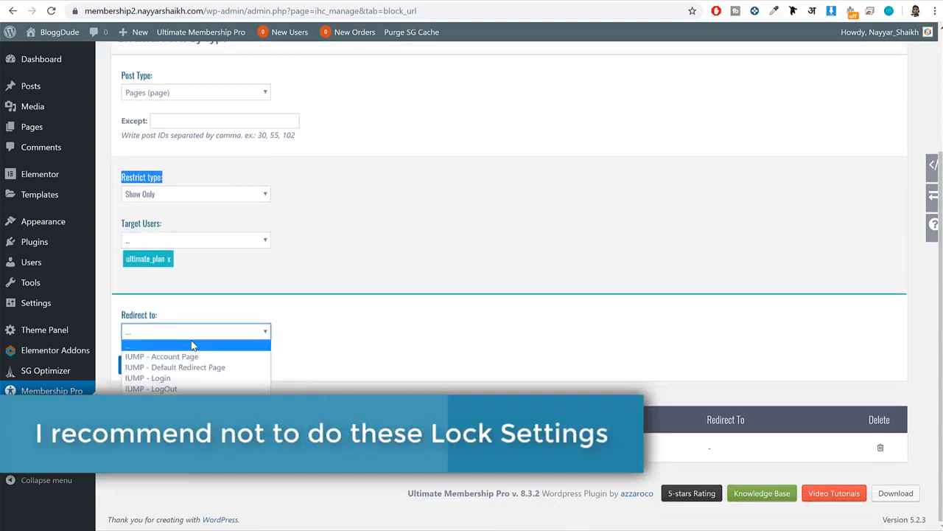
left_click(161, 356)
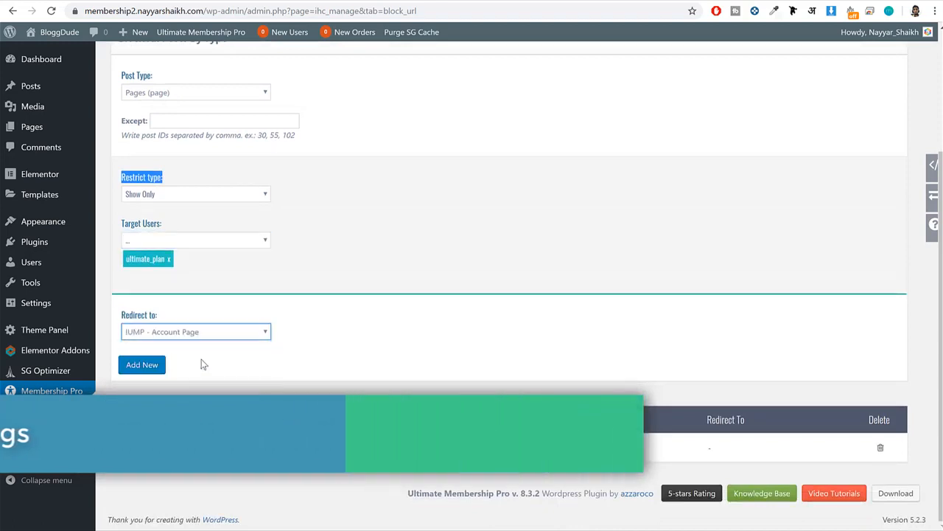
left_click(147, 368)
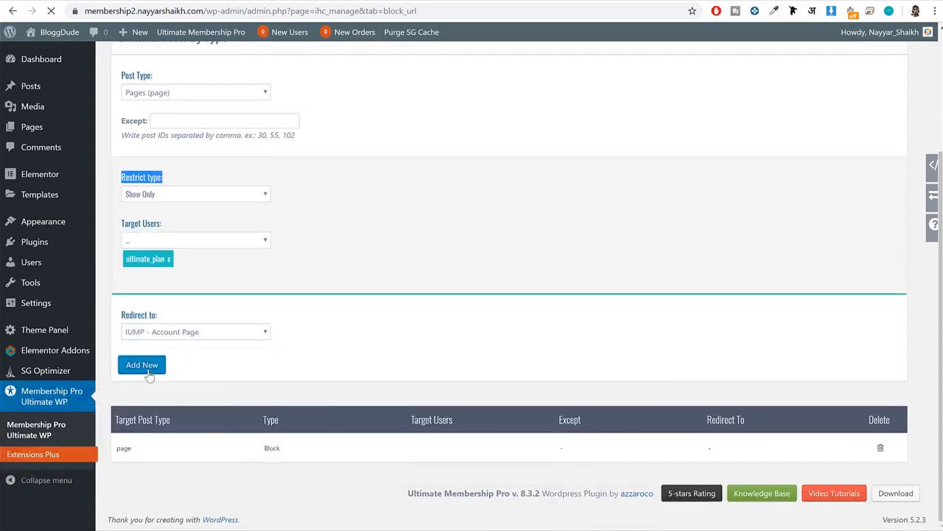
Review the Show rule's target post type, type, target users and redirect page in the lock rules table.
scroll(306, 357, "down", 2)
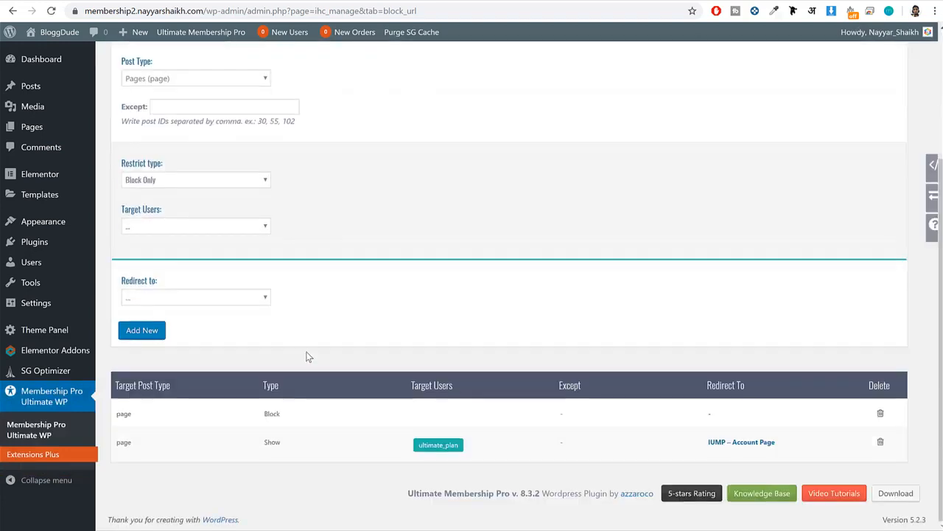
scroll(308, 357, "up", 1)
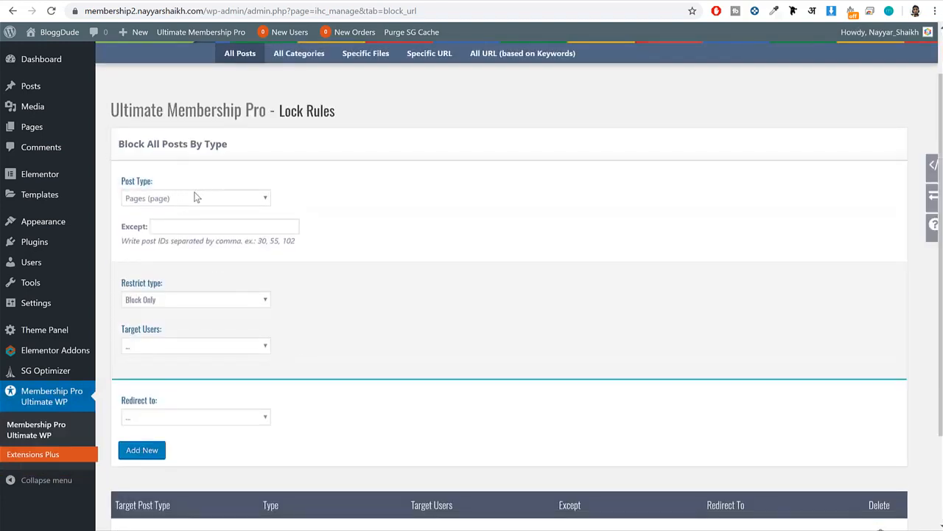
scroll(196, 312, "down", 2)
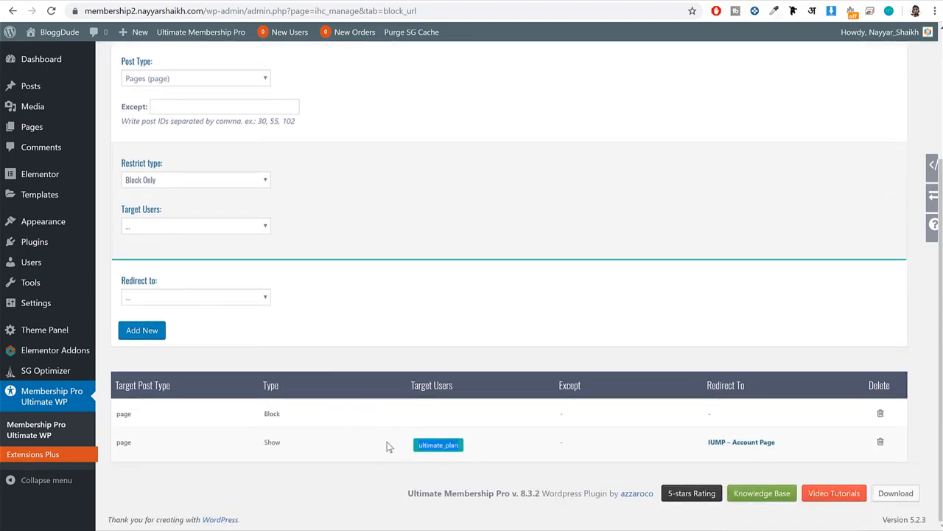
left_click_drag(139, 442, 99, 443)
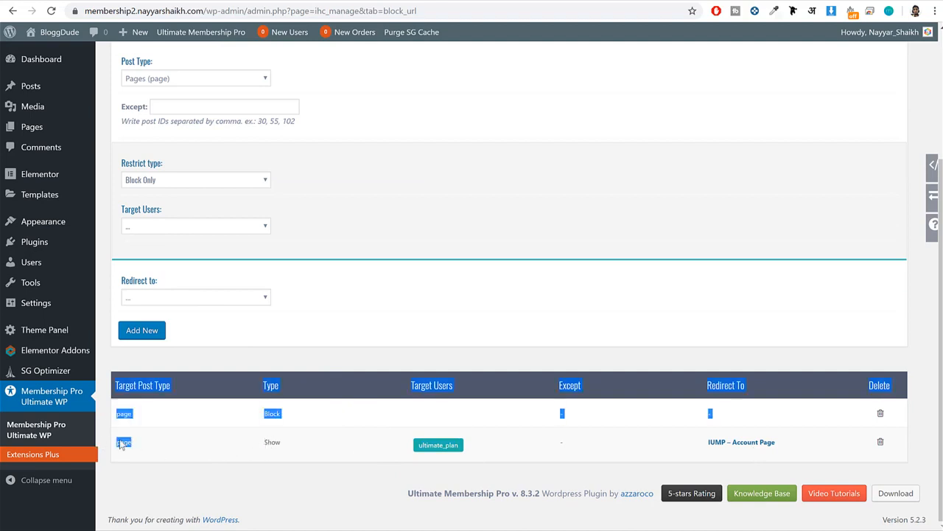
left_click(275, 443)
left_click_drag(289, 443, 261, 445)
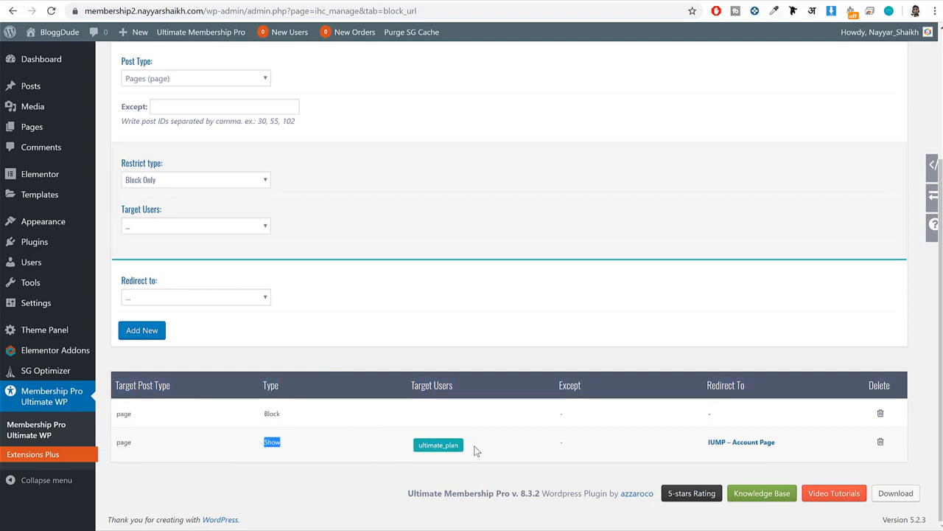
left_click_drag(474, 446, 407, 446)
left_click(386, 453)
scroll(415, 438, "up", 2)
scroll(411, 436, "down", 2)
left_click_drag(754, 442, 706, 442)
left_click(682, 440)
scroll(660, 314, "up", 2)
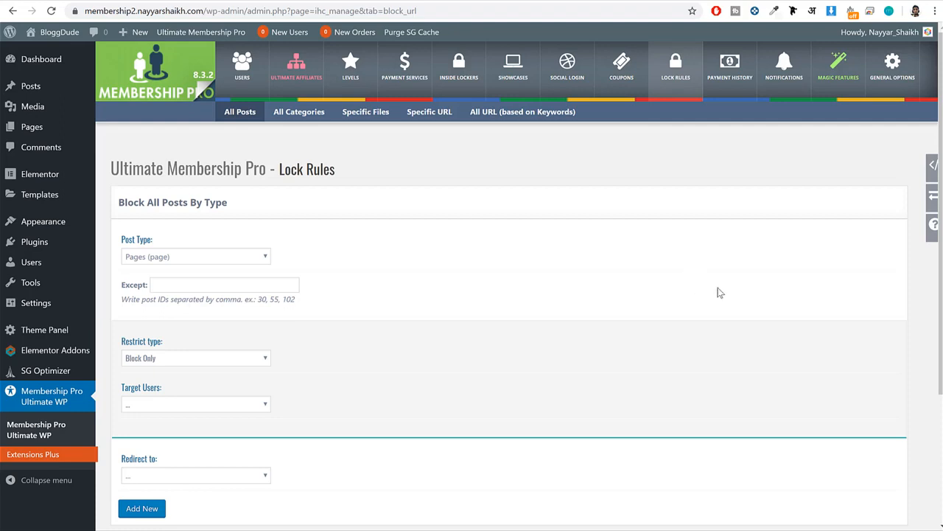
Look over the lock rules for all categories and open the payment history's orders list.
left_click(298, 115)
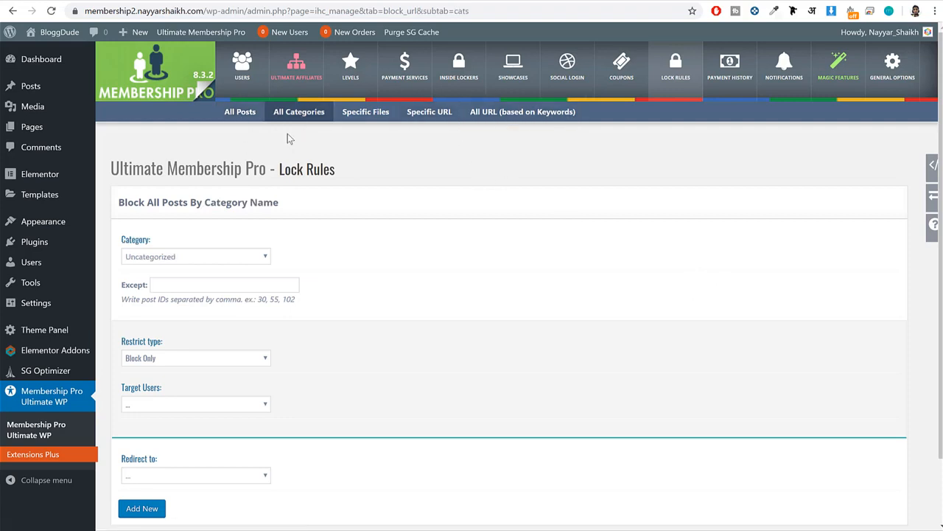
left_click(729, 65)
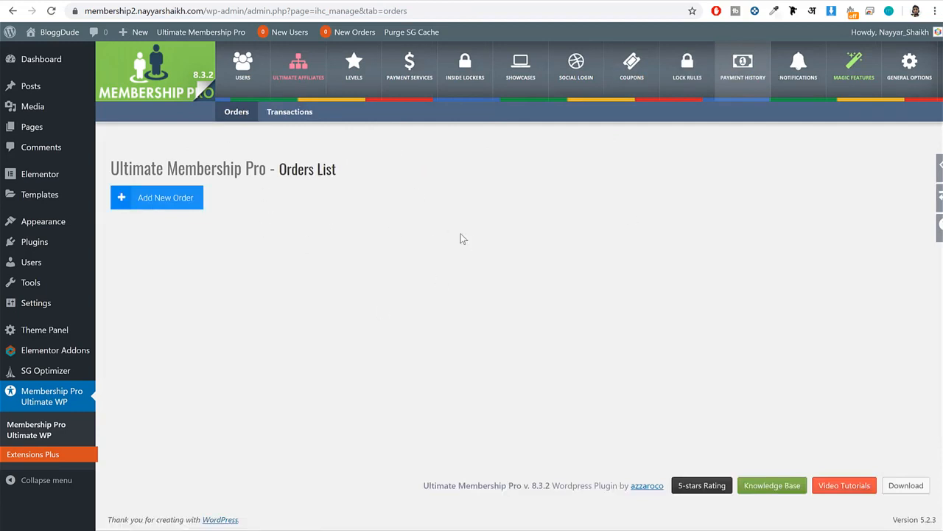
Look through the plugin's notification templates and open the New Registered User notification for editing.
left_click(811, 87)
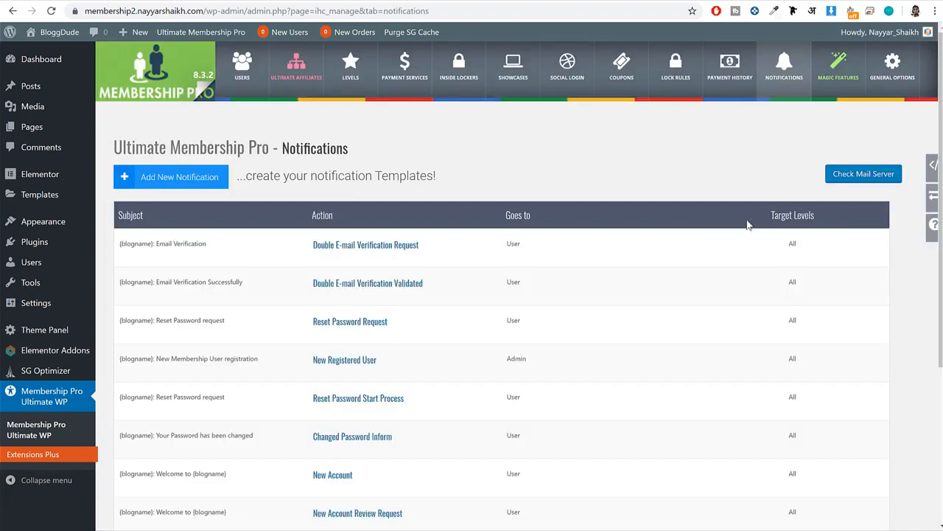
scroll(728, 253, "down", 1)
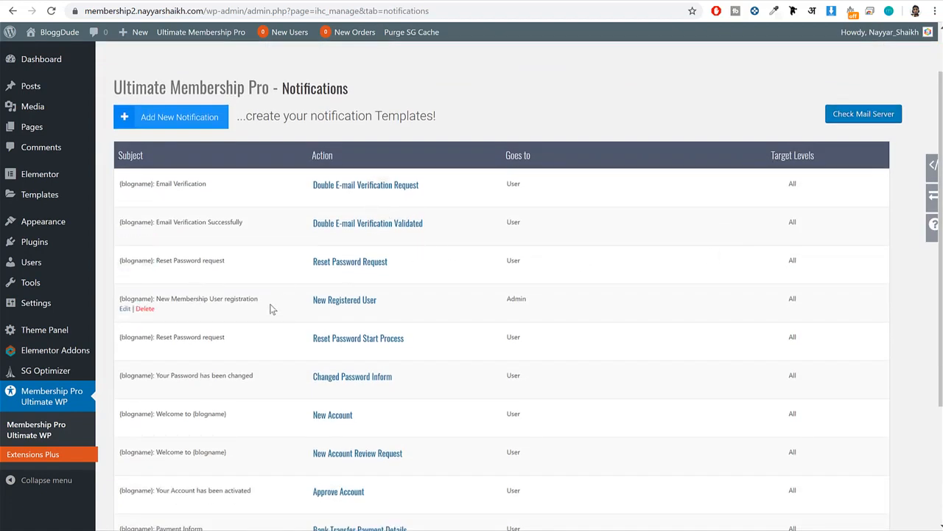
left_click_drag(260, 301, 177, 303)
left_click(183, 303)
scroll(274, 312, "down", 1)
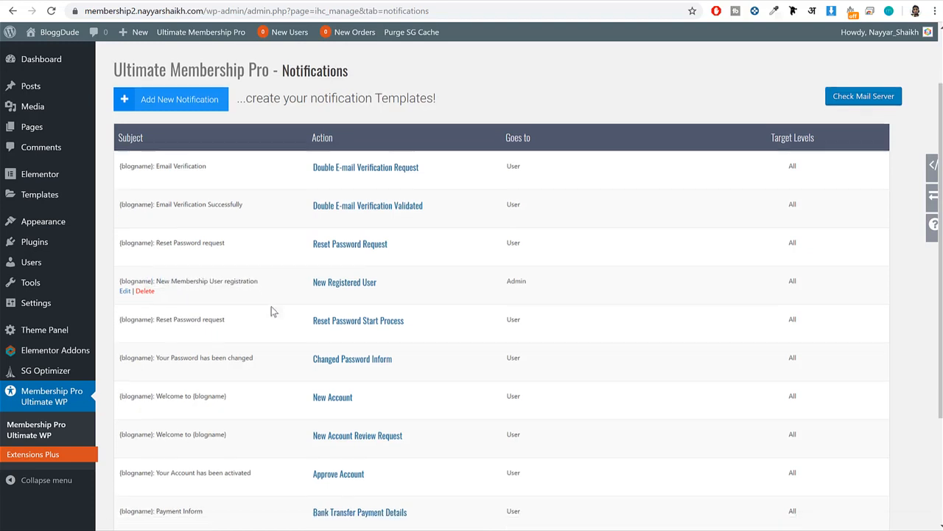
left_click_drag(382, 241, 313, 239)
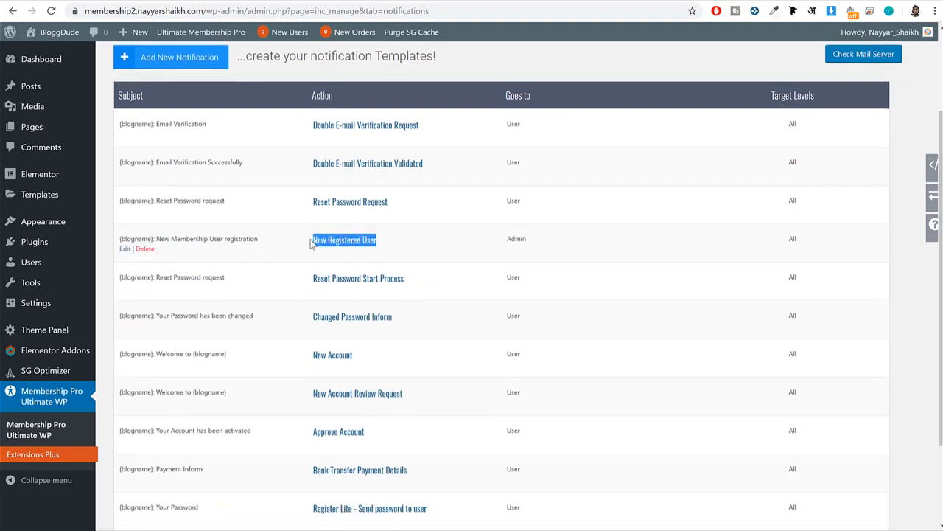
left_click_drag(156, 239, 258, 239)
left_click(125, 249)
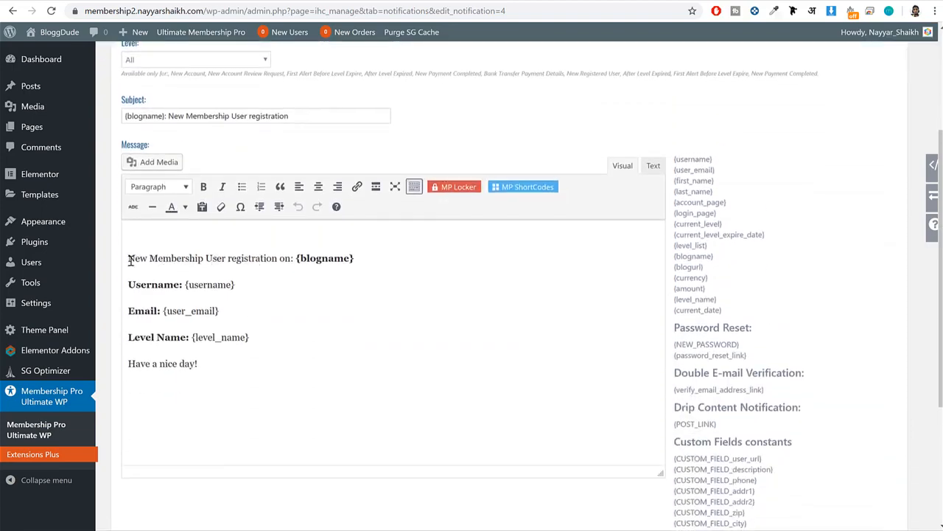
Examine the username, email and level name placeholders in the notification message, and return to the notifications list.
left_click_drag(130, 259, 354, 261)
left_click_drag(301, 285, 177, 282)
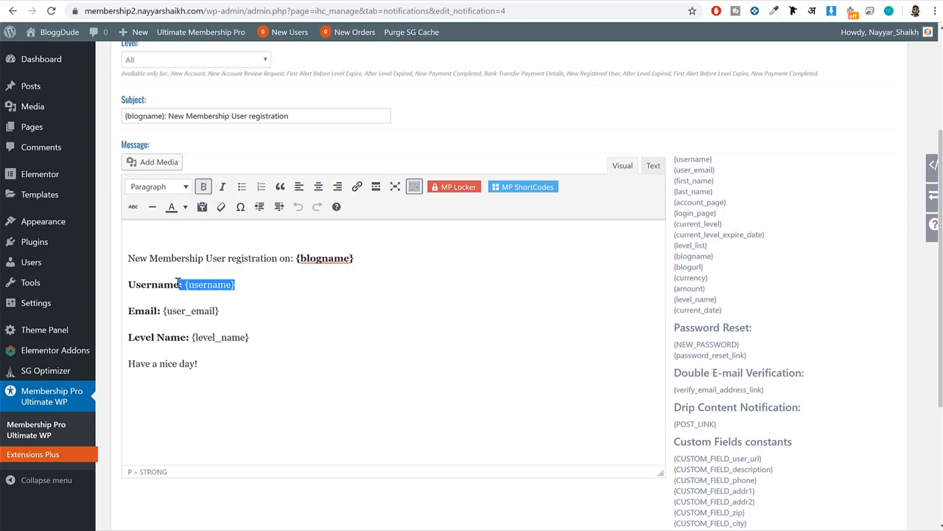
left_click_drag(229, 313, 157, 312)
left_click_drag(250, 338, 191, 337)
scroll(245, 336, "up", 4)
key("alt+Left")
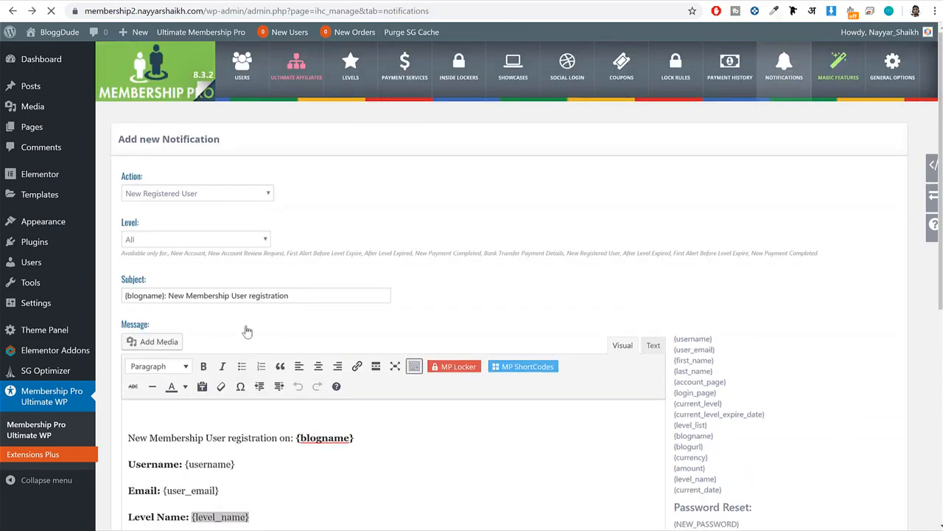
scroll(404, 277, "down", 2)
scroll(405, 274, "up", 4)
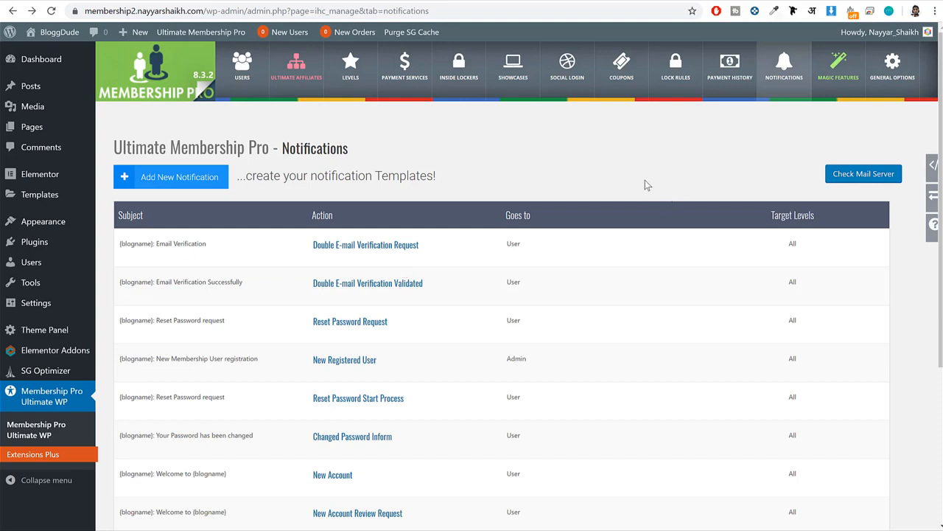
In the Taxes magic feature, activate taxes and turn on the display of tax details.
left_click(851, 69)
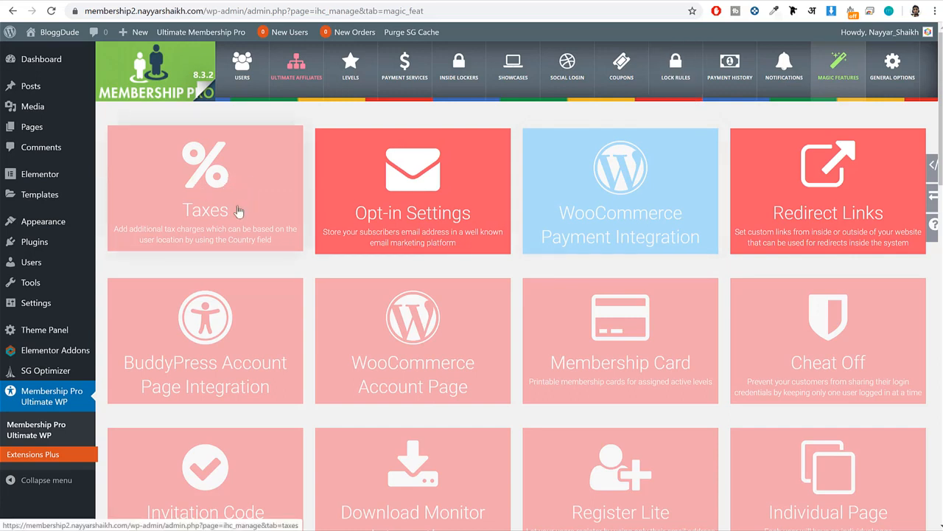
left_click(202, 220)
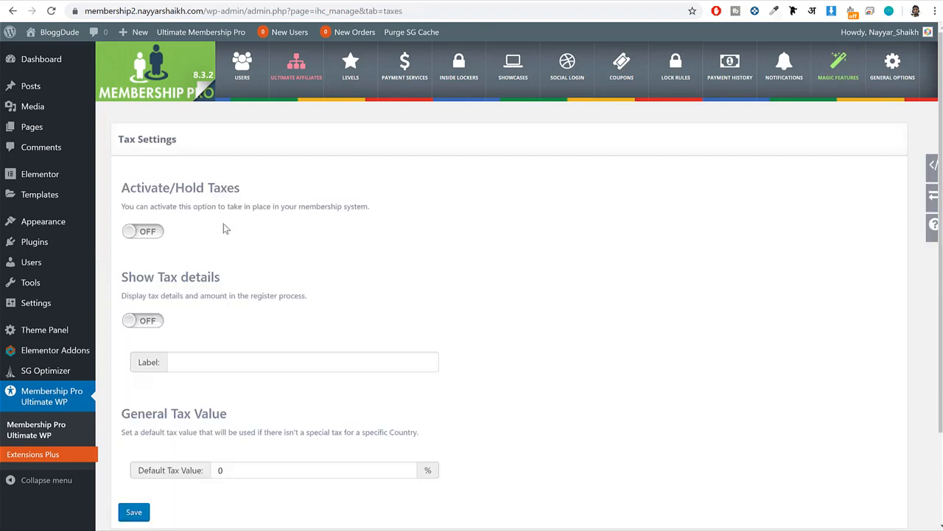
left_click(146, 232)
scroll(369, 246, "down", 1)
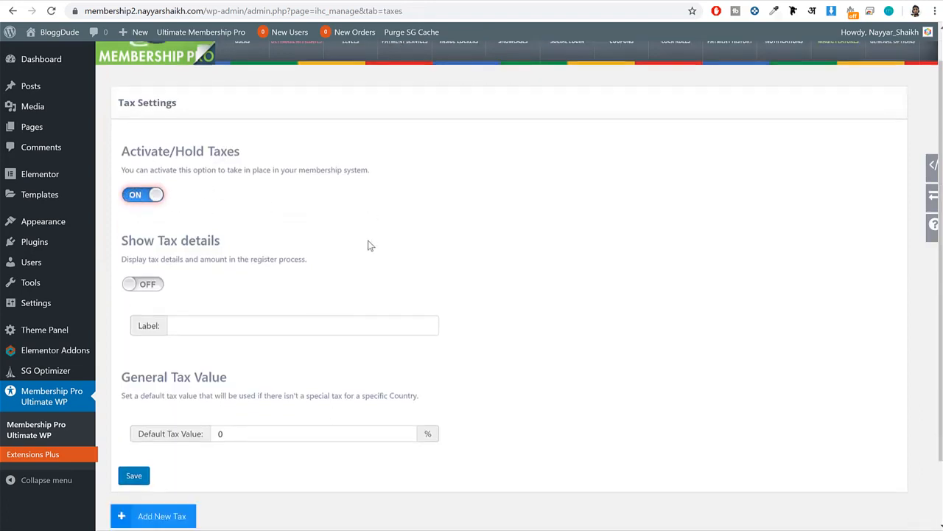
scroll(367, 245, "down", 2)
left_click(152, 208)
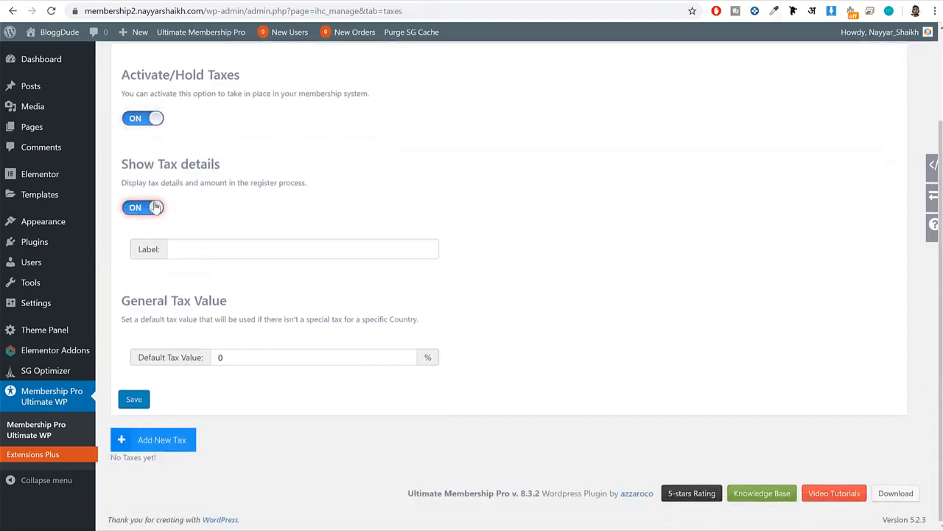
Label the tax GST, set the default tax value to 10%, and save the tax settings.
left_click(283, 250)
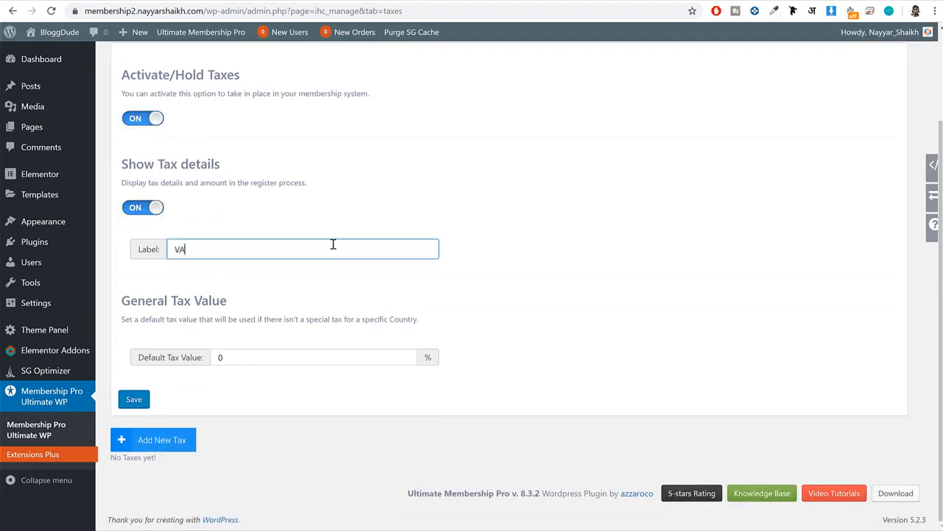
key("ctrl+a")
type("G")
left_click(277, 357)
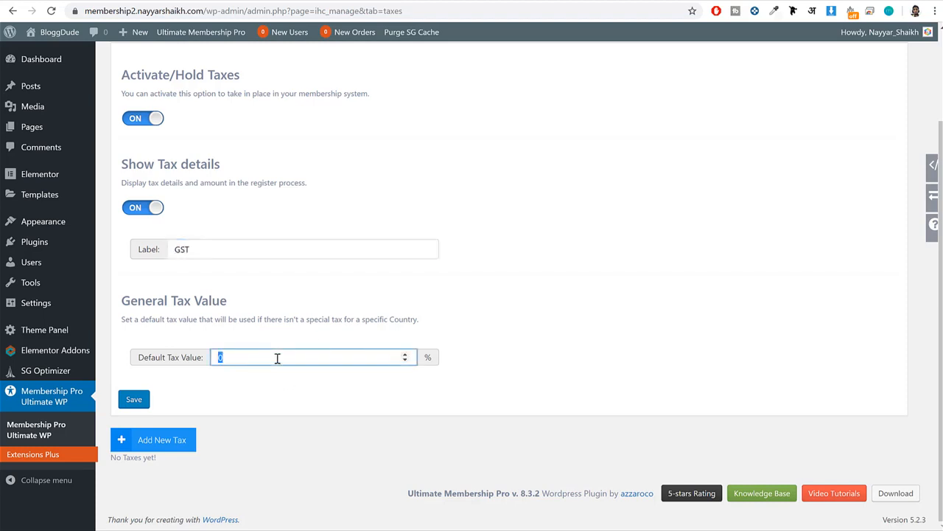
left_click(144, 403)
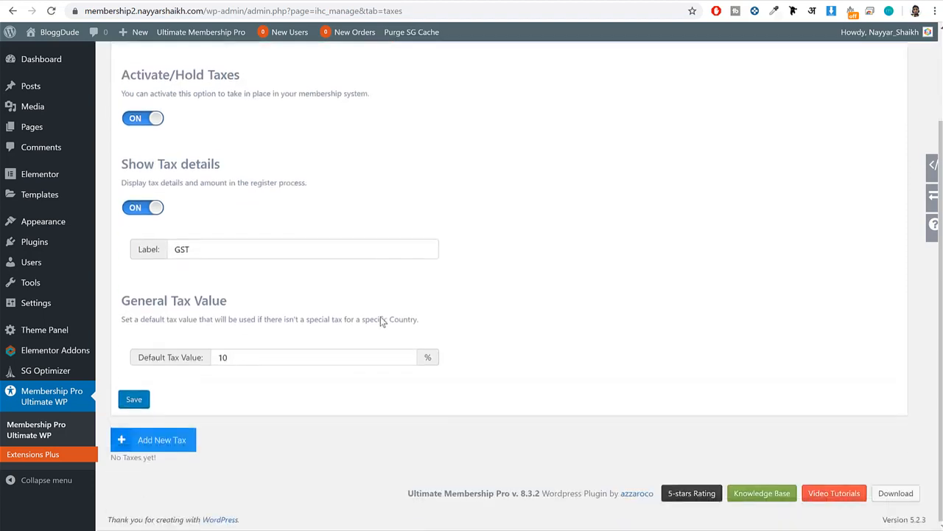
View the country options in the new tax form without adding a tax, and return to Magic Features.
left_click(154, 434)
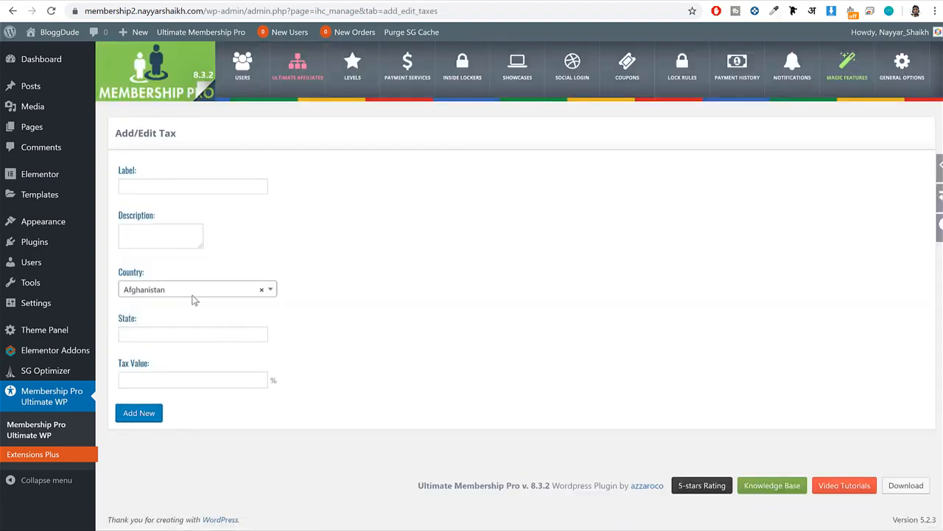
left_click(192, 292)
scroll(176, 398, "down", 2)
left_click(410, 312)
left_click(847, 73)
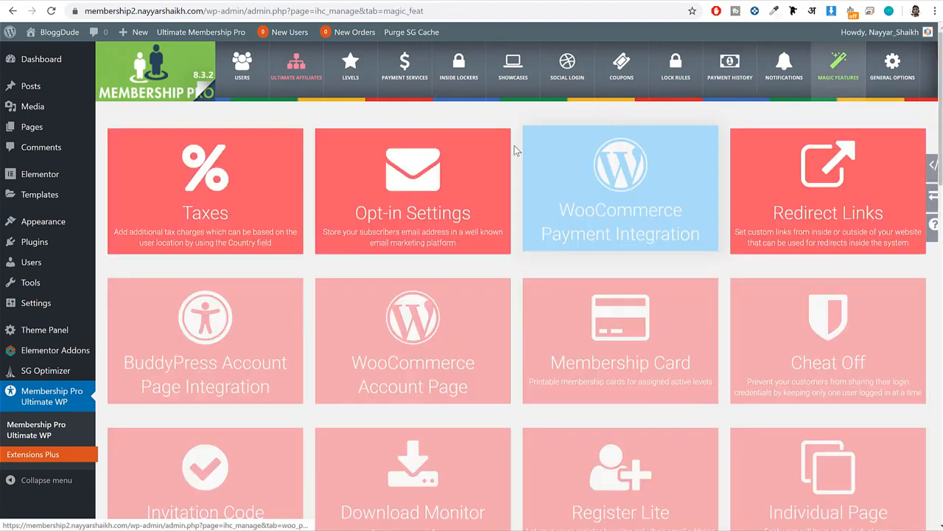
Open the Opt-in Settings magic feature and load the Mailchimp account in a separate browser tab.
left_click(434, 186)
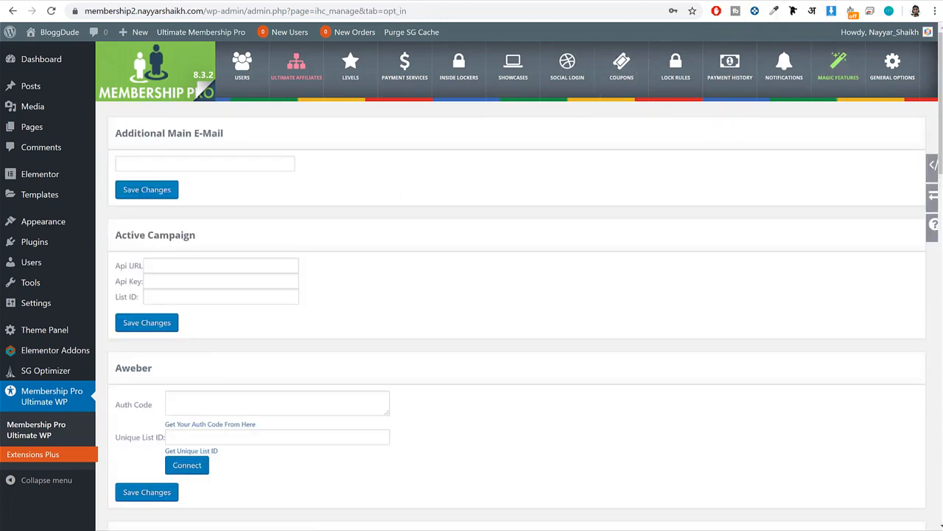
key("ctrl+t")
type("m")
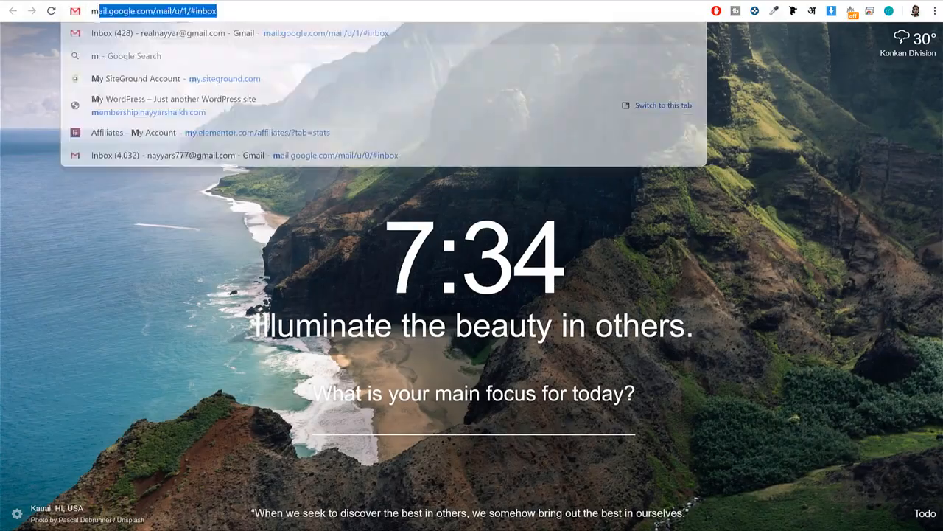
type("ailc")
key("Return")
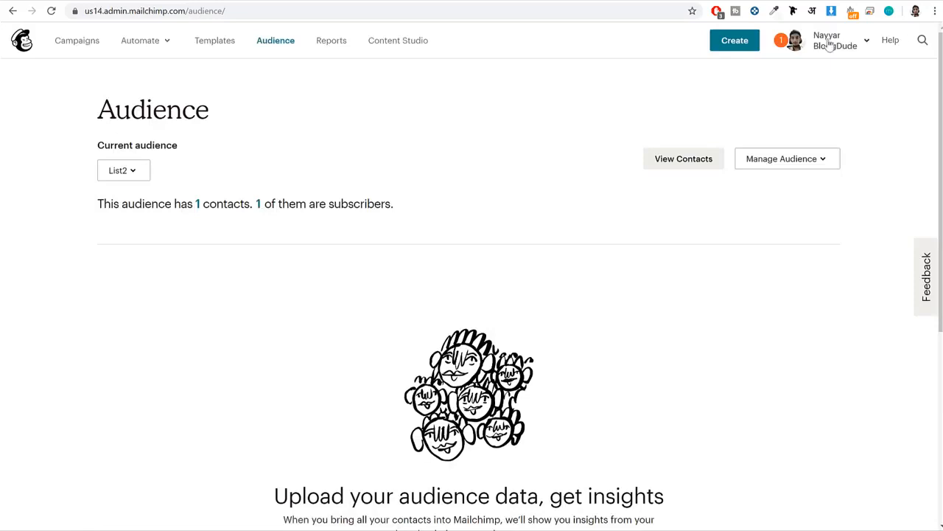
Open the API keys page of the Mailchimp account and copy the existing API key.
left_click(829, 41)
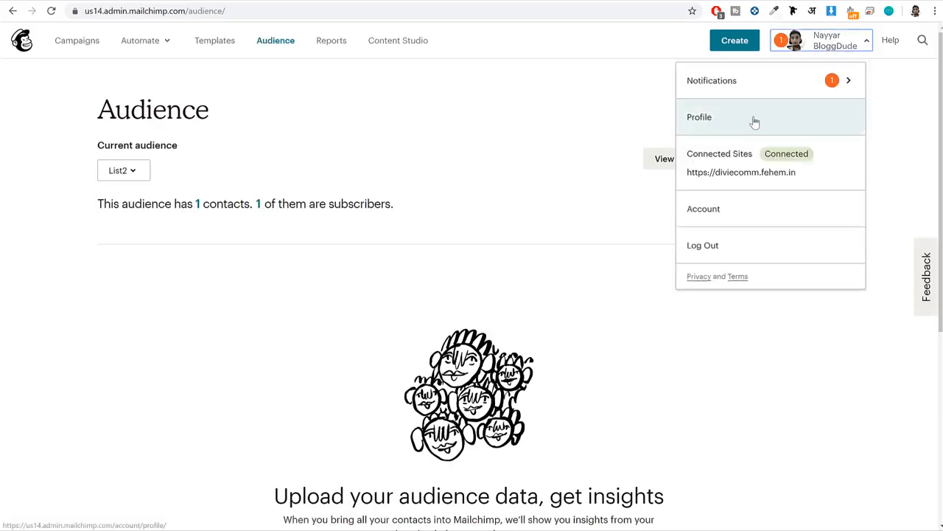
left_click(746, 204)
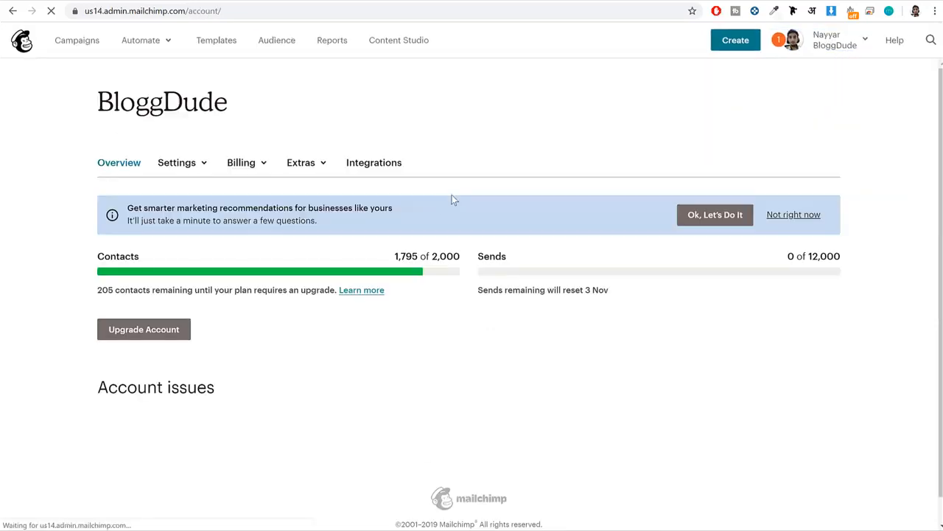
left_click(305, 163)
left_click(317, 221)
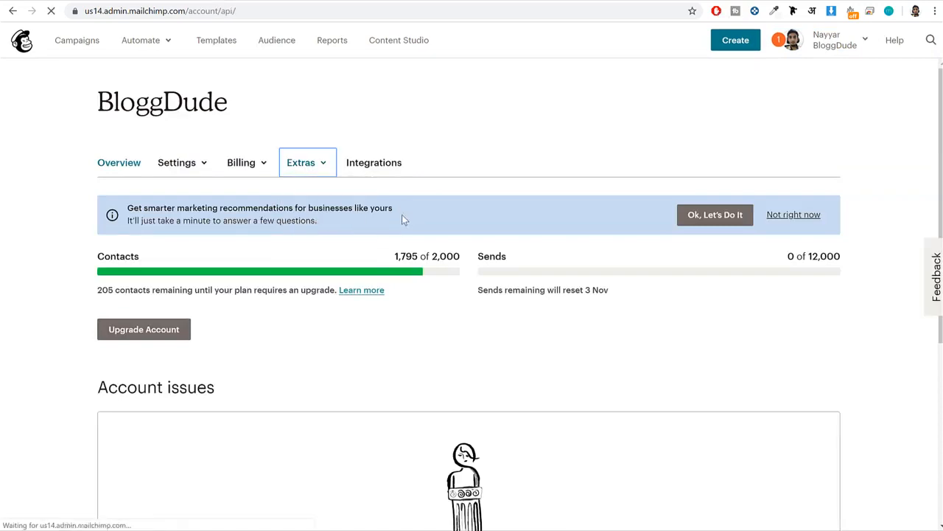
scroll(540, 256, "down", 3)
left_click(540, 256)
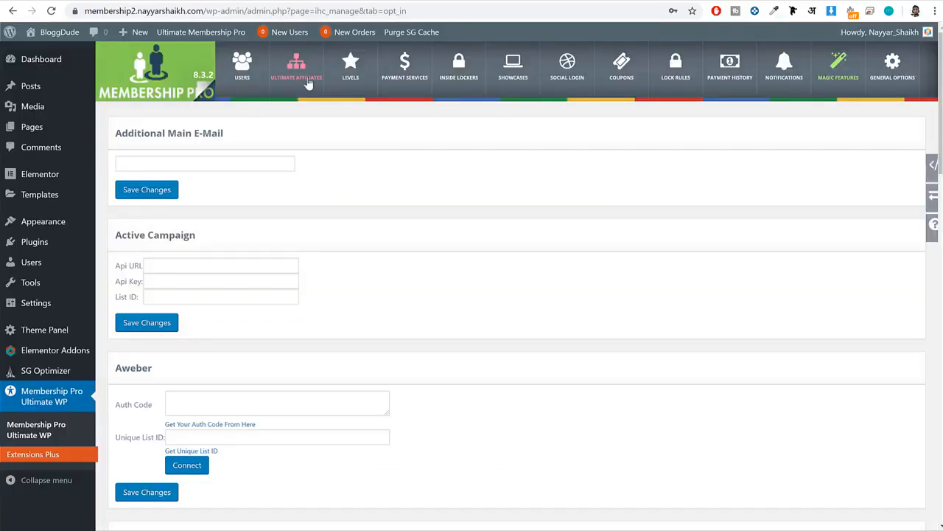
Switch to the WordPress opt-in settings, paste the API key into the Mailchimp section, and save the changes.
scroll(515, 259, "down", 4)
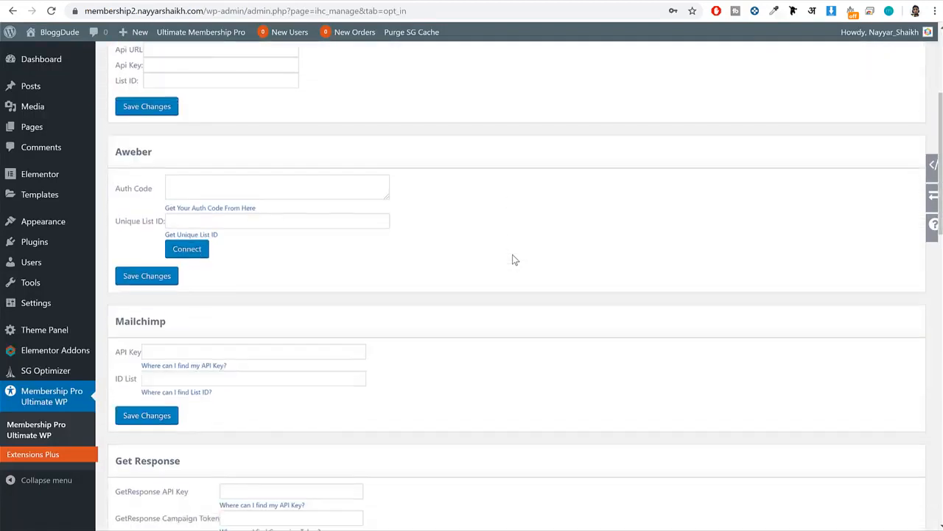
left_click_drag(193, 249, 110, 238)
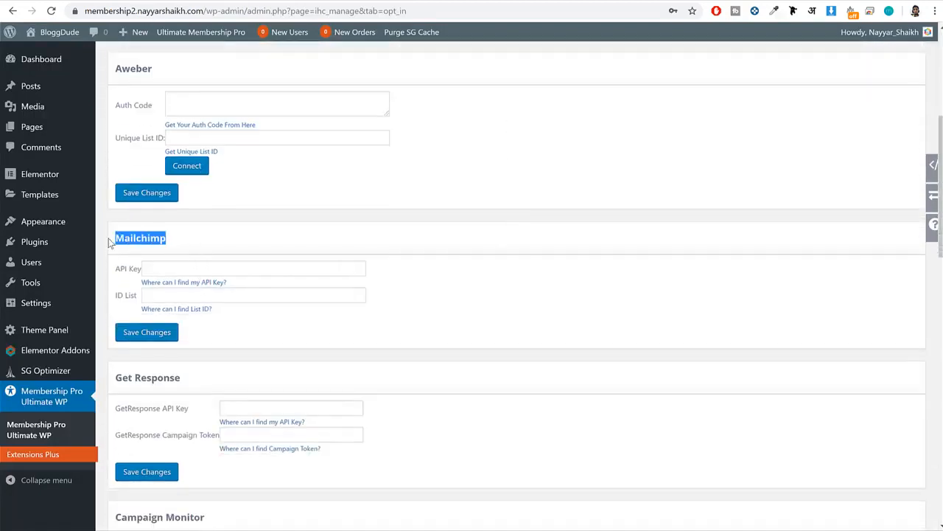
left_click(238, 272)
key("ctrl+v")
left_click(154, 332)
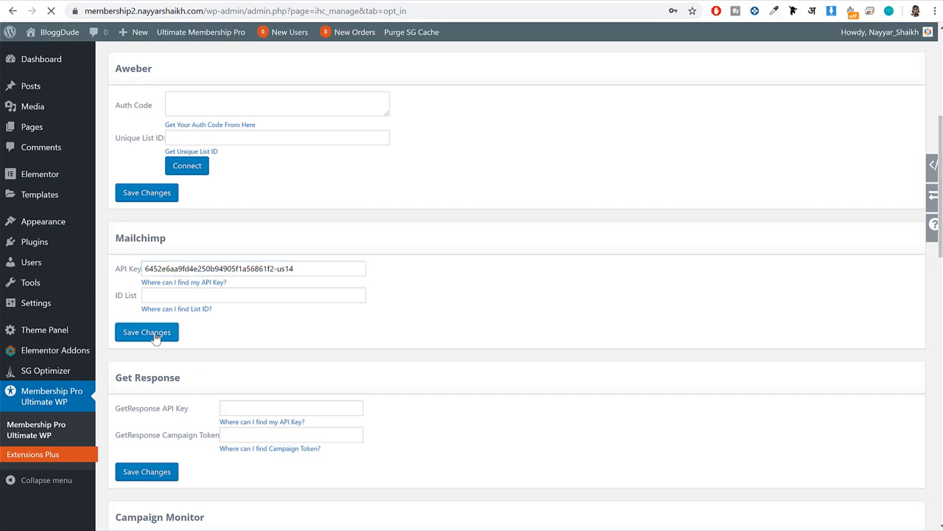
Switch to Mailchimp's Audience page and choose list1 as the current audience.
scroll(308, 357, "down", 4)
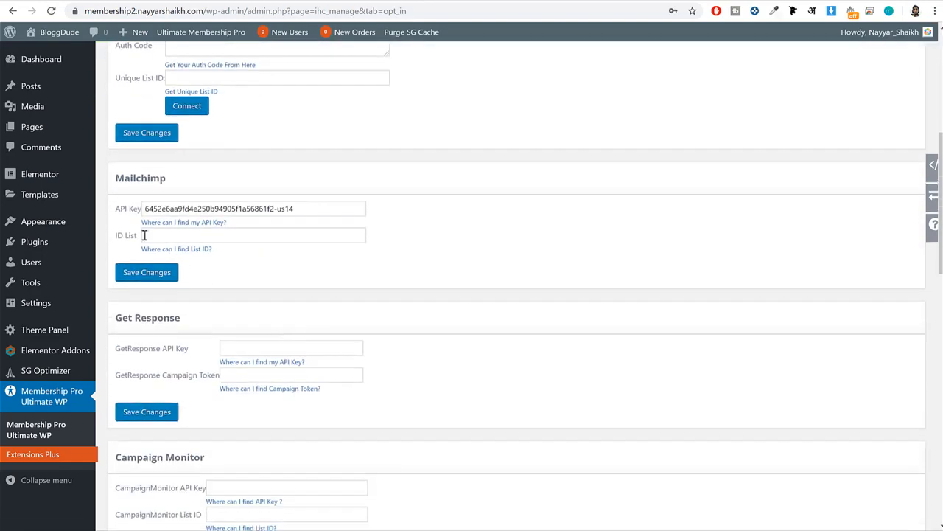
left_click_drag(137, 235, 114, 207)
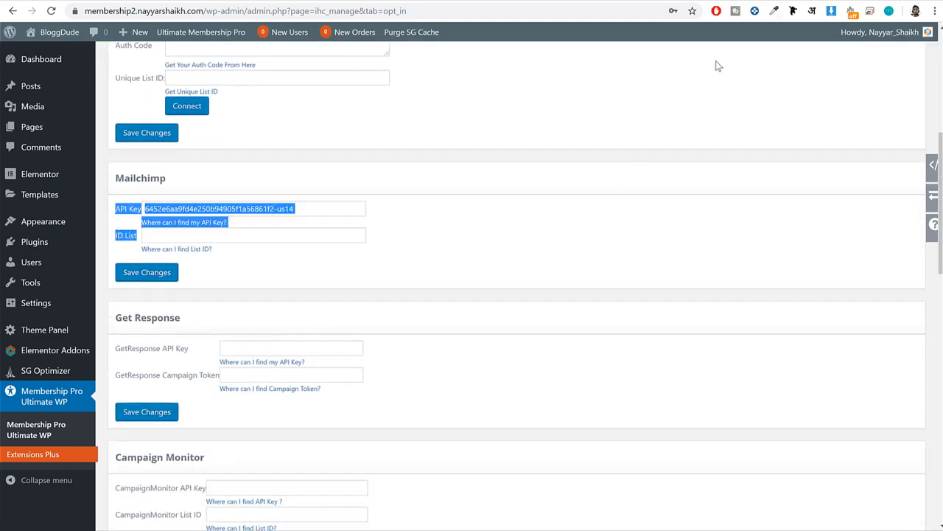
key("ctrl+Tab")
scroll(763, 239, "up", 3)
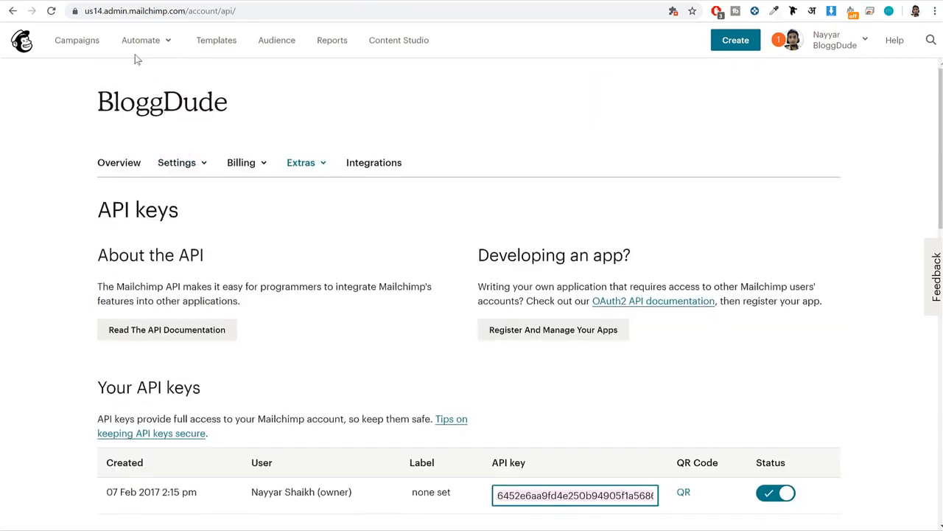
left_click(268, 44)
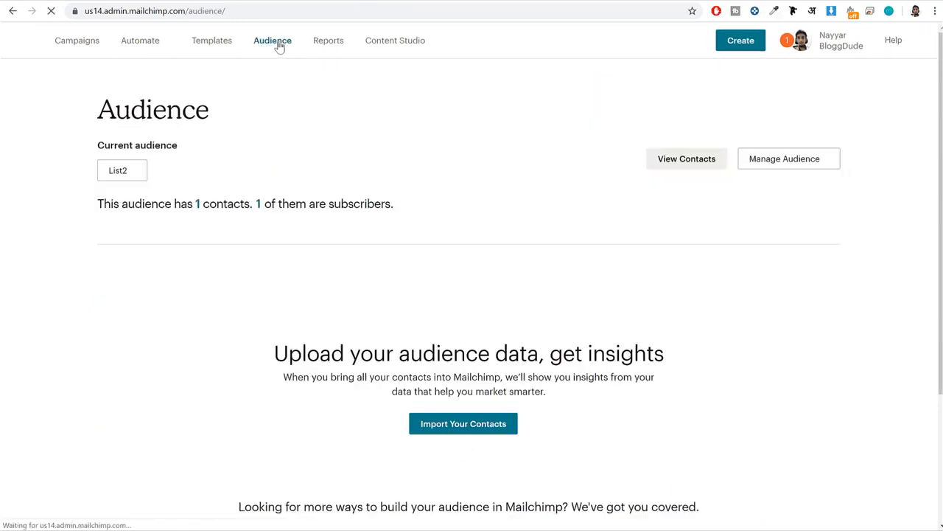
left_click(125, 170)
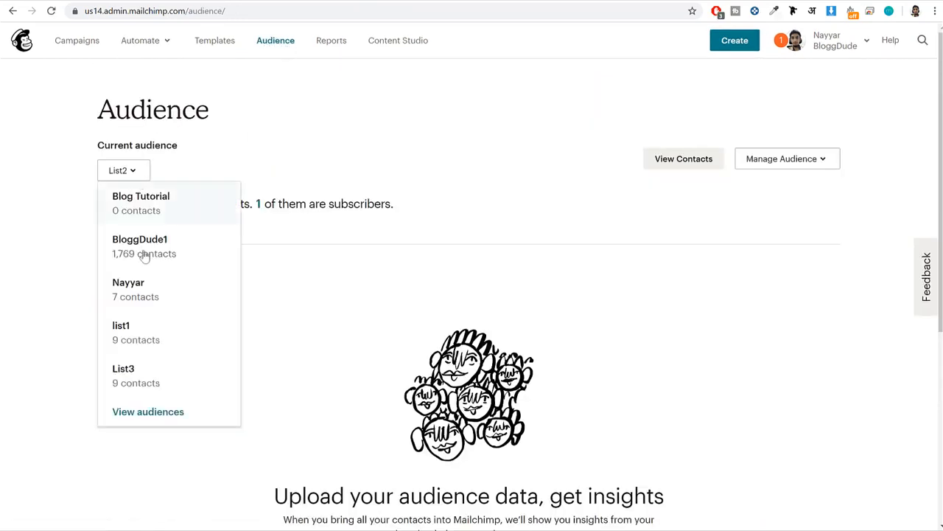
left_click(120, 172)
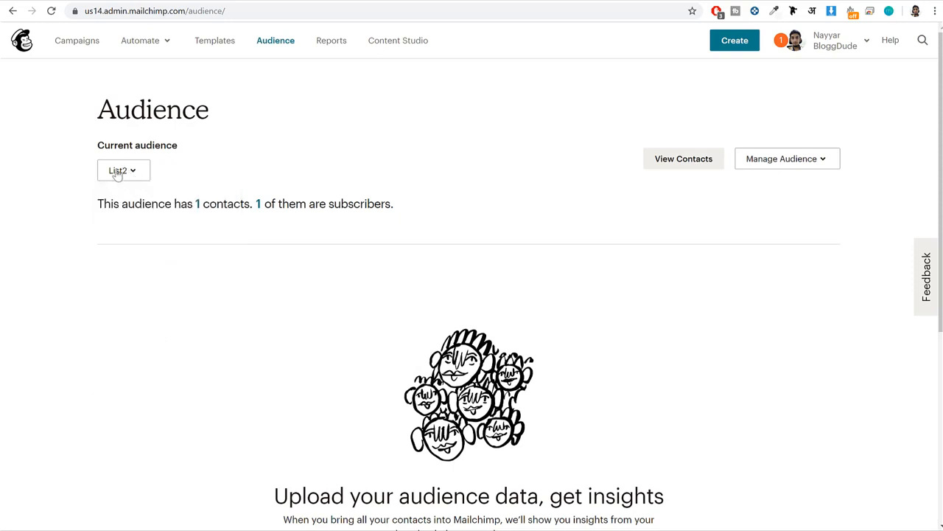
left_click(122, 173)
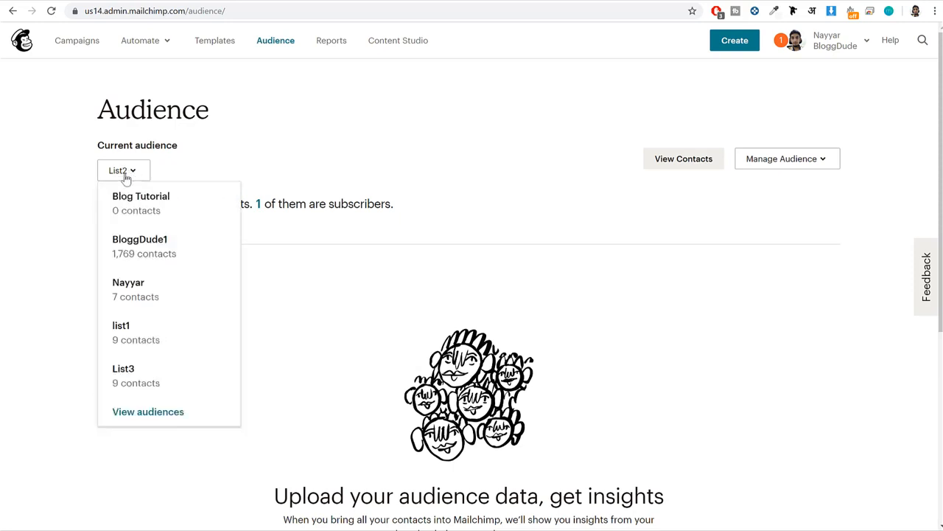
left_click(144, 339)
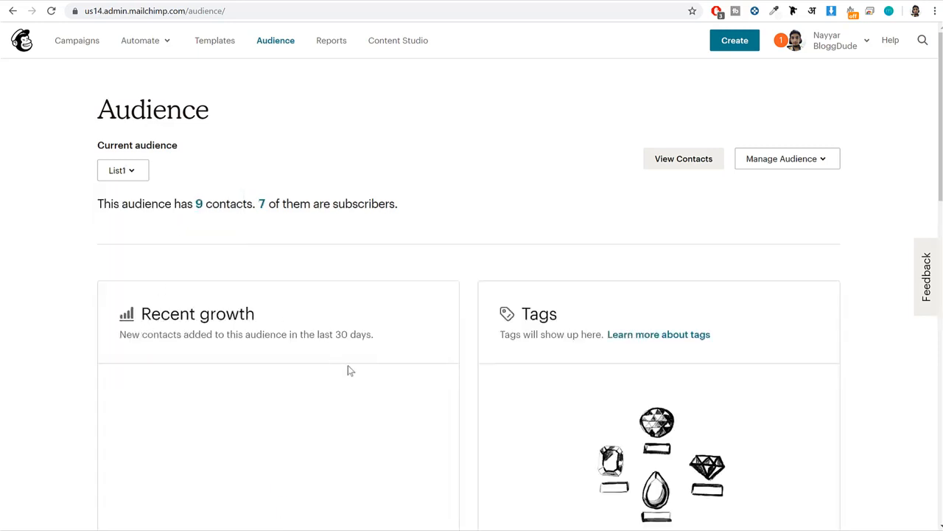
Open the settings of the list1 audience and copy its unique audience ID.
left_click(817, 159)
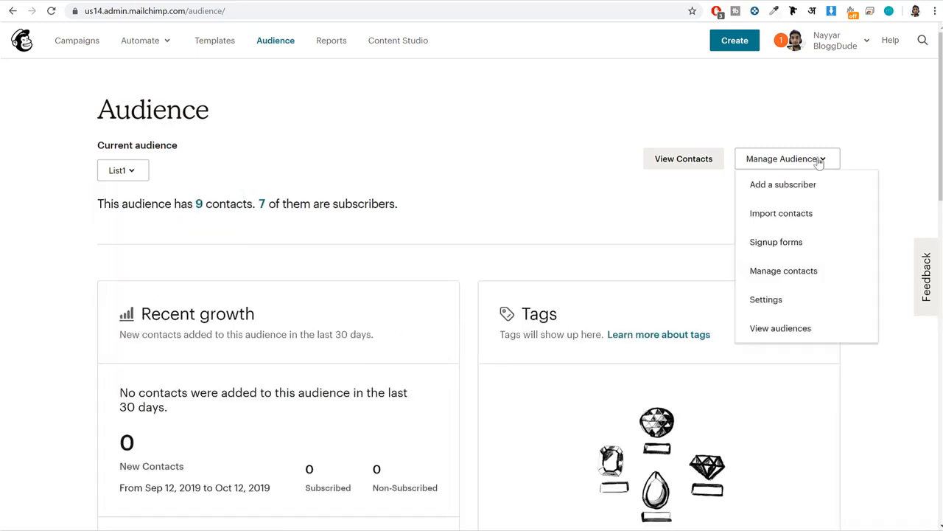
left_click(786, 300)
scroll(764, 312, "down", 5)
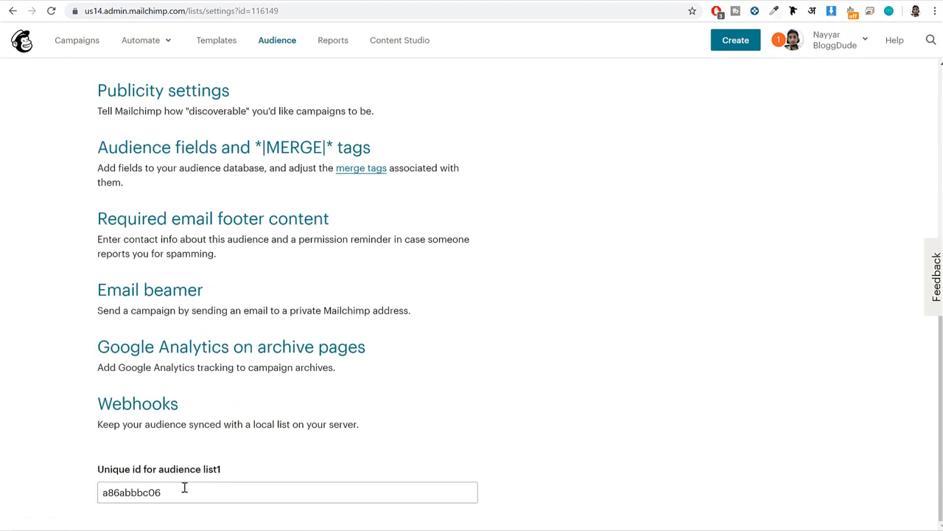
double_click(157, 491)
right_click(146, 493)
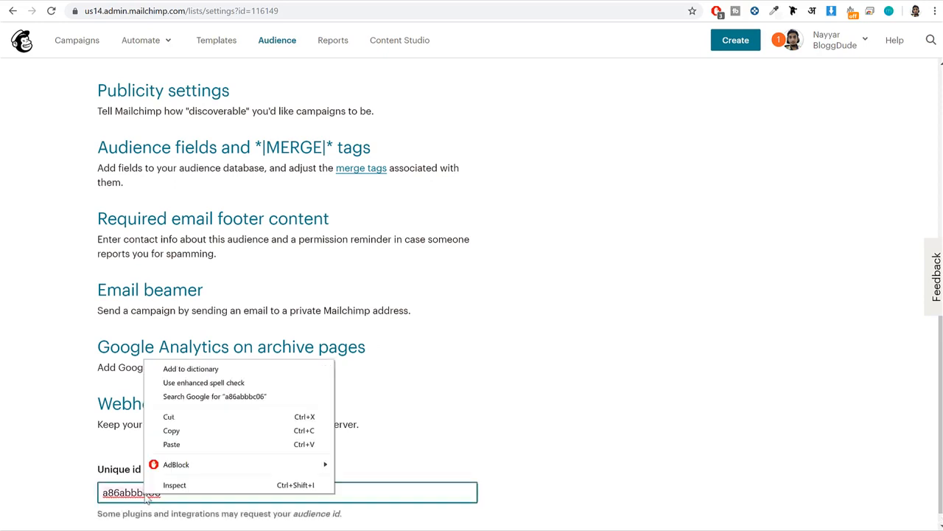
left_click(198, 431)
Switch to the WordPress opt-in settings, paste the audience ID as Mailchimp's ID List, and save the changes.
left_click(153, 1)
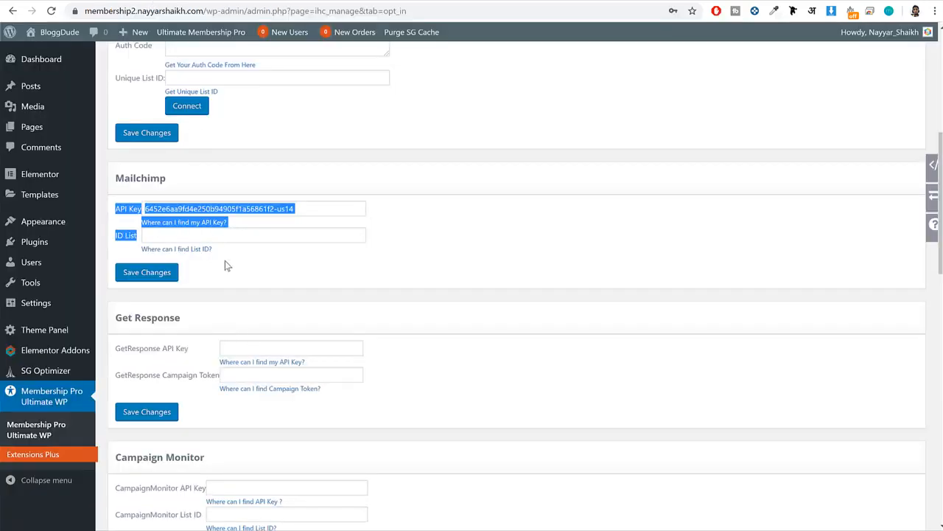
left_click(221, 235)
key("ctrl+v")
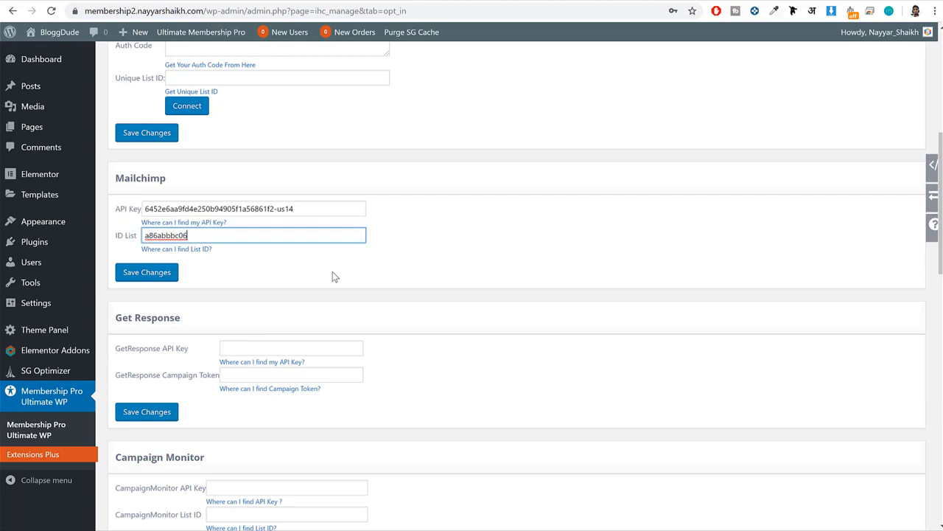
scroll(332, 276, "down", 9)
scroll(184, 416, "up", 3)
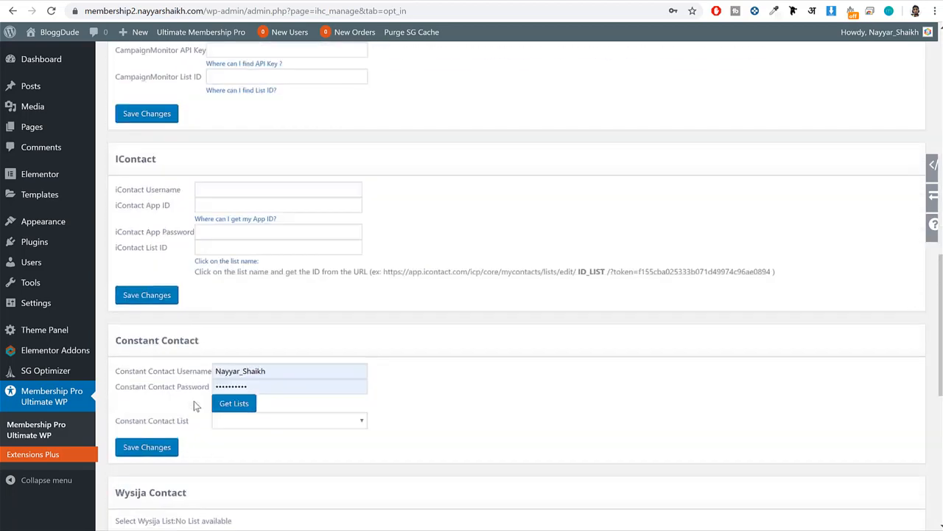
scroll(193, 401, "up", 5)
left_click(148, 213)
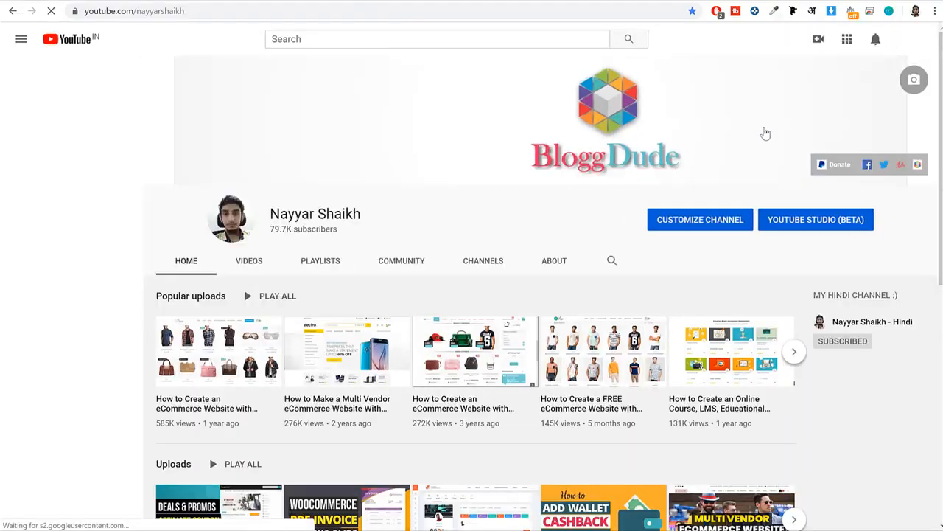
On YouTube, enter the channel owner's name as the search term.
left_click(395, 38)
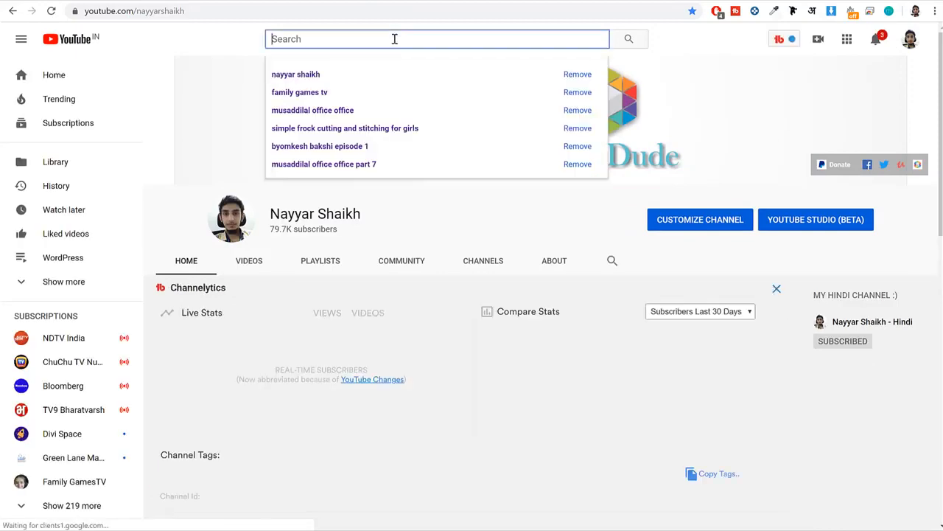
type("nayyar")
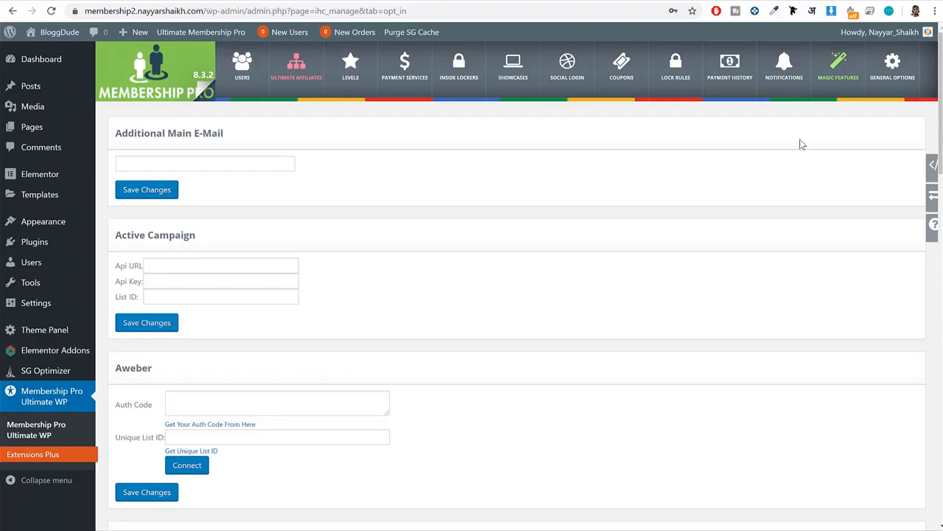
Open the Membership Card magic feature from Magic Features, activate it, and save the card settings.
left_click(838, 68)
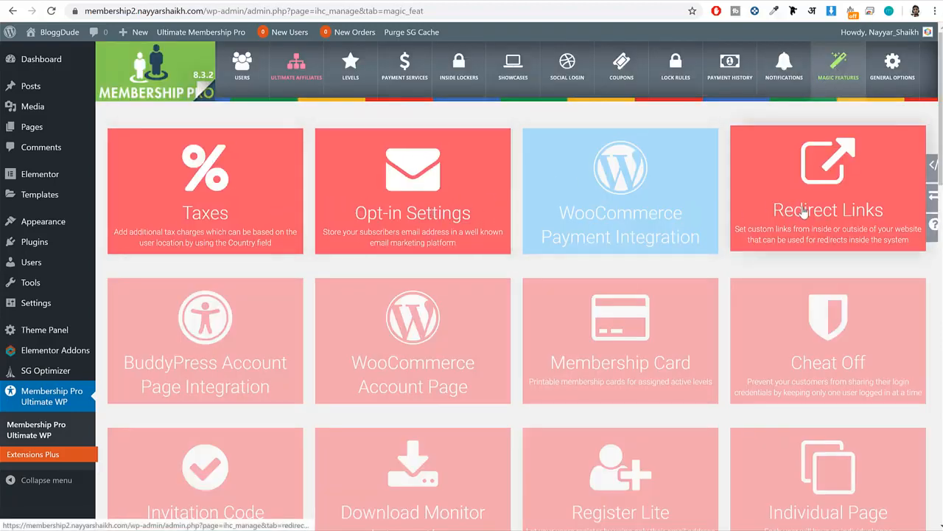
scroll(802, 211, "down", 2)
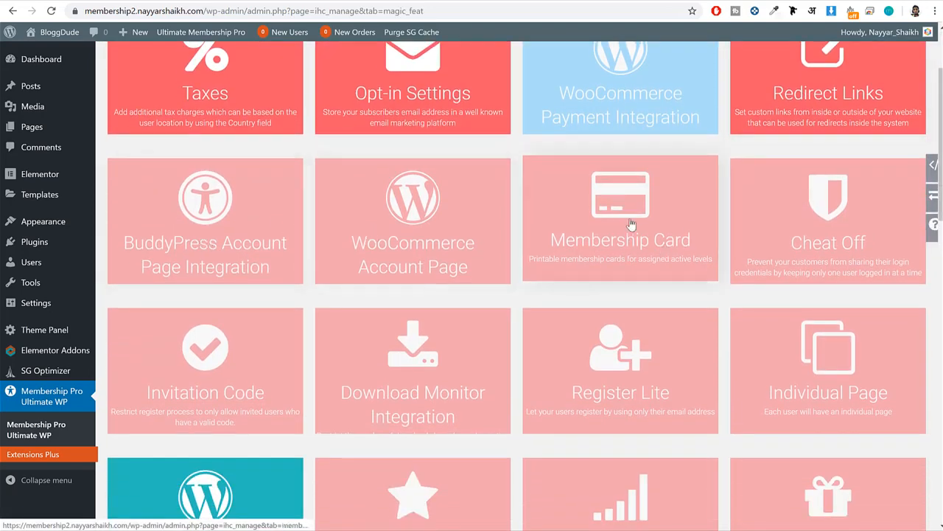
left_click(633, 242)
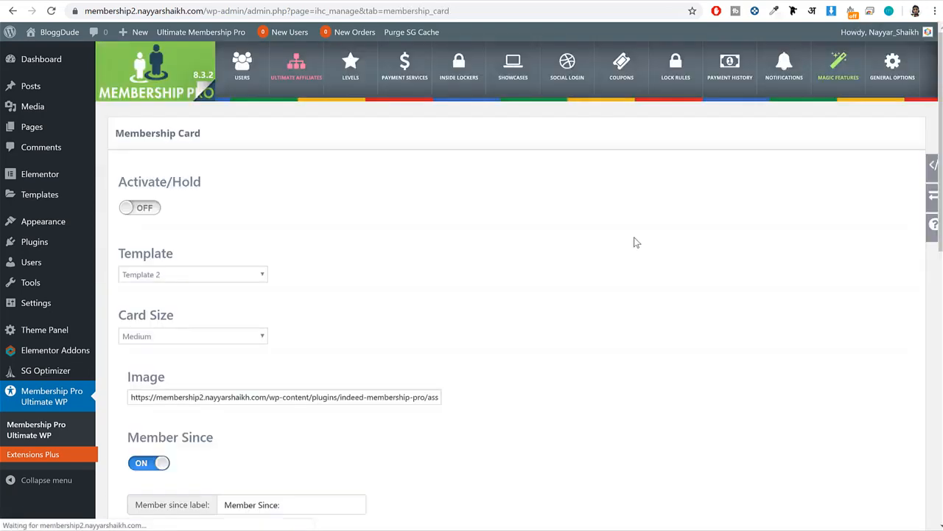
left_click(133, 208)
scroll(302, 233, "down", 2)
scroll(302, 233, "down", 7)
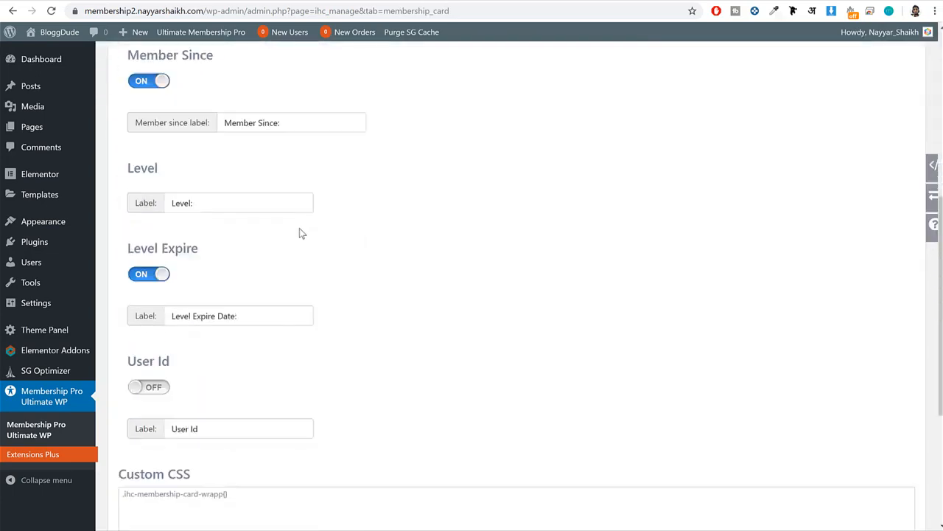
left_click(148, 452)
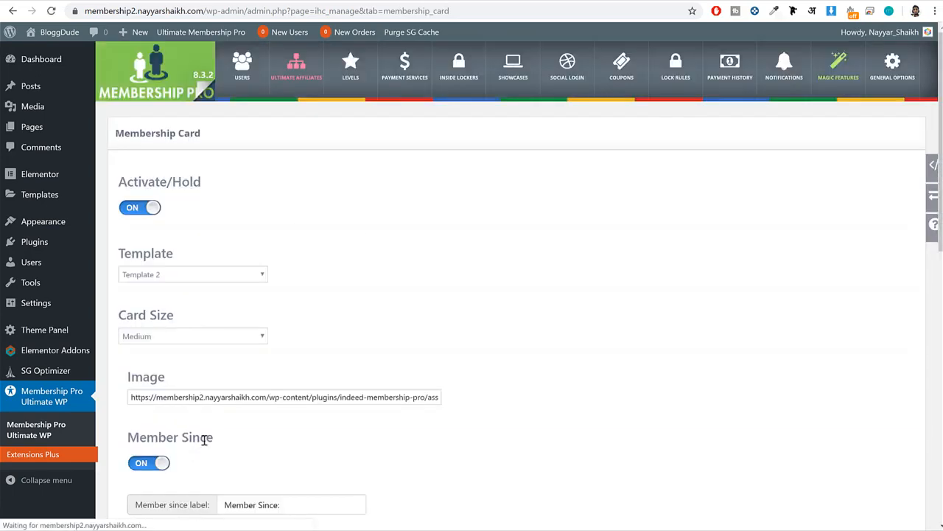
Switch to the membership.nayyarshaikh.com site, open its Membership Card page, and examine the membership and level details on the card.
left_click(47, 2)
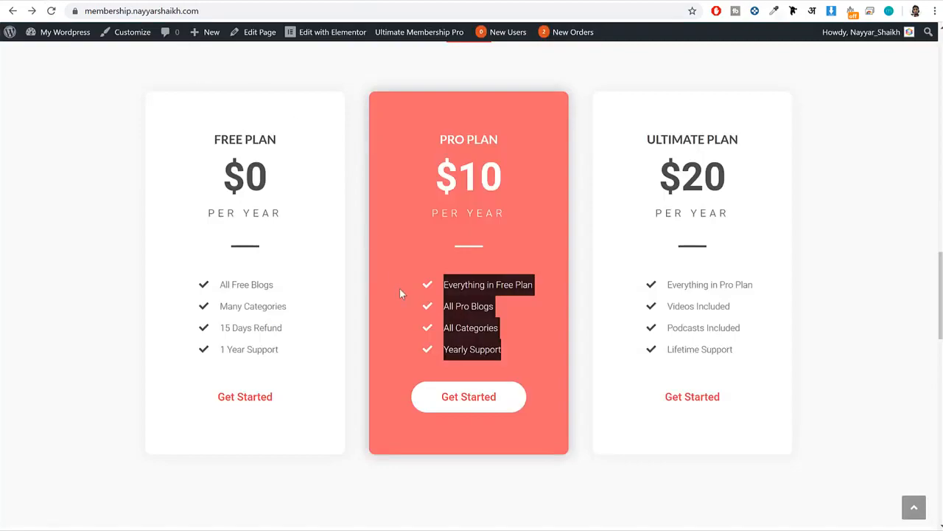
scroll(400, 292, "down", 10)
left_click(511, 455)
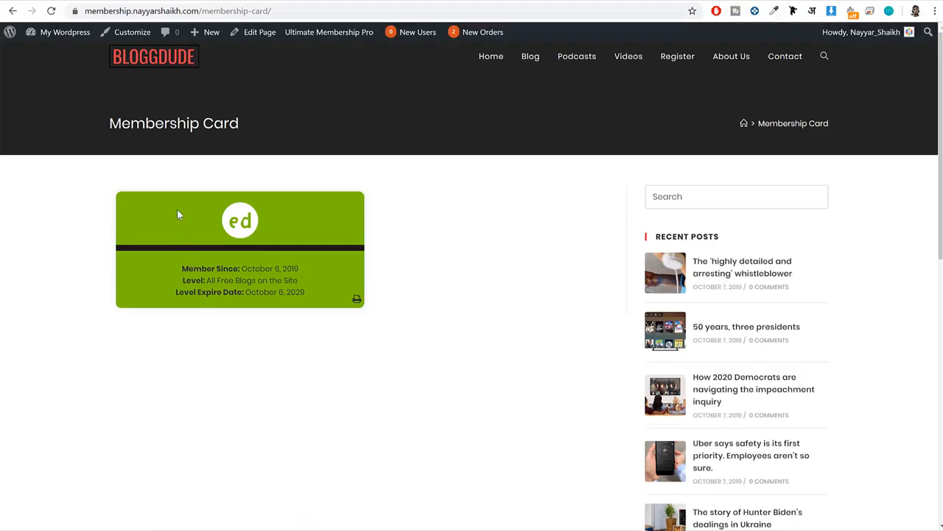
left_click_drag(174, 265, 315, 298)
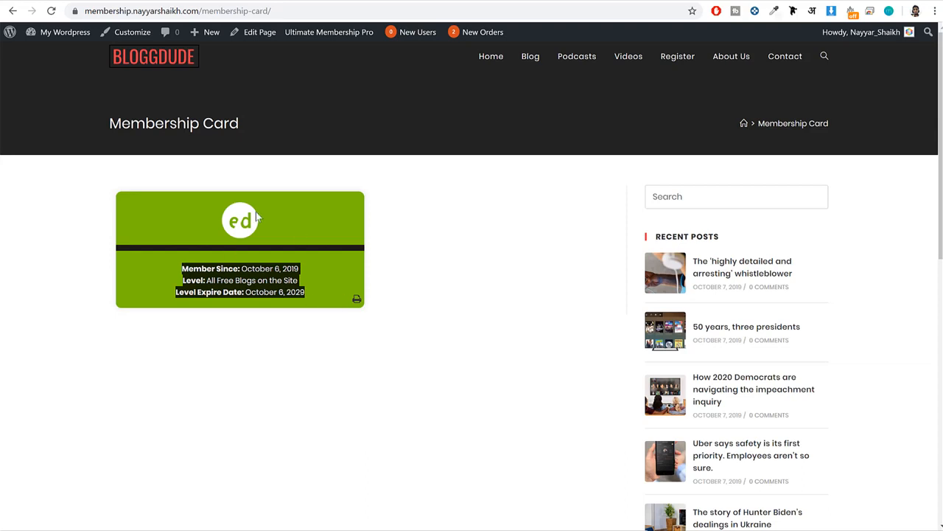
Switch back to the membership2 admin, open the Cheat Off feature from Magic Features, and save its settings.
left_click(274, 220)
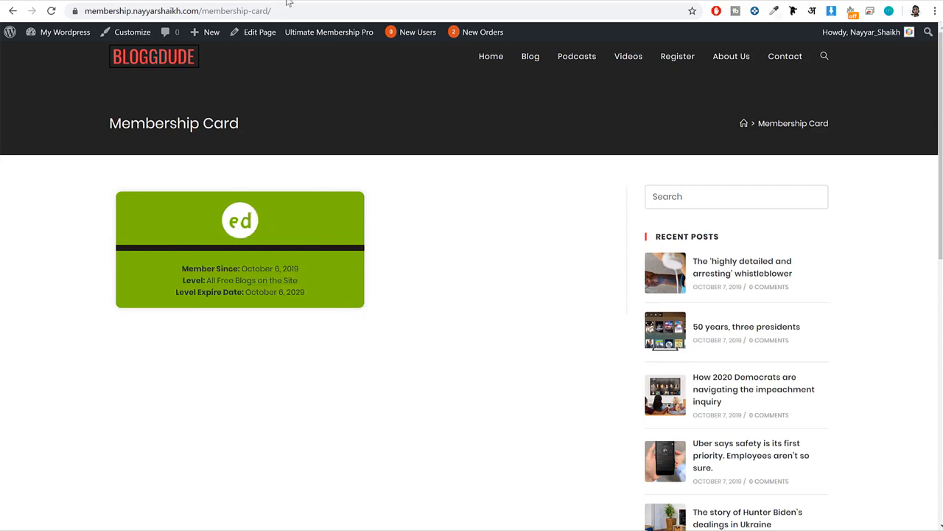
left_click(168, 2)
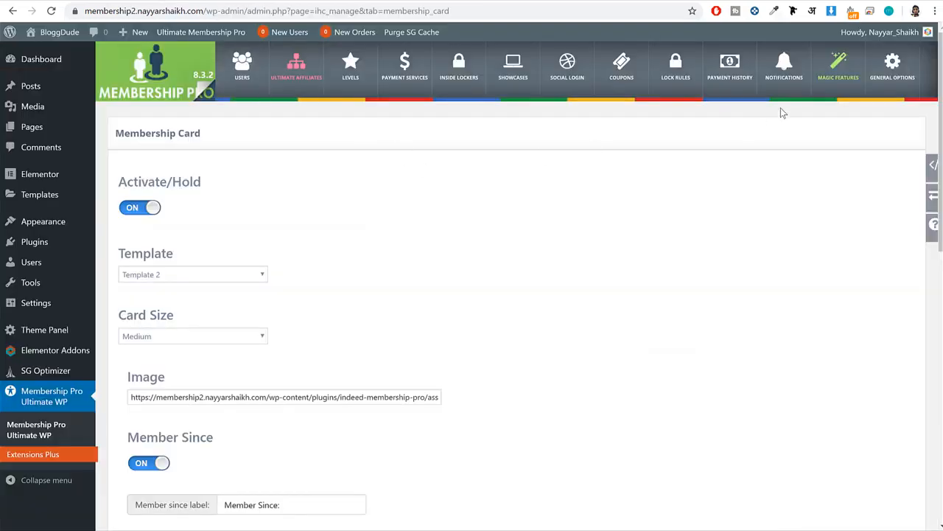
left_click(820, 87)
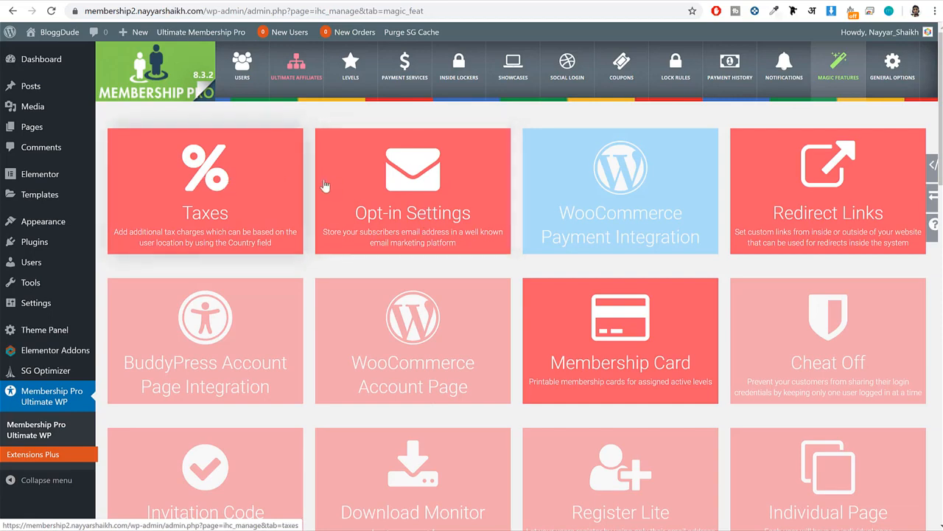
left_click(820, 327)
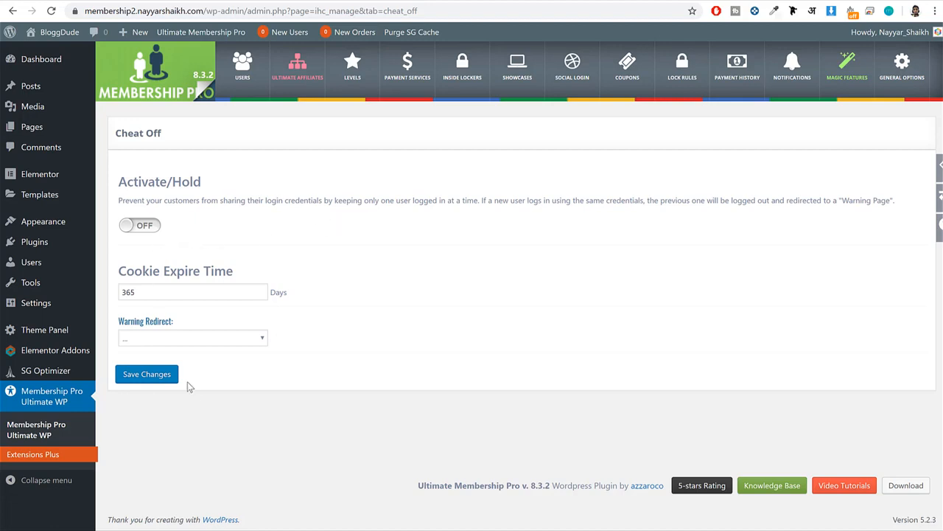
left_click(162, 377)
Open the Invitation Code feature from Magic Features, review its settings, and return to the feature overview.
left_click(855, 69)
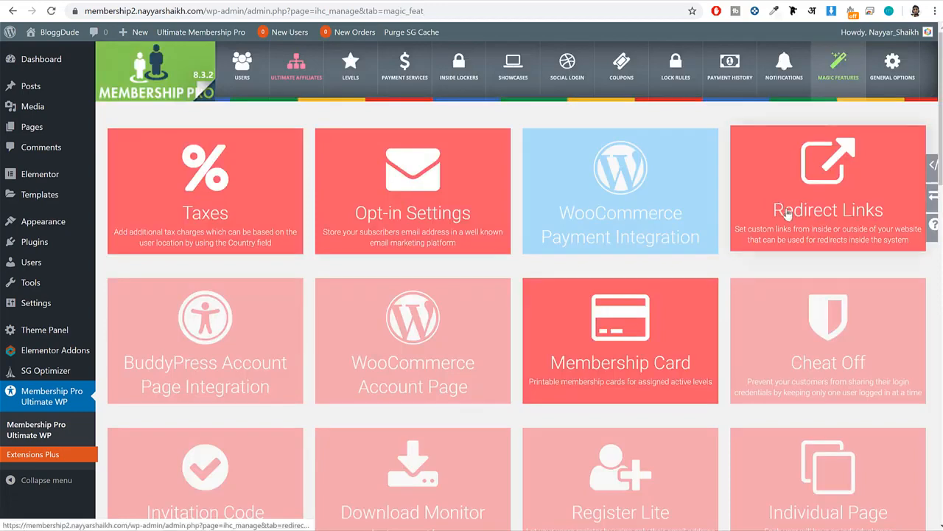
scroll(820, 231, "down", 1)
scroll(820, 230, "down", 3)
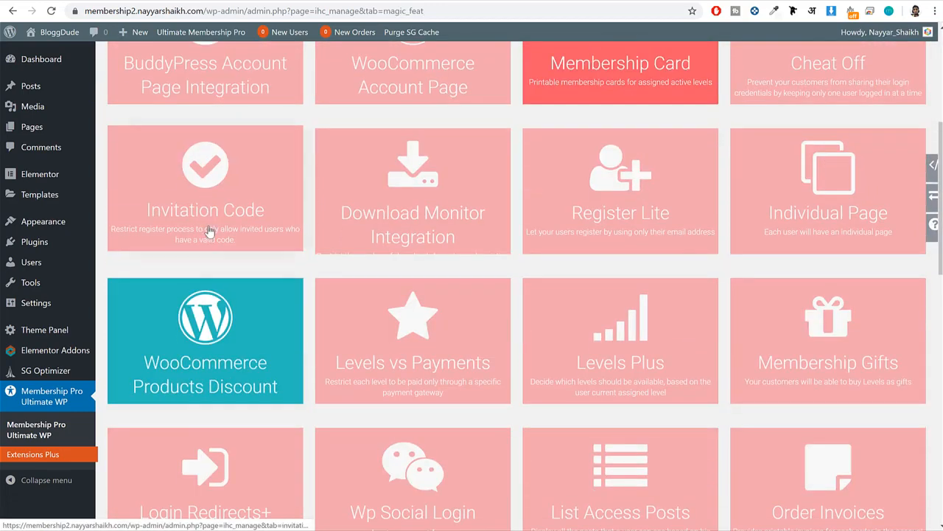
left_click(253, 182)
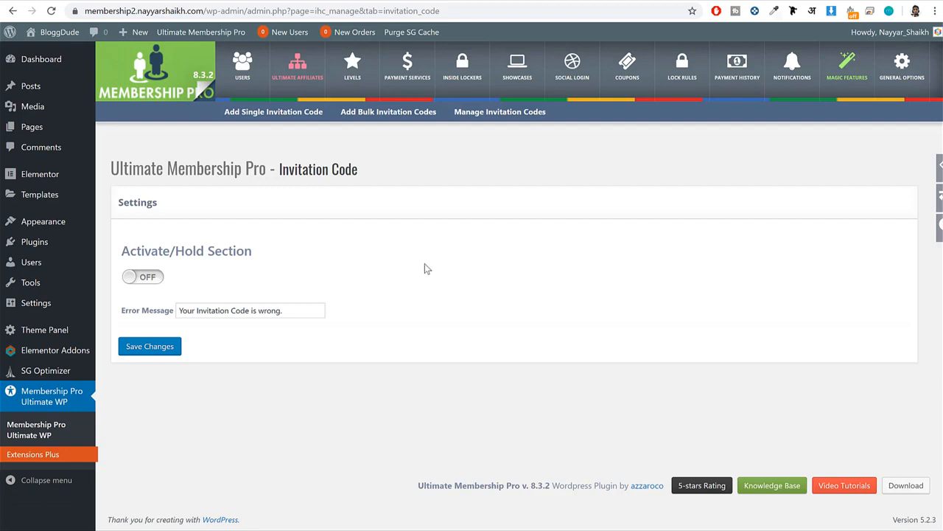
key("alt+Left")
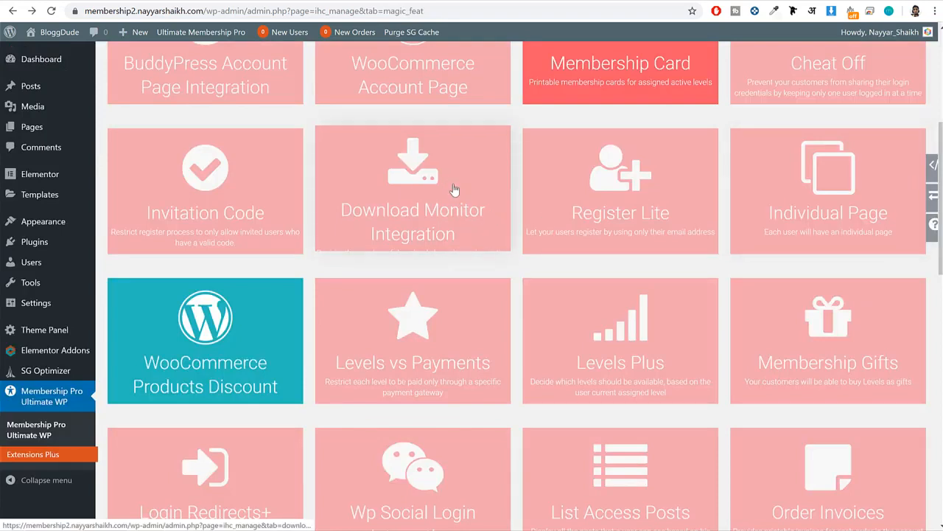
Open the Download Monitor Integration feature and examine its download limit fields for each membership level.
left_click(438, 192)
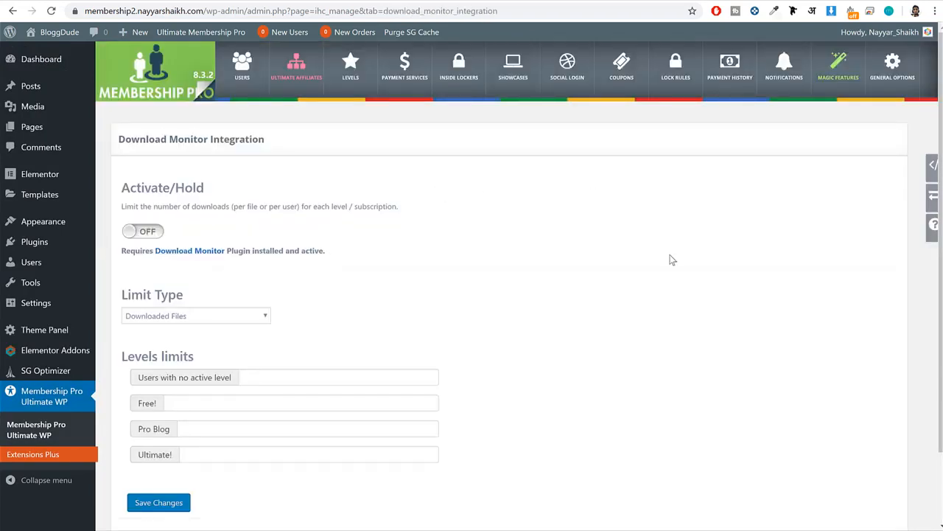
scroll(671, 260, "down", 2)
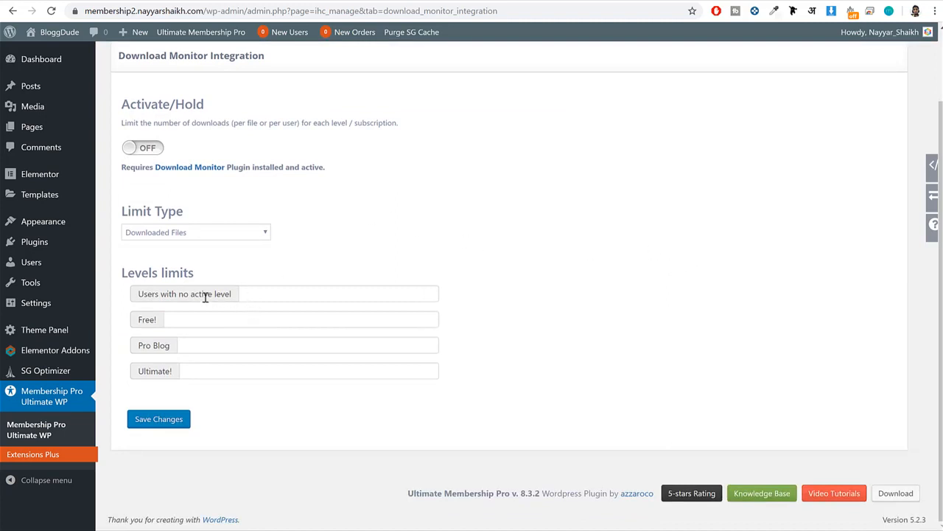
left_click_drag(227, 295, 155, 294)
left_click(286, 294)
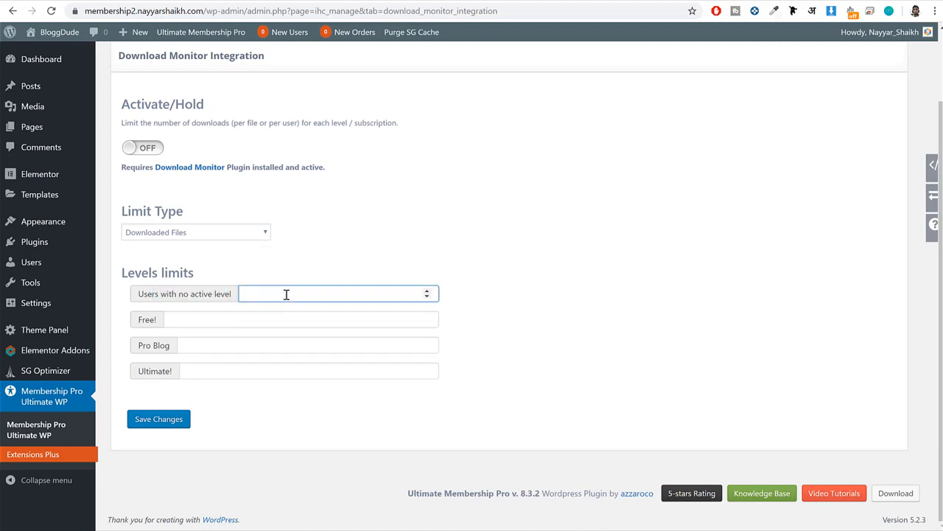
left_click_drag(157, 319, 136, 320)
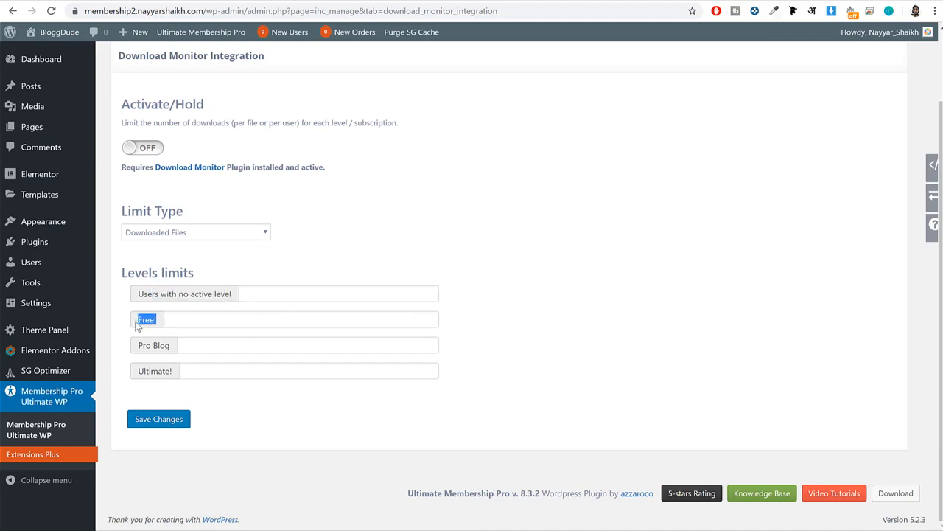
left_click(206, 320)
scroll(214, 352, "up", 2)
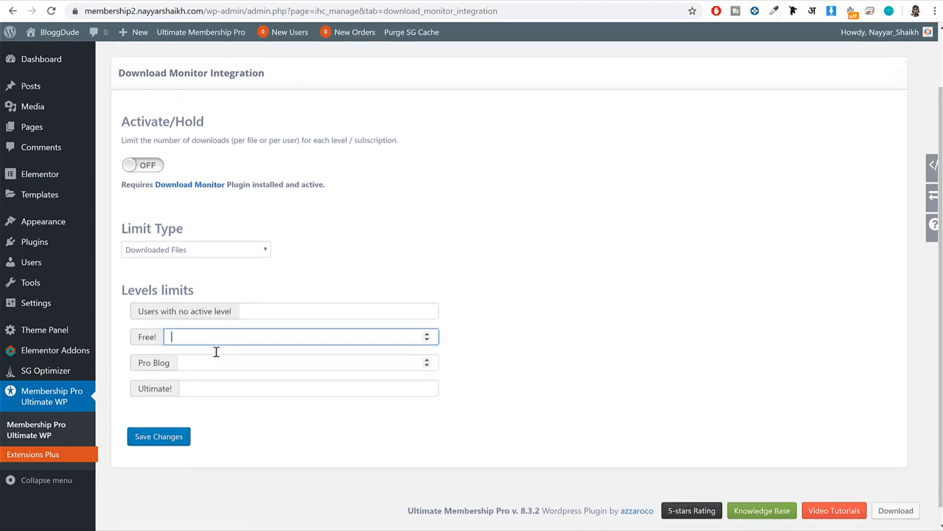
Return to Magic Features, open the Register Lite feature, and review its registration settings.
left_click(828, 70)
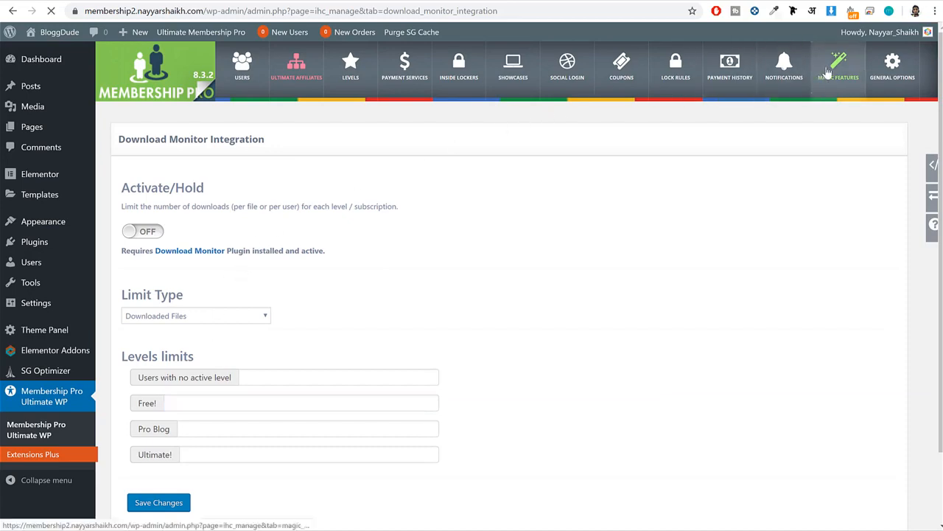
scroll(837, 162, "down", 3)
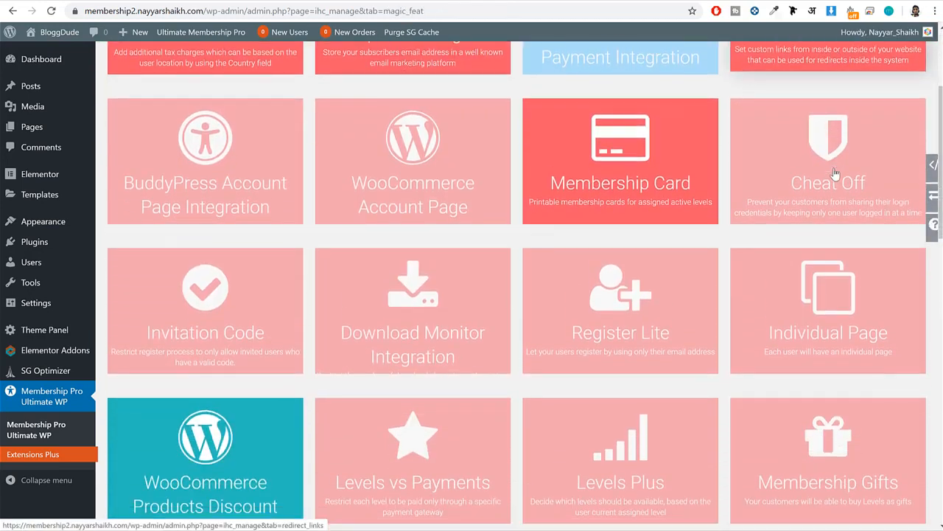
left_click(596, 299)
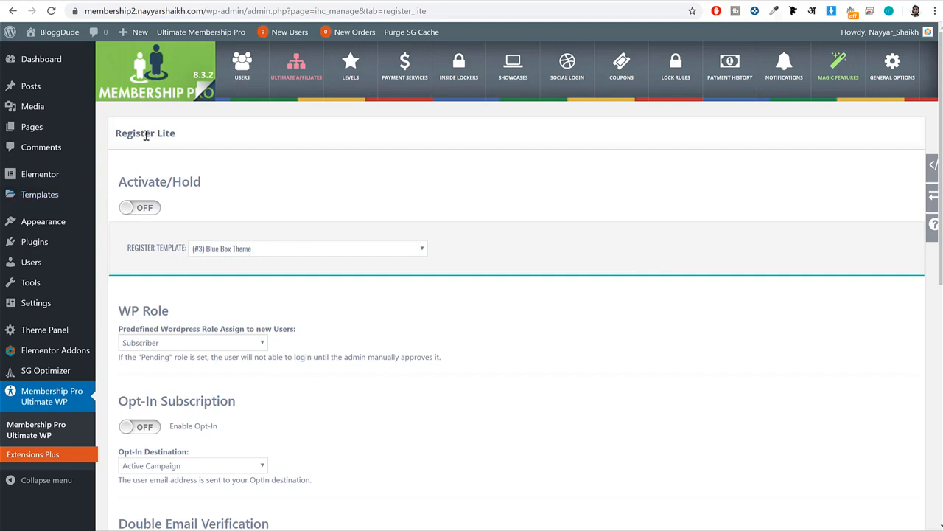
left_click_drag(178, 135, 115, 134)
left_click(212, 148)
Go back to Magic Features and look through the complete list of available features.
left_click(838, 65)
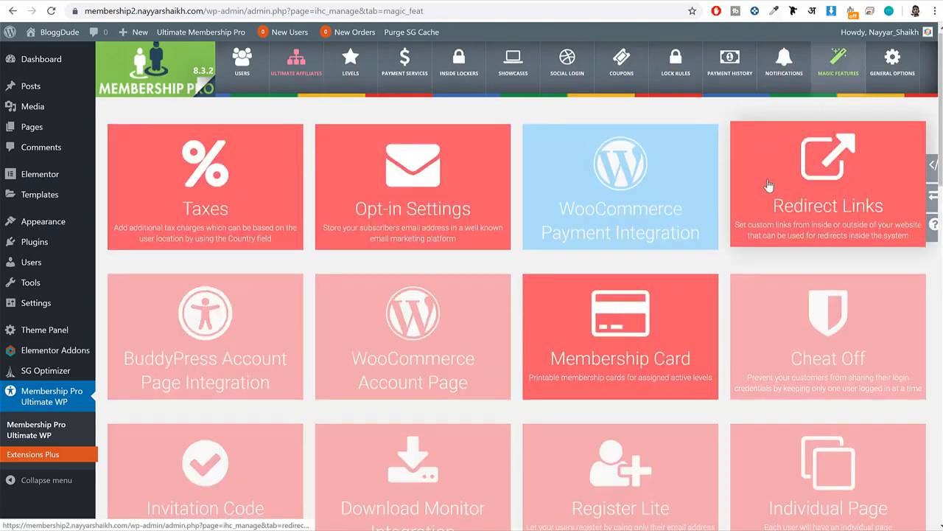
scroll(770, 188, "down", 3)
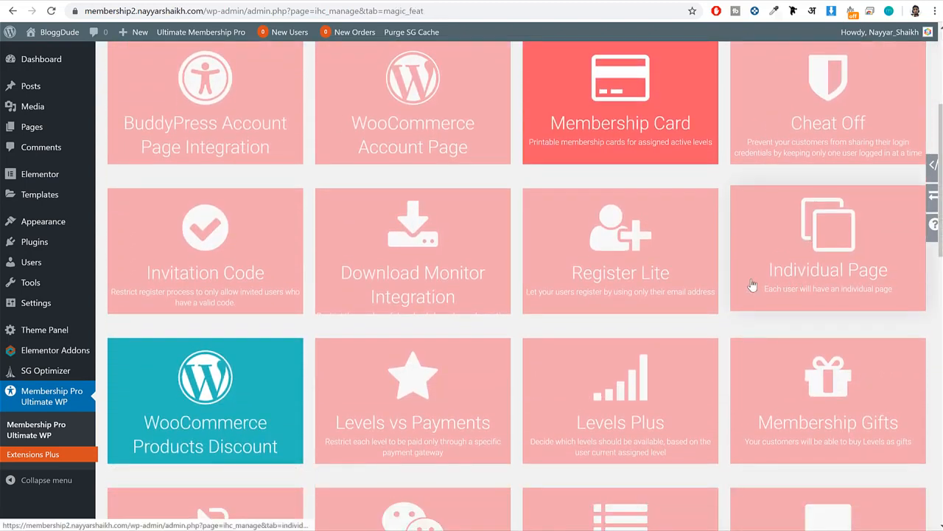
scroll(752, 285, "down", 3)
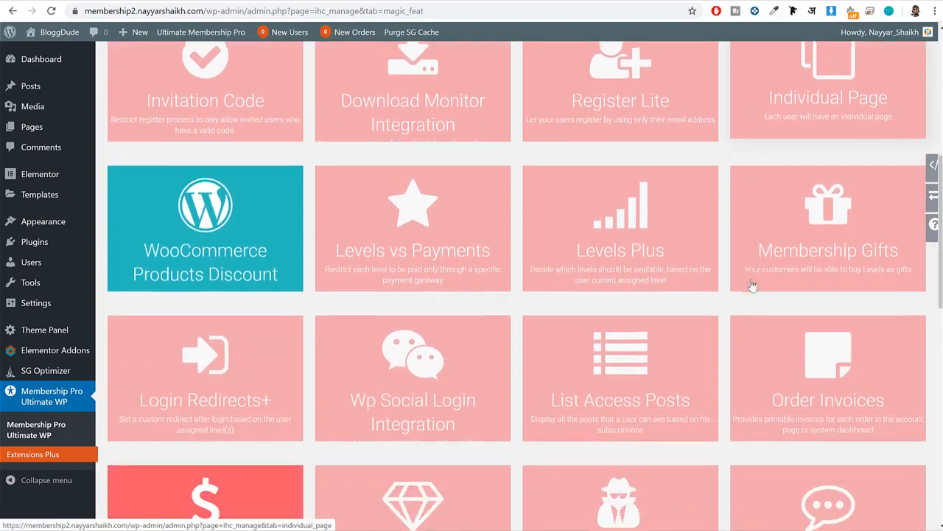
scroll(752, 286, "down", 9)
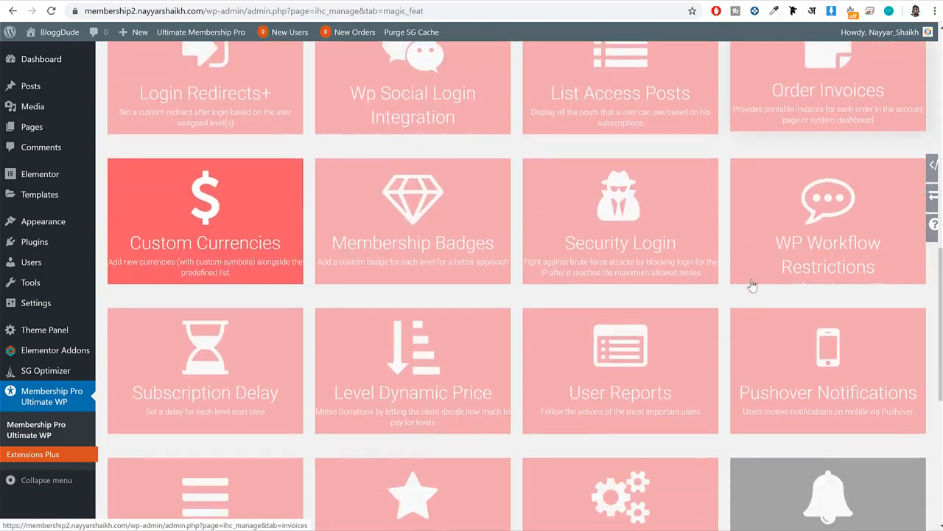
scroll(752, 285, "down", 3)
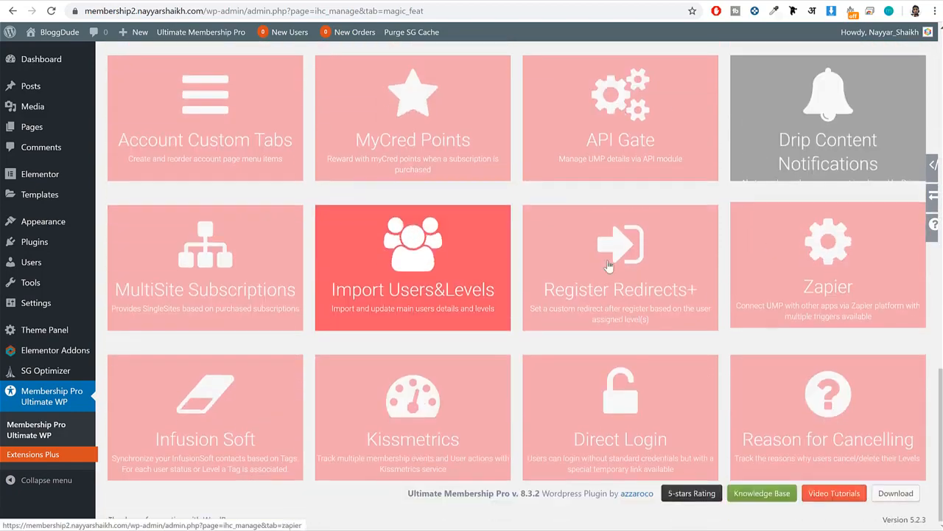
scroll(640, 356, "up", 12)
scroll(643, 359, "up", 3)
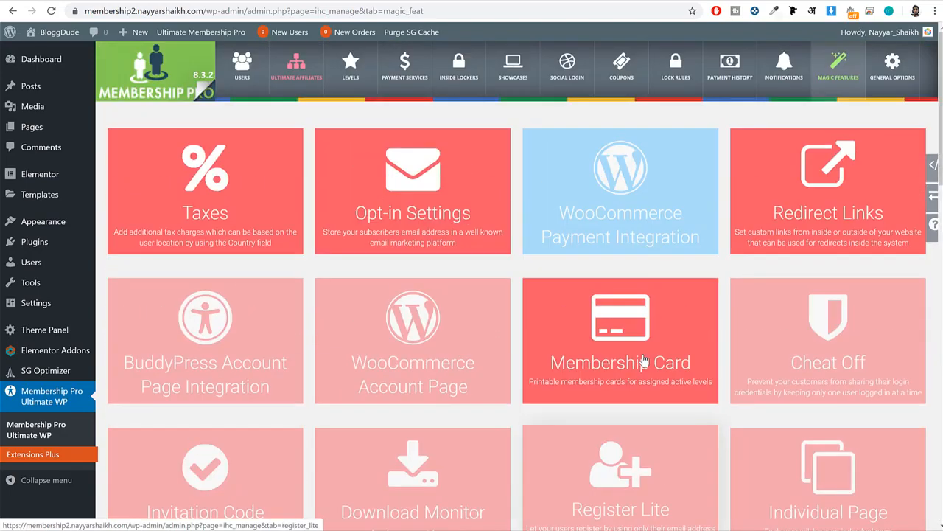
Open the plugin's General Options and review the Defaults Settings, Captcha and Messages sections.
left_click(893, 68)
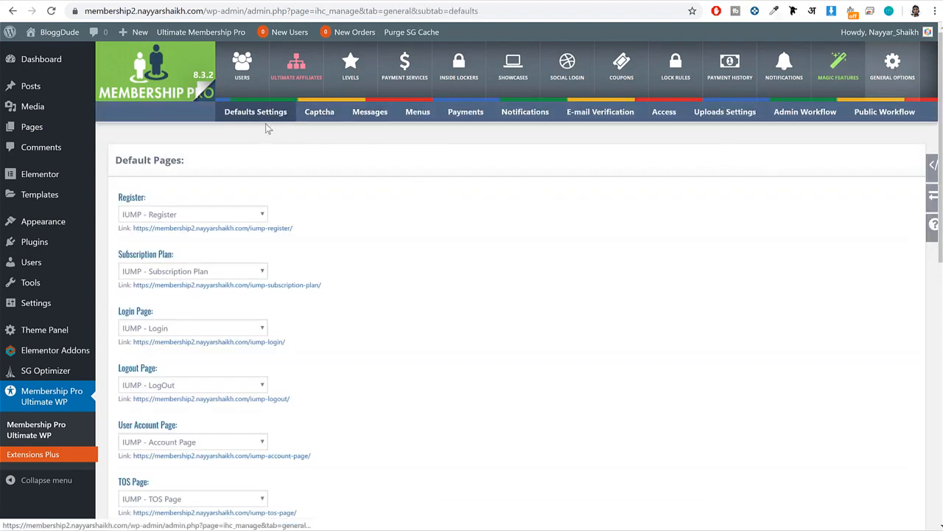
left_click(311, 118)
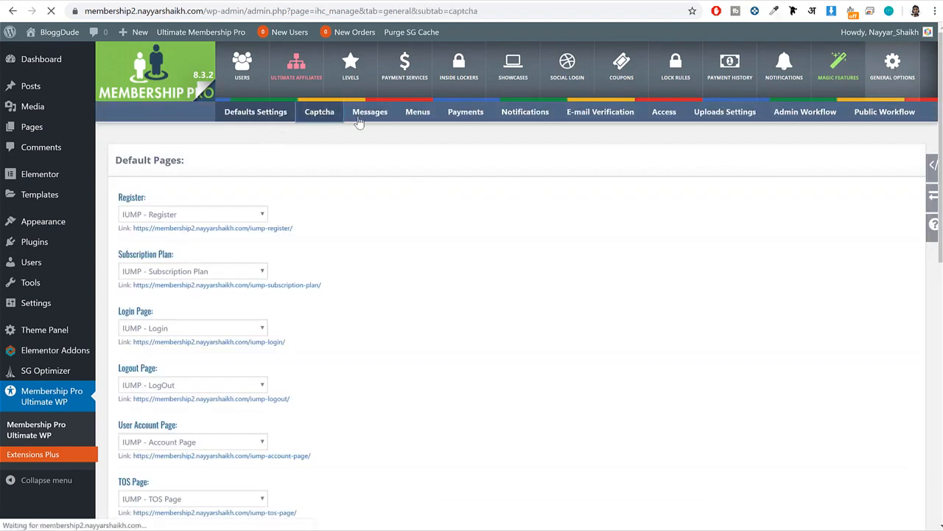
left_click(373, 116)
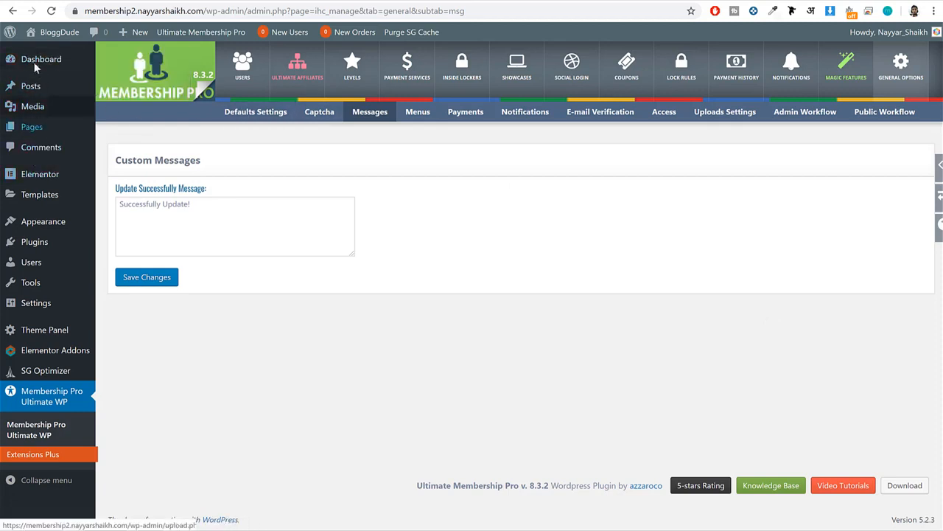
Open the list of all posts, move the "Hello world!" post to the Trash, and start a new post.
mouse_move(26, 94)
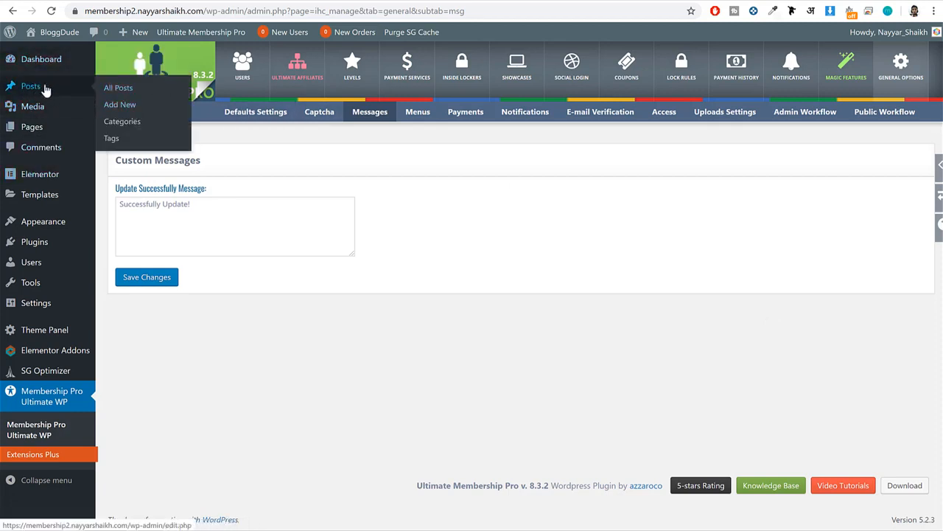
left_click(116, 90)
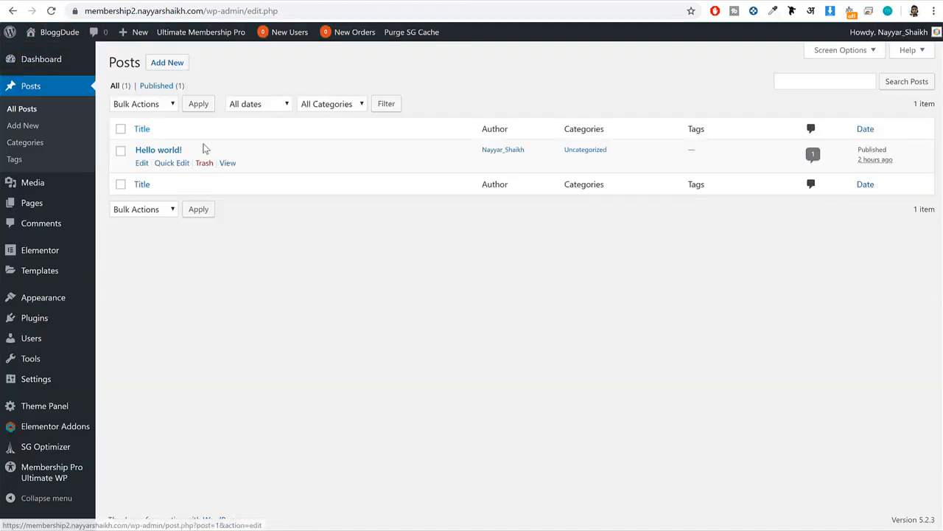
left_click_drag(204, 149, 123, 150)
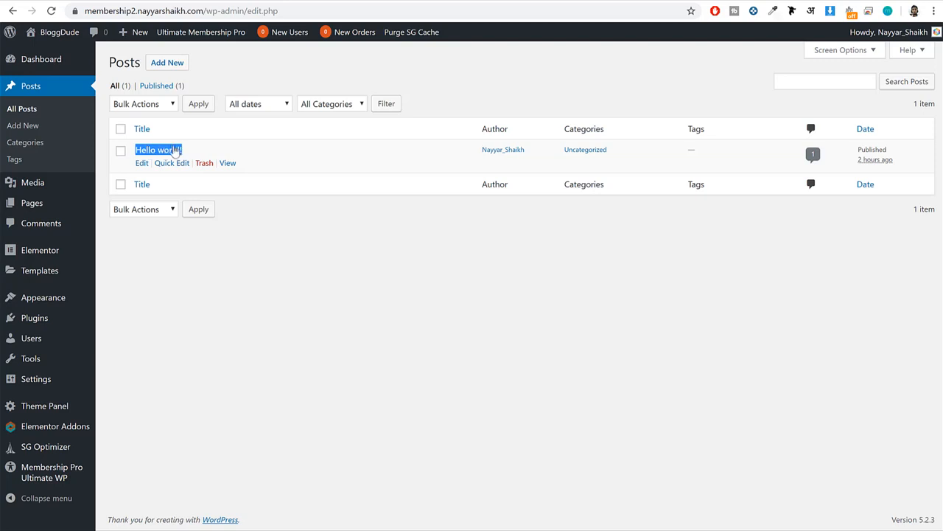
left_click(205, 165)
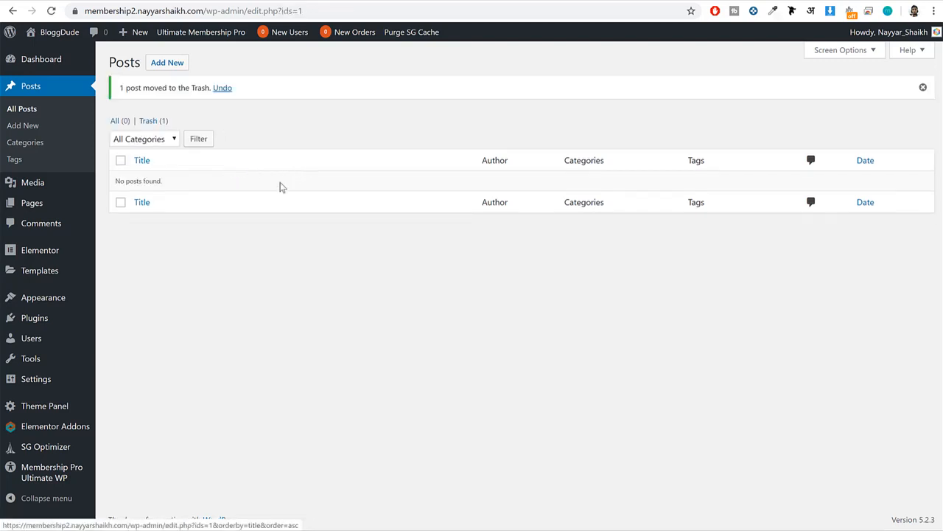
left_click(171, 63)
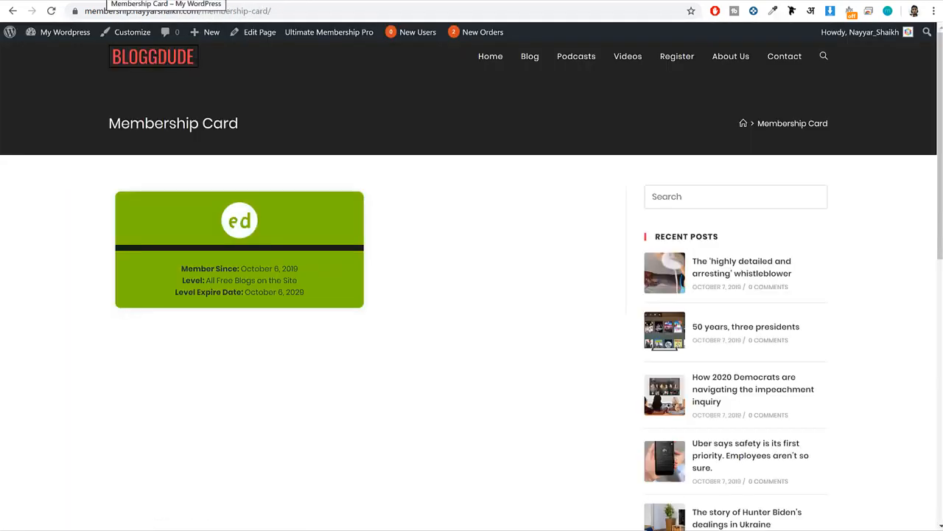
Switch to the membership.nayyarshaikh.com demo site and examine the posts on its homepage and Blog page.
left_click(152, 58)
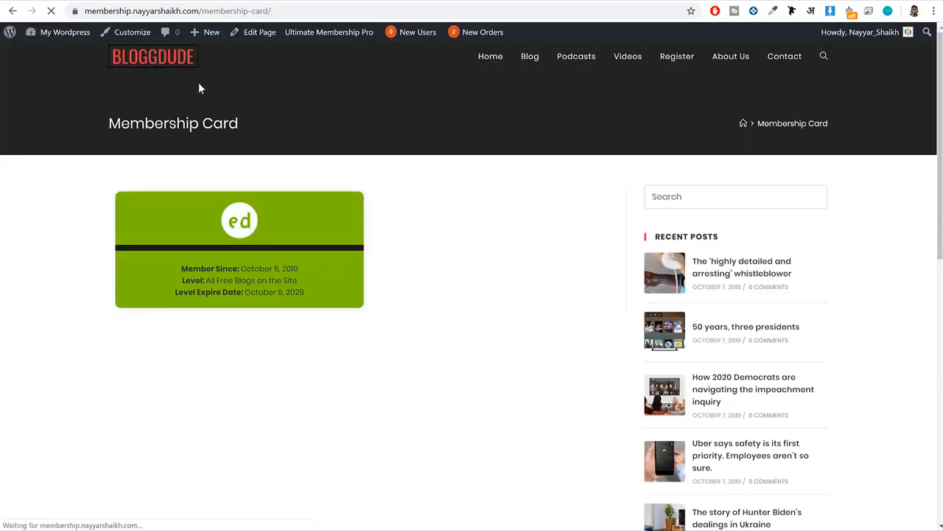
scroll(354, 186, "down", 10)
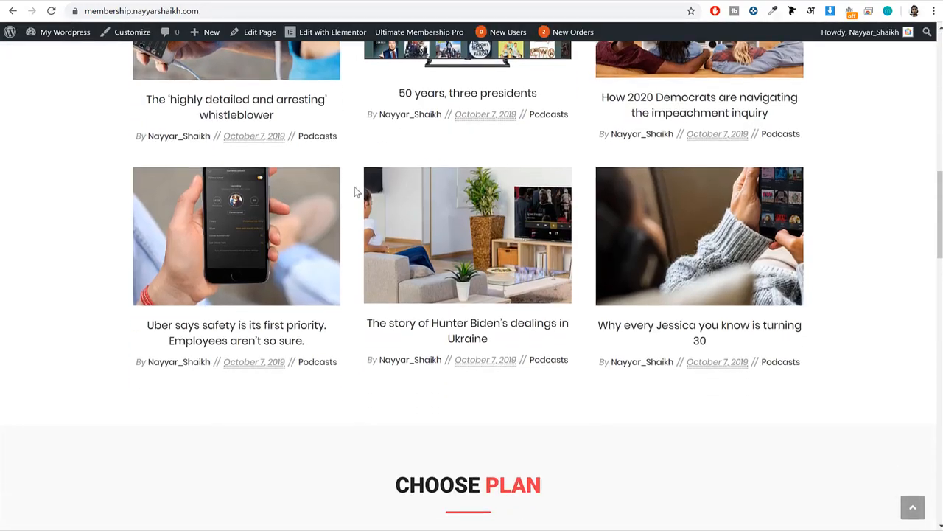
scroll(356, 187, "up", 3)
scroll(461, 221, "up", 8)
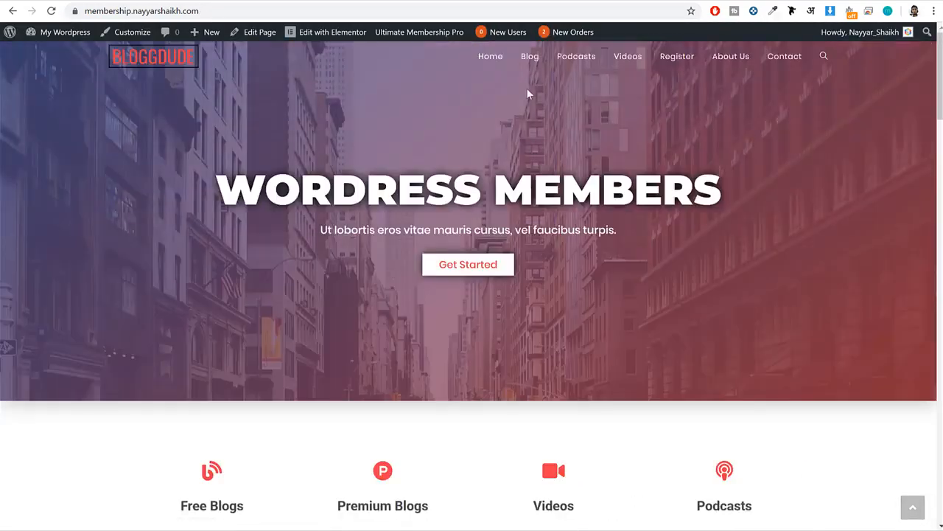
left_click(531, 71)
scroll(442, 166, "down", 15)
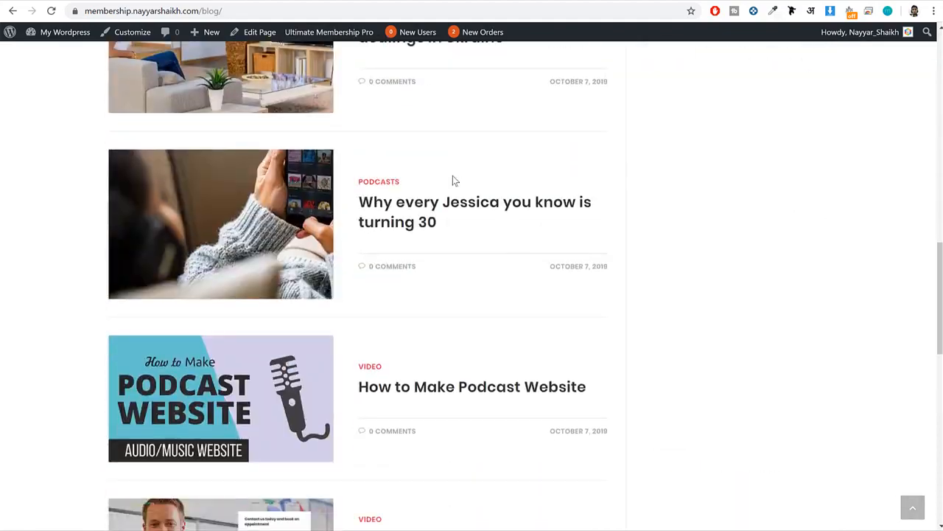
Go to the second page of the demo blog and open the "SEO Tips To Boost Your Sales" post to look through its content.
left_click(561, 248)
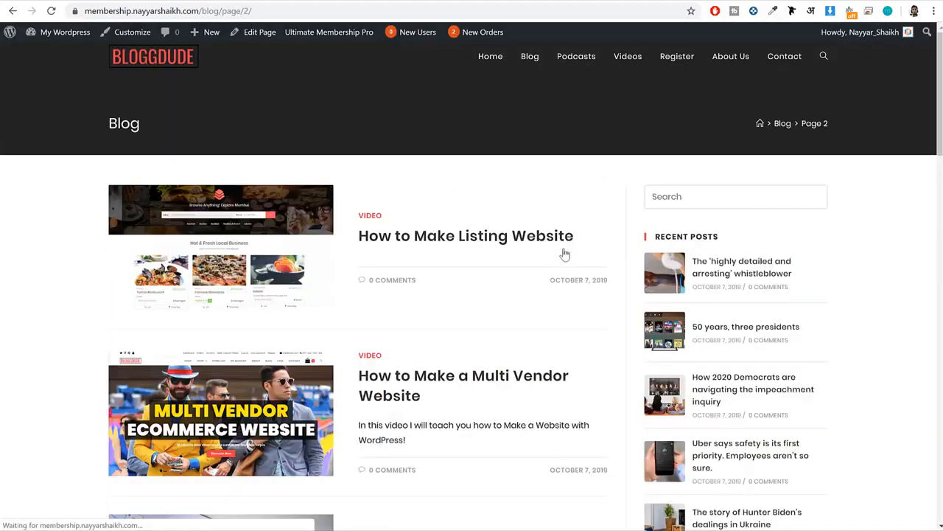
scroll(563, 251, "down", 8)
scroll(501, 214, "up", 3)
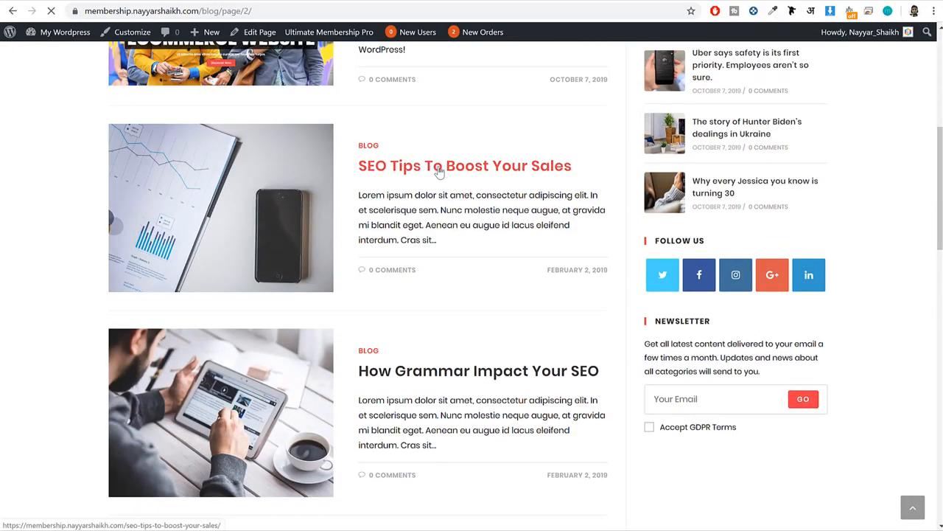
left_click(443, 168)
scroll(440, 177, "down", 10)
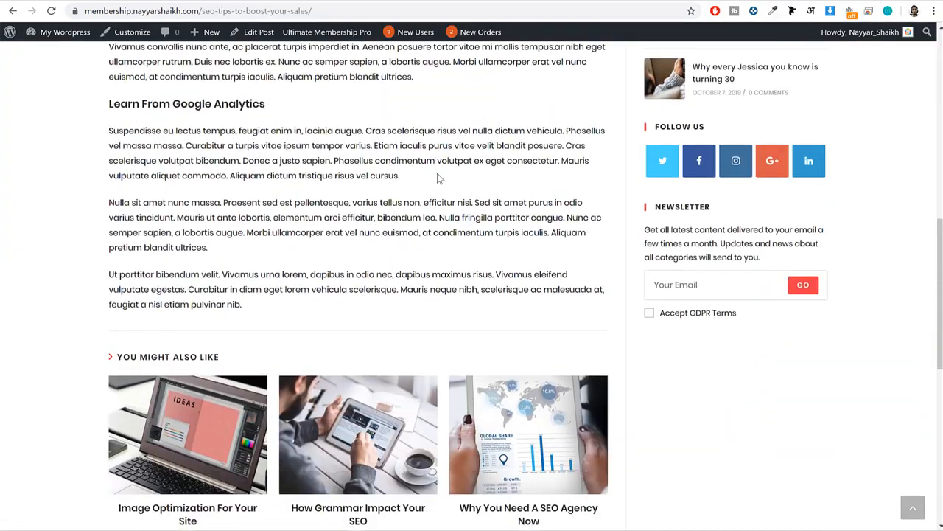
scroll(440, 177, "up", 9)
Copy the demo post's title "SEO Tips To Boost Your Sales" into the new post's title and start an empty paragraph below it.
triple_click(140, 243)
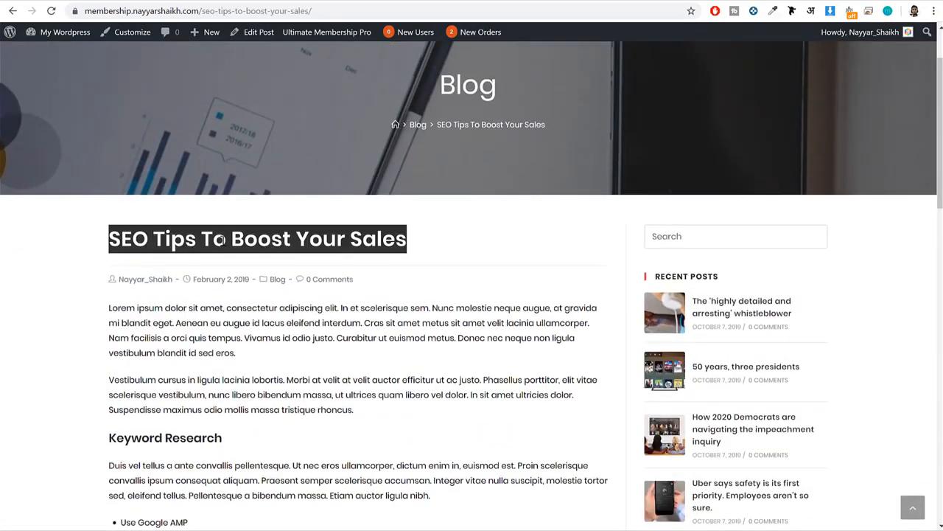
key("ctrl+c")
scroll(282, 238, "up", 1)
key("ctrl+Tab")
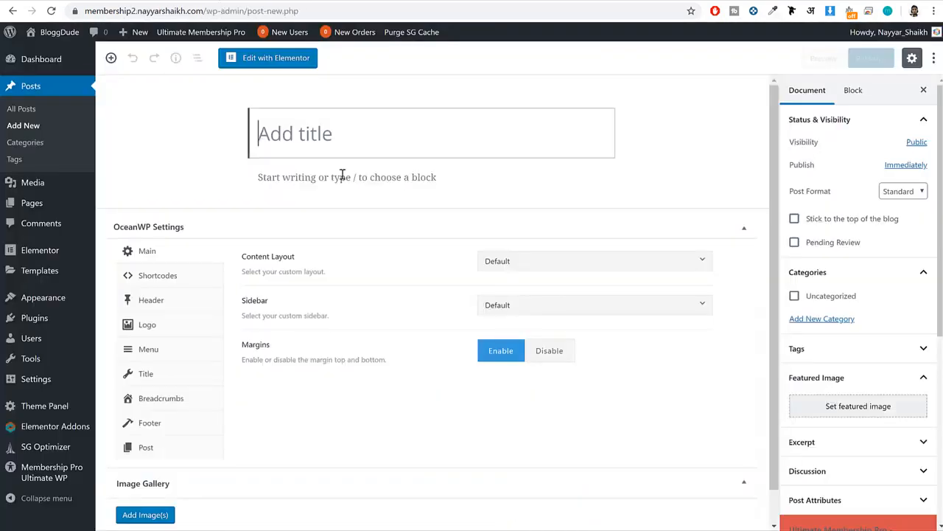
key("ctrl+v")
left_click(333, 177)
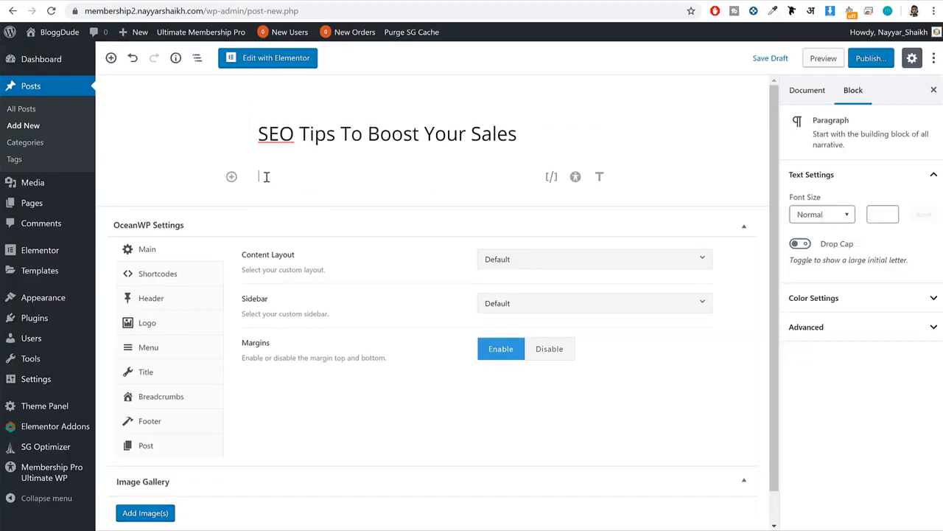
Copy the demo post's first paragraph, starting "Lorem ipsum dolor sit amet", into the new post's first paragraph block.
left_click(112, 3)
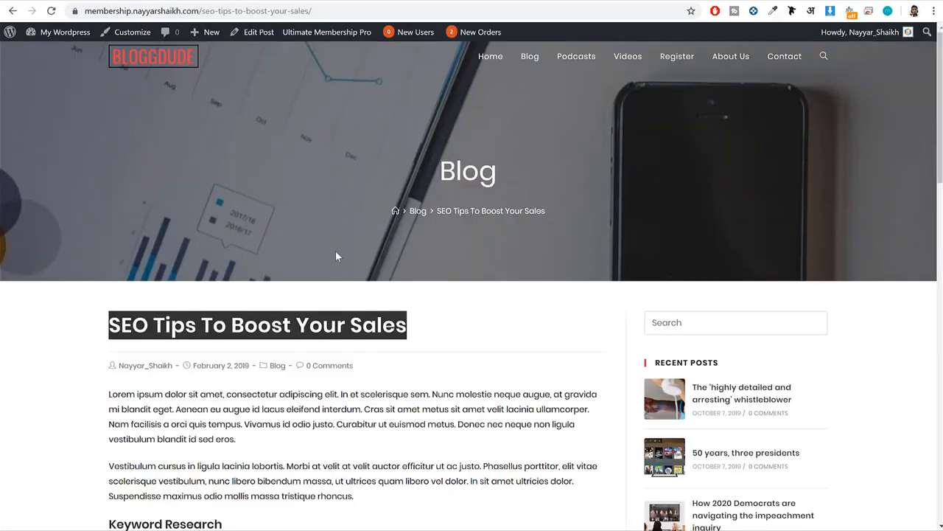
scroll(335, 250, "down", 3)
scroll(288, 311, "down", 1)
triple_click(188, 165)
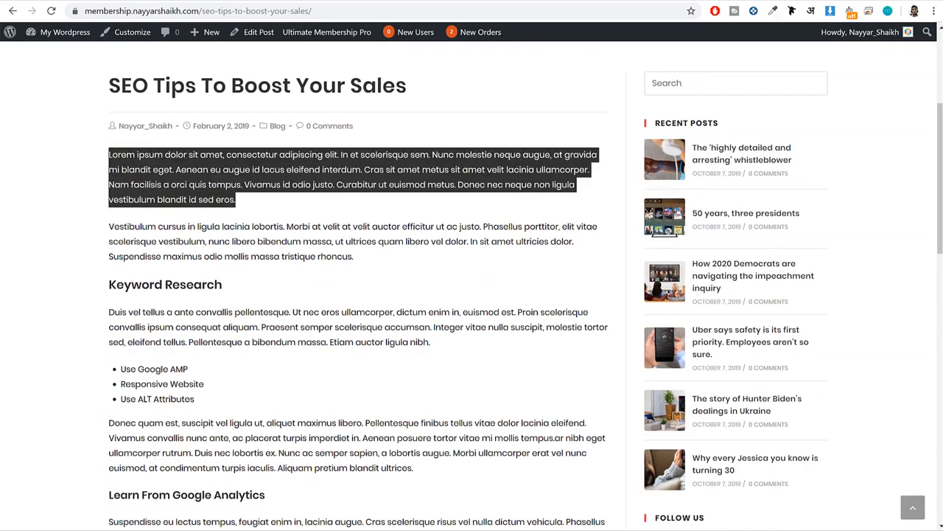
left_click(220, 3)
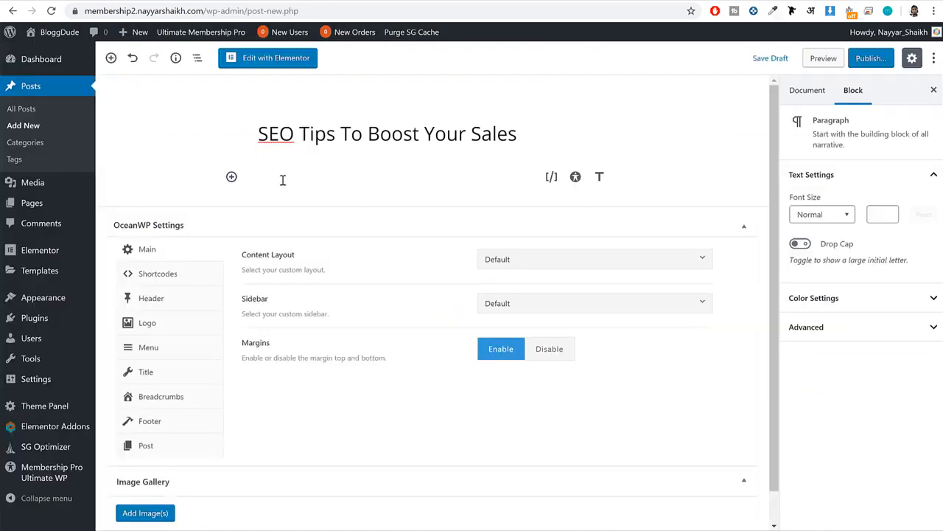
type("sbcmsdnbdp")
key("ctrl+a")
key("BackSpace")
key("ctrl+v")
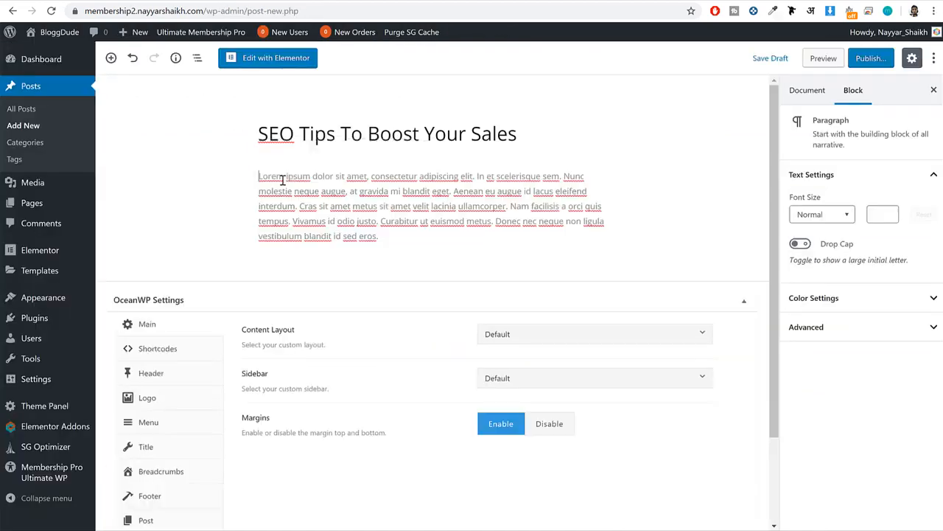
Copy the demo post's second paragraph, starting "Vestibulum cursus", into a new paragraph block below the first one.
left_click(84, 2)
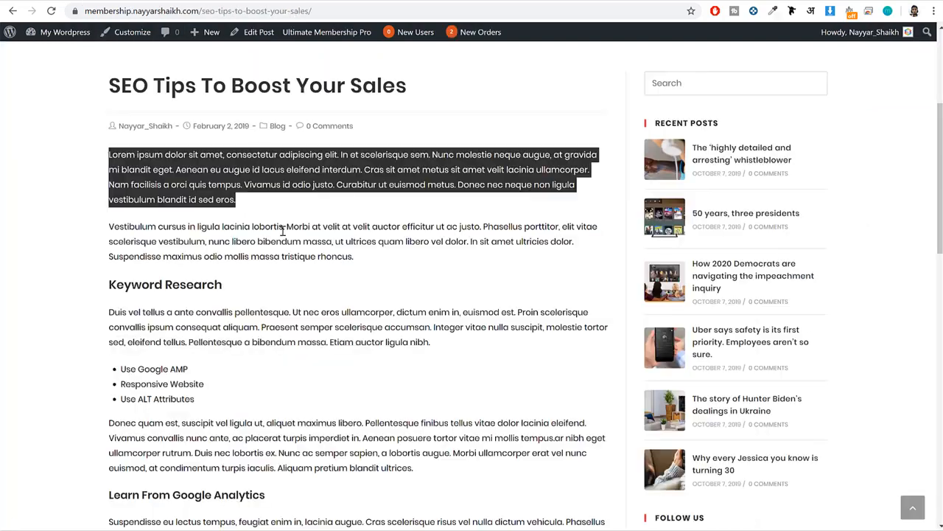
left_click(258, 236)
triple_click(258, 236)
left_click(180, 2)
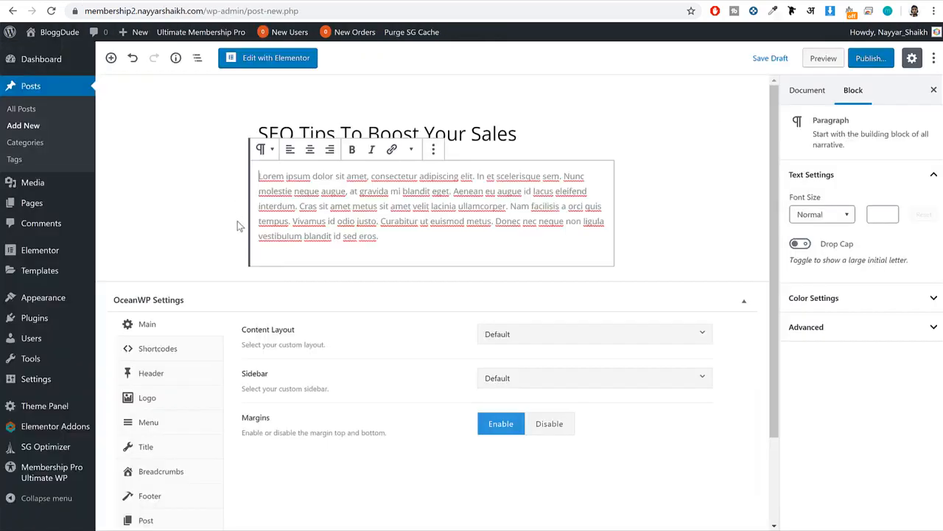
left_click(112, 59)
left_click(155, 170)
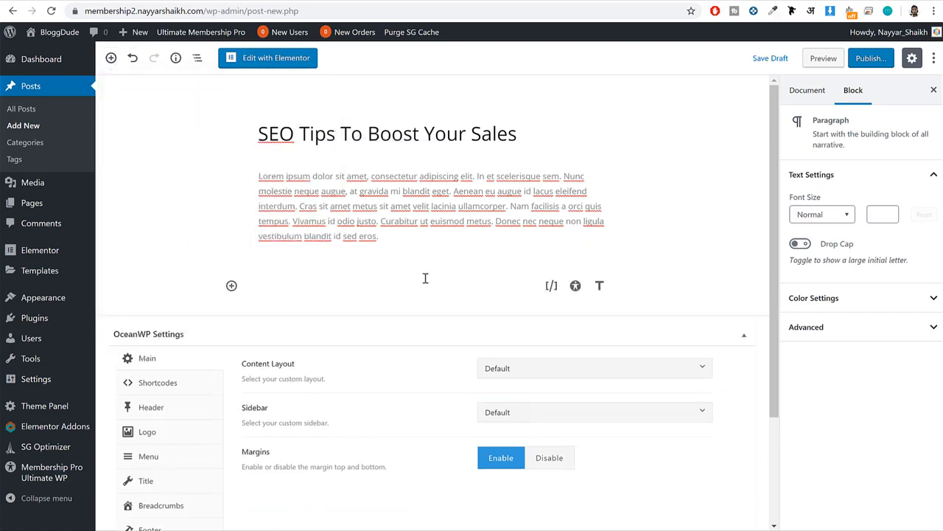
key("ctrl+v")
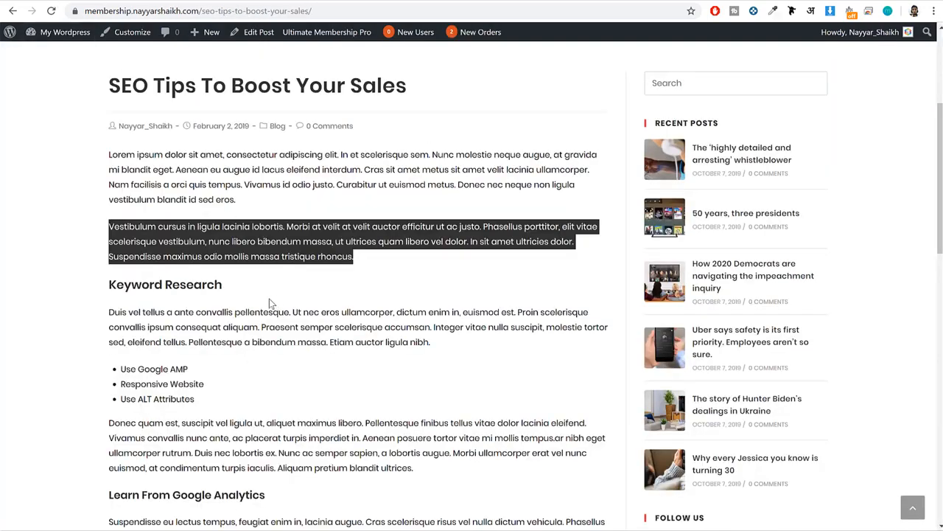
Add a Heading block below the second paragraph containing the demo post's subheading "Keyword Research".
triple_click(209, 283)
key("ctrl+c")
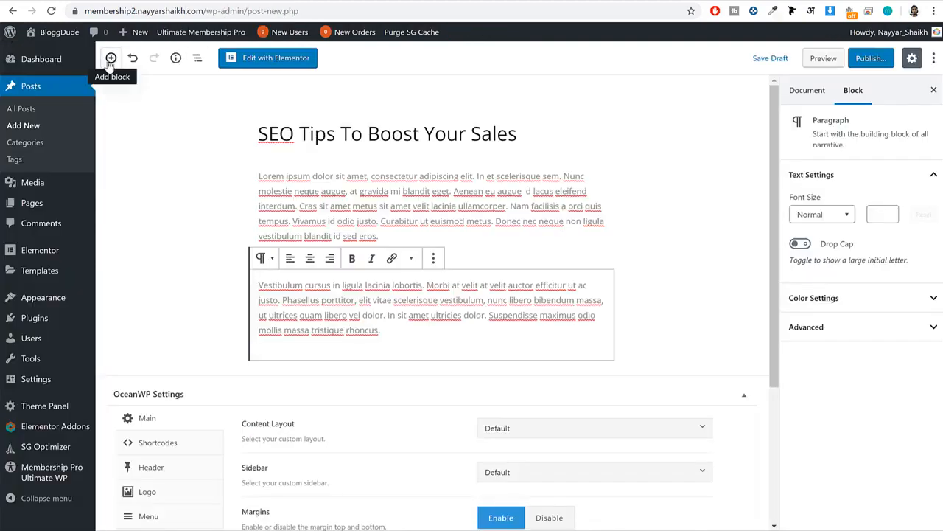
left_click(110, 58)
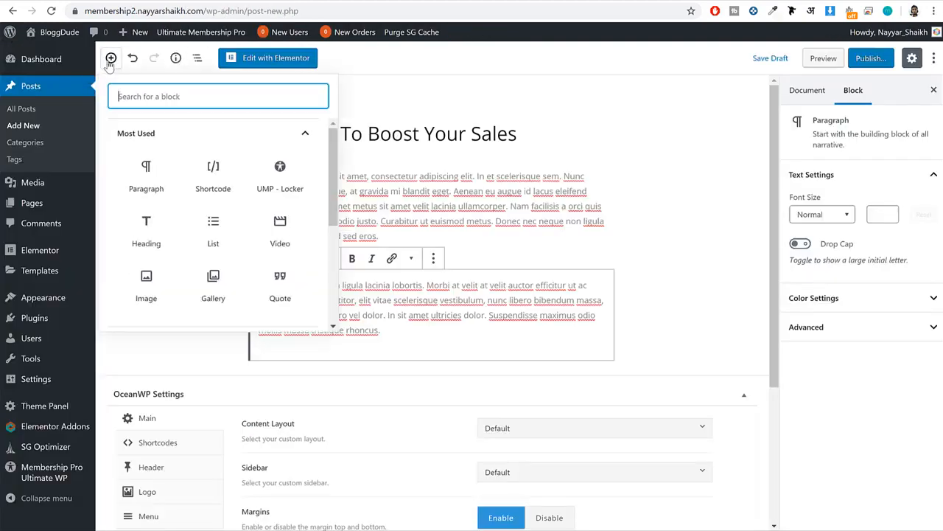
type("hea")
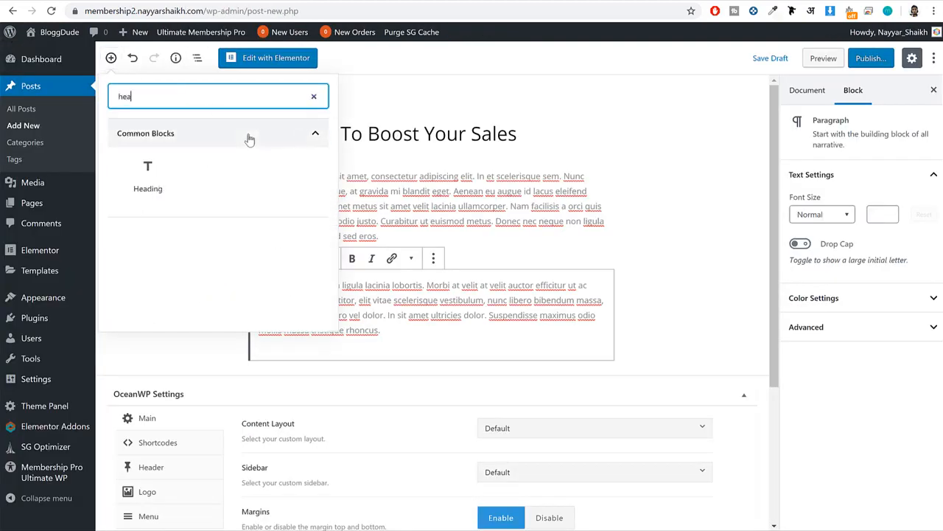
left_click(146, 193)
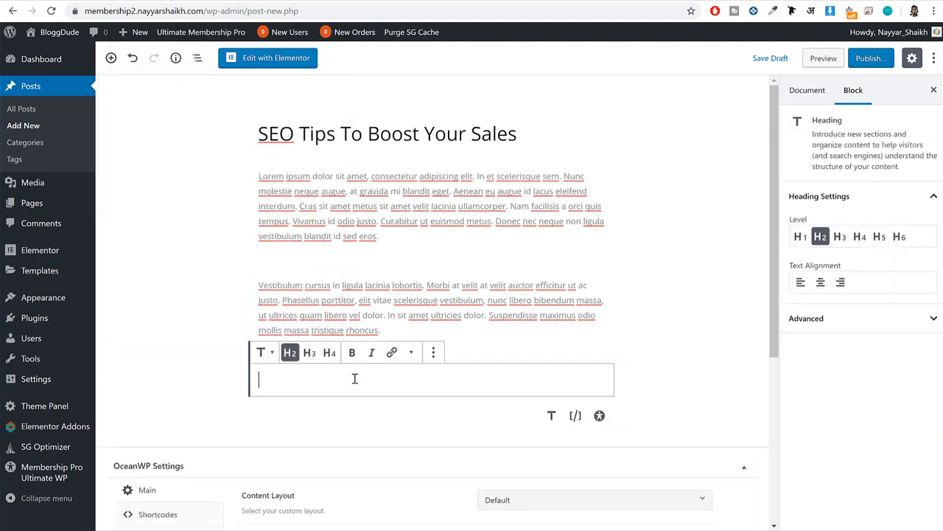
key("ctrl+v")
Try levels H3 and H4 on the "Keyword Research" heading, returning it to H2.
left_click_drag(375, 382, 242, 377)
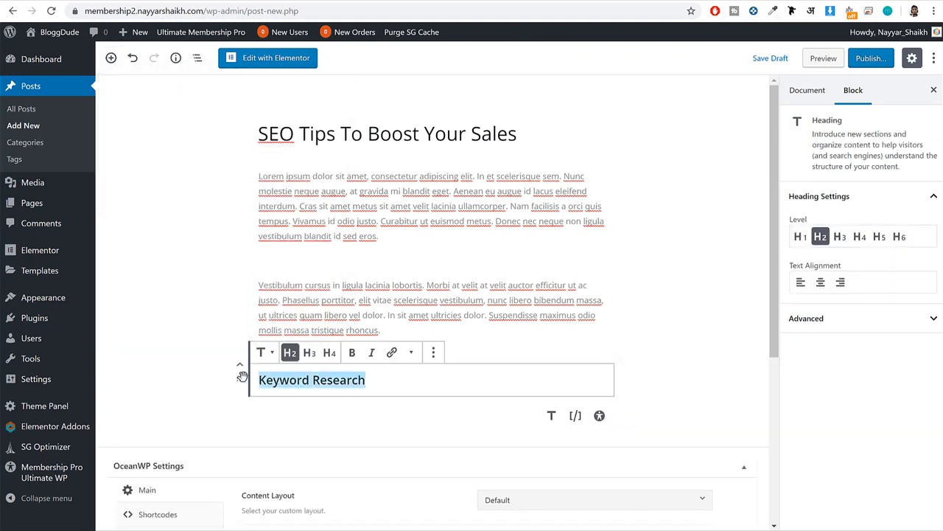
left_click(310, 353)
left_click(329, 353)
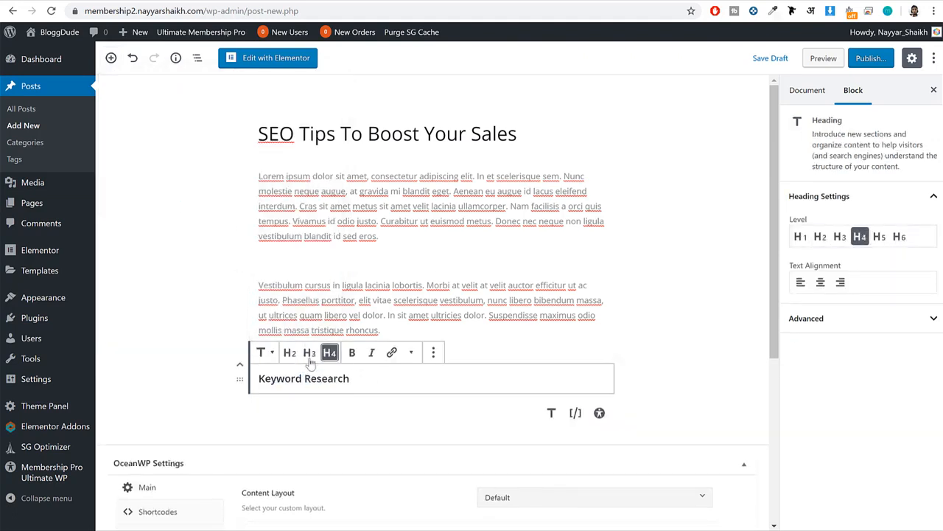
left_click(290, 352)
Copy the demo paragraph starting "Duis vel tellus" into a new paragraph below the "Keyword Research" heading.
left_click(397, 410)
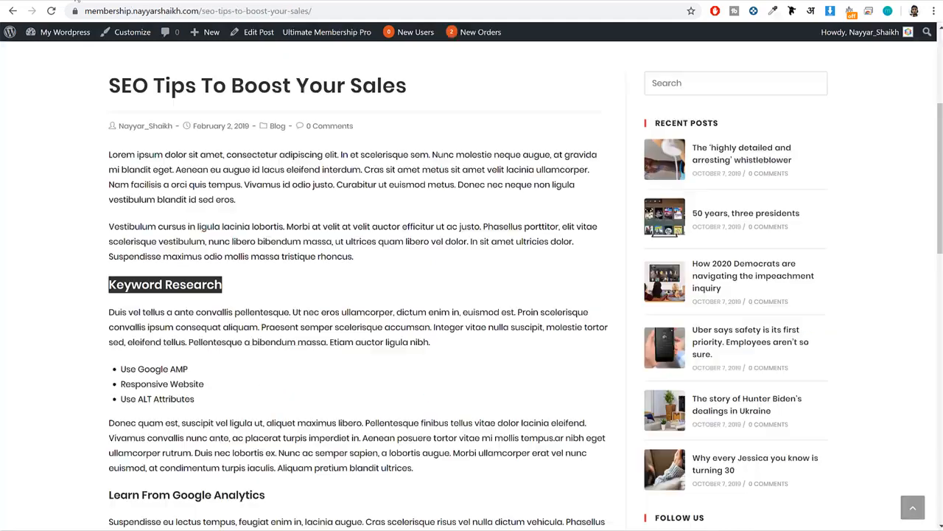
scroll(362, 154, "down", 2)
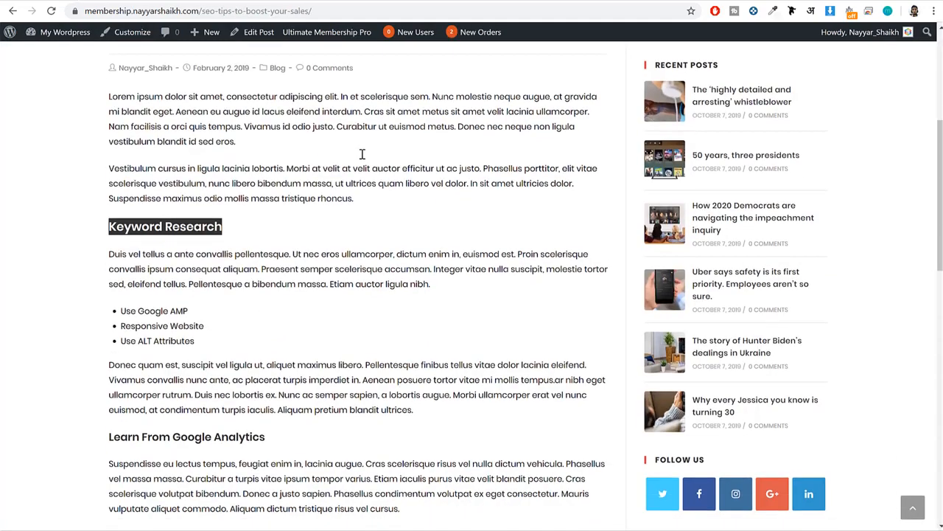
triple_click(269, 207)
key("ctrl+c")
left_click(221, 2)
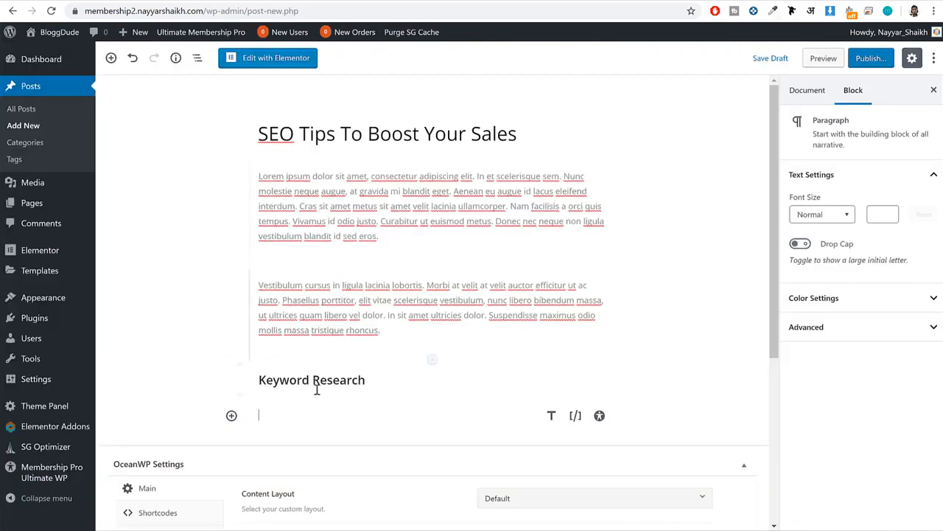
key("ctrl+v")
scroll(325, 416, "down", 2)
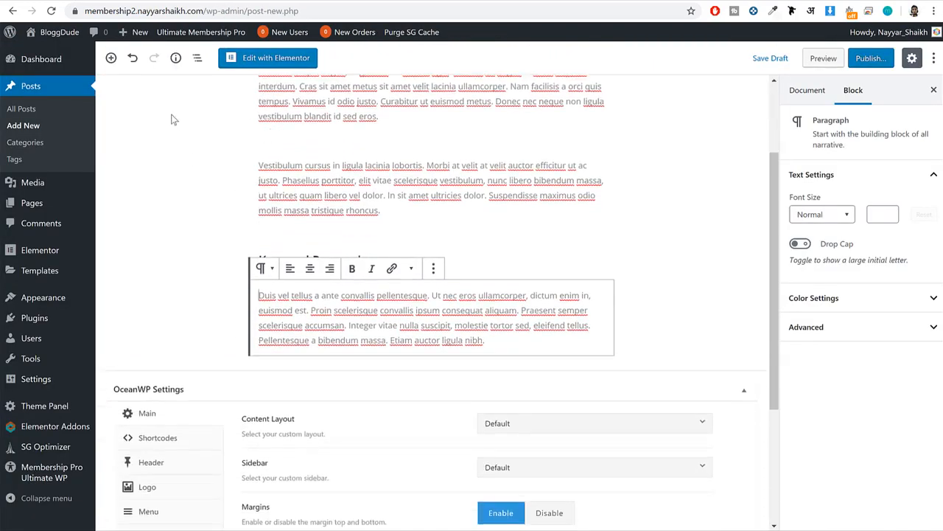
Add a List block below that paragraph and fill it with the demo items Use Google AMP, Responsive Website and Use ALT Attributes.
left_click(111, 2)
left_click(201, 279)
left_click_drag(199, 278, 123, 255)
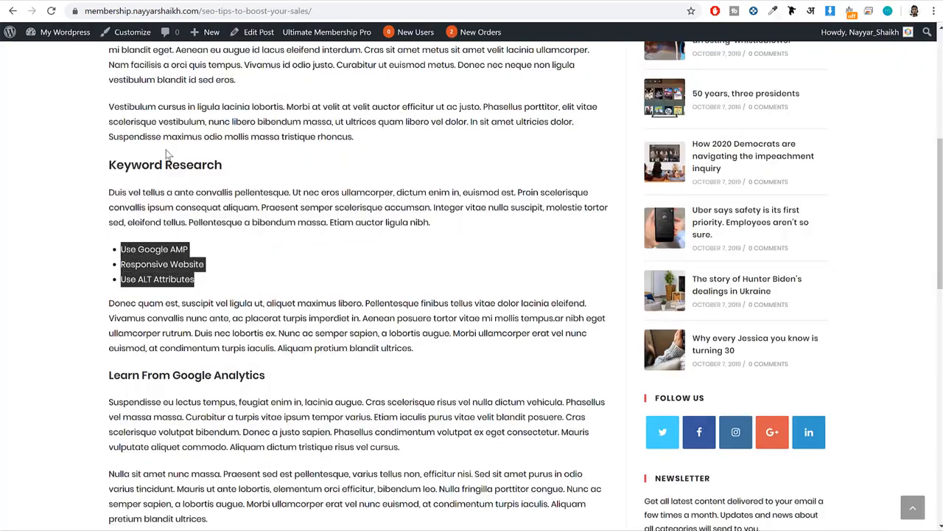
left_click(180, 3)
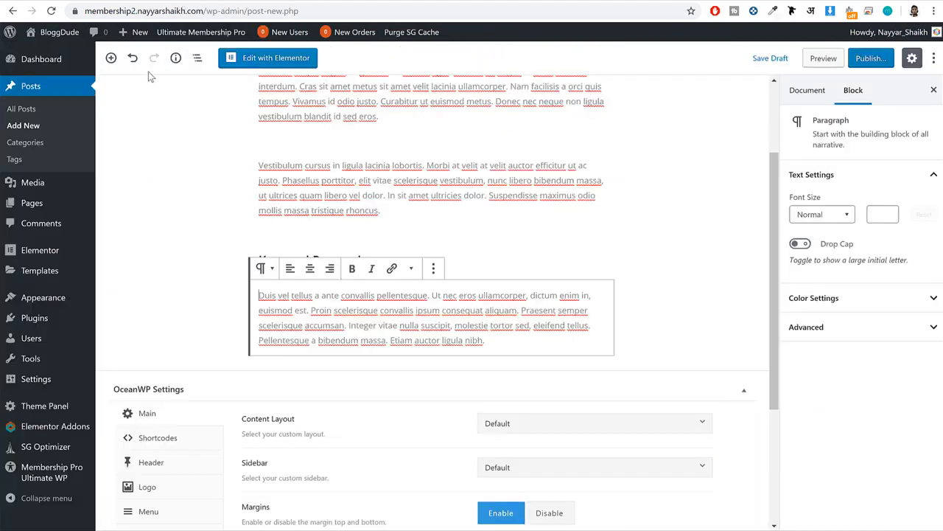
left_click(112, 58)
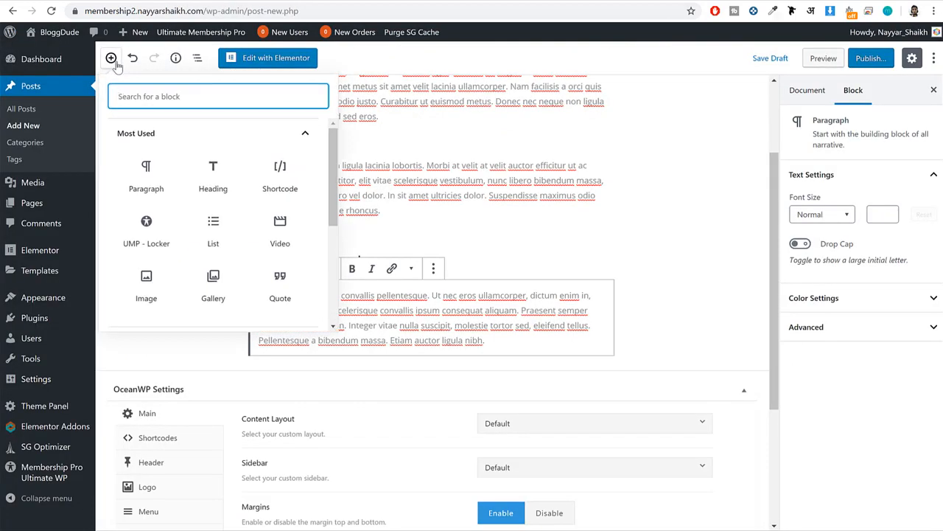
type("list")
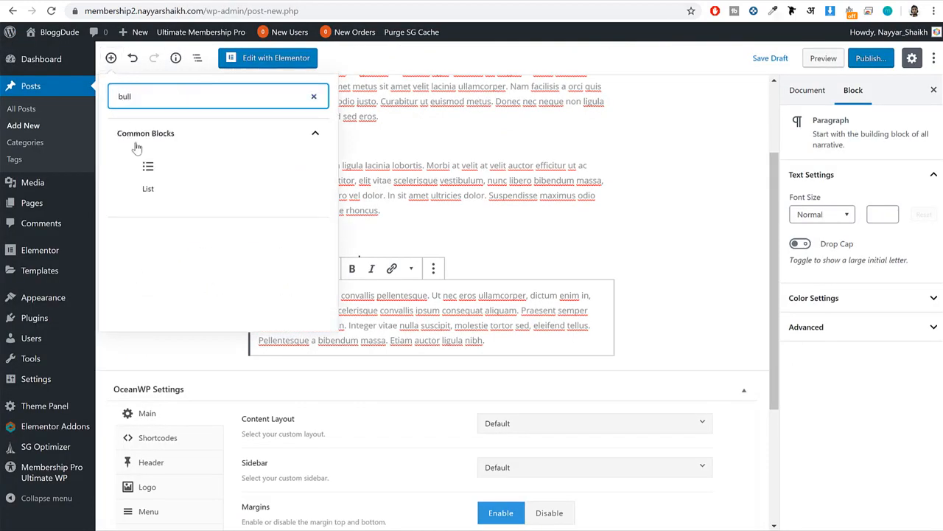
left_click(150, 173)
key("ctrl+v")
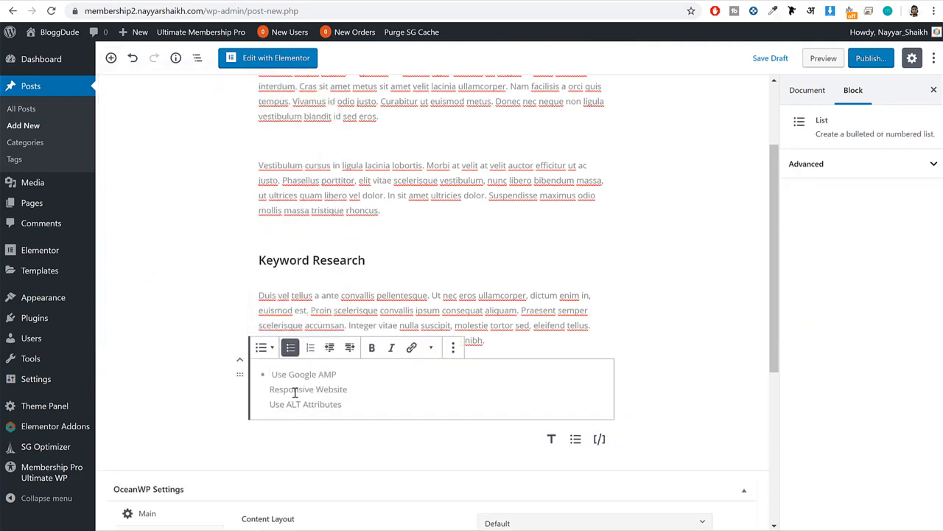
Split the pasted list lines so that Responsive Website and Use ALT Attributes each become a separate bullet.
key("ctrl+a")
key("ctrl+a")
triple_click(319, 402)
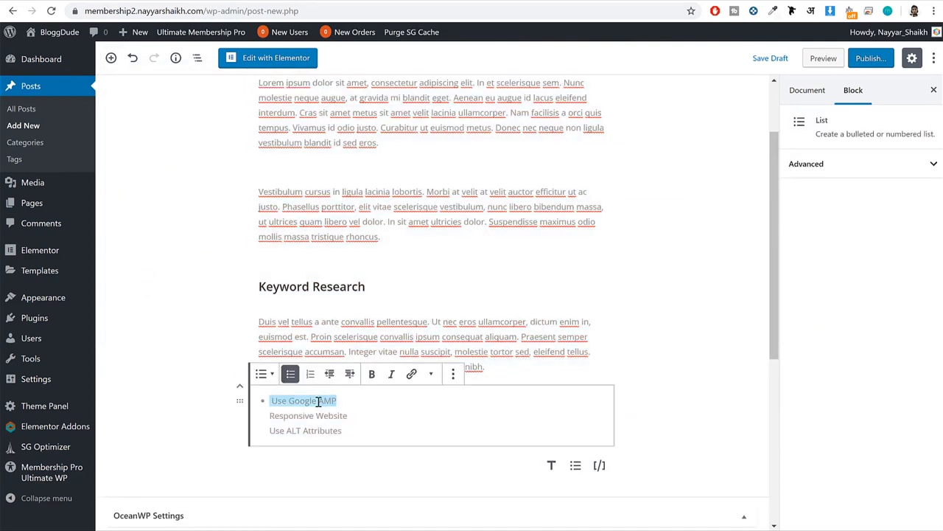
left_click(356, 406)
key("Delete")
key("Return")
left_click(383, 413)
key("Delete")
key("Return")
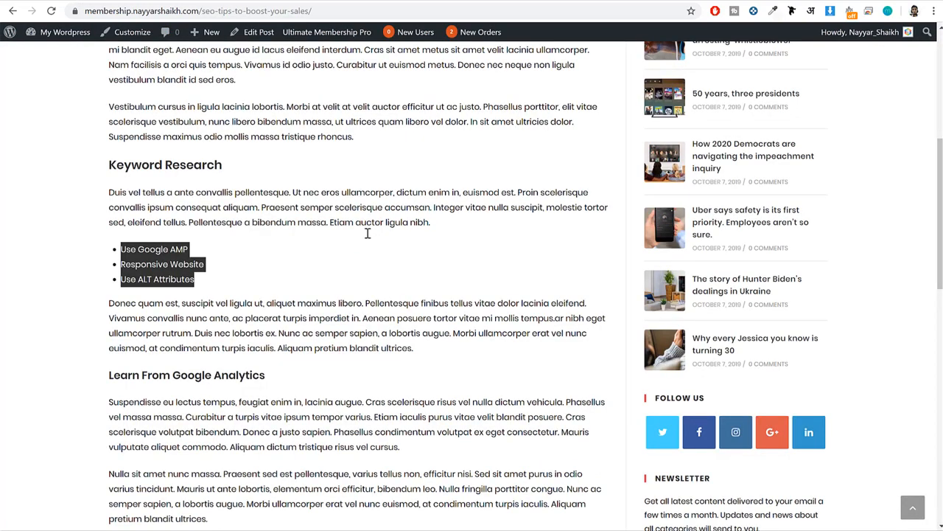
Copy the demo paragraph starting "Donec quam est" into a new paragraph block below the bulleted list.
triple_click(253, 318)
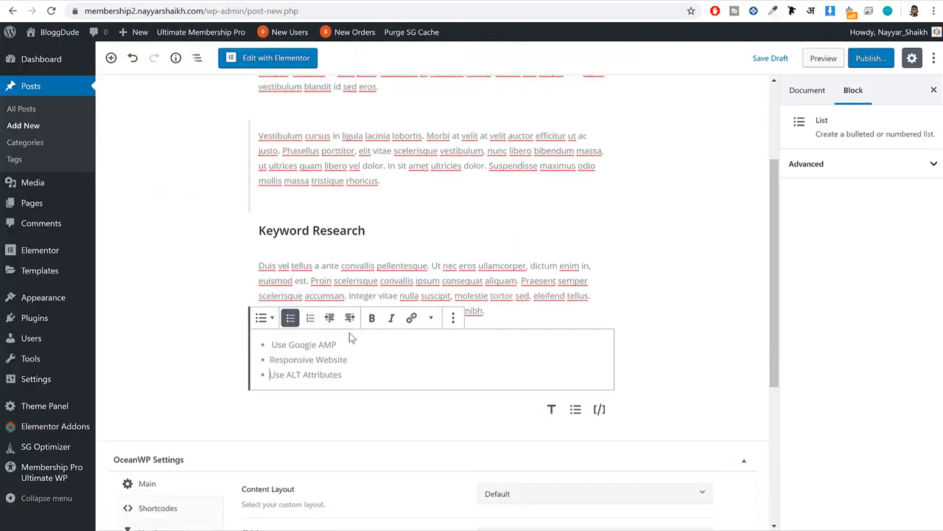
left_click(312, 400)
key("ctrl+v")
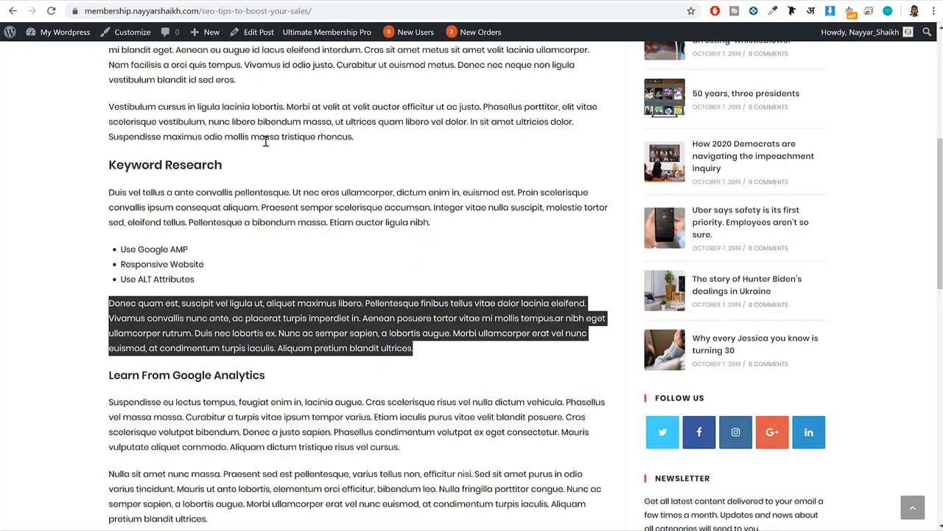
Add a Heading block after the "Donec quam est" paragraph with the demo post's subheading "Learn From Google Analytics".
scroll(438, 137, "down", 3)
scroll(263, 135, "up", 1)
left_click_drag(266, 135, 105, 135)
key("ctrl+c")
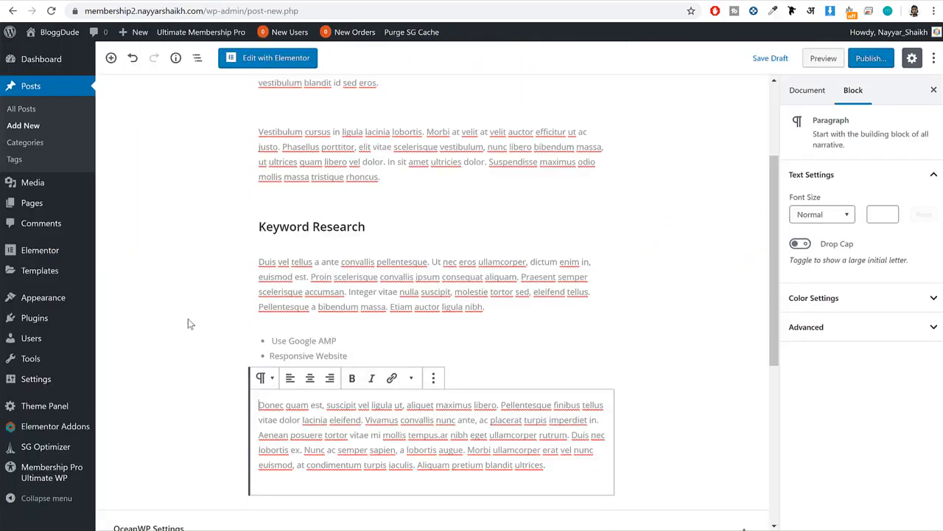
left_click(110, 57)
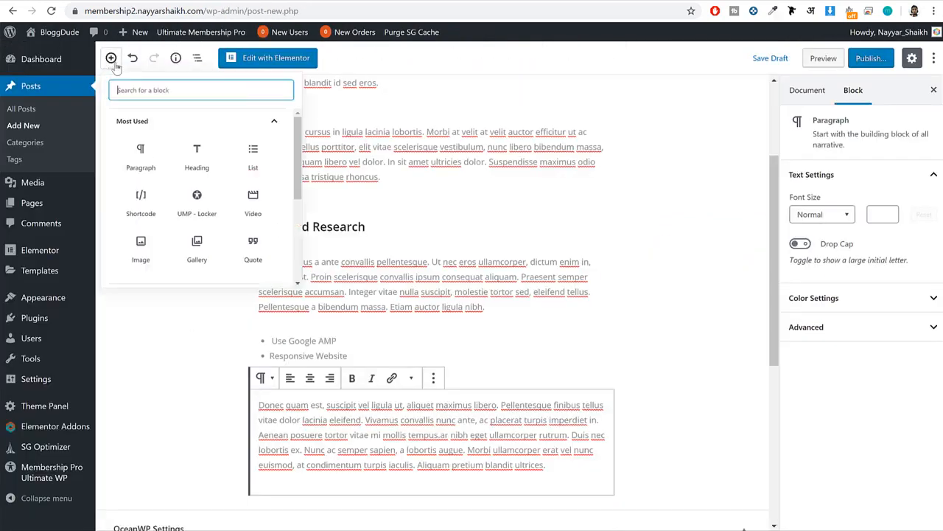
left_click(213, 173)
key("ctrl+v")
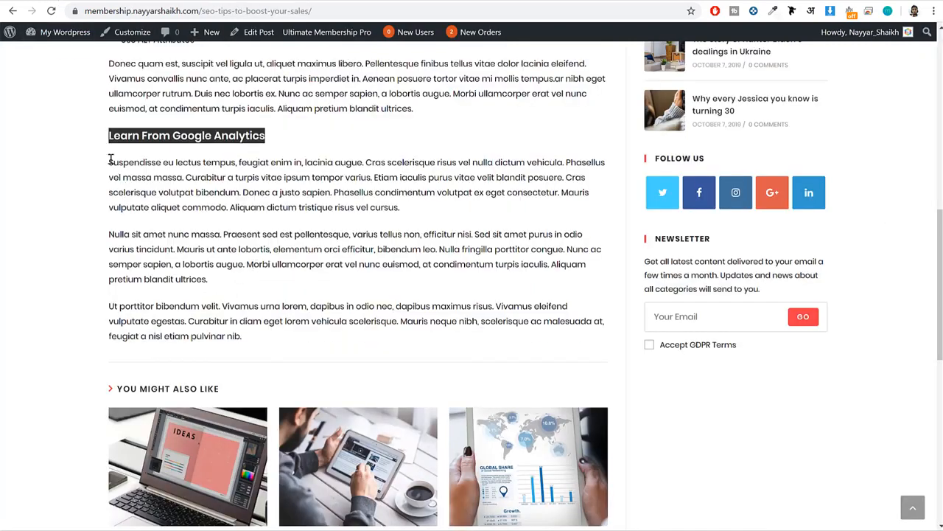
Copy the demo paragraphs from "Suspendisse eu lectus" through "Ut porttitor bibendum" into the post below the Learn From Google Analytics heading.
left_click_drag(110, 160, 278, 337)
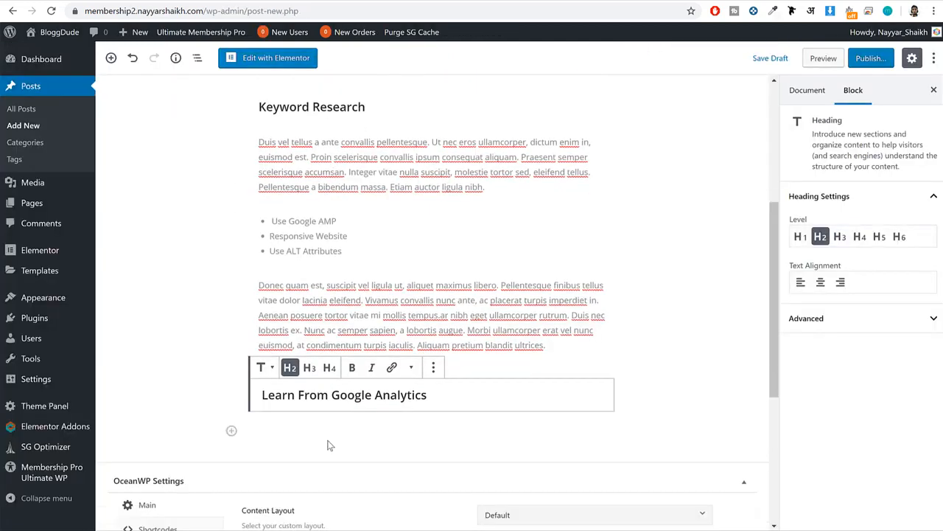
left_click(333, 422)
type("Suspendisse eu lectus tempus, feugiat enim in, lacinia augue. Cras scelerisque risus vel nulla dictum vehicula. Phasellus vel massa massa. Curabitur a turpis vitae ipsum tempor varius. Etiam iaculis purus vitae velit blandit posuere. Cras scelerisque volutpat bibendum. Donec a justo sapien. Phasellus condimentum volutpat ex eget consectetur. Mauris vulputate aliquet commodo. Aliquam dictum tristique risus vel cursus.  Nulla sit amet nunc massa. Praesent sed est pellentesque, varius tellus non, efficitur nisi. Sed sit amet purus in odio varius tincidunt. Mauris ut ante lobortis, elementum orci efficitur, bibendum leo. Nulla fringilla porttitor congue. Nunc ac semper sapien, a lobortis augue. Morbi ullamcorper erat vel nunc euismod, at condimentum turpis iaculis.  Ut porttitor bibendum velit. Vivamus urna lorem, dapibus in odio nec, dapibus maximus risus. Vivamus eleifend vulputate egestas. Curabitur in diam eget lorem vehicula scelerisque. Mauris neque nibh, scelerisque ac malesuada at, feugiat a nisl etiam pulvinar nib.")
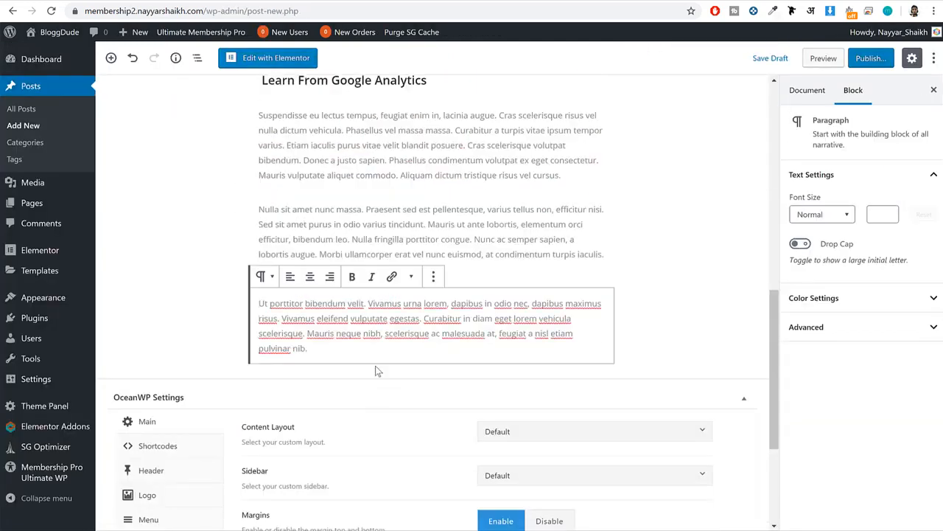
left_click(112, 58)
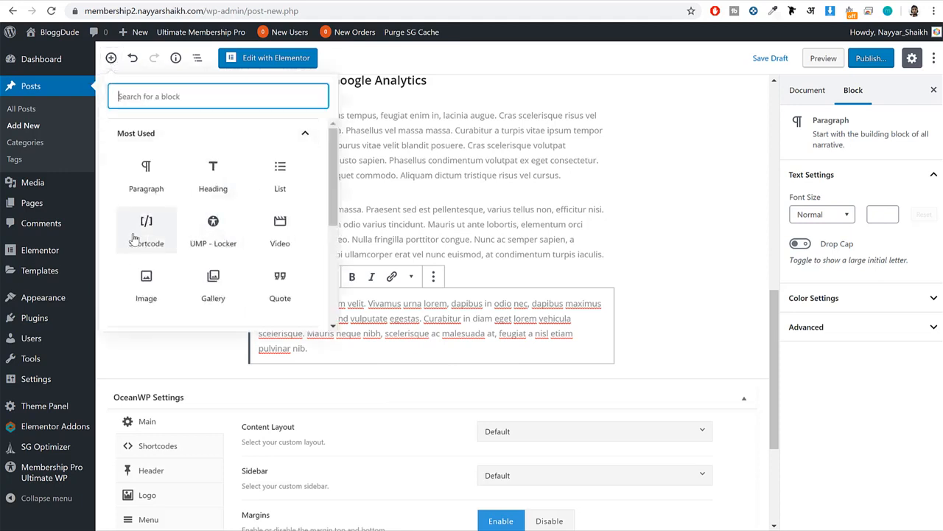
scroll(284, 220, "down", 5)
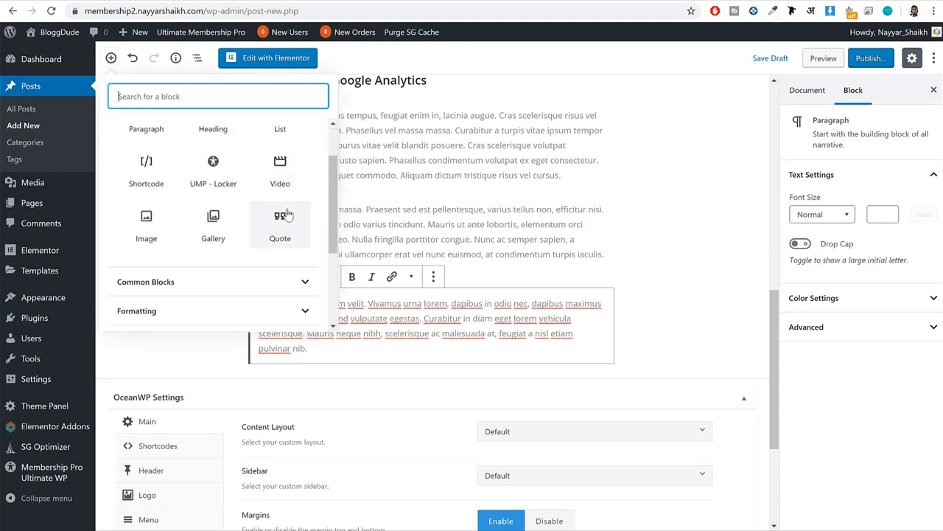
scroll(286, 220, "up", 5)
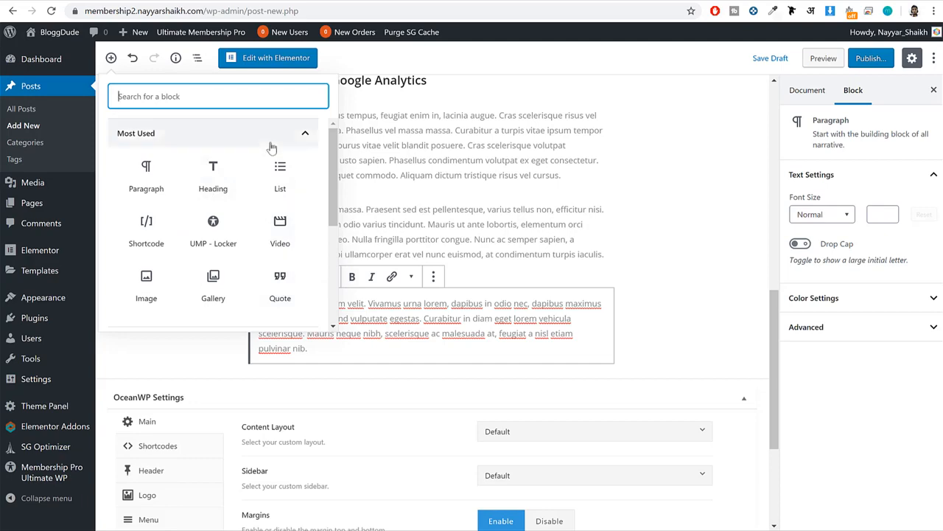
left_click(654, 168)
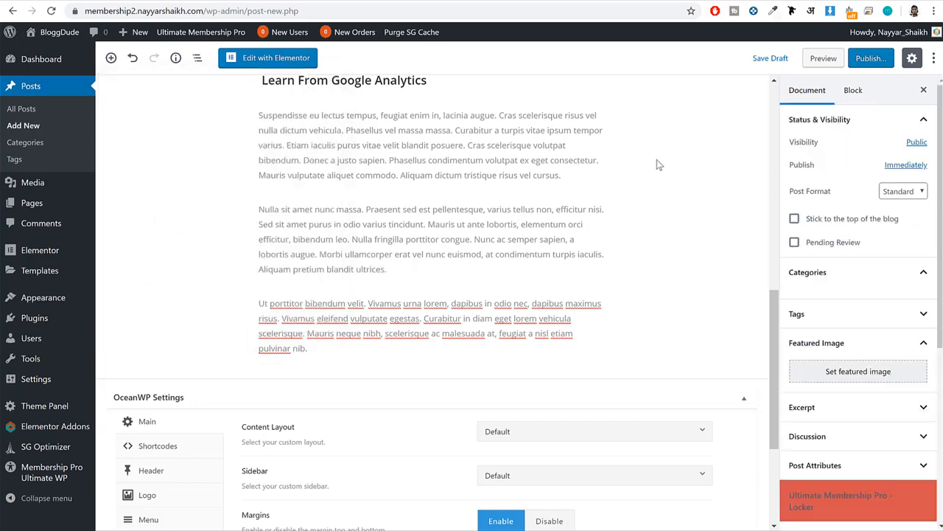
Create a new category named SEO in the post's document settings and assign it to the post.
scroll(620, 223, "up", 10)
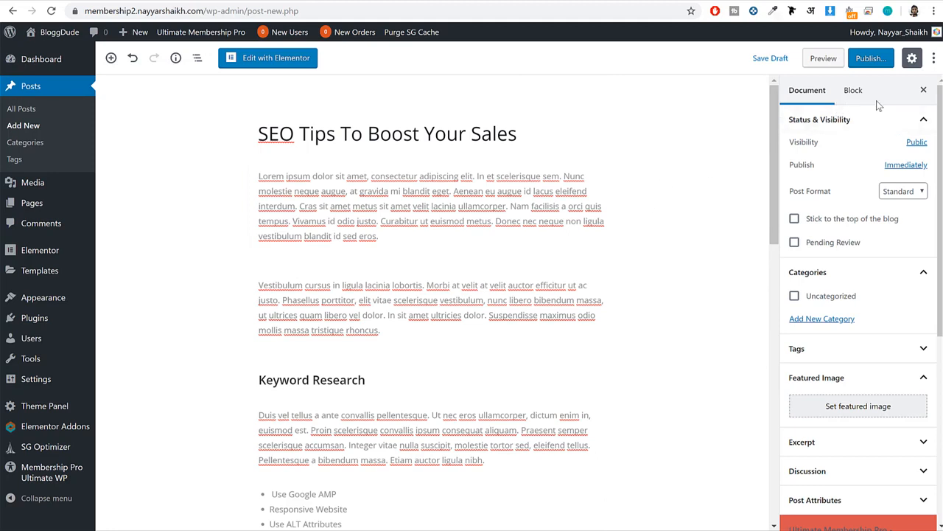
left_click(810, 94)
left_click_drag(837, 193, 787, 199)
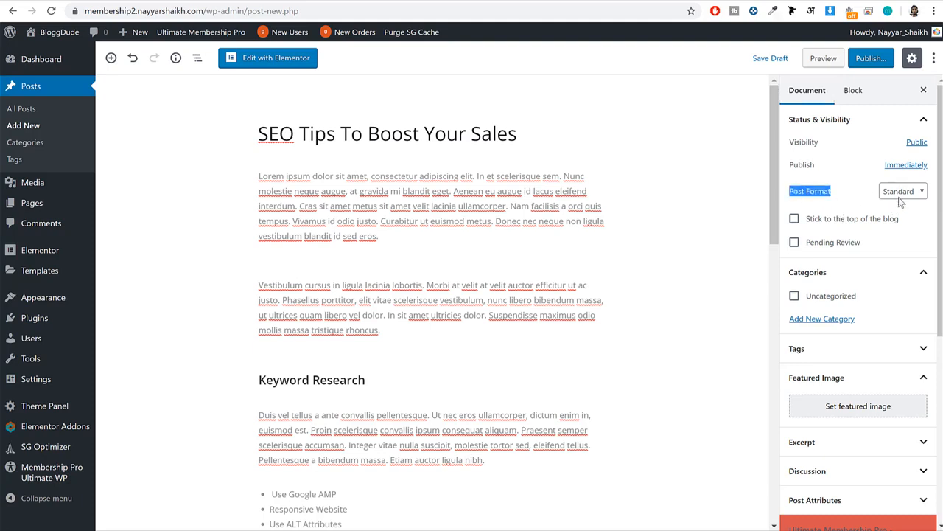
scroll(848, 243, "down", 1)
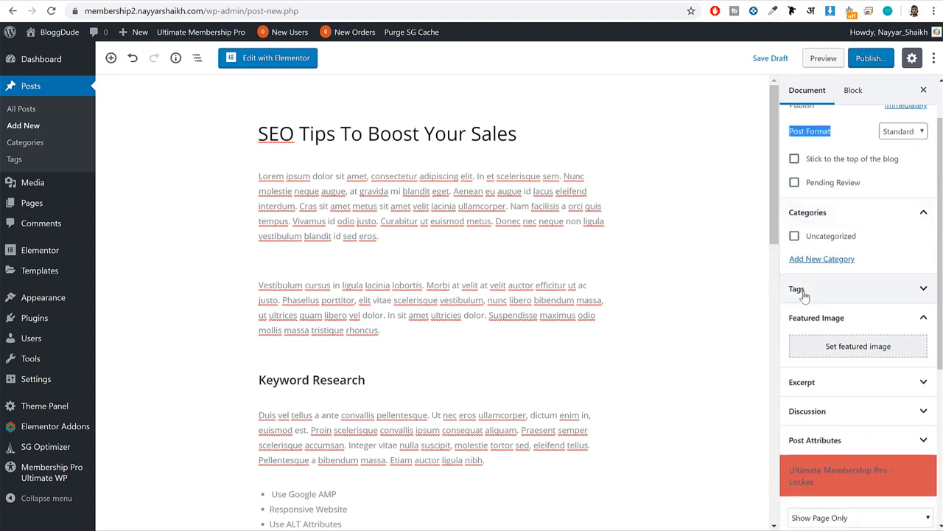
left_click(840, 259)
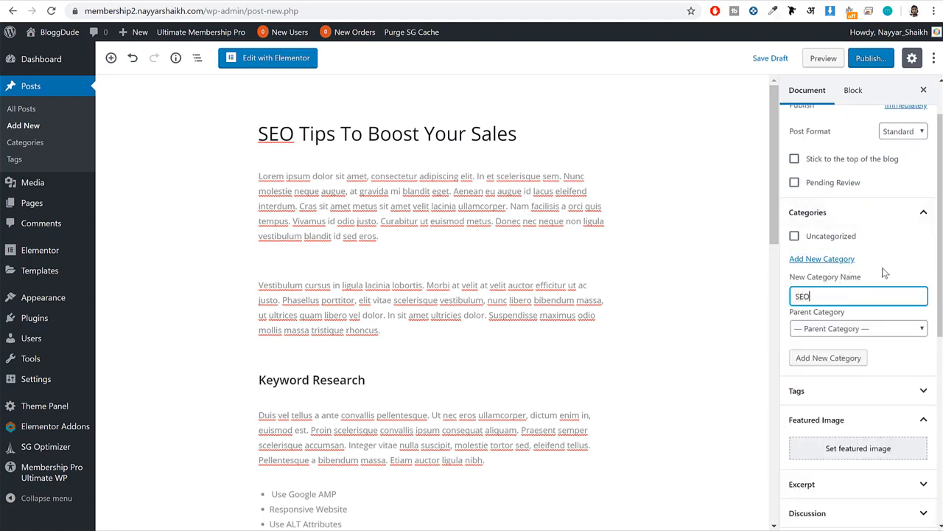
left_click(821, 359)
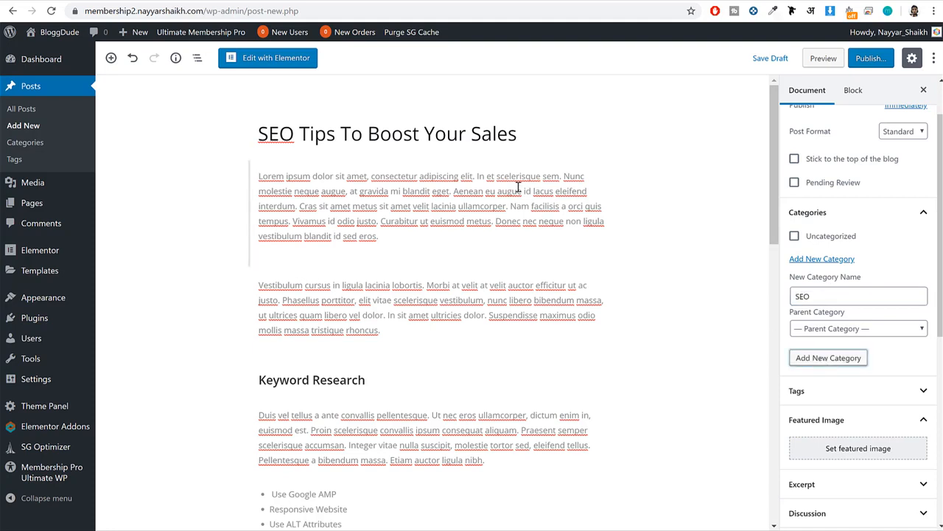
left_click_drag(256, 134, 524, 136)
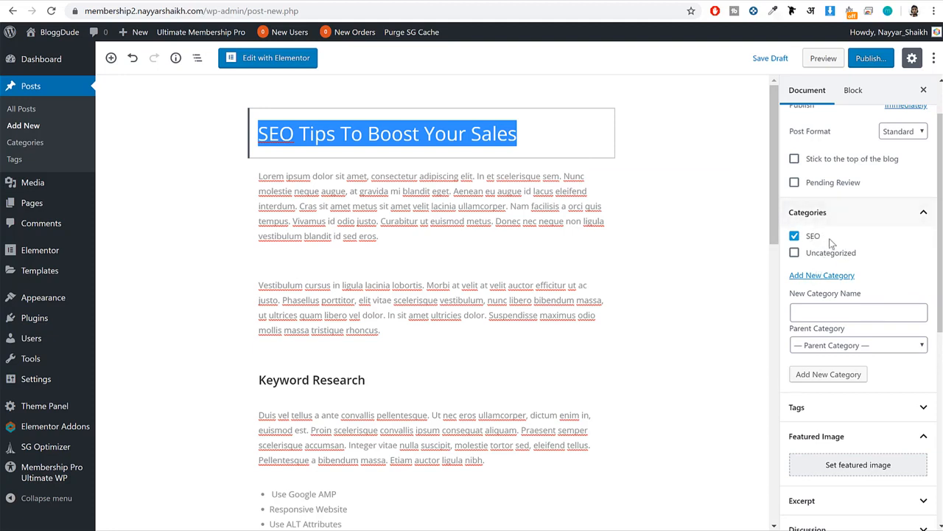
Open the file chooser for uploading a new featured image for the post.
scroll(900, 286, "down", 2)
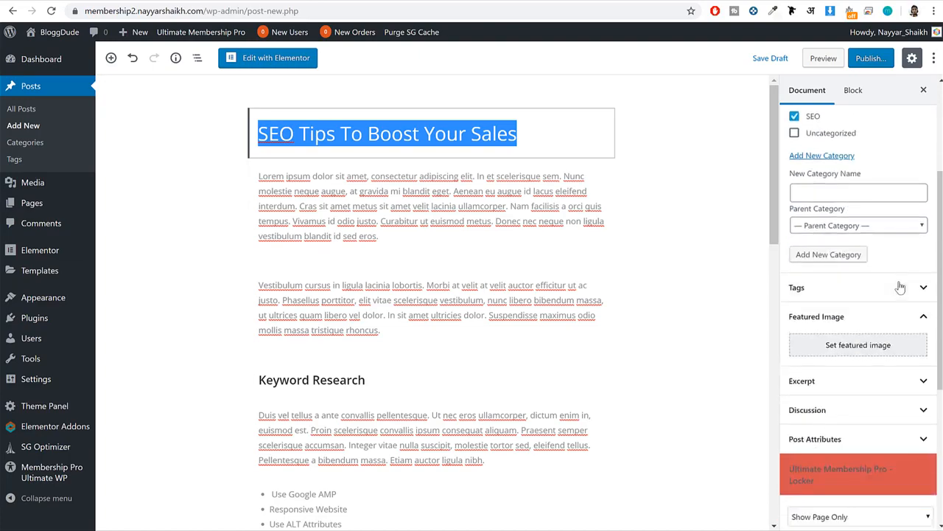
scroll(900, 287, "down", 1)
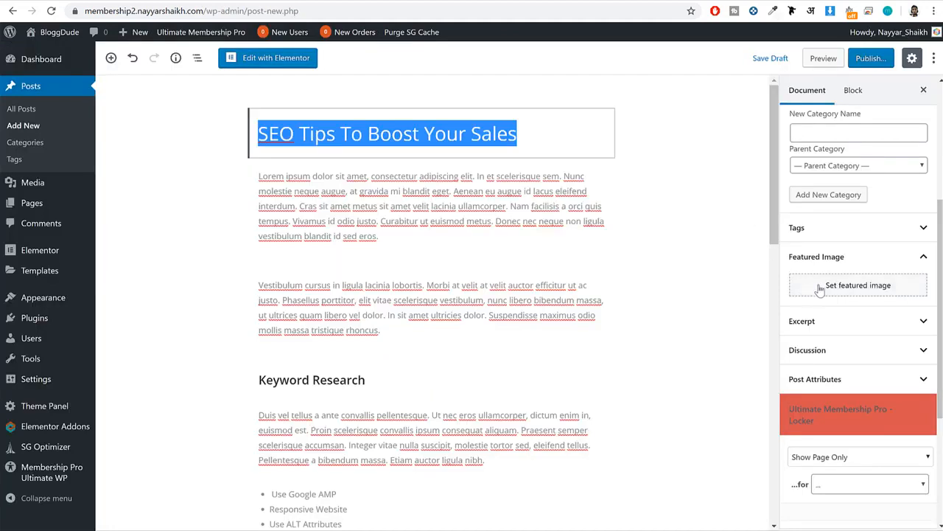
left_click(814, 287)
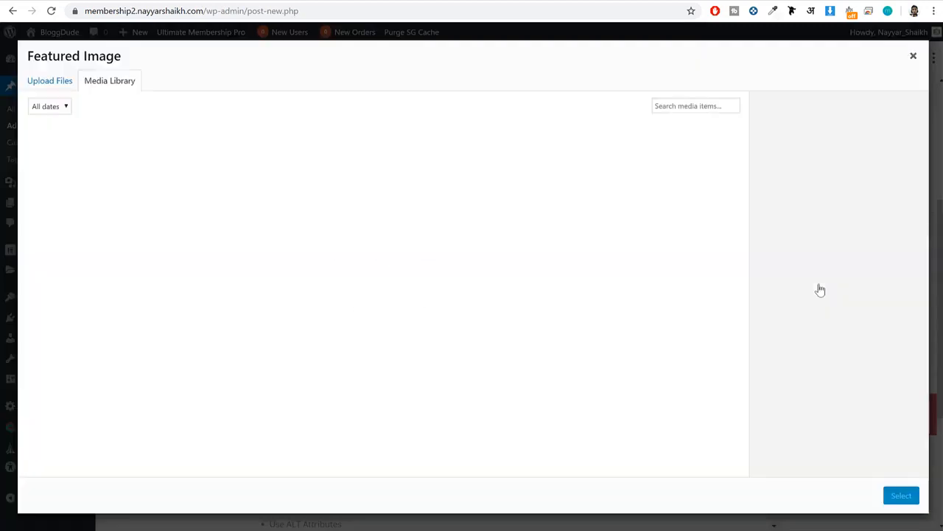
left_click(50, 81)
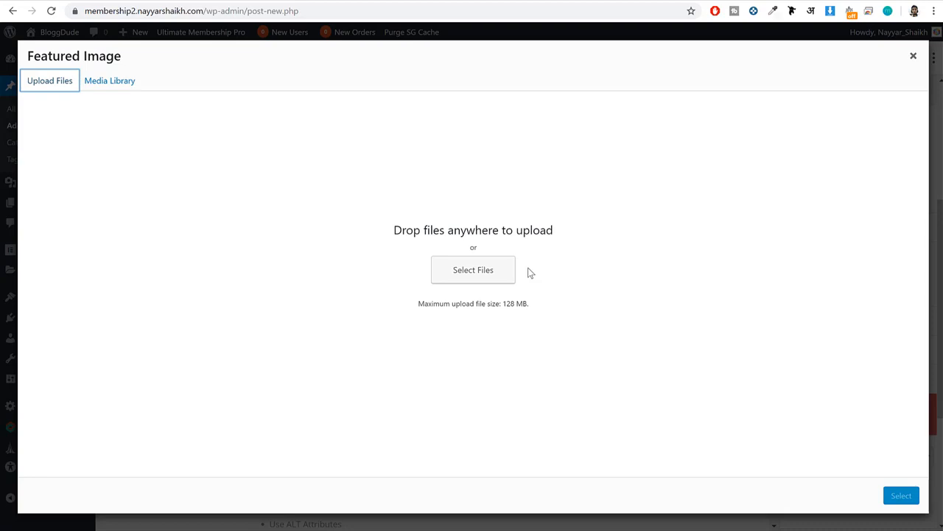
left_click(491, 258)
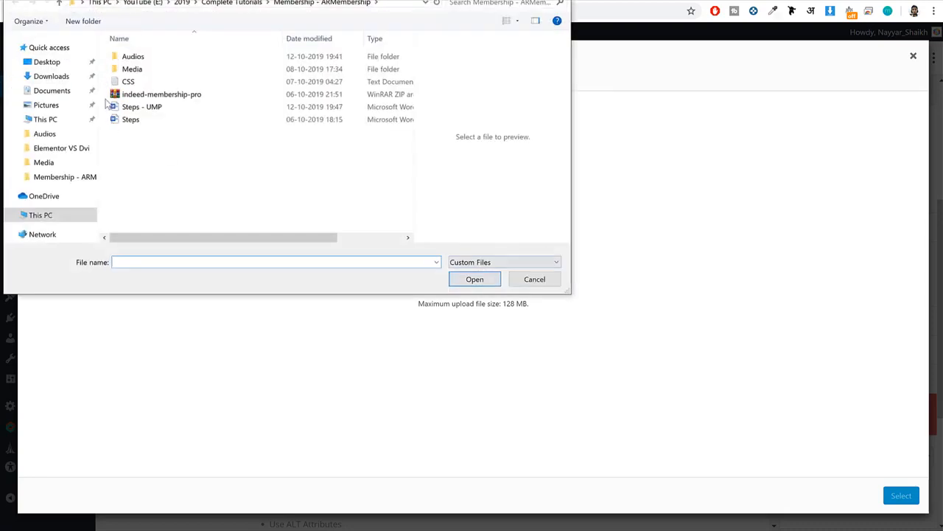
Upload feature-parental-controls-1440x945 from the Media folder and set it as the post's featured image.
double_click(132, 70)
scroll(213, 163, "down", 5)
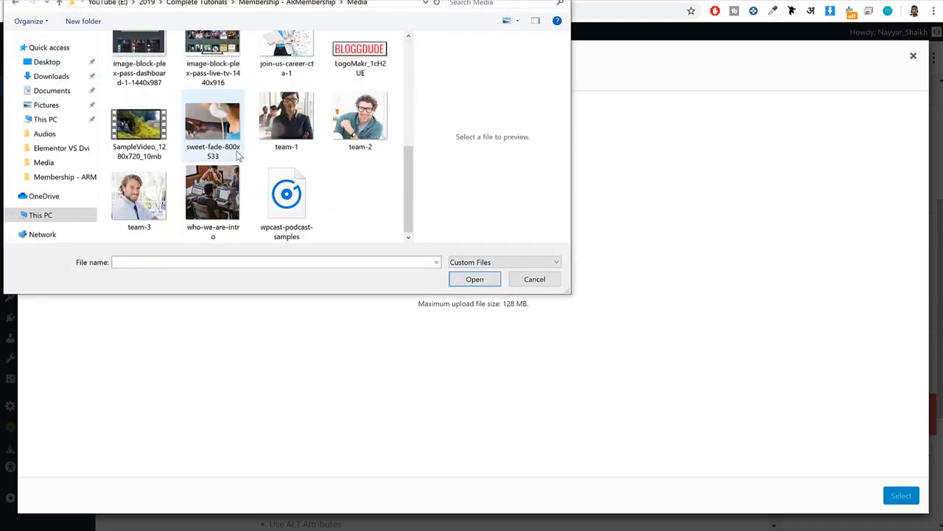
scroll(236, 159, "up", 3)
scroll(239, 161, "up", 1)
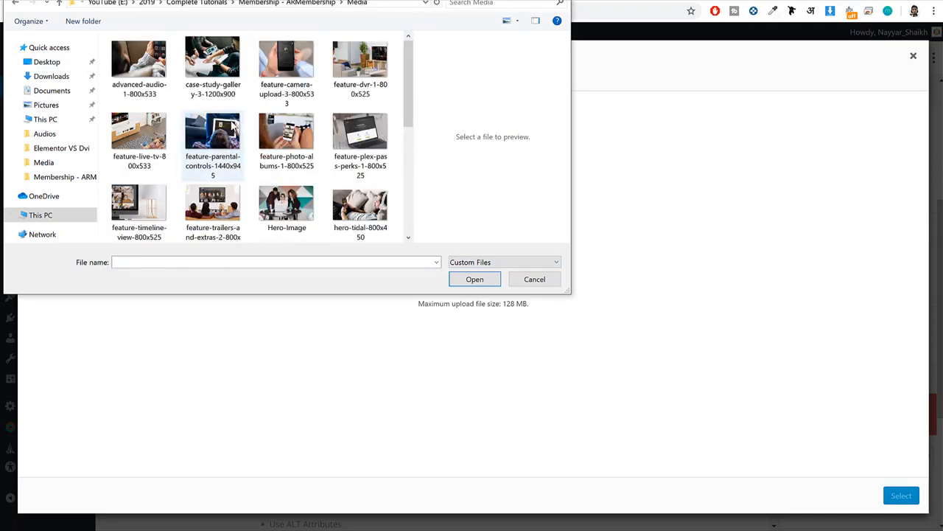
scroll(252, 140, "down", 5)
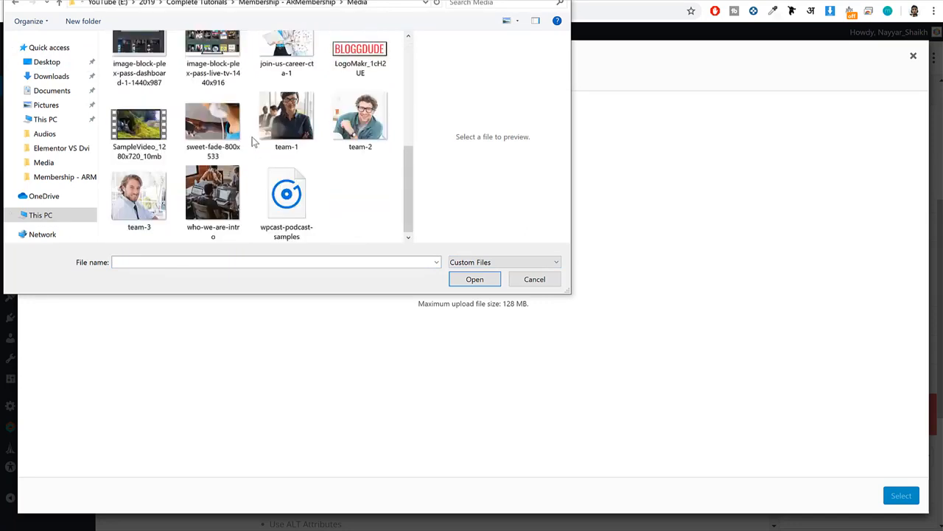
scroll(258, 166, "up", 1)
scroll(263, 160, "down", 1)
scroll(263, 159, "up", 6)
left_click(199, 133)
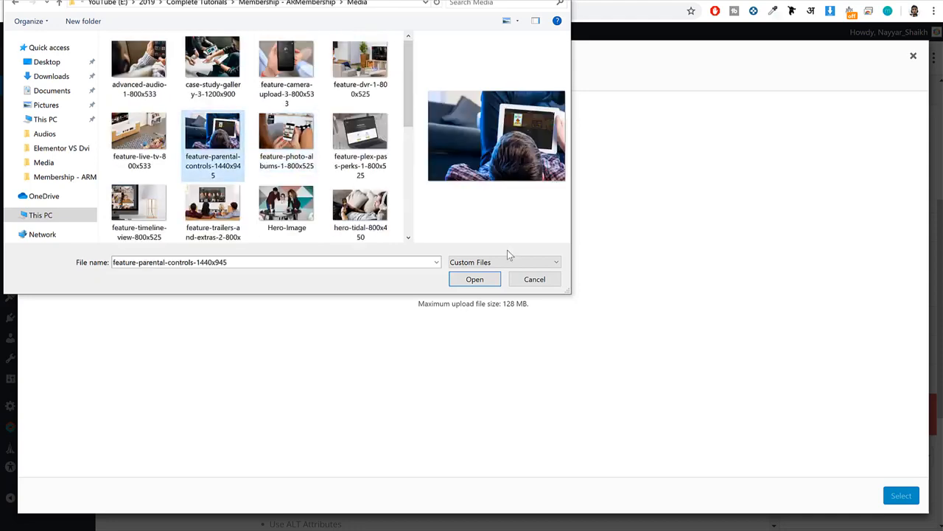
left_click(472, 278)
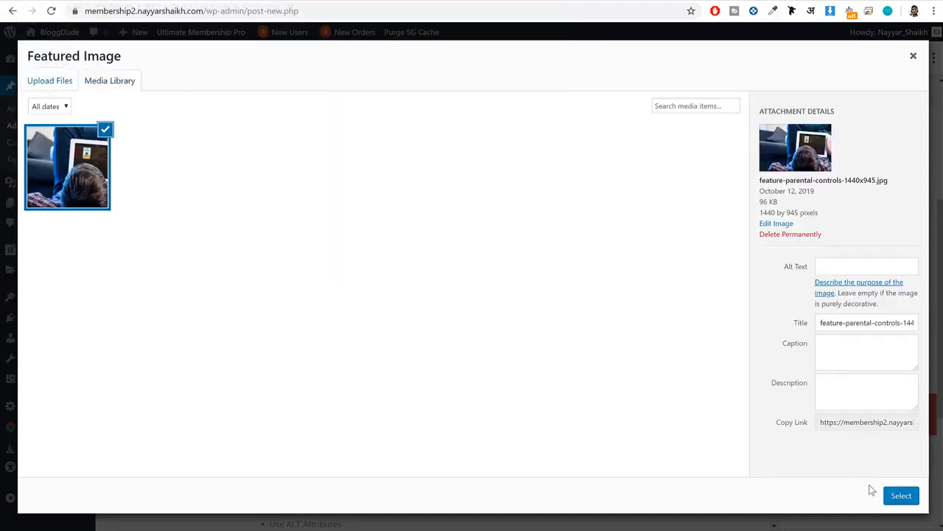
left_click(905, 497)
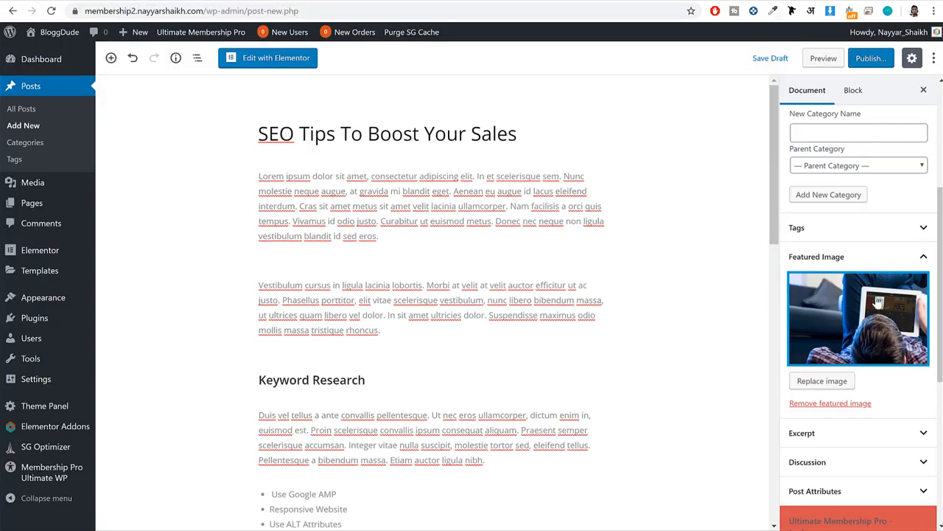
Look over the remaining document settings and publish the SEO Tips To Boost Your Sales post.
scroll(879, 302, "down", 5)
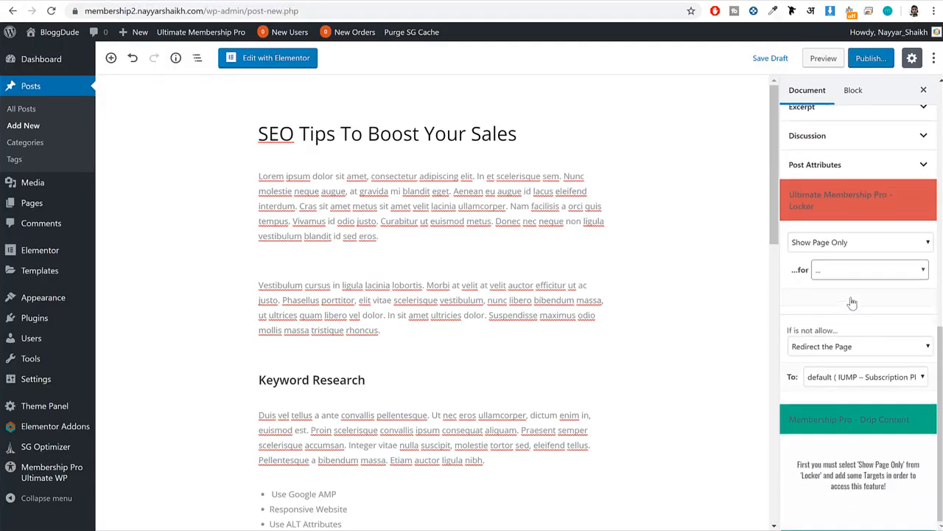
scroll(851, 242, "up", 9)
left_click(871, 58)
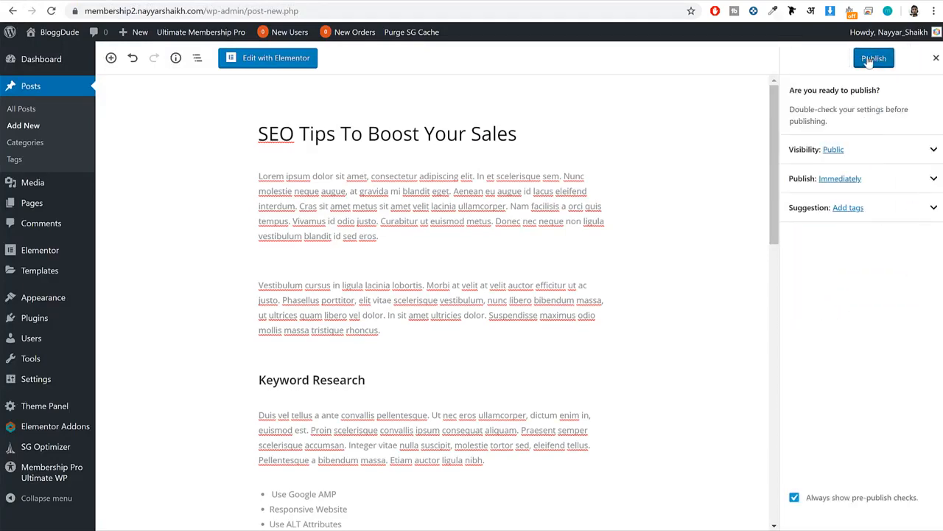
left_click(875, 58)
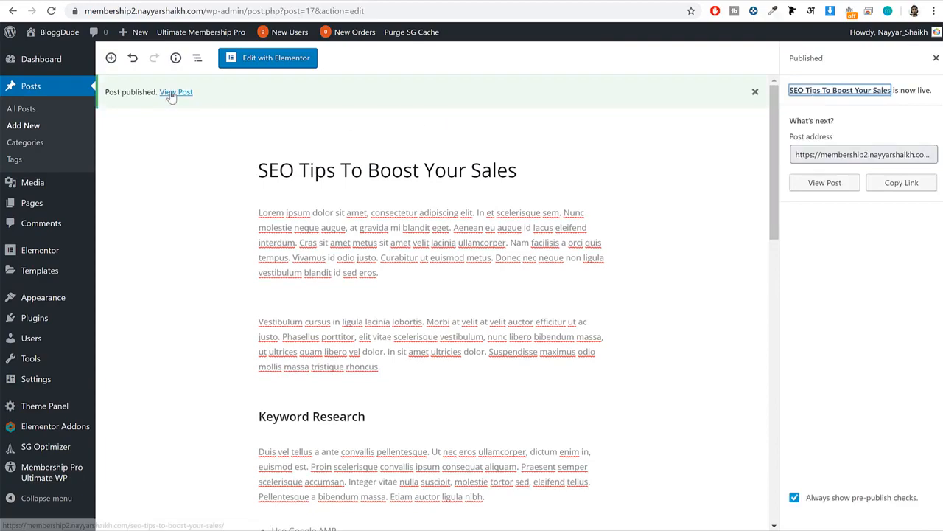
View the published SEO Tips To Boost Your Sales post and check its layout down to the comment form.
right_click(176, 92)
left_click(176, 93)
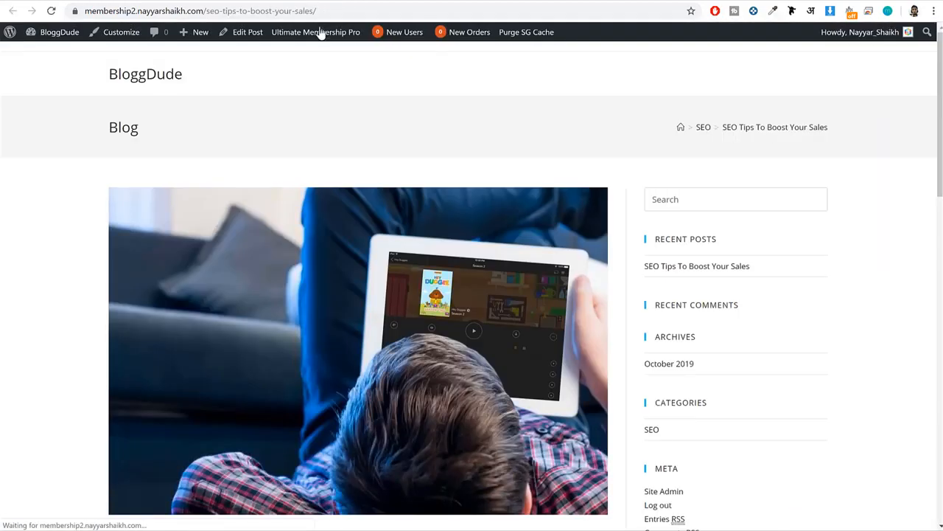
scroll(510, 180, "down", 20)
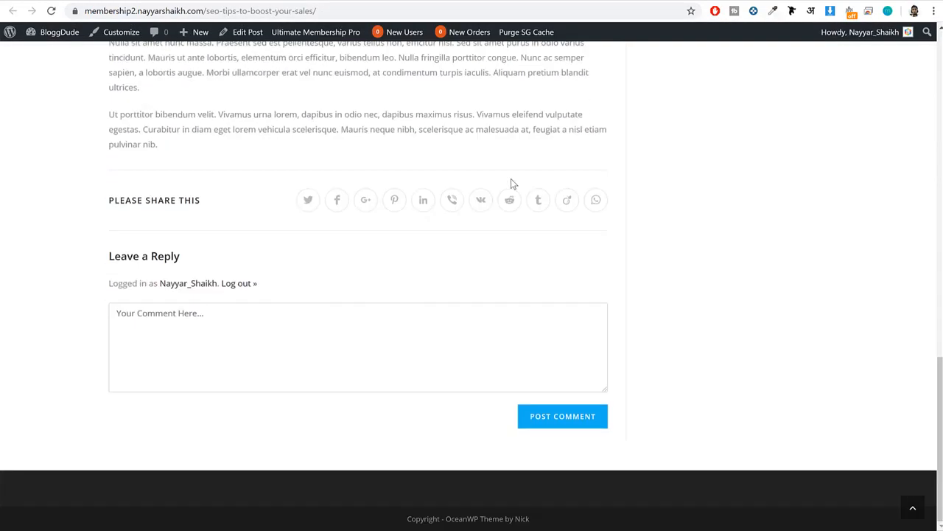
scroll(510, 181, "up", 20)
Visit the BloggDude homepage and open the SEO Tips To Boost Your Sales post from there to review its content.
left_click(124, 81)
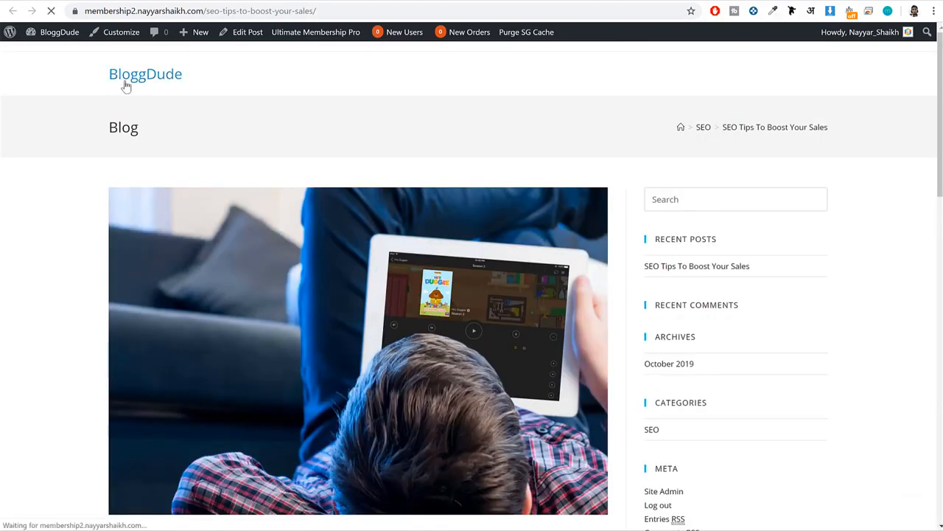
scroll(332, 152, "down", 5)
scroll(333, 152, "up", 5)
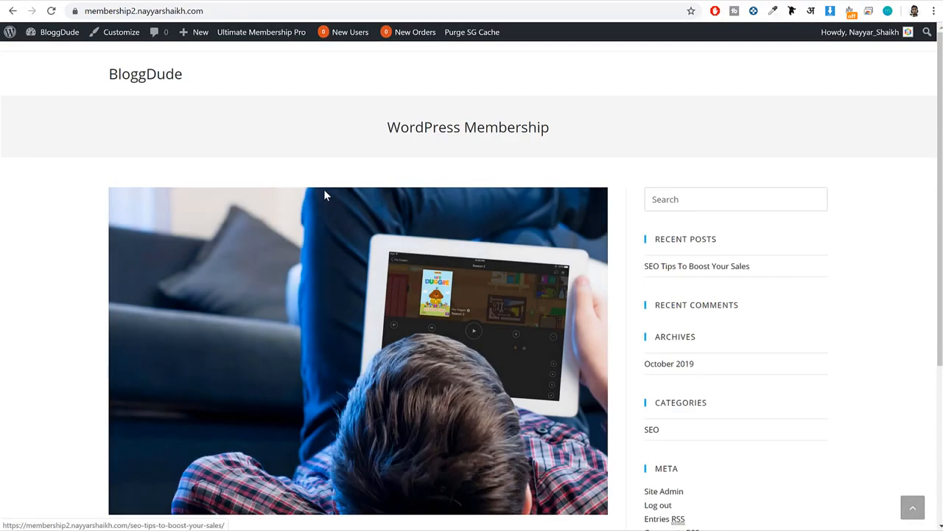
left_click(322, 206)
scroll(323, 208, "down", 10)
scroll(322, 209, "down", 3)
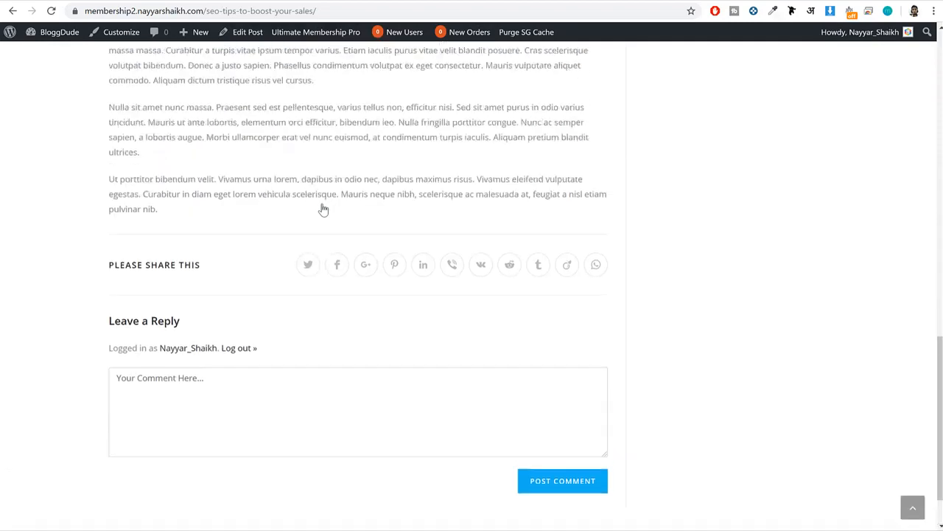
scroll(317, 196, "up", 15)
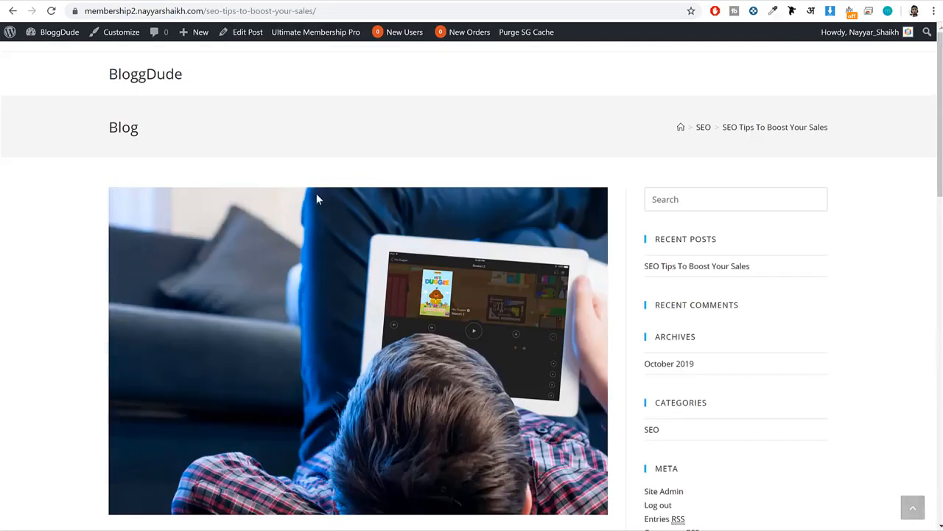
Copy the new site's homepage address and load it in the Chrome incognito window to view the site as a logged-out visitor.
left_click(133, 74)
left_click(168, 12)
key("ctrl+c")
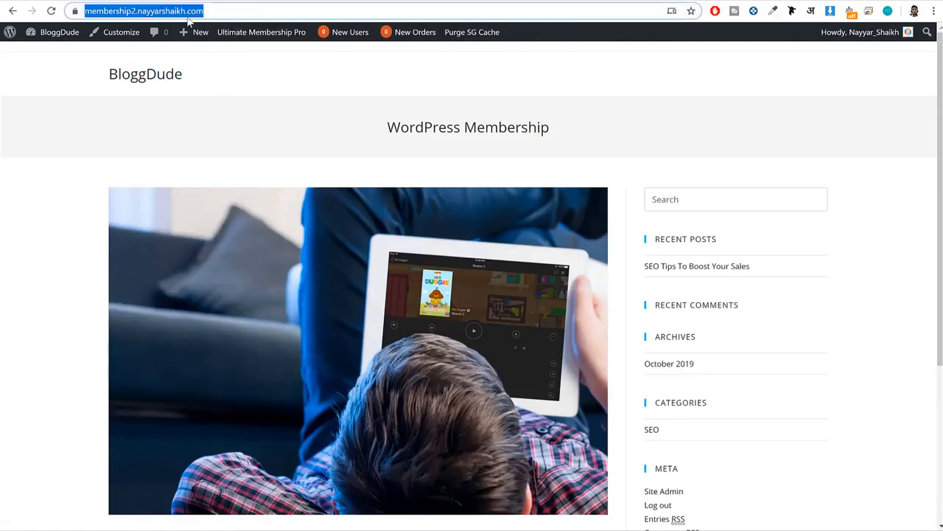
left_click(186, 530)
left_click(238, 521)
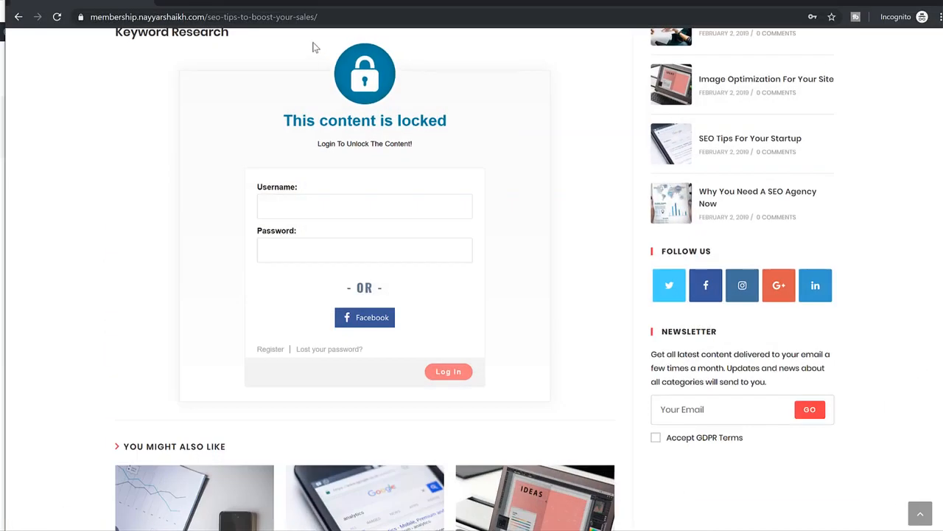
left_click(293, 15)
key("ctrl+v")
key("Return")
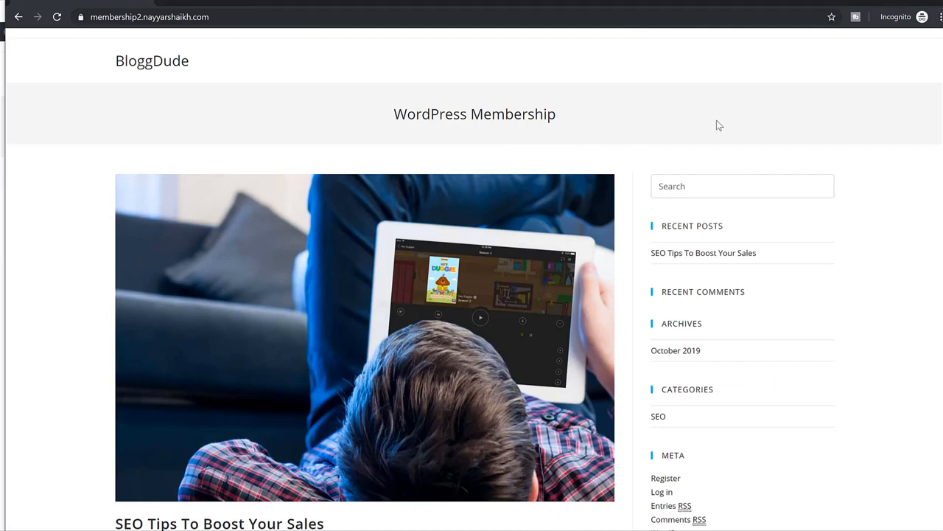
Open the SEO Tips To Boost Your Sales post from the homepage as a logged-out visitor and check how much content is readable.
scroll(716, 124, "down", 3)
left_click(272, 154)
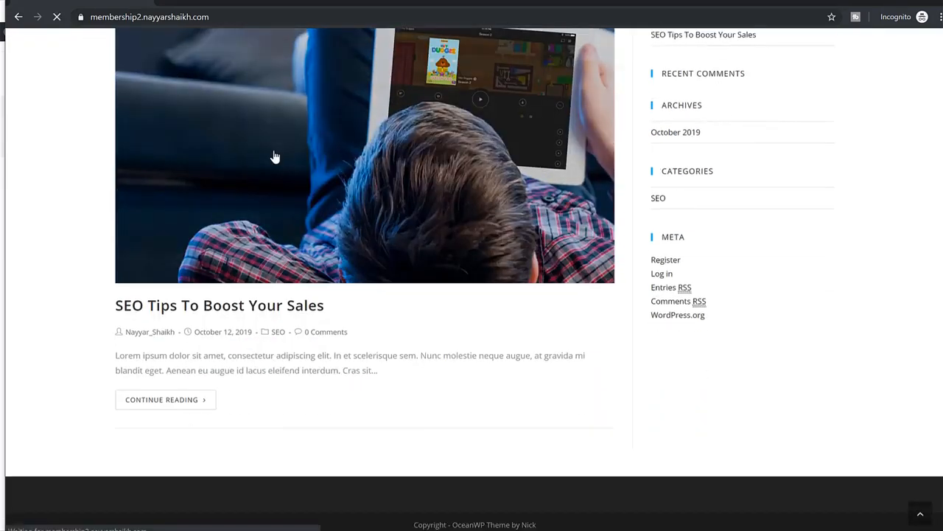
scroll(273, 154, "down", 7)
scroll(249, 205, "down", 5)
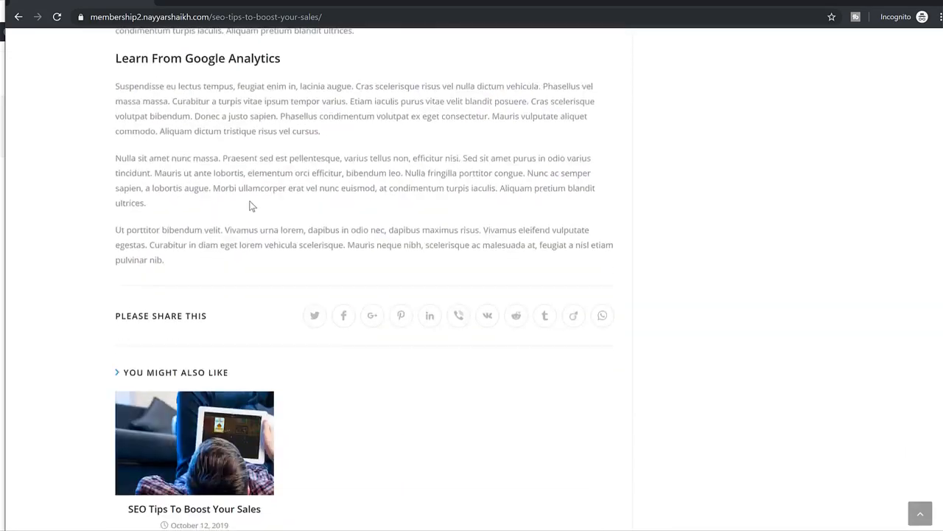
scroll(249, 204, "up", 12)
scroll(368, 202, "down", 4)
scroll(373, 197, "down", 5)
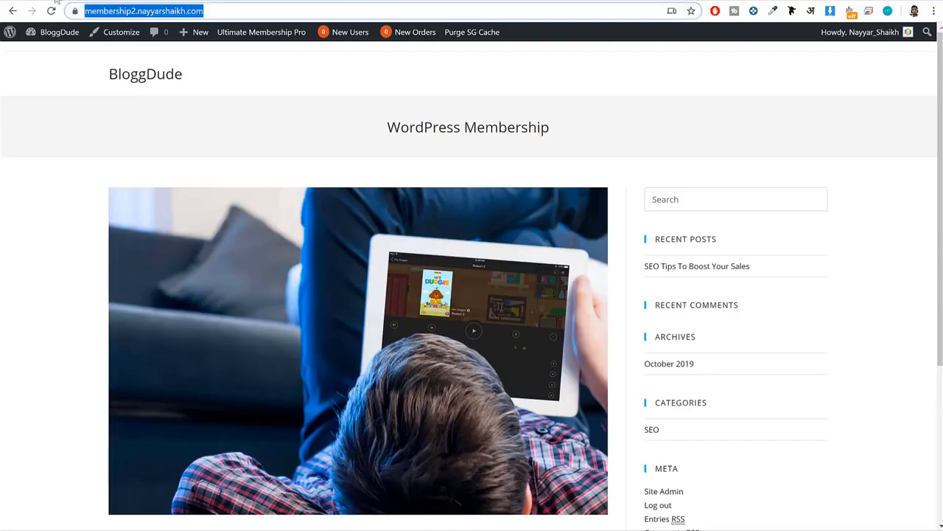
Return to the SEO Tips To Boost Your Sales post editor and review the content sections around Keyword Research.
left_click(64, 1)
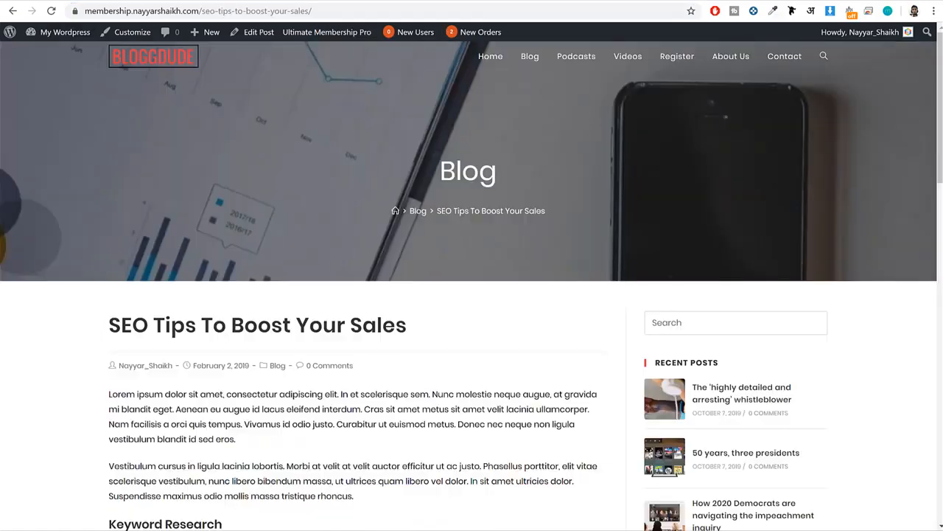
left_click(243, 1)
scroll(433, 198, "down", 2)
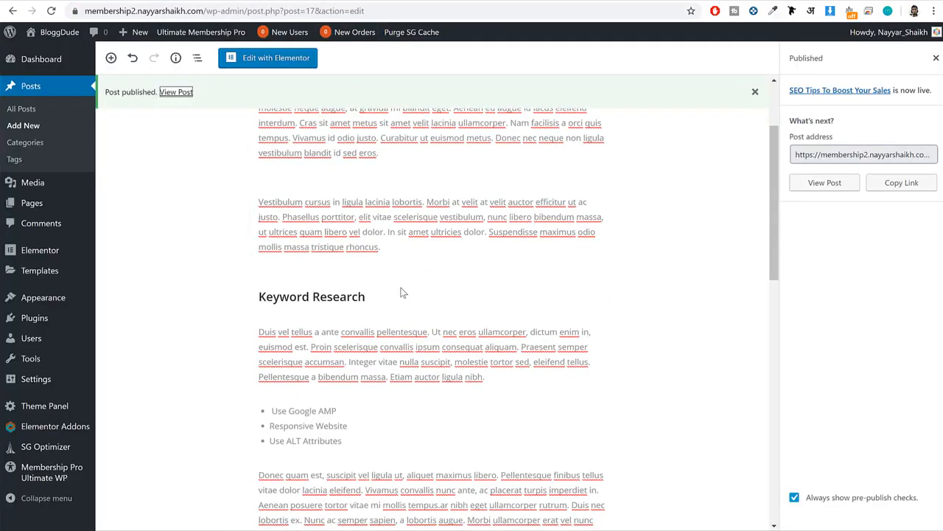
scroll(389, 292, "down", 1)
scroll(390, 313, "down", 2)
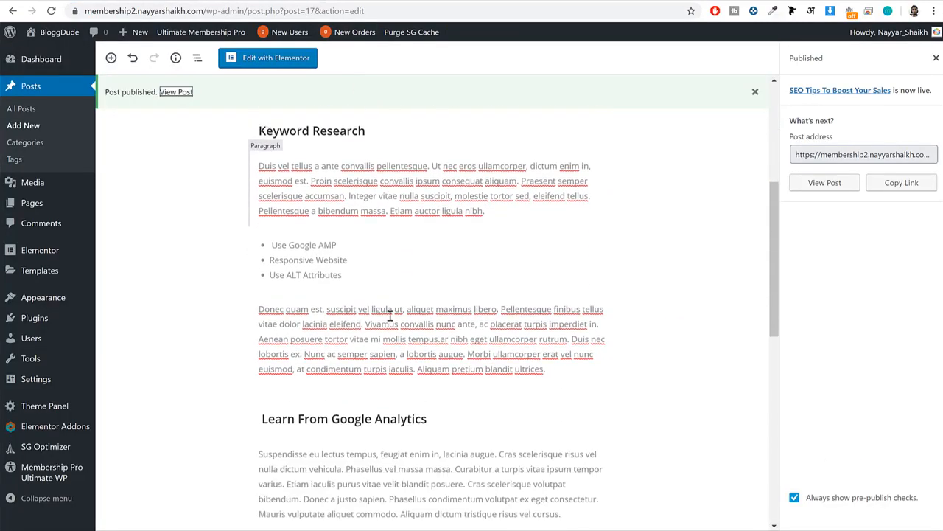
scroll(387, 294, "down", 2)
scroll(388, 320, "up", 5)
scroll(310, 280, "down", 2)
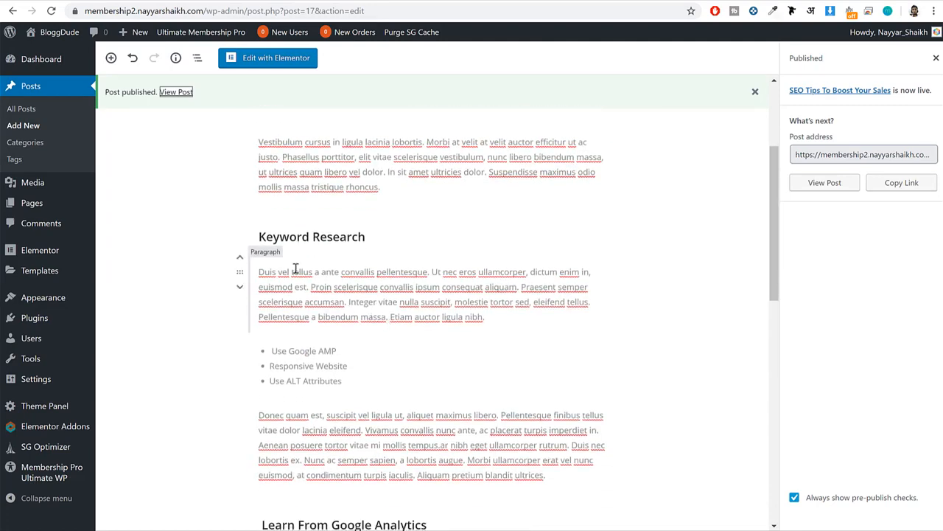
Find the UMP - Locker block and insert it directly below the Keyword Research heading.
left_click(346, 238)
left_click(364, 271)
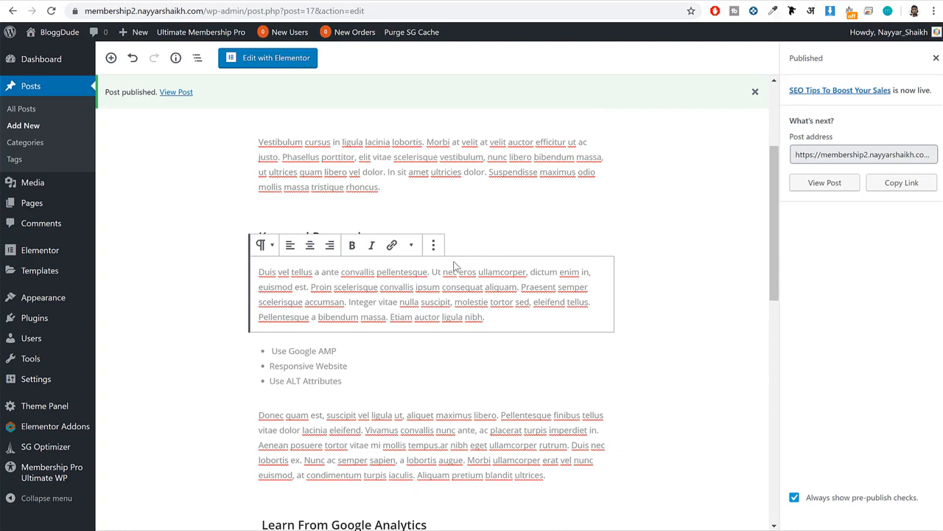
left_click(461, 234)
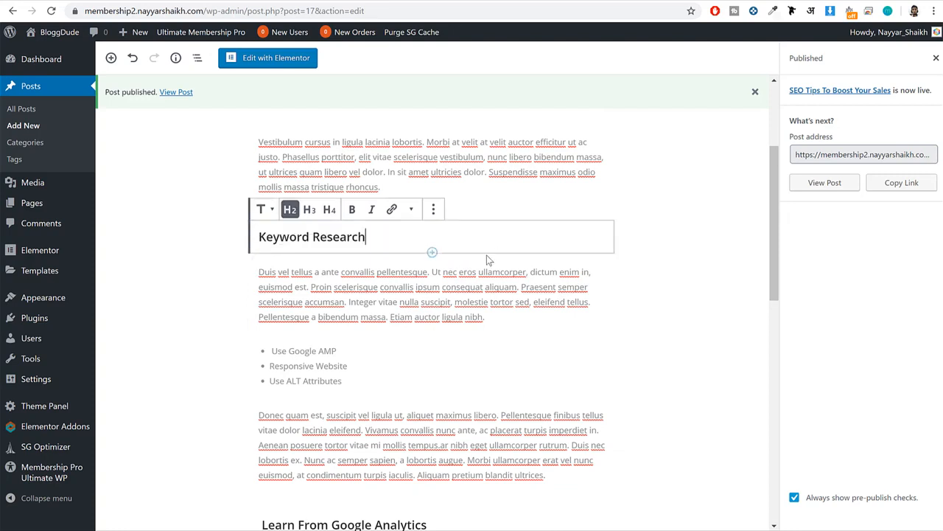
left_click(432, 253)
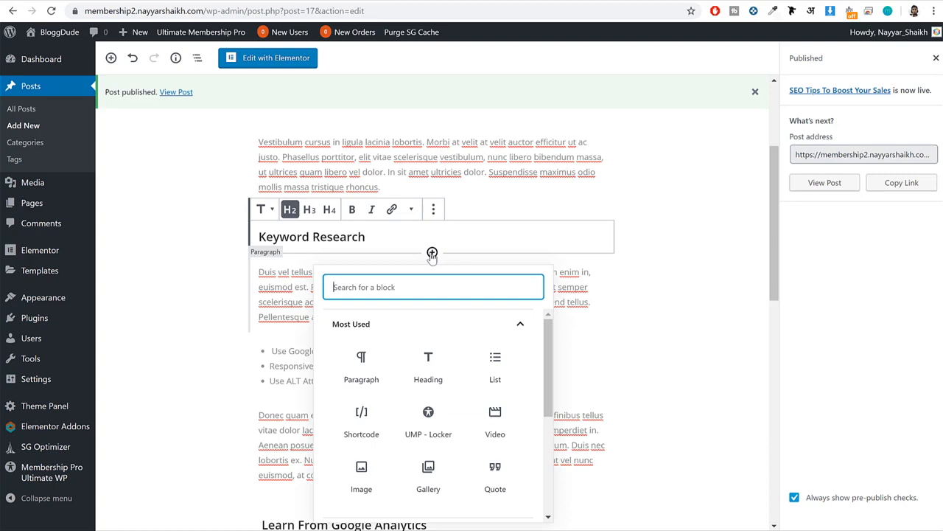
type("locker")
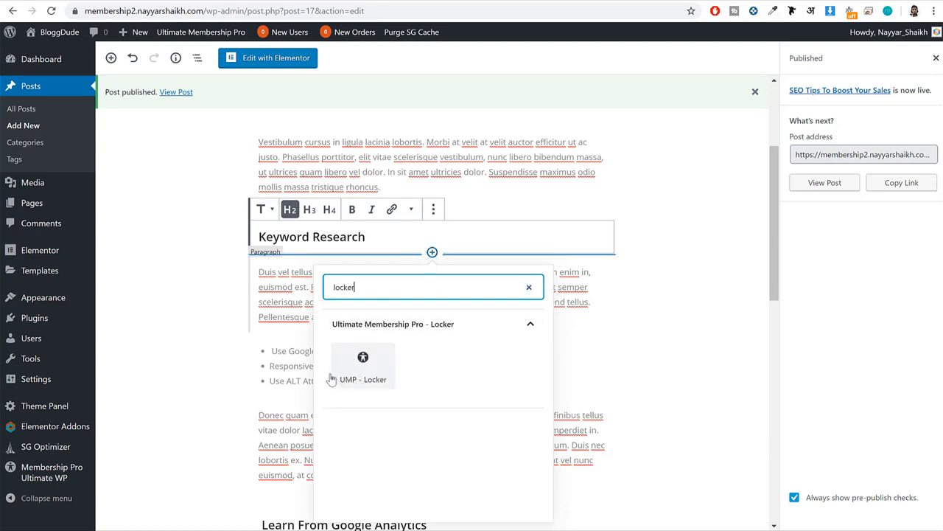
left_click(363, 369)
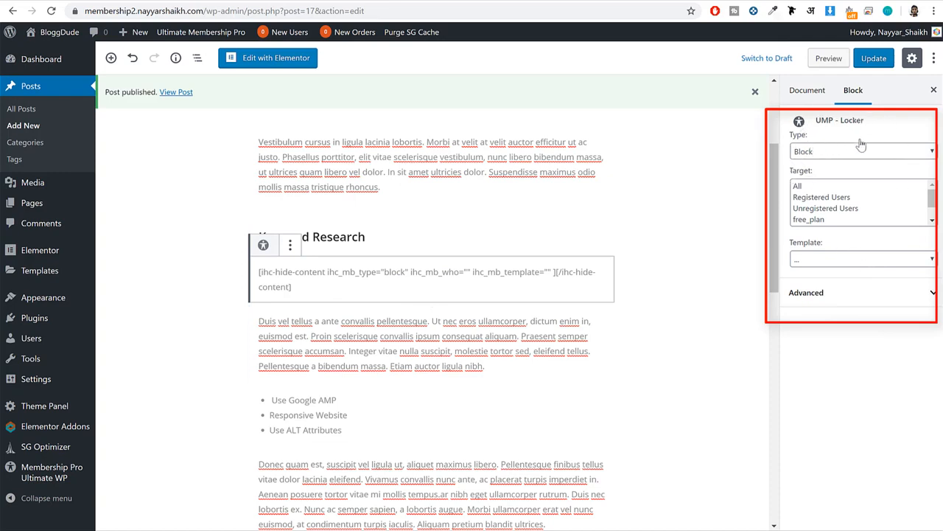
Set the locker block's type to Show and its target to pro_plan and ultimate_plan.
left_click(827, 151)
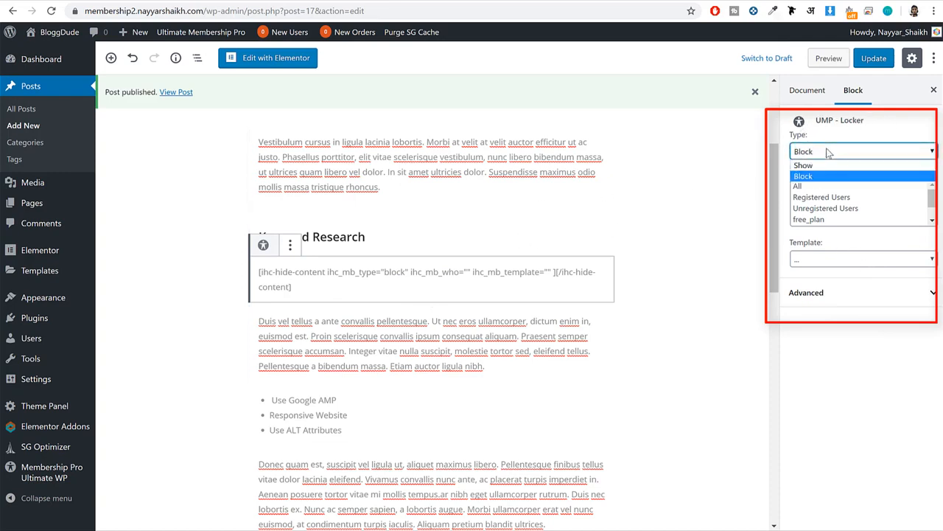
left_click(822, 161)
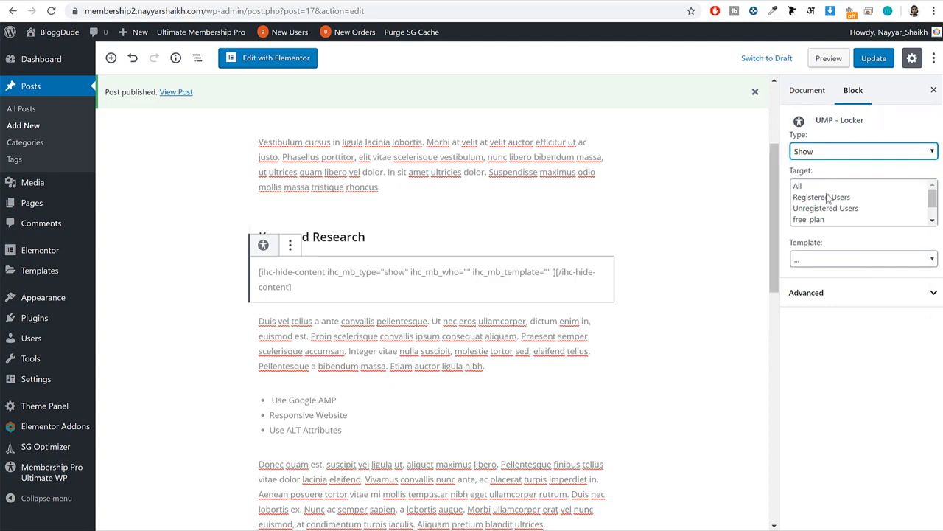
scroll(835, 205, "down", 1)
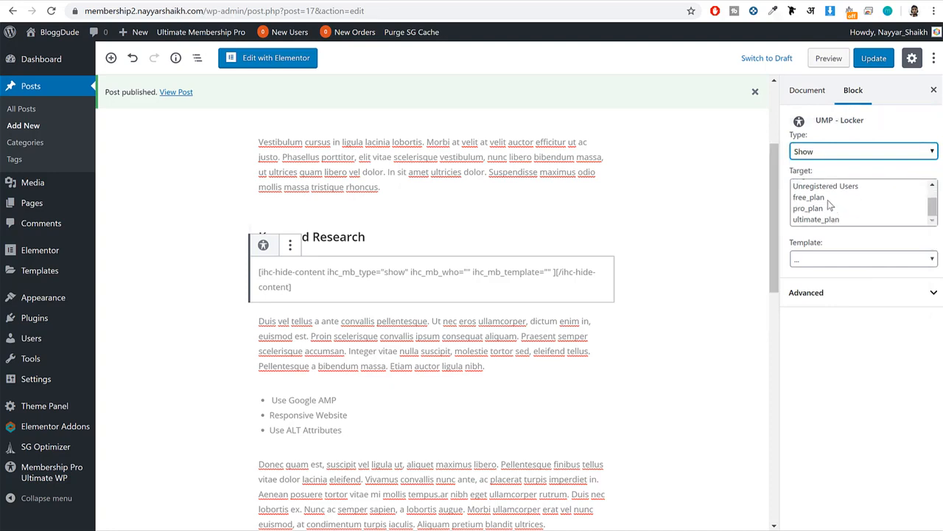
left_click(818, 209)
left_click(821, 221, "ctrl")
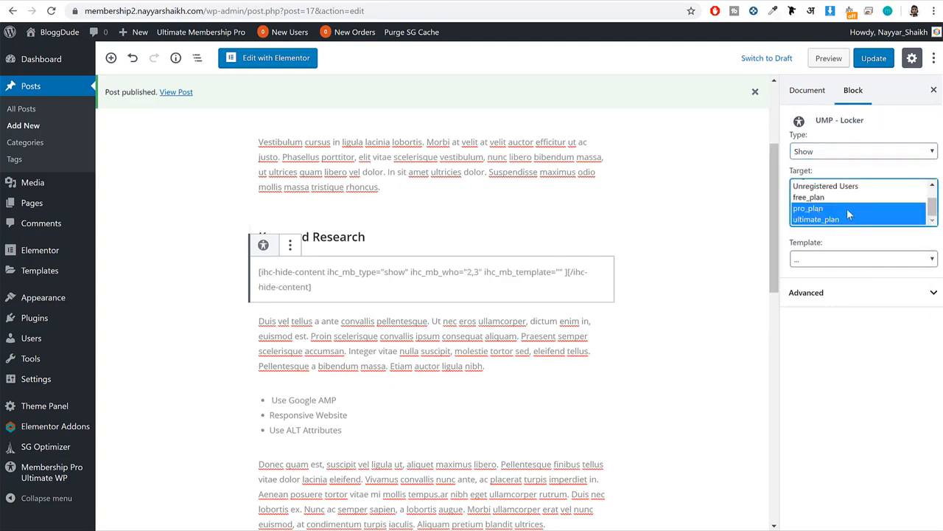
scroll(825, 211, "up", 1)
scroll(823, 212, "down", 1)
left_click_drag(816, 122, 876, 125)
left_click(861, 123)
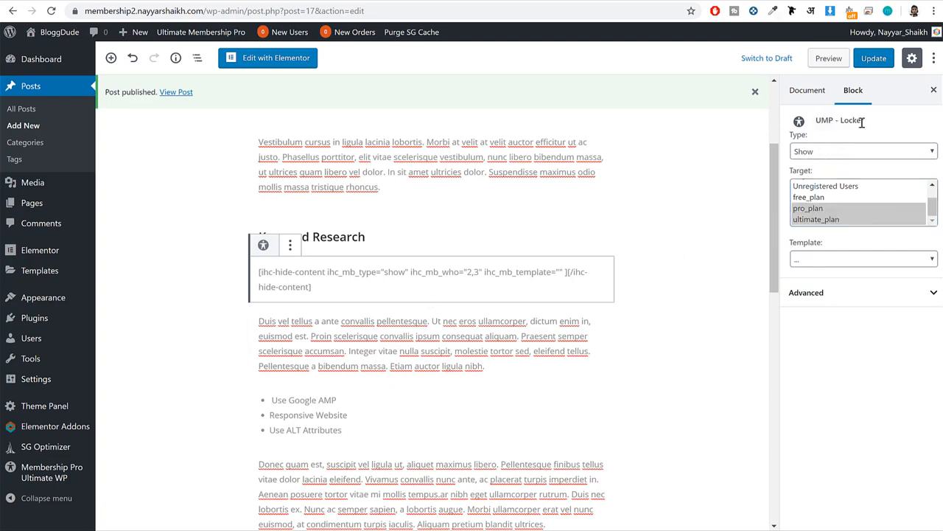
left_click(818, 154)
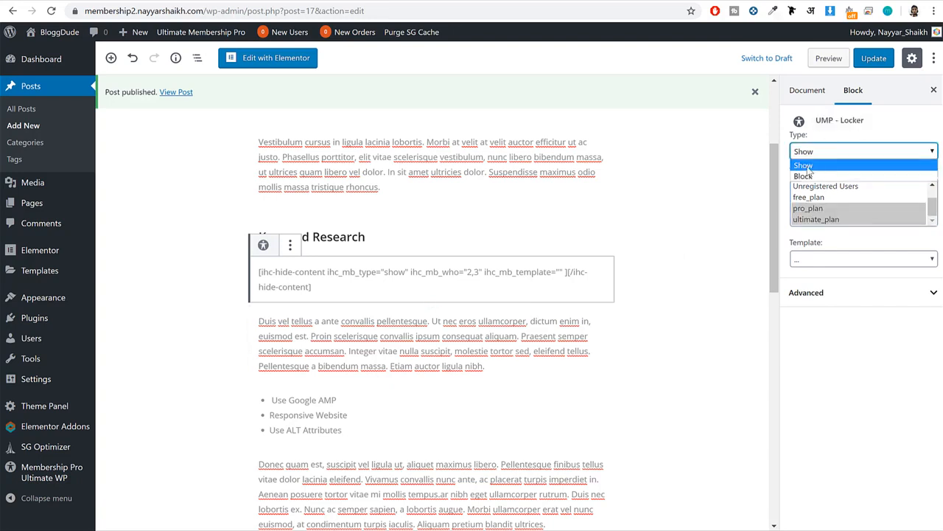
left_click(810, 167)
left_click(818, 154)
left_click(820, 166)
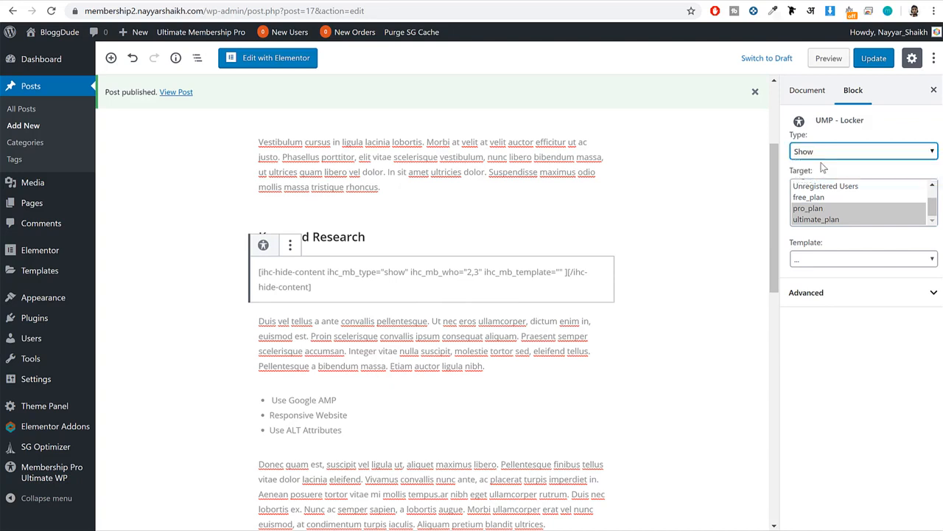
left_click(819, 209)
left_click(821, 221, "ctrl")
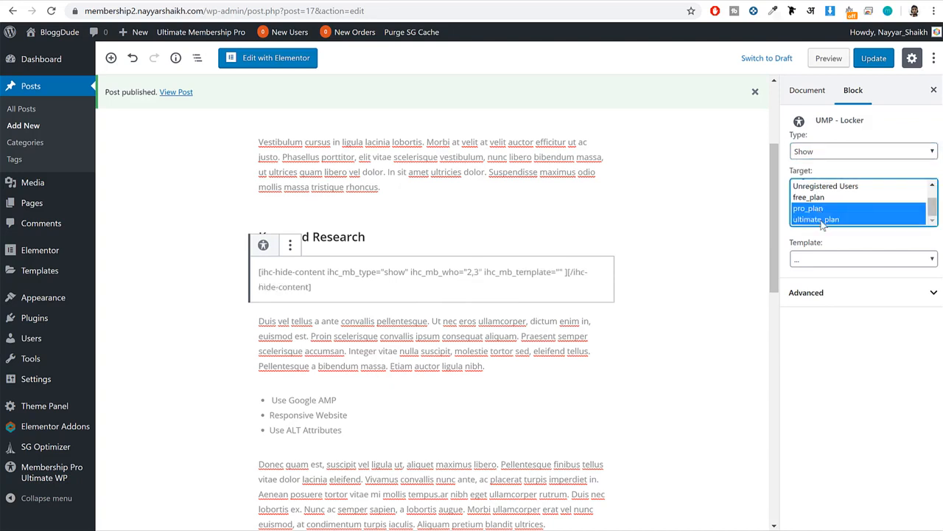
Apply the Loker with Form template to the locker block and update the post.
left_click(824, 261)
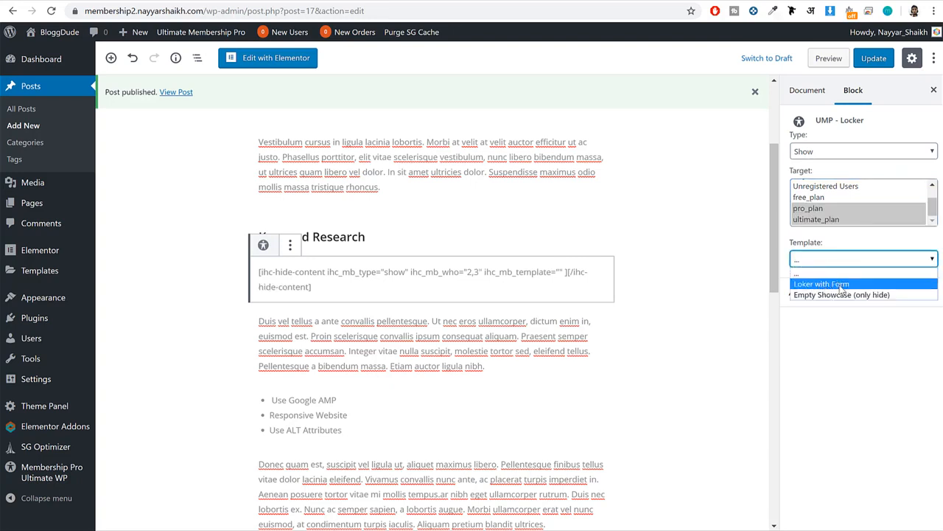
left_click(849, 284)
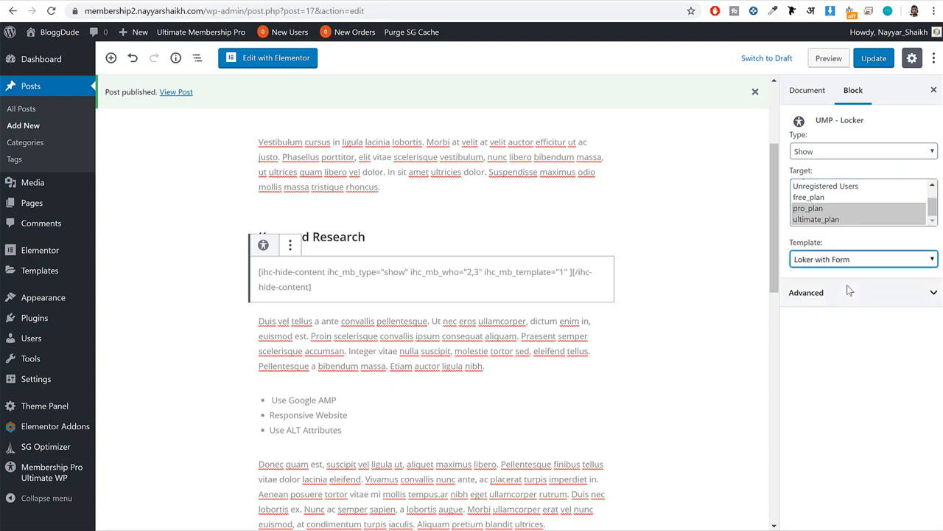
left_click(873, 60)
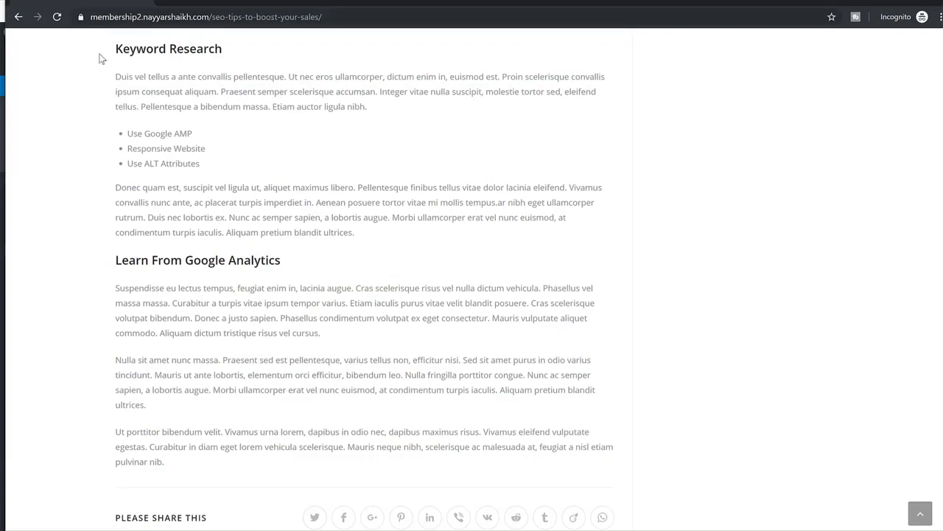
Reload the post in the incognito window and check whether the content below Keyword Research is locked for visitors.
scroll(100, 59, "up", 10)
left_click(55, 19)
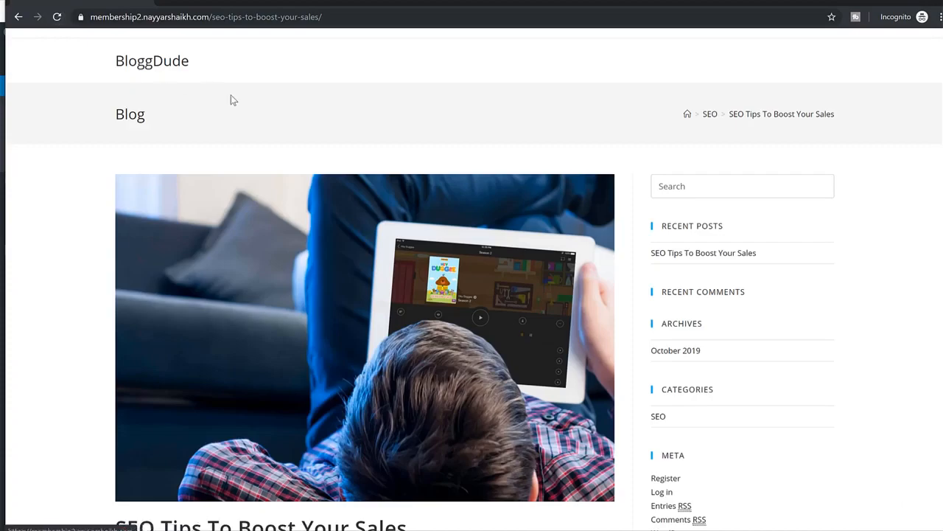
scroll(393, 349, "down", 9)
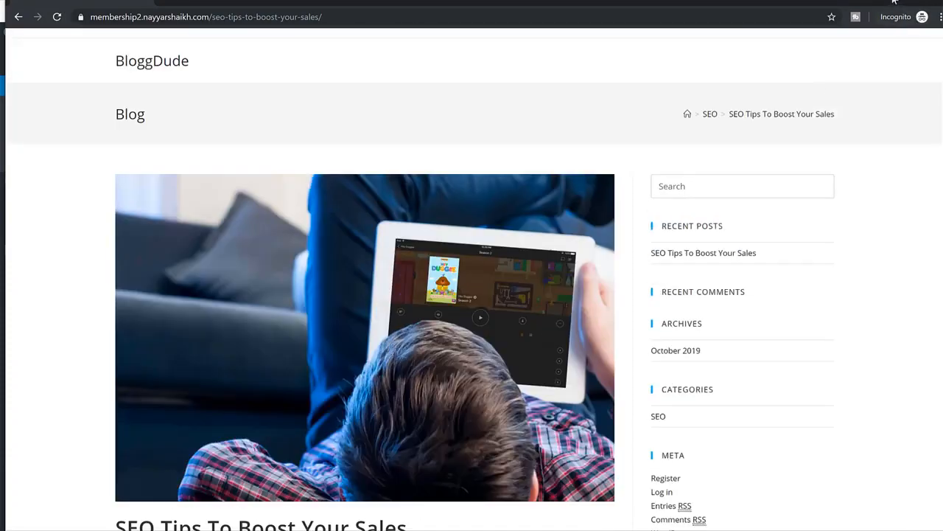
left_click(894, 1)
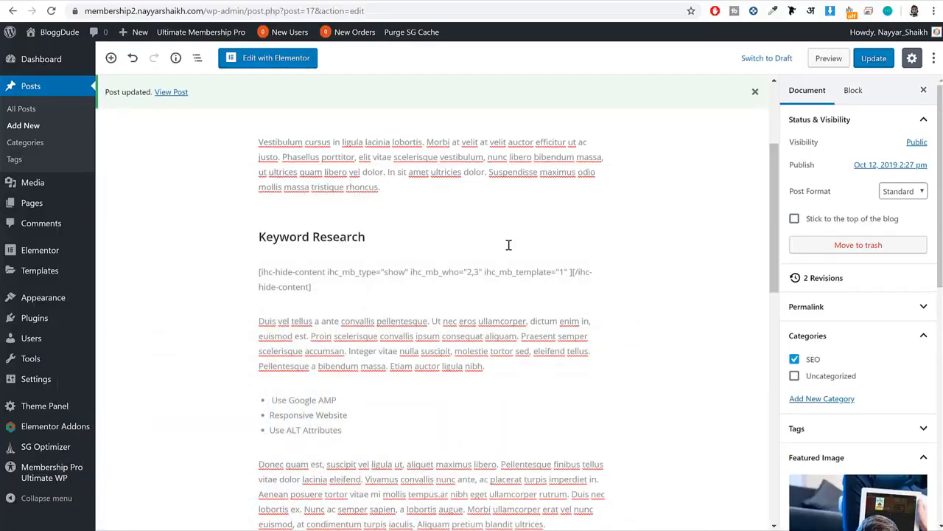
Copy the locker block's full ihc-hide-content shortcode and remove the block from the post.
triple_click(440, 272)
right_click(314, 282)
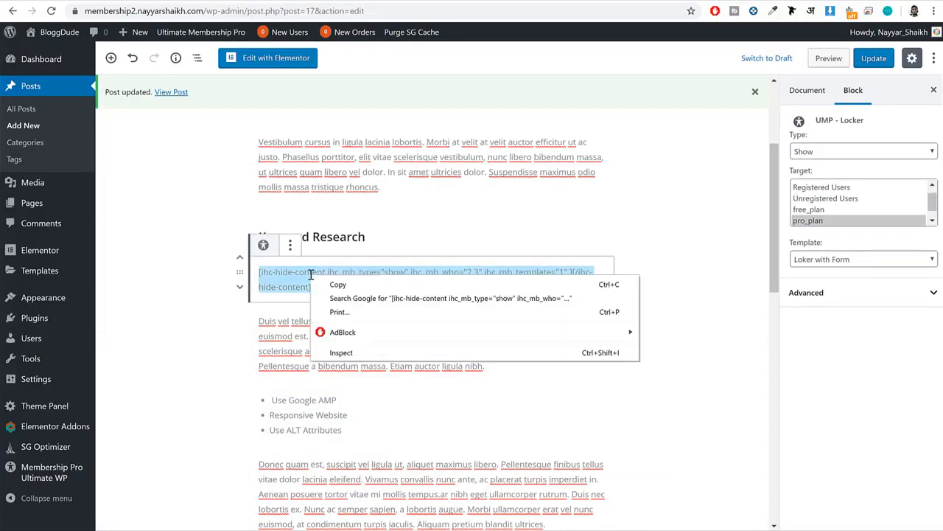
left_click(351, 284)
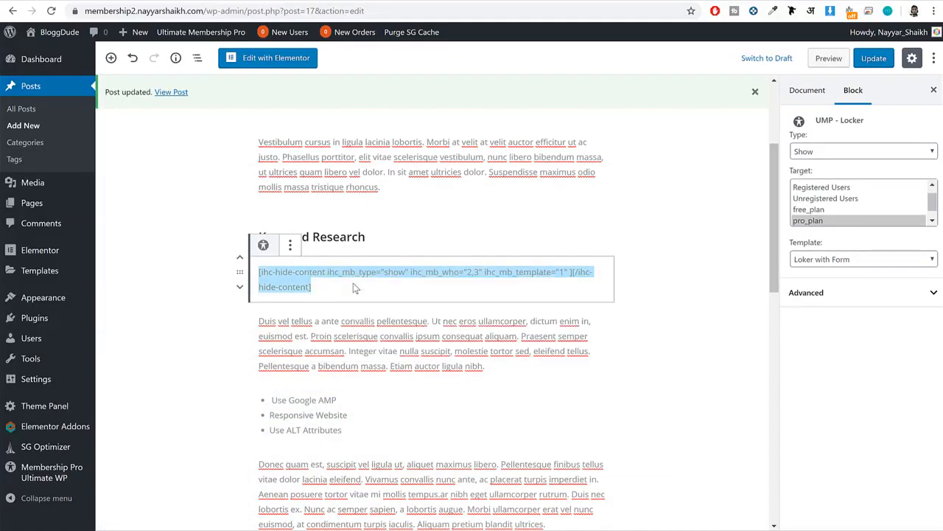
left_click(290, 246)
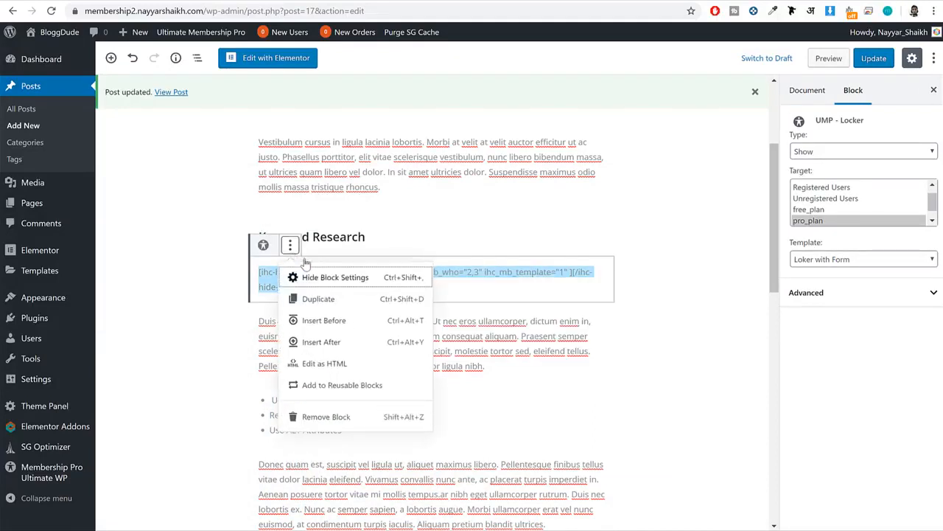
left_click(328, 416)
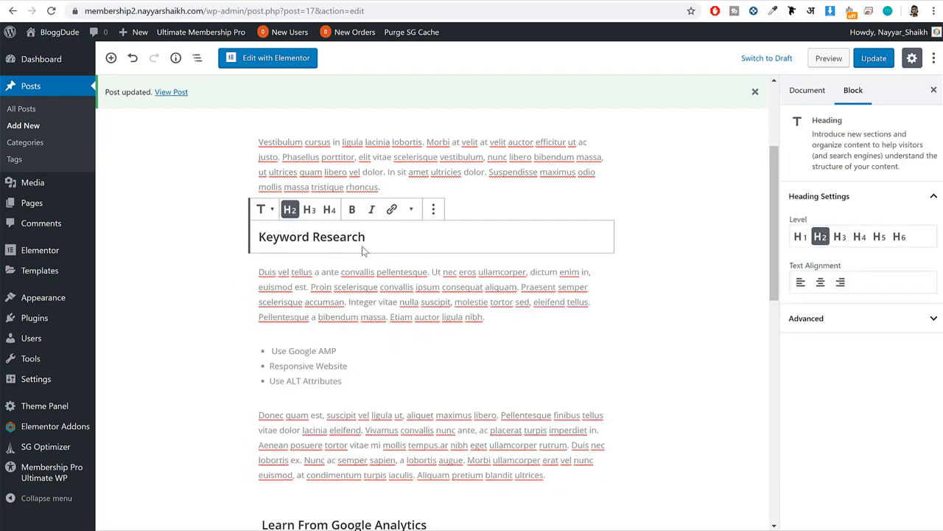
Insert a Shortcode block below the Keyword Research heading and paste the copied ihc-hide-content shortcode into it.
mouse_move(393, 252)
left_click(433, 253)
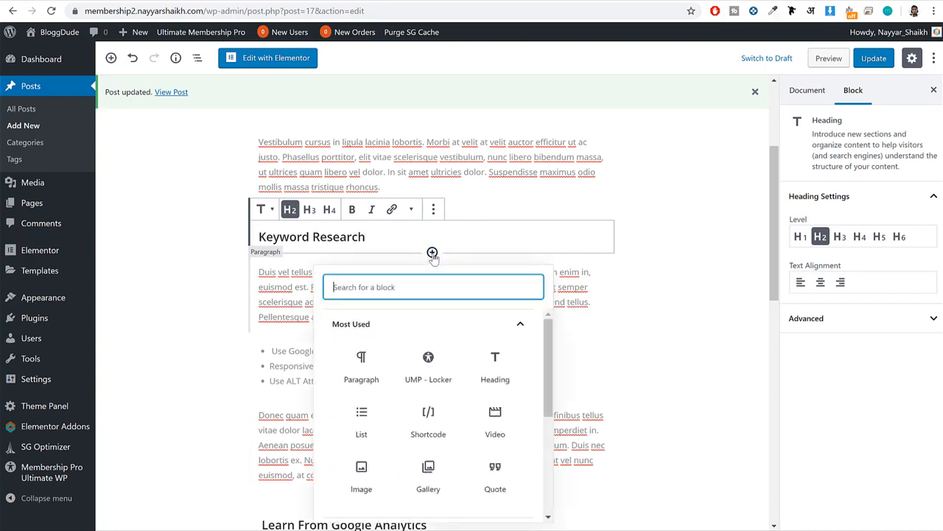
type("sho")
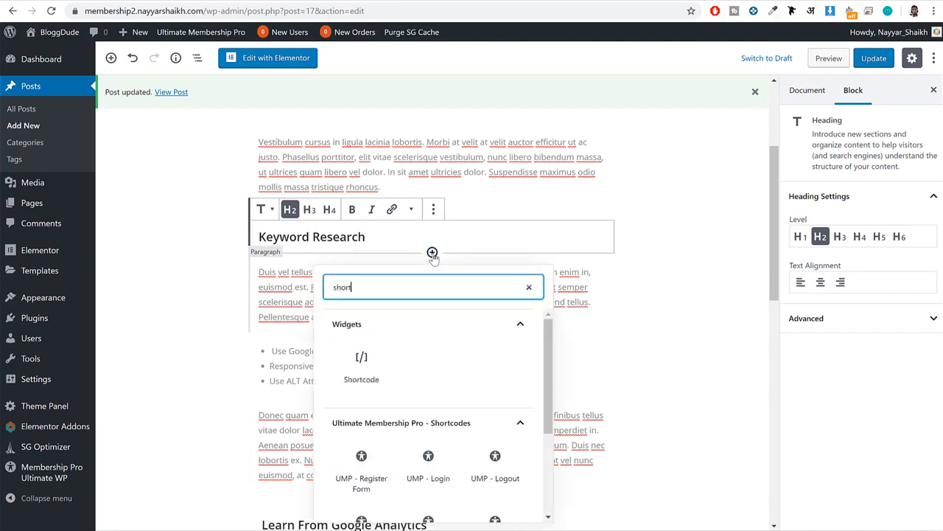
type("rt")
left_click(361, 365)
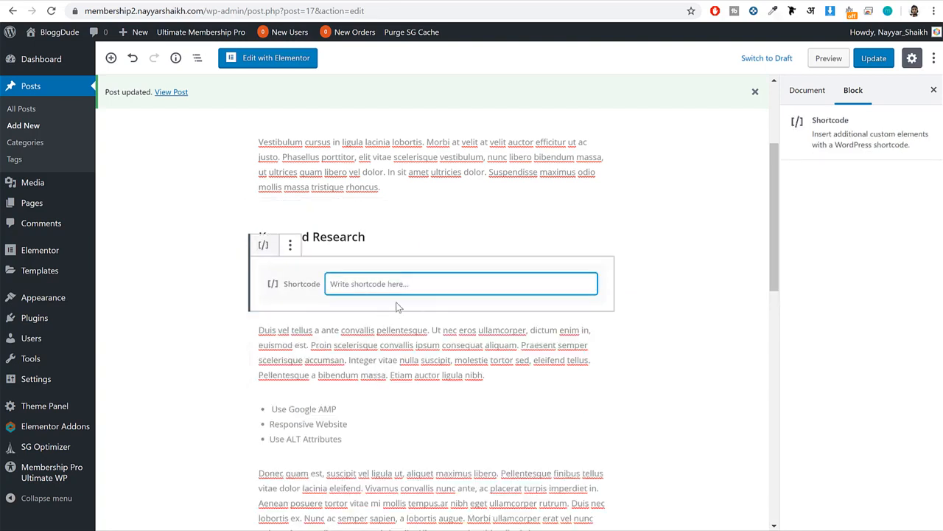
key("ctrl+v")
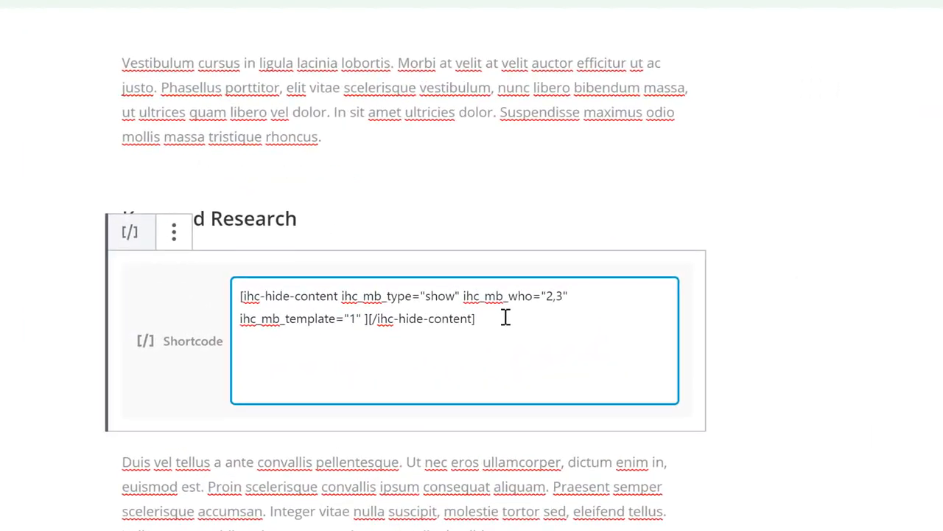
Cut the closing [/ihc-hide-content] tag from the shortcode below the Keyword Research heading, keeping only the opening tag there.
left_click_drag(506, 317, 368, 318)
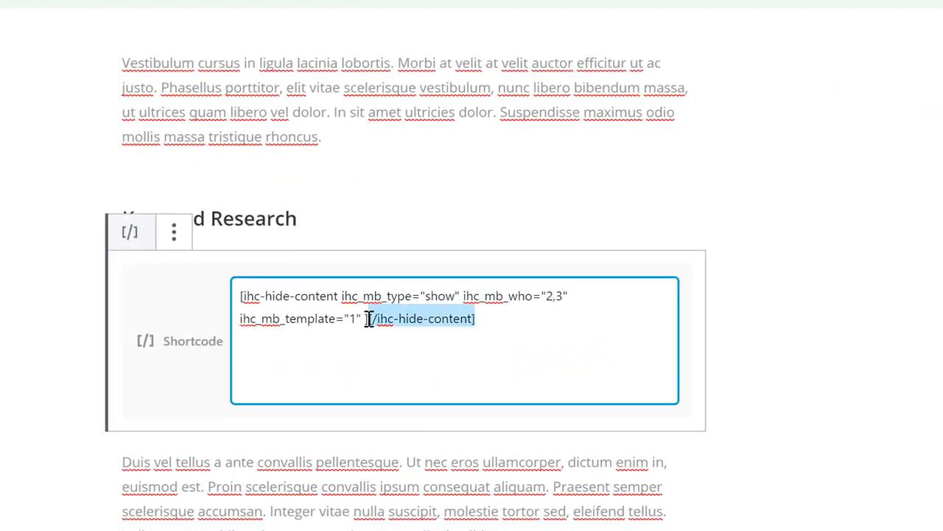
left_click(471, 334)
left_click_drag(478, 319, 367, 324)
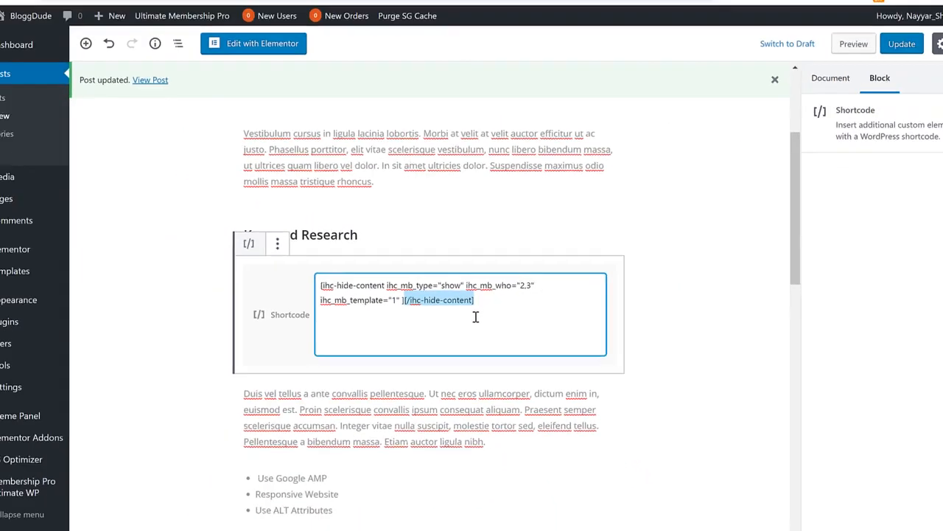
key("BackSpace")
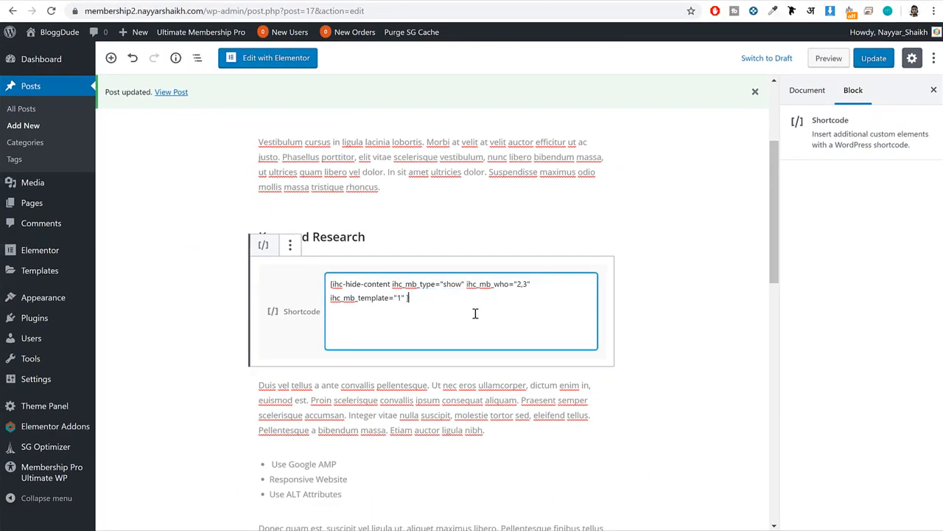
Insert a Shortcode block containing [/ihc-hide-content] after the post's last paragraph and update the post.
scroll(474, 317, "down", 10)
scroll(472, 318, "up", 2)
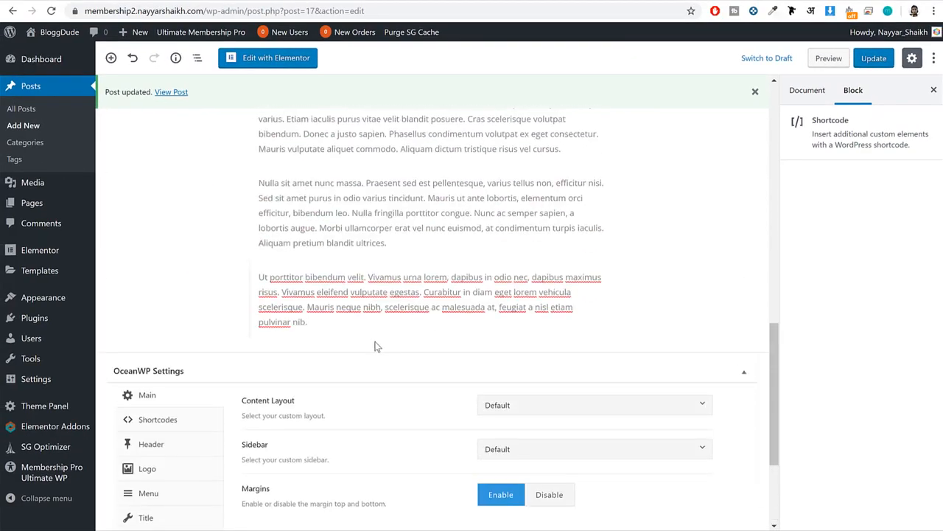
left_click(402, 321)
left_click(110, 57)
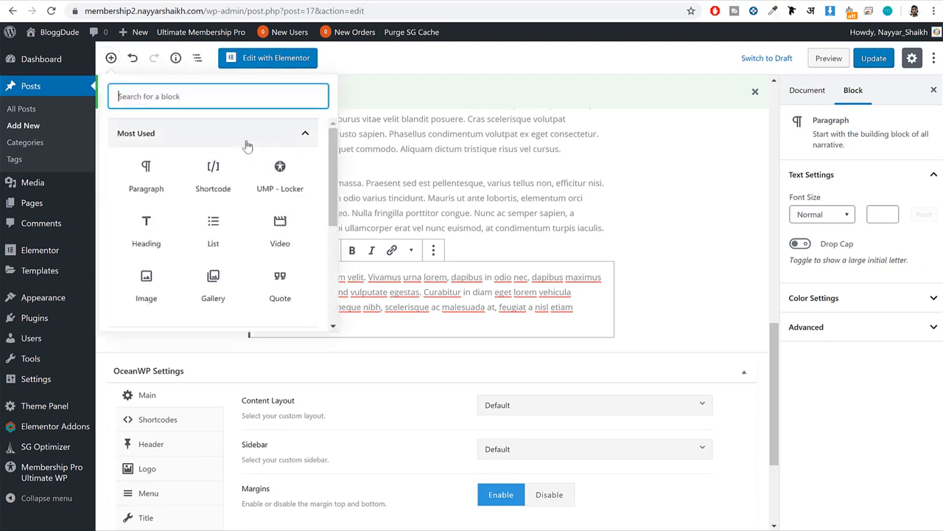
left_click(214, 170)
key("ctrl+v")
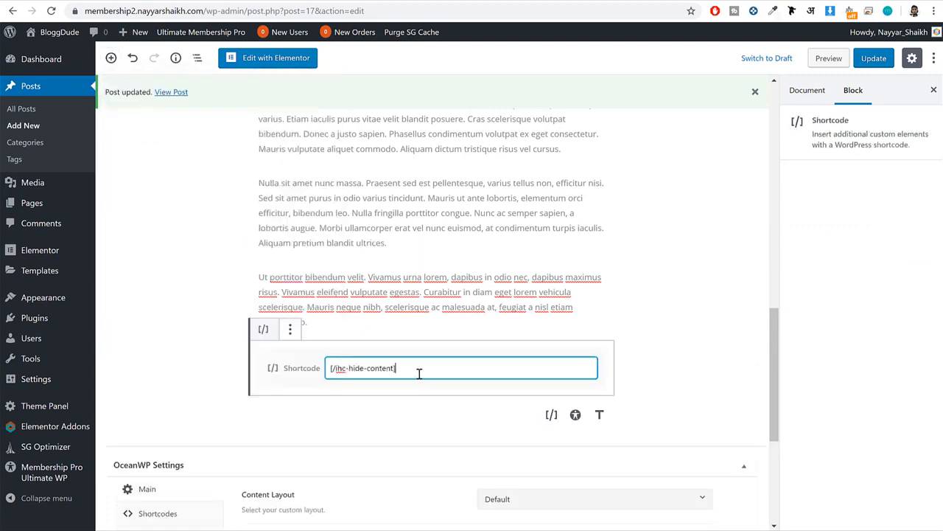
left_click_drag(417, 369, 309, 371)
left_click_drag(409, 371, 321, 374)
scroll(416, 367, "up", 11)
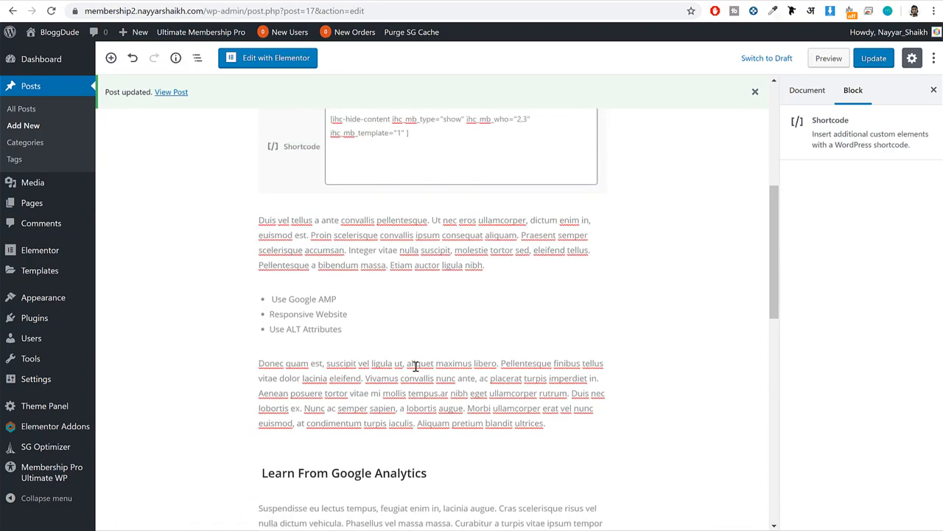
left_click(872, 58)
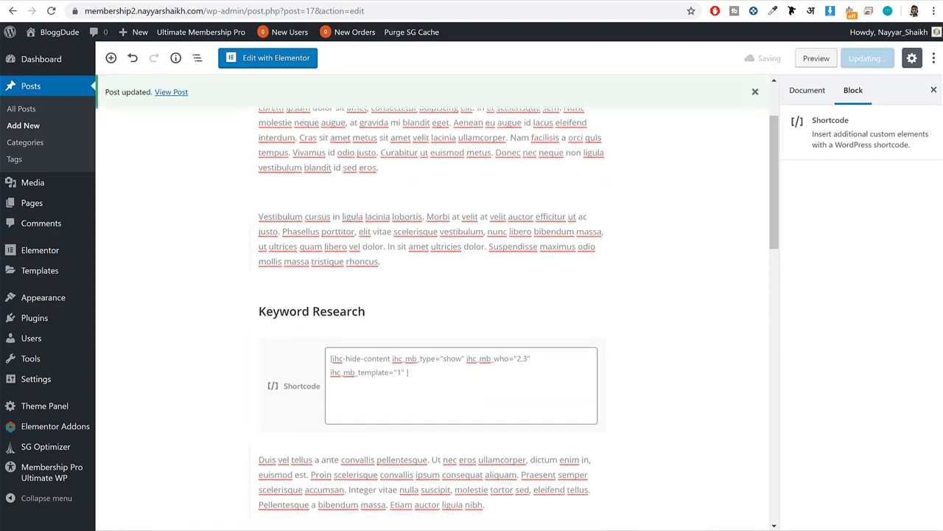
Switch to the incognito window, reload the SEO Tips post and check what visitors see from the Keyword Research heading onward.
mouse_move(187, 530)
left_click(247, 525)
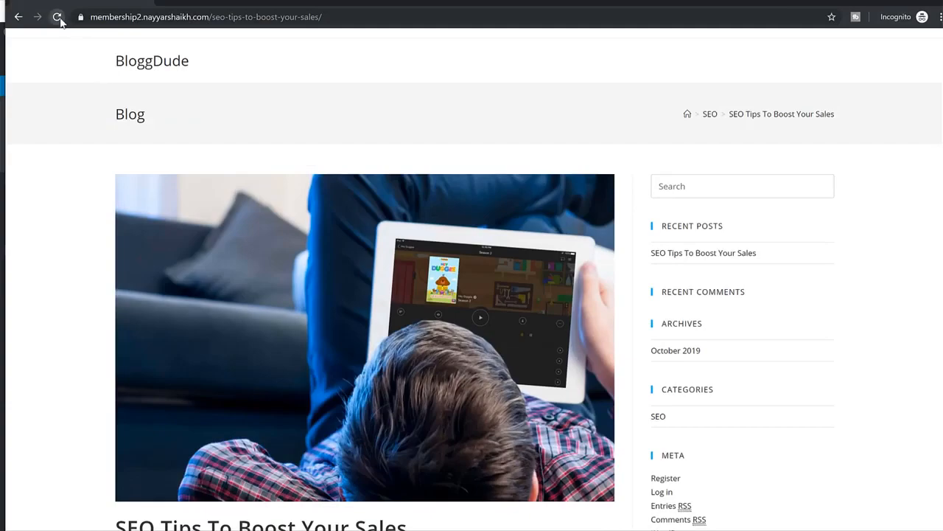
left_click(58, 17)
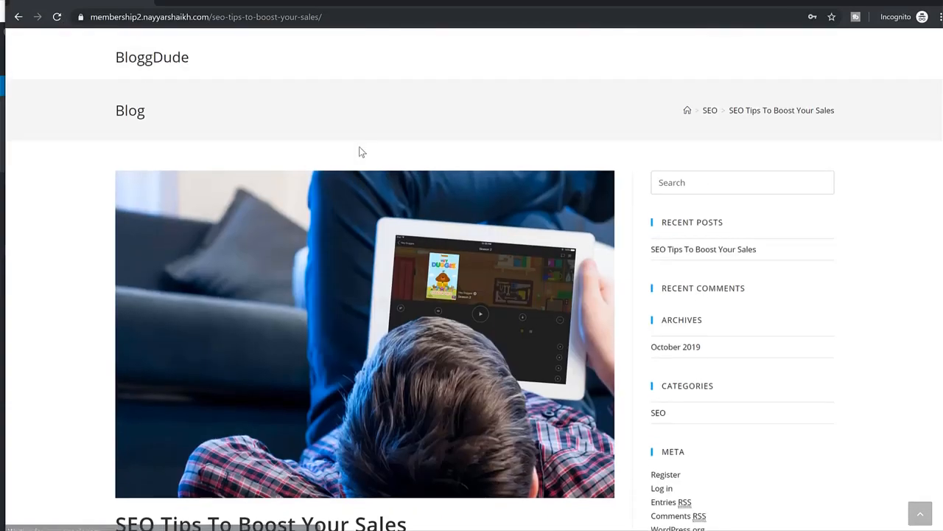
scroll(361, 151, "down", 9)
scroll(362, 152, "up", 8)
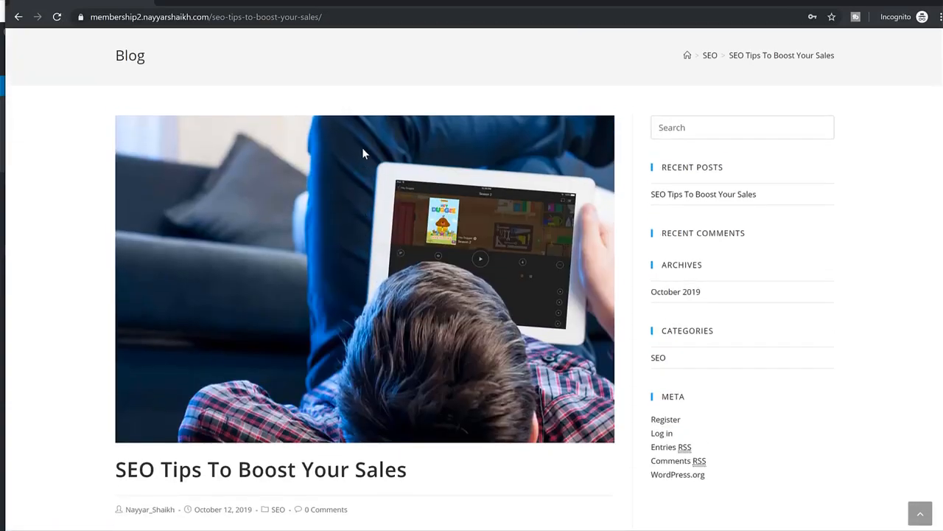
scroll(362, 148, "down", 3)
double_click(155, 326)
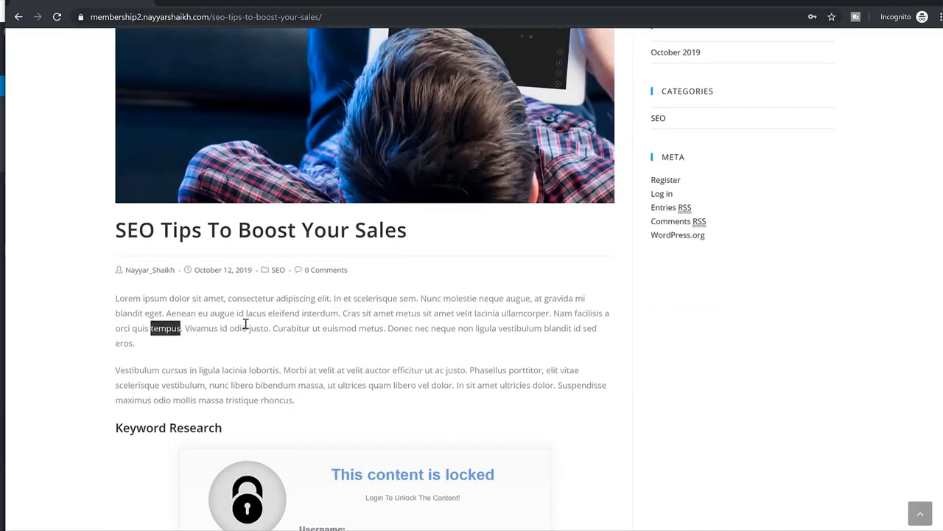
scroll(246, 324, "down", 3)
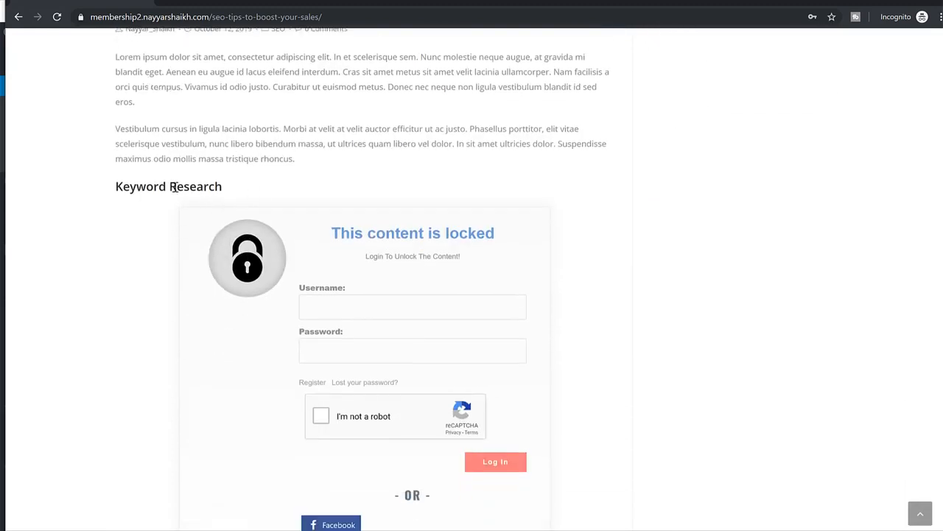
triple_click(173, 185)
scroll(430, 167, "down", 2)
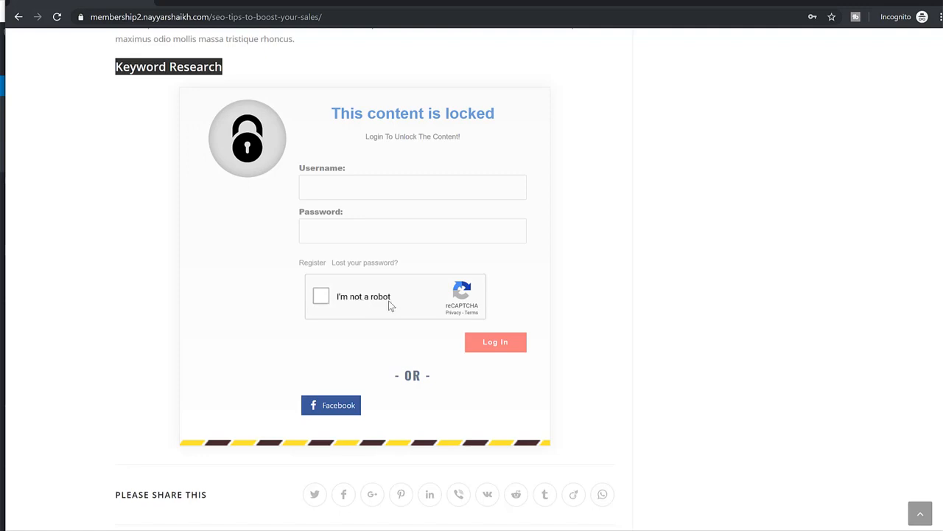
scroll(395, 295, "up", 5)
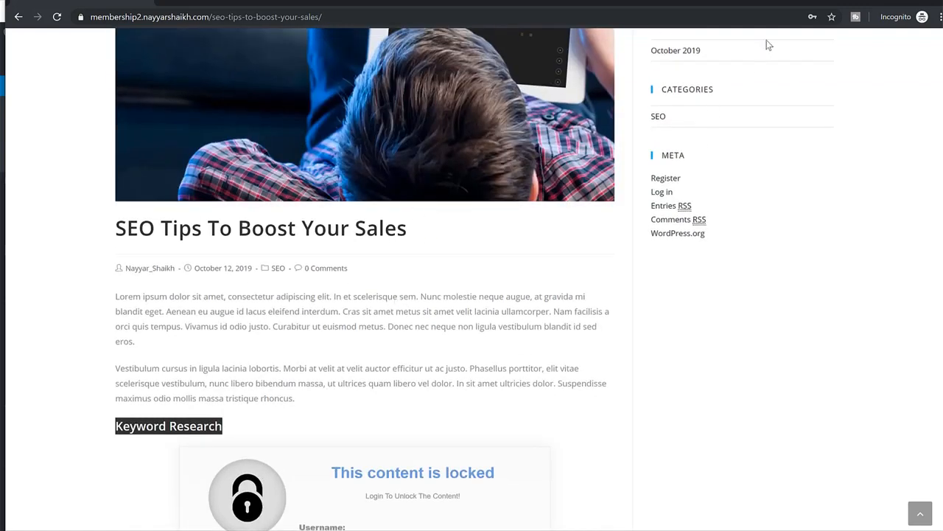
Return to the WordPress editor window and start a new post.
key("alt+Tab")
scroll(611, 299, "up", 2)
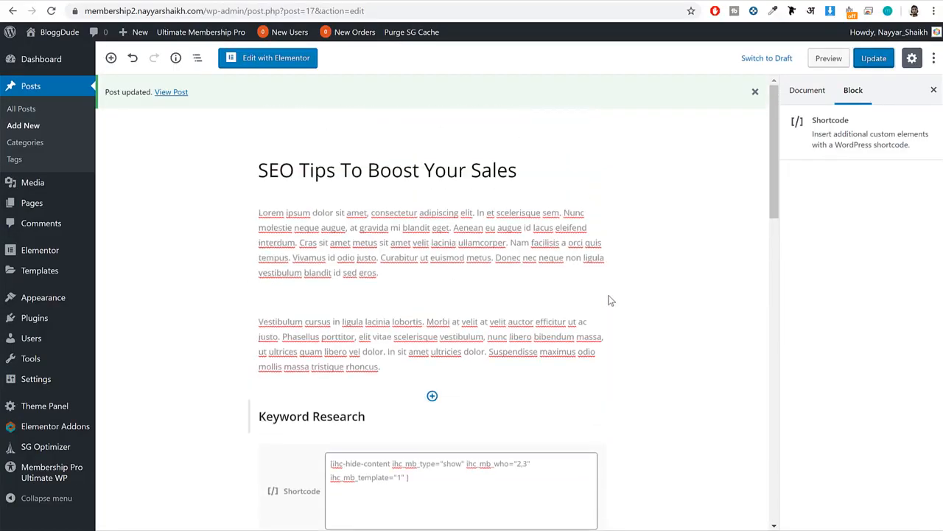
scroll(611, 299, "down", 1)
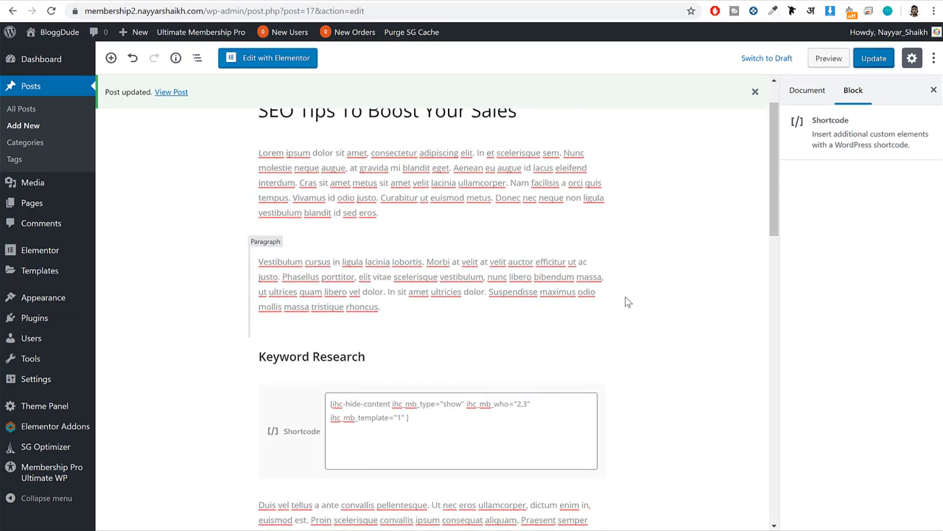
left_click(652, 192)
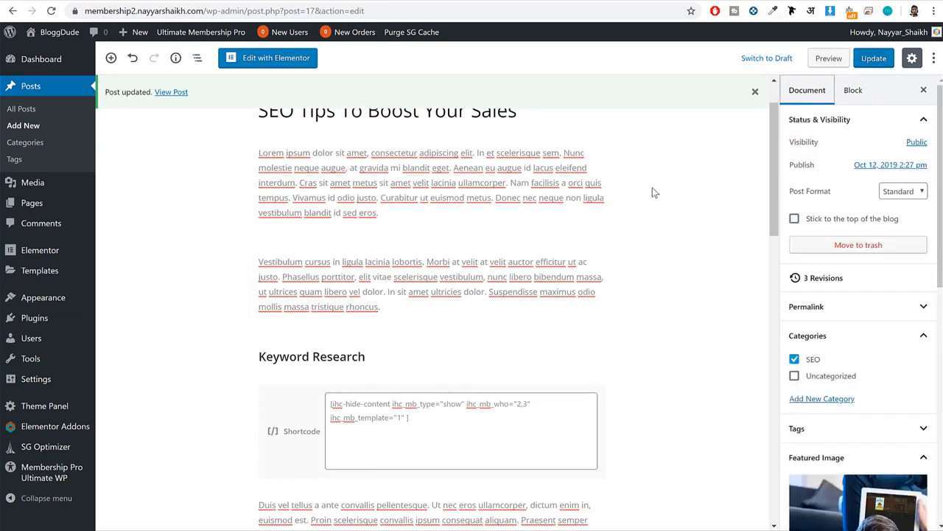
left_click(28, 132)
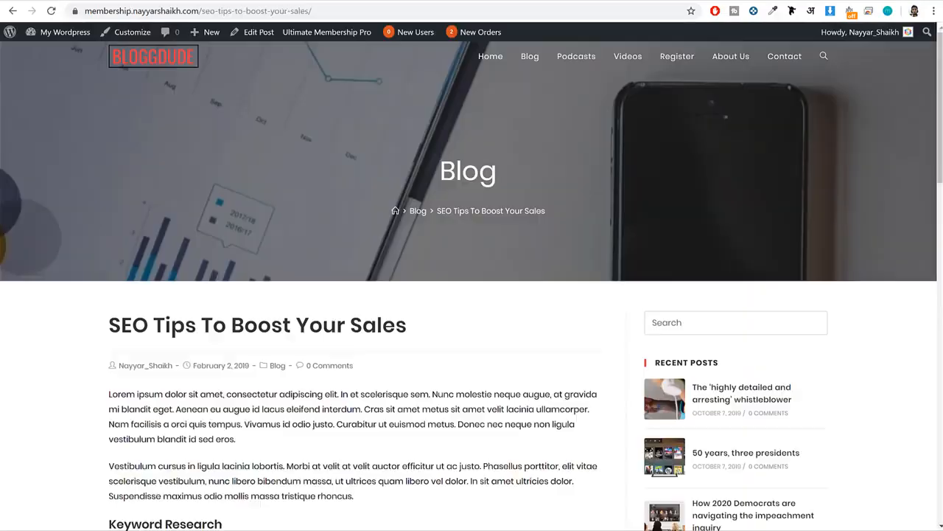
Open the sample site's How Grammar Impact Your SEO article and copy its title into the new post's title.
key("alt+Left")
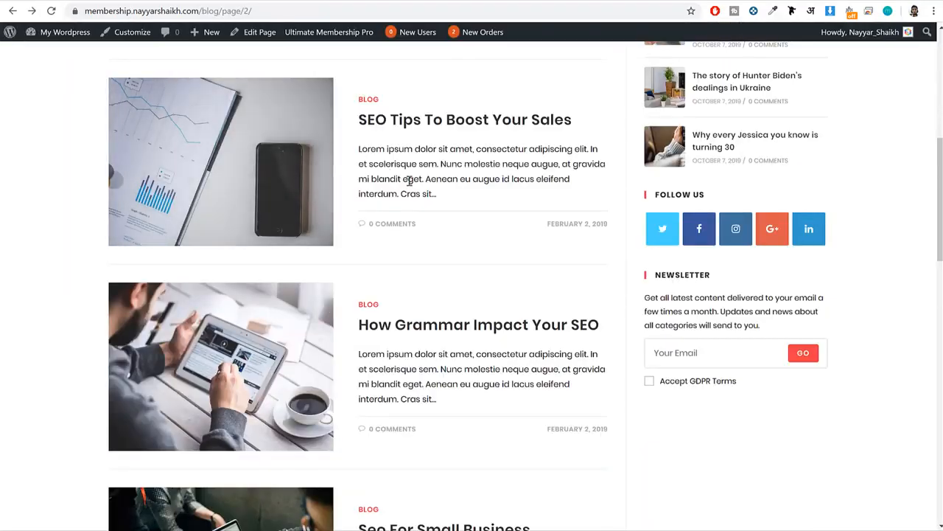
scroll(427, 214, "down", 2)
left_click(453, 210)
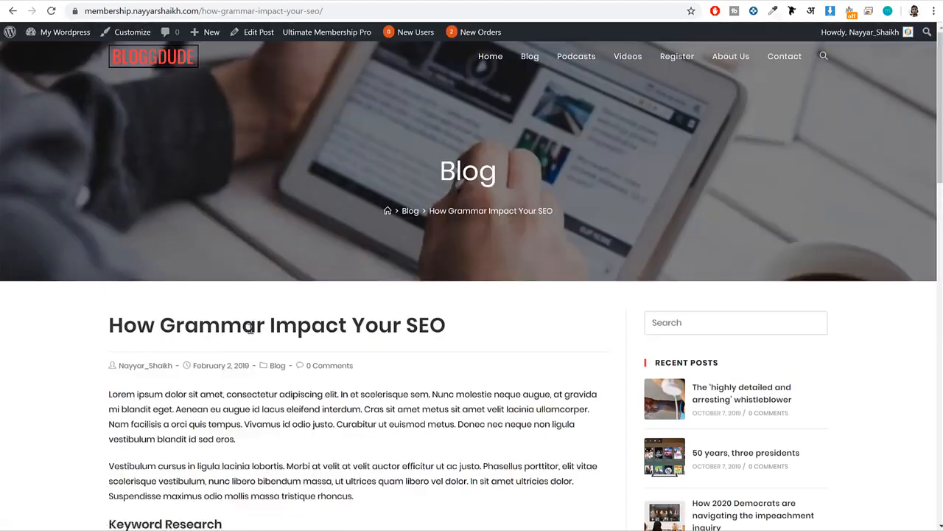
triple_click(252, 325)
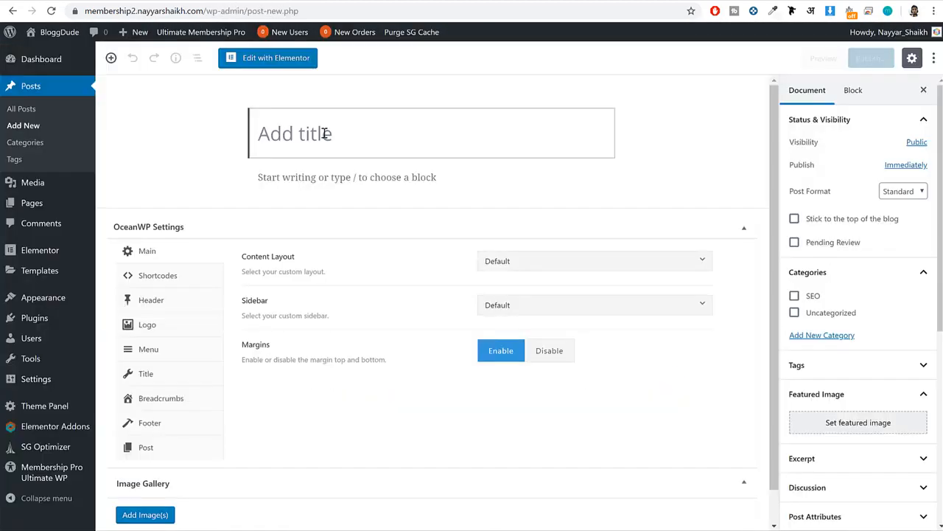
type("How Grammar Impact Your SEO")
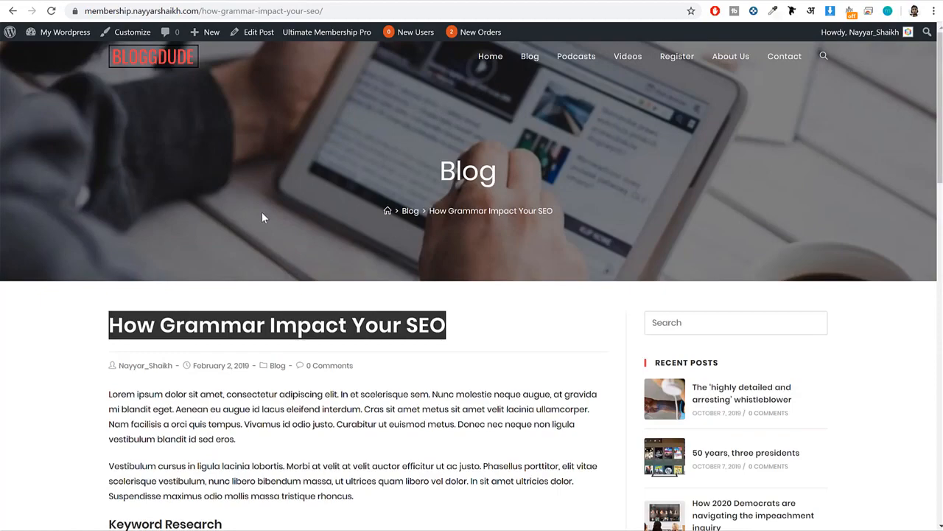
Copy the sample article's full body, from the first paragraph to the last, into the new post below its title.
scroll(263, 214, "down", 2)
scroll(265, 216, "down", 1)
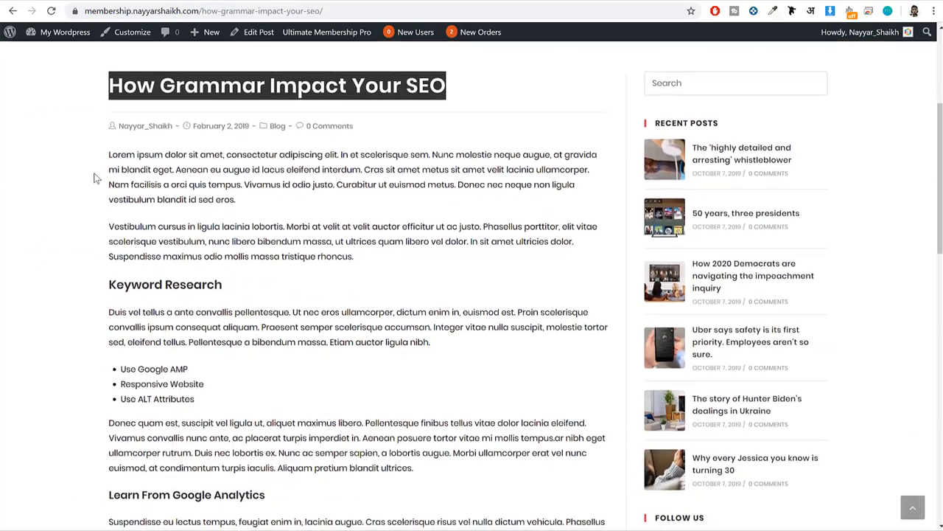
left_click_drag(107, 153, 271, 435)
left_click_drag(319, 507, 362, 398)
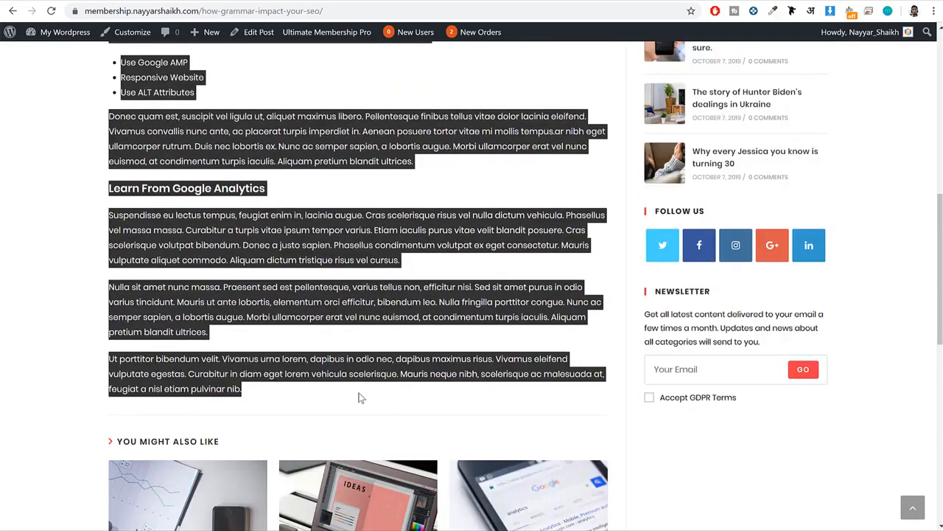
left_click(252, 12)
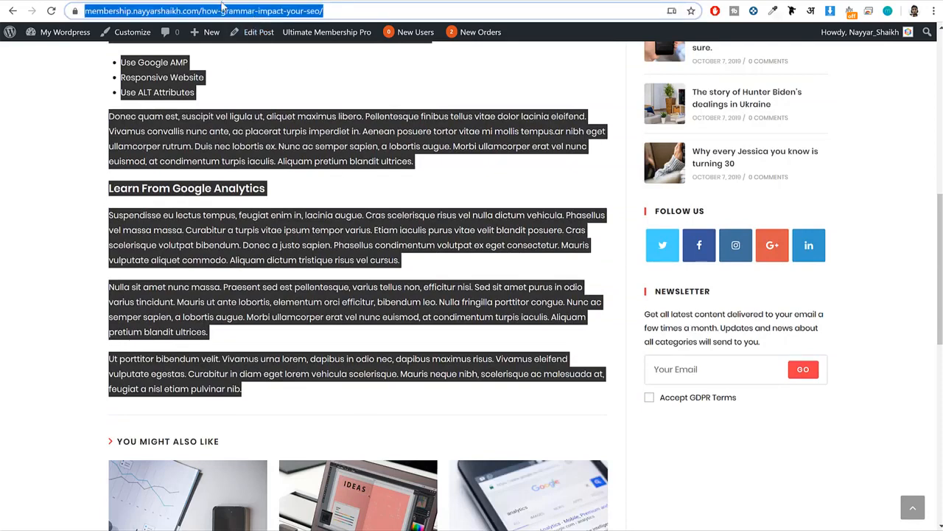
left_click(224, 2)
left_click(362, 177)
key("ctrl+v")
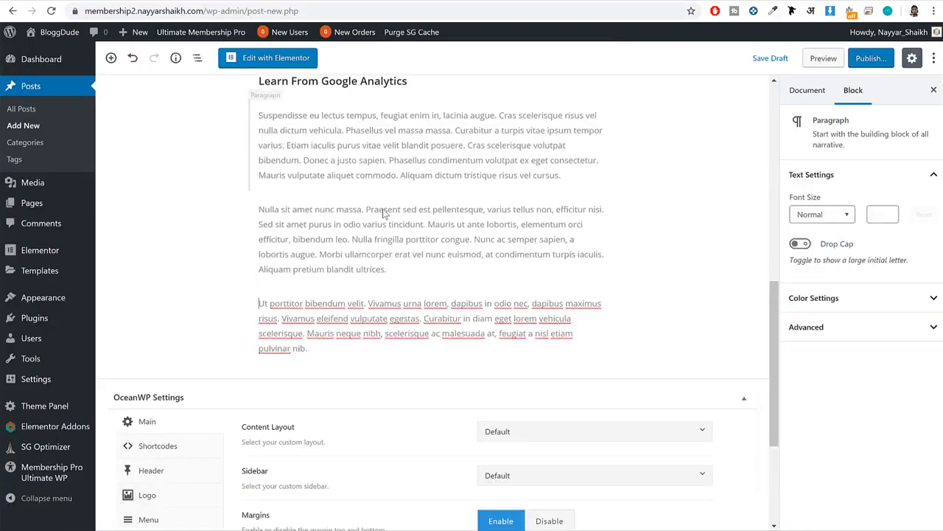
scroll(382, 213, "up", 7)
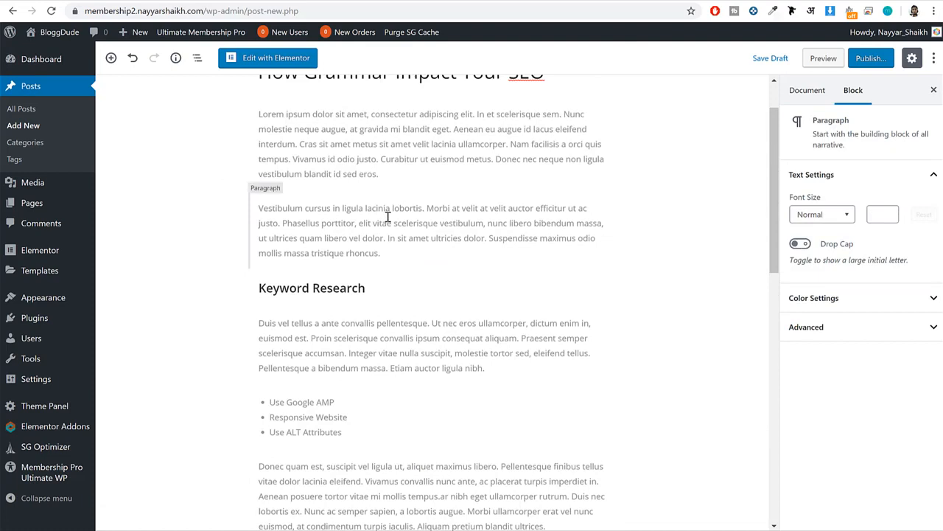
scroll(388, 217, "up", 1)
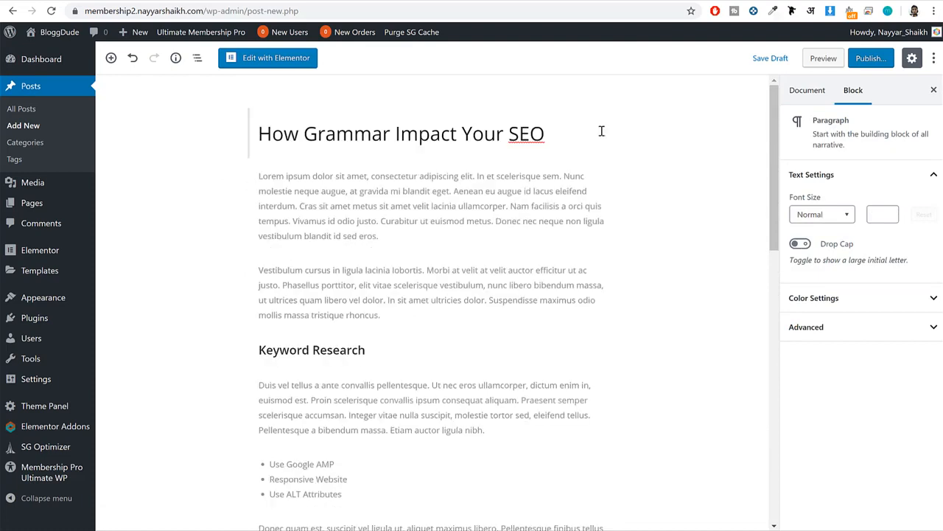
Assign the new post to the SEO category and upload the Hero-Image file as its featured image.
left_click(807, 91)
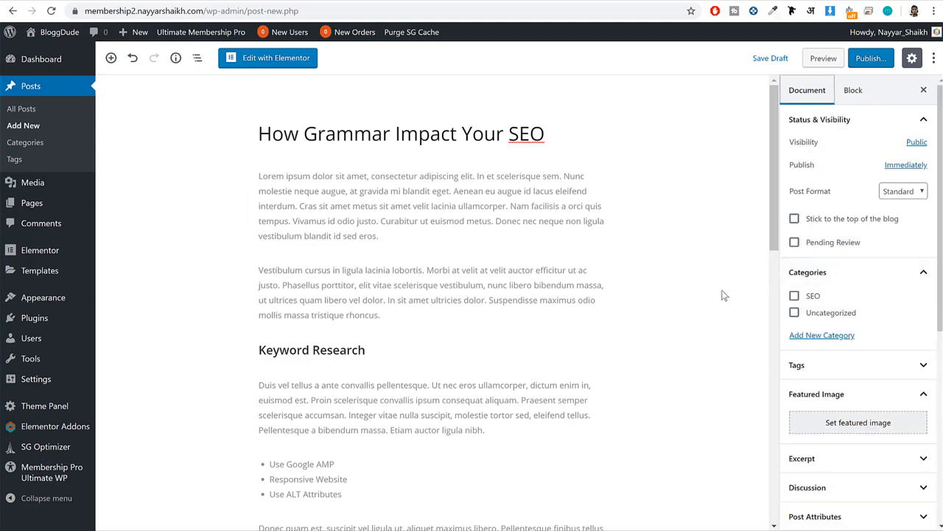
left_click(815, 298)
scroll(848, 310, "down", 3)
left_click(848, 298)
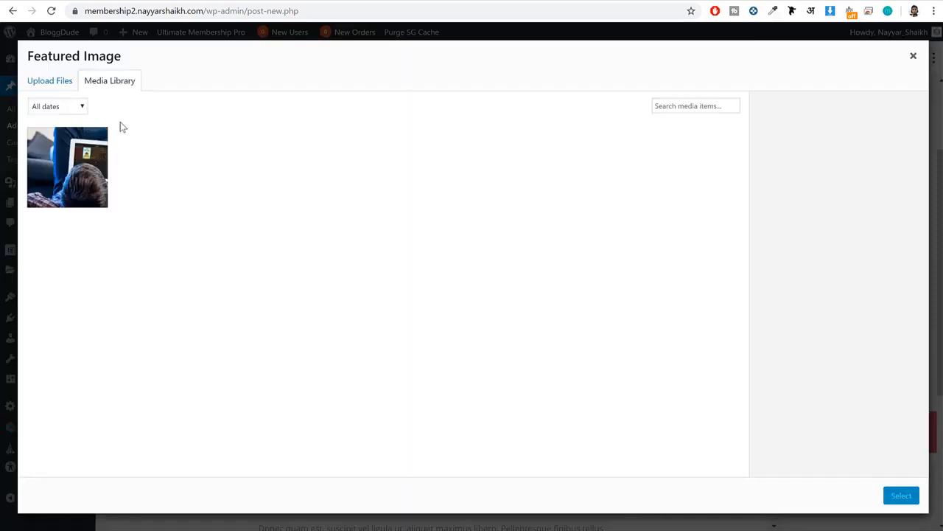
left_click(48, 89)
left_click(469, 272)
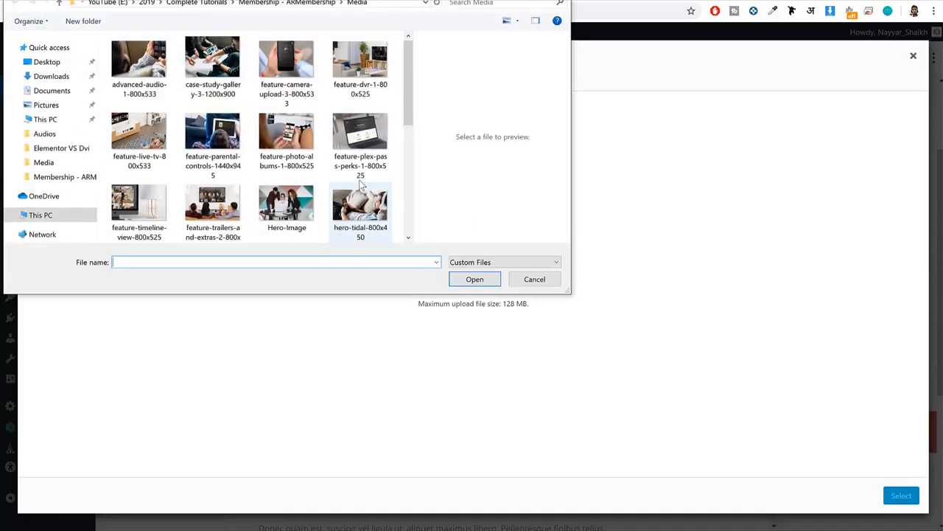
left_click(308, 198)
left_click(483, 278)
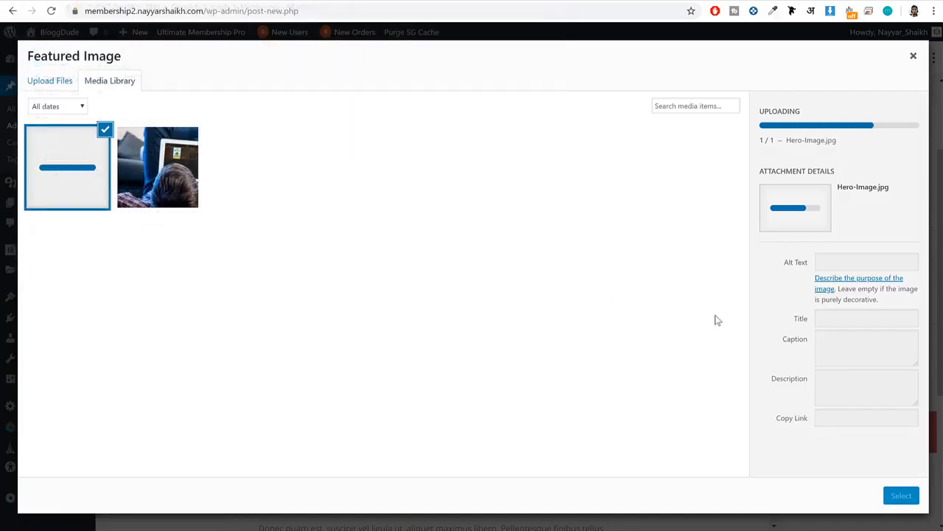
left_click(902, 496)
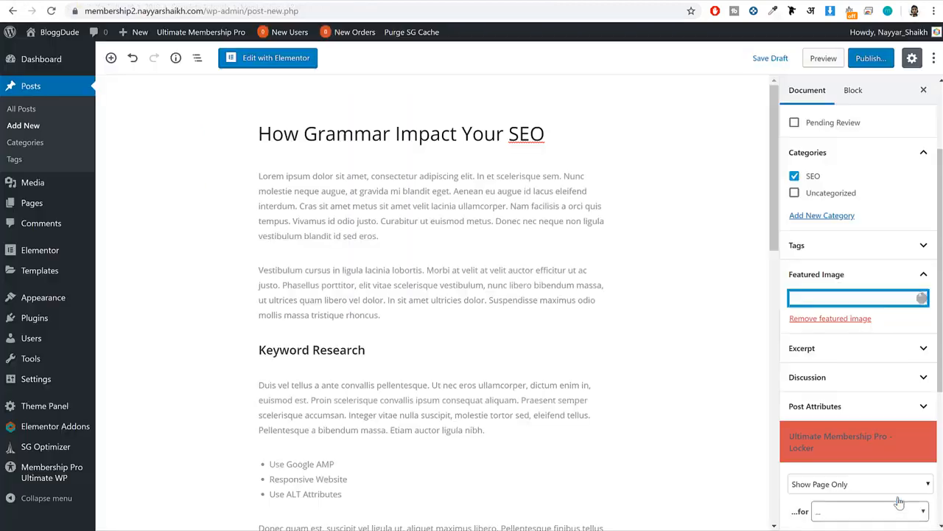
scroll(874, 387, "down", 3)
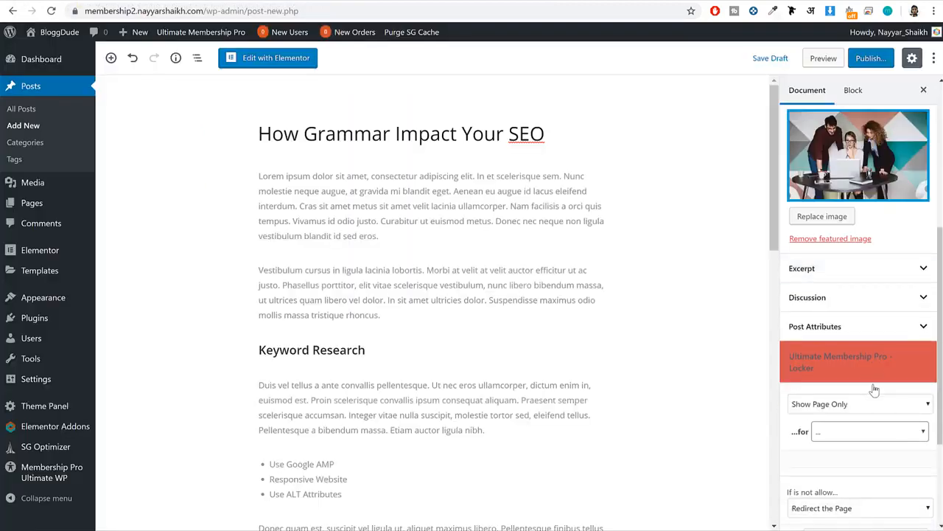
Restrict the new post in the Ultimate Membership Pro locker to show only for pro_plan and ultimate_plan.
scroll(874, 389, "down", 3)
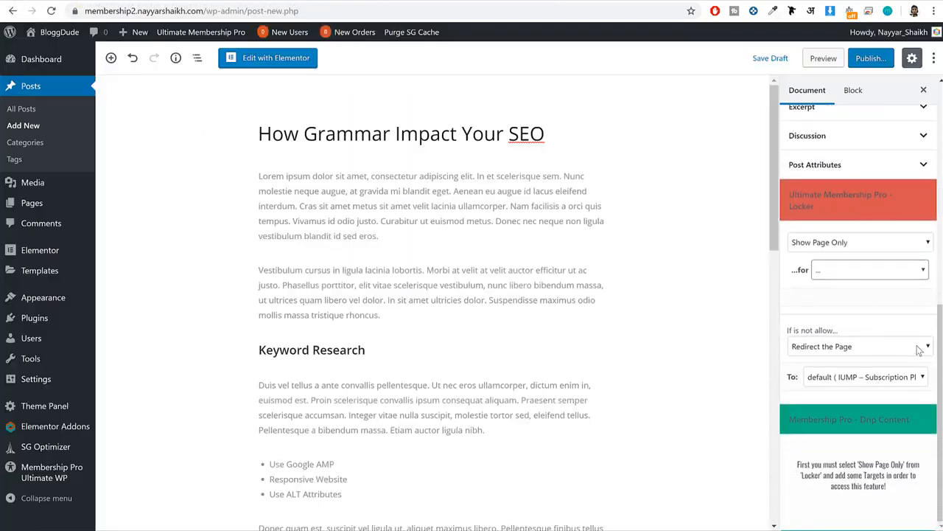
scroll(814, 258, "up", 1)
scroll(825, 262, "down", 1)
left_click(846, 269)
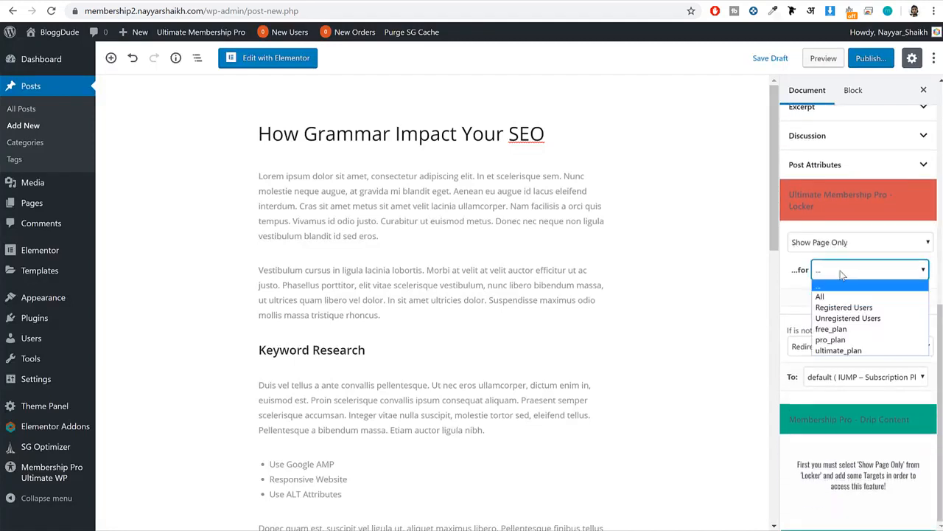
left_click(854, 341)
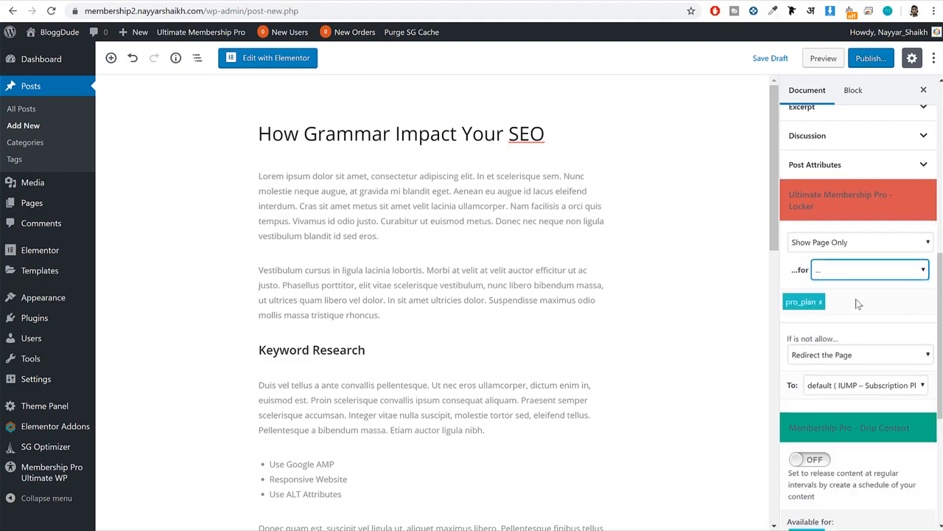
left_click(858, 273)
left_click(854, 350)
Set the locker's redirect target to the default IUMP – Subscription Plan page and publish the post.
scroll(855, 342, "down", 3)
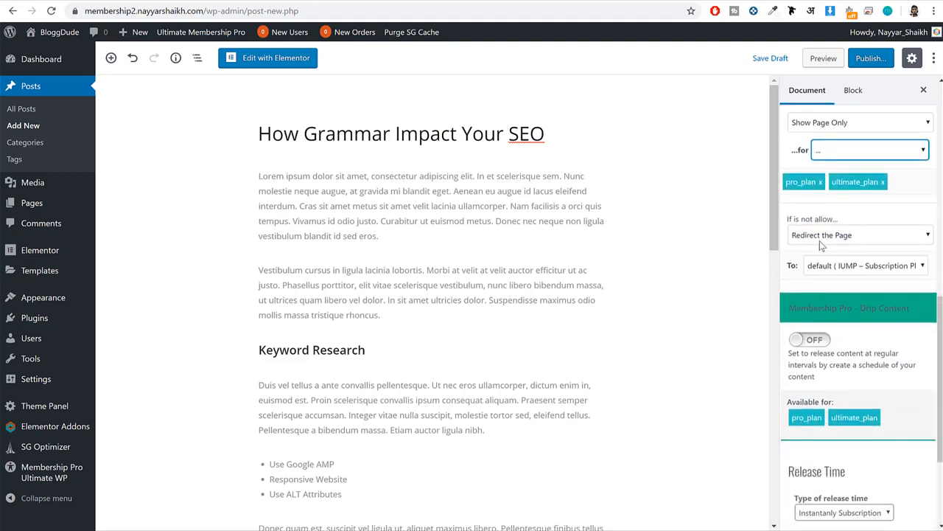
left_click(848, 266)
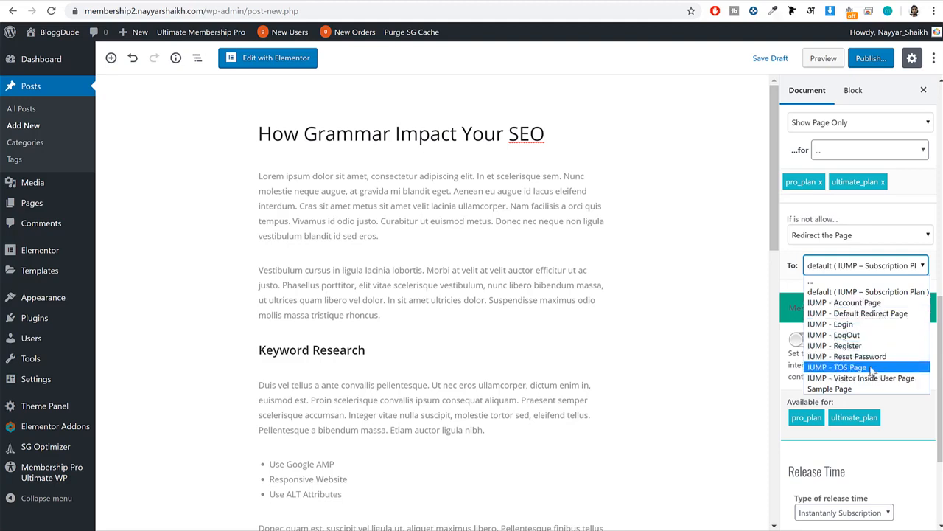
left_click(860, 292)
scroll(869, 288, "down", 1)
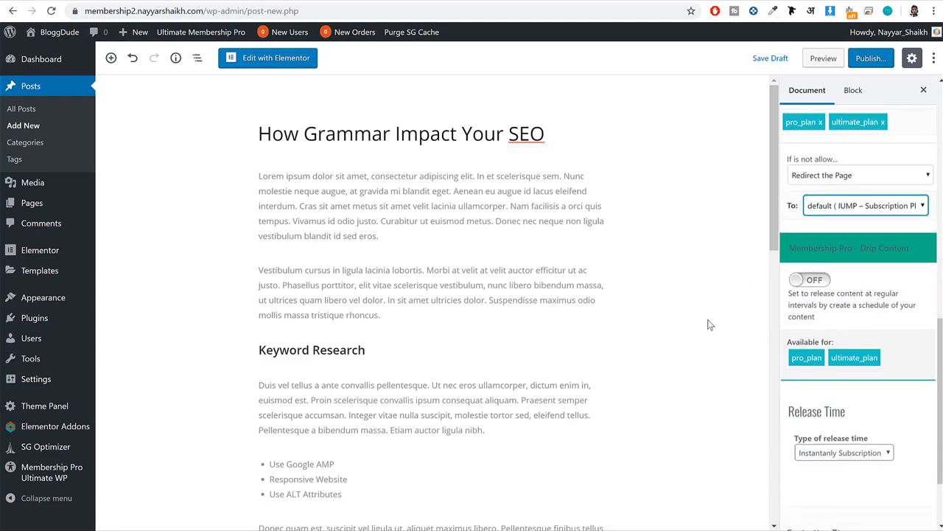
left_click(872, 61)
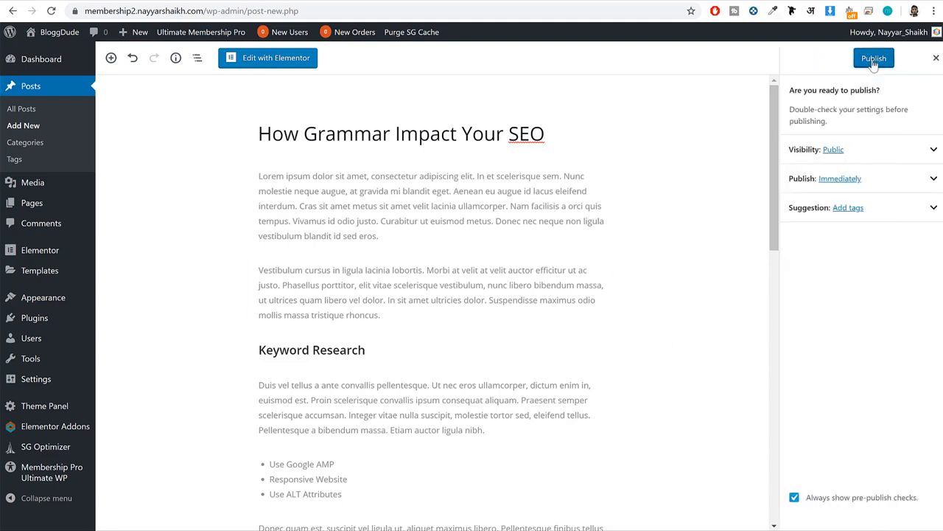
left_click(872, 58)
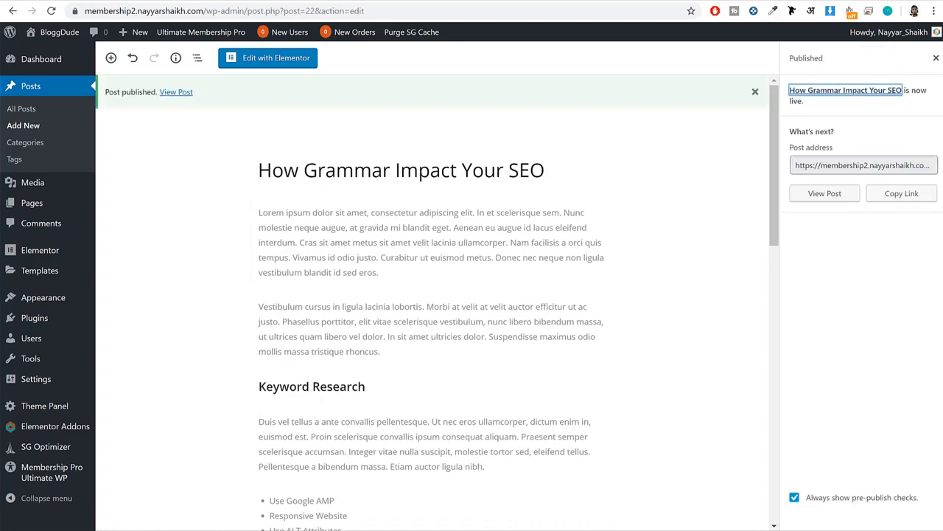
Switch to the Incognito window and check the BloggDude homepage's post list for the new post.
left_click(261, 494)
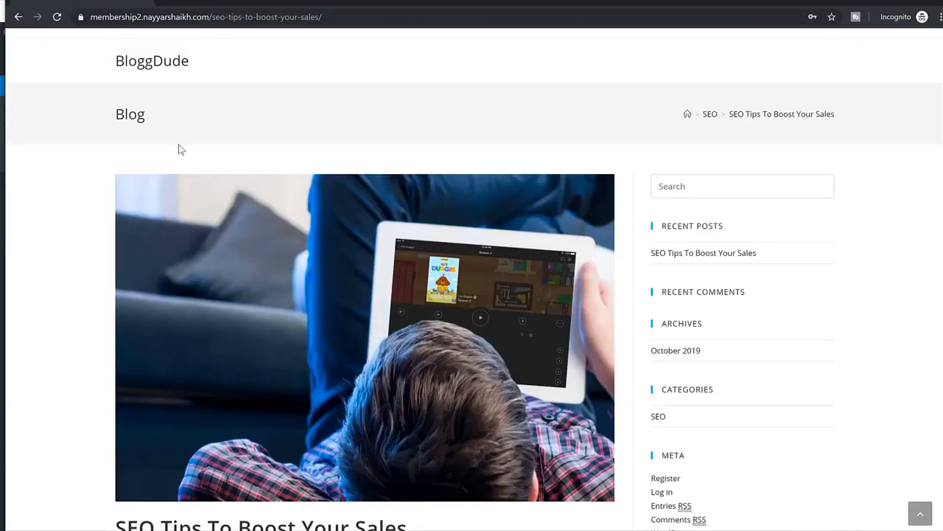
left_click(123, 58)
scroll(280, 172, "down", 3)
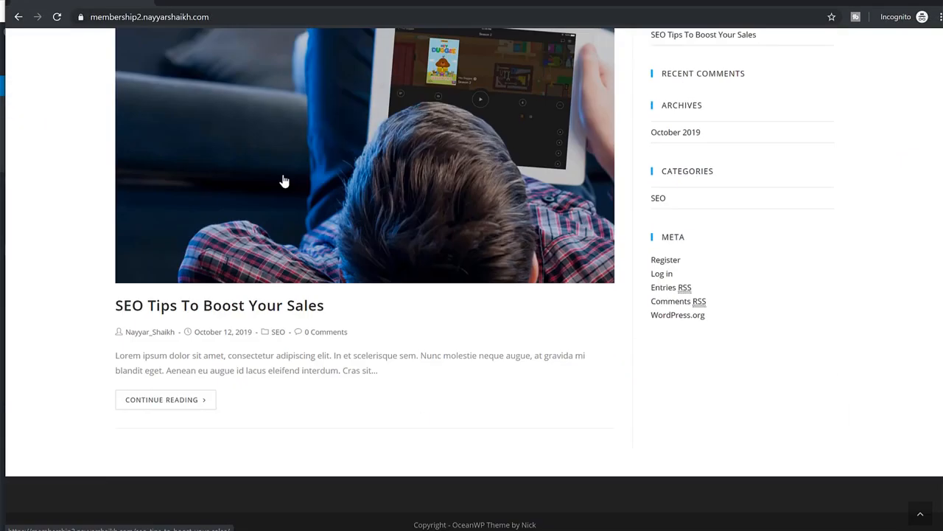
scroll(423, 218, "up", 3)
scroll(426, 230, "down", 3)
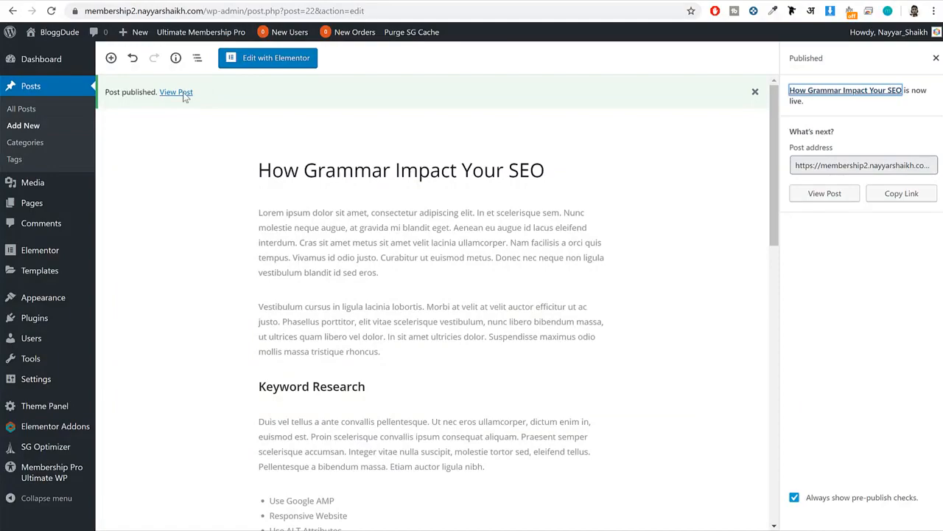
Return to the WordPress editor window and view the published How Grammar Impact Your SEO post on the site.
left_click(169, 95)
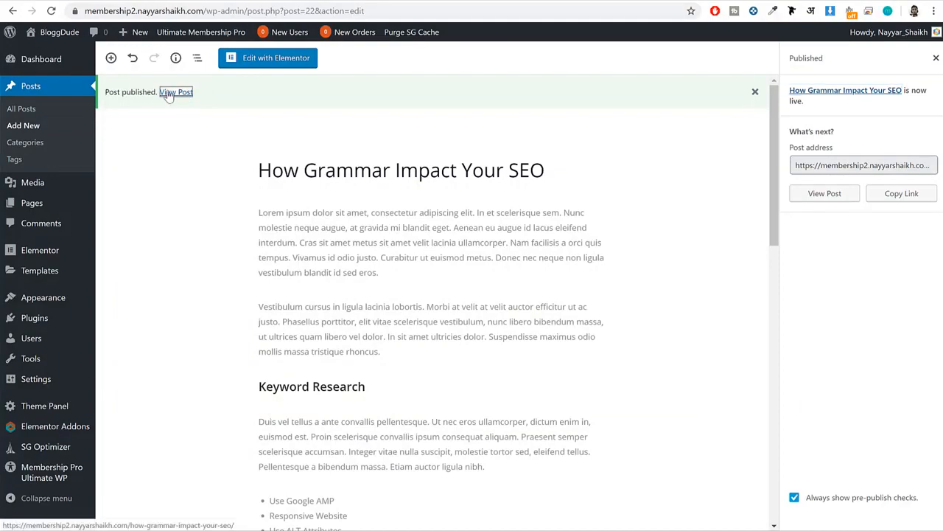
scroll(333, 166, "down", 3)
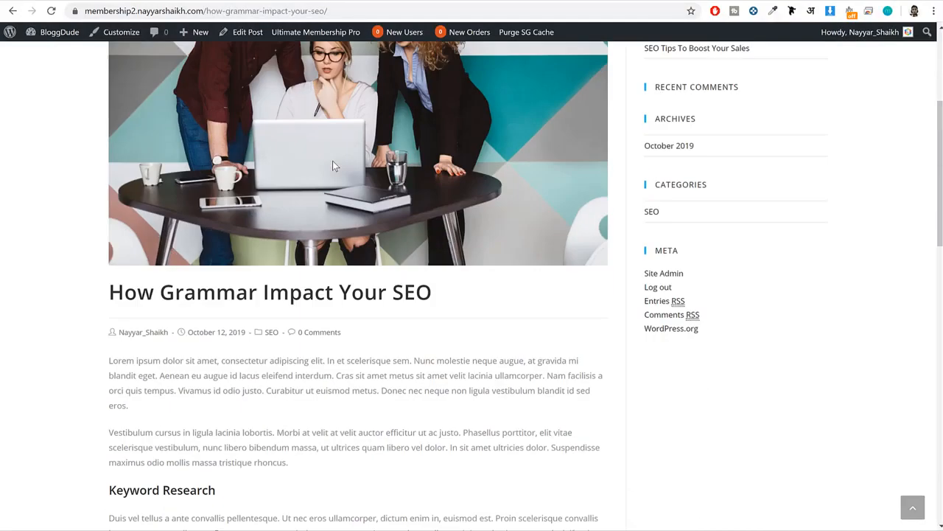
scroll(332, 164, "down", 10)
scroll(332, 162, "up", 15)
Copy the published post's URL and open it in the Incognito window to test access as a logged-out visitor.
left_click(329, 11)
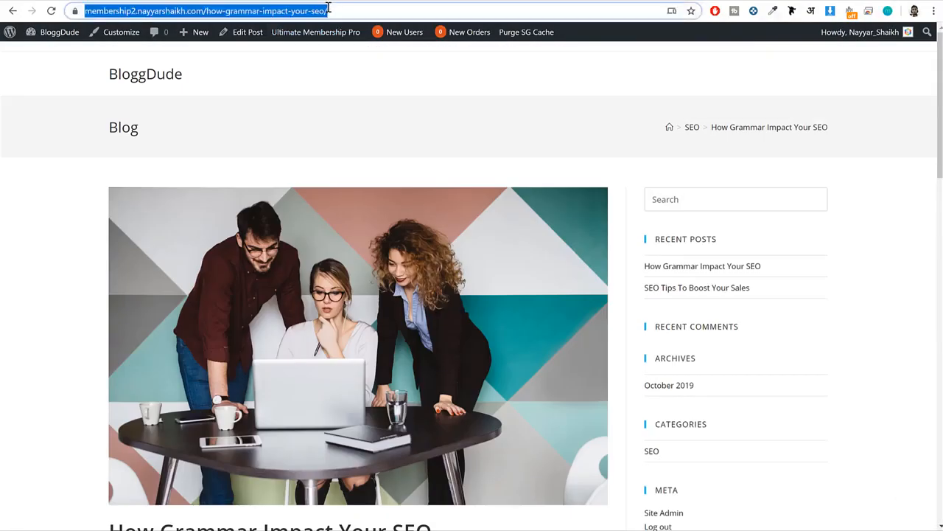
right_click(261, 12)
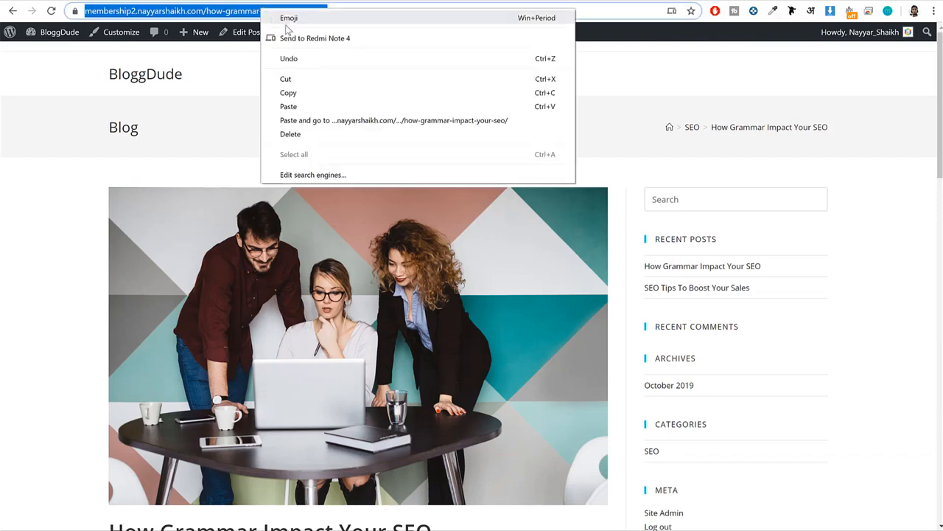
left_click(314, 93)
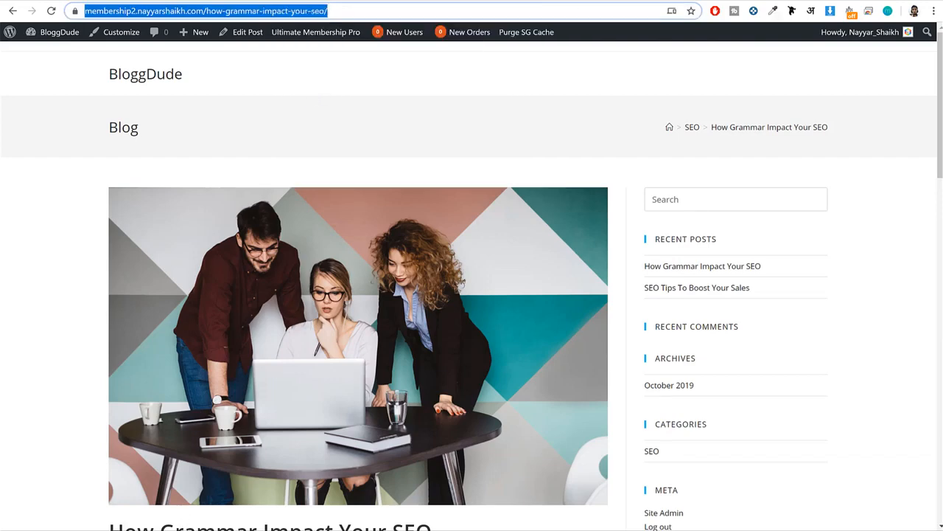
left_click(243, 519)
left_click(218, 17)
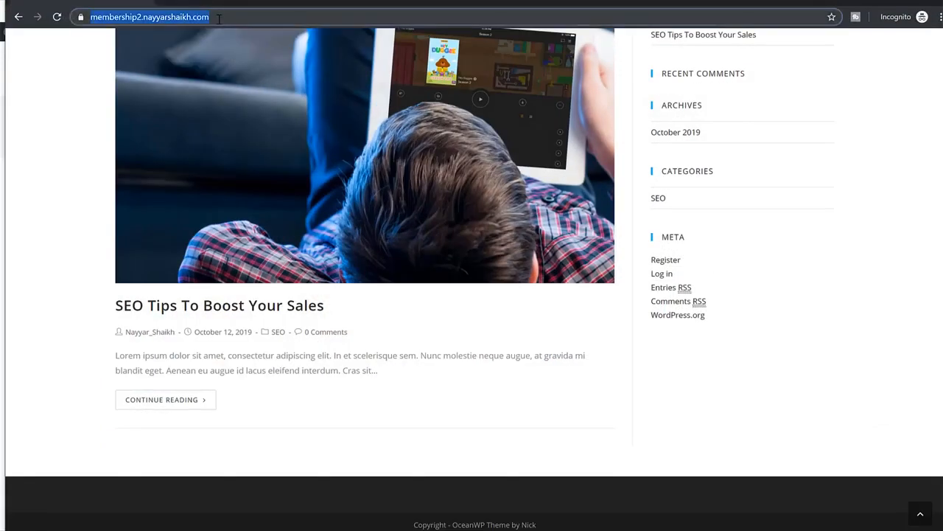
key("ctrl+v")
key("Return")
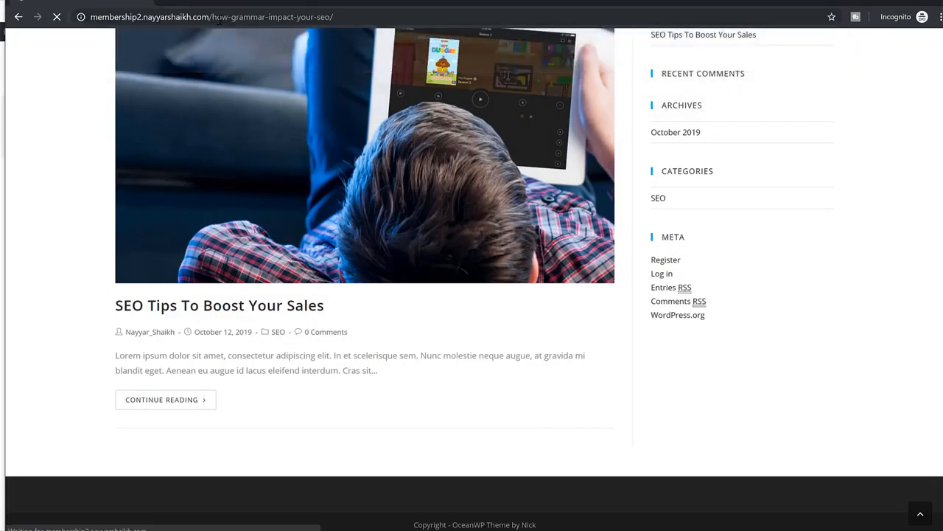
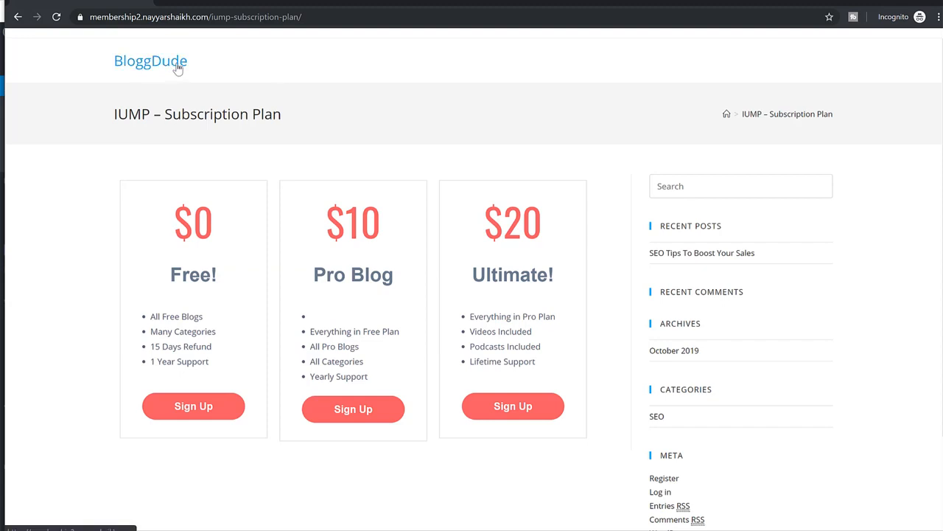
Examine which posts the BloggDude home page lists for a logged-out visitor, comparing it with the post open in the editor.
left_click(178, 68)
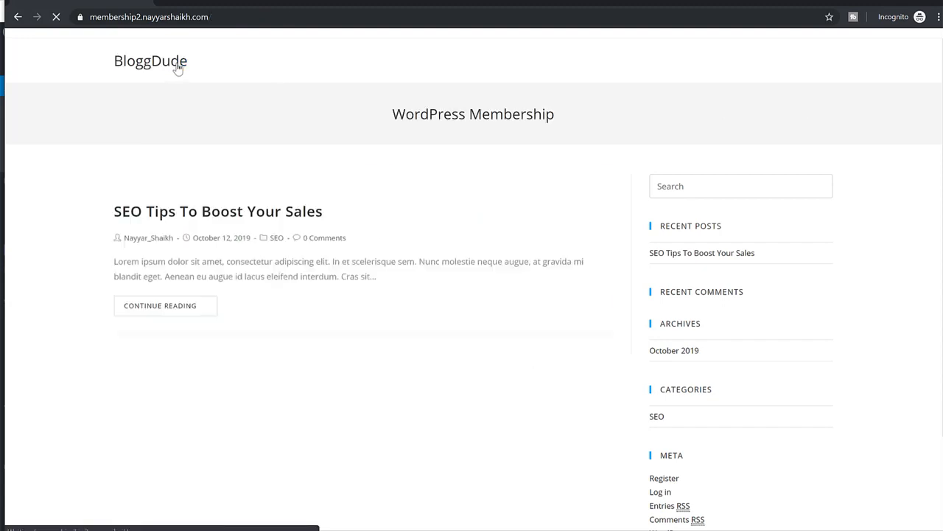
scroll(346, 135, "down", 3)
scroll(355, 137, "up", 3)
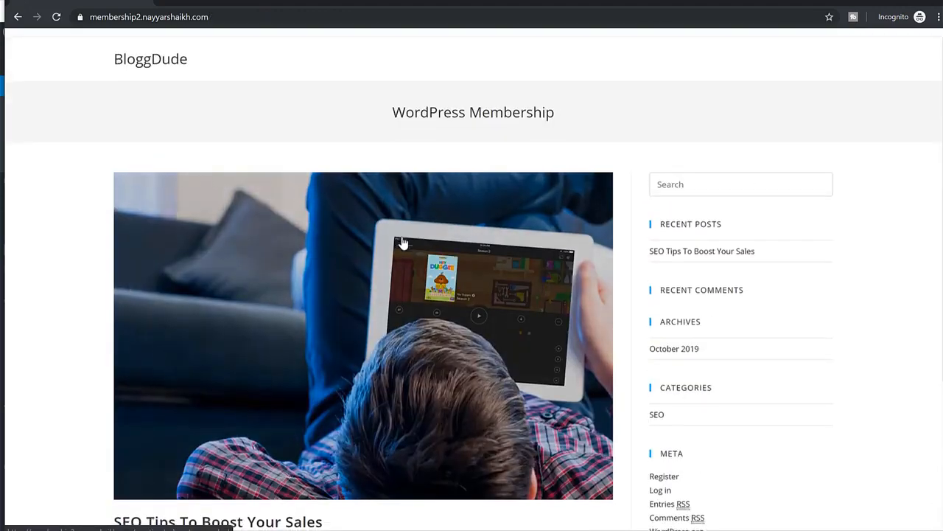
scroll(384, 221, "down", 3)
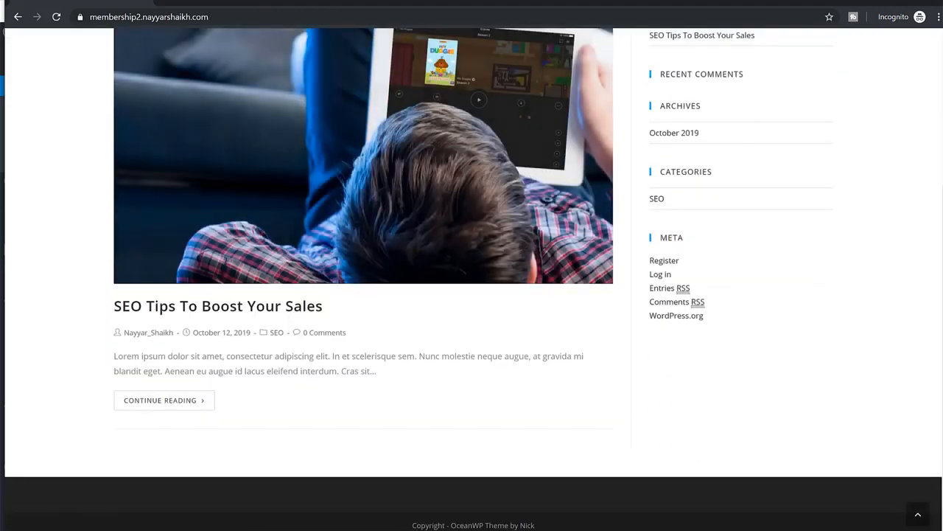
key("alt+Tab")
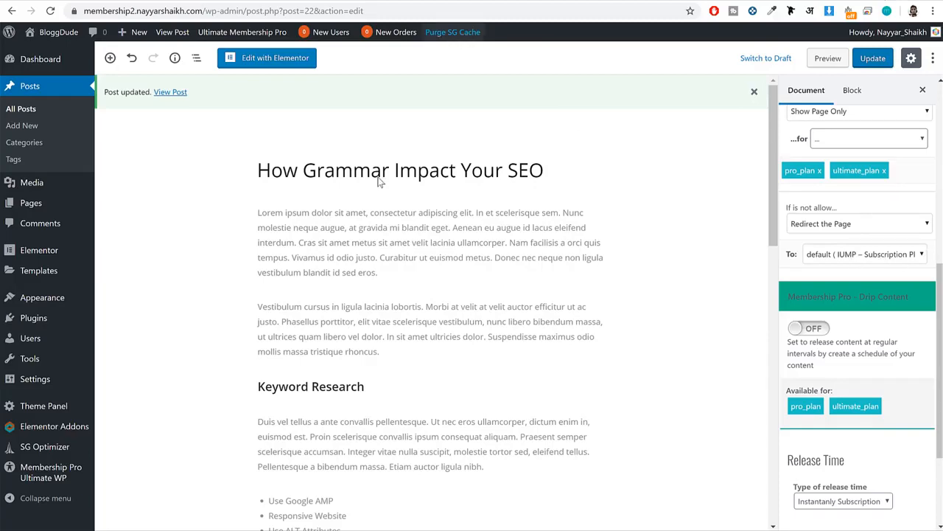
left_click(85, 522)
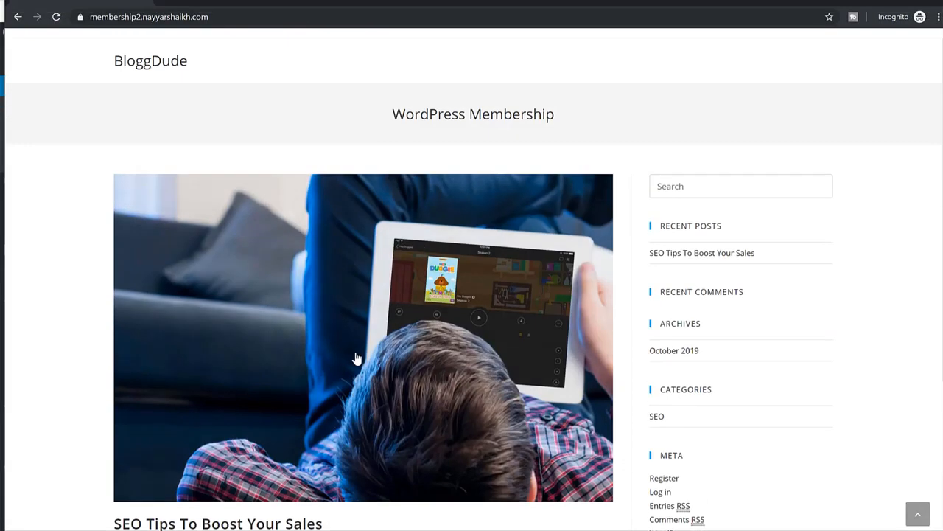
scroll(354, 358, "down", 3)
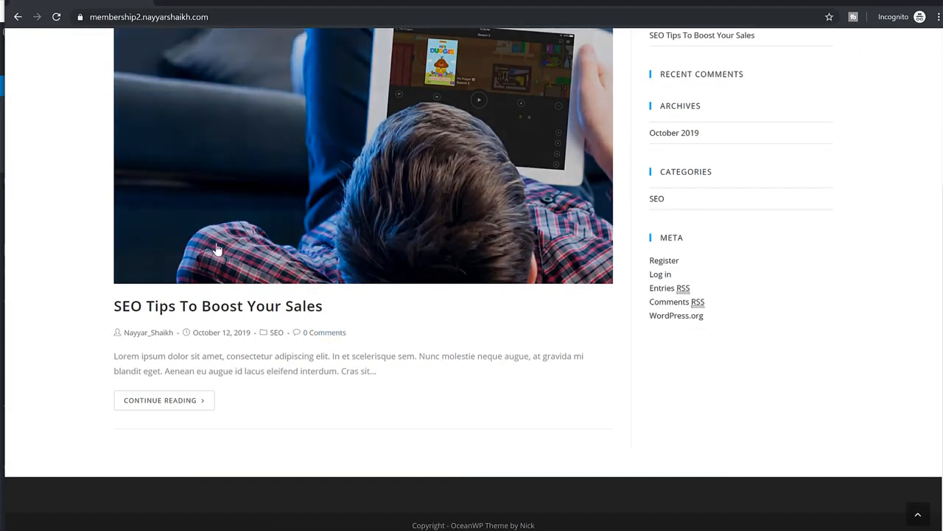
Return to the post editor and remove pro_plan and ultimate_plan from the Ultimate Membership Pro locker's targets.
left_click(854, 2)
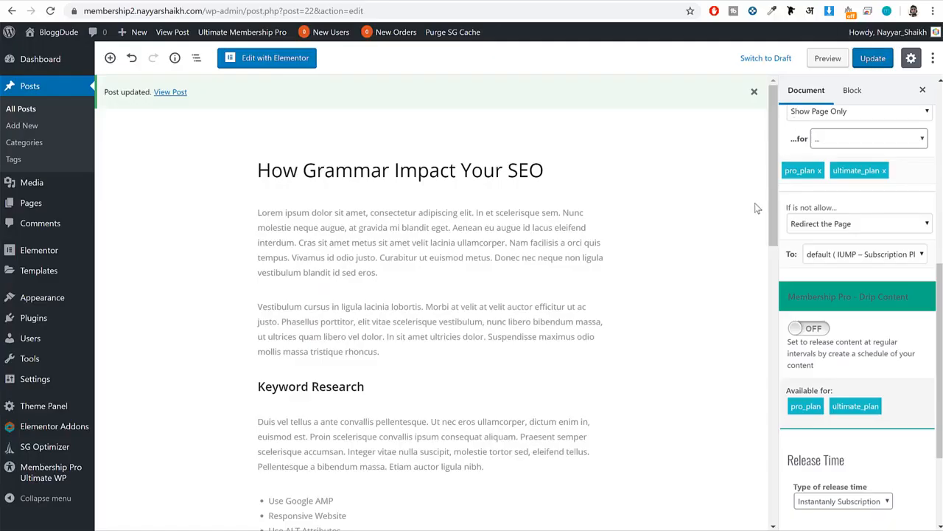
scroll(757, 204, "down", 2)
scroll(814, 239, "up", 2)
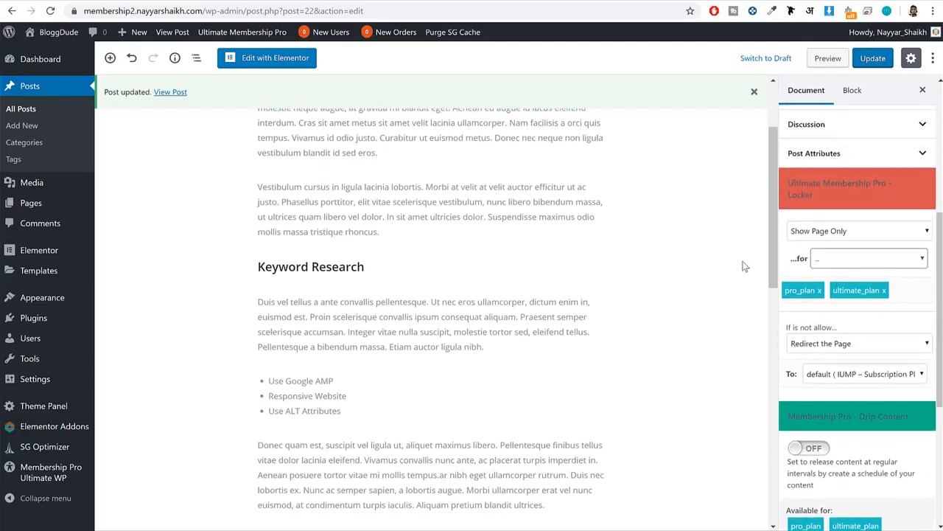
scroll(745, 266, "up", 1)
left_click(819, 291)
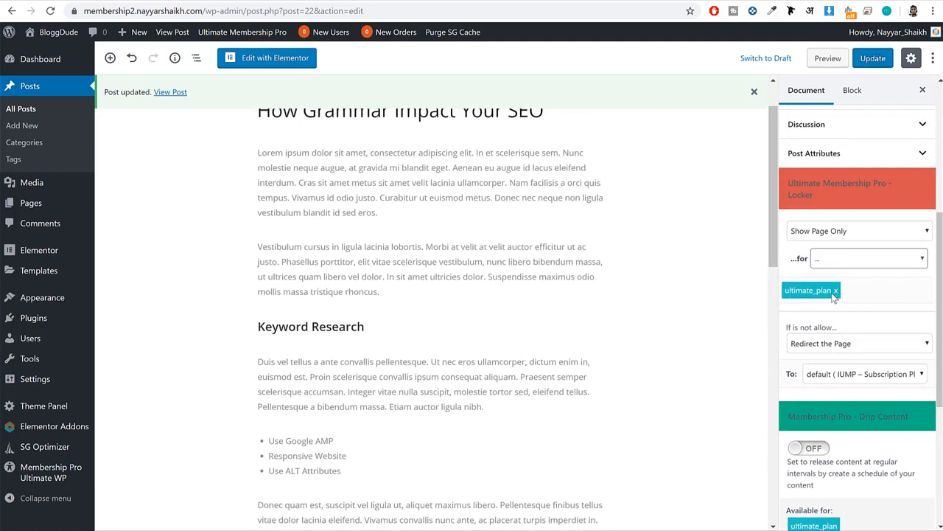
left_click(835, 292)
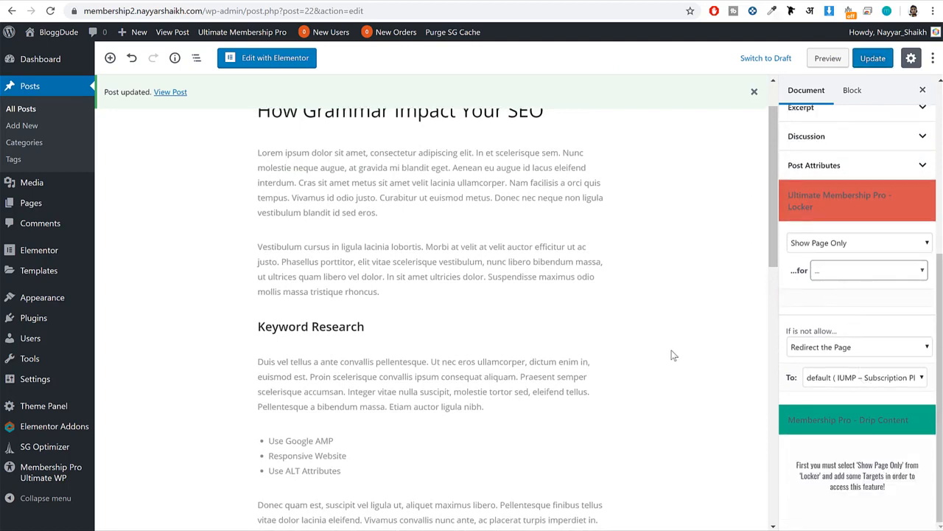
Find the UMP - Locker block with the search term "locke" and insert it into the post.
scroll(672, 355, "up", 1)
left_click(322, 206)
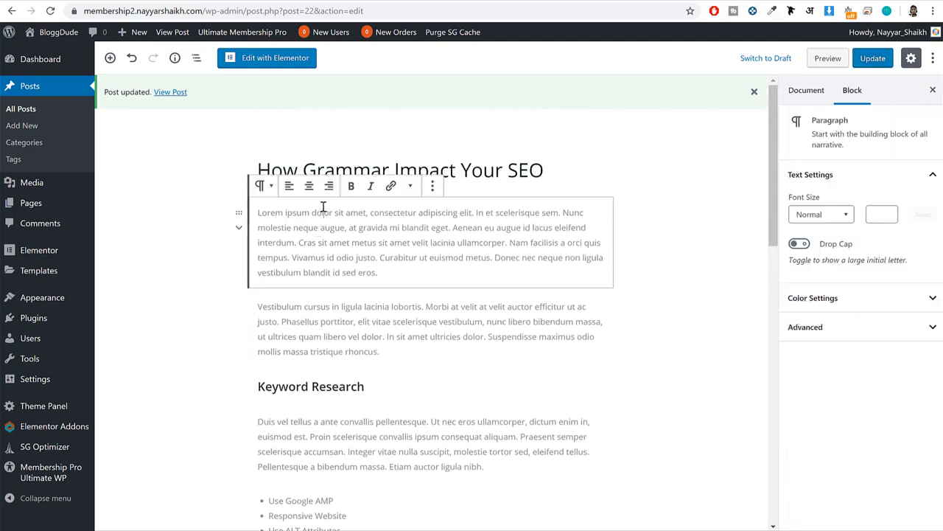
left_click(530, 183)
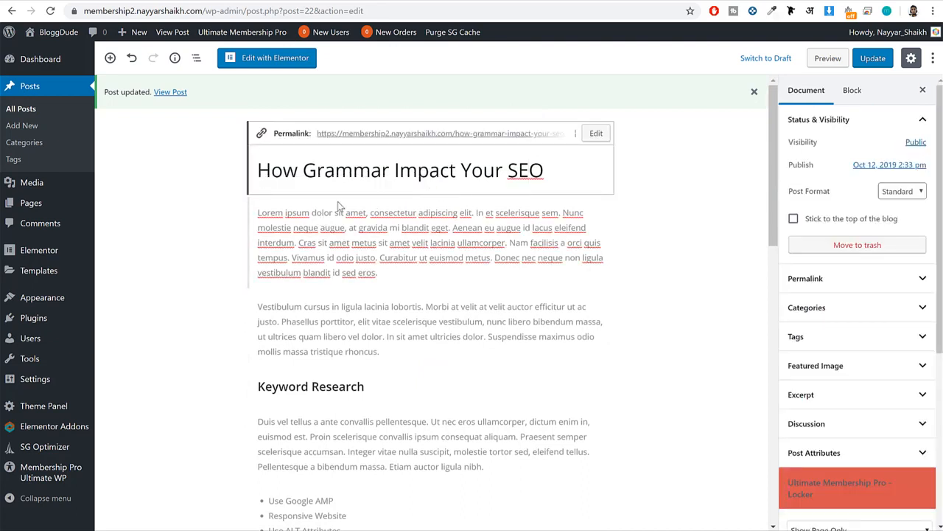
left_click(109, 57)
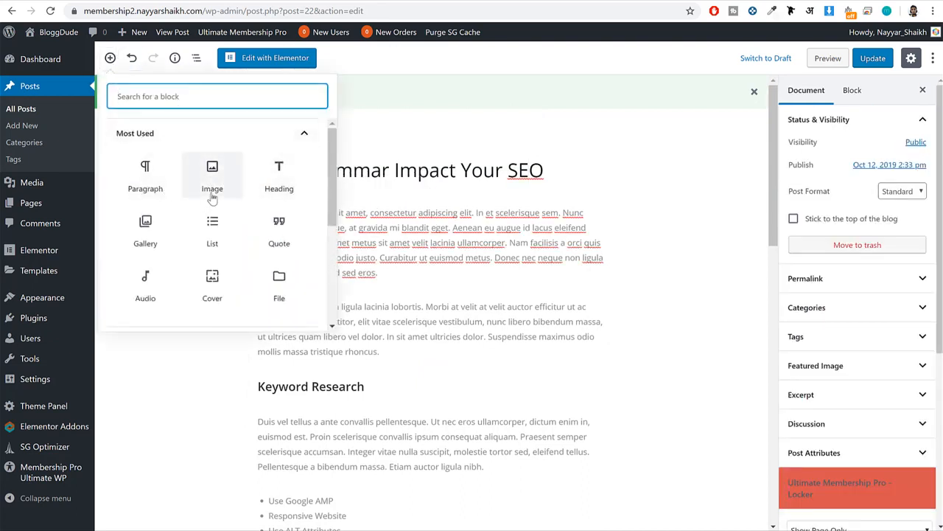
type("loc")
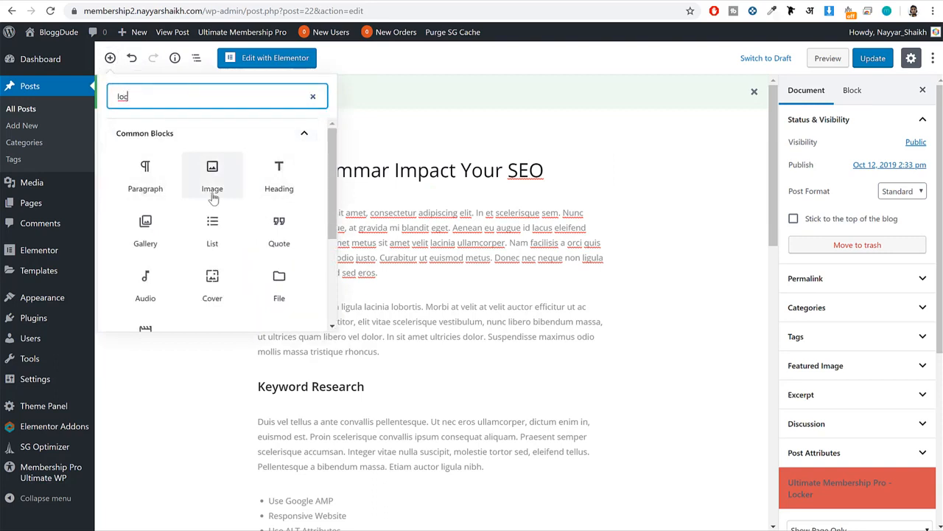
type("ke")
left_click(155, 181)
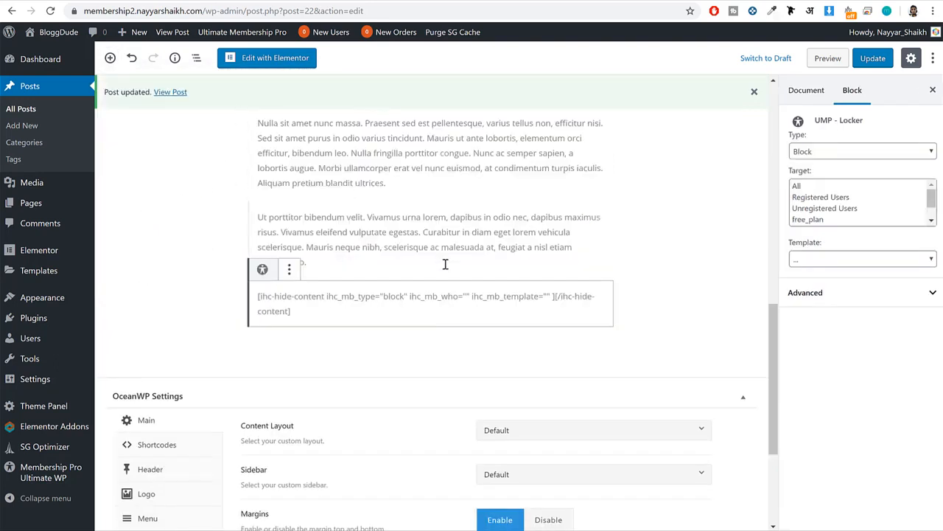
Configure the locker block with type Show, targets pro_plan and ultimate_plan, and the template Loker with Form.
left_click(836, 152)
left_click(825, 165)
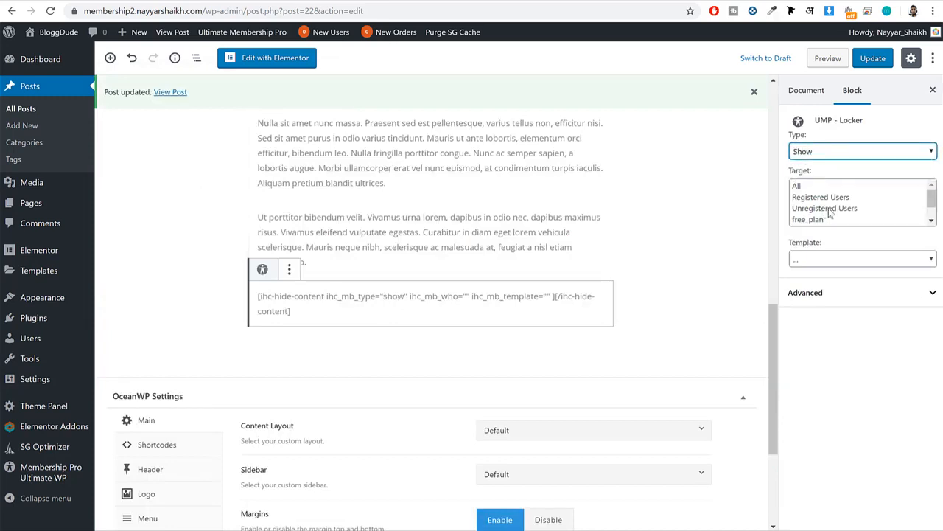
scroll(829, 212, "down", 1)
left_click_drag(828, 209, 838, 221)
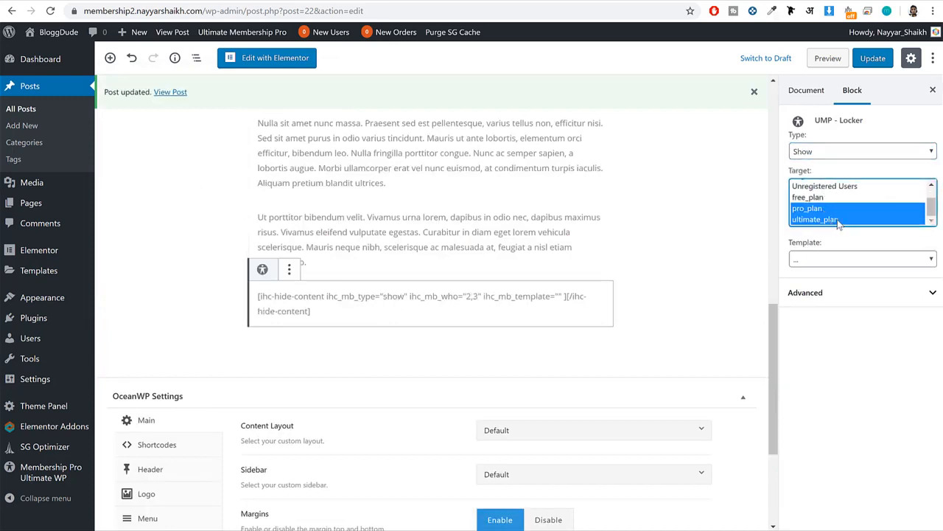
left_click(832, 264)
left_click(834, 283)
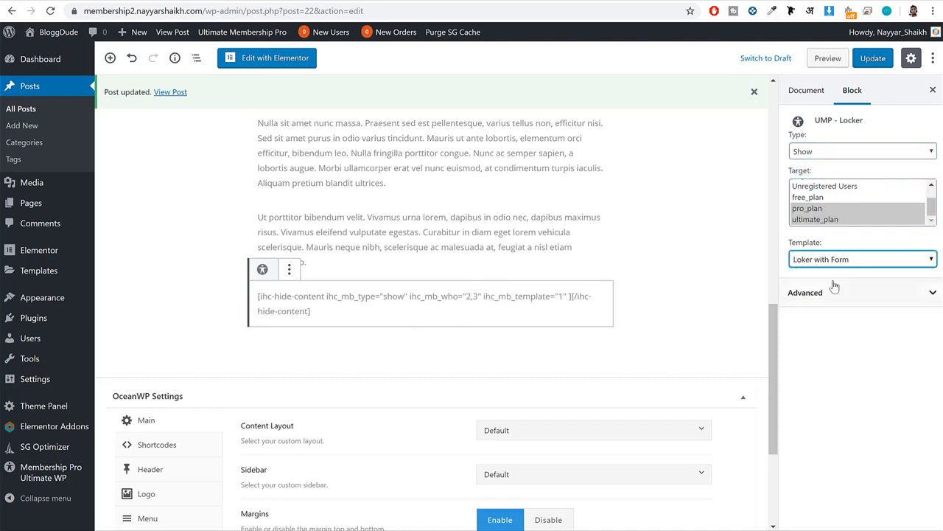
Copy the locker block's generated ihc-hide-content shortcode and remove the block from the post.
triple_click(572, 298)
right_click(522, 298)
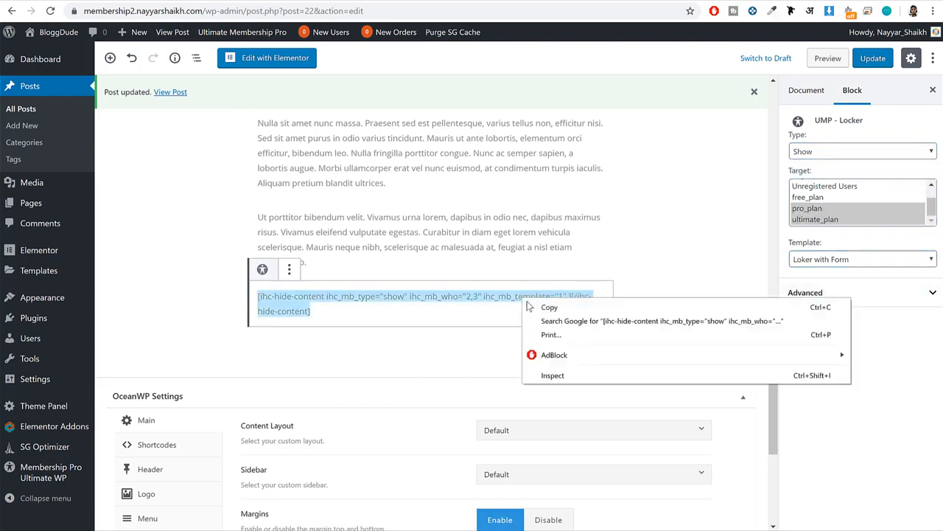
left_click(565, 308)
left_click(289, 269)
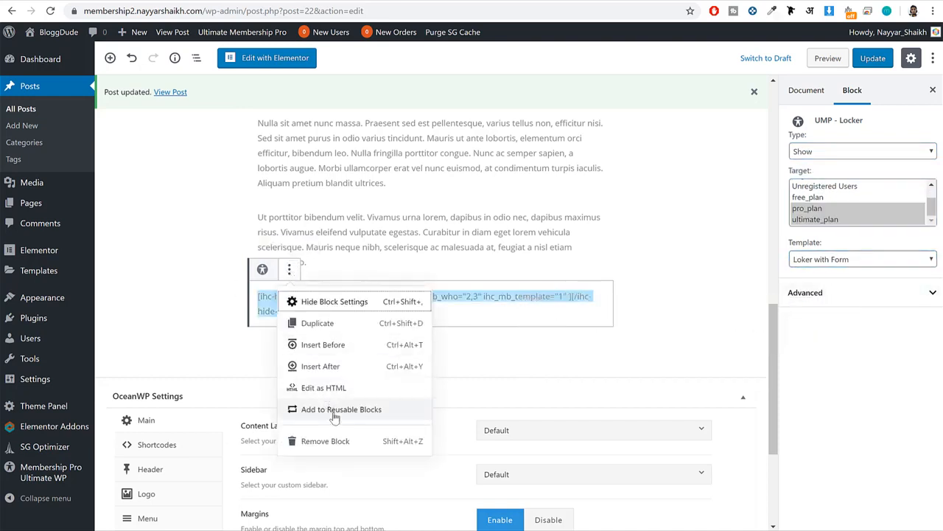
left_click(338, 440)
Insert a Shortcode block after the post's first paragraph and paste the copied locker shortcode into it.
scroll(338, 440, "up", 10)
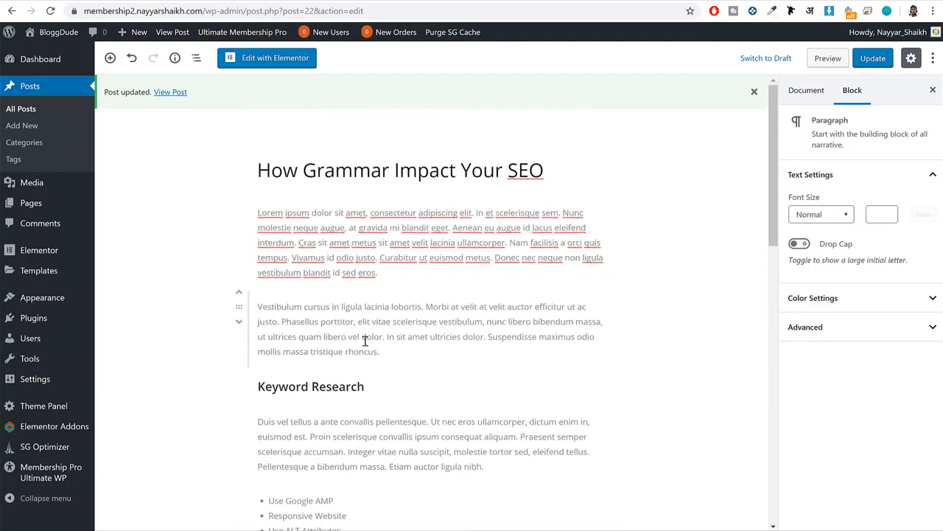
left_click(110, 58)
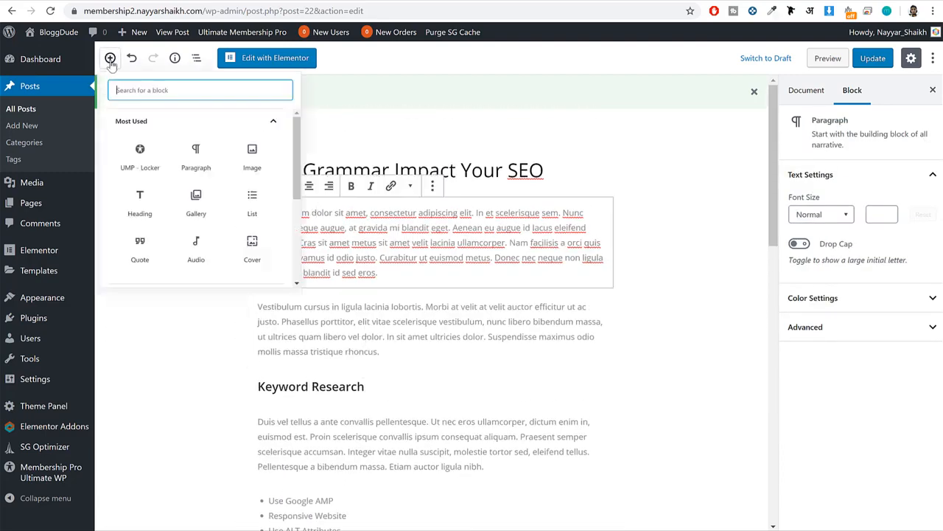
type("sho")
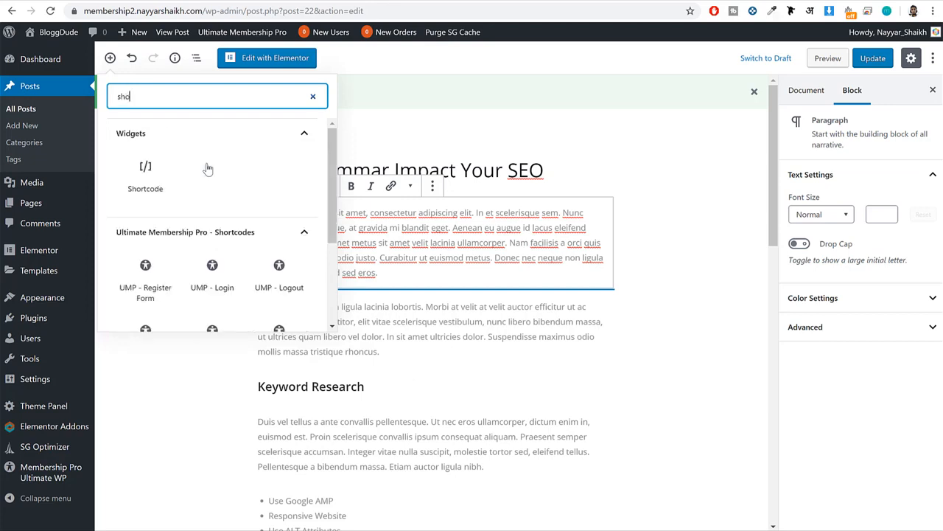
type("rt")
left_click(146, 170)
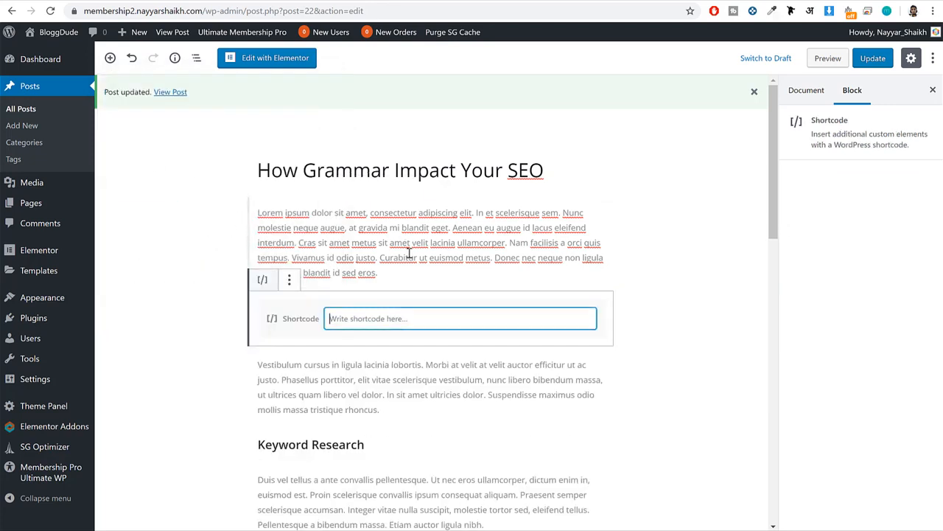
left_click(409, 318)
key("ctrl+v")
Move the closing [/ihc-hide-content] tag into a new Shortcode block after the last paragraph and update the post.
left_click_drag(473, 332, 410, 334)
left_click_drag(479, 335, 413, 334)
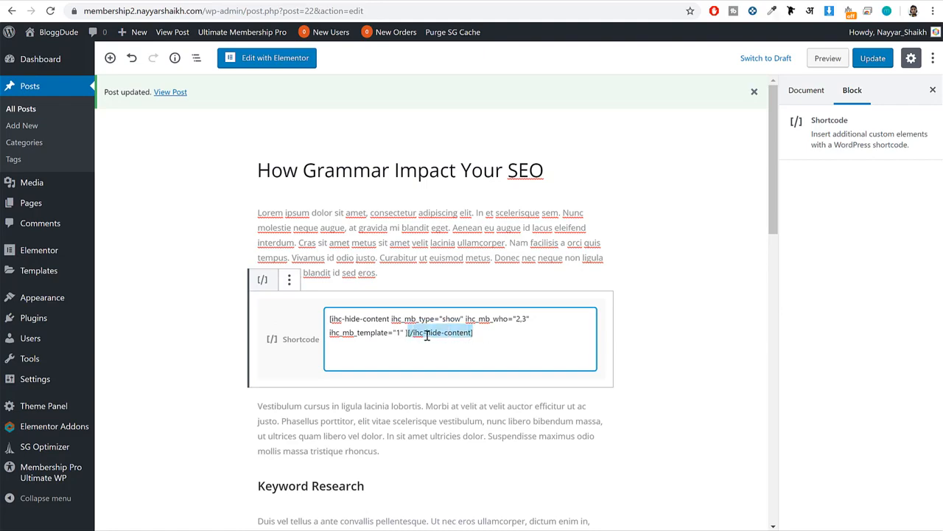
key("ctrl+x")
scroll(427, 335, "down", 15)
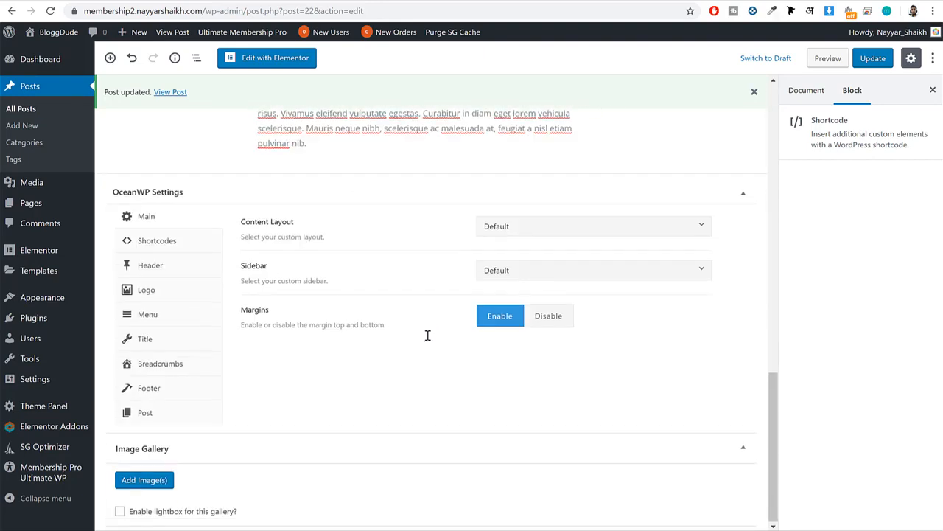
left_click(332, 123)
left_click(110, 57)
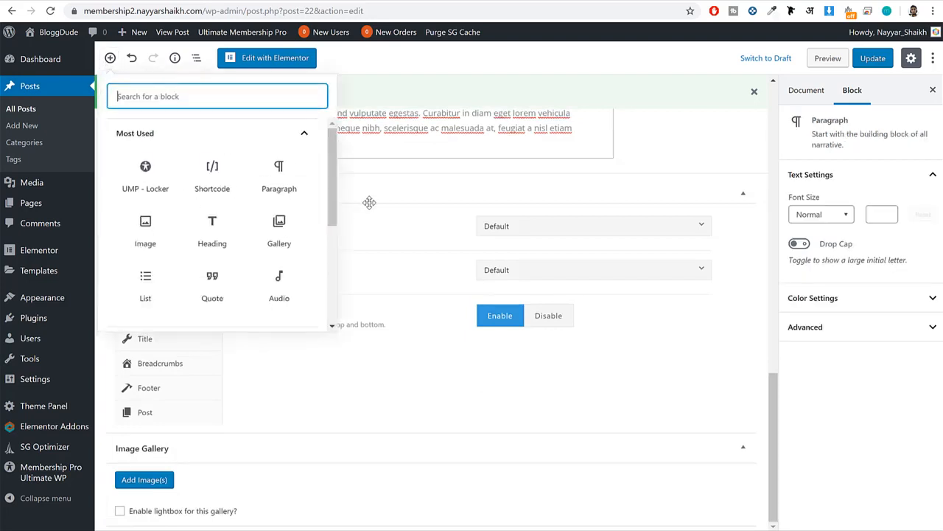
left_click(212, 180)
key("ctrl+v")
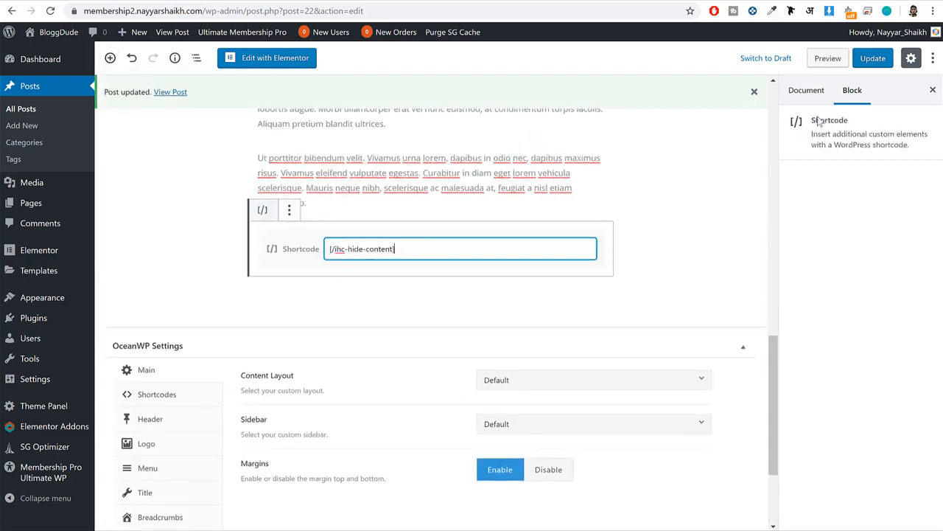
left_click(872, 59)
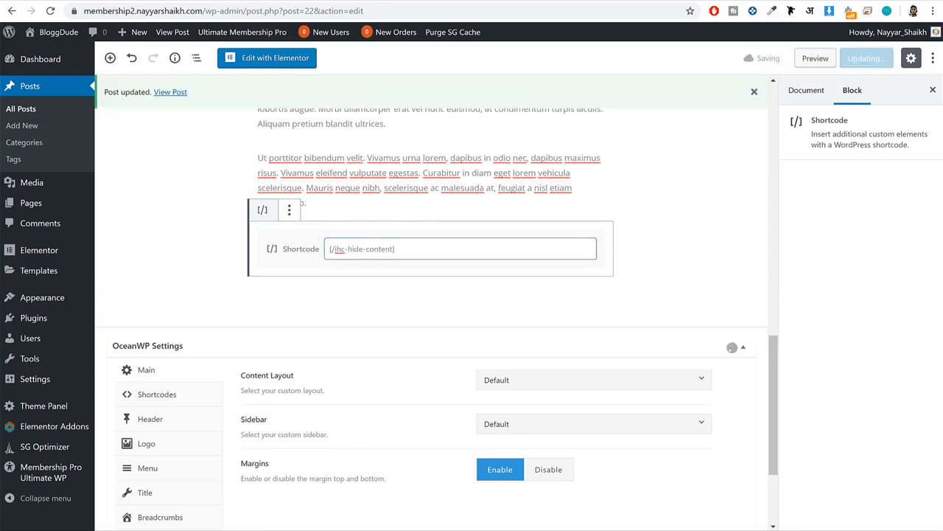
Reload the home page in the incognito window and open the post "How Grammar Impact Your SEO".
mouse_move(188, 529)
left_click(251, 528)
scroll(315, 283, "up", 2)
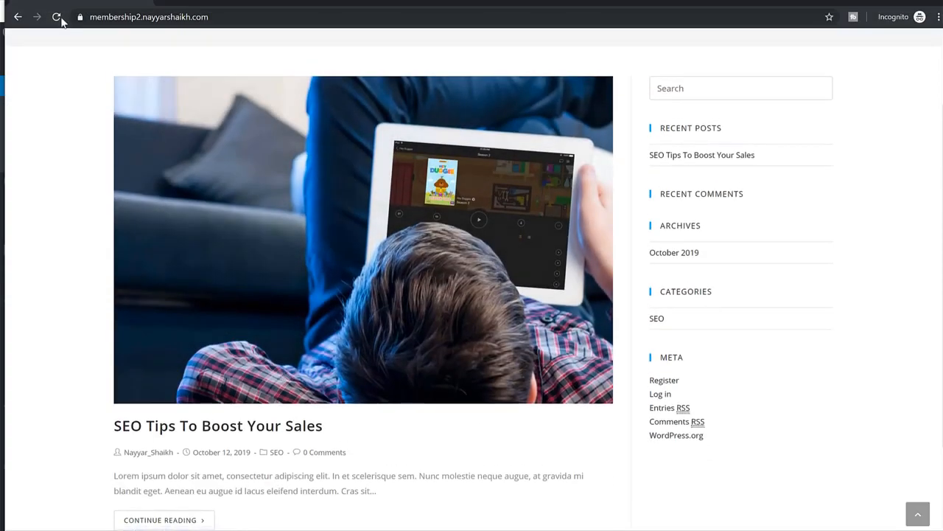
left_click(57, 18)
scroll(304, 209, "down", 1)
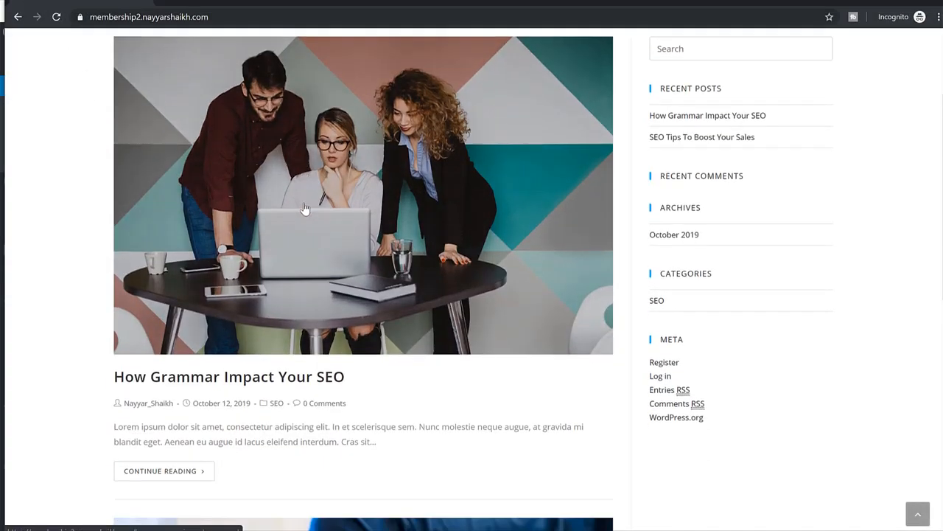
scroll(350, 190, "down", 4)
scroll(351, 181, "up", 2)
left_click(352, 174)
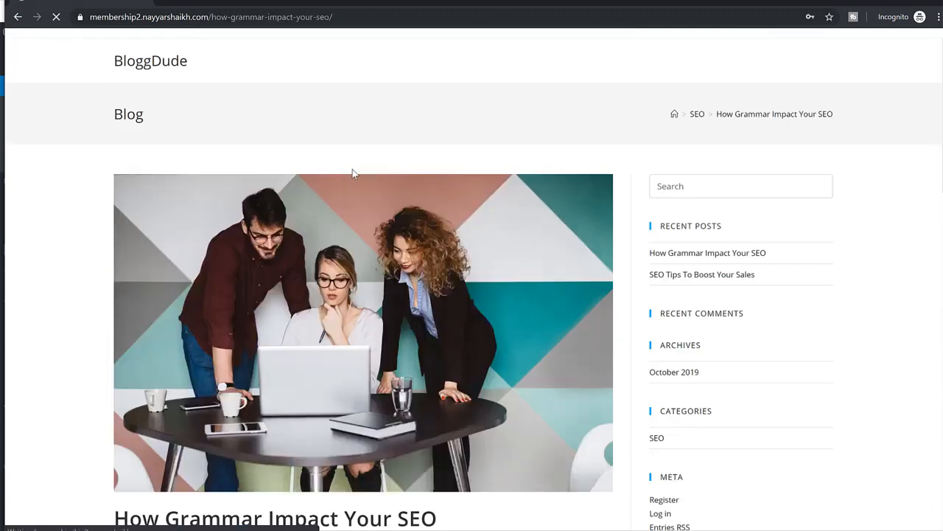
Examine the content and locker form below the post's first paragraph as a logged-out visitor, and return to the post editor.
scroll(353, 176, "down", 6)
triple_click(335, 229)
left_click(335, 229)
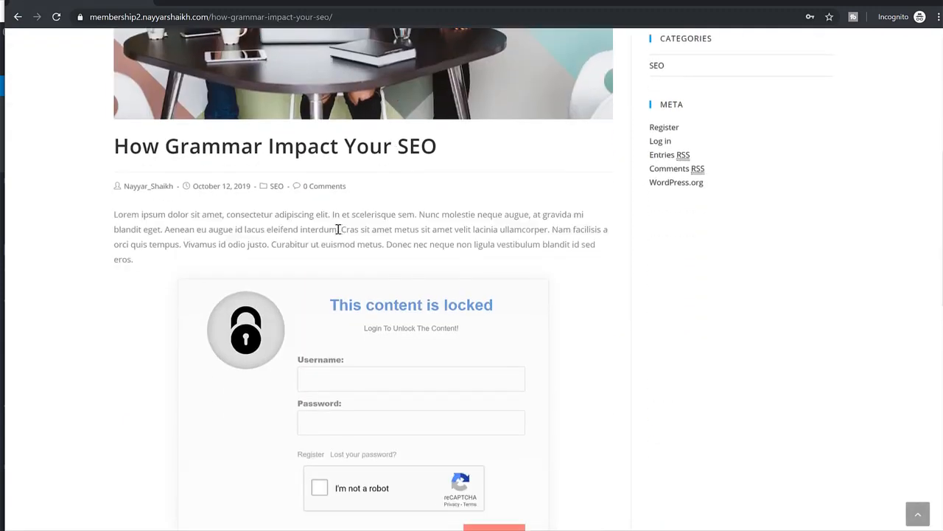
scroll(336, 230, "down", 4)
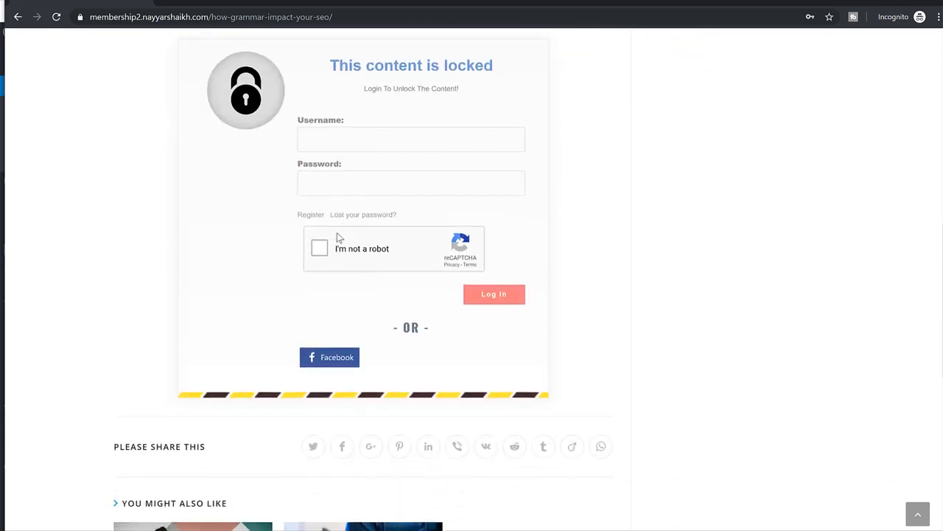
scroll(336, 232, "up", 4)
left_click(897, 2)
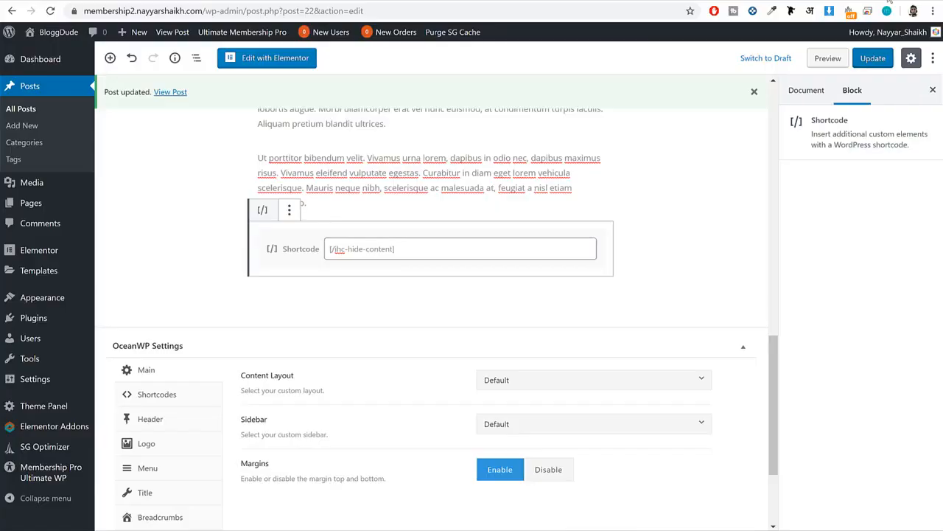
Create a new post titled "Video 1".
scroll(464, 186, "up", 4)
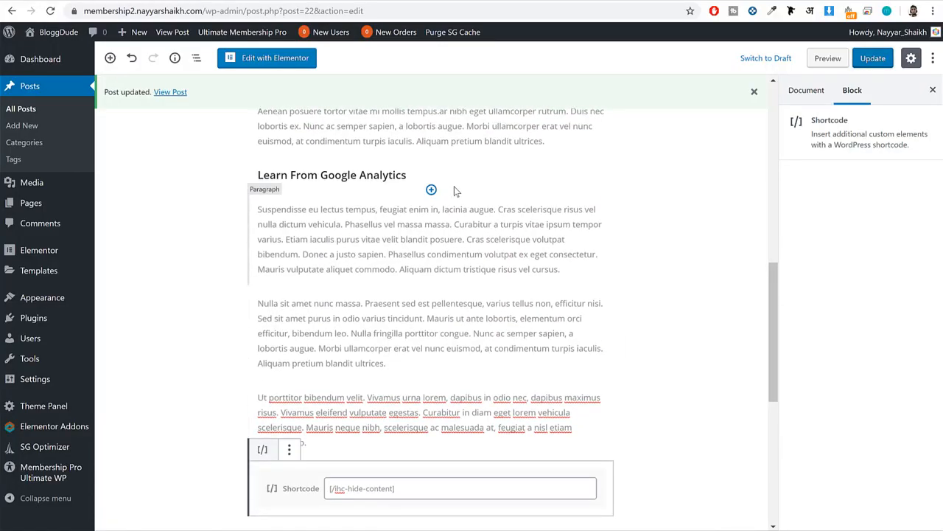
scroll(375, 259, "up", 10)
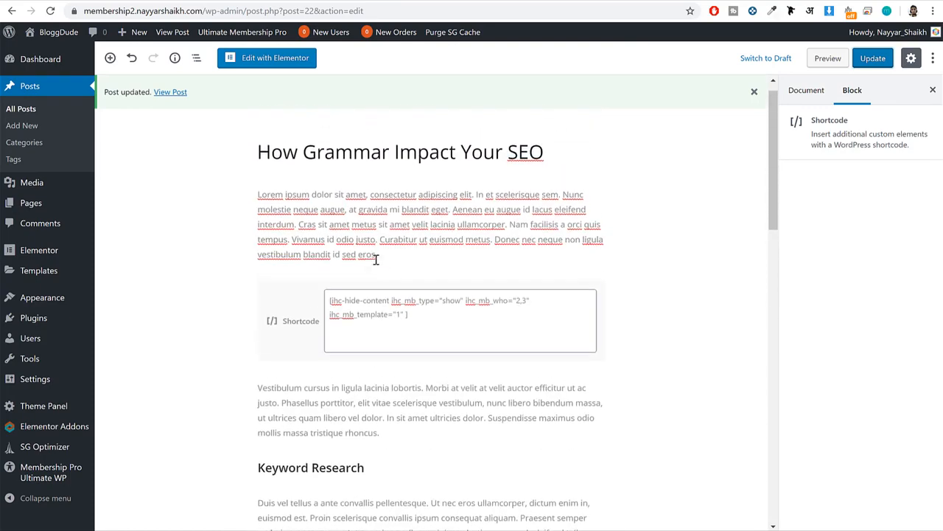
left_click(30, 127)
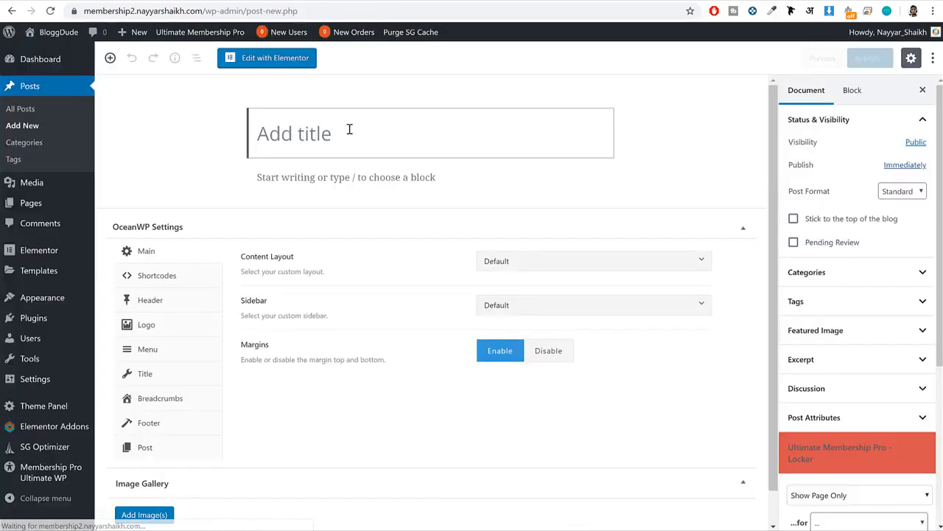
type("Video 1")
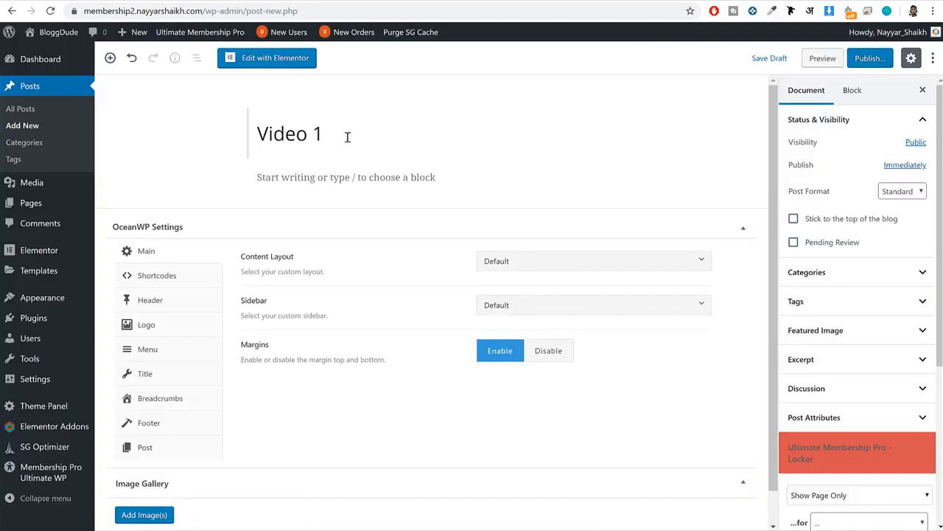
left_click(334, 179)
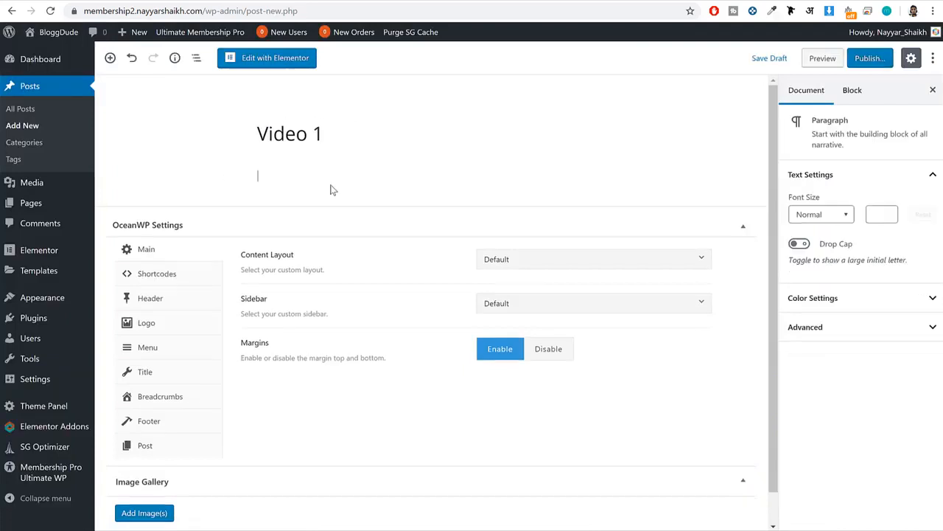
Insert a Video block into the post body and upload the file SampleVideo_1280x720_10mb to it.
left_click(231, 177)
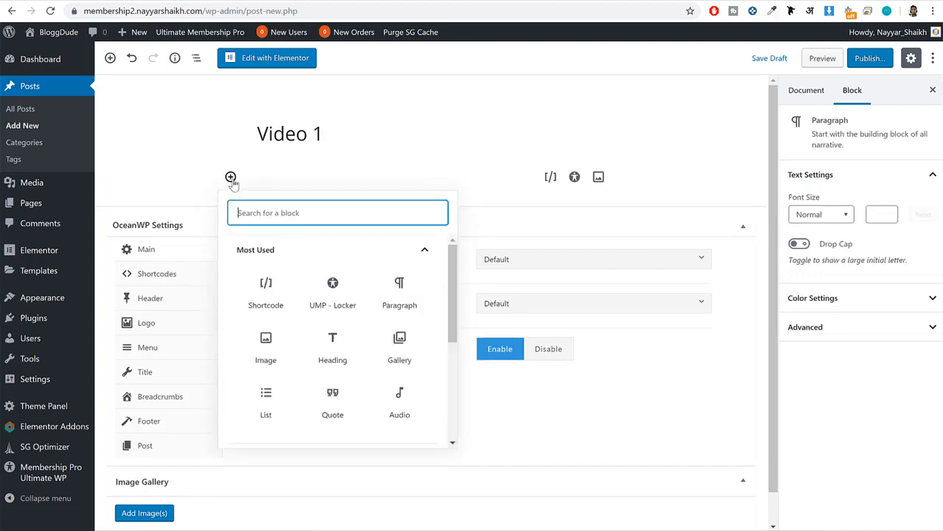
type("video")
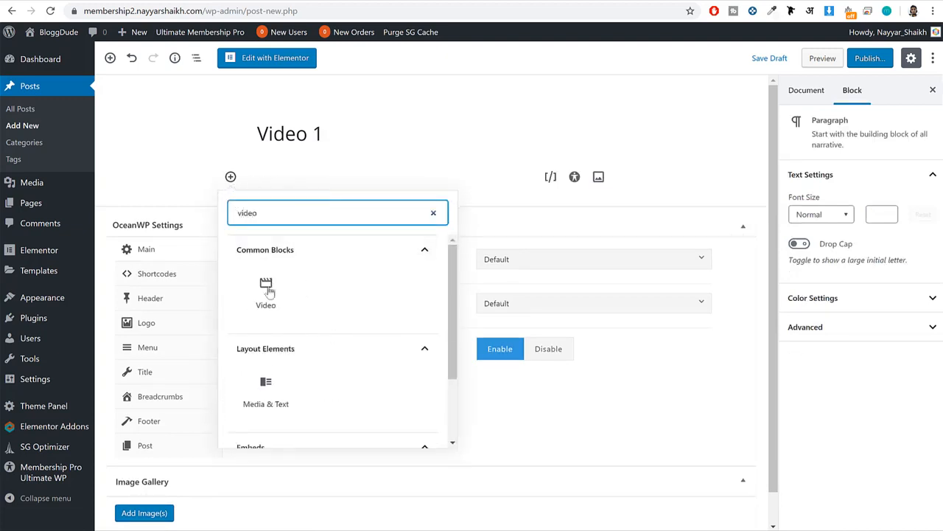
left_click(267, 291)
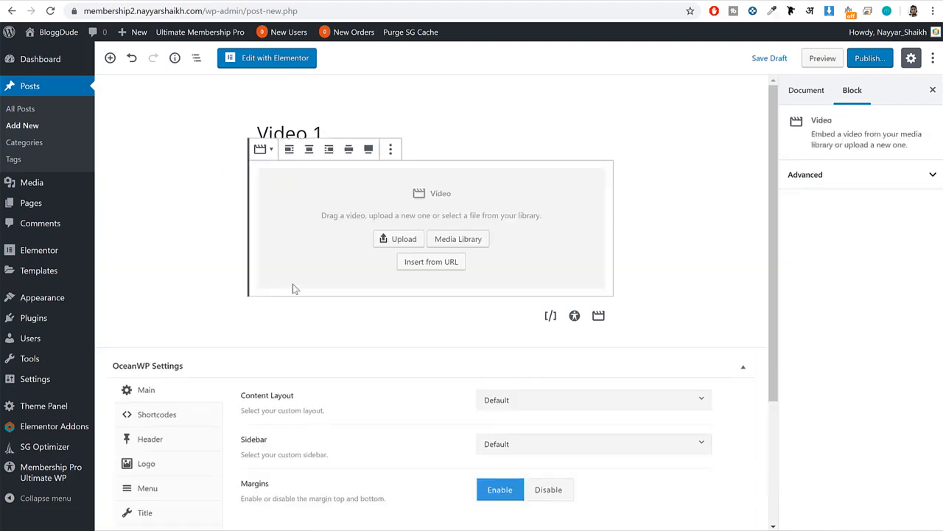
left_click(408, 248)
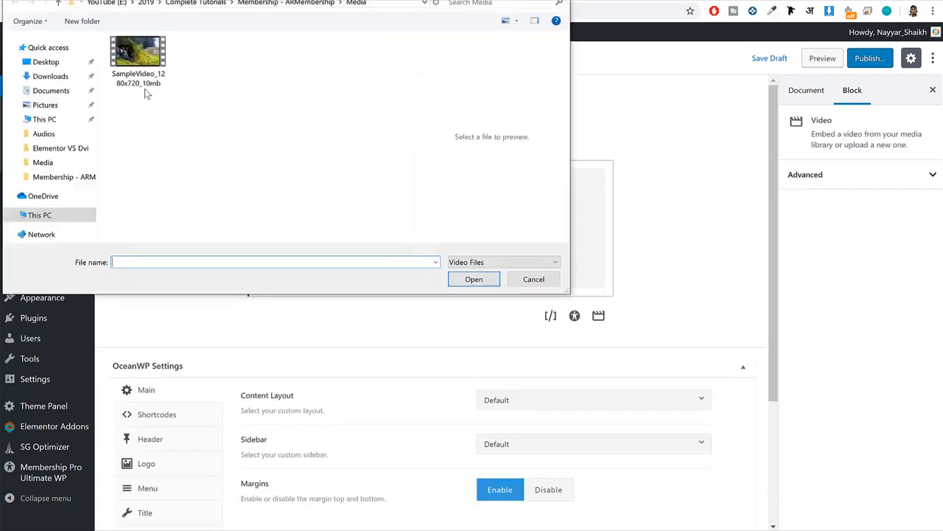
left_click(163, 65)
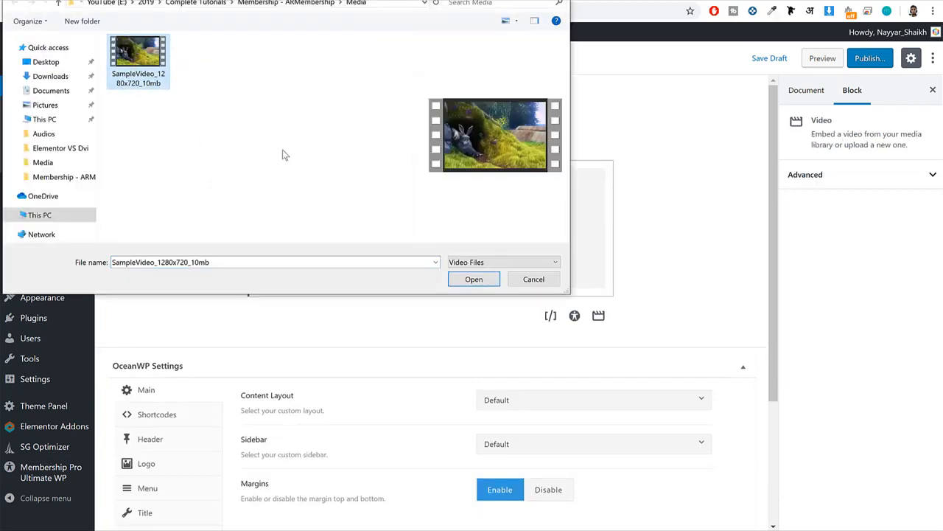
left_click_drag(269, 0, 458, 114)
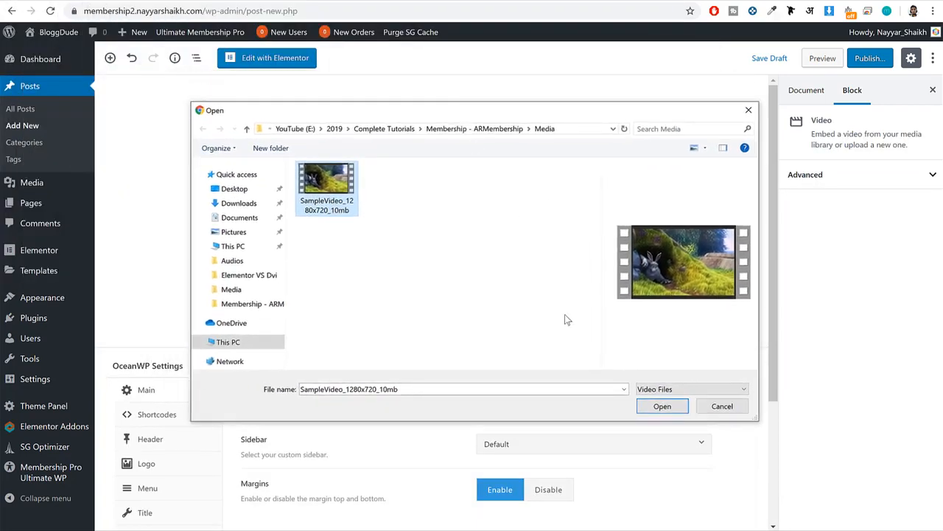
left_click(661, 407)
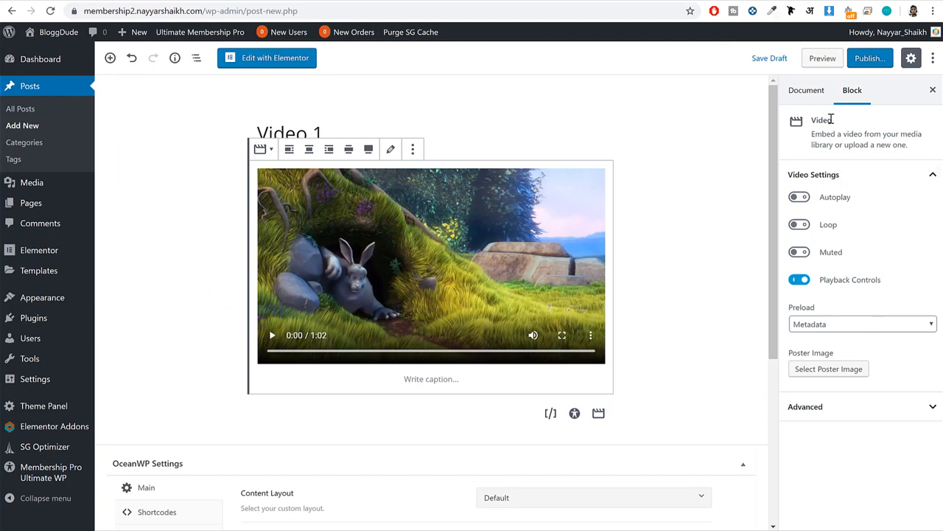
Set the post format to Video in the document settings.
left_click(806, 90)
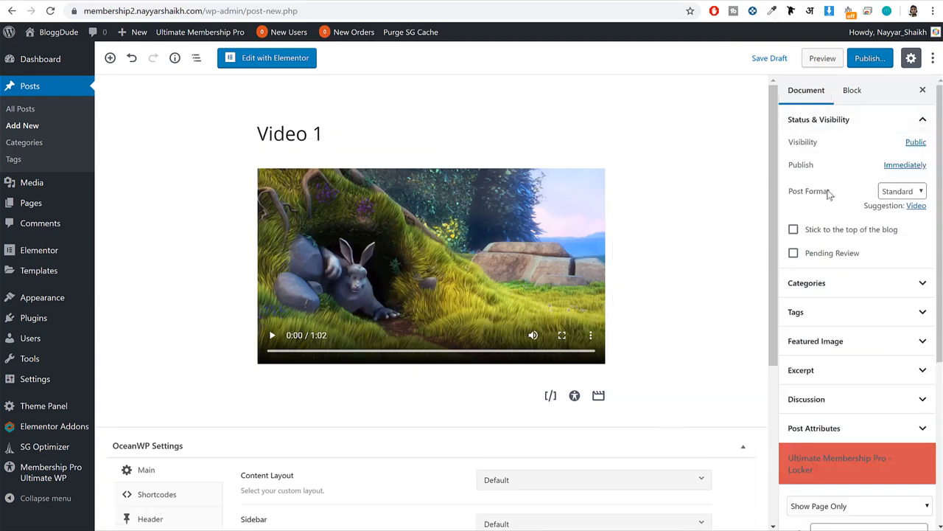
left_click_drag(837, 193, 785, 195)
left_click(897, 192)
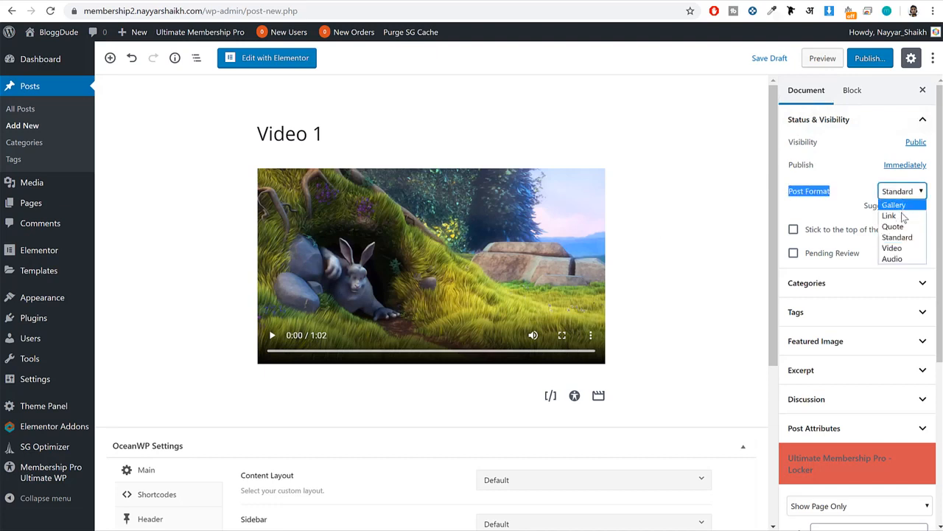
left_click(892, 249)
Add a new category named "Video" for the post.
left_click(853, 272)
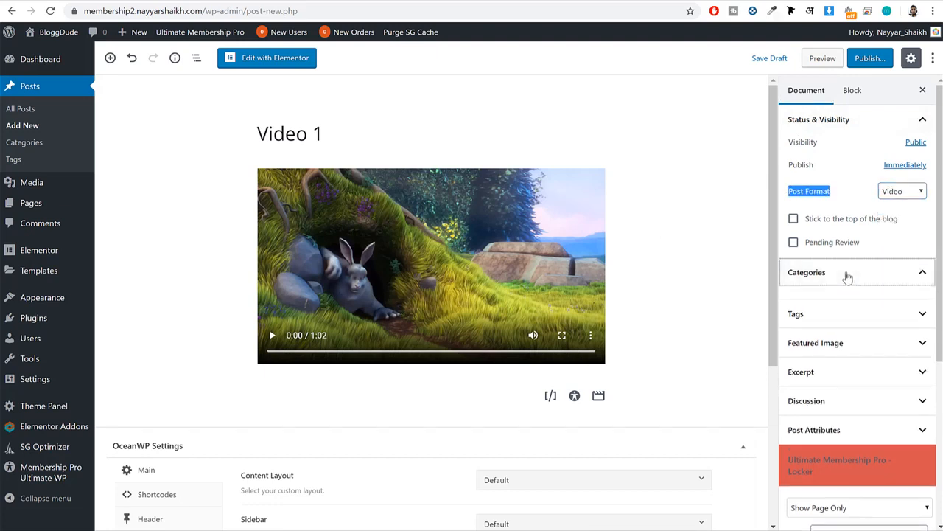
left_click(822, 336)
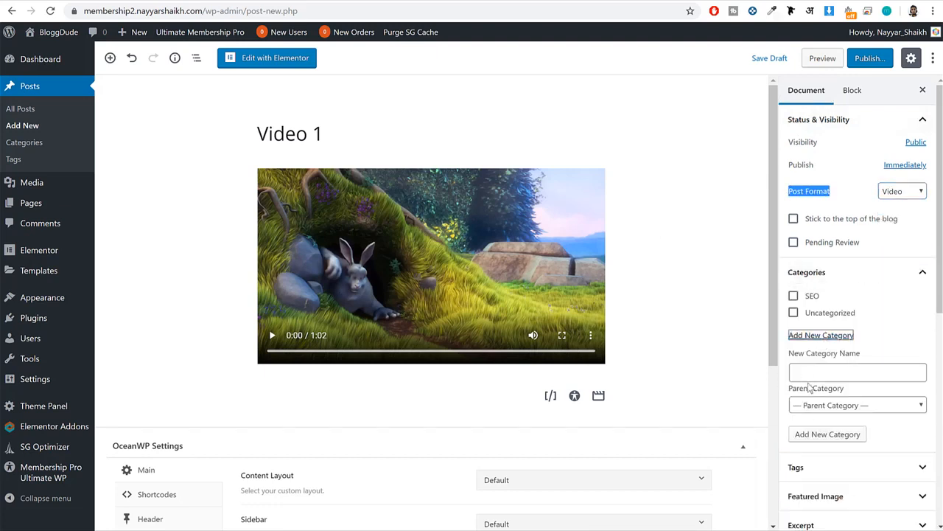
left_click(811, 368)
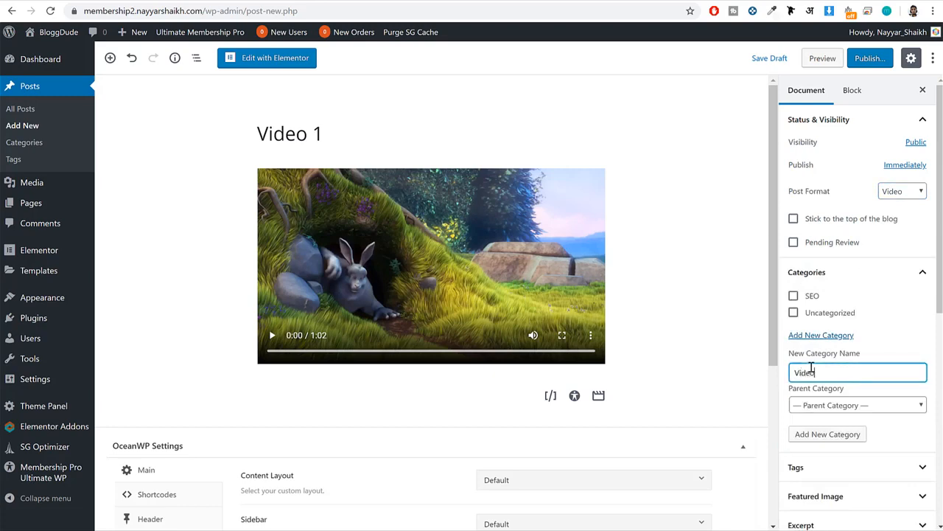
type("Video")
left_click(841, 434)
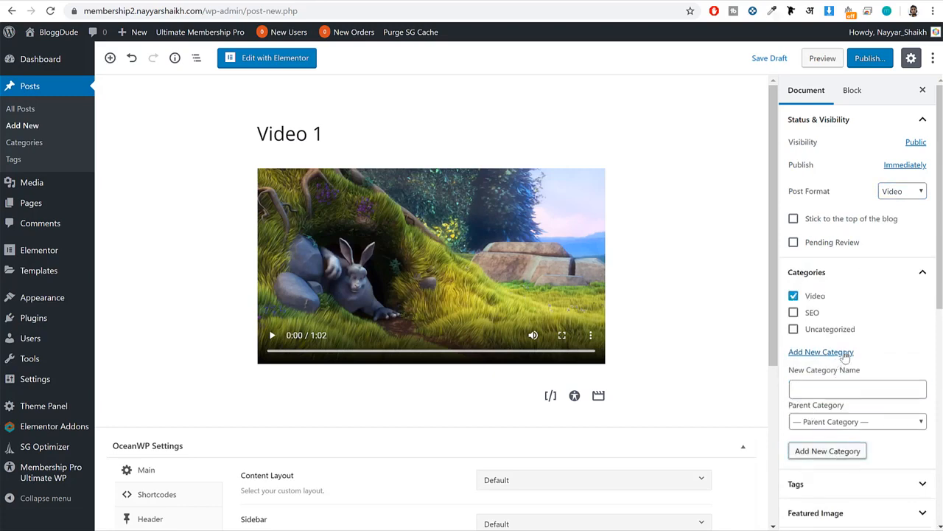
Upload the image advanced-audio-1-800x533 and set it as the post's featured image.
scroll(875, 363, "down", 1)
scroll(866, 350, "down", 3)
scroll(855, 336, "down", 2)
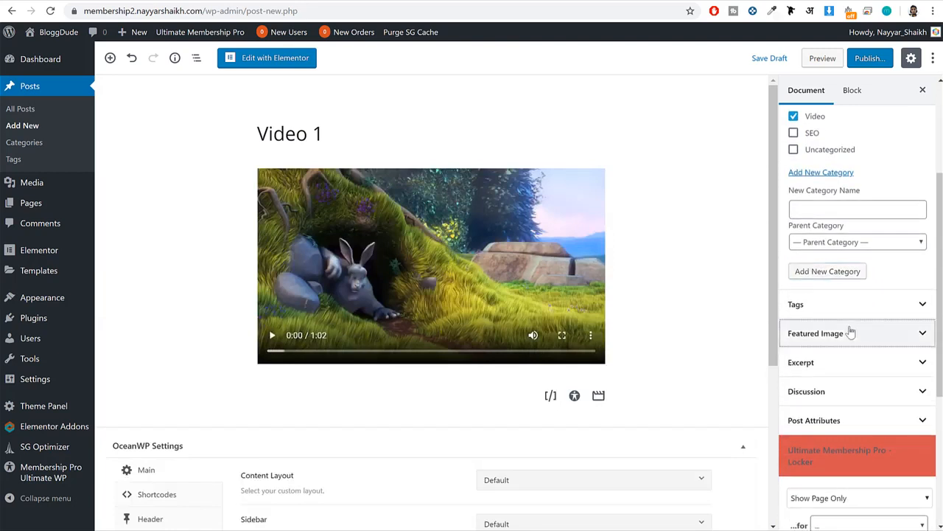
left_click(851, 333)
left_click(857, 361)
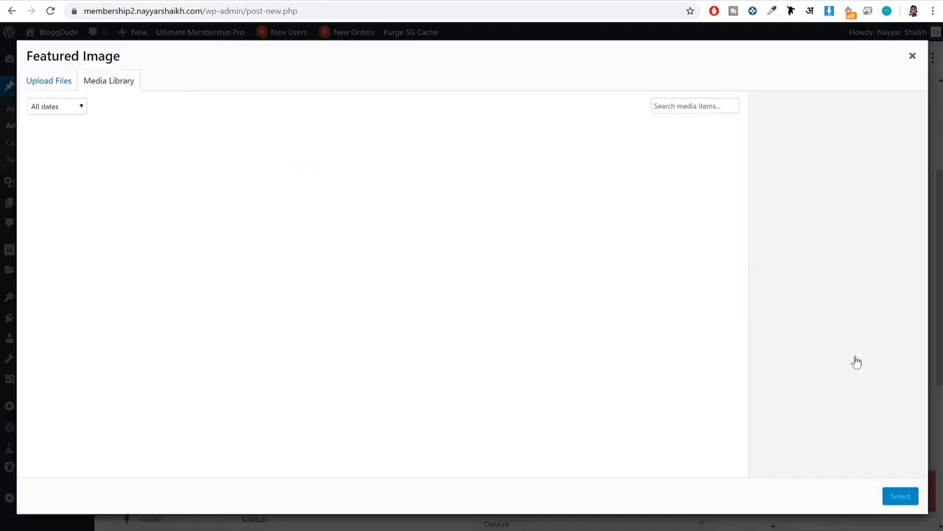
left_click(49, 82)
left_click(455, 270)
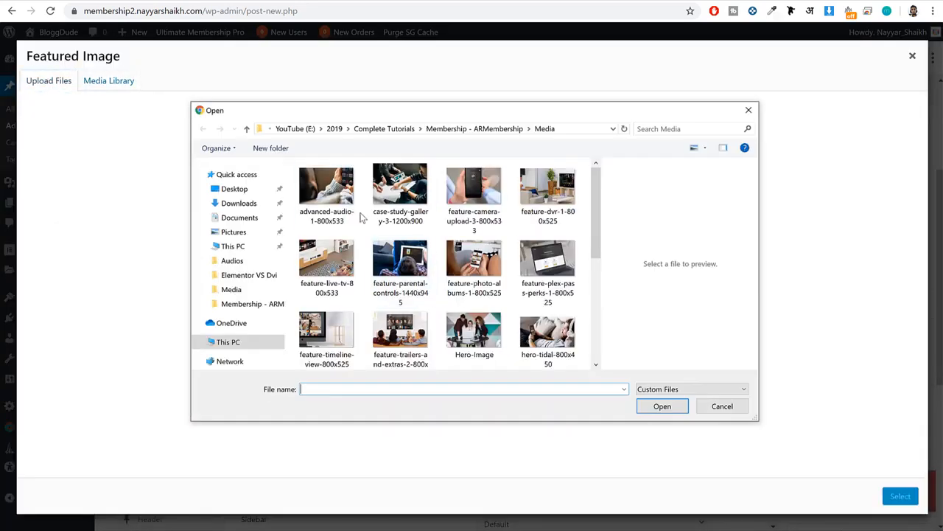
left_click(333, 205)
left_click(662, 406)
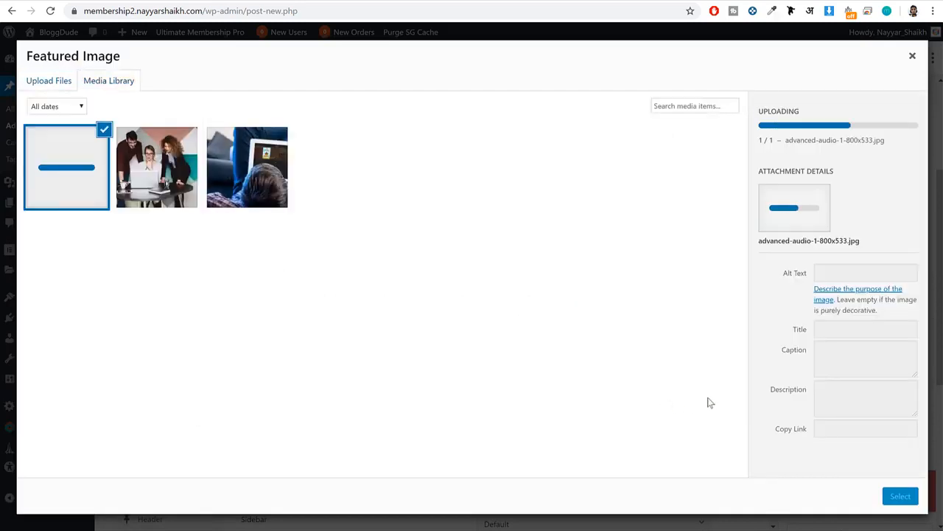
left_click(900, 495)
Insert a UMP - Locker block below the video.
scroll(871, 391, "down", 4)
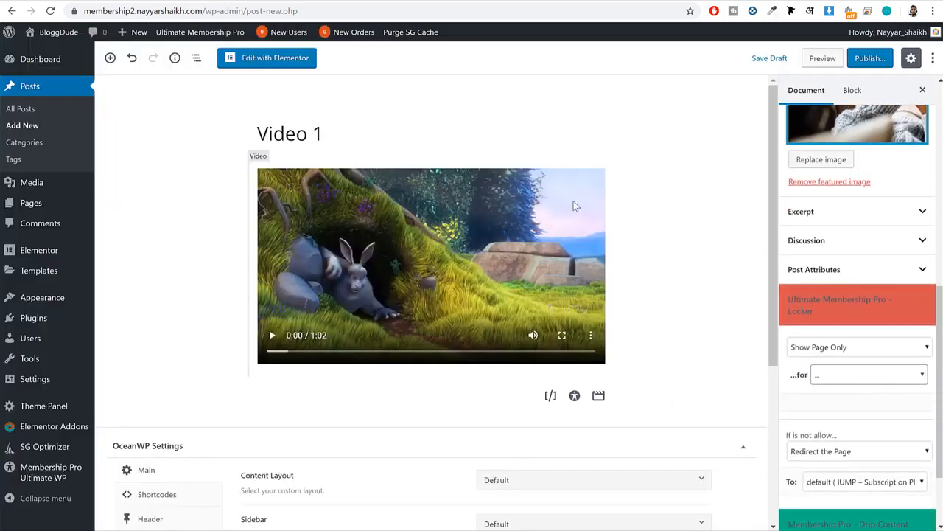
scroll(895, 341, "down", 1)
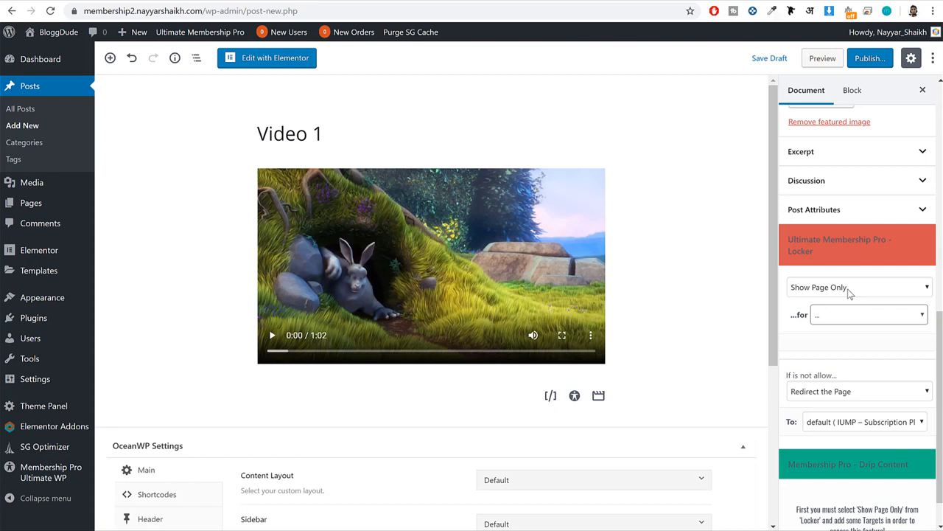
left_click(290, 169)
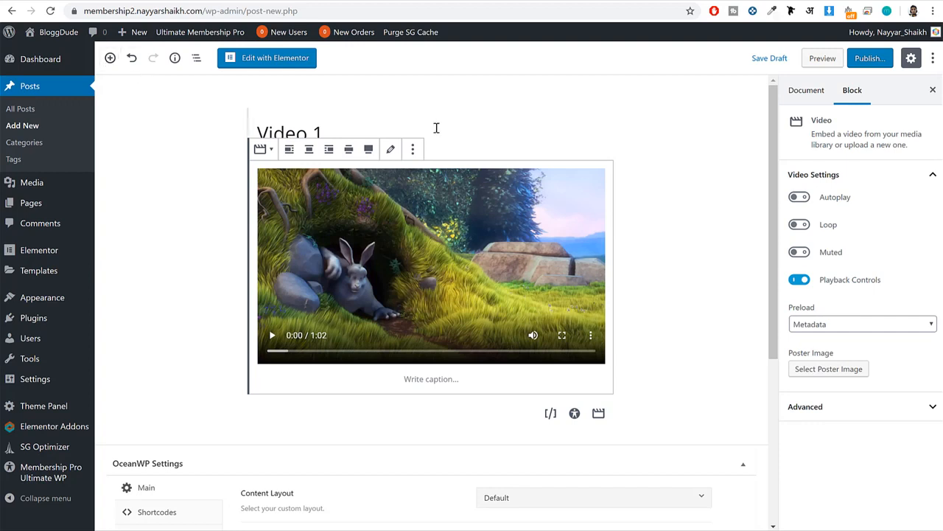
left_click(110, 58)
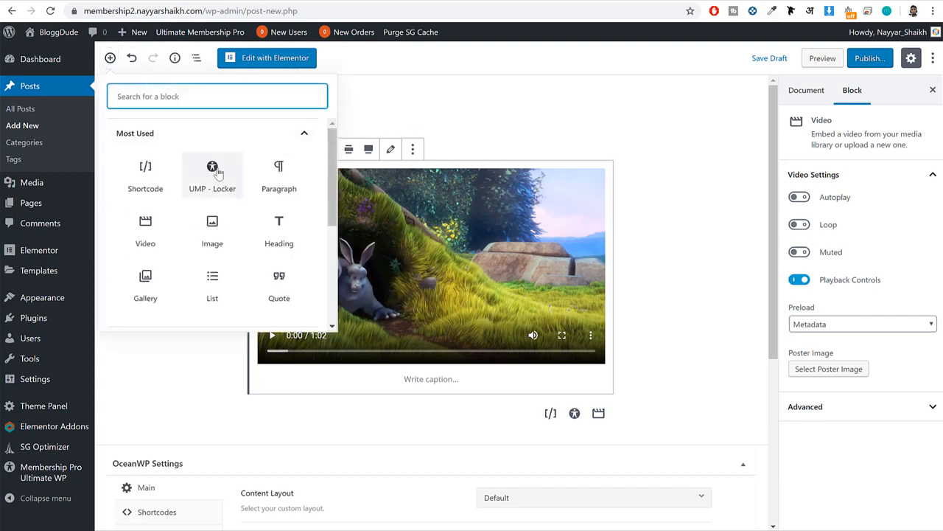
left_click(212, 174)
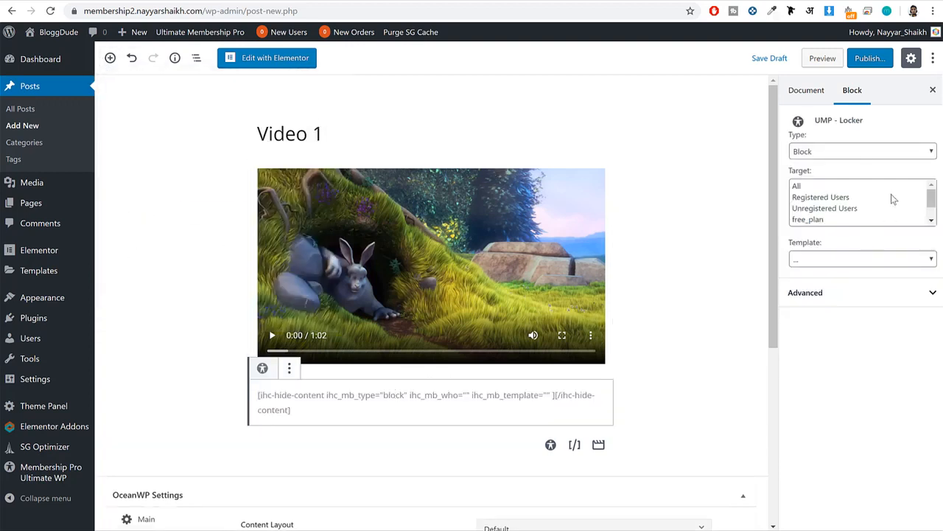
Configure the locker block with type Show, targets pro_plan and ultimate_plan, and the Loker with Form template.
left_click(857, 151)
left_click(833, 163)
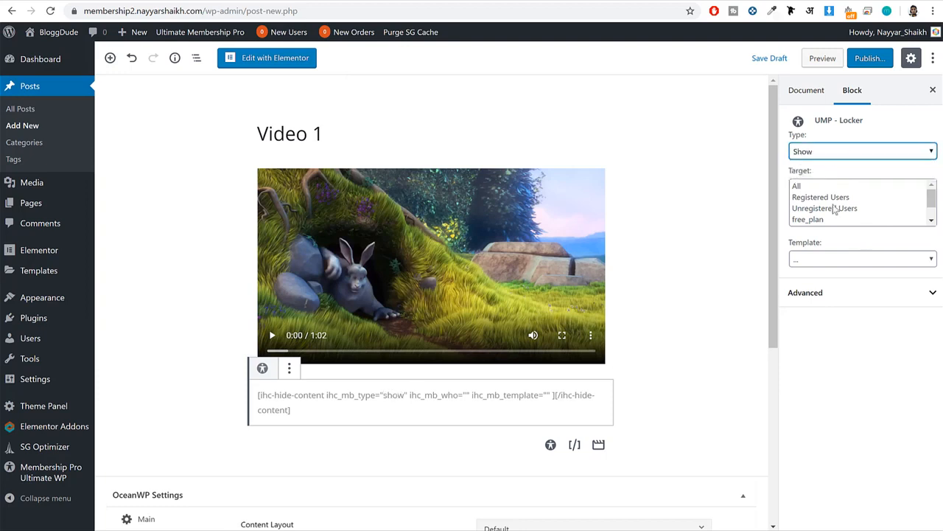
left_click(834, 208)
scroll(836, 213, "down", 1)
left_click(833, 209)
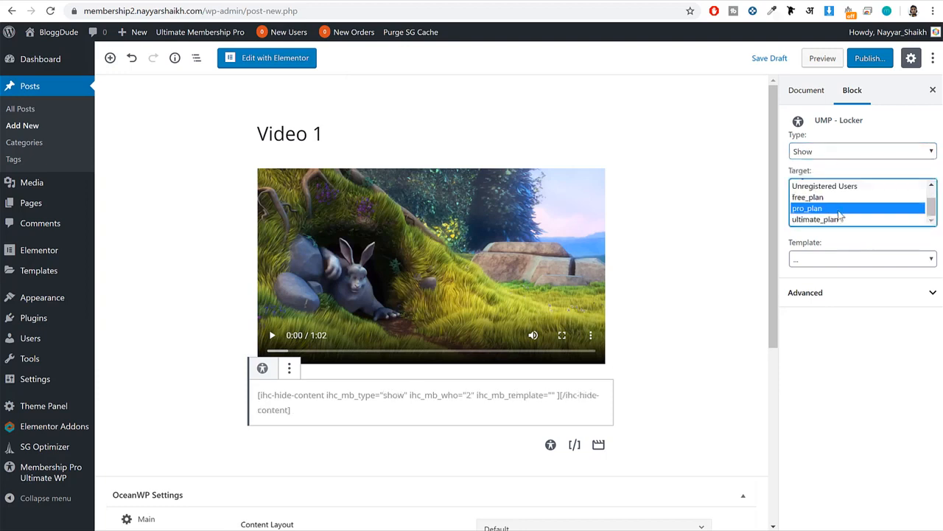
left_click(835, 219, "ctrl")
left_click(851, 258)
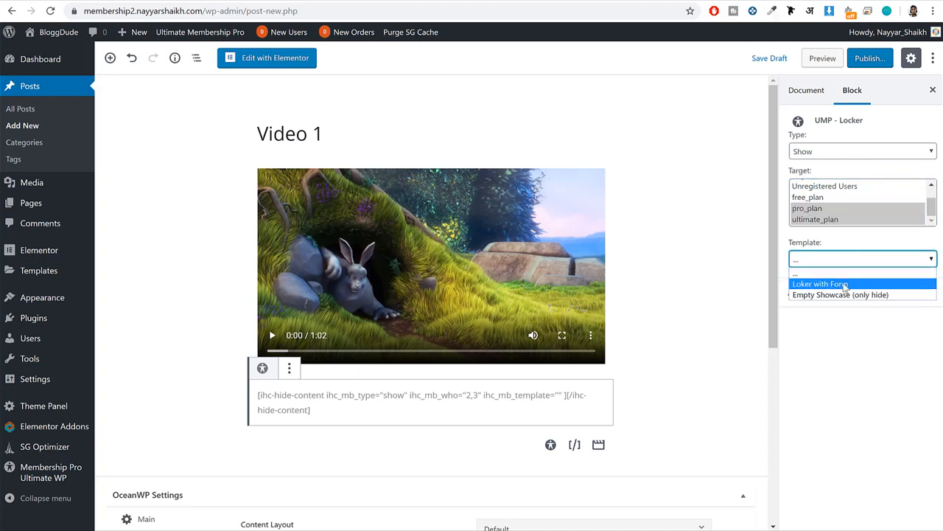
left_click(844, 281)
Copy the complete shortcode generated in the locker block.
triple_click(531, 393)
left_click(532, 394)
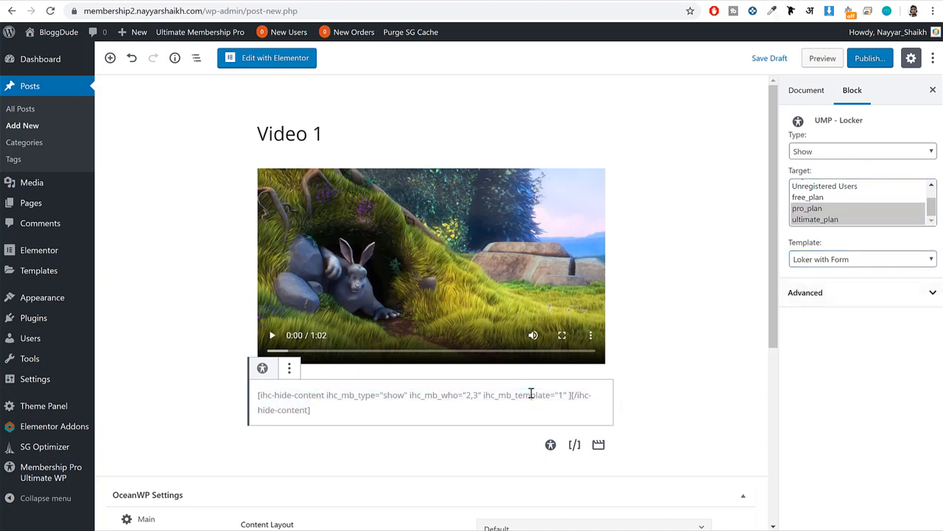
triple_click(527, 395)
right_click(527, 395)
left_click(541, 404)
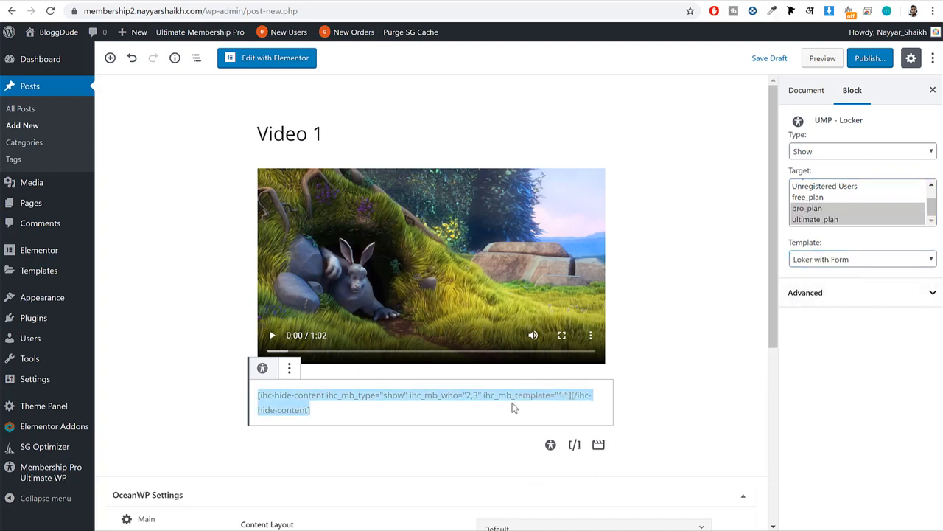
Remove the UMP - Locker block from below the video.
left_click(290, 368)
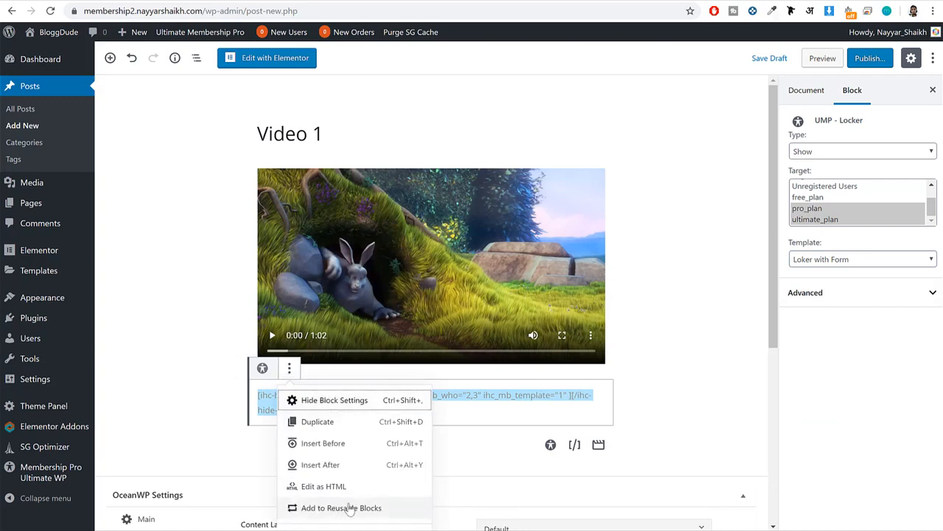
left_click(512, 447)
scroll(508, 445, "down", 1)
left_click_drag(339, 334, 333, 329)
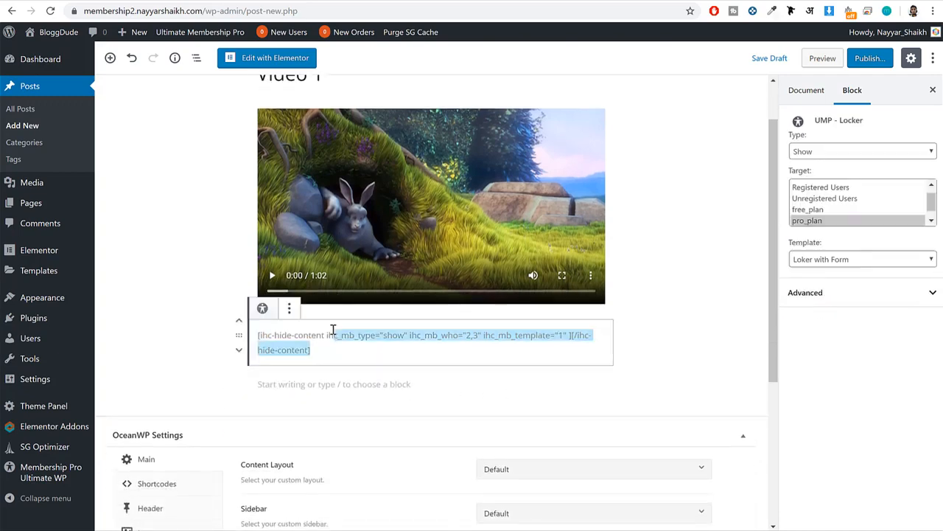
left_click(289, 309)
left_click(325, 421)
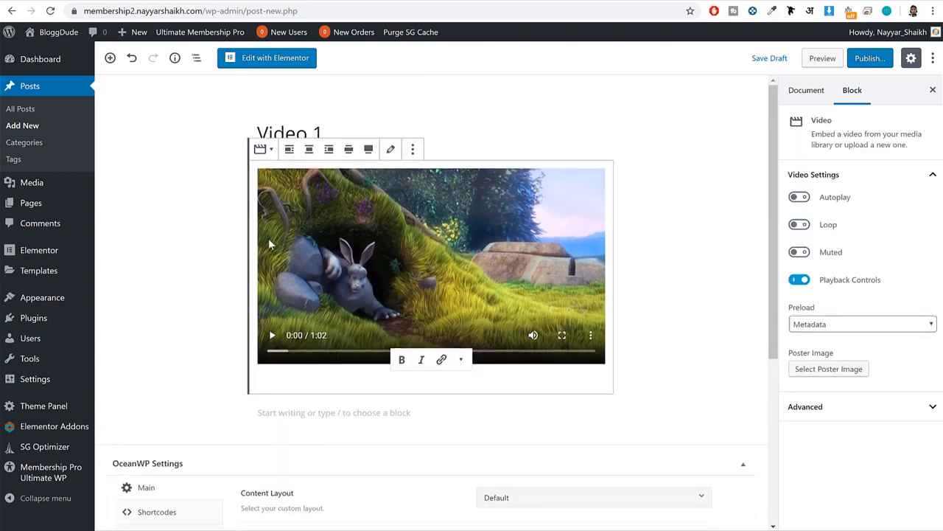
Insert a Shortcode block with the copied locker shortcode and place it above the video.
left_click(110, 58)
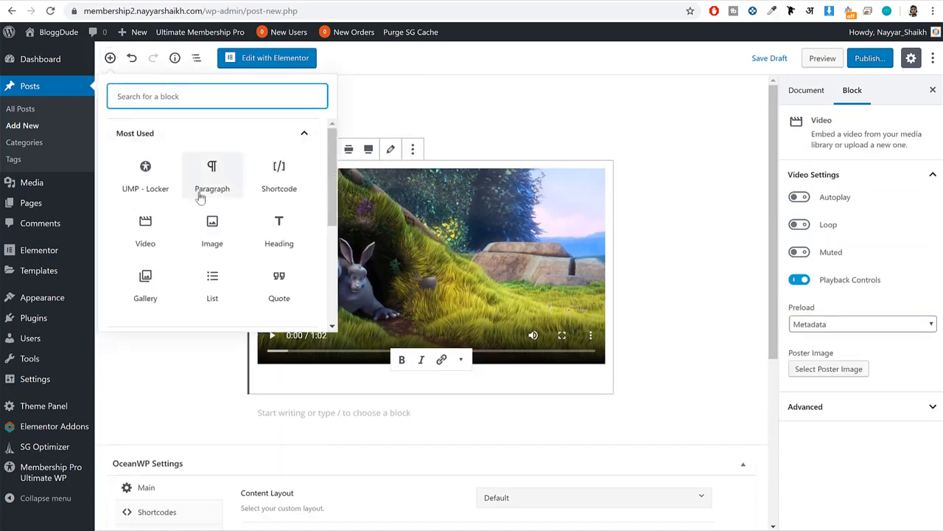
left_click(284, 180)
key("ctrl+v")
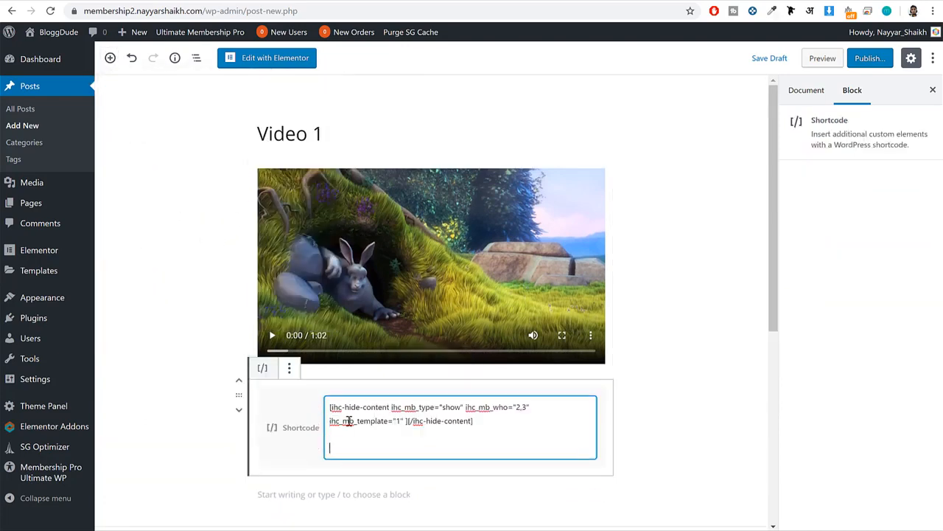
left_click(239, 380)
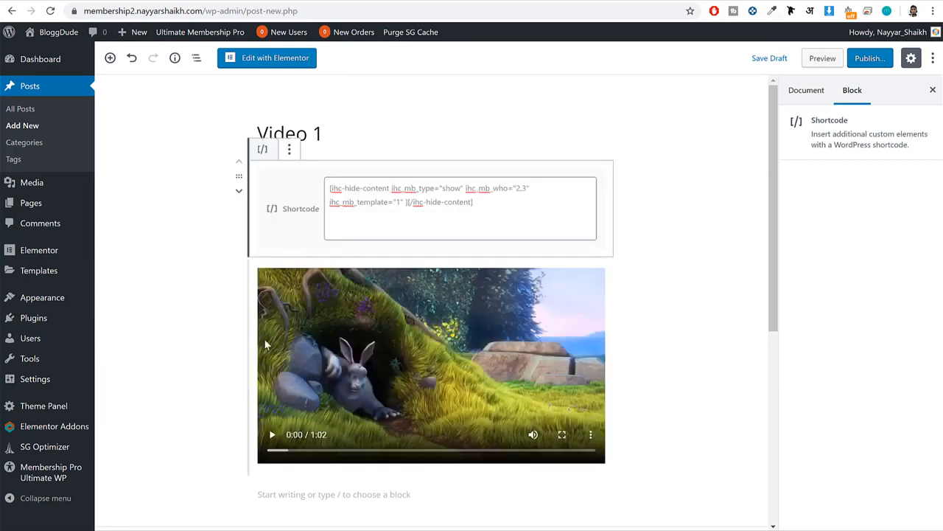
Cut the closing [/ihc-hide-content] tag out of the shortcode above the video.
left_click(464, 202)
left_click_drag(482, 204, 408, 202)
key("ctrl+x")
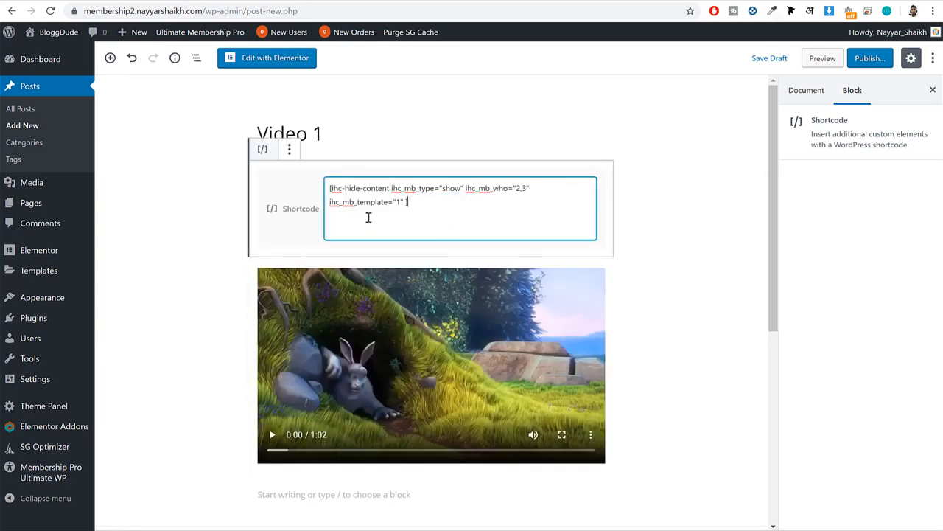
Add a second Shortcode block containing [/ihc-hide-content] and place it below the video.
left_click(110, 57)
left_click(172, 182)
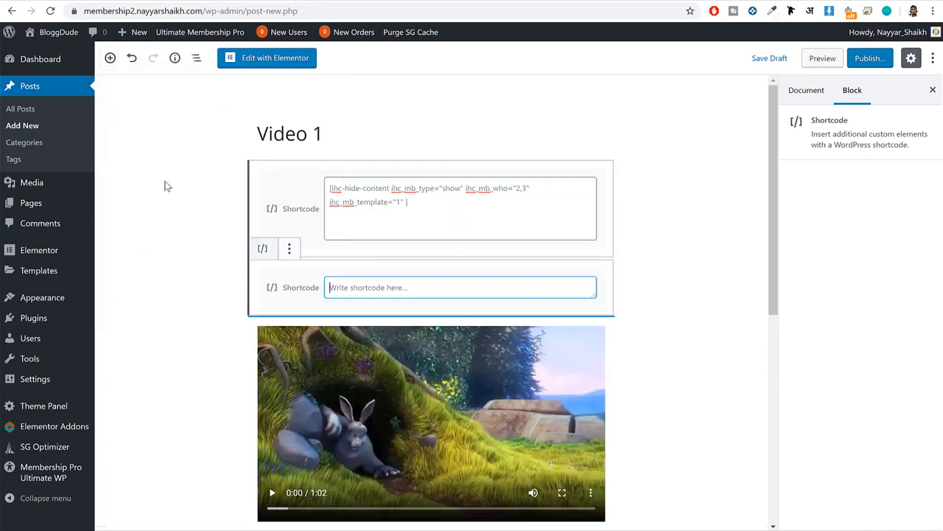
key("ctrl+v")
scroll(475, 295, "down", 1)
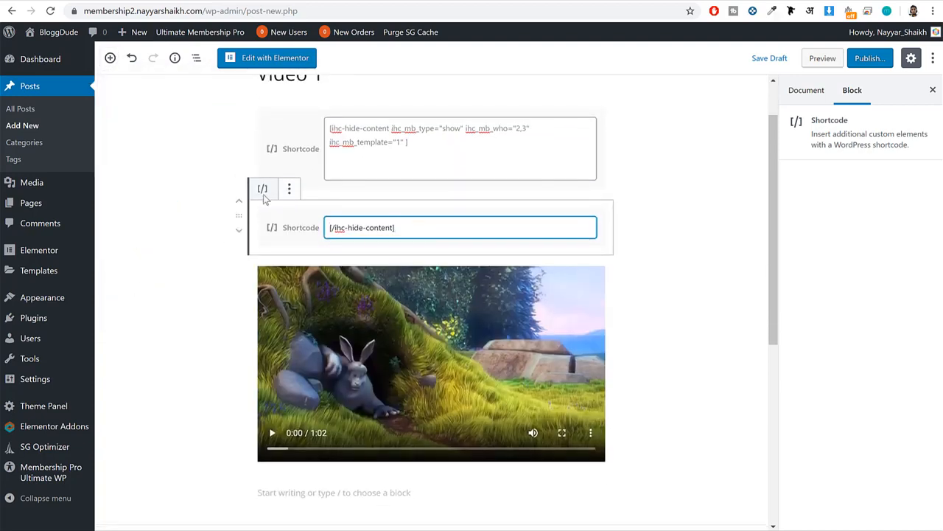
left_click(238, 230)
scroll(373, 266, "up", 3)
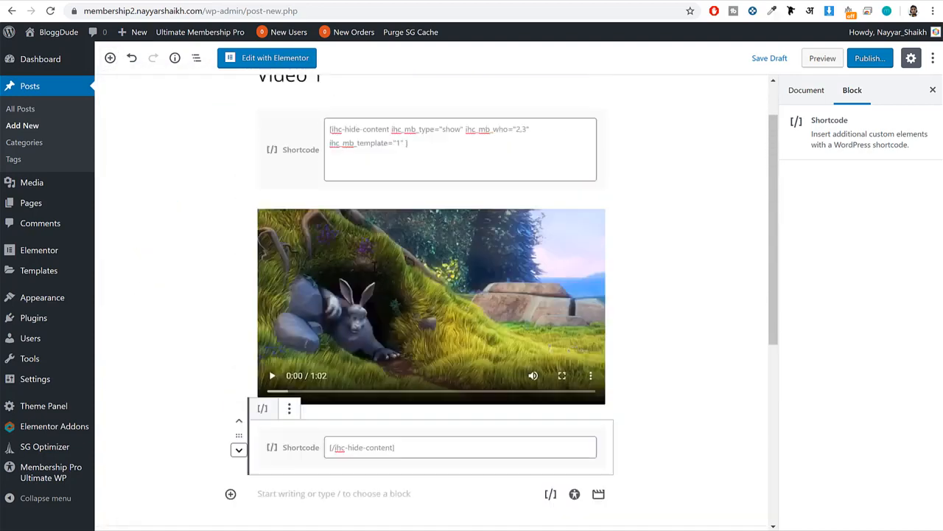
Check the opening and closing shortcodes around the video and publish the Video 1 post.
left_click(386, 157)
key("ctrl+a")
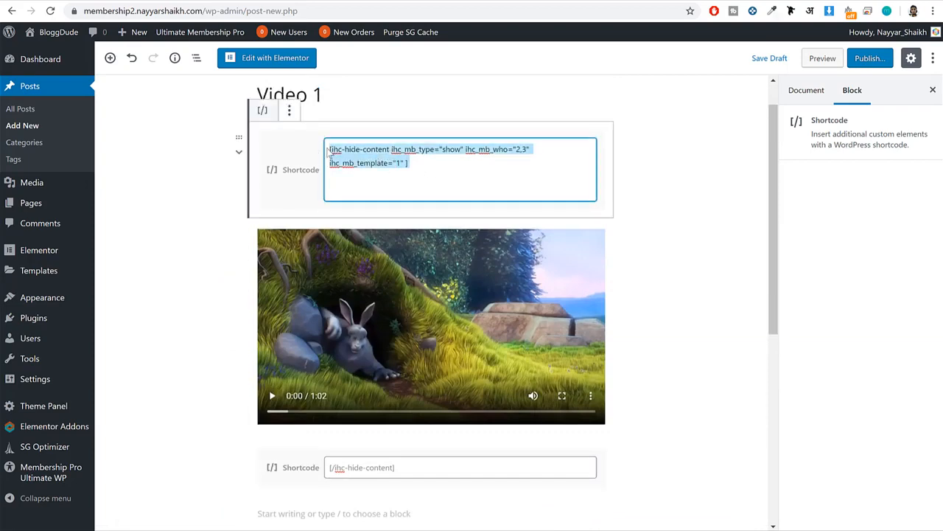
scroll(404, 238, "down", 2)
left_click_drag(432, 347, 305, 349)
scroll(434, 248, "up", 3)
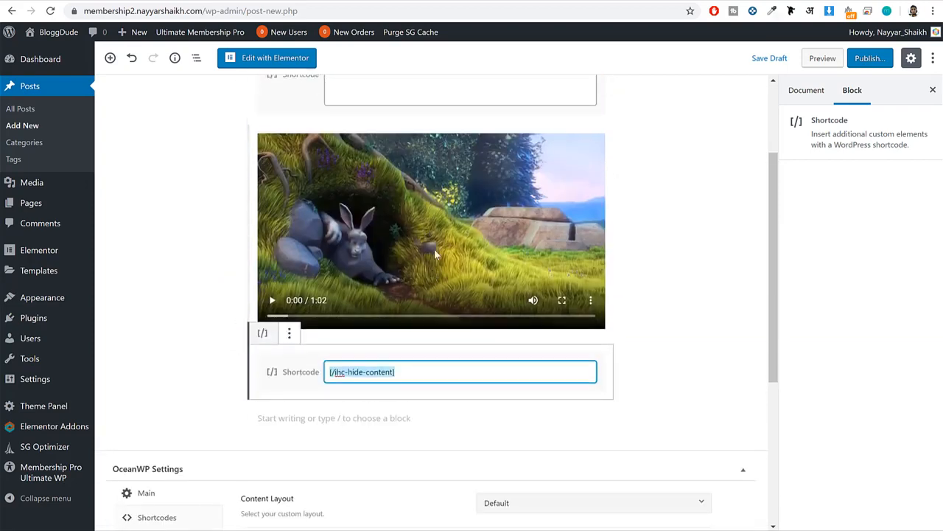
left_click(870, 57)
left_click(872, 59)
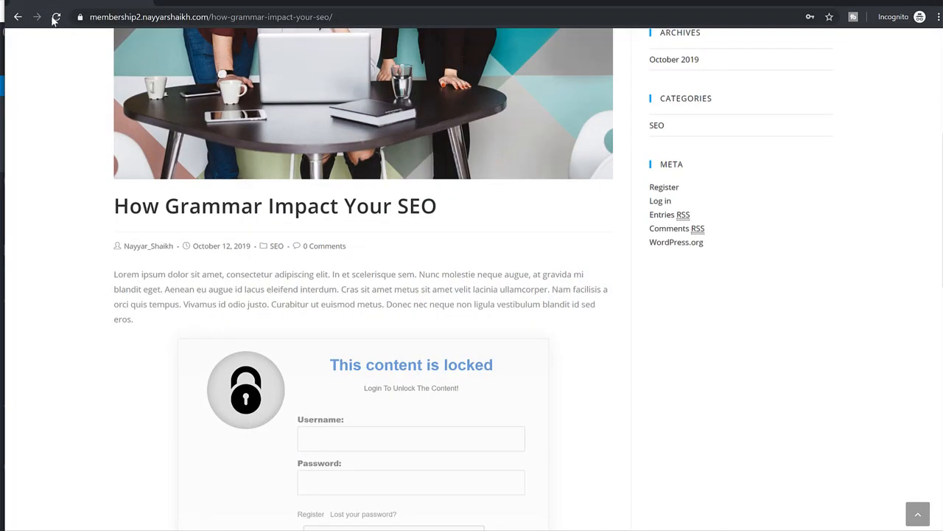
In the incognito window, reload the site, open the Video 1 post from the homepage and examine how its content appears to visitors.
left_click(55, 16)
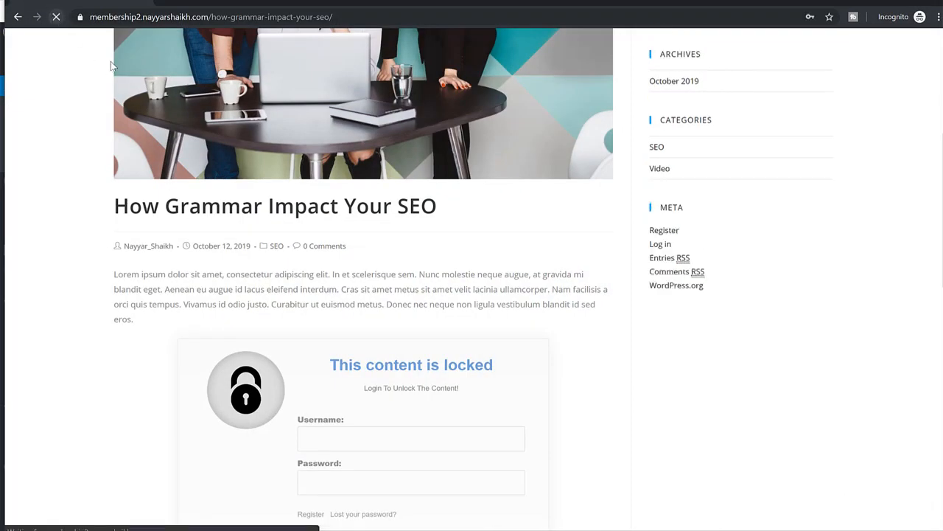
scroll(245, 117, "down", 2)
scroll(245, 117, "down", 10)
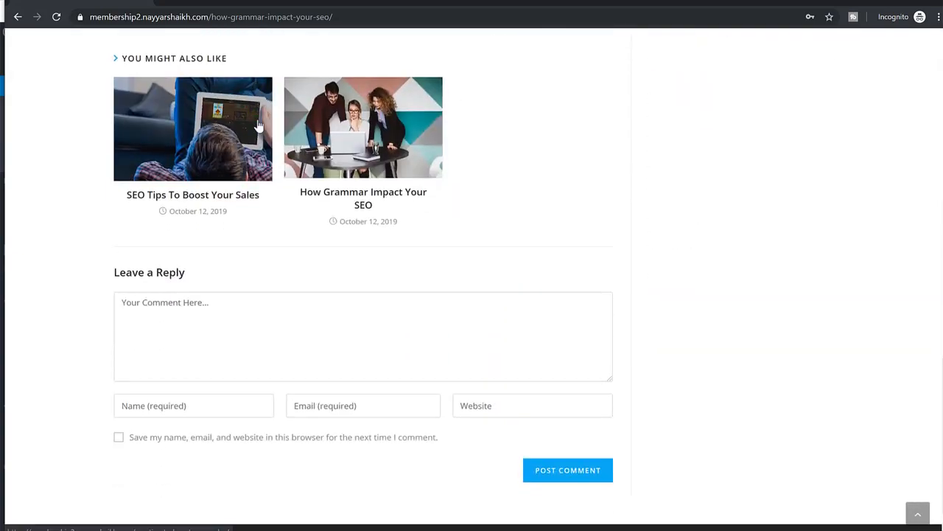
scroll(245, 118, "up", 15)
left_click(149, 70)
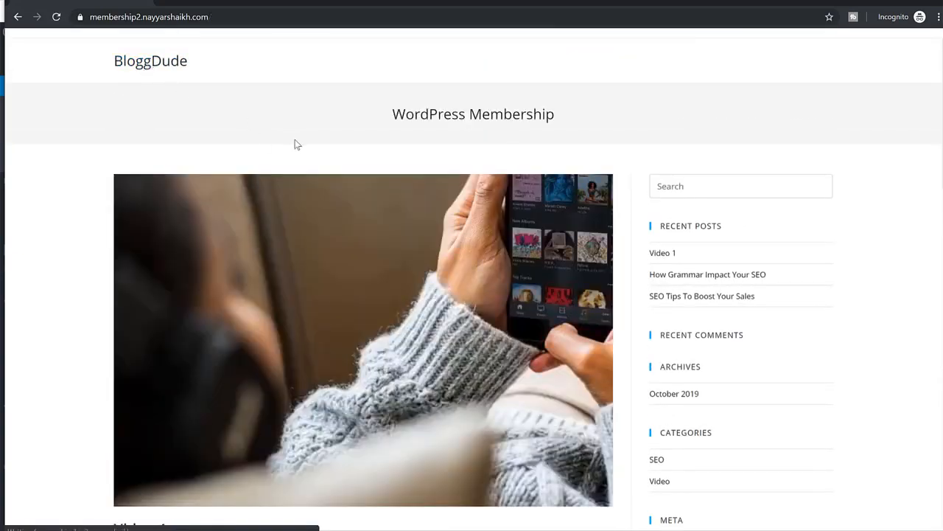
scroll(295, 143, "down", 3)
scroll(328, 180, "up", 3)
left_click(366, 259)
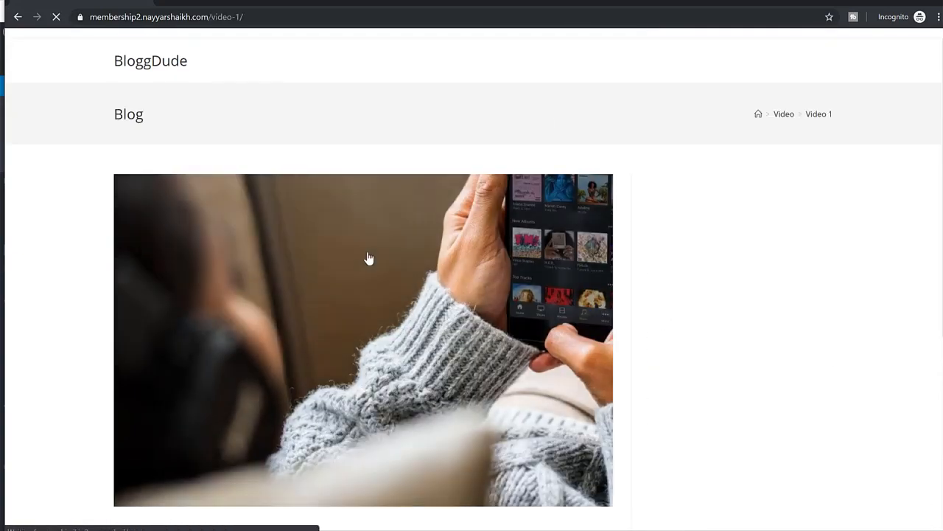
scroll(366, 259, "down", 3)
scroll(295, 357, "down", 4)
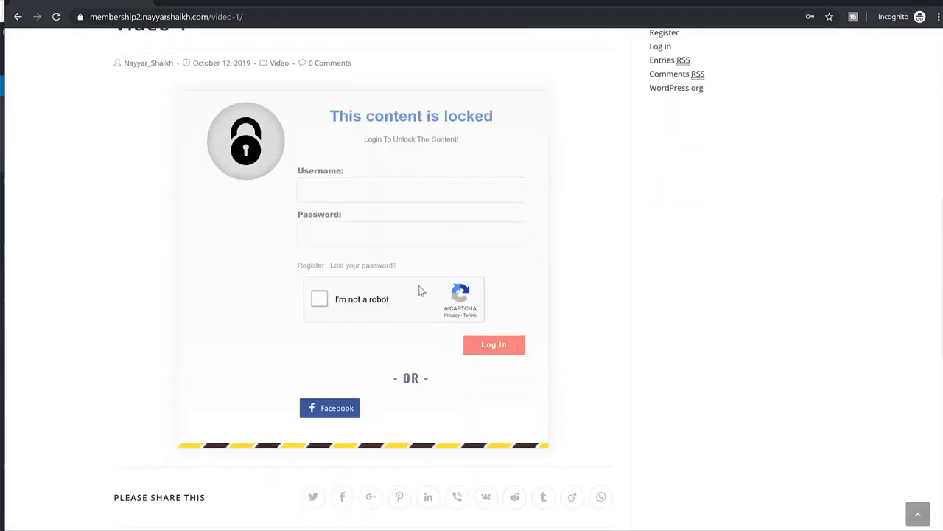
scroll(418, 284, "up", 2)
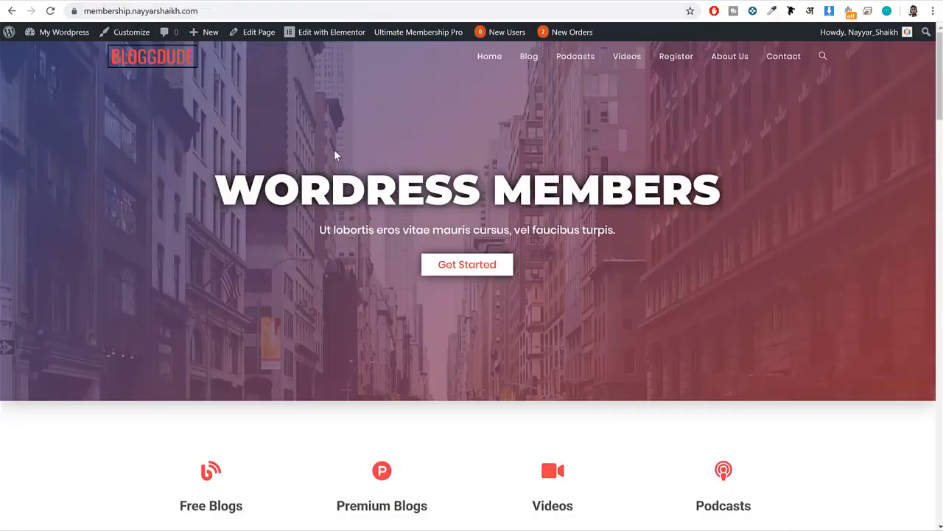
Create a new WordPress page titled Home on the BloggDude site and publish it.
scroll(340, 189, "down", 10)
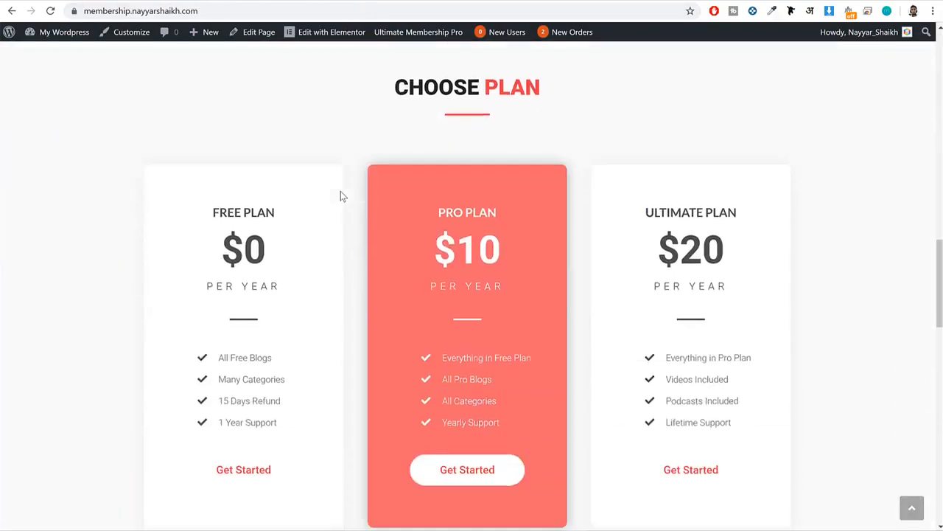
scroll(341, 191, "up", 10)
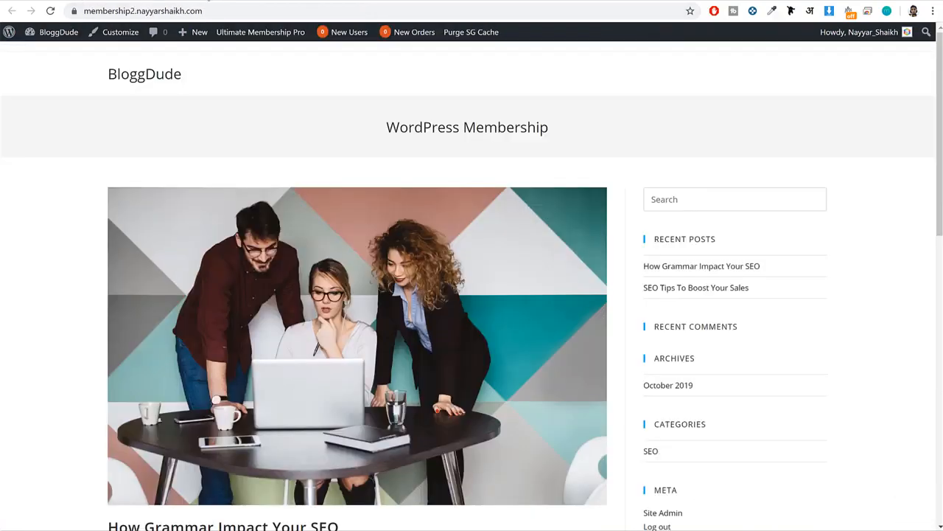
left_click(57, 37)
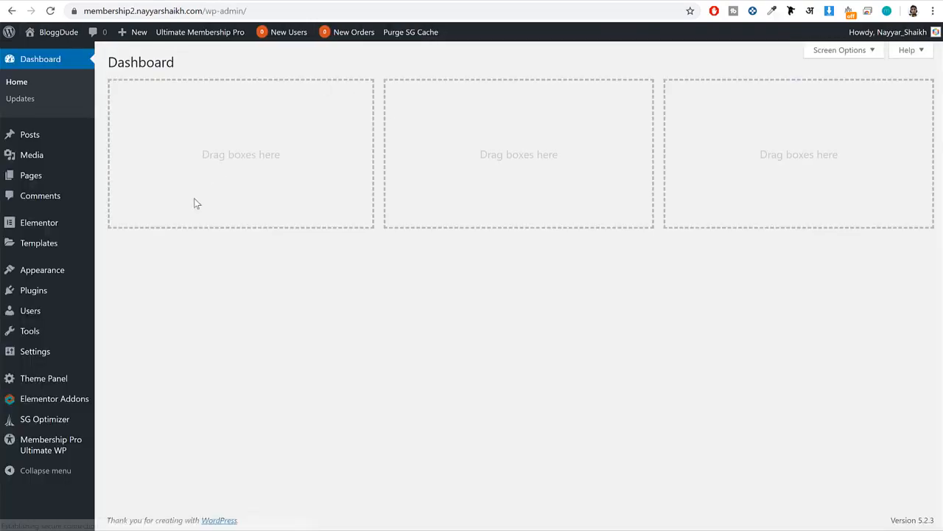
mouse_move(32, 185)
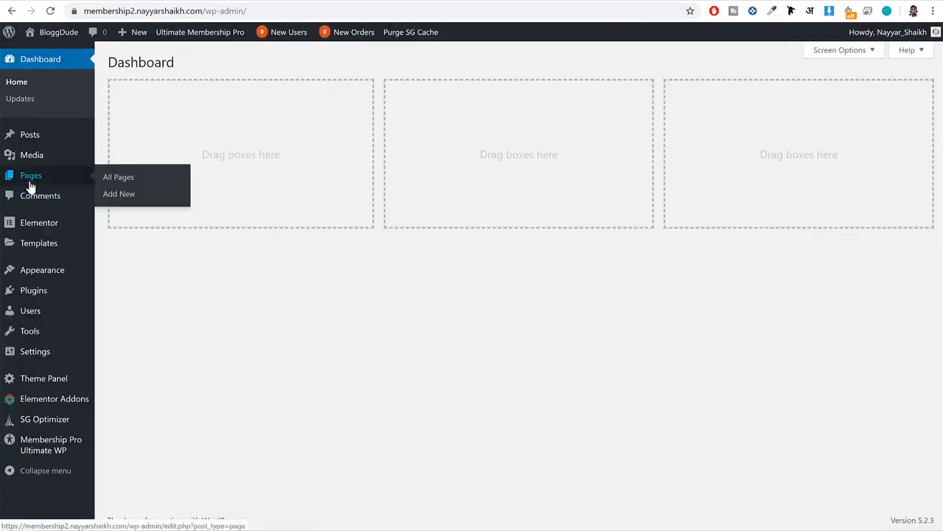
left_click(149, 201)
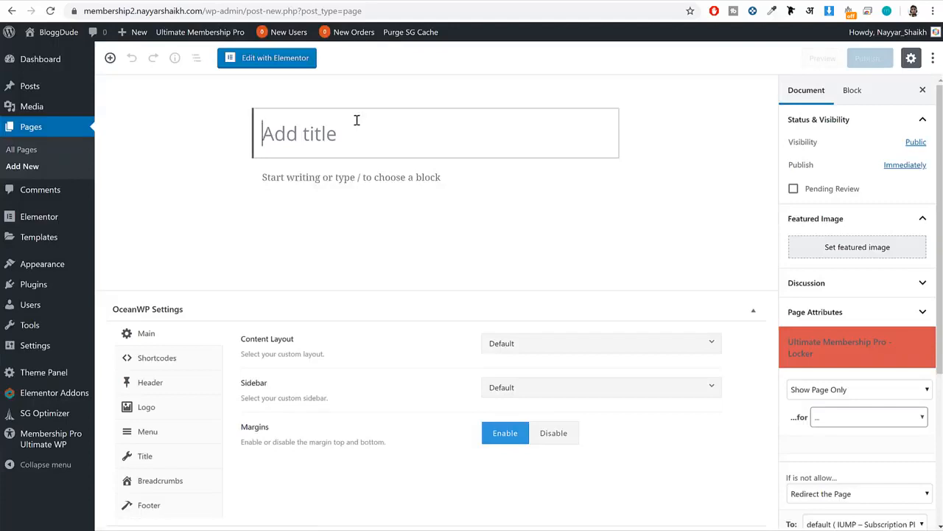
type("Home")
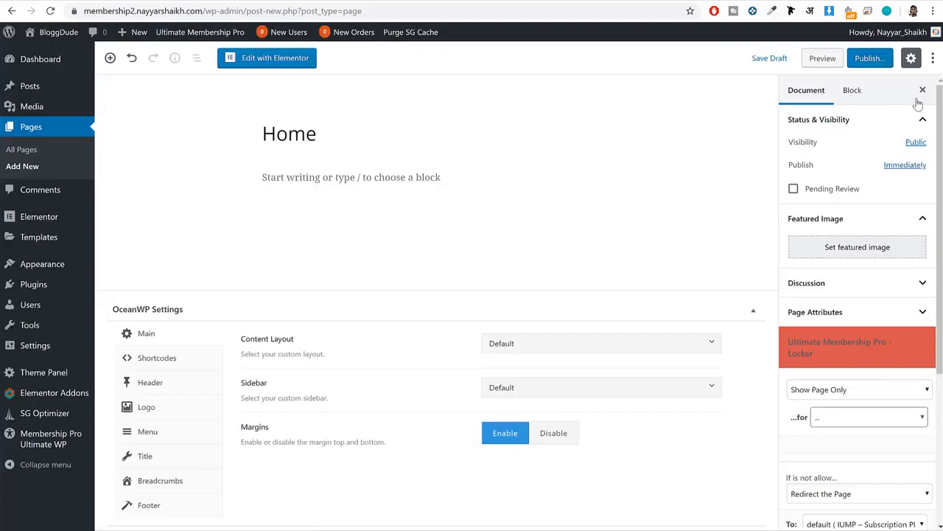
left_click(869, 58)
left_click(859, 59)
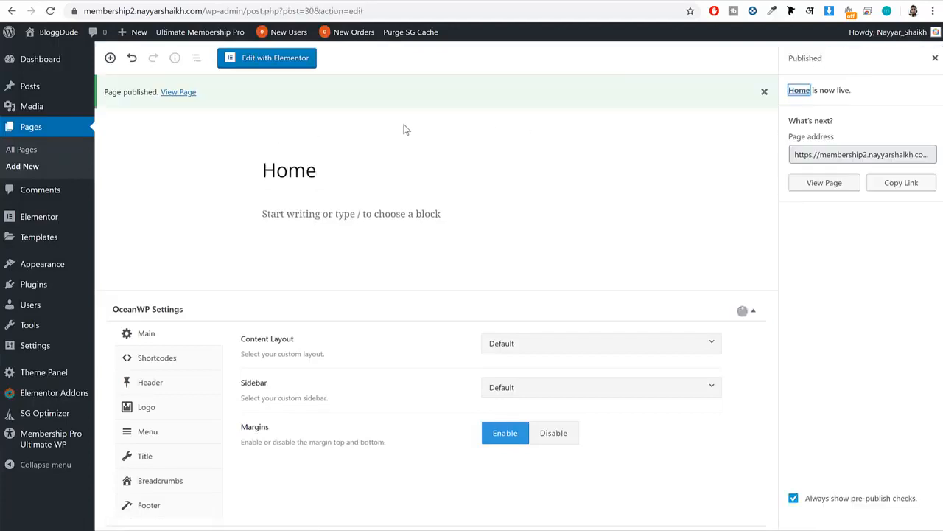
View the published Home page and examine its sidebar and overall layout.
left_click(186, 92)
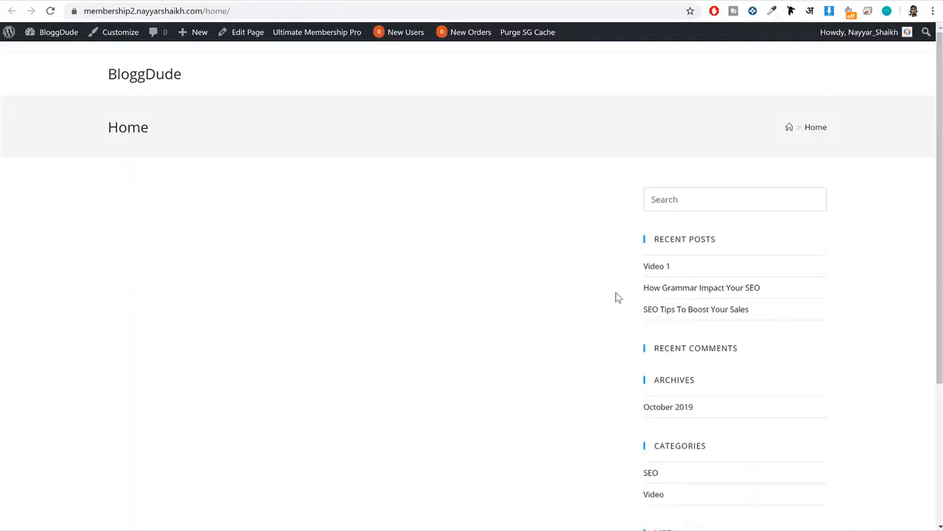
left_click_drag(655, 241, 744, 419)
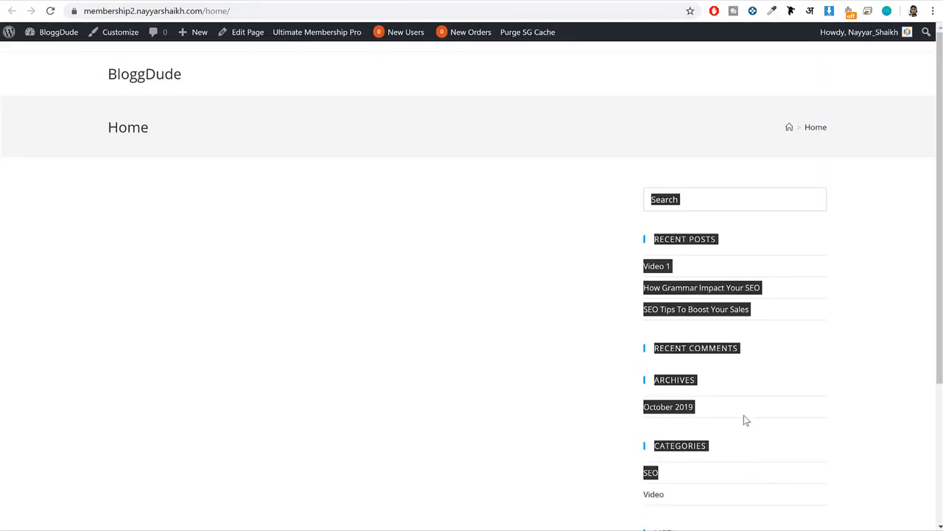
scroll(744, 420, "down", 3)
left_click(574, 342)
scroll(574, 342, "up", 3)
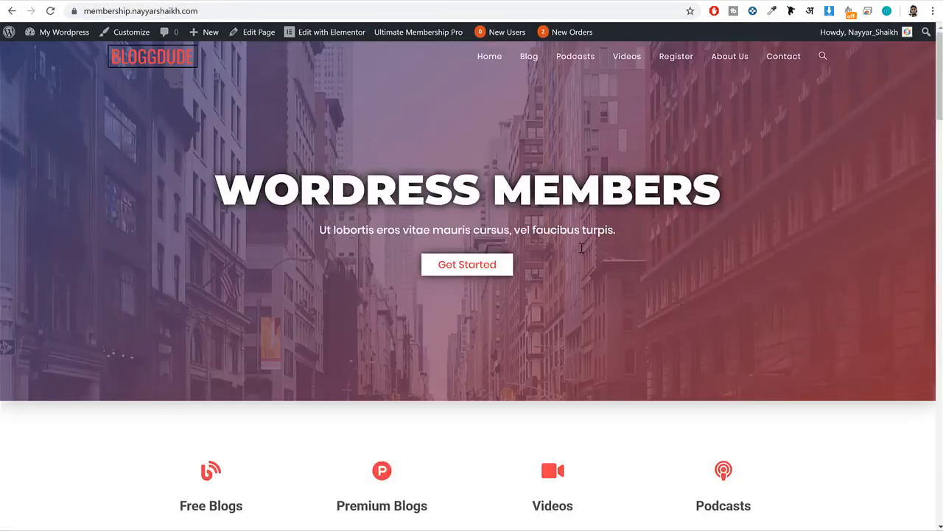
scroll(611, 290, "down", 5)
scroll(611, 291, "up", 5)
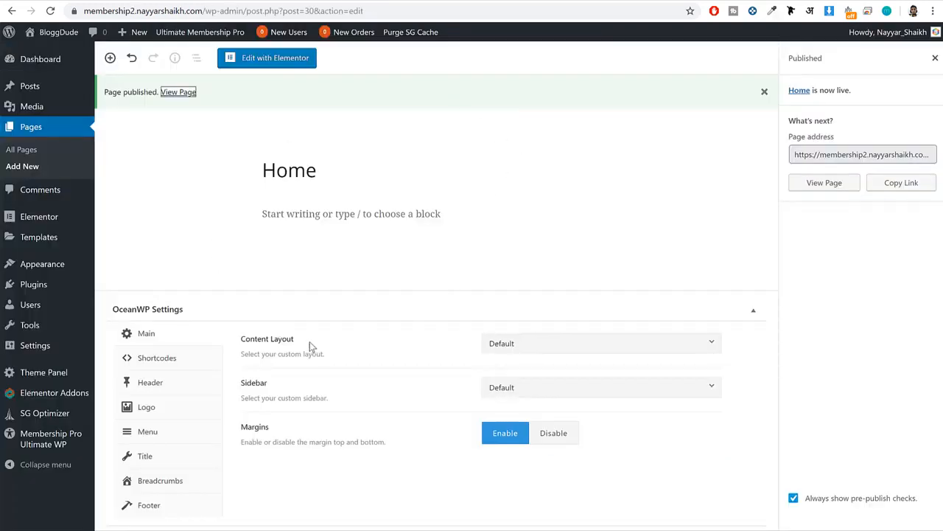
Set the Home page's Content Layout to 100% Full Width and update the page.
left_click_drag(327, 342, 230, 341)
left_click(523, 340)
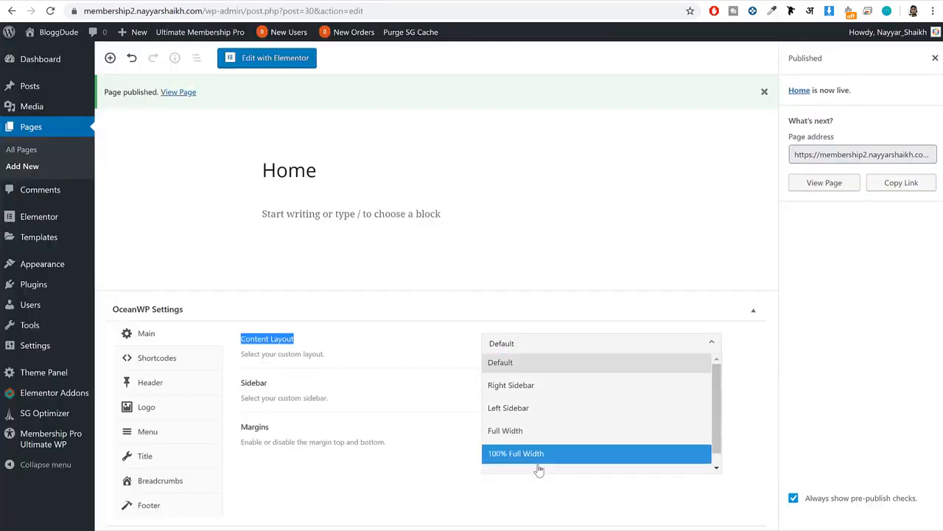
left_click(540, 455)
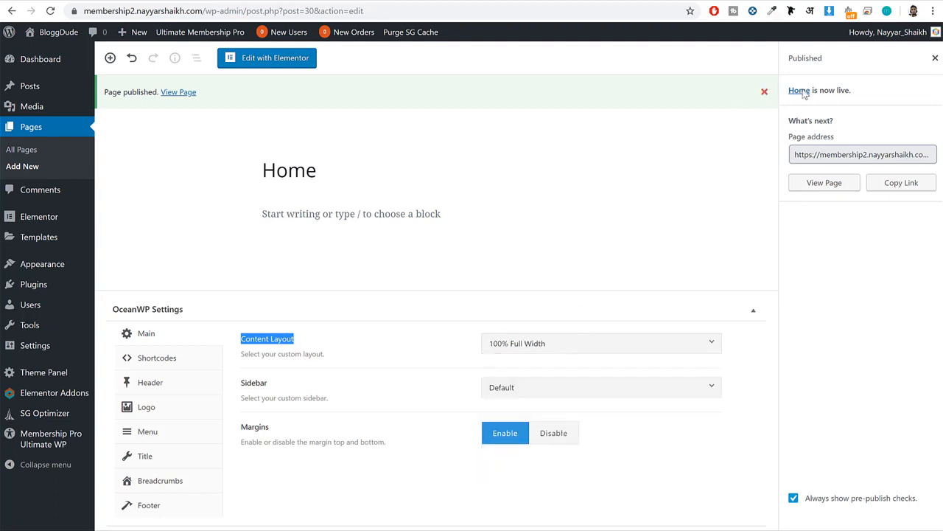
left_click(935, 57)
left_click(866, 57)
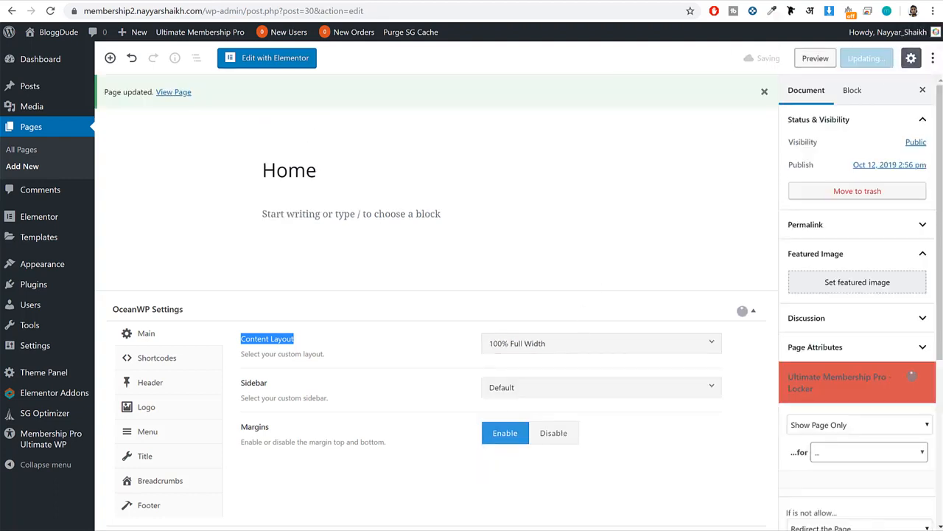
Reload the live Home page and check its layout and title area.
key("ctrl+Tab")
left_click(50, 11)
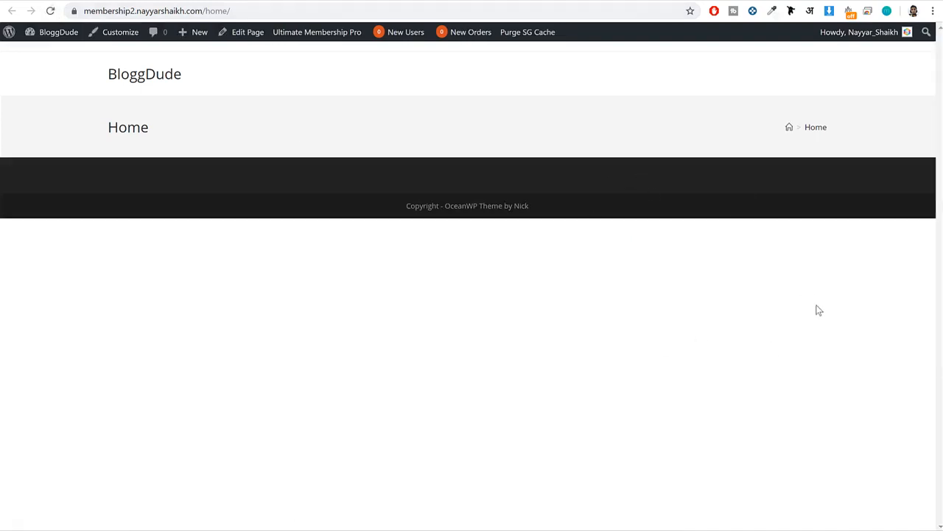
left_click_drag(106, 121, 37, 136)
left_click(117, 132)
Disable Display Page Title for the Home page, update it and reload the live page.
left_click(197, 1)
left_click(157, 457)
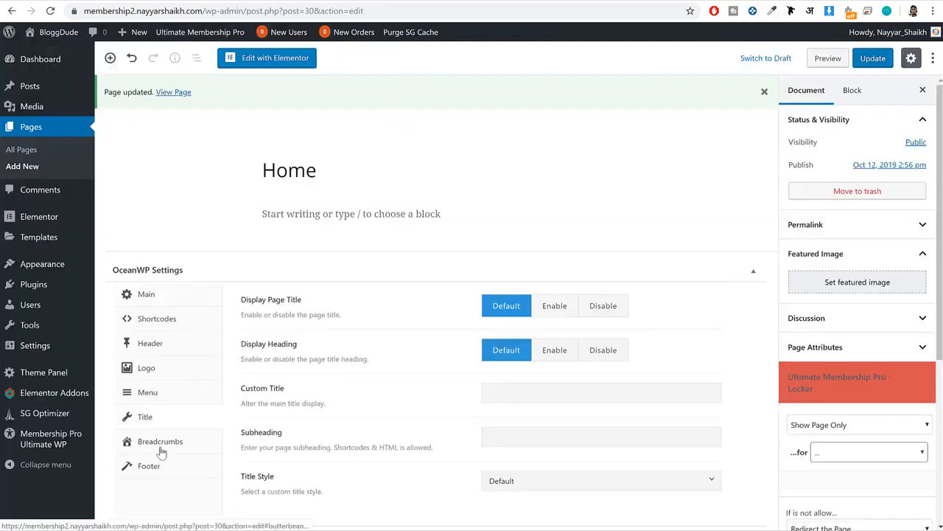
left_click(603, 307)
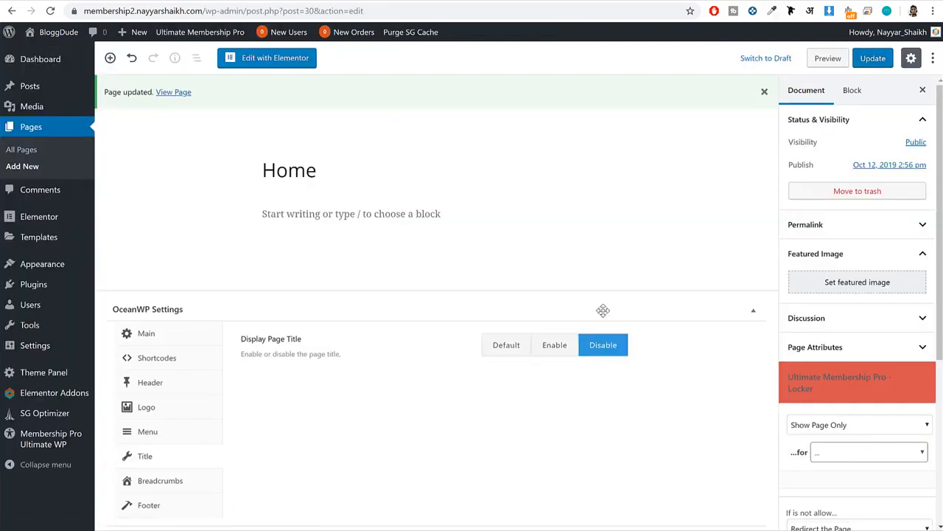
left_click(873, 59)
left_click(113, 6)
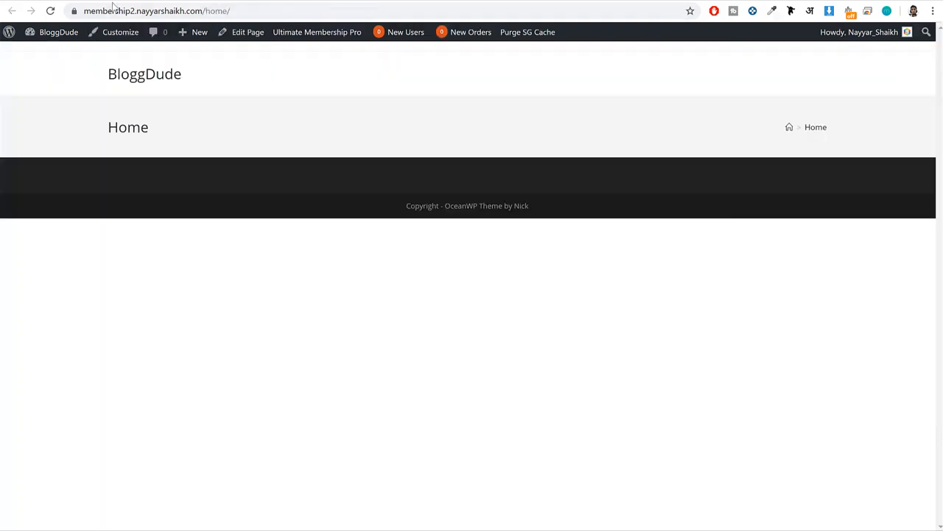
left_click(49, 12)
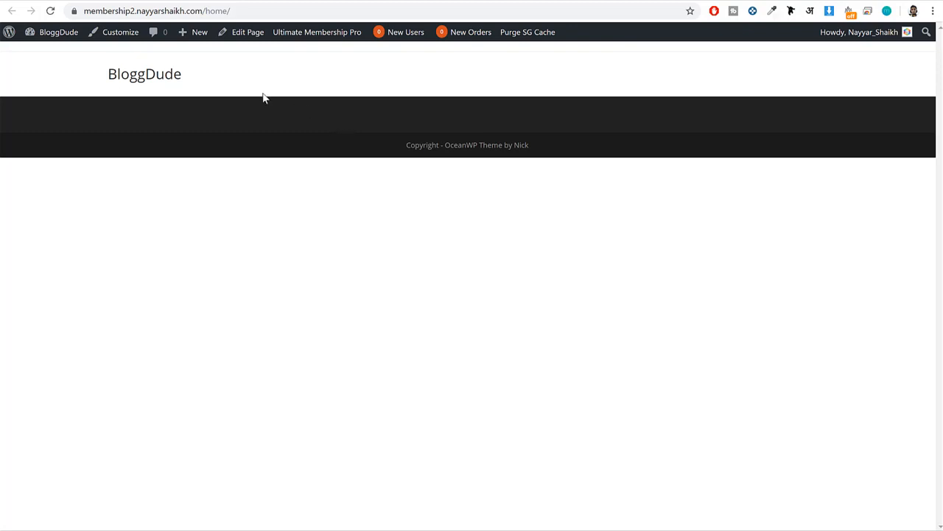
Examine the live page's web address, highlighting its /home/ ending.
left_click(198, 11)
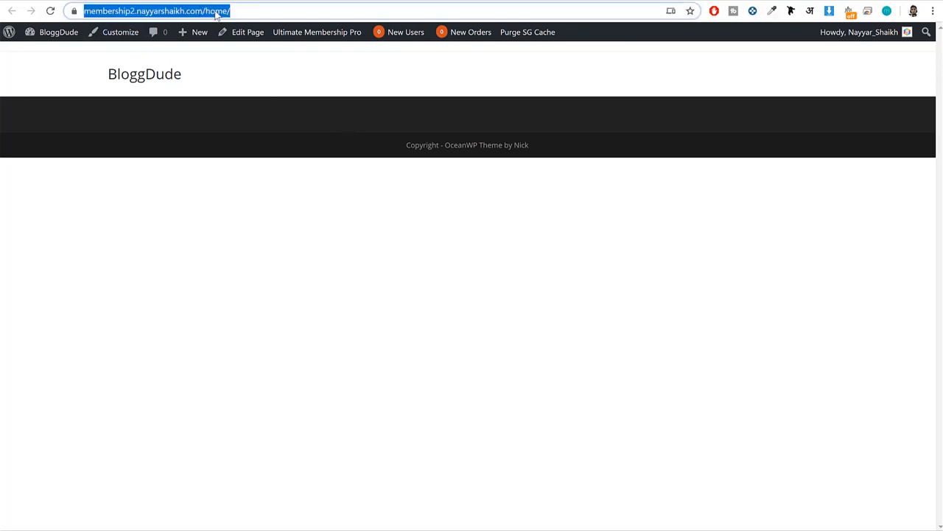
left_click(220, 10)
left_click_drag(233, 11, 283, 15)
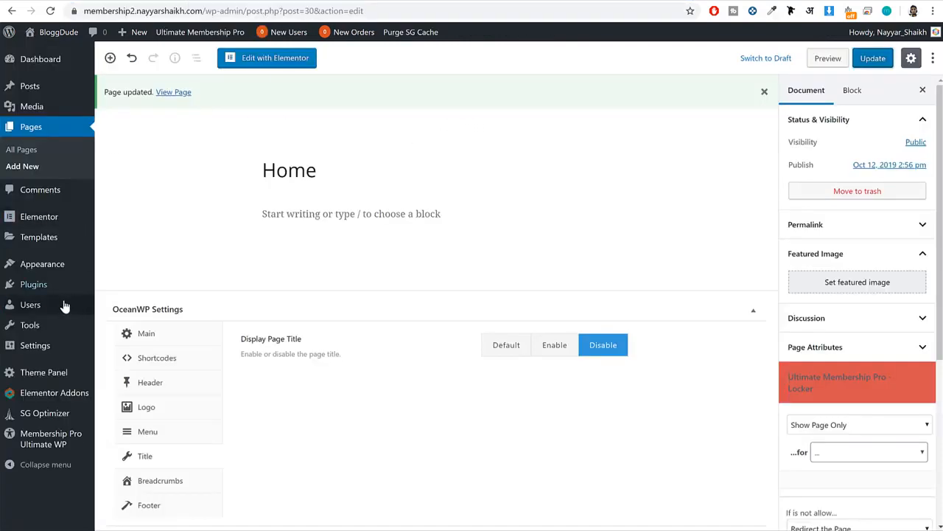
In the Reading settings, make the homepage display a static page, choose Home as the homepage and save the changes.
mouse_move(49, 348)
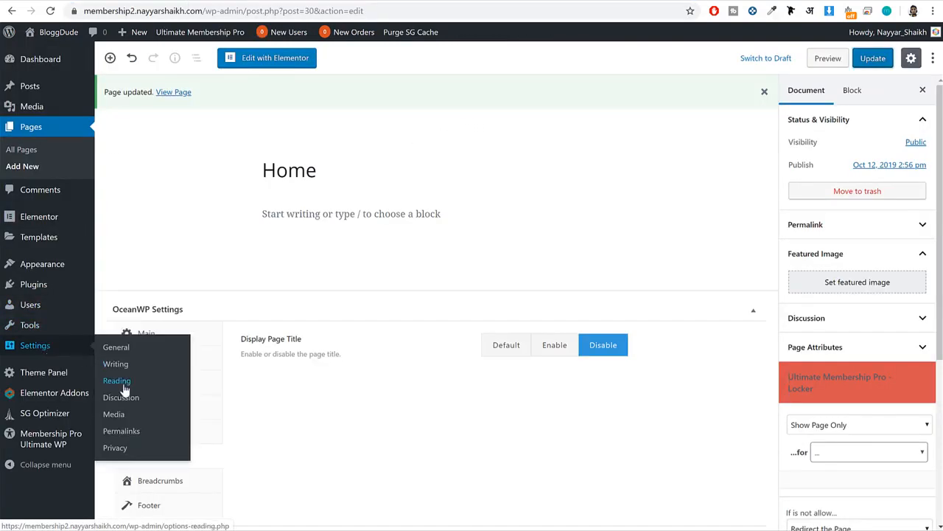
left_click(177, 377)
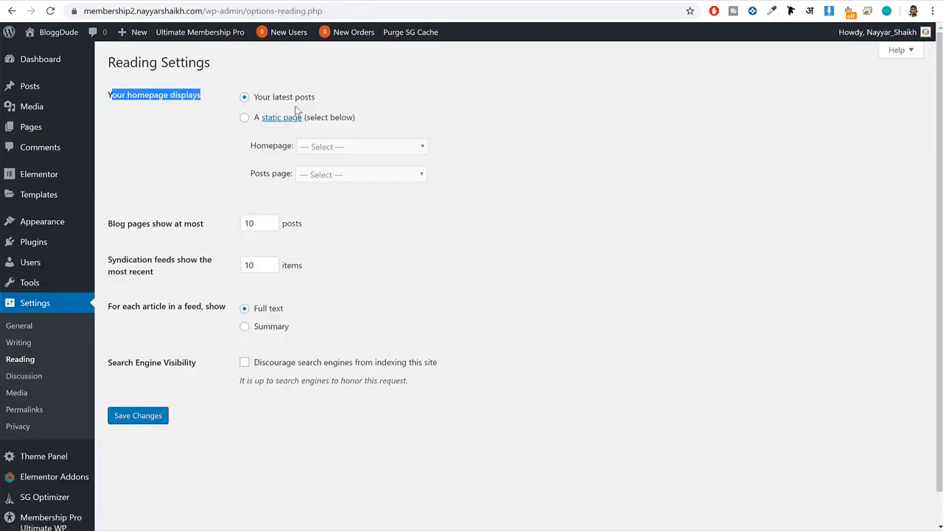
left_click_drag(316, 97, 251, 96)
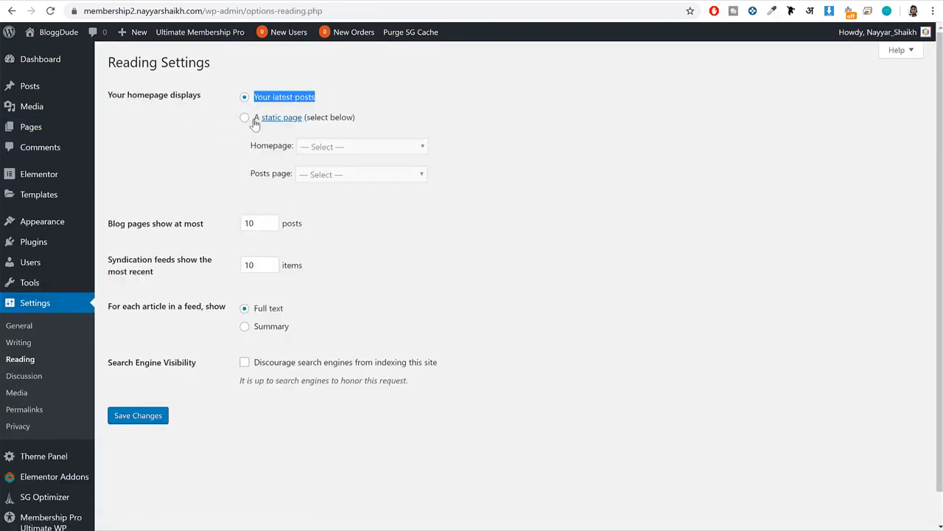
left_click(246, 119)
left_click(336, 147)
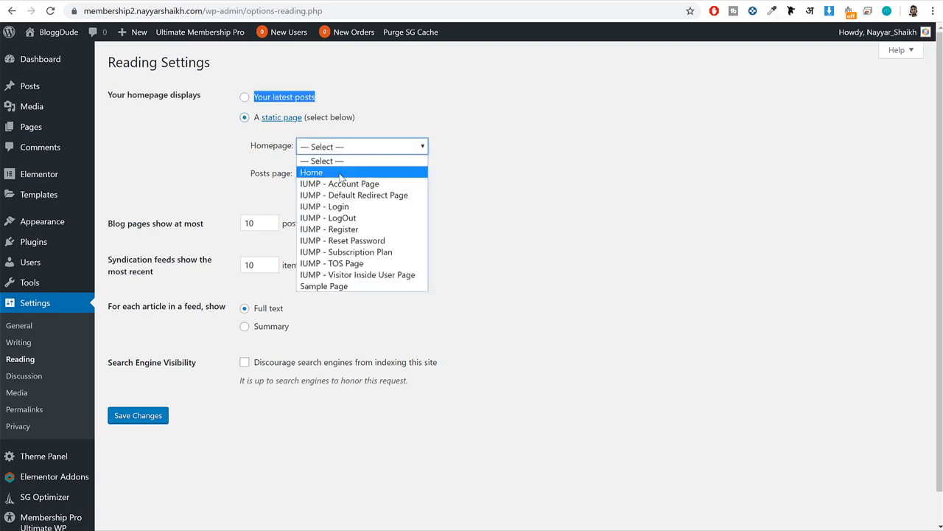
left_click(341, 174)
left_click(151, 415)
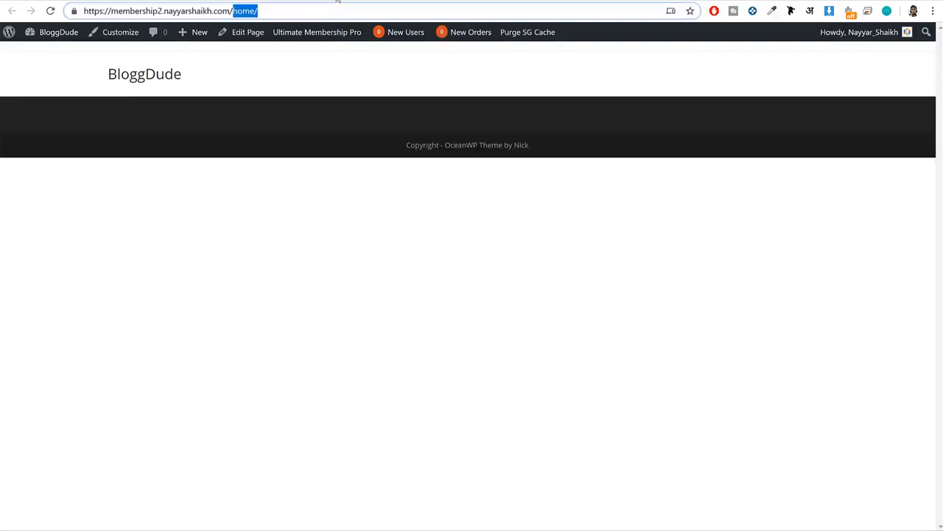
Load the site's root address without /home/ and check that the site title leads to the homepage.
left_click(50, 10)
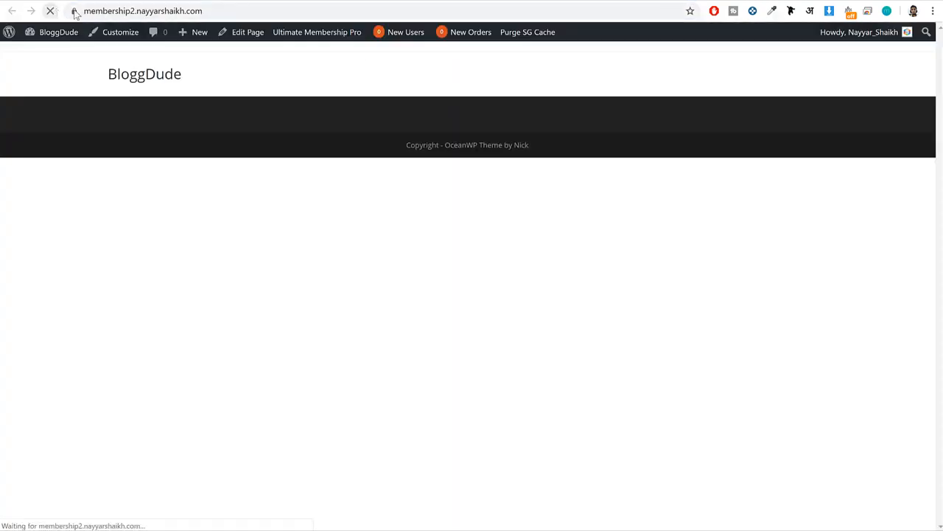
left_click(200, 8)
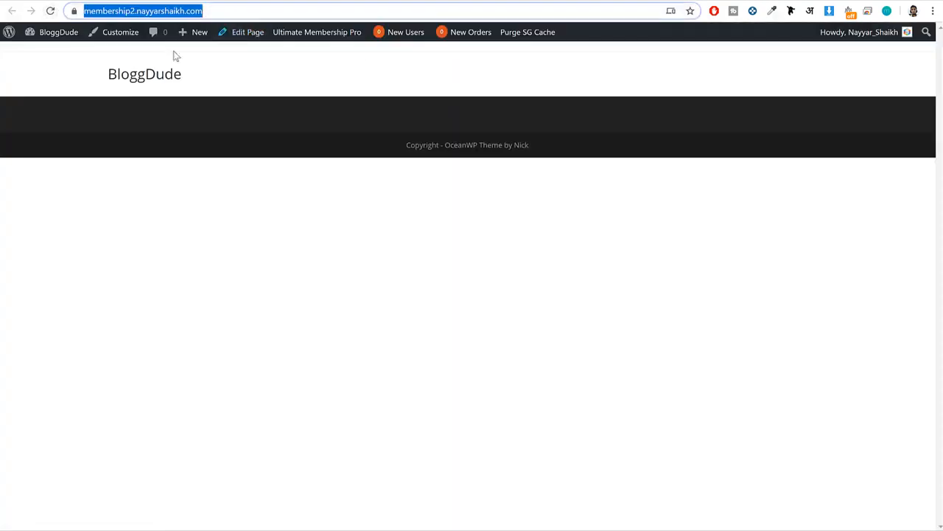
left_click(143, 74)
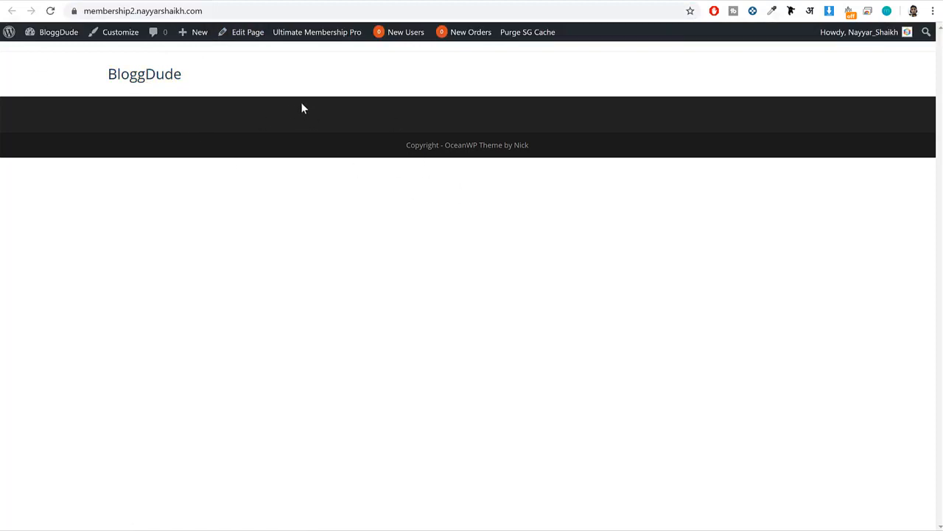
left_click(175, 1)
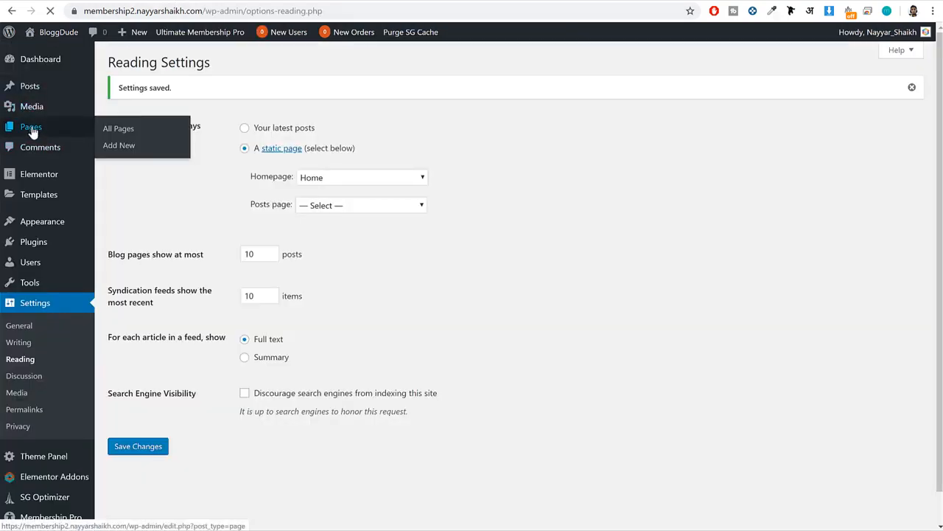
Open the Home page from the list of pages and start editing it with Elementor.
left_click(32, 131)
left_click(141, 164)
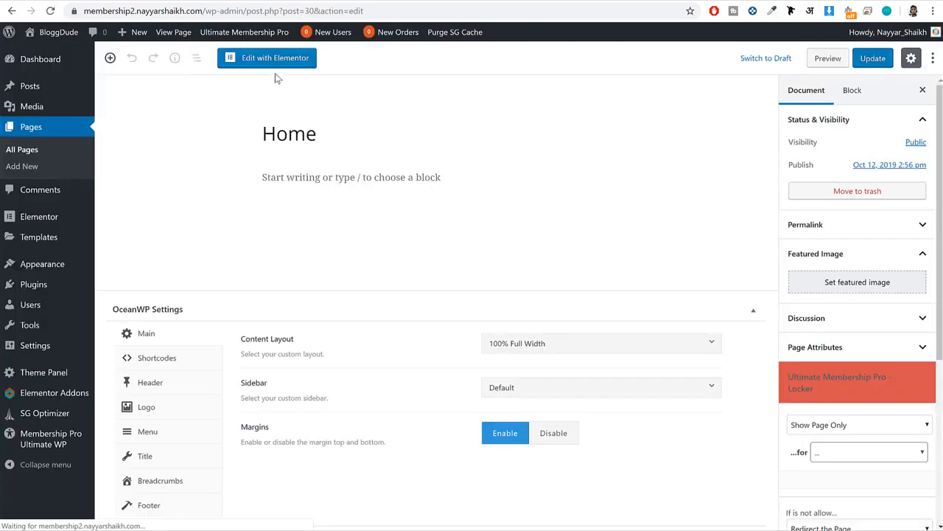
left_click(283, 63)
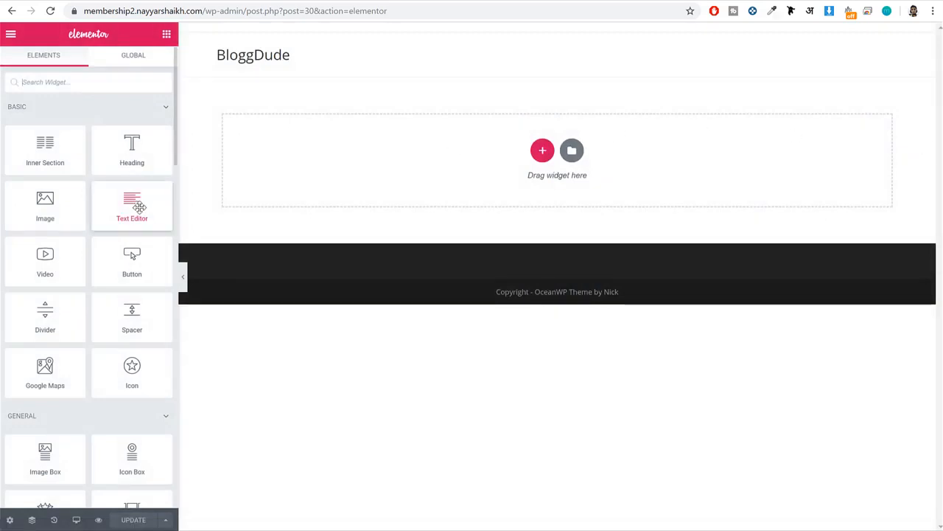
Look through Elementor's available widgets and compare them with the finished example site's homepage sections.
scroll(132, 210, "down", 8)
scroll(130, 213, "up", 8)
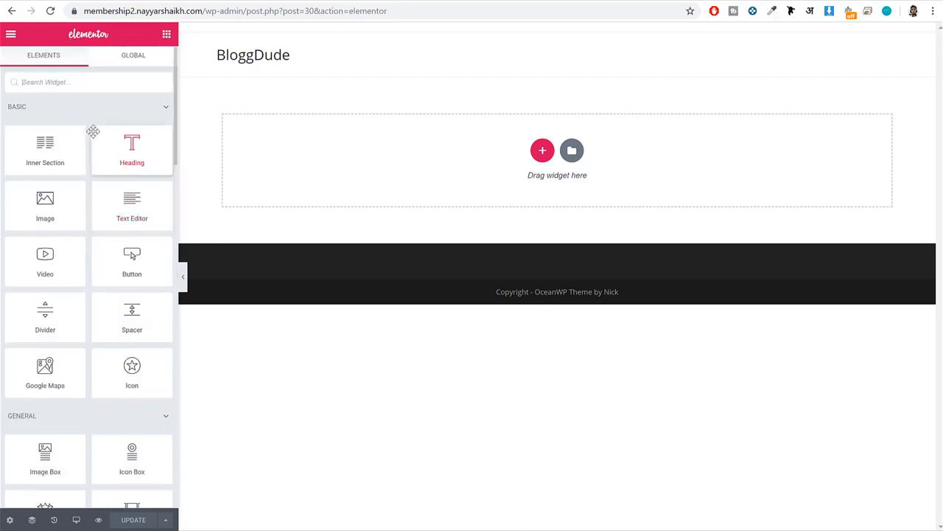
scroll(99, 312, "down", 10)
scroll(100, 314, "up", 10)
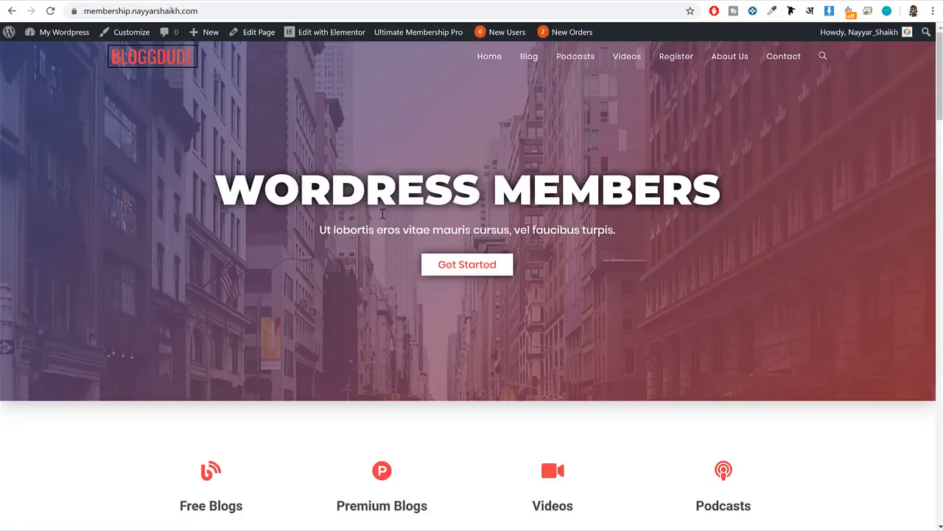
scroll(392, 245, "down", 15)
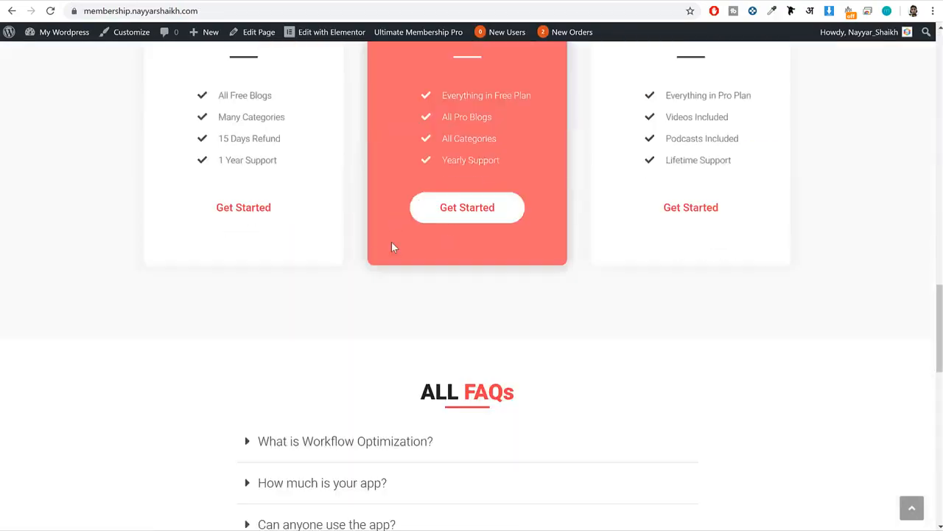
scroll(391, 243, "up", 15)
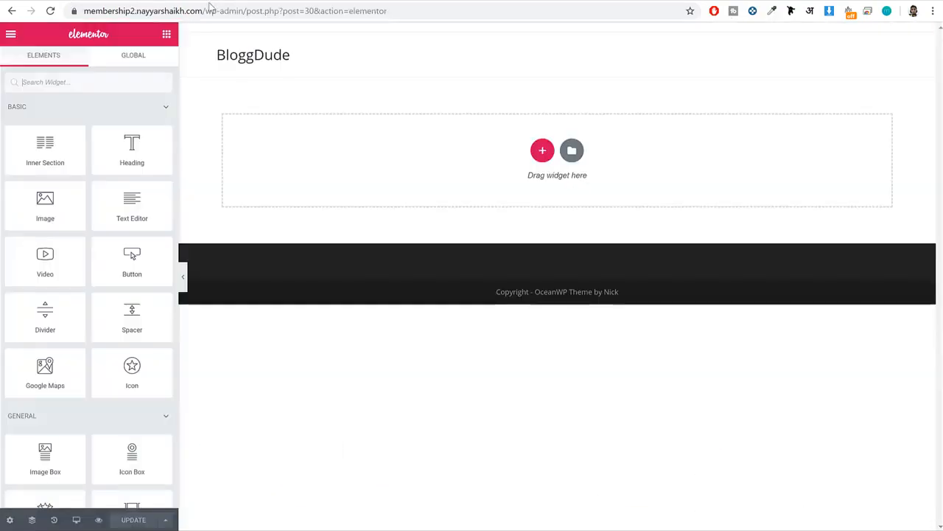
scroll(125, 209, "down", 3)
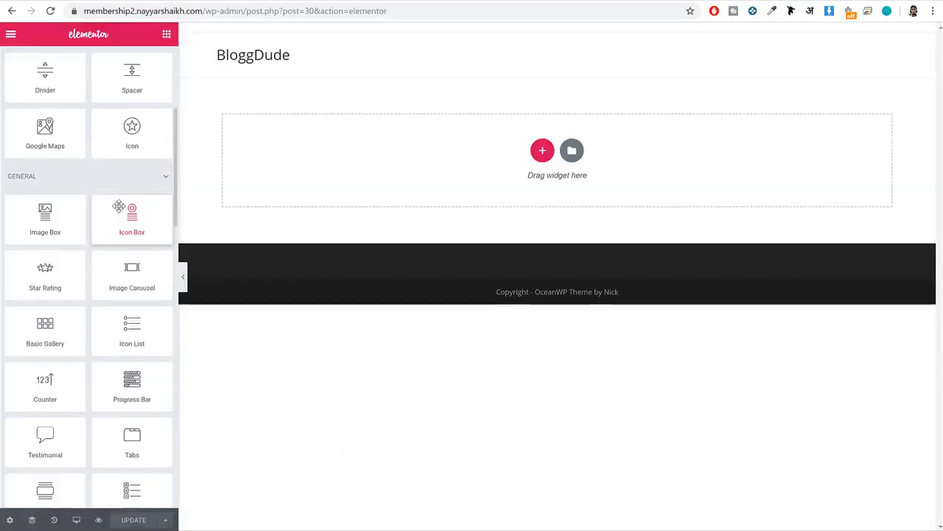
scroll(119, 210, "up", 3)
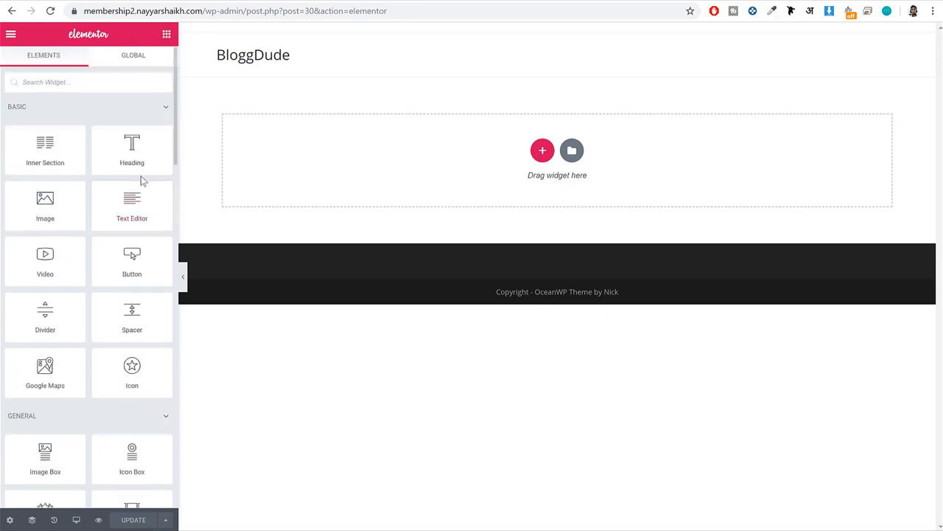
Add a Heading widget to the empty page and review its Content, Style and Advanced settings.
left_click_drag(121, 146, 528, 161)
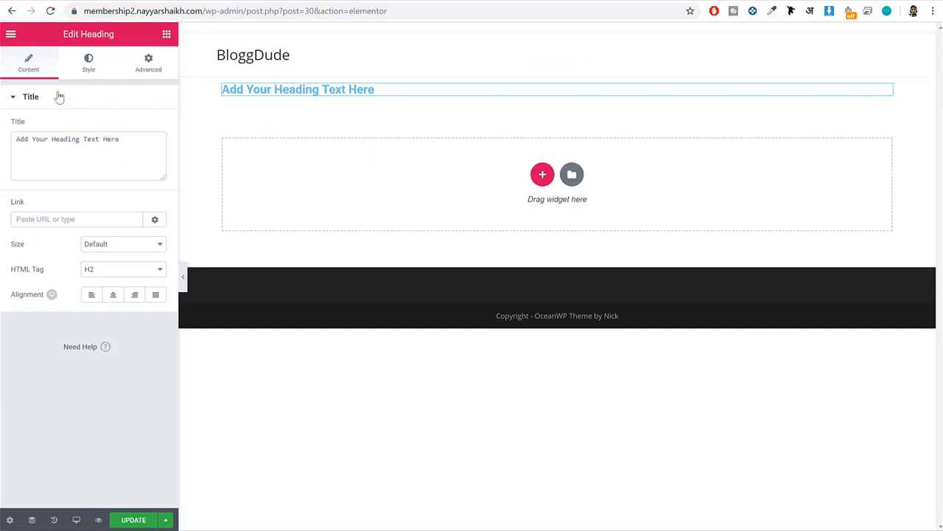
left_click(21, 72)
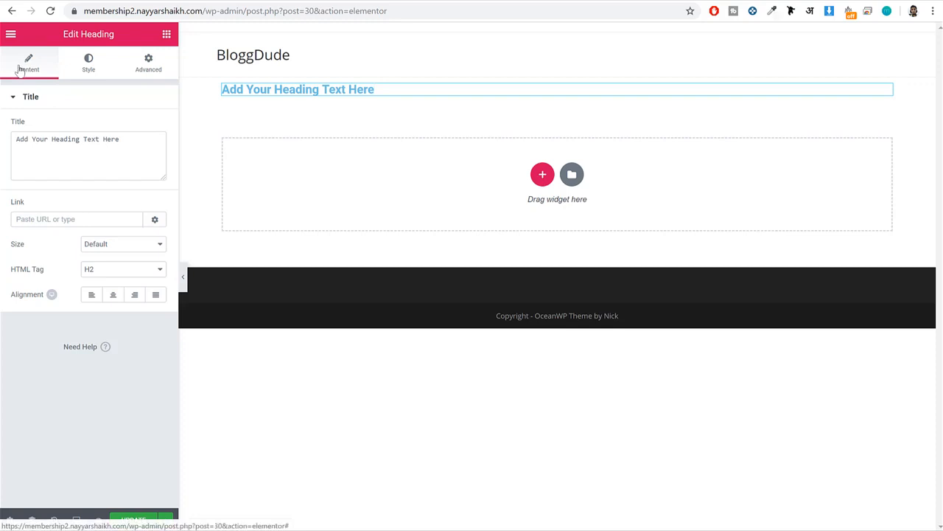
left_click(89, 68)
left_click(148, 69)
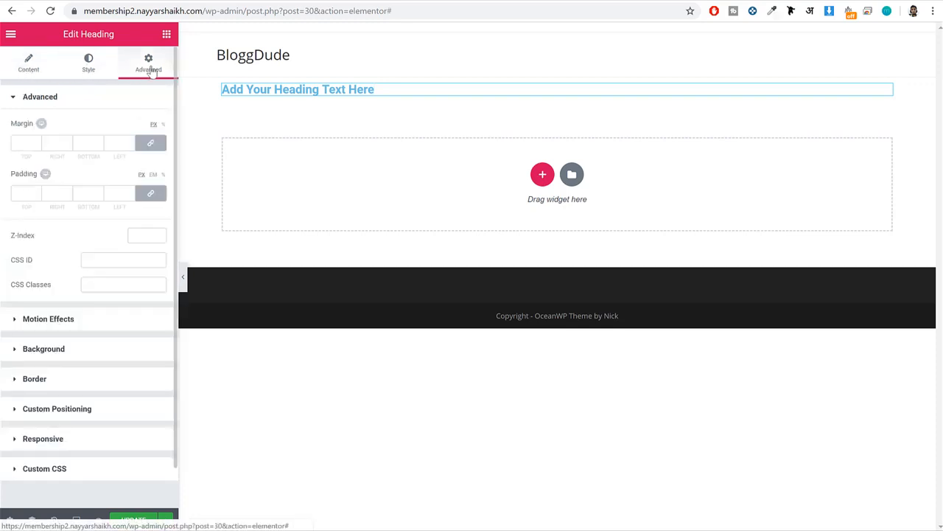
Add an Icon widget below the heading and review its Content, Style and Advanced settings.
left_click(167, 34)
scroll(120, 169, "down", 3)
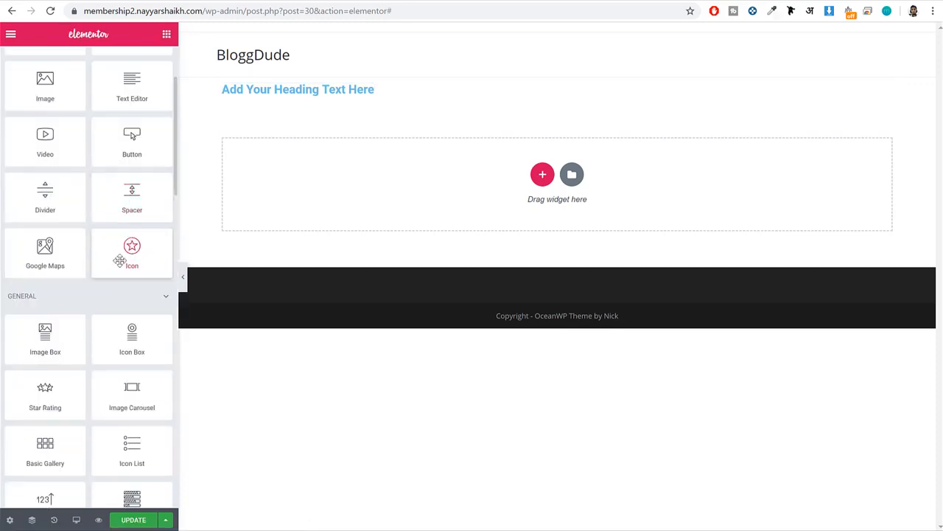
scroll(131, 258, "up", 2)
left_click_drag(133, 352, 388, 189)
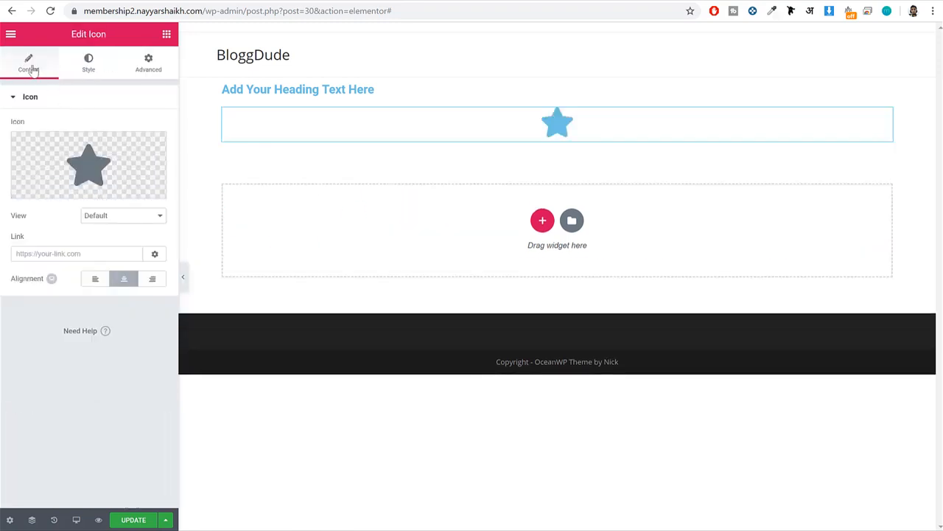
left_click(105, 69)
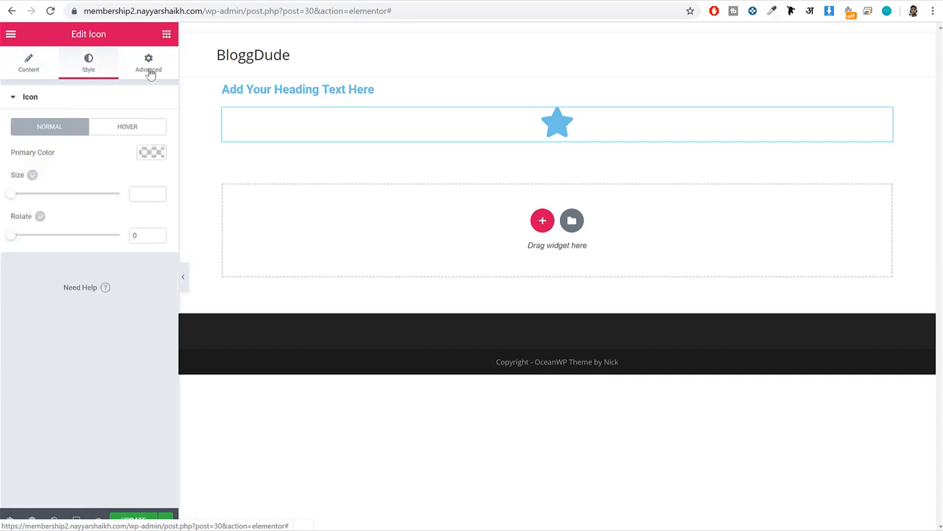
left_click(148, 71)
left_click(28, 68)
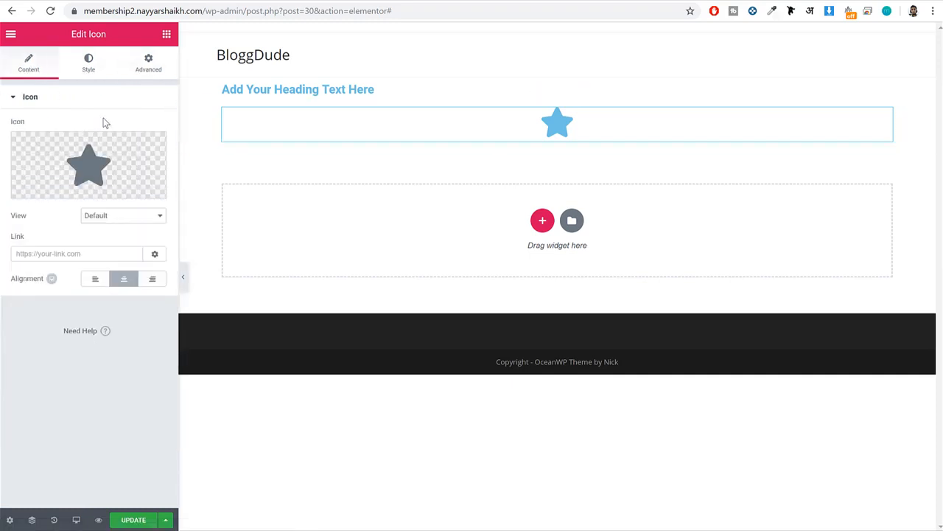
mouse_move(97, 143)
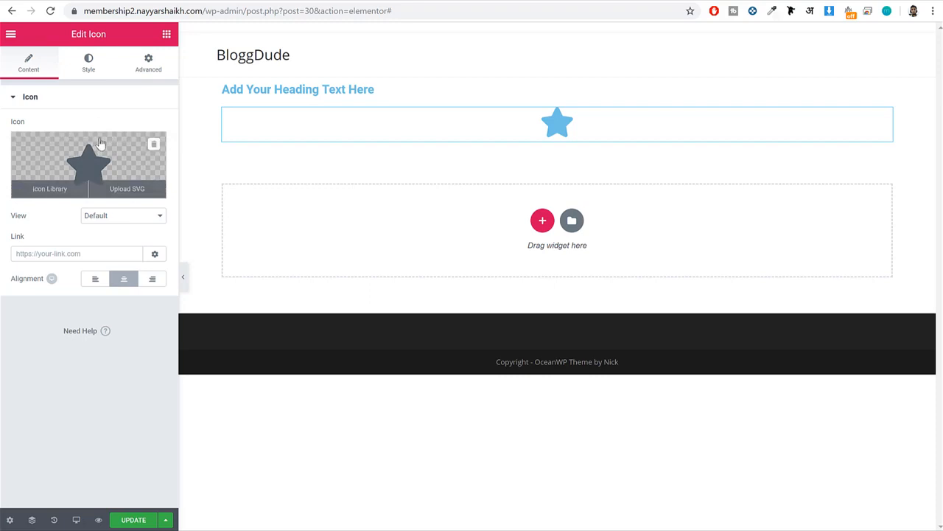
Set the star icon's primary color to the green preset and enlarge it to a size of about 109.
left_click(88, 67)
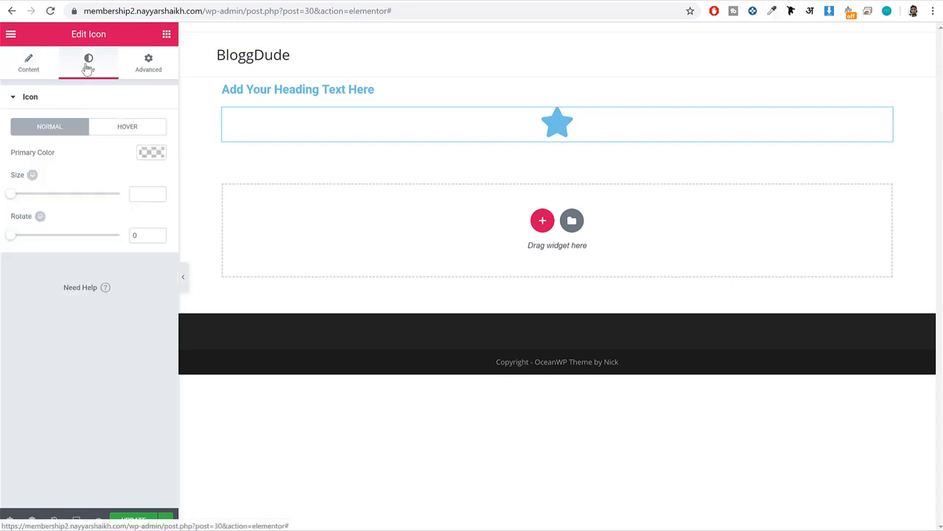
left_click(151, 153)
left_click(107, 295)
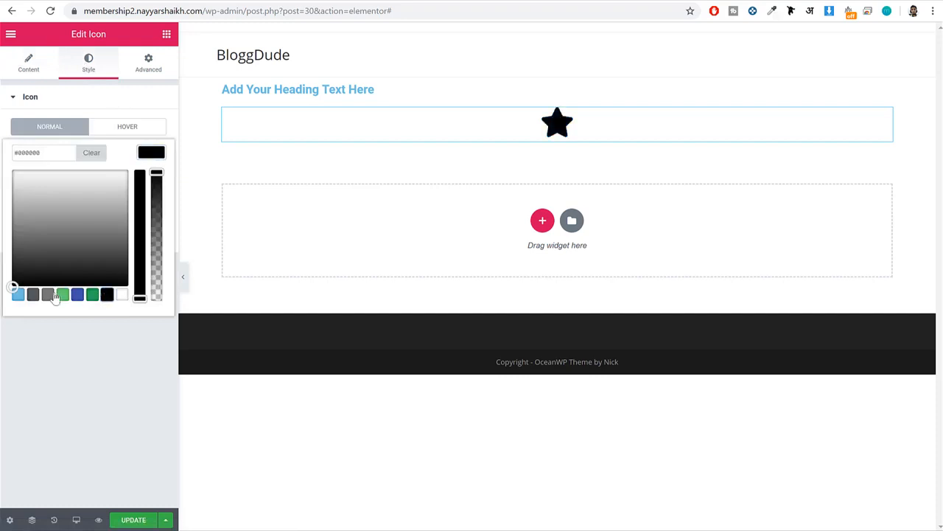
left_click(49, 295)
left_click(62, 295)
left_click(151, 153)
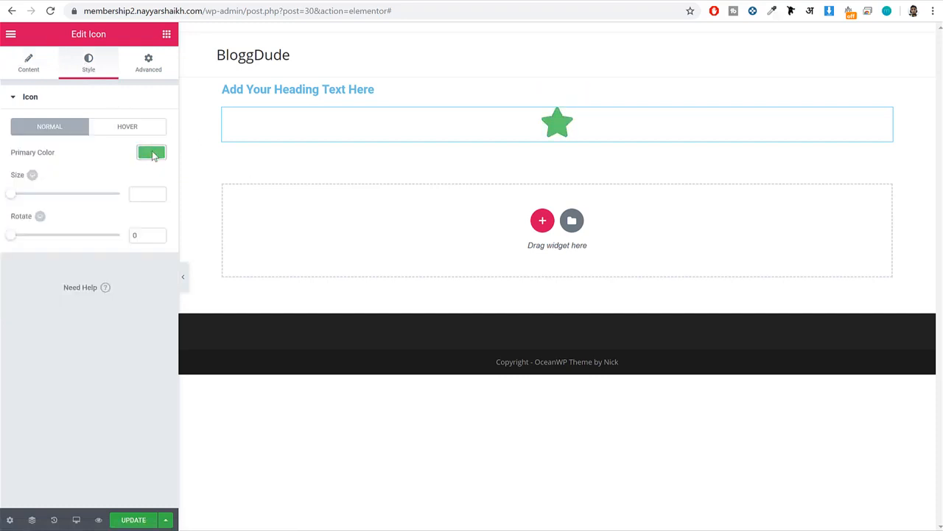
left_click_drag(22, 197, 51, 209)
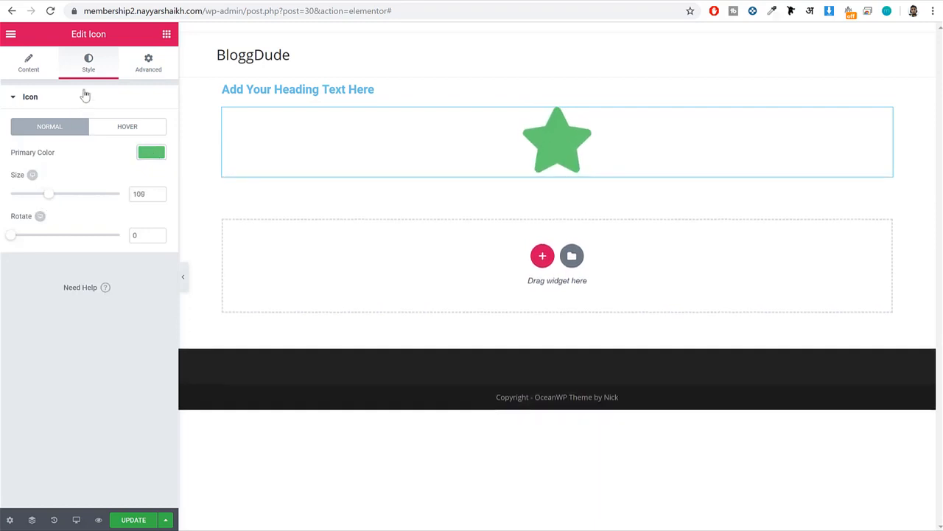
Apply the Fade In Down entrance animation to the star icon.
left_click(149, 62)
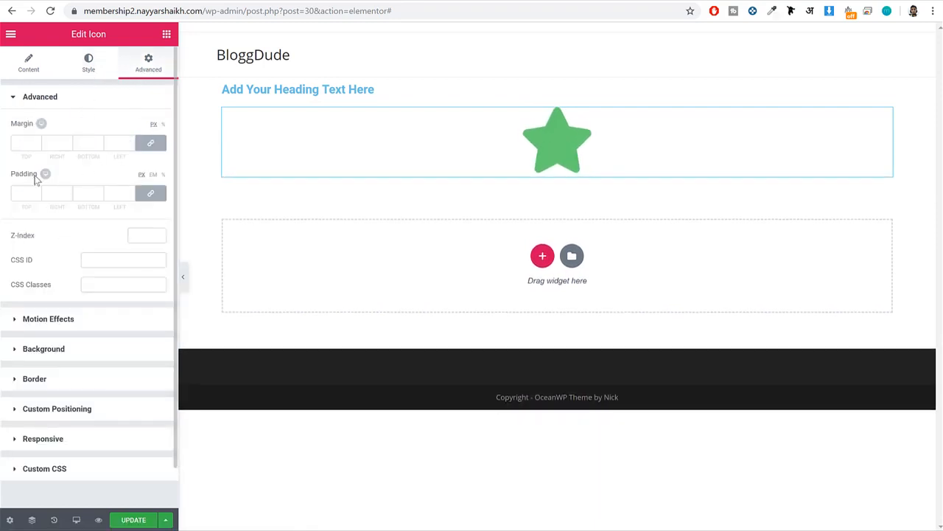
scroll(73, 270, "down", 2)
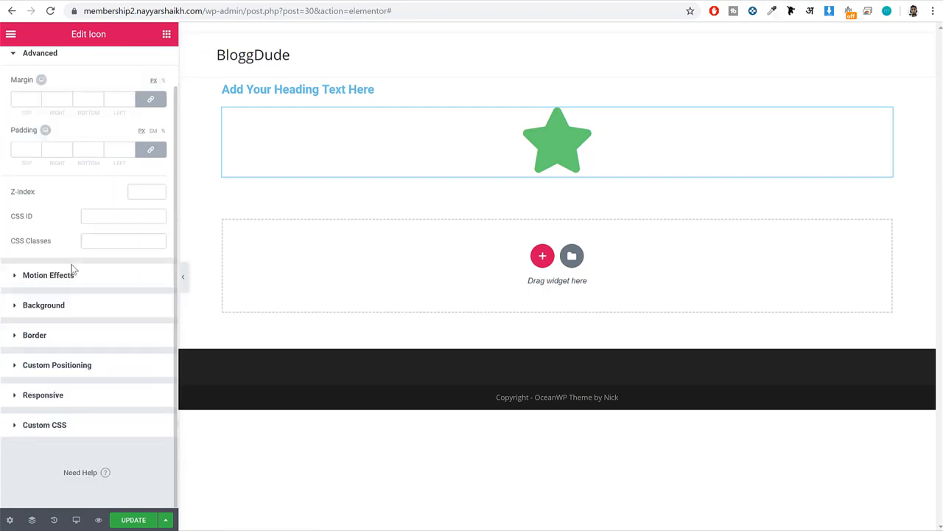
left_click(71, 273)
left_click(68, 180)
left_click(70, 253)
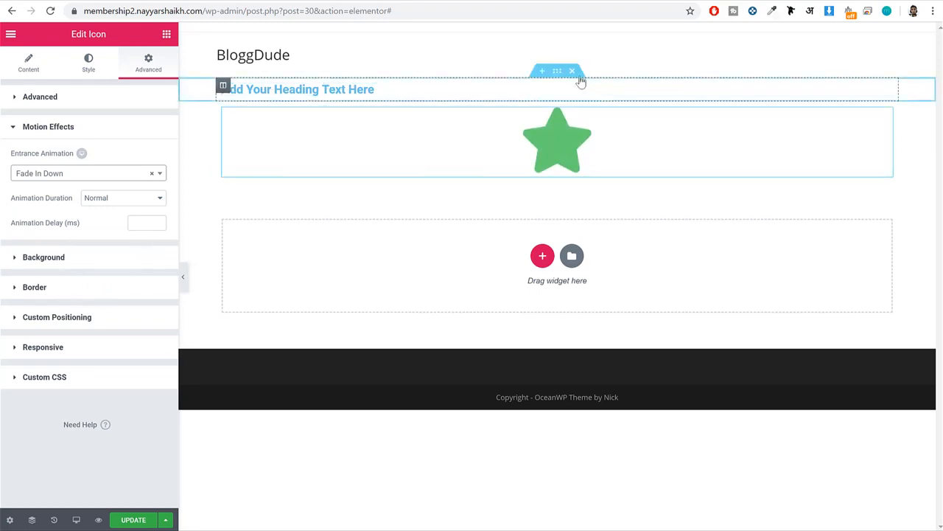
Delete the heading and star icon sections from the page.
left_click(575, 74)
left_click(572, 71)
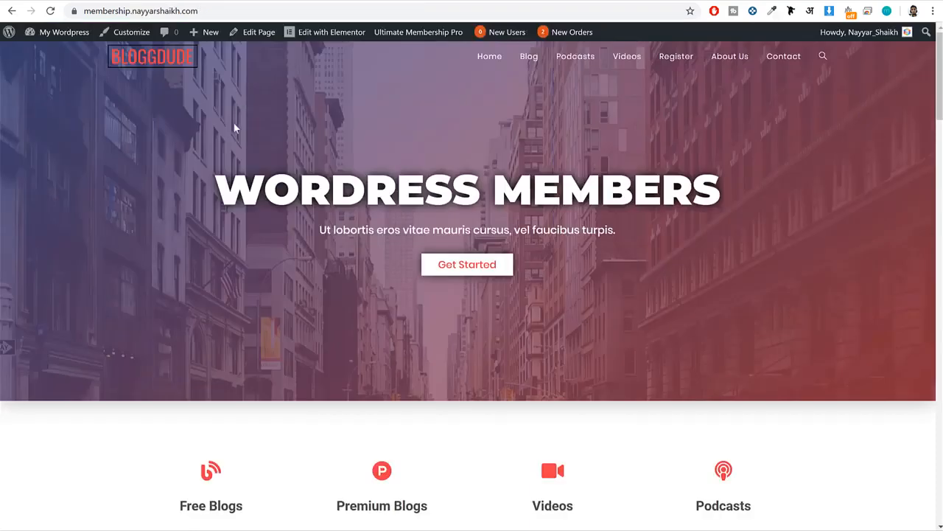
Review the demo homepage's hero, feature icons, latest news, pricing, FAQ and client testimonial sections as a design reference.
left_click_drag(235, 129, 726, 235)
left_click(726, 236)
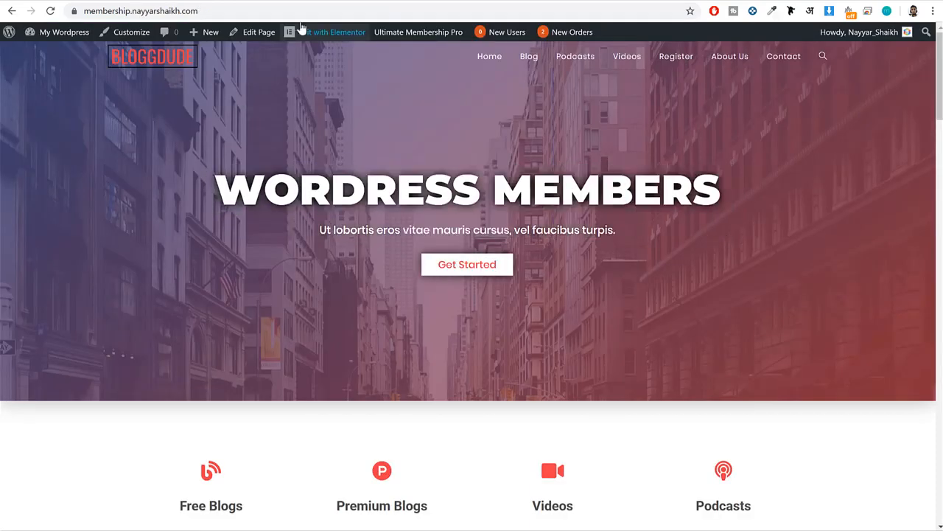
left_click_drag(196, 164, 727, 194)
key("ctrl+c")
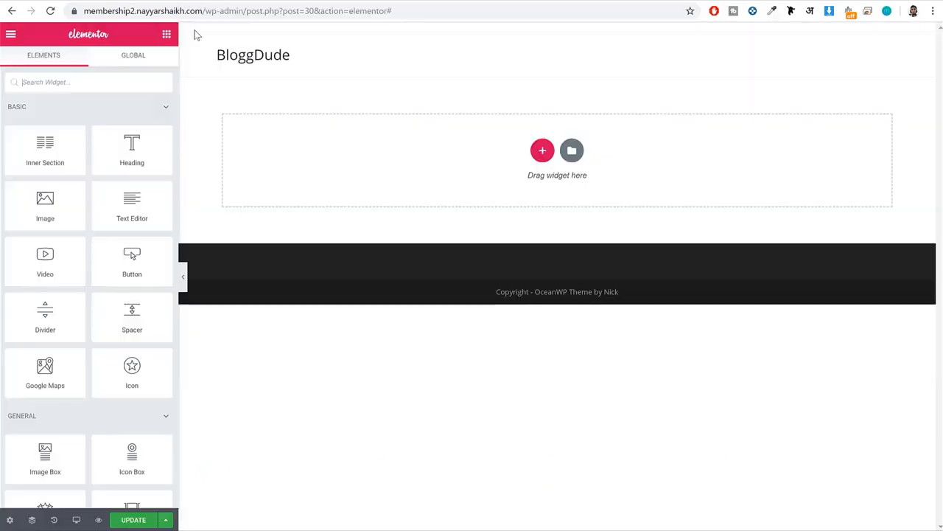
left_click_drag(139, 150, 114, 34)
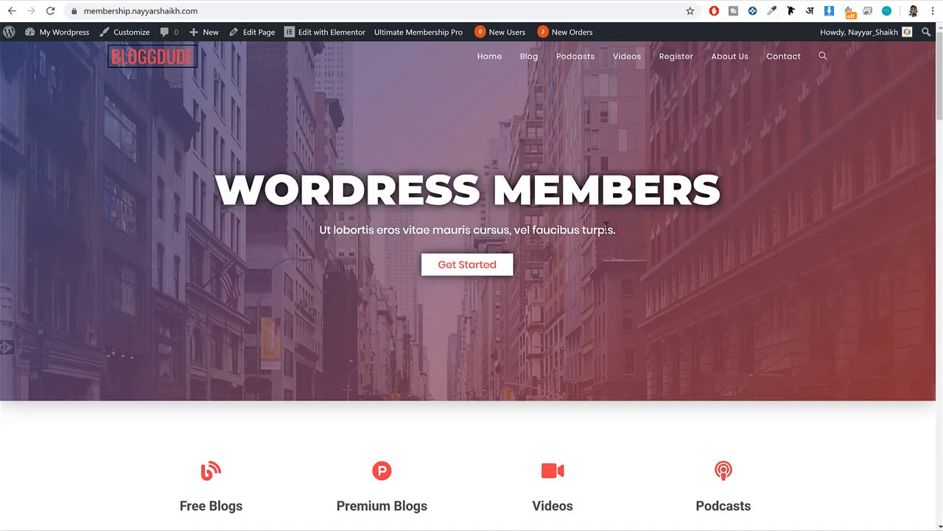
scroll(606, 228, "down", 3)
left_click_drag(201, 298, 436, 337)
left_click(477, 334)
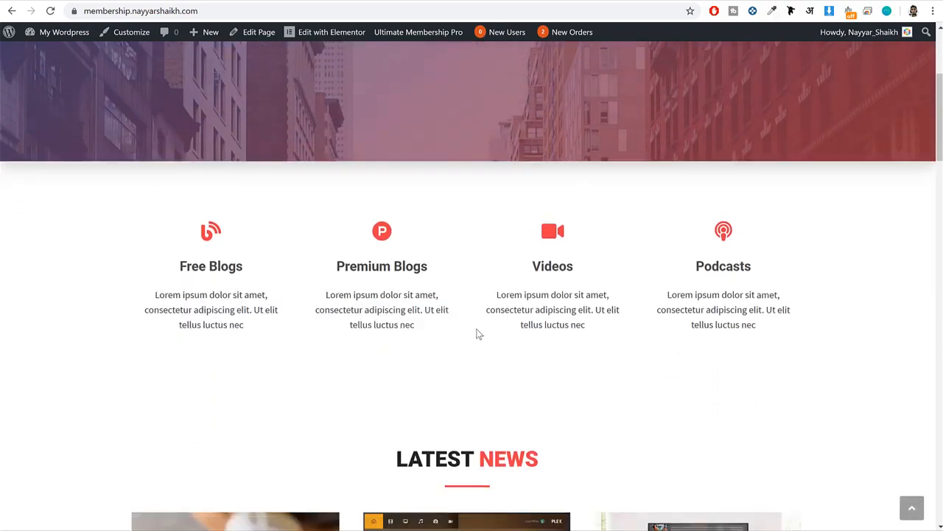
scroll(479, 336, "down", 5)
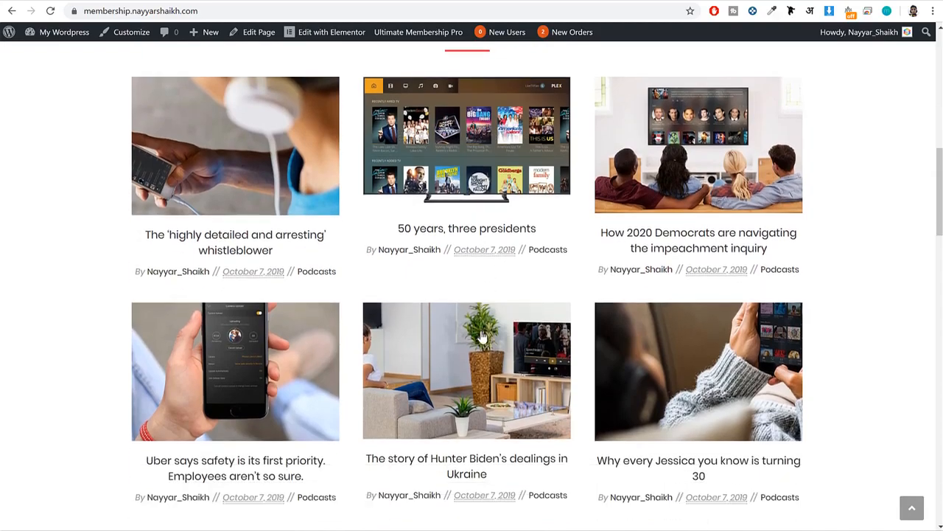
scroll(480, 337, "down", 7)
scroll(478, 188, "down", 6)
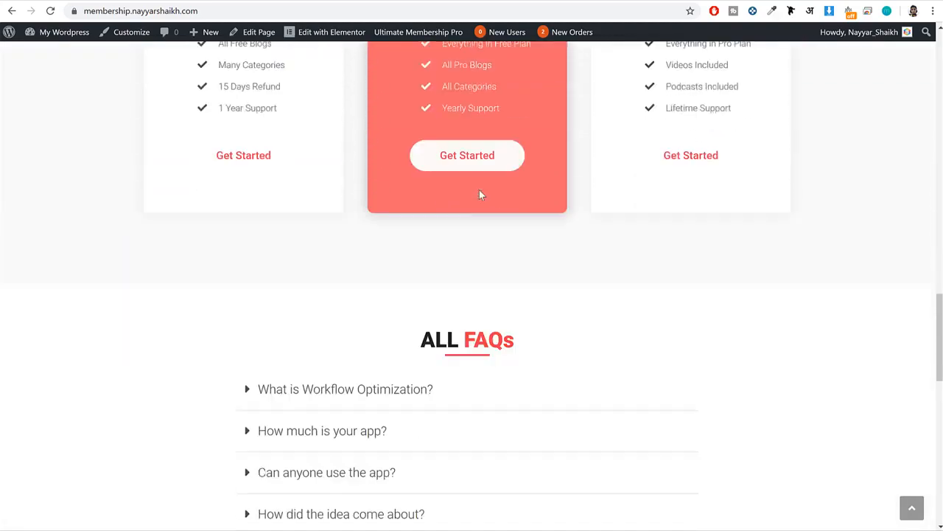
left_click_drag(411, 164, 575, 186)
scroll(574, 185, "down", 1)
scroll(578, 202, "down", 6)
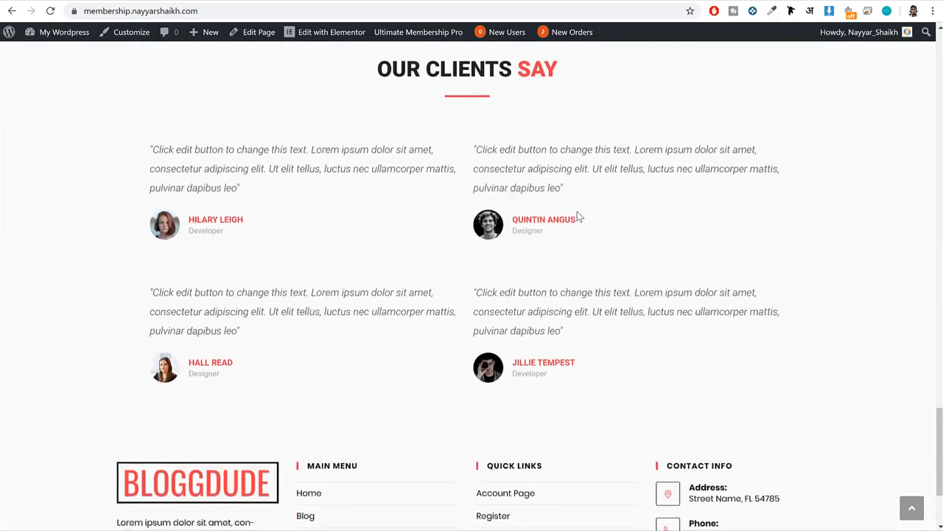
scroll(580, 218, "up", 20)
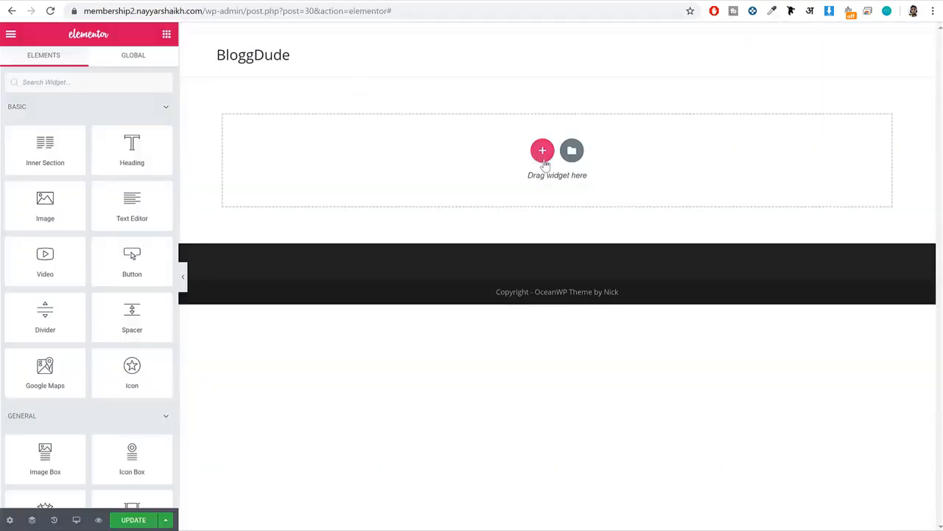
Add a single-column section to the empty page and place a Heading widget in it.
left_click(543, 152)
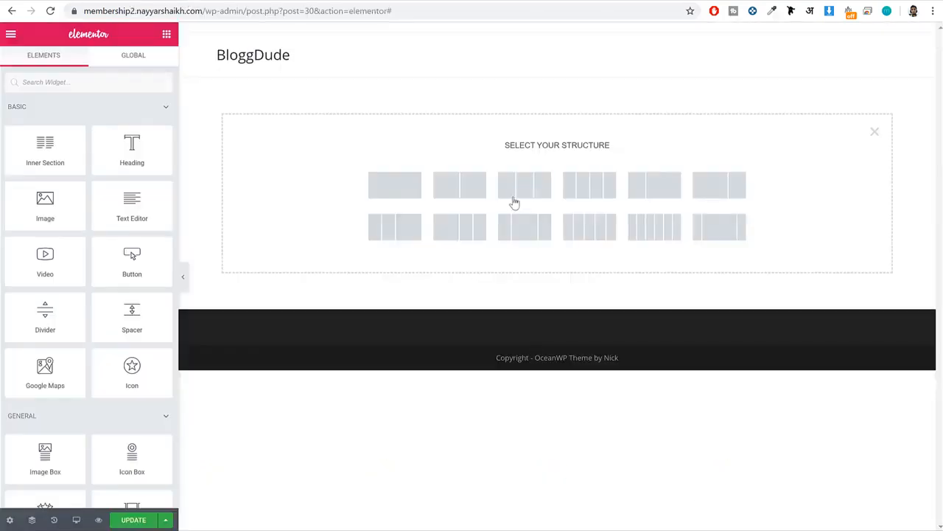
left_click(389, 190)
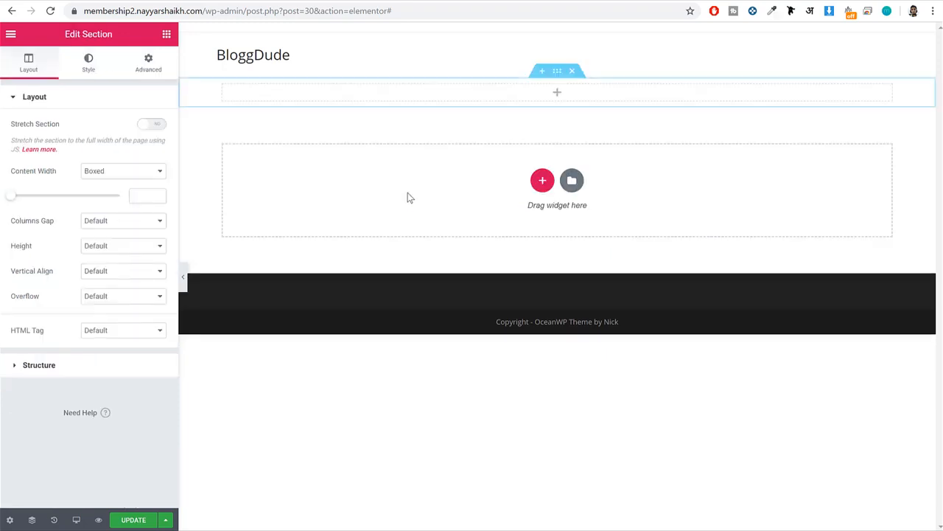
left_click(166, 35)
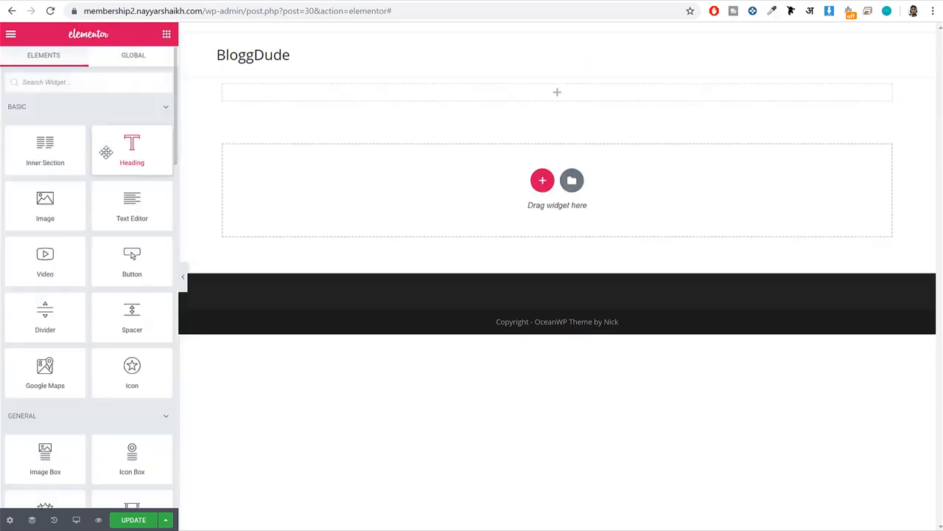
left_click_drag(122, 152, 468, 94)
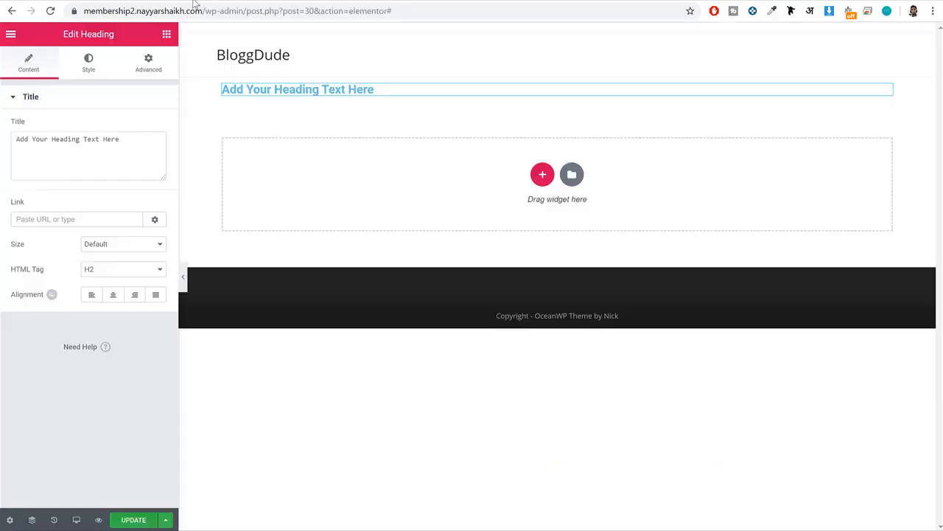
Set the heading's title to the demo hero text "WORDRESS MEMBERS" with center alignment, and open its style settings.
left_click(76, 152)
key("ctrl+a")
key("ctrl+v")
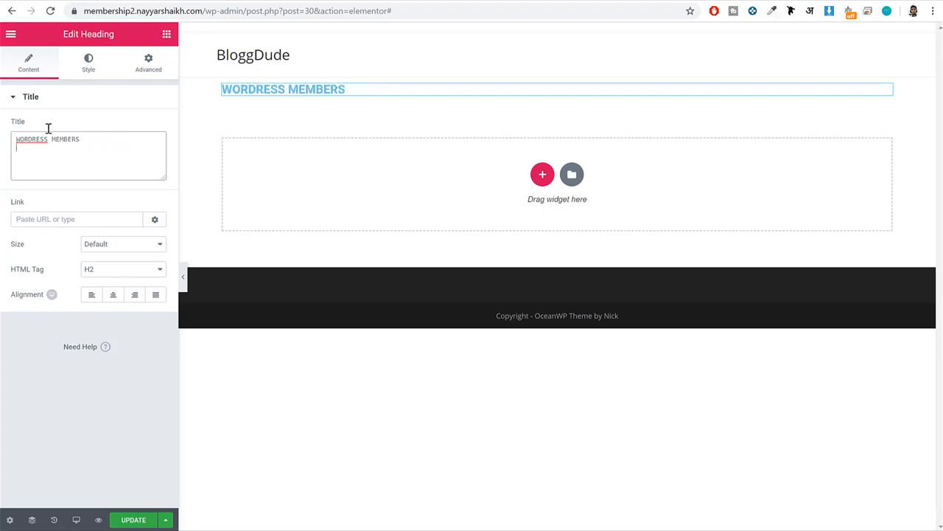
left_click_drag(19, 296, 37, 303)
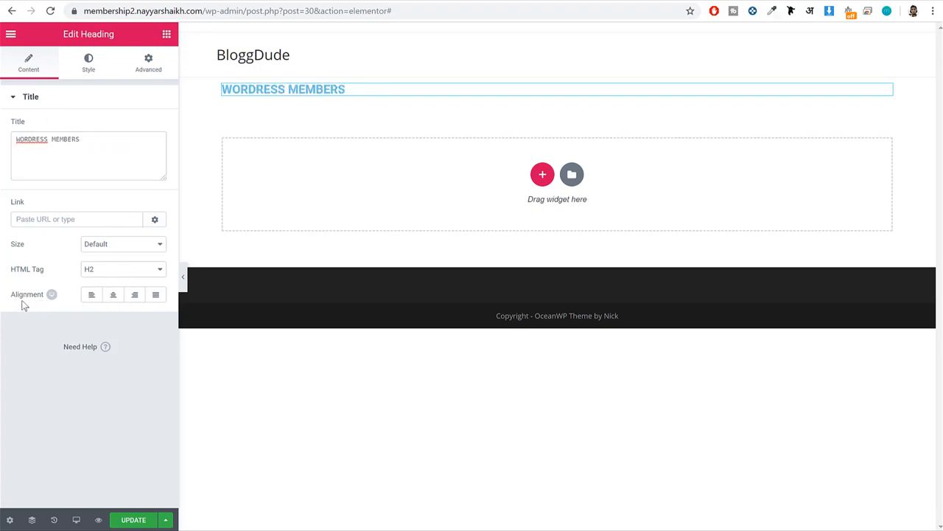
left_click(114, 298)
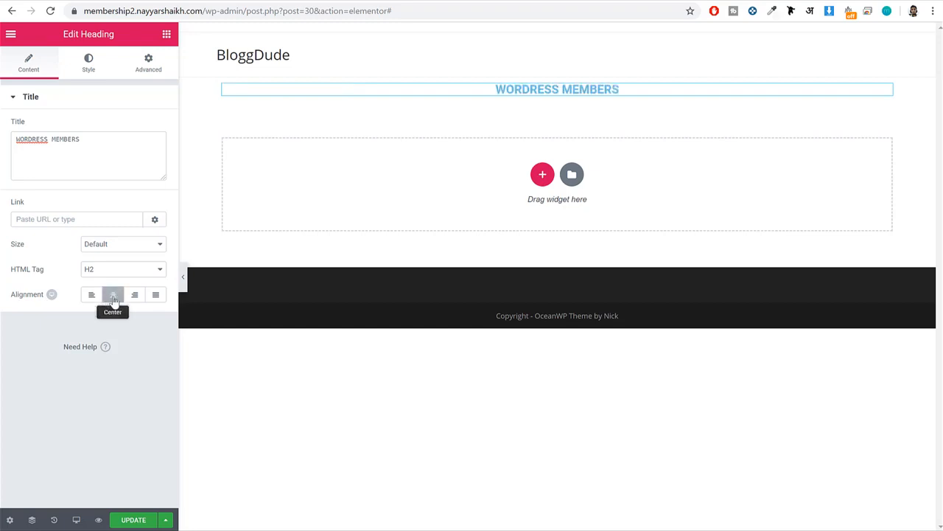
left_click(87, 77)
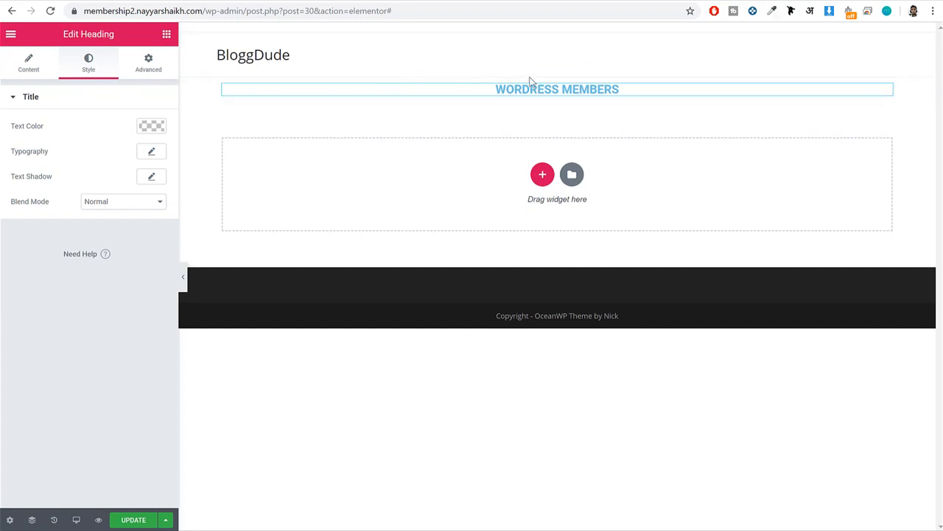
left_click(147, 129)
left_click(122, 268)
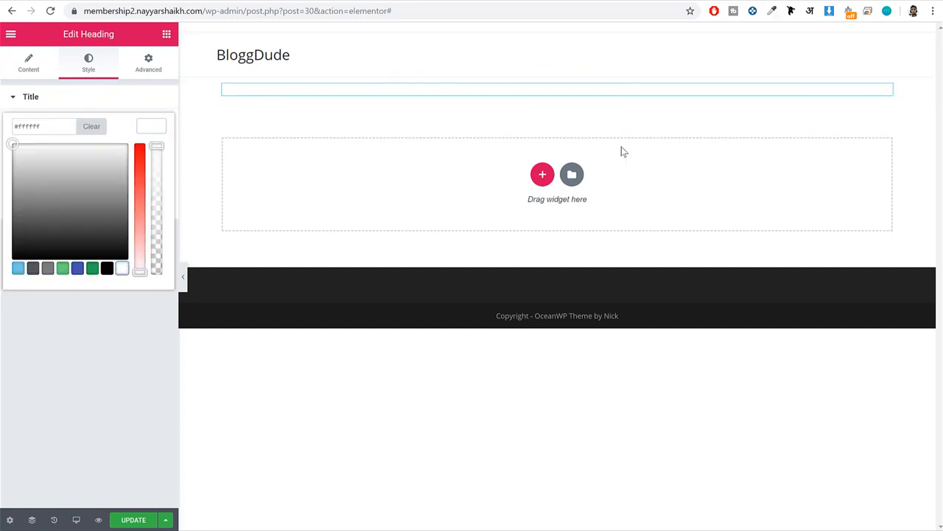
left_click(91, 129)
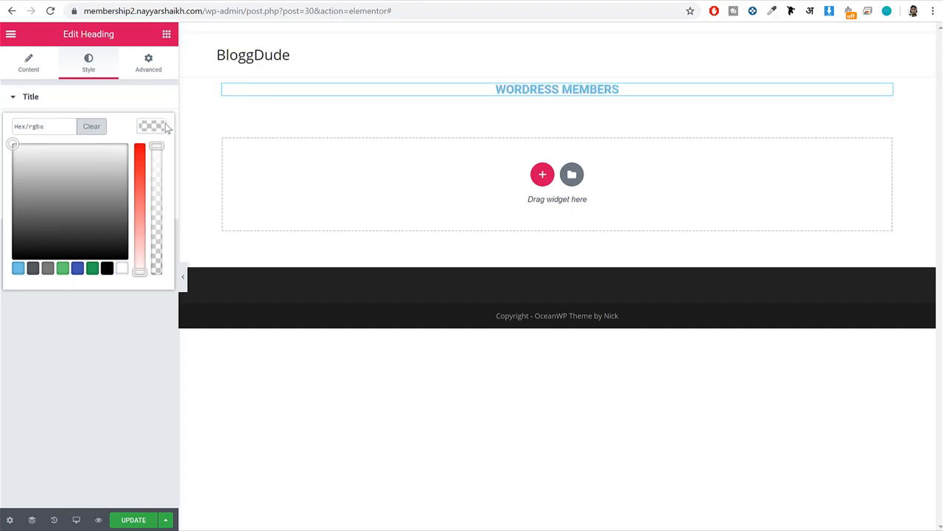
left_click(157, 126)
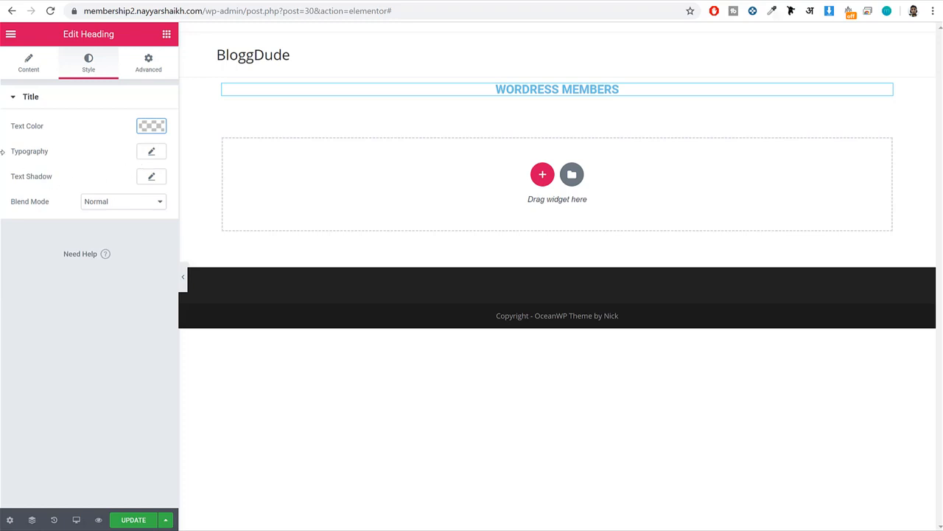
Set the heading's typography to the Montserrat font family at 70 px with a weight of 900.
left_click(149, 153)
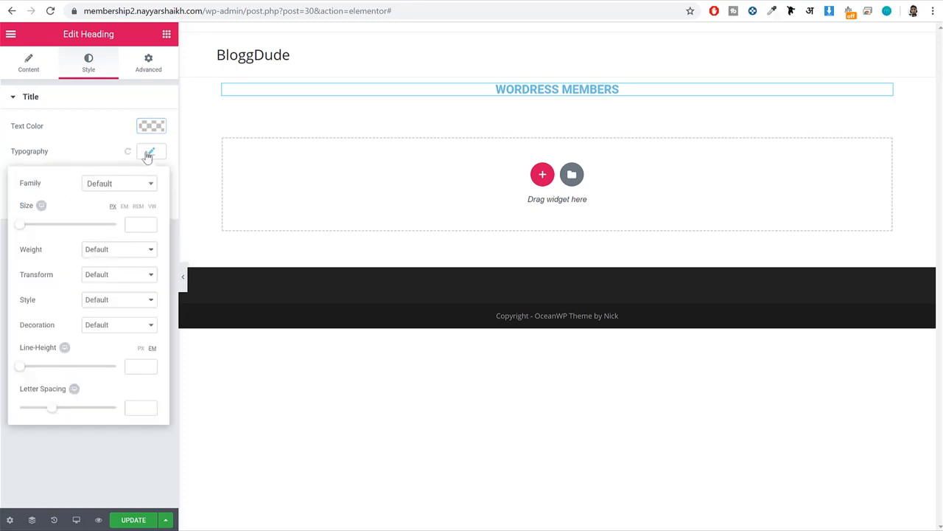
left_click(138, 190)
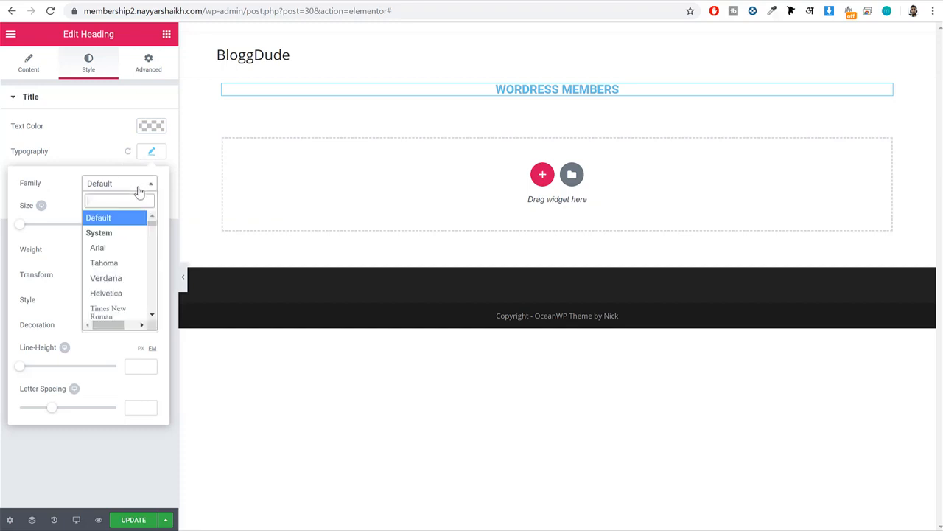
type("ts")
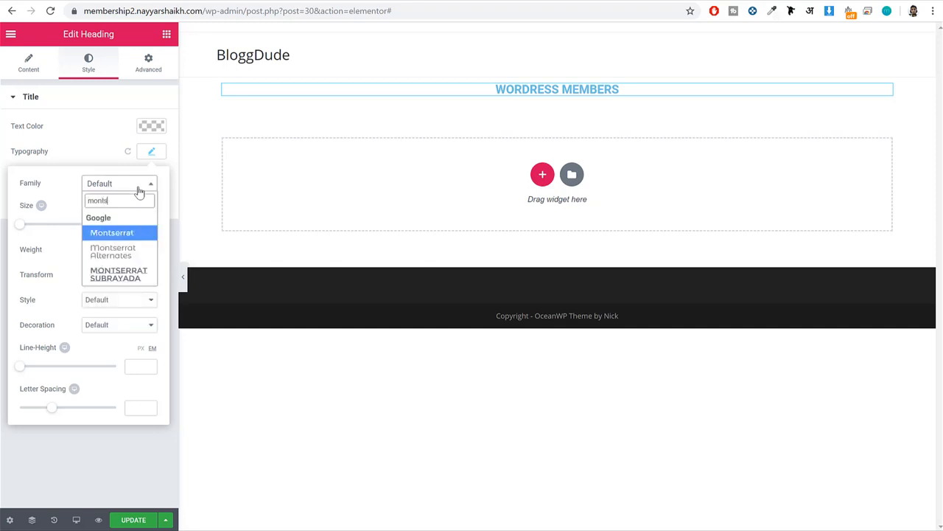
key("Return")
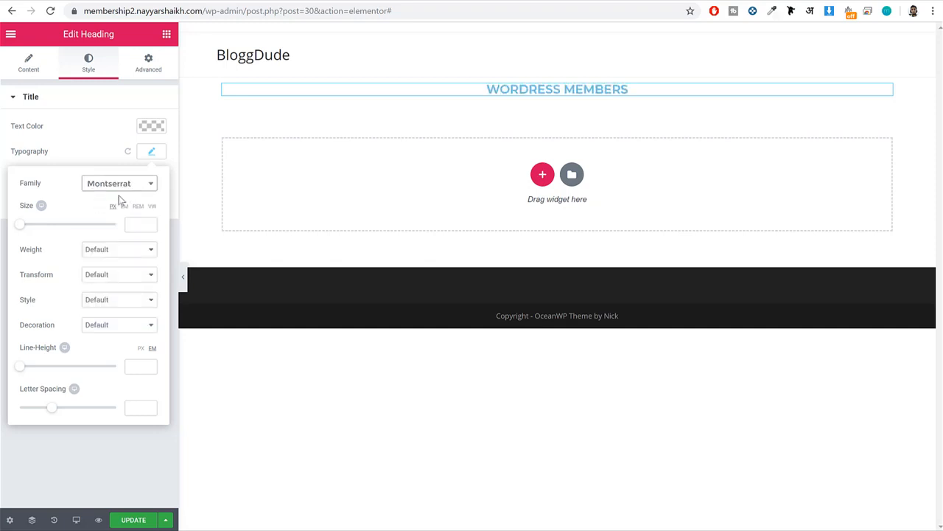
left_click_drag(18, 231, 52, 239)
left_click(150, 223)
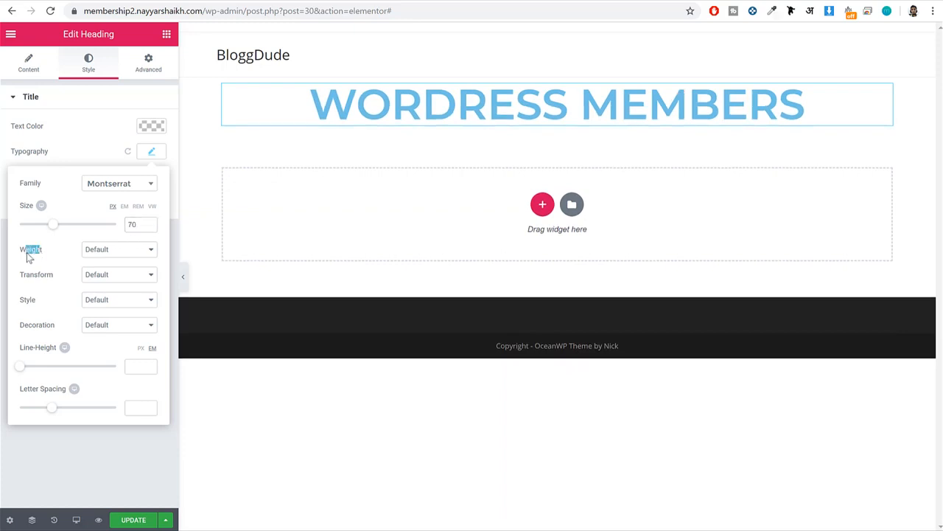
left_click(133, 251)
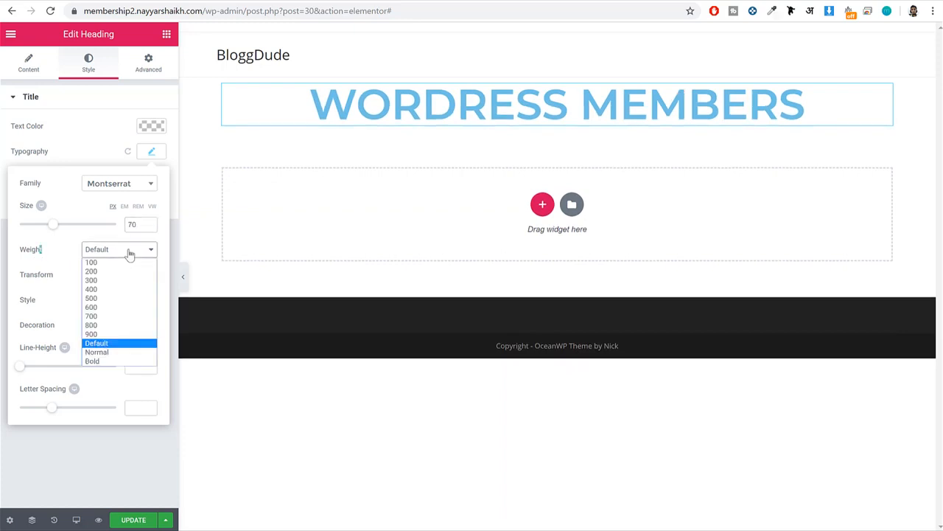
left_click(118, 334)
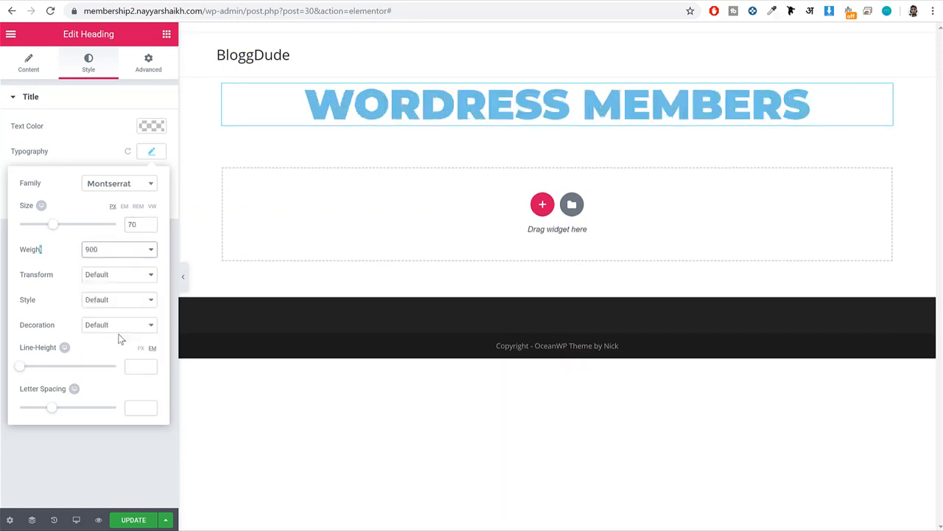
left_click(151, 153)
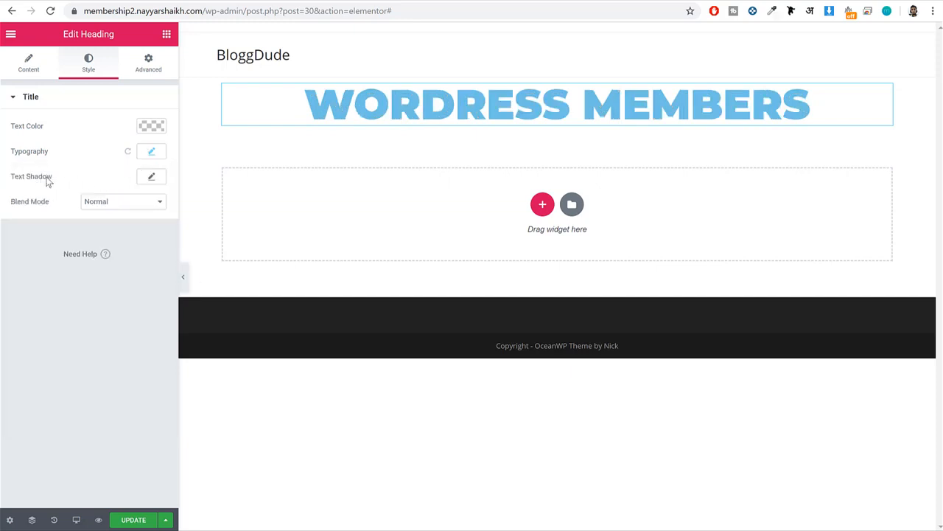
Add a text shadow to the heading and make its color fully opaque black.
left_click_drag(52, 178, 10, 183)
left_click(9, 183)
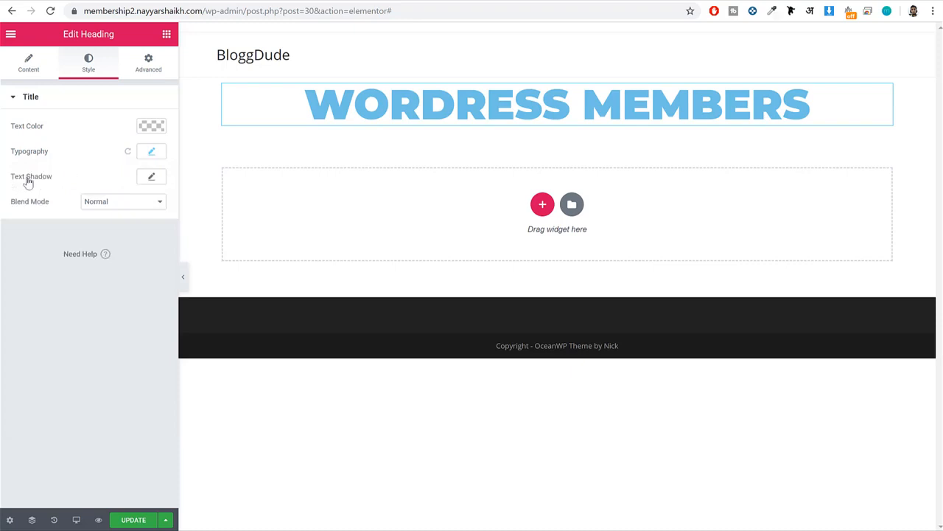
left_click(151, 179)
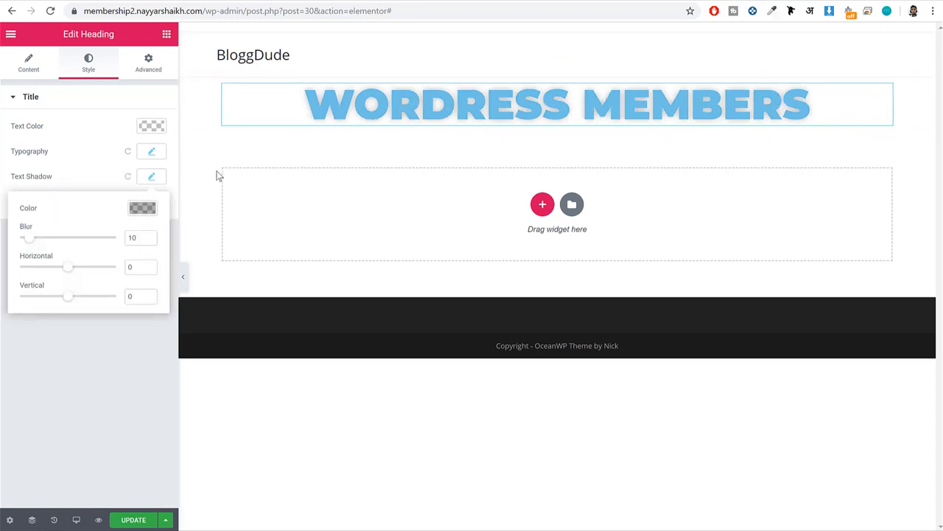
left_click(141, 213)
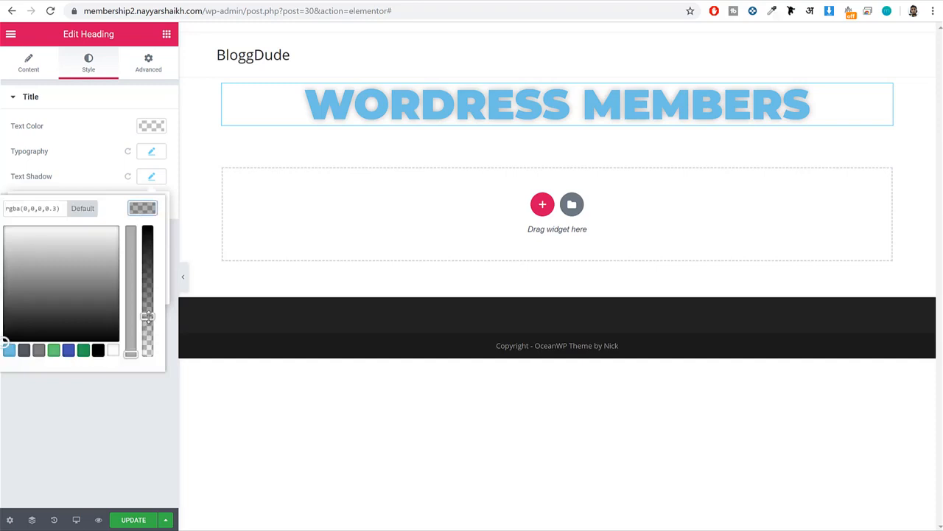
left_click_drag(147, 316, 157, 211)
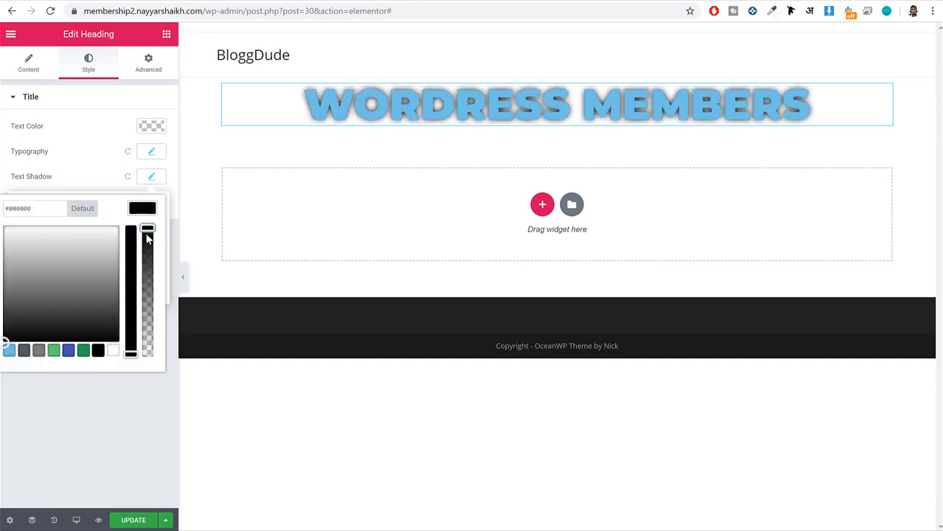
left_click(145, 213)
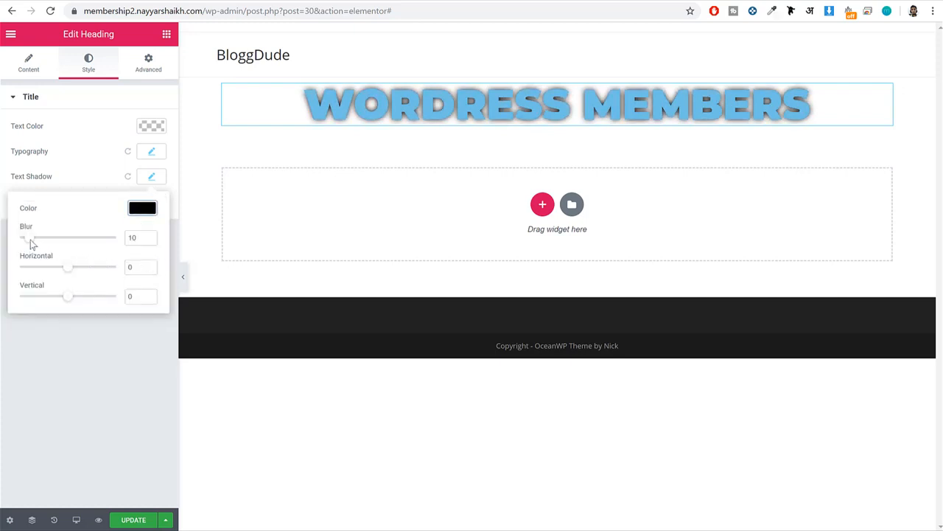
Set the heading's shadow blur to 15 and its text color to white (#ffffff).
left_click_drag(30, 244, 34, 246)
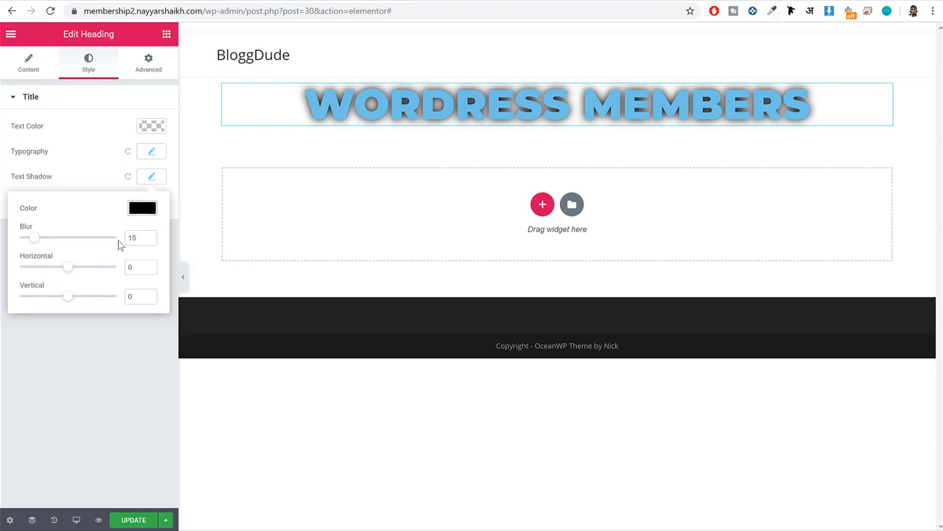
double_click(127, 237)
left_click(147, 211)
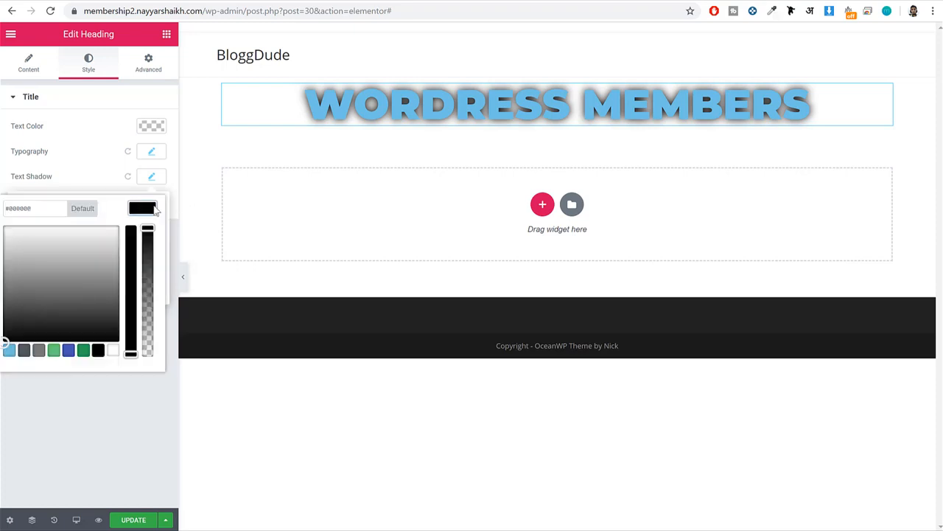
left_click(140, 210)
left_click(151, 177)
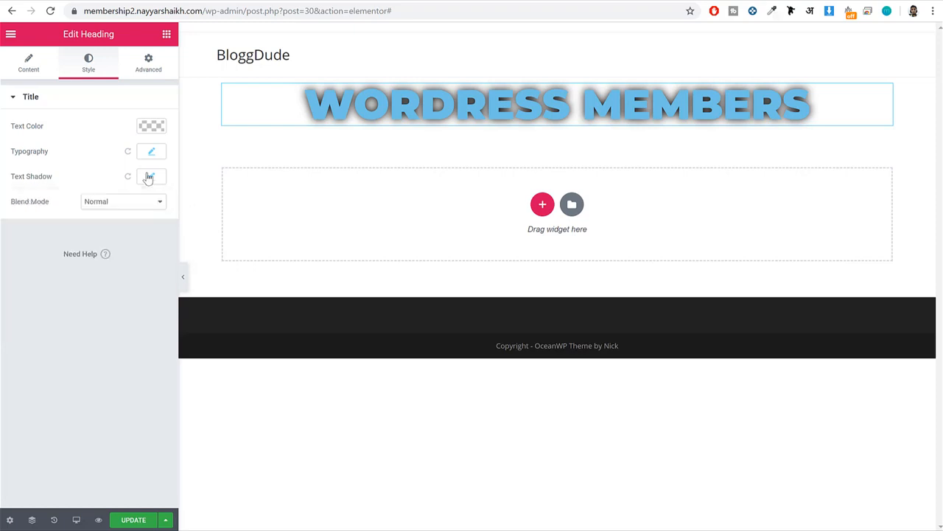
left_click(151, 126)
left_click(124, 269)
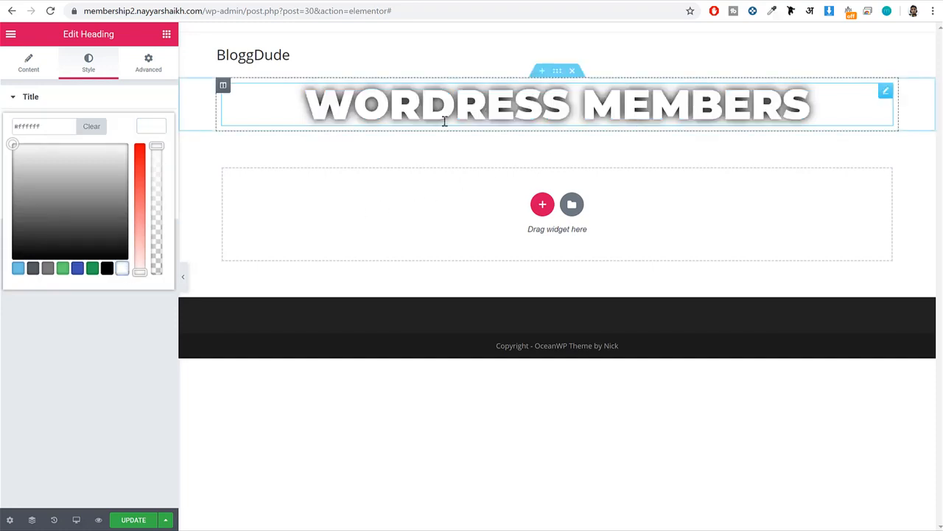
Preview the white, shadowed hero heading without the editing panel, restore the panel and update the page.
left_click(148, 127)
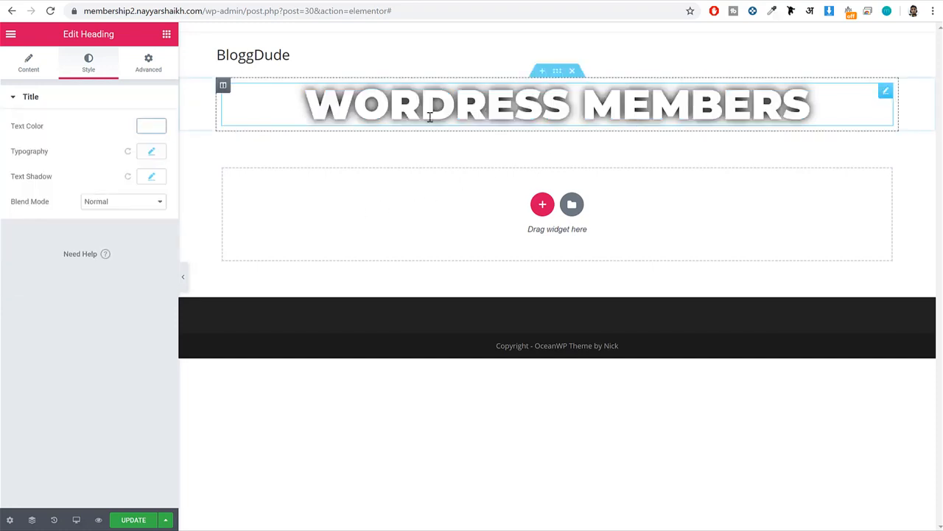
left_click(183, 276)
left_click_drag(229, 103, 719, 103)
left_click(714, 103)
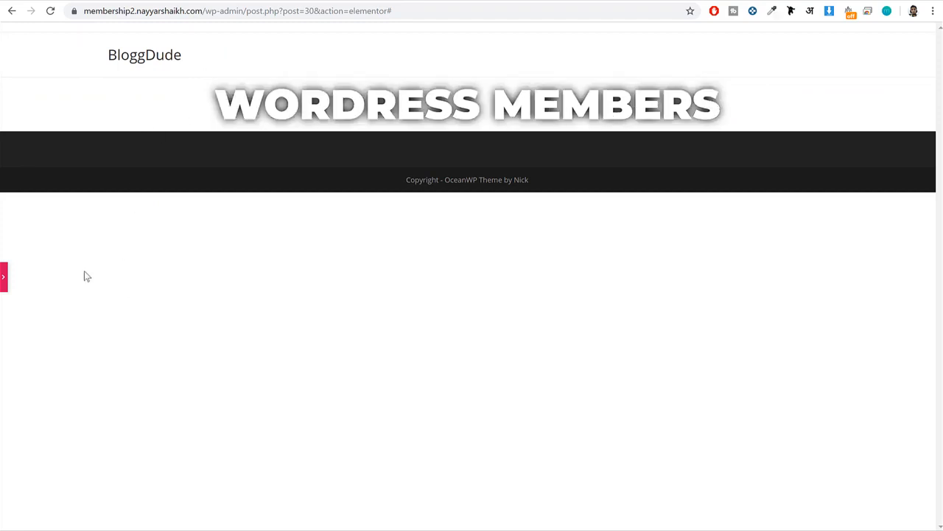
left_click(4, 277)
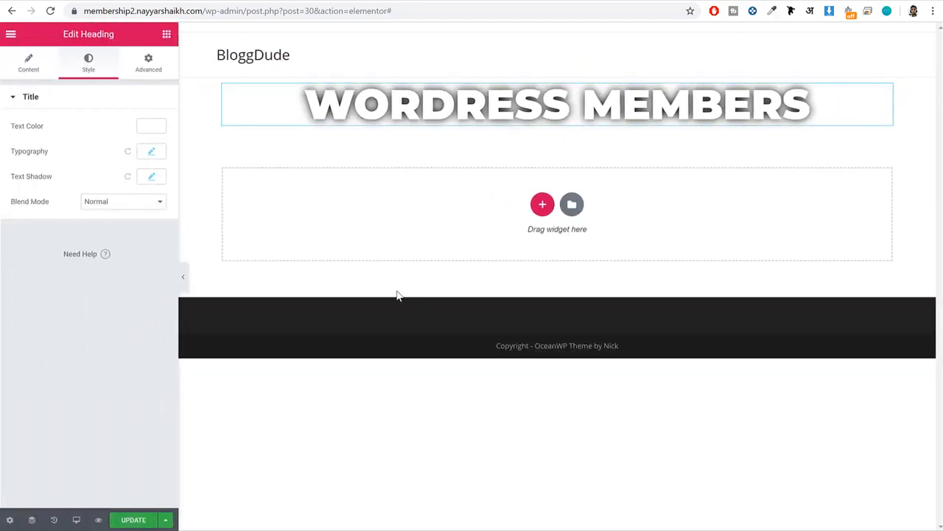
left_click(126, 521)
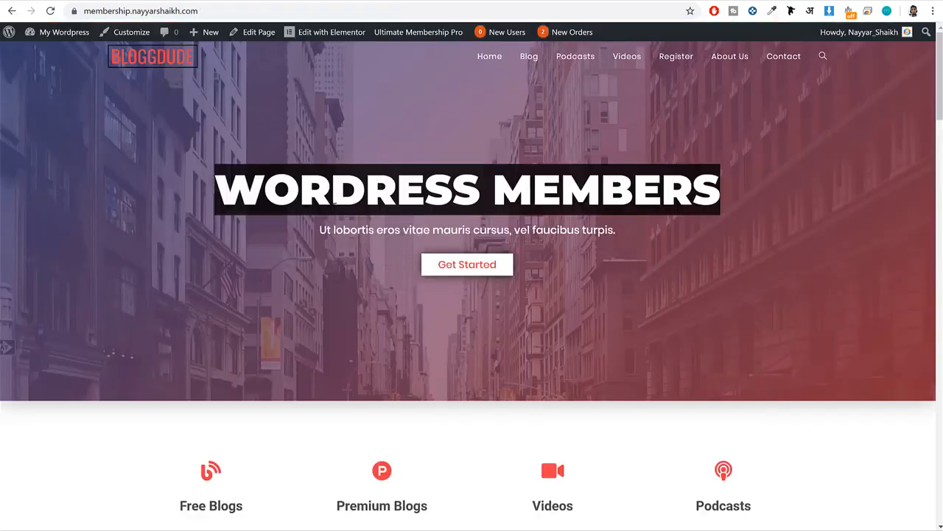
Add a centered heading below the hero heading with the demo site's subtitle "Ut lobortis eros vitae mauris cursus, vel faucibus turpis.".
double_click(335, 230)
triple_click(336, 230)
key("ctrl+c")
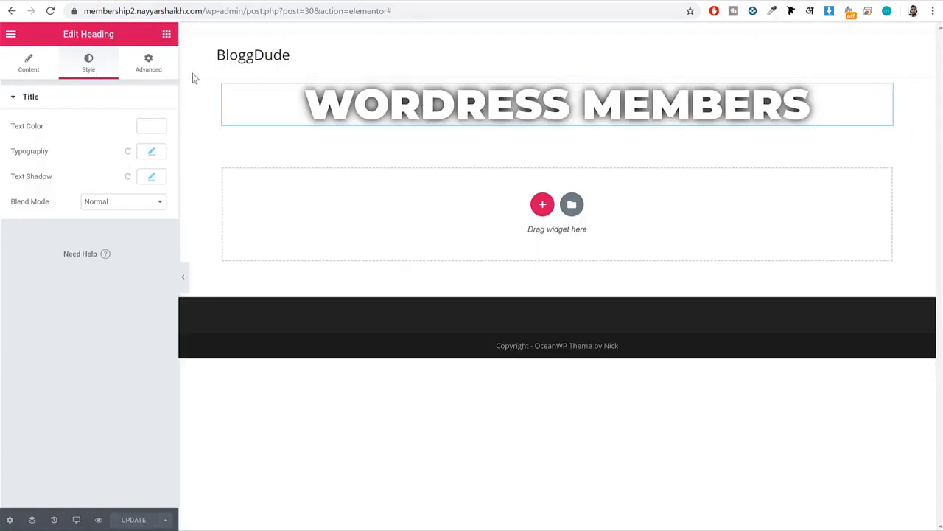
left_click(167, 34)
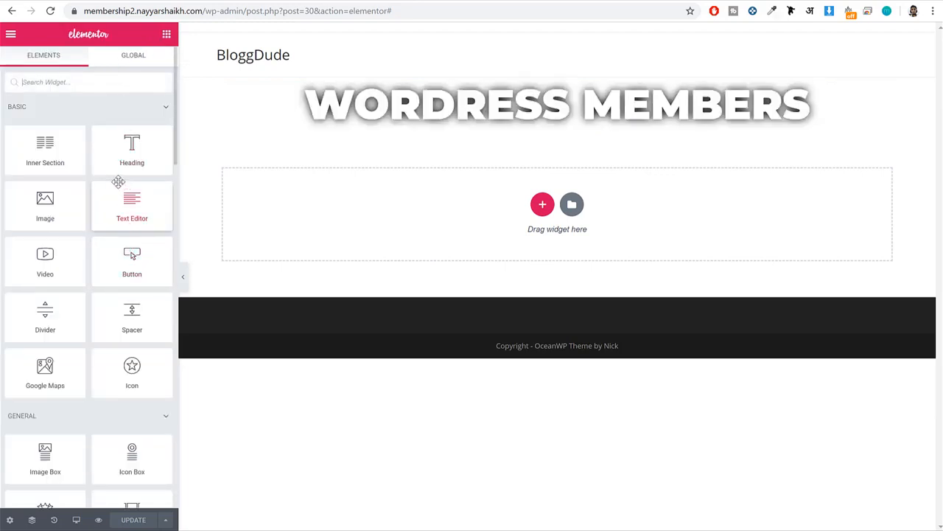
left_click_drag(109, 153, 474, 132)
triple_click(71, 137)
key("ctrl+v")
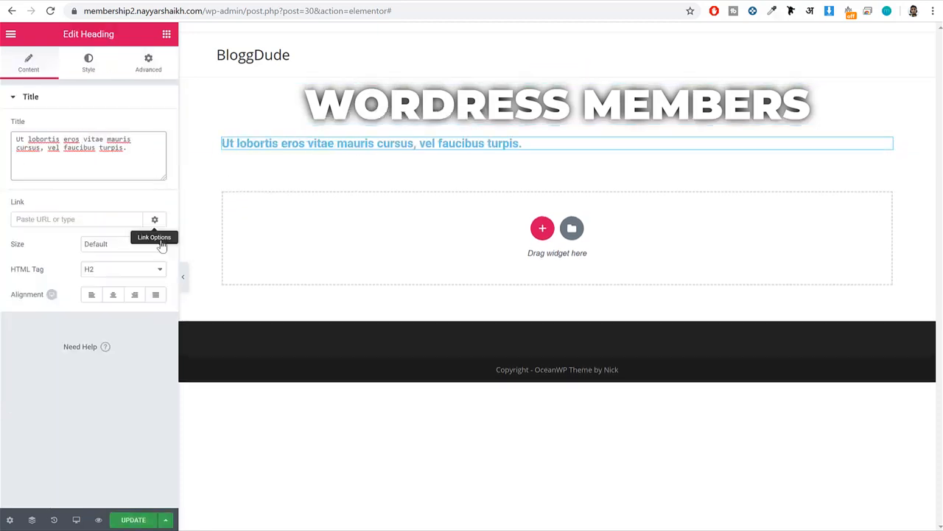
left_click(112, 295)
Set the subtitle heading's typography to the Poppins font family at 18 px with a weight of 500.
left_click(85, 67)
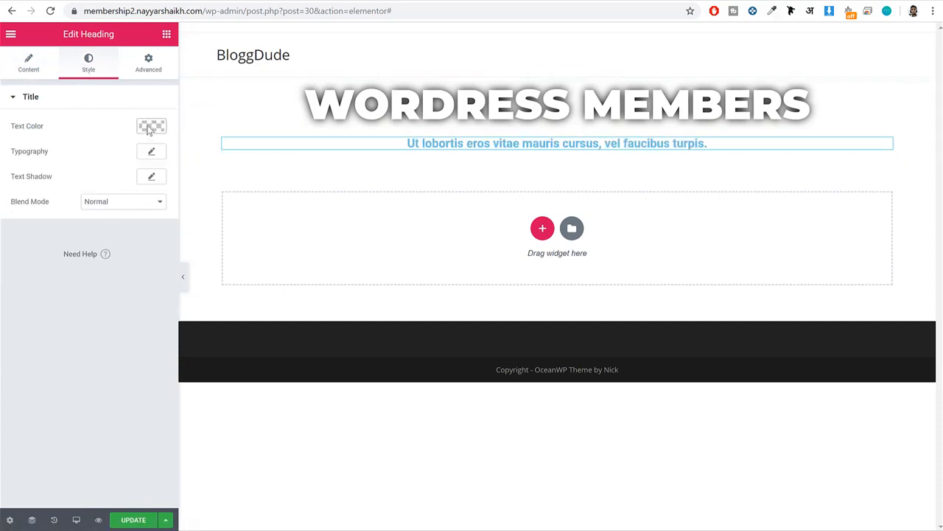
left_click(151, 152)
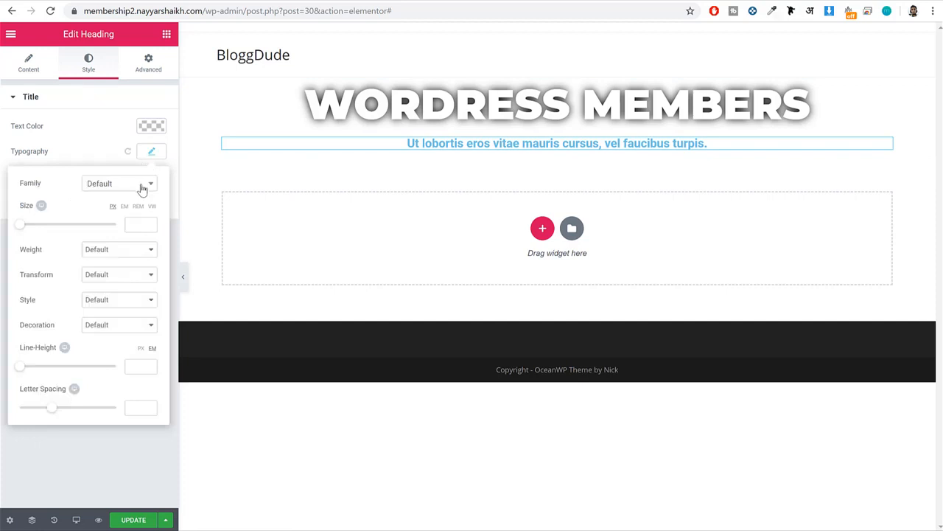
left_click(142, 189)
type("popp")
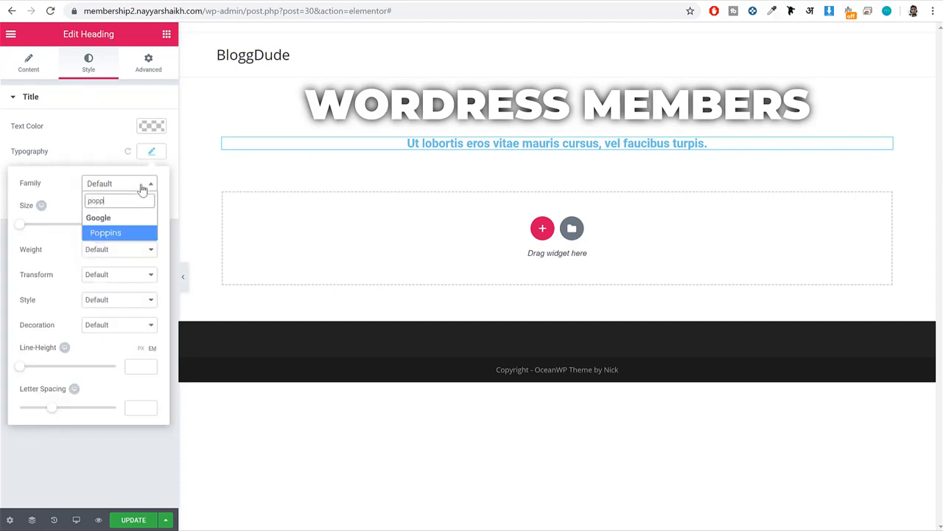
key("Return")
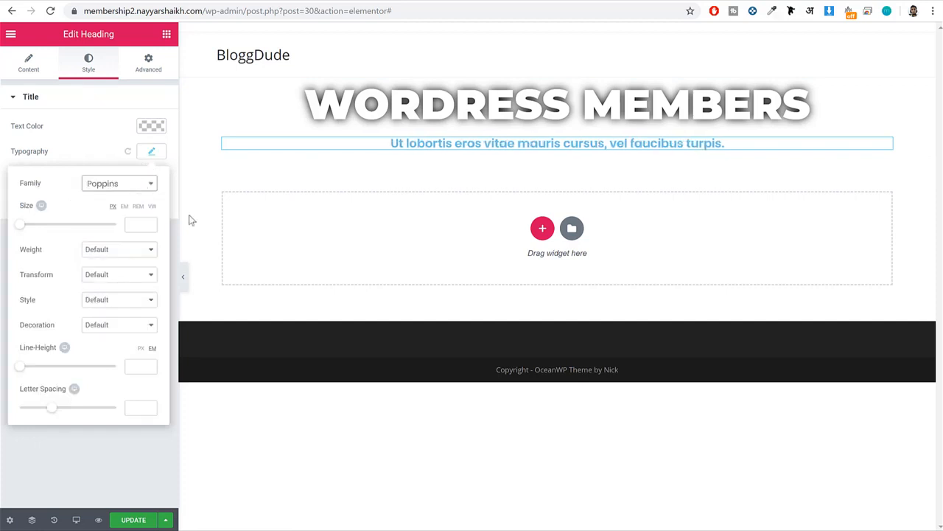
left_click(136, 226)
type("18")
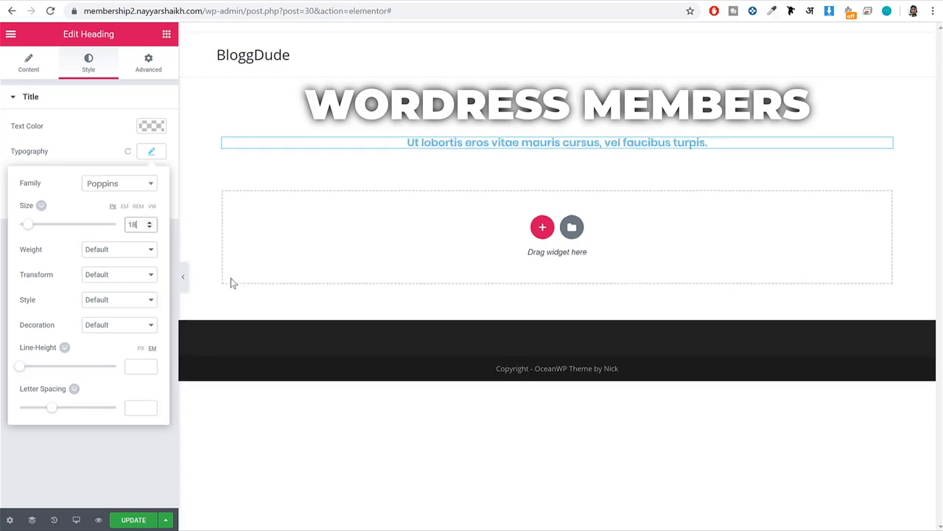
left_click(112, 250)
left_click(112, 298)
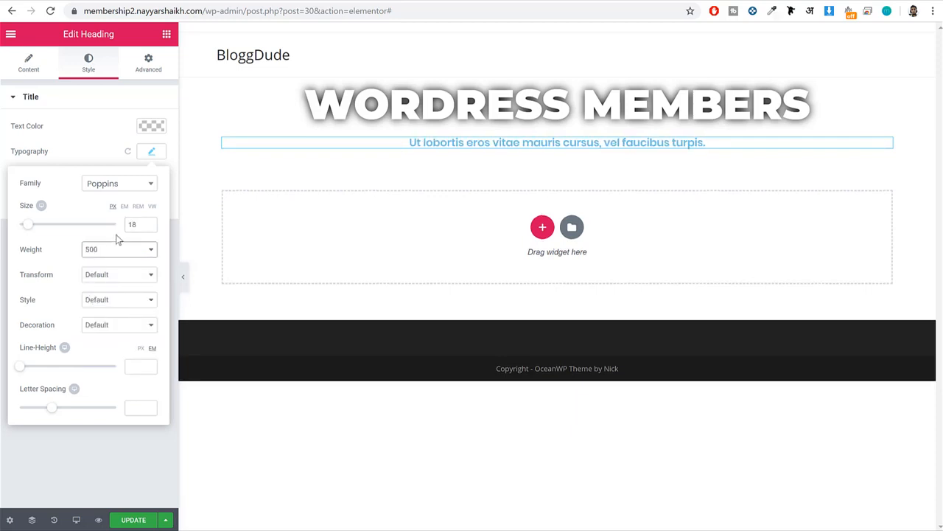
left_click(152, 152)
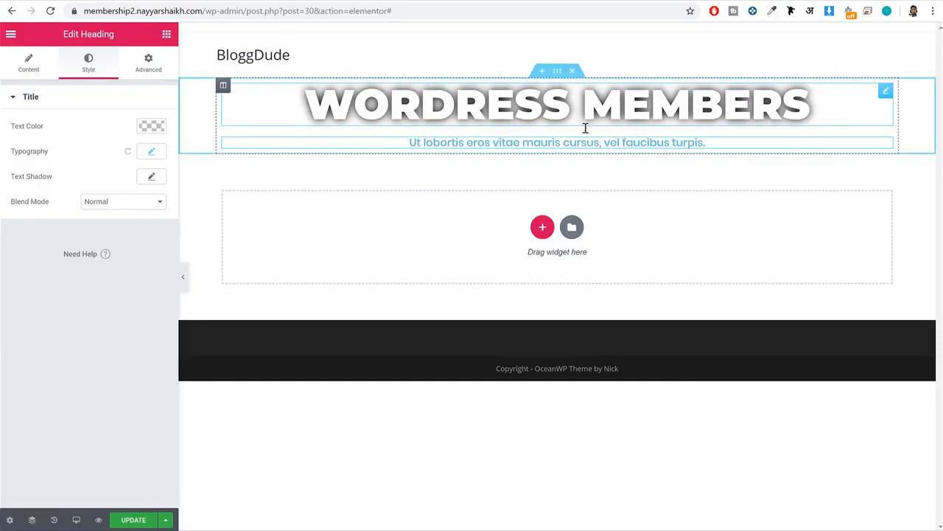
Open the settings of the section holding both headings, dismiss the tip and check the section in the Navigator.
left_click(558, 74)
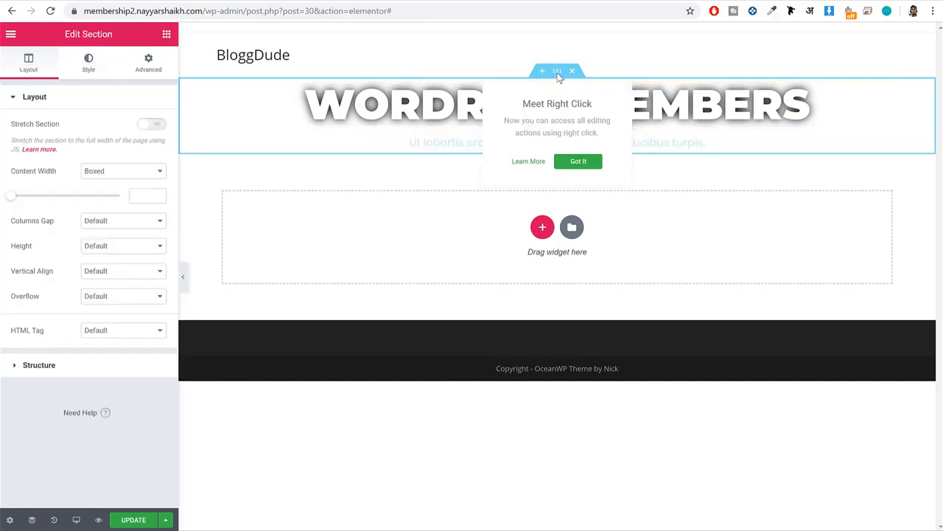
left_click(575, 159)
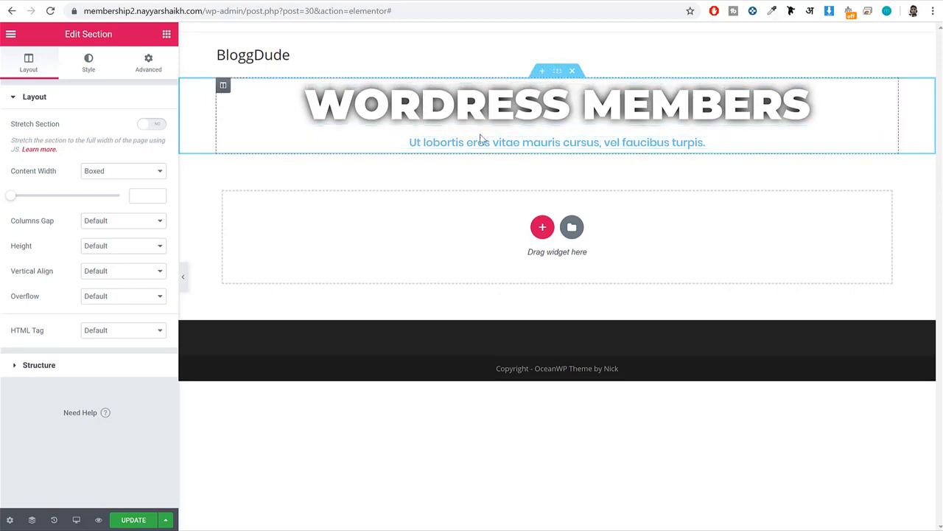
left_click(31, 521)
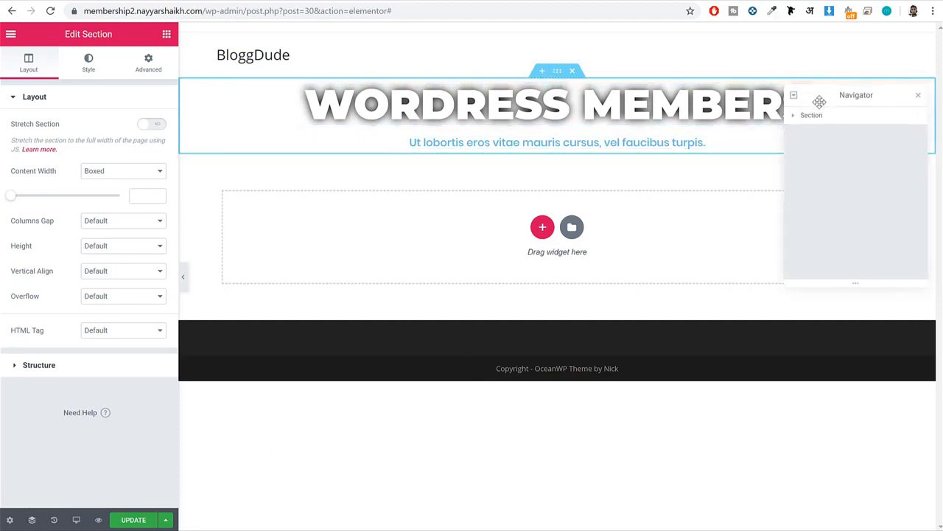
left_click_drag(820, 101, 616, 213)
left_click(615, 239)
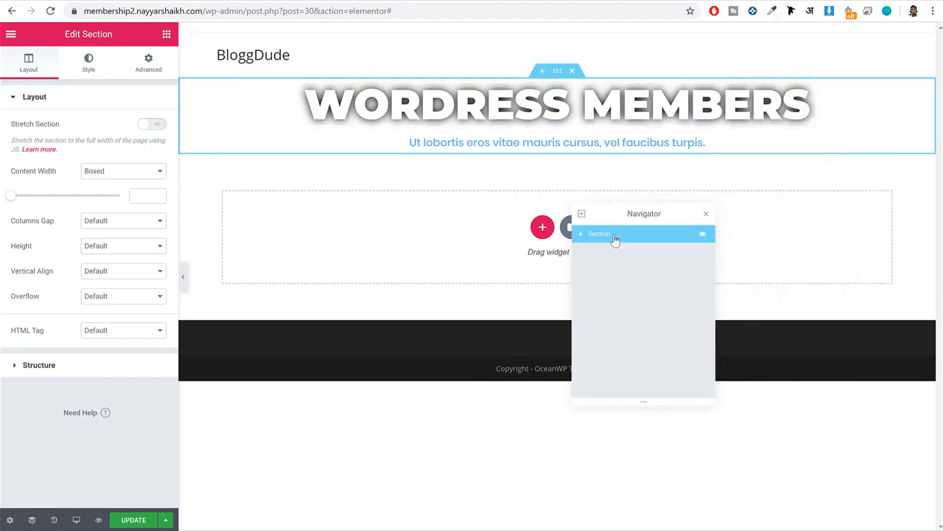
left_click(706, 214)
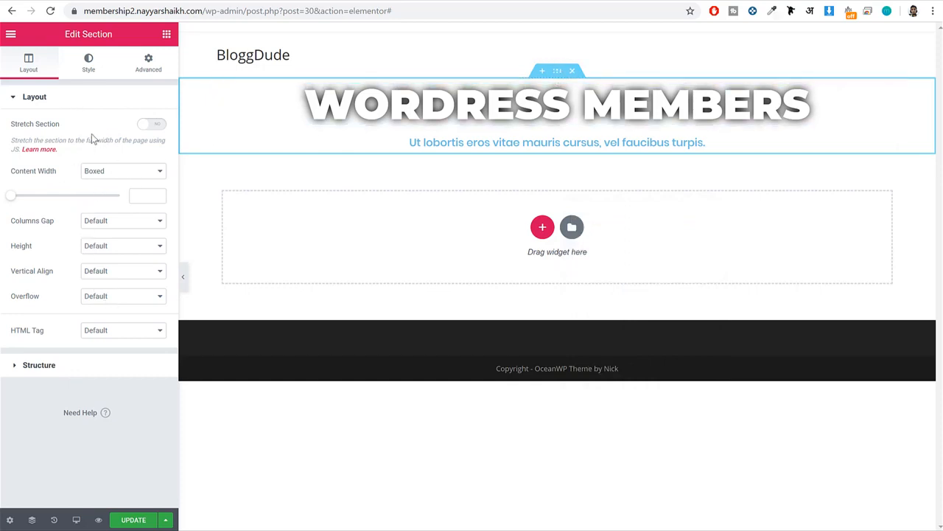
Give the section a classic background and upload and insert the street photo 11E20A0779-1024x683 as its image.
left_click(87, 72)
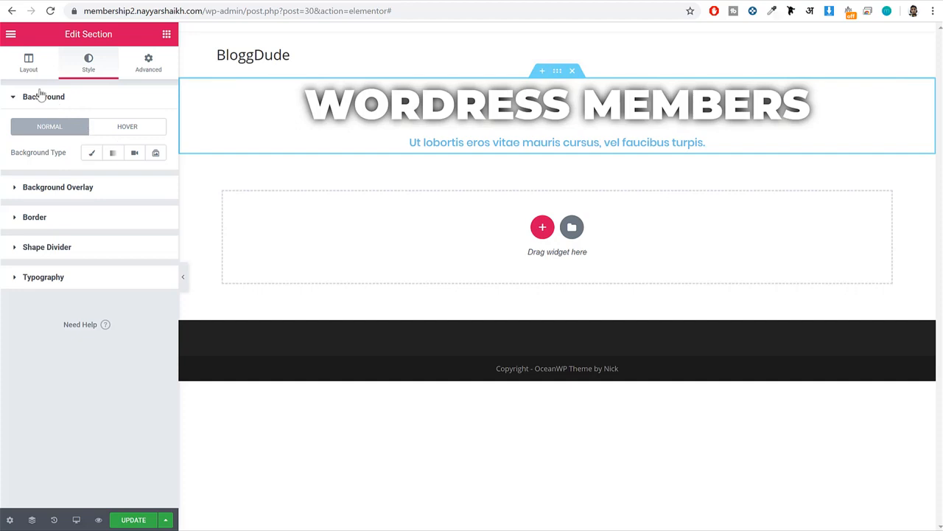
left_click(94, 155)
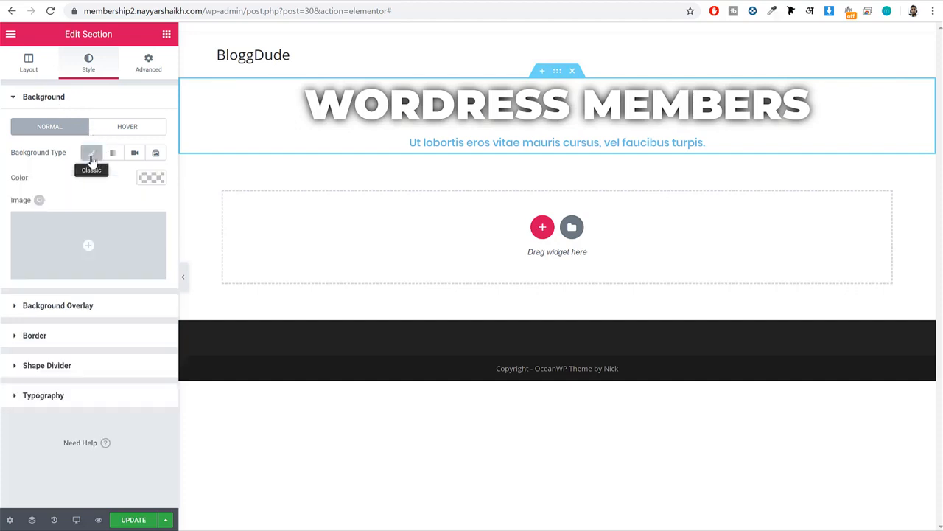
left_click(123, 241)
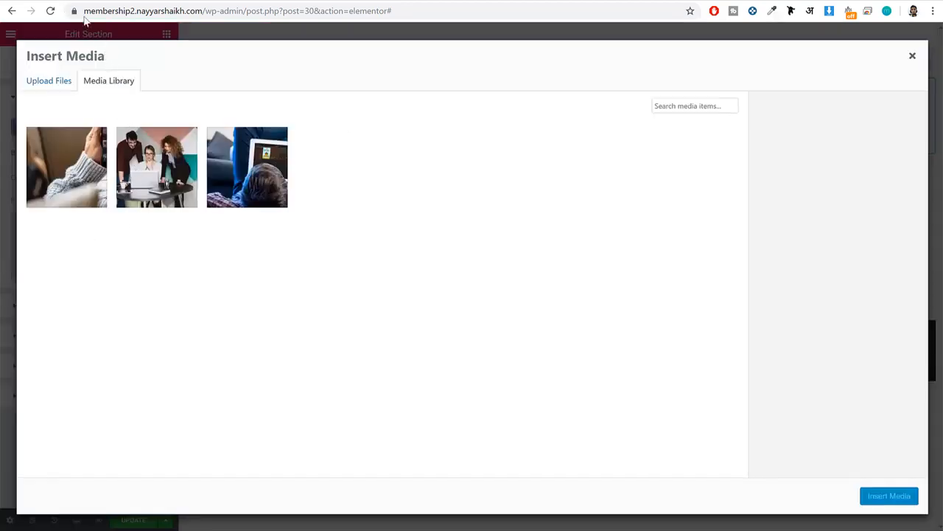
left_click(49, 85)
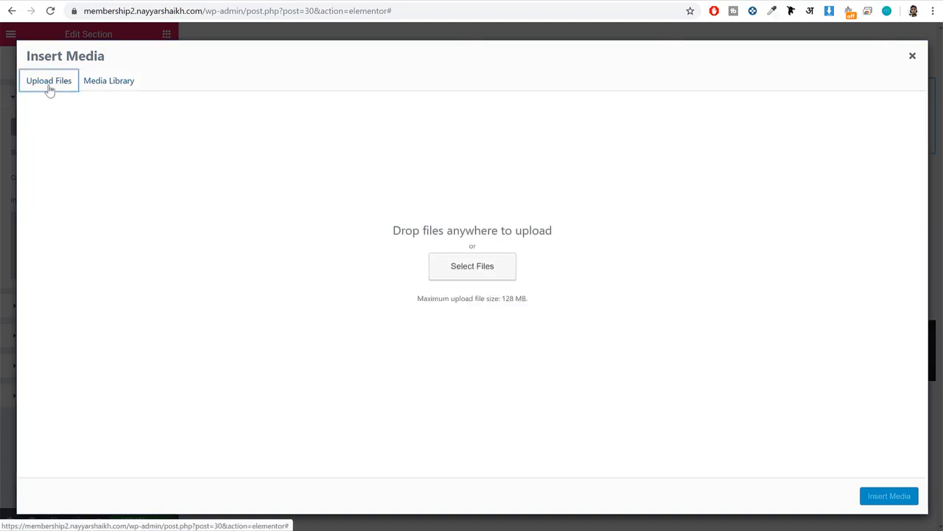
left_click(459, 266)
left_click(352, 205)
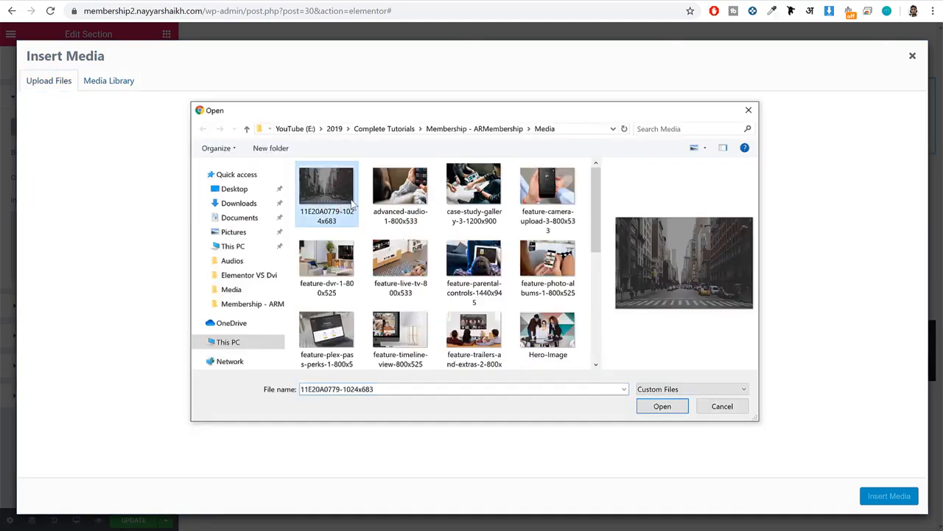
left_click(658, 407)
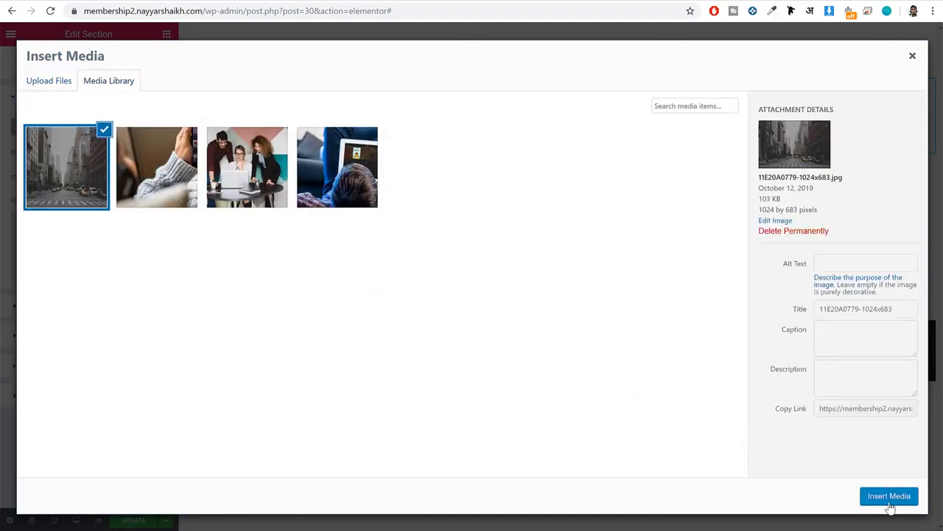
left_click(889, 496)
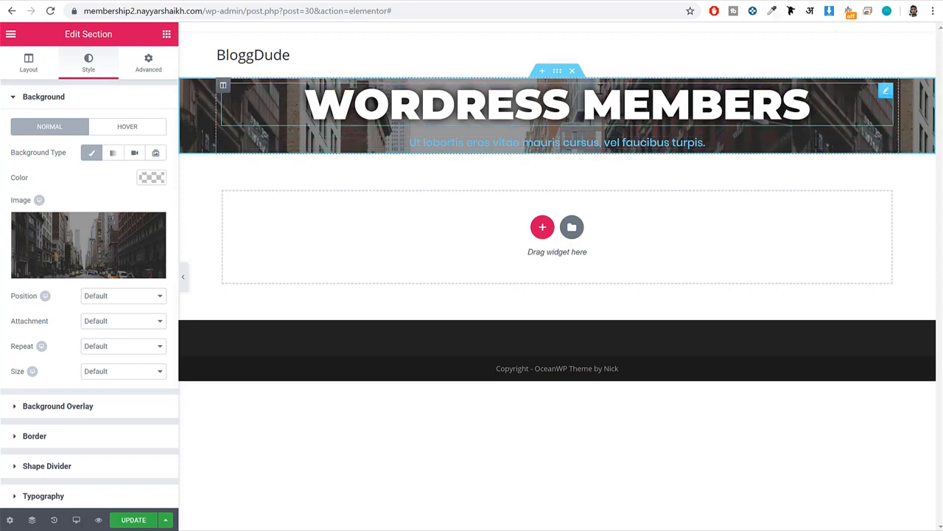
Set the hero section's height to Min Height with a minimum of 600 px.
left_click(30, 67)
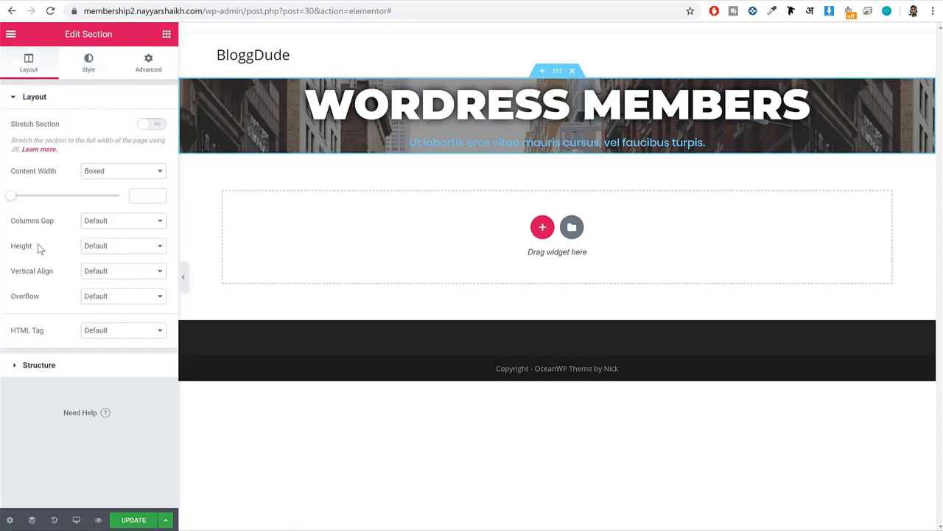
left_click(110, 246)
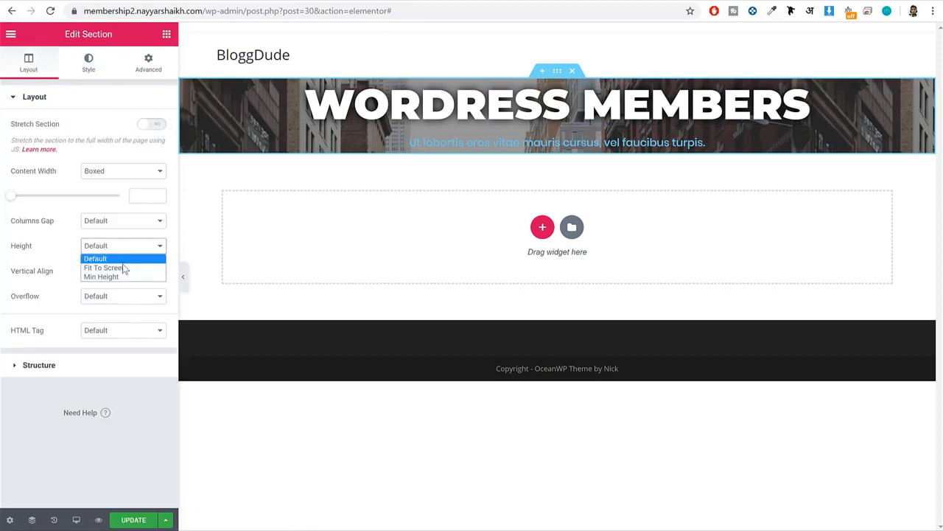
left_click(102, 277)
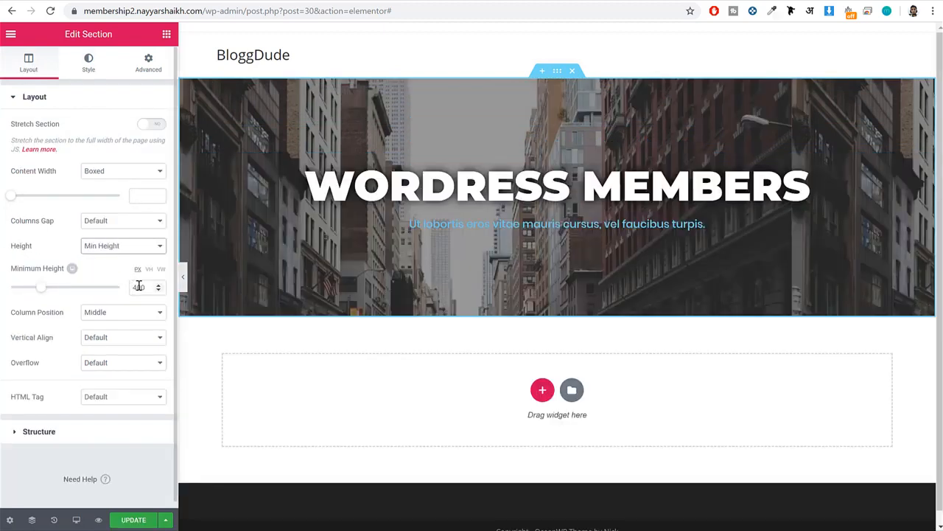
left_click_drag(40, 292, 61, 294)
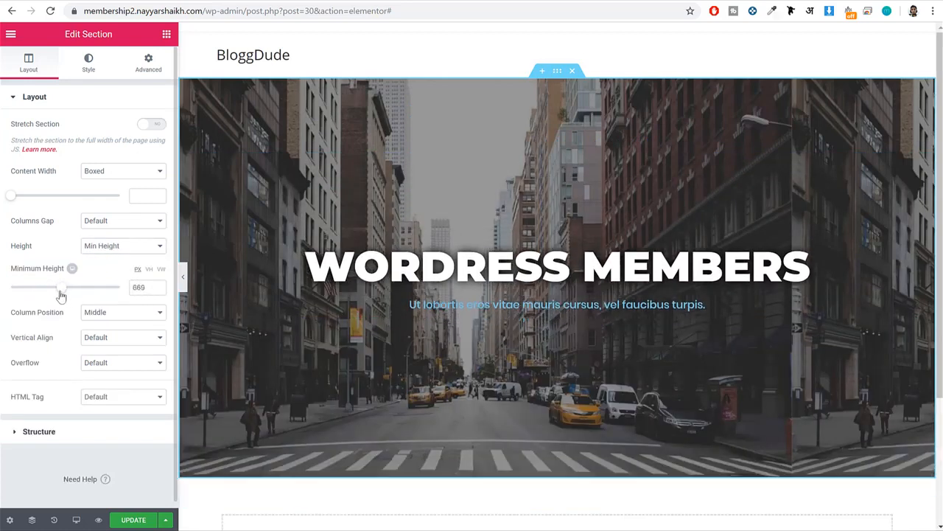
type("600")
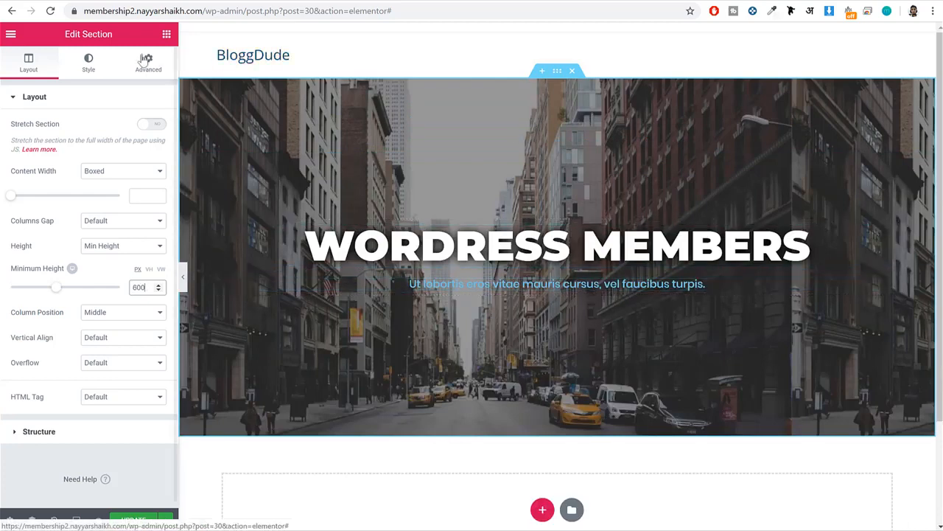
Set the hero section's background image position to Center Center and its size to Cover.
left_click(89, 62)
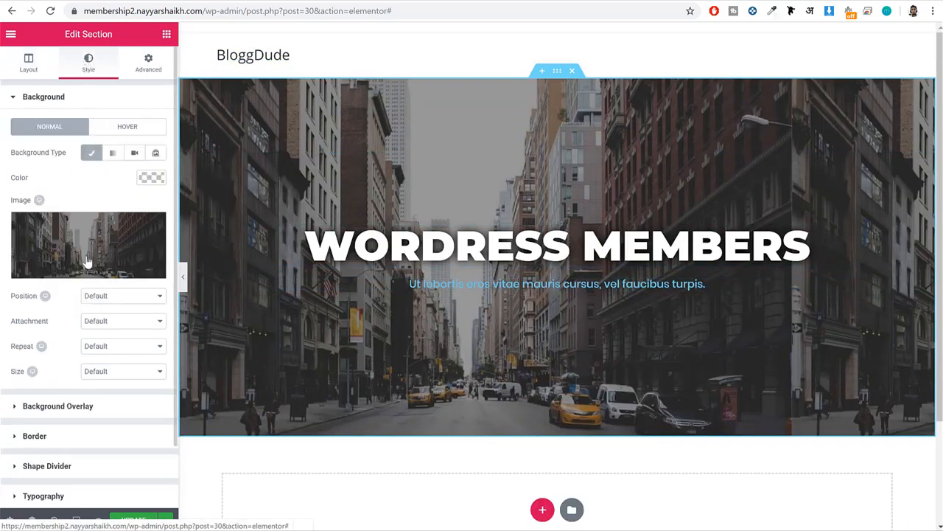
left_click(112, 298)
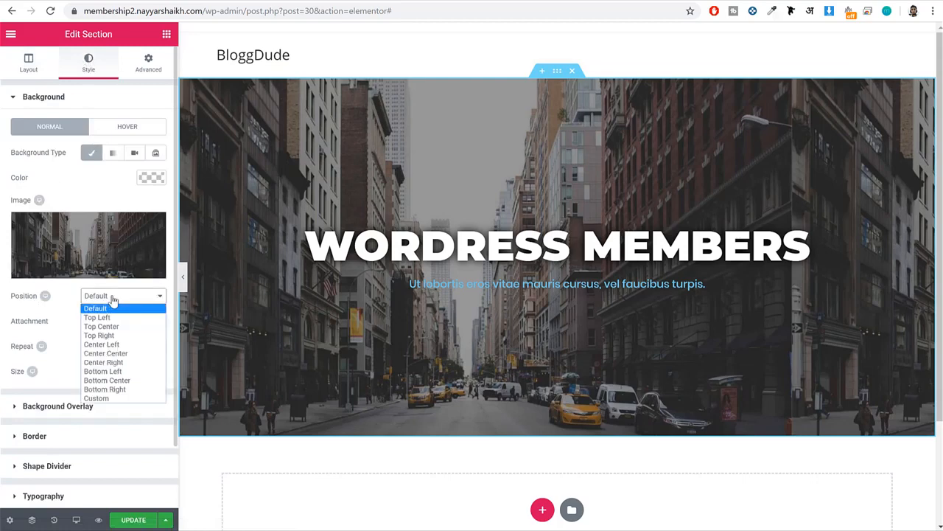
left_click(124, 357)
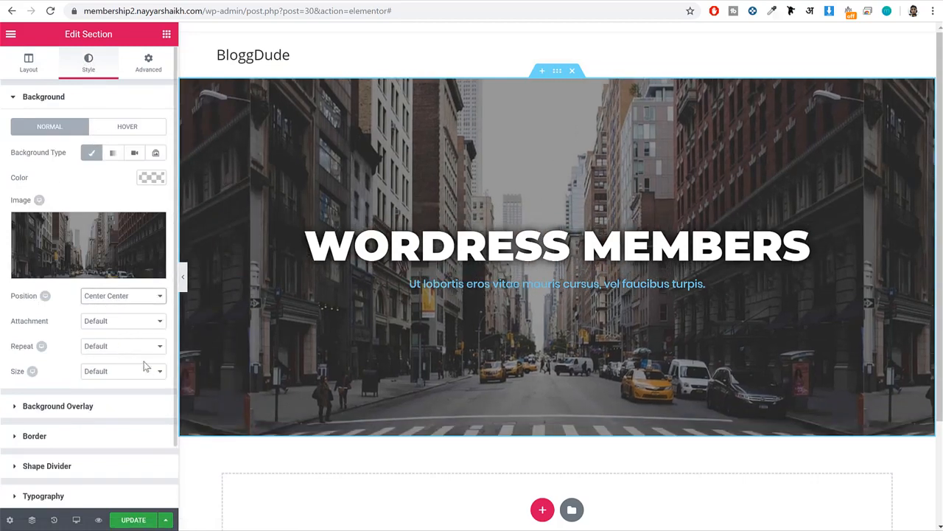
double_click(18, 373)
left_click(97, 372)
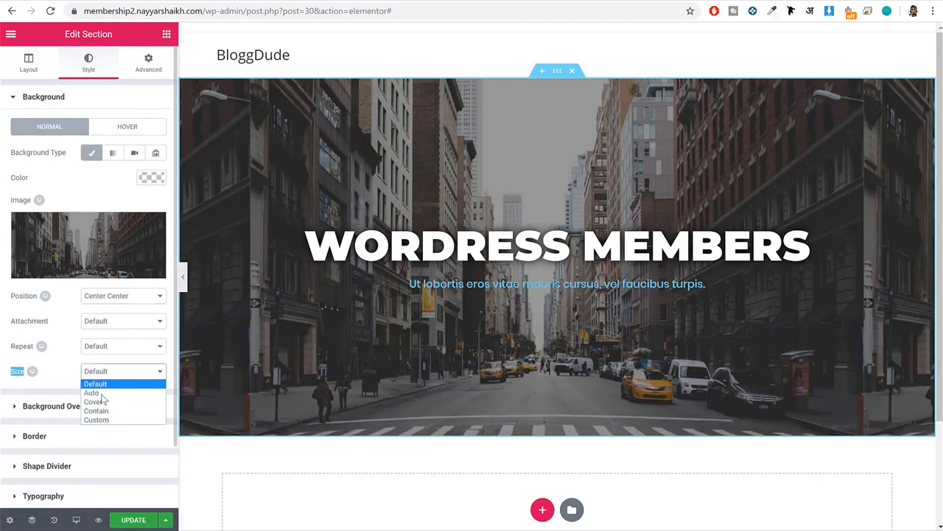
left_click(95, 402)
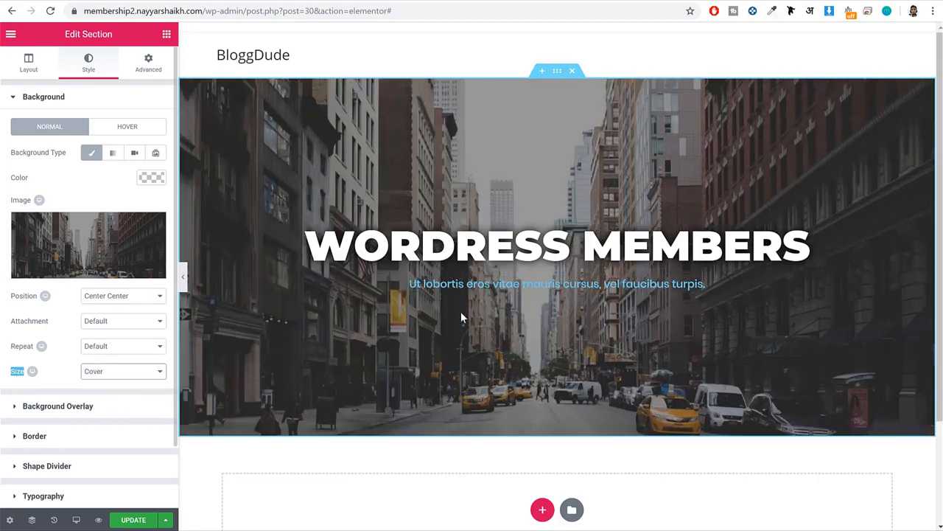
Set the hero background image's attachment to Fixed and check the scrolling effect on the page.
left_click(107, 321)
left_click(114, 353)
scroll(587, 310, "down", 2)
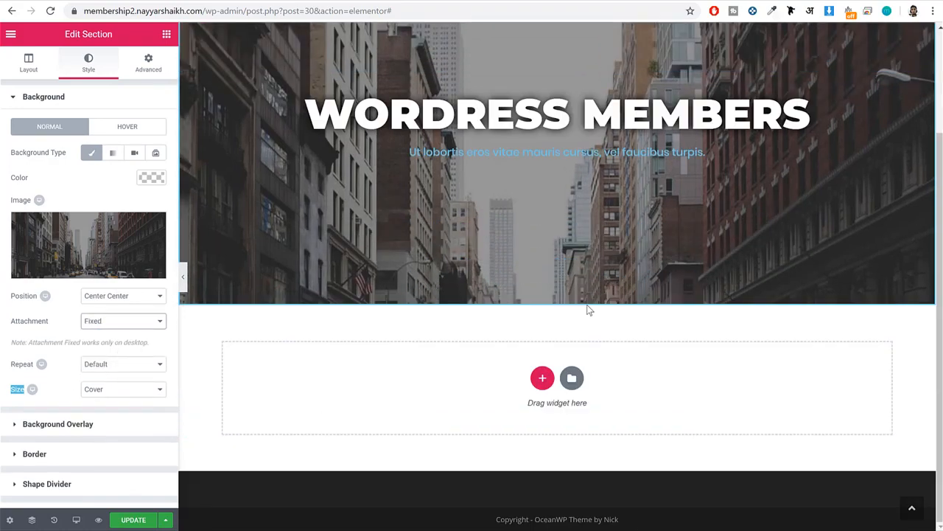
scroll(587, 310, "up", 2)
scroll(583, 309, "down", 2)
scroll(581, 311, "up", 2)
scroll(578, 312, "down", 2)
scroll(580, 318, "up", 2)
scroll(578, 317, "down", 2)
scroll(578, 317, "up", 2)
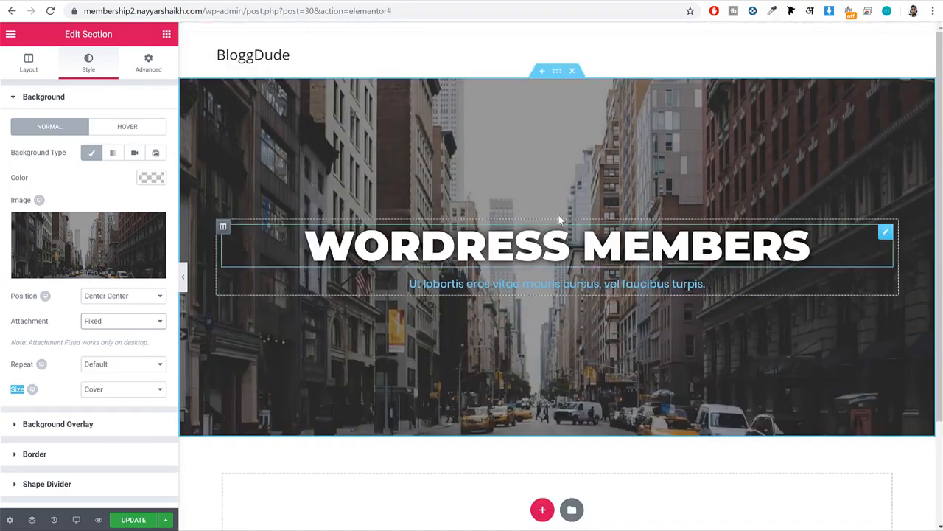
Update the page and preview the hero section at full width with the editing panel temporarily hidden.
left_click(135, 519)
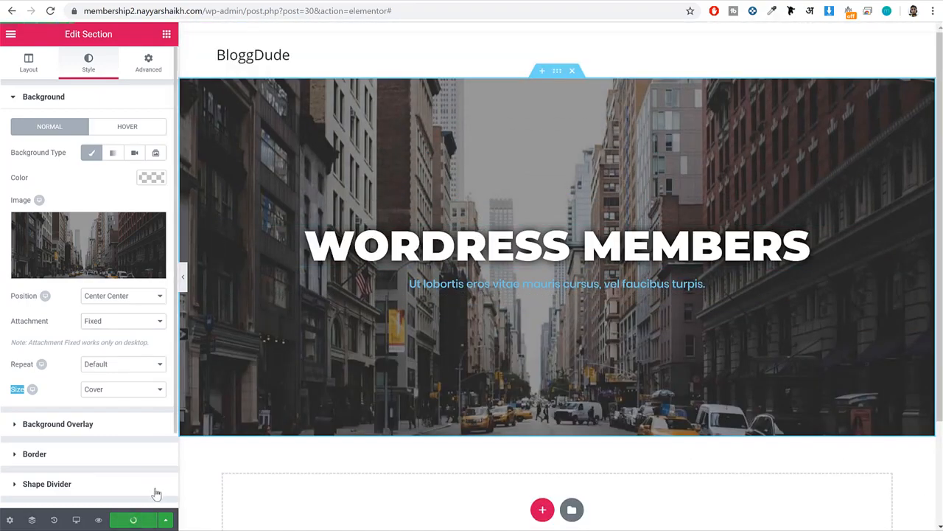
left_click(185, 286)
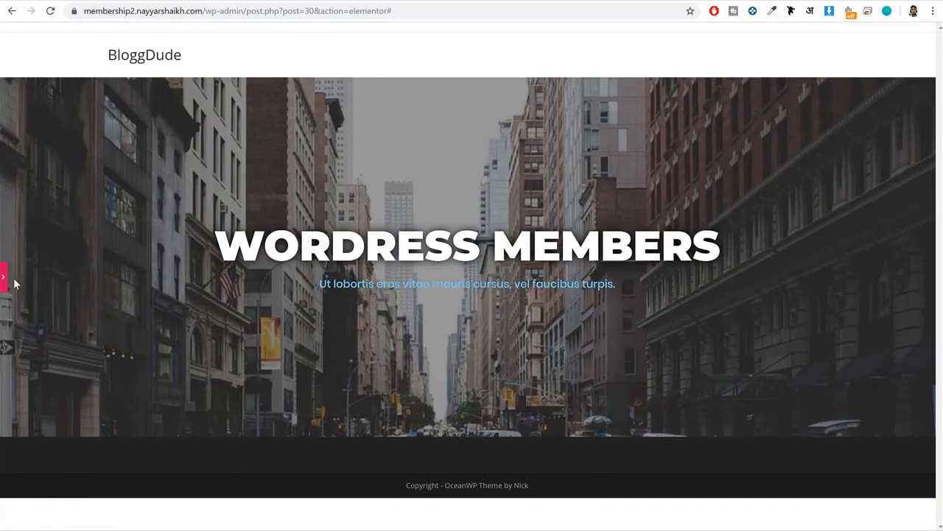
left_click(3, 279)
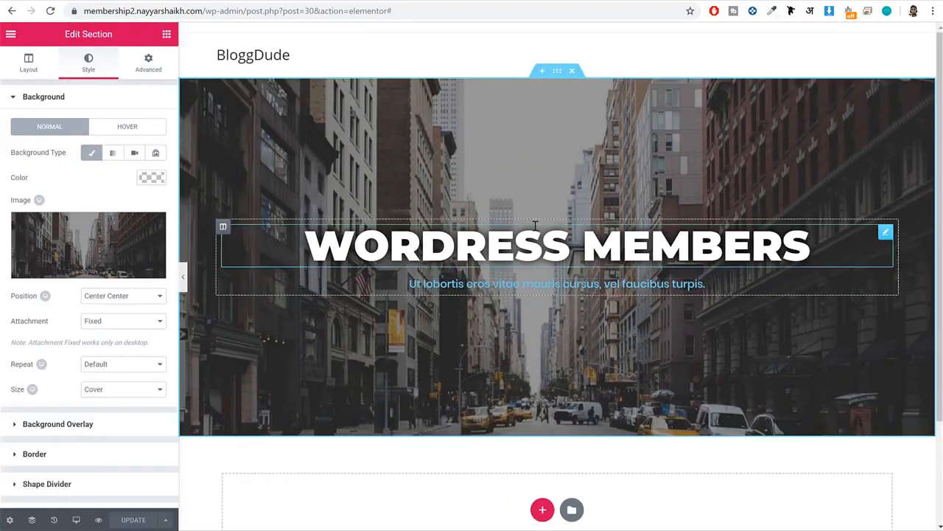
Try a classic background overlay on the hero section, first in green #23a455 and finally in salmon #ff7a7a.
scroll(84, 344, "down", 2)
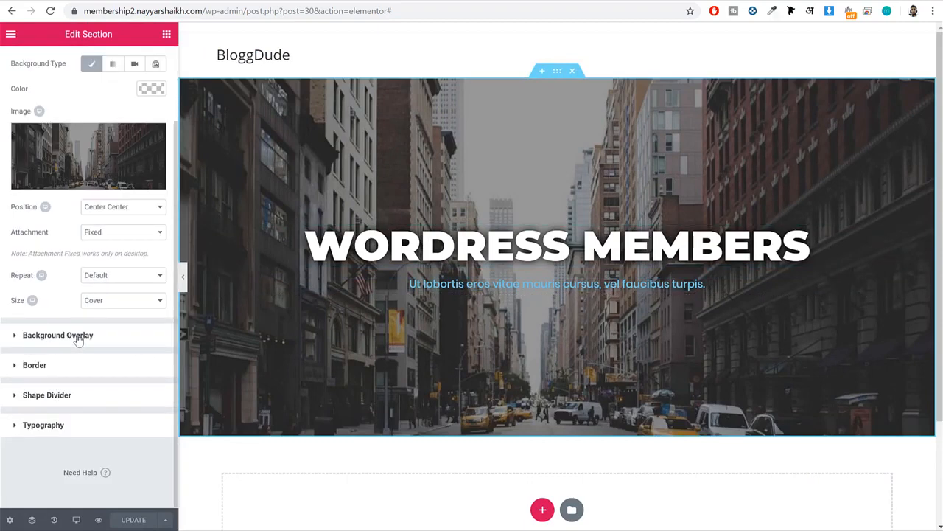
left_click(79, 337)
left_click(122, 183)
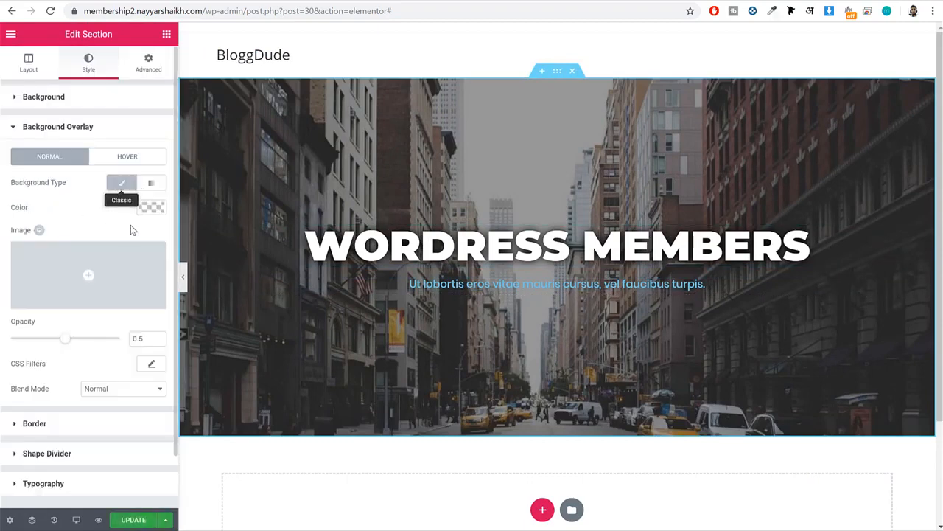
left_click(151, 207)
left_click(92, 349)
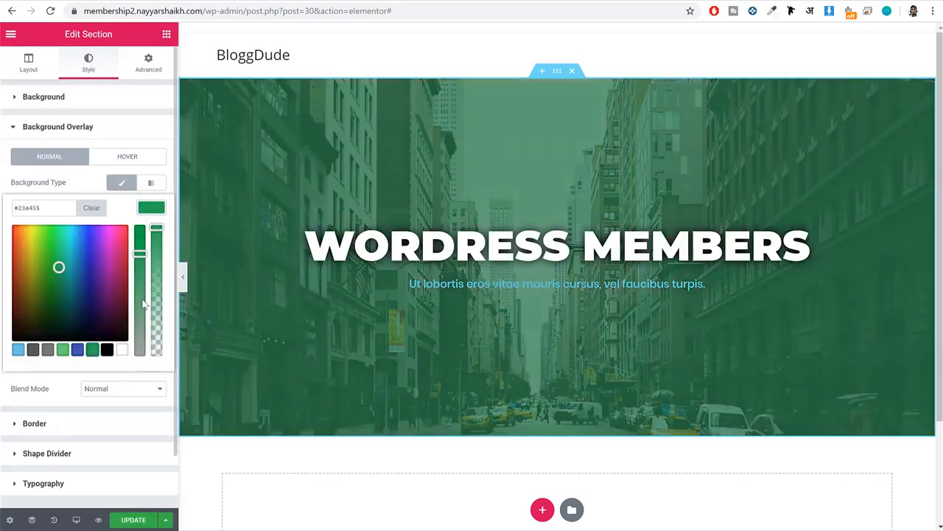
left_click(19, 351)
left_click_drag(30, 234, 8, 214)
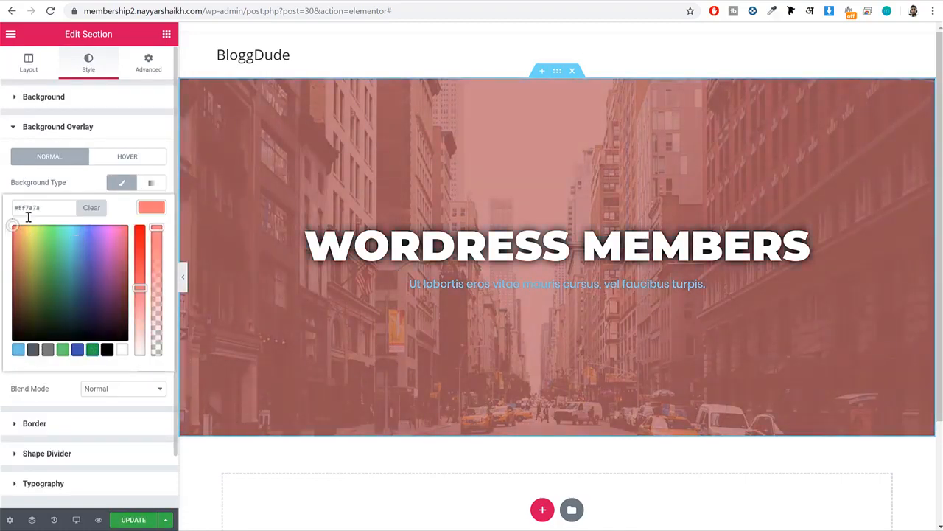
left_click(147, 206)
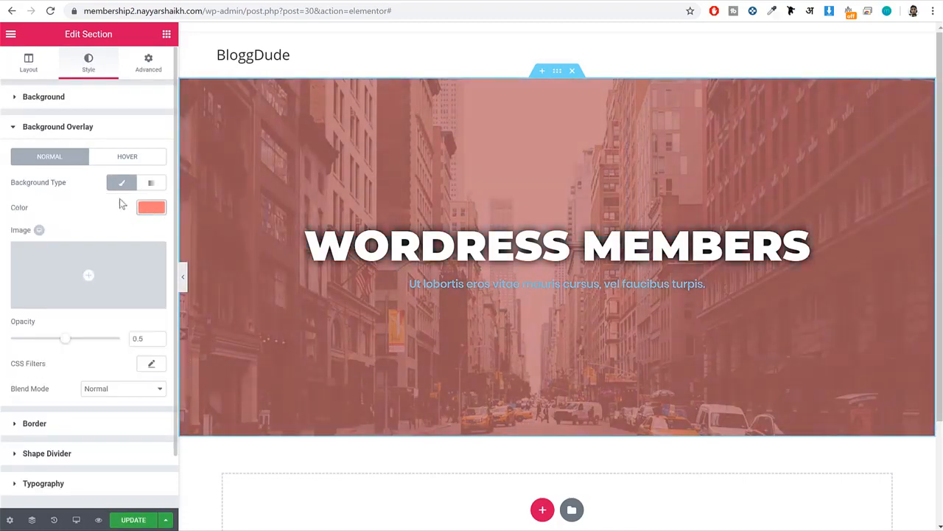
Switch the hero section's background overlay to a gradient with blue #4054b2 as its first color.
left_click(152, 185)
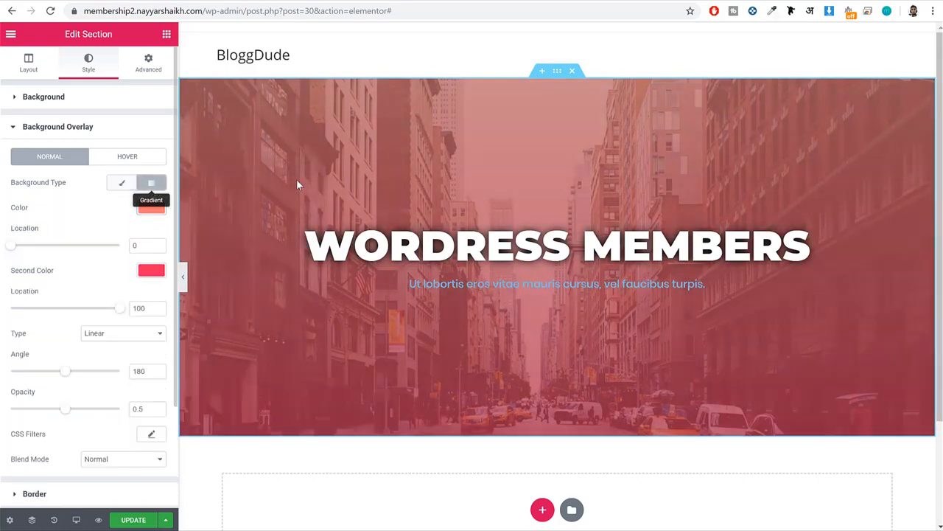
left_click(145, 212)
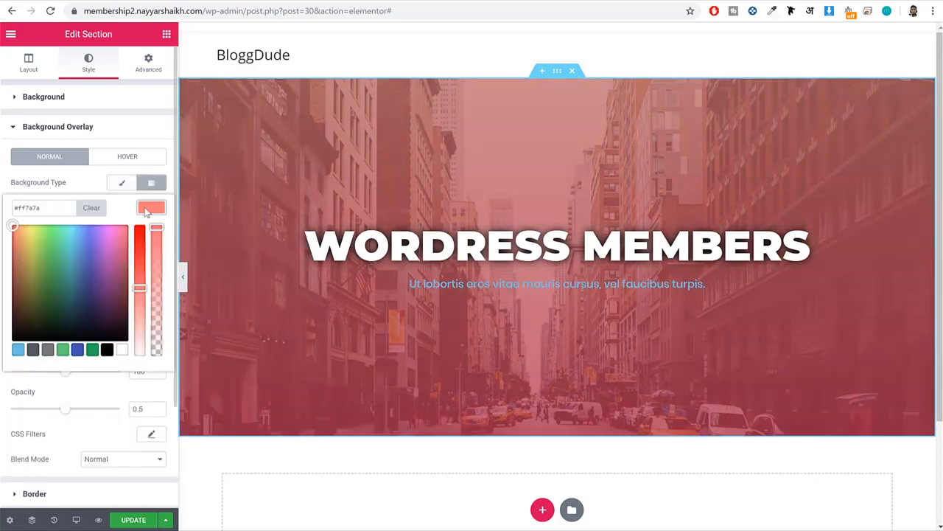
left_click(78, 351)
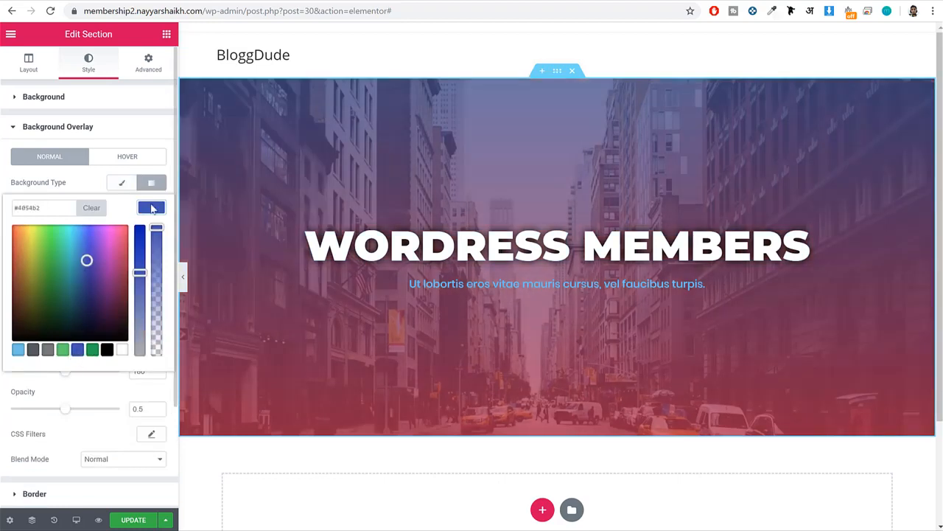
left_click(152, 209)
Set the overlay gradient's second color to #ef3f49.
left_click(151, 271)
triple_click(69, 274)
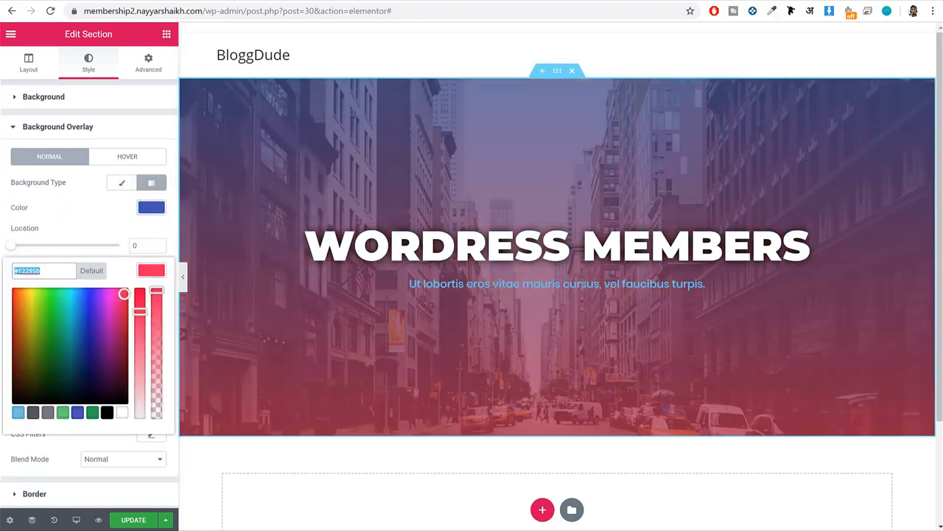
type("#")
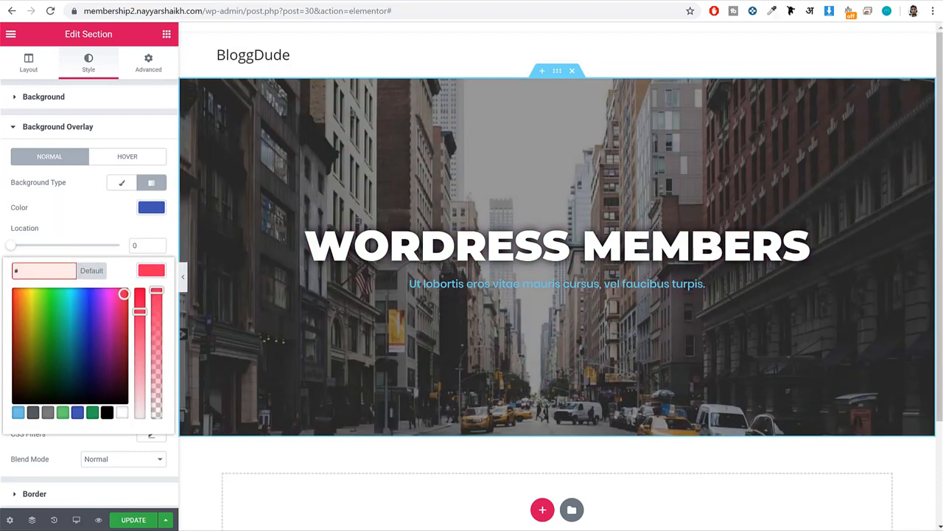
type("eeff33f")
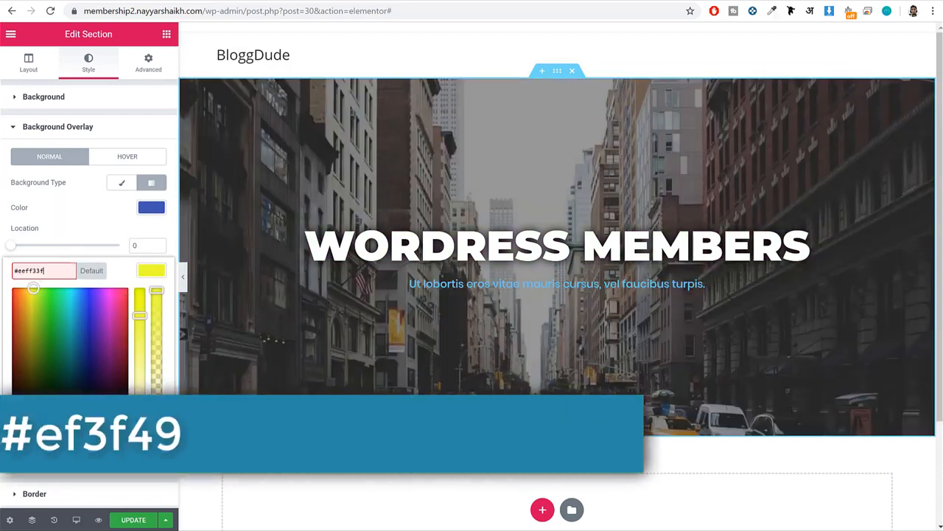
key("ctrl+a")
type("ef3f")
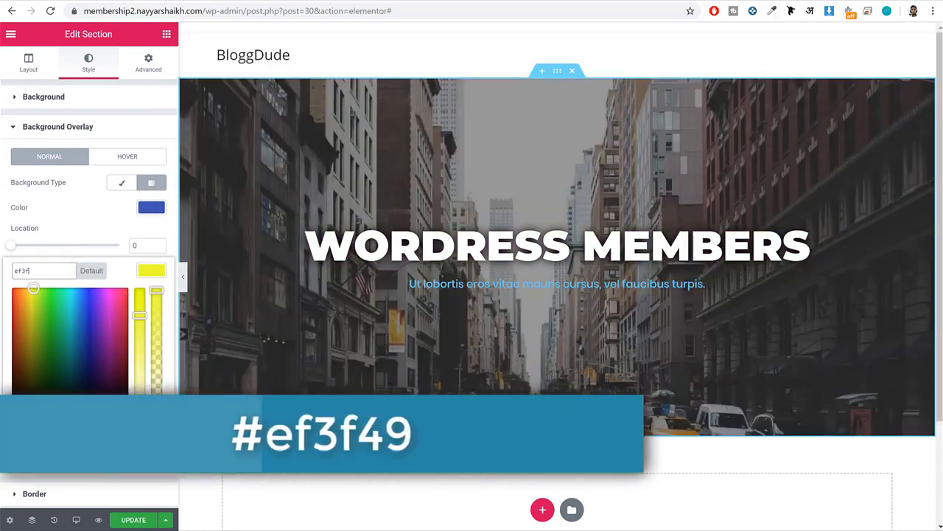
type("49")
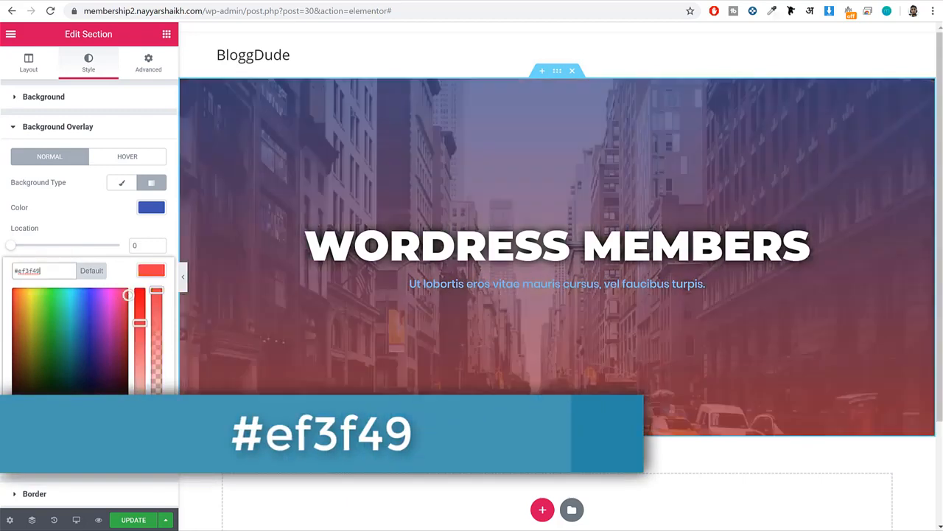
left_click(155, 273)
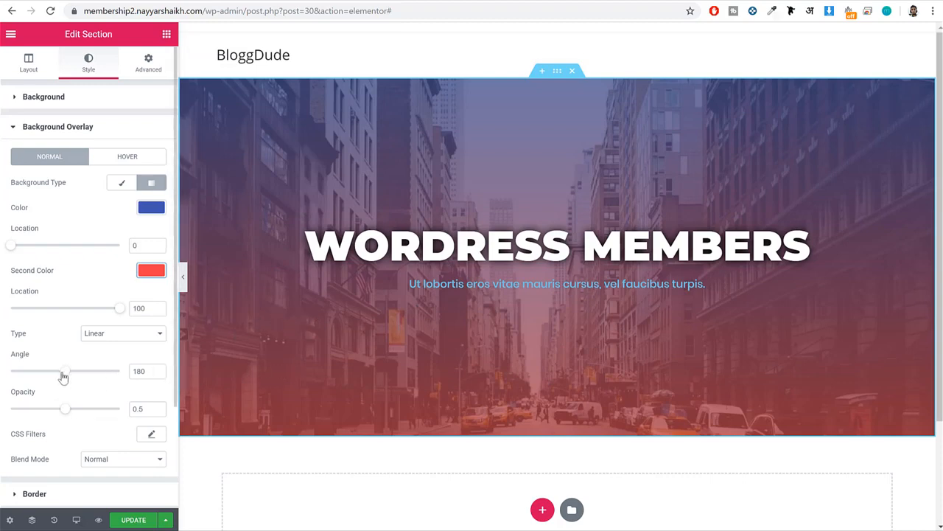
Set the linear overlay gradient's angle to 140 and update the page.
left_click_drag(63, 377, 36, 379)
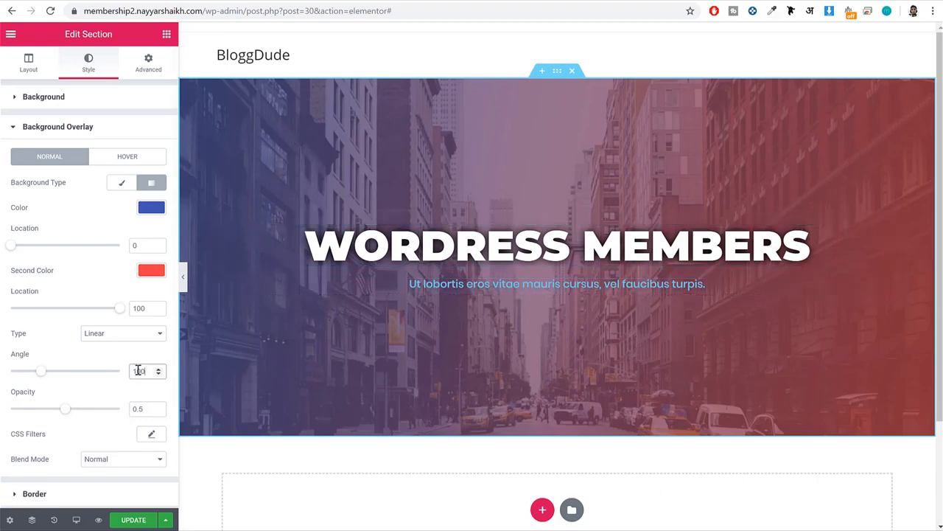
left_click_drag(38, 373, 50, 381)
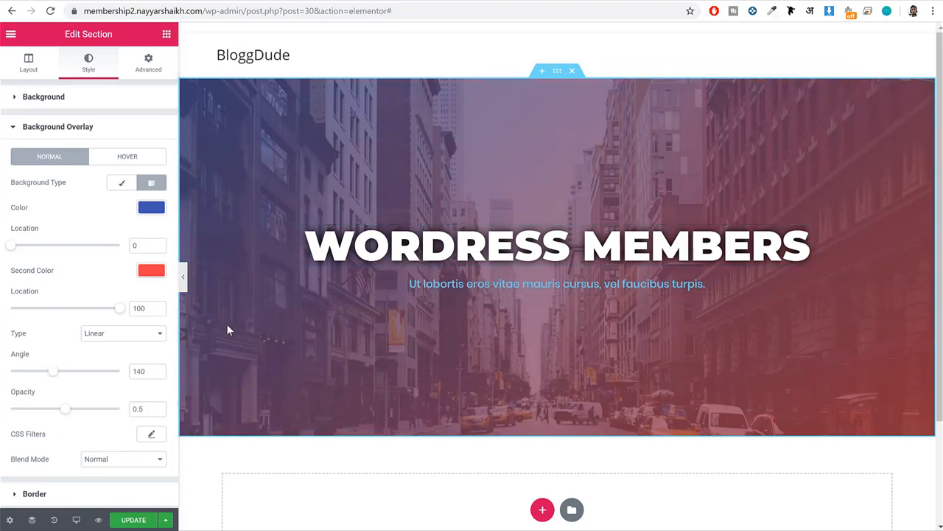
left_click(135, 520)
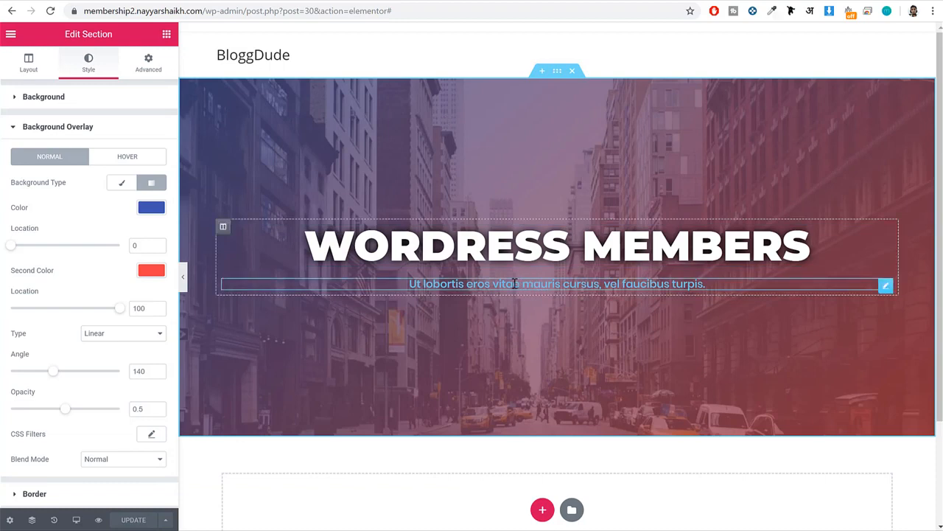
Change the text color of the subtitle heading below WORDRESS MEMBERS to white.
left_click(514, 284)
left_click(151, 126)
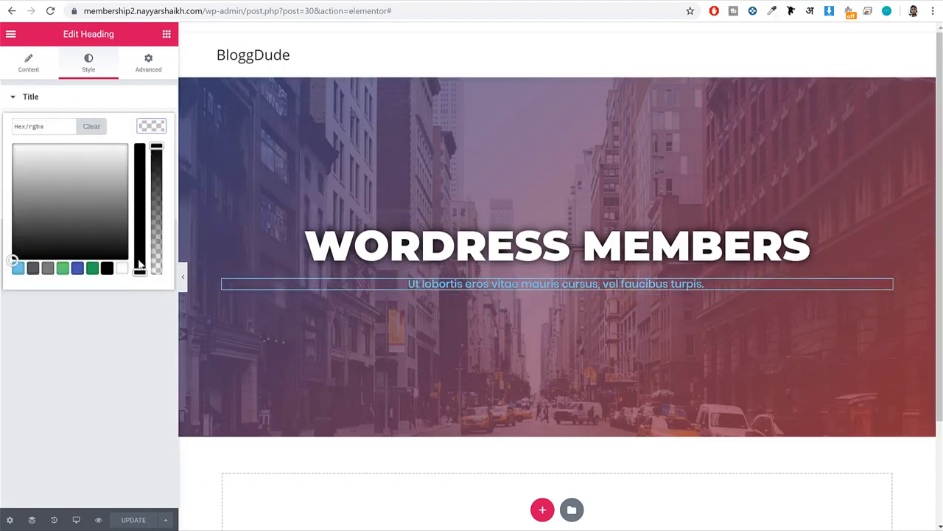
left_click(122, 268)
left_click(151, 126)
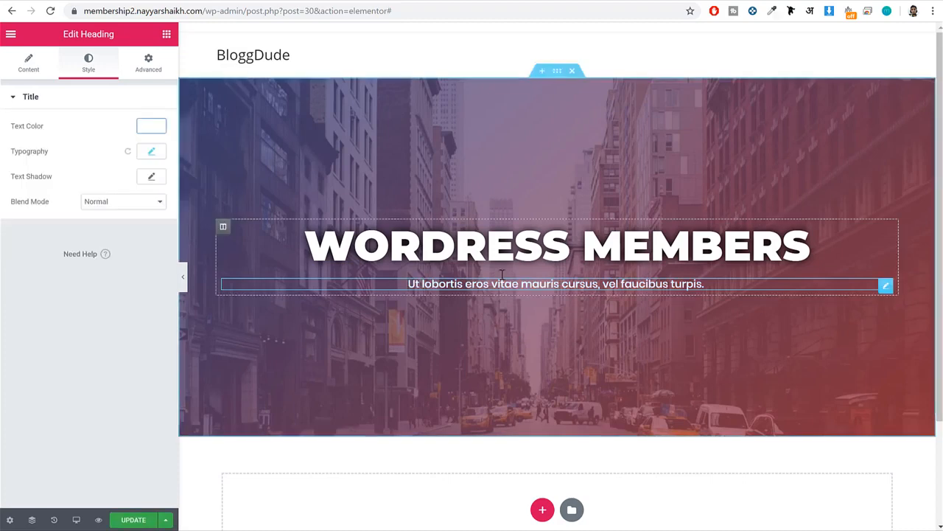
Add a center-aligned button below the hero subtitle with the text Get Started.
left_click(168, 34)
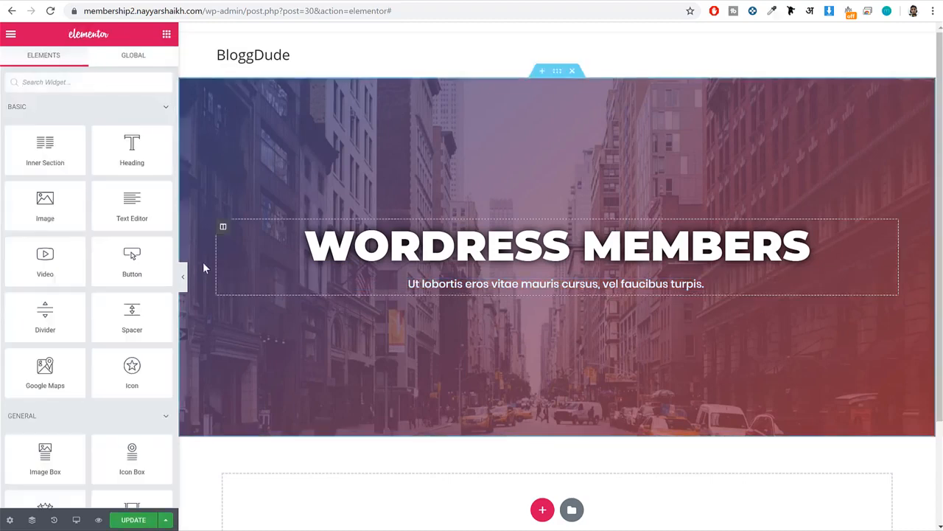
left_click_drag(135, 261, 535, 286)
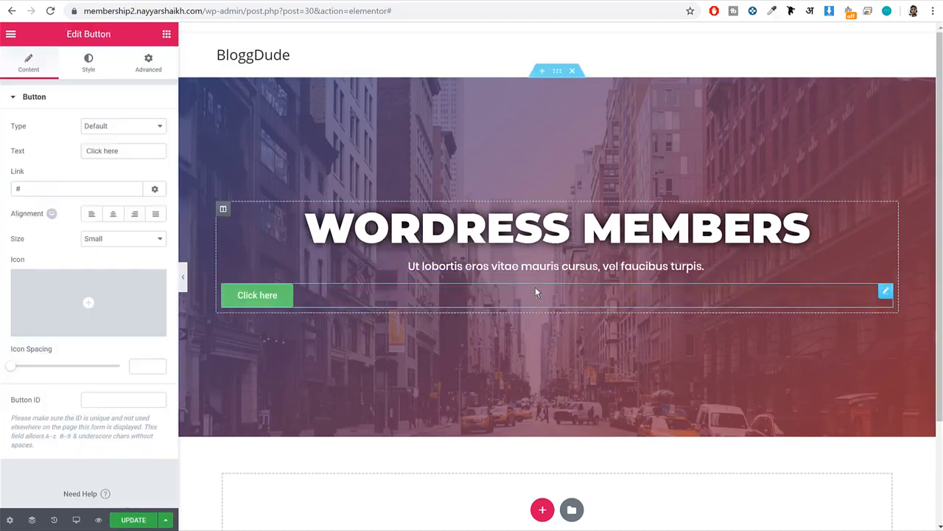
left_click(112, 215)
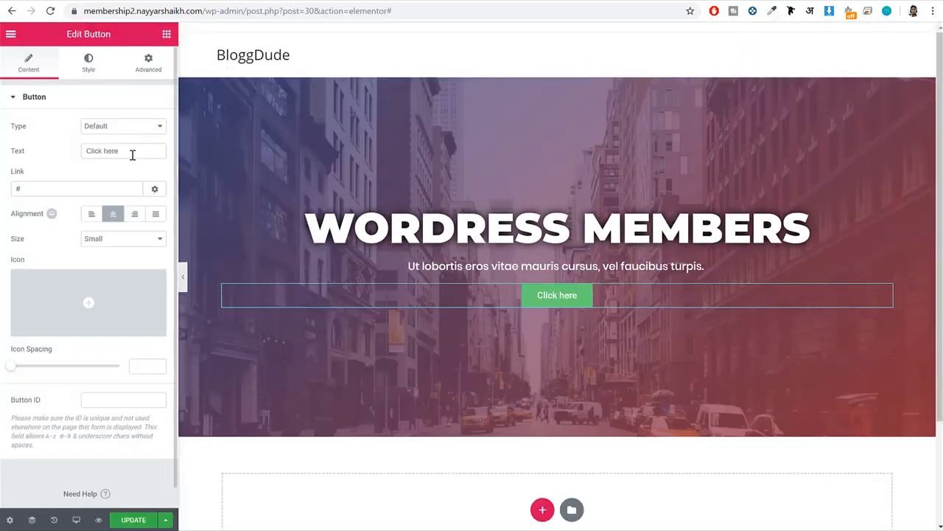
triple_click(133, 154)
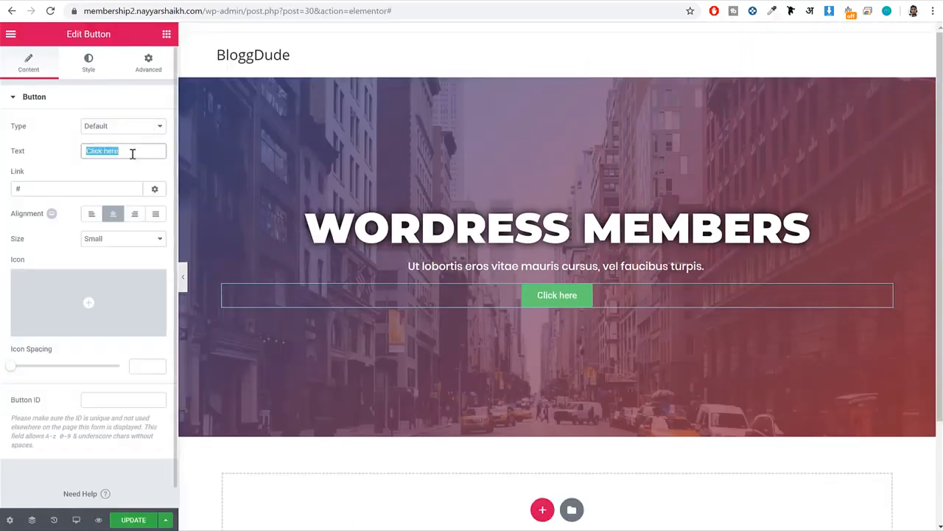
type("Get Sta")
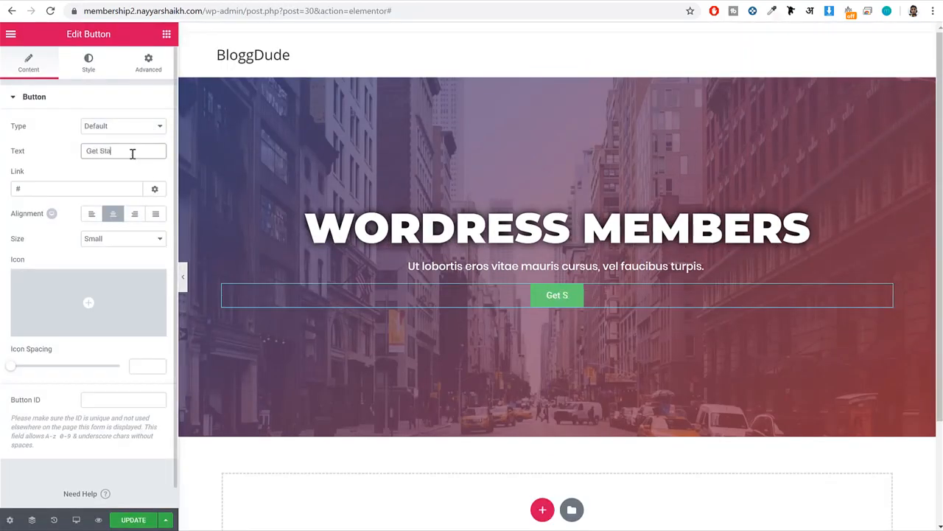
type("rted")
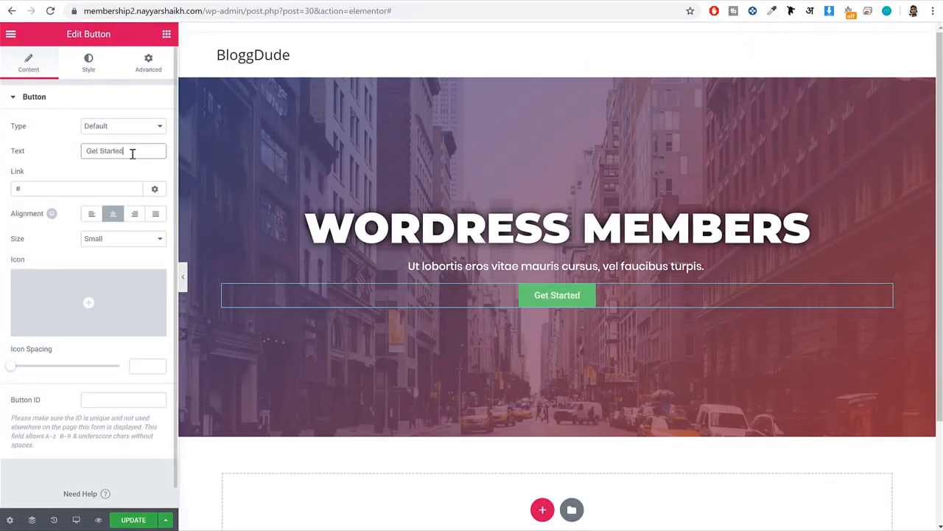
Set the Get Started button's link to #pricing, checking where the same button leads on the demo site.
left_click(86, 194)
left_click_drag(7, 188, 65, 187)
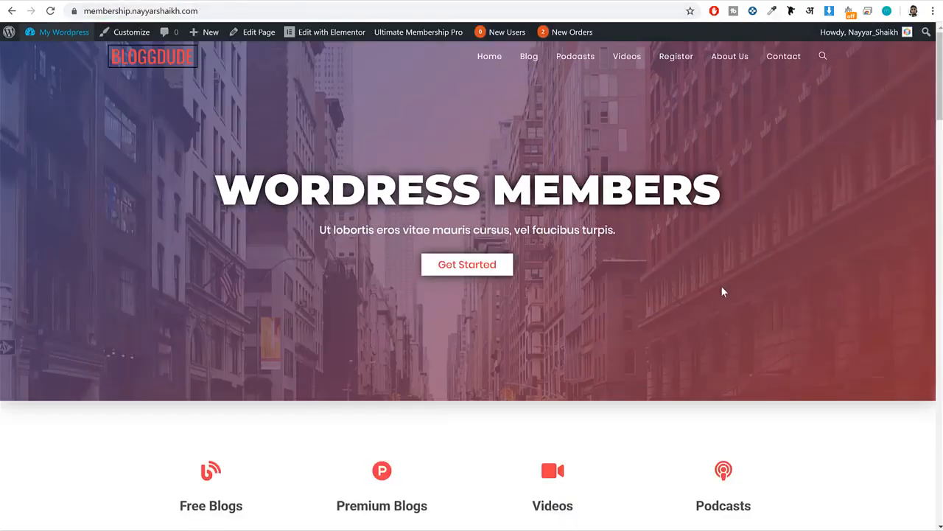
left_click(459, 271)
scroll(458, 271, "up", 4)
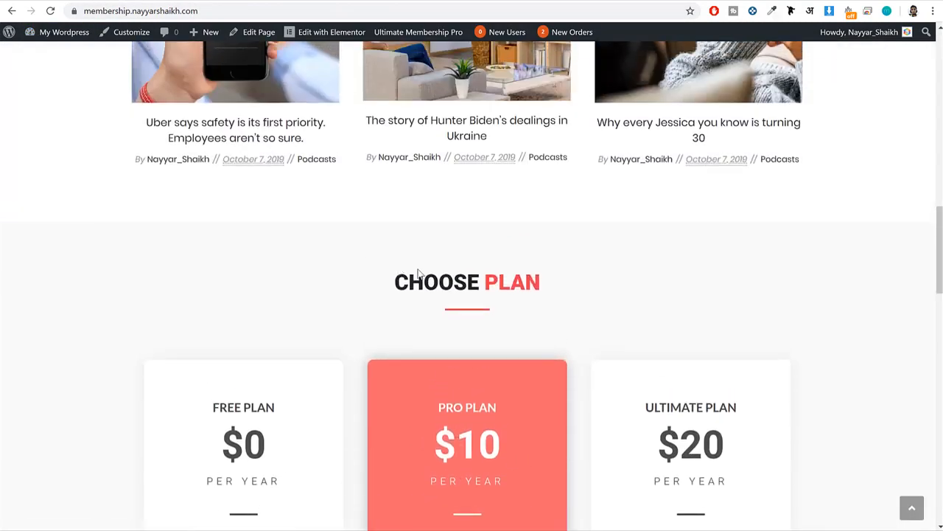
left_click_drag(395, 280, 587, 295)
left_click(448, 239)
left_click(257, 0)
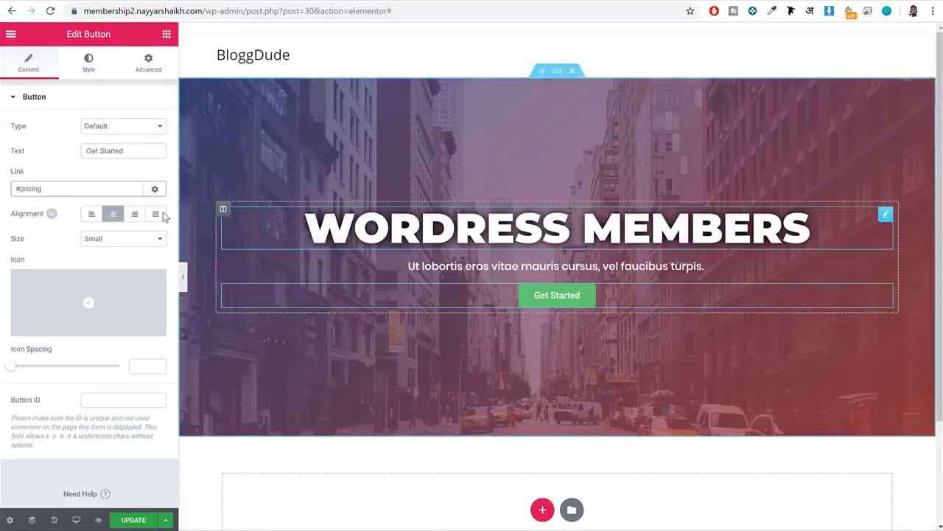
triple_click(41, 189)
left_click(64, 188)
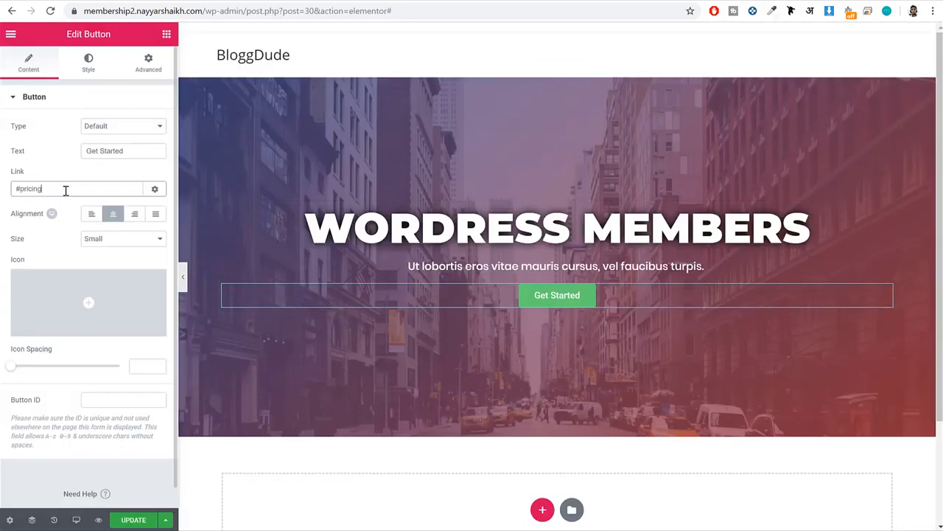
left_click_drag(65, 189, 6, 192)
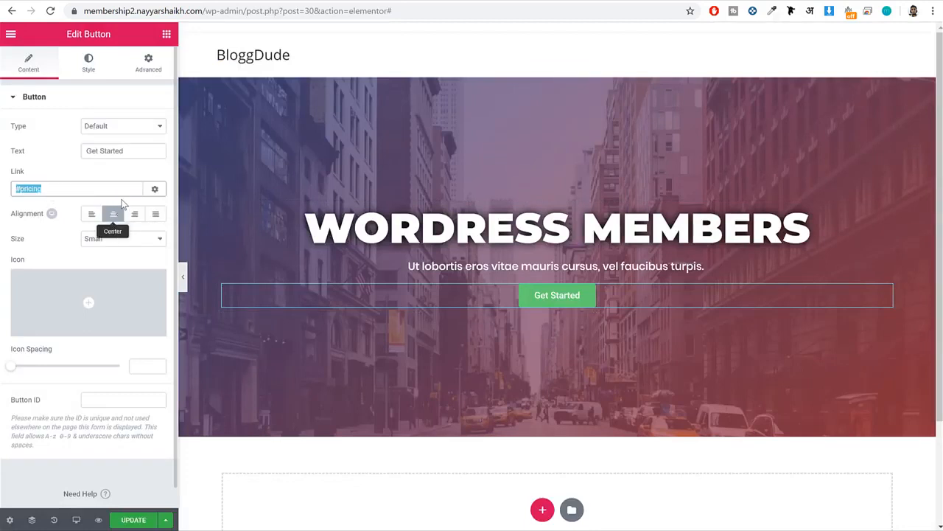
Set the Get Started button's typography to Poppins, size 17 px and weight 500.
left_click(89, 64)
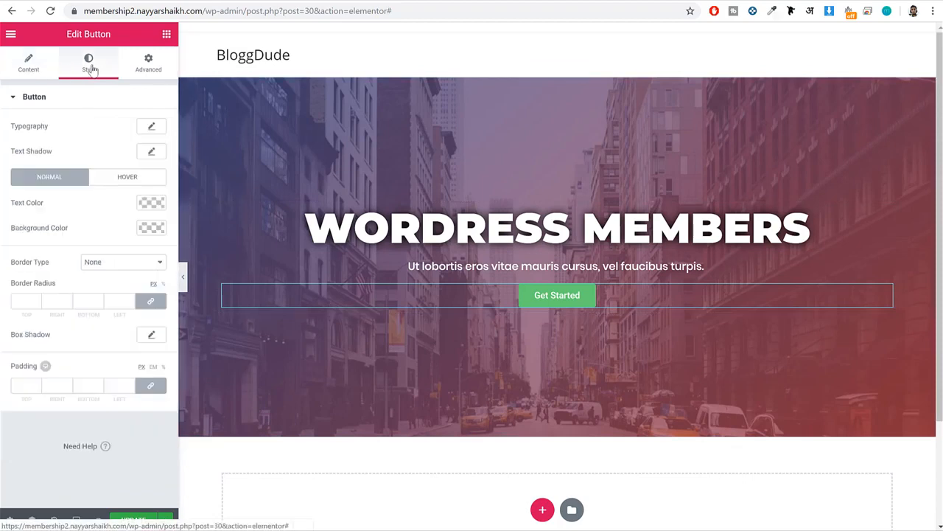
left_click(155, 129)
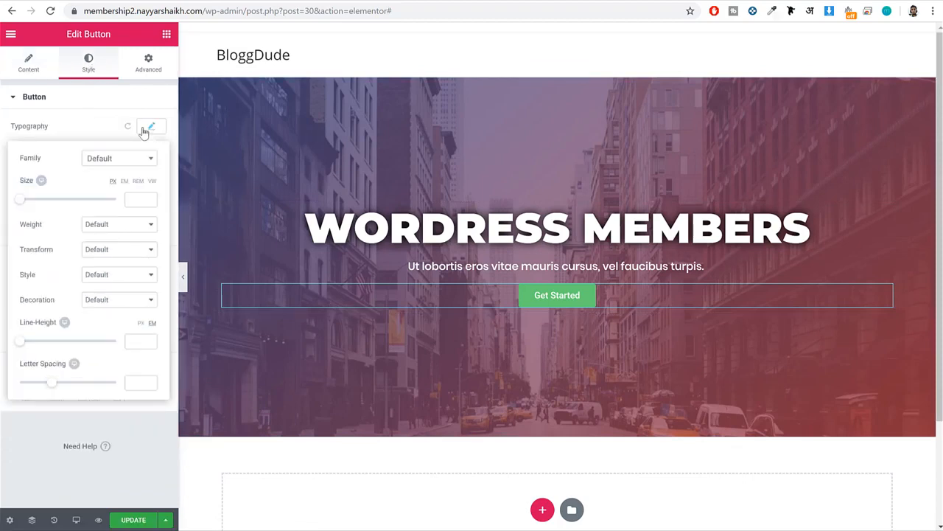
left_click(115, 159)
type("popp")
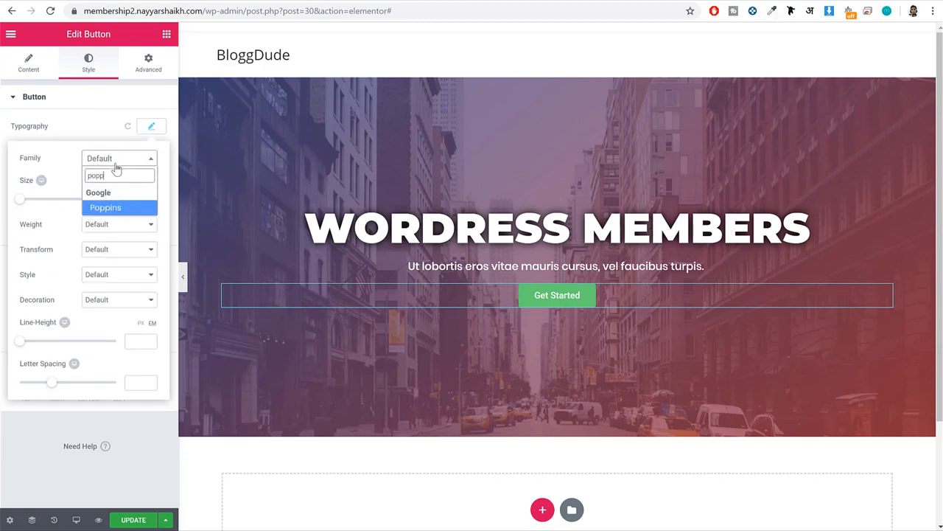
key("Return")
left_click(134, 198)
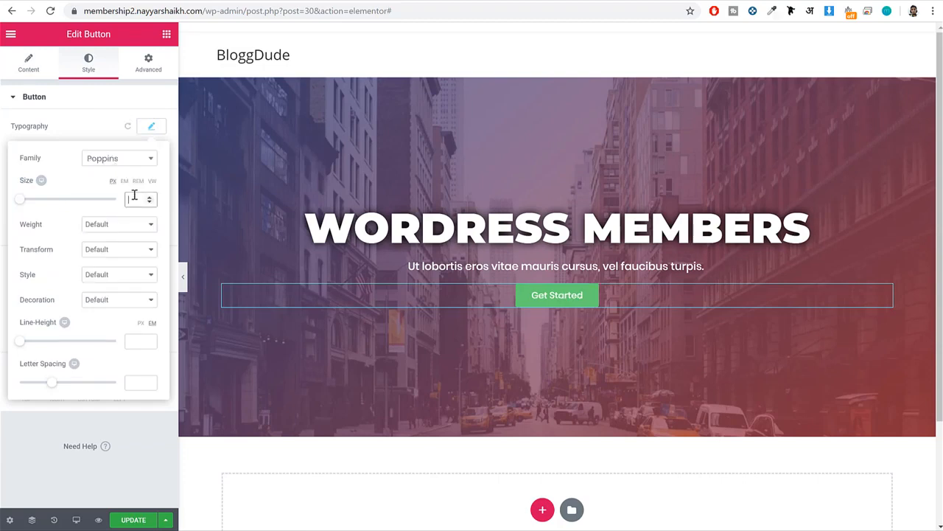
type("14")
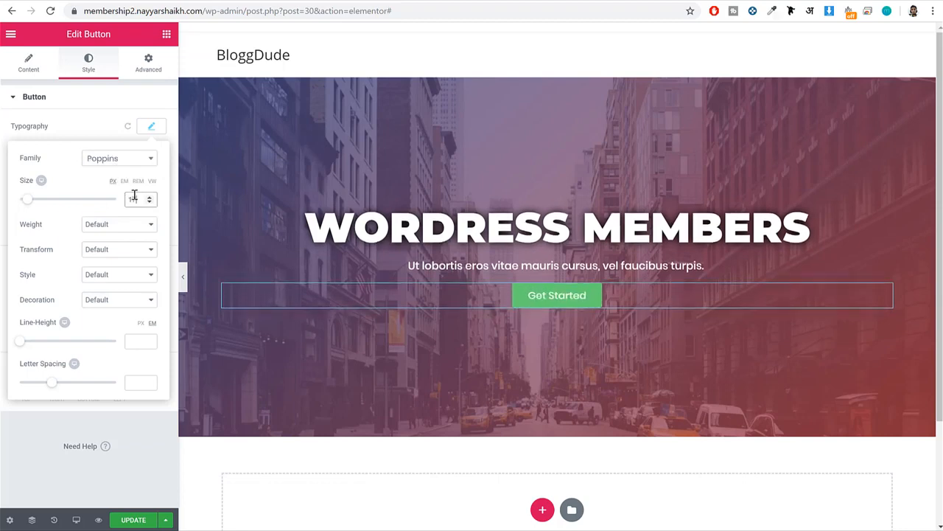
left_click(88, 231)
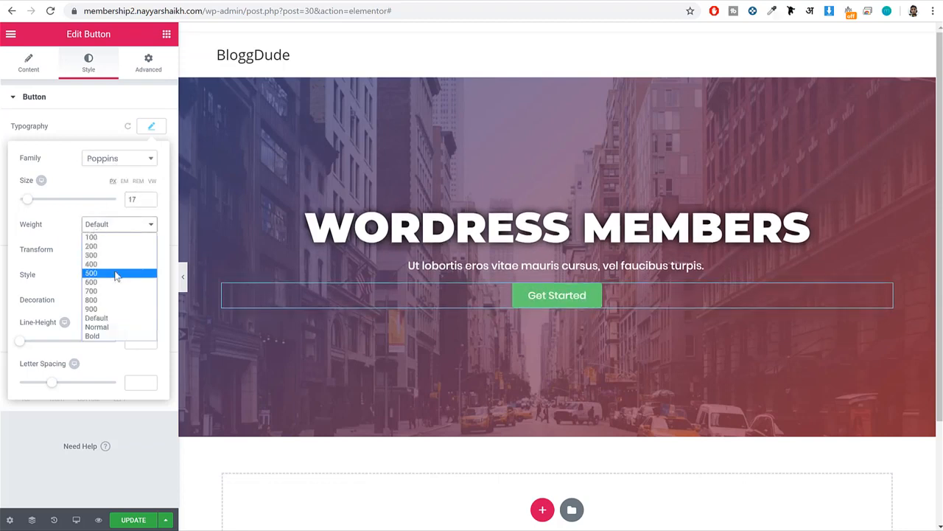
left_click(116, 273)
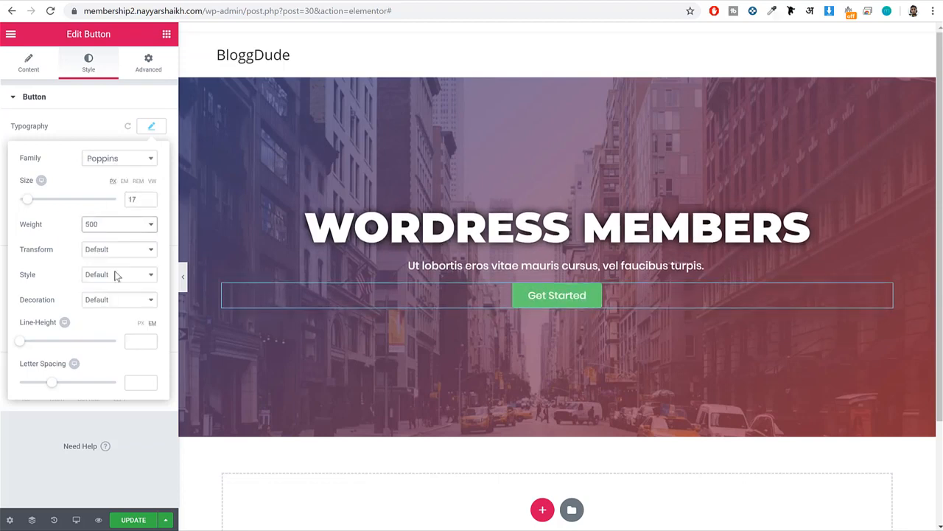
left_click(151, 126)
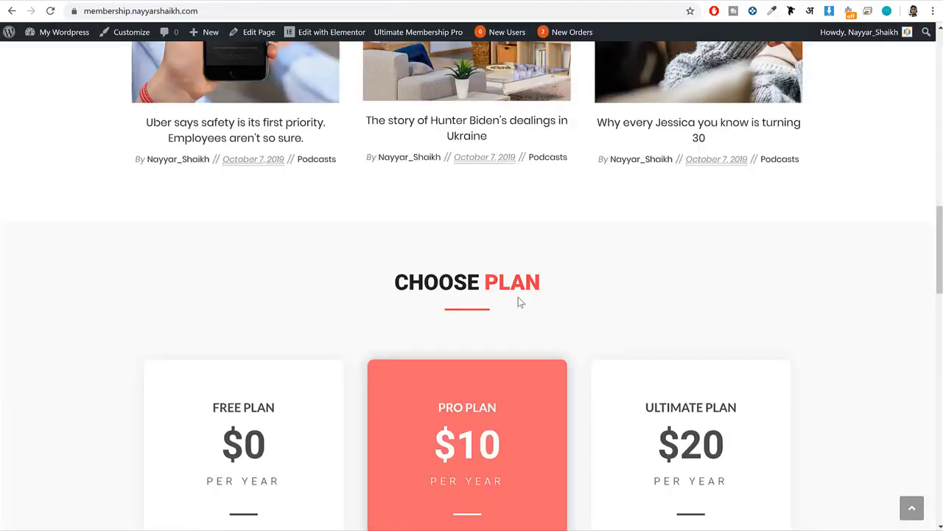
Set the Get Started button's normal text color to #ef3f49.
scroll(518, 297, "up", 10)
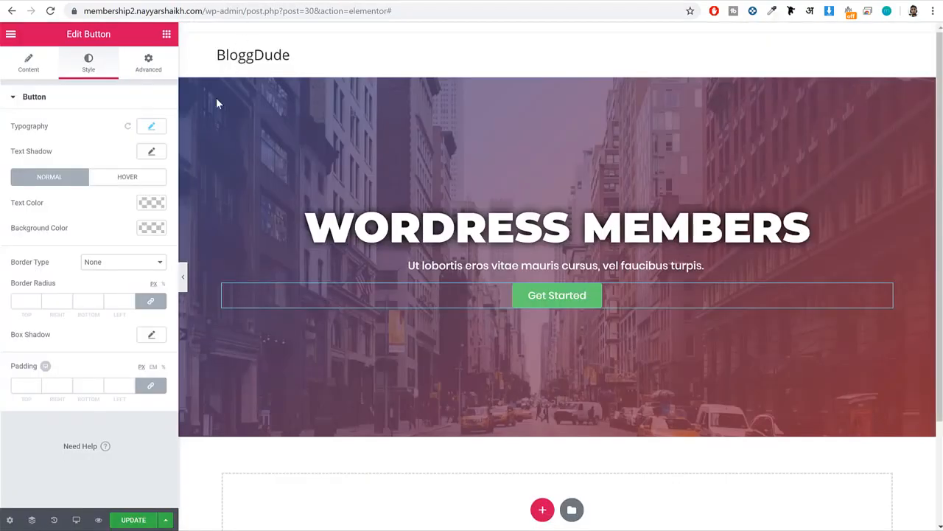
left_click(155, 202)
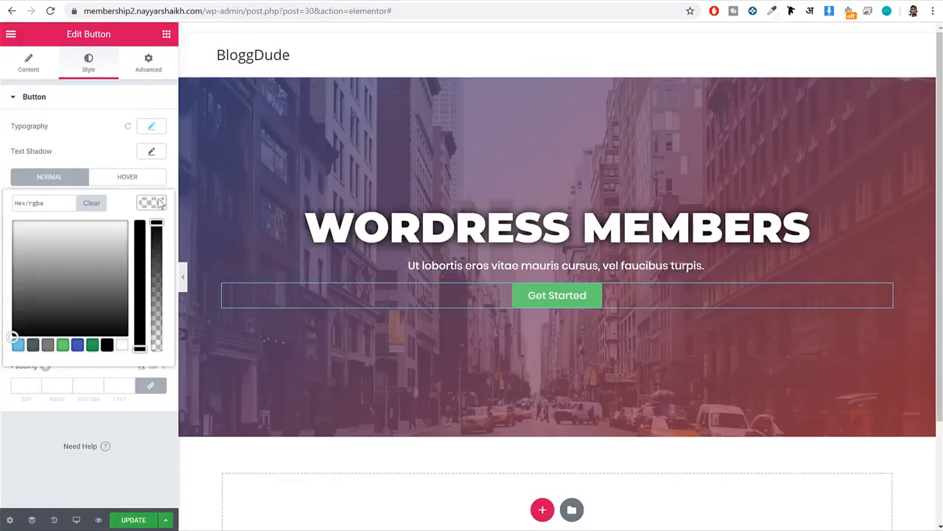
left_click(47, 204)
type("#ef3f49")
left_click(149, 186)
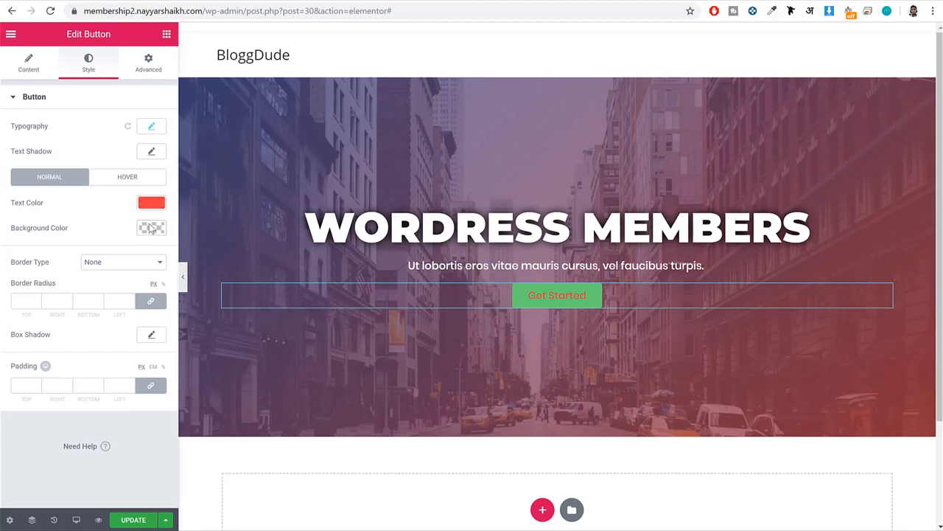
Set the Get Started button's normal background color to white.
left_click(150, 229)
left_click(125, 370)
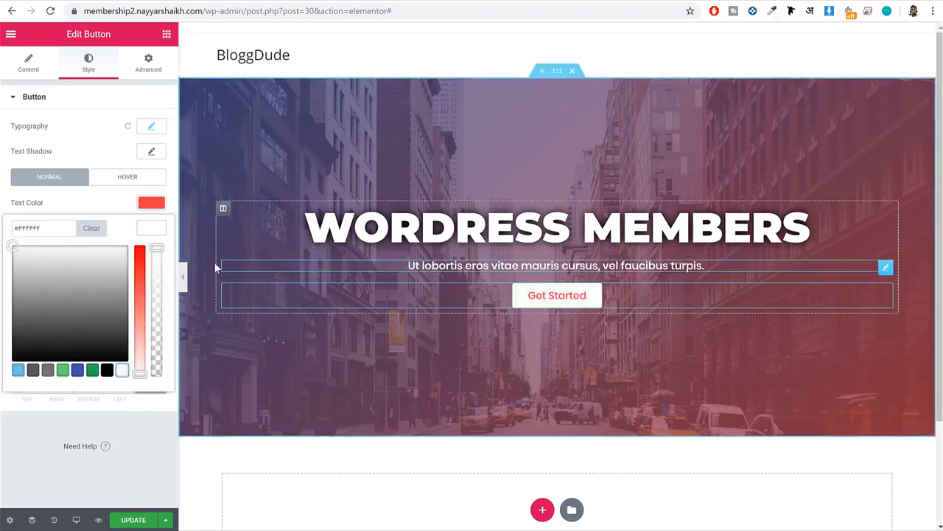
left_click(132, 208)
Compare with the demo's button and set the Get Started button's hover text color to white.
left_click(120, 180)
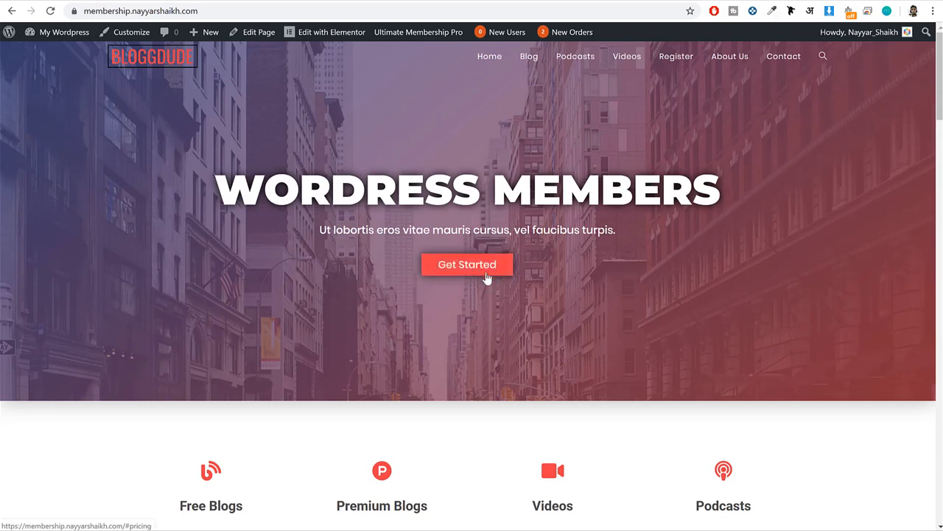
left_click(243, 2)
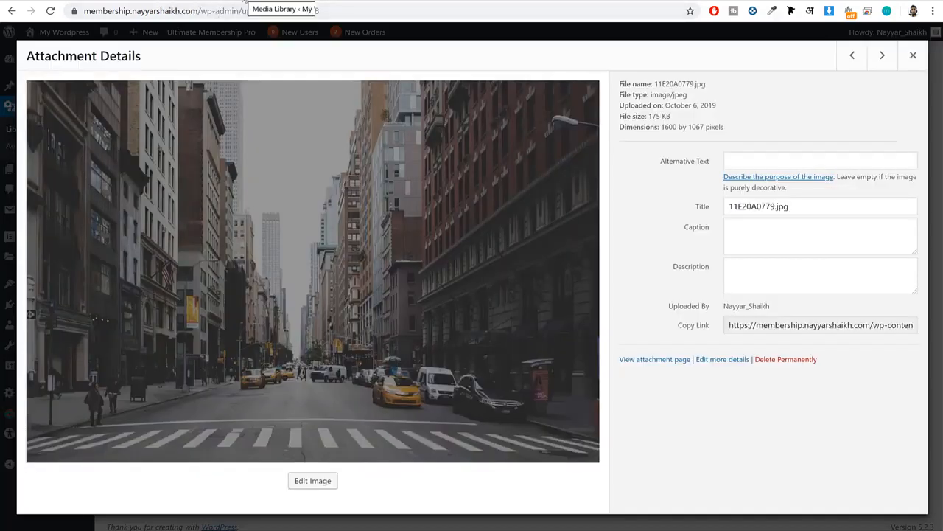
left_click(213, 2)
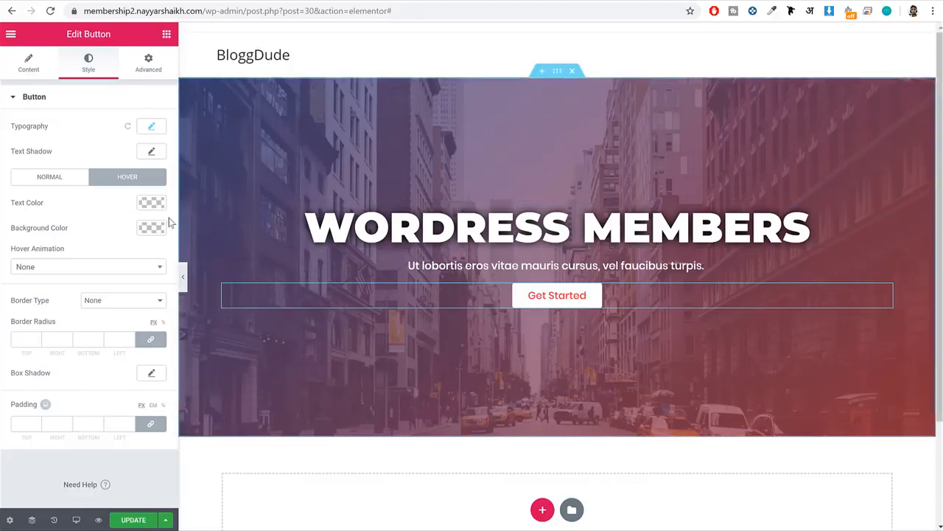
left_click(151, 203)
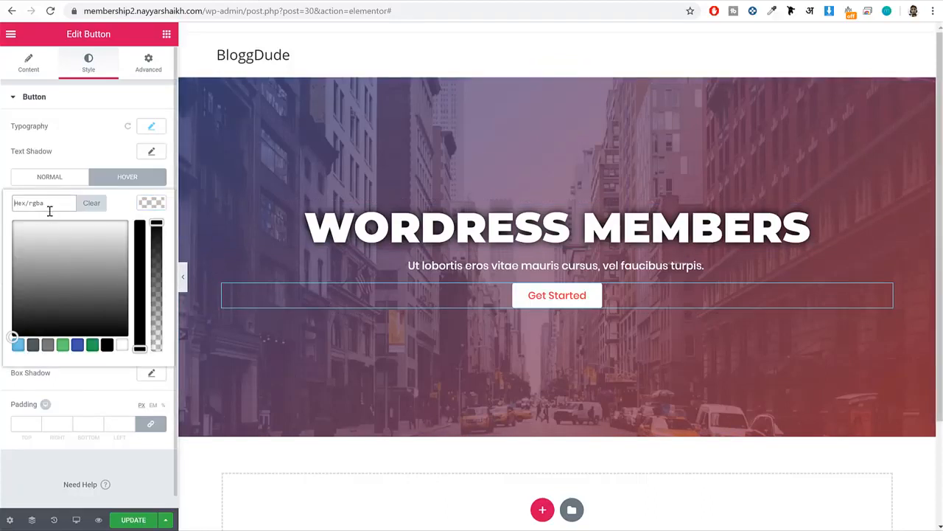
left_click(122, 345)
left_click(149, 204)
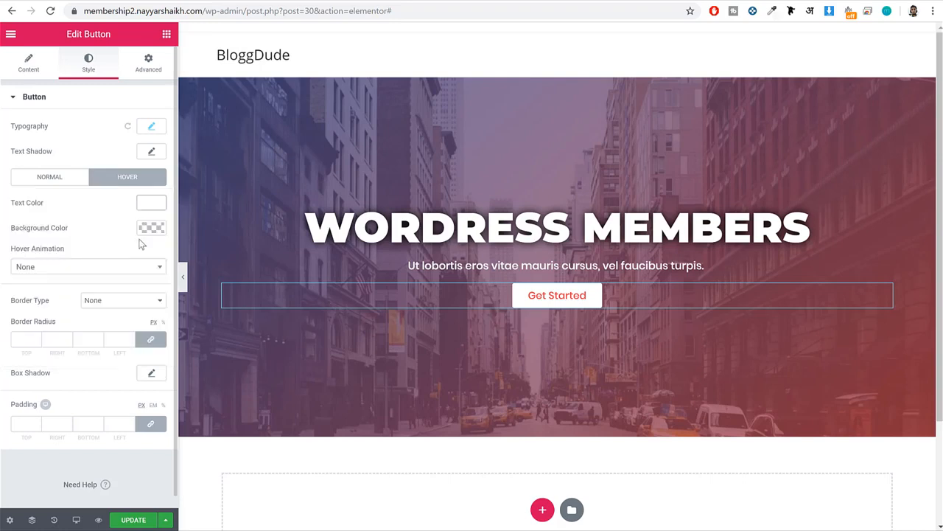
Set the Get Started button's hover background color to #ef3f49.
left_click(151, 221)
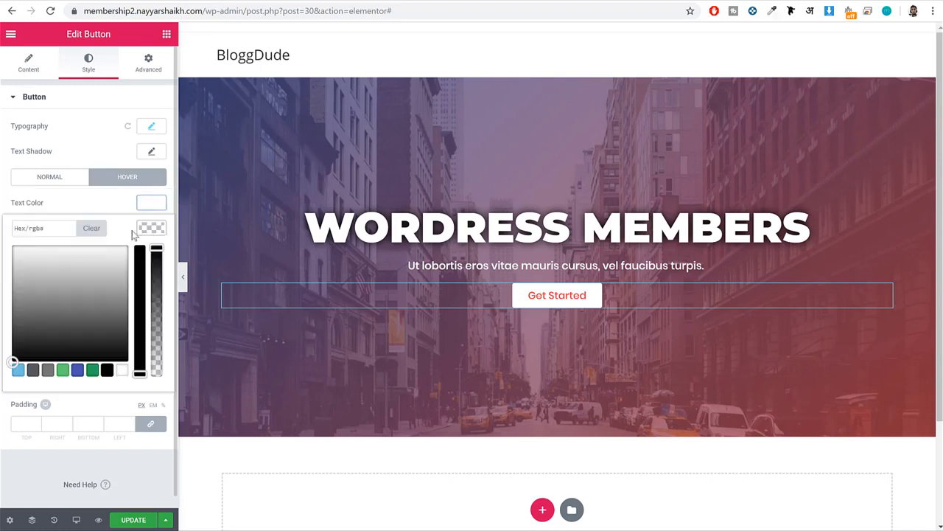
left_click(52, 234)
type("#ef3f49")
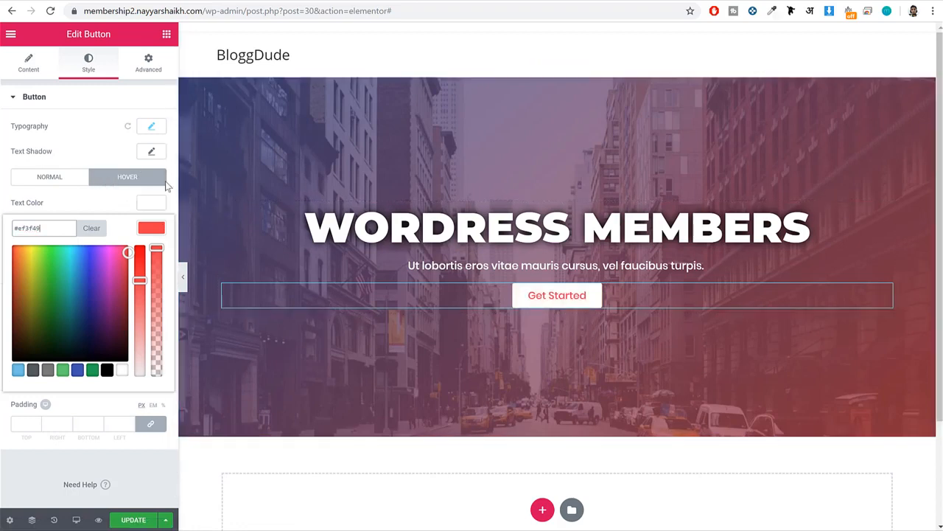
left_click(131, 196)
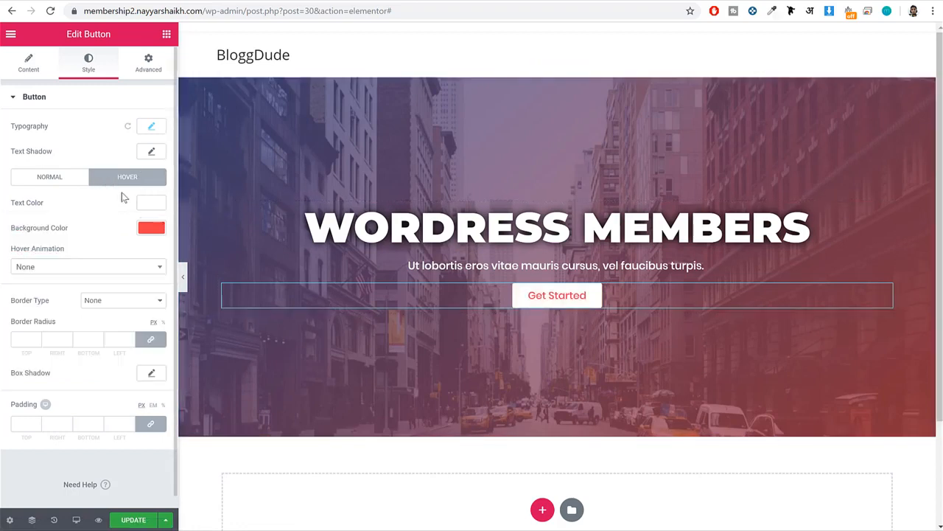
Try a border radius of 50 px on all corners of the Get Started button and preview it.
left_click(65, 184)
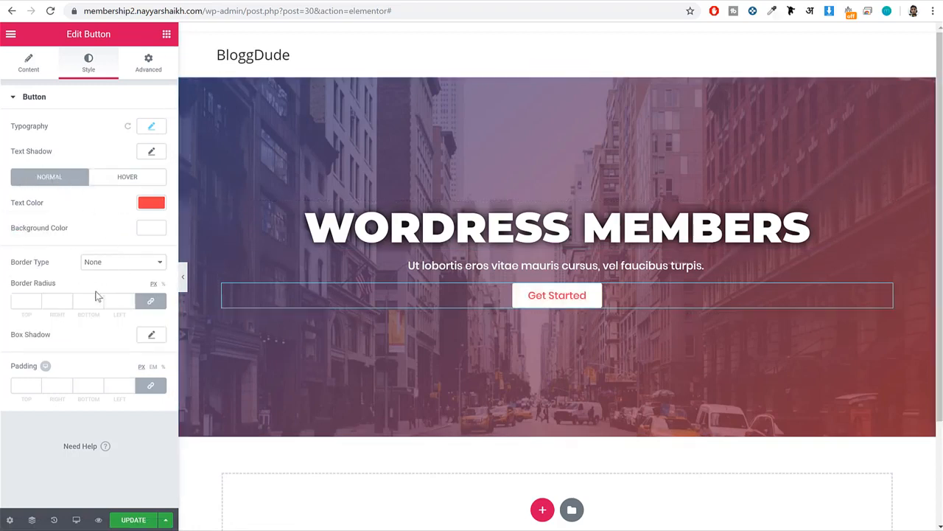
left_click(17, 301)
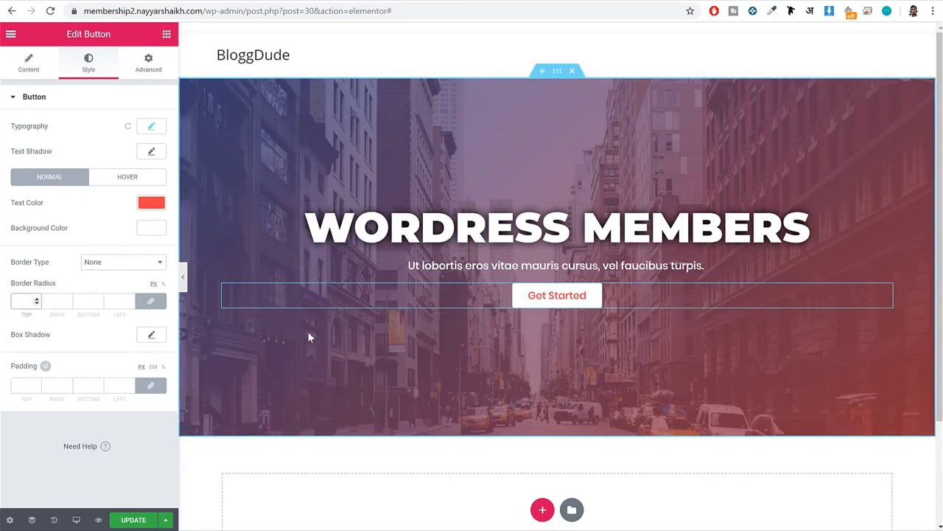
left_click(183, 279)
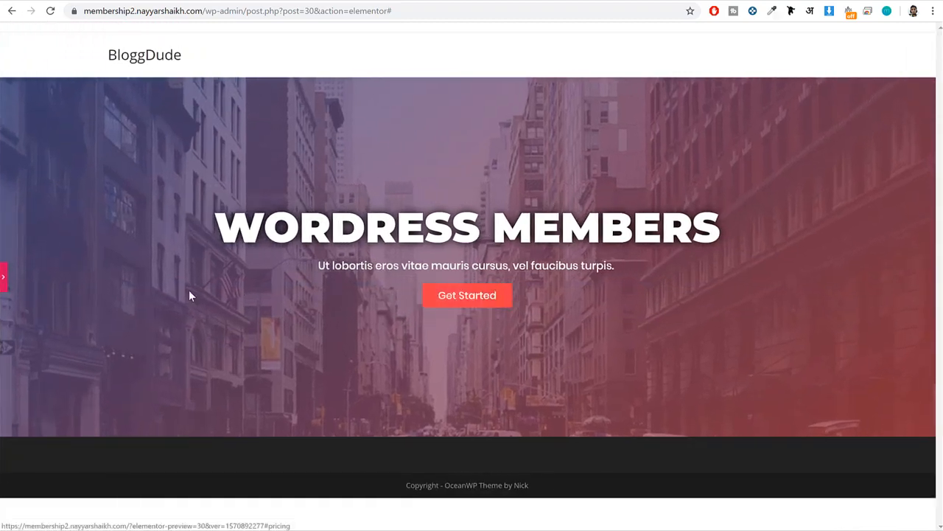
left_click(3, 278)
left_click(26, 302)
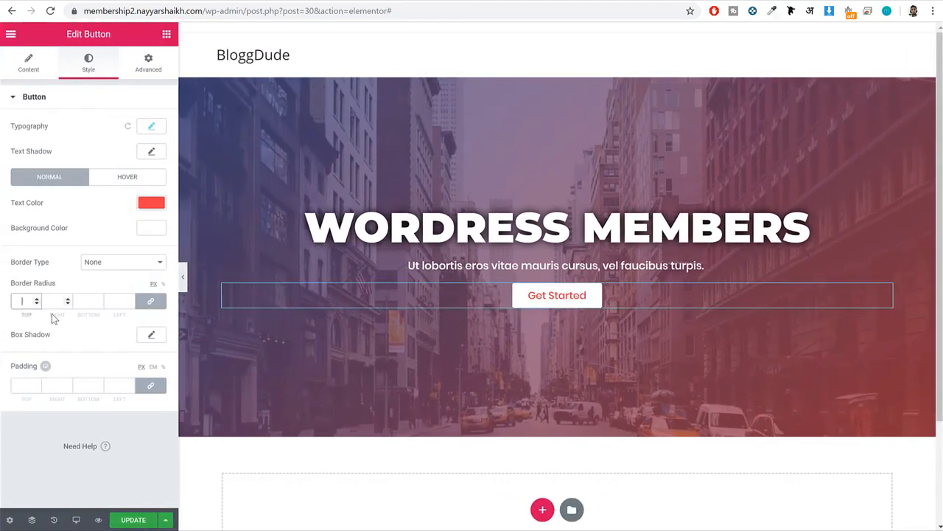
type("50")
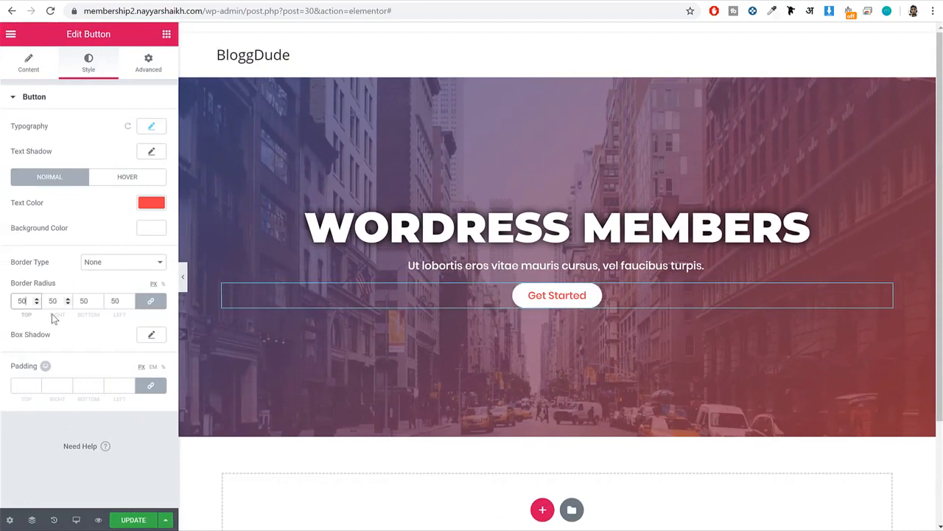
left_click(184, 284)
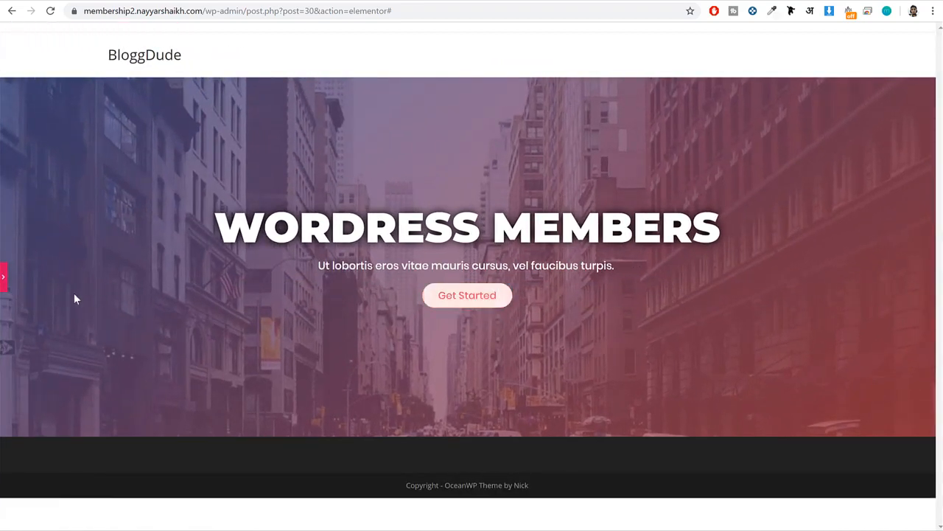
left_click(4, 280)
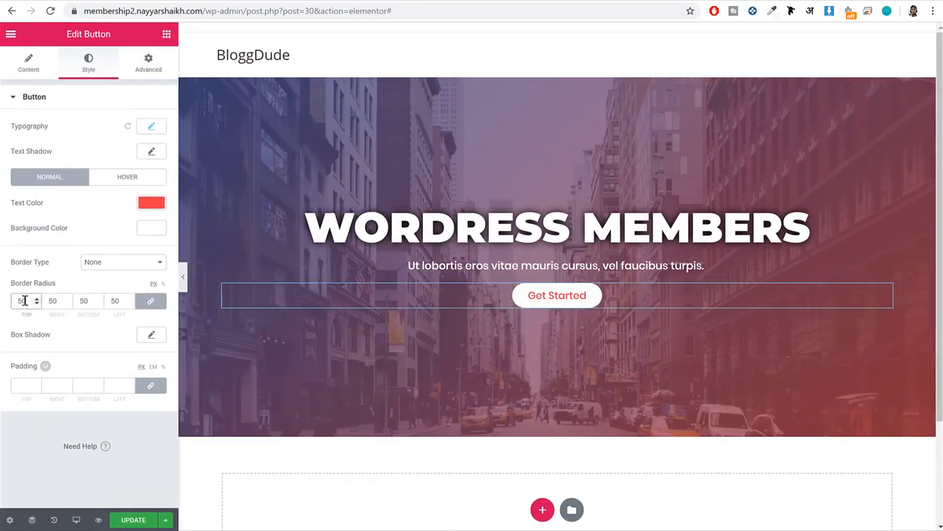
Set the Get Started button's border radius to 0 px on all corners and preview the page.
key("BackSpace")
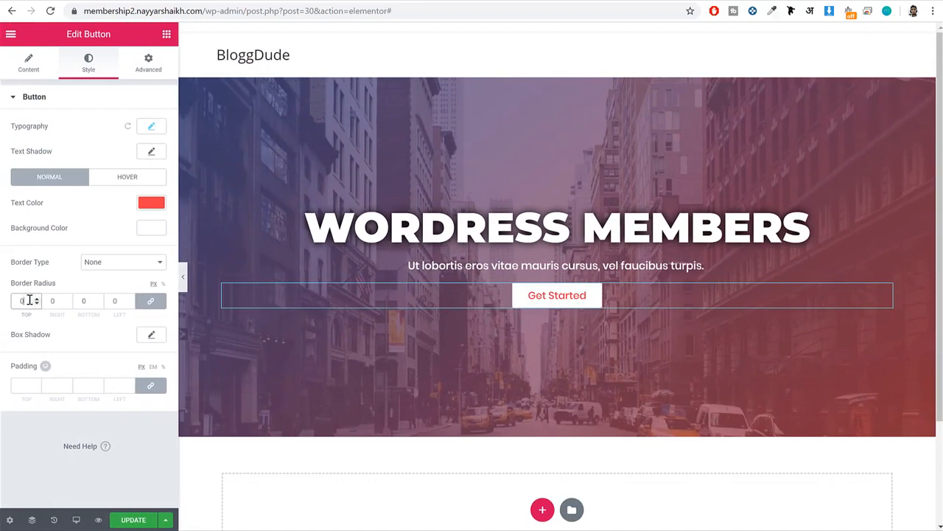
left_click(183, 276)
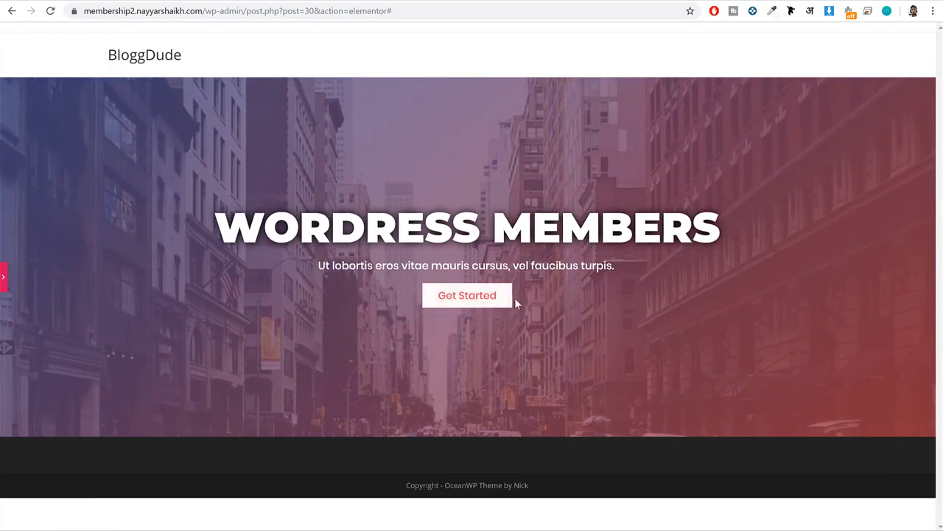
Add a box shadow to the Get Started button and set its color to rgba(0,0,0,0.65).
left_click(3, 276)
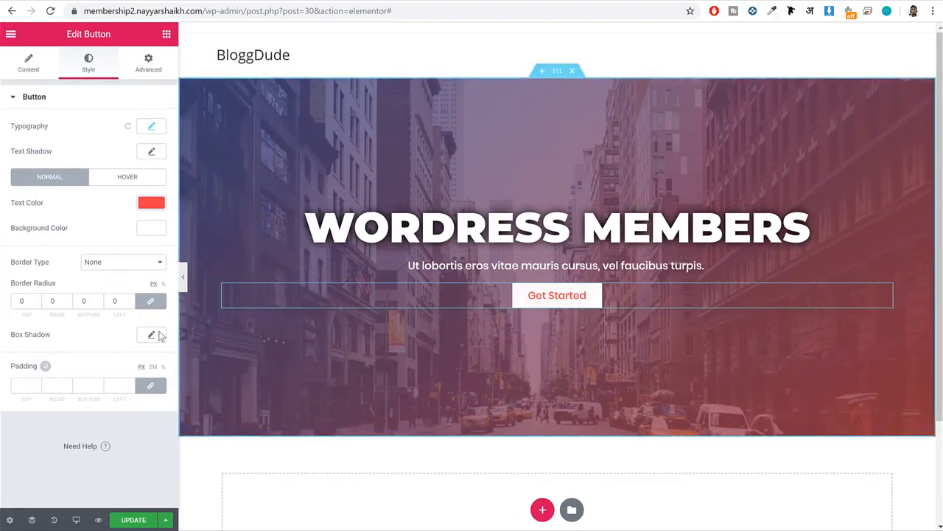
left_click_drag(53, 334, 12, 339)
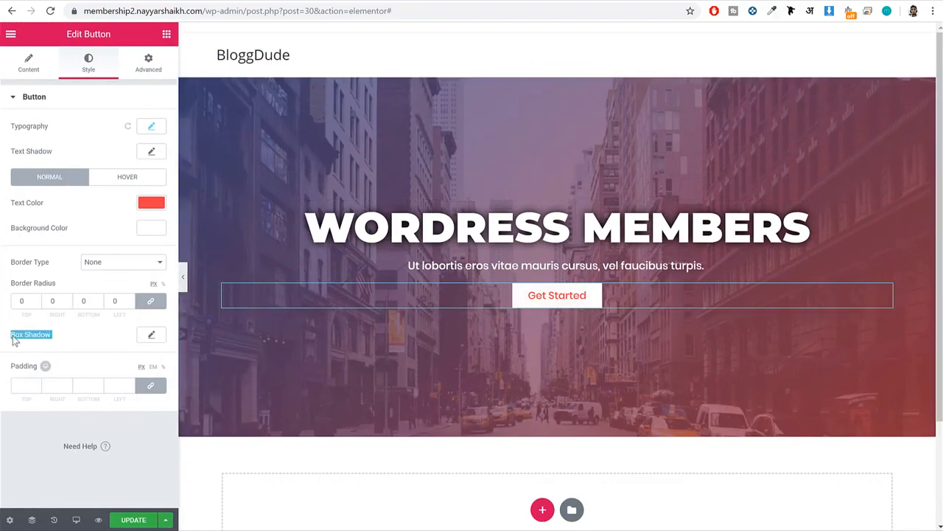
left_click(151, 338)
scroll(144, 335, "down", 1)
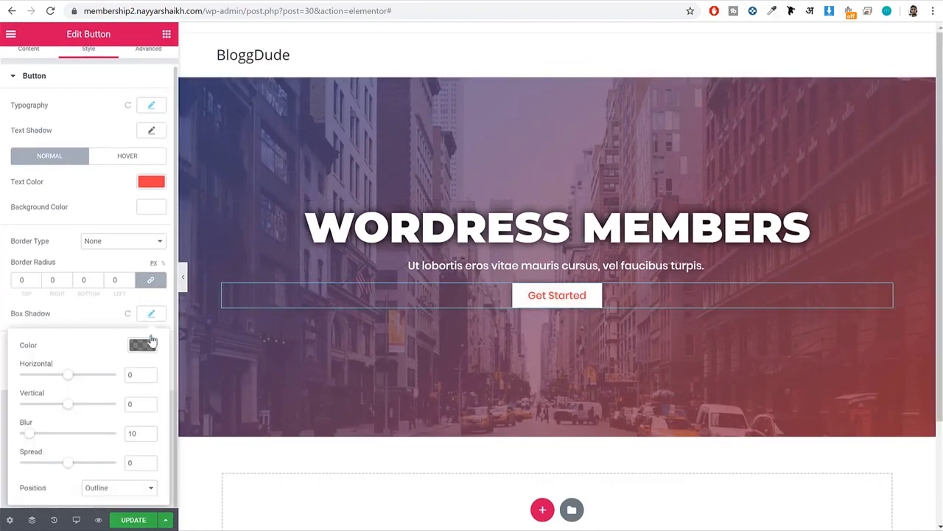
left_click(138, 347)
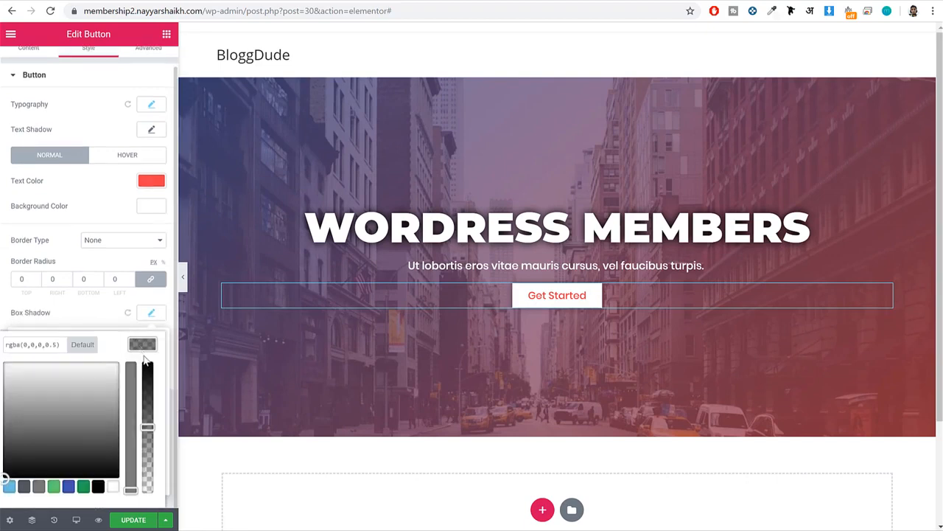
left_click_drag(147, 426, 147, 409)
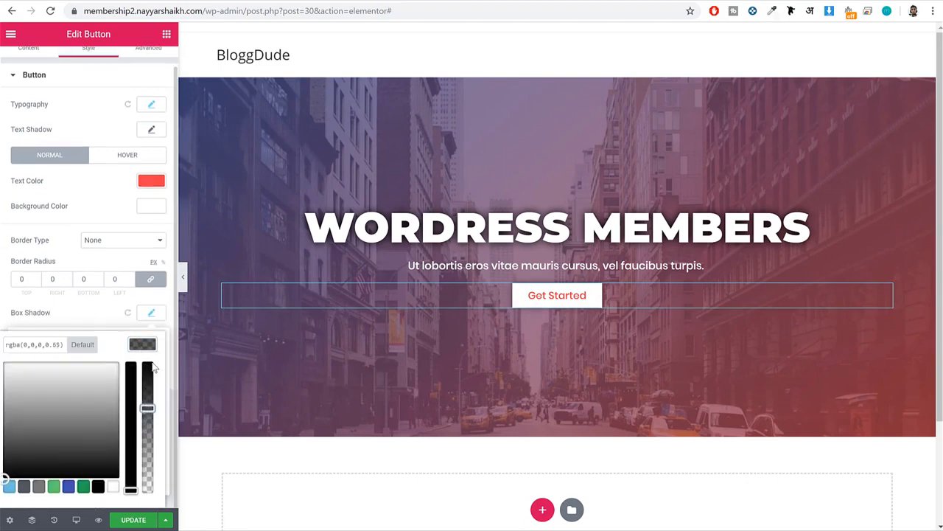
left_click(151, 314)
Set the Get Started button's box shadow blur to 15 and preview the hero section at full width.
left_click(152, 315)
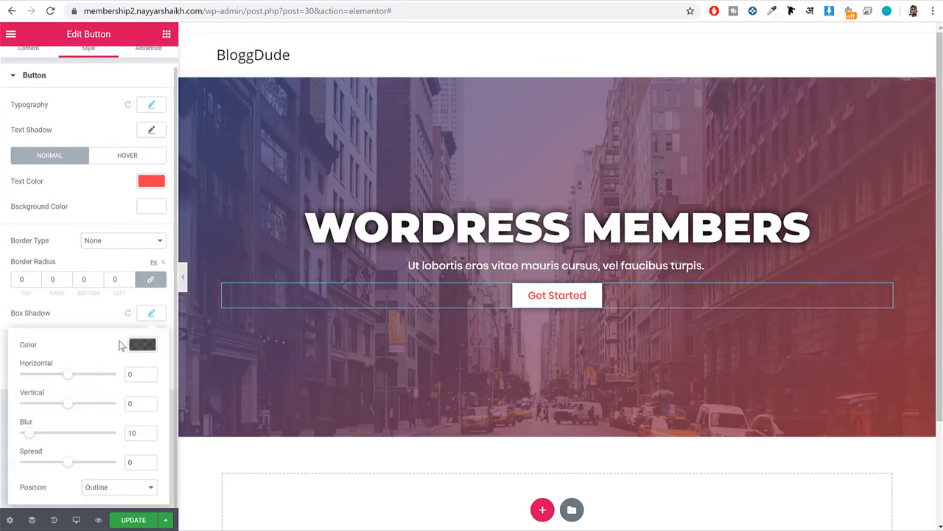
left_click_drag(33, 436, 42, 443)
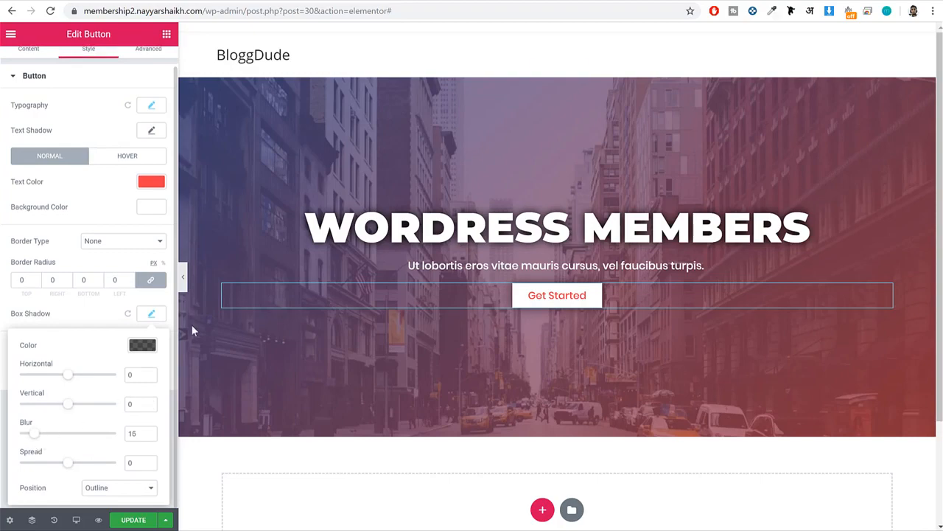
left_click(183, 277)
left_click(3, 276)
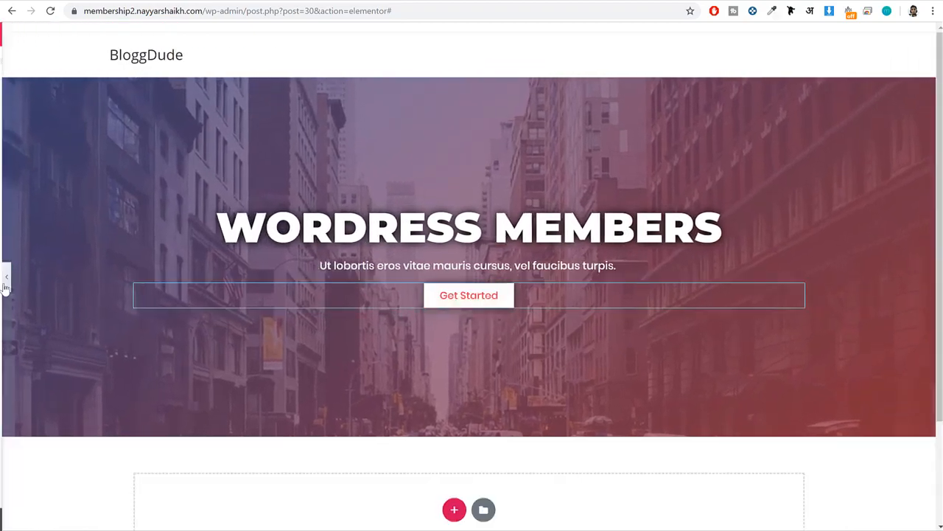
Update the Home page to save the Get Started button's styling, and switch between the open browser tabs.
left_click(138, 520)
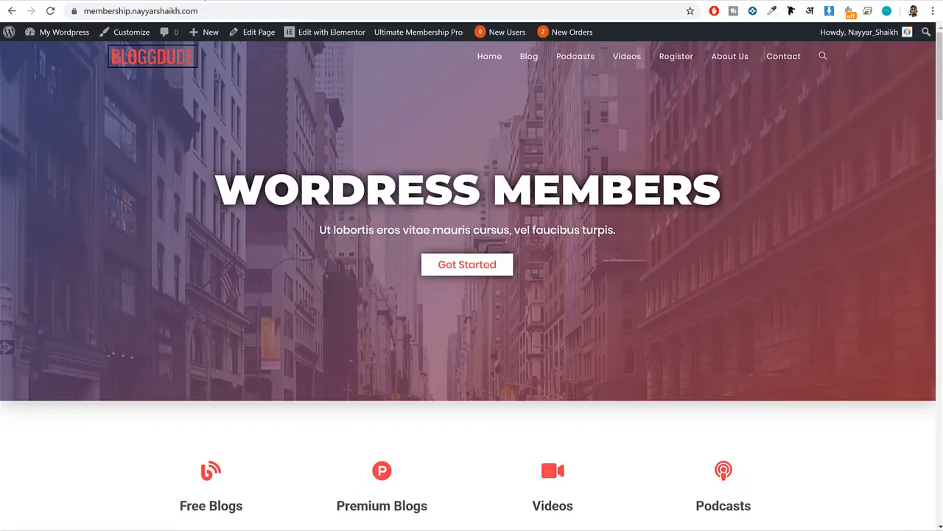
left_click(206, 3)
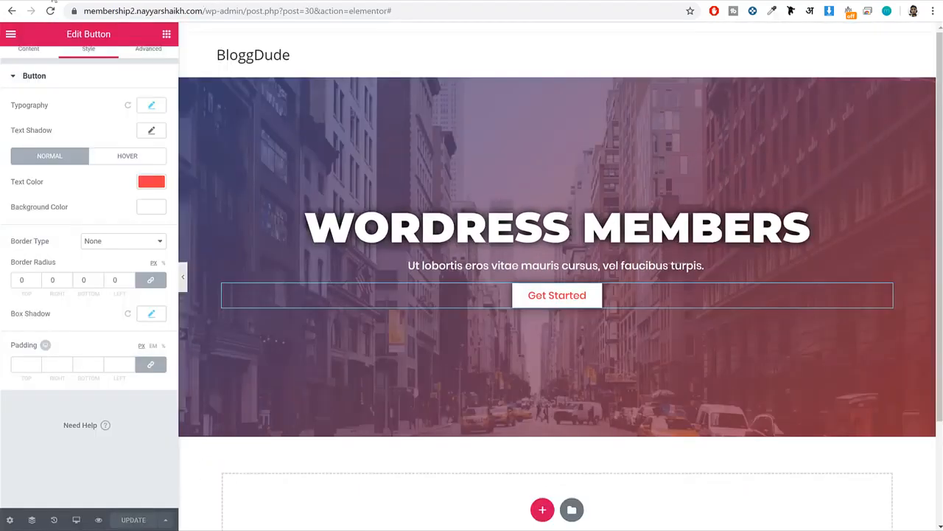
left_click(31, 2)
left_click(199, 3)
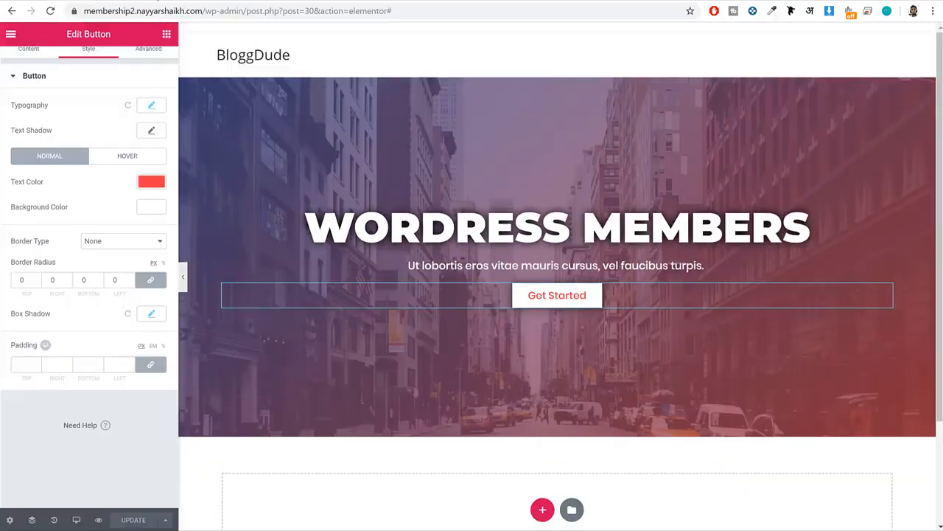
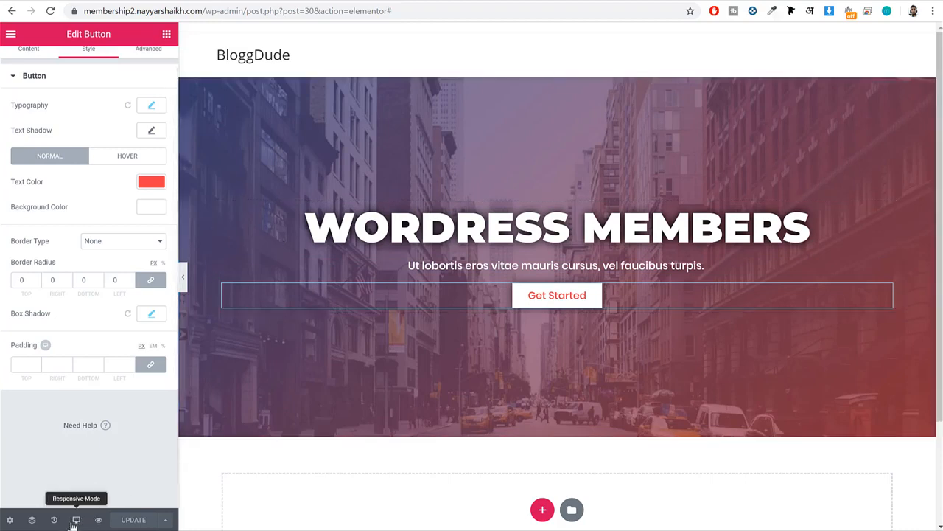
In the 360px mobile preview, set the WORDRESS MEMBERS heading's font size to 44 px.
left_click(74, 521)
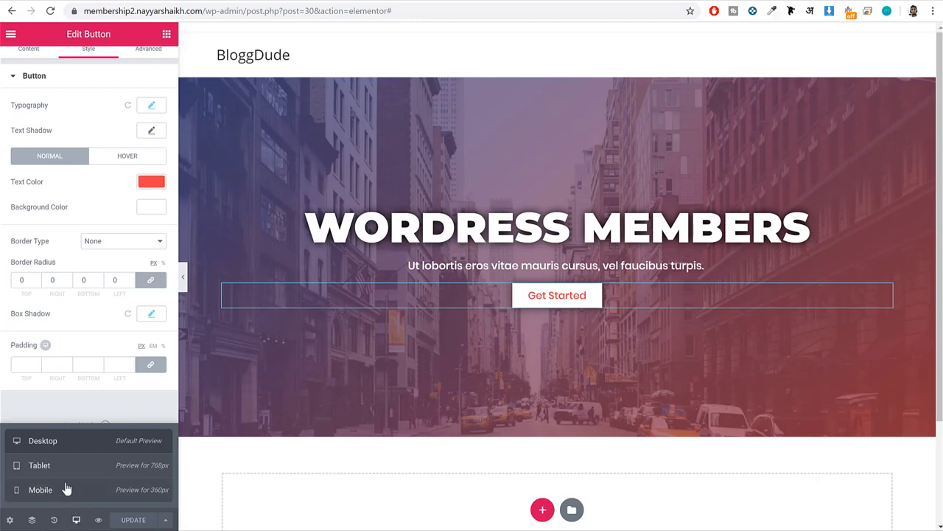
left_click(65, 499)
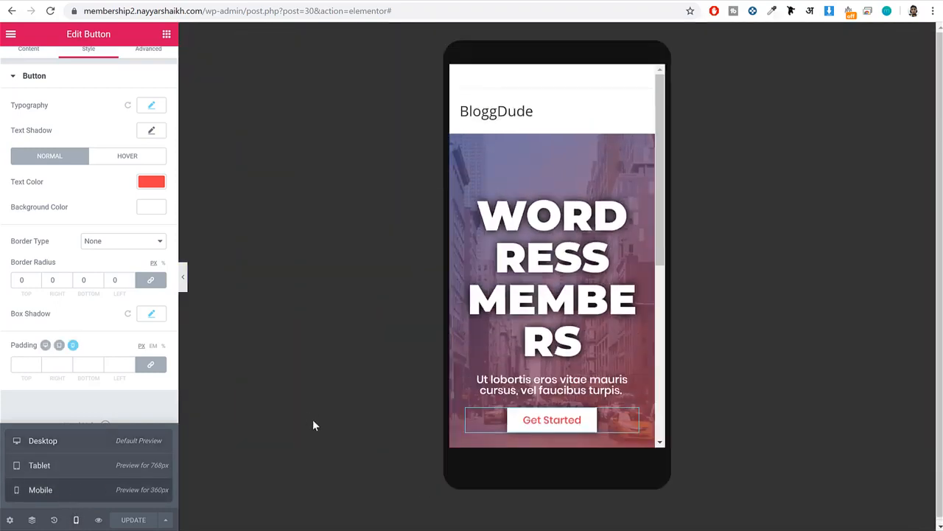
scroll(627, 304, "down", 3)
scroll(625, 302, "up", 4)
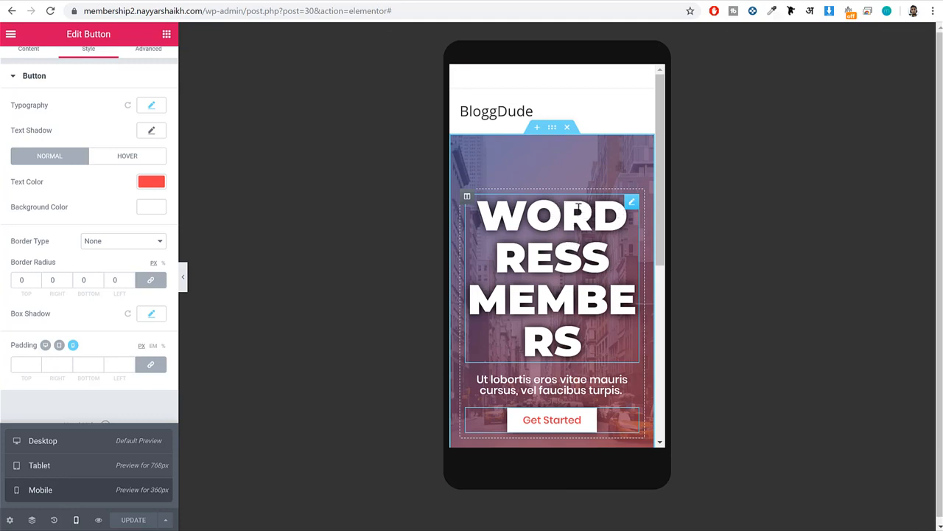
left_click(630, 202)
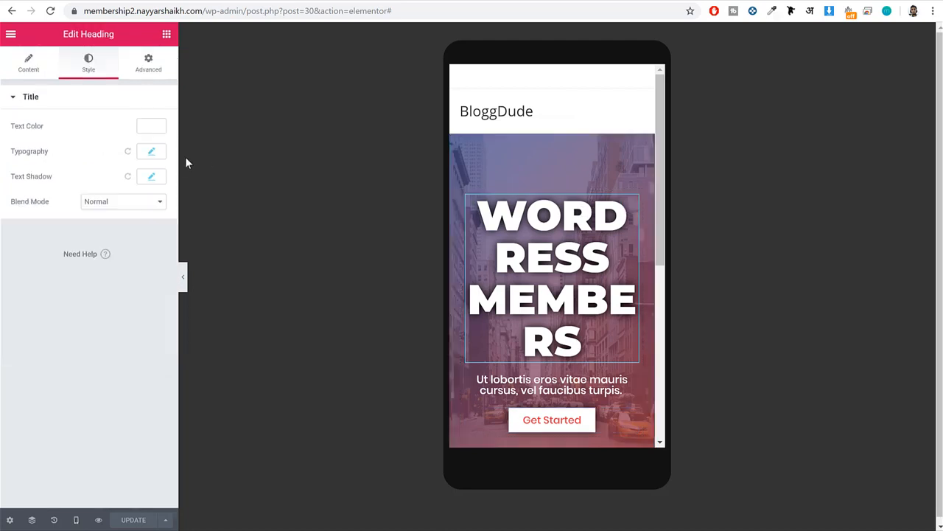
left_click(151, 152)
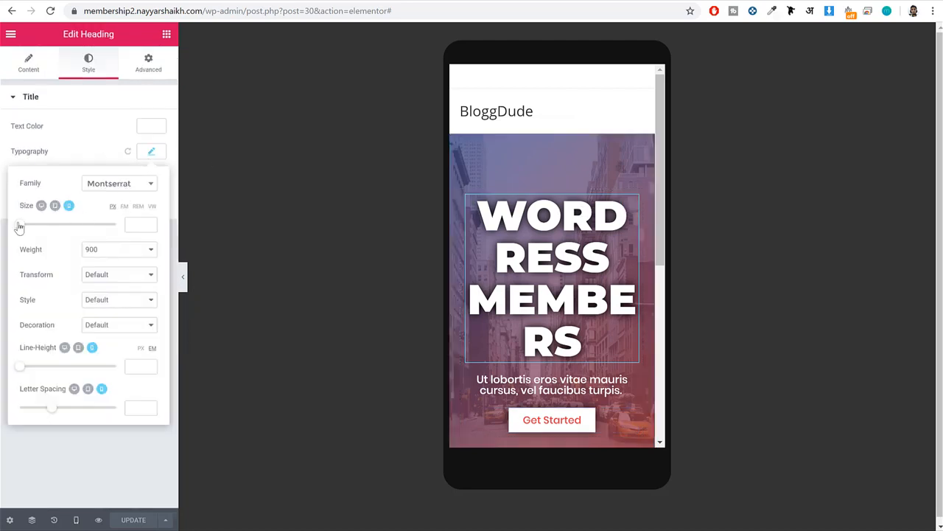
left_click_drag(19, 227, 38, 233)
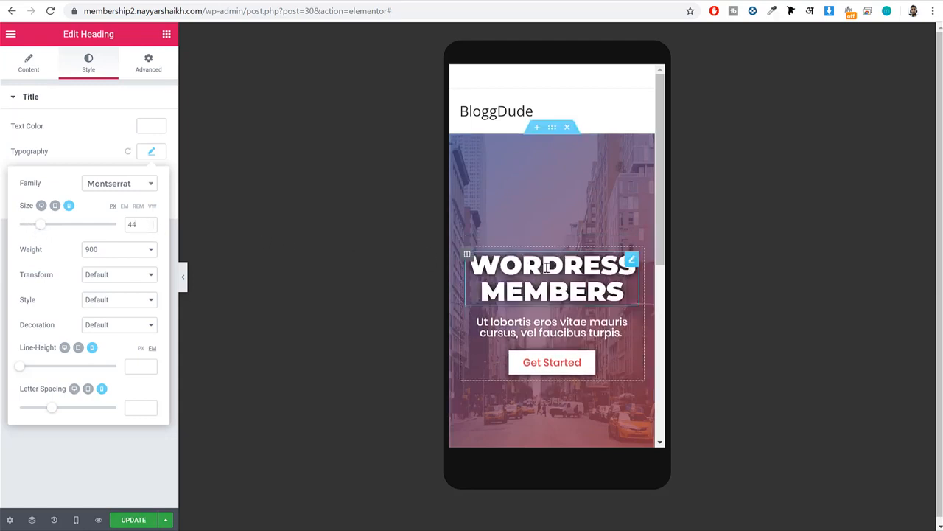
scroll(585, 330, "down", 3)
scroll(585, 331, "up", 3)
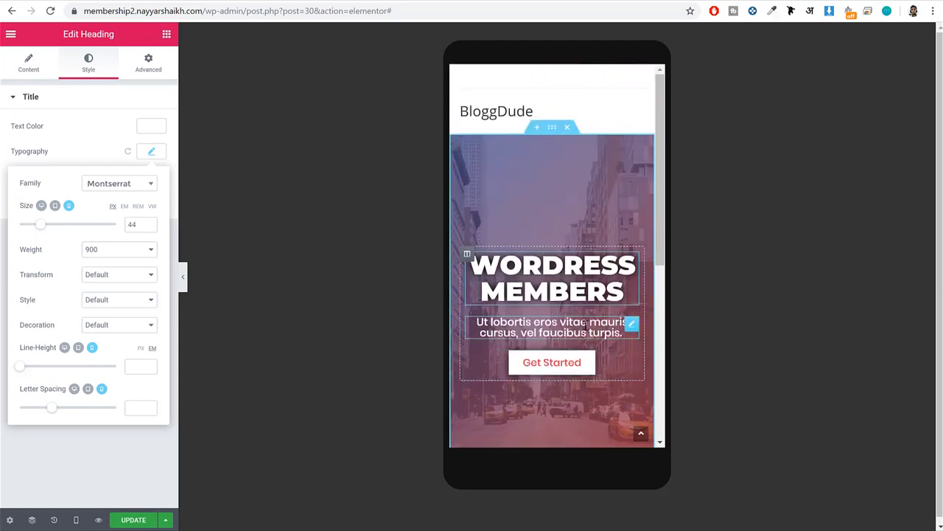
Update the Home page, check the hero section in the tablet preview and return to the desktop preview.
left_click(123, 525)
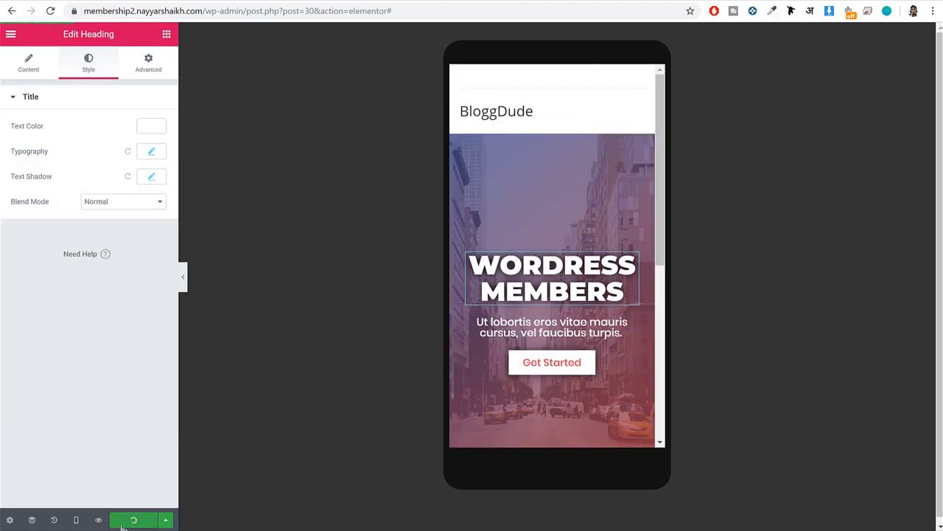
left_click(76, 520)
left_click(63, 472)
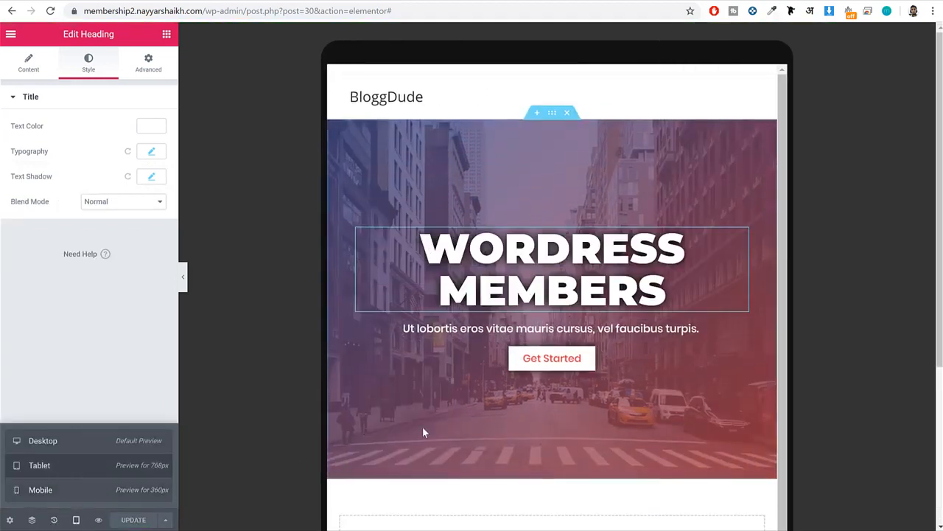
left_click(41, 443)
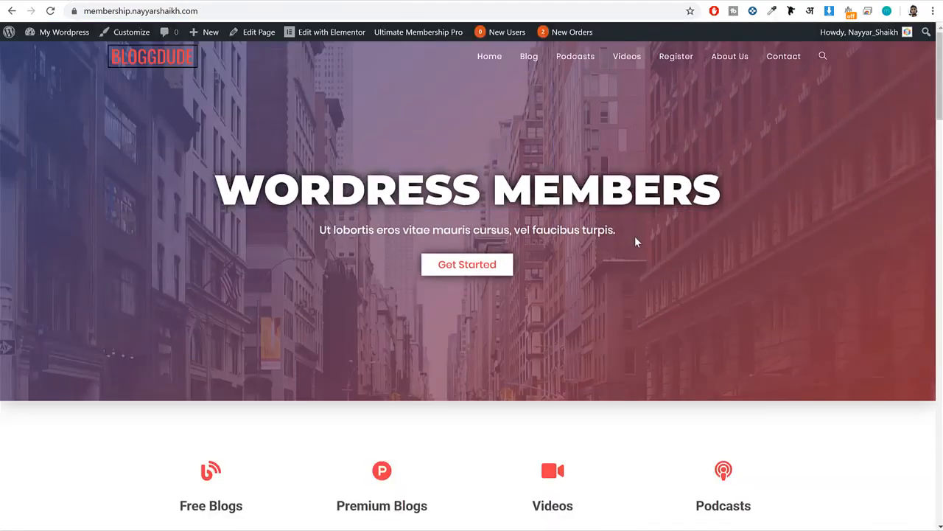
Look at the demo's feature row and add a section with four equal columns below the hero.
scroll(636, 241, "down", 3)
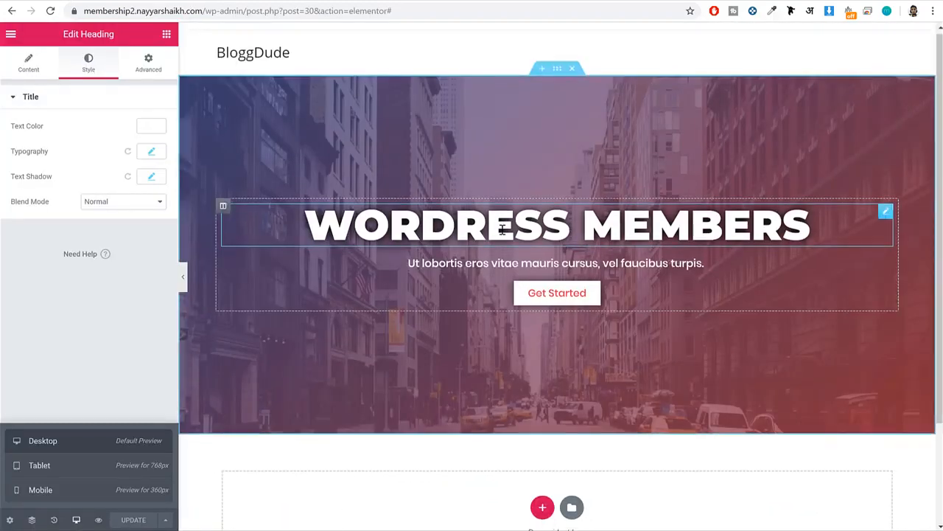
scroll(525, 343, "down", 2)
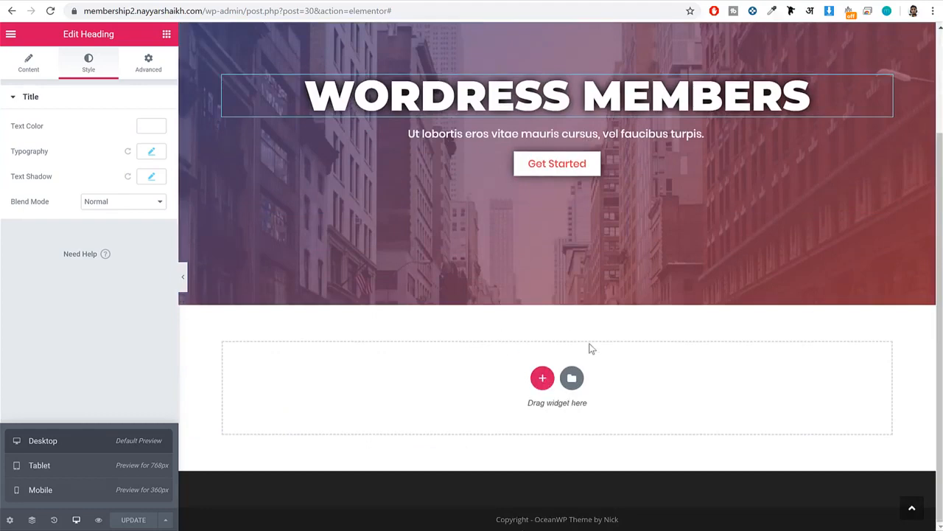
left_click(542, 379)
scroll(553, 232, "down", 1)
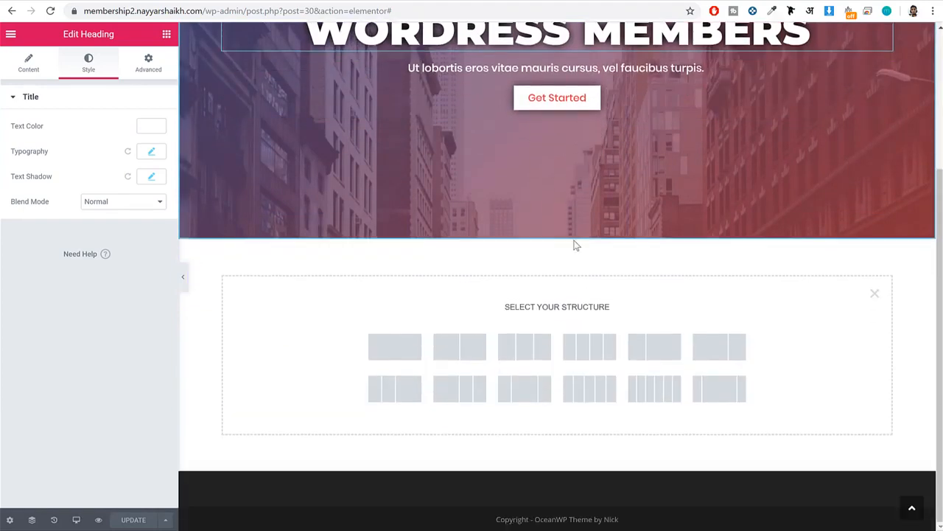
left_click(586, 356)
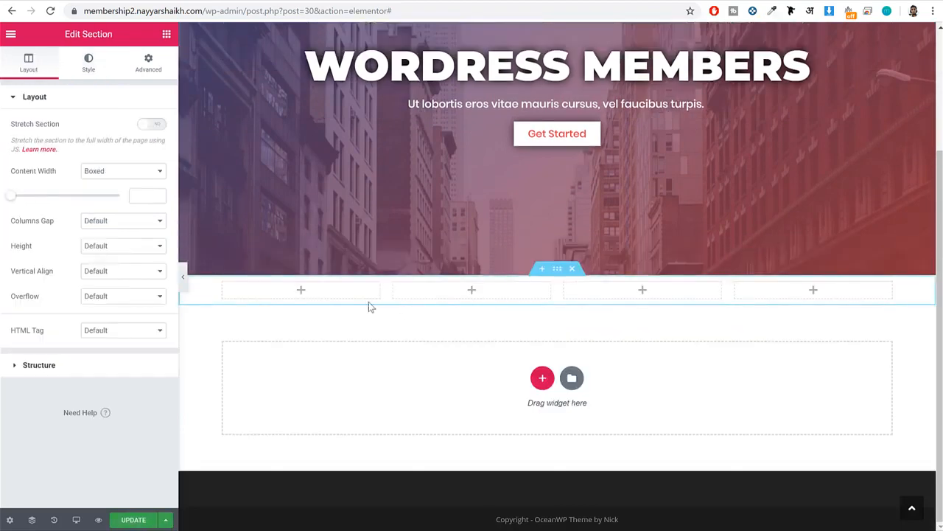
Add an Icon Box widget to the first column of the four-column section.
left_click(166, 33)
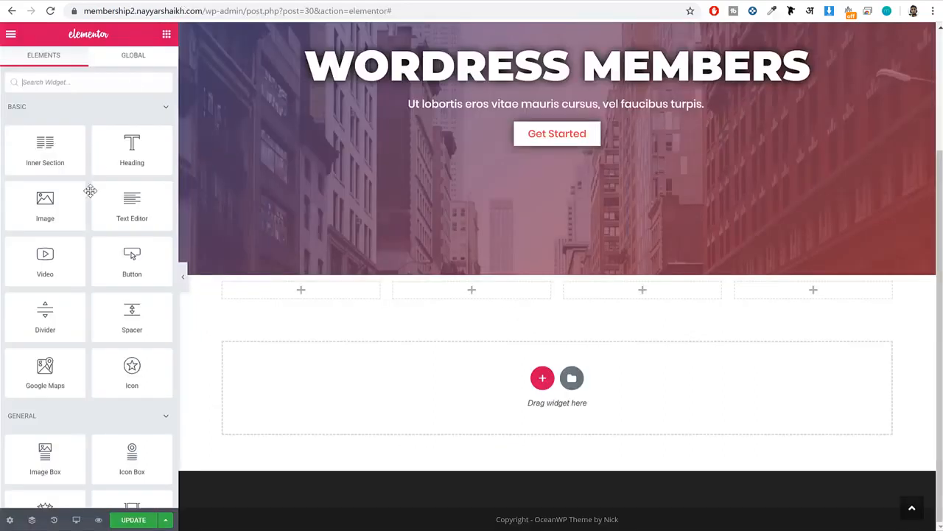
scroll(90, 189, "down", 4)
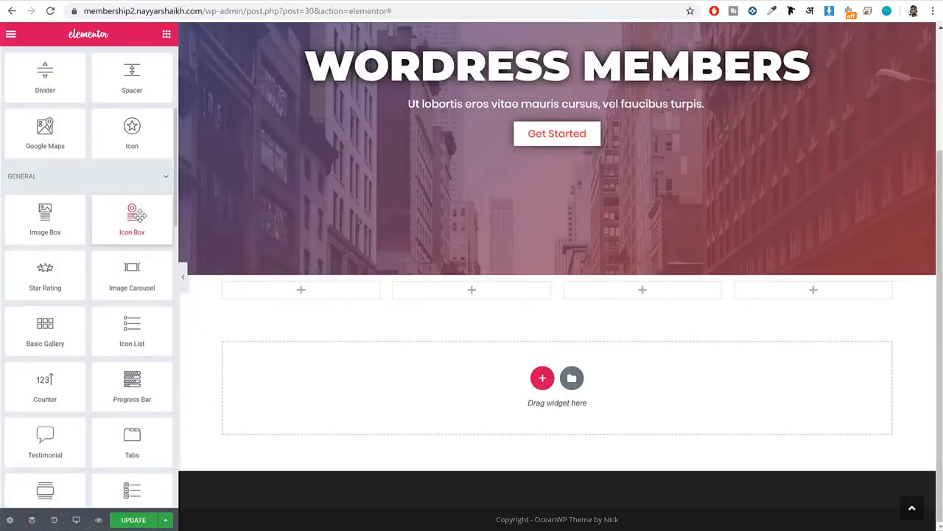
left_click_drag(136, 214, 331, 293)
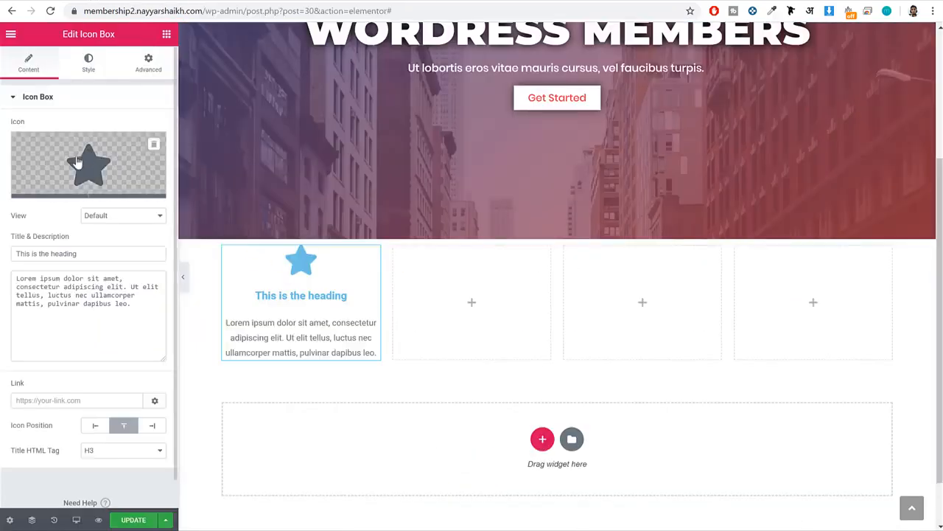
Replace the icon box's star with the Blog icon from the icon library.
left_click(78, 163)
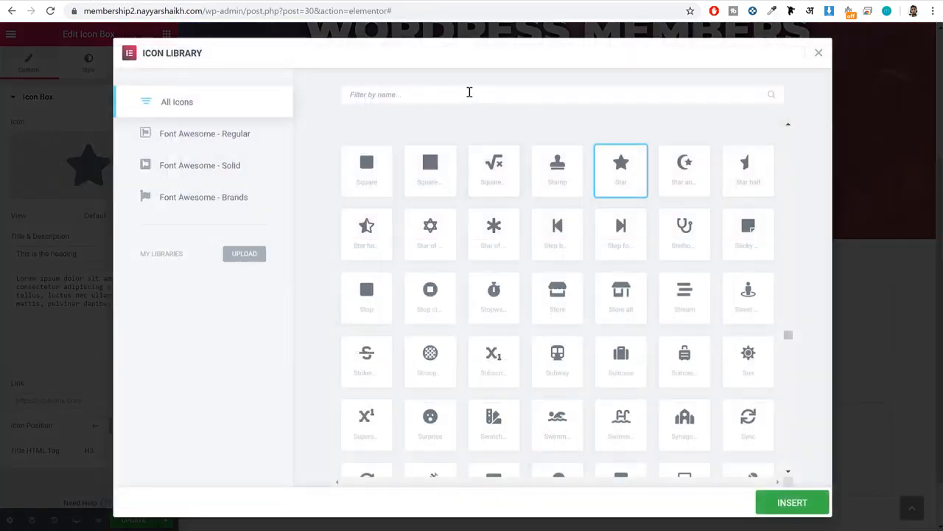
left_click(470, 92)
type("blog")
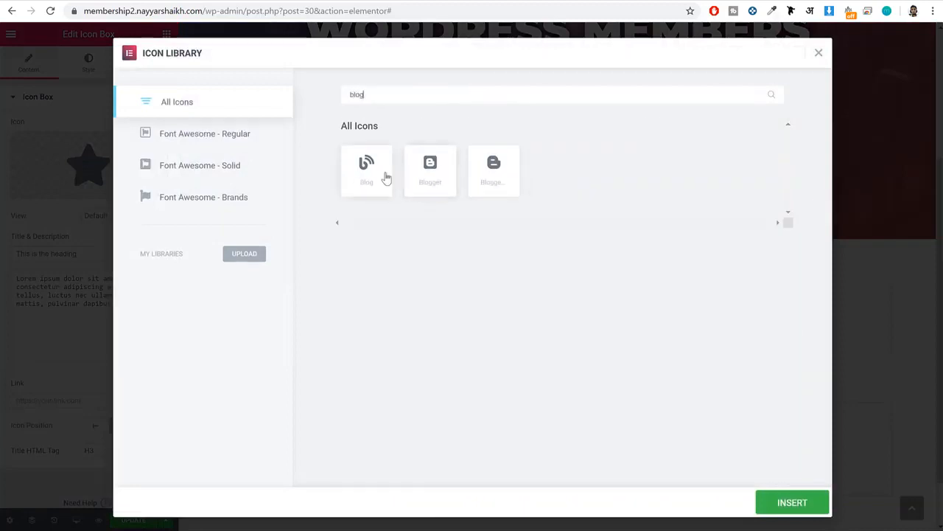
left_click(368, 177)
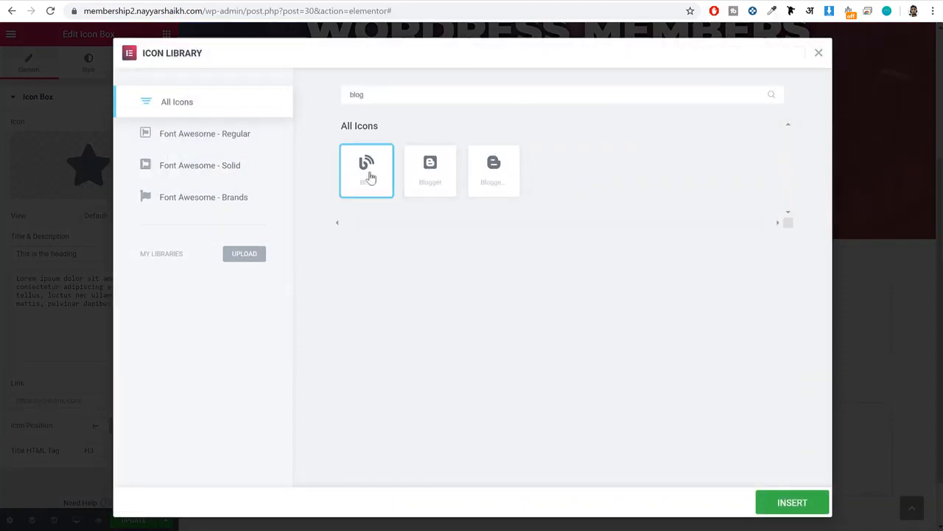
left_click(791, 502)
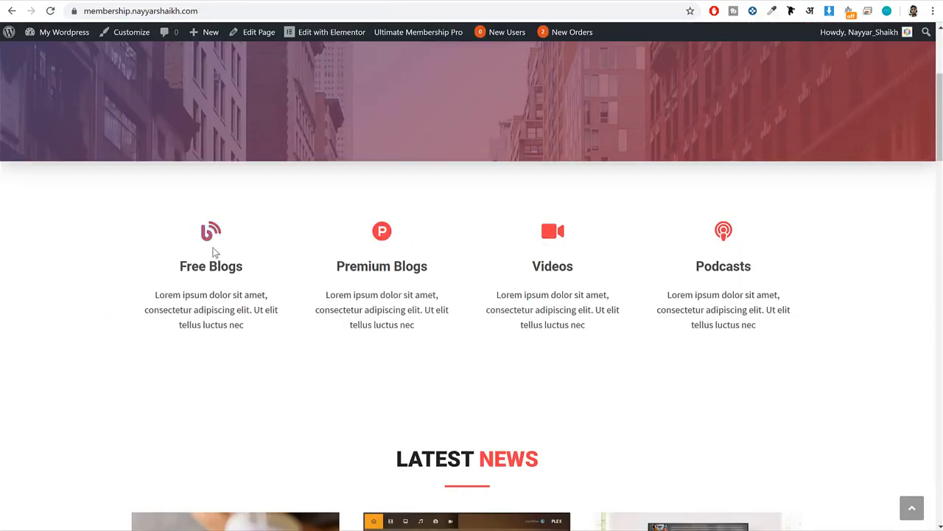
Copy the first feature title from the demo site and set the icon box's title to "Free Blogs".
triple_click(219, 263)
key("ctrl+c")
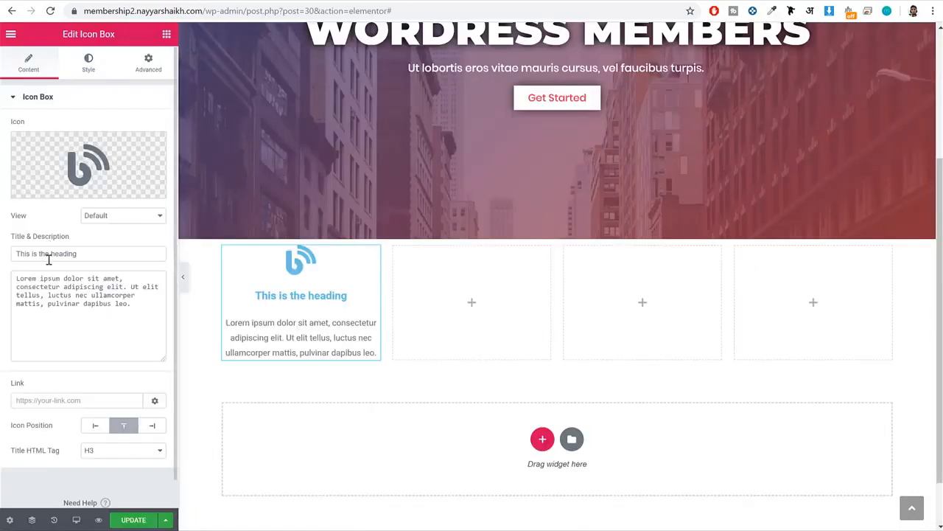
left_click(46, 254)
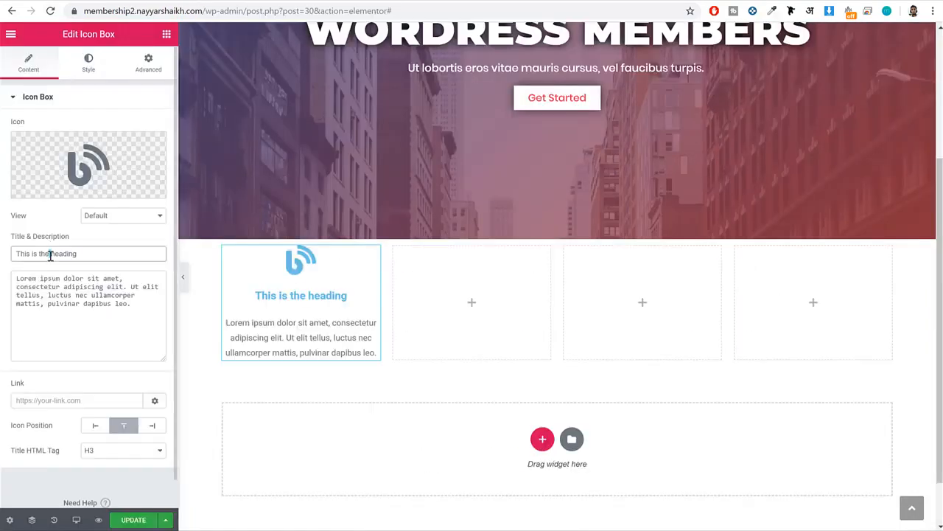
key("ctrl+a")
key("ctrl+v")
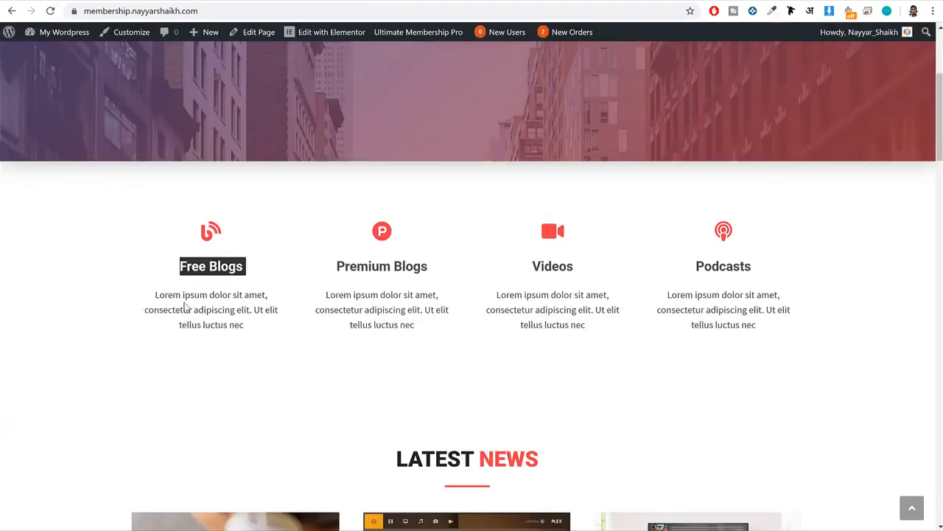
Replace the icon box's description with the demo's text "Lorem ipsum dolor sit amet, consectetur adipiscing elit. Ut elit tellus luctus nec".
triple_click(193, 306)
key("ctrl+c")
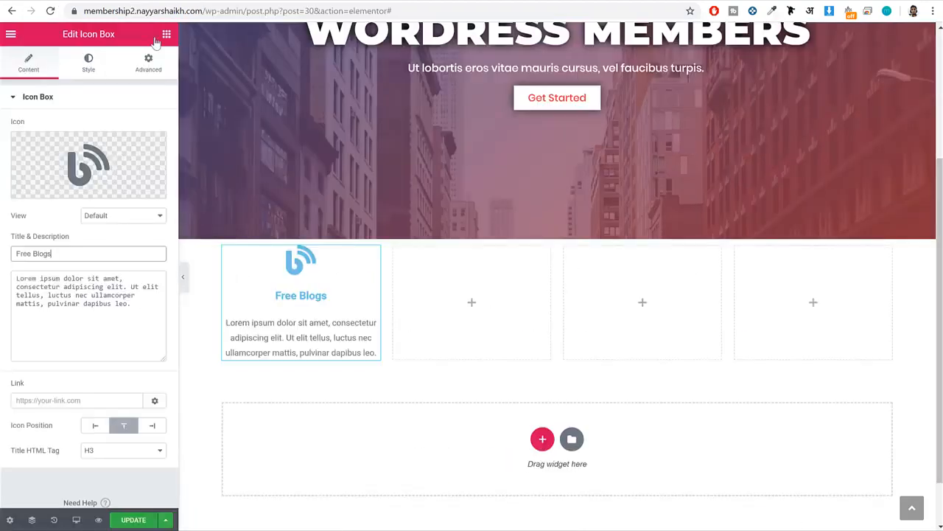
left_click(99, 293)
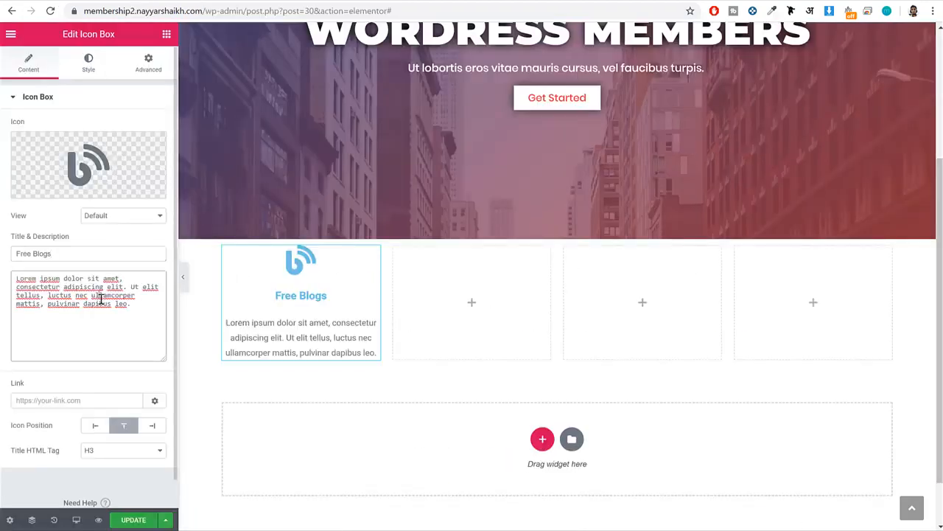
key("ctrl+a")
key("ctrl+v")
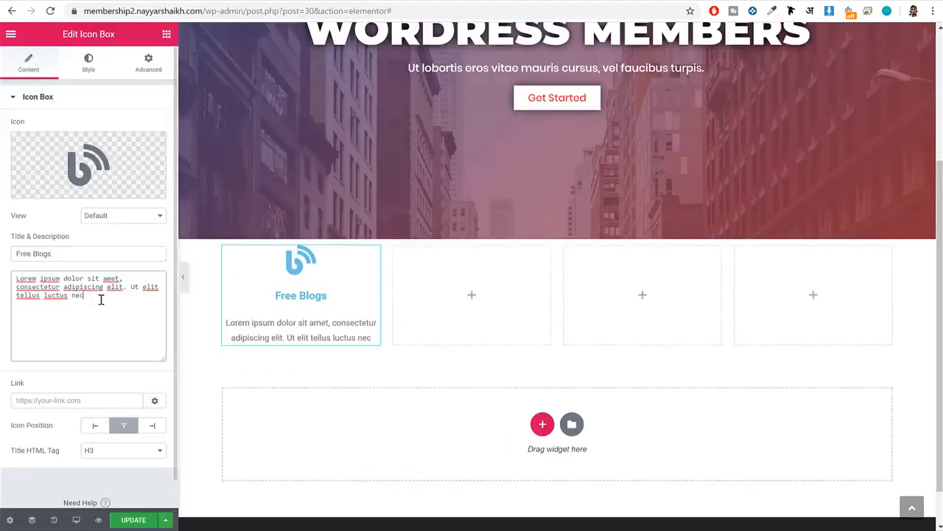
Set the Free Blogs icon's primary color to the red ef3f48.
left_click(74, 65)
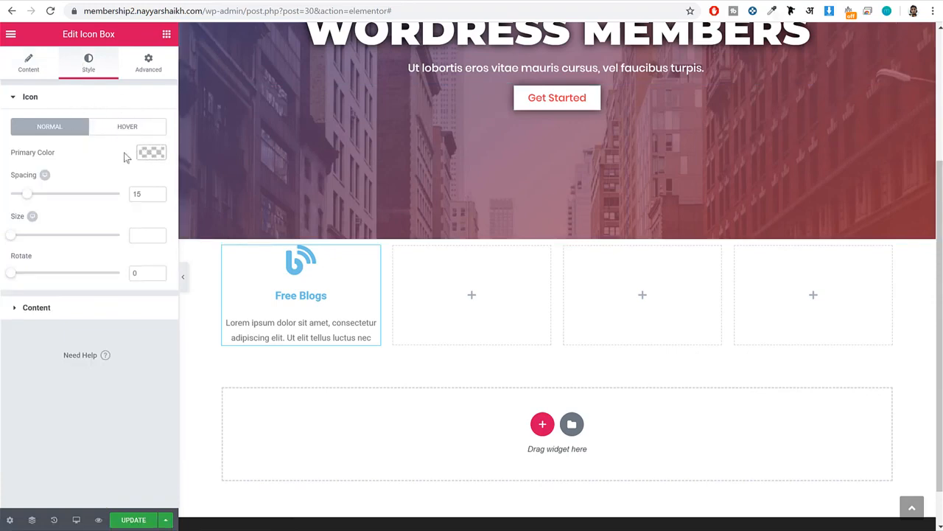
left_click(151, 153)
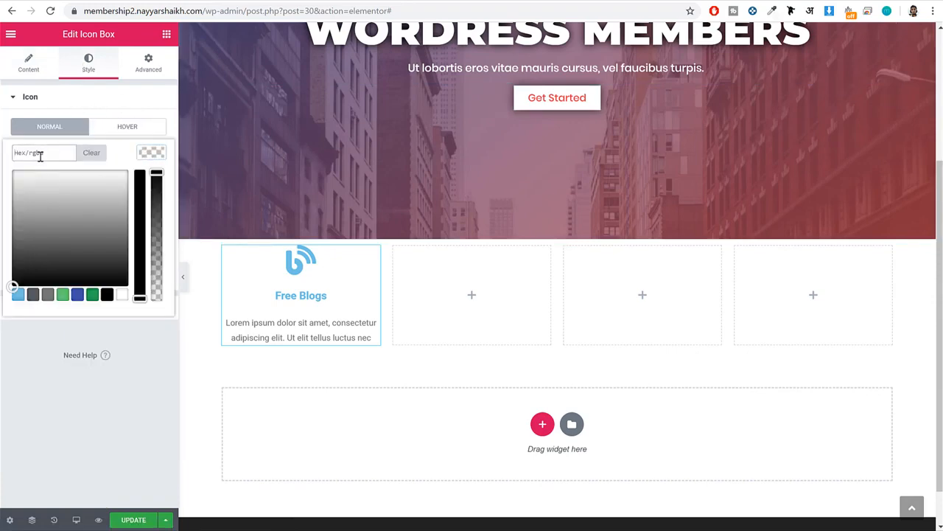
left_click(41, 156)
type("ef")
type("3f48")
left_click(160, 153)
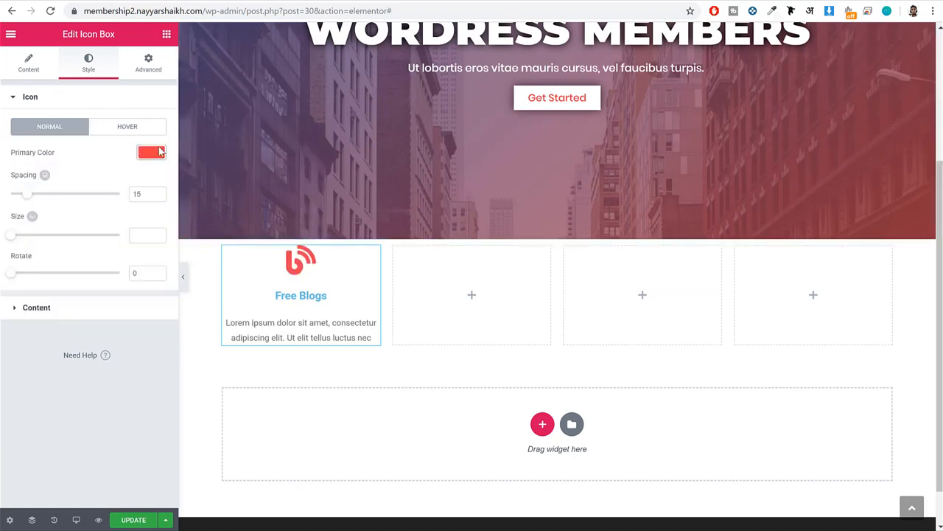
Set the Free Blogs icon's spacing to 20 and its size to 35.
mouse_move(31, 197)
left_mouse_down()
mouse_move(123, 210)
mouse_move(36, 207)
left_mouse_up()
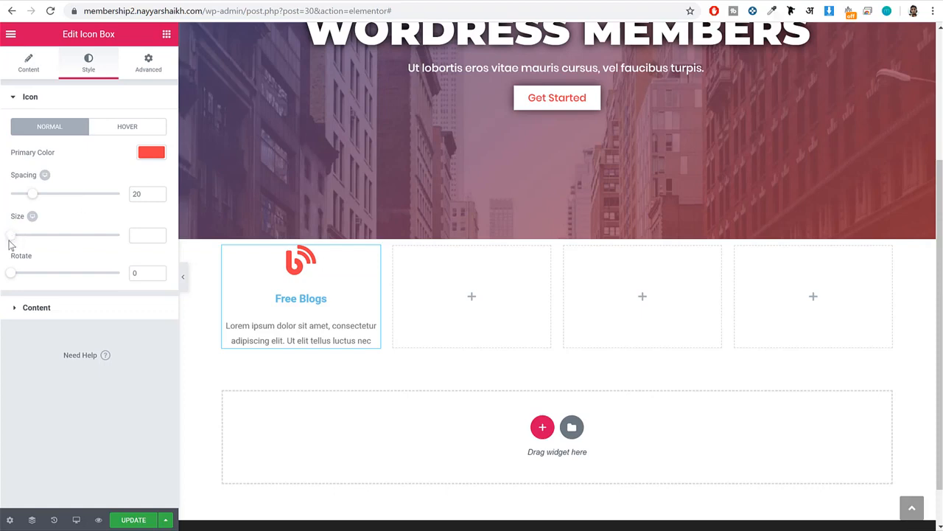
left_click_drag(9, 243, 26, 243)
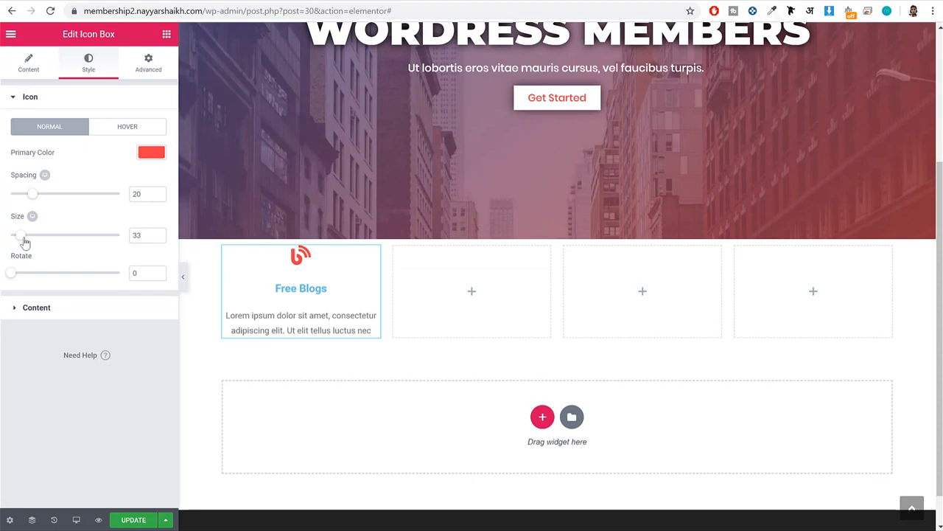
left_click(158, 233)
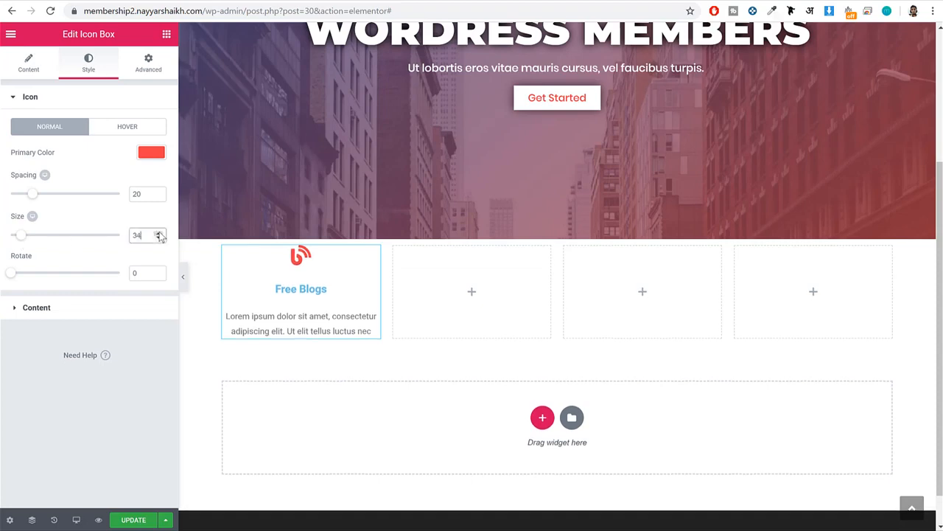
left_click(157, 233)
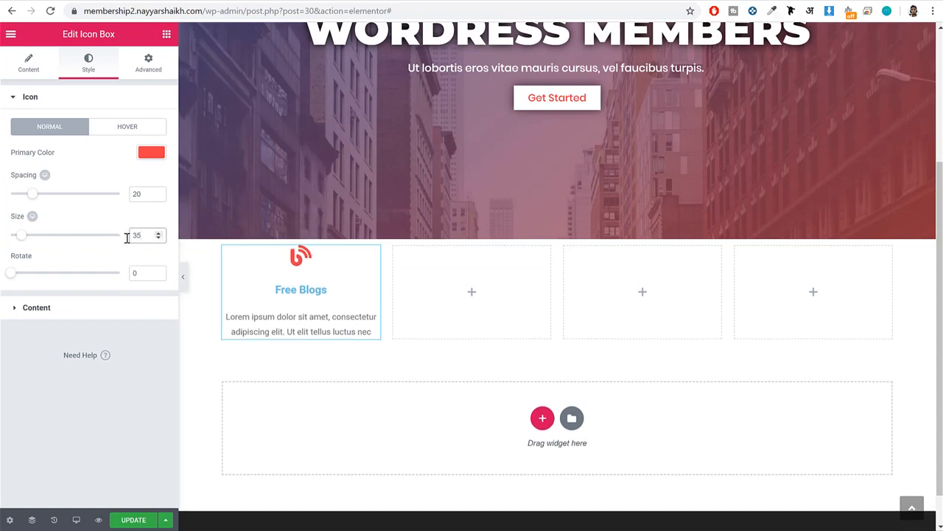
left_click(128, 236)
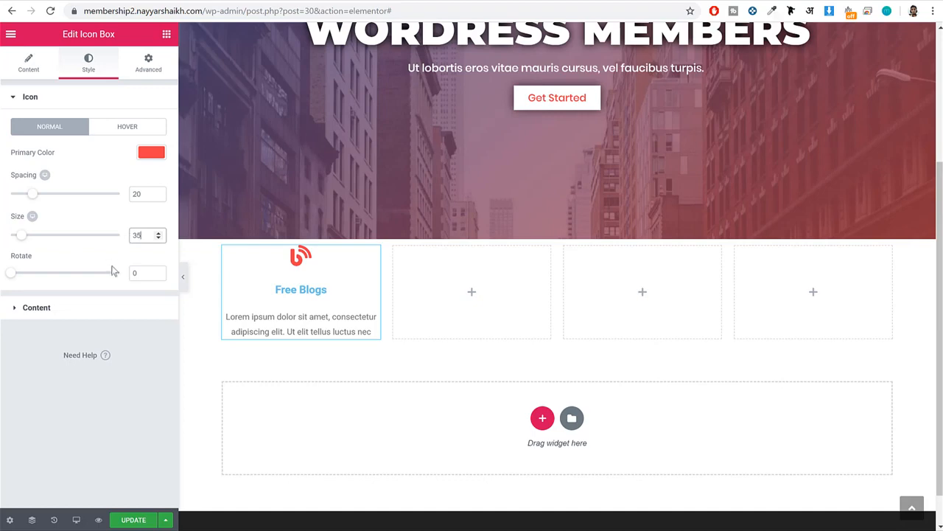
Set the Free Blogs icon box's title color to the dark grey #4c4c4c.
left_click(81, 309)
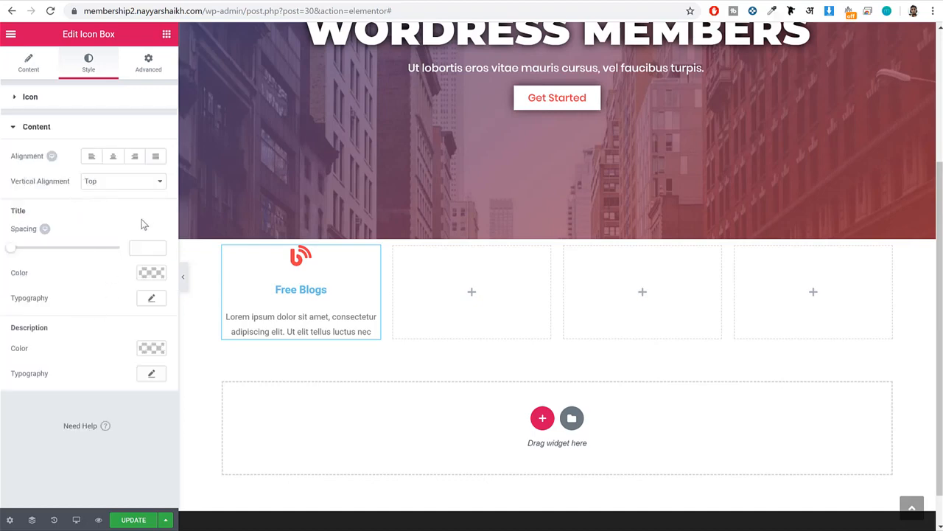
left_click(152, 273)
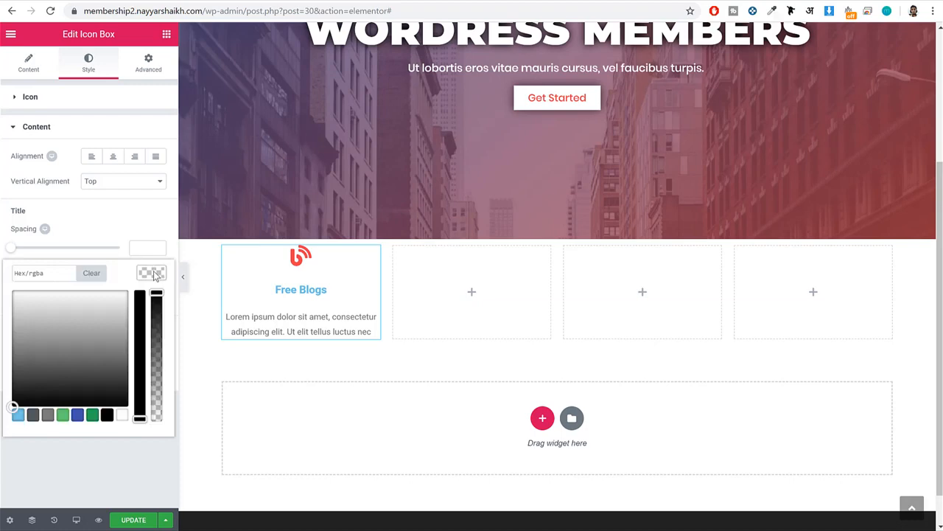
left_click(49, 280)
type("4c4c4c")
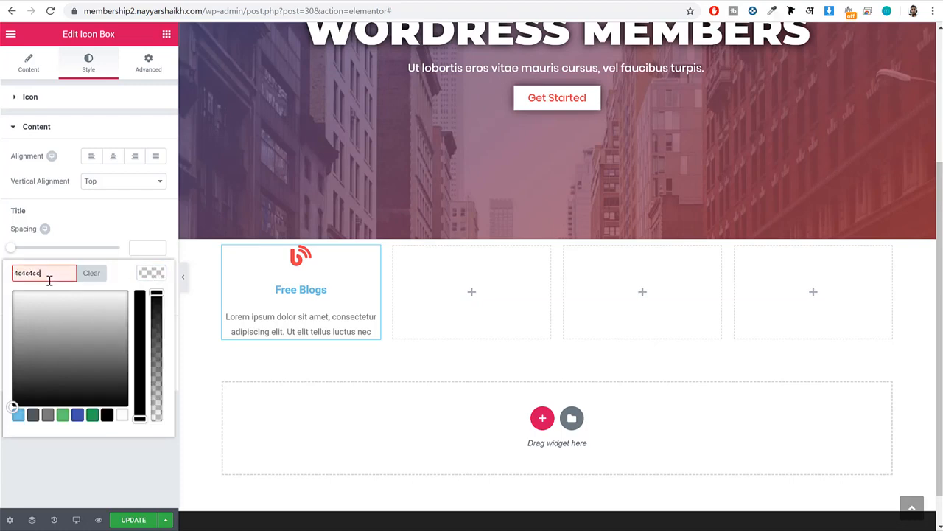
key("BackSpace")
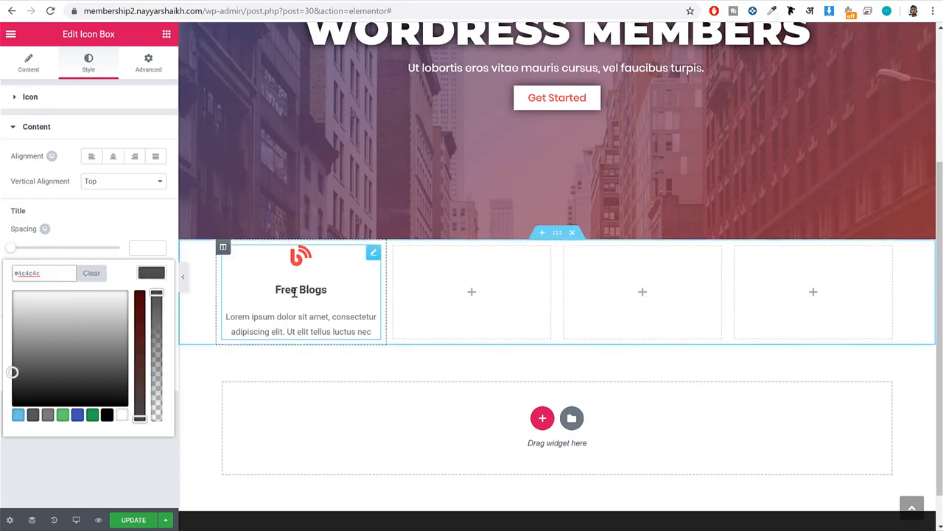
left_click(149, 273)
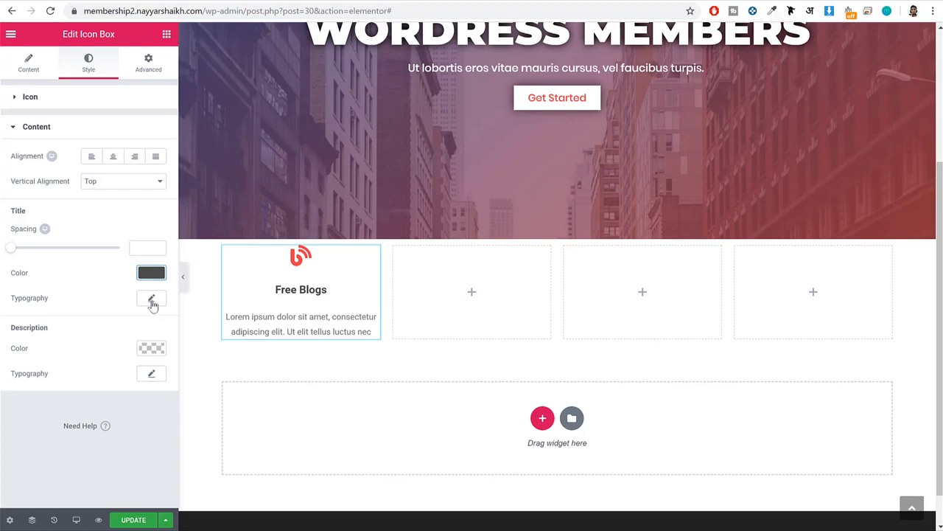
Set the Free Blogs title's typography size to 22 px.
left_click(151, 300)
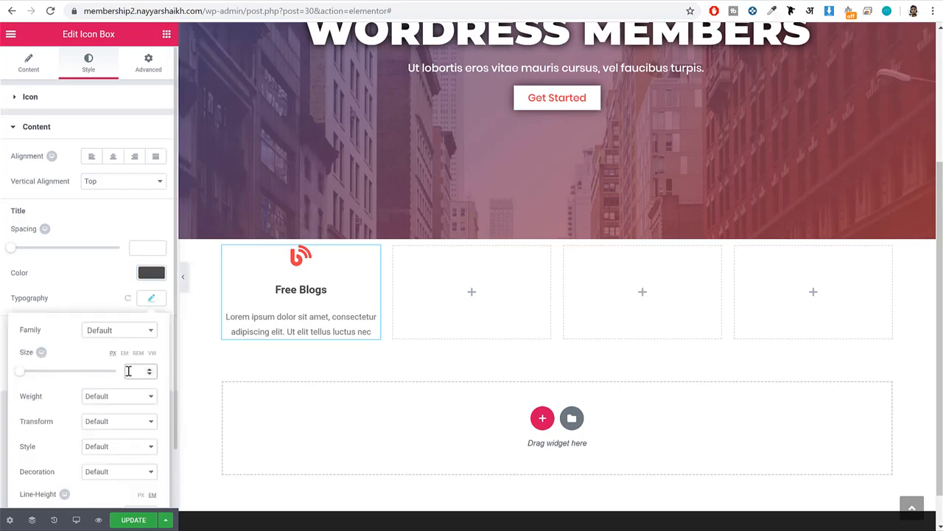
type("22")
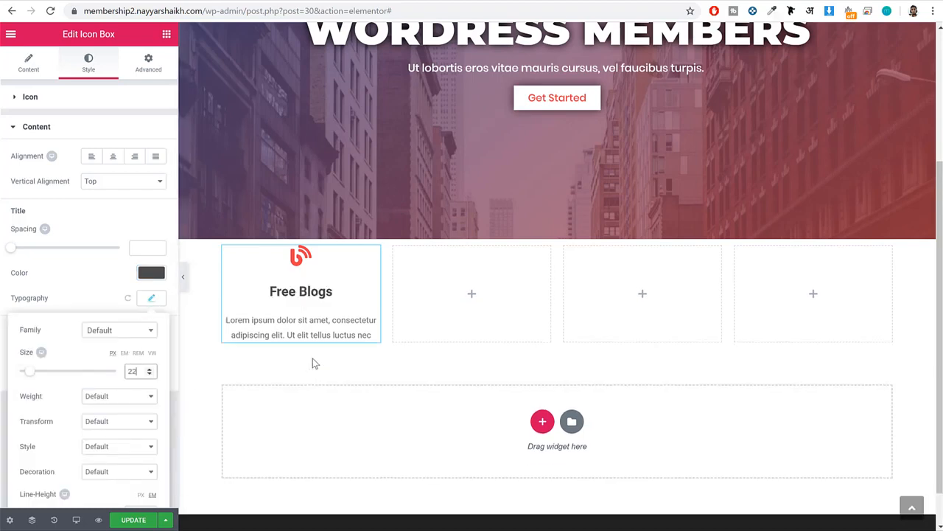
left_click(151, 298)
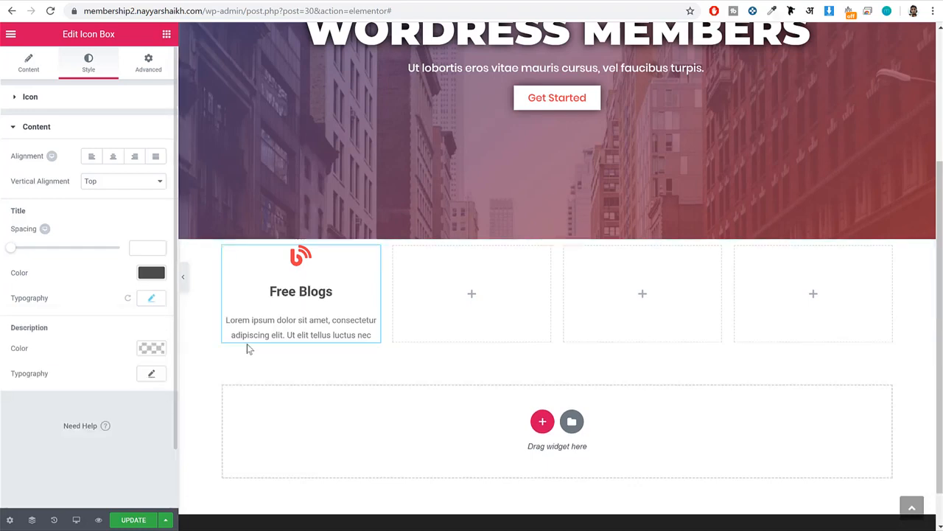
Set the Free Blogs icon box's description color to the dark grey #4c4c4c.
left_click(151, 348)
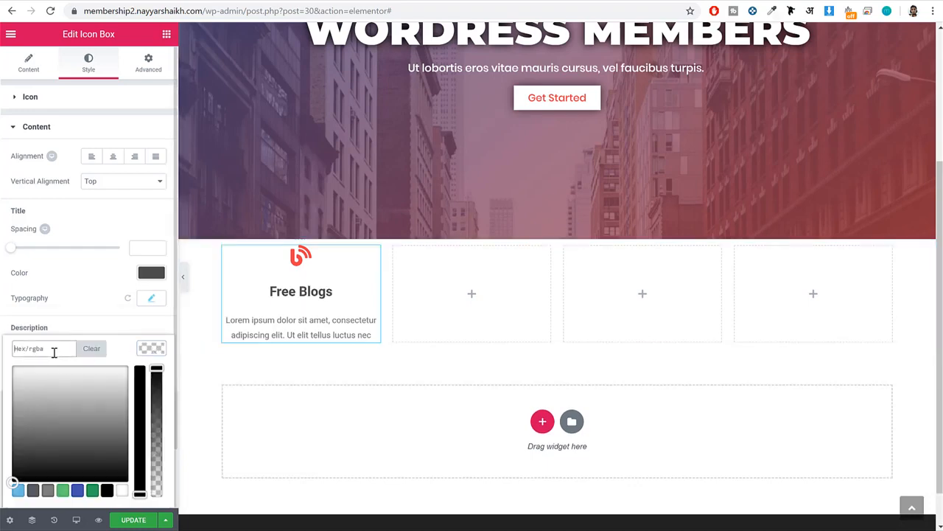
type("4")
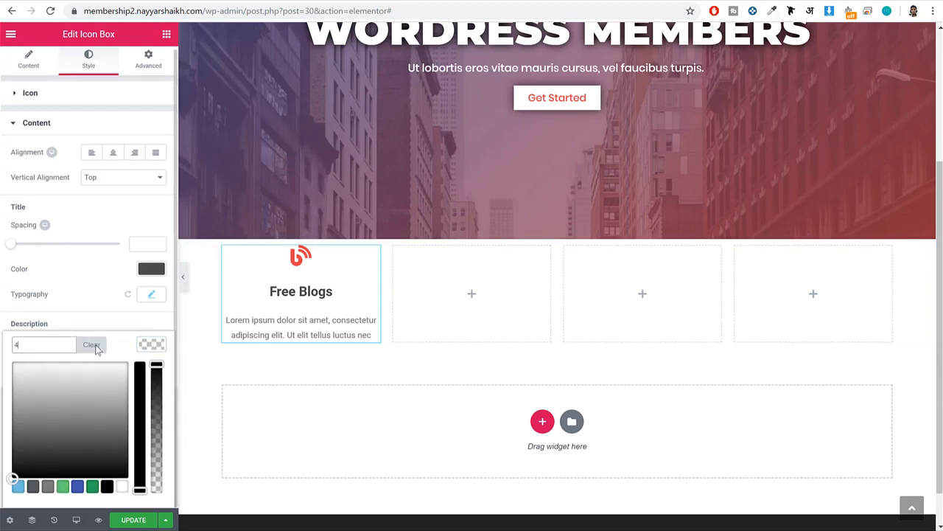
type("c4c4d")
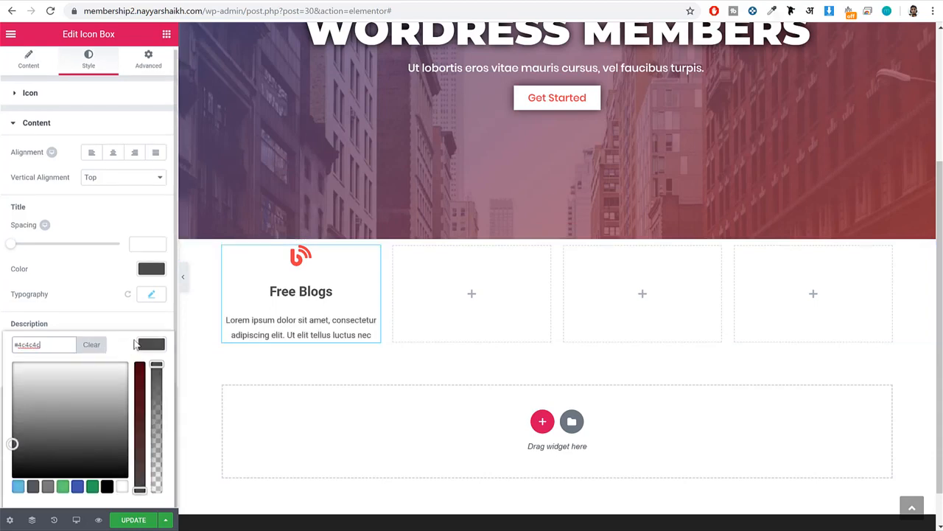
left_click(144, 347)
Set the Free Blogs description's font to Source Sans Pro at 16 px and update the page.
left_click(151, 370)
scroll(155, 376, "down", 2)
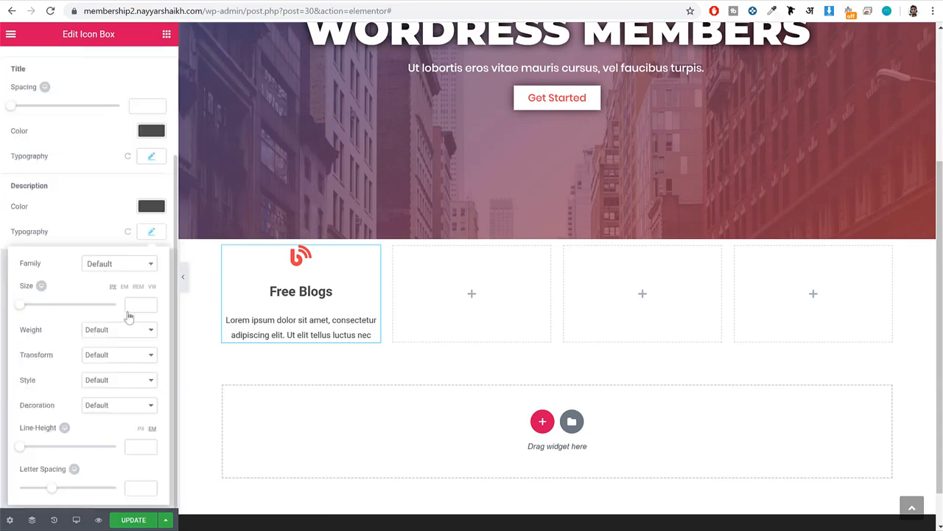
left_click(114, 264)
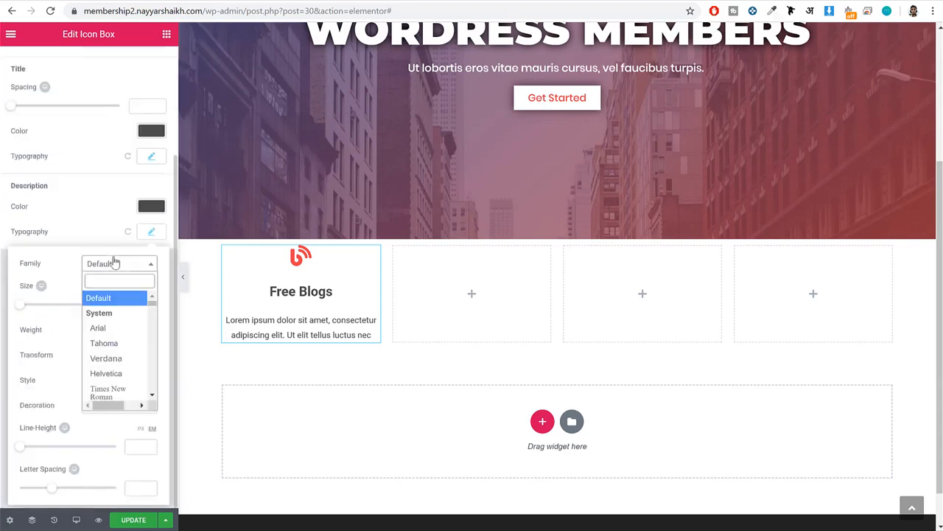
type("sou")
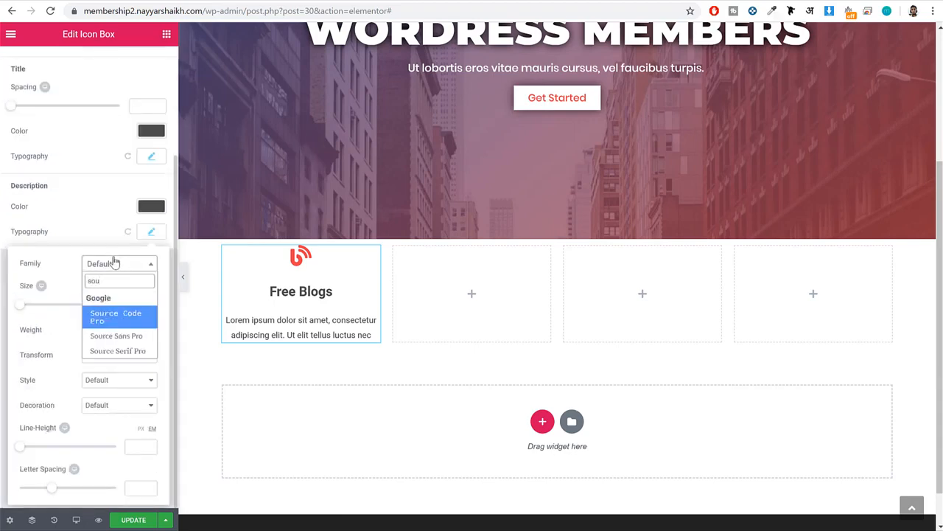
left_click(129, 338)
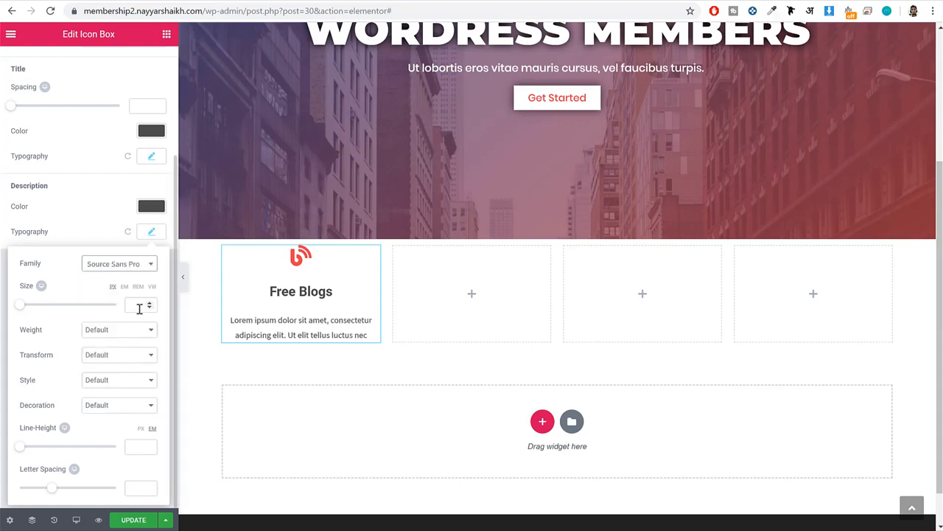
left_click(139, 308)
type("16")
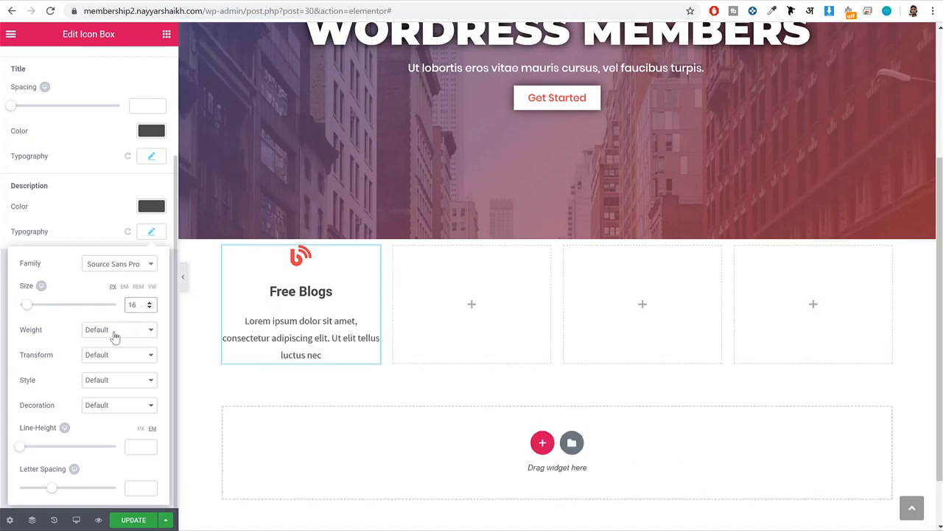
left_click(136, 520)
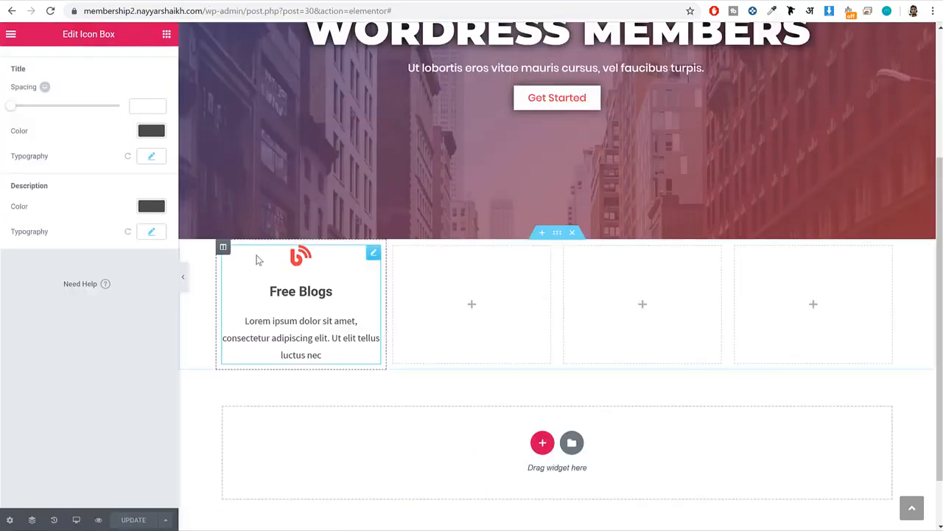
Copy the Free Blogs icon box and paste it into each of the three empty columns.
right_click(293, 291)
left_click(354, 341)
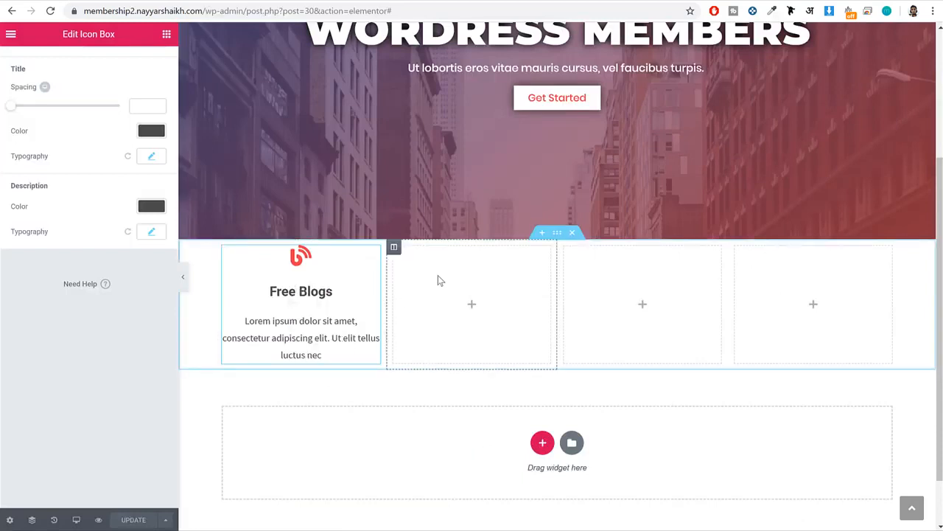
right_click(438, 278)
left_click(460, 295)
right_click(621, 288)
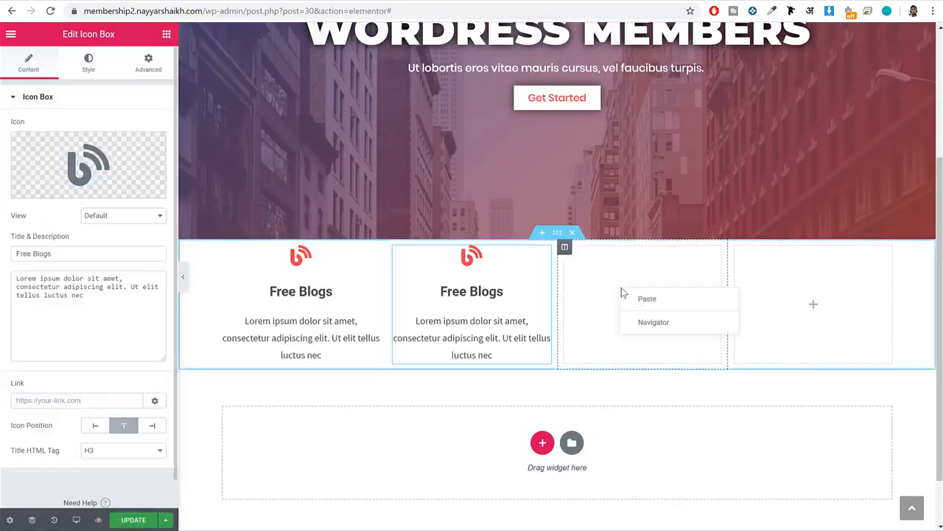
left_click(658, 298)
right_click(780, 303)
left_click(811, 313)
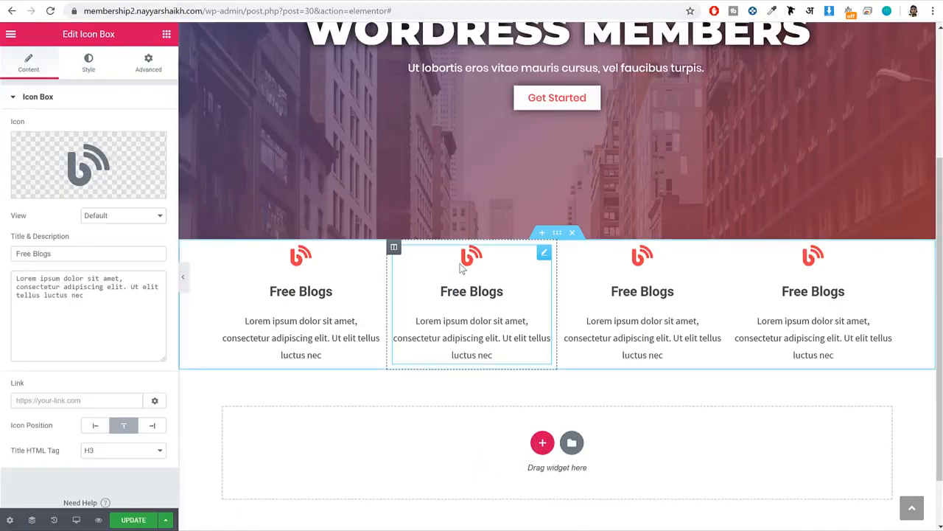
Check the demo site's feature icons and replace the second icon box's icon with the regular Dot circle.
left_click(70, 163)
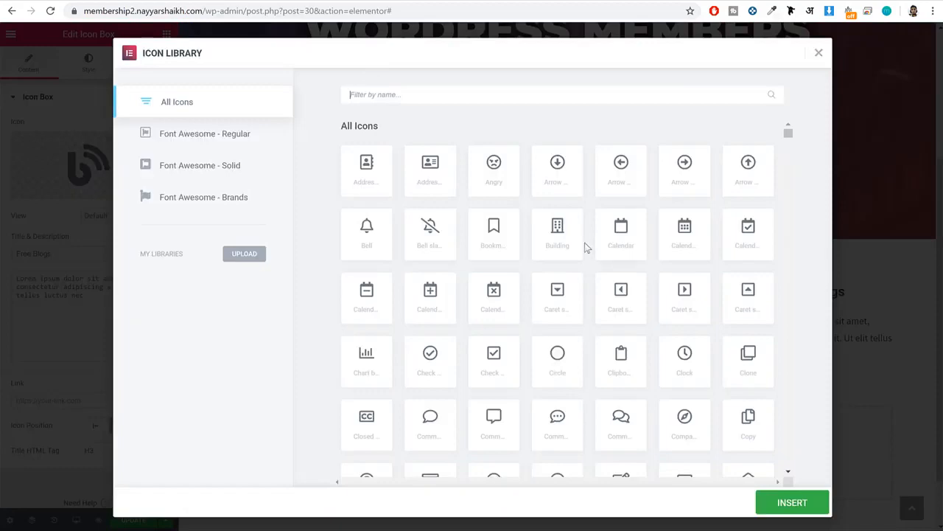
scroll(586, 246, "down", 5)
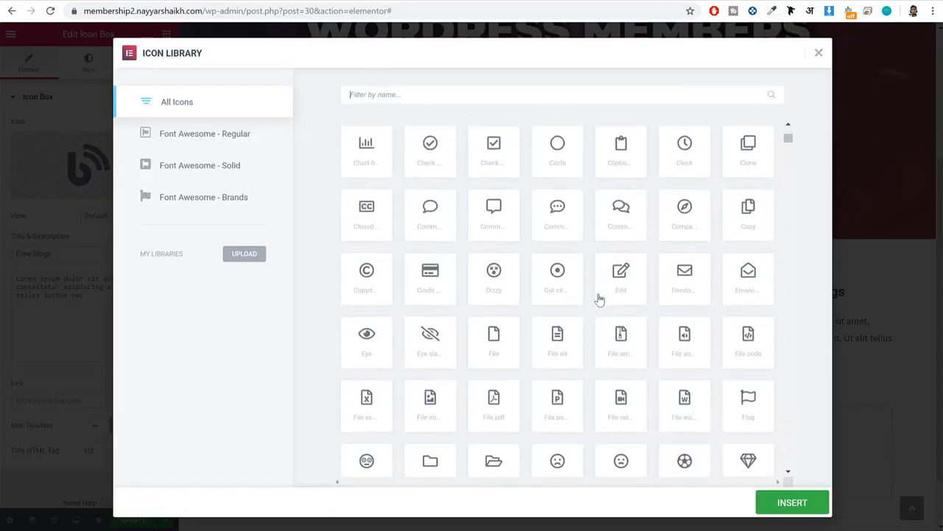
left_click(554, 187)
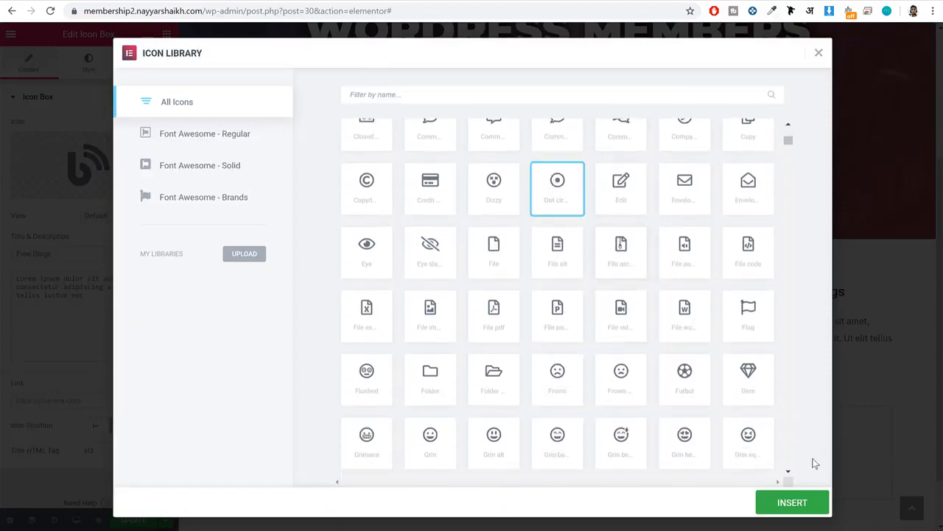
left_click(793, 502)
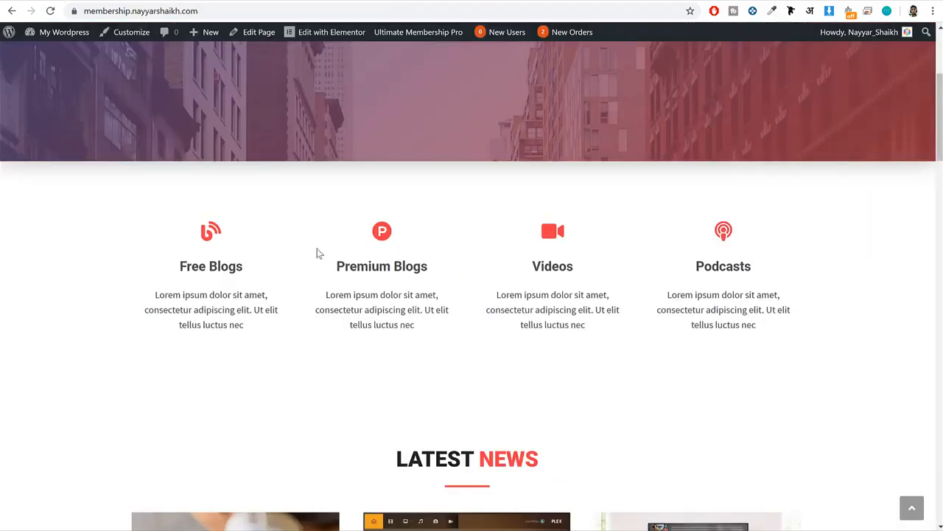
Copy the second feature title from the demo site, set the second icon box's title to "Premium Blogs" and update the page.
double_click(355, 267)
triple_click(354, 266)
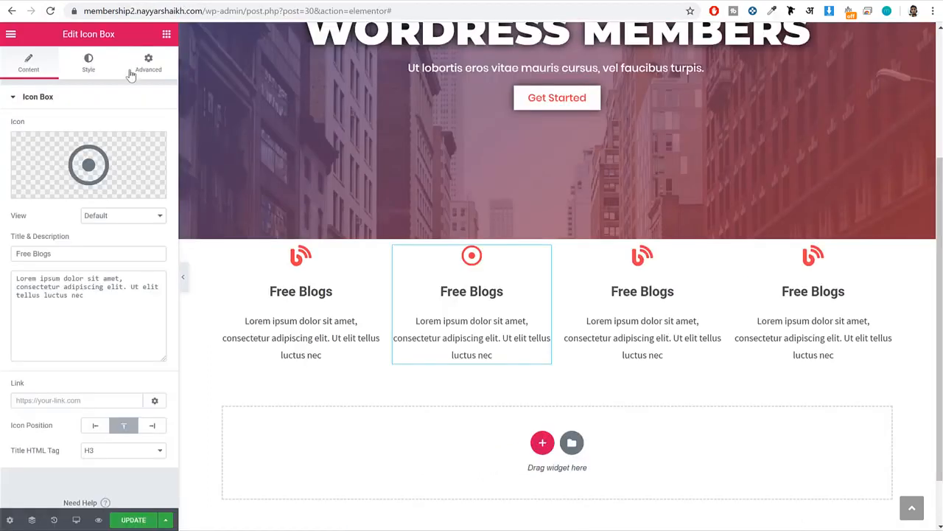
left_click(91, 253)
key("ctrl+a")
key("ctrl+v")
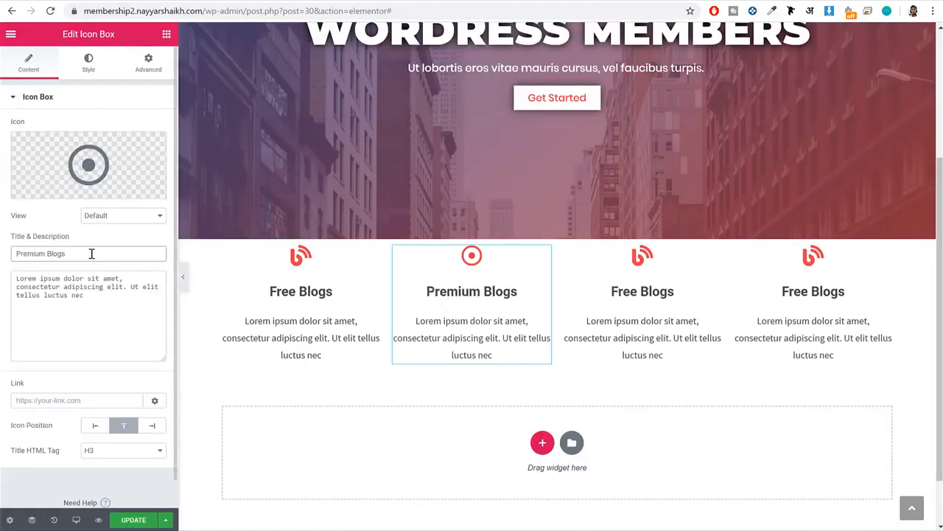
left_click(133, 520)
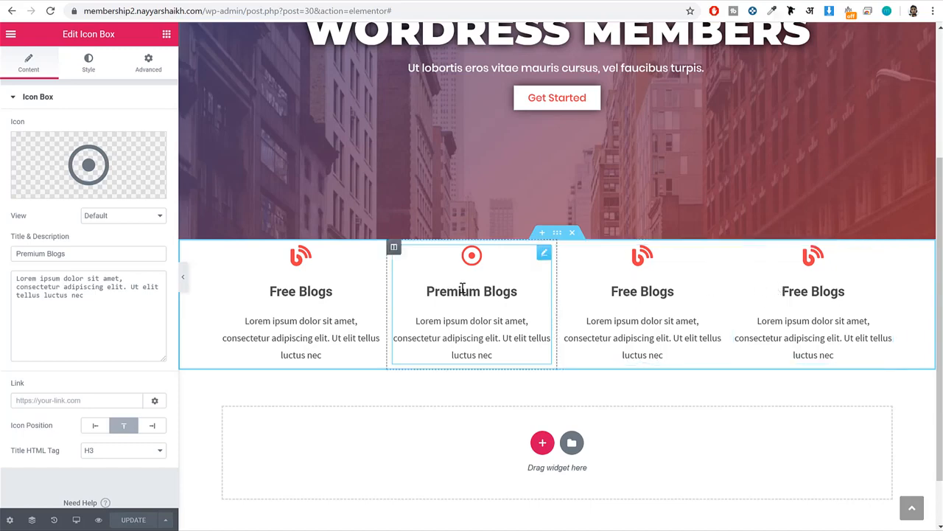
Set the icon box section's columns gap to Wider and preview its spacing at full page width.
left_click(183, 277)
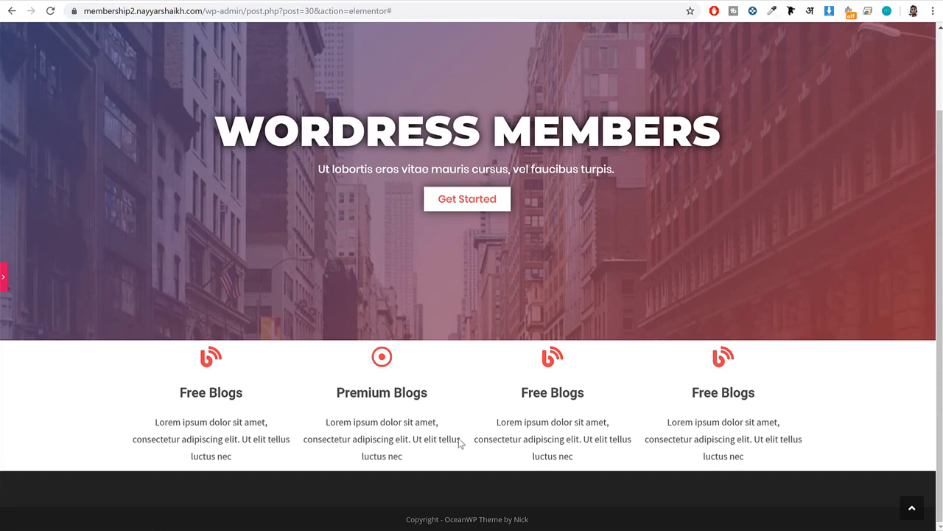
left_click_drag(649, 445, 642, 449)
left_click(653, 443)
left_click(4, 286)
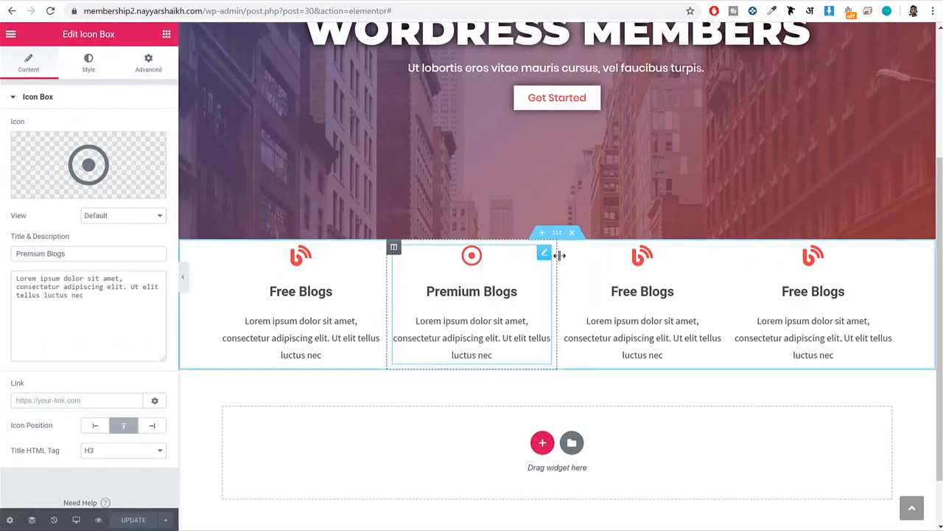
left_click(557, 233)
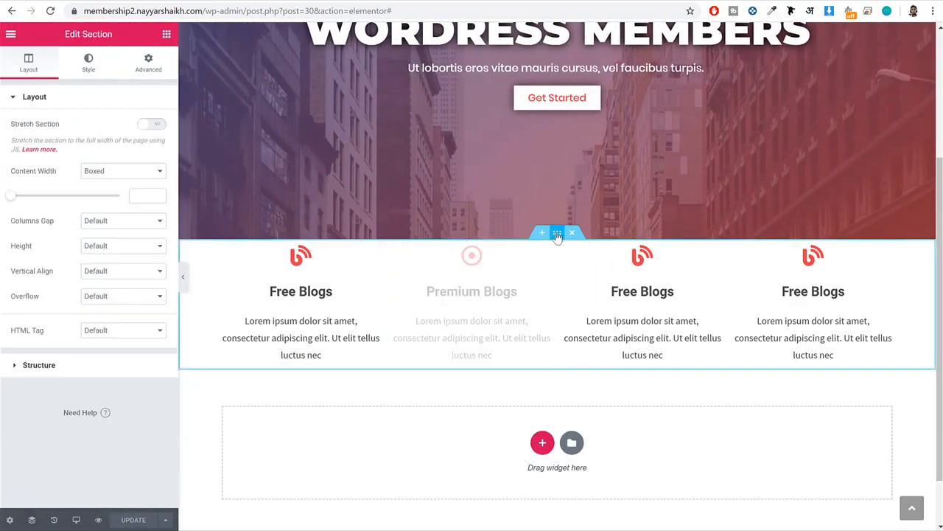
left_click_drag(50, 223, 9, 222)
left_click(92, 221)
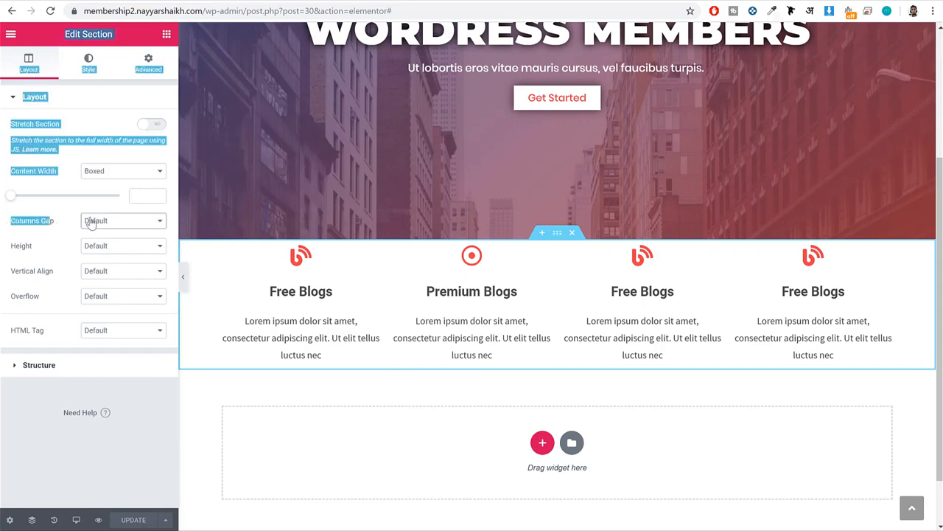
left_click(118, 279)
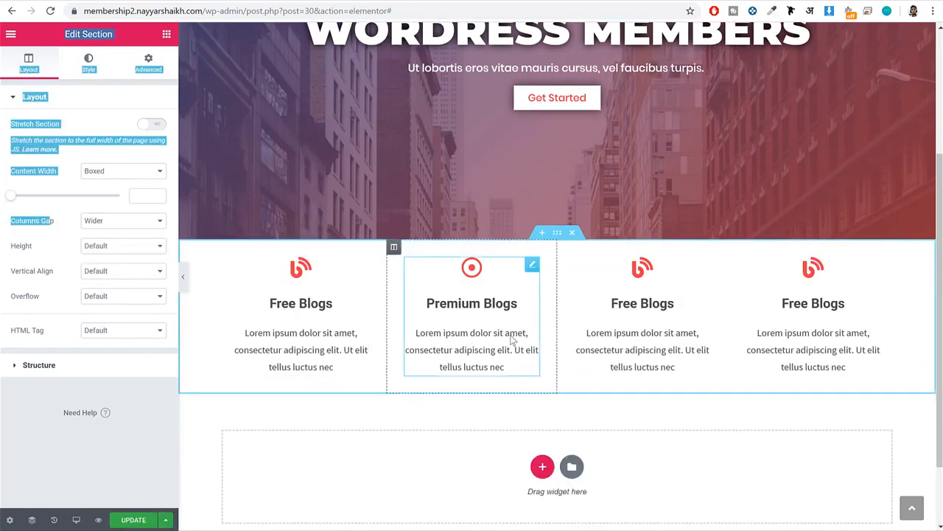
left_click(182, 275)
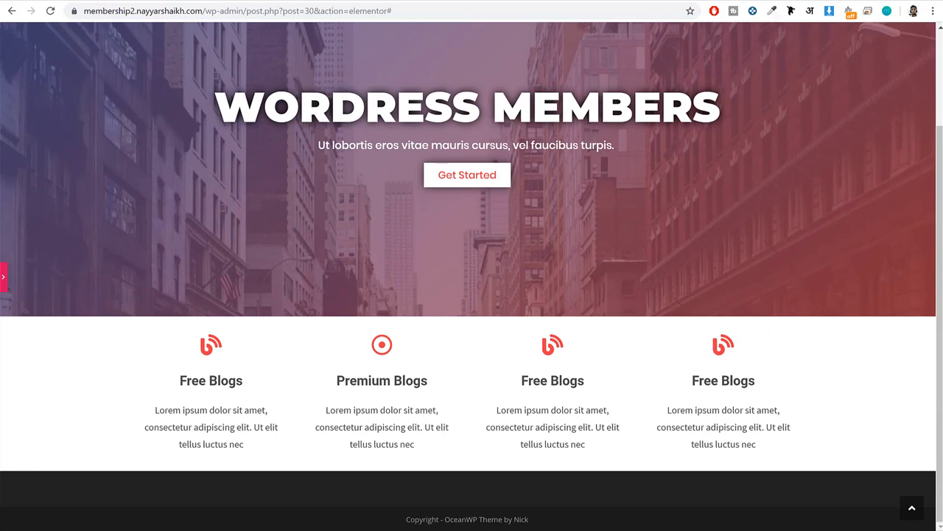
left_click(3, 278)
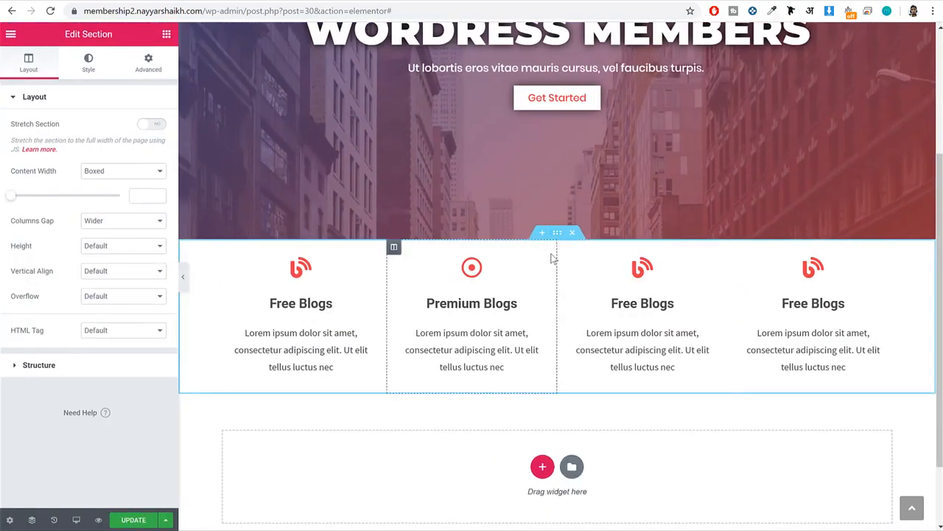
Unlink the icon box section's padding values, set top padding to 70 px and bottom padding to 100 px, and update the page.
left_click(150, 68)
left_click(150, 194)
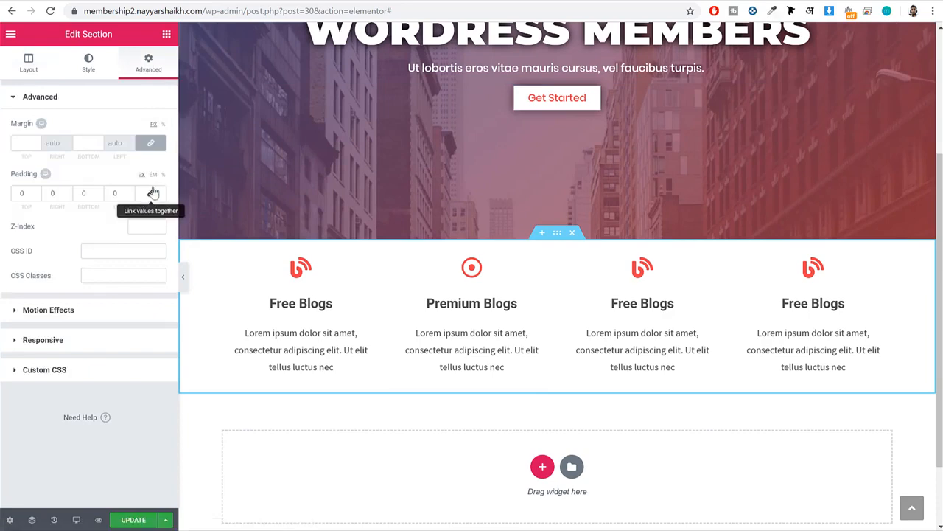
left_click_drag(25, 190, 10, 191)
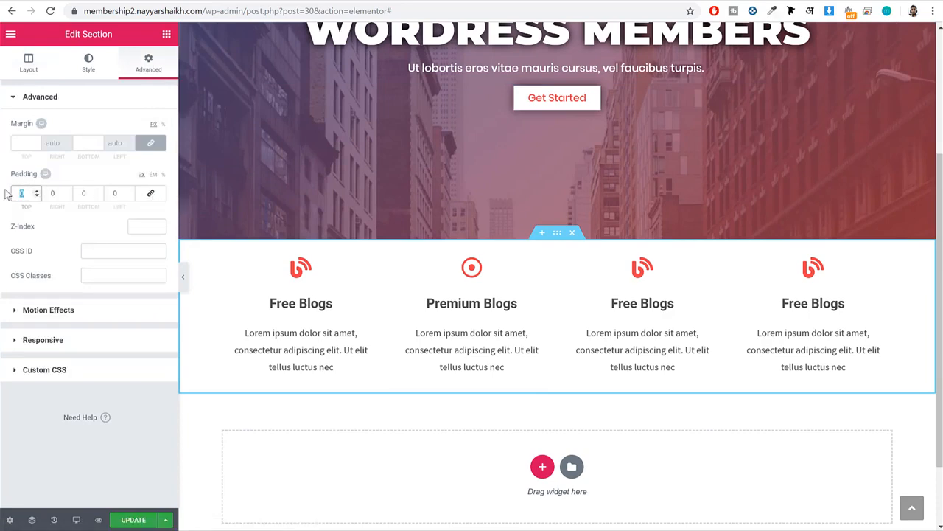
type("70")
key("Tab")
key("Tab")
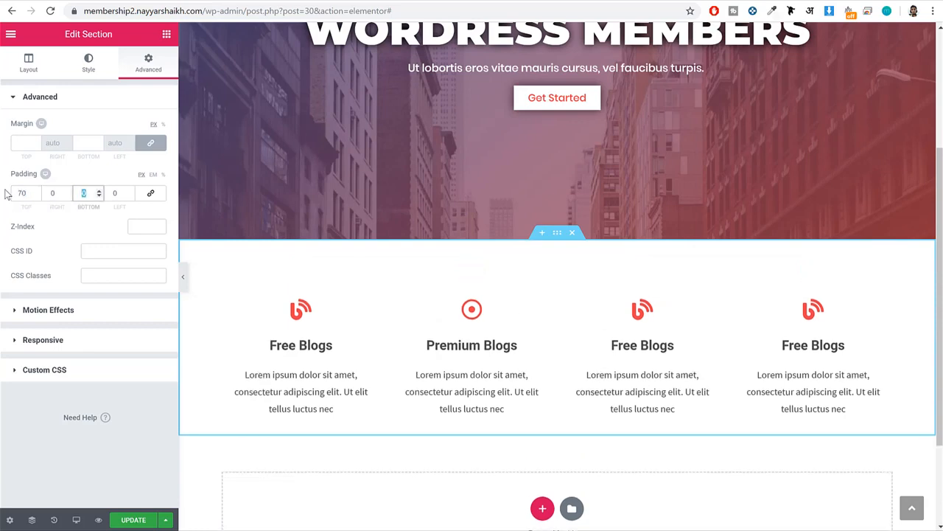
type("100")
scroll(467, 344, "down", 3)
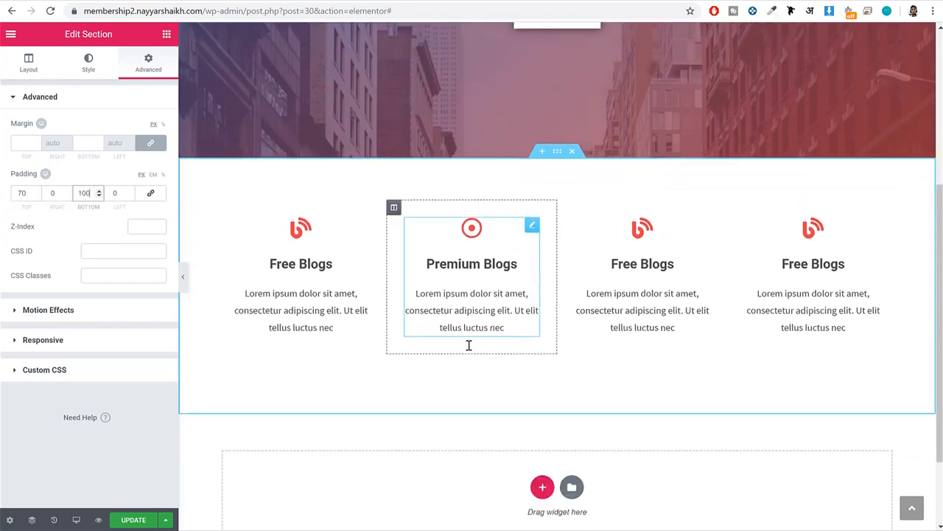
scroll(499, 302, "up", 2)
key("shift+Tab")
key("shift+Tab")
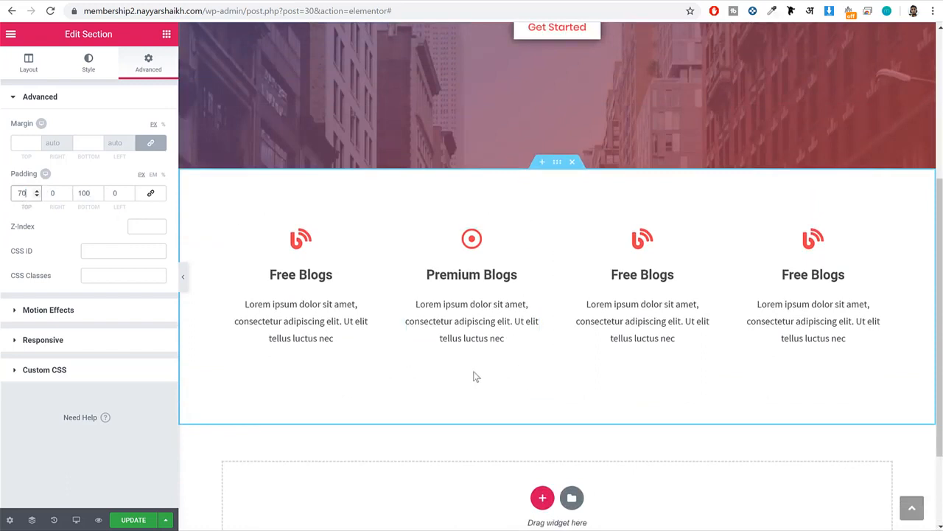
left_click(133, 521)
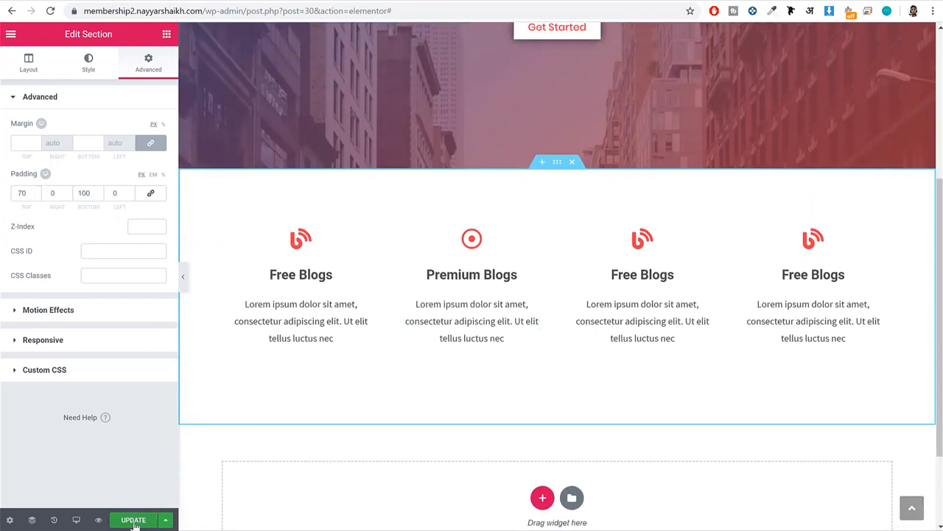
Preview the Home page in the Mobile (360px) view, check the stacked icon boxes, and return to the Desktop view.
left_click(76, 520)
left_click(63, 489)
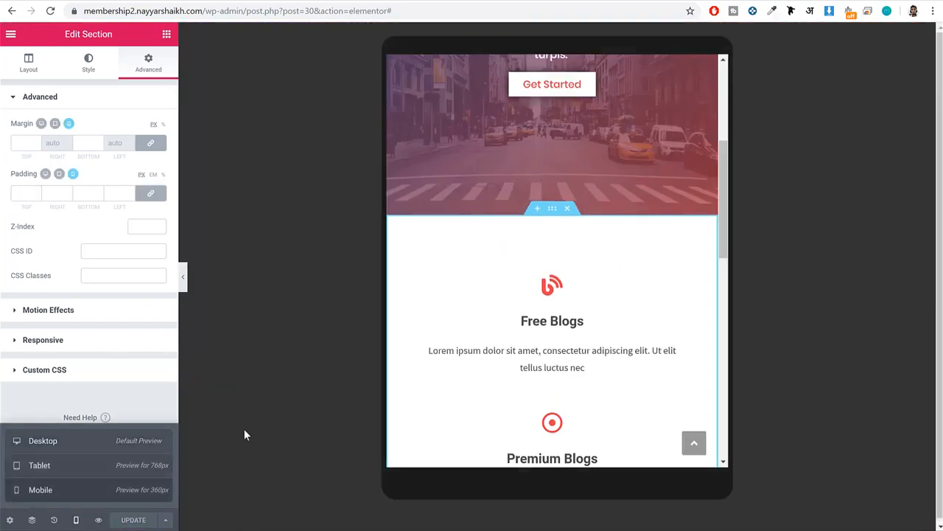
scroll(608, 270, "down", 13)
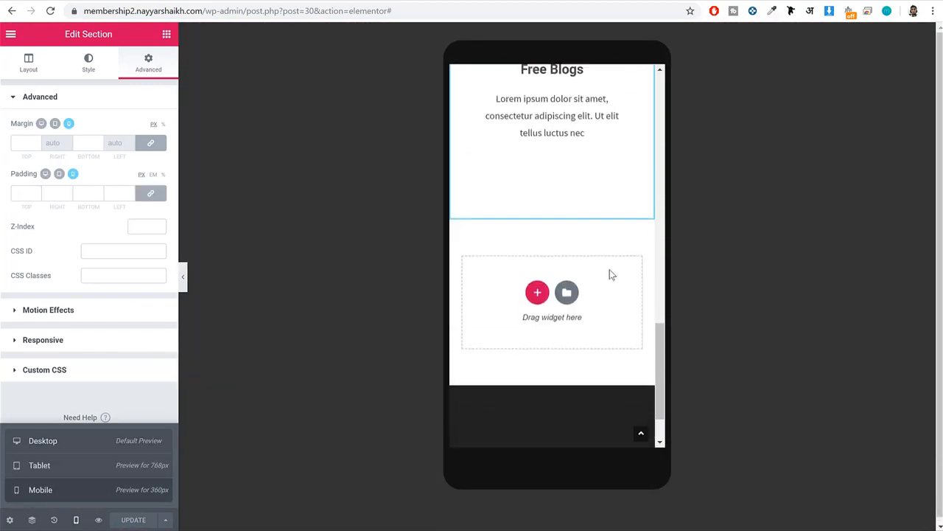
scroll(611, 276, "up", 15)
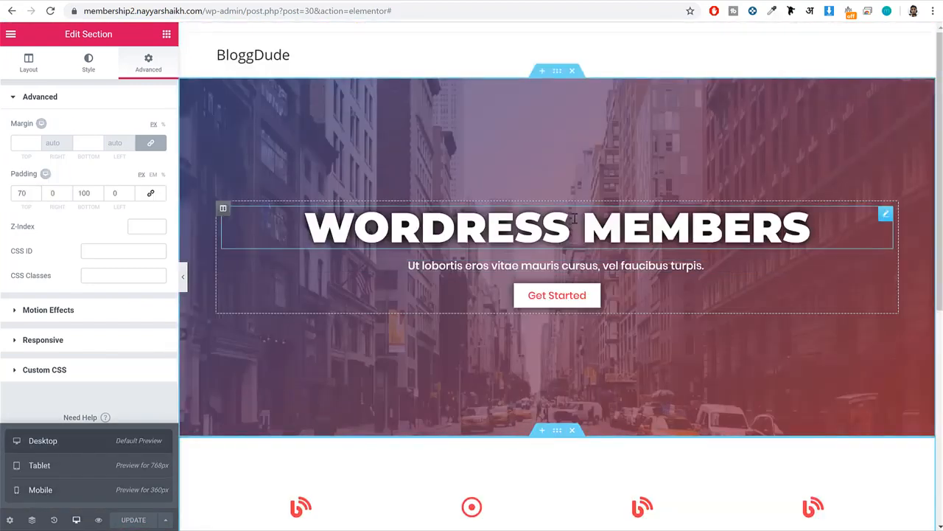
Check what follows the icon boxes on the demo site and add a single-column section below the icon box section.
left_click(166, 34)
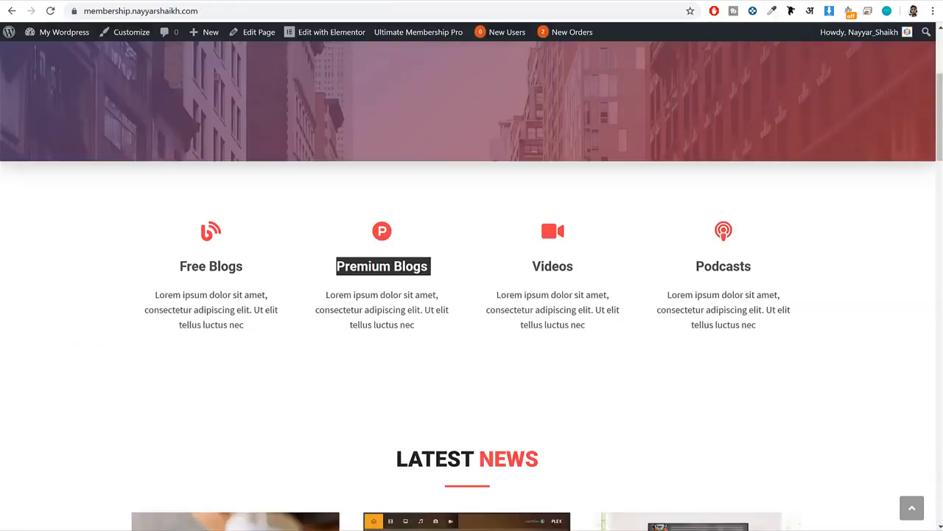
scroll(505, 140, "down", 5)
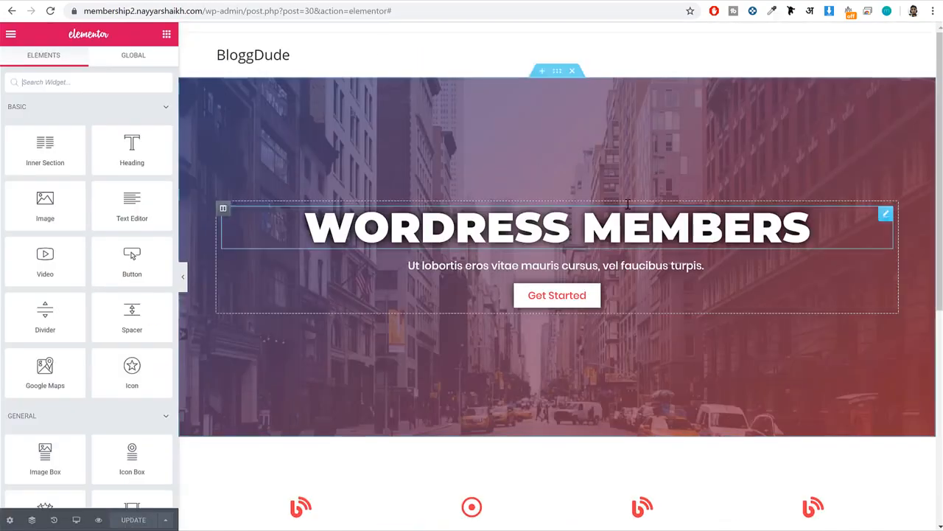
scroll(557, 295, "down", 5)
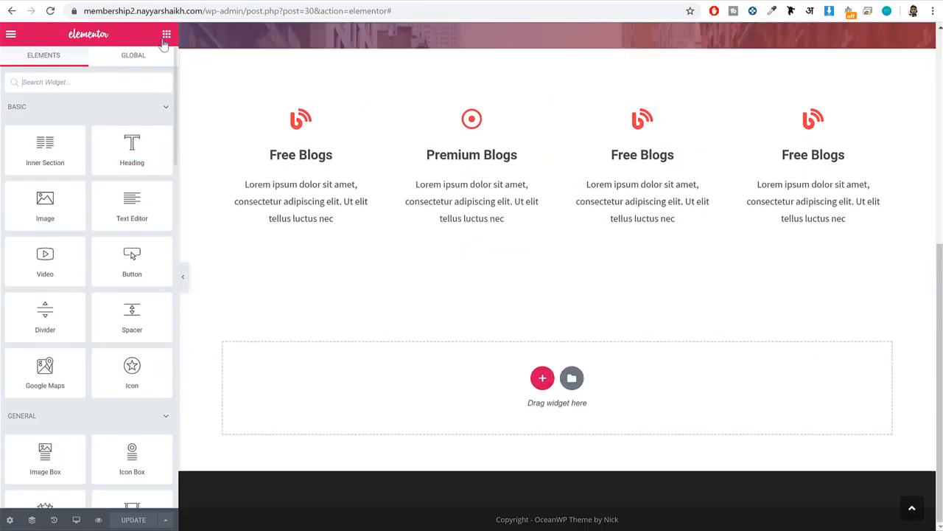
left_click(542, 380)
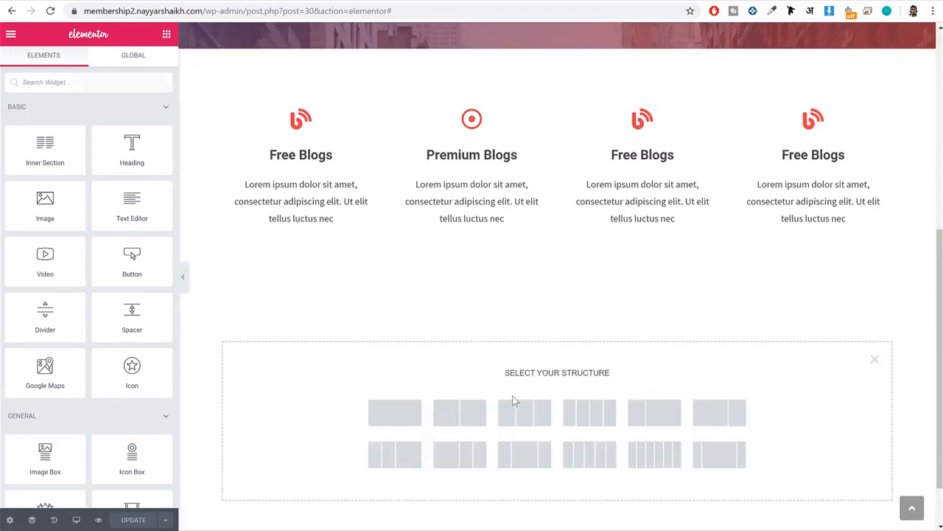
left_click(395, 413)
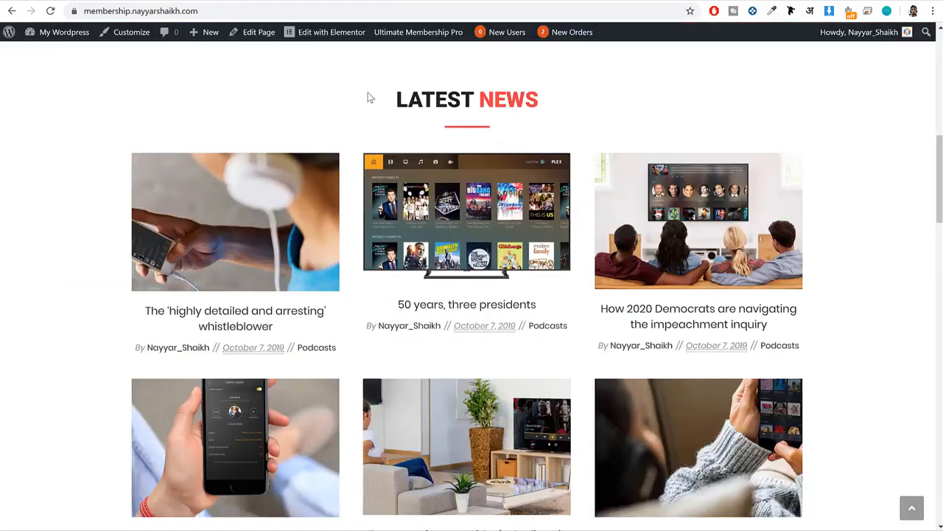
Copy the "LATEST NEWS" heading from the demo site and paste it as the content of a new Text Editor widget in the empty section.
scroll(447, 145, "up", 3)
left_click_drag(393, 218, 574, 223)
key("ctrl+c")
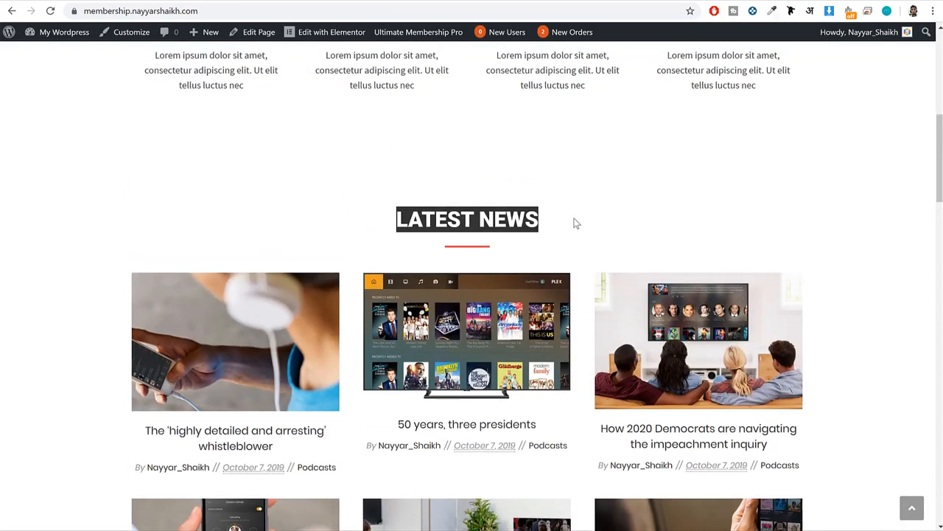
left_click(548, 213)
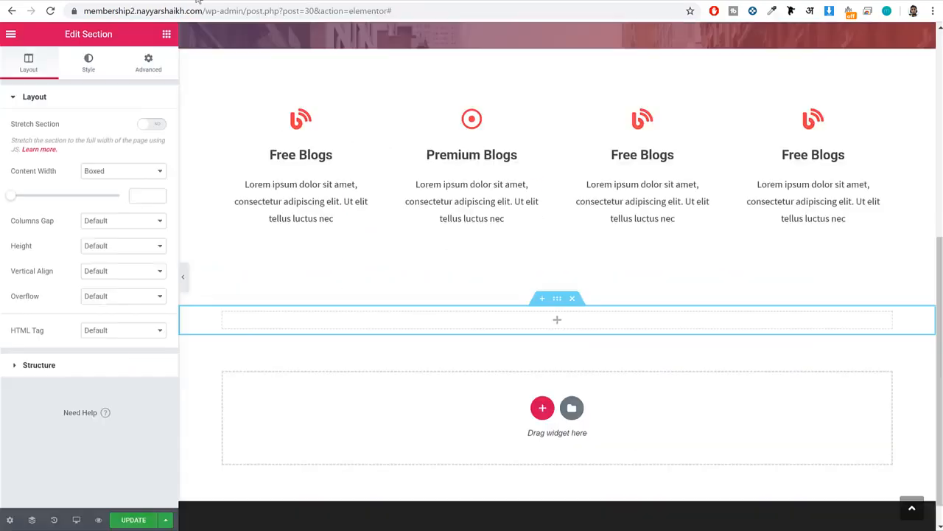
left_click(167, 34)
left_click_drag(137, 144, 96, 151)
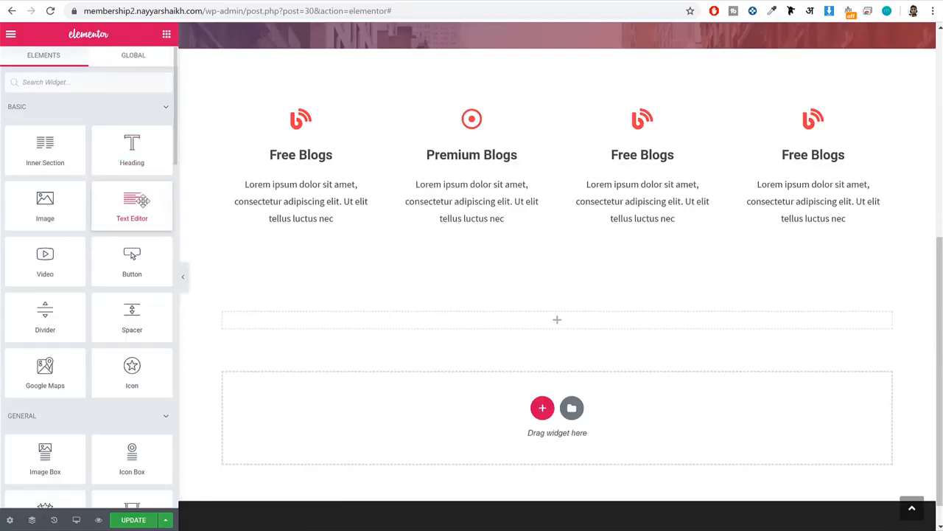
left_click_drag(130, 207, 554, 322)
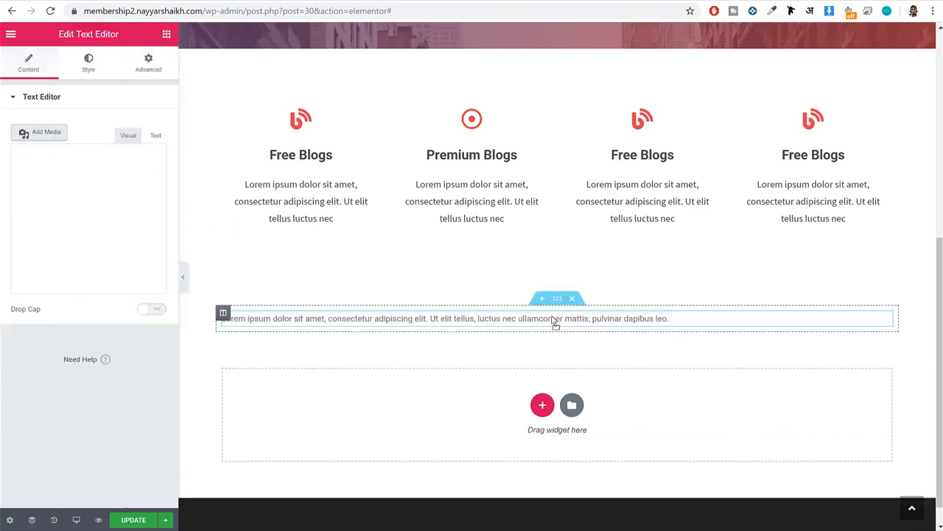
left_click_drag(157, 298, 17, 251)
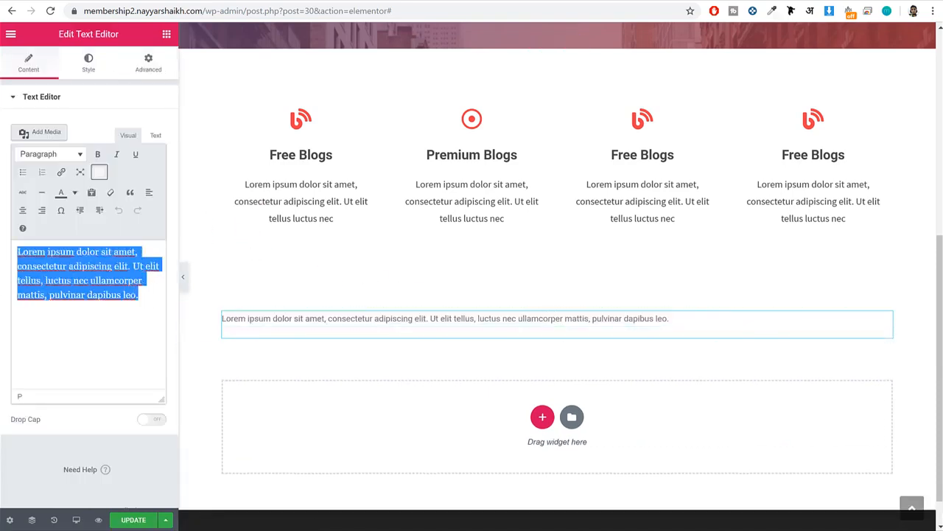
key("ctrl+v")
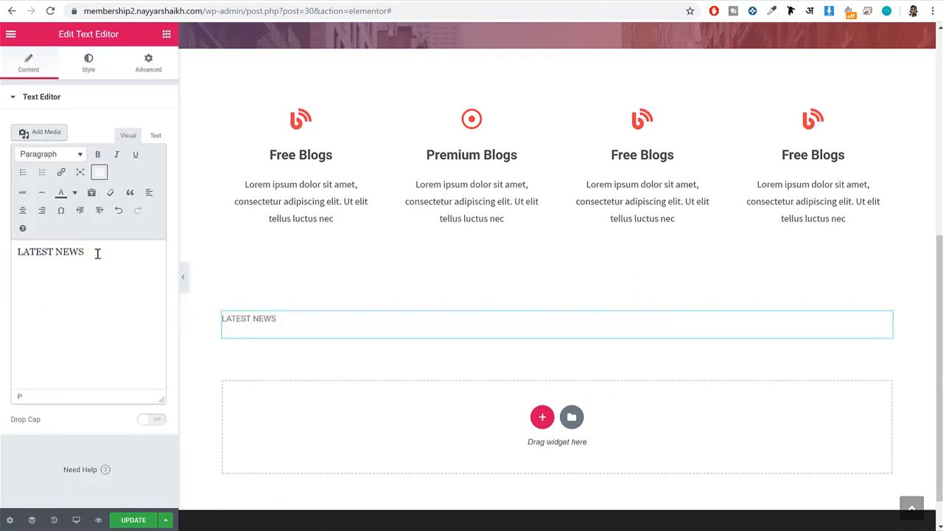
Center the LATEST NEWS text and set its text color to #232323.
left_click(88, 63)
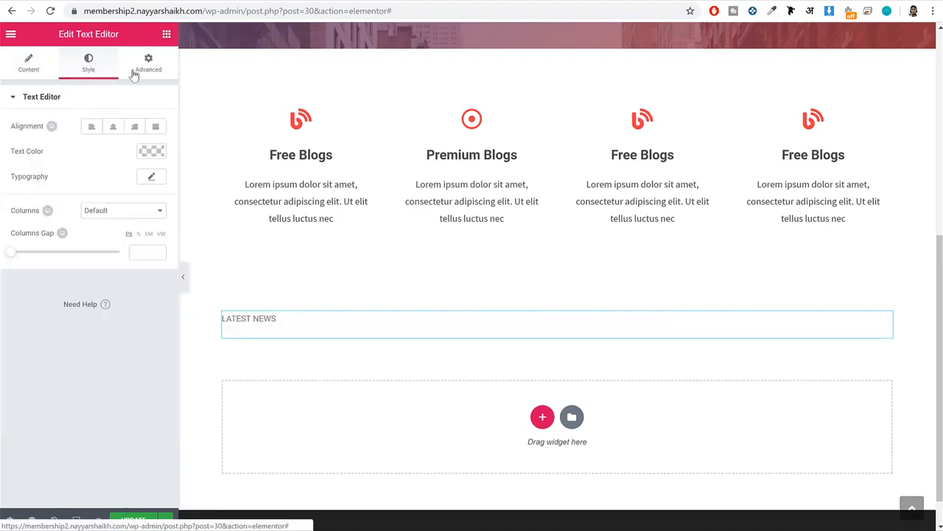
left_click(113, 127)
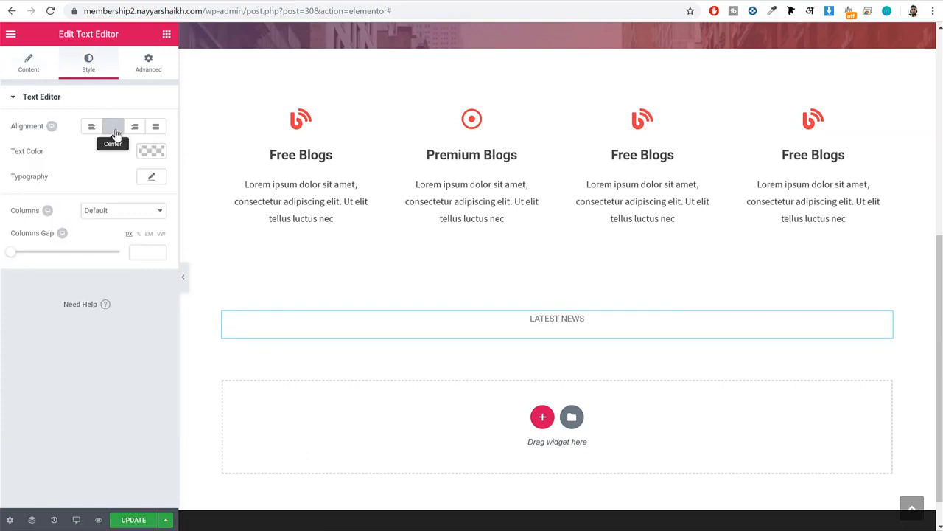
left_click(154, 152)
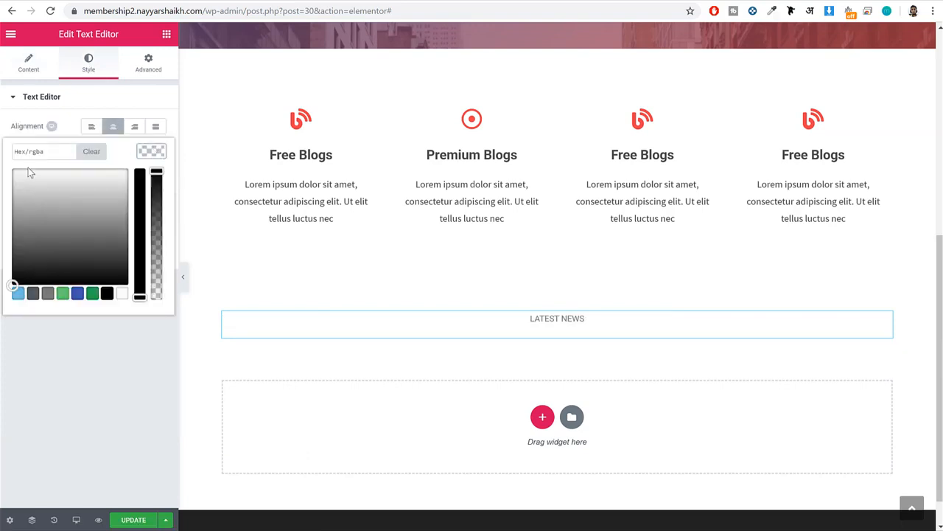
left_click(42, 151)
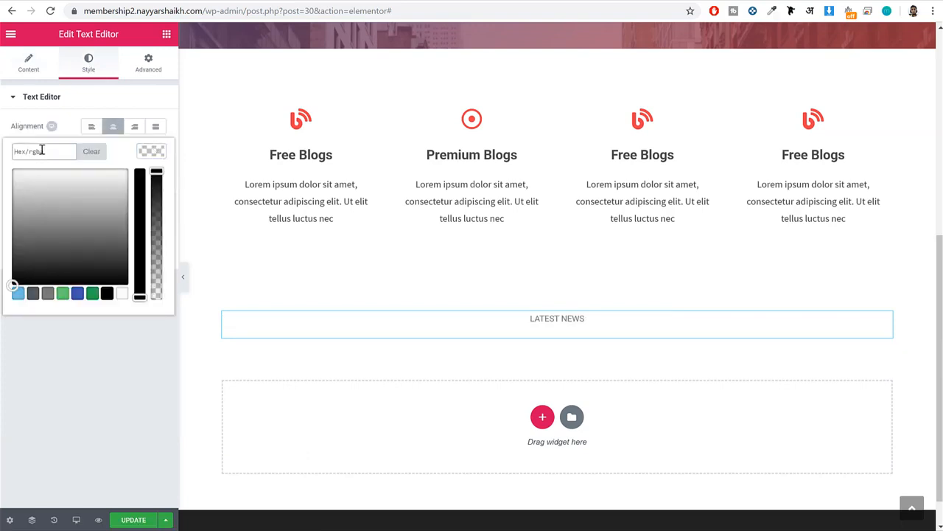
type("#232323")
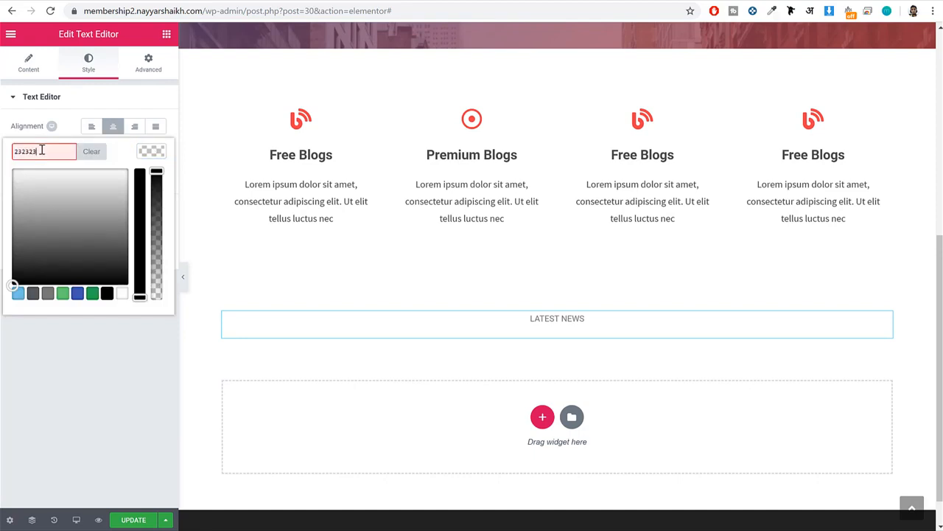
left_click(155, 152)
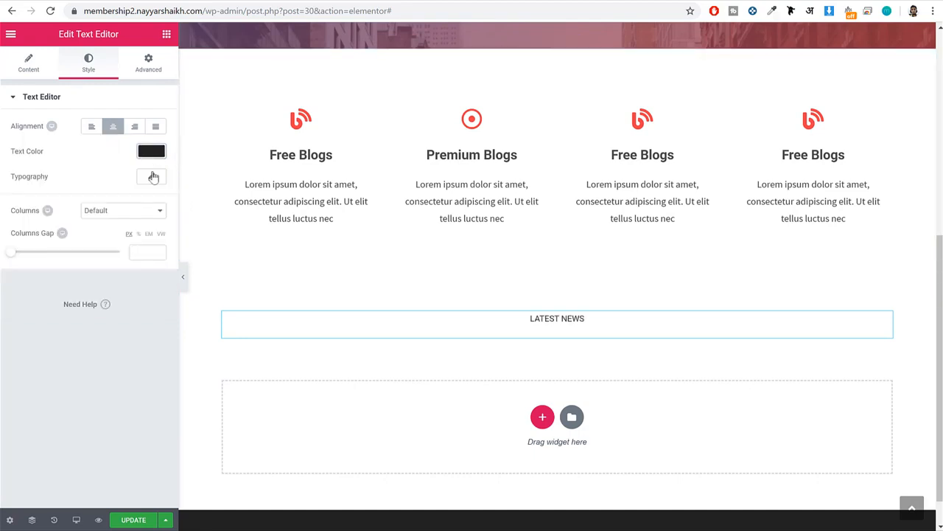
Set the LATEST NEWS text's typography to size 36 px and weight 900.
left_click(153, 176)
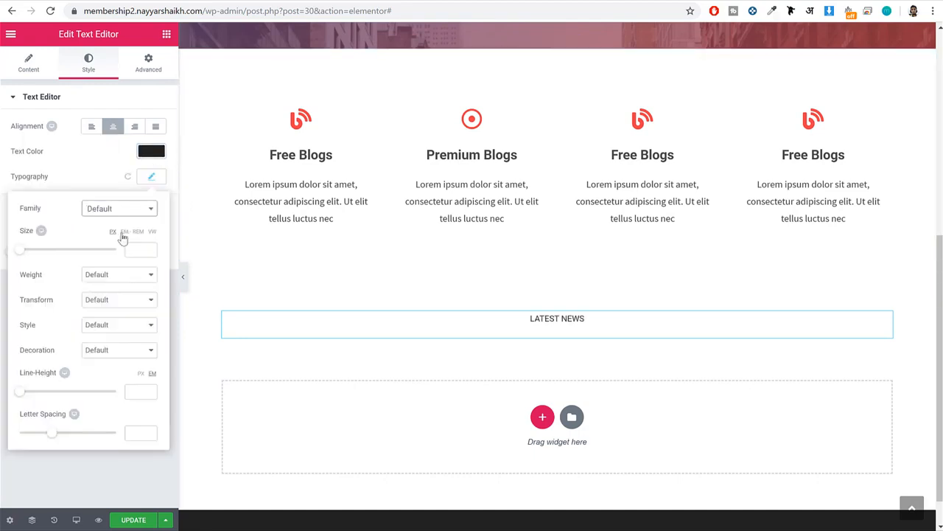
left_click(142, 251)
type("36")
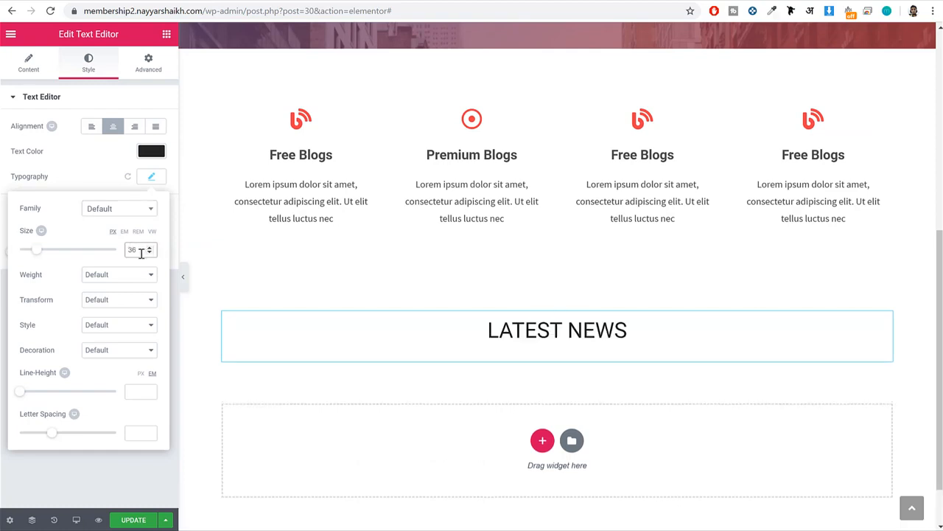
left_click(112, 279)
left_click(120, 359)
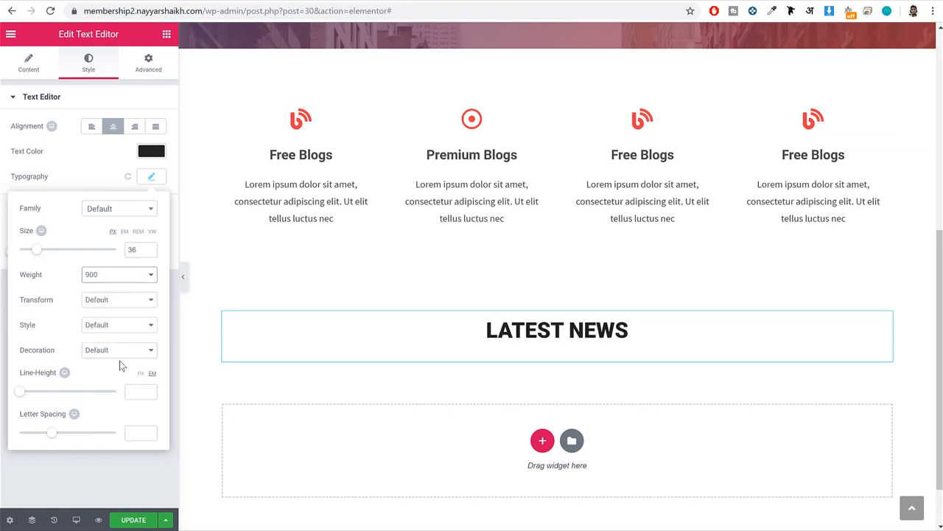
left_click(151, 178)
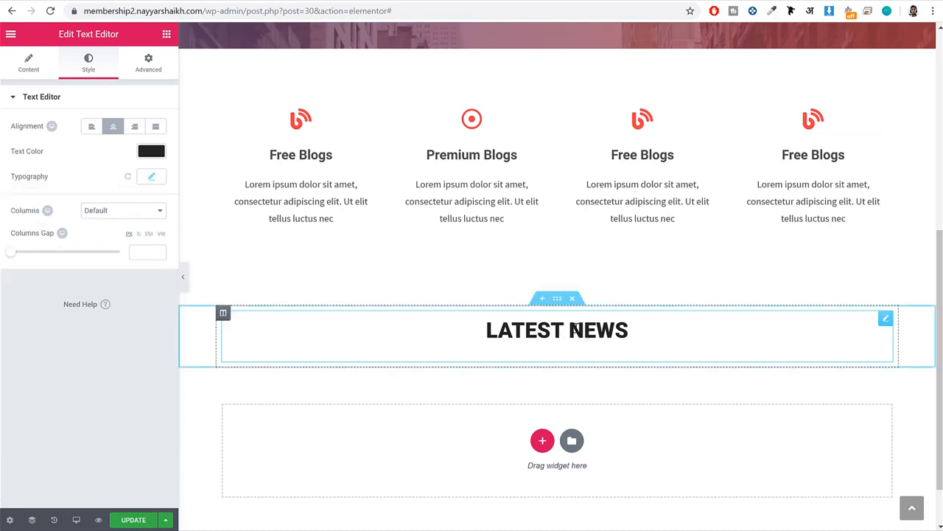
Check the heading's accent color on the demo site and color only the word NEWS red in the Text Editor content.
left_click(111, 1)
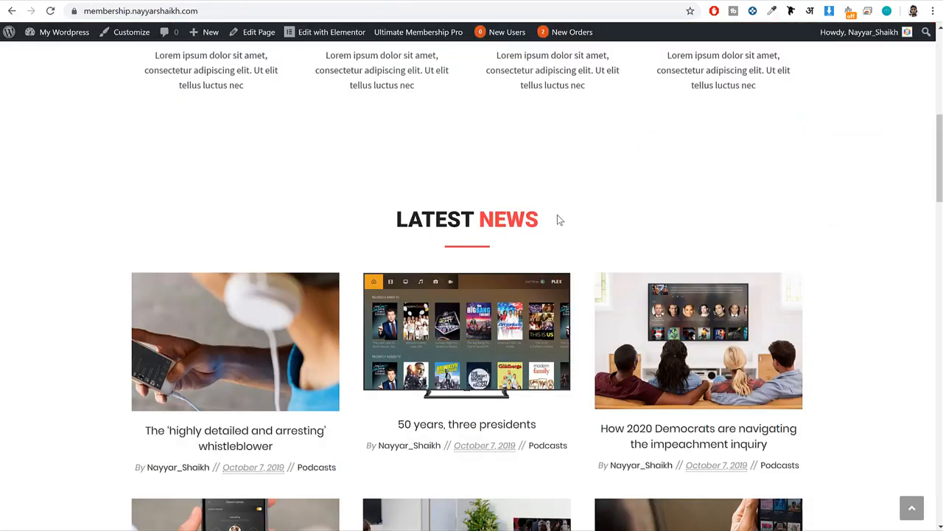
left_click_drag(554, 217, 483, 218)
left_click(534, 212)
left_click(302, 1)
left_click(35, 77)
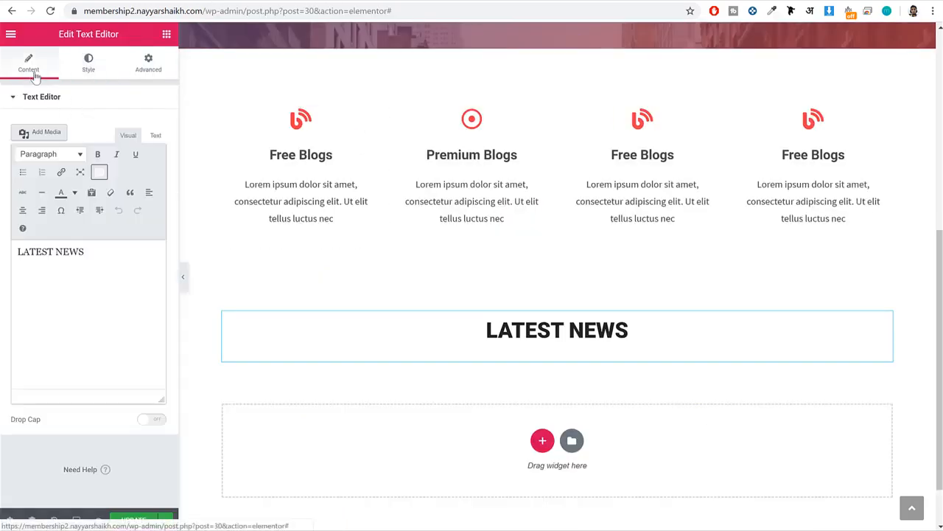
left_click_drag(88, 253, 56, 258)
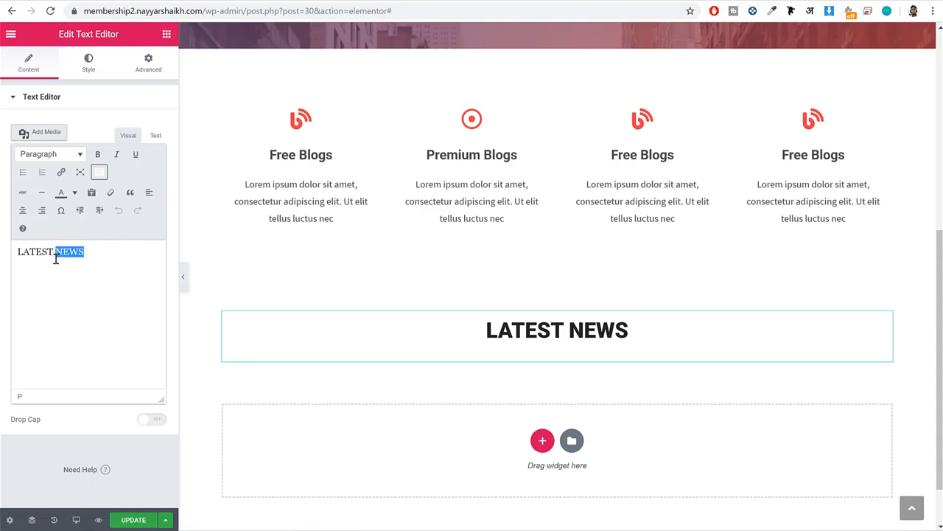
left_click(74, 193)
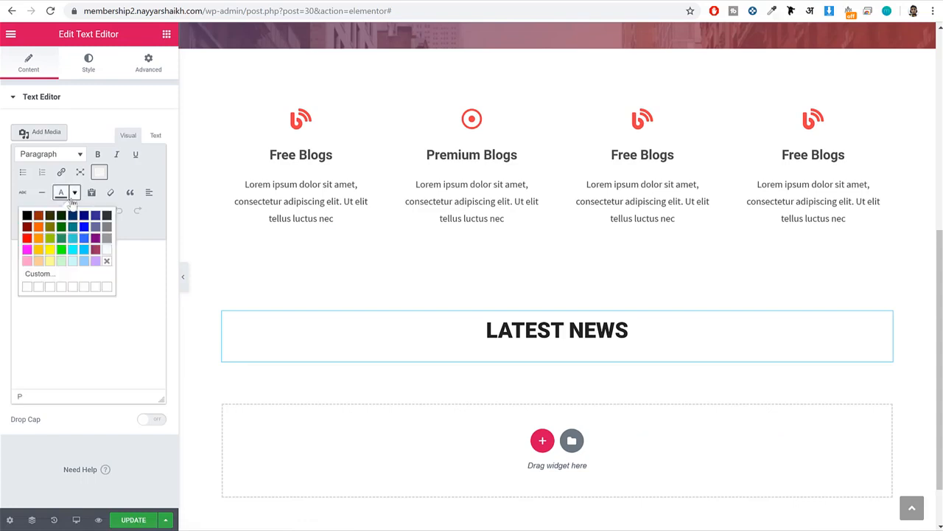
left_click(29, 237)
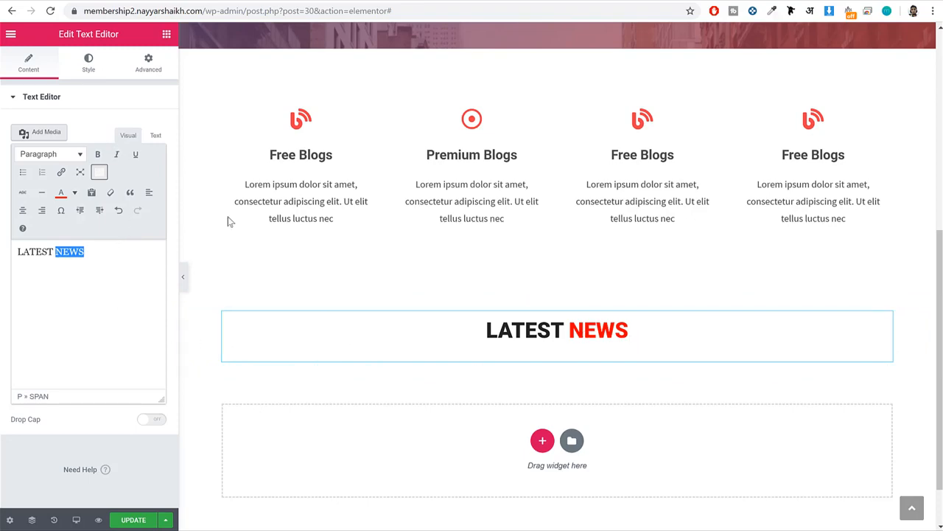
Change the color code of the word NEWS to #ef3f49 in the Text Editor's HTML source and update the page.
scroll(442, 280, "up", 3)
scroll(444, 284, "up", 3)
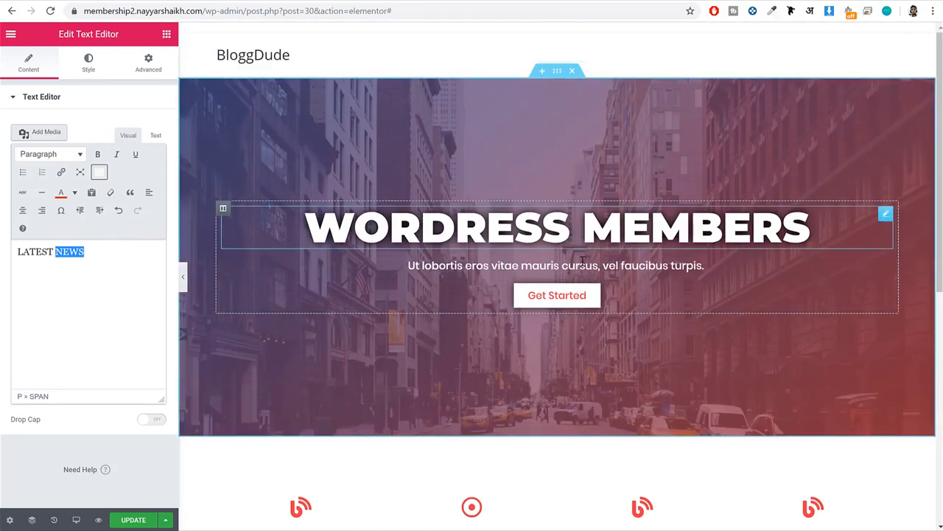
scroll(594, 301, "down", 5)
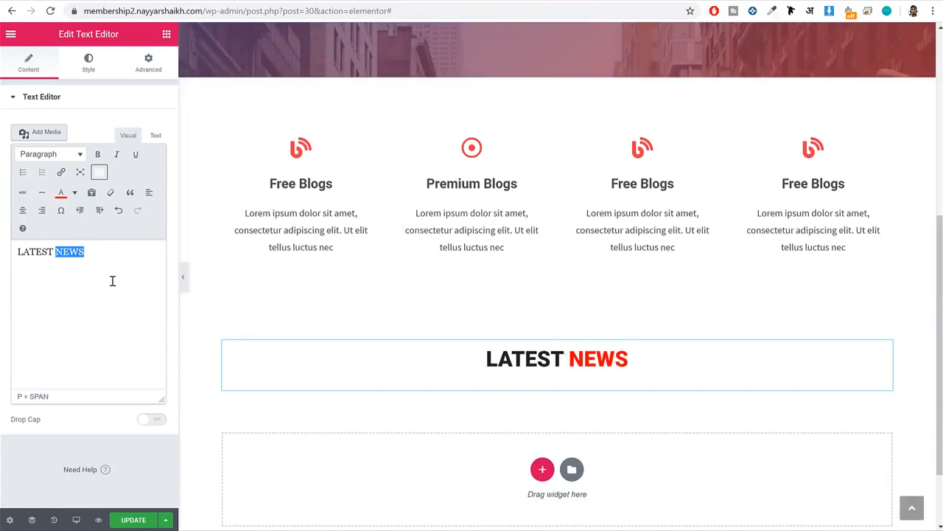
left_click(126, 137)
left_click(155, 136)
left_click_drag(47, 190, 21, 192)
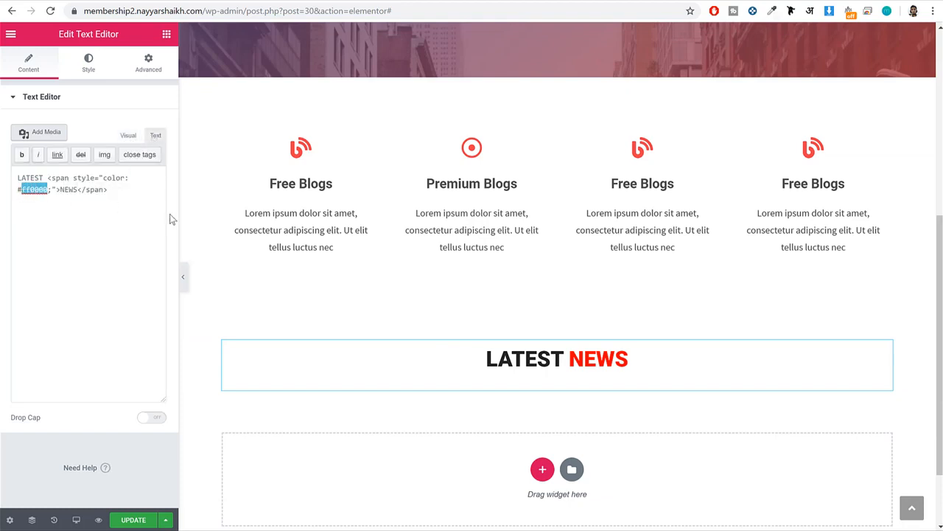
key("BackSpace")
type("ef3")
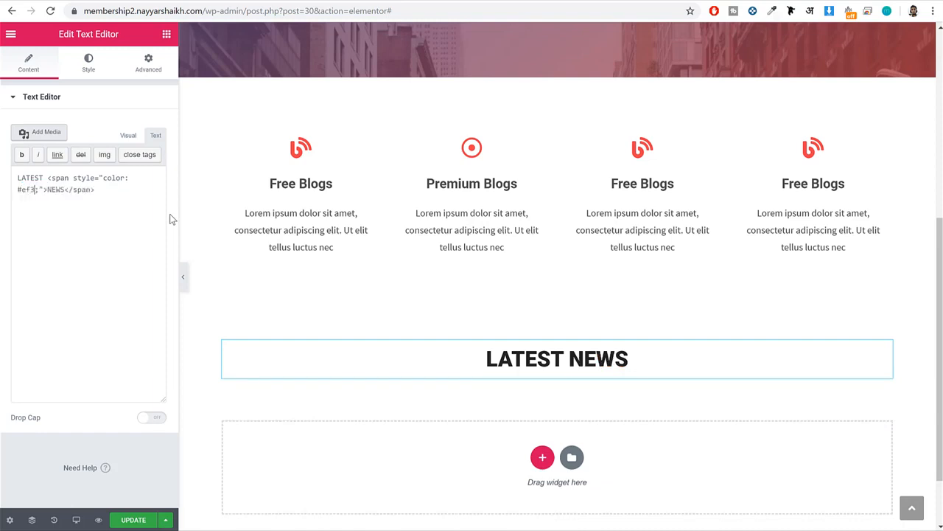
type("f49;")
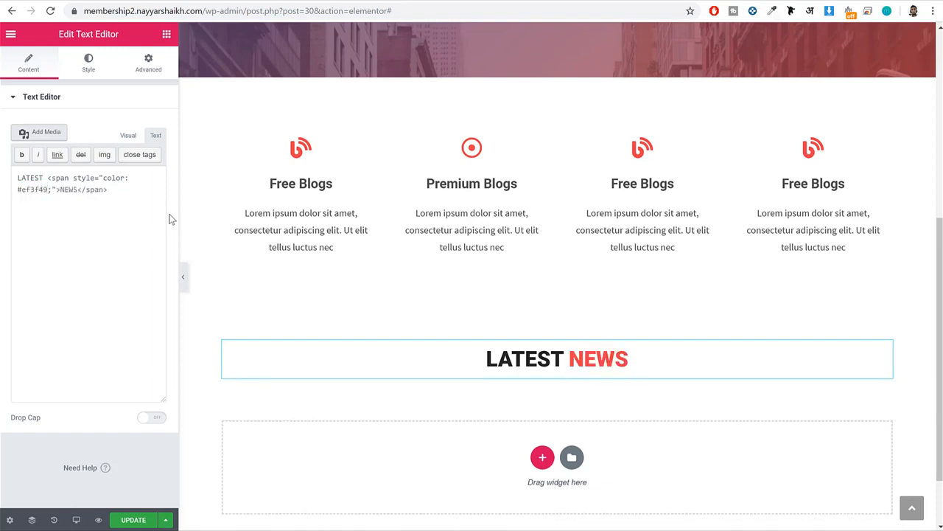
left_click(127, 520)
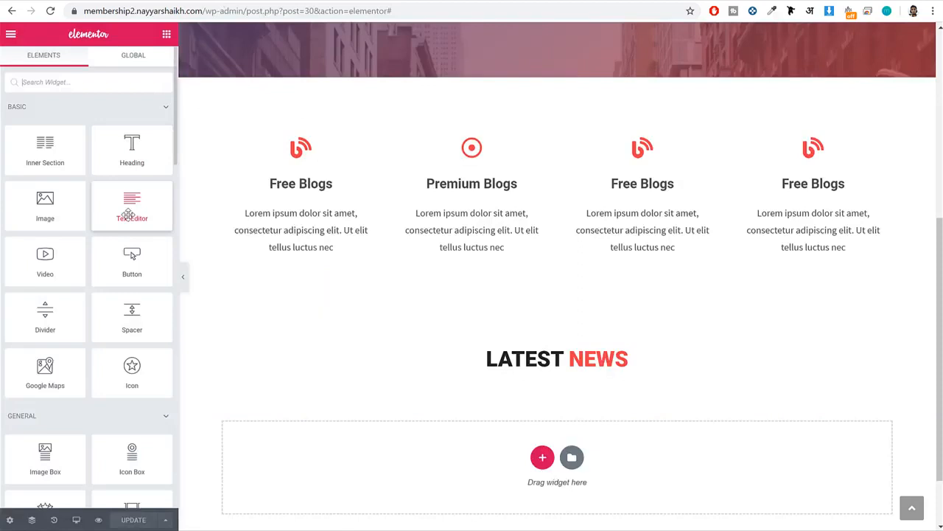
Add a Divider widget below the LATEST NEWS heading, set its width to 75 px and center it.
scroll(131, 212, "down", 2)
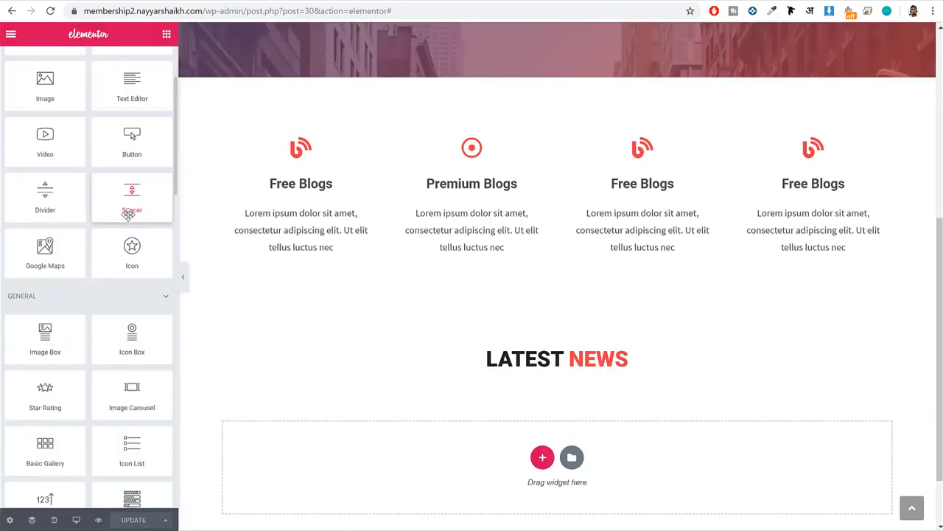
left_click_drag(45, 195, 554, 367)
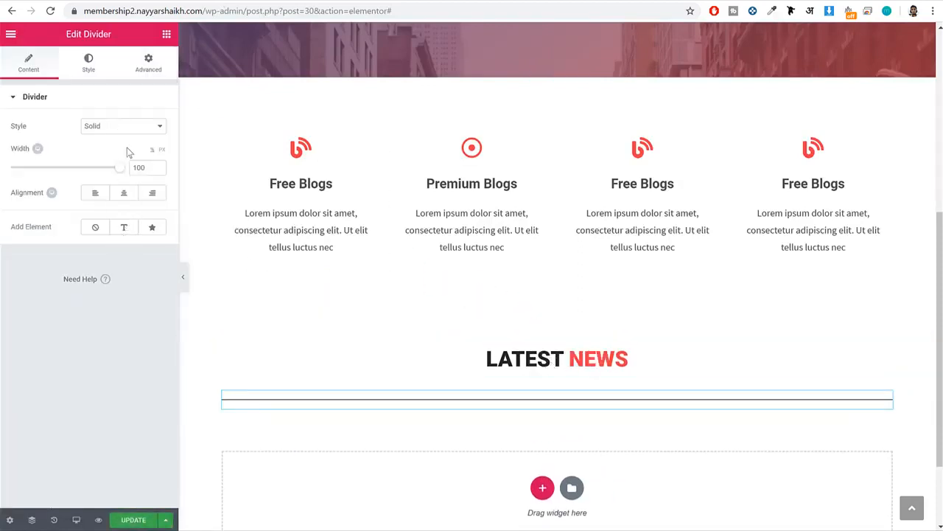
left_click_drag(122, 171, 47, 175)
left_click(163, 151)
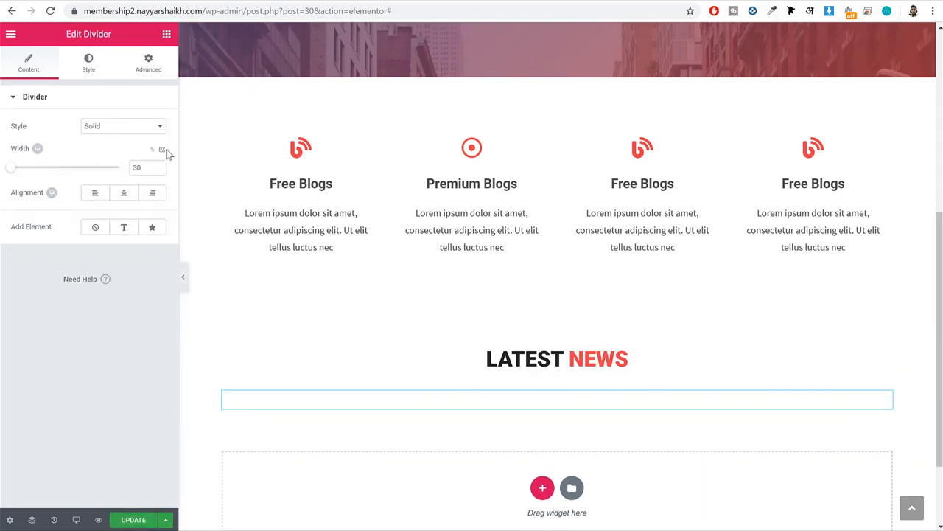
left_click_drag(140, 167, 117, 169)
type("75")
left_click(123, 192)
Set the color of the divider under LATEST NEWS to #ef3f49.
left_click(89, 64)
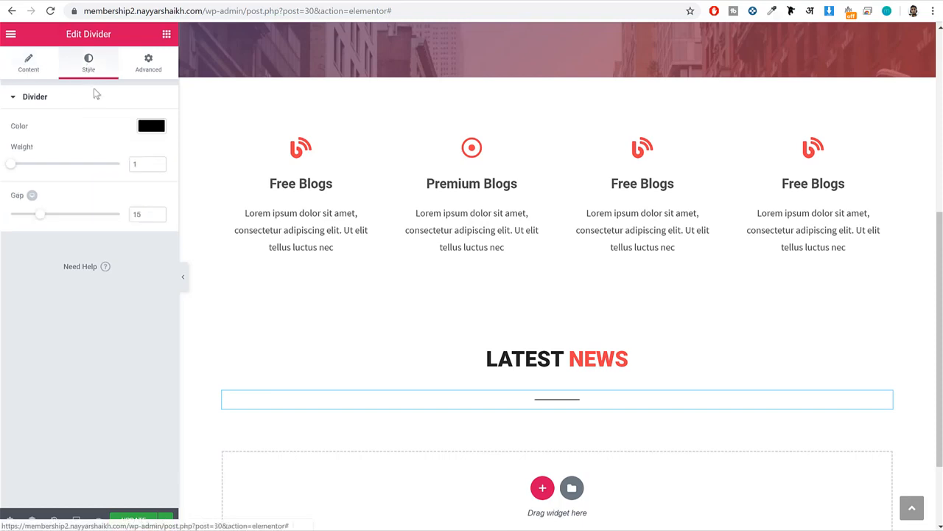
left_click(151, 129)
double_click(44, 126)
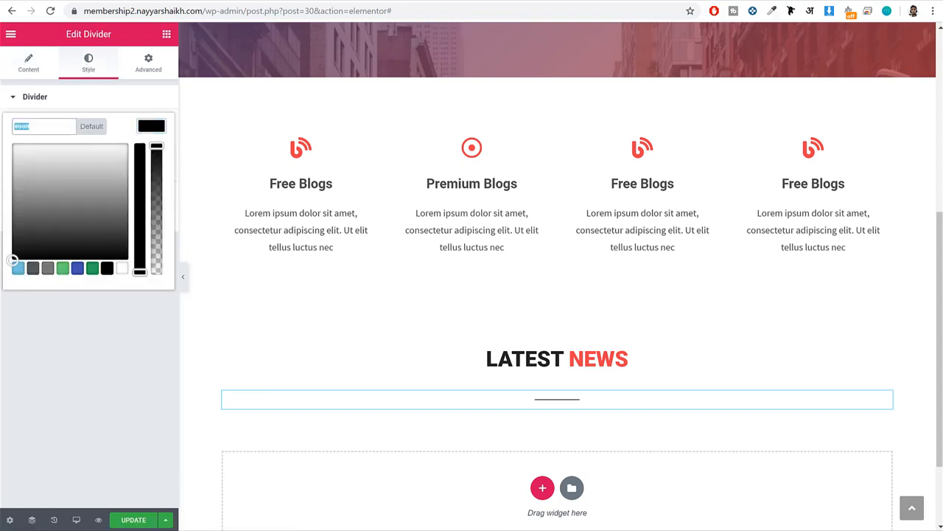
type("#ef3f49")
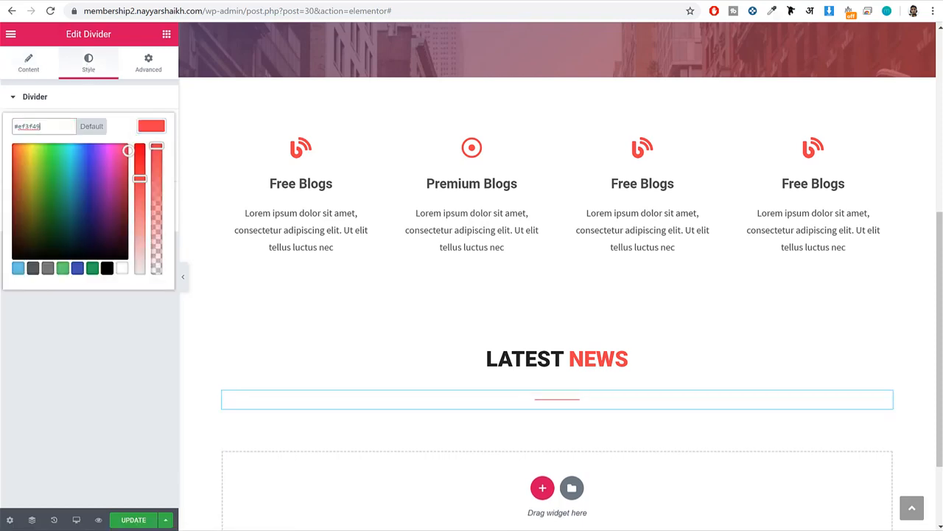
left_click(151, 127)
Set the divider's weight to 3 and its gap to 2, and update the page.
left_click(158, 162)
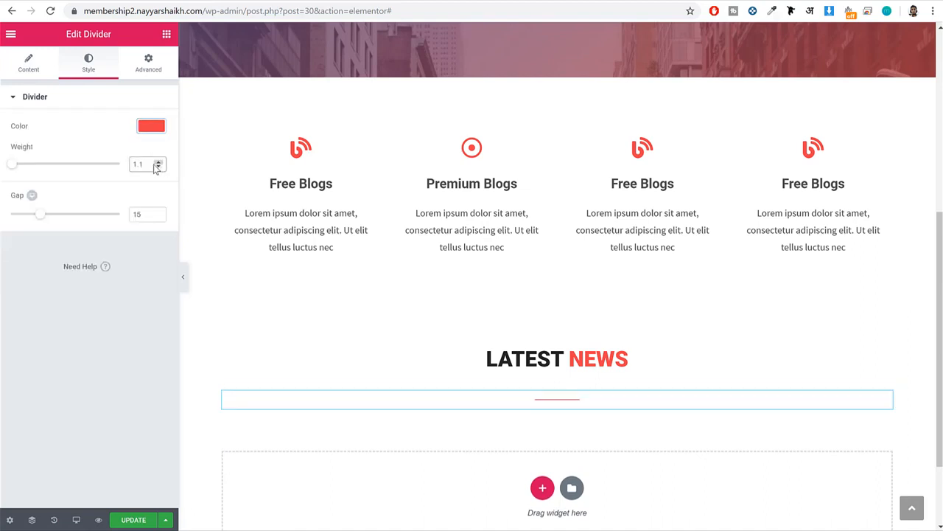
left_click_drag(144, 164, 110, 161)
type("3")
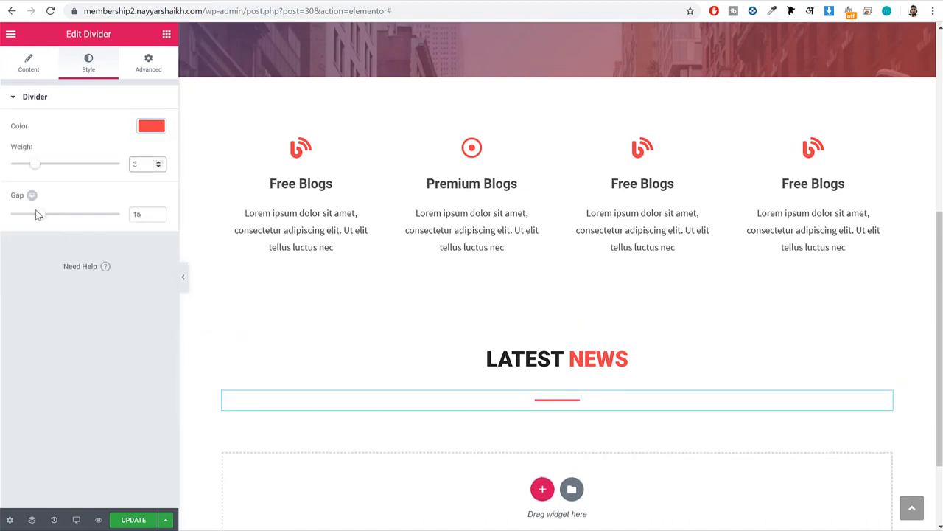
left_click_drag(36, 214, 10, 214)
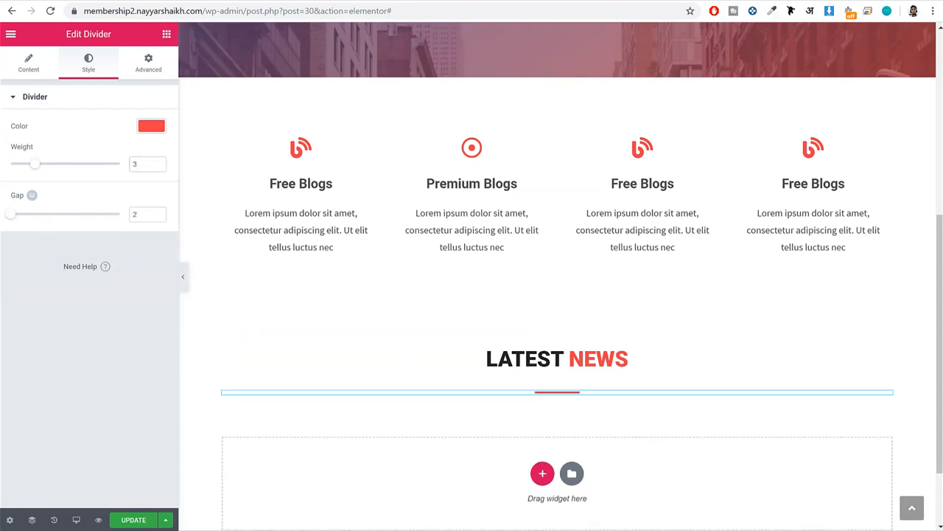
left_click(133, 520)
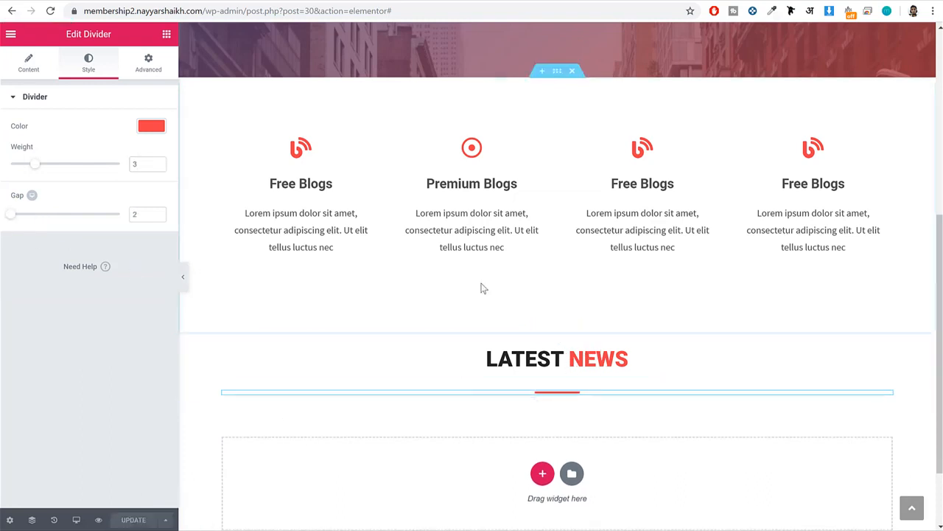
Check the Latest News posts on the demo site and add a Posts Grid widget below the divider.
left_click(79, 1)
scroll(582, 171, "down", 3)
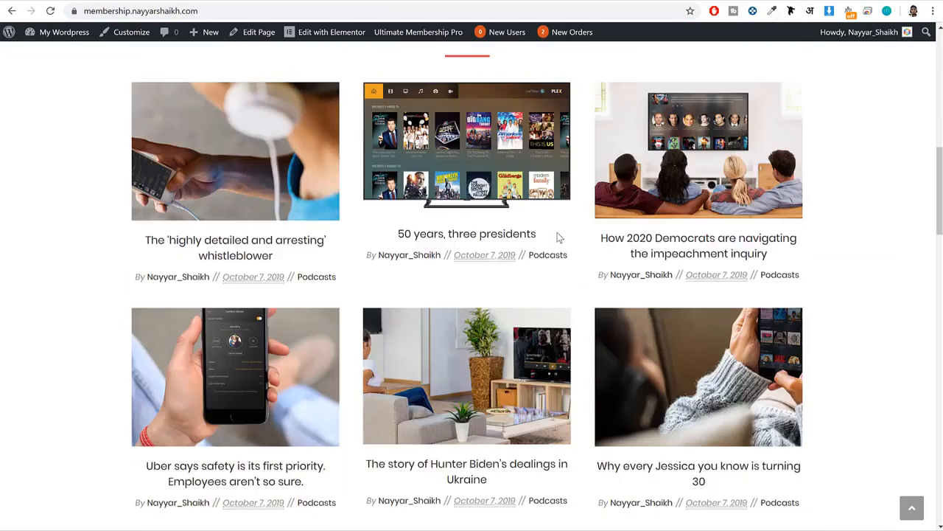
scroll(695, 227, "up", 2)
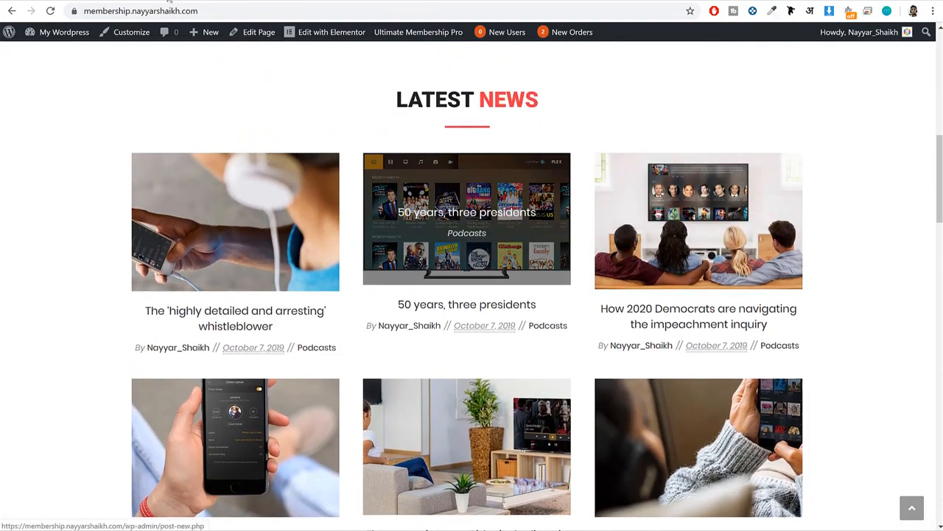
left_click(213, 1)
left_click(167, 37)
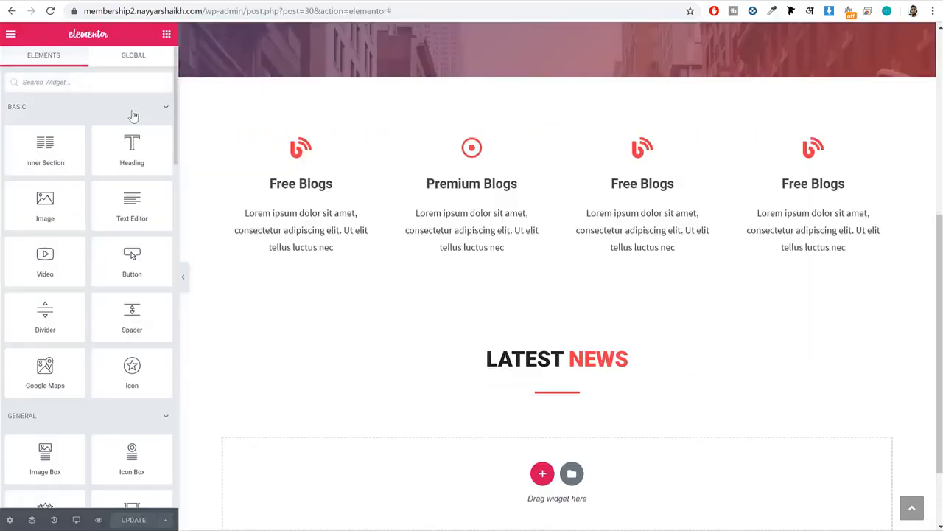
type("post")
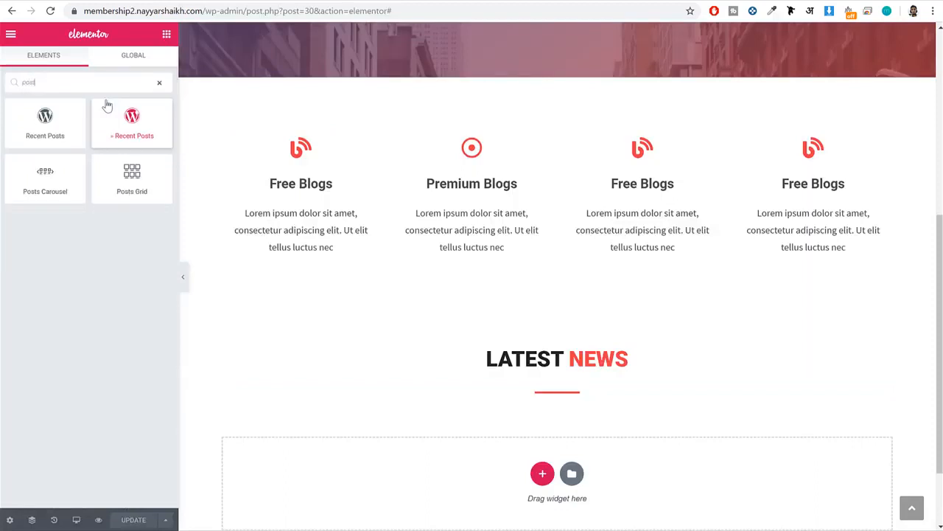
left_click_drag(132, 177, 555, 398)
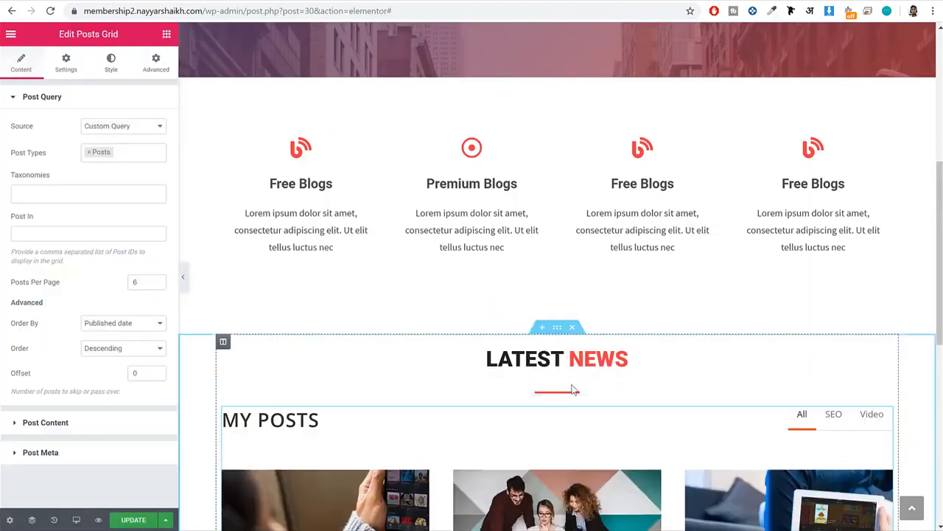
Remove the "My Posts" heading from the Posts Grid and turn off its Filterable option.
scroll(573, 391, "down", 3)
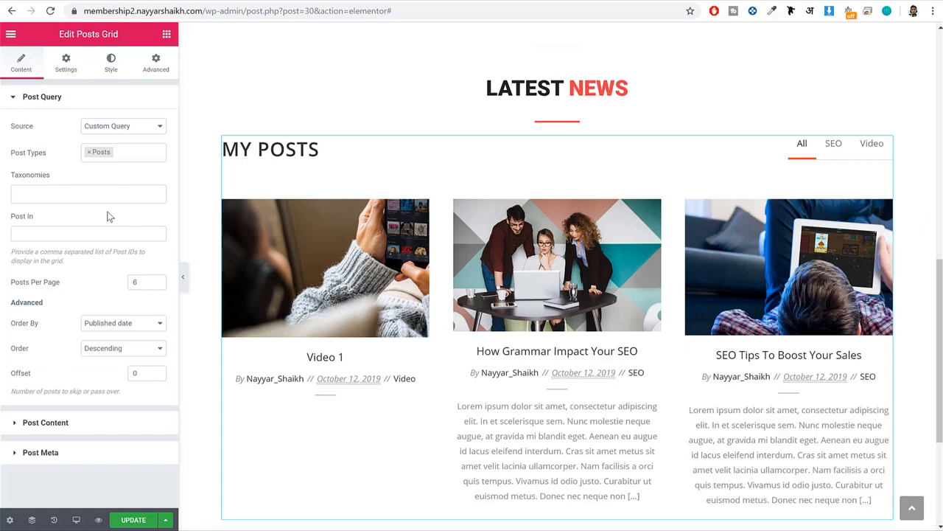
left_click(46, 422)
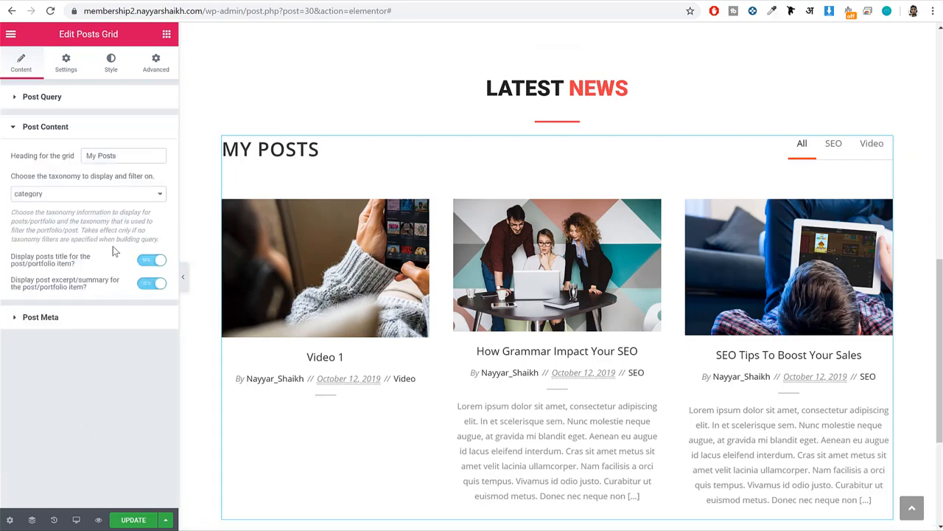
left_click_drag(128, 157, 33, 162)
key("BackSpace")
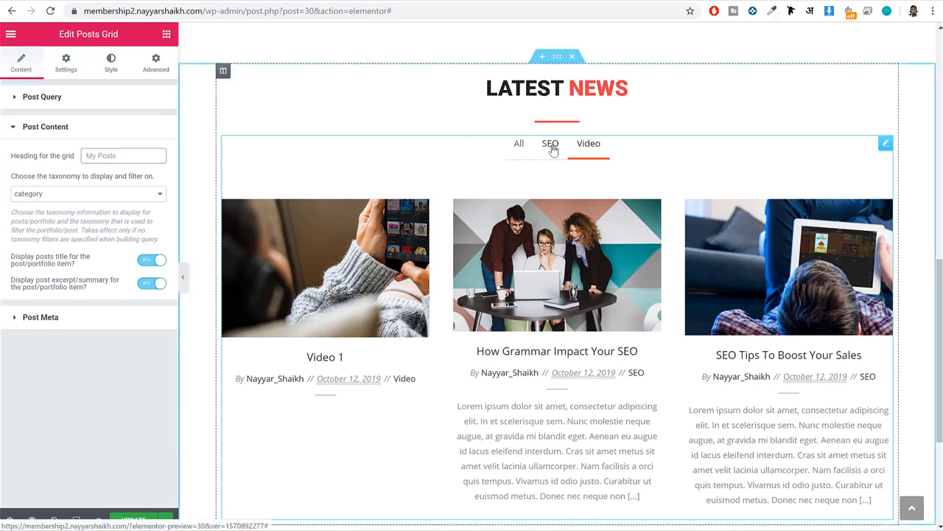
left_click(65, 65)
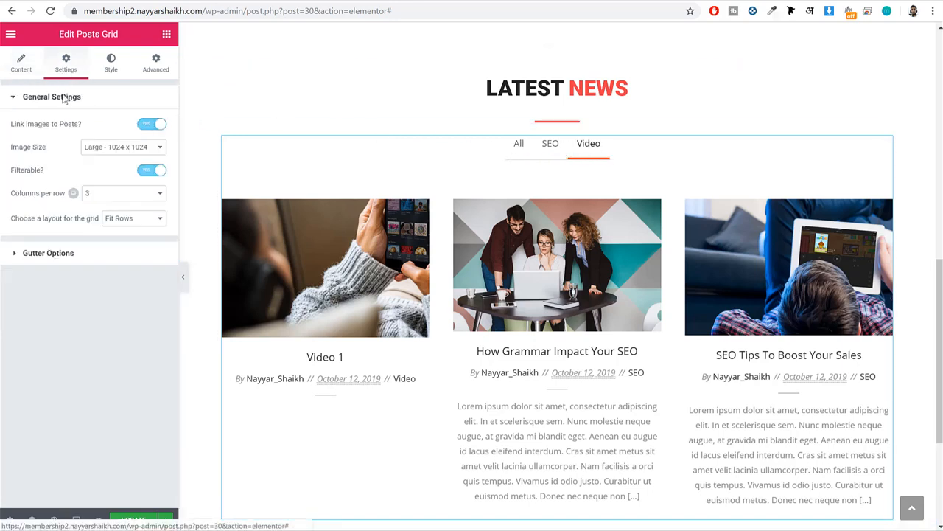
left_click(151, 171)
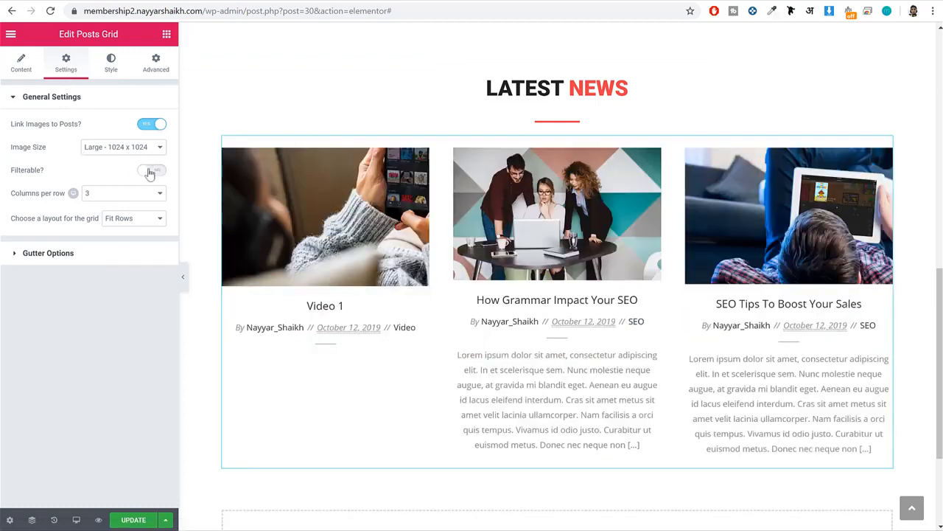
Turn off the post excerpt/summary display in the Posts Grid and update the page.
left_click(20, 64)
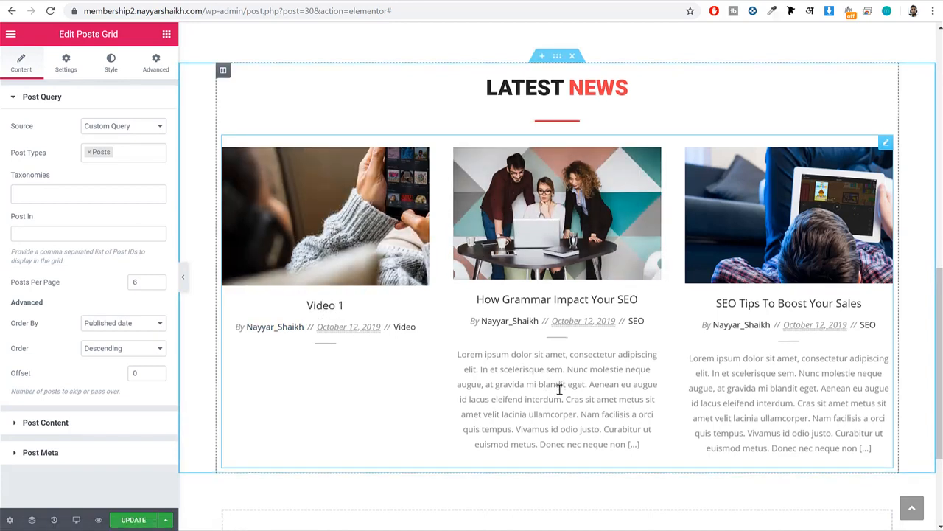
scroll(554, 390, "down", 3)
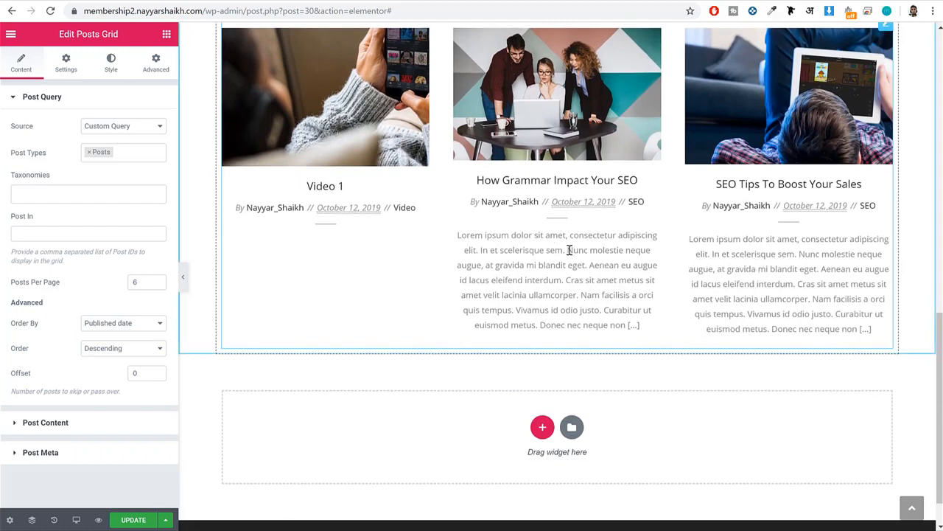
left_click(46, 422)
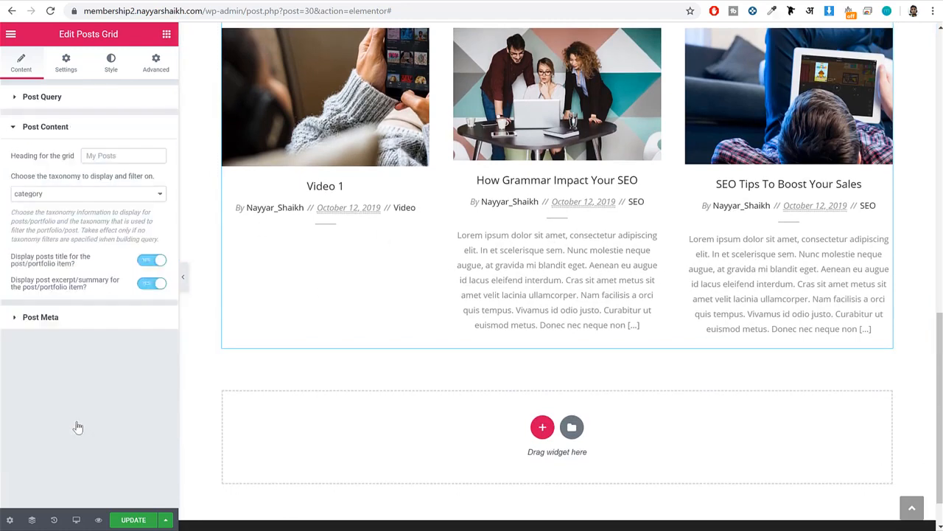
left_click(111, 286)
left_click_drag(16, 283, 95, 293)
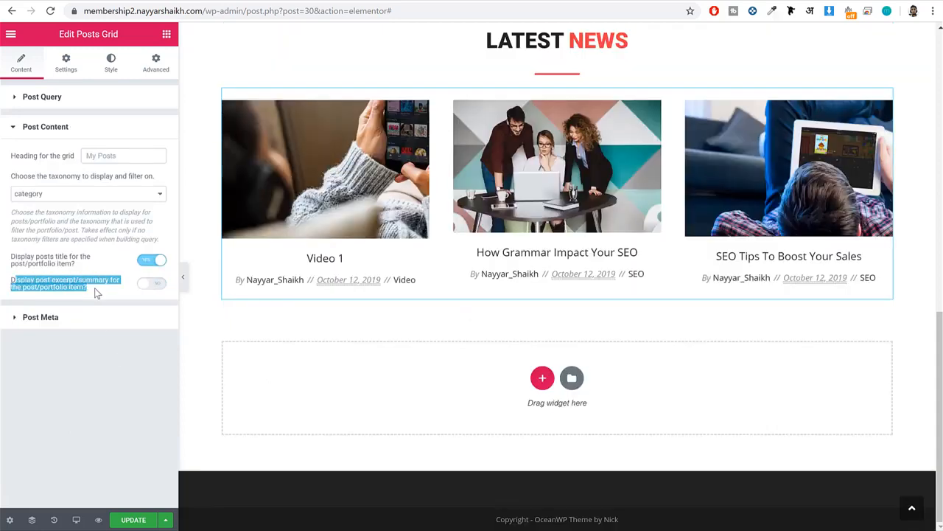
left_click(126, 520)
Compare the section with the demo site and set the Latest News section's top and bottom padding to 60 px, unlinked from the sides.
scroll(585, 300, "up", 6)
scroll(584, 301, "down", 4)
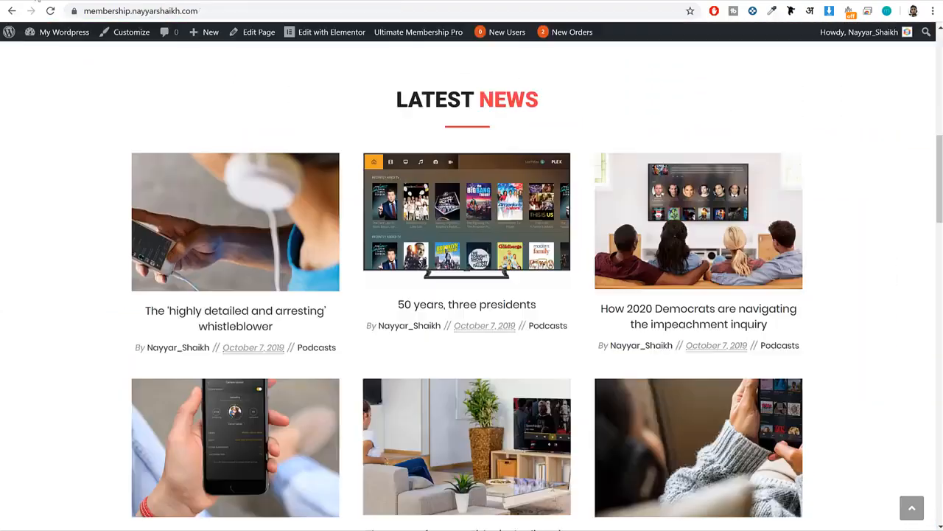
scroll(471, 184, "up", 2)
scroll(466, 192, "down", 7)
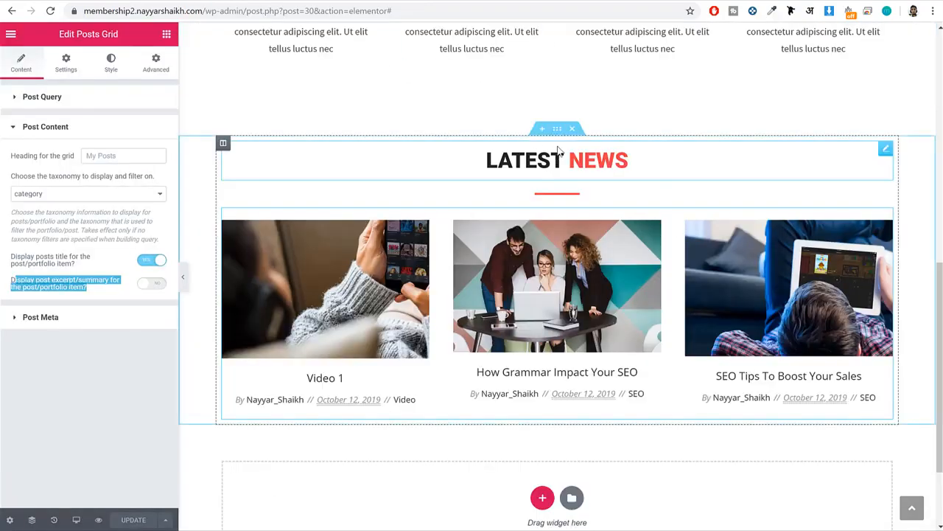
left_click(559, 132)
left_click(153, 64)
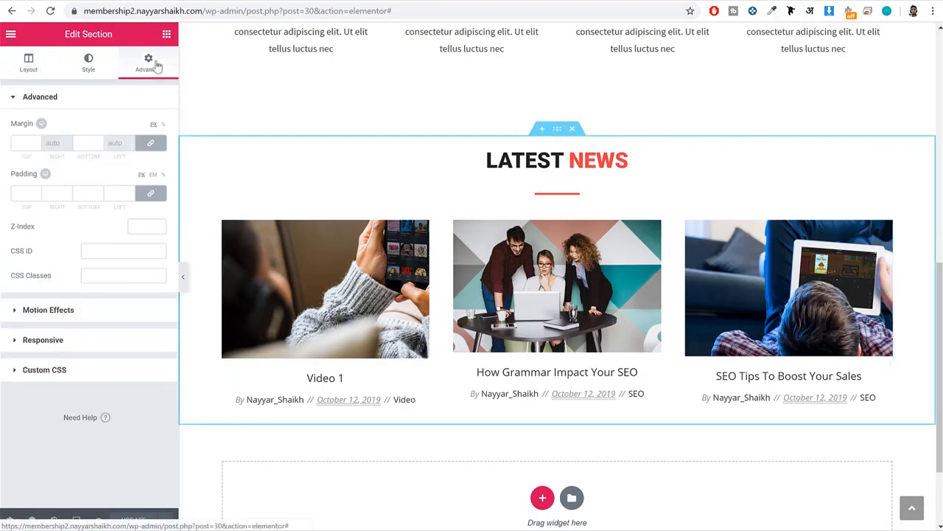
left_click(151, 193)
left_click_drag(29, 193, 2, 194)
type("60")
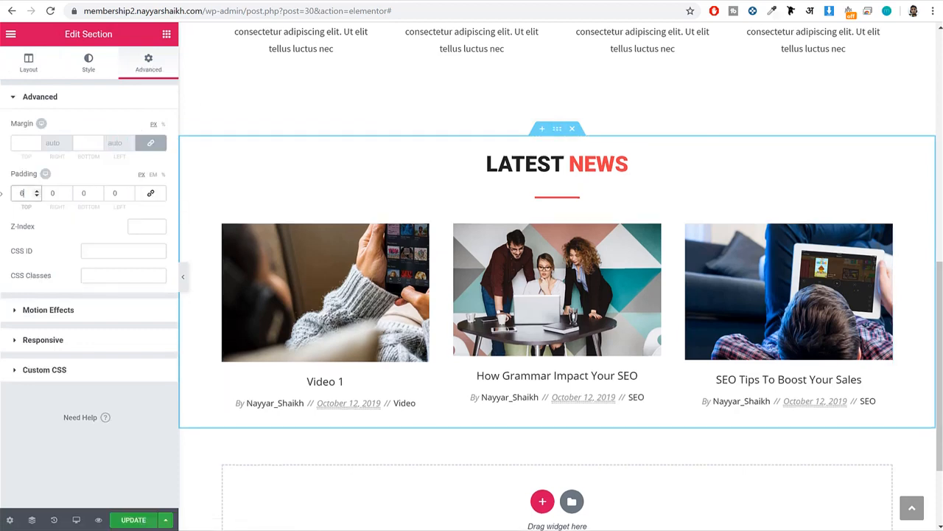
key("Tab")
key("Tab")
type("60")
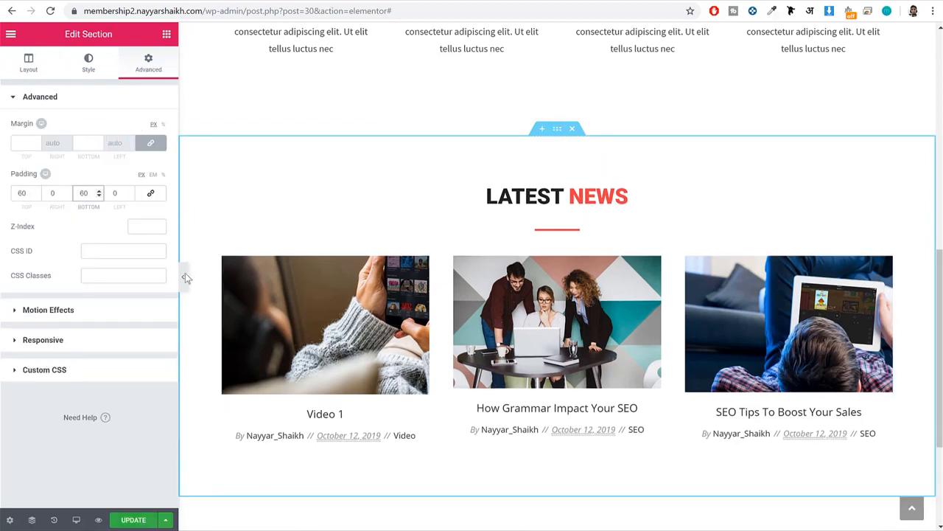
Update the page and check the Choose Plan section's heading on the demo site.
left_click(138, 519)
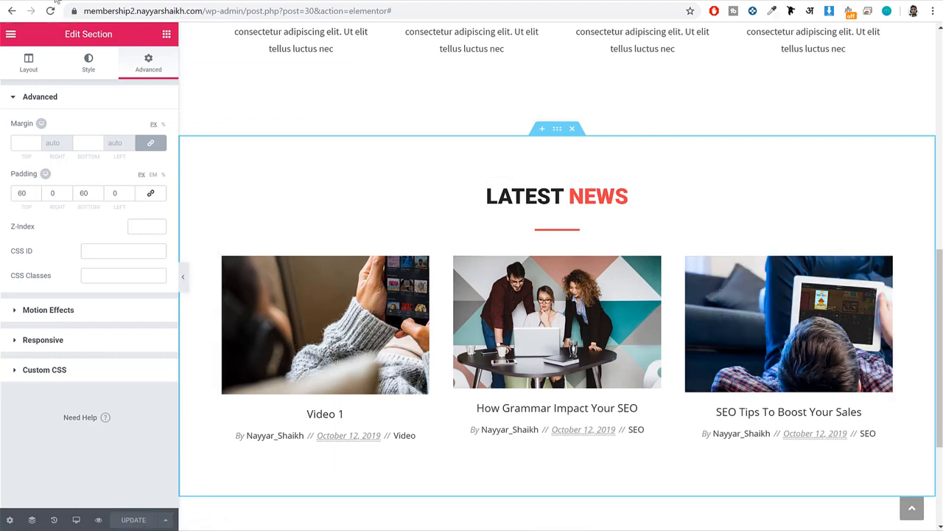
left_click(57, 1)
scroll(412, 251, "up", 2)
left_click_drag(389, 165, 546, 154)
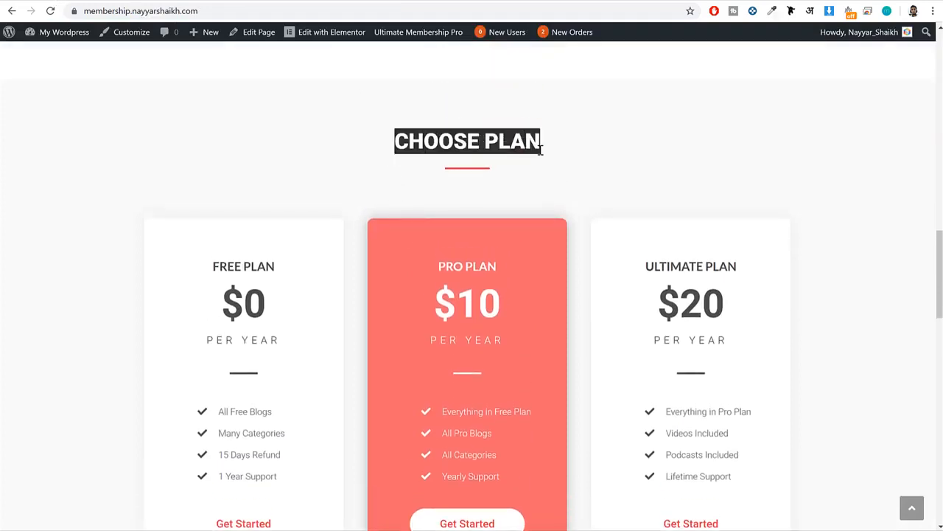
left_click(546, 151)
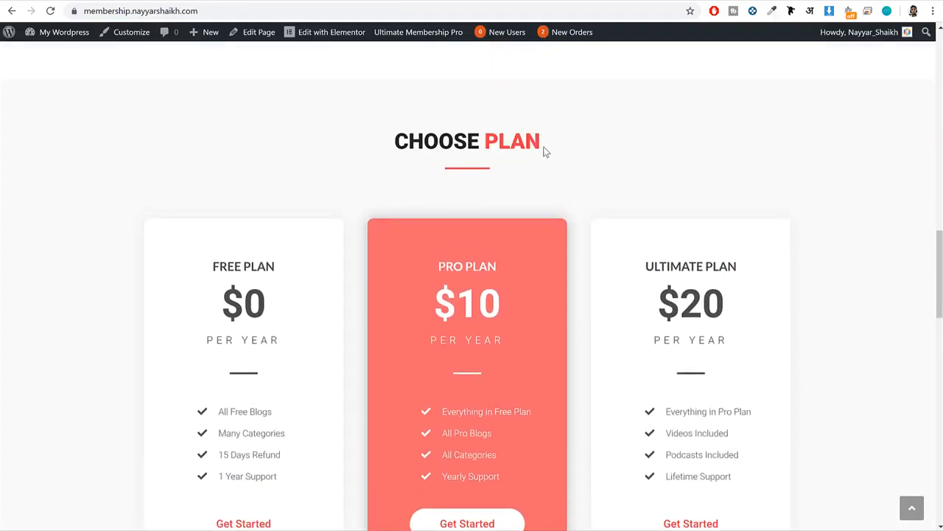
left_click(213, 3)
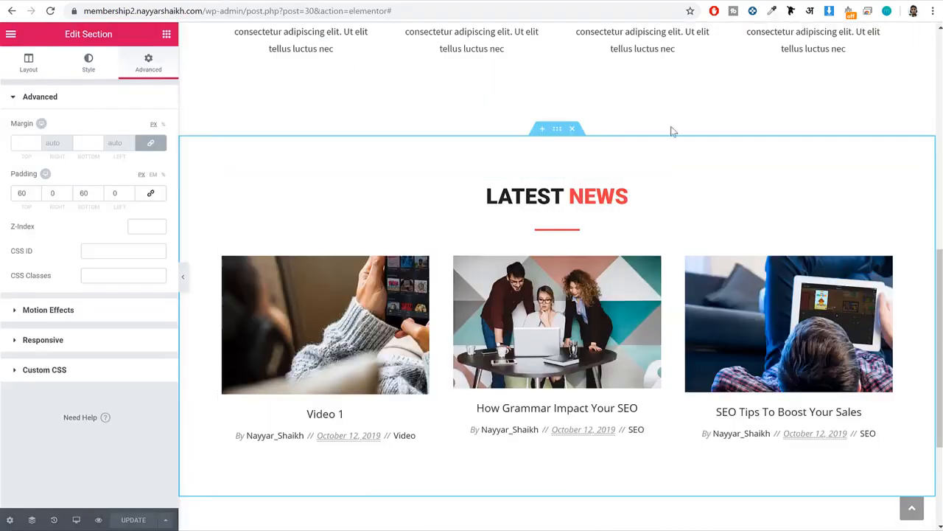
Duplicate the Latest News section and change the copy's heading to CHOOSE PLAN, keeping the second word red.
right_click(561, 131)
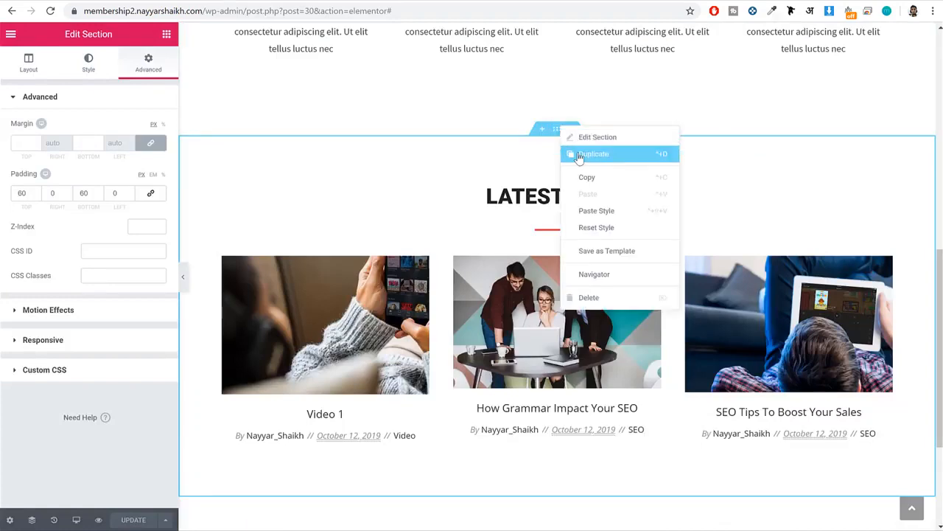
left_click(580, 156)
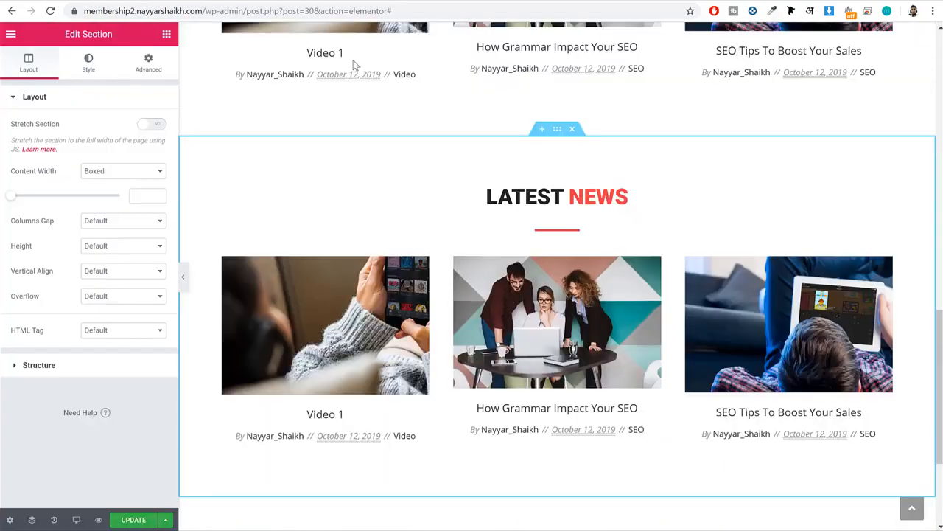
left_click(563, 193)
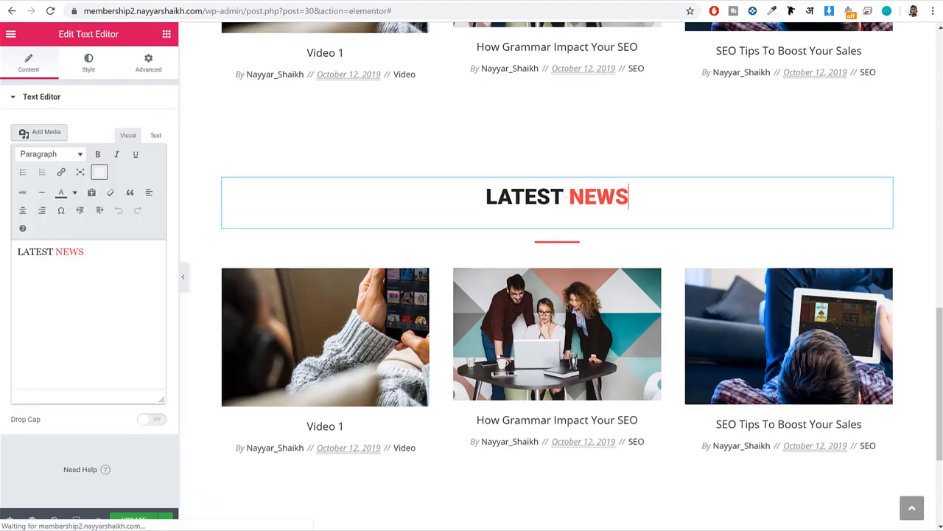
double_click(52, 251)
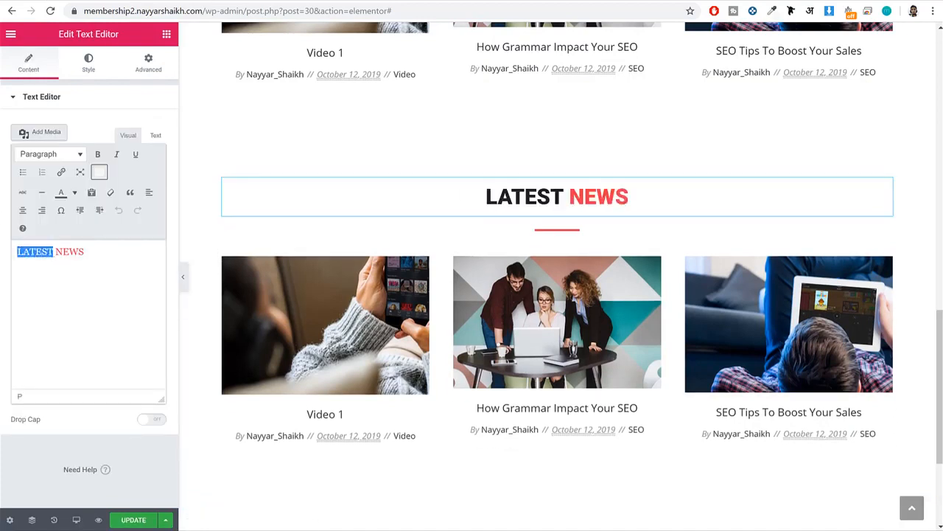
type("CHOOSE")
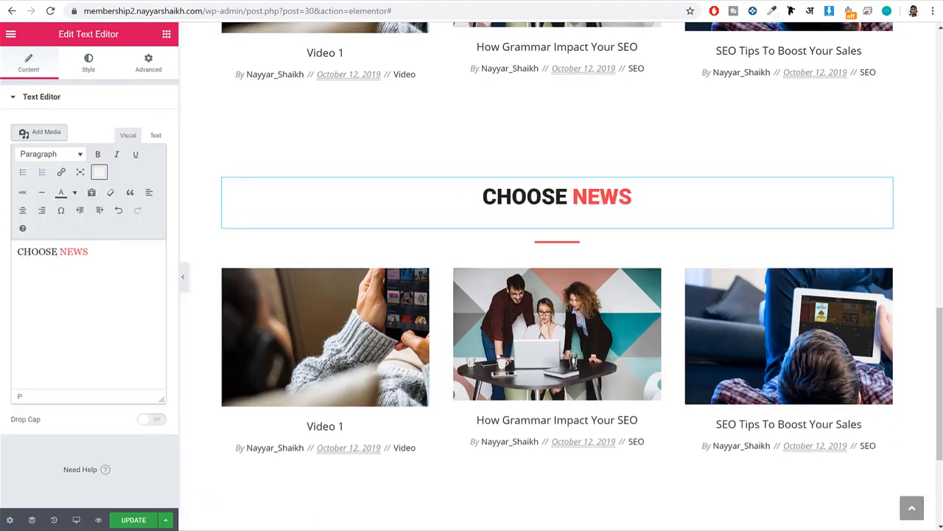
left_click_drag(92, 250, 68, 253)
type("PLAN")
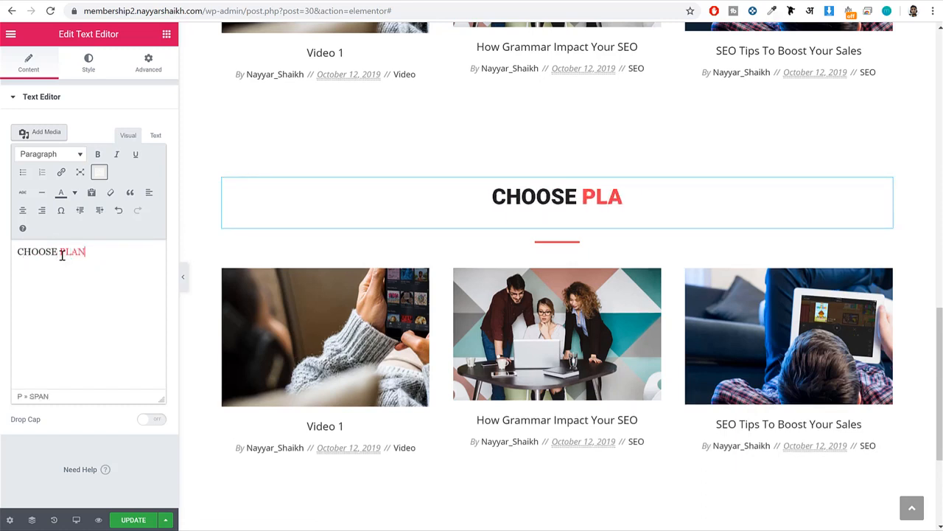
Delete the Posts Grid from the Choose Plan section and update the page.
scroll(321, 315, "down", 3)
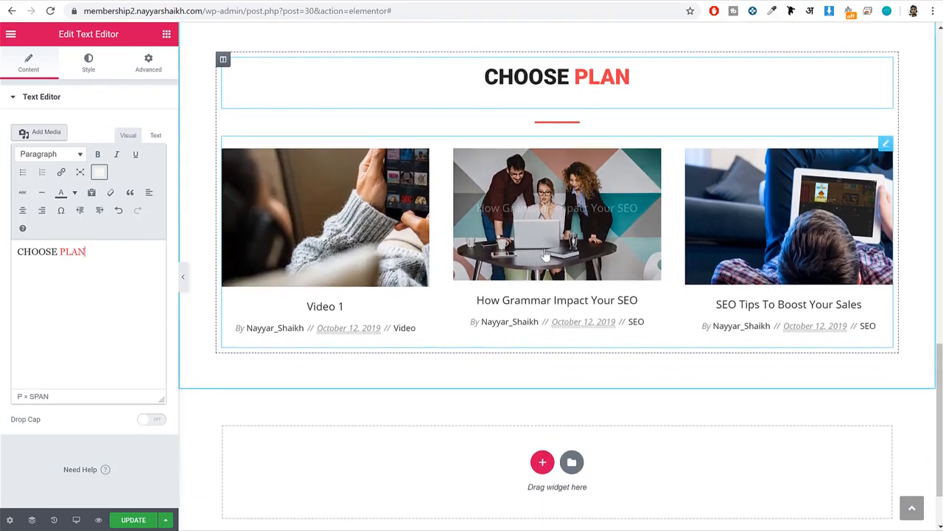
right_click(806, 196)
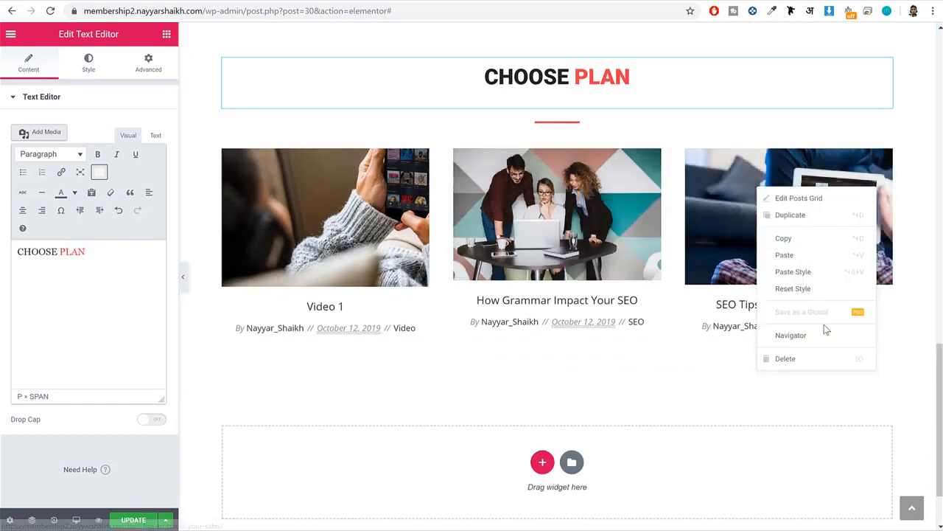
left_click(786, 359)
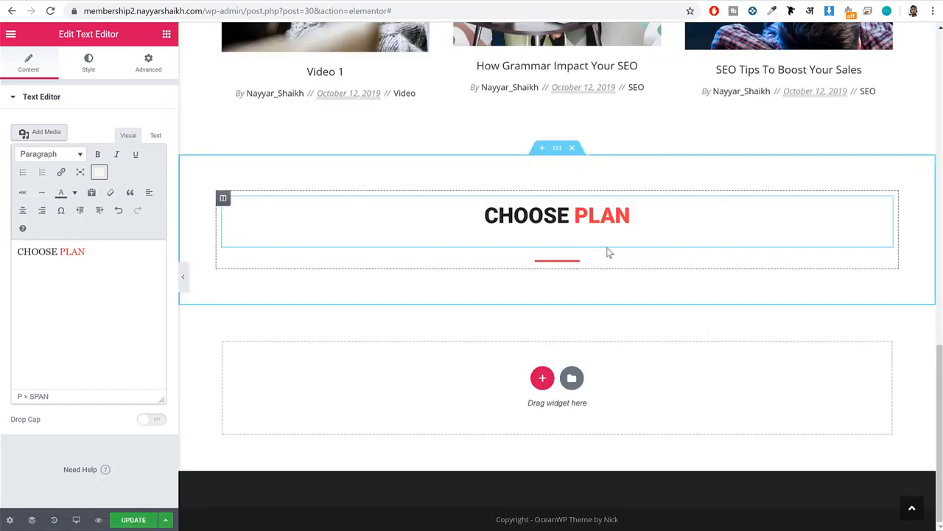
left_click(133, 520)
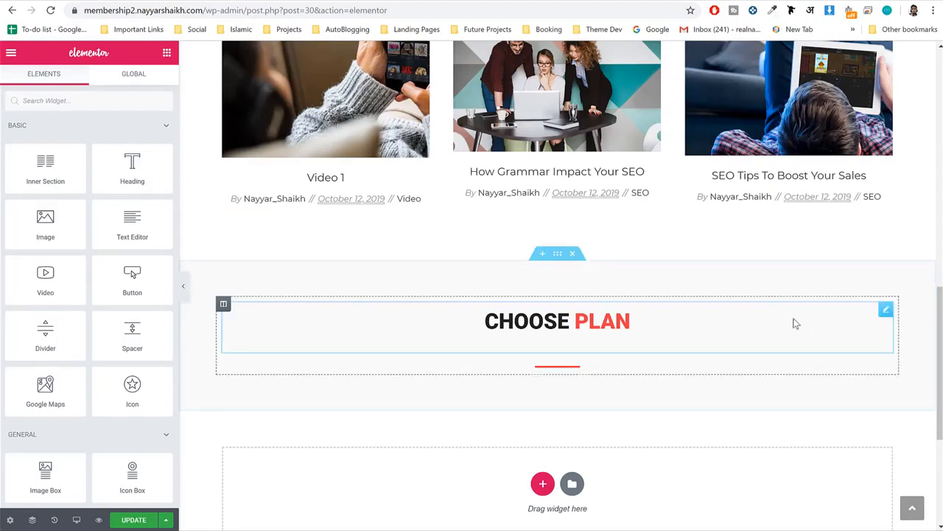
Add a Menu Anchor widget above the CHOOSE PLAN heading and set its ID to pricing.
scroll(795, 326, "up", 11)
scroll(795, 334, "down", 7)
scroll(794, 336, "down", 5)
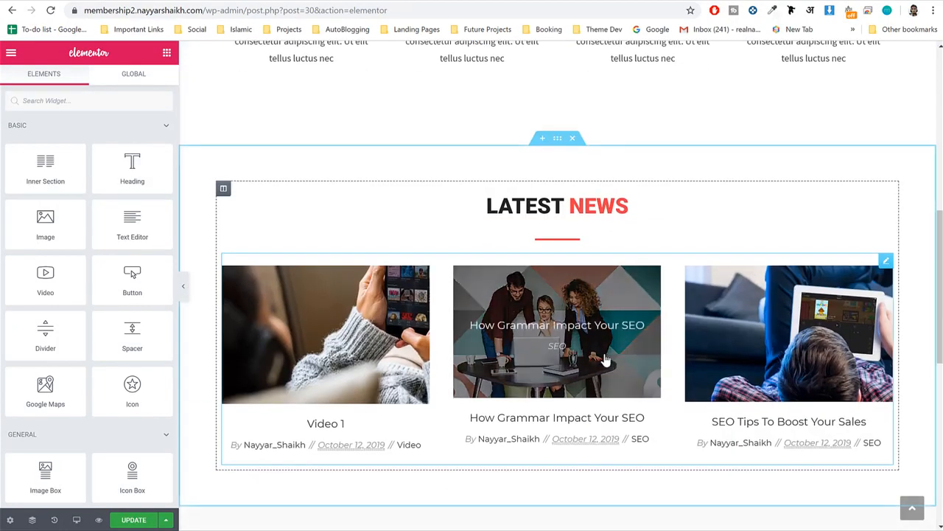
scroll(639, 251, "up", 11)
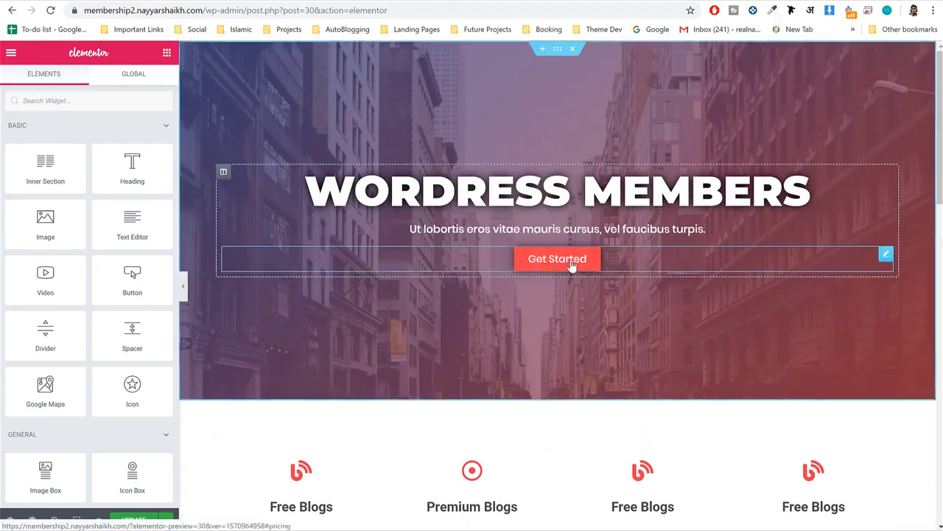
scroll(573, 267, "down", 11)
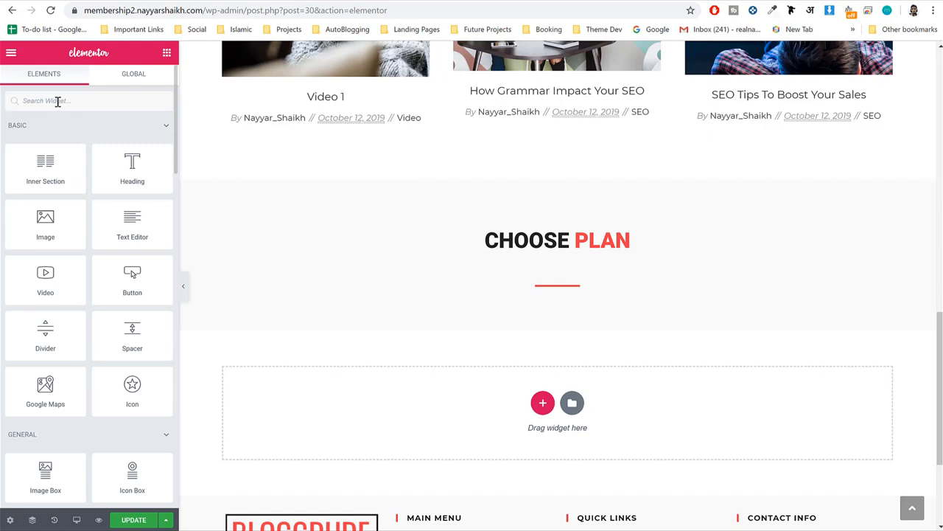
type("menu")
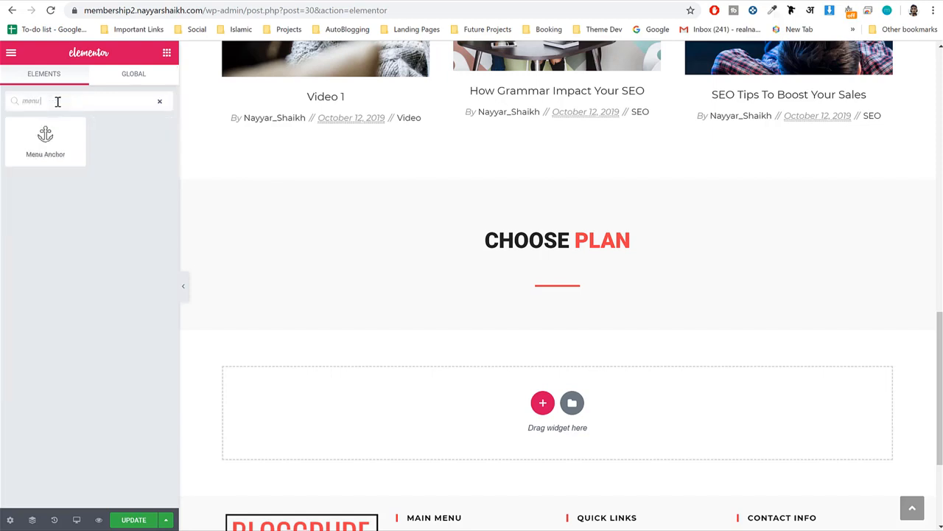
left_click_drag(64, 150, 571, 236)
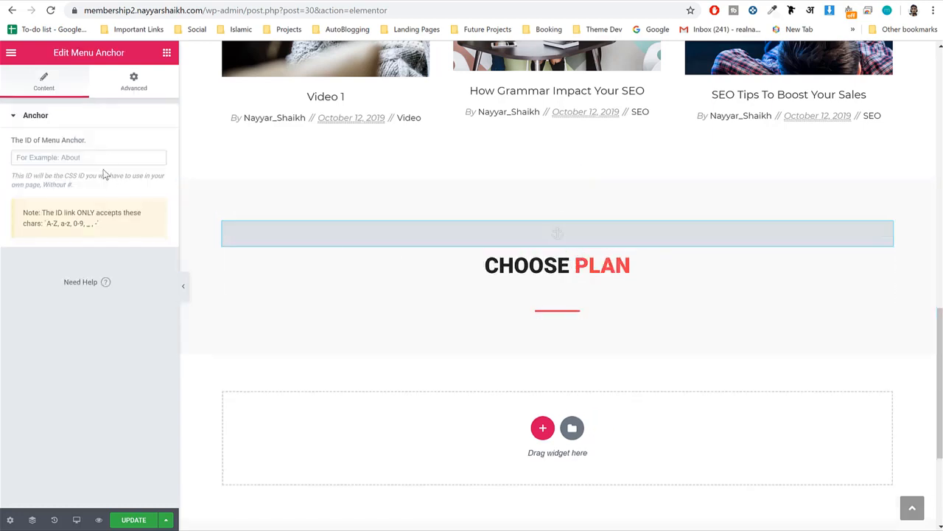
type("pricing")
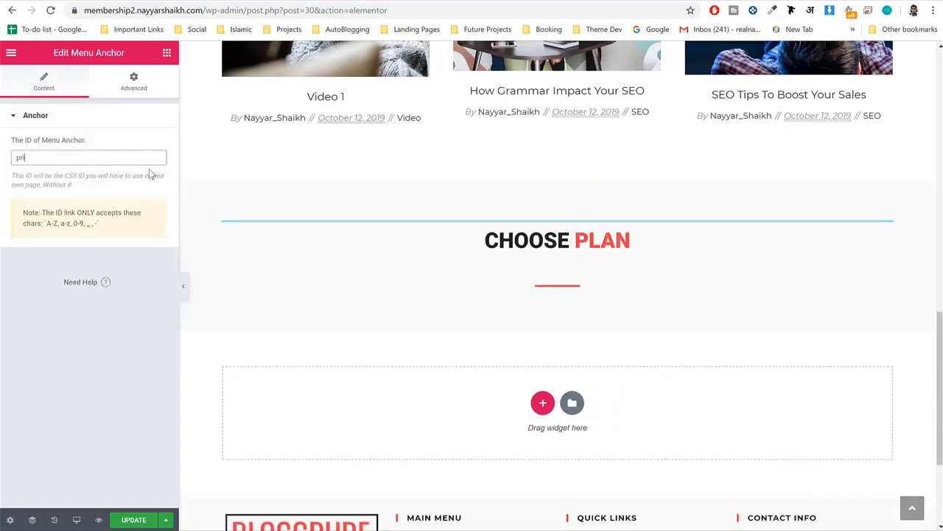
key("ctrl+a")
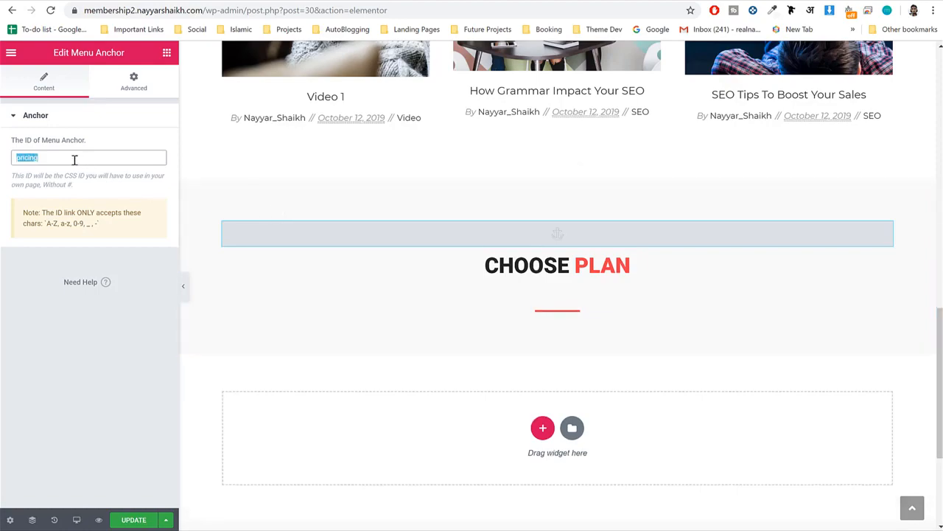
Compare the hero's Get Started button link with the Choose Plan menu anchor's ID, and update the page.
scroll(663, 320, "up", 15)
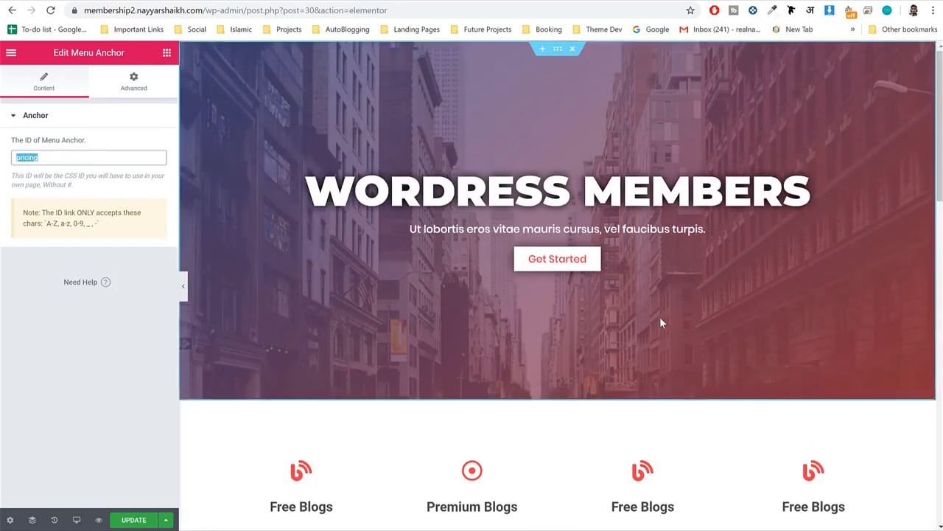
left_click(551, 265)
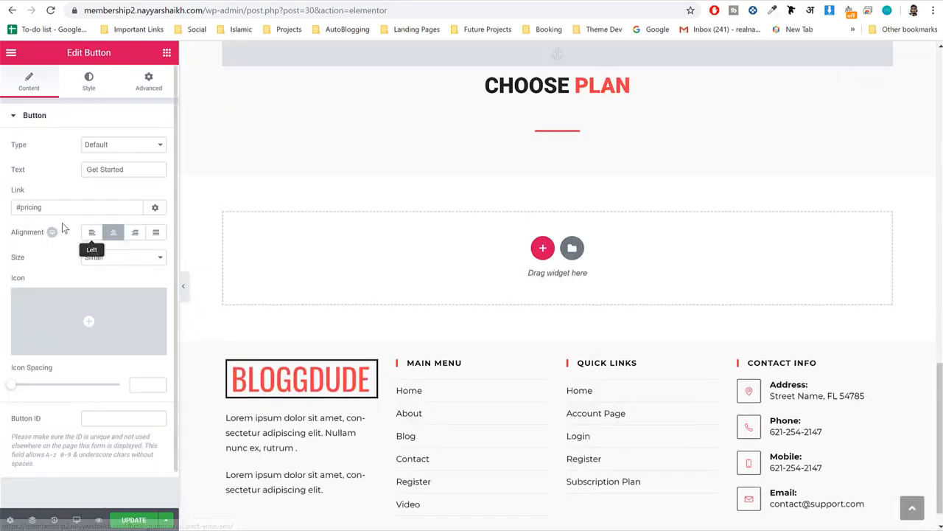
left_click_drag(64, 207, 17, 207)
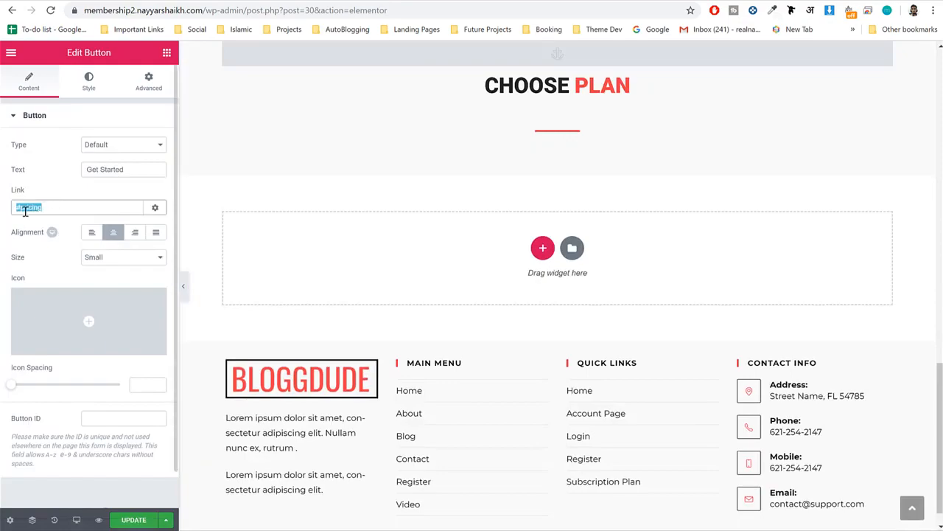
scroll(230, 213, "up", 5)
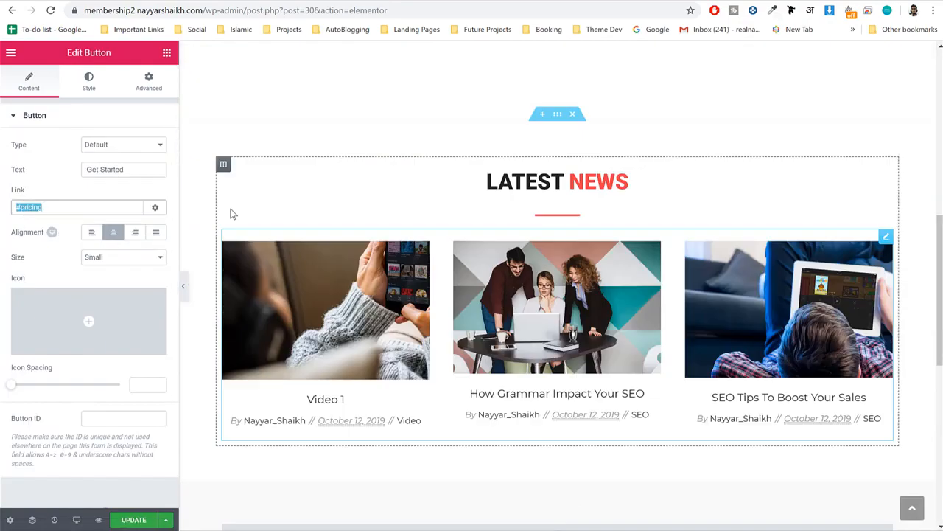
scroll(233, 214, "up", 7)
left_click(554, 267)
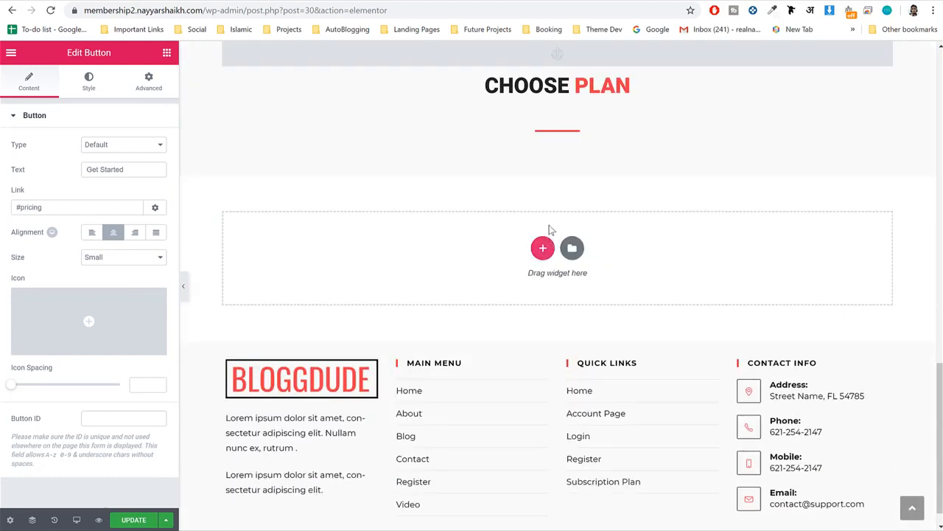
left_click(537, 90)
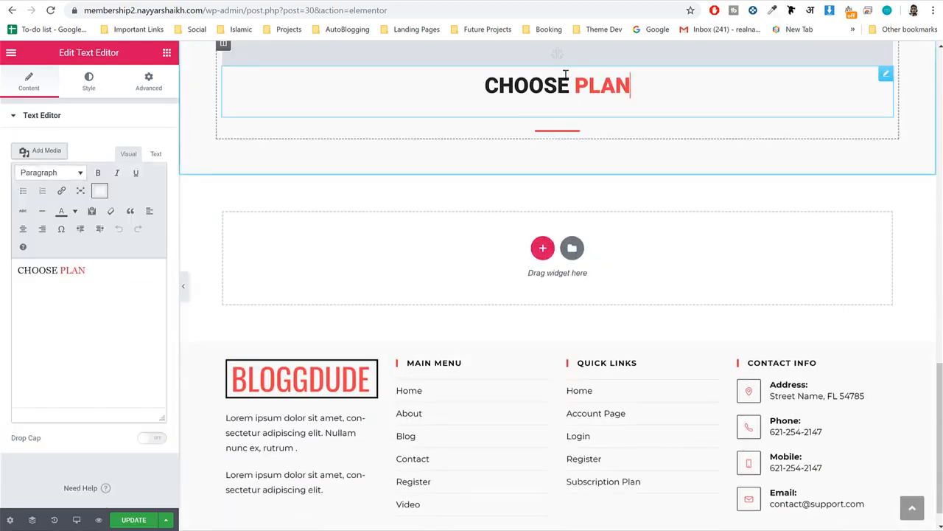
left_click(560, 55)
left_click_drag(59, 157, 13, 157)
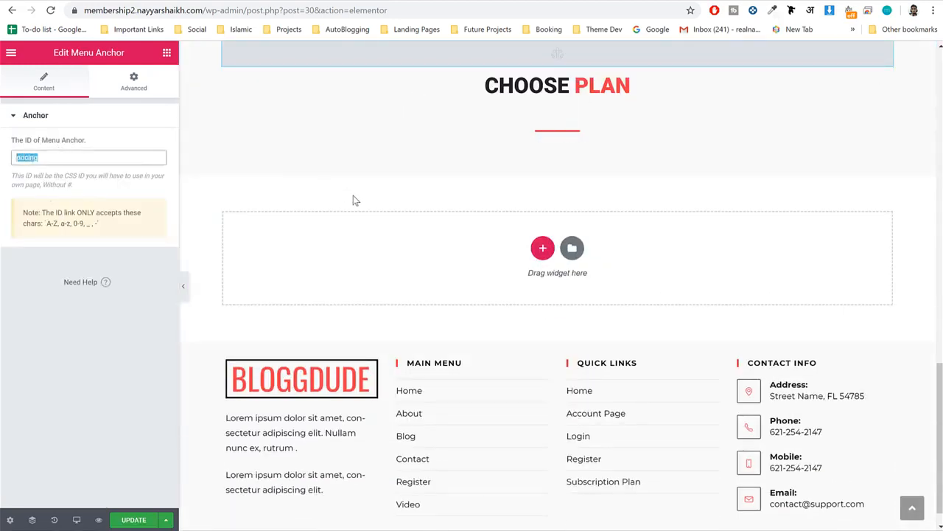
scroll(353, 199, "up", 10)
left_click(547, 268)
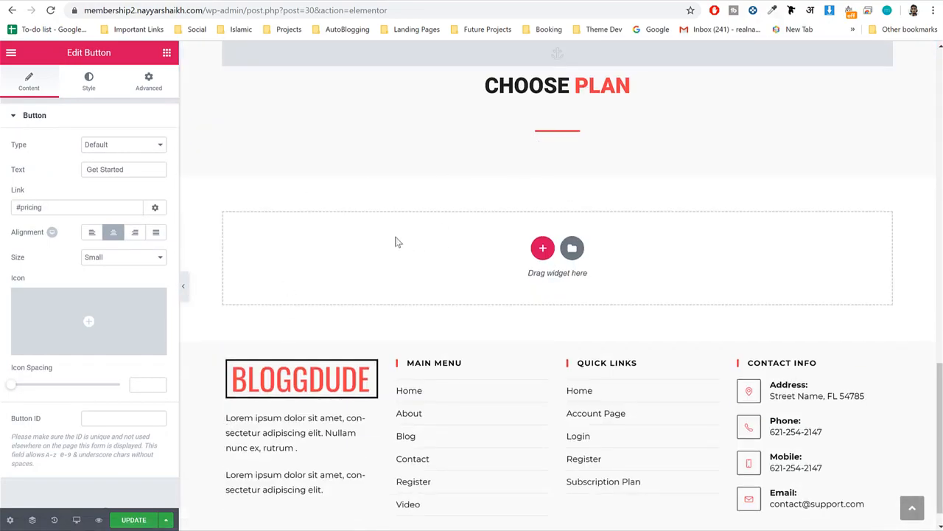
left_click(133, 520)
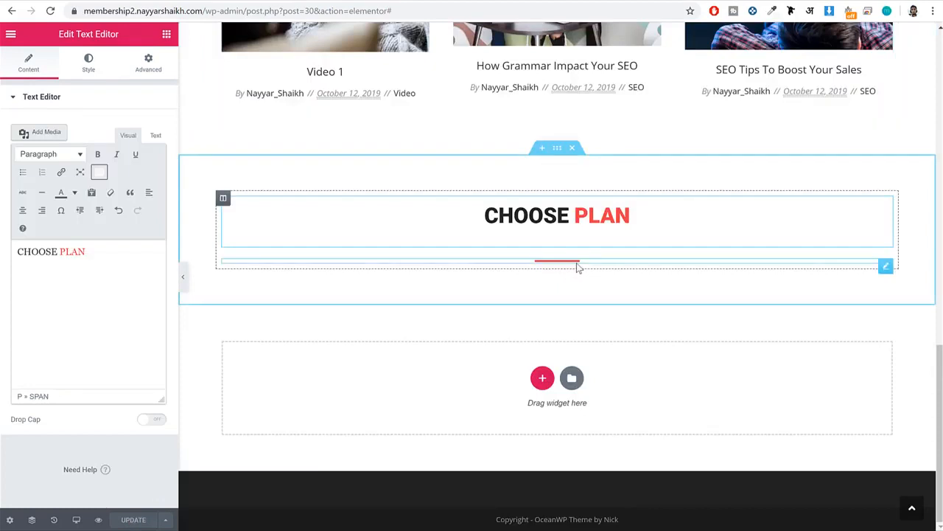
Add an Inner Section below the Choose Plan divider and give it a third column.
left_click(166, 34)
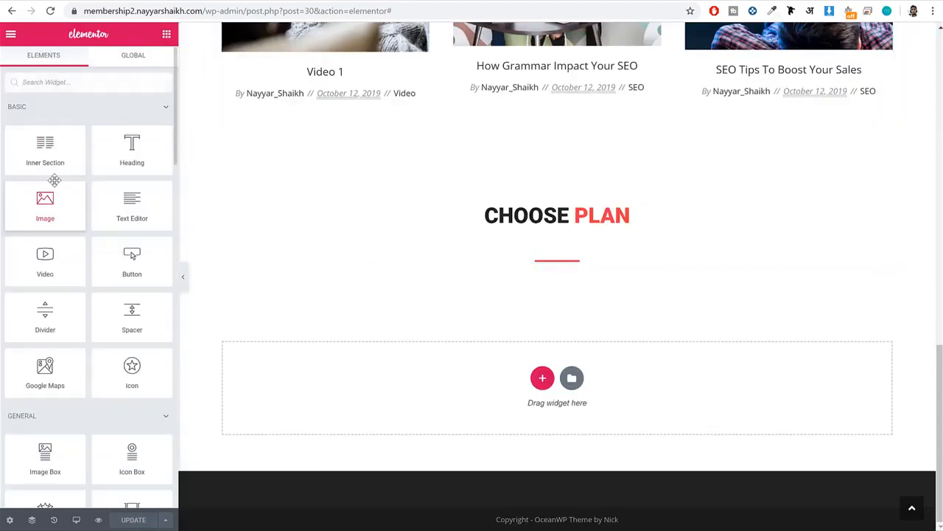
left_click_drag(46, 155, 571, 261)
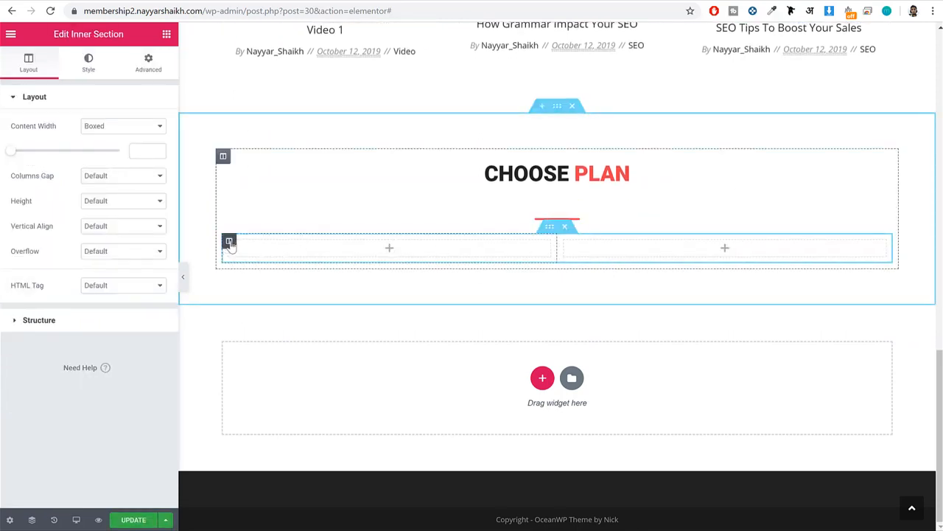
right_click(230, 244)
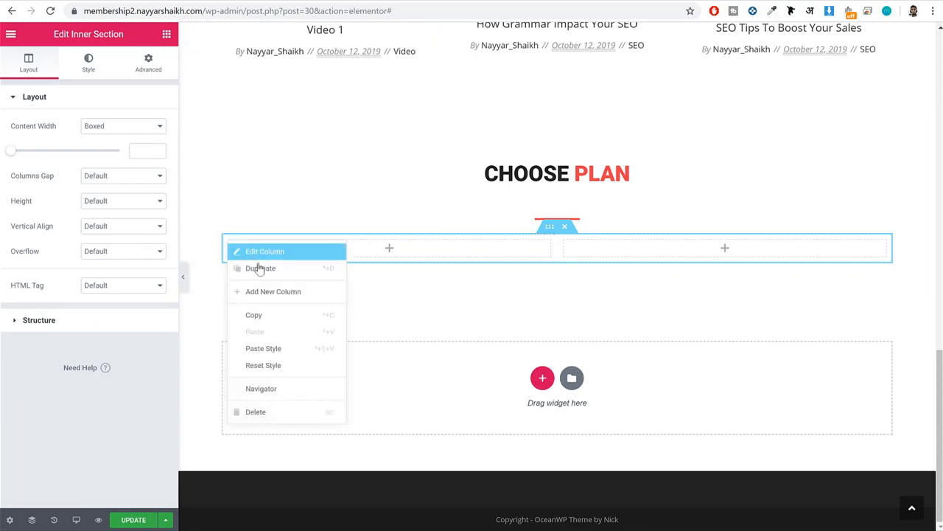
left_click(284, 292)
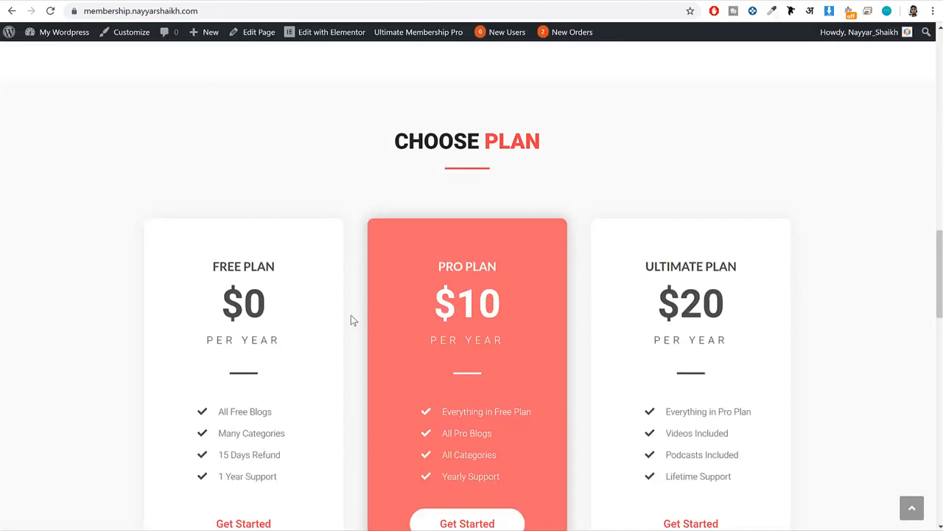
Examine the three pricing cards on the demo site, starting with the Free Plan title.
scroll(357, 315, "down", 3)
scroll(364, 312, "up", 1)
left_click_drag(200, 153, 306, 155)
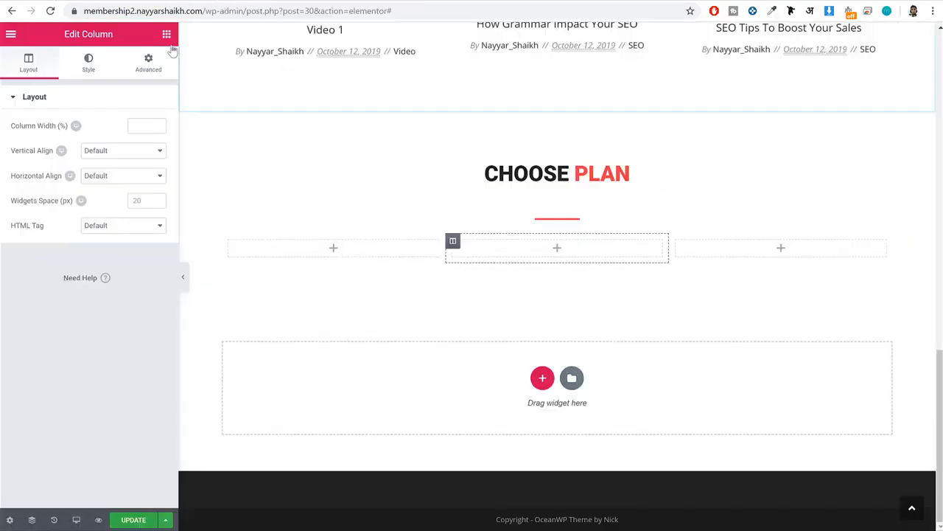
Add a Heading widget reading FREE PLAN to the first column of the Choose Plan inner section and centre it.
left_click(166, 34)
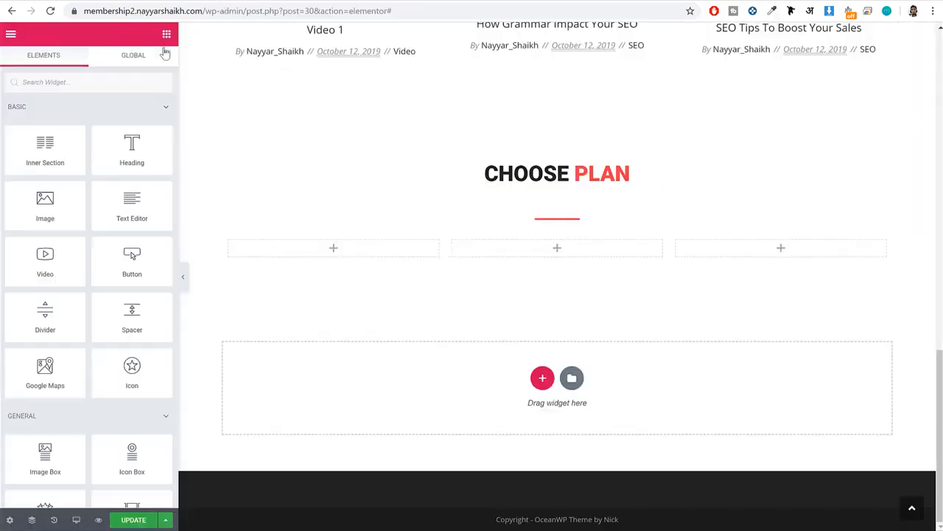
left_click_drag(132, 147, 383, 247)
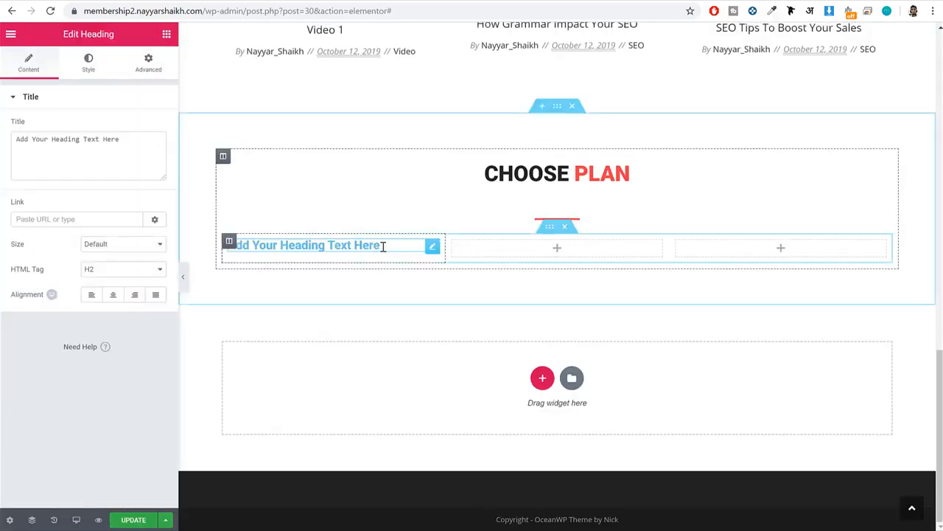
triple_click(97, 154)
type("FREE PLAN")
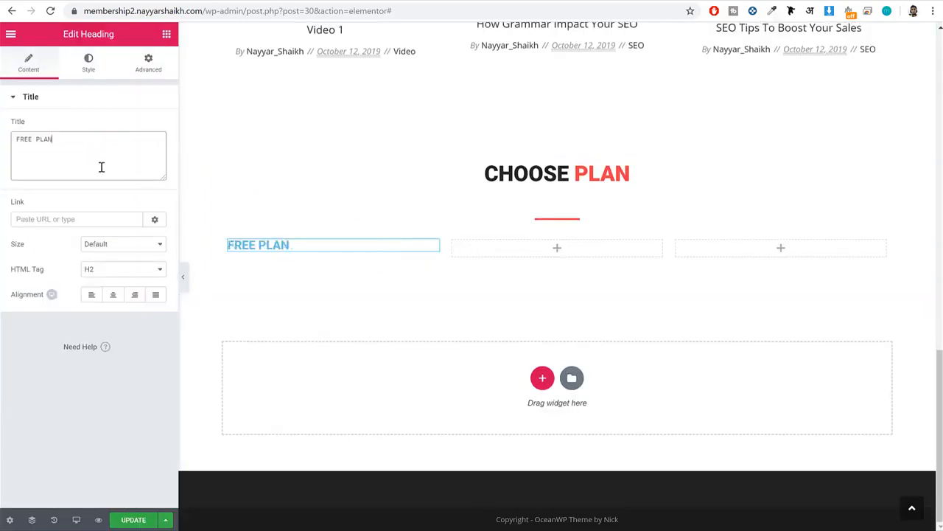
left_click(113, 294)
Set the FREE PLAN heading's text color to #4c4c4c and compare it with the text in the demo's Free Plan card.
left_click(83, 65)
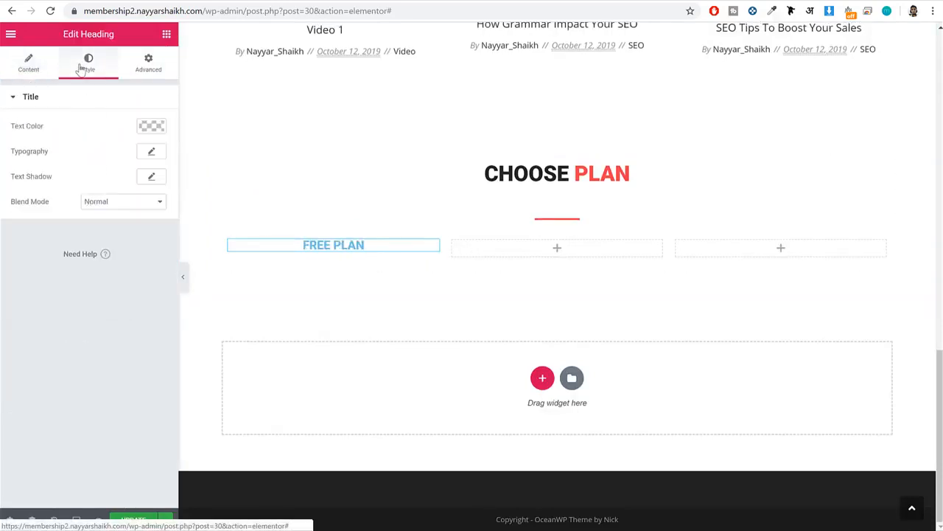
left_click(155, 125)
left_click(41, 127)
type("#4c4c4c")
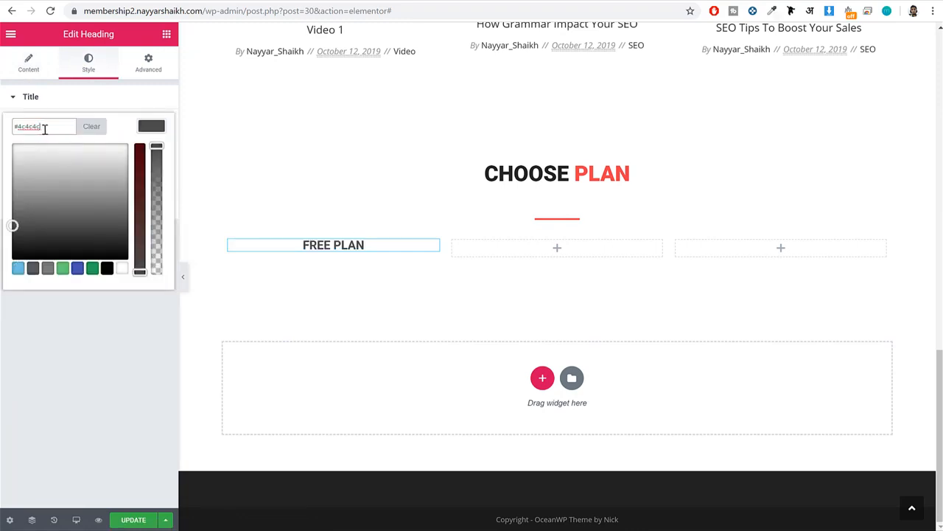
key("ctrl+a")
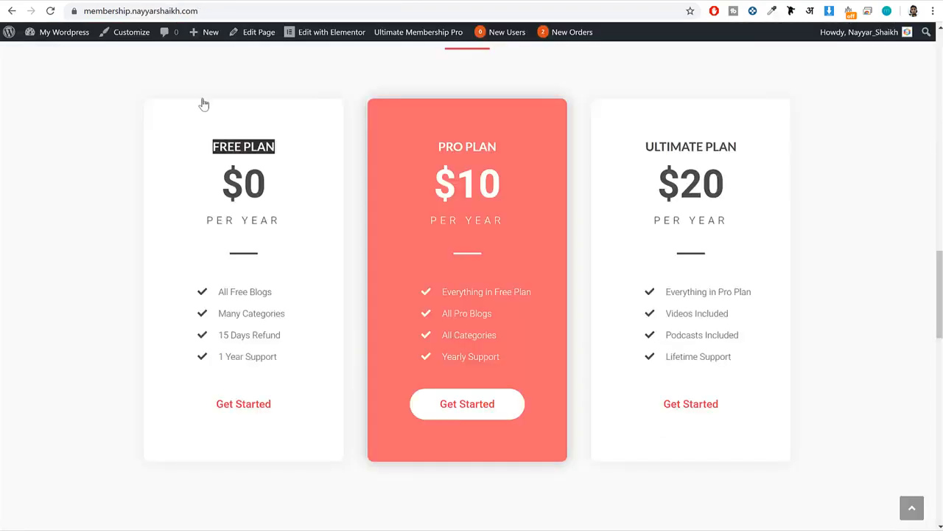
left_click_drag(271, 219, 194, 222)
left_click_drag(249, 293, 226, 302)
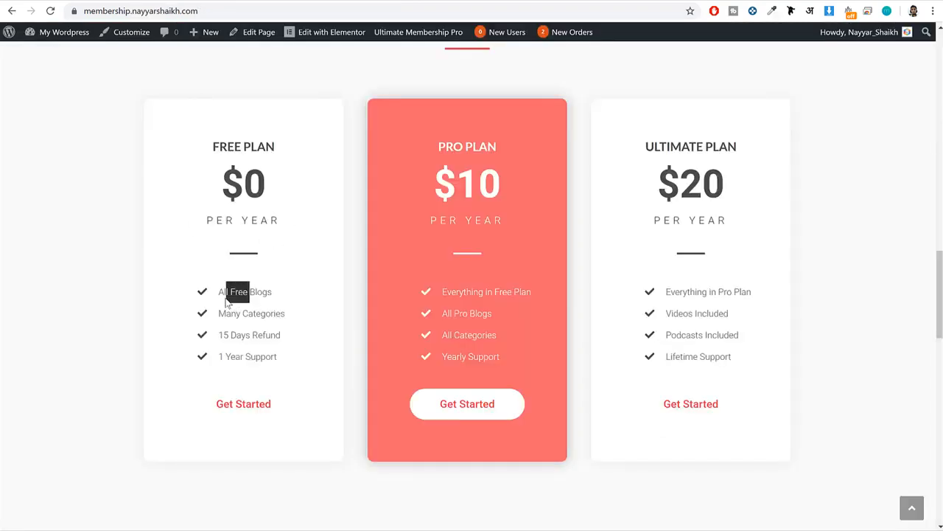
left_click(200, 0)
left_click(157, 126)
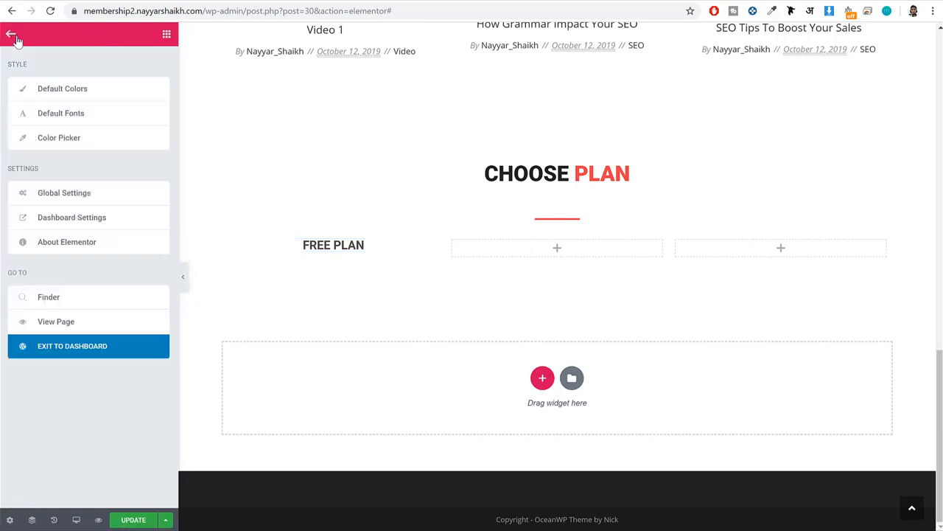
Replace the dark green swatch in Elementor's Color Picker palette with #4c4c4c.
left_click(12, 35)
left_click(96, 139)
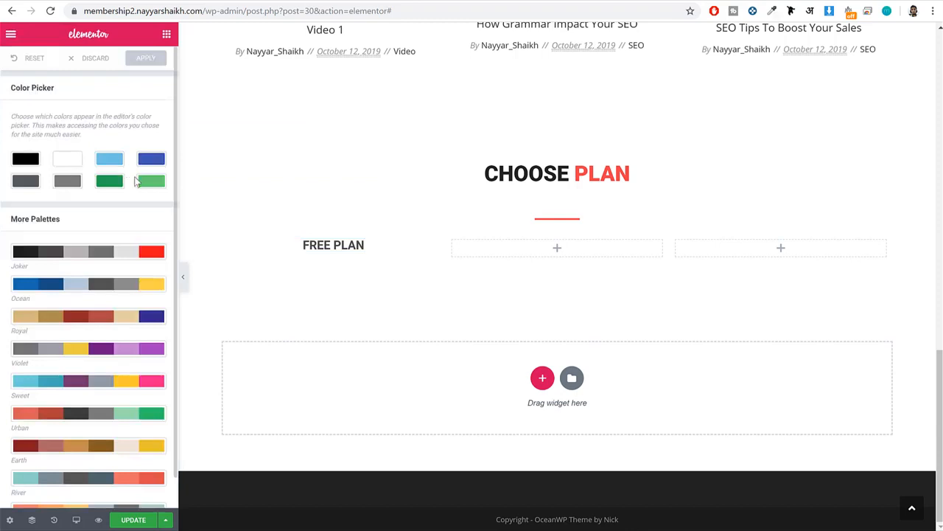
left_click(110, 182)
triple_click(53, 158)
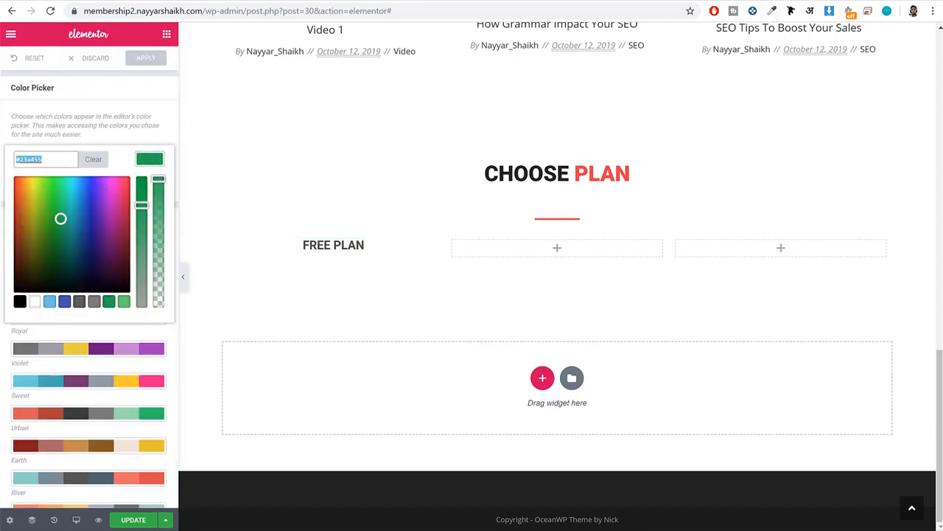
type("4c4c4c")
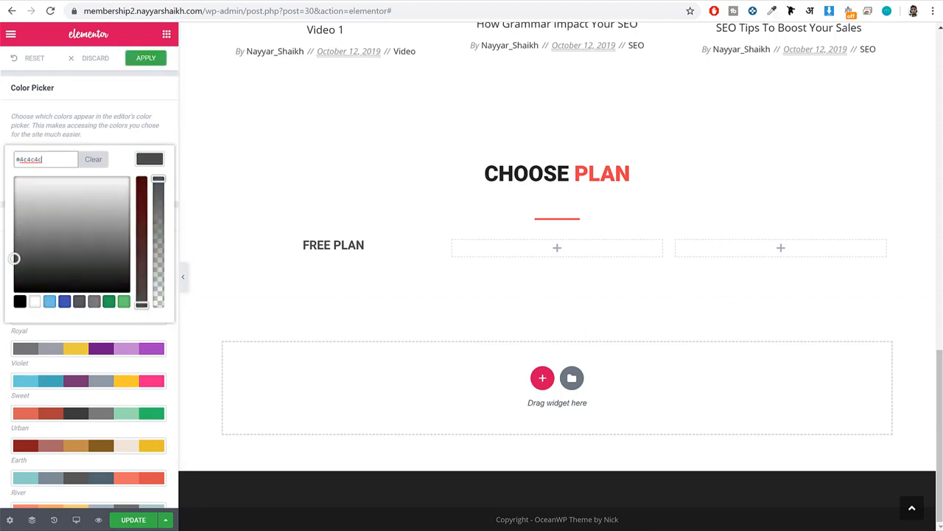
left_click(151, 160)
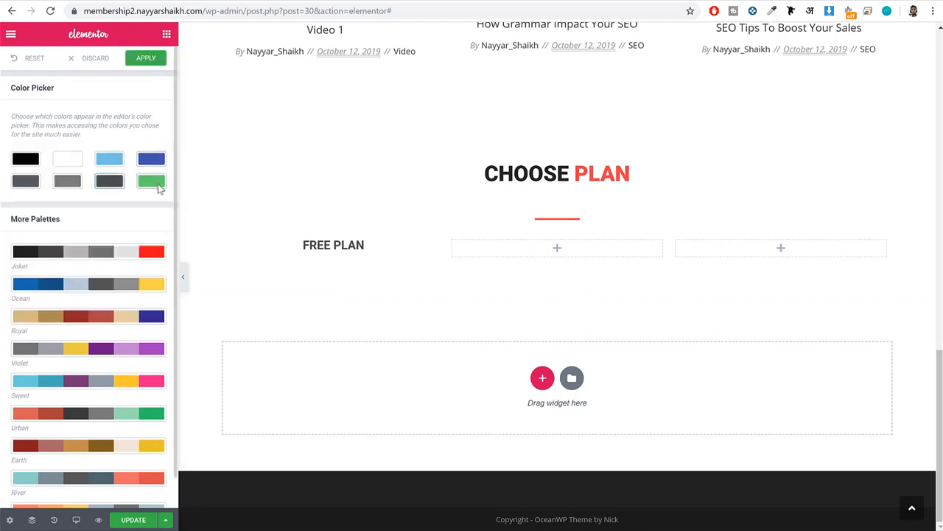
left_click(155, 184)
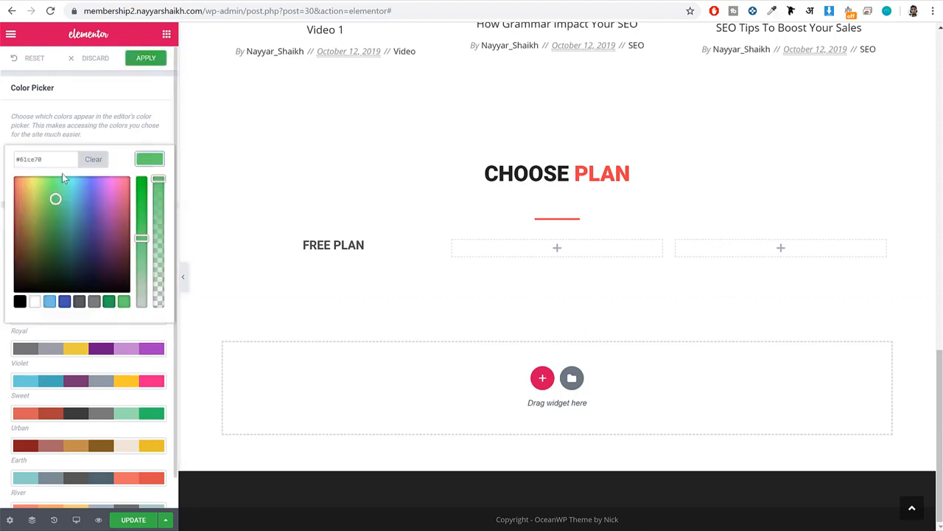
left_click_drag(17, 159, 80, 160)
left_click(147, 161)
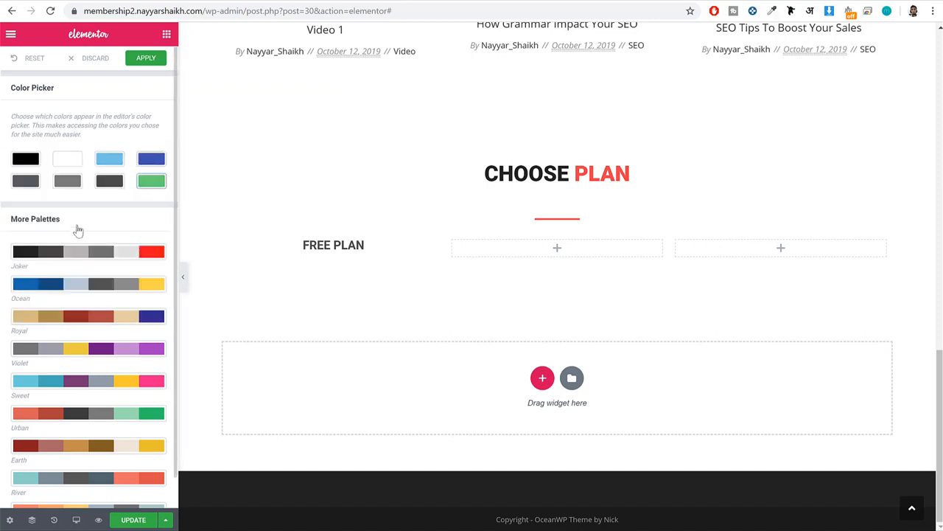
Replace the lighter gray swatch in the Color Picker palette with #ef3f49 and apply the palette changes.
left_click(68, 185)
left_click_drag(15, 159, 45, 159)
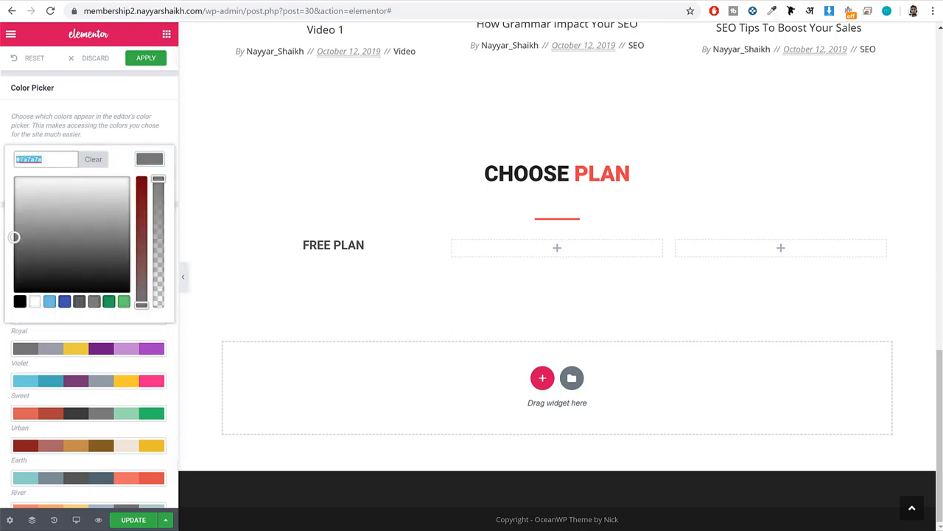
type("ef3e")
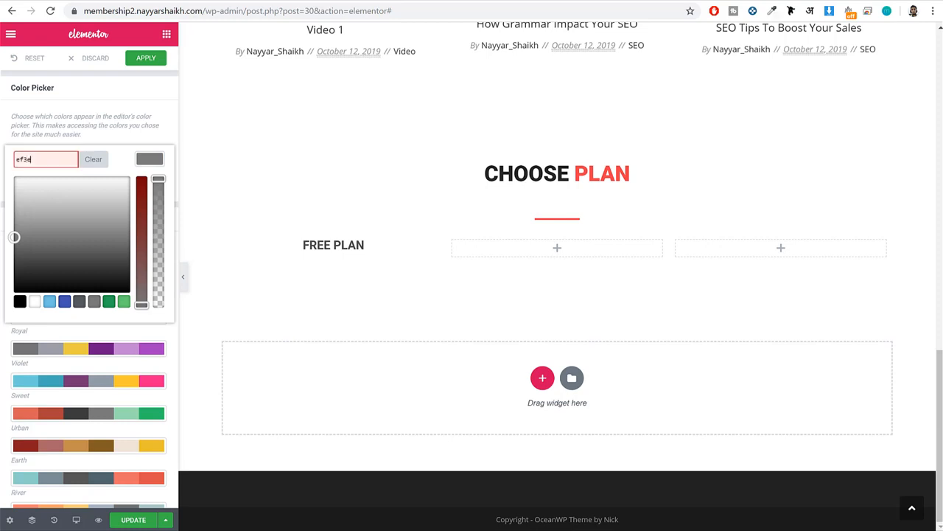
type("3f49")
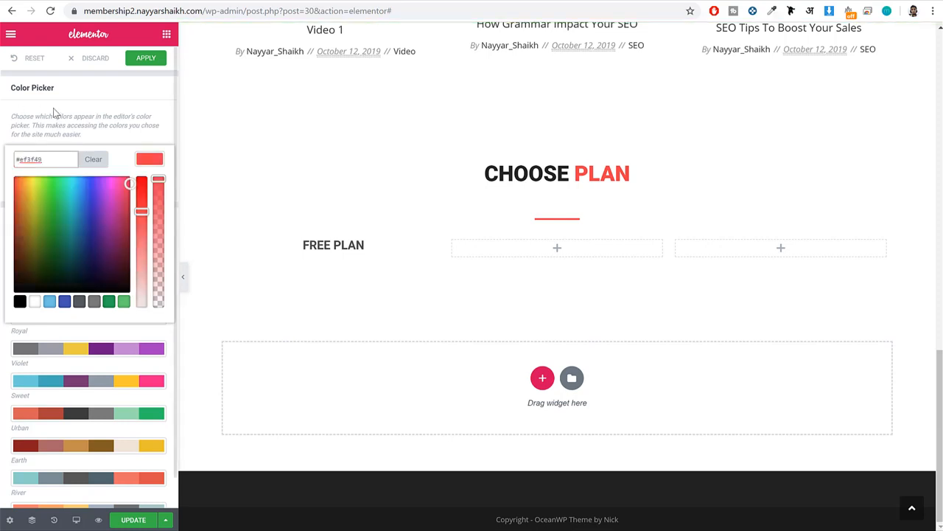
left_click(143, 159)
left_click(147, 59)
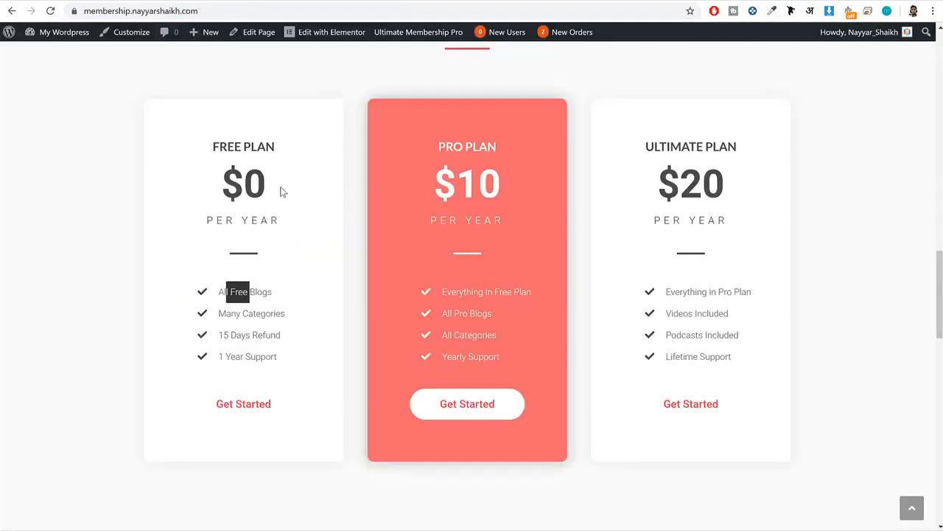
Add a centred Heading widget reading $0 below the FREE PLAN heading, matching the demo's price.
left_click_drag(280, 191, 230, 179)
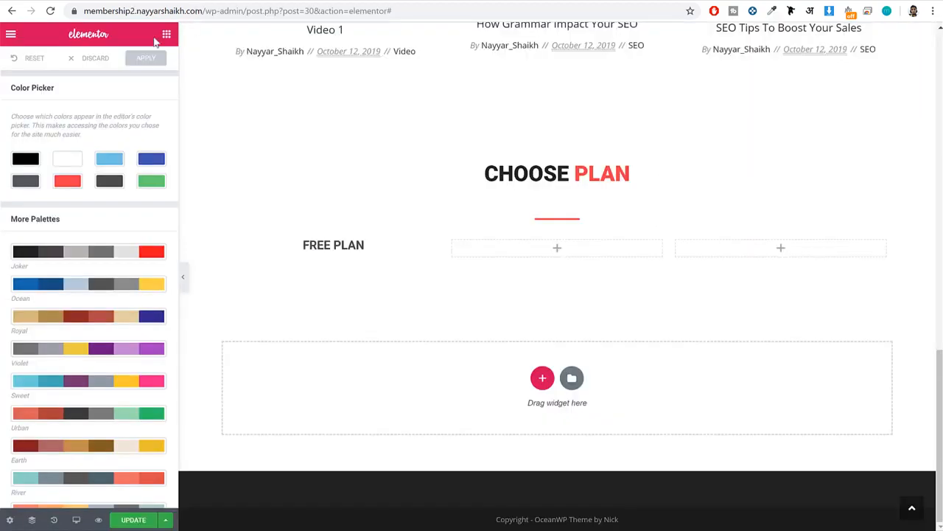
left_click(166, 34)
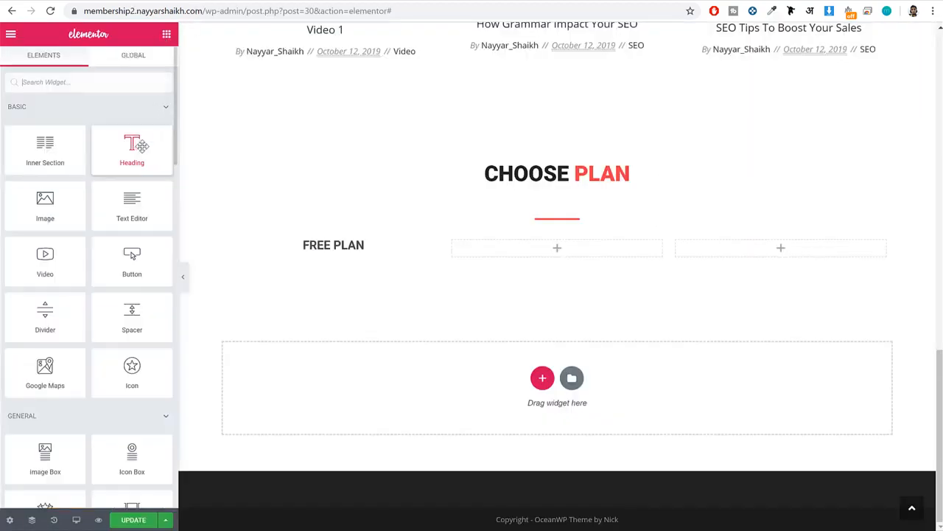
left_click_drag(132, 147, 340, 251)
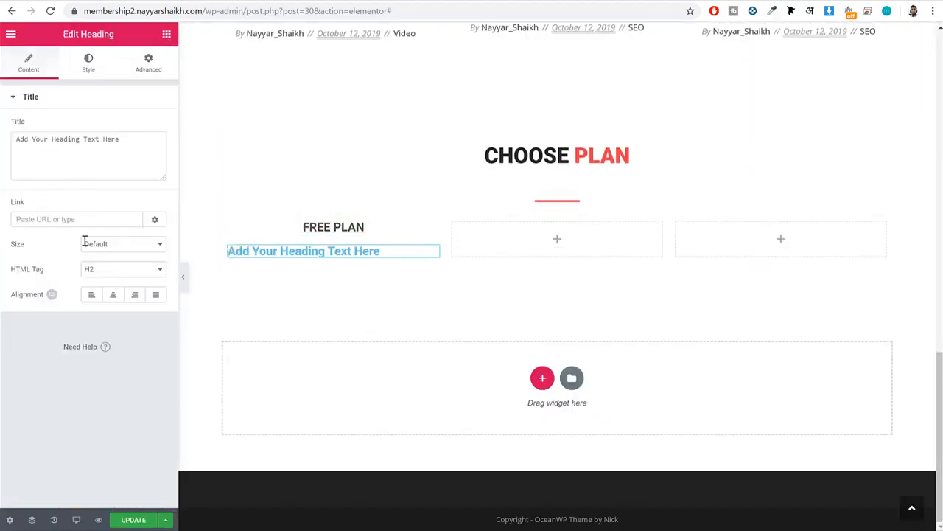
double_click(85, 151)
key("ctrl+a")
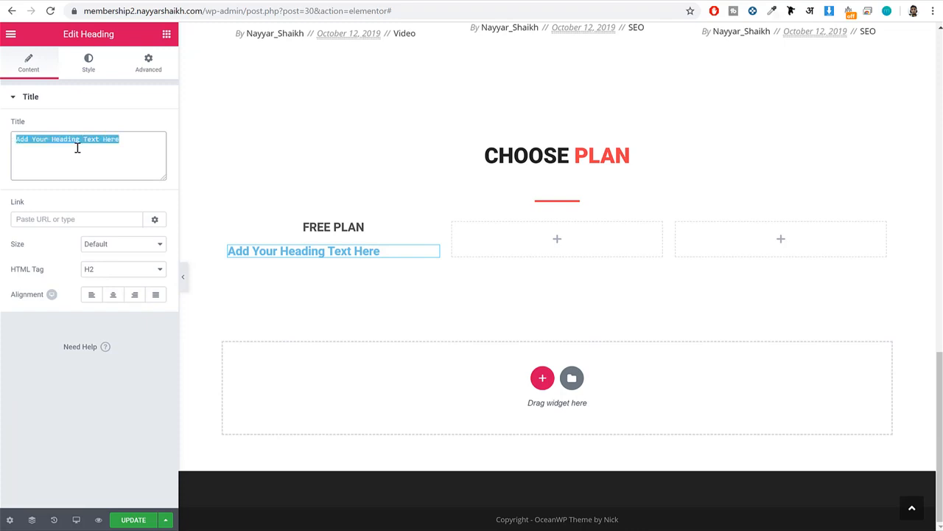
type("$0")
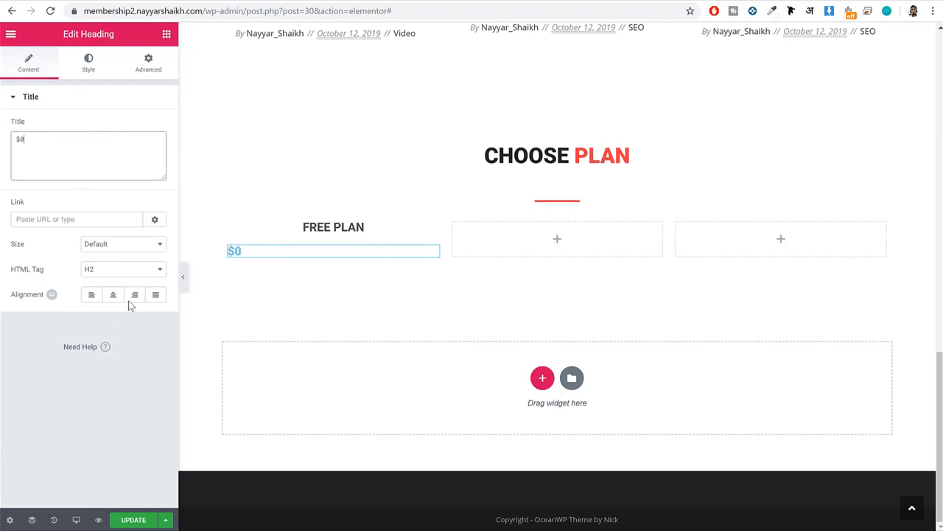
left_click(113, 295)
Style the $0 heading with text color #4c4c4c and a font size of 60 px.
left_click(87, 69)
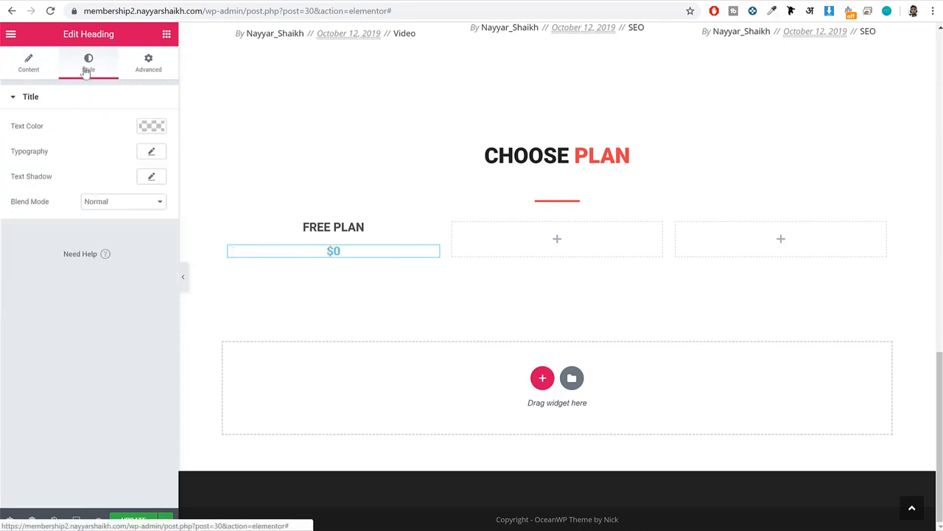
left_click(147, 128)
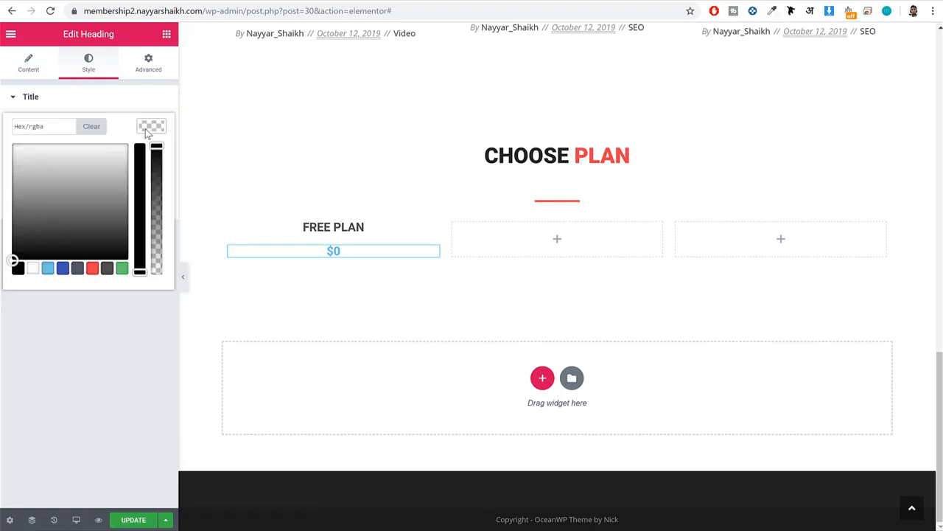
left_click(107, 270)
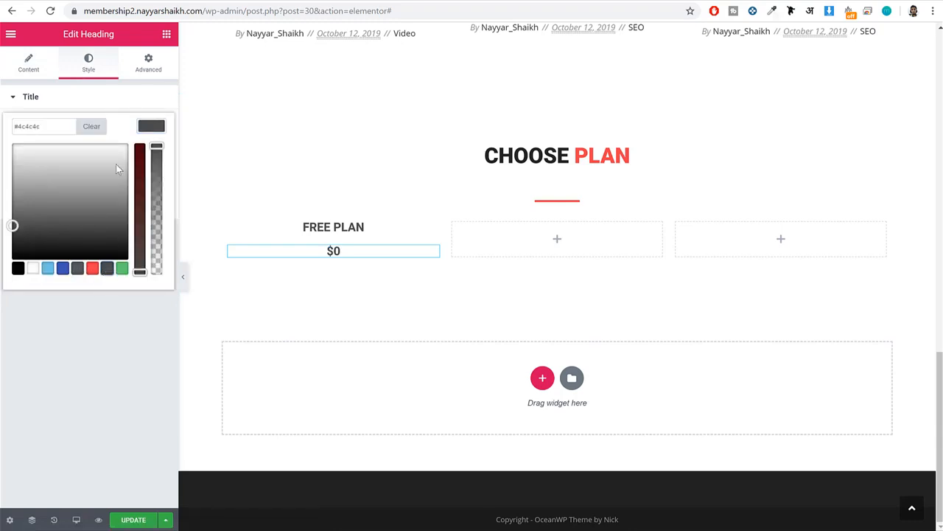
left_click(151, 126)
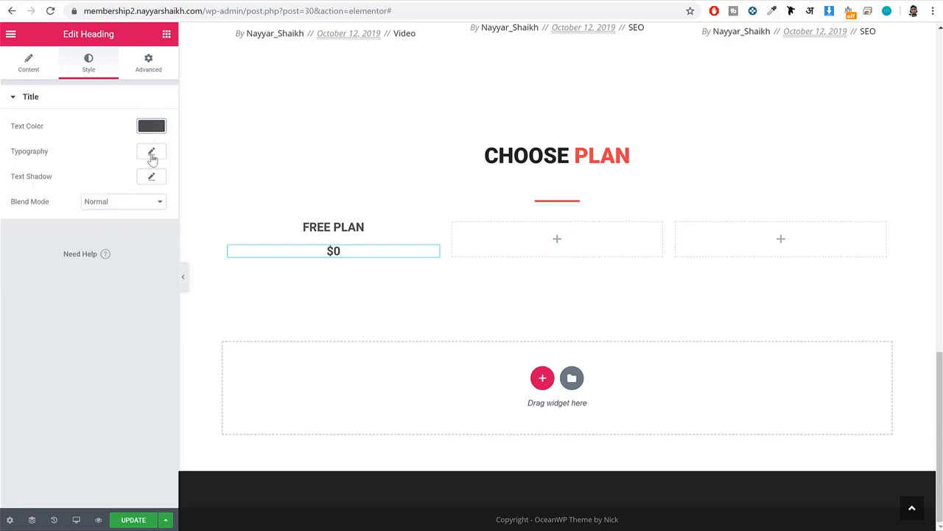
left_click(152, 153)
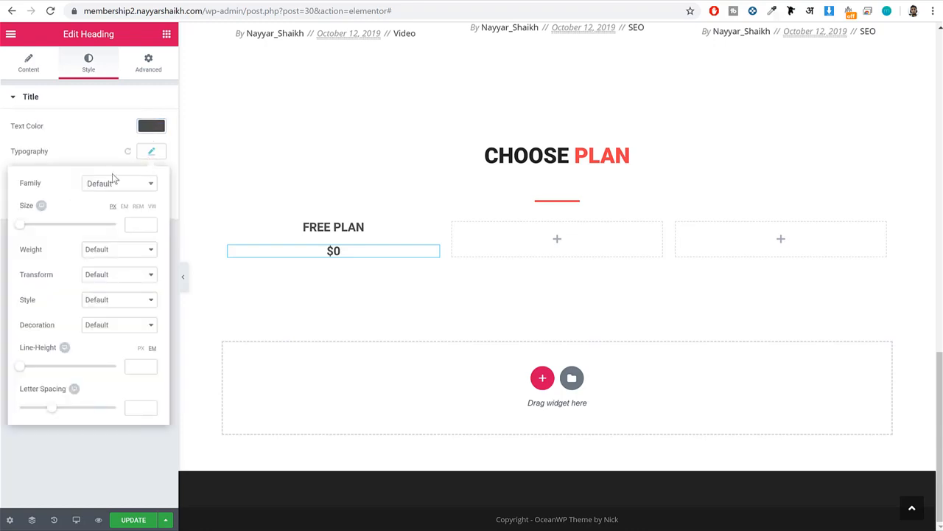
type("60")
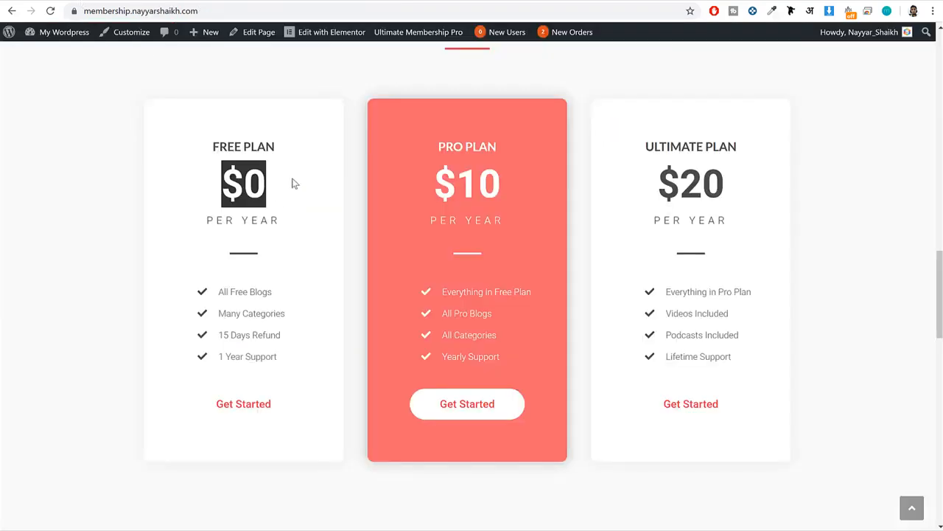
Copy PER YEAR from the demo's Free Plan card into a new centred Heading widget below the $0 heading.
left_click(251, 177)
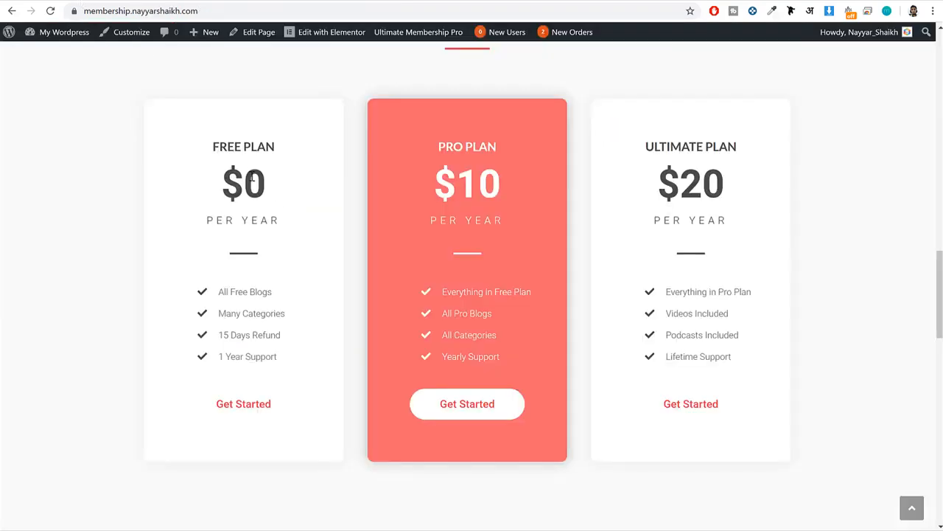
left_click_drag(281, 221, 191, 225)
key("ctrl+c")
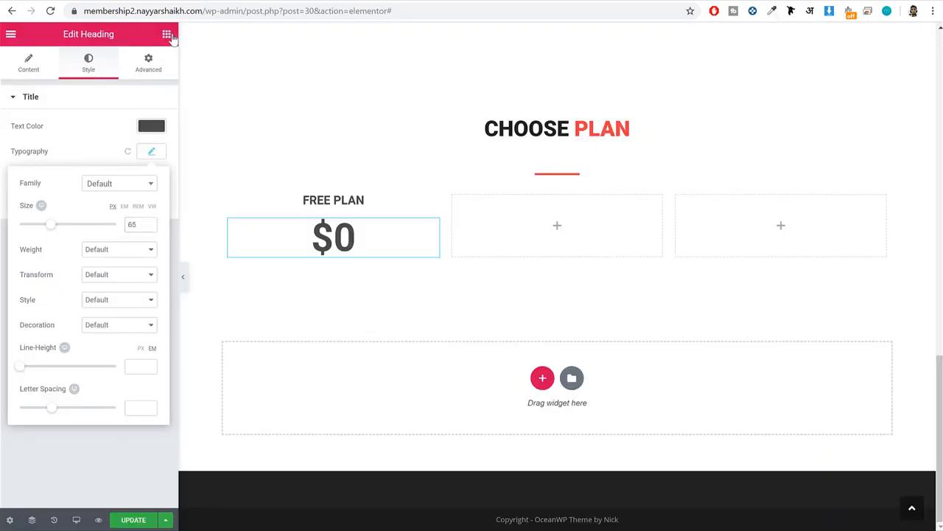
left_click(167, 33)
left_click_drag(132, 148, 318, 238)
double_click(63, 153)
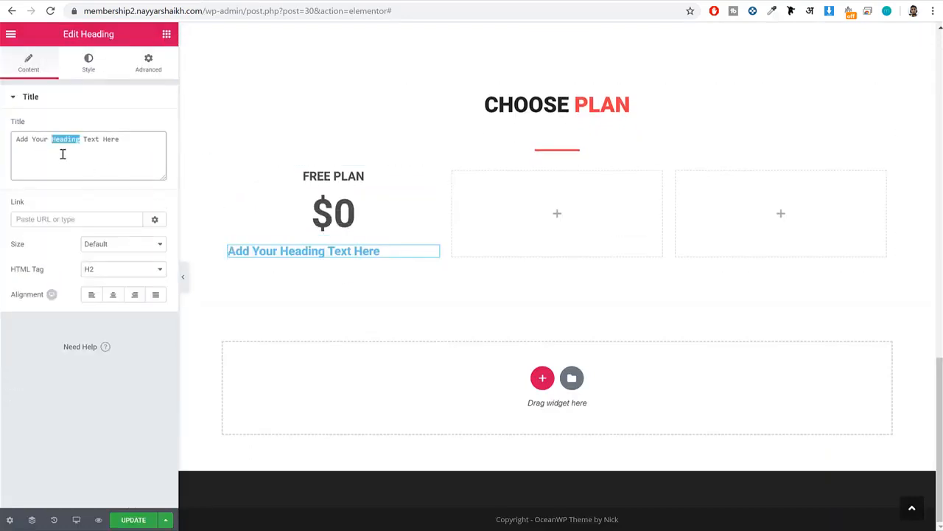
key("ctrl+a")
key("ctrl+v")
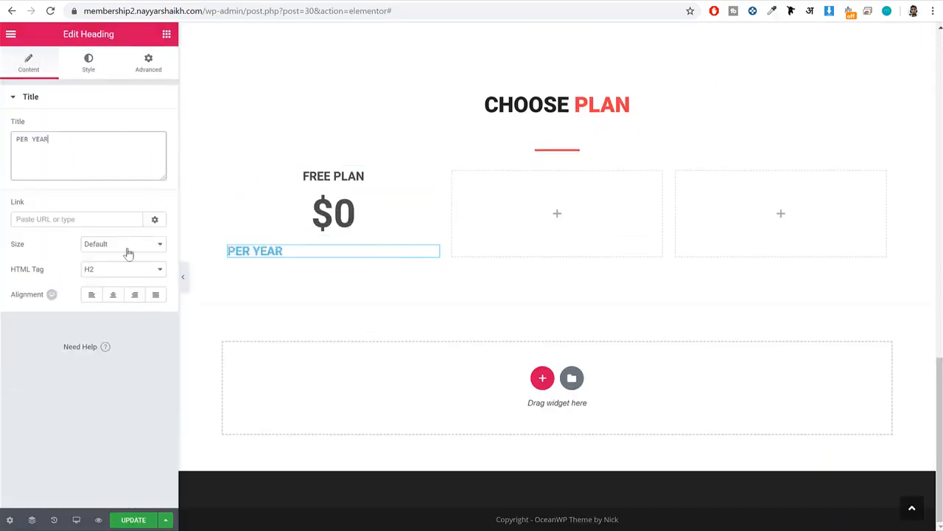
left_click(113, 294)
Set the PER YEAR heading's text color to the saved #4c4c4c swatch.
left_click(92, 63)
left_click(151, 126)
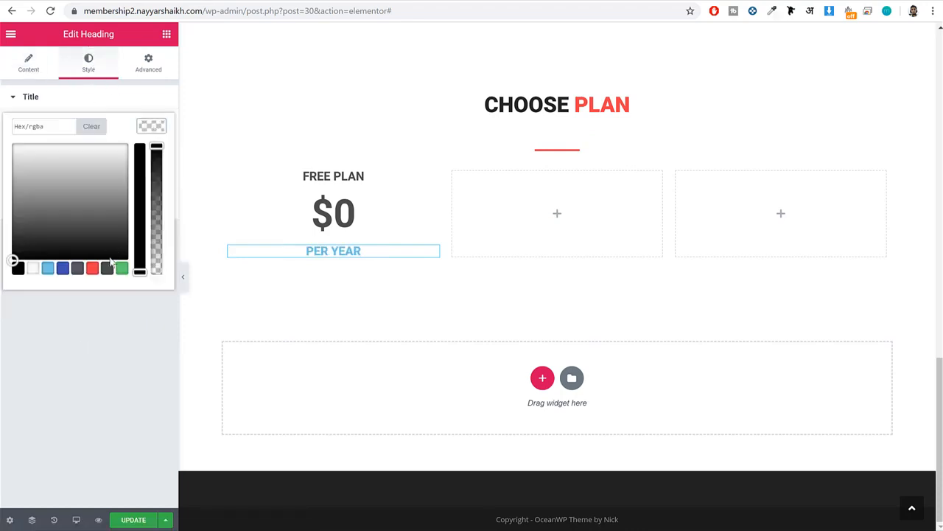
left_click(107, 267)
left_click(150, 129)
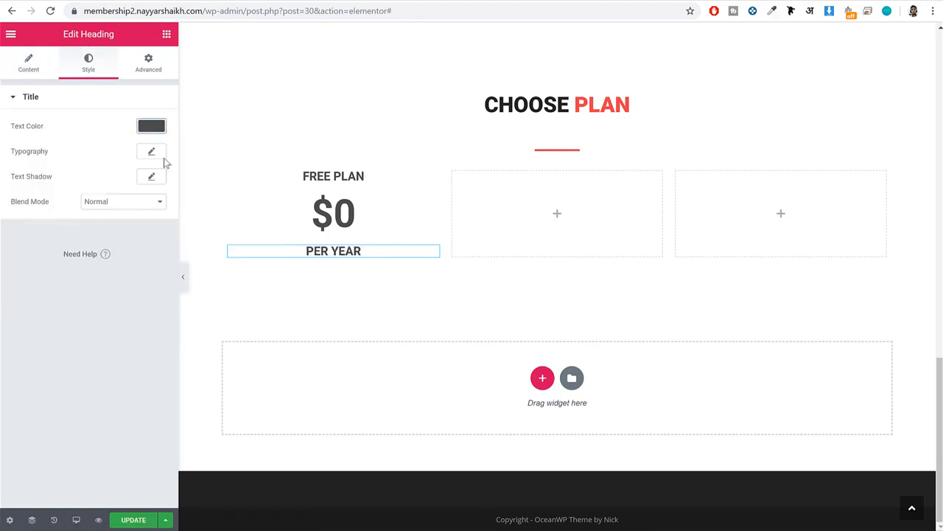
Set the PER YEAR heading's typography to size 17 px, weight 300 and letter spacing 6.
left_click(151, 153)
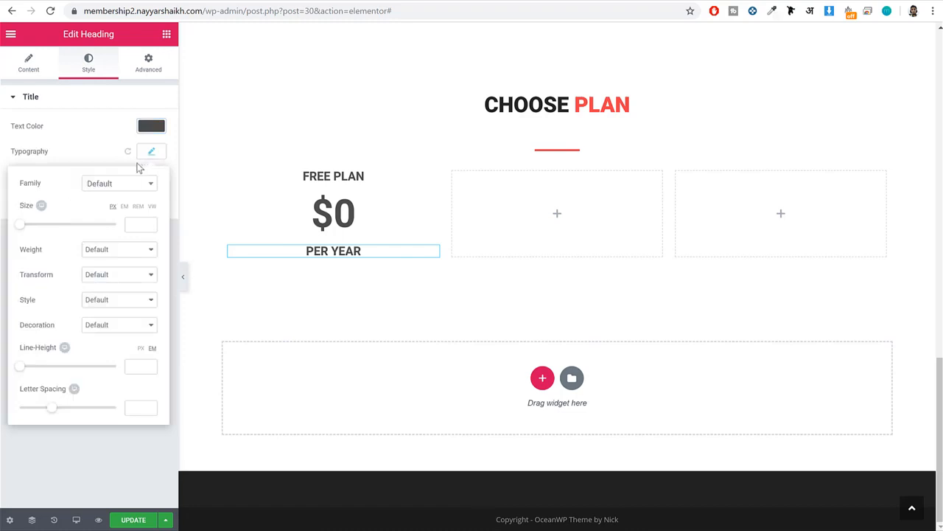
left_click(134, 224)
type("17")
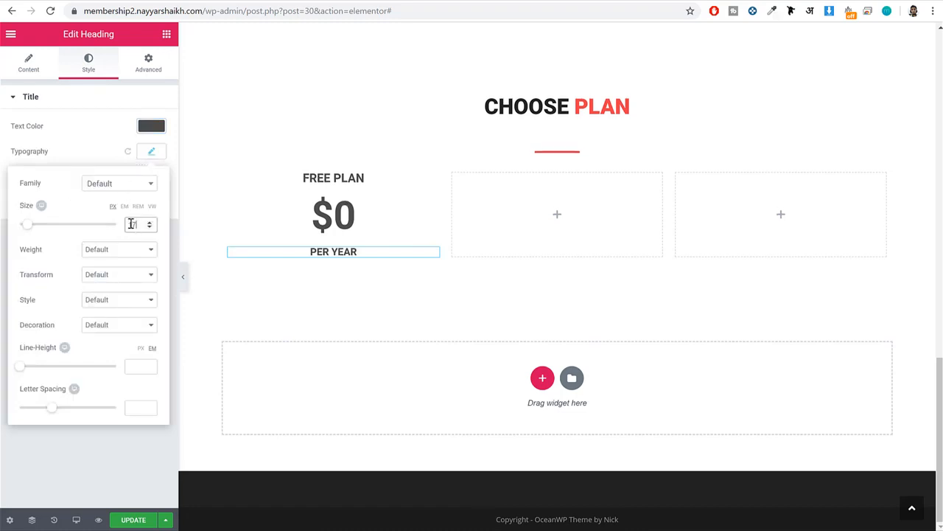
left_click(140, 253)
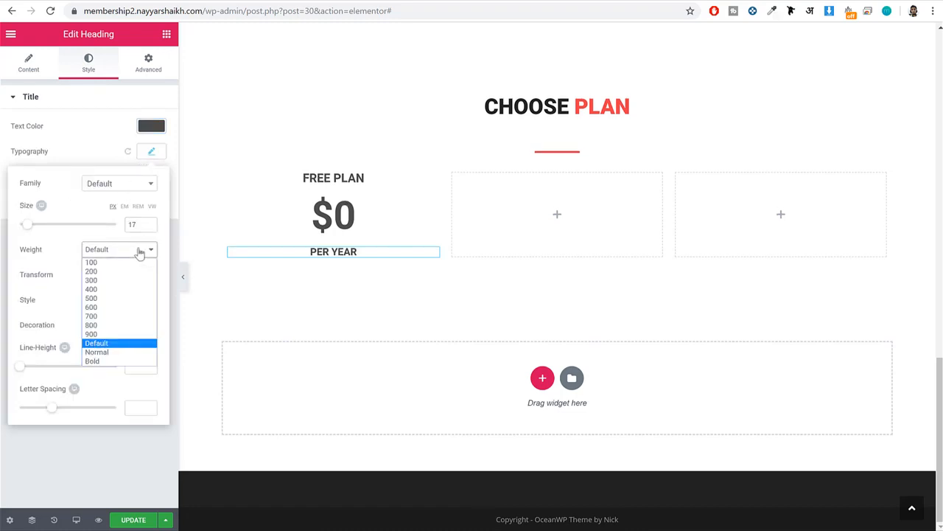
left_click(134, 281)
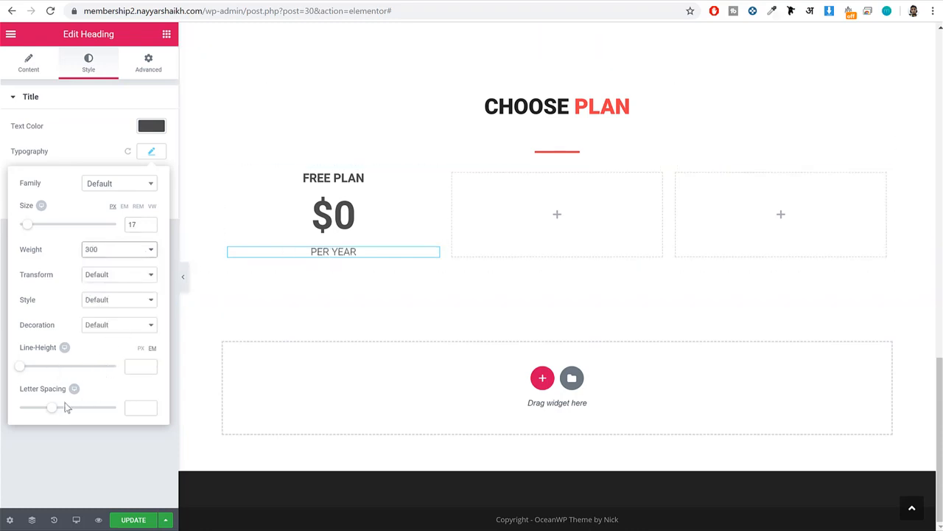
left_click(129, 410)
type("6")
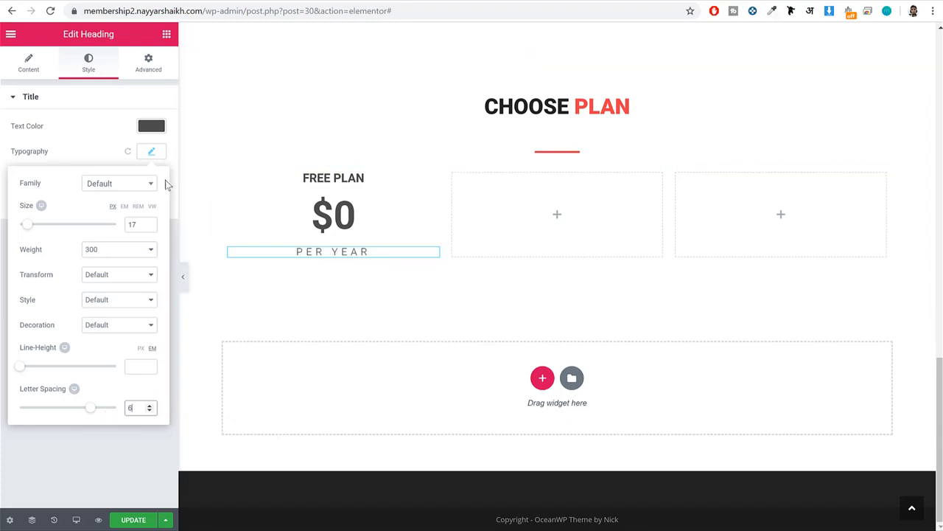
left_click(148, 155)
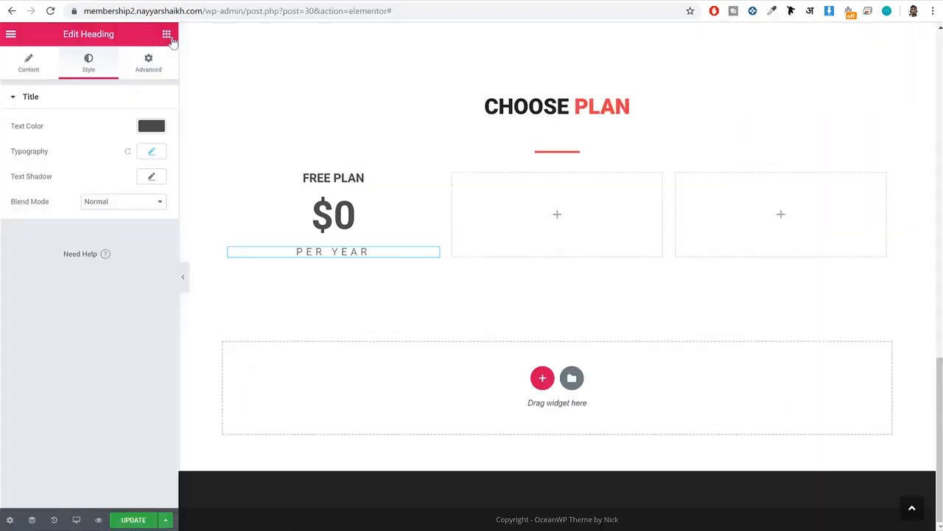
Add a centred Divider widget below the PER YEAR heading with a width of 20%.
left_click(166, 35)
left_click_drag(45, 312, 342, 258)
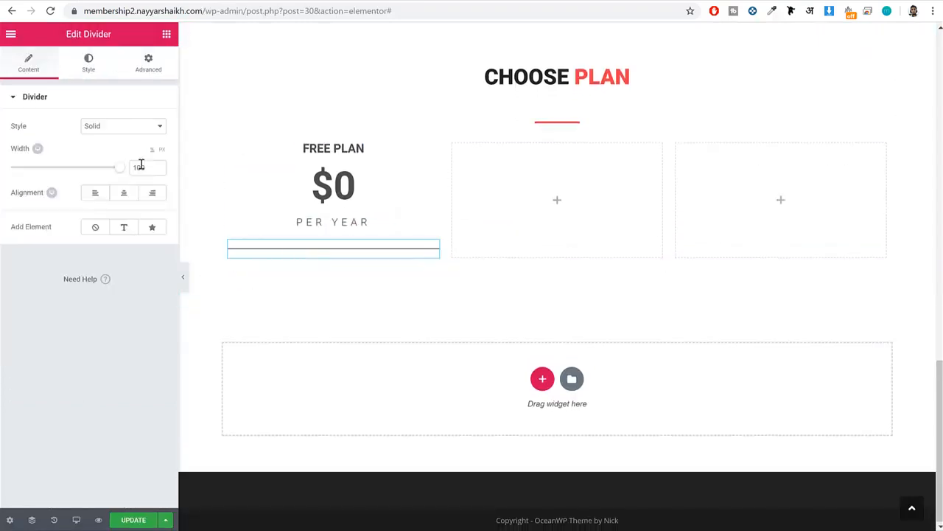
type("20")
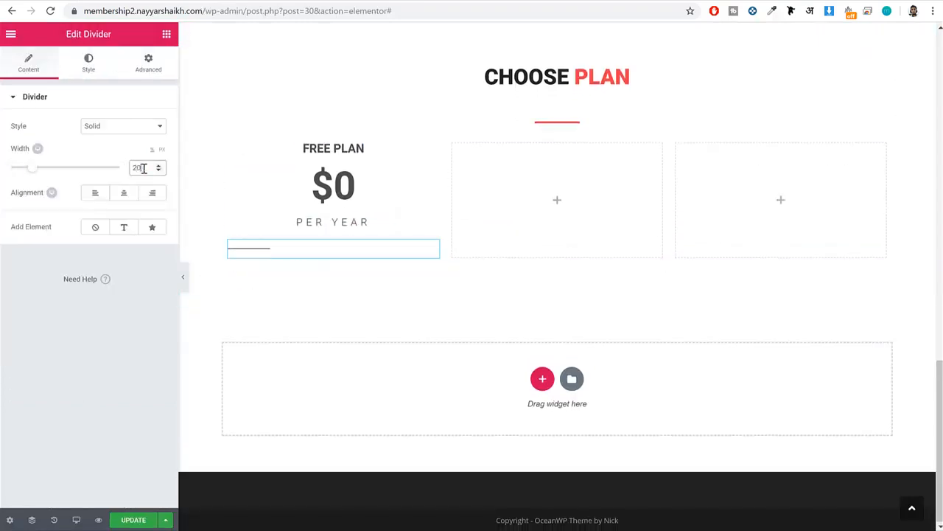
left_click(121, 194)
Style the Free Plan divider with color #4c4c4c, a weight of 3 and a gap of 25.
left_click(90, 66)
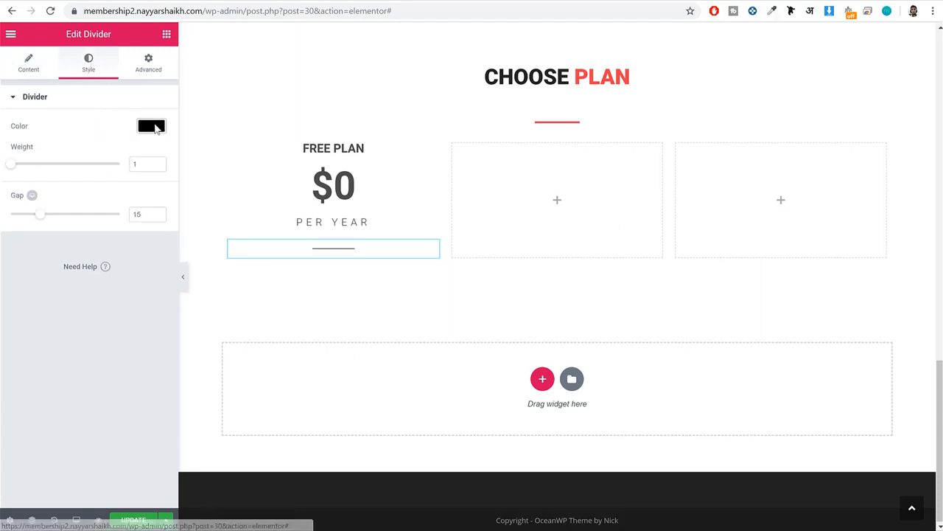
left_click(155, 128)
left_click(107, 267)
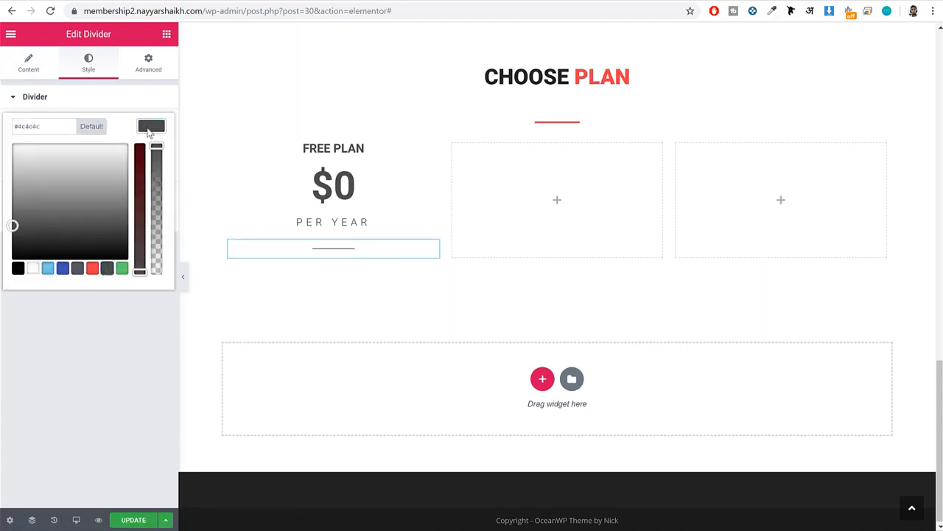
left_click(149, 130)
double_click(144, 164)
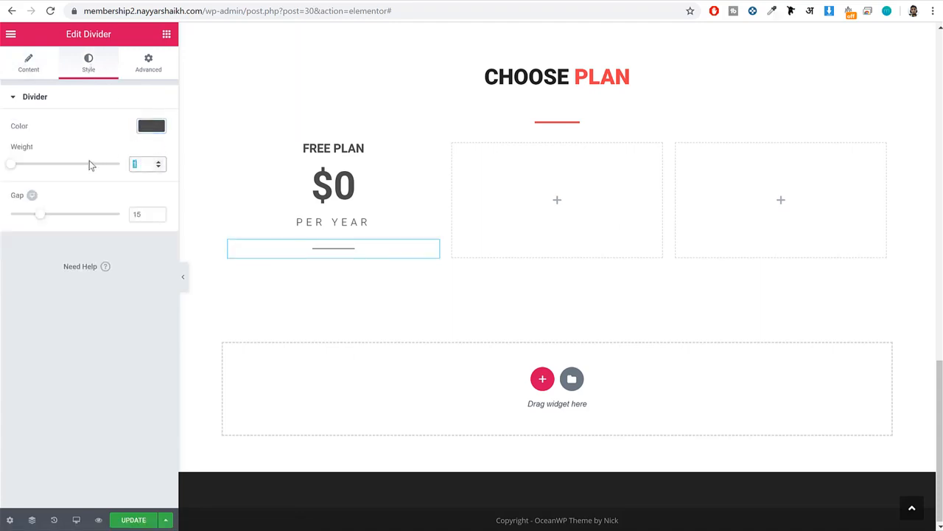
type("3")
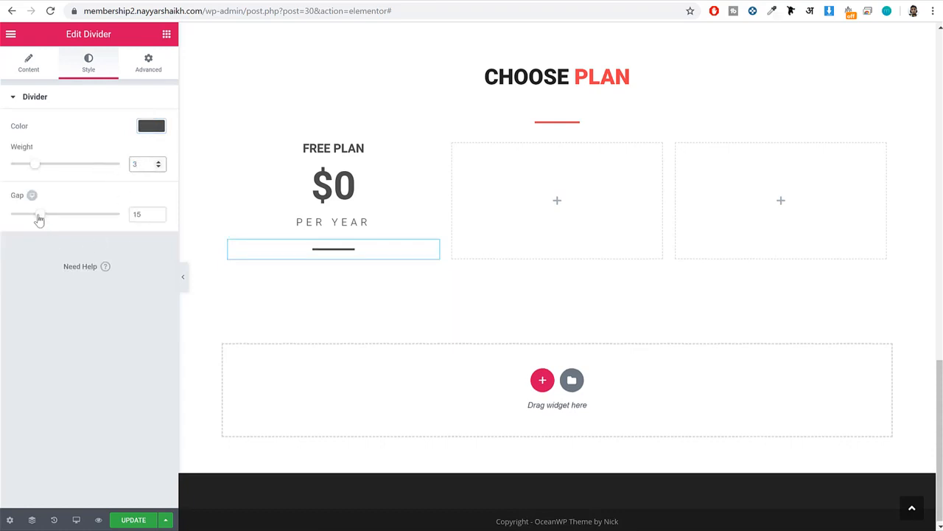
left_click_drag(39, 220, 62, 221)
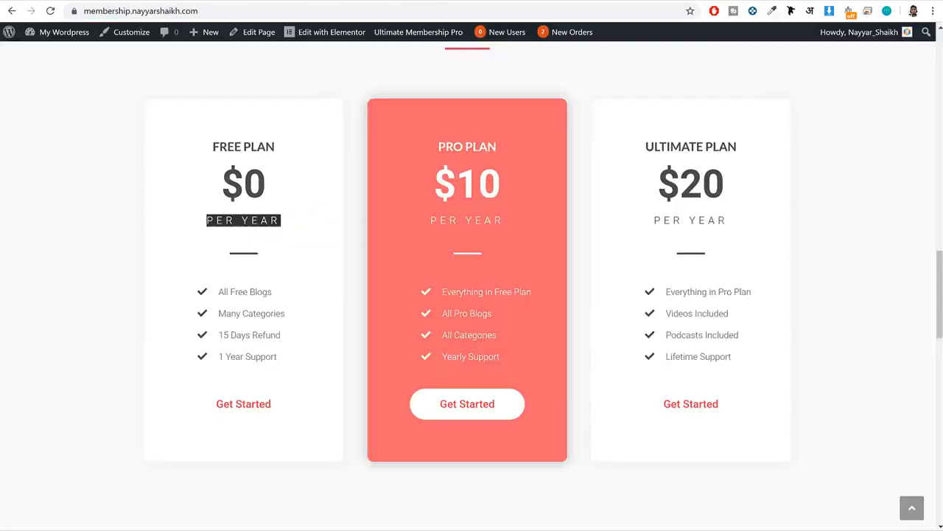
Add an Icon List widget below the divider in the Free Plan column for the demo's plan features.
left_click_drag(221, 291, 298, 366)
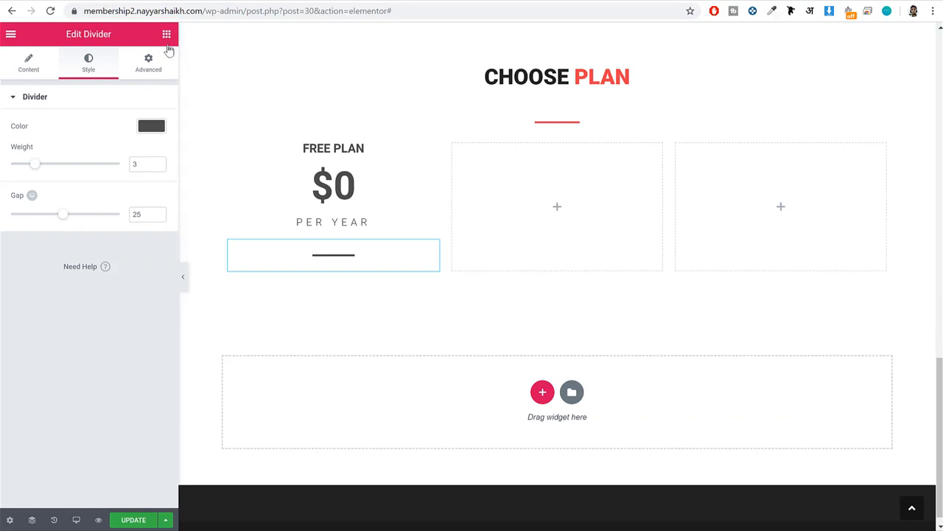
left_click(169, 50)
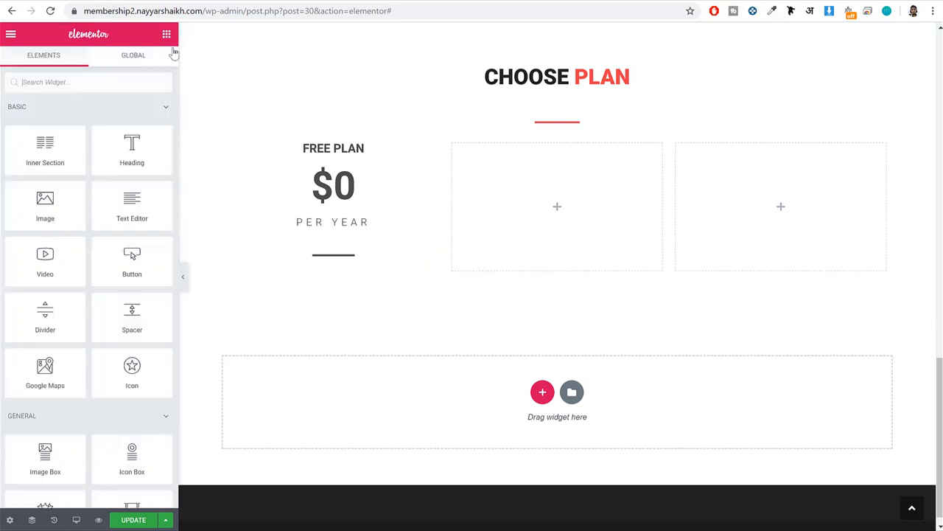
left_click(121, 89)
type("icoin")
key("BackSpace")
key("BackSpace")
key("BackSpace")
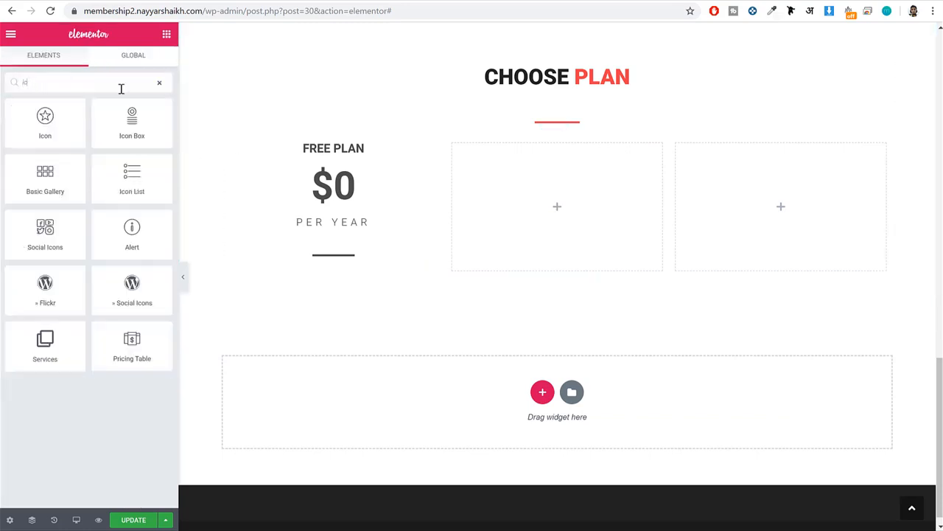
left_click_drag(133, 177, 333, 270)
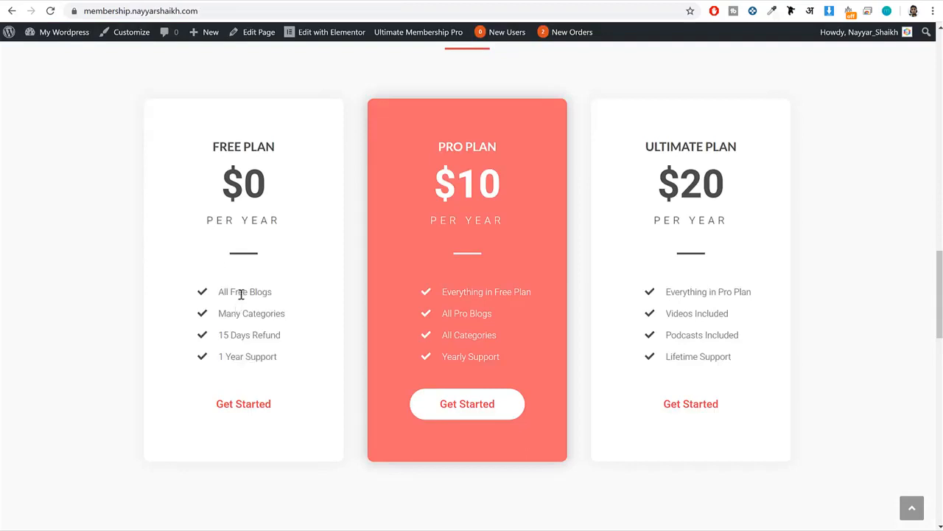
Copy All Free Blogs from the demo's Free Plan card into the first icon list item's text.
triple_click(241, 294)
key("ctrl+c")
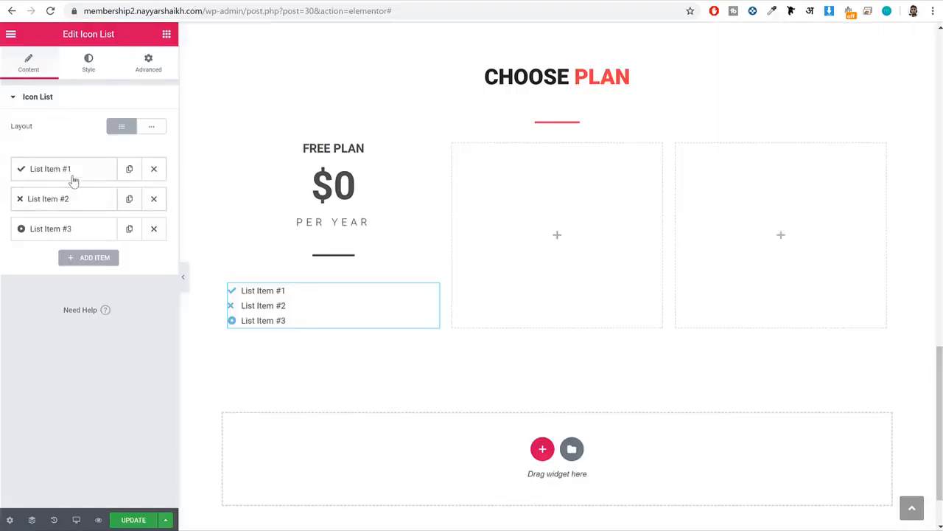
left_click(70, 172)
triple_click(94, 211)
key("ctrl+v")
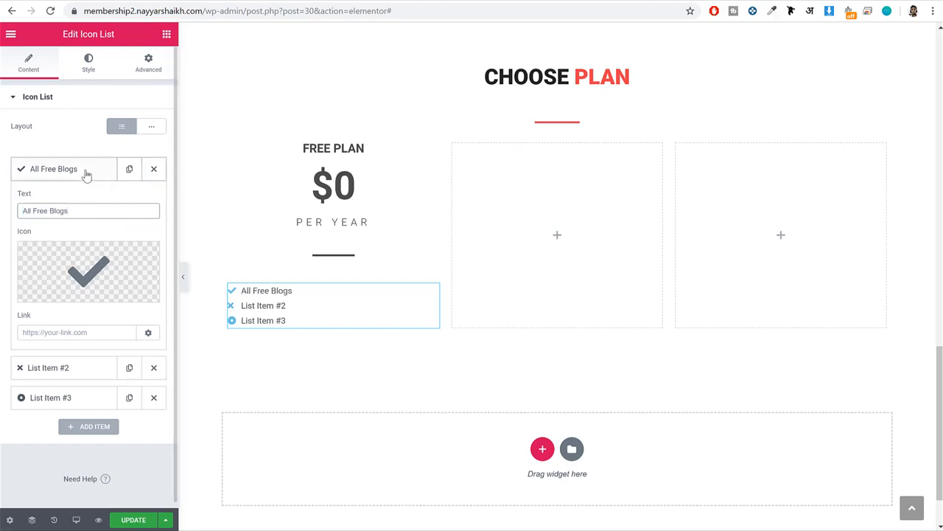
left_click(81, 367)
left_click(84, 293)
left_click(818, 53)
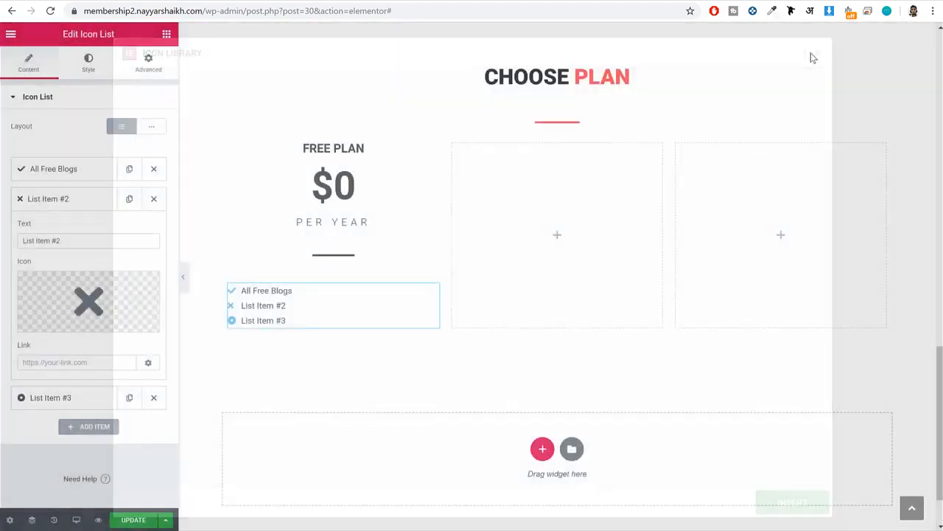
Delete the second and third icon list items, and duplicate the All Free Blogs item to make four check-marked items.
left_click(154, 197)
left_click(154, 197)
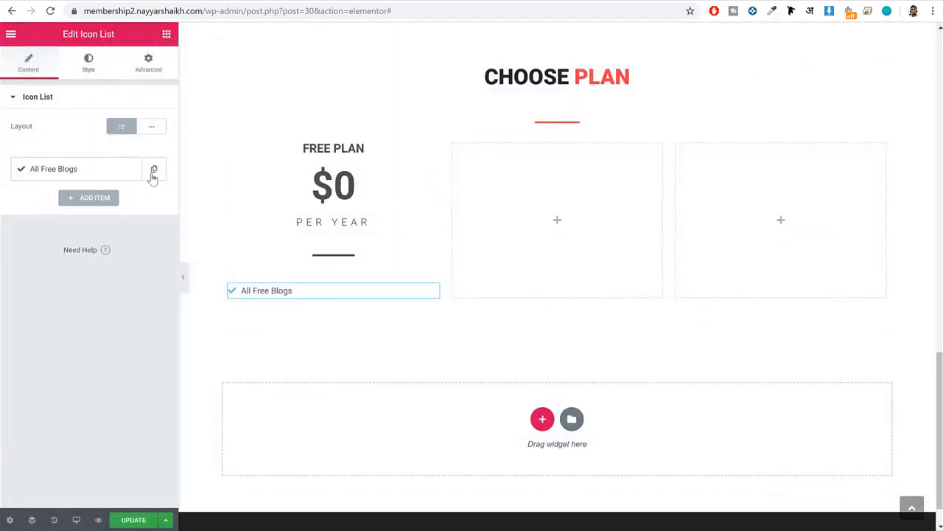
left_click(154, 171)
left_click(155, 171)
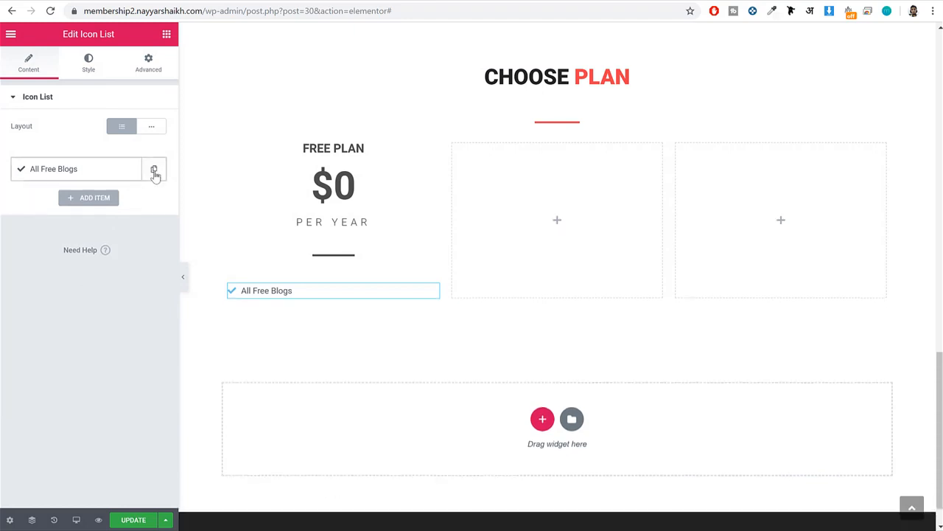
left_click(131, 173)
left_click(131, 174)
left_click(130, 174)
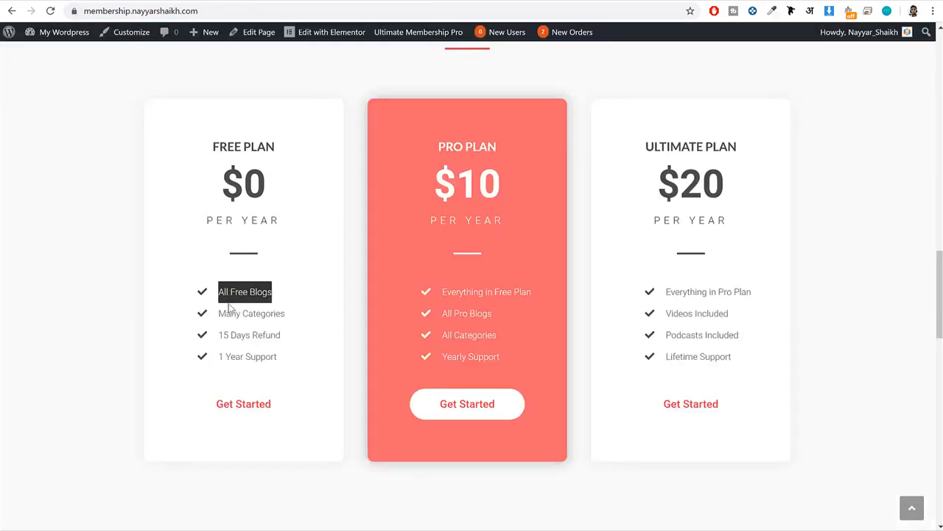
Replace the second list item's text with Many Categories, copied from the demo's Free Plan card.
triple_click(239, 313)
key("ctrl+c")
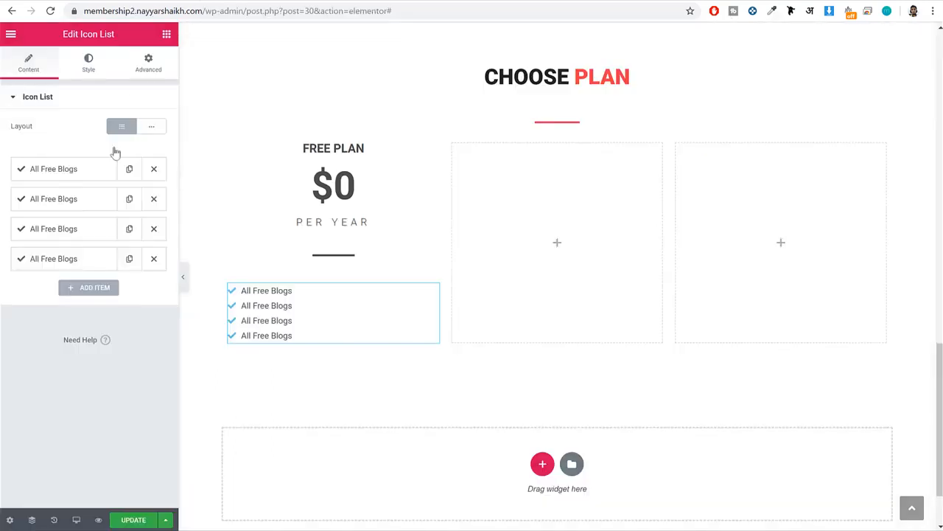
left_click(89, 208)
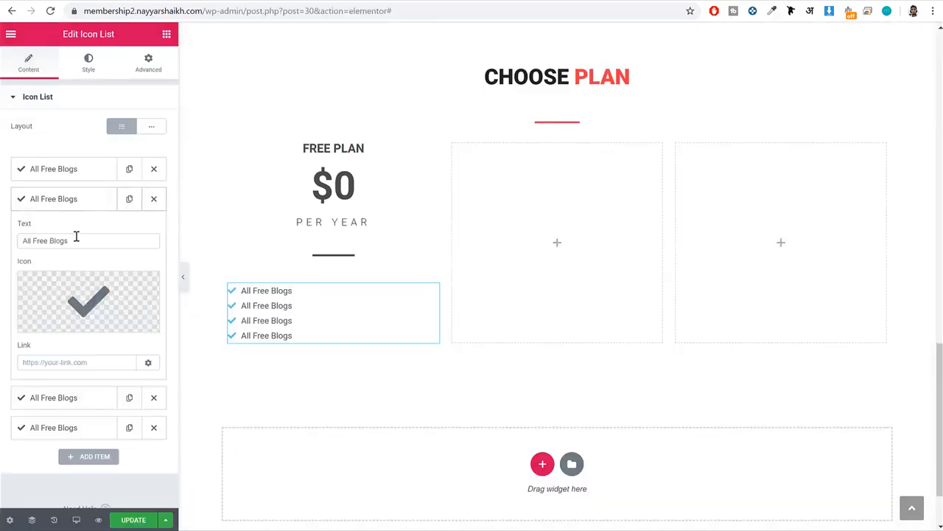
triple_click(76, 238)
key("ctrl+v")
left_click(80, 207)
Replace the third list item's text with 15 Days Refund from the demo's Free Plan card.
left_click(74, 237)
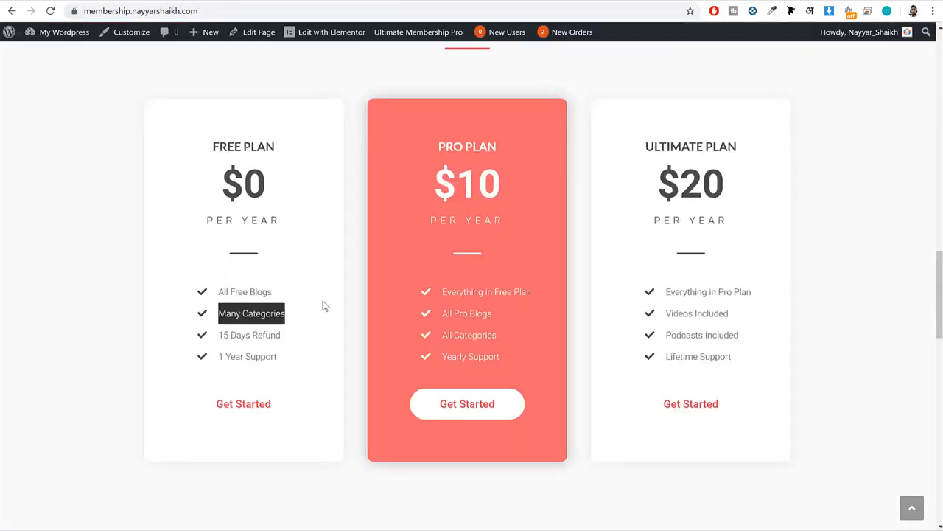
left_click(259, 335)
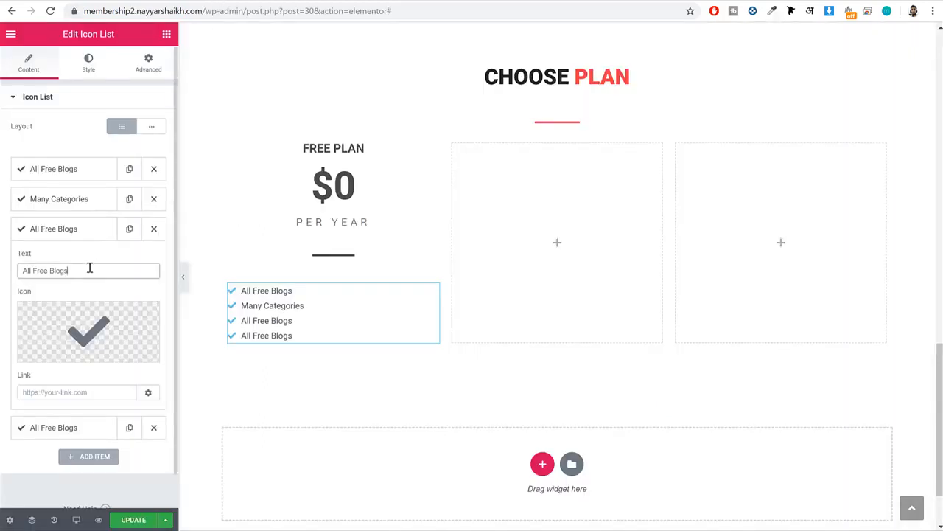
left_click_drag(90, 268, 90, 251)
type("15 Days Refund")
left_click(90, 229)
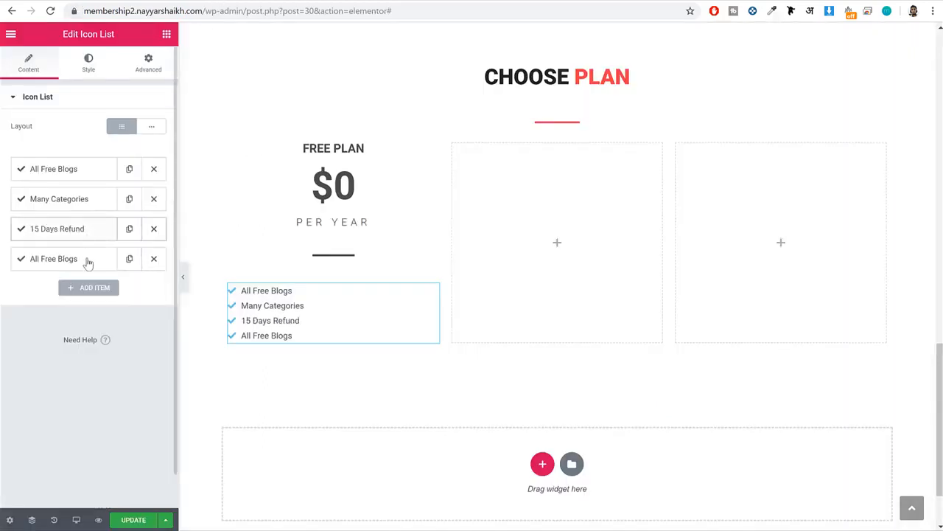
Change the fourth list item's text to 1 Year Support, matching the demo's Free Plan card.
left_click(86, 259)
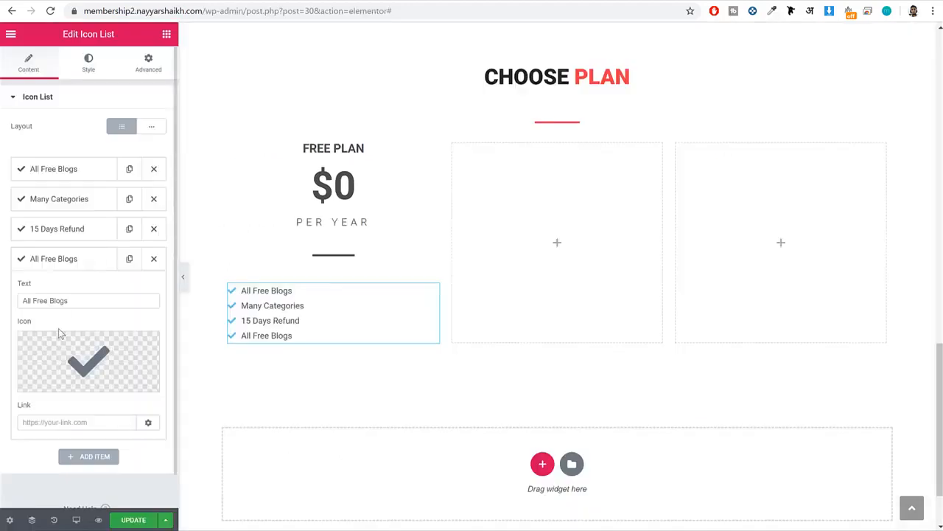
triple_click(73, 301)
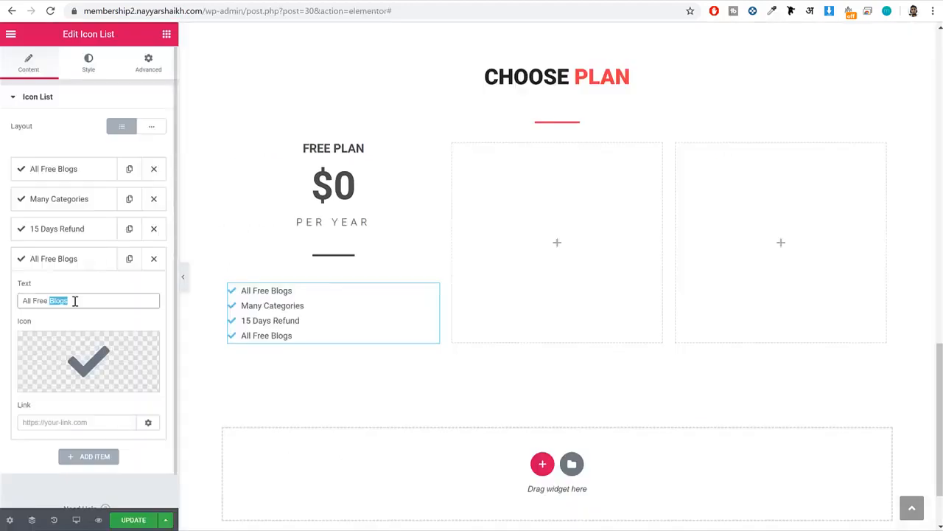
type("1 Year Support")
left_click(81, 258)
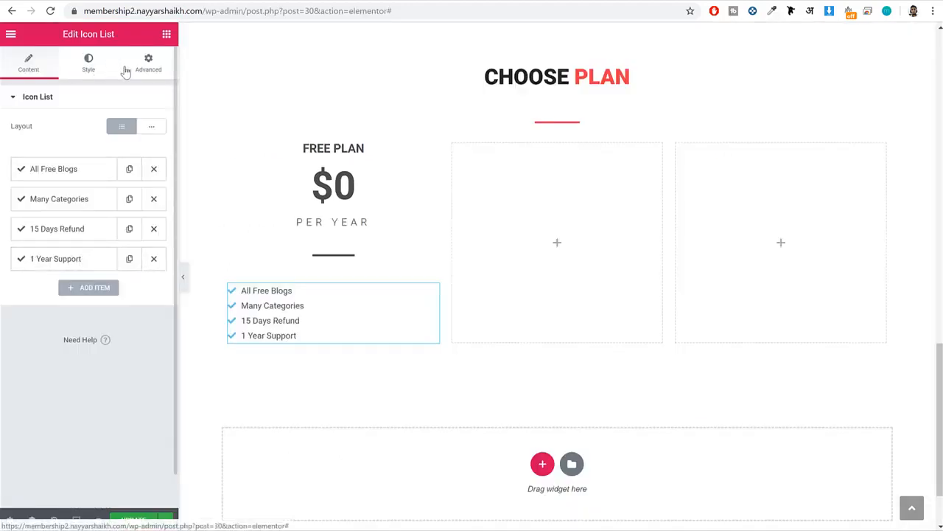
Style the list's check icons with the saved #4c4c4c swatch and a size of 18.
left_click(126, 71)
left_click(87, 70)
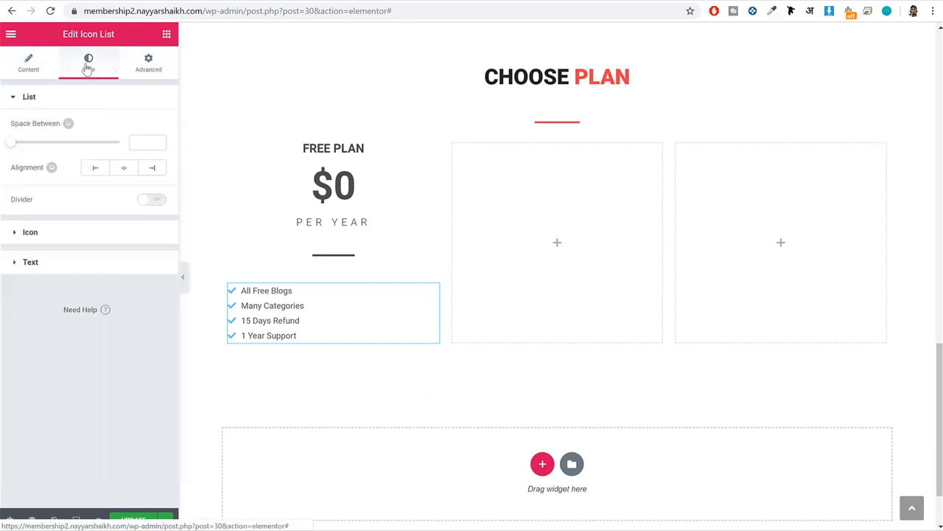
left_click(74, 233)
left_click(151, 156)
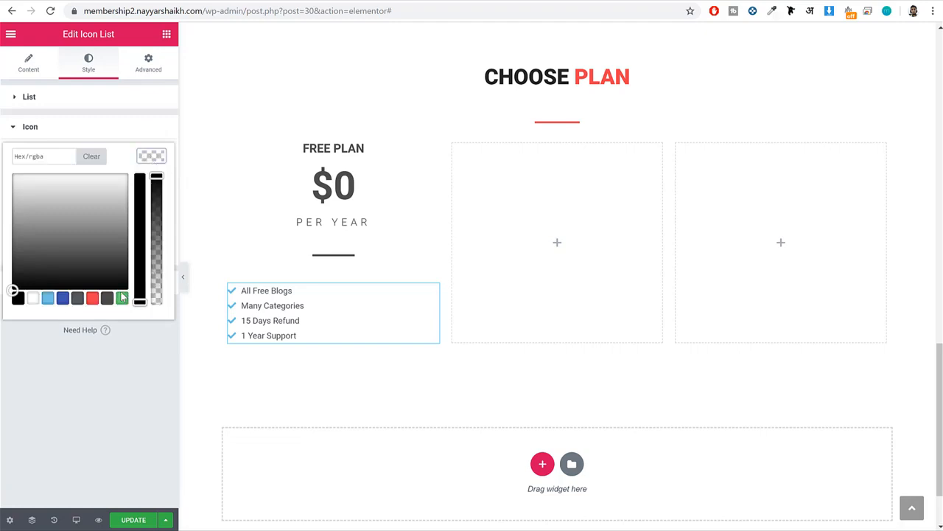
left_click(107, 299)
left_click(157, 159)
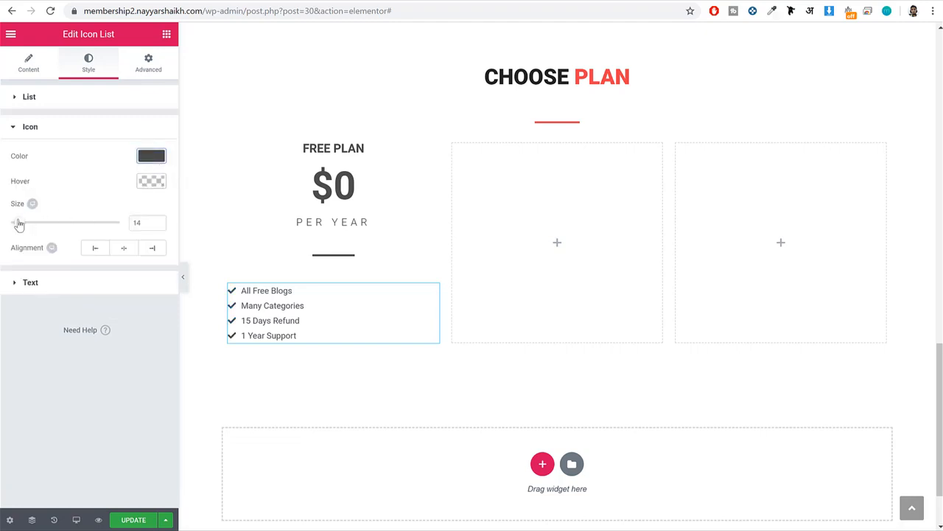
left_click_drag(20, 225, 22, 224)
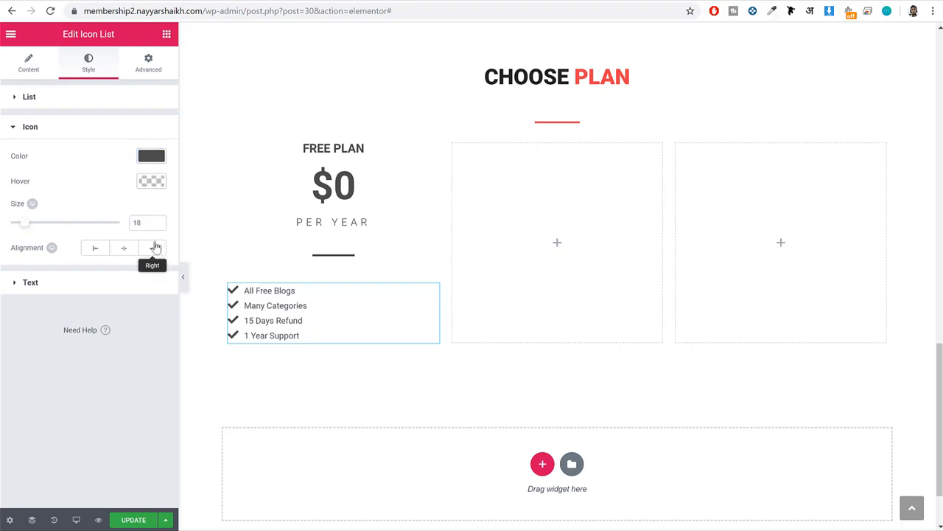
Set the icon list's text color to #666666.
left_click(116, 286)
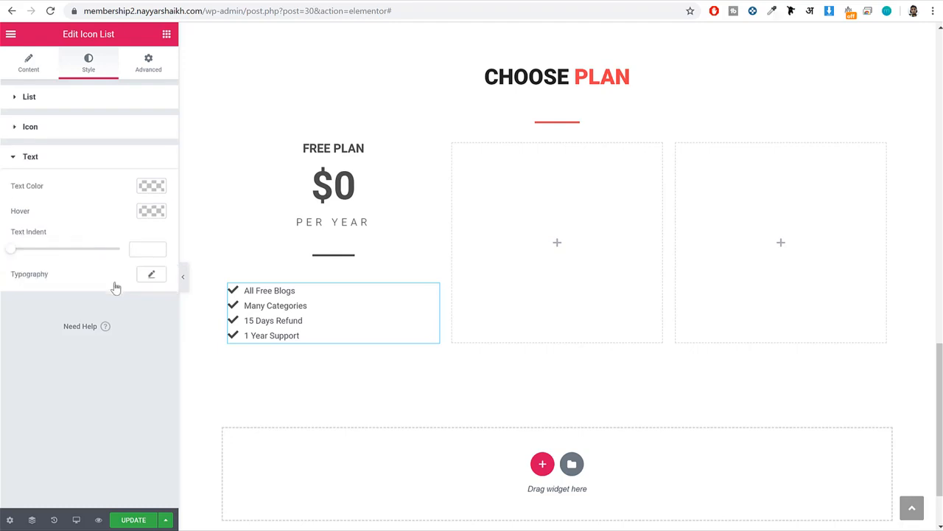
left_click(149, 186)
left_click(44, 188)
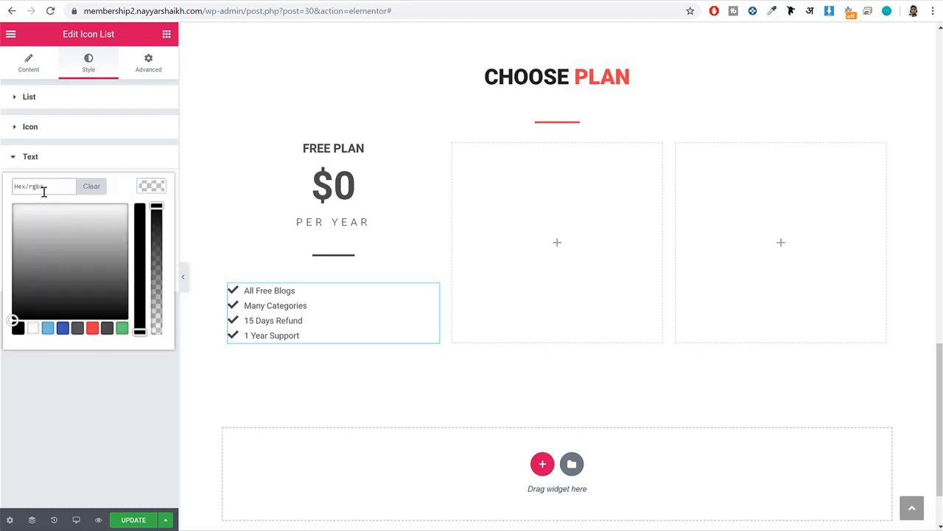
type("666666")
left_click(159, 191)
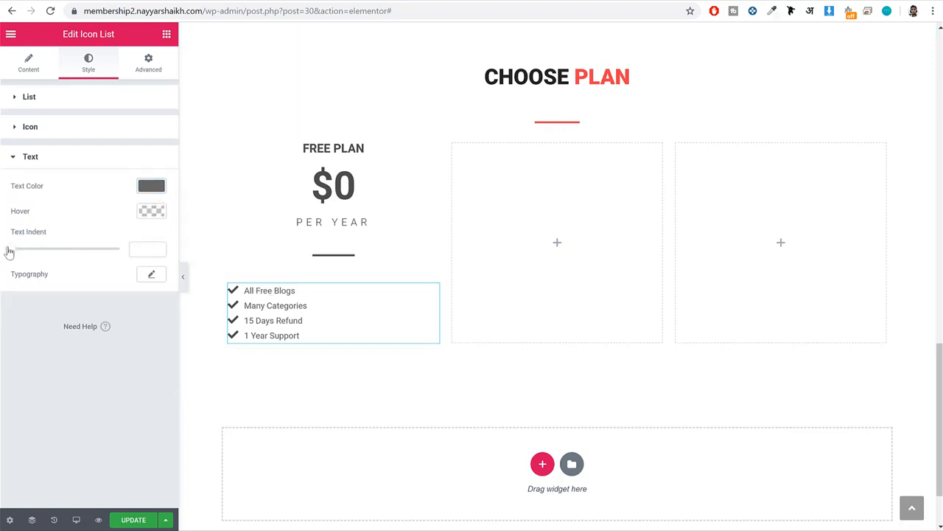
Give the icon list's text an indent of 15, font size 15, weight 300 and line height 2.4, and update the page.
left_click_drag(9, 250, 41, 255)
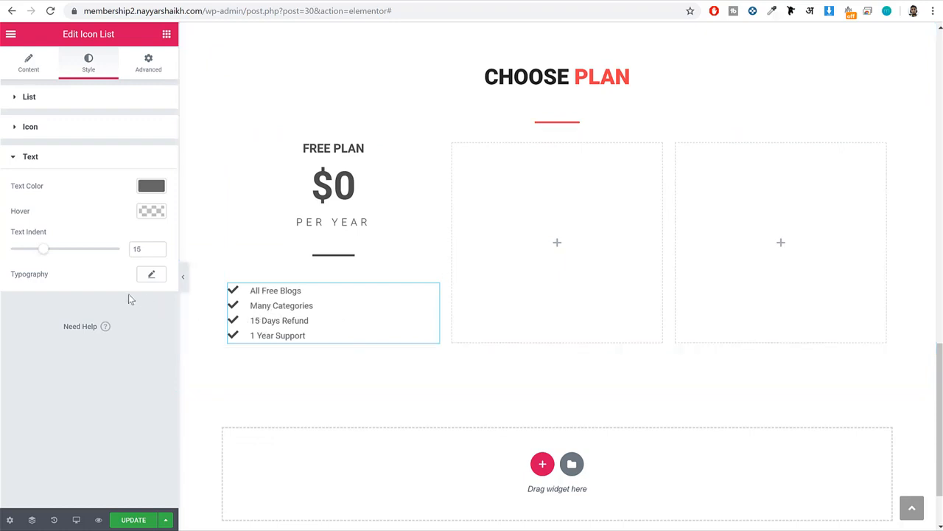
left_click(150, 276)
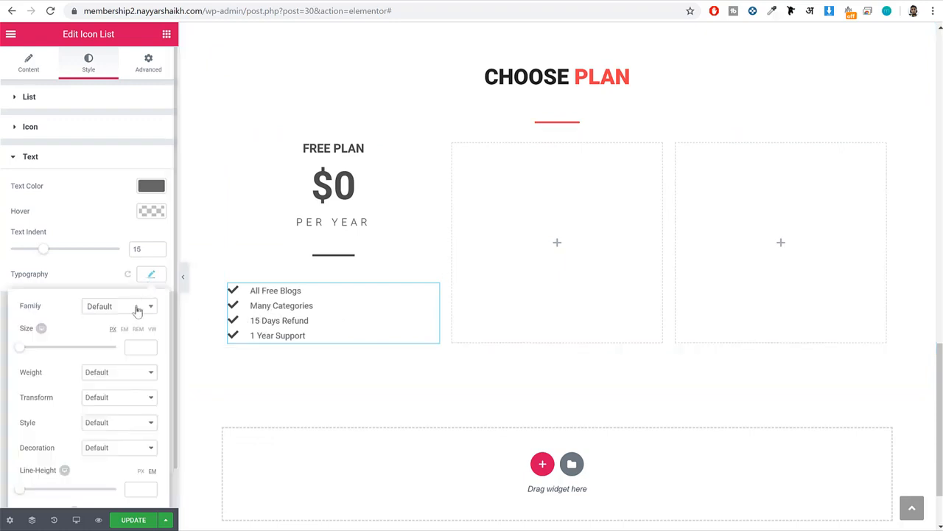
left_click(137, 347)
type("15")
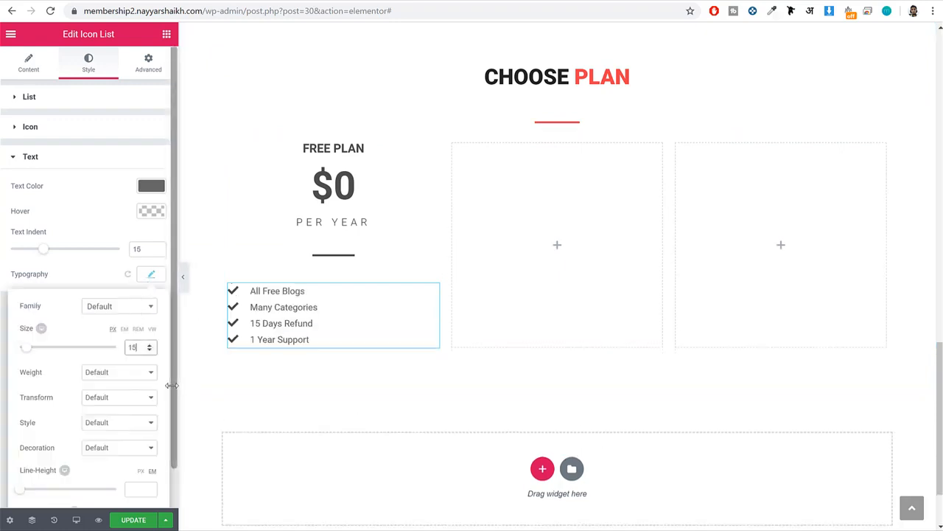
scroll(133, 377, "down", 1)
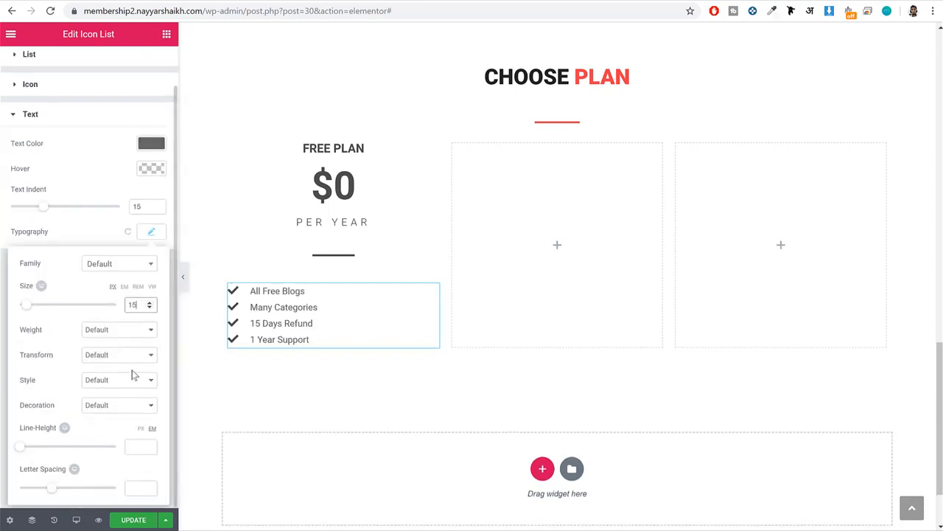
left_click(126, 330)
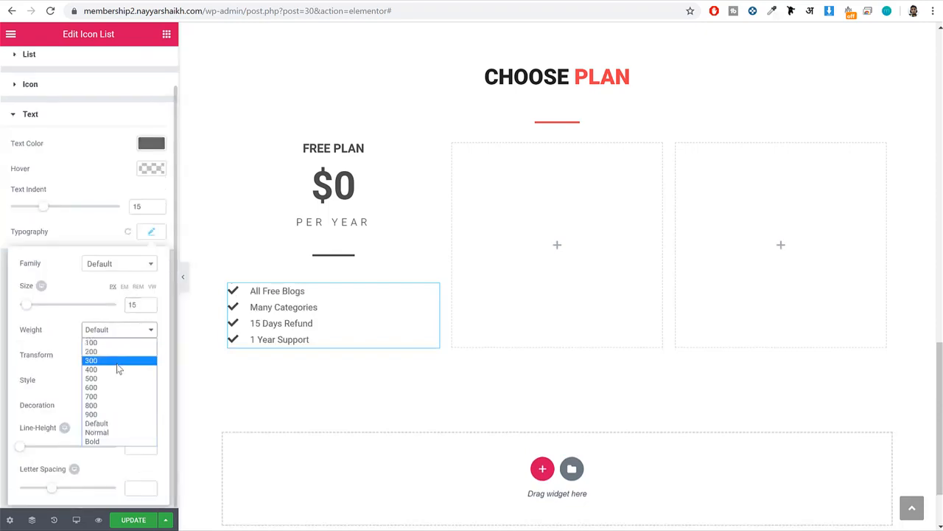
left_click(118, 361)
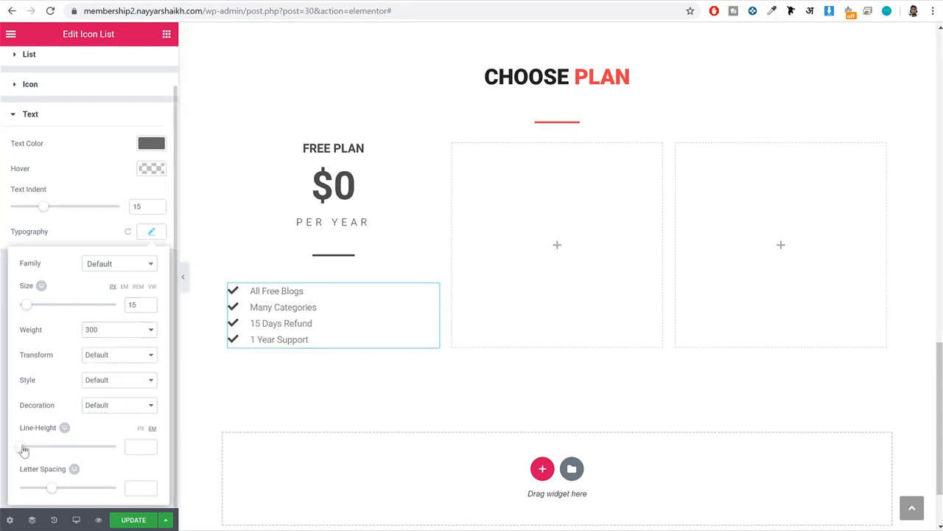
left_click_drag(23, 447, 43, 449)
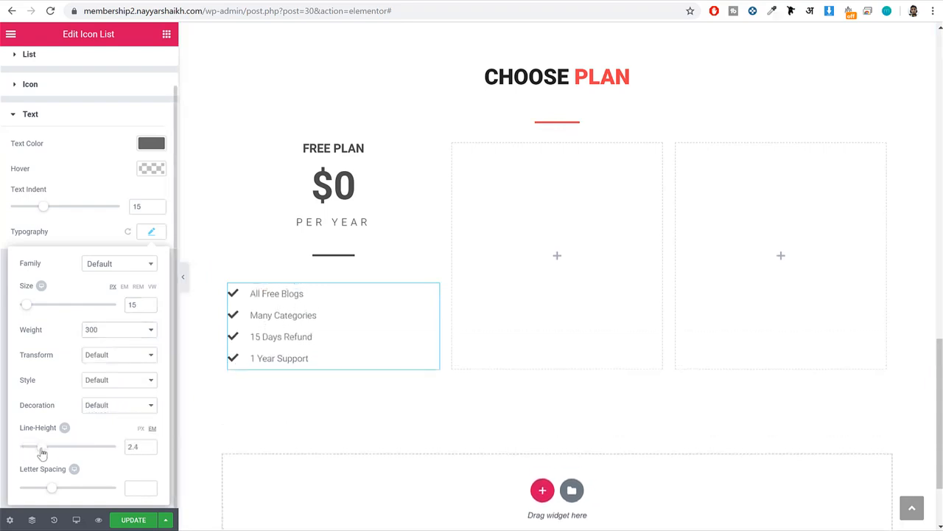
left_click(133, 520)
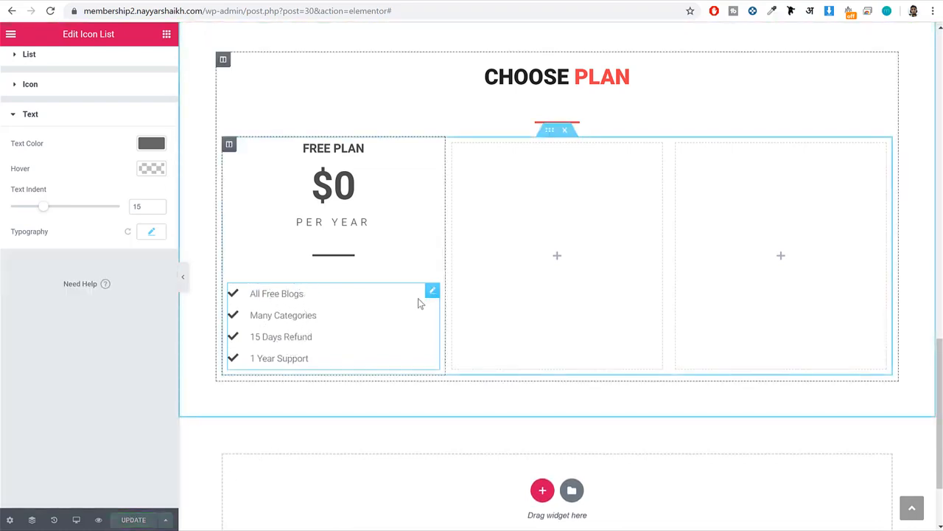
Unlink the icon list's padding values, set only the left padding to 25 px, and update the page.
scroll(143, 112, "up", 1)
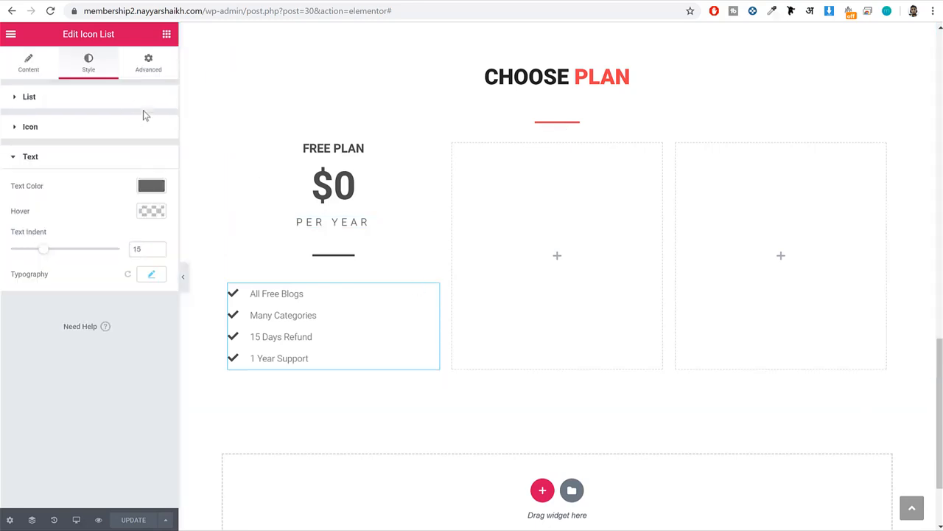
left_click(157, 64)
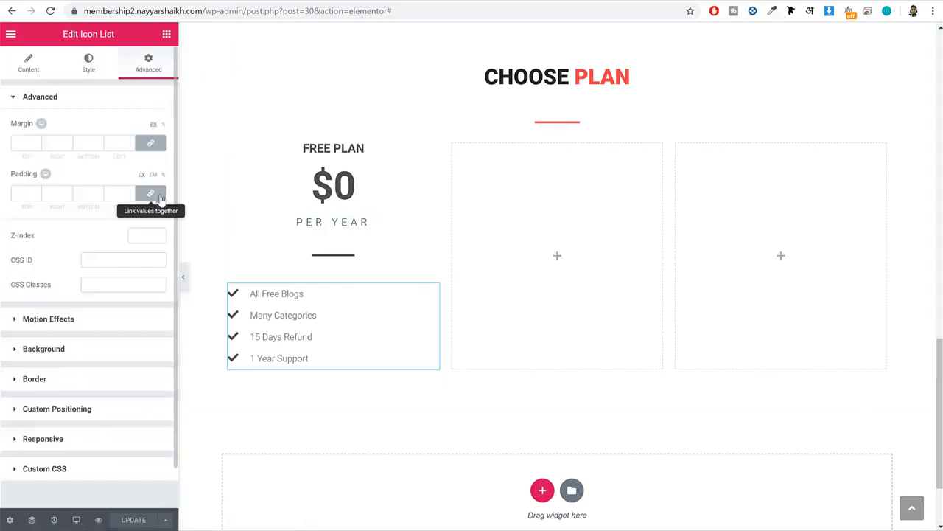
left_click(160, 196)
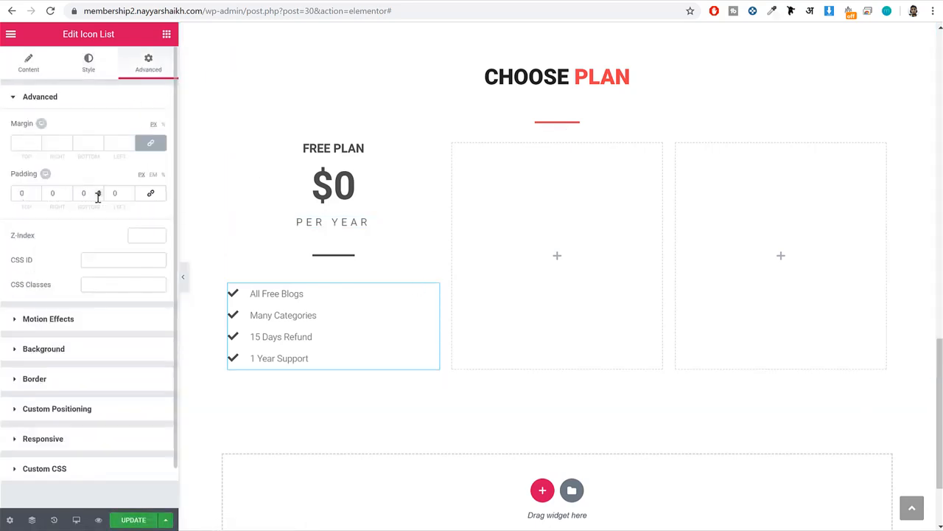
type("2")
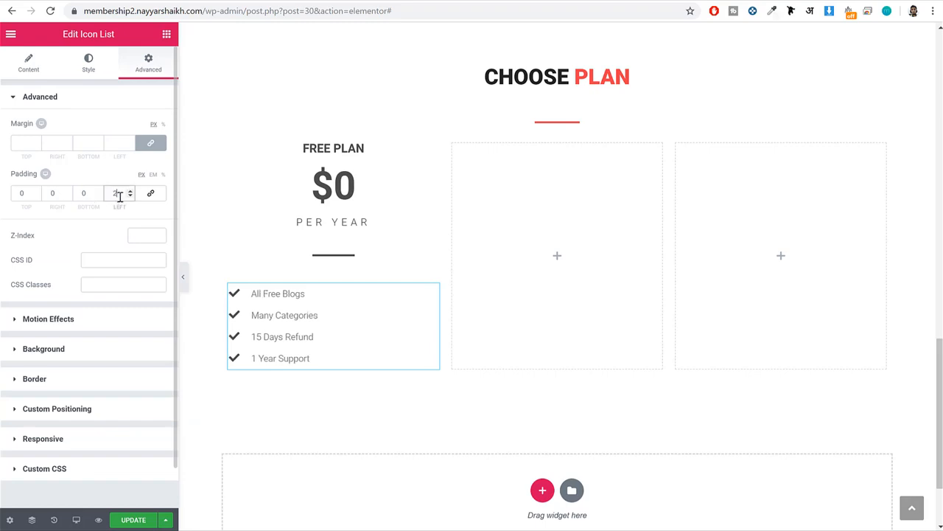
type("03")
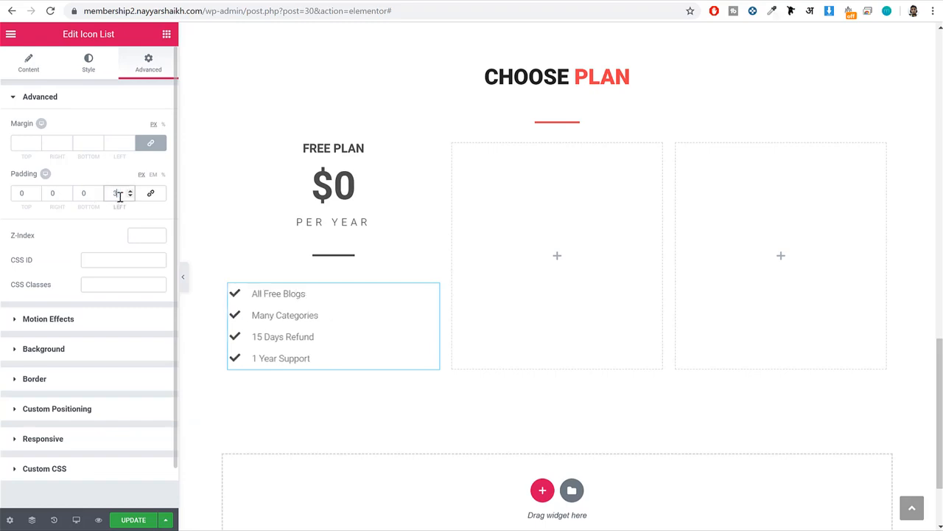
type("25")
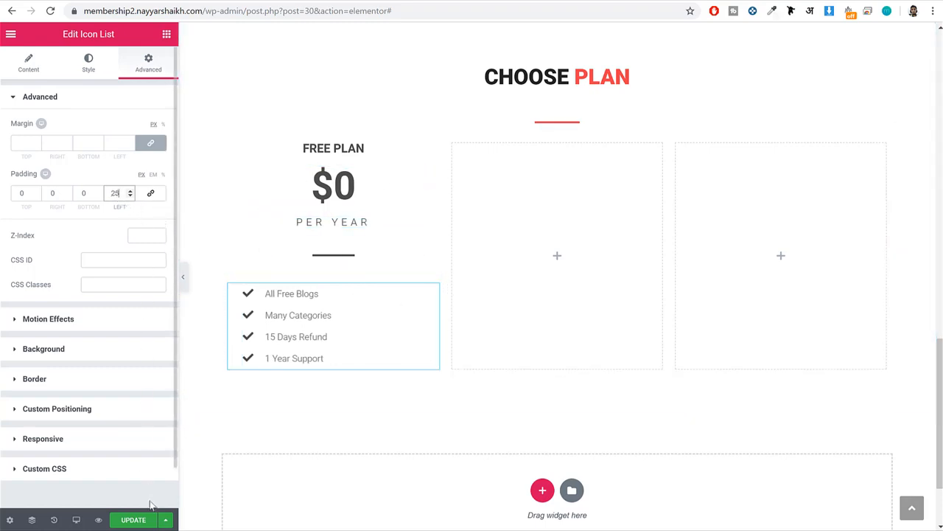
left_click(136, 520)
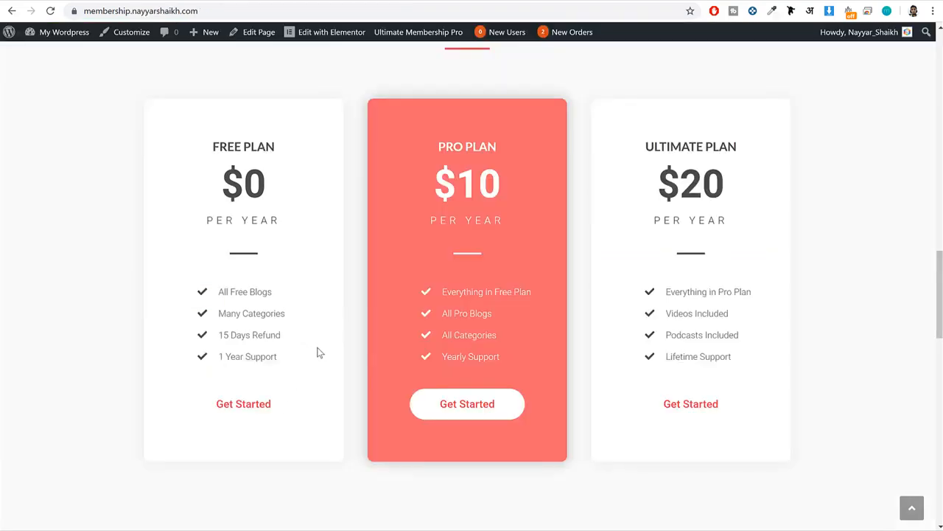
Add a Button widget below the Free Plan's icon list with the text Get Started, following the demo.
left_click(314, 426)
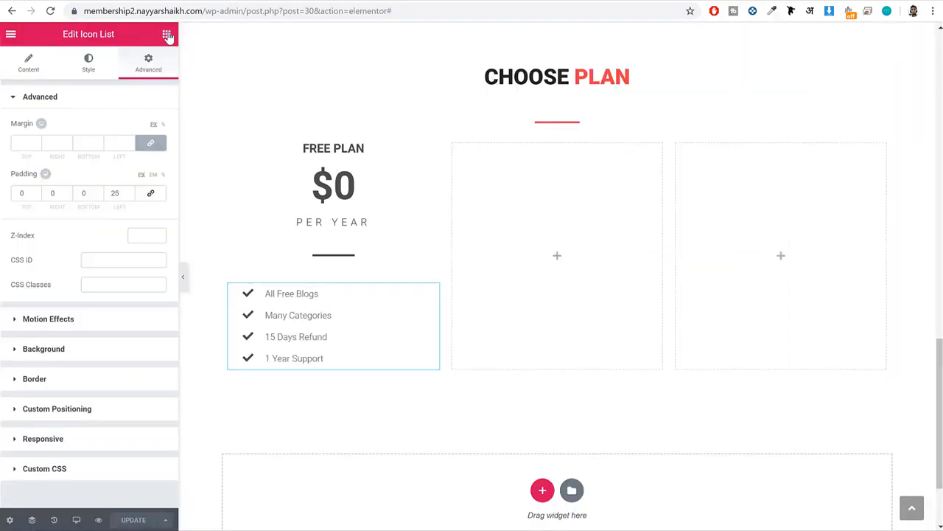
left_click(167, 35)
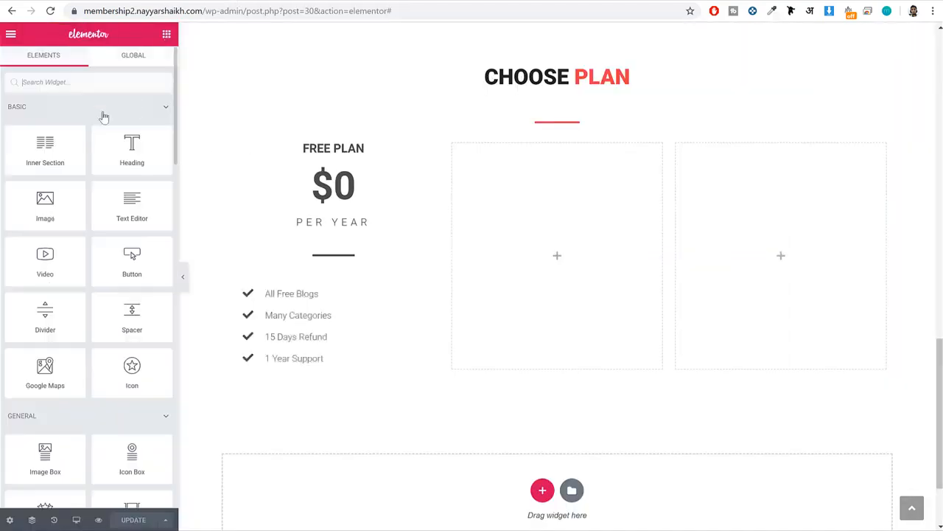
scroll(74, 265, "down", 2)
left_click_drag(132, 136, 308, 359)
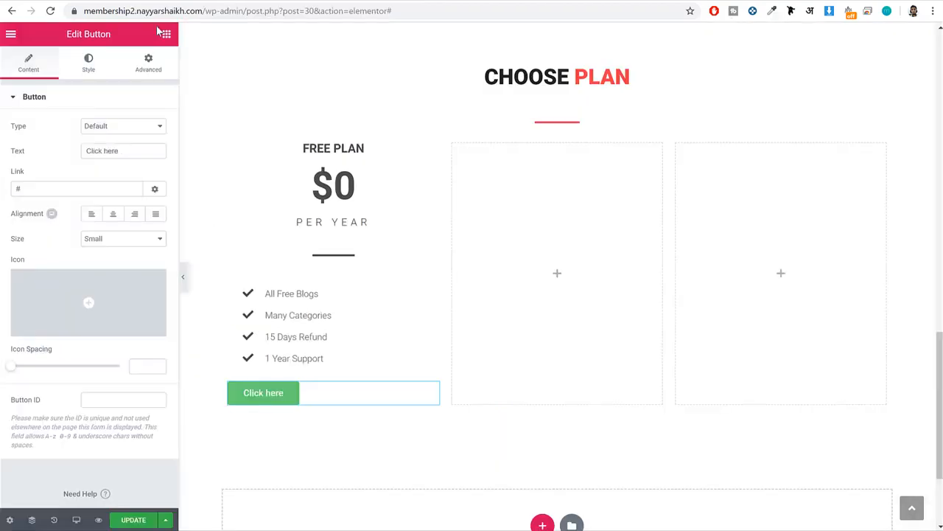
left_click(81, 189)
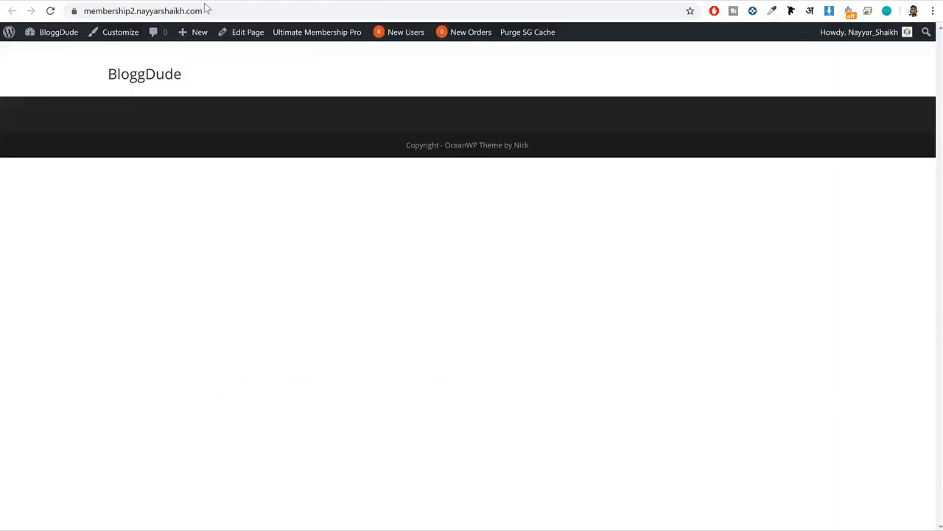
From the site's WordPress dashboard, open the list of pages and view the IUMP – Subscription Plan page.
mouse_move(41, 32)
left_click(105, 49)
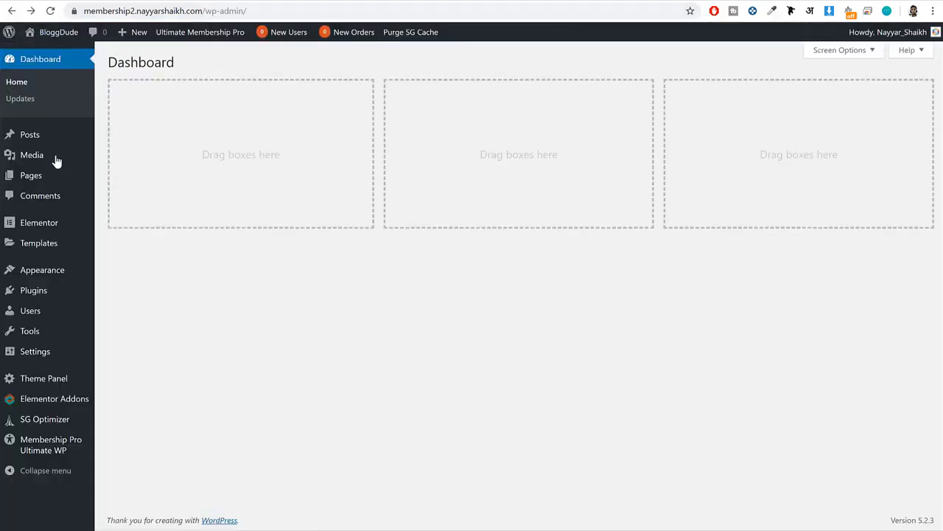
left_click(80, 174)
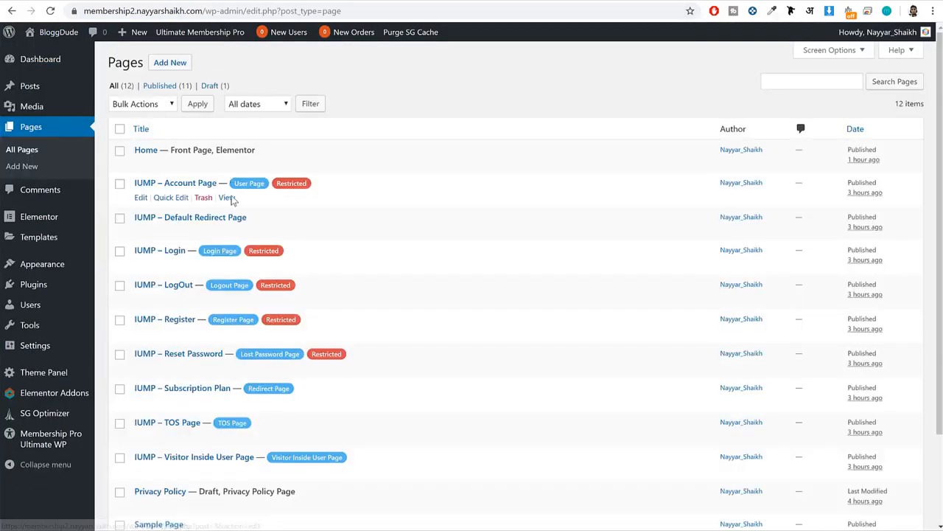
scroll(247, 236, "down", 3)
scroll(248, 238, "up", 3)
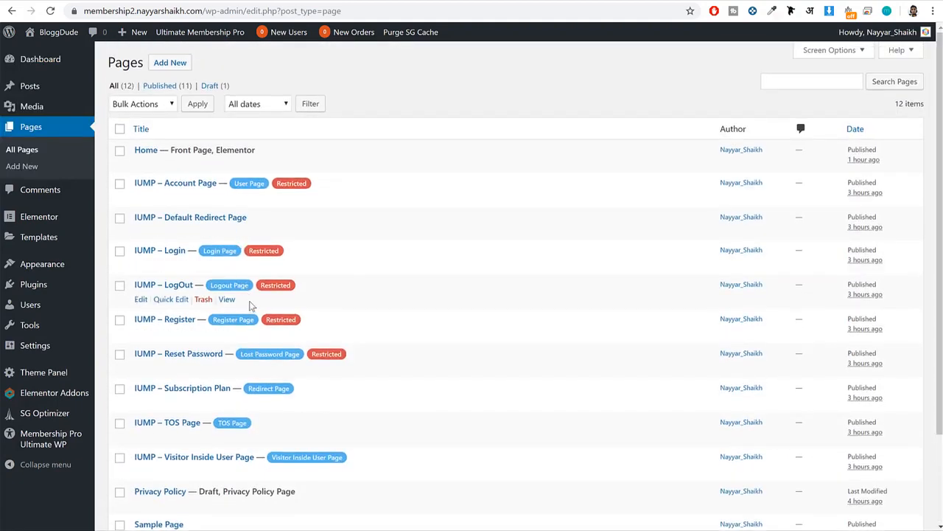
scroll(250, 310, "down", 1)
left_click(227, 345)
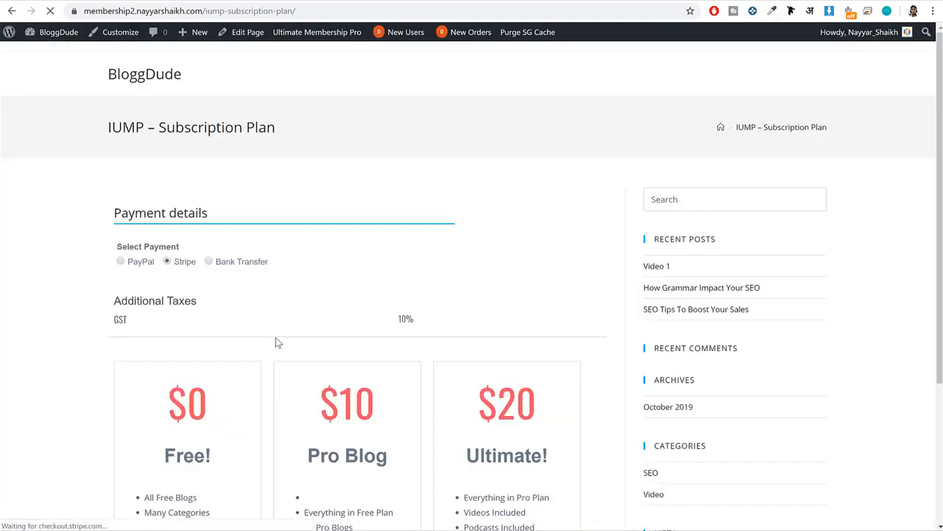
Try to sign up for the $0 Free plan on the Subscription Plan page while logged in.
scroll(276, 341, "down", 3)
left_click(184, 371)
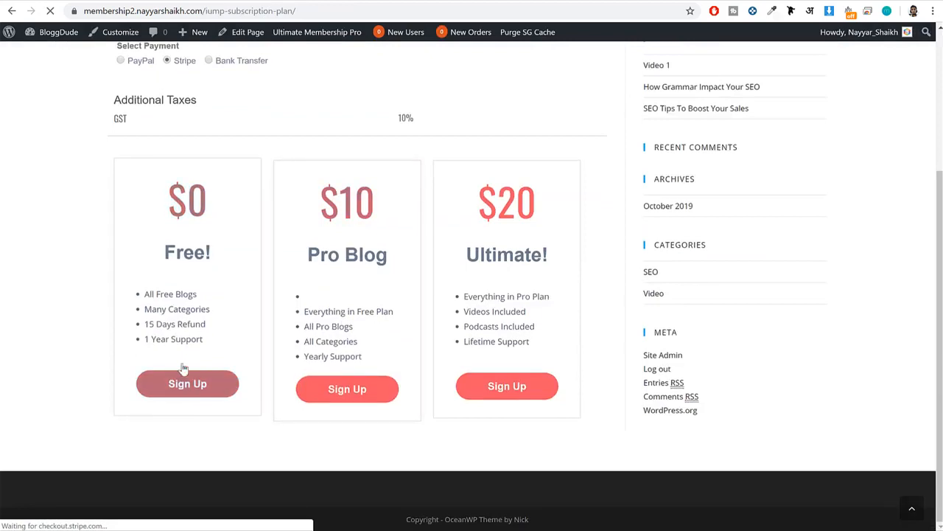
left_click_drag(168, 198, 222, 246)
left_click(210, 382)
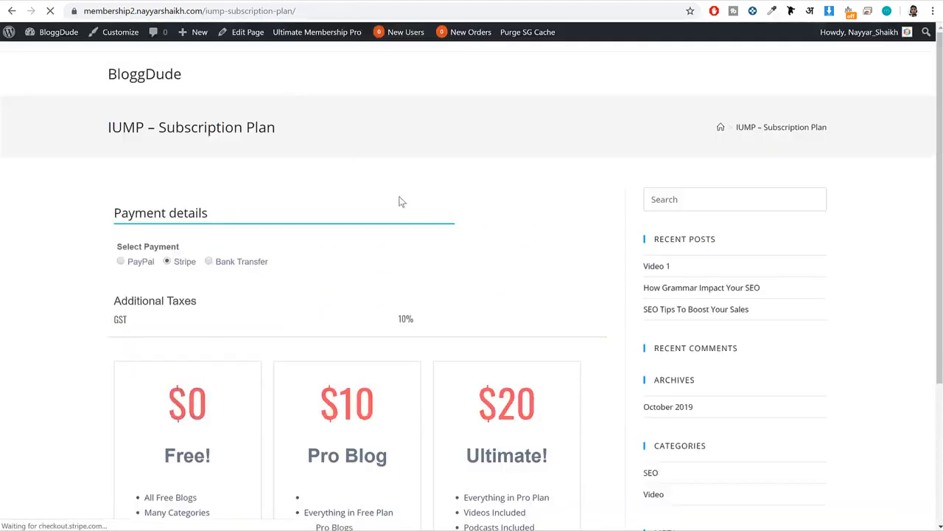
scroll(189, 384, "down", 3)
left_click(190, 383)
Copy the Subscription Plan page's address and load it in a new incognito window.
left_click(288, 13)
key("ctrl+c")
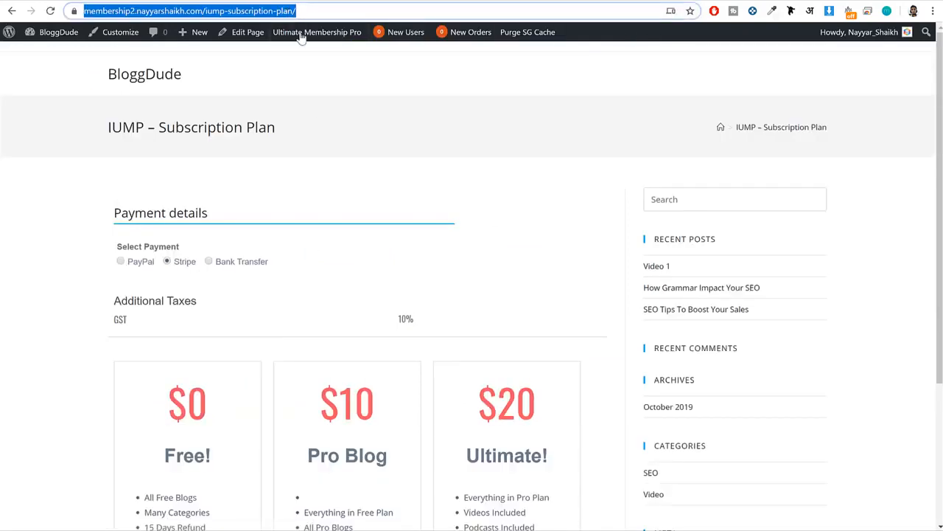
left_click(914, 11)
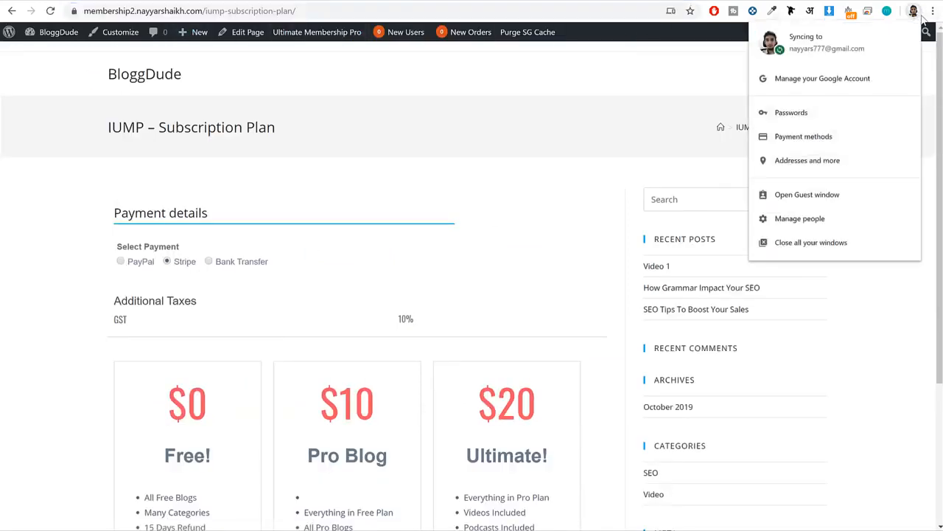
left_click(933, 12)
left_click(863, 81)
key("ctrl+v")
key("Return")
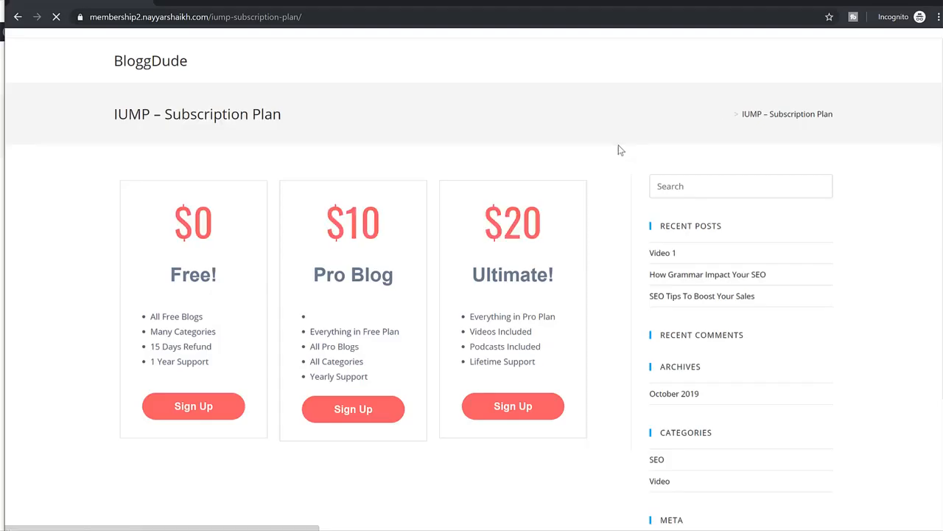
Go to the Free plan's sign-up page in the incognito window and copy its address.
scroll(619, 163, "down", 1)
scroll(619, 163, "down", 1)
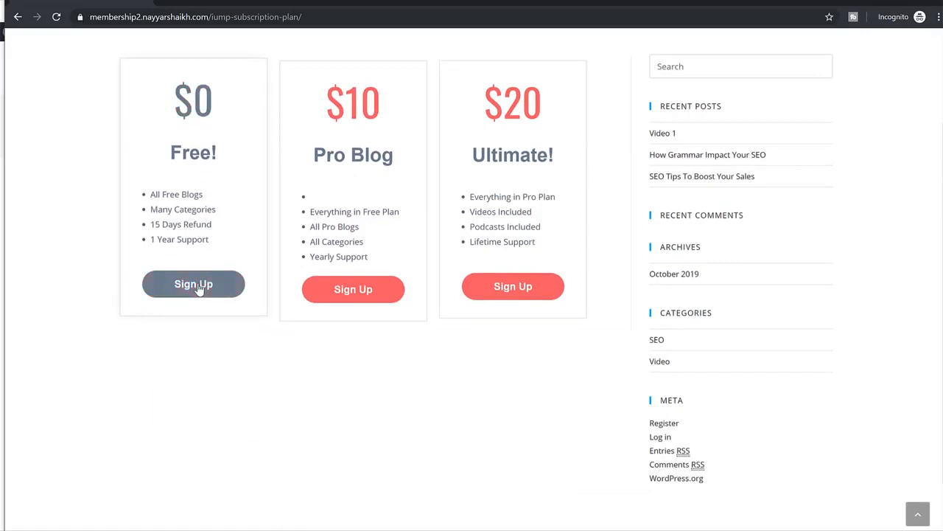
left_click(196, 294)
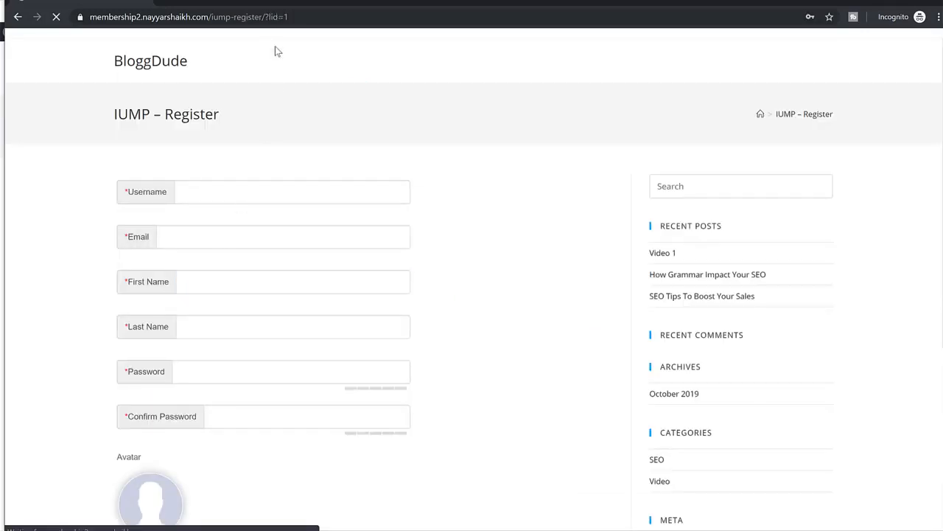
left_click(272, 23)
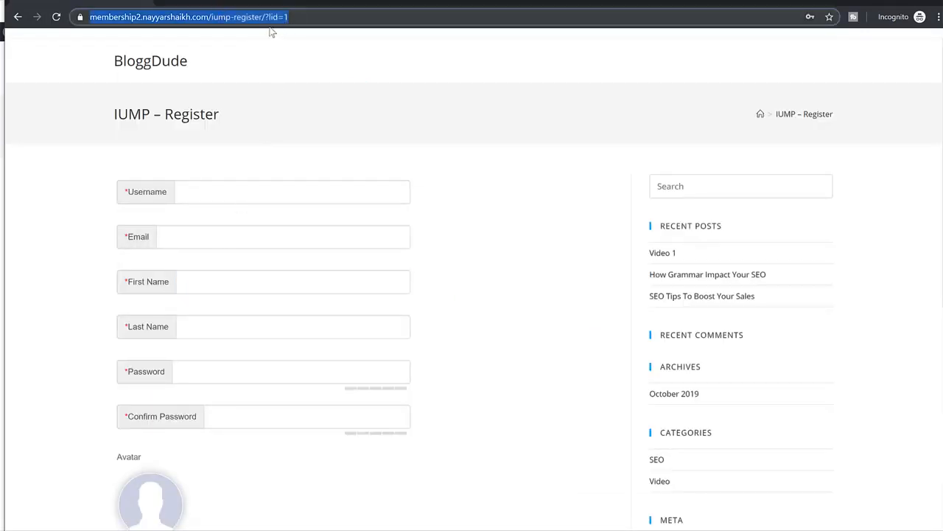
right_click(263, 21)
left_click(312, 84)
Back in Elementor, link the Get Started button to the copied iump-register/?lid=1 address and update the page.
key("alt+Tab")
key("alt+Tab")
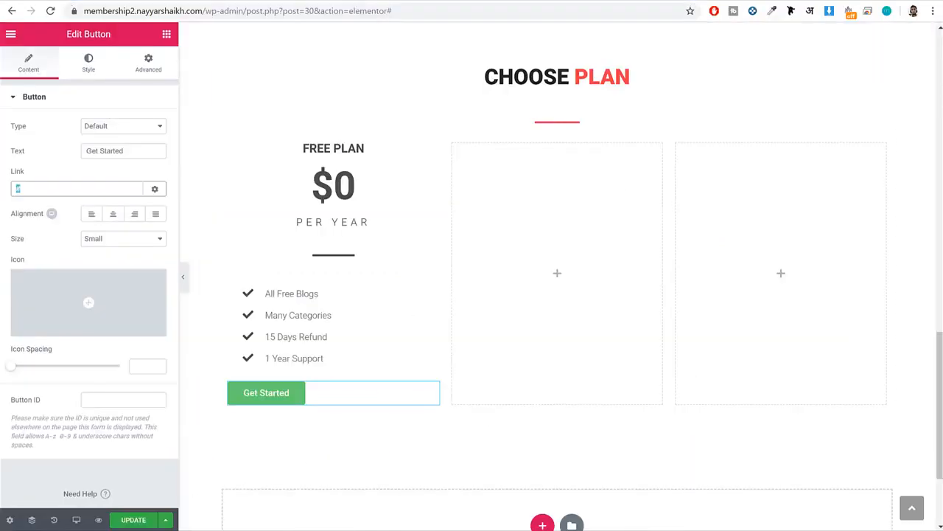
scroll(351, 316, "down", 2)
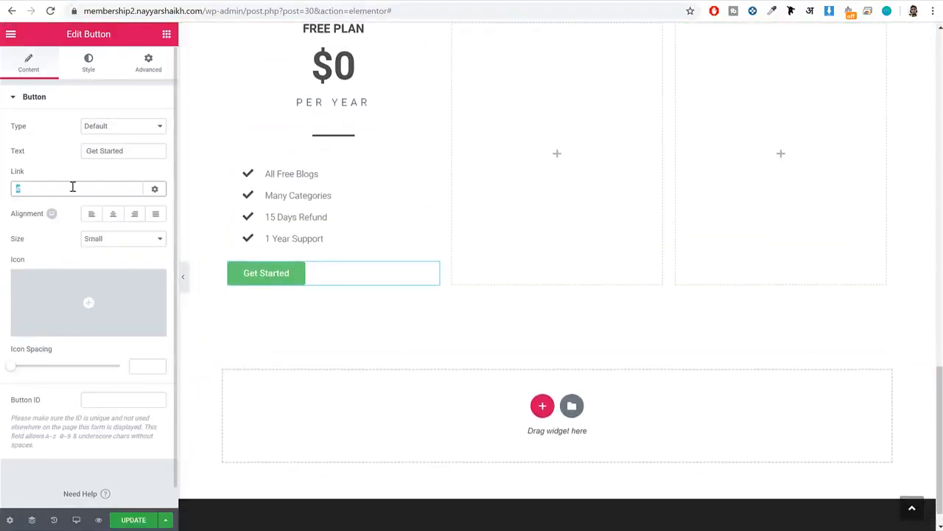
key("ctrl+v")
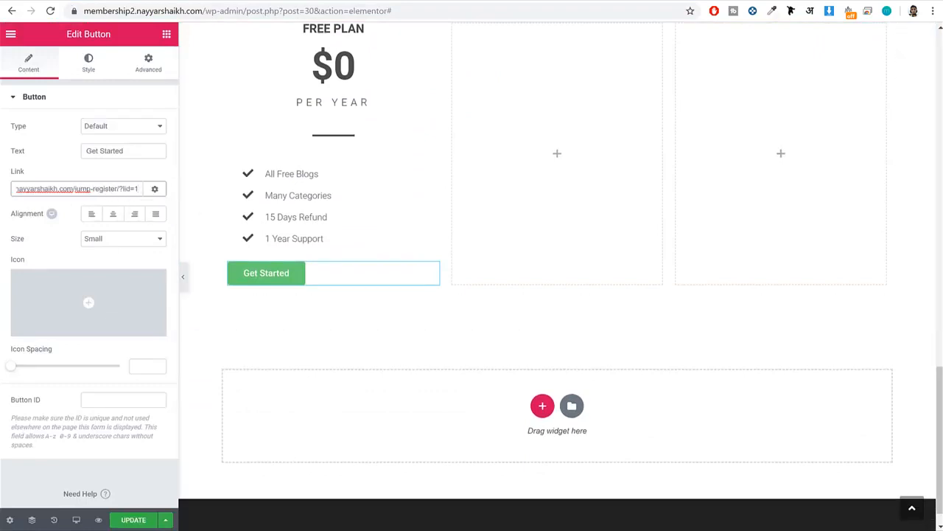
left_click(126, 523)
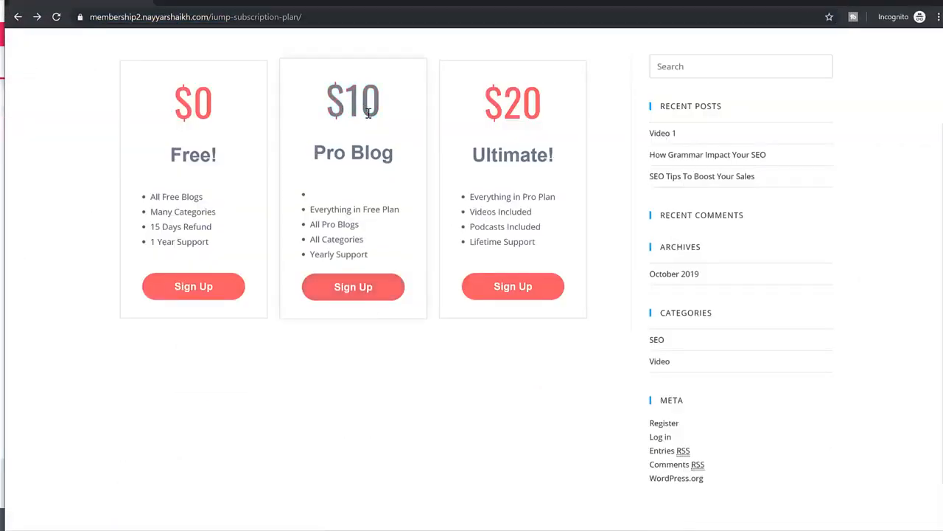
Open the $10 Pro Blog plan's sign-up page, copy its iump-register/?lid=2 address, and return to the Elementor editor.
left_click(362, 292)
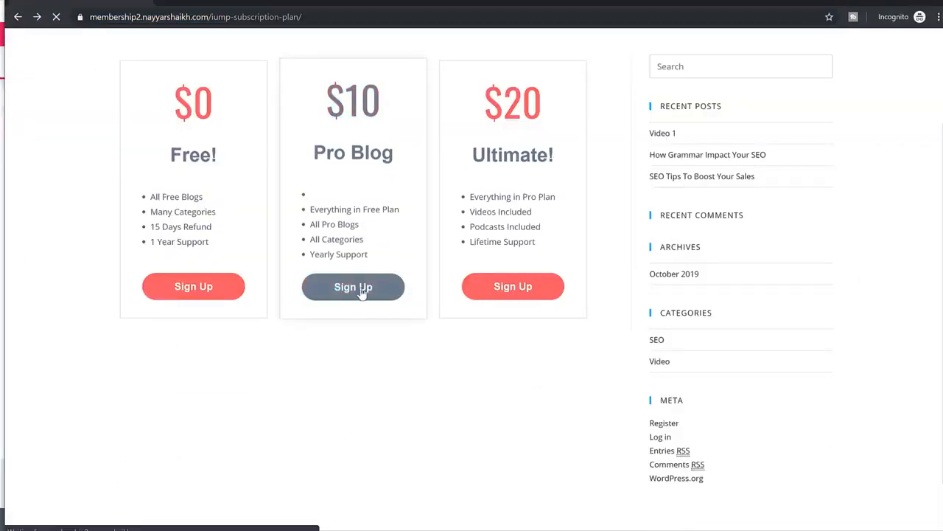
left_click(312, 17)
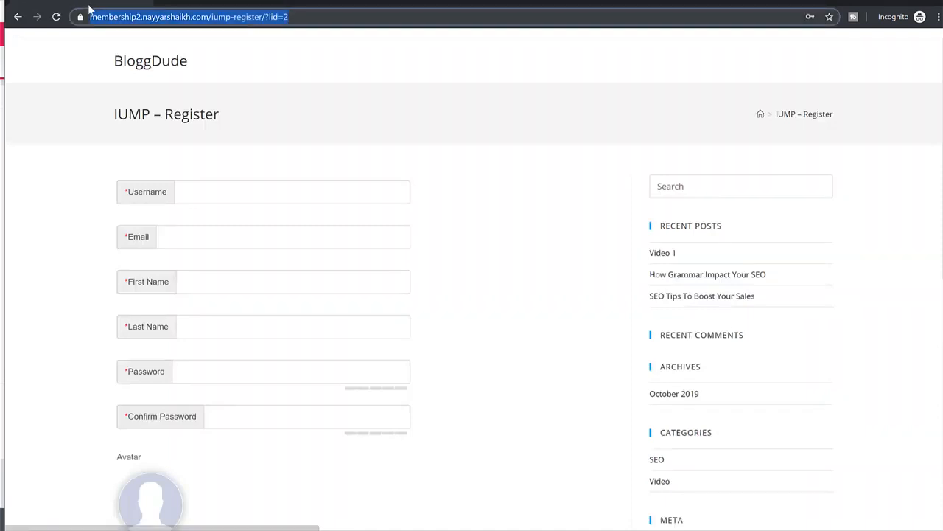
key("alt+Tab")
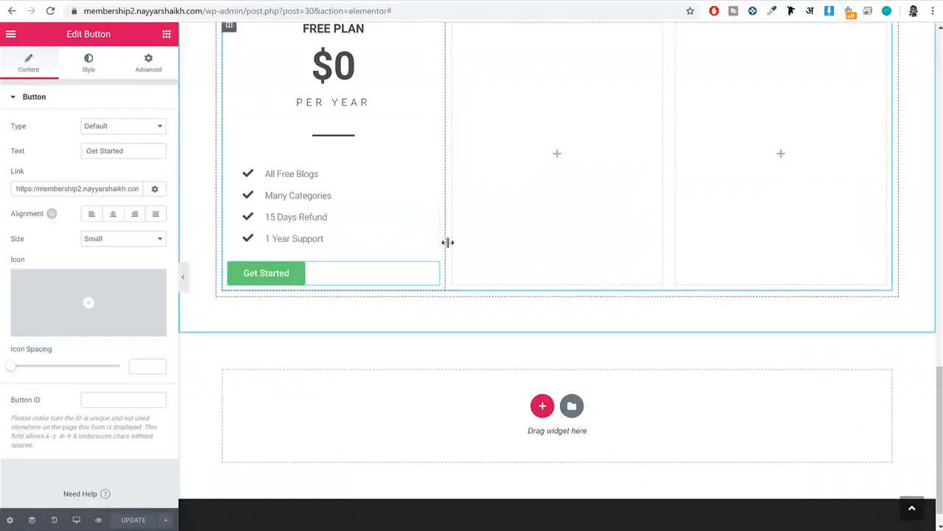
Center the Free Plan's Get Started button and increase its text size.
scroll(439, 249, "up", 2)
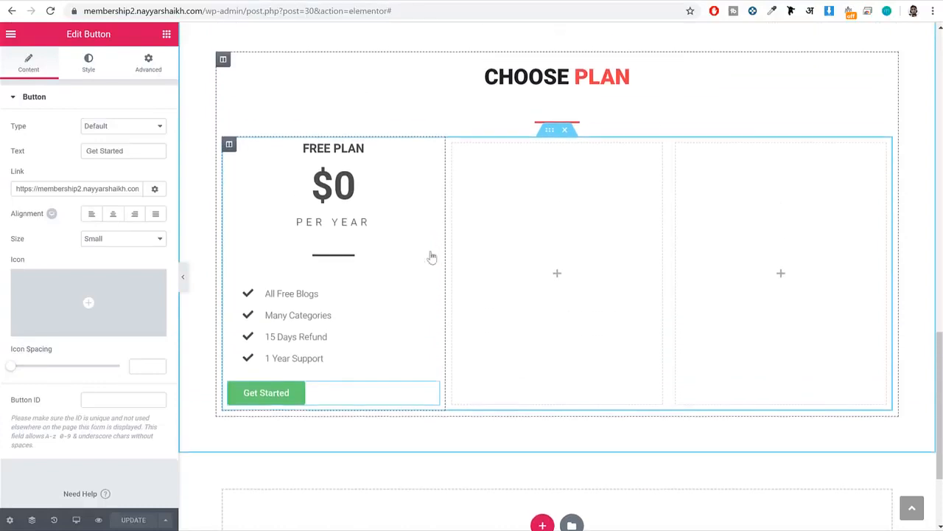
left_click(112, 215)
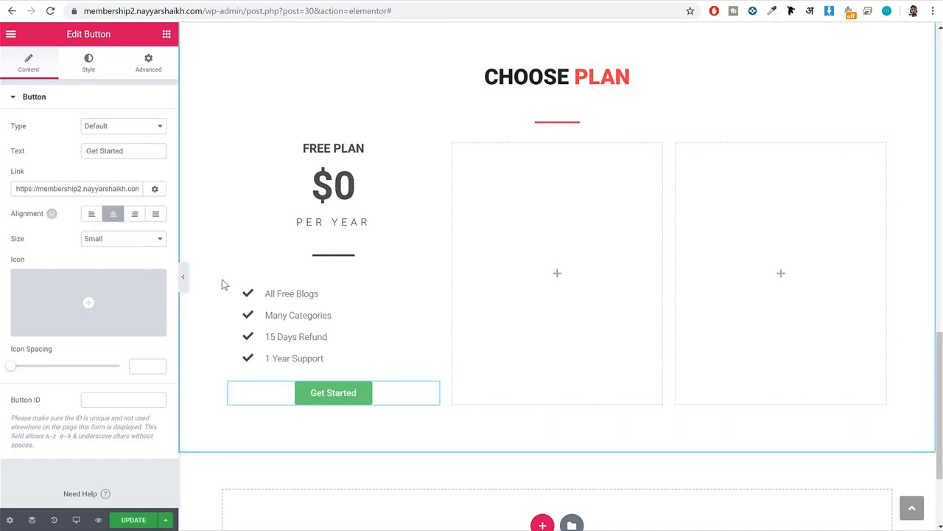
left_click(88, 65)
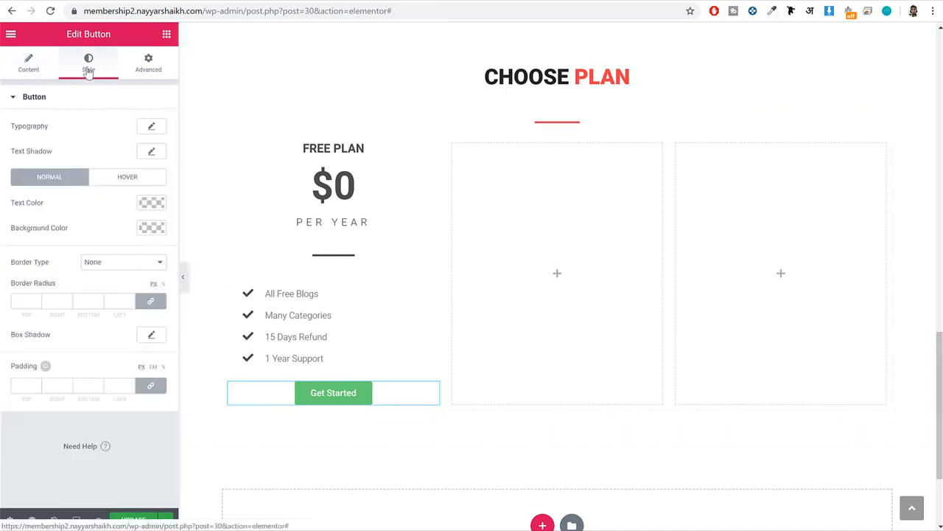
left_click(153, 128)
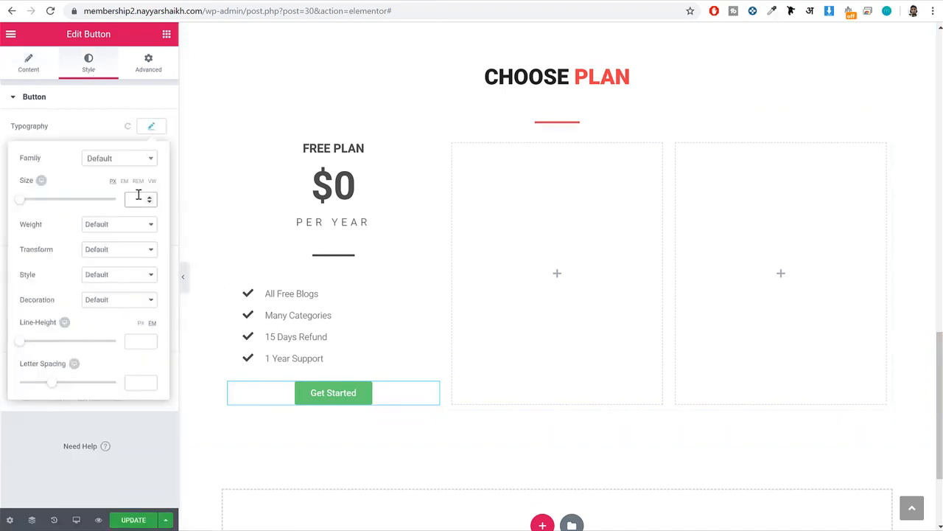
left_click(153, 126)
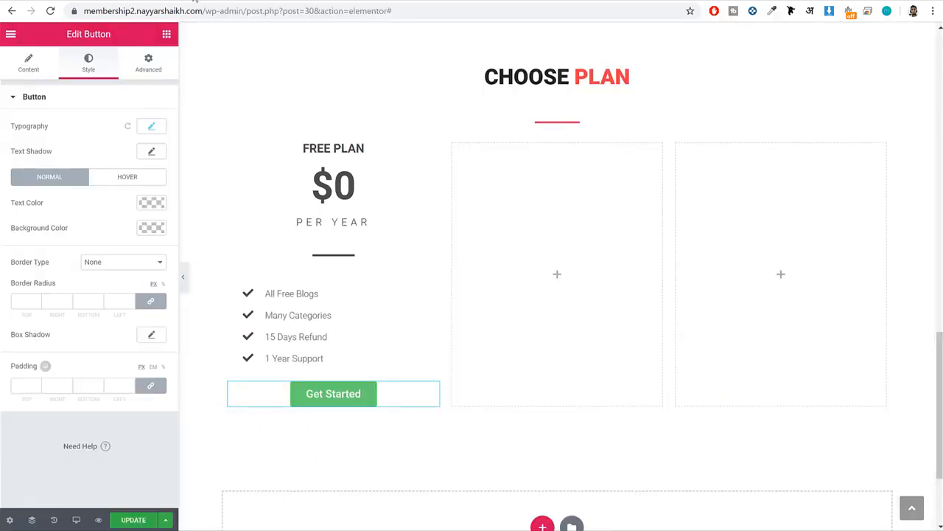
Give the Get Started button red text on a white #ffffff background in its normal state.
left_click(152, 204)
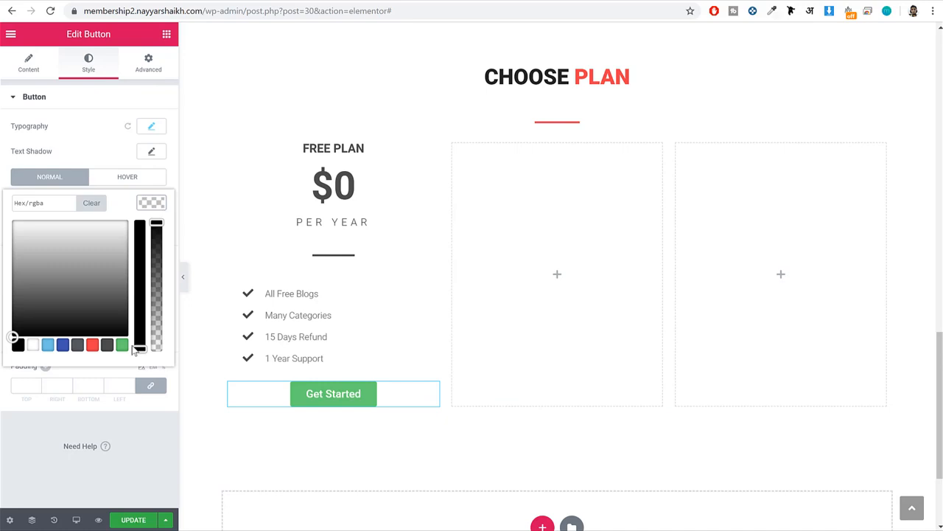
left_click(92, 345)
left_click(147, 228)
left_click(151, 227)
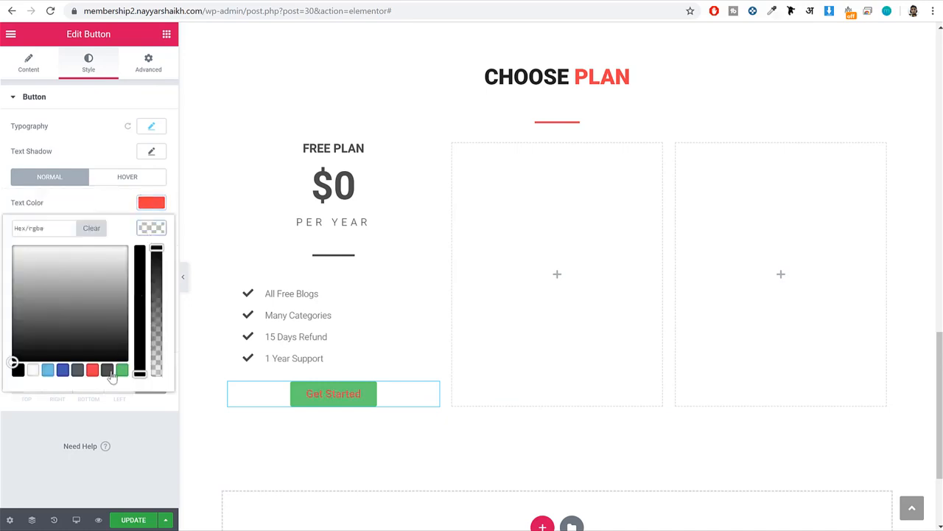
left_click(32, 370)
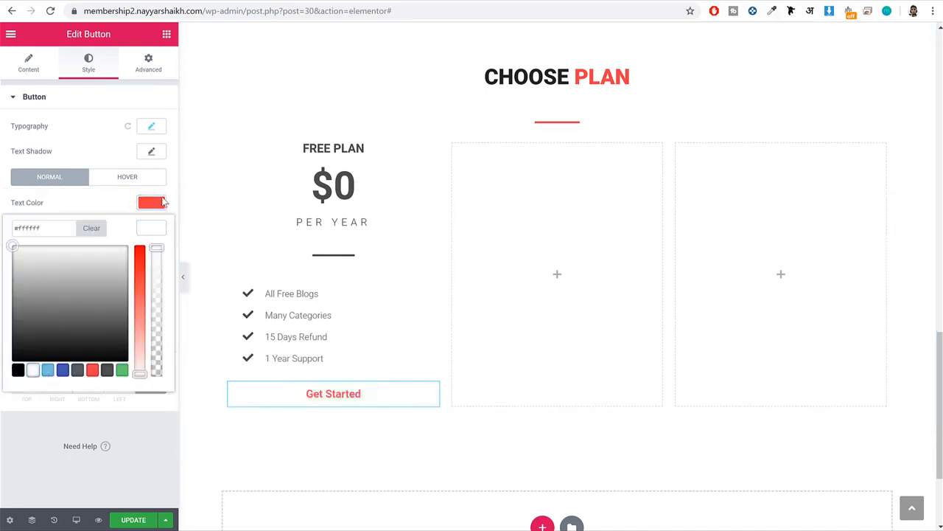
left_click(165, 203)
Set the Get Started button's hover state to white text on red, give it a 50 px border radius, and update the page.
left_click(162, 204)
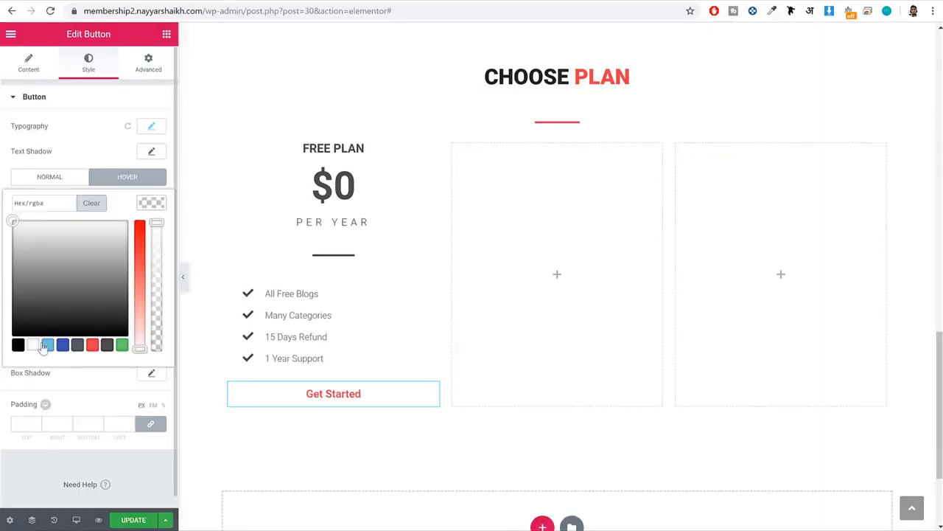
left_click(34, 345)
left_click(143, 202)
left_click(146, 229)
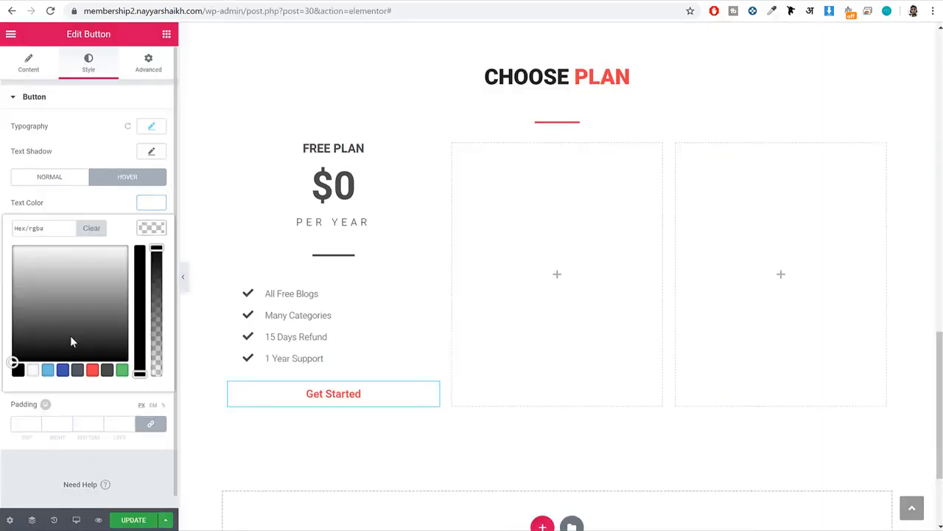
left_click(93, 370)
left_click(146, 231)
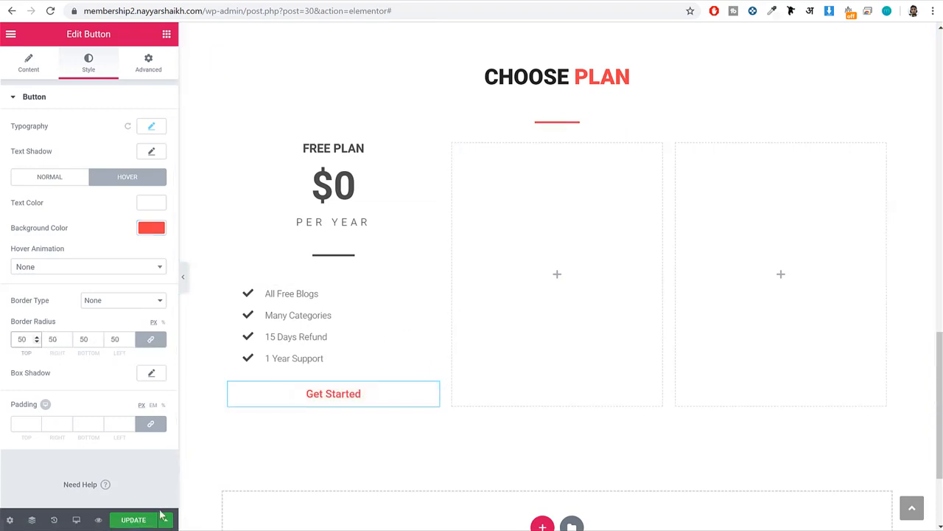
left_click(133, 520)
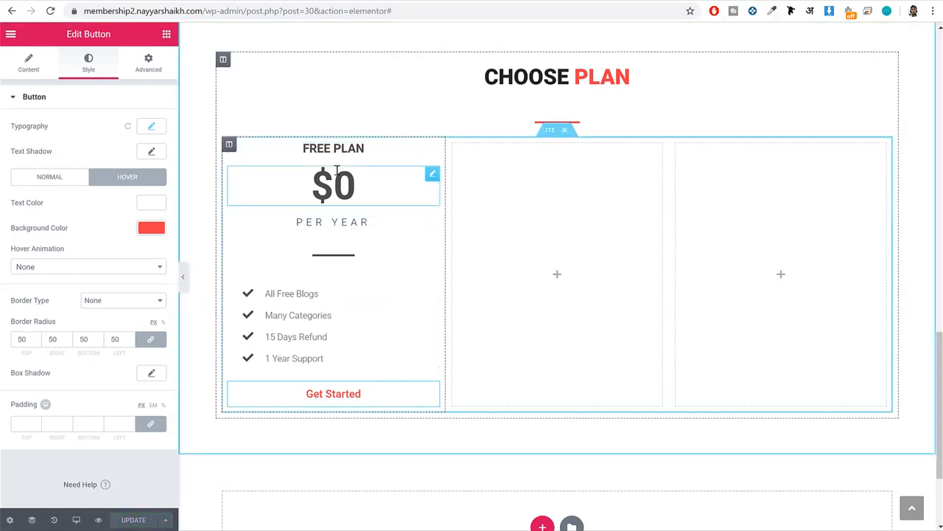
Give the Free Plan column a classic white #ffffff background.
left_click(229, 145)
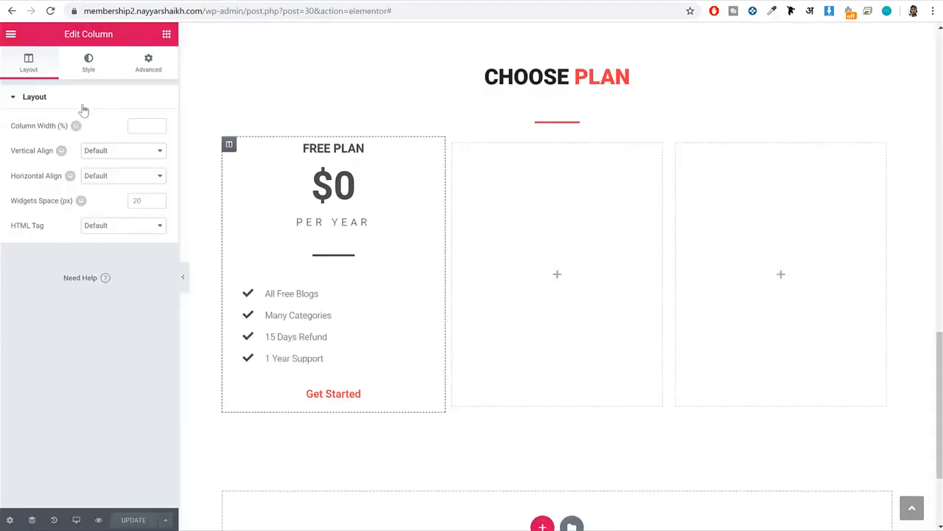
left_click(89, 65)
left_click(93, 154)
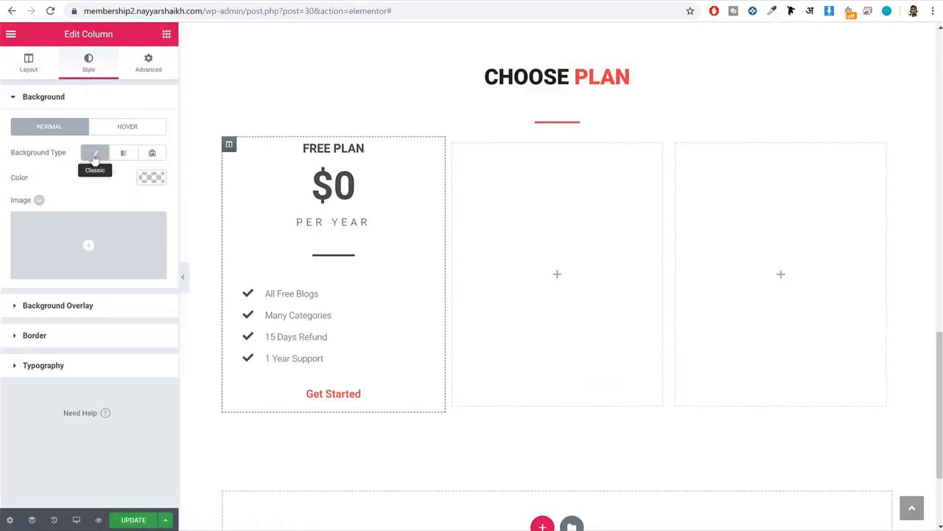
left_click(152, 177)
left_click(33, 320)
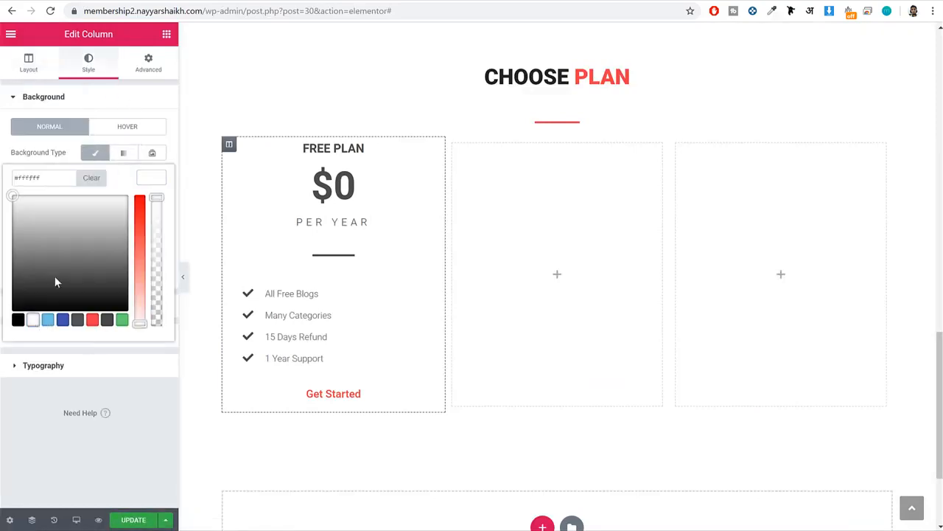
left_click(149, 177)
Set the Choose Plan section's classic background color to #f9f9f9 and update the page.
scroll(354, 310, "up", 2)
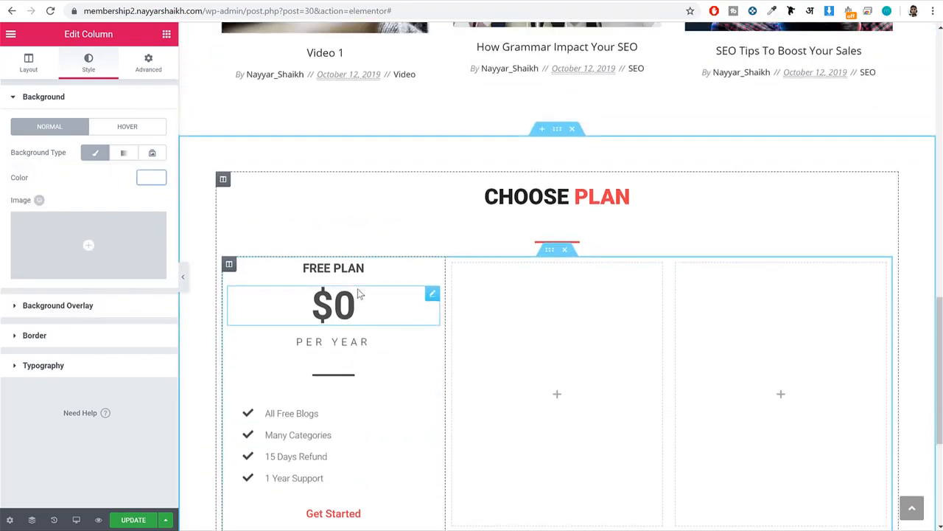
scroll(600, 269, "down", 2)
scroll(560, 253, "up", 2)
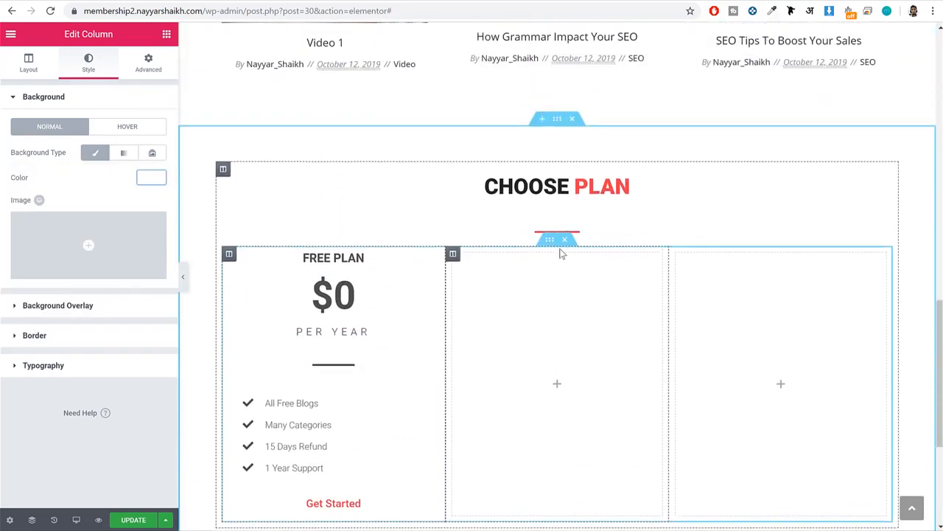
left_click(557, 129)
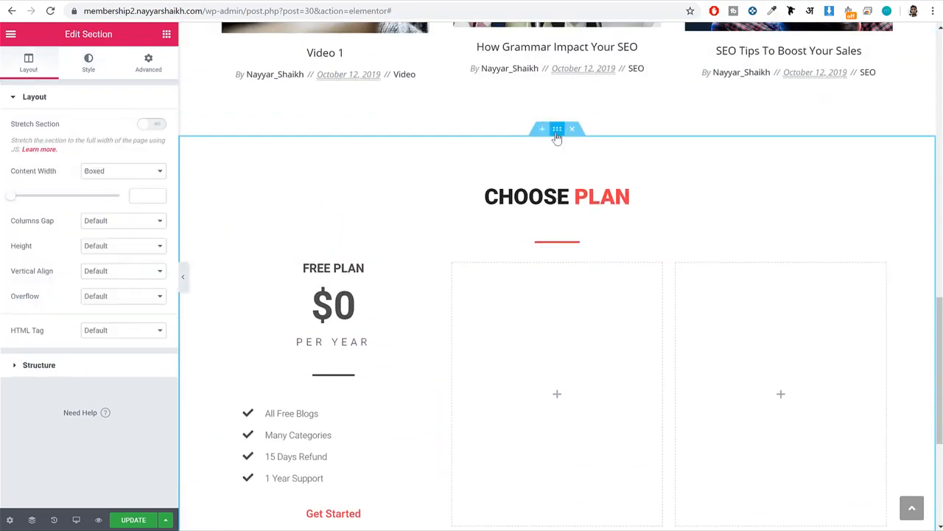
left_click(88, 68)
left_click(92, 152)
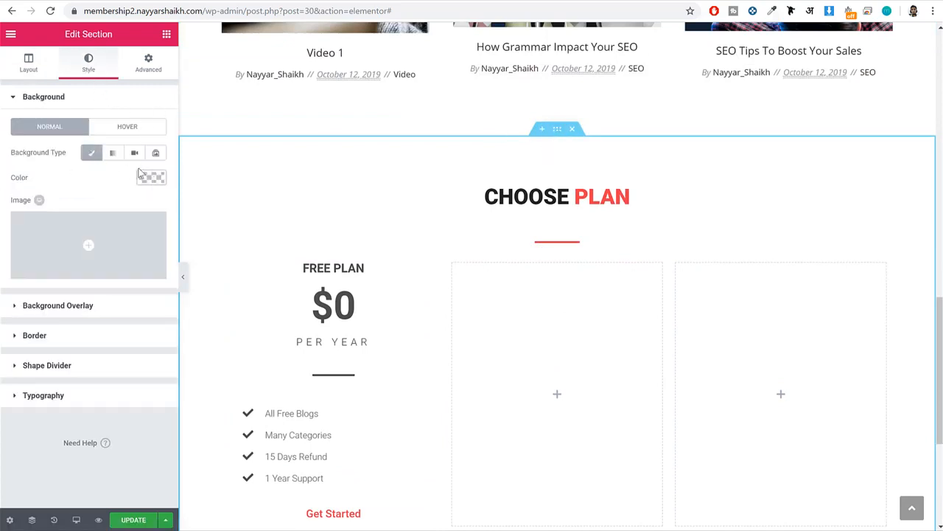
left_click(151, 177)
left_click(33, 179)
type("#f9f9f9")
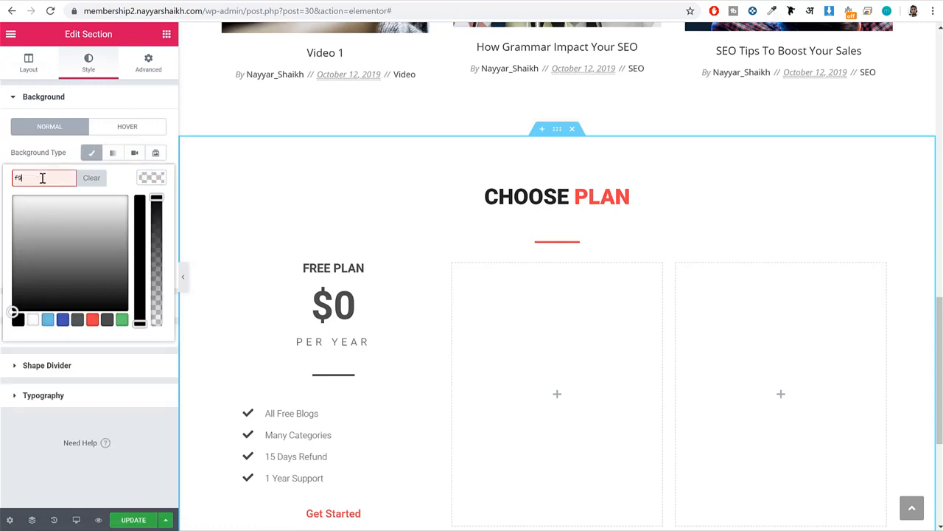
scroll(509, 186, "down", 4)
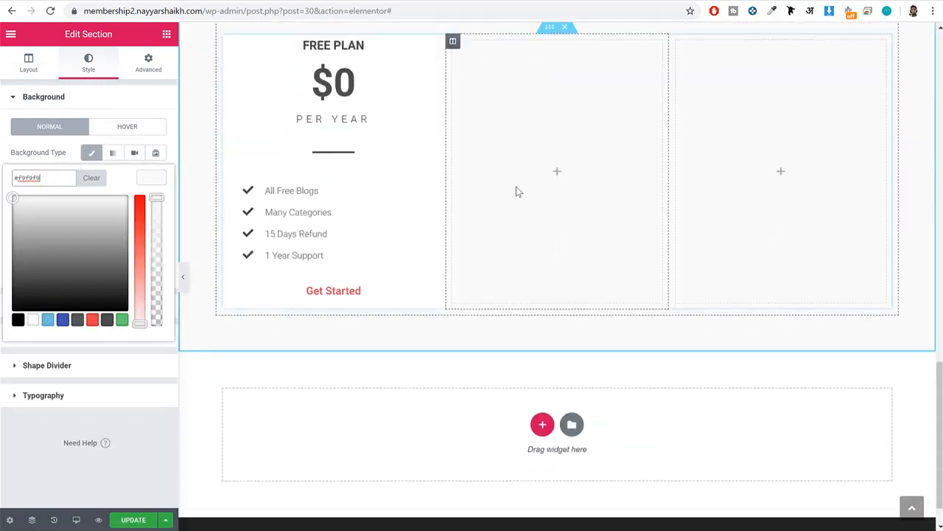
scroll(508, 195, "up", 4)
scroll(448, 275, "down", 2)
left_click(140, 519)
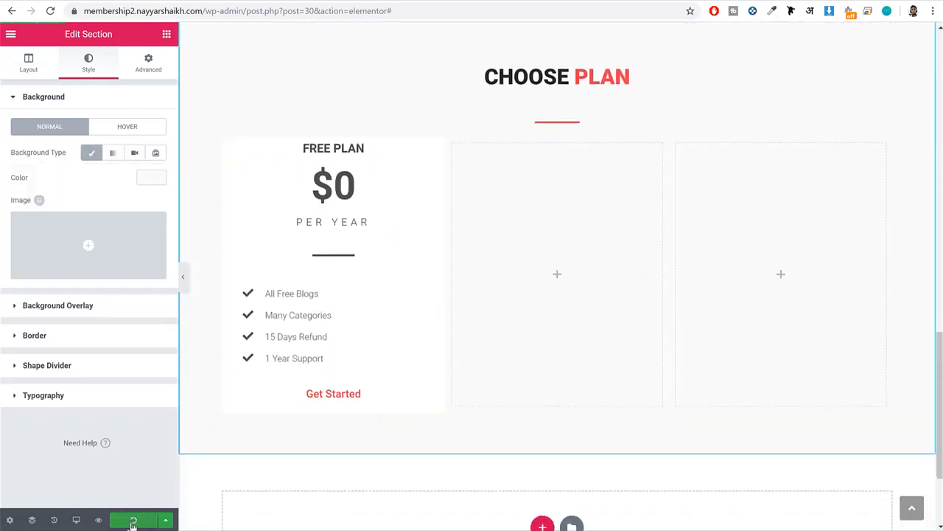
Try a 50 px border radius on the Free Plan column and compare the card with the finished reference site.
left_click(494, 259)
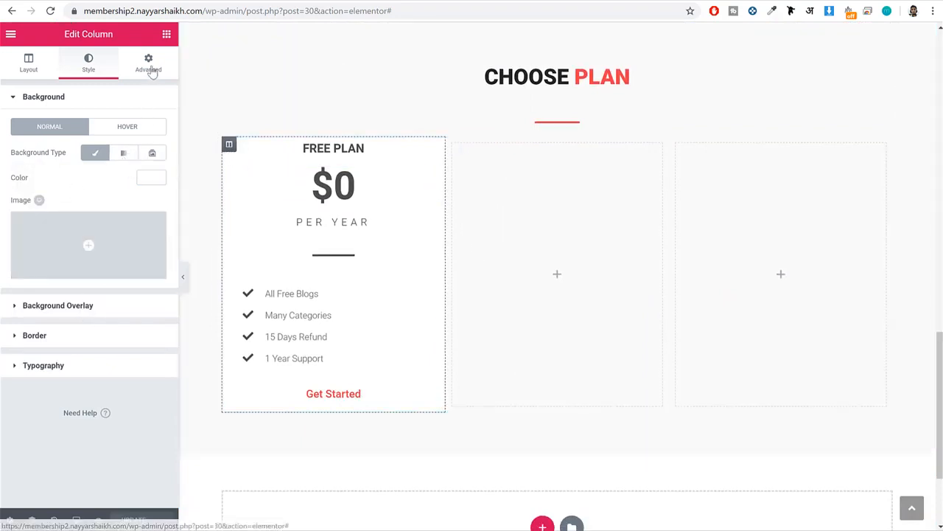
left_click(95, 337)
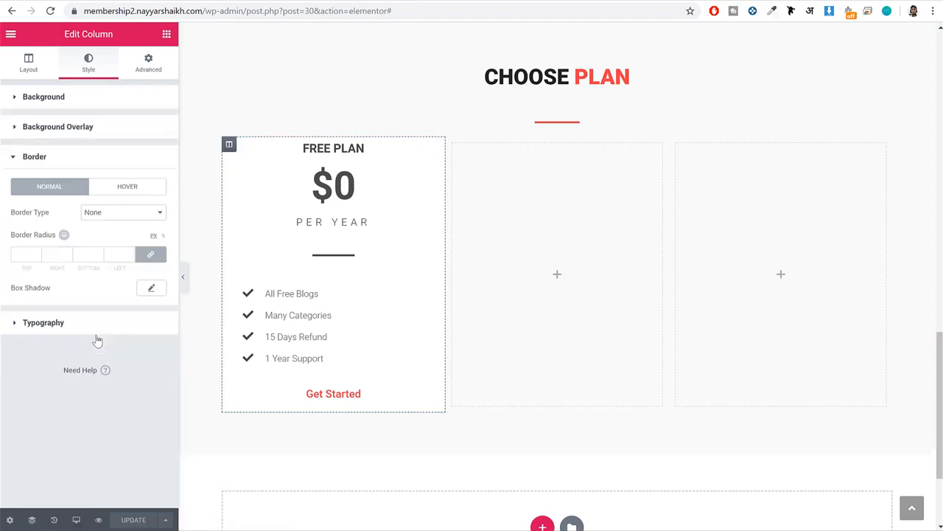
left_click(24, 257)
type("50")
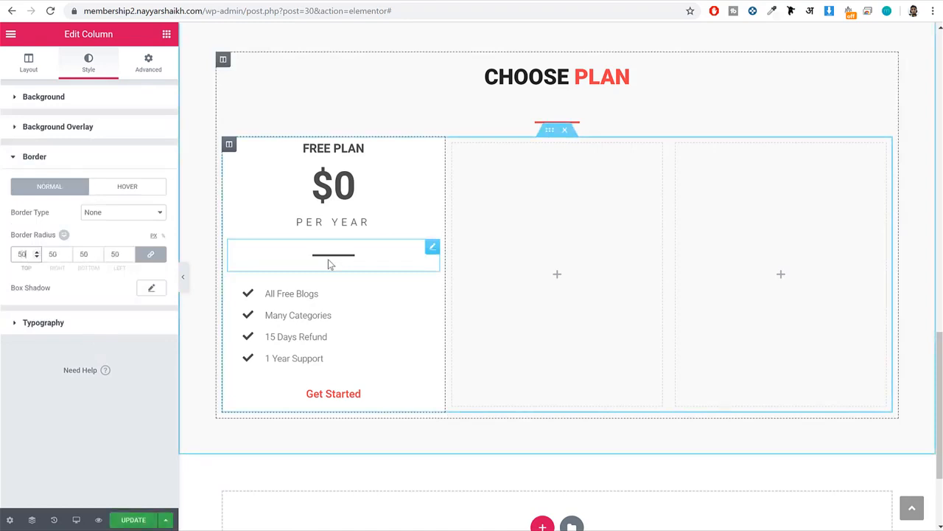
left_click(183, 276)
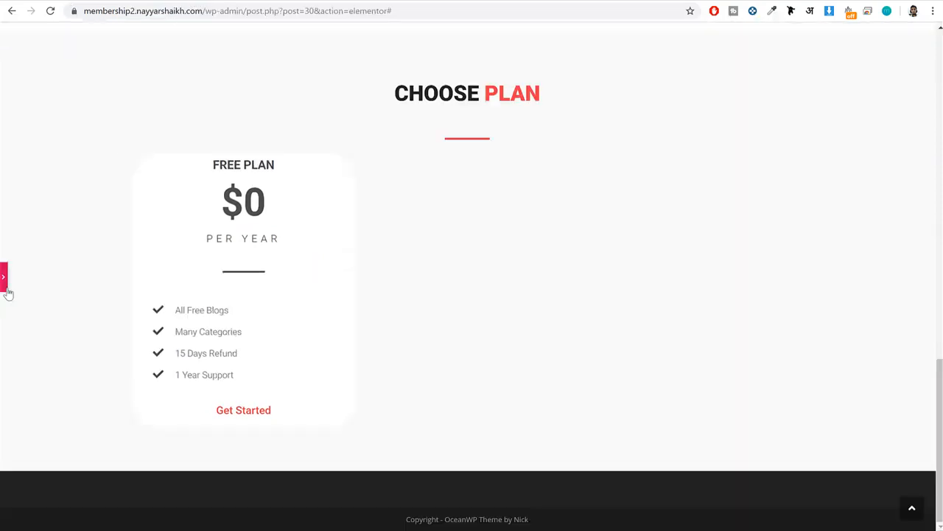
left_click(6, 283)
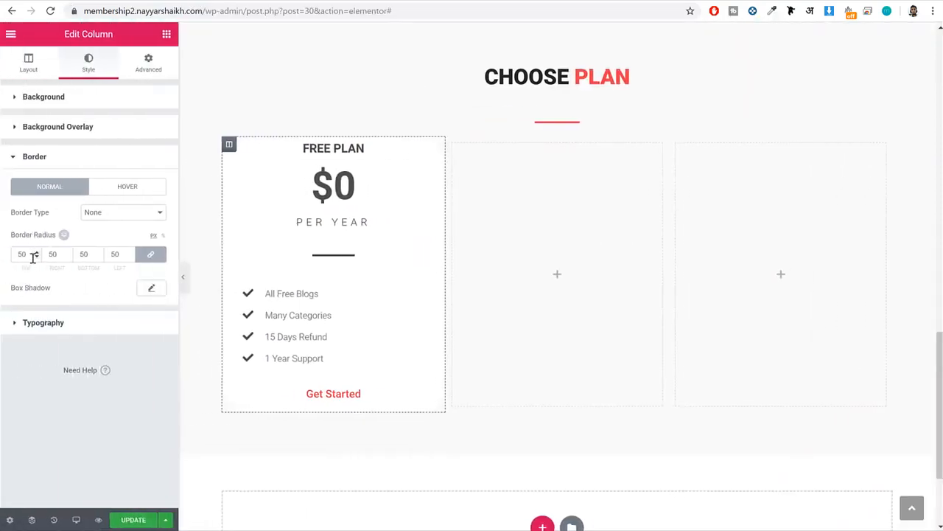
Set the Free Plan column's border radius to 10 px and preview the card without the editing panel.
double_click(22, 253)
left_click(184, 288)
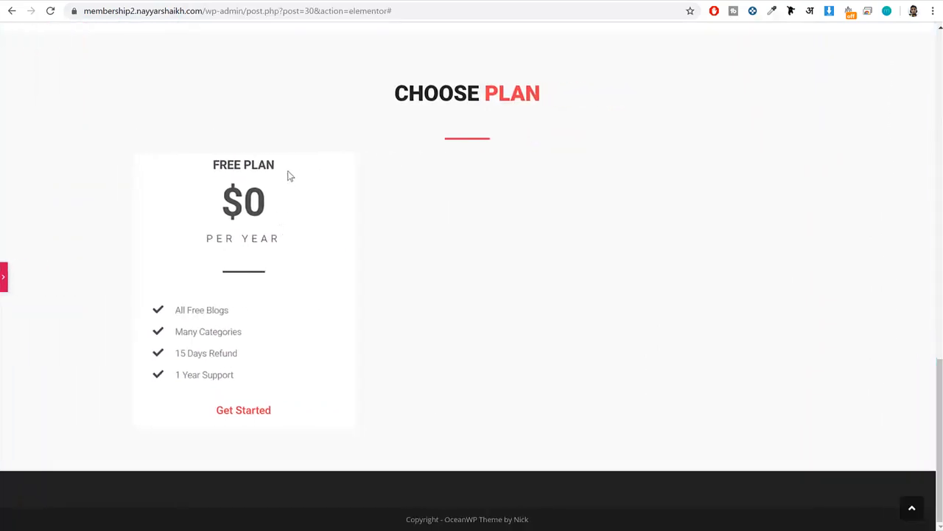
left_click(6, 279)
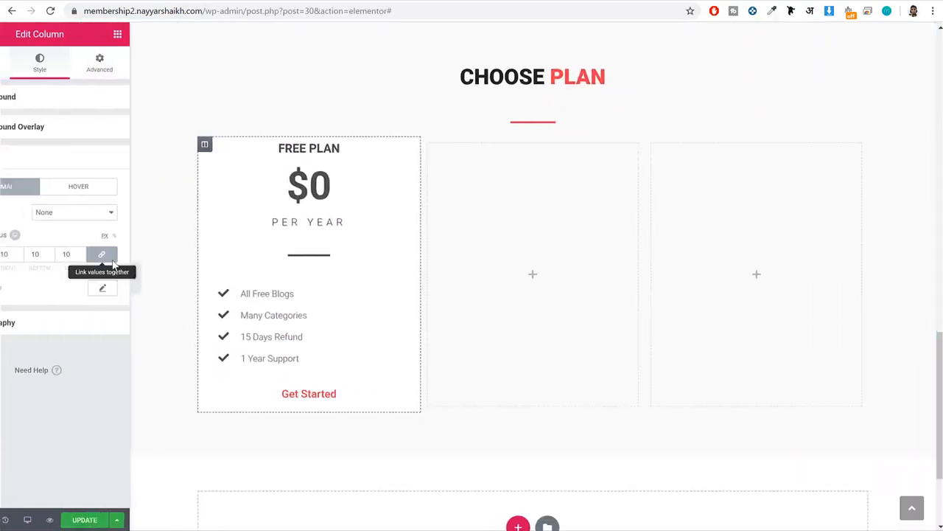
Set the Free Plan column's margin to 20 px and its padding to 0 on all sides.
left_click(156, 69)
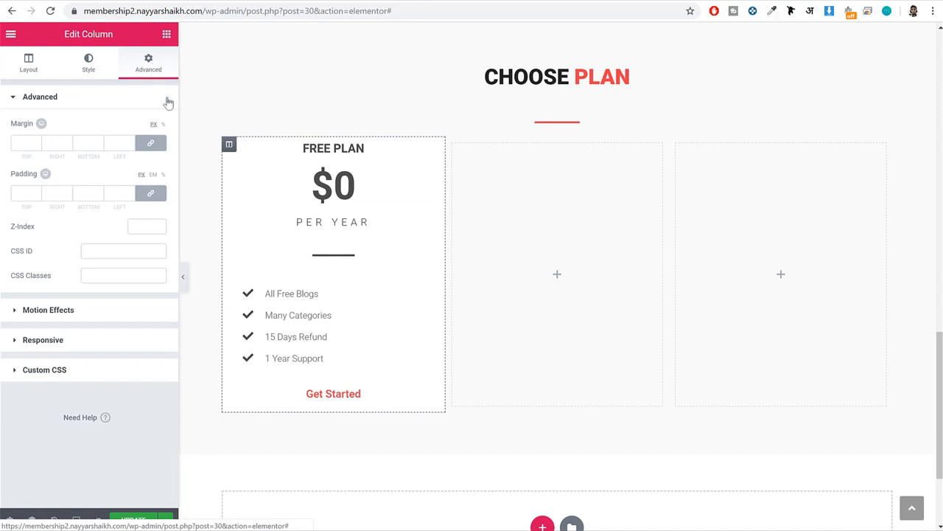
left_click(22, 146)
type("20")
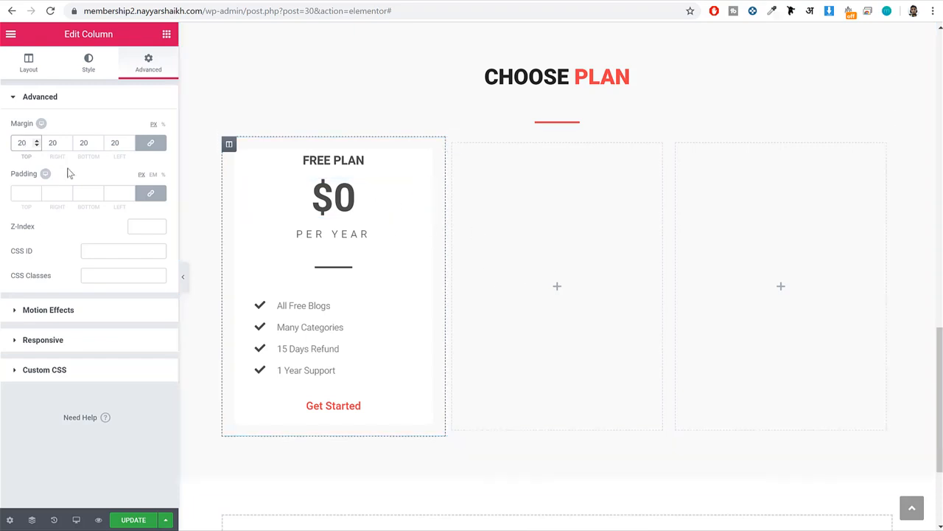
left_click(23, 192)
type("0")
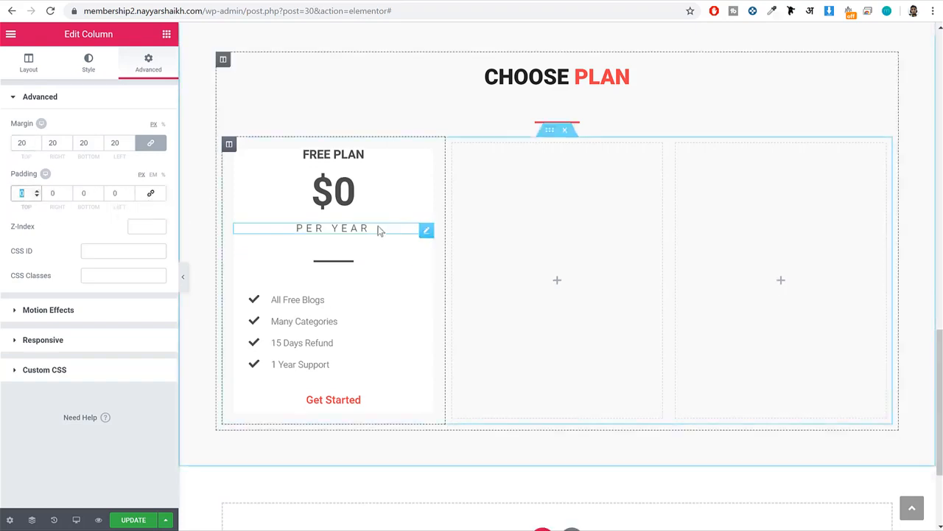
type("70")
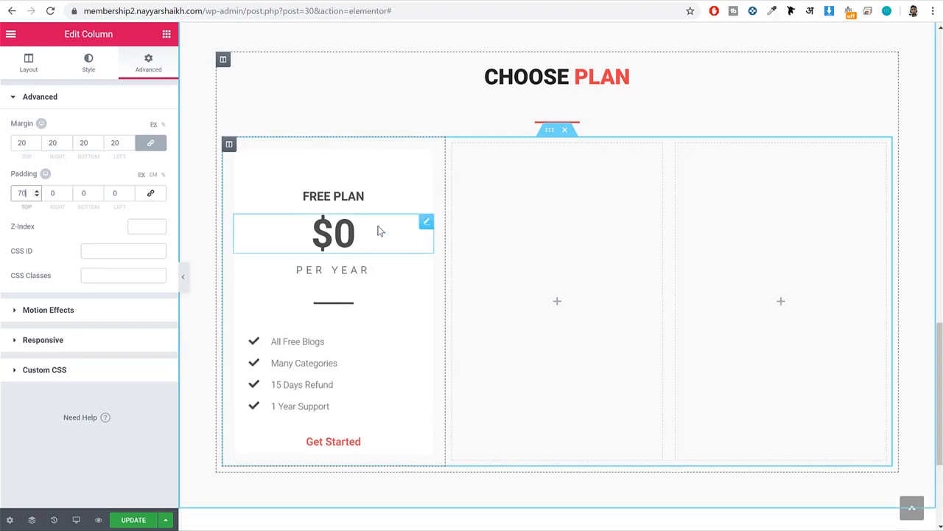
Set the Free Plan column's padding to 70 px top and bottom and 50 px left and right, and update the page.
key("Tab")
type("50")
key("Tab")
type("70")
key("Tab")
type("50")
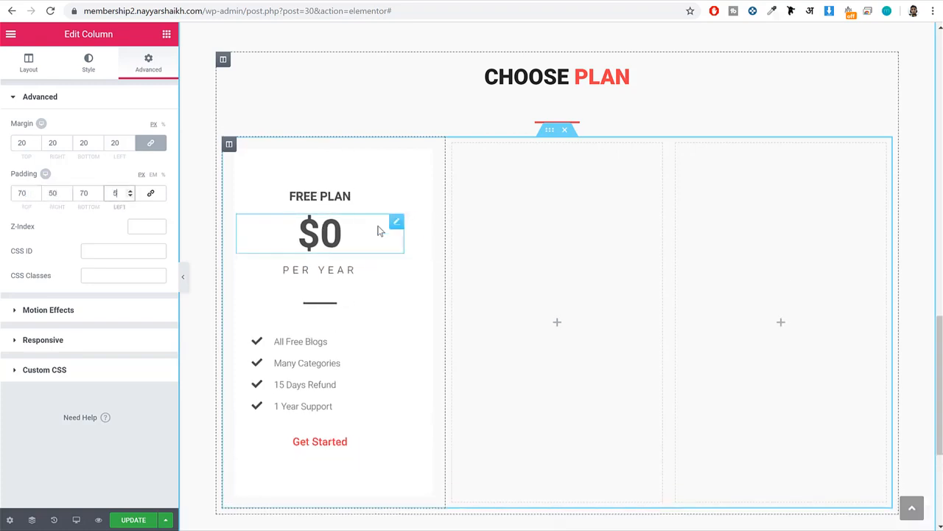
left_click(123, 521)
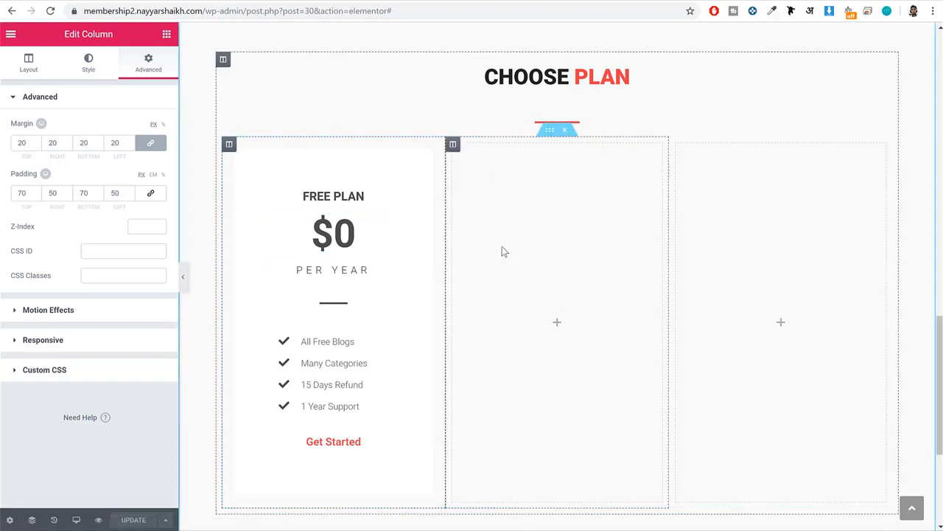
Add an outline box shadow with 10 px blur to the Free Plan column and preview the card without the editing panel.
left_click(90, 64)
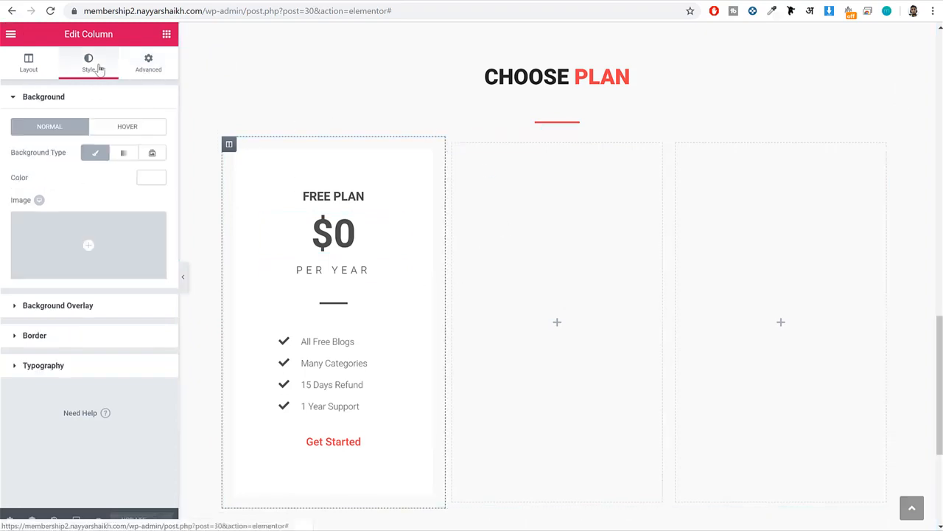
left_click(65, 335)
left_click(153, 289)
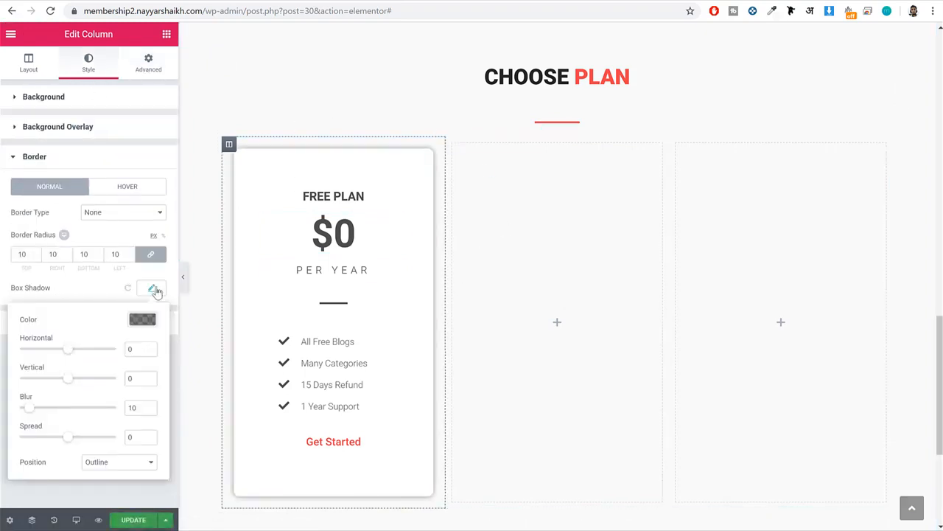
left_click(183, 279)
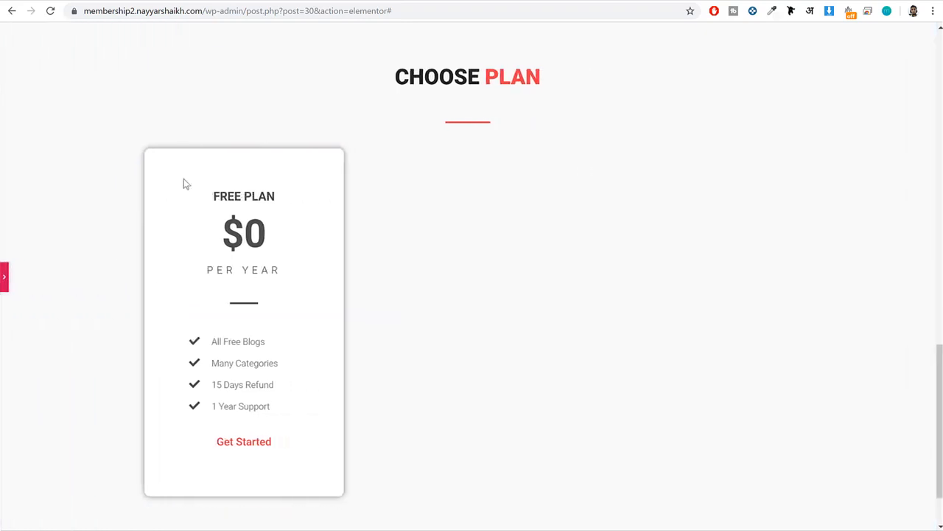
left_click(5, 279)
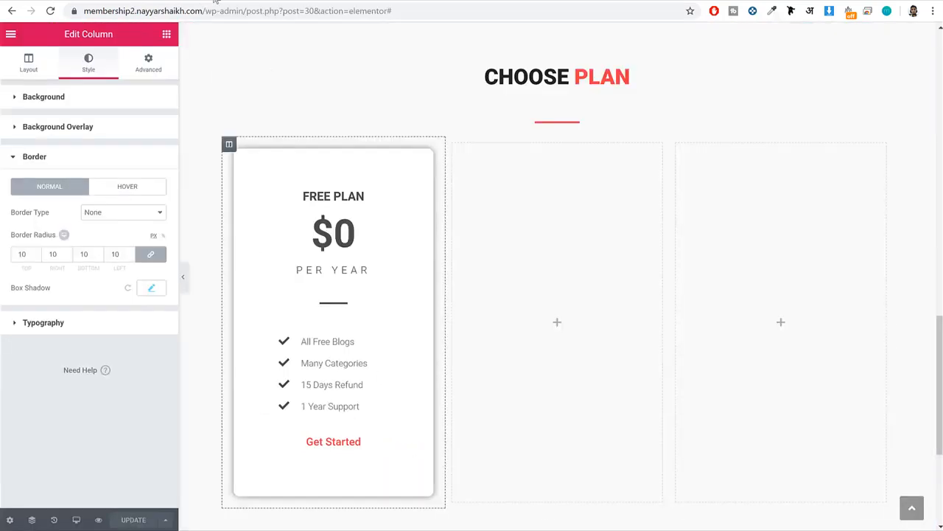
Duplicate the Free Plan column twice to make three pricing cards.
right_click(229, 144)
left_click(300, 124)
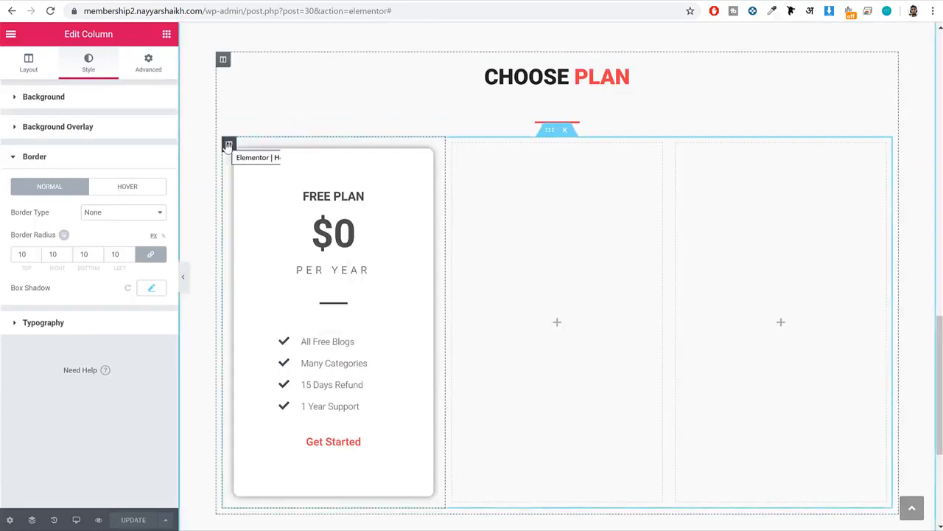
right_click(229, 145)
left_click(269, 170)
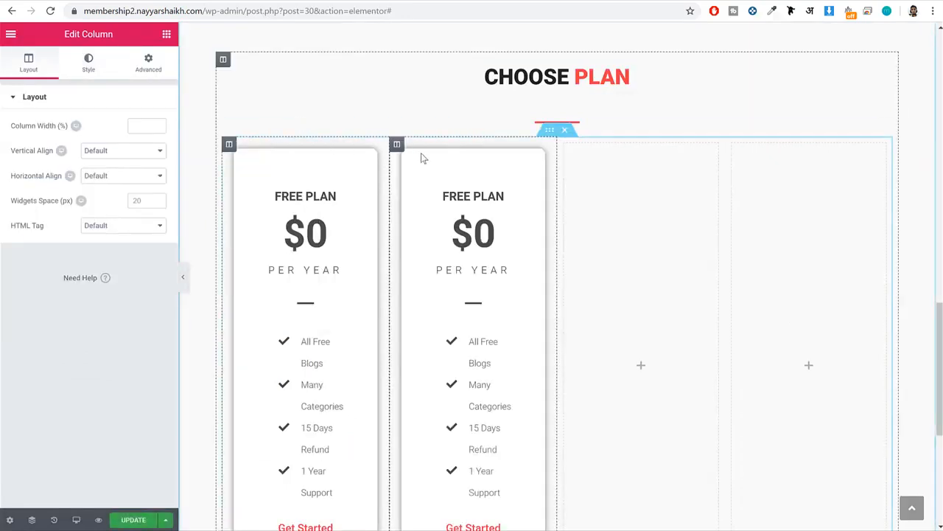
right_click(396, 146)
left_click(436, 179)
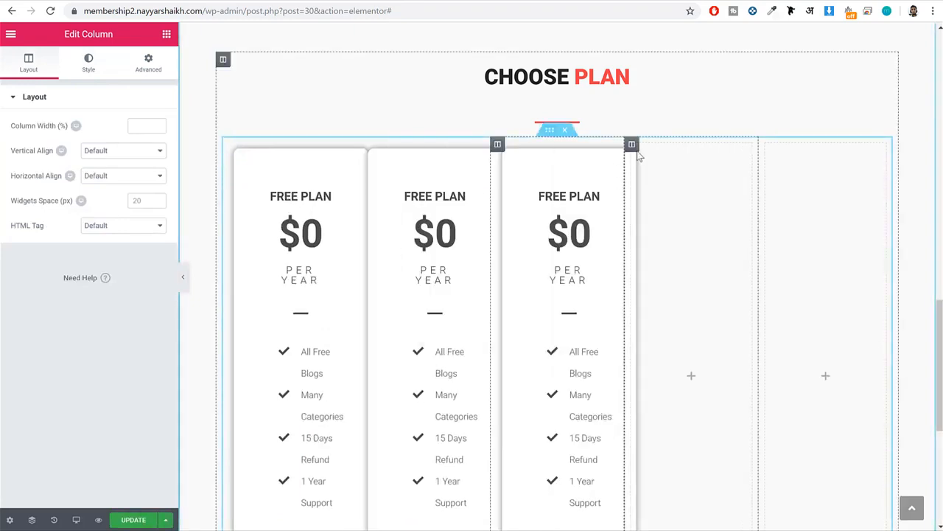
Delete the two empty columns beside the pricing cards.
right_click(635, 145)
left_click(663, 318)
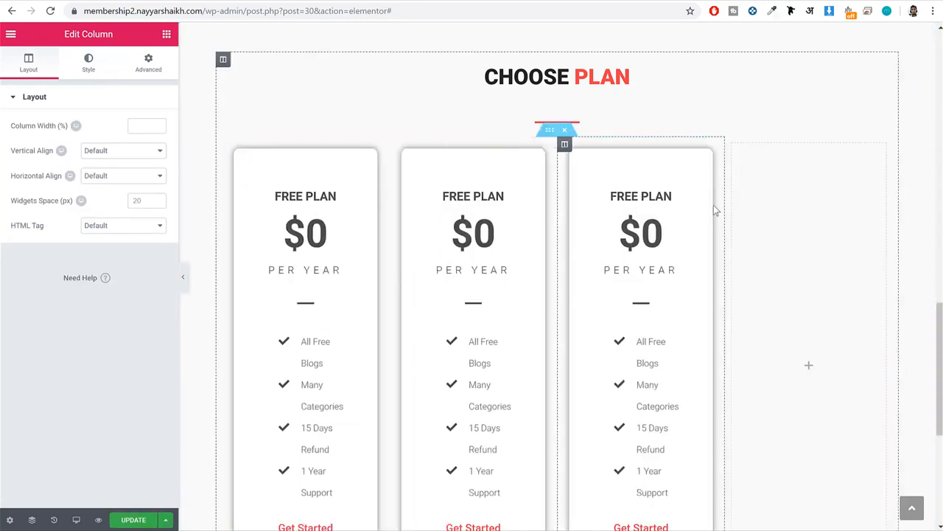
right_click(740, 162)
left_click(787, 325)
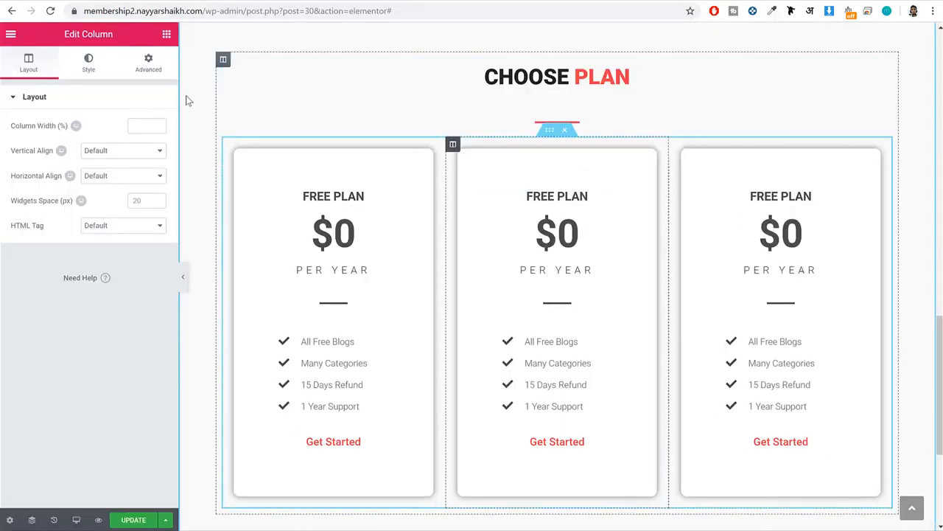
Set the middle card's background color to red #ef3f49 and reduce its opacity to about three quarters.
left_click(81, 66)
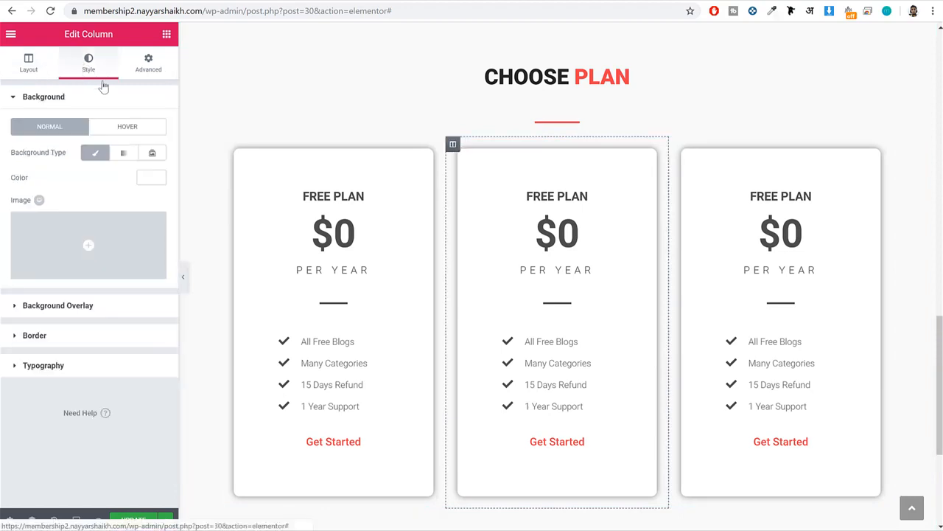
left_click(147, 177)
left_click(93, 319)
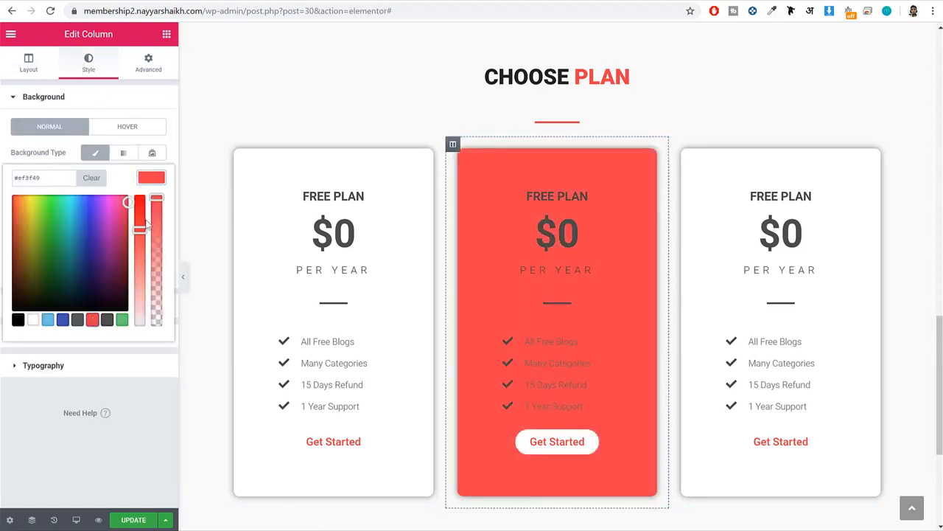
left_click_drag(157, 196, 158, 228)
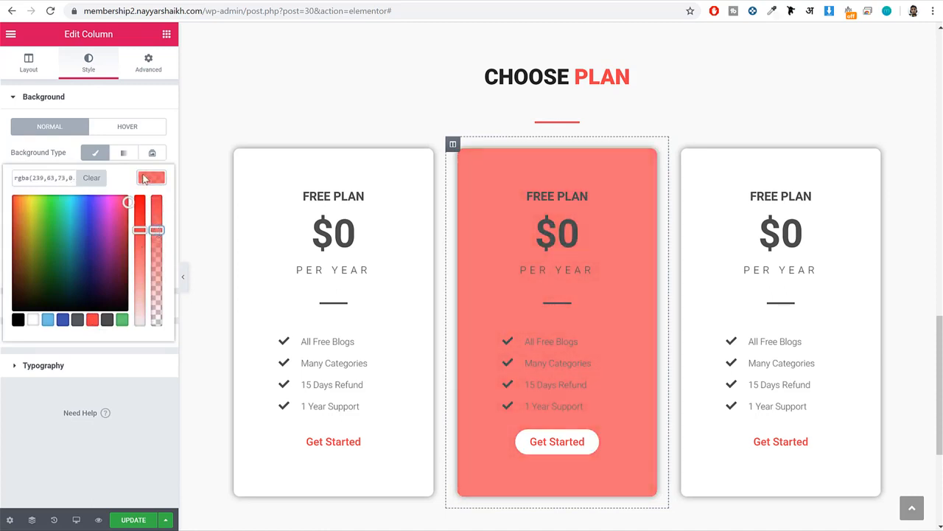
triple_click(56, 180)
left_click(144, 181)
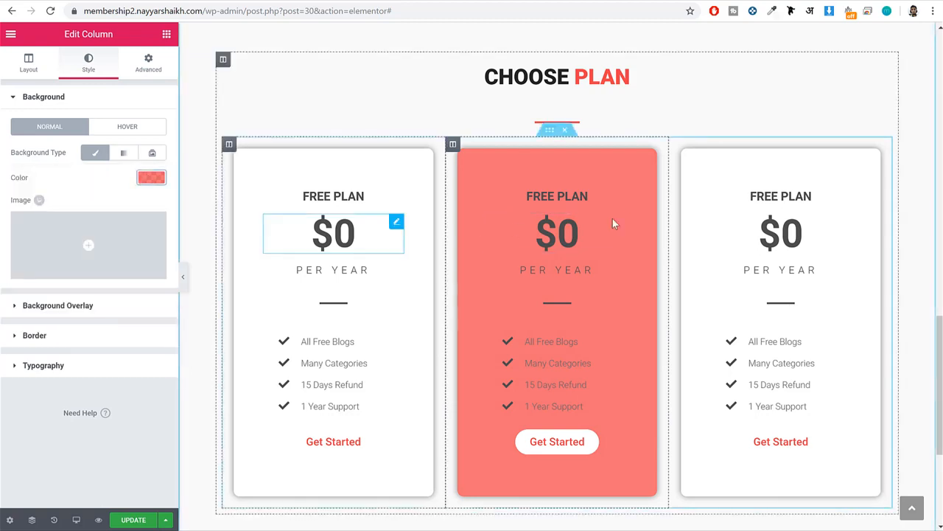
Set the text color of the middle card's FREE PLAN and $0 headings to white #ffffff.
left_click(589, 196)
left_click(103, 70)
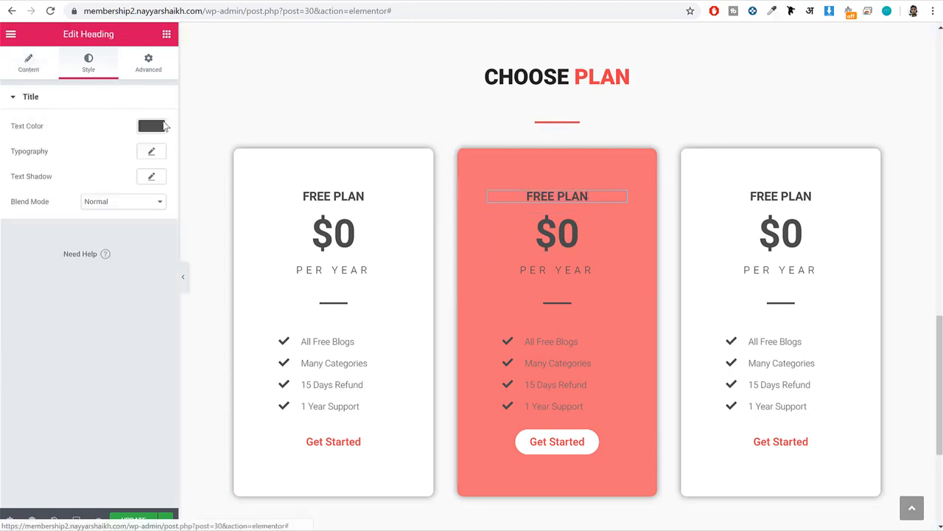
left_click(149, 127)
left_click(33, 268)
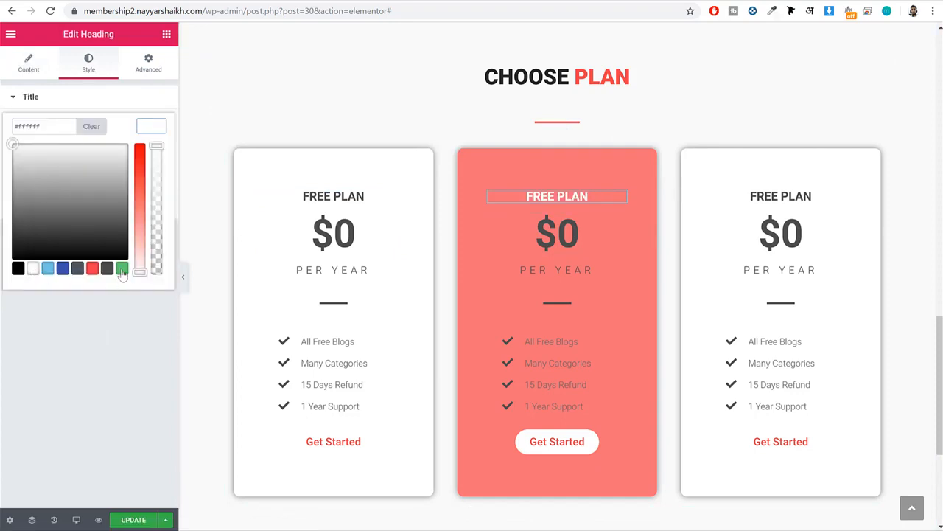
left_click(557, 233)
left_click(89, 71)
left_click(151, 126)
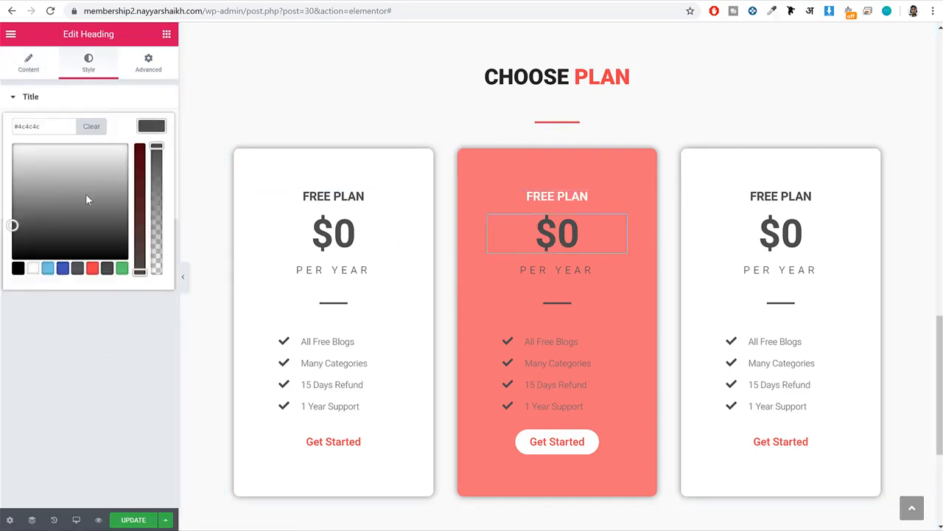
left_click(33, 268)
Set the middle card's PER YEAR heading and the divider below it to white #ffffff.
left_click(557, 270)
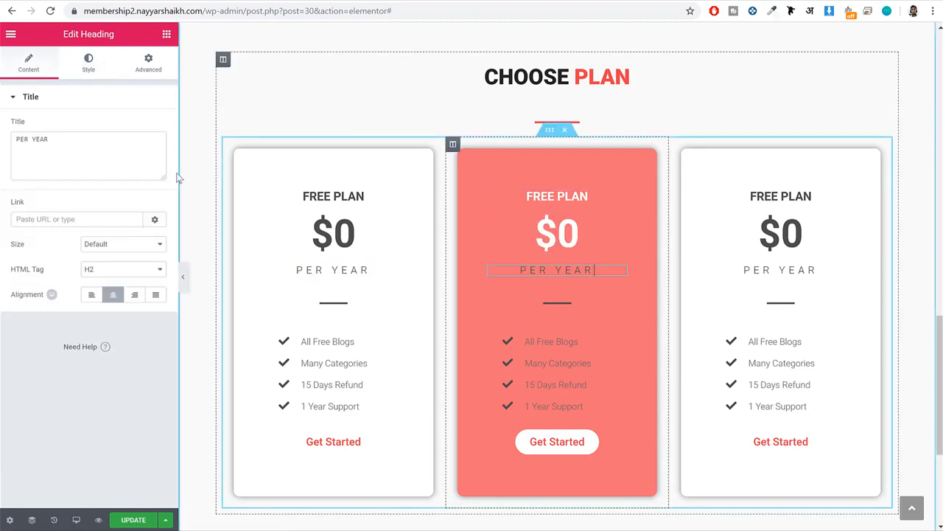
left_click(99, 72)
left_click(150, 127)
left_click(34, 269)
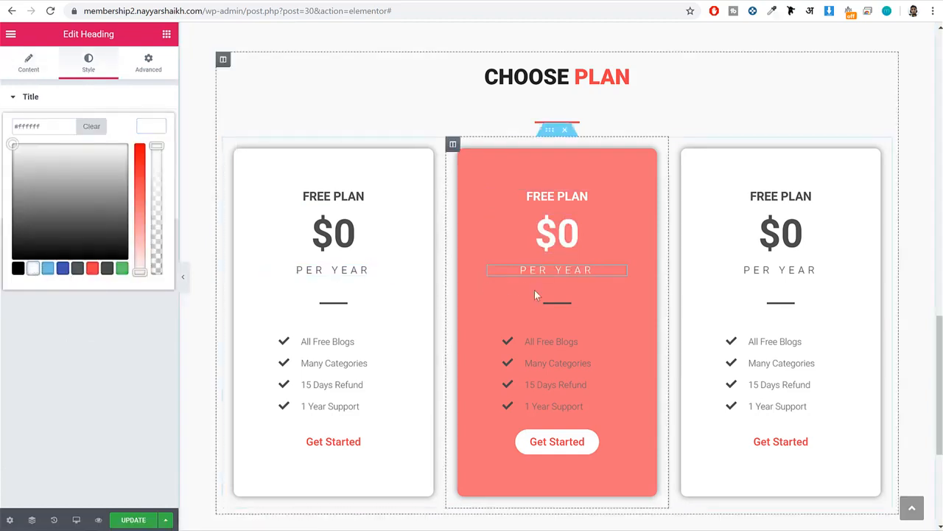
left_click(566, 299)
left_click(96, 71)
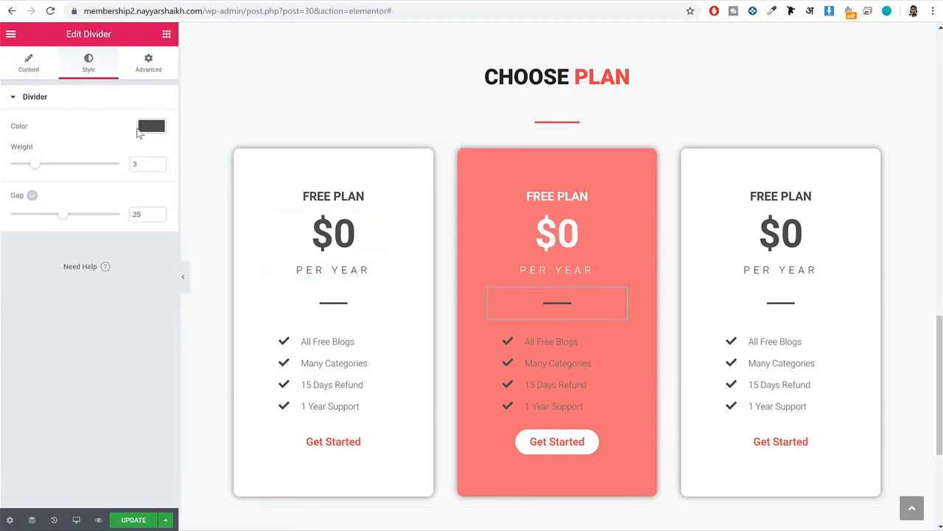
left_click(151, 126)
left_click(32, 268)
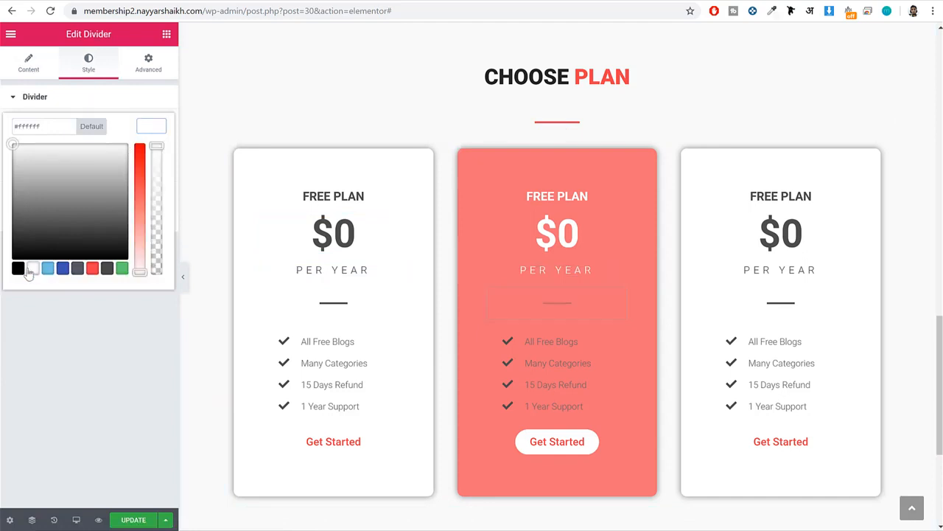
Set both the icon color and the text color of the middle card's feature list to white.
left_click(553, 337)
left_click(88, 63)
left_click(143, 146)
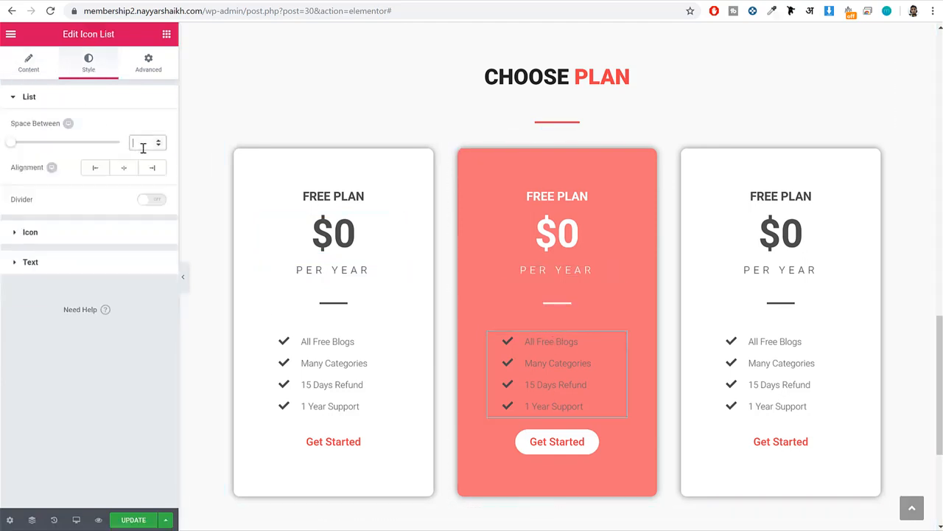
left_click(91, 230)
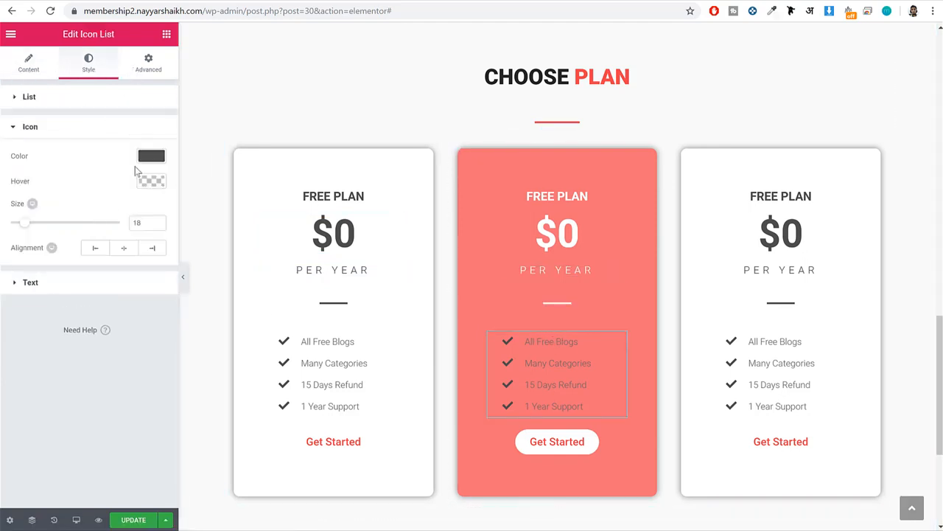
left_click(147, 156)
left_click(31, 300)
left_click(150, 158)
left_click(127, 285)
left_click(150, 186)
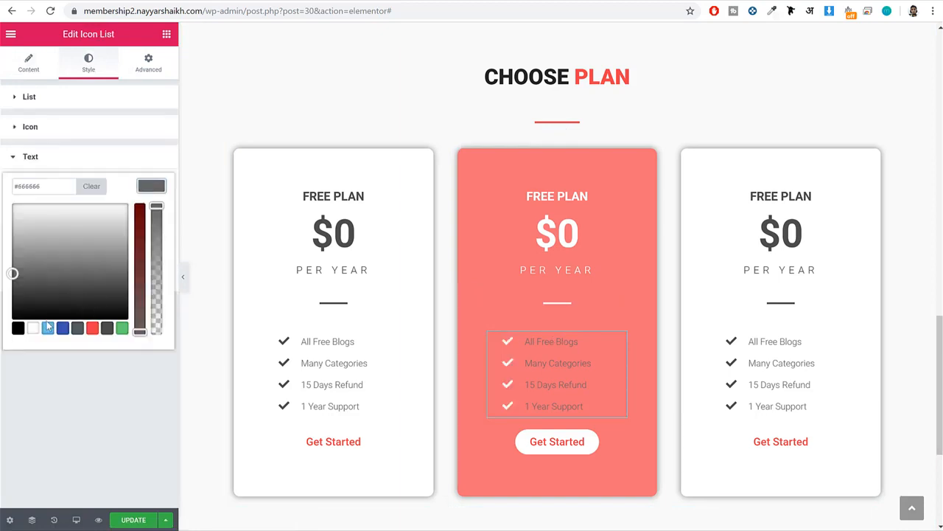
left_click(34, 328)
Try a white text color on the middle card's Get Started button and restore the red #ef3f49.
left_click(566, 447)
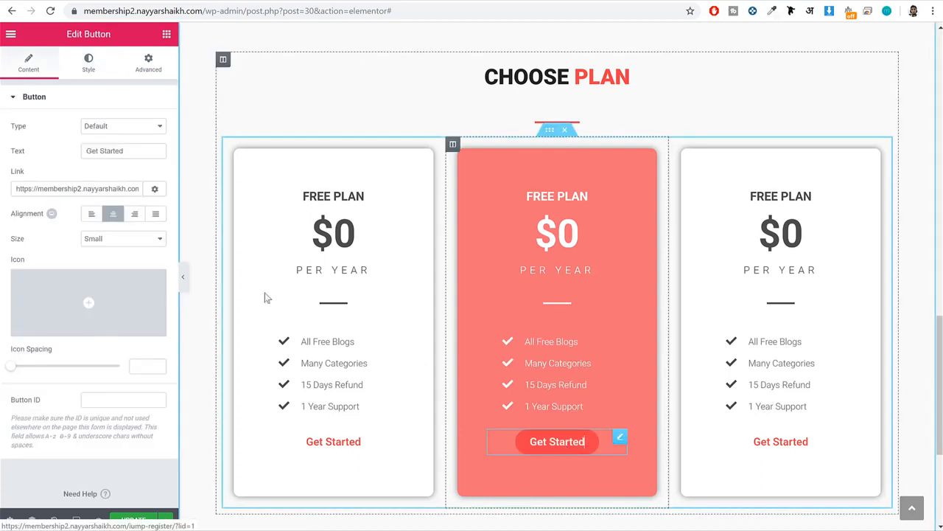
left_click(89, 67)
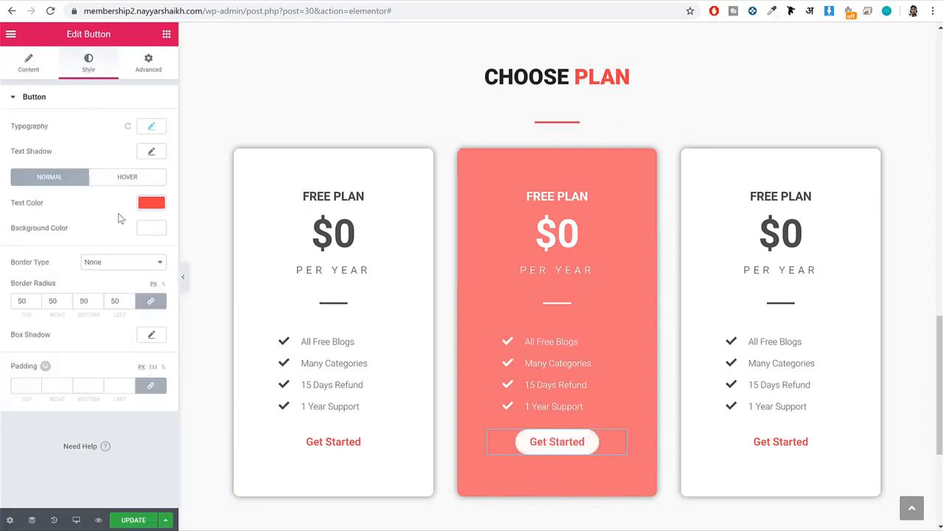
left_click(150, 204)
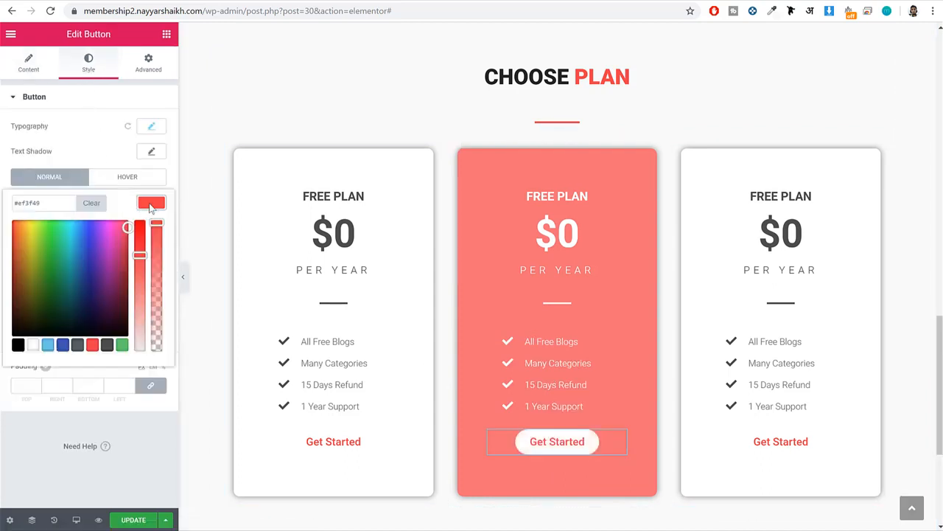
triple_click(45, 203)
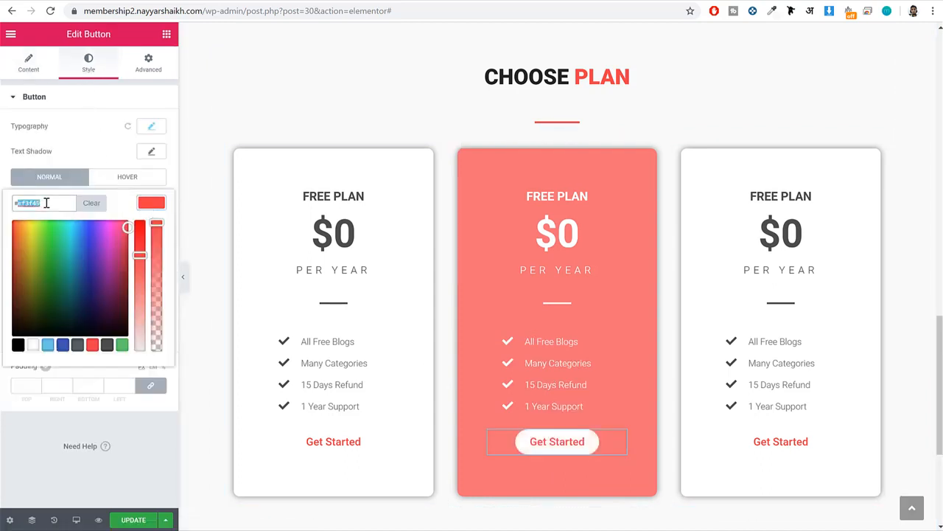
left_click(34, 345)
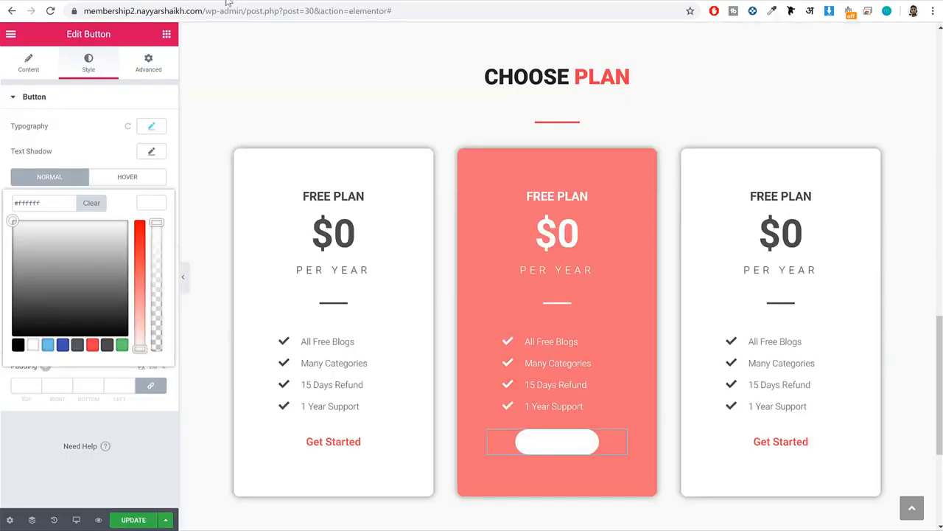
left_click(92, 345)
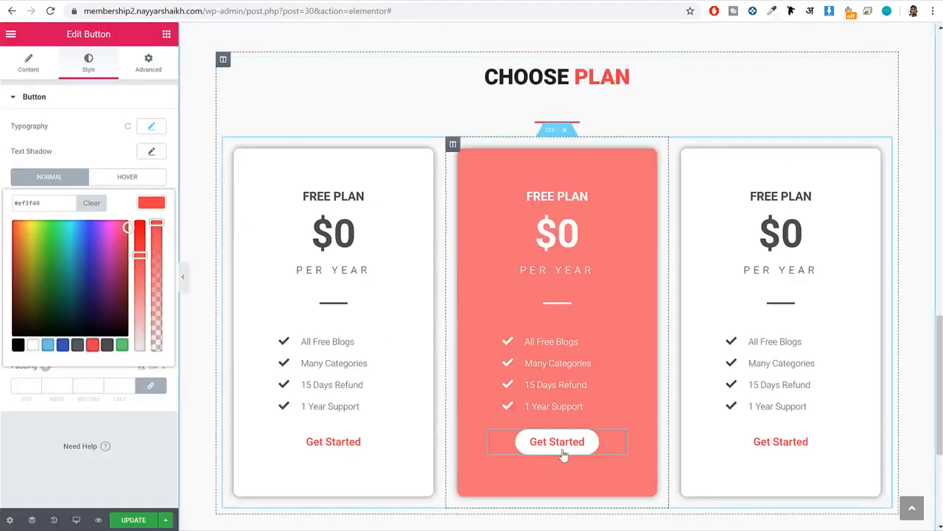
Update the page, switch to the incognito browser window and return to the subscription plan page.
left_click(132, 519)
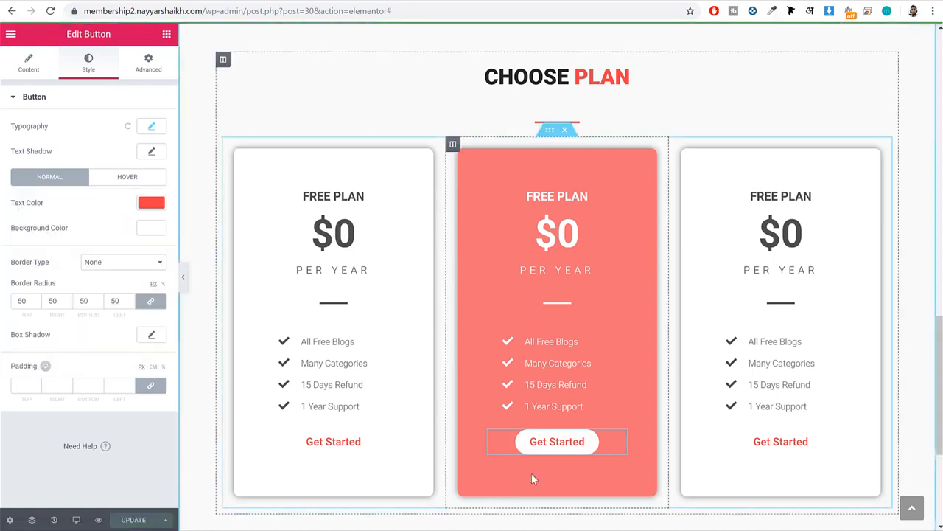
left_click(250, 527)
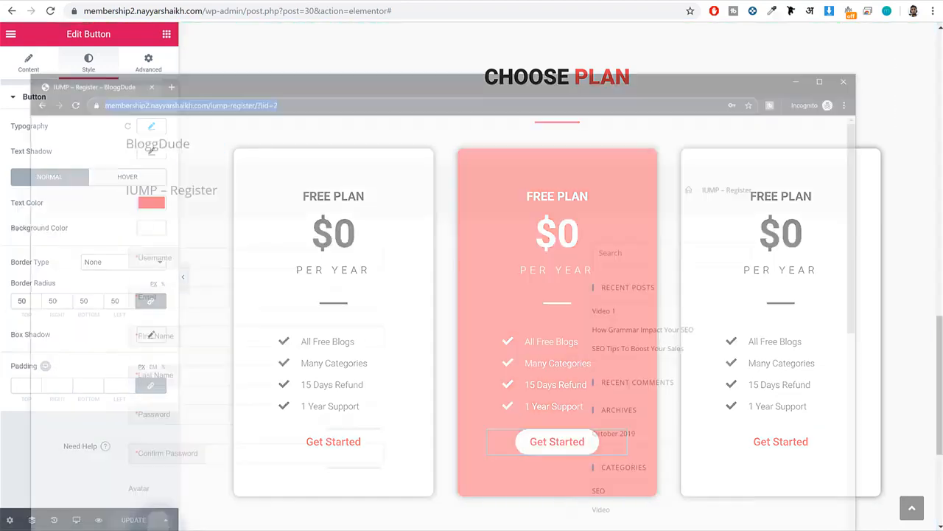
key("alt+Left")
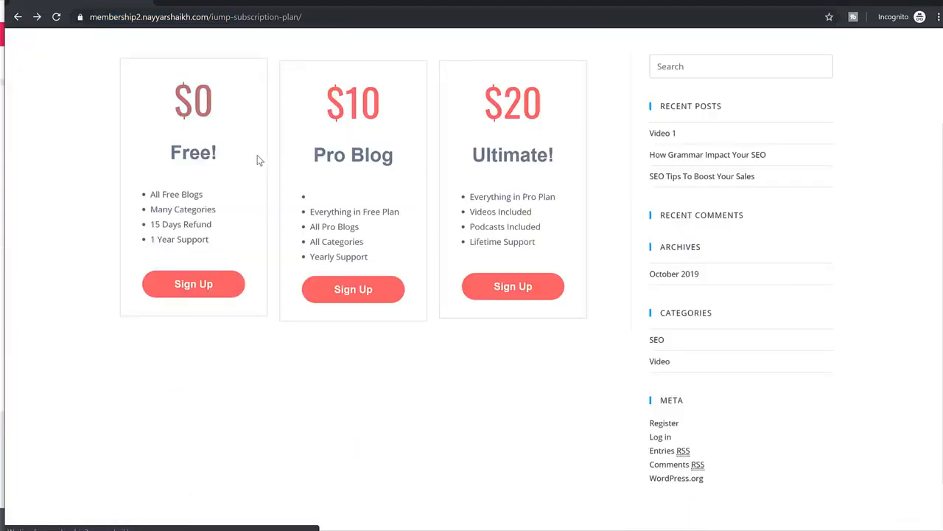
Open the Pro Blog plan's sign-up page, copy its registration address and return to the Elementor editor window.
scroll(259, 156, "down", 1)
scroll(331, 156, "up", 4)
left_click(349, 417)
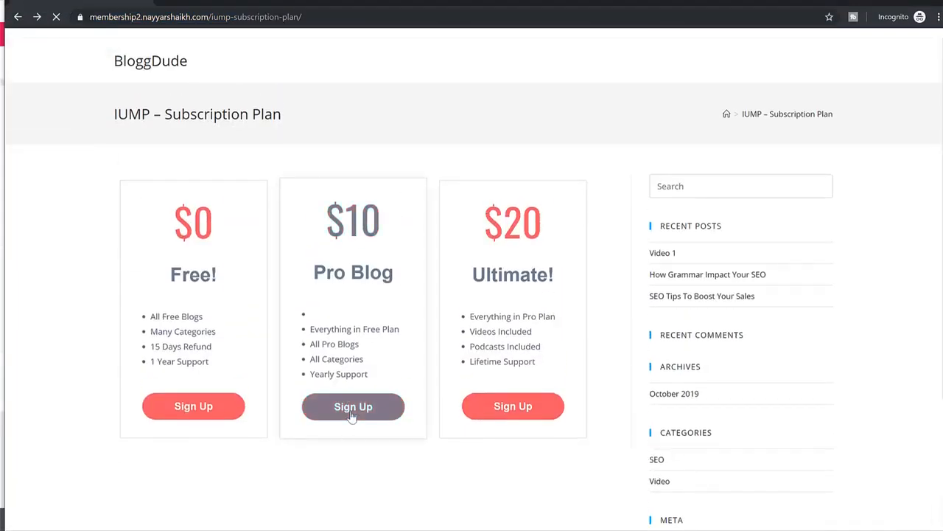
left_click(301, 22)
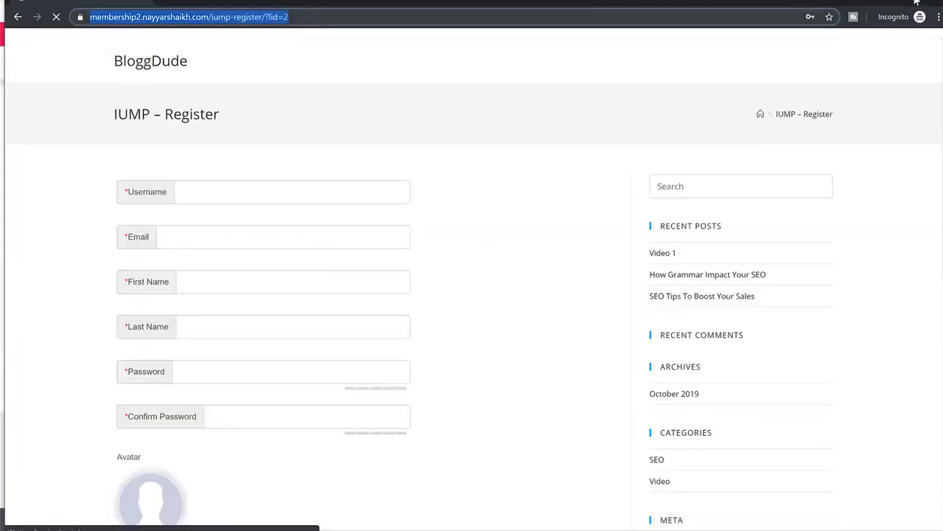
left_click(917, 2)
Replace the middle card's Get Started link with the copied registration address ending in ?lid=2 and update the page.
left_click(28, 63)
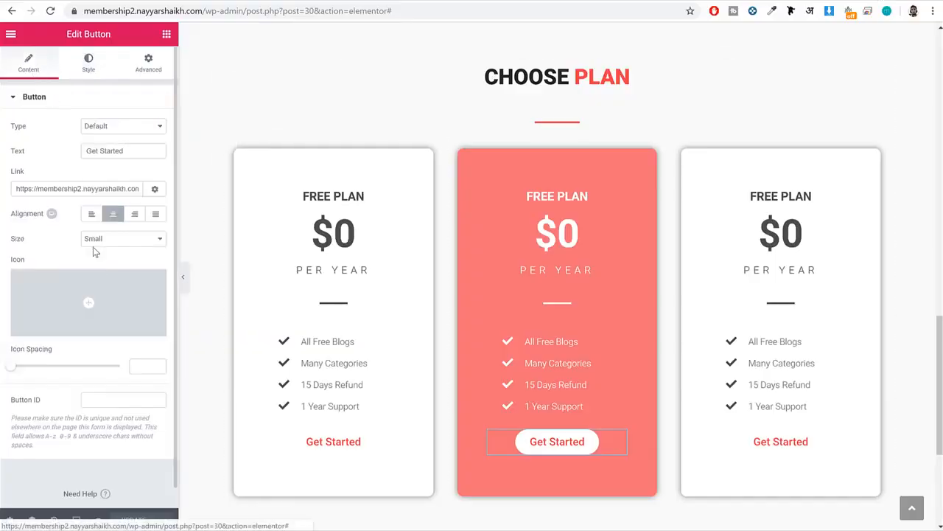
triple_click(81, 188)
key("BackSpace")
type("https://membership2.nayyarshaikh.com/wp-register/?lid=2")
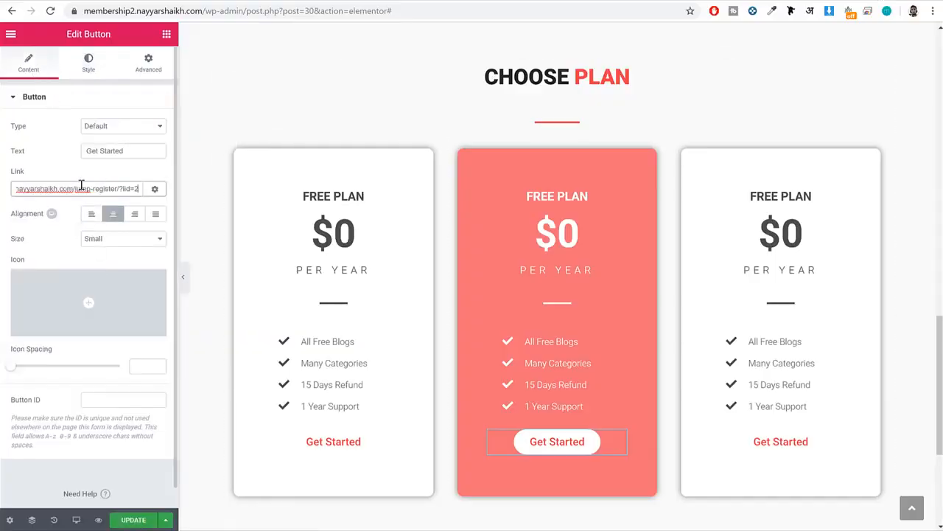
left_click(127, 520)
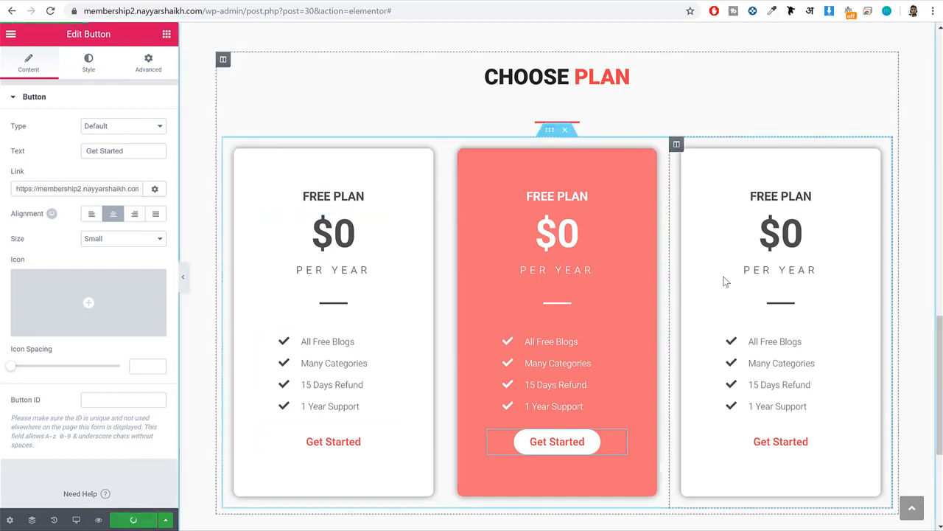
Check which section follows the pricing cards on the reference membership site and return to the page editor.
scroll(741, 277, "up", 2)
scroll(774, 343, "down", 2)
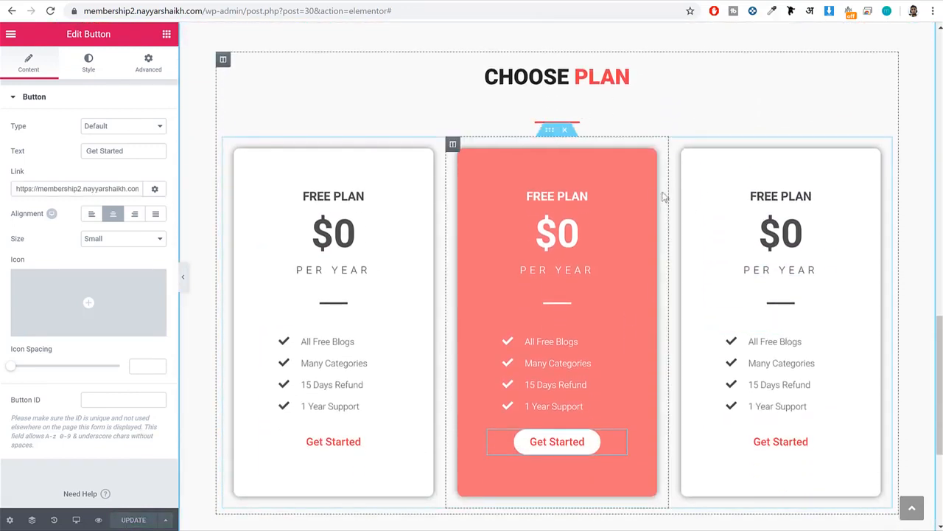
left_click(177, 2)
scroll(576, 205, "down", 2)
scroll(576, 205, "down", 5)
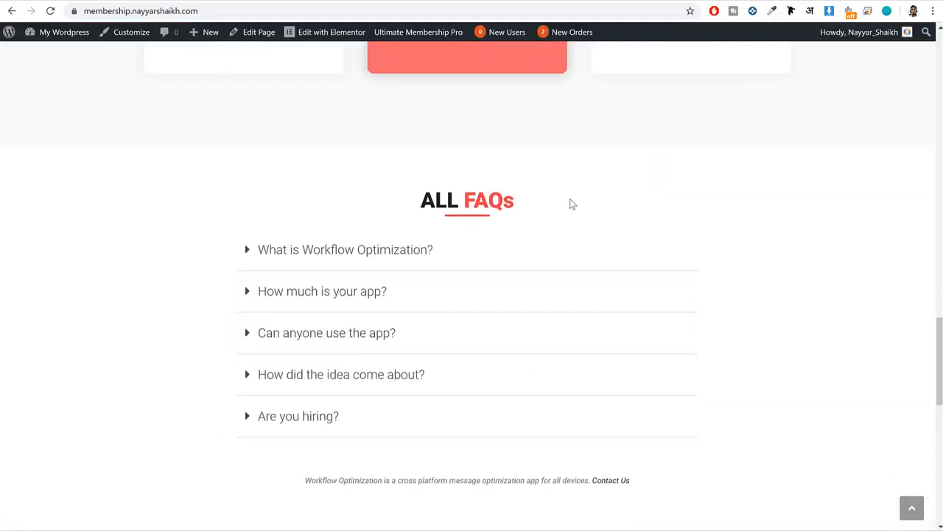
scroll(552, 184, "up", 2)
left_click(295, 1)
Insert the white single-column FAQ block from the template library's Faq category below the pricing section.
scroll(772, 303, "down", 4)
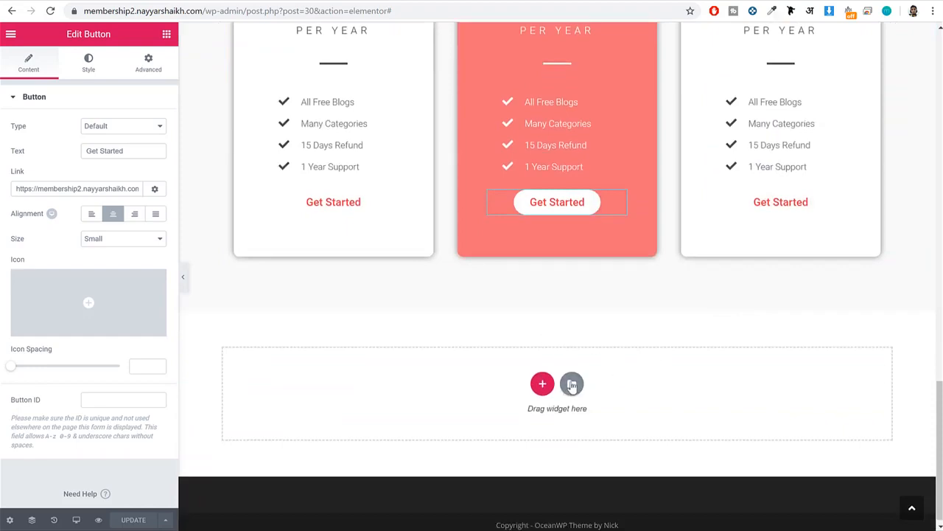
left_click(573, 385)
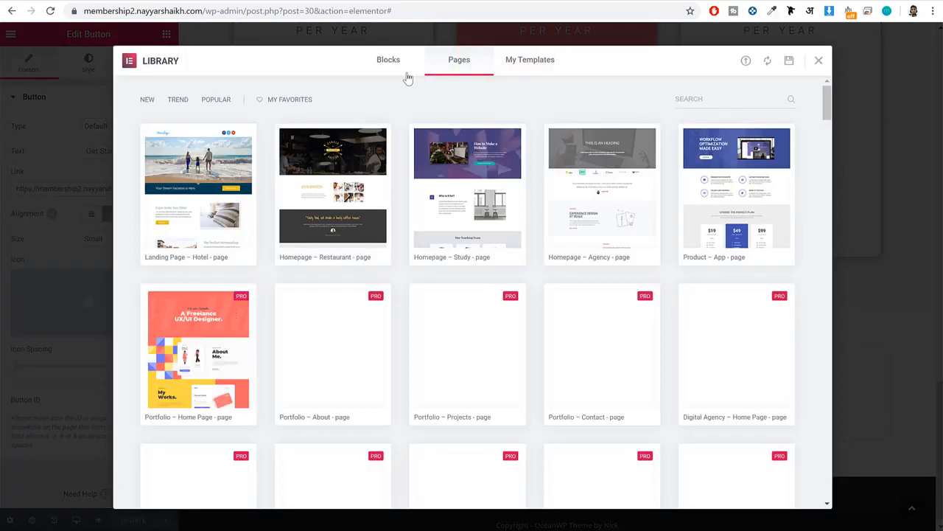
left_click(377, 68)
left_click(167, 100)
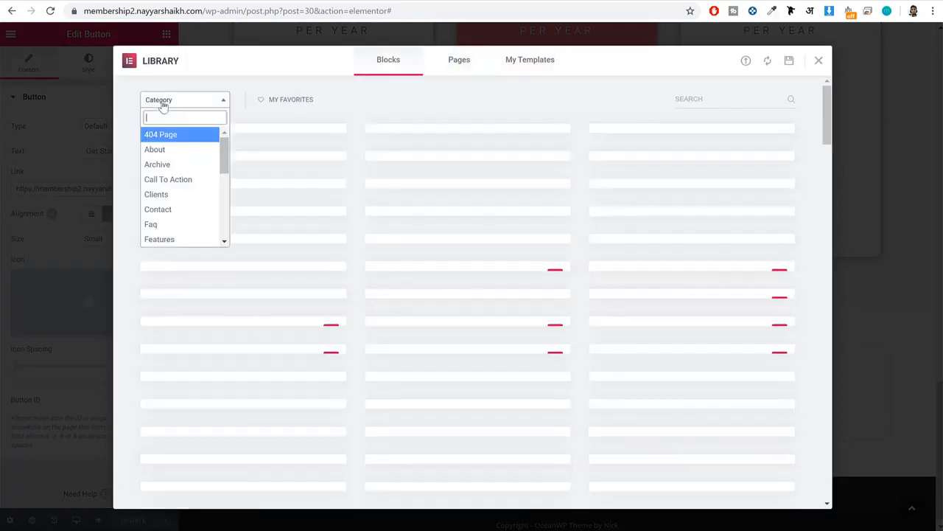
left_click(184, 225)
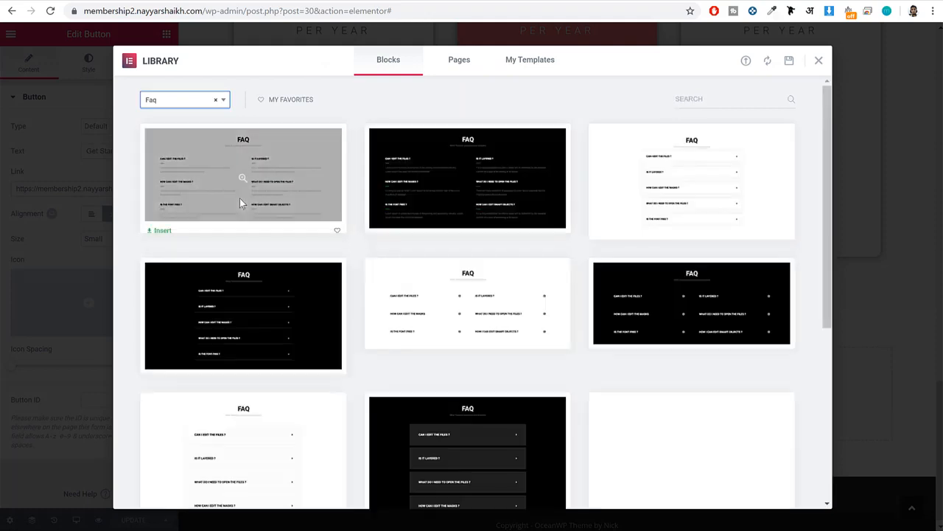
mouse_move(697, 181)
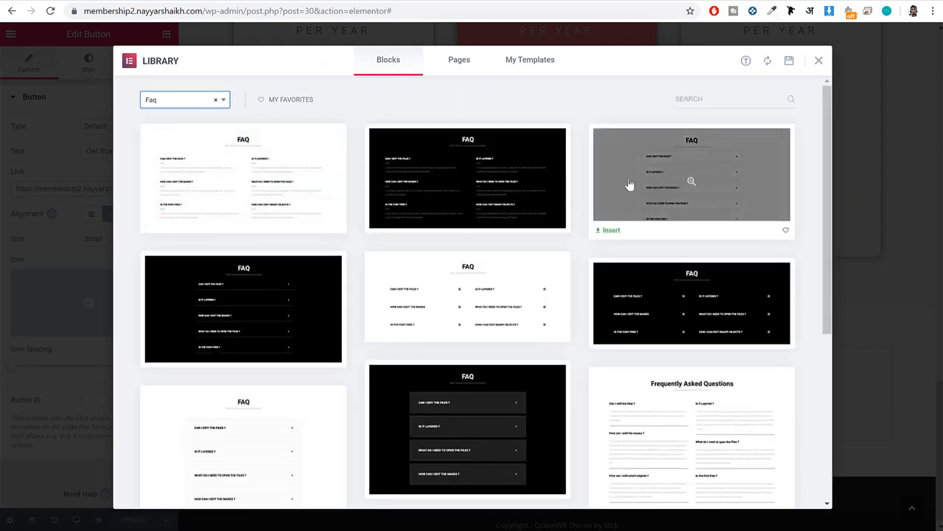
left_click(611, 230)
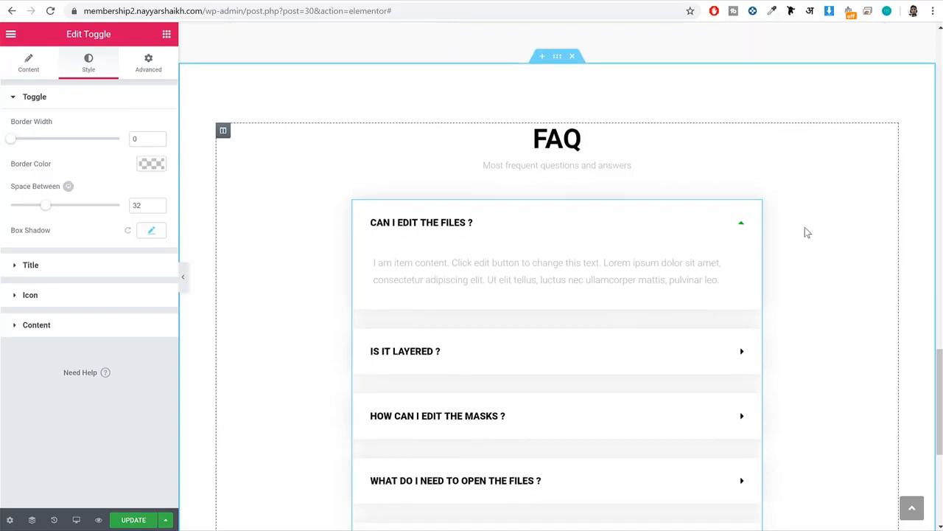
Look over the inserted FAQ block and collapse its first question in the preview.
scroll(805, 232, "down", 3)
scroll(823, 234, "up", 3)
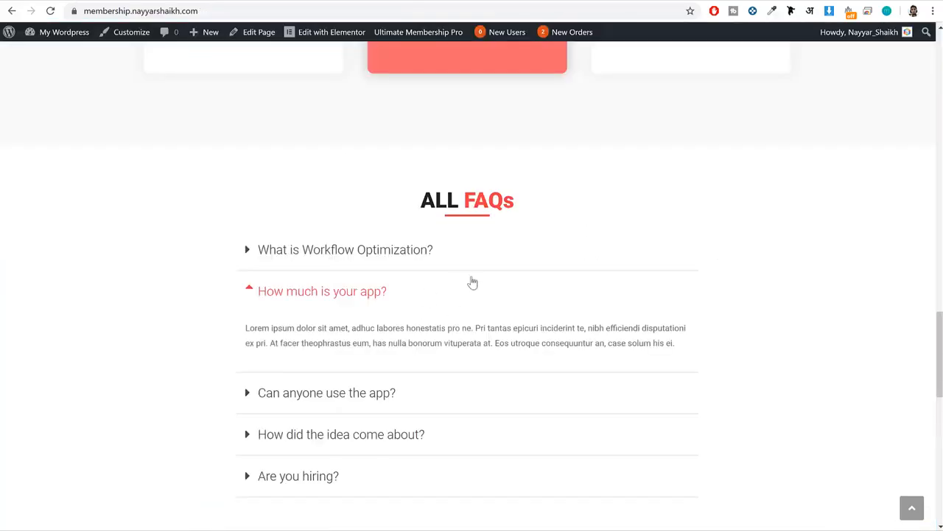
scroll(432, 320, "down", 3)
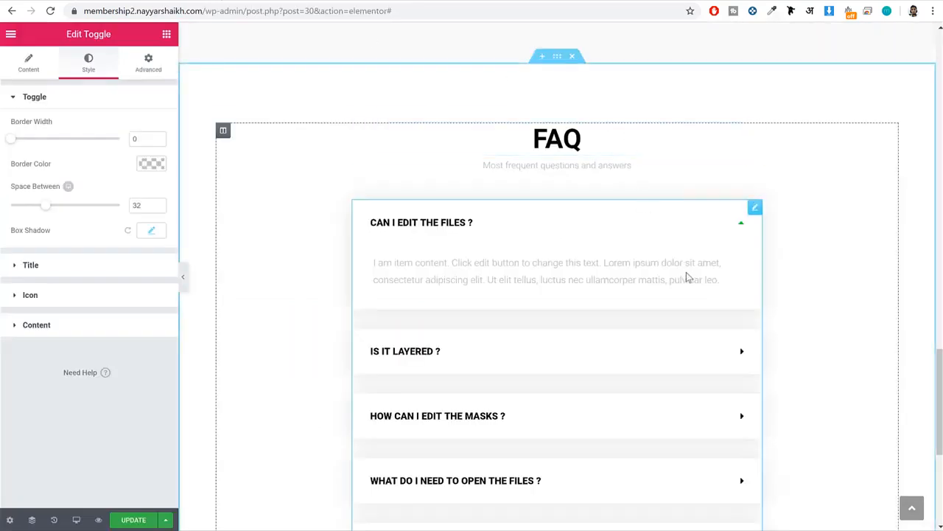
left_click(441, 247)
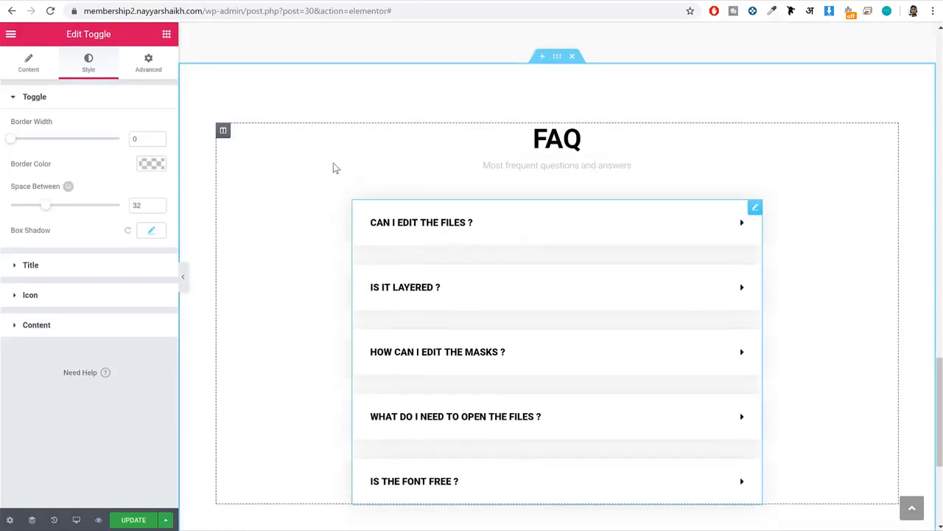
scroll(571, 187, "down", 2)
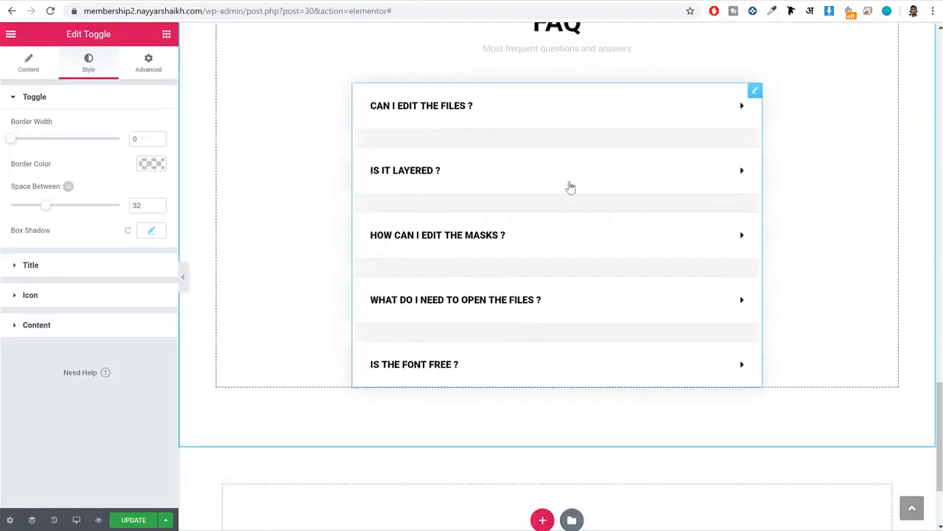
Retitle the first FAQ item "How much is your app?", copied from the reference site, and select its description text.
left_click(27, 65)
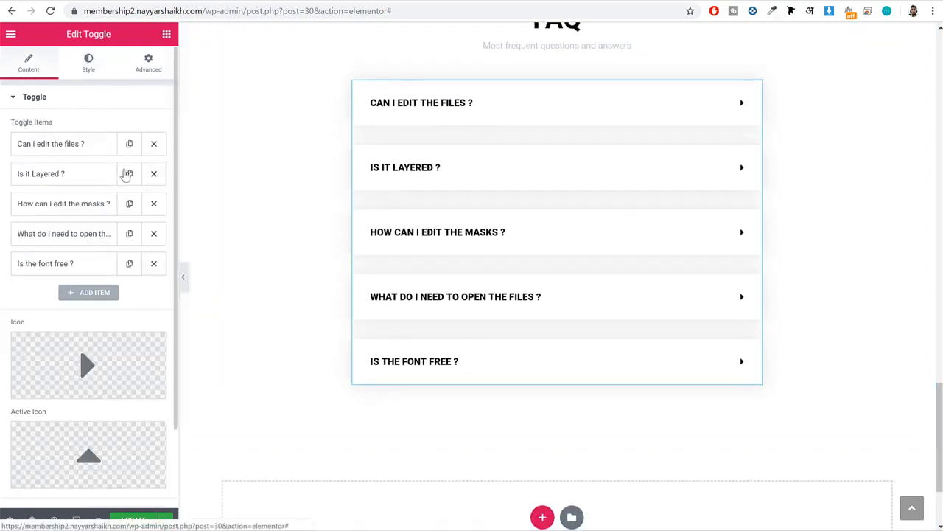
left_click(55, 146)
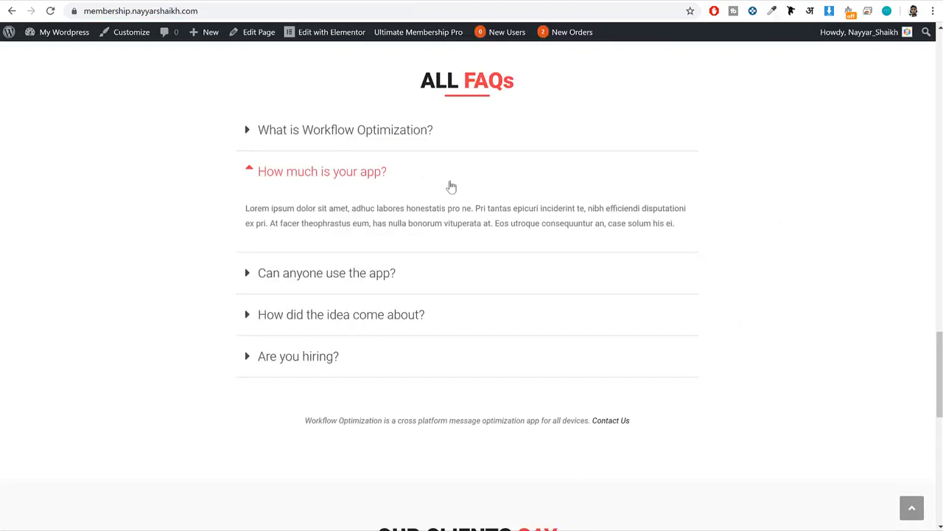
left_click_drag(452, 186, 247, 177)
key("ctrl+c")
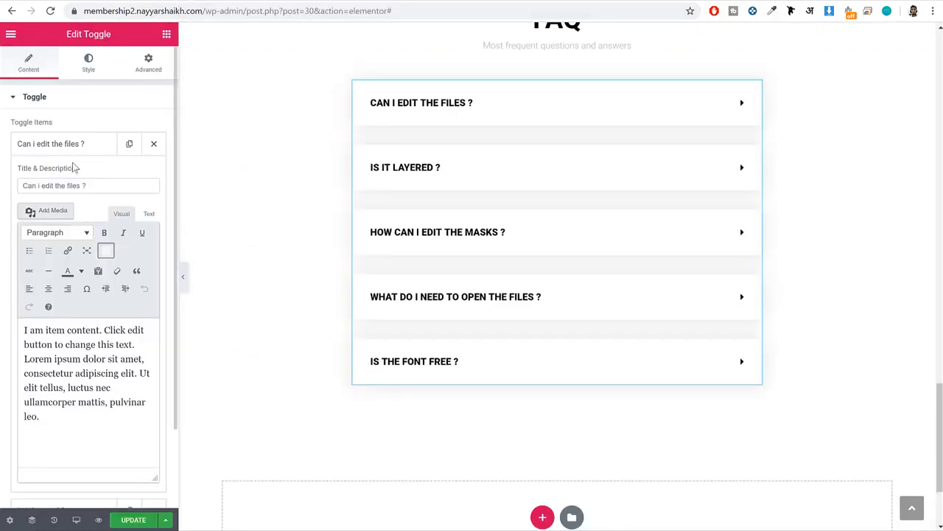
triple_click(77, 185)
key("ctrl+v")
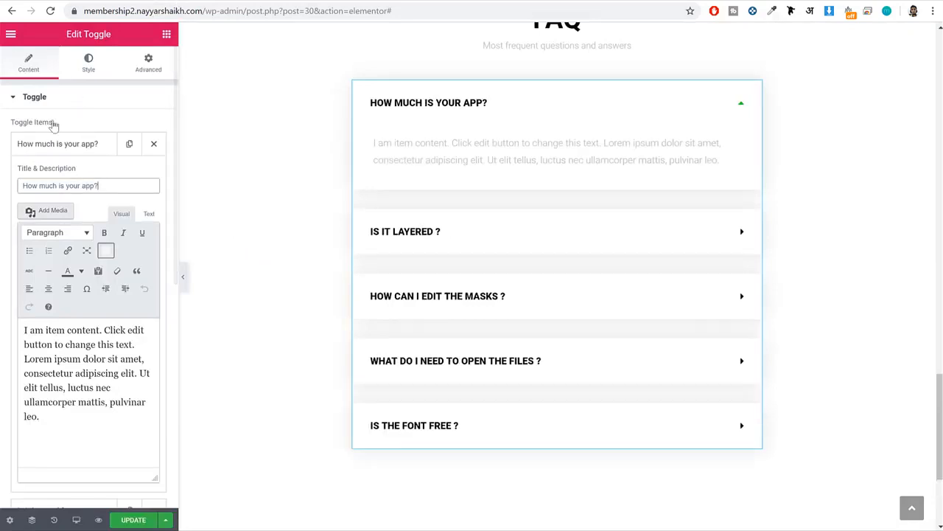
double_click(55, 402)
key("ctrl+a")
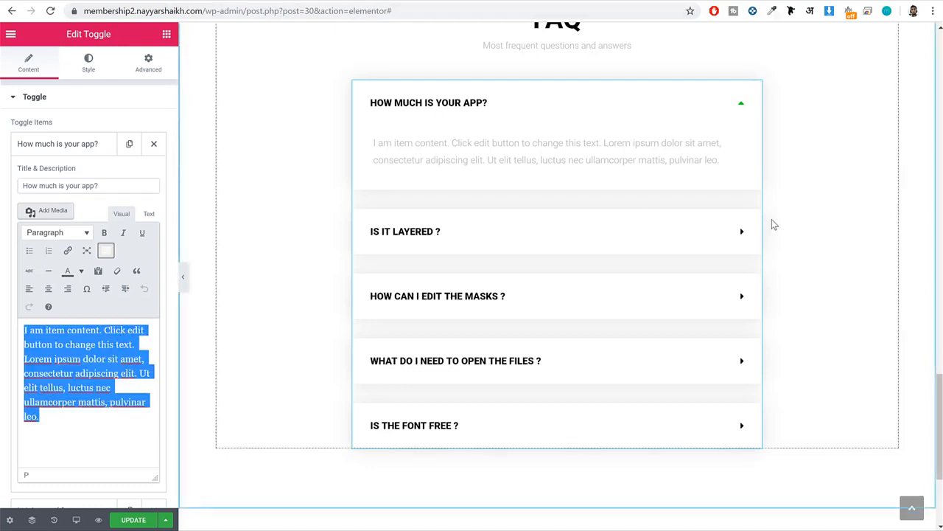
Align the FAQ toggle icons to the start and set their active color to red #ef3f49.
left_click(83, 76)
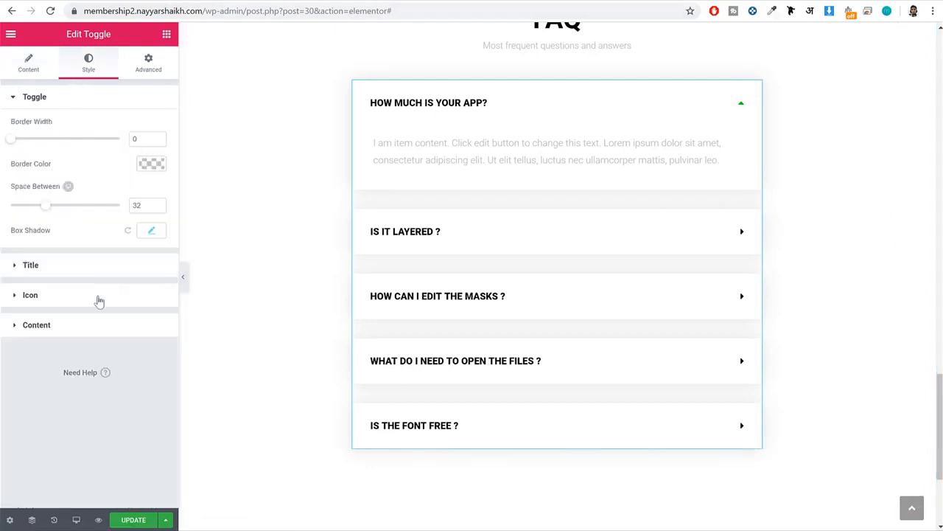
left_click(96, 301)
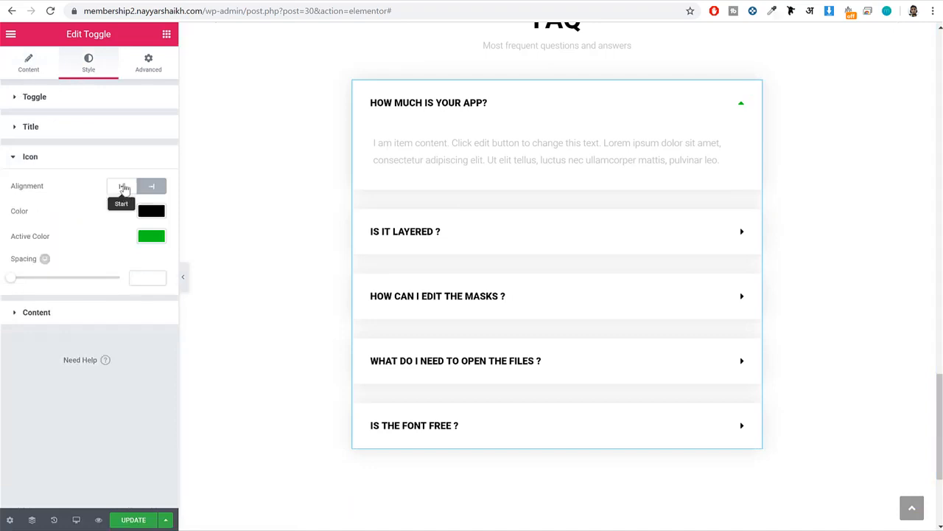
left_click(120, 187)
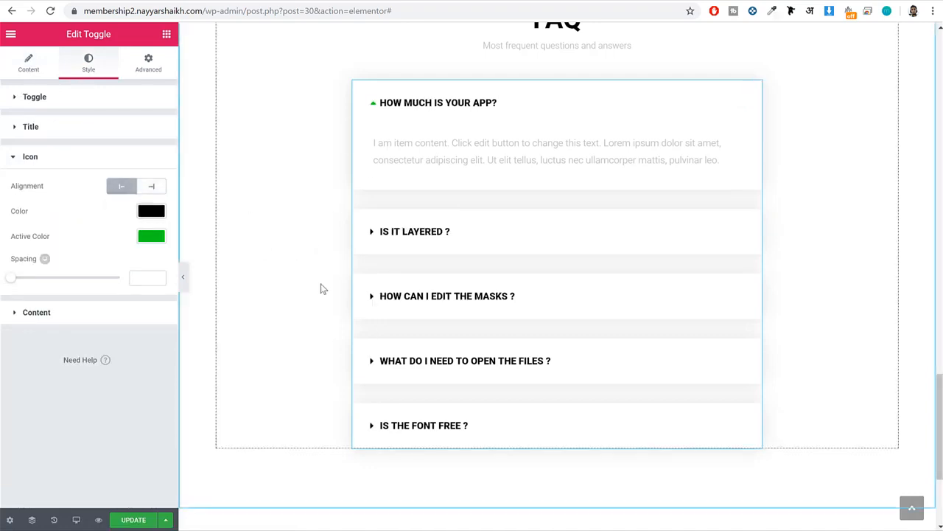
left_click(156, 237)
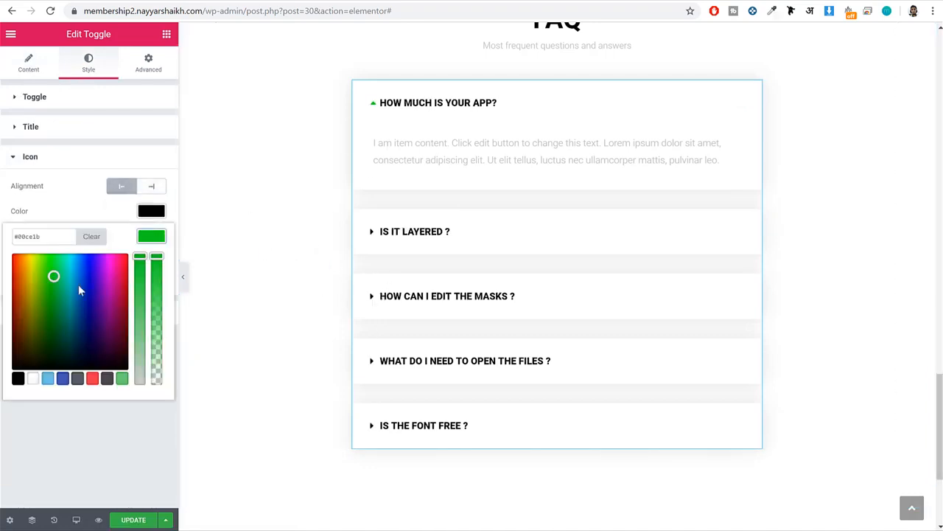
left_click(92, 378)
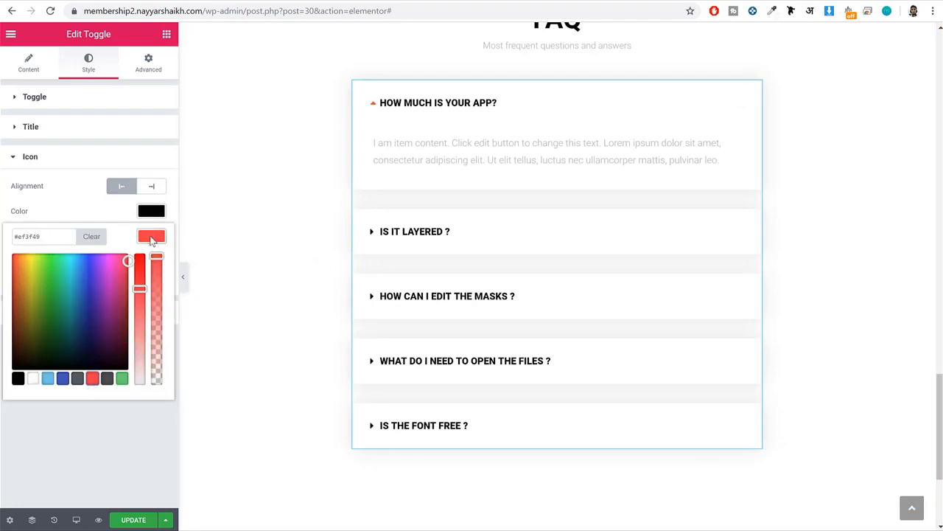
left_click(151, 237)
Test expanding and collapsing the "Is it Layered ?" question and update the page.
scroll(490, 276, "up", 2)
left_click(449, 351)
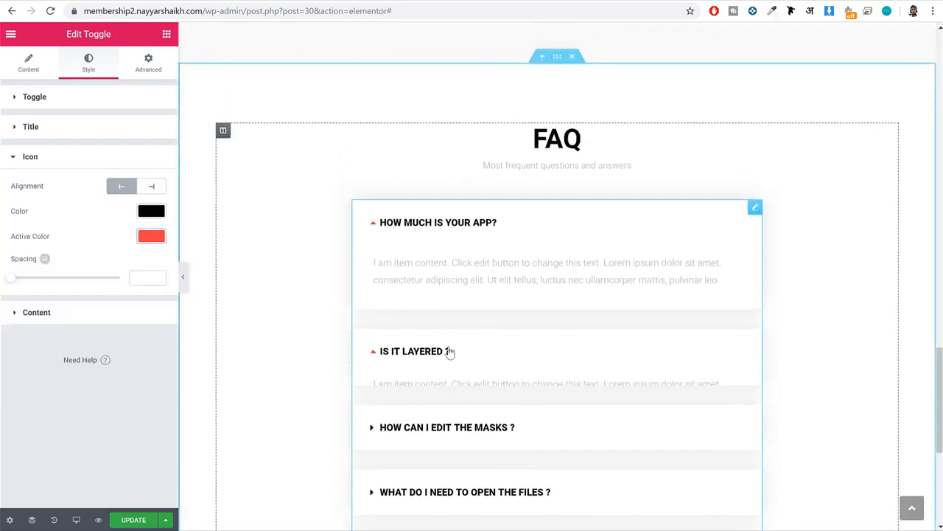
left_click(461, 262)
left_click(466, 355)
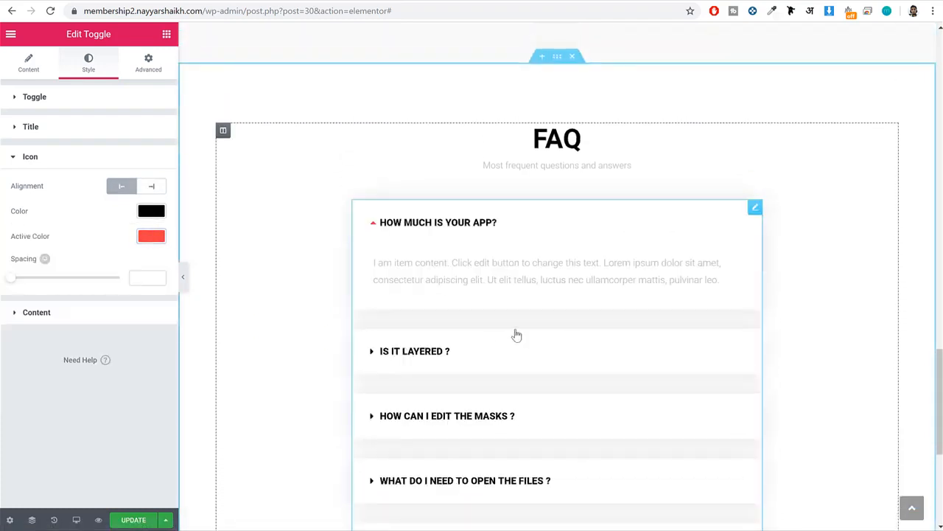
left_click(131, 520)
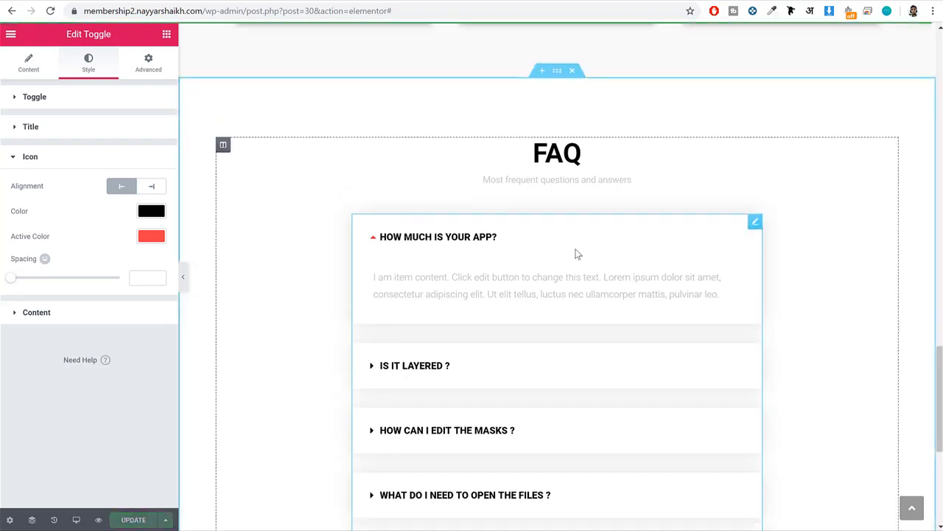
Open the template library in the empty area below the FAQ section and filter the blocks to the Testimonials category.
scroll(575, 251, "up", 5)
scroll(574, 252, "down", 5)
scroll(581, 261, "down", 5)
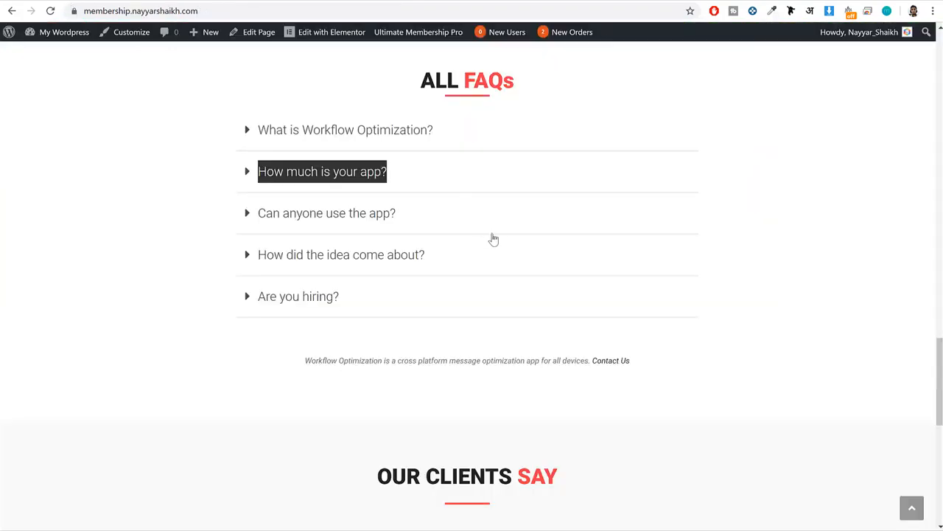
scroll(493, 238, "down", 6)
scroll(493, 262, "up", 1)
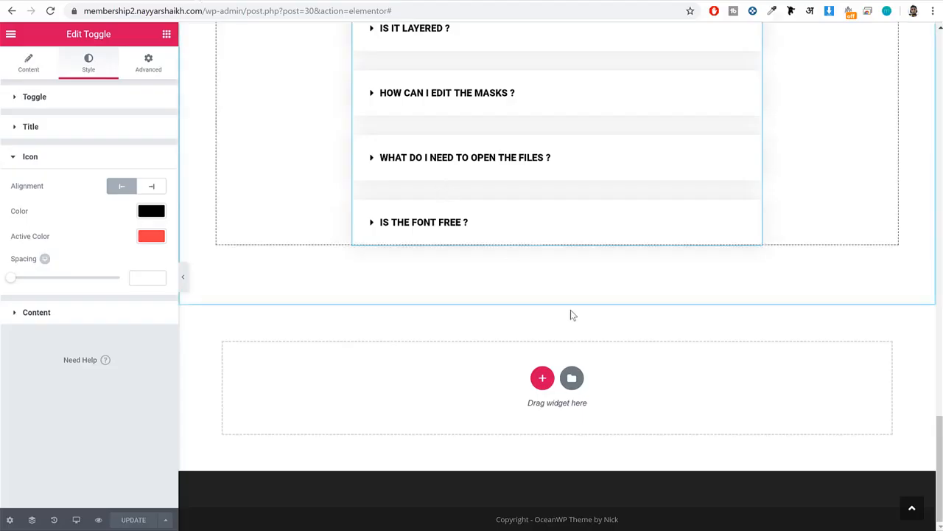
left_click(568, 380)
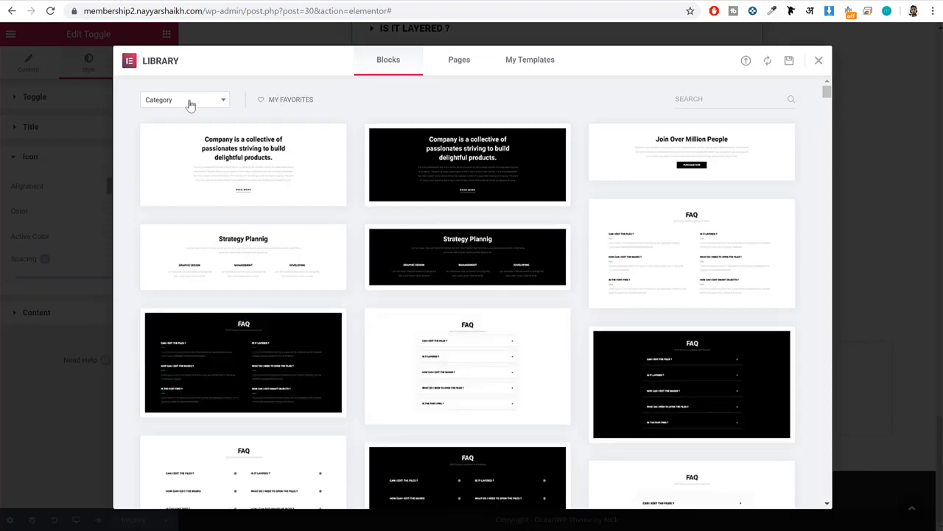
left_click(189, 99)
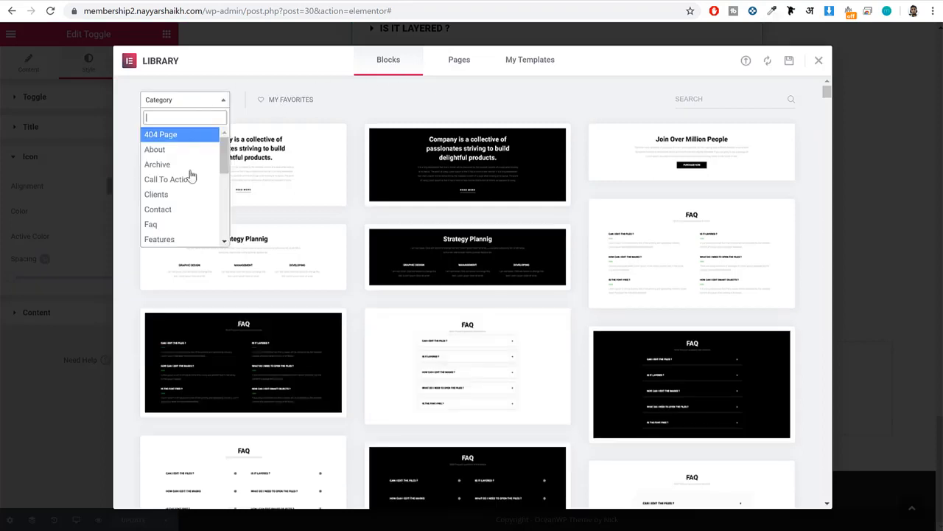
scroll(191, 180, "down", 5)
left_click(193, 229)
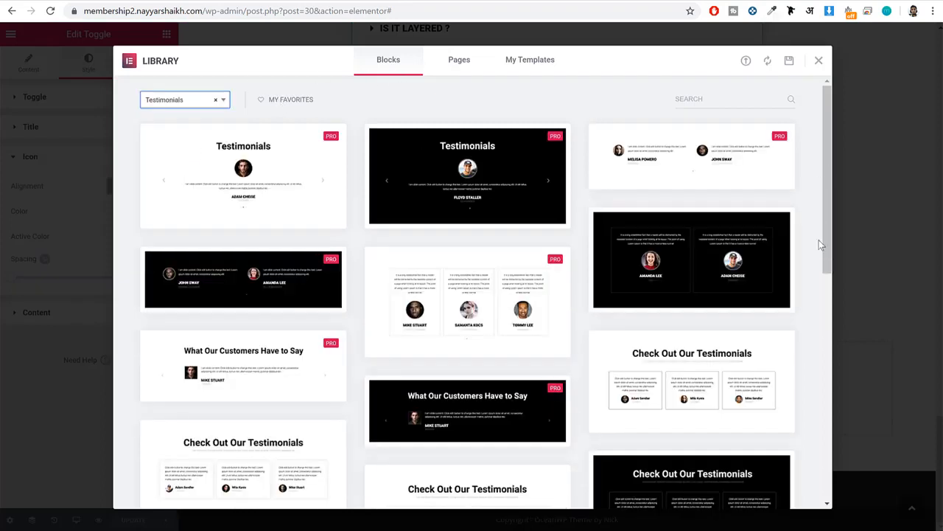
Insert the free white "Check Out Our Testimonials" block with three boxed reviews and look over the inserted section.
scroll(820, 245, "down", 3)
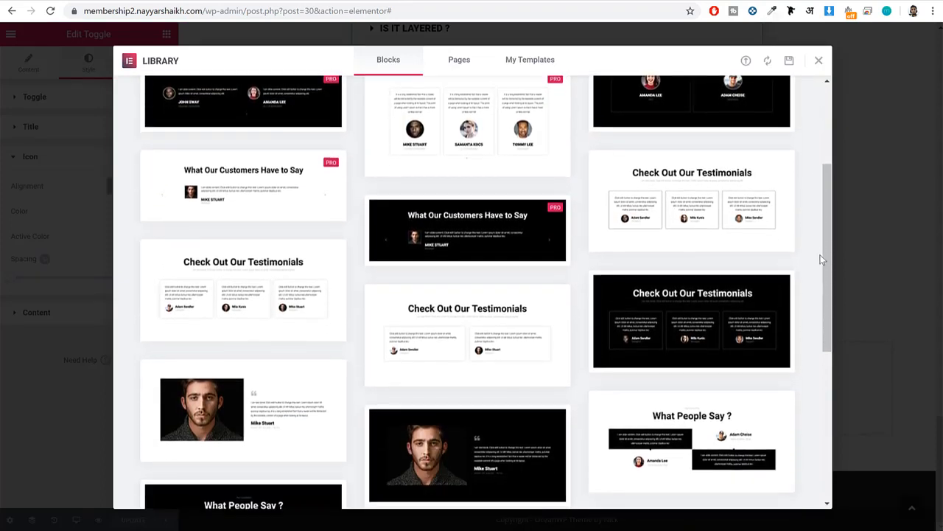
scroll(822, 259, "down", 2)
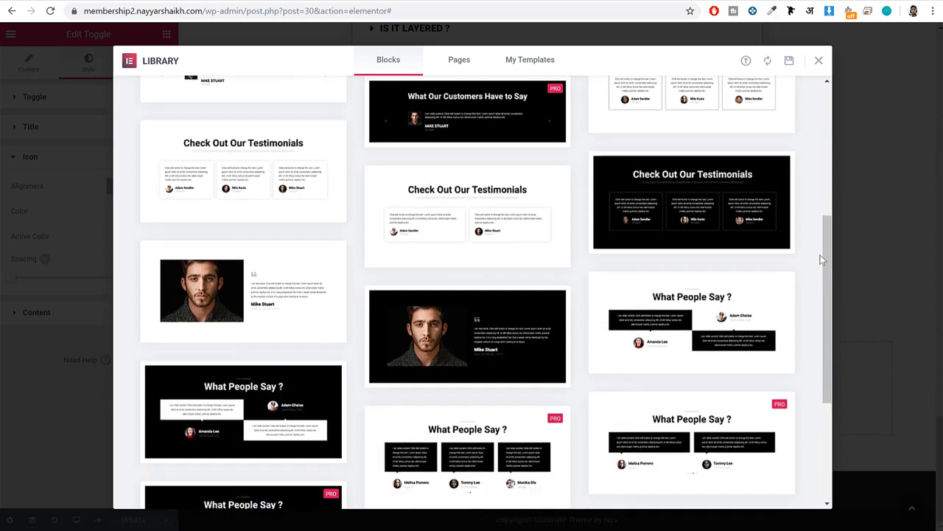
scroll(822, 259, "down", 2)
scroll(822, 260, "up", 4)
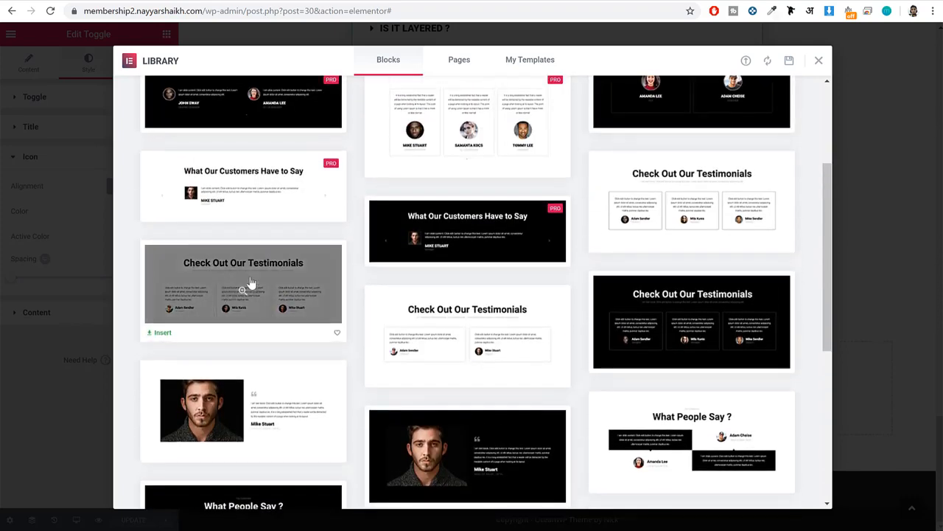
left_click(159, 334)
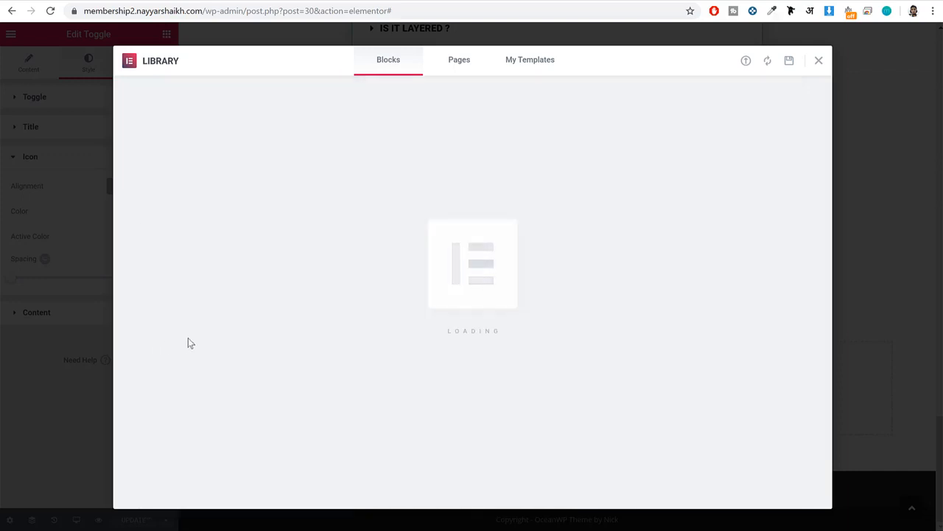
scroll(490, 319, "down", 5)
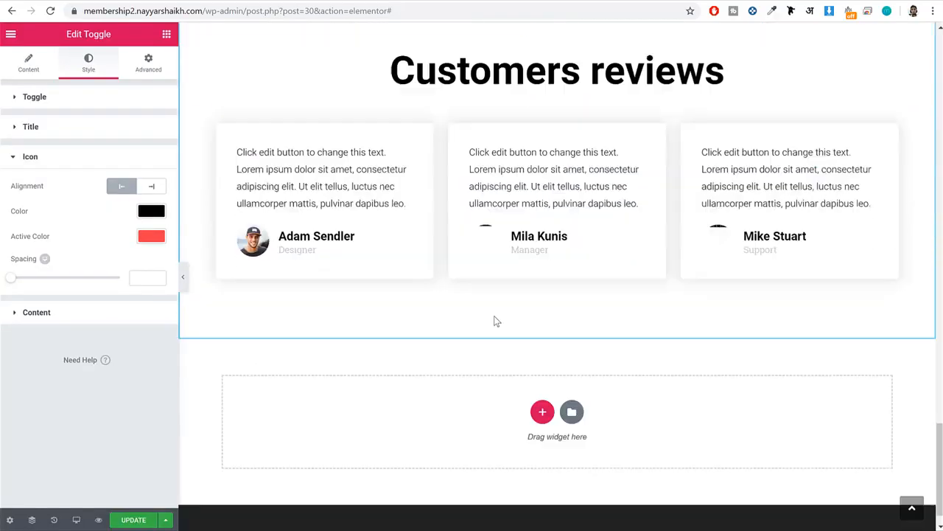
scroll(490, 324, "up", 2)
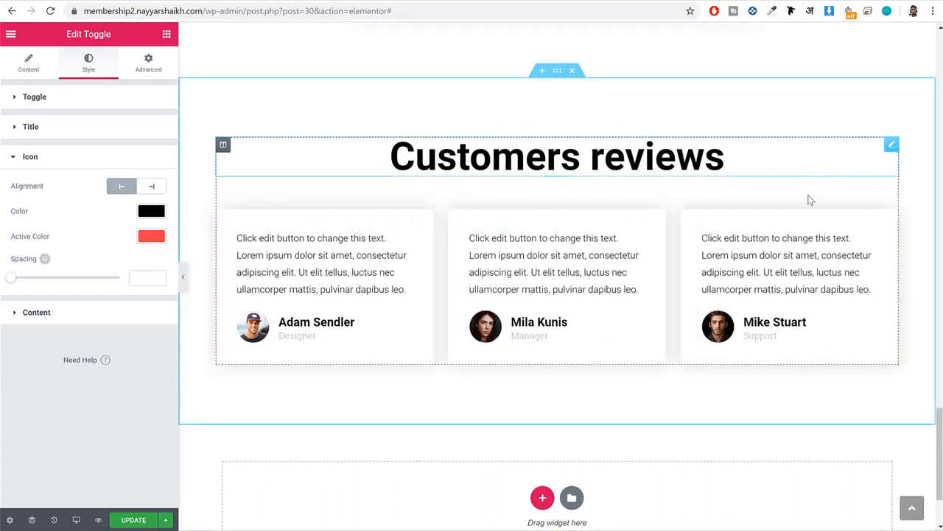
Replace the first testimonial's photo with feature-parental-controls-1440x945.jpg from the media library.
left_click(404, 290)
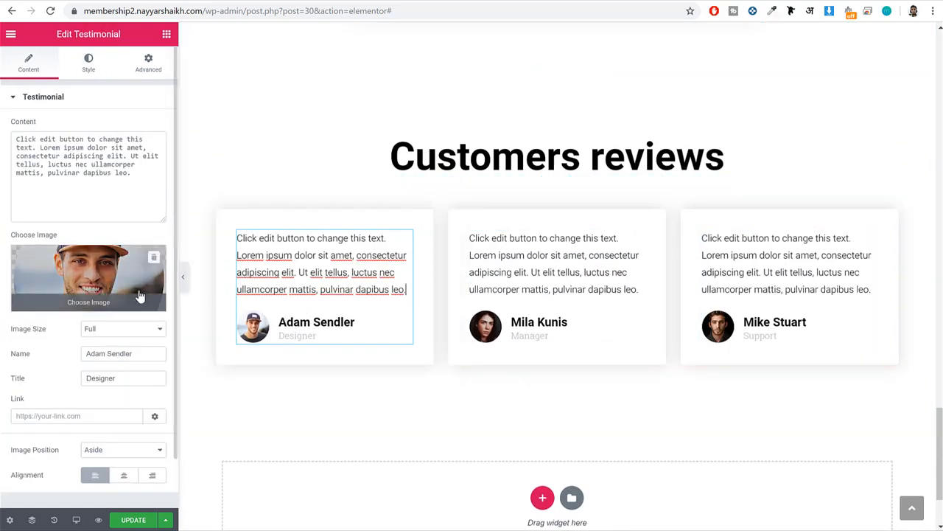
scroll(100, 277, "down", 1)
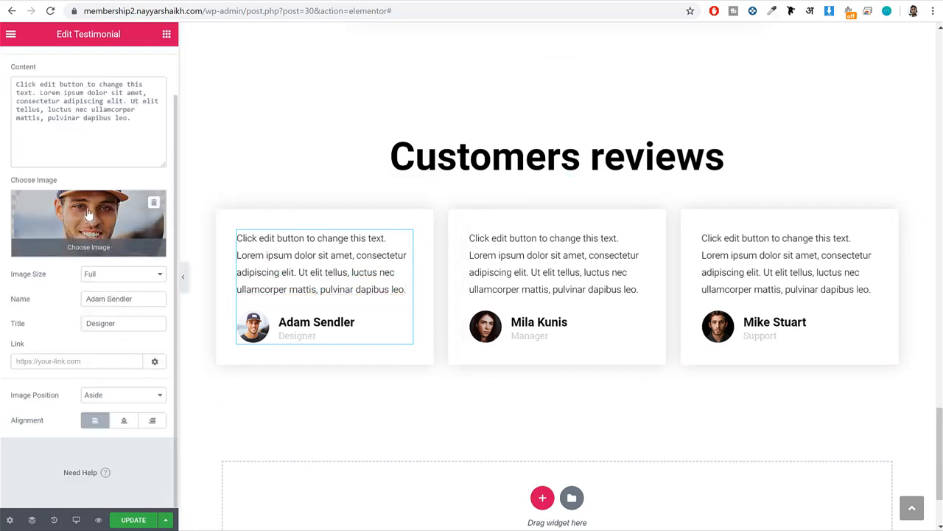
left_click(107, 237)
left_click(358, 185)
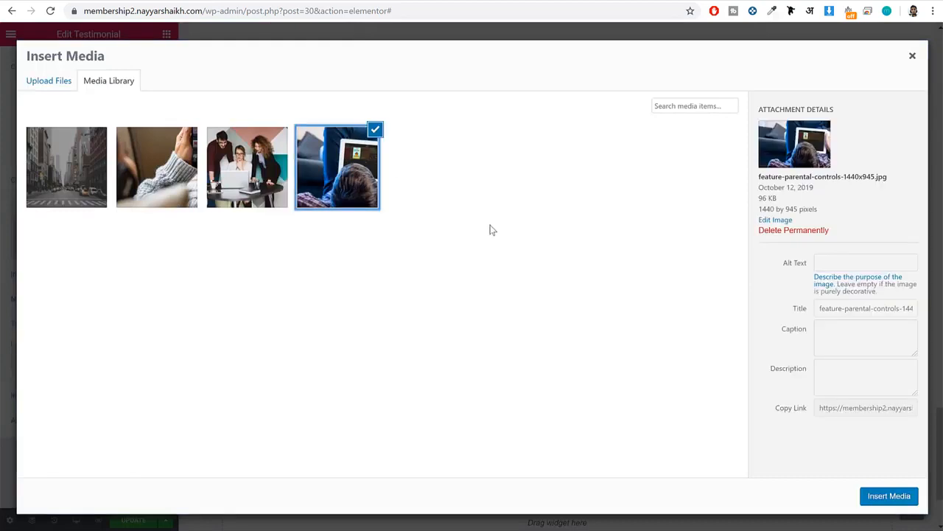
left_click(889, 496)
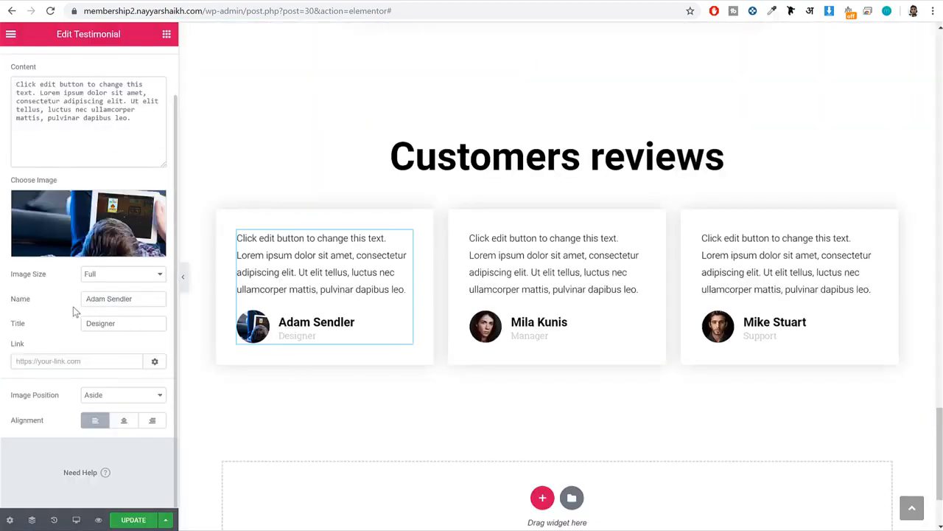
Replace the first testimonial's name with the reviewer's full name, keep the title Designer, and update the page.
triple_click(104, 300)
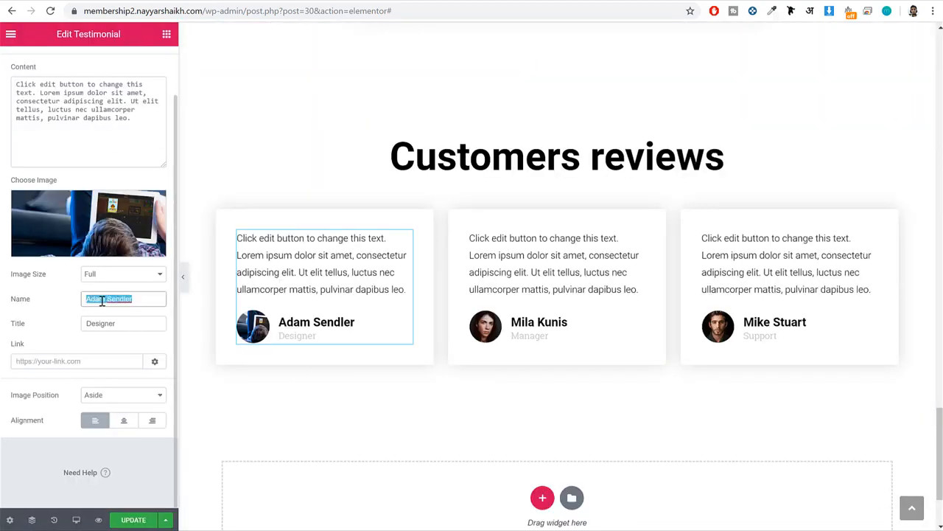
type("Nayyar")
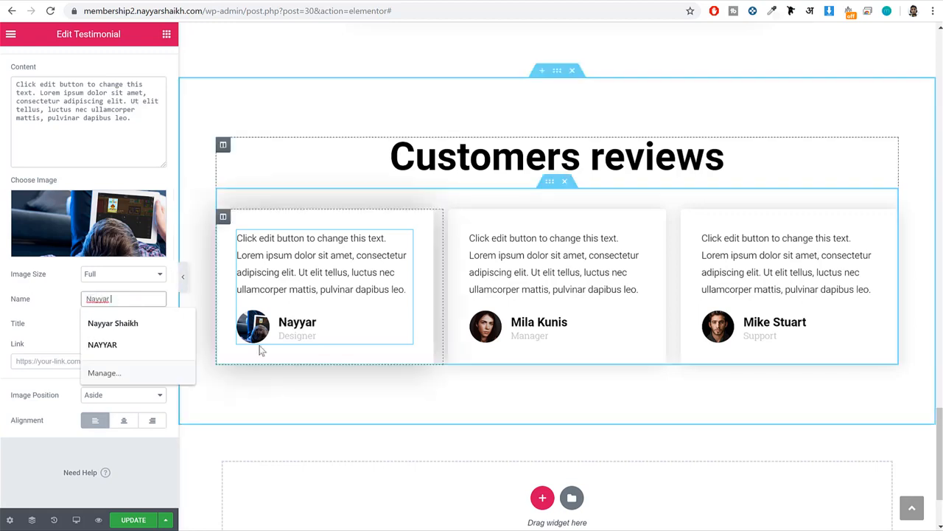
type(" Shaikh")
key("Tab")
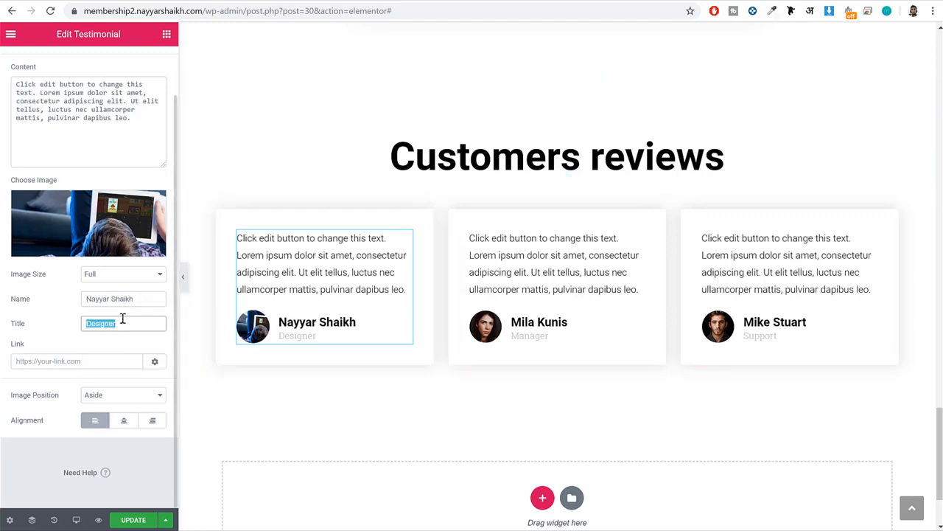
scroll(125, 274, "up", 1)
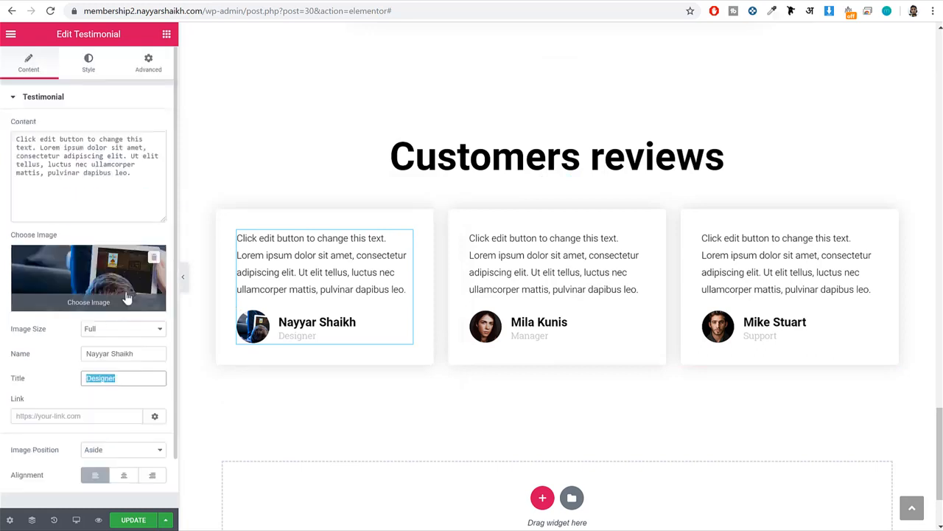
left_click(127, 520)
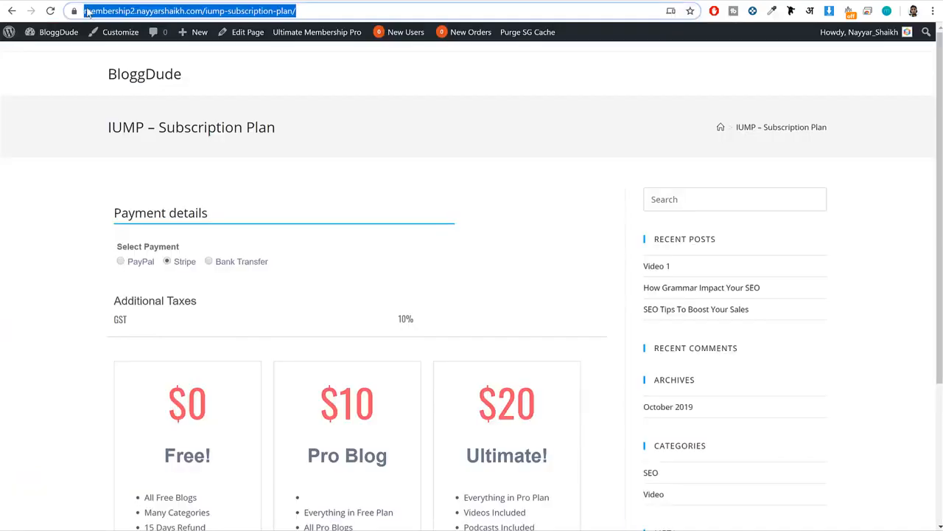
From the WordPress dashboard, create a new page titled "Blog" and publish it.
left_click(33, 32)
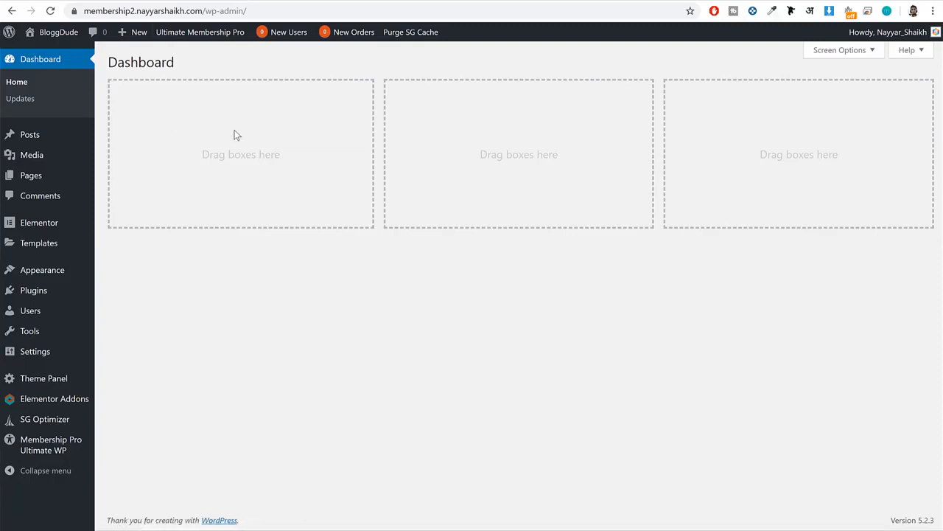
mouse_move(30, 178)
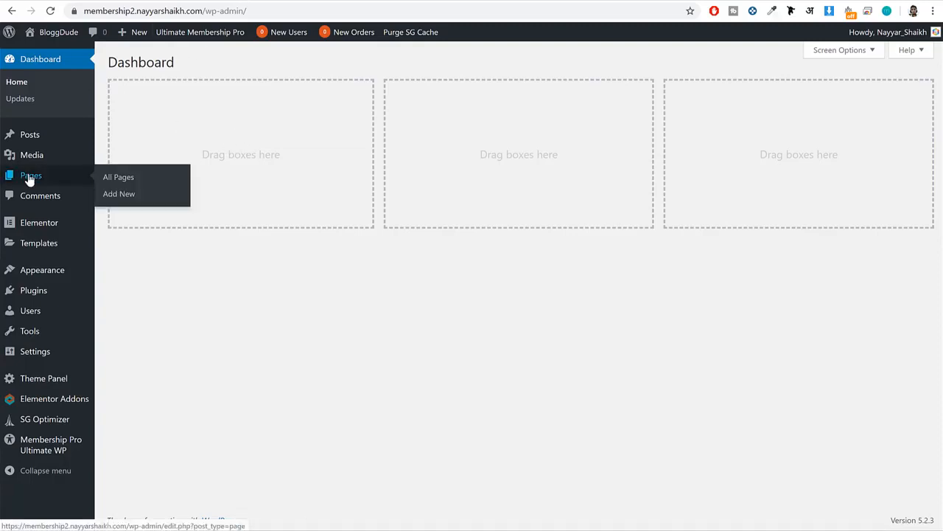
left_click(120, 196)
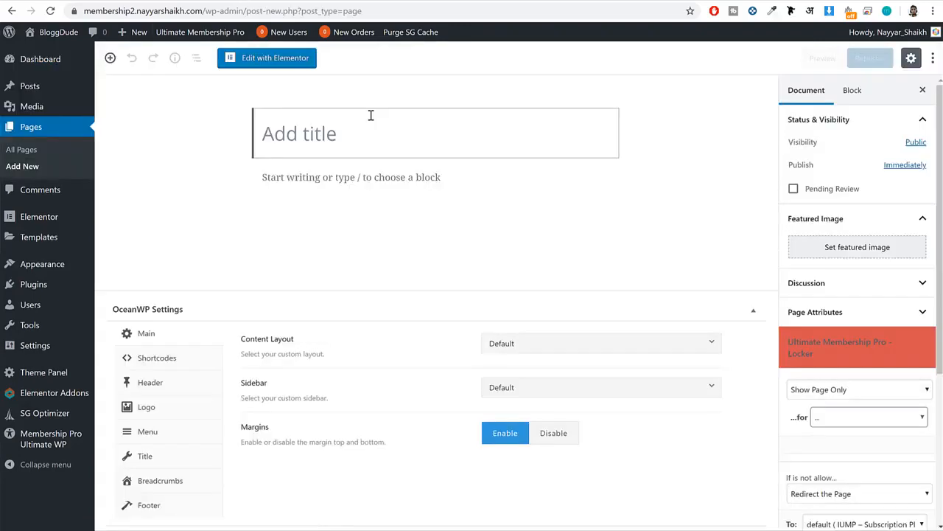
type("Blog")
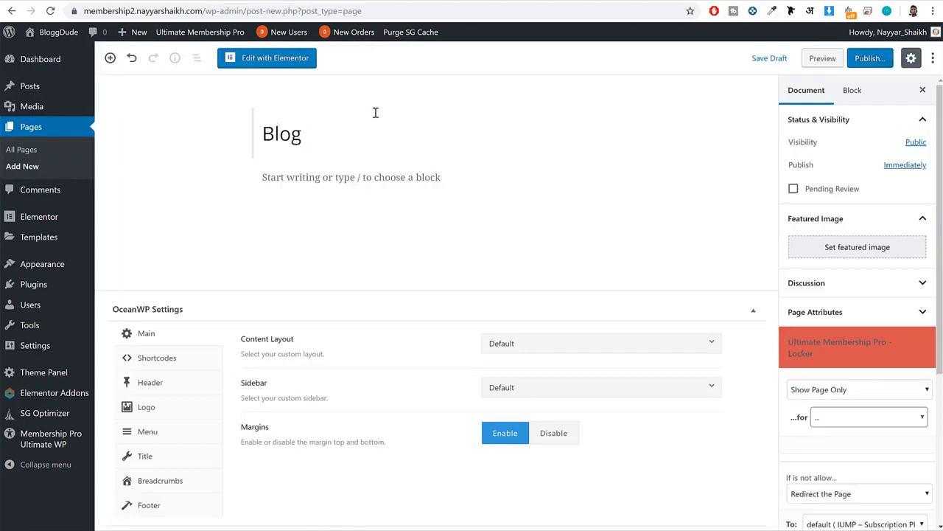
left_click(870, 57)
left_click(878, 58)
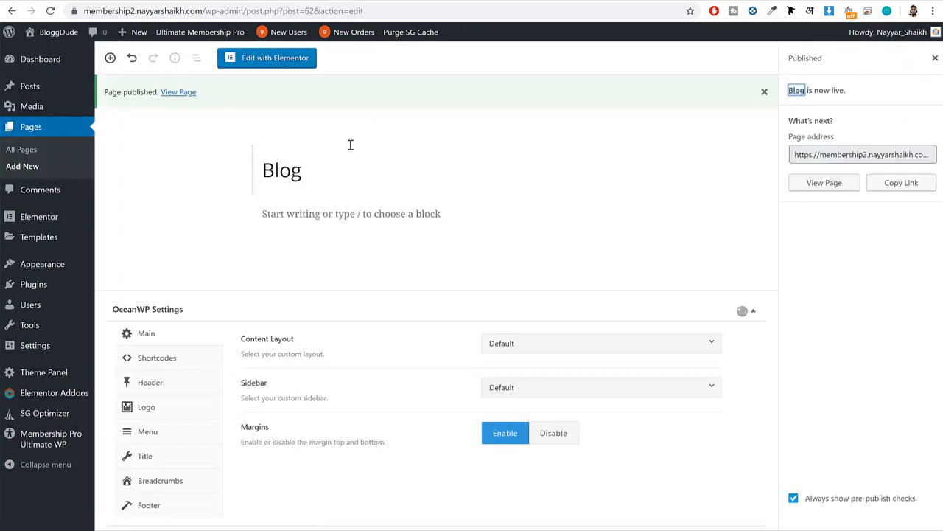
View the published Blog page on the live site, look over its content and return to the page editor.
left_click(180, 93)
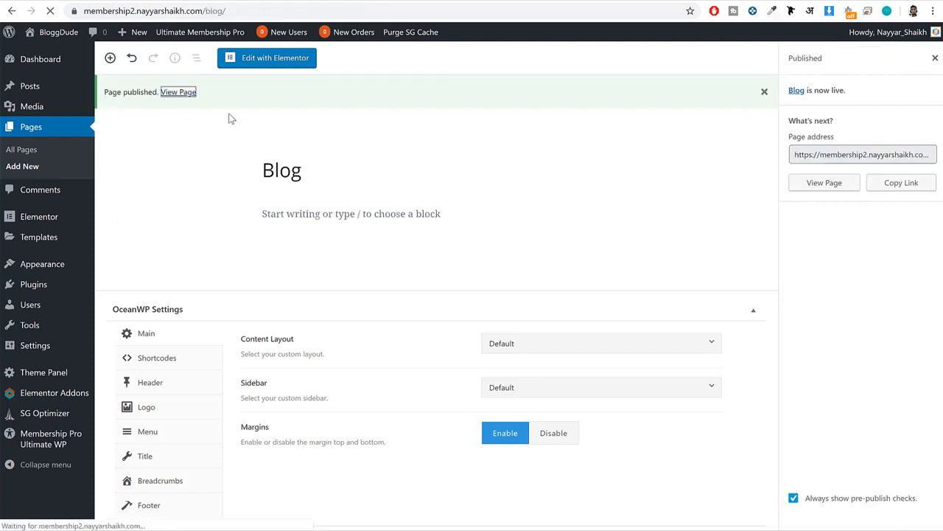
scroll(563, 339, "down", 3)
scroll(562, 339, "up", 2)
scroll(561, 339, "up", 1)
key("alt+Left")
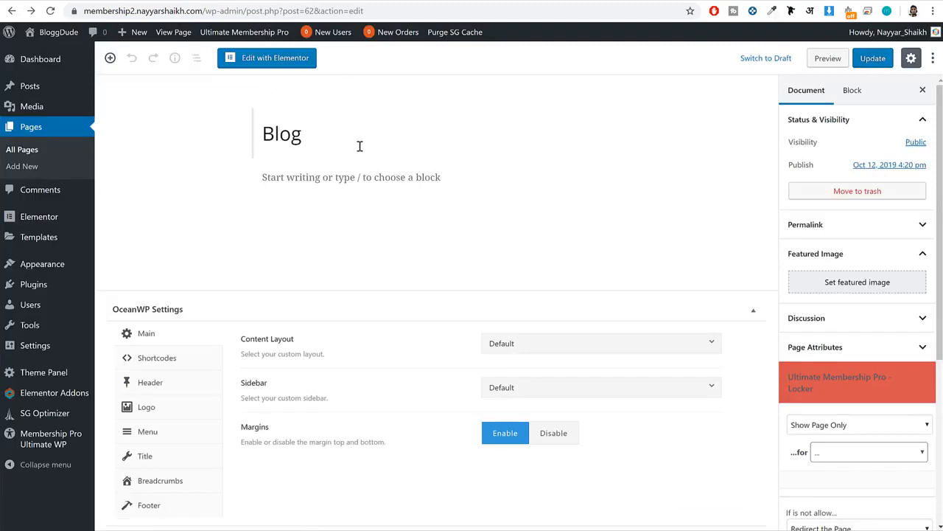
Set Blog as the posts page in the Reading settings and save the changes.
mouse_move(35, 349)
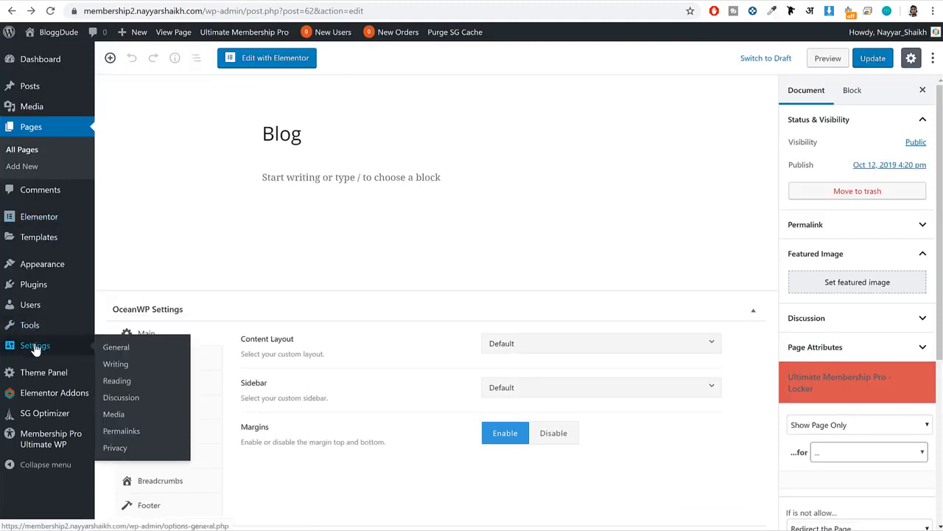
left_click(118, 380)
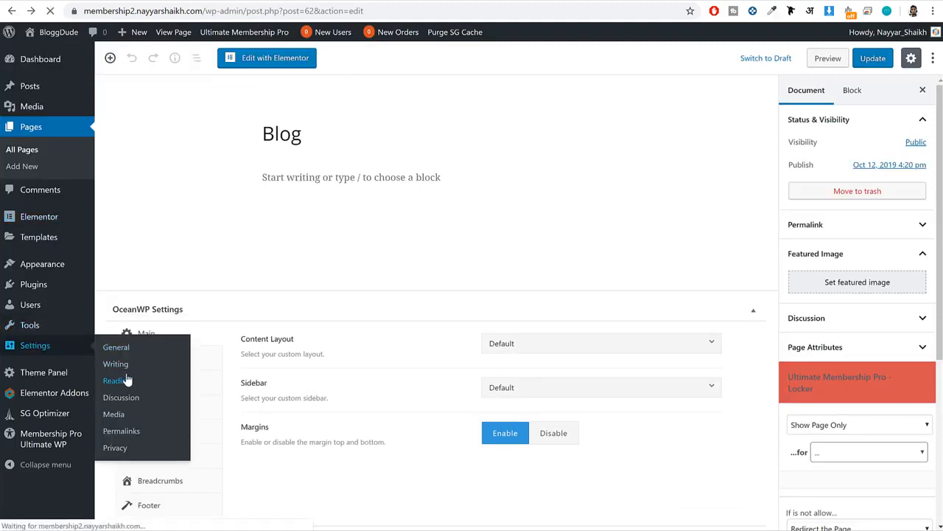
left_click_drag(259, 183, 289, 177)
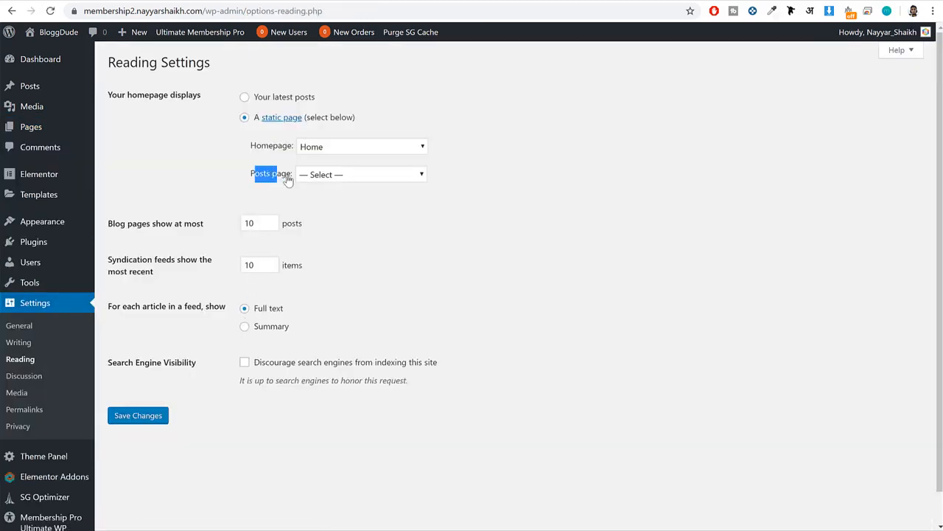
left_click(314, 177)
left_click(356, 195)
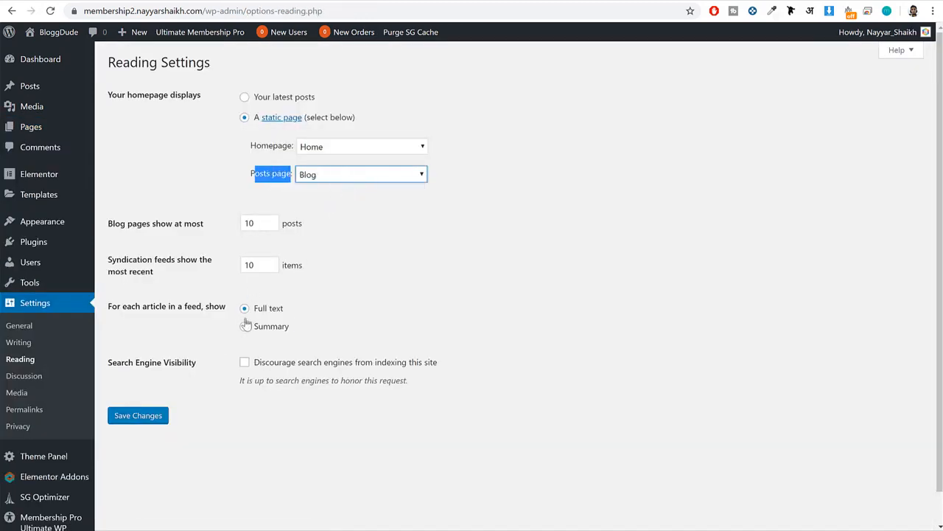
left_click(147, 417)
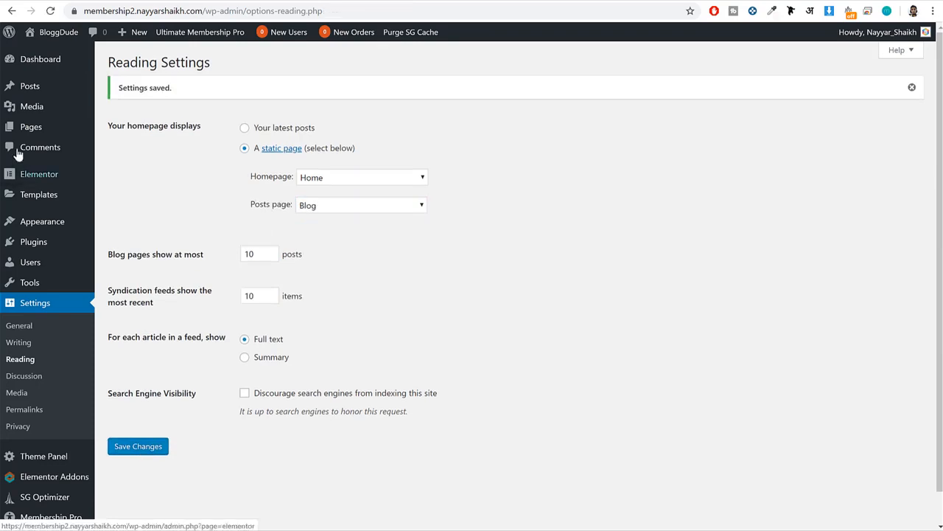
View the Blog page from the list of all pages and look through its posts.
left_click(31, 131)
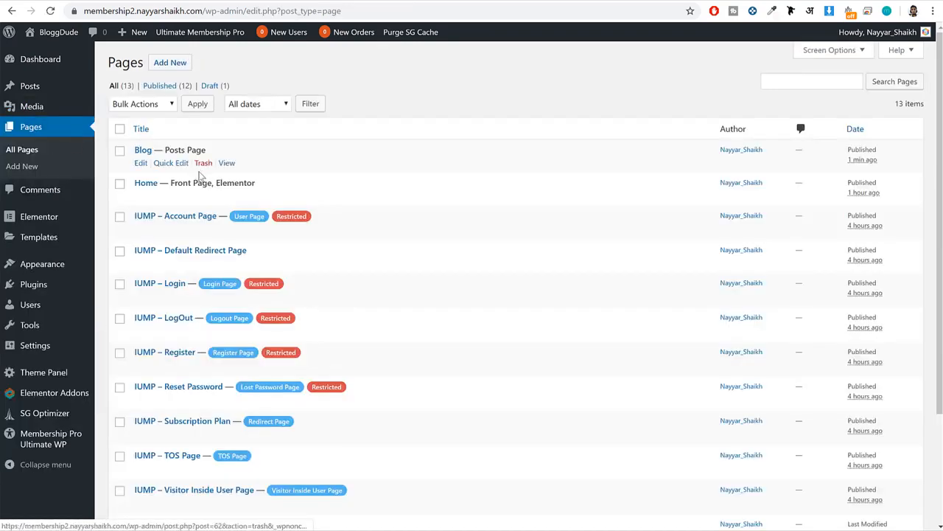
left_click(226, 163)
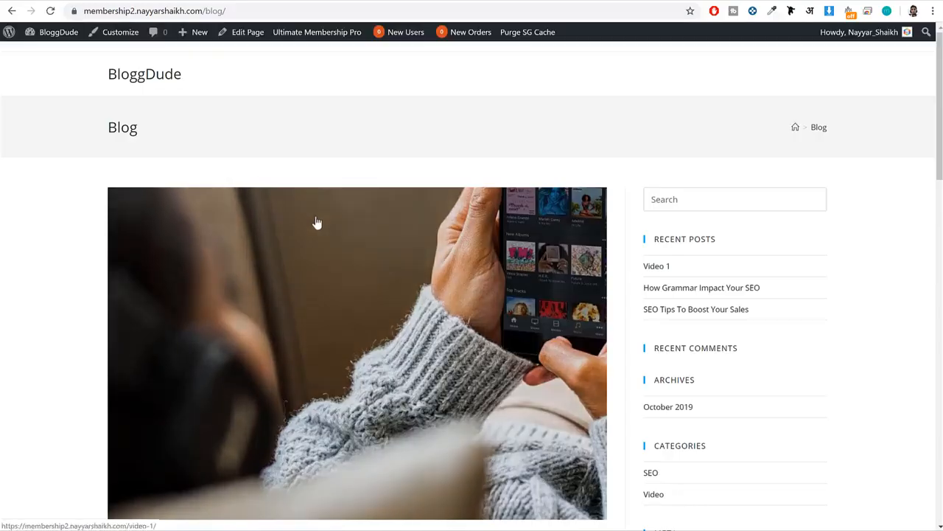
scroll(317, 223, "down", 15)
scroll(317, 223, "up", 15)
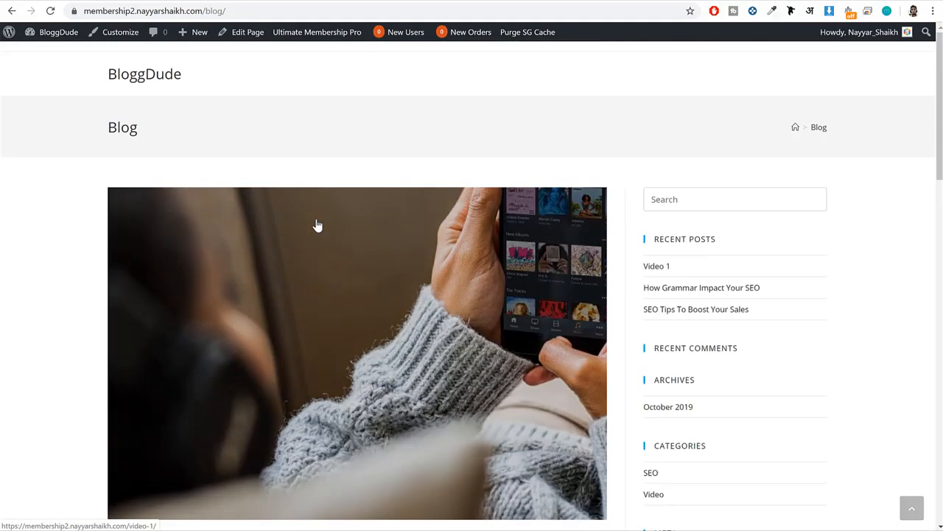
From the WordPress dashboard, add a new page titled "About".
left_click(61, 32)
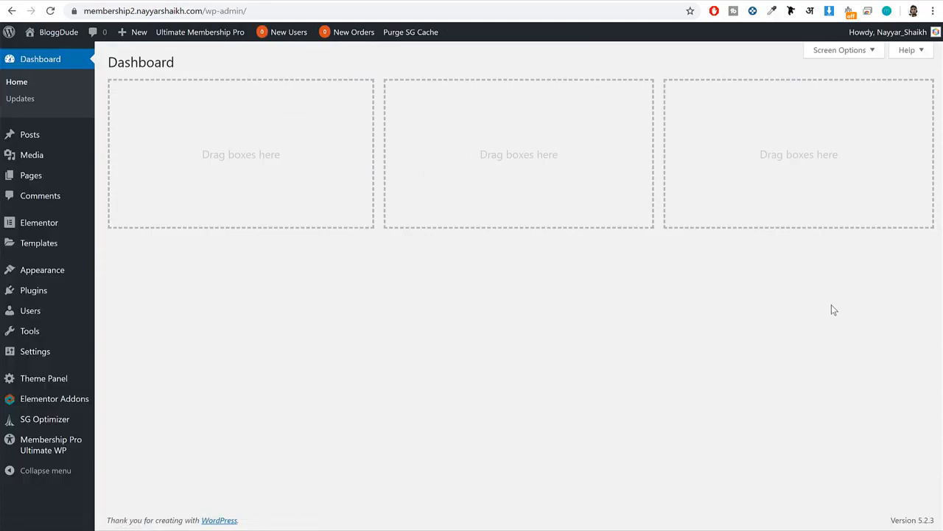
mouse_move(42, 180)
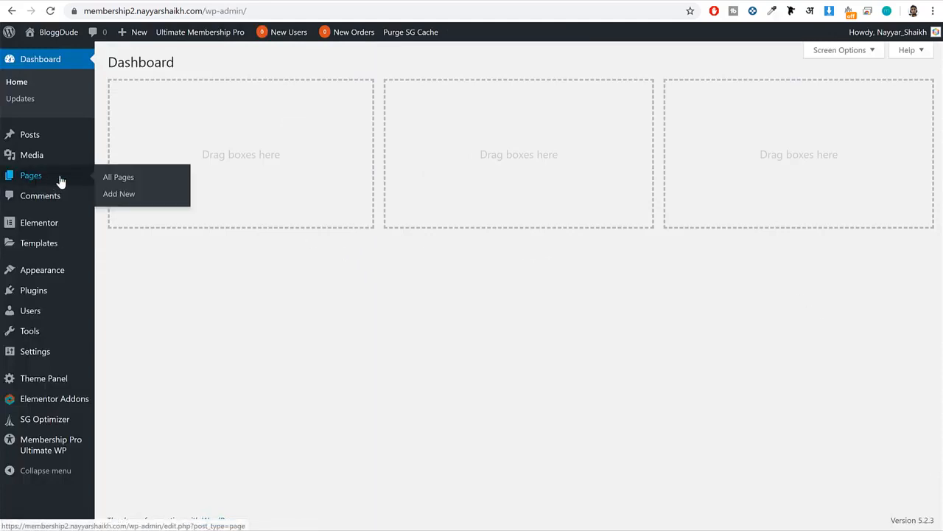
left_click(164, 203)
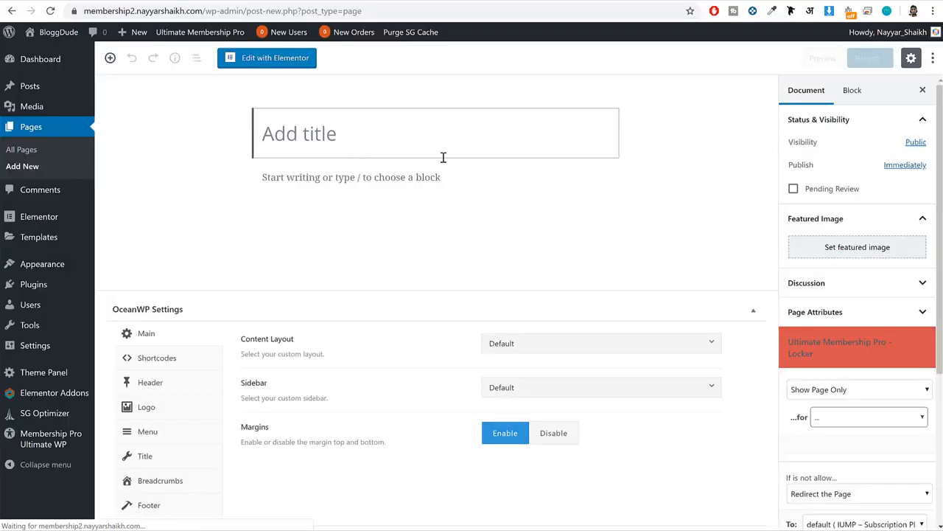
type("About")
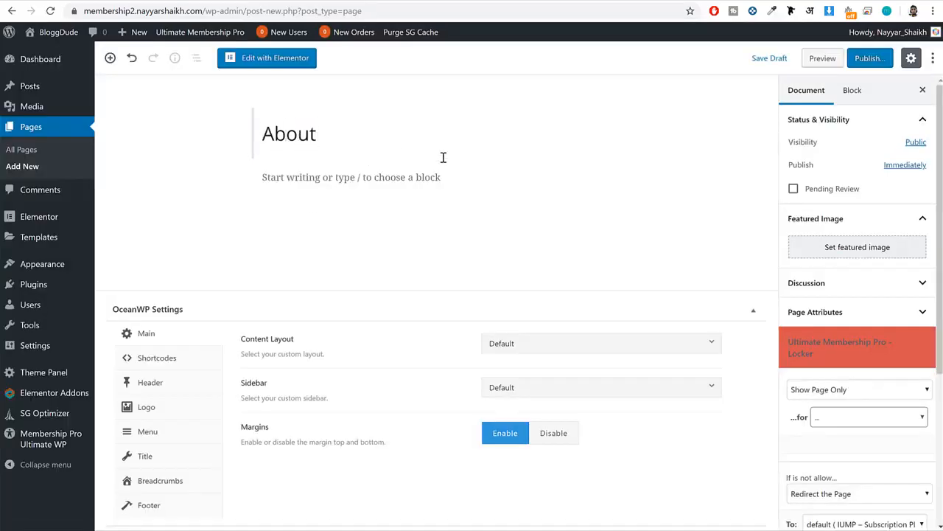
Set the page's content layout to 100% Full Width and disable the display of its page title.
left_click_drag(308, 343, 226, 342)
left_click(560, 343)
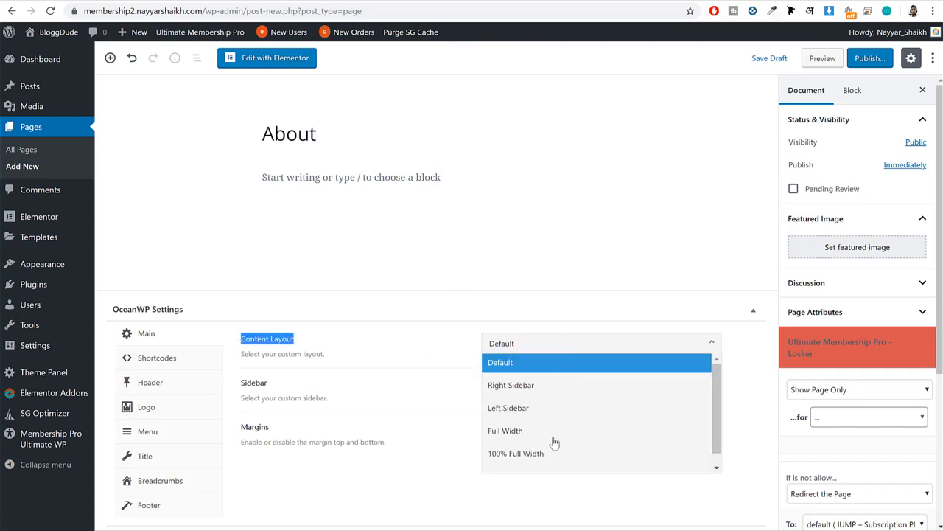
left_click(553, 453)
left_click(182, 462)
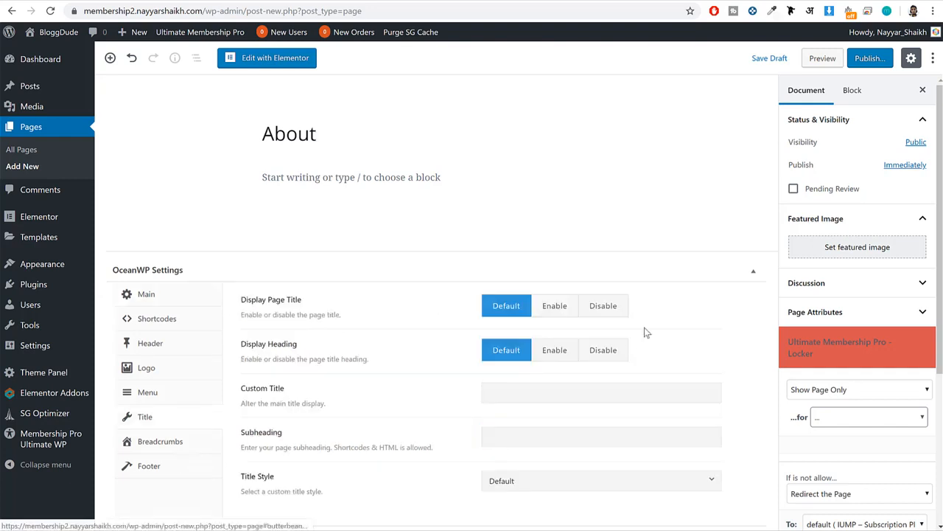
left_click(602, 305)
Publish the About page and open it for editing in Elementor.
left_click(869, 64)
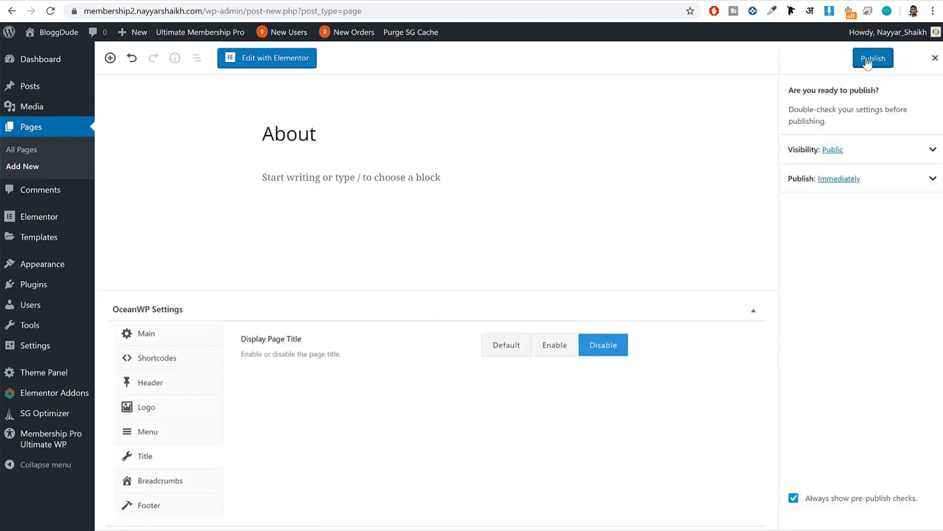
left_click(873, 58)
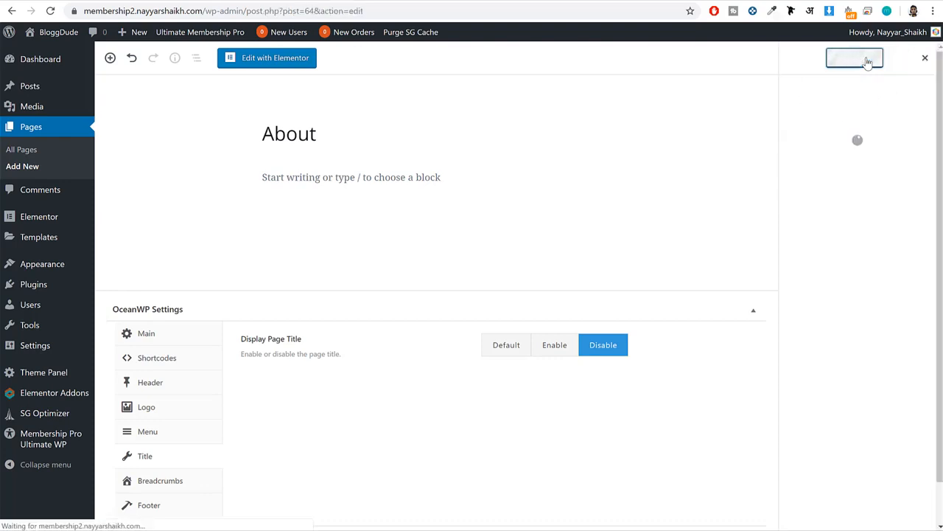
left_click(278, 58)
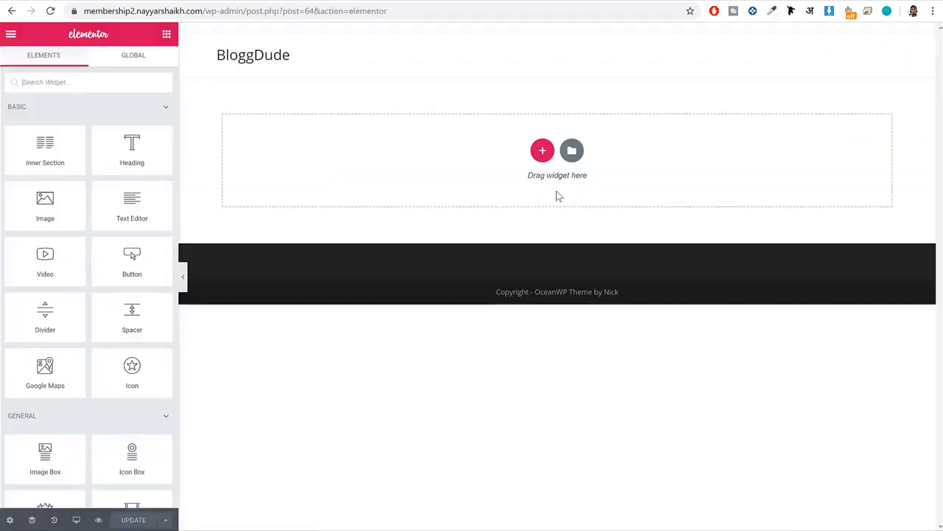
left_click(573, 151)
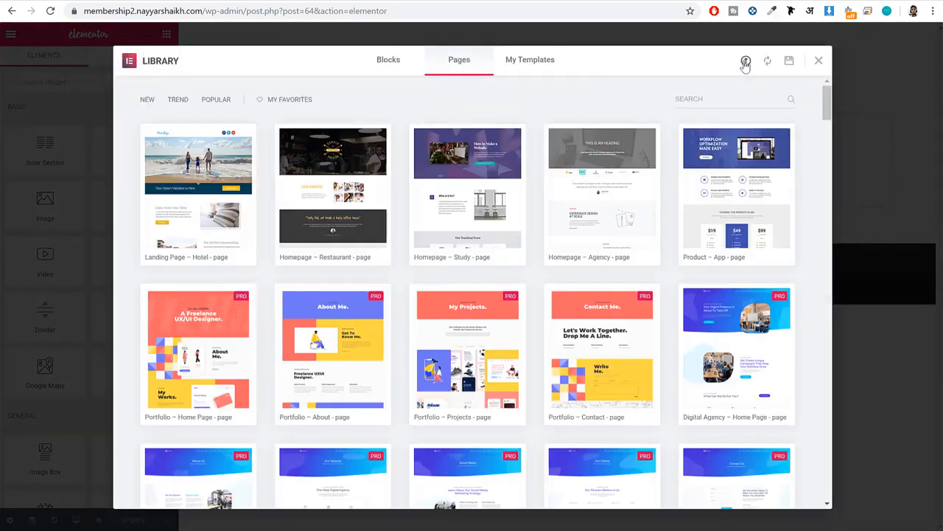
left_click(746, 64)
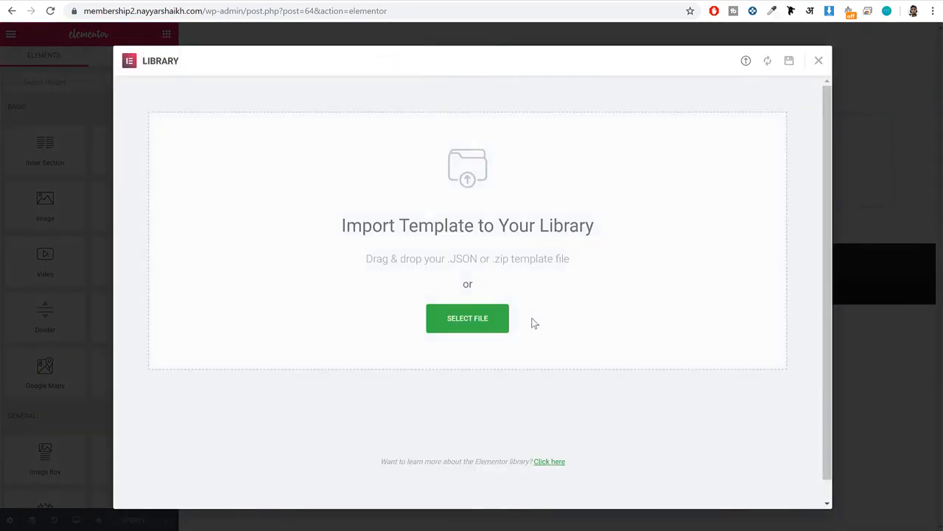
left_click(497, 327)
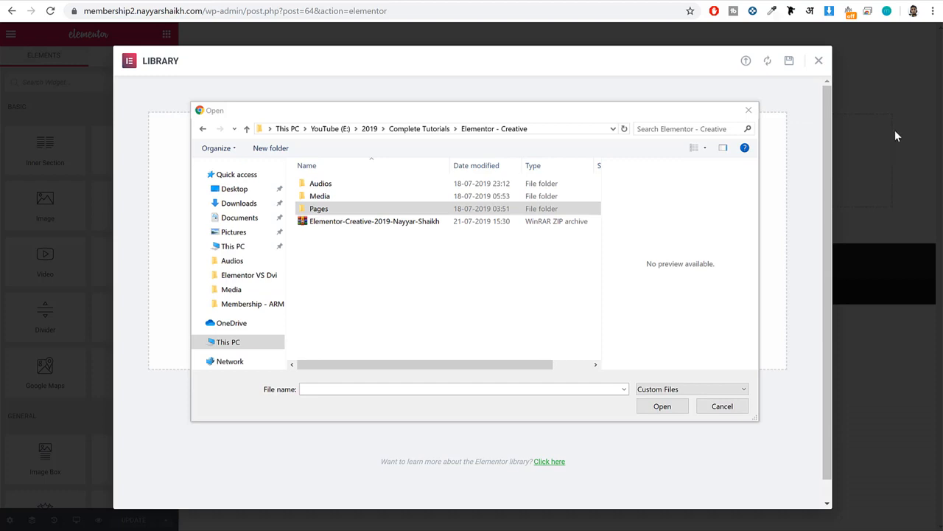
double_click(338, 209)
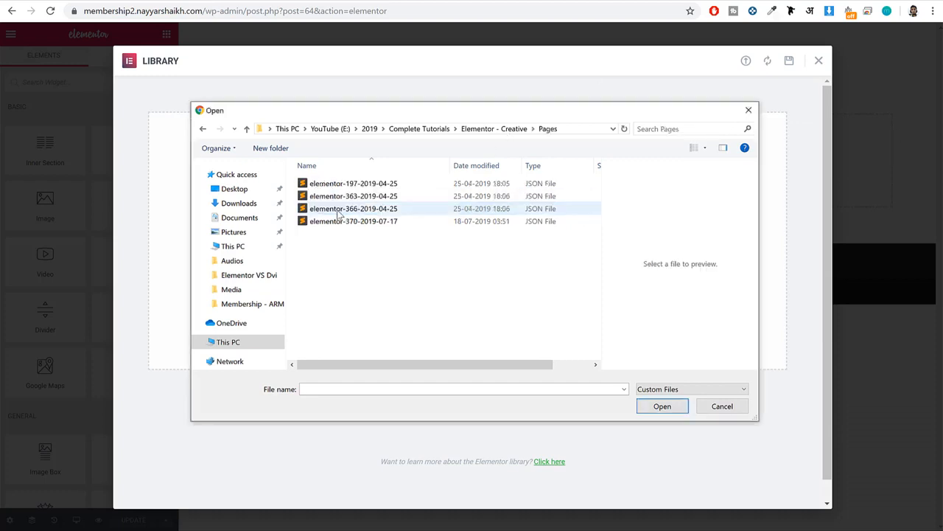
left_click(373, 196)
left_click(376, 219)
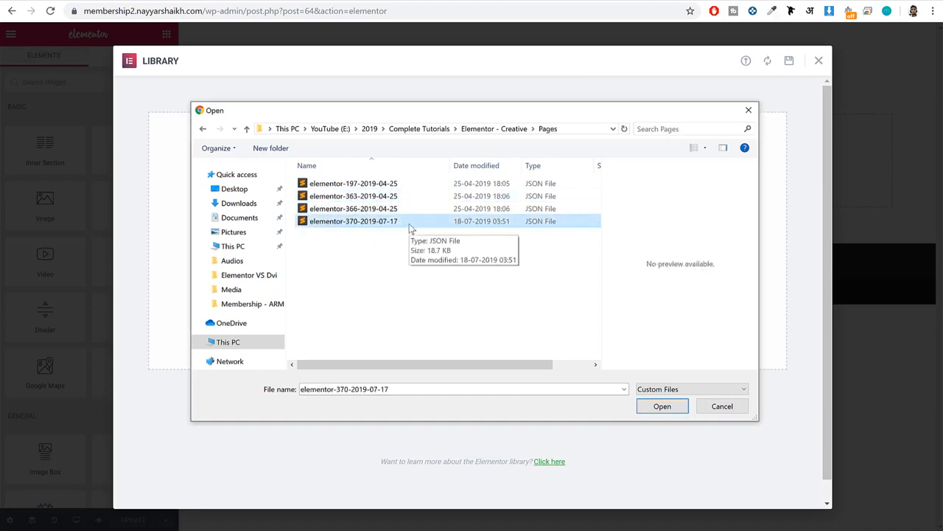
key("Delete")
left_click(374, 199)
key("Delete")
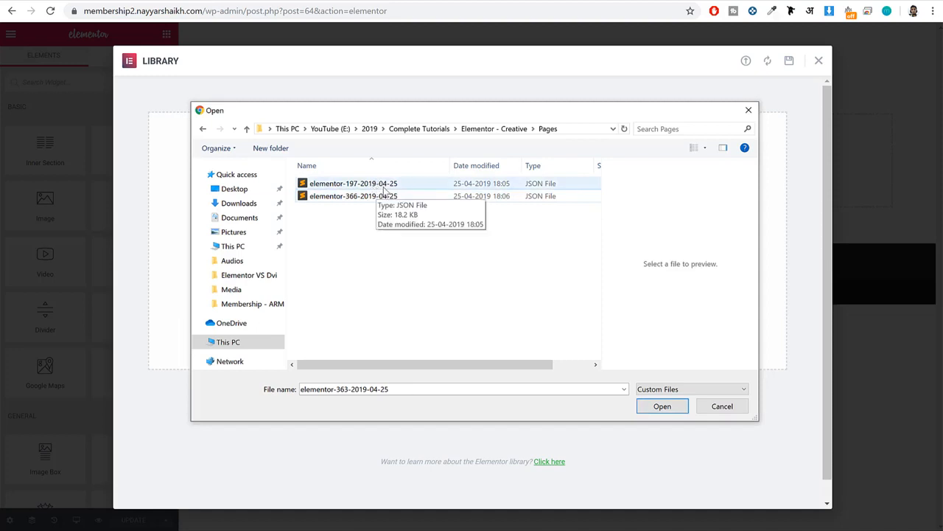
left_click(378, 187)
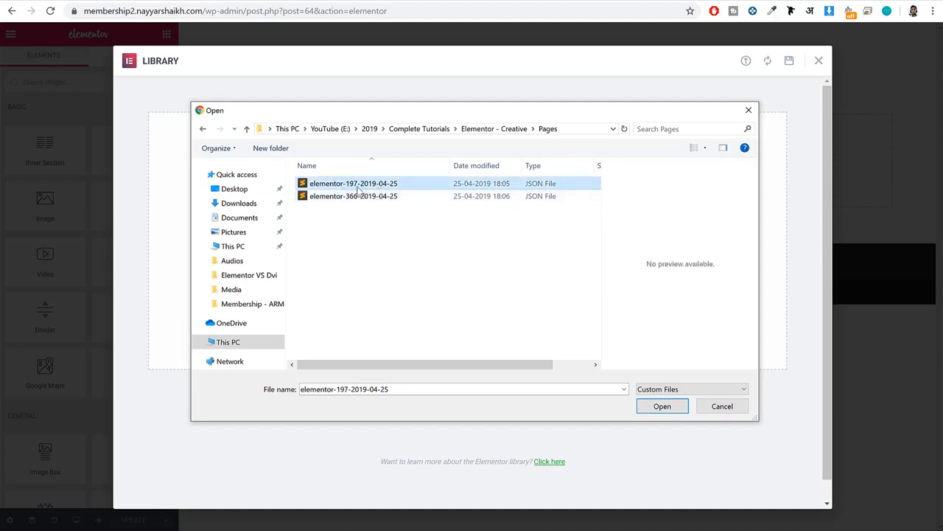
left_click(648, 407)
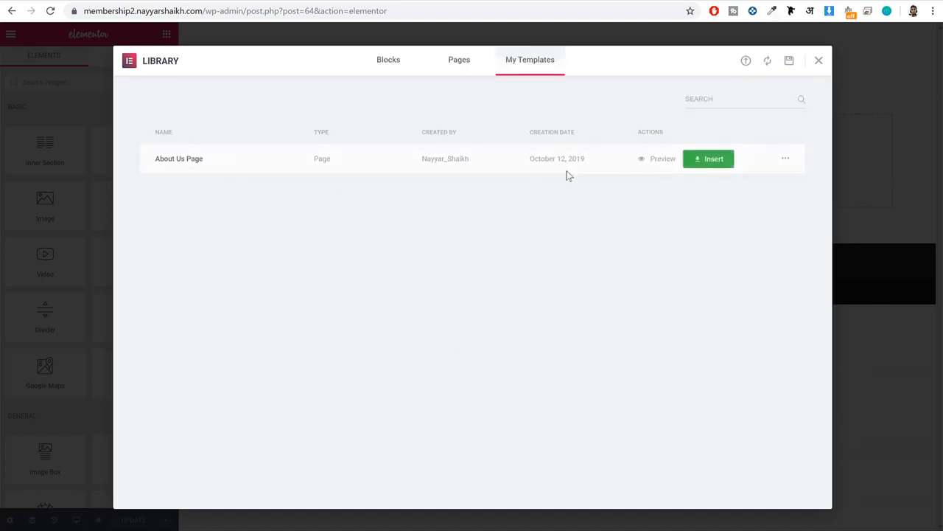
left_click(745, 62)
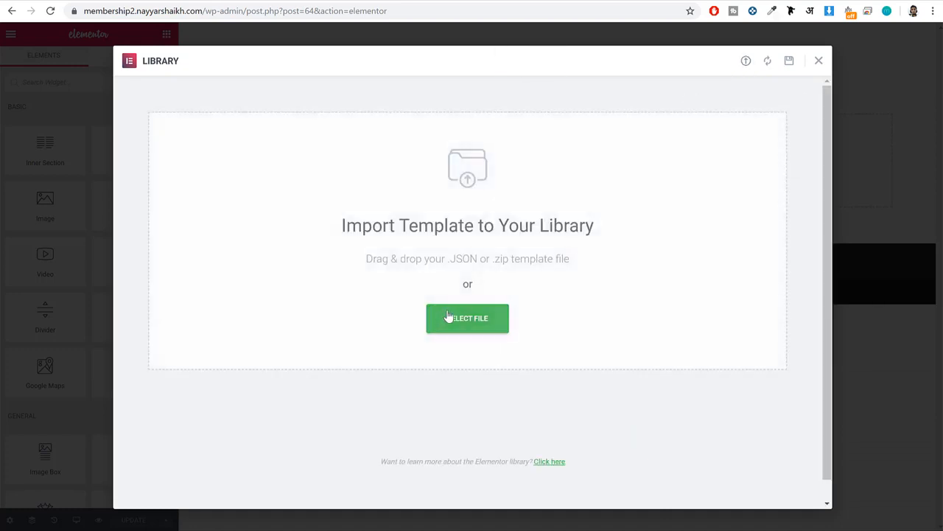
left_click(449, 318)
left_click(350, 197)
left_click(659, 405)
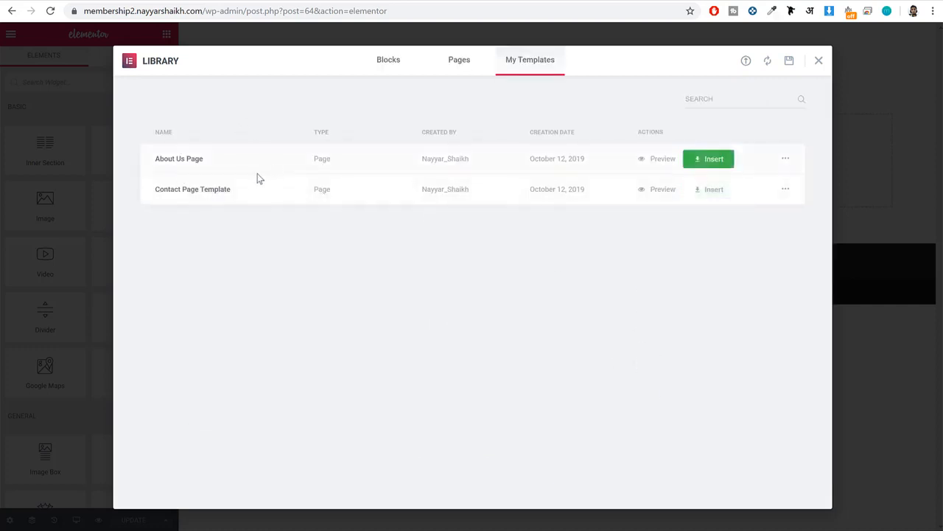
Insert the About Us Page template into the page and look through its sections.
left_click(708, 167)
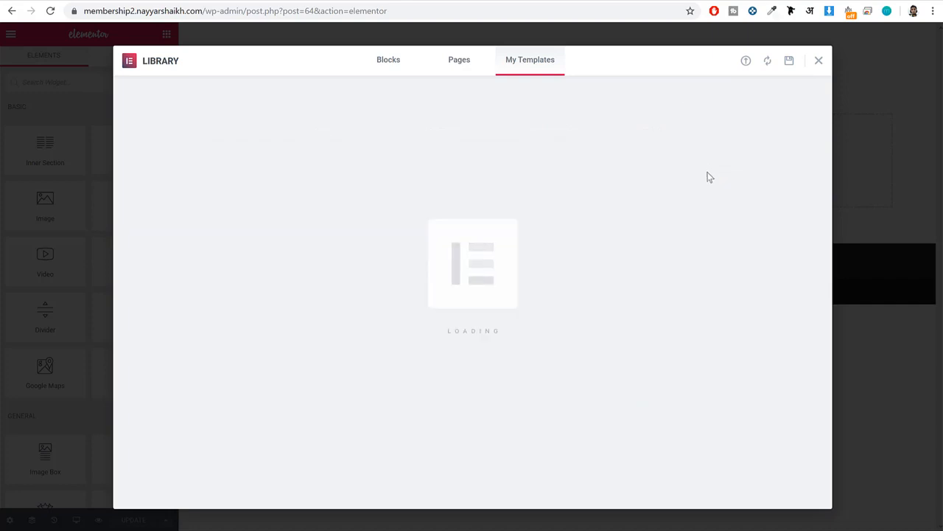
scroll(689, 193, "down", 15)
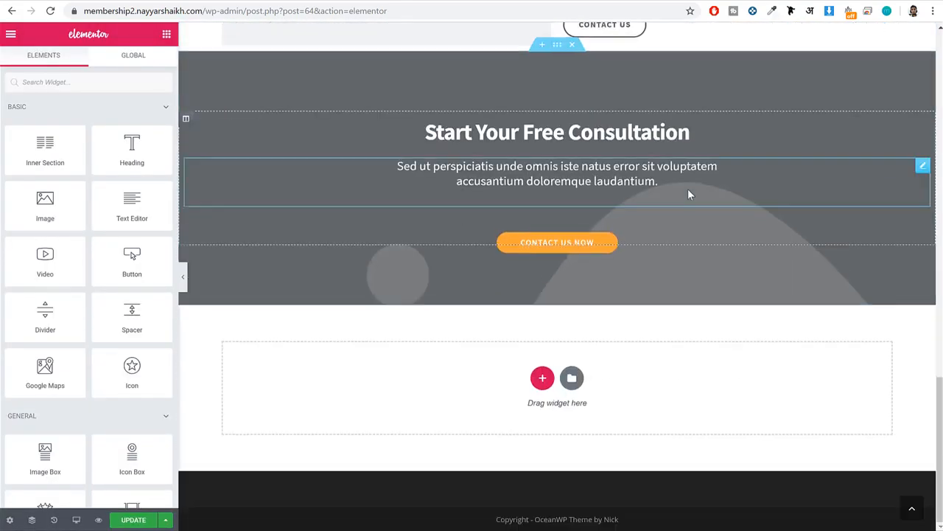
scroll(689, 193, "up", 15)
scroll(696, 238, "down", 1)
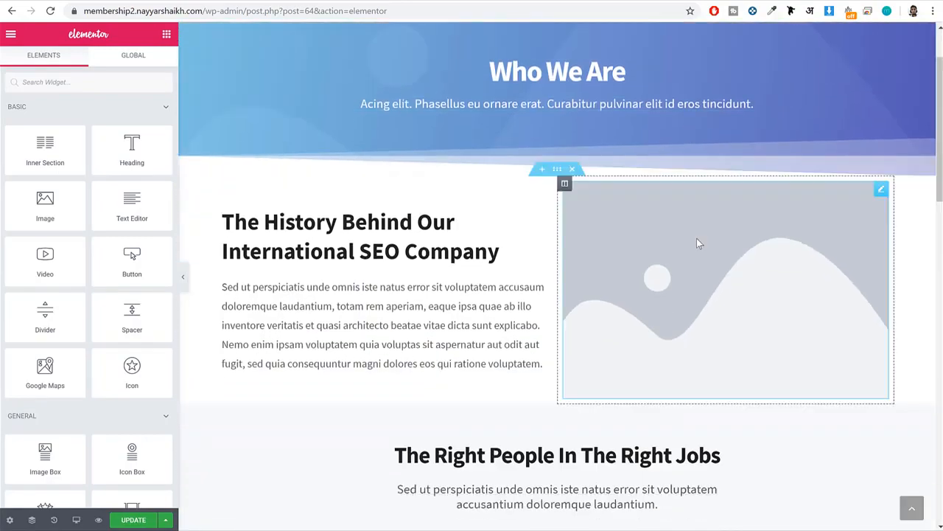
Replace the placeholder image beside the company history text with advanced-audio-1-800x533.jpg from the media library.
left_click(697, 238)
left_click(93, 158)
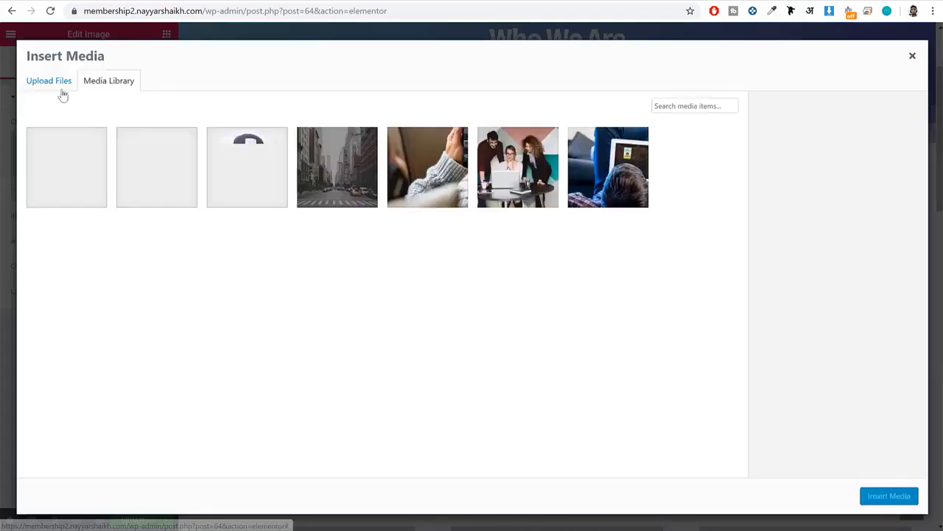
left_click(392, 172)
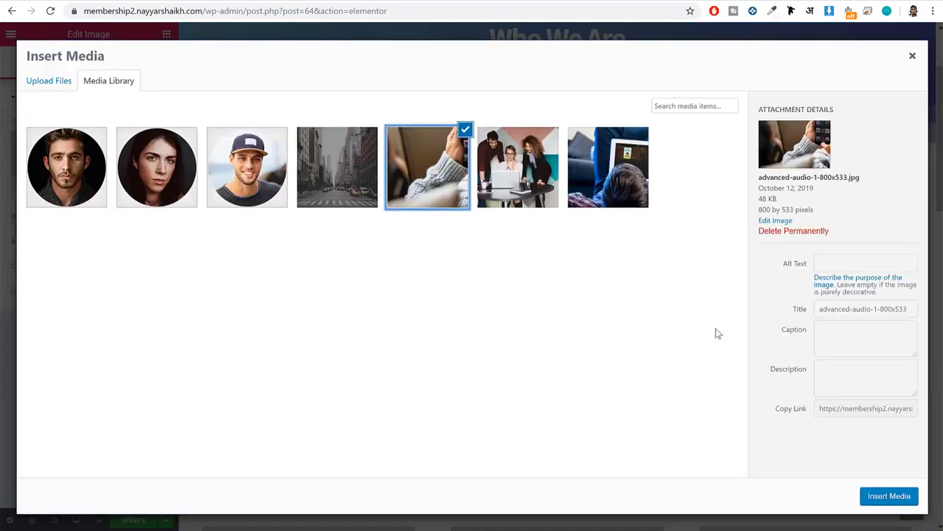
left_click(888, 495)
Upload the three team photos and put the portrait of the woman in glasses on the first team member card.
scroll(625, 398, "down", 5)
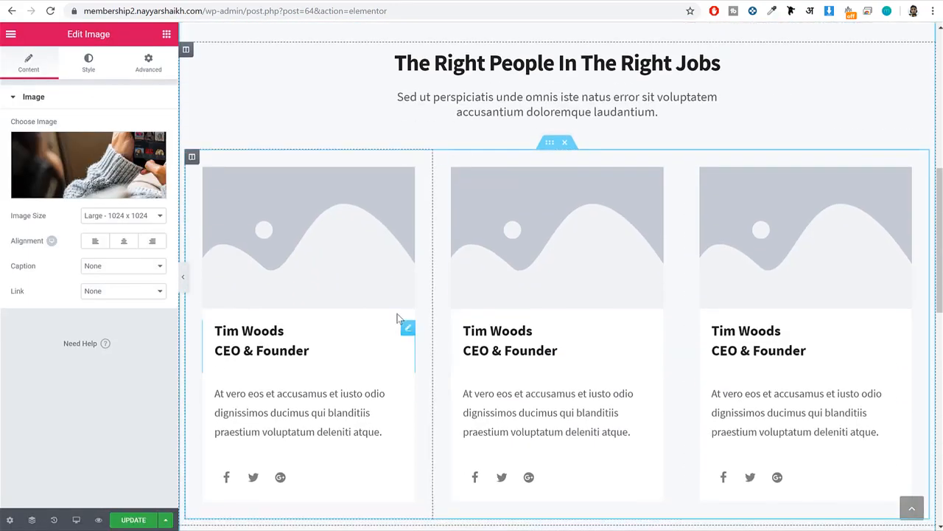
left_click(396, 325)
left_click(281, 232)
left_click(51, 143)
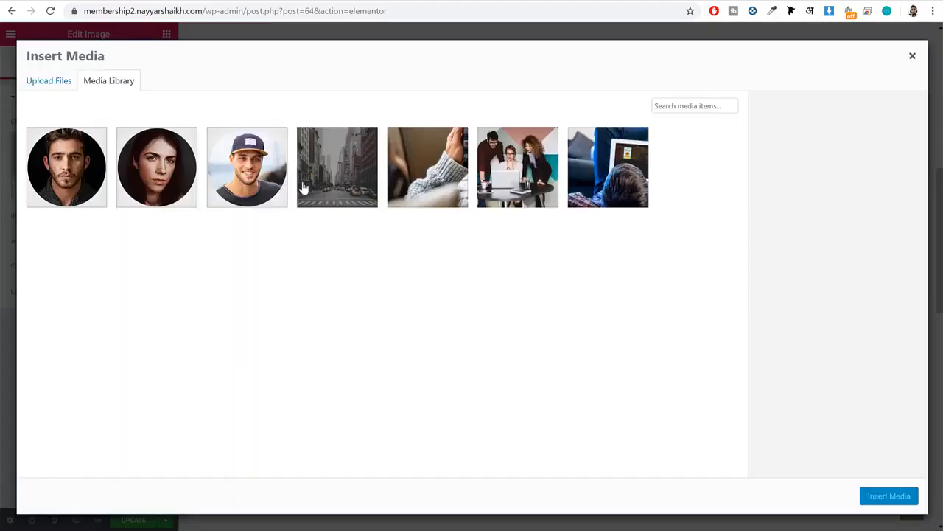
left_click(49, 80)
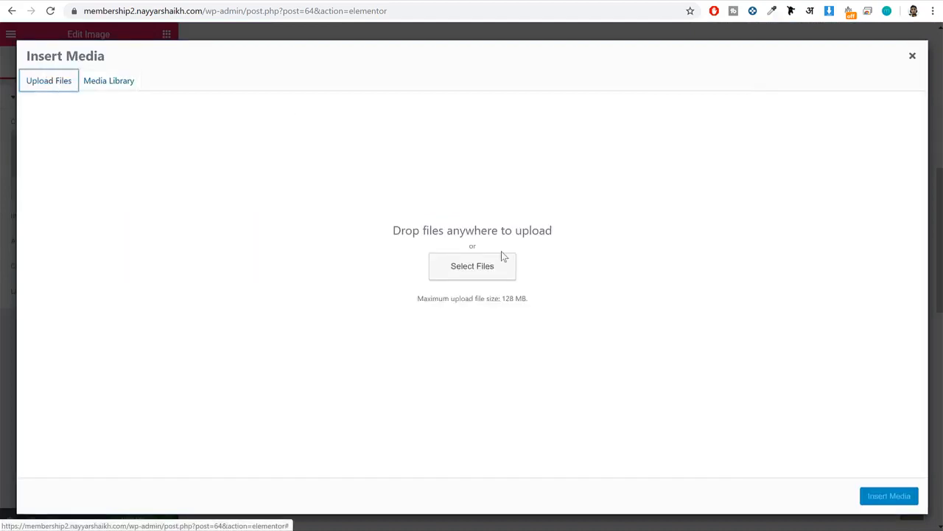
left_click(509, 262)
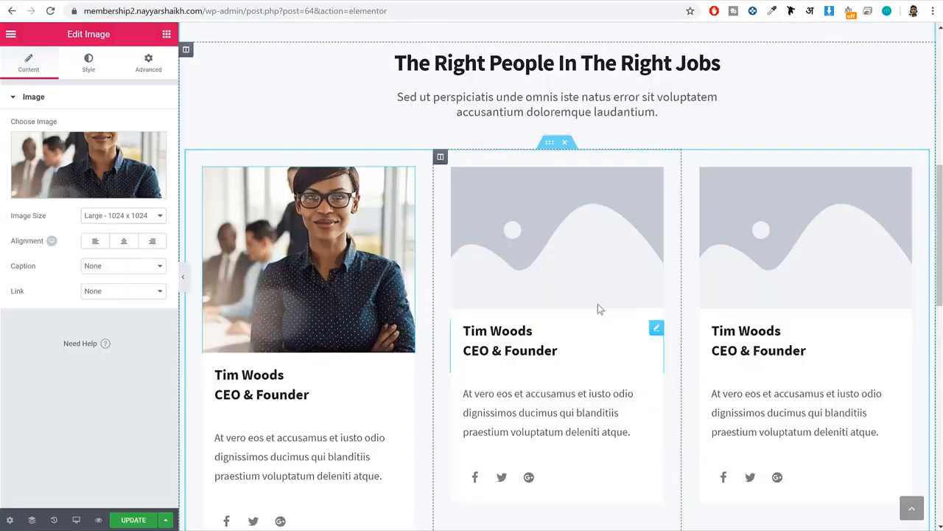
left_click(577, 280)
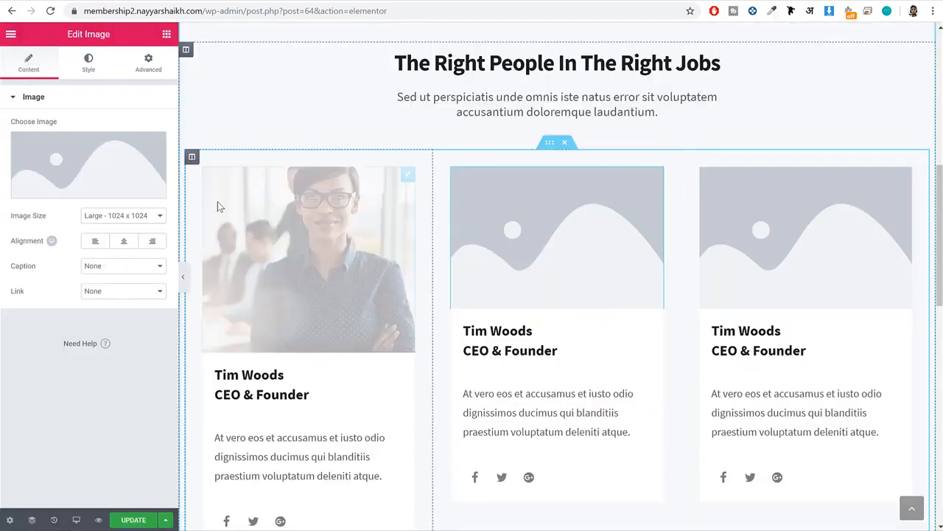
Put team-2.jpg on the second team member card and the portrait of the man in a tie on the third.
left_click(149, 192)
left_click(143, 171)
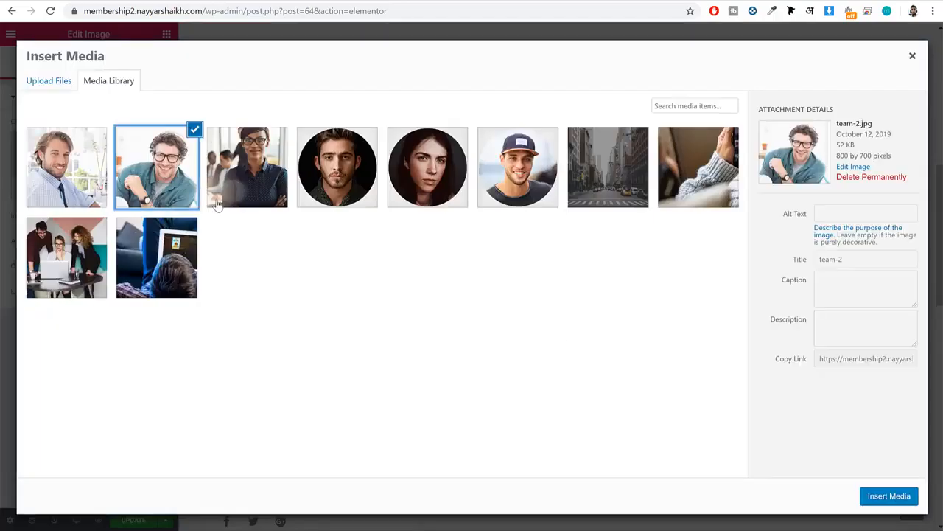
left_click(911, 498)
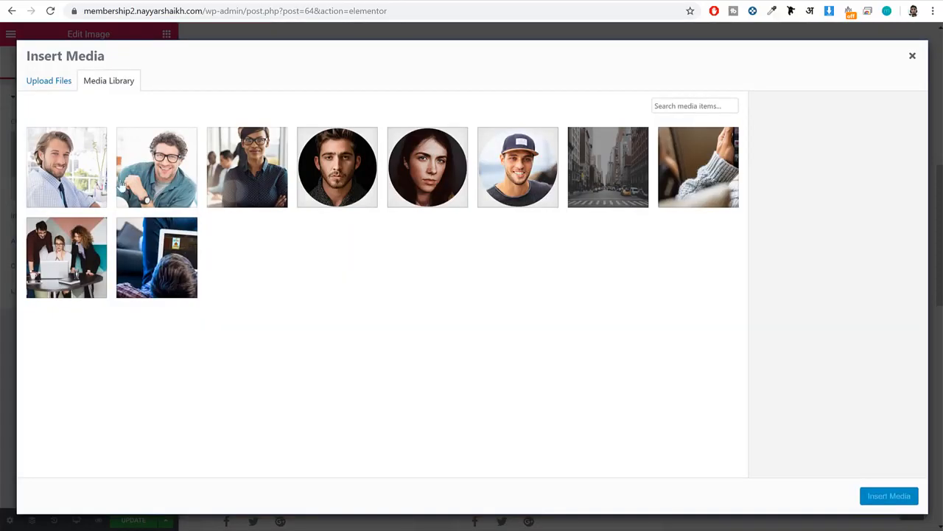
left_click(67, 167)
left_click(889, 497)
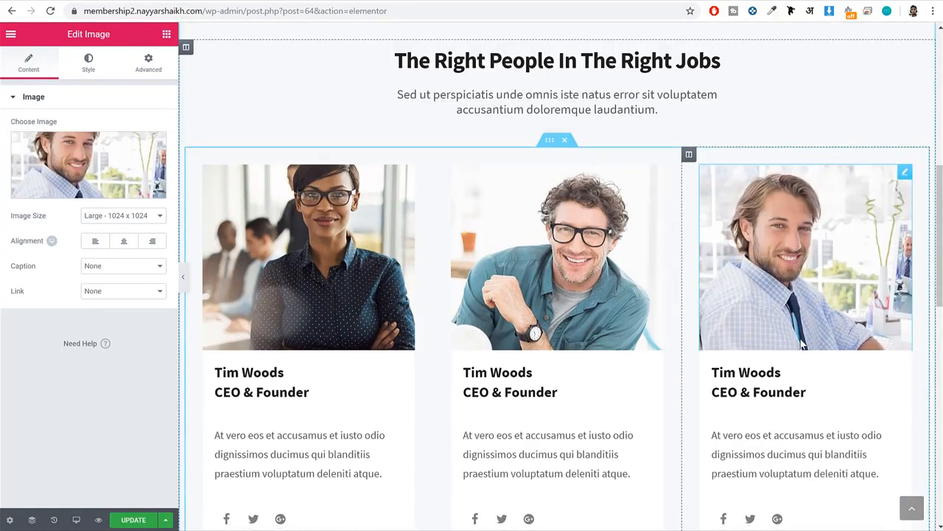
Replace the placeholder image in the "Join Us!" section with the photo of three people around a laptop.
scroll(664, 325, "down", 6)
left_click(338, 220)
left_click(113, 183)
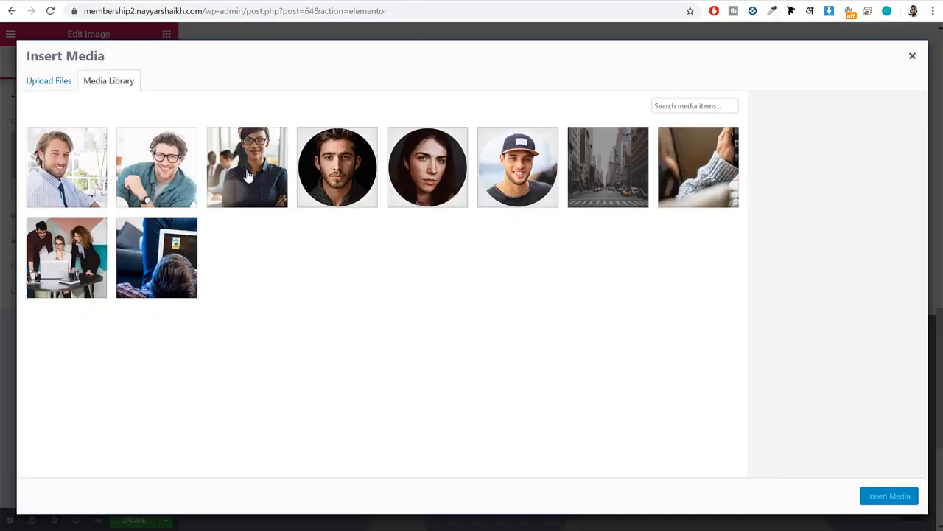
left_click(688, 179)
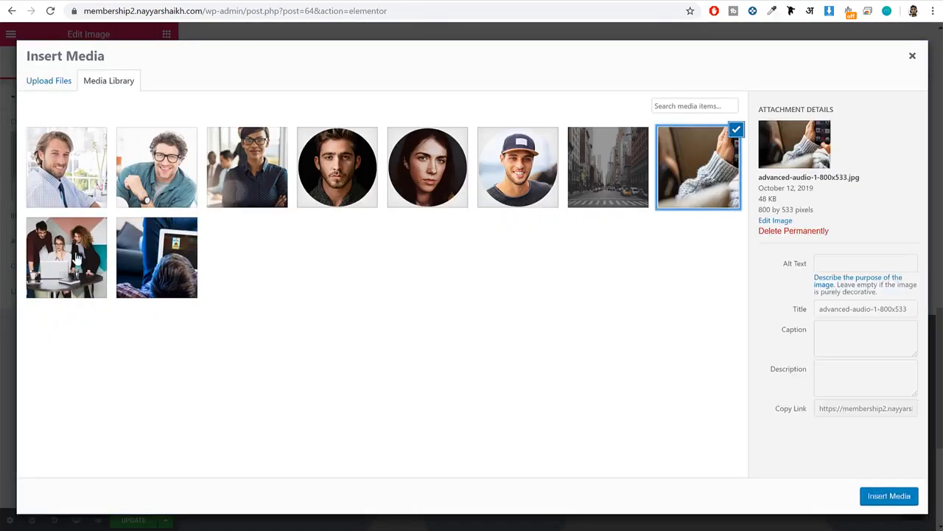
left_click(77, 257)
left_click(879, 501)
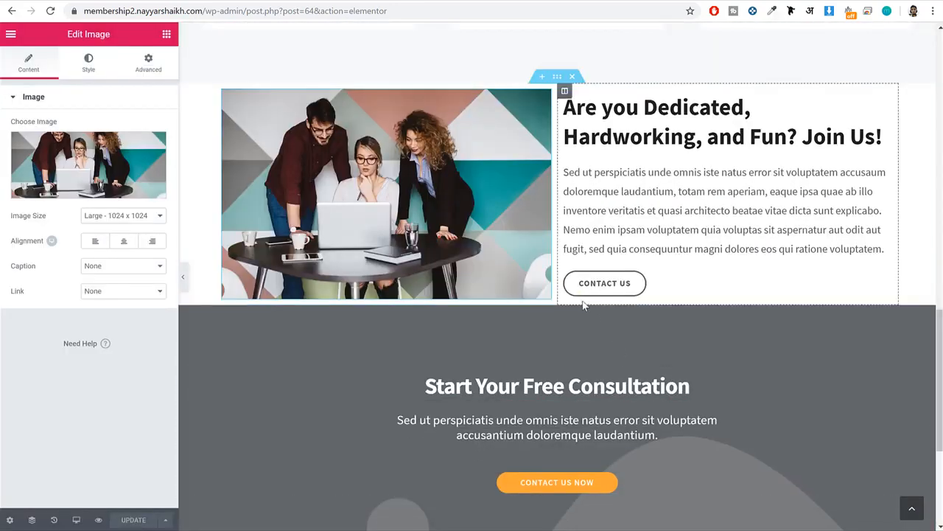
Delete the "Start Your Free Consultation" section from the About page.
left_click(571, 299)
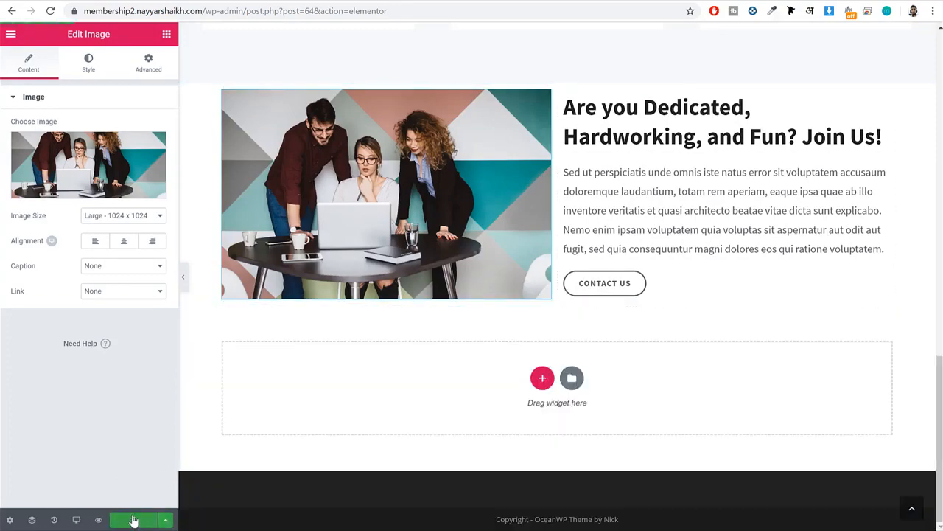
Go back to the WordPress dashboard and start a new page titled "Contact".
scroll(540, 371, "up", 15)
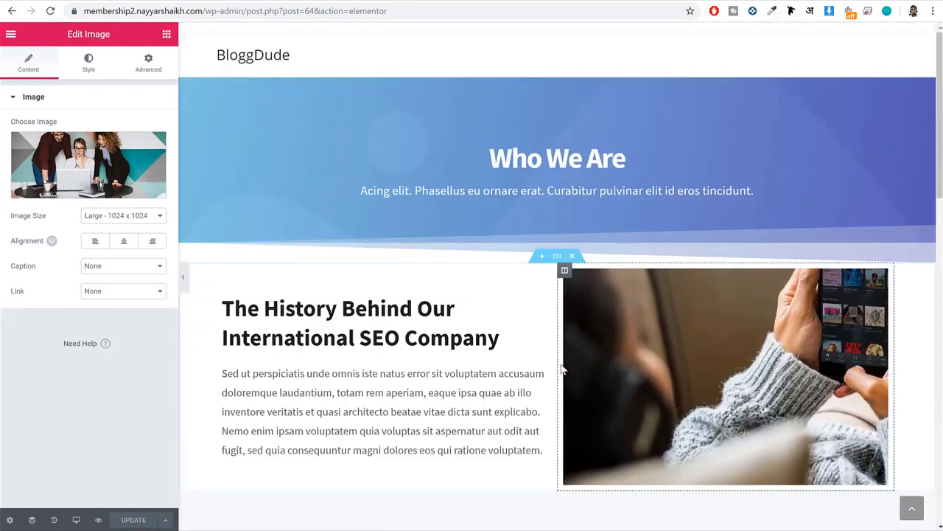
left_click_drag(245, 11, 632, 57)
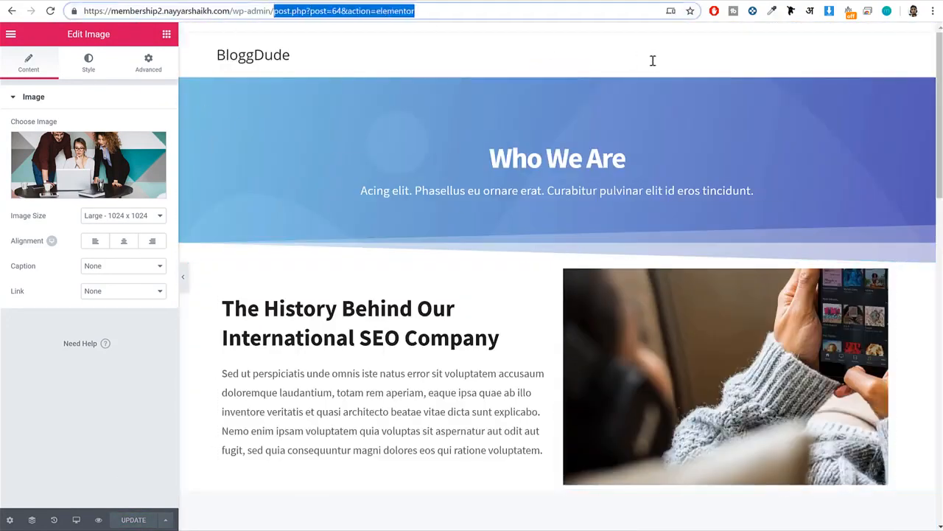
key("BackSpace")
key("Return")
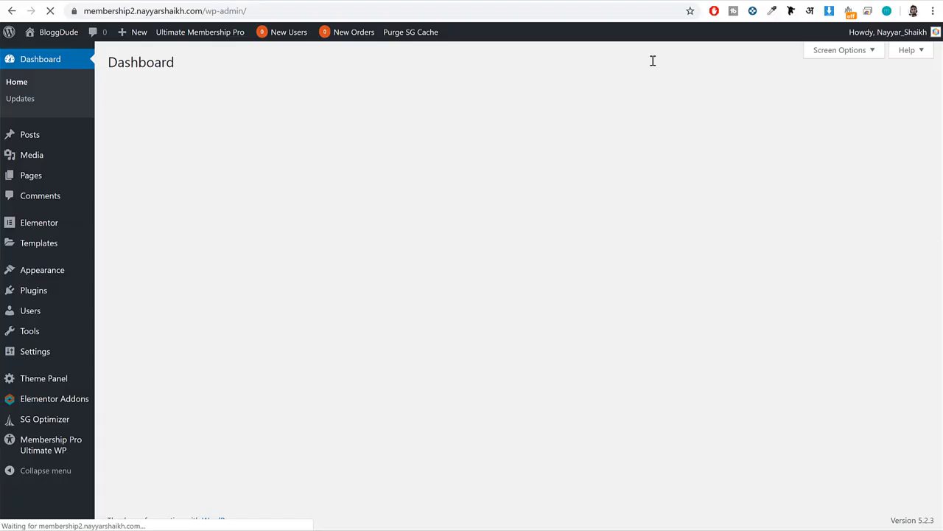
mouse_move(35, 180)
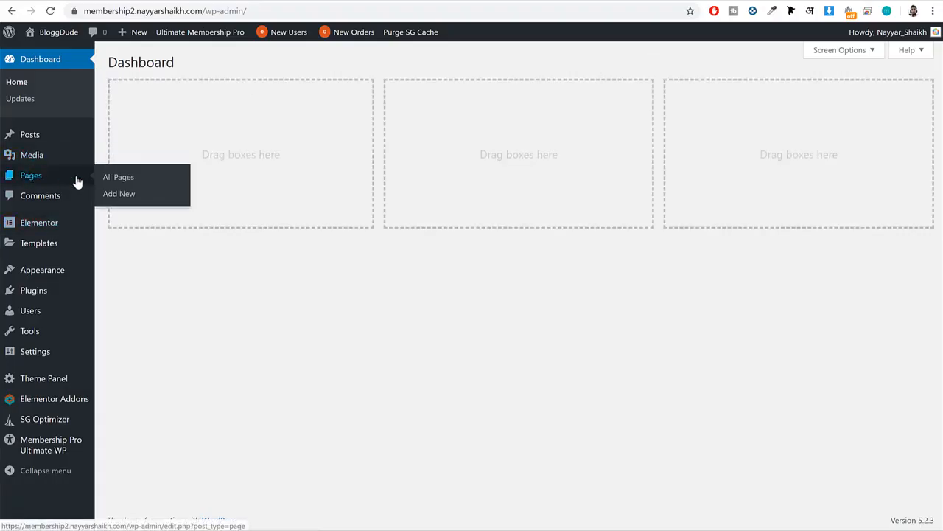
left_click(129, 194)
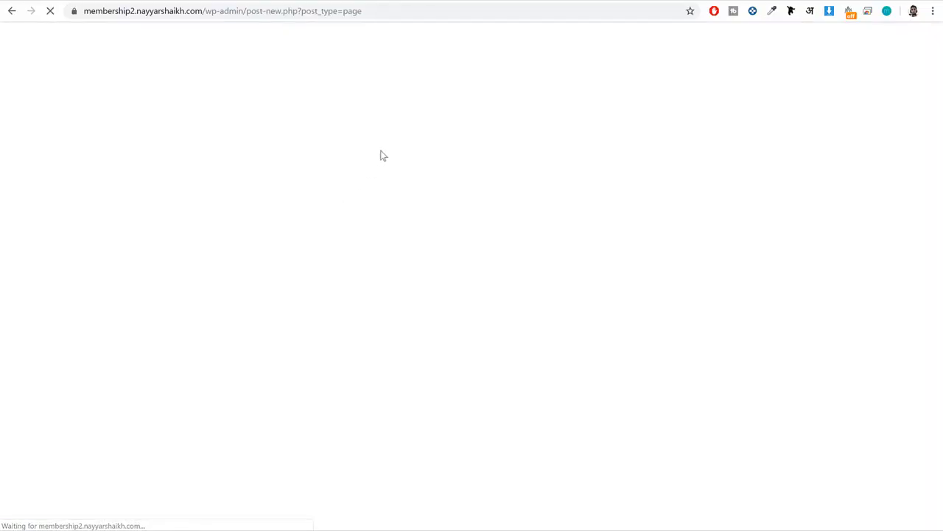
type("Contact")
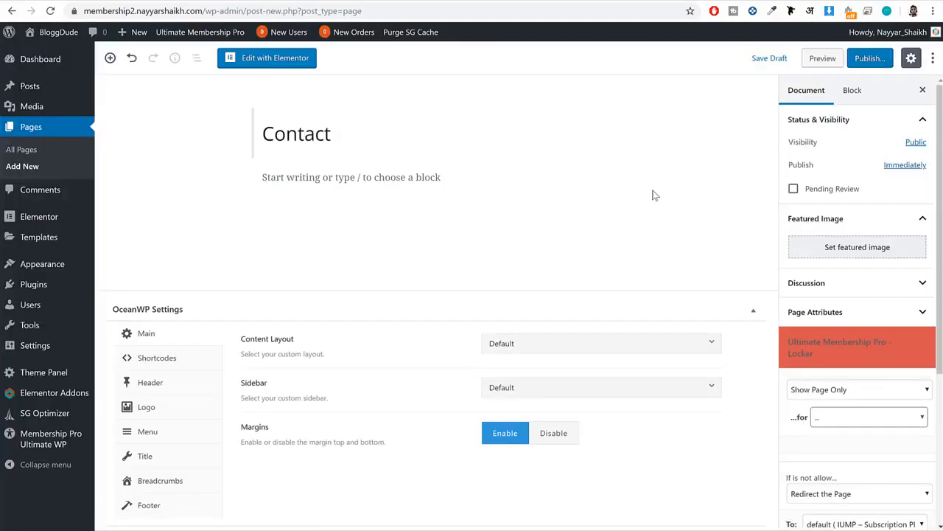
Set the Contact page's content layout to 100% Full Width, disable its page title display, and publish the page.
left_click(648, 349)
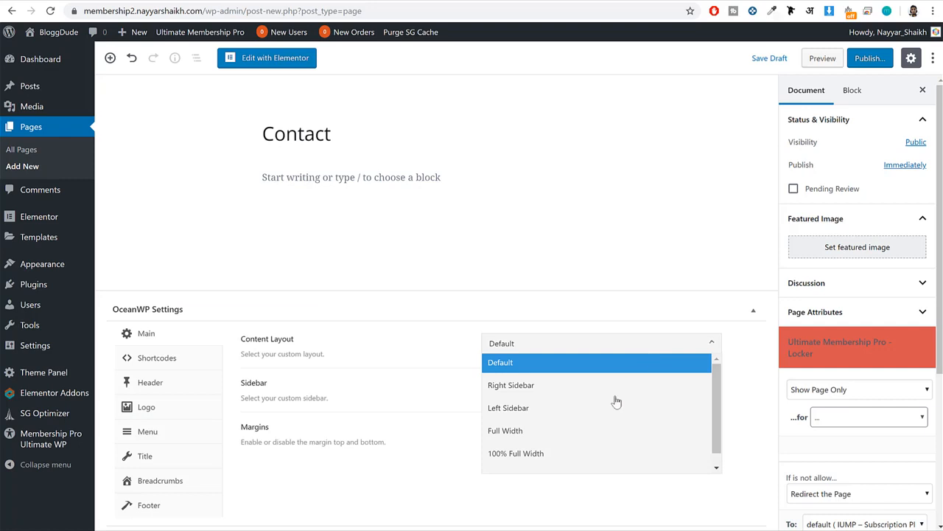
left_click(602, 453)
left_click(168, 458)
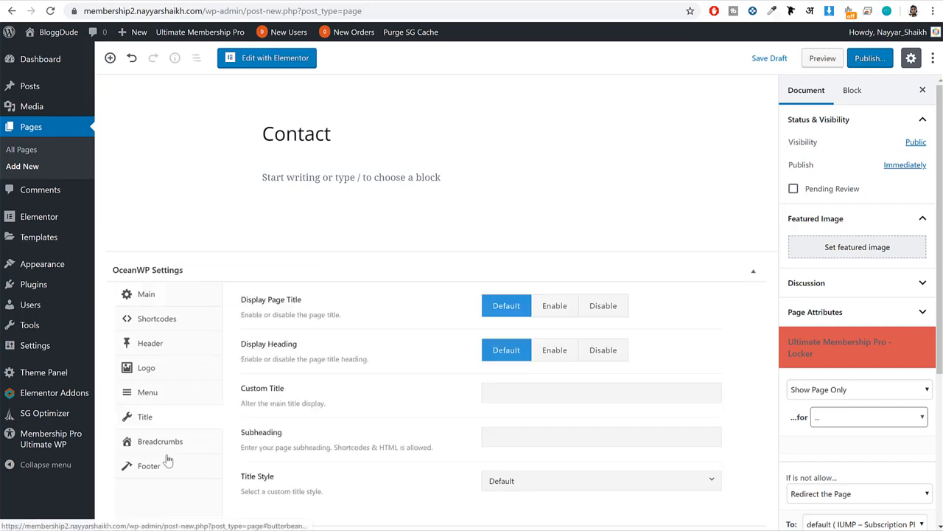
left_click(591, 309)
left_click(873, 61)
left_click(873, 58)
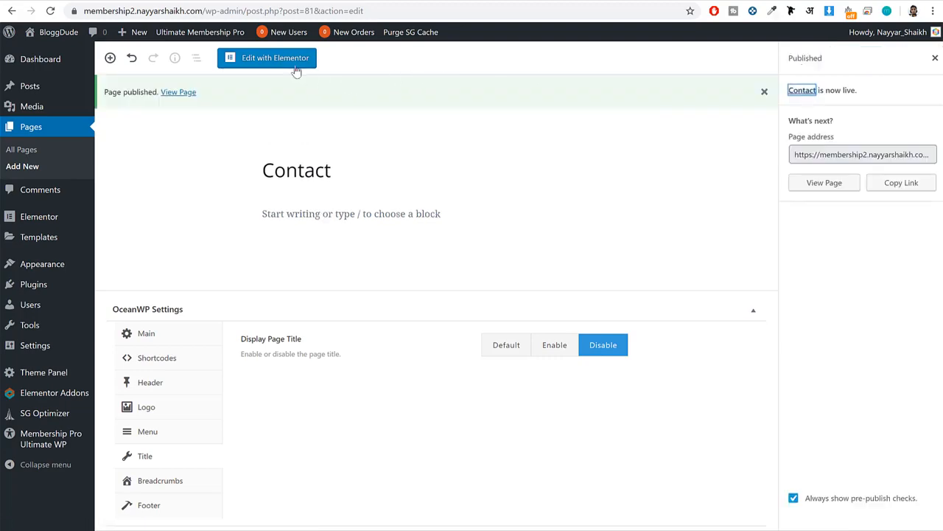
Open the Contact page in Elementor and insert the saved "Contact Page Template".
left_click(296, 70)
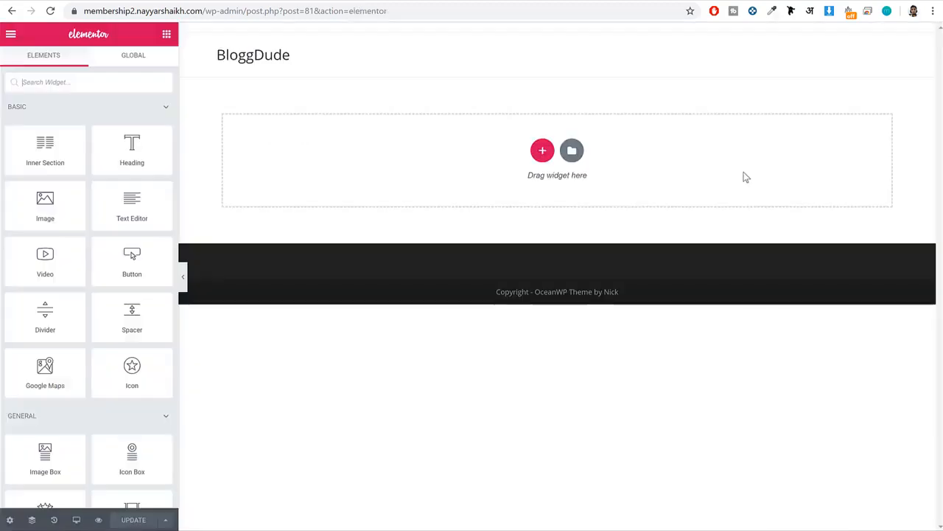
left_click(572, 151)
left_click(505, 73)
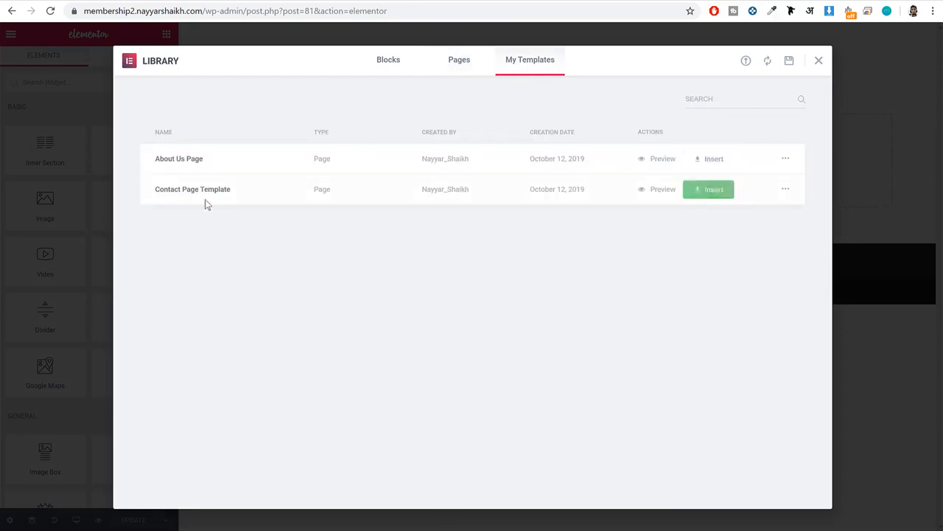
left_click(725, 191)
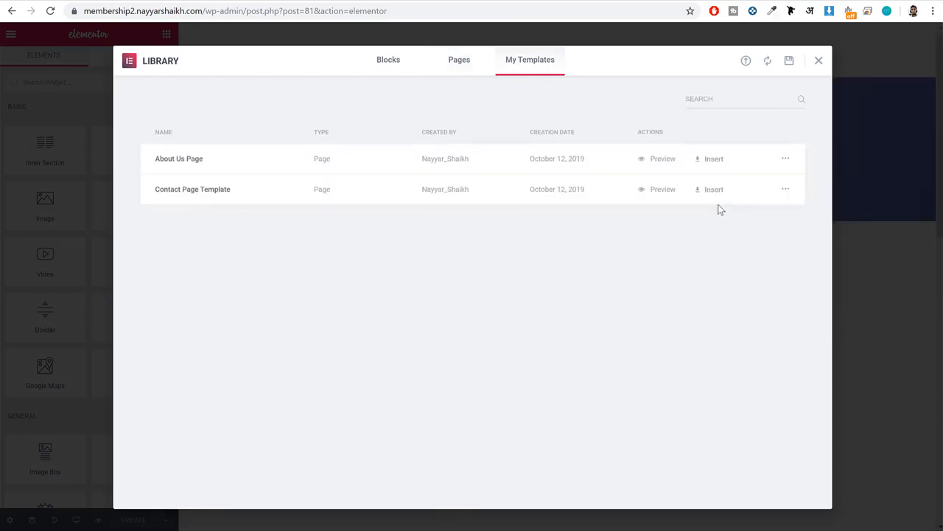
Delete the "Our Approach" and "Services" section and the placeholder image section below the map.
scroll(660, 215, "down", 5)
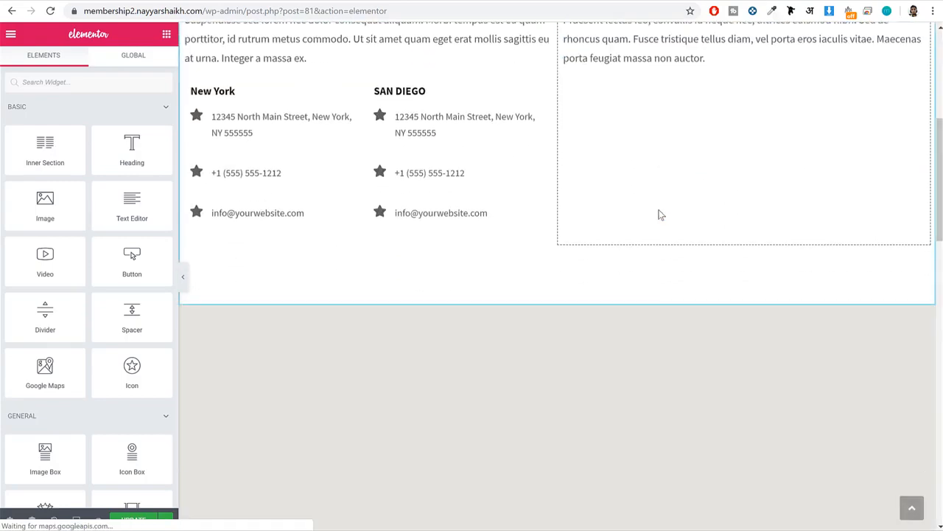
scroll(654, 221, "down", 1)
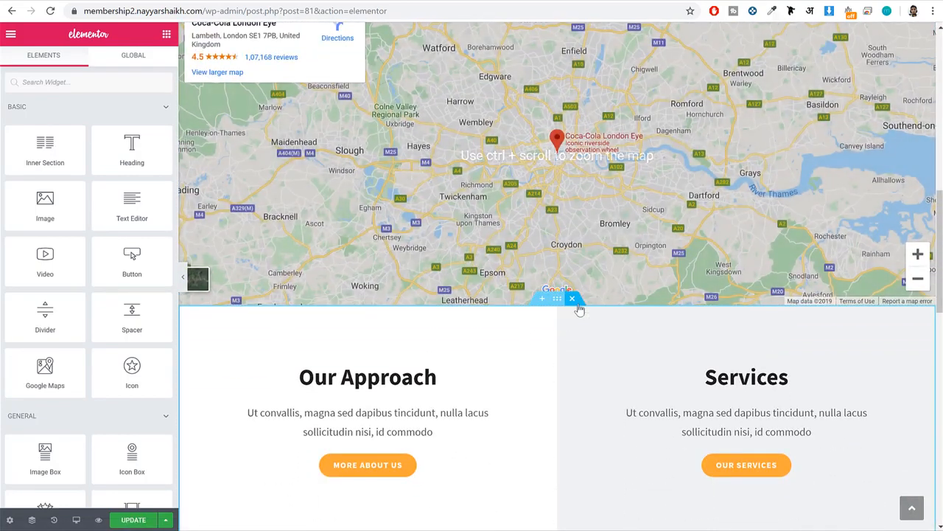
left_click(575, 300)
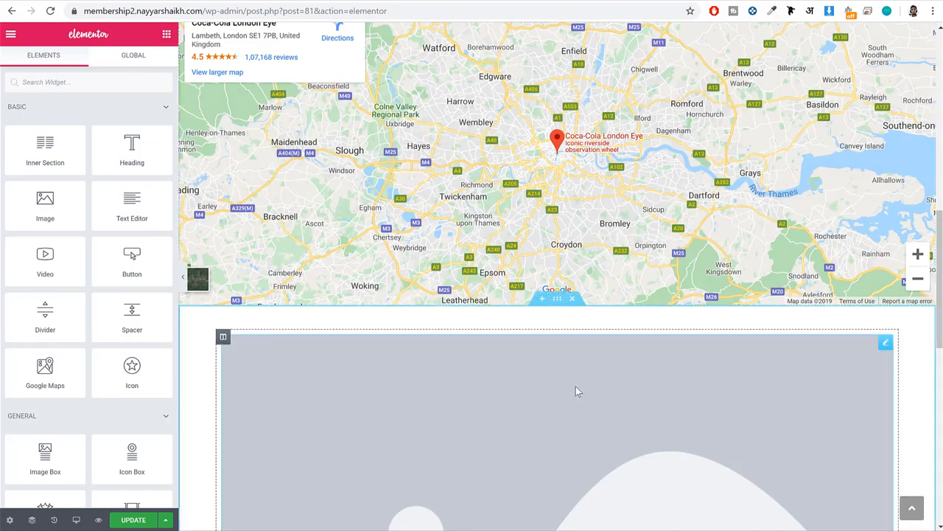
left_click(572, 298)
Set the Google map's location to mumbai and its zoom to 14.
scroll(581, 301, "down", 4)
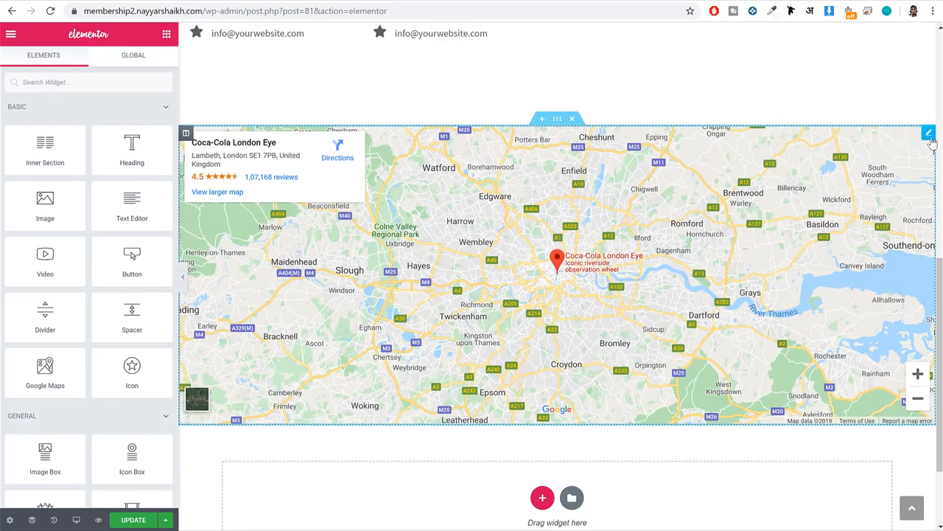
left_click(928, 134)
left_click(148, 136)
triple_click(148, 136)
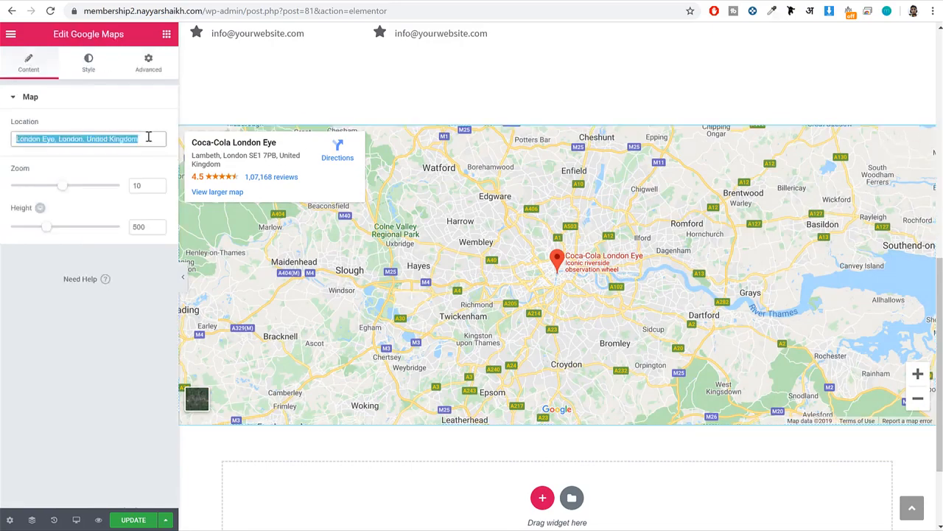
type("mumbai")
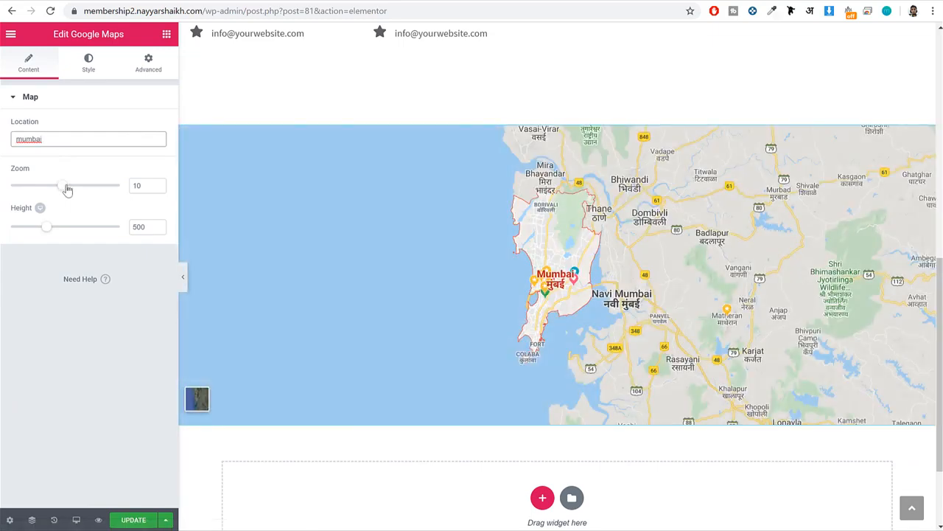
left_click_drag(64, 187, 71, 190)
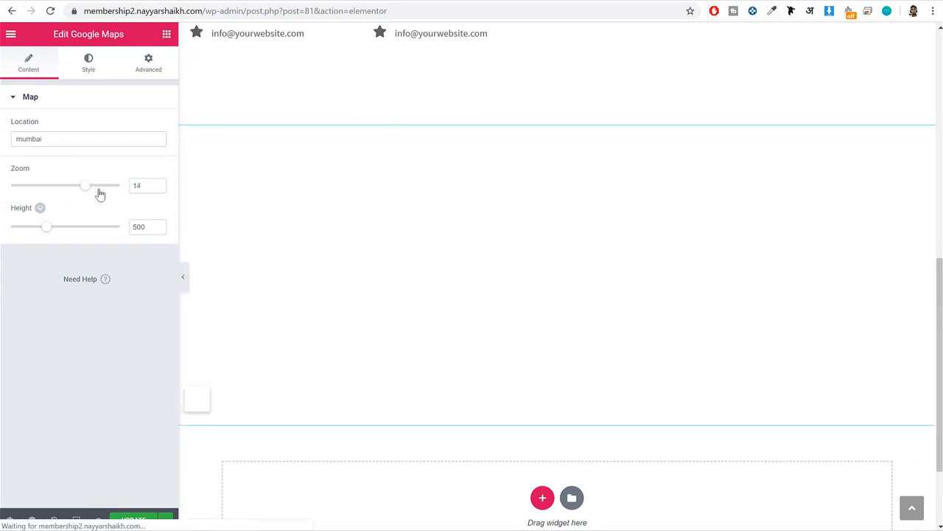
scroll(469, 320, "up", 6)
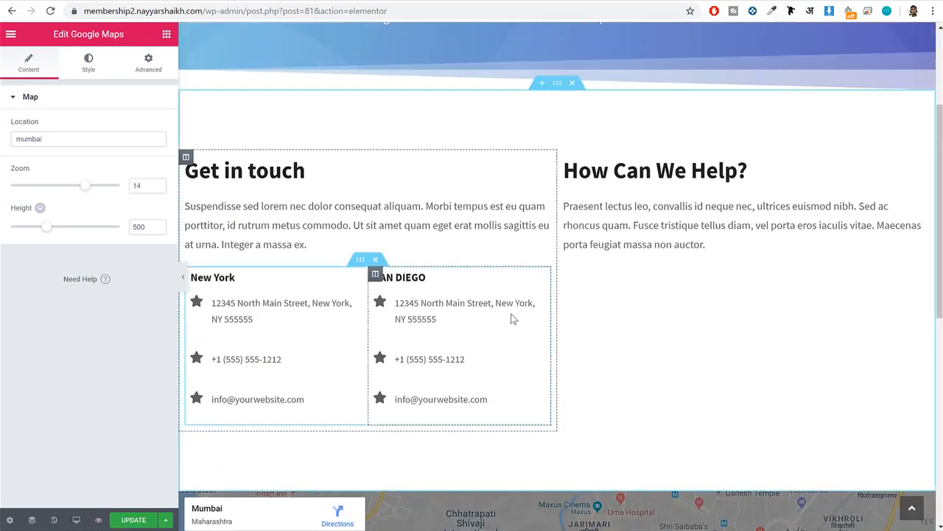
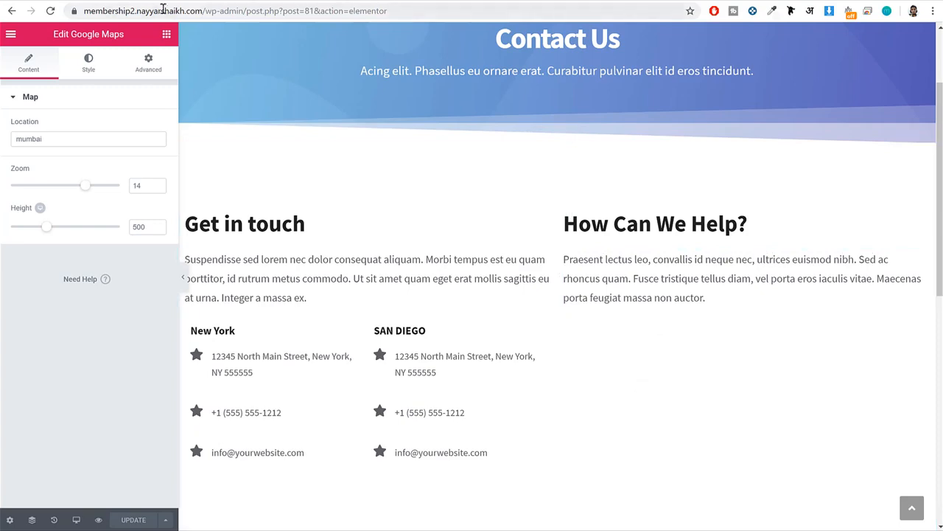
Search the plugin directory for "contact", then install and activate the Contact Form 7 plugin.
left_click_drag(247, 11, 231, 10)
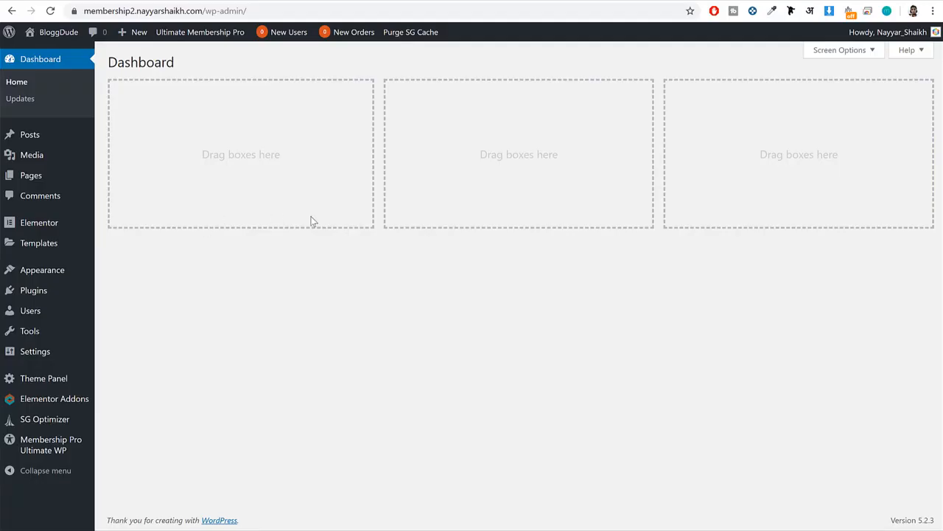
mouse_move(78, 300)
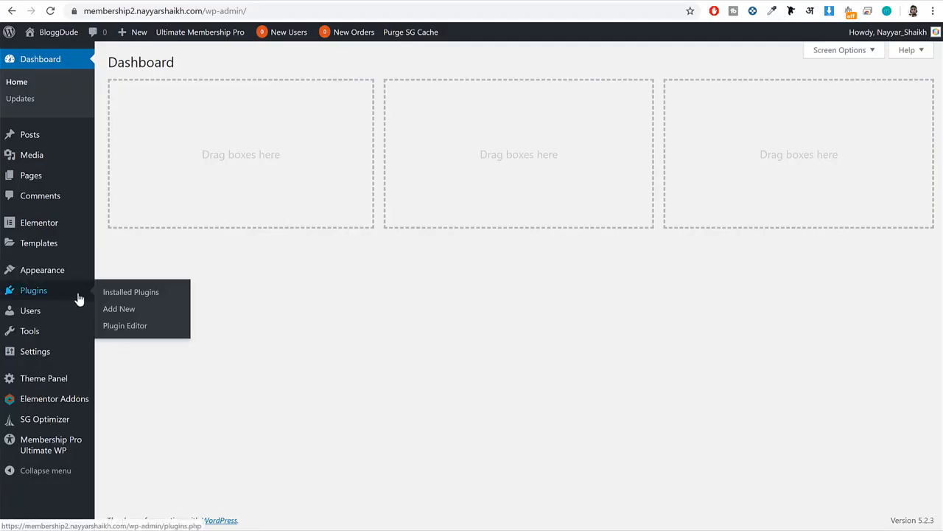
left_click(144, 310)
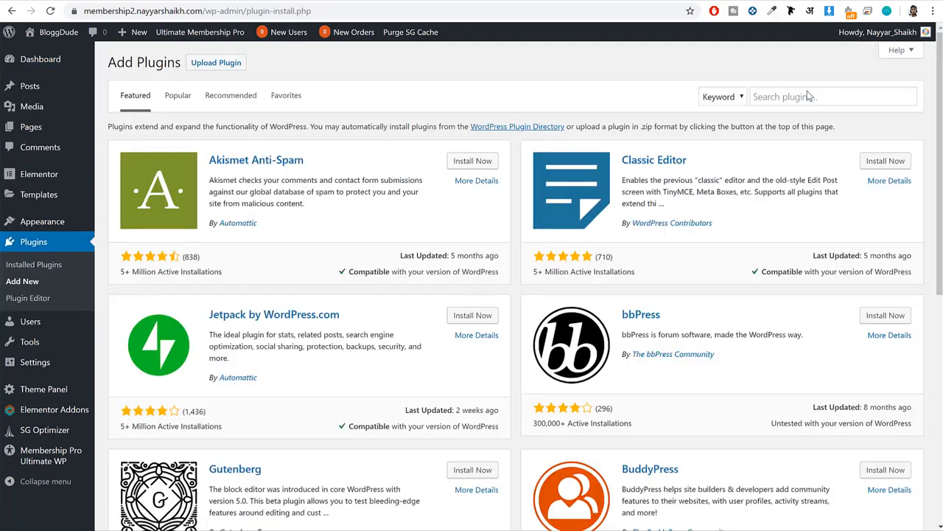
left_click(803, 98)
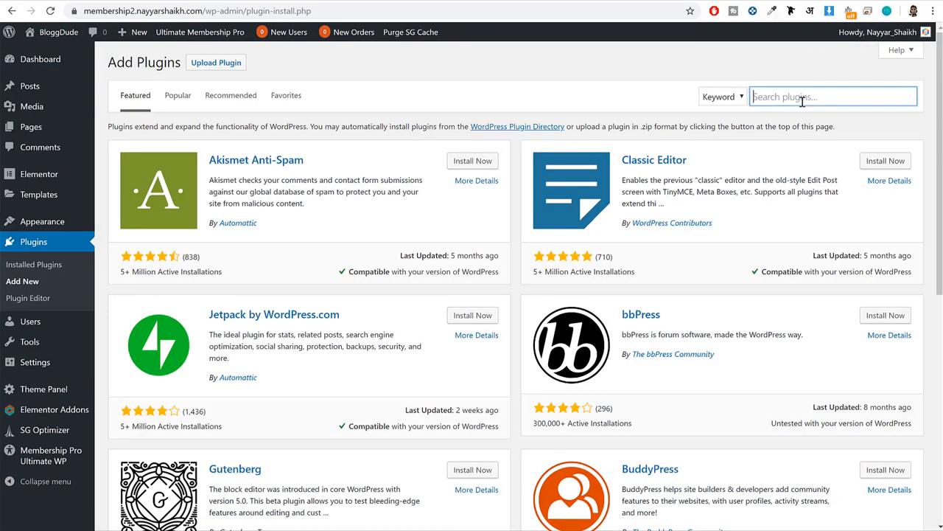
type("contact")
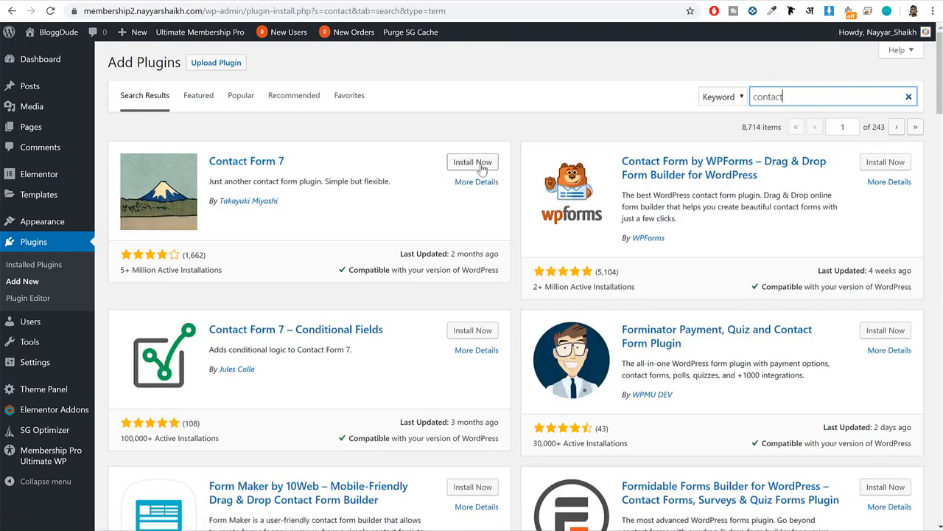
left_click(473, 162)
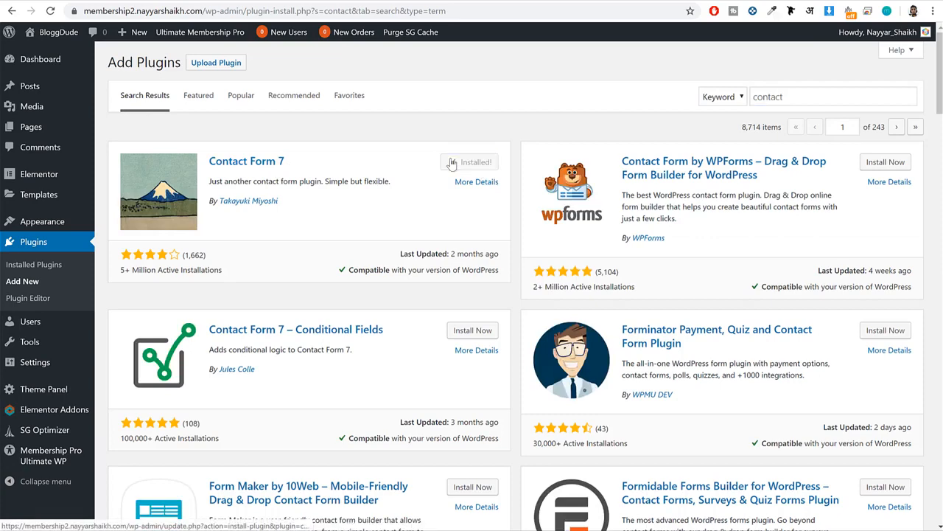
left_click(470, 164)
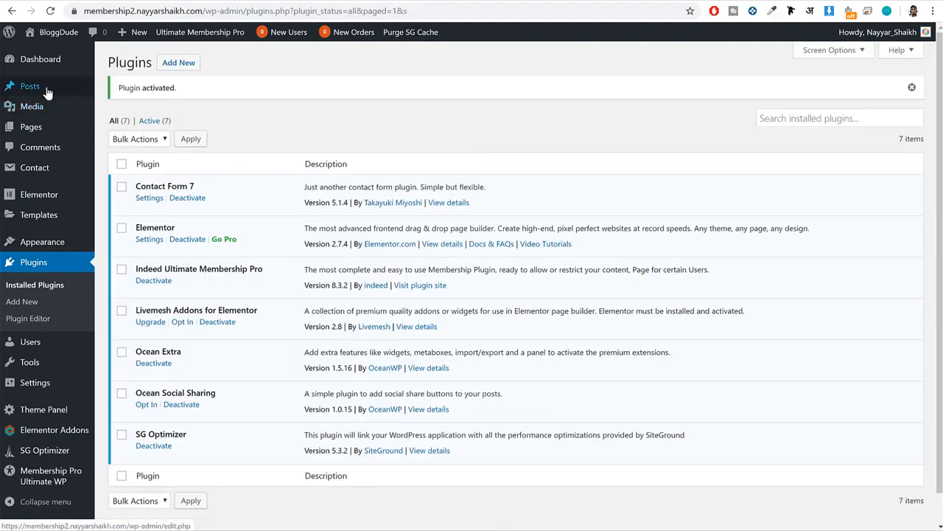
Open the list of contact forms and copy the shortcode of "Contact form 1".
mouse_move(63, 213)
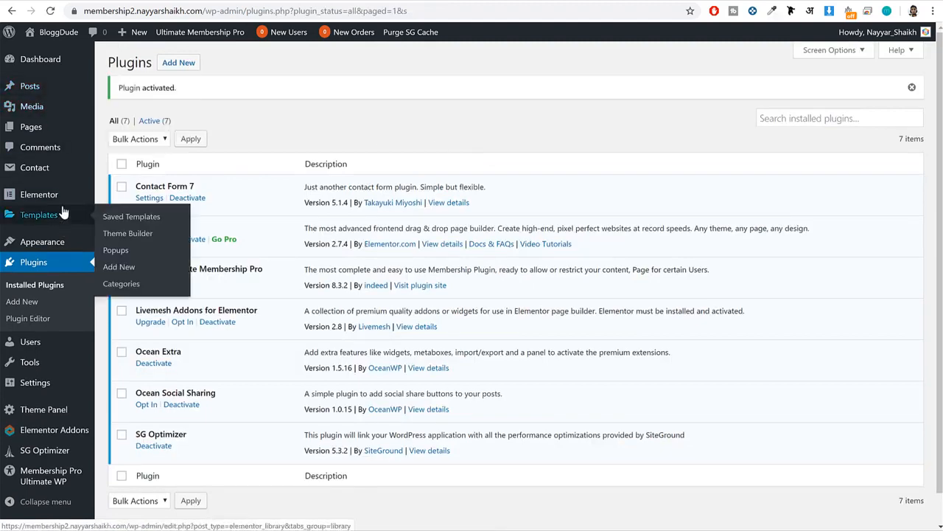
mouse_move(53, 173)
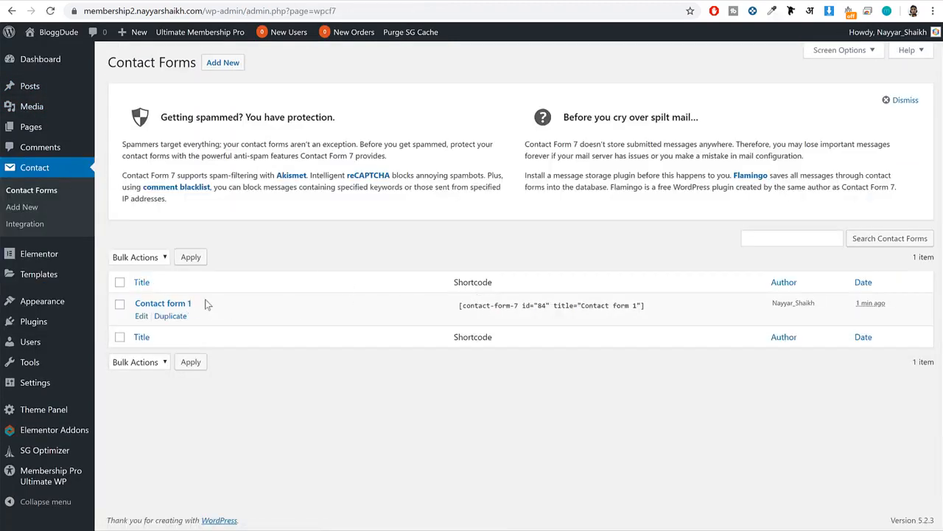
left_click_drag(206, 303, 131, 303)
left_click(514, 385)
left_click(505, 306)
key("ctrl+c")
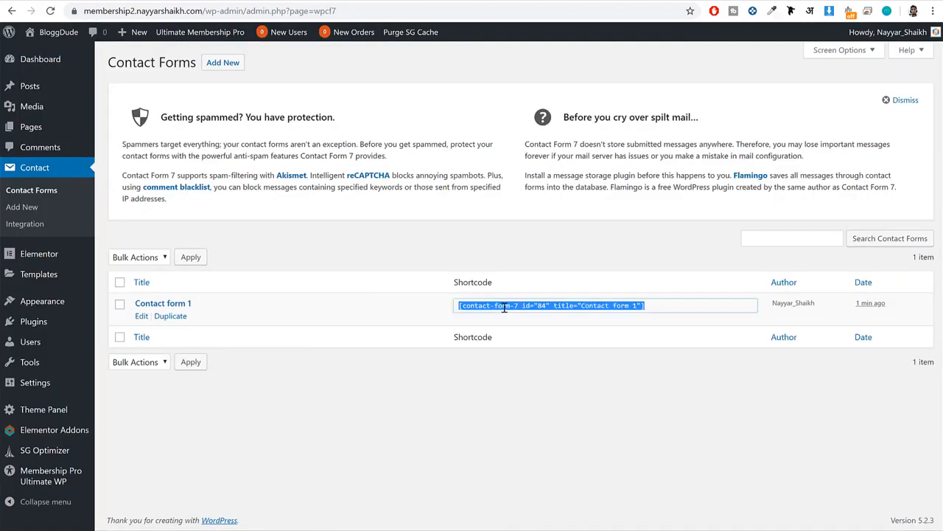
right_click(531, 304)
left_click(561, 312)
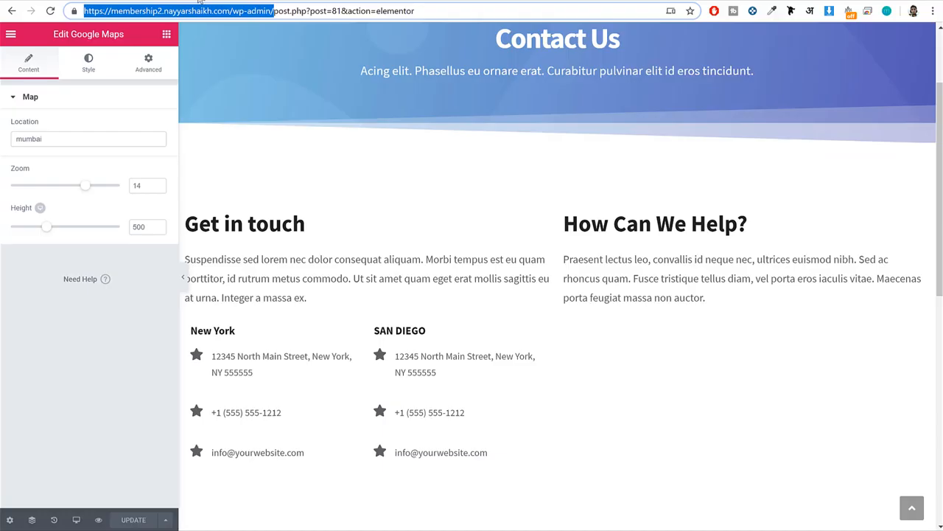
Return to the Contact page in Elementor and add a Shortcode widget below the "How Can We Help?" text.
left_click(166, 34)
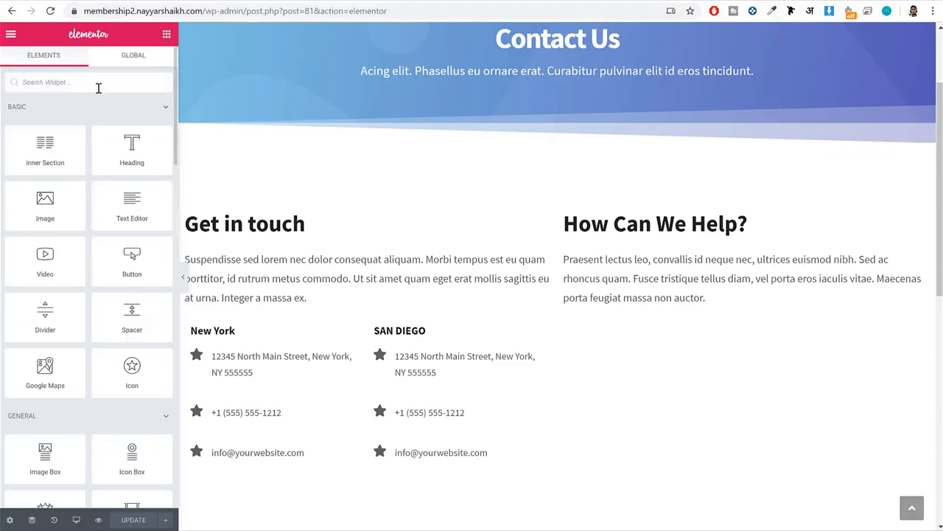
left_click(98, 88)
type("shor")
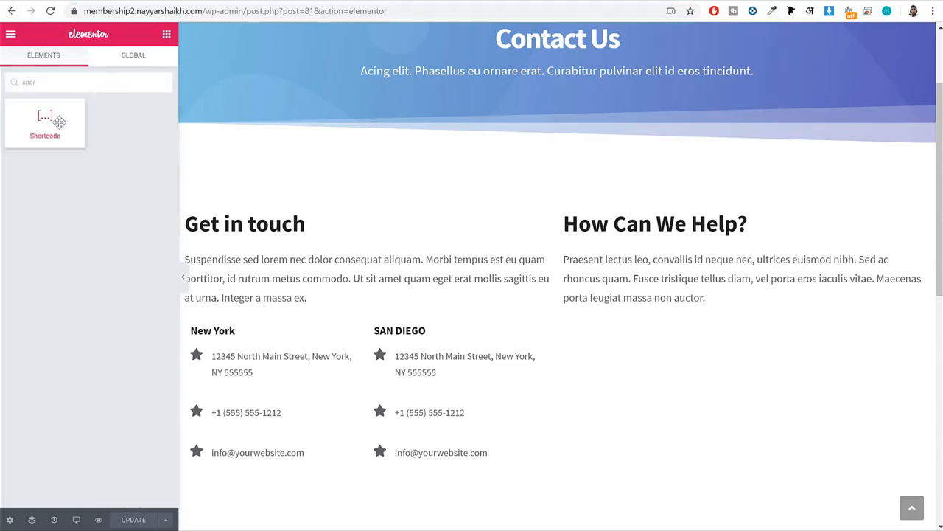
left_click_drag(46, 121, 694, 310)
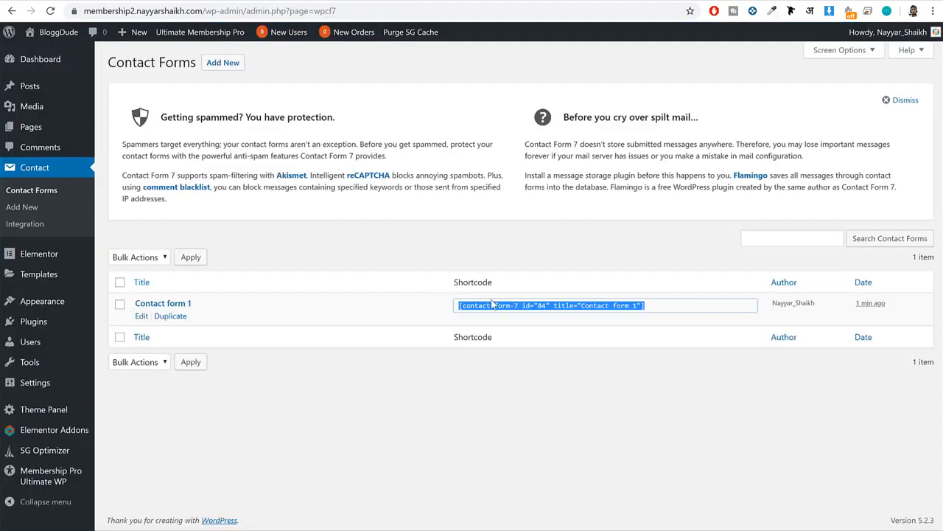
Copy the "Contact form 1" shortcode into the Shortcode widget, apply it, and update the Contact page.
right_click(493, 303)
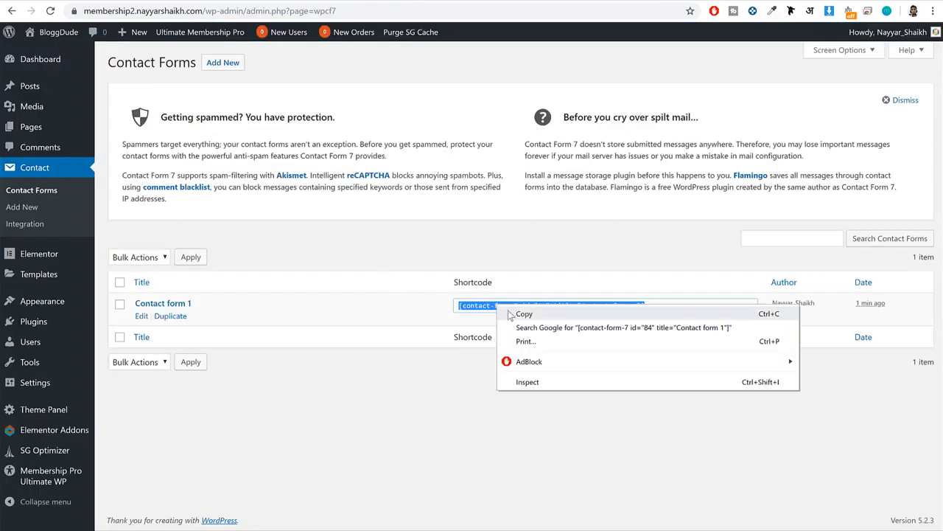
left_click(508, 312)
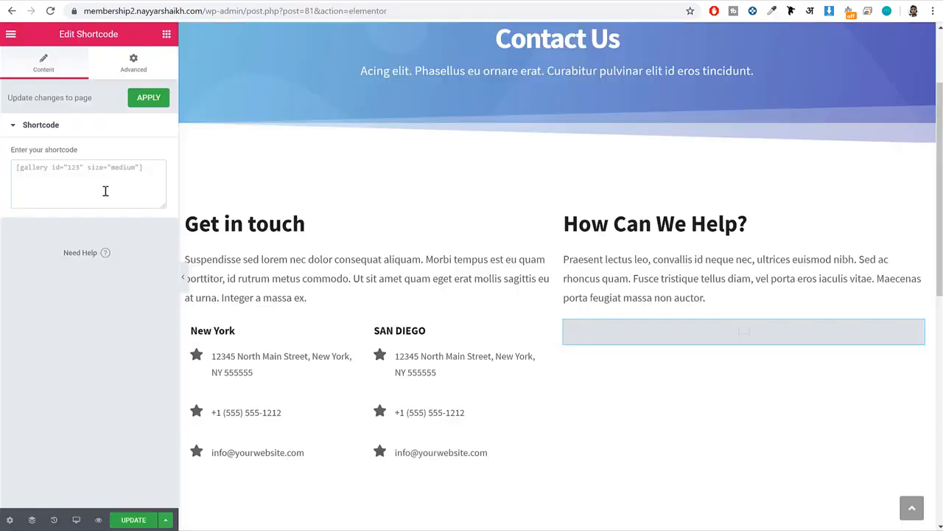
left_click(105, 191)
key("ctrl+v")
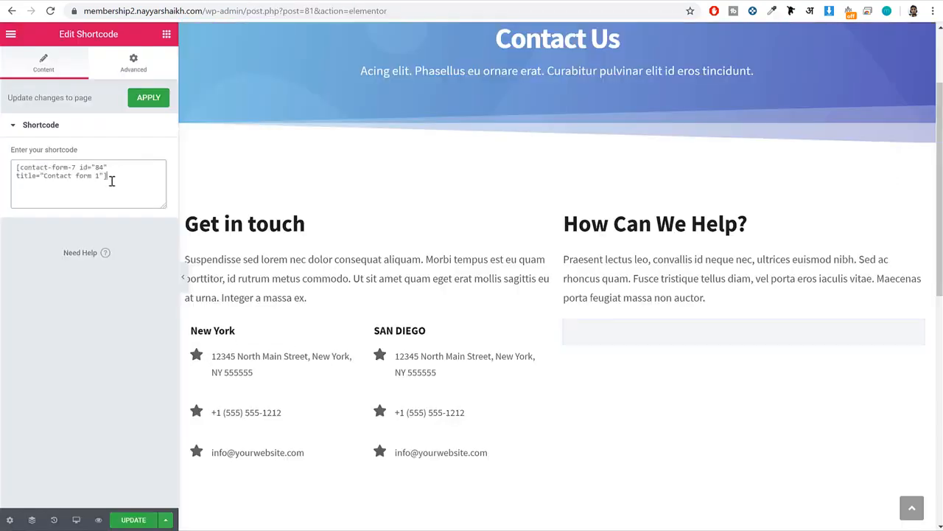
left_click(148, 97)
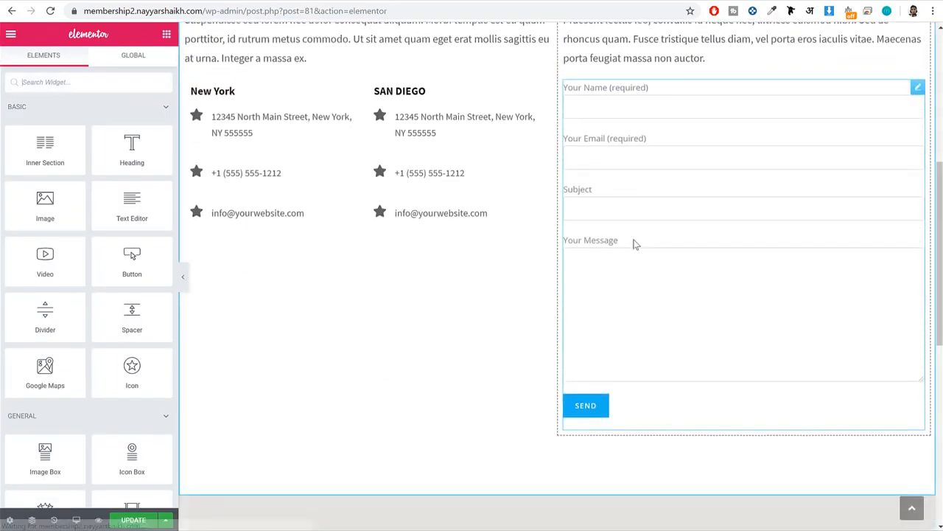
left_click(133, 519)
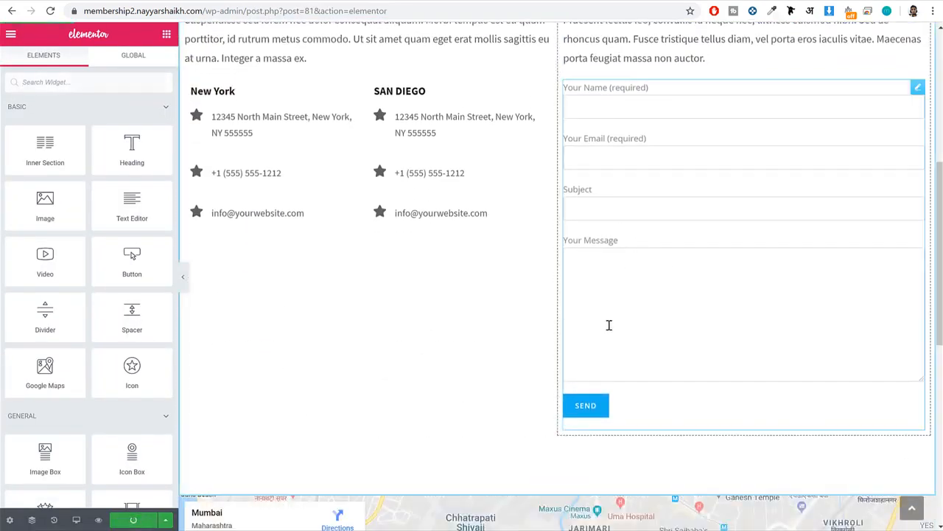
Open the site's live home page and look over its header and content.
scroll(609, 325, "up", 5)
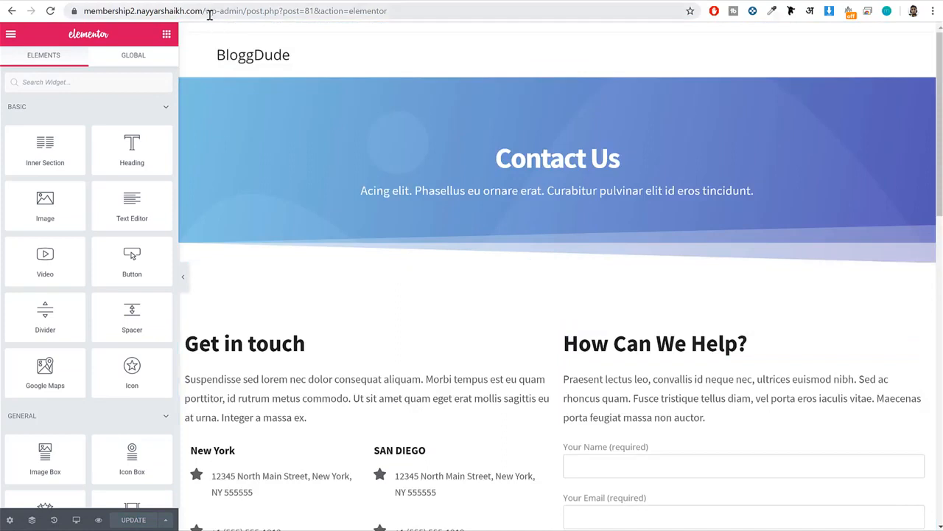
left_click_drag(209, 15, 653, 37)
key("Return")
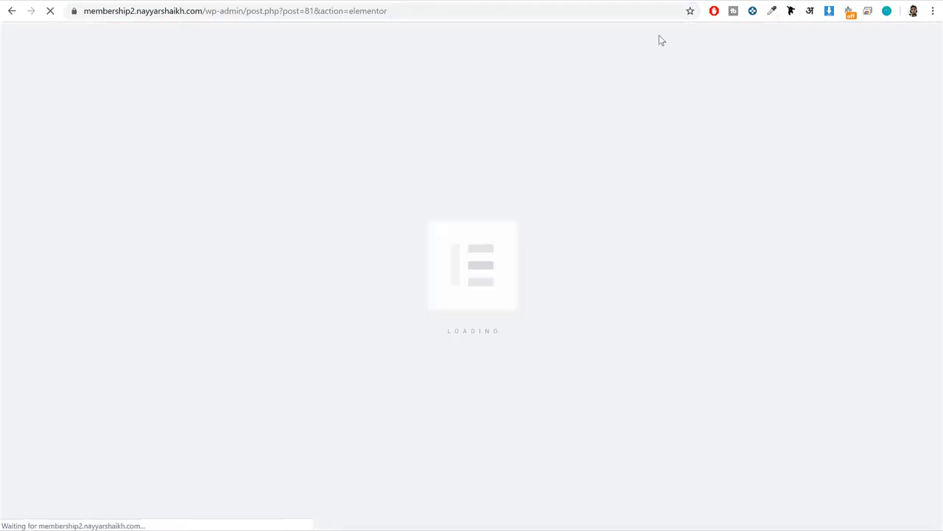
scroll(550, 200, "down", 20)
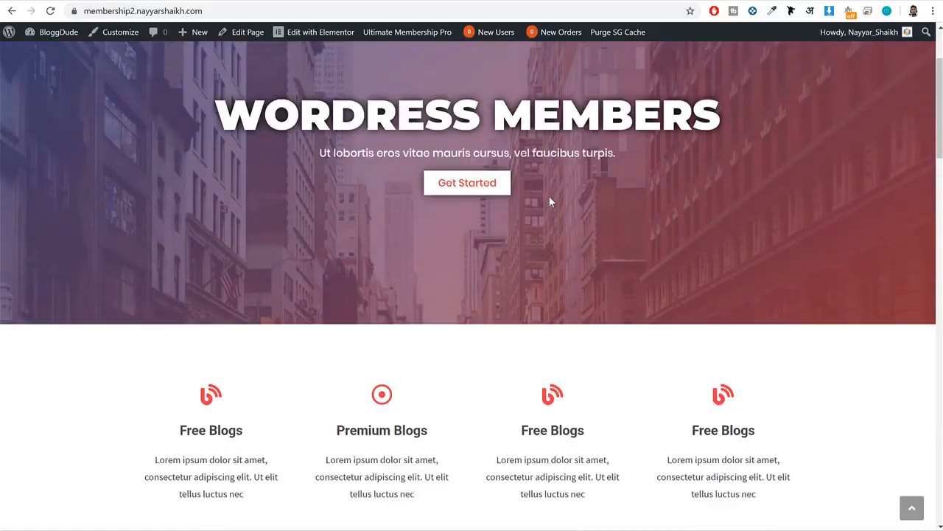
scroll(552, 204, "up", 20)
scroll(552, 207, "up", 1)
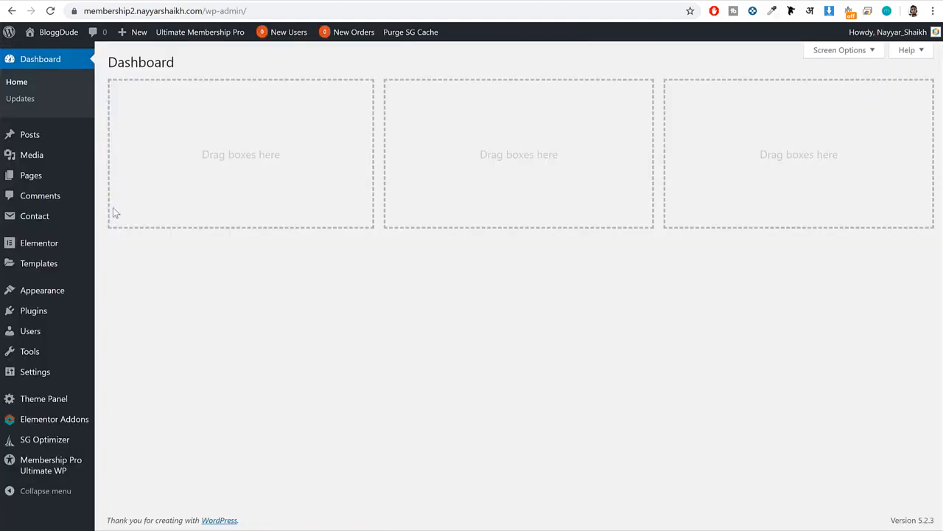
Create a new navigation menu named "Main Menu" in the WordPress admin.
mouse_move(59, 295)
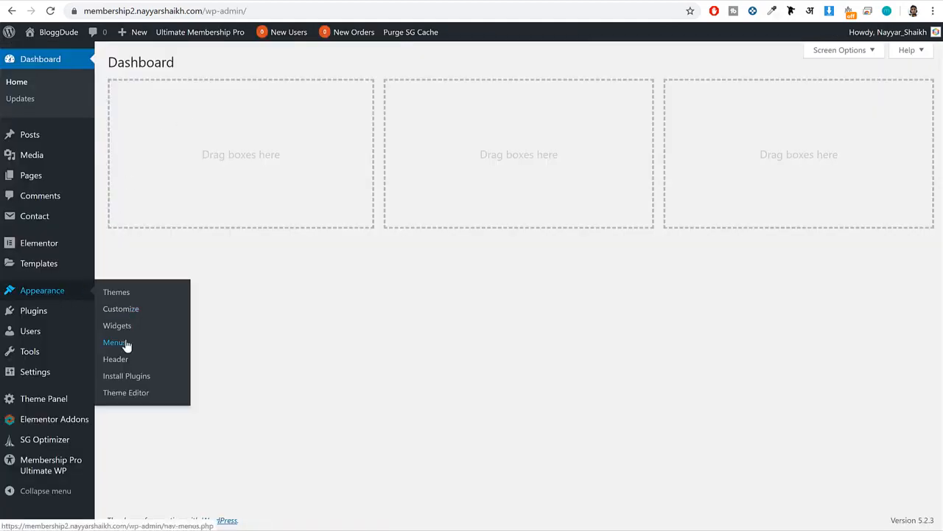
left_click(143, 345)
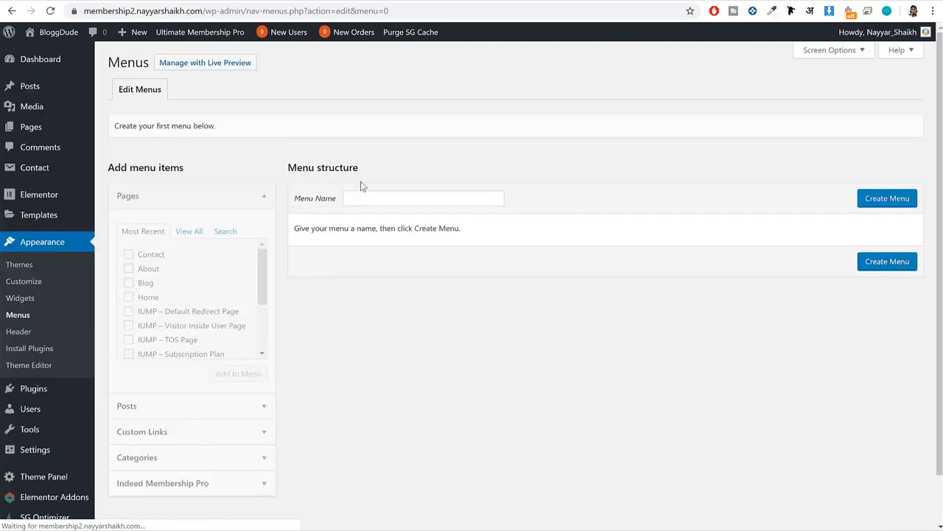
left_click(414, 199)
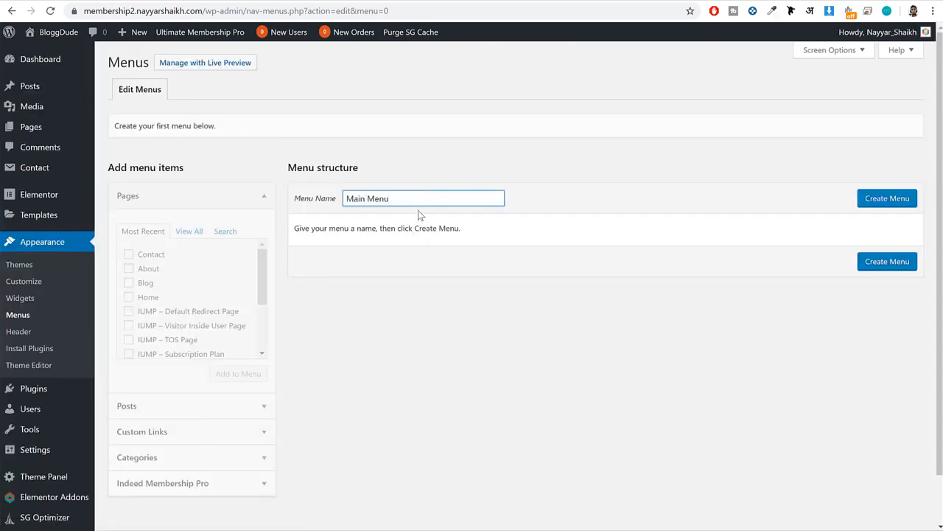
left_click(878, 203)
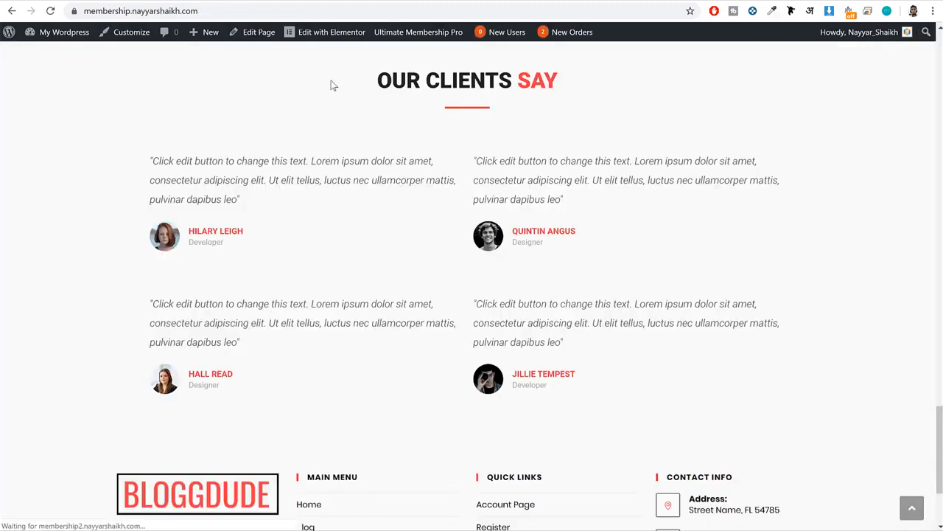
scroll(432, 146, "up", 15)
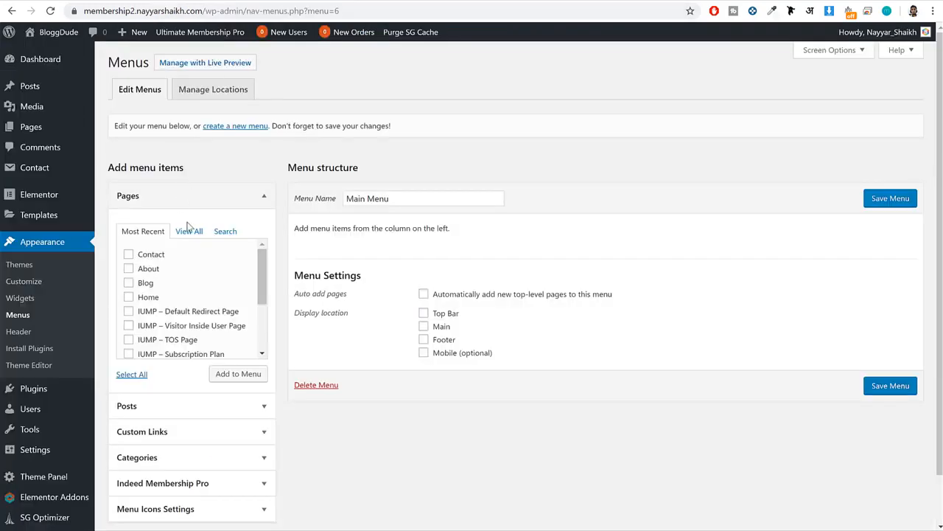
Add the Home, About, Blog, Contact and IUMP – Register pages to the Main Menu.
left_click(189, 230)
left_click(149, 256)
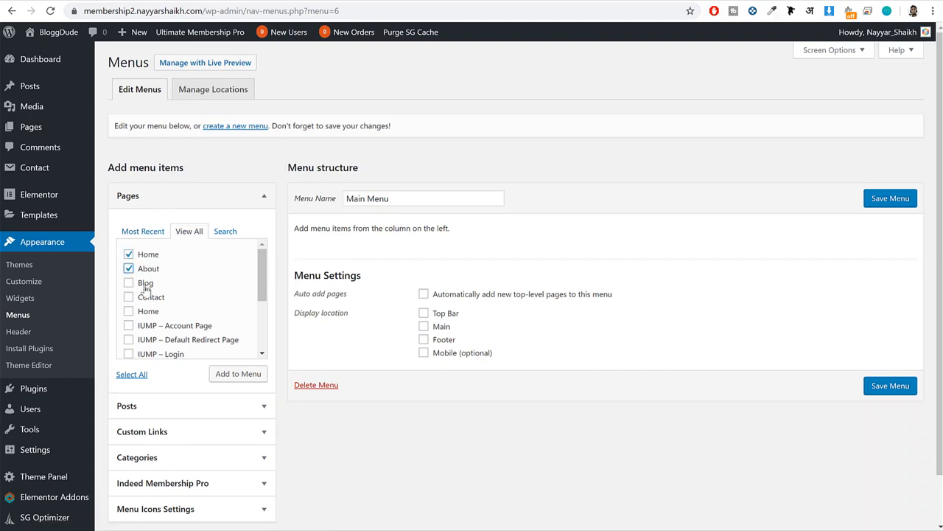
left_click(145, 284)
left_click(145, 297)
scroll(191, 309, "down", 3)
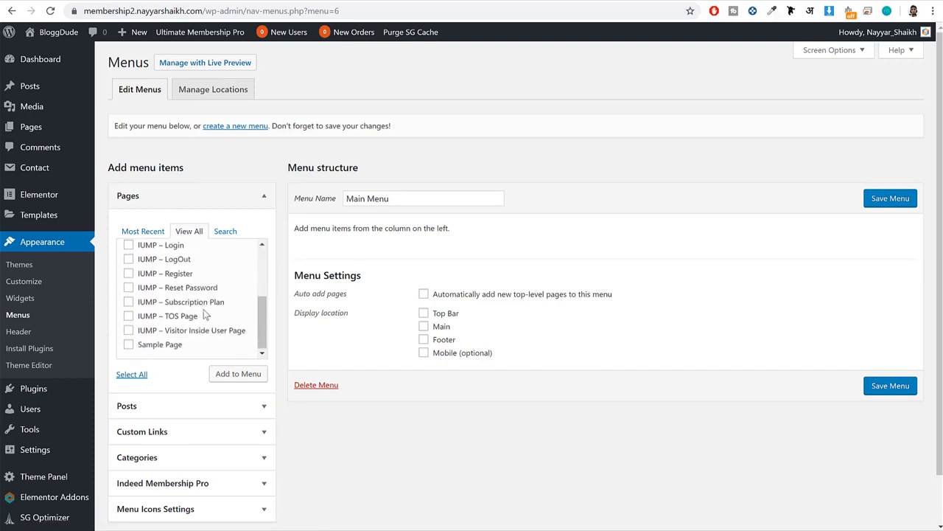
left_click(128, 272)
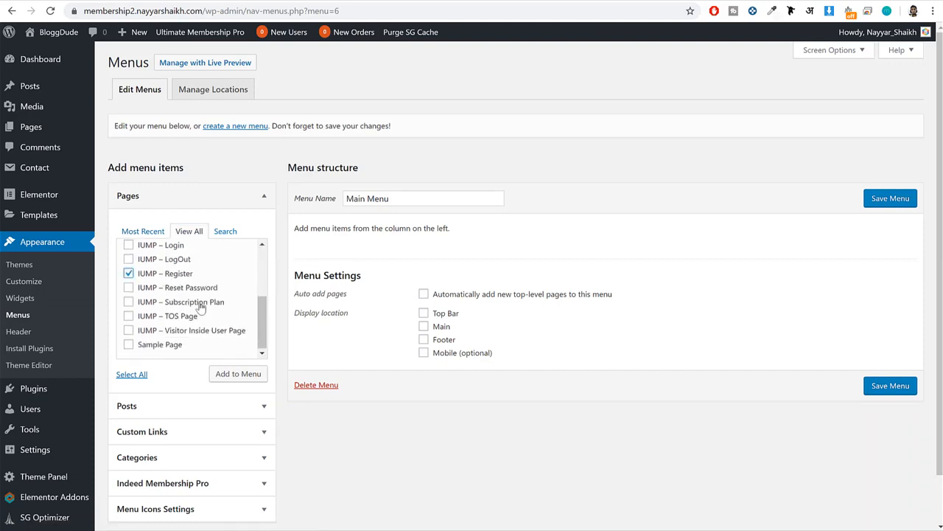
left_click(229, 373)
Change the IUMP – Register menu item's navigation label to "Register" and save the menu.
scroll(599, 275, "down", 1)
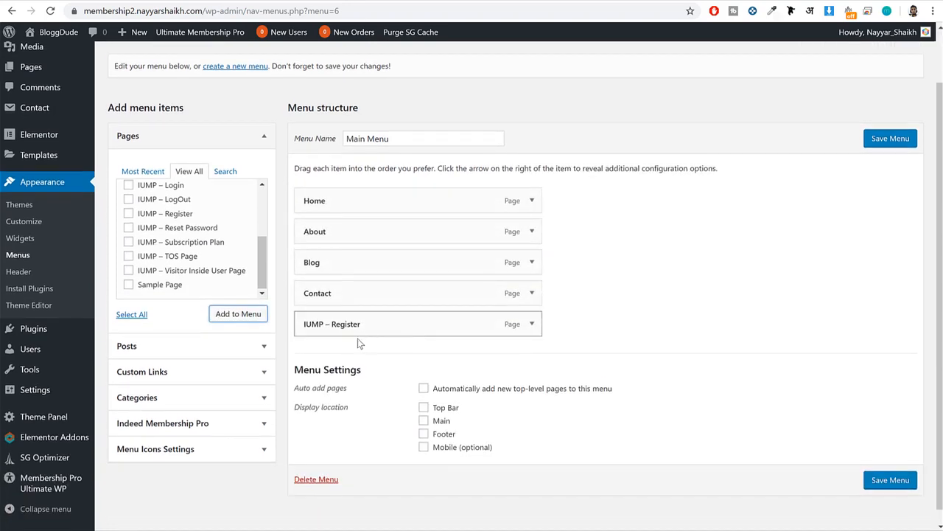
left_click(539, 333)
scroll(385, 318, "down", 1)
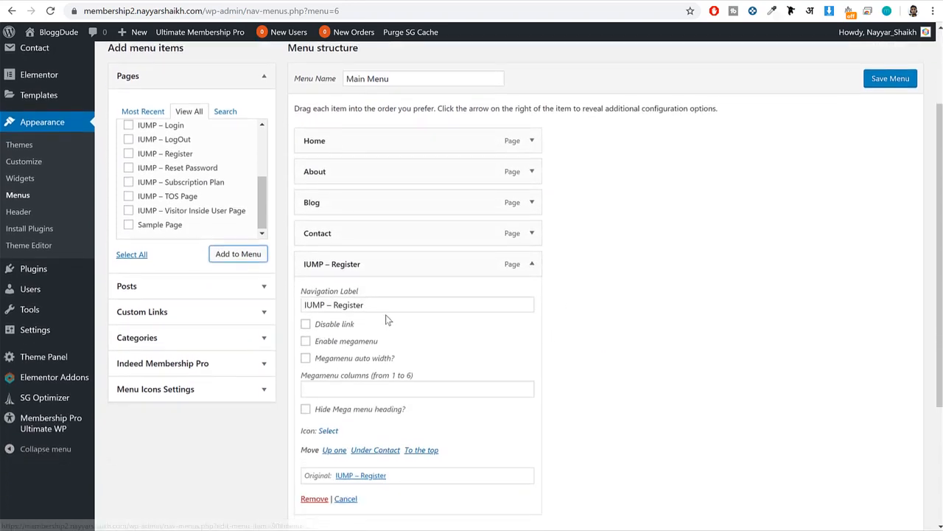
left_click_drag(337, 305, 286, 315)
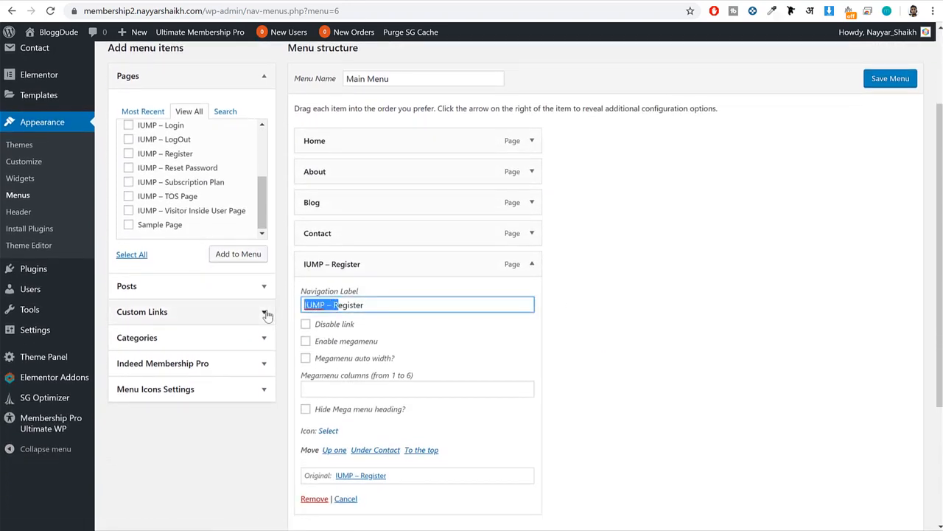
type("R")
left_click(874, 78)
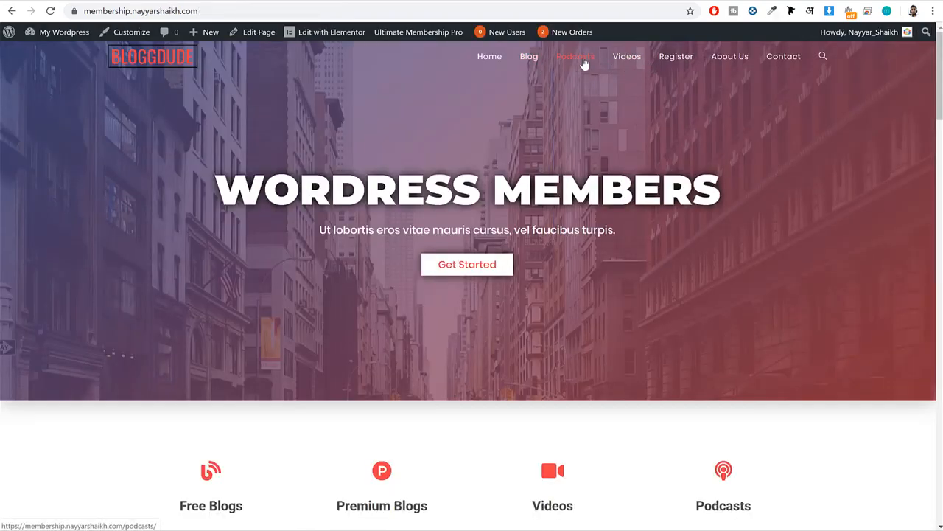
Copy the Video category's page link from the post categories list in the WordPress admin.
left_click(185, 1)
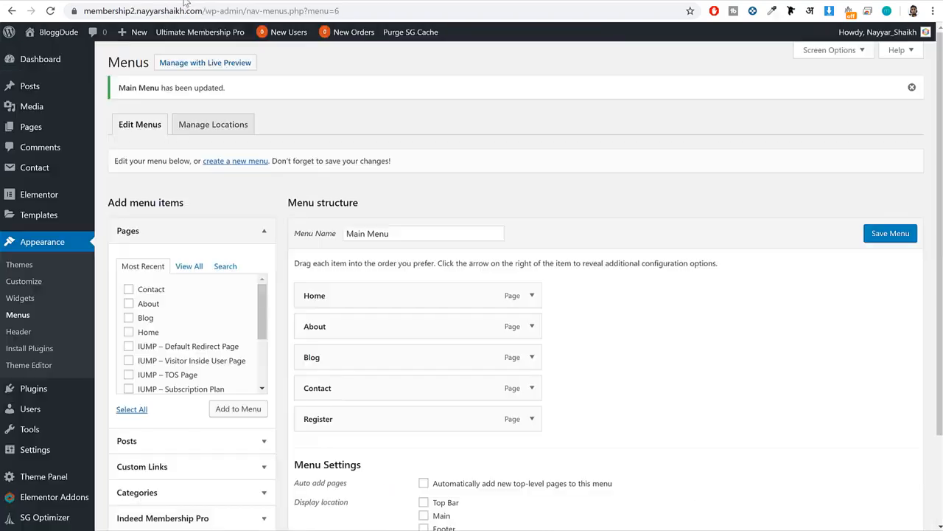
left_click(54, 87)
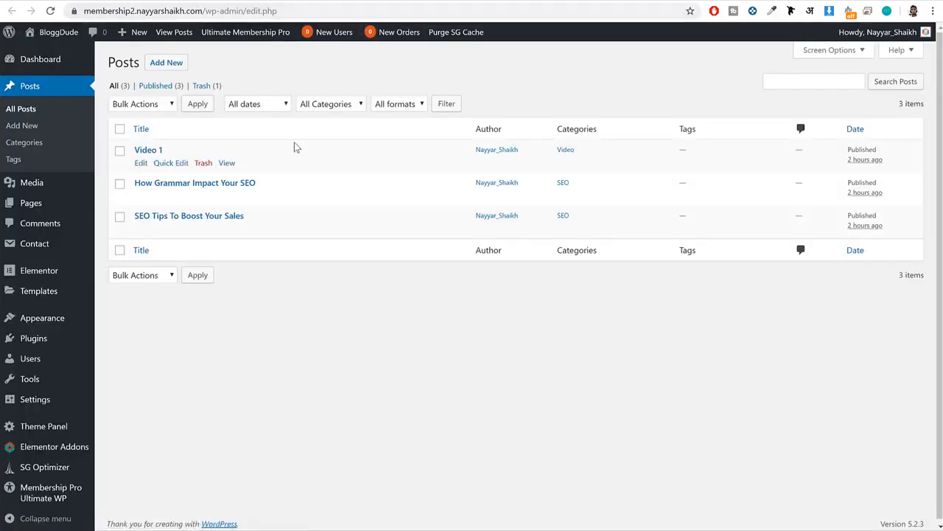
left_click(141, 163)
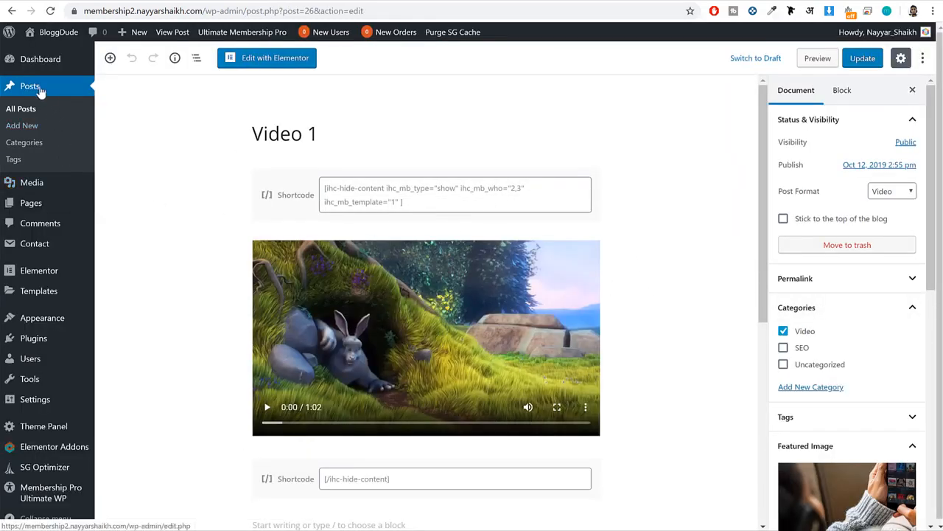
left_click(33, 146)
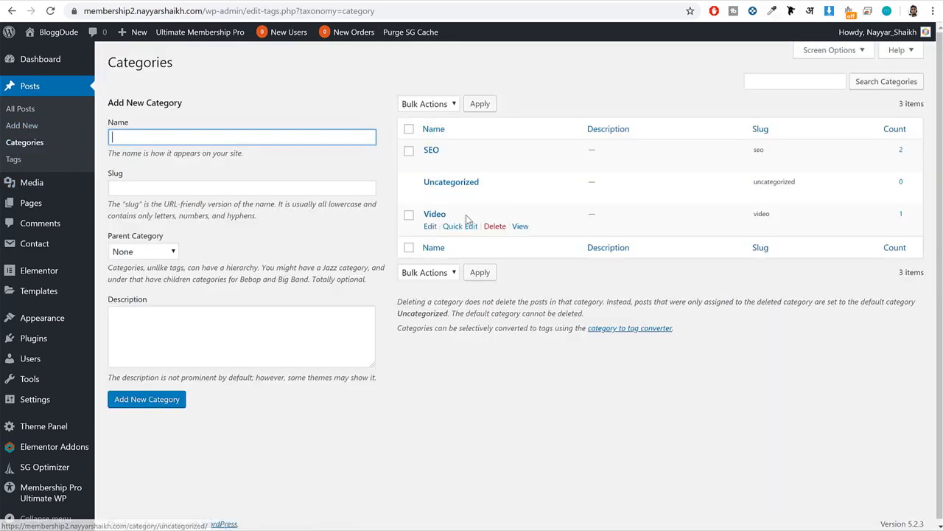
right_click(525, 230)
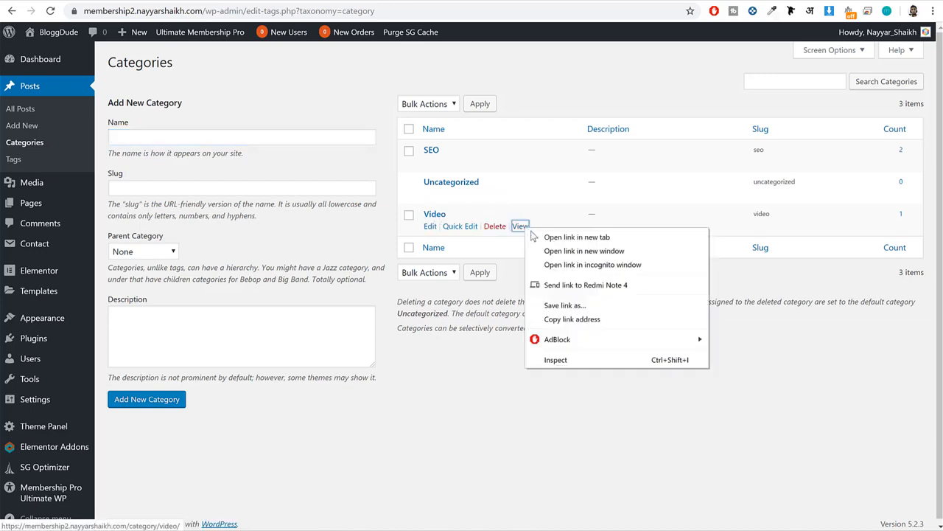
left_click(582, 318)
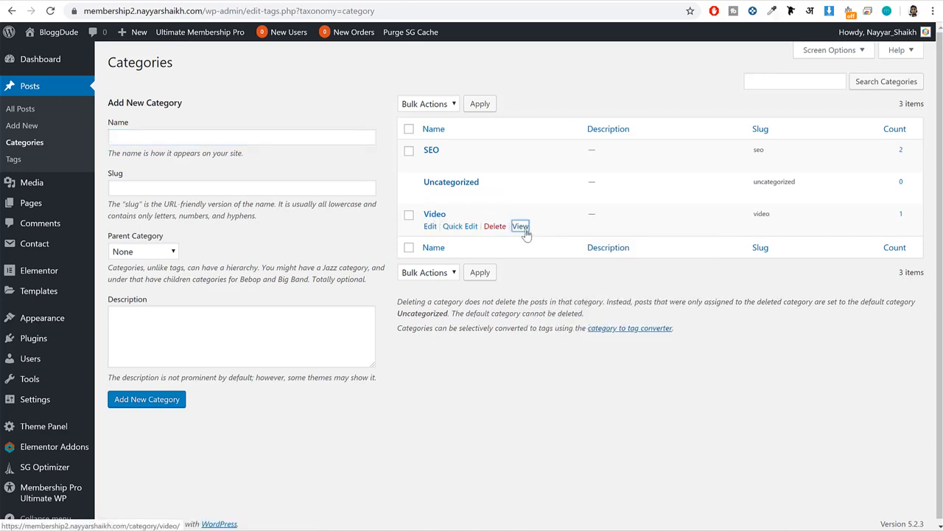
right_click(525, 233)
left_click(575, 318)
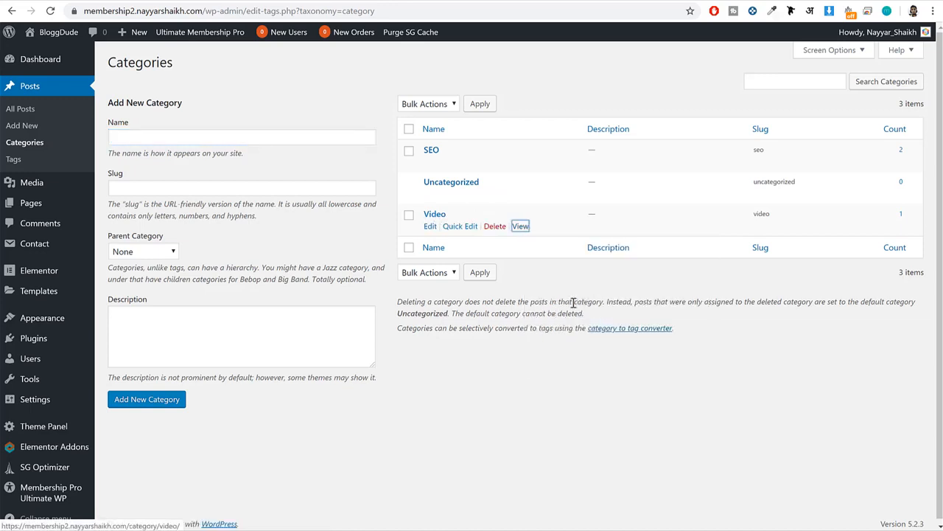
Add a custom link to the Main Menu with the copied category URL and the link text "Video".
left_click(236, 3)
scroll(174, 369, "down", 3)
left_click(177, 360)
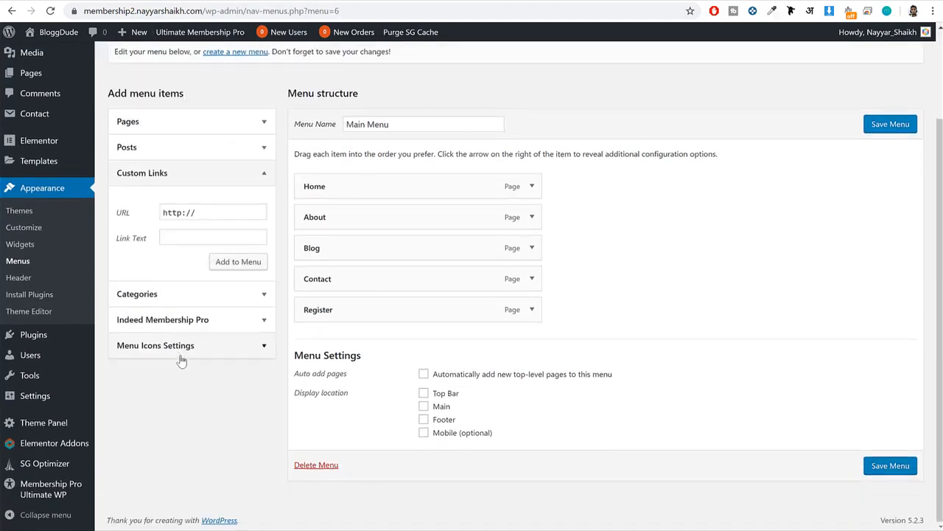
left_click(177, 210)
left_click_drag(177, 207, 215, 217)
key("ctrl+v")
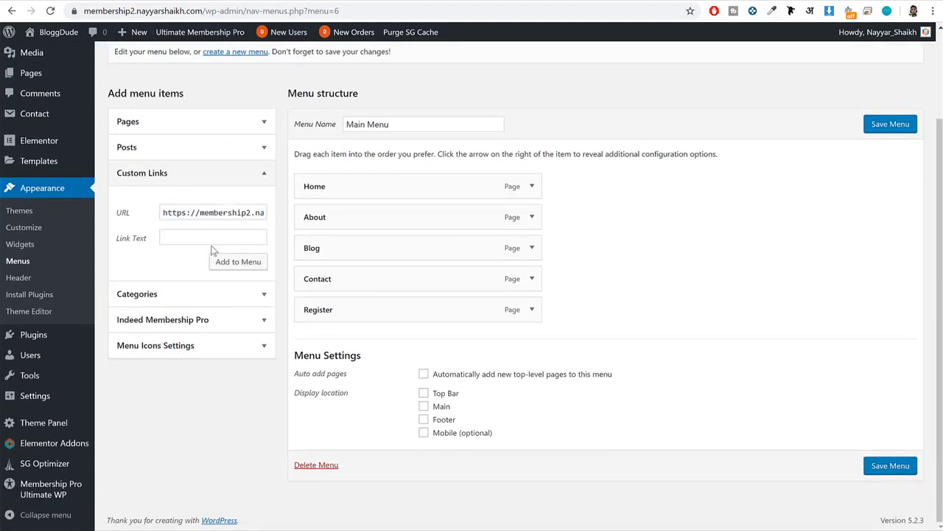
left_click(217, 238)
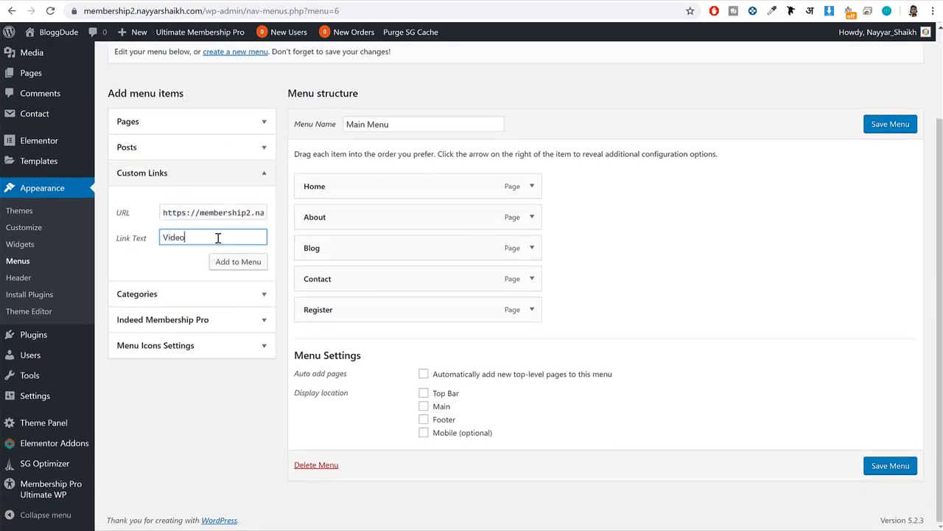
left_click(247, 262)
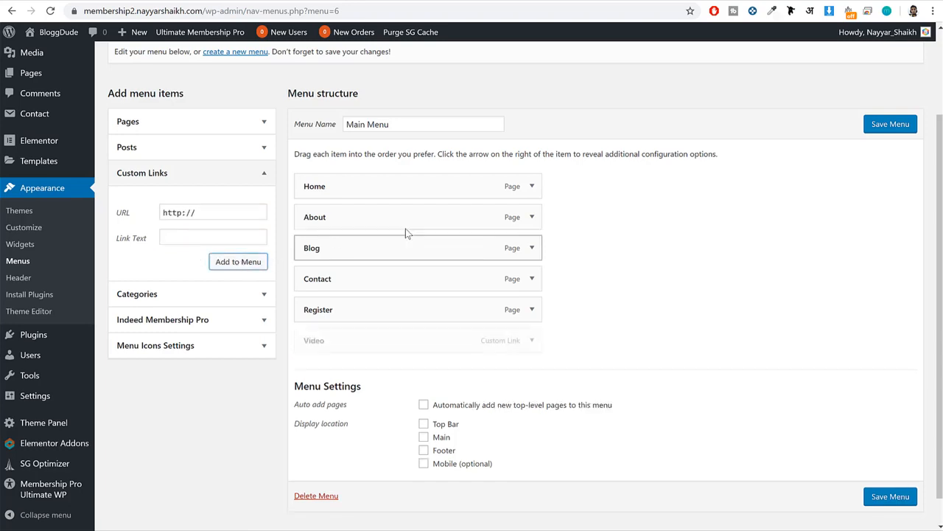
Assign the Main Menu to the Main display location, save it, and reload the site's home page.
left_click(440, 438)
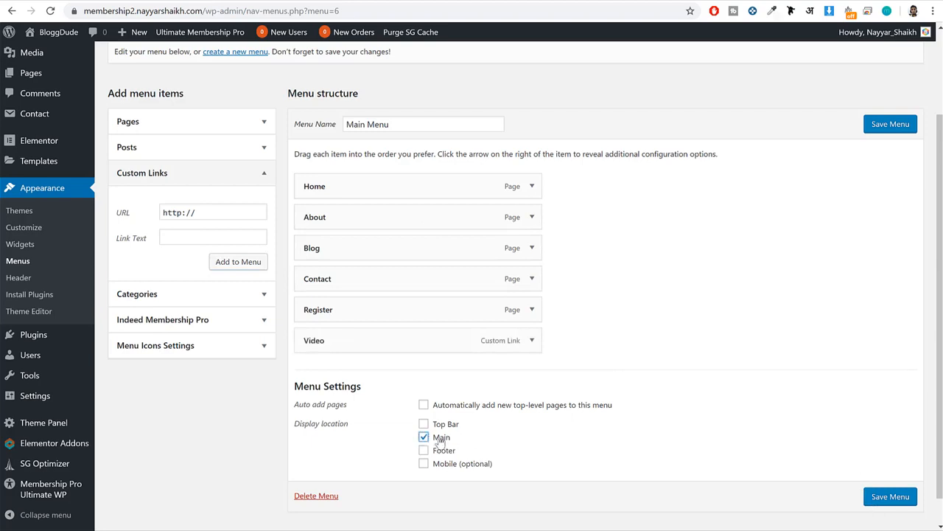
left_click(901, 503)
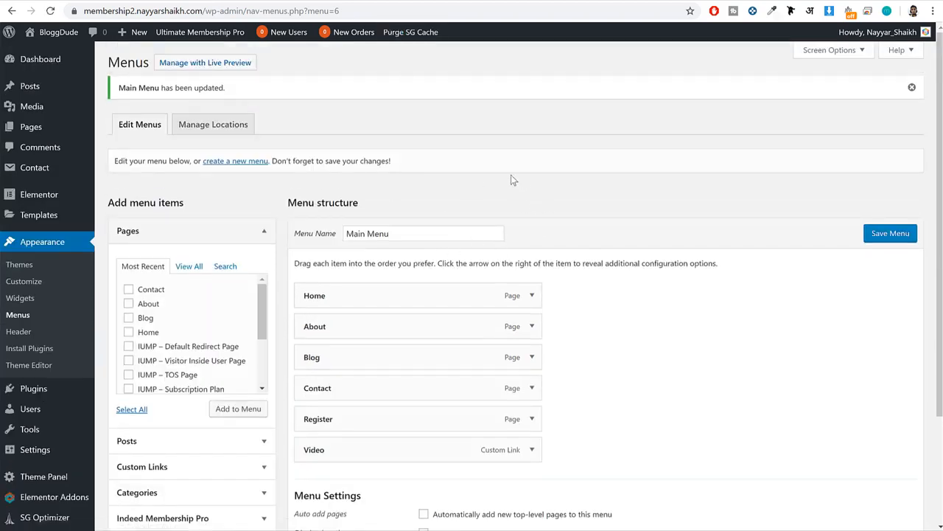
left_click(59, 32)
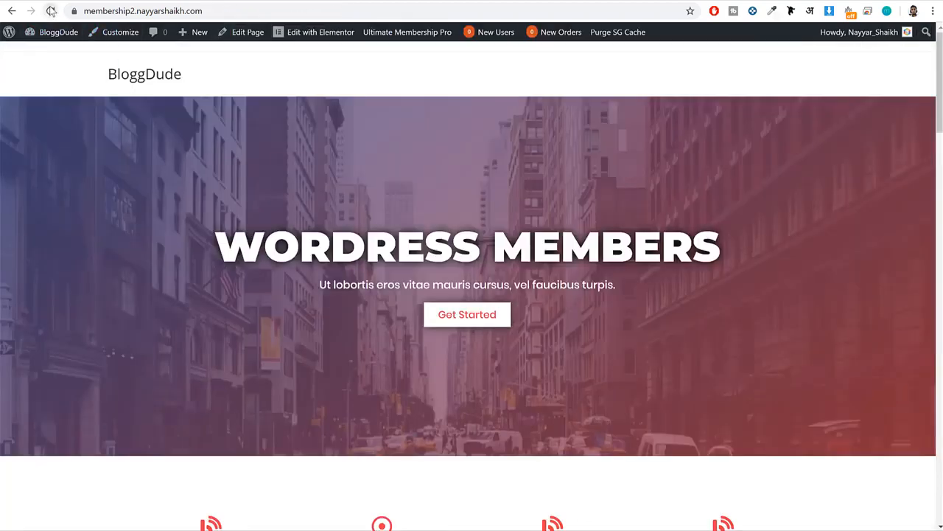
left_click(50, 11)
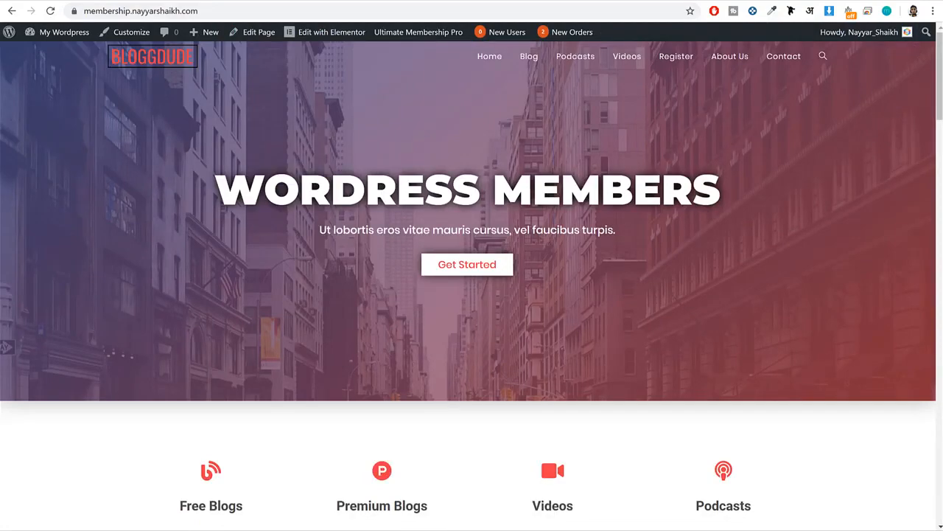
Check the footer link columns on the reference site and create a new navigation menu named "Quick Links".
left_click_drag(940, 88, 906, 519)
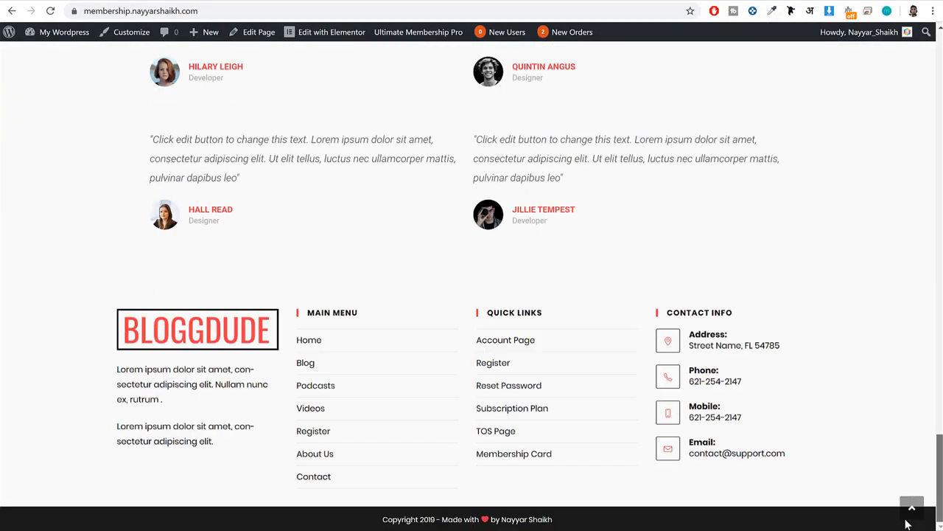
left_click_drag(575, 472, 488, 332)
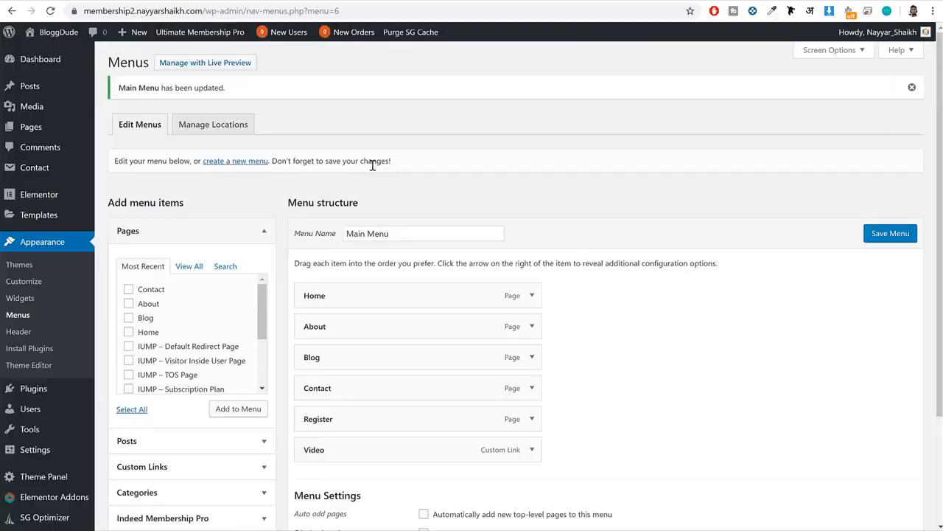
left_click(242, 168)
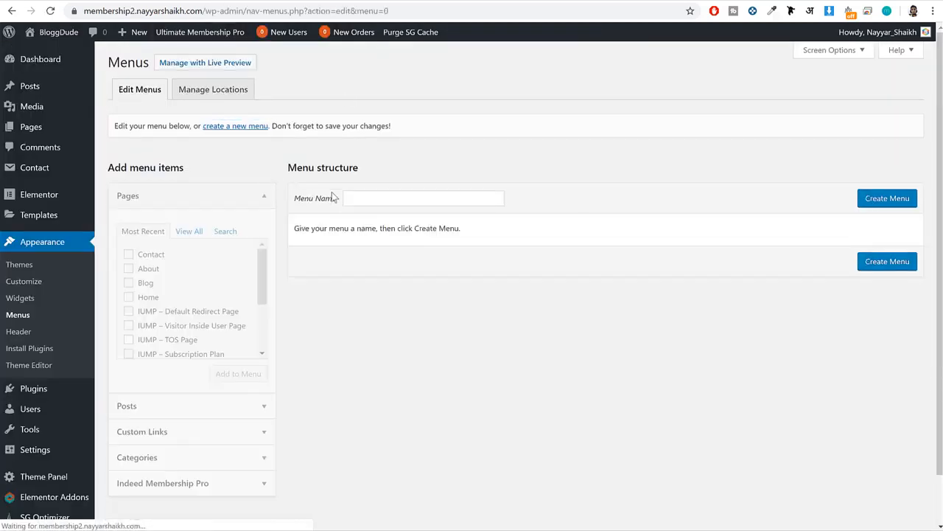
left_click(412, 201)
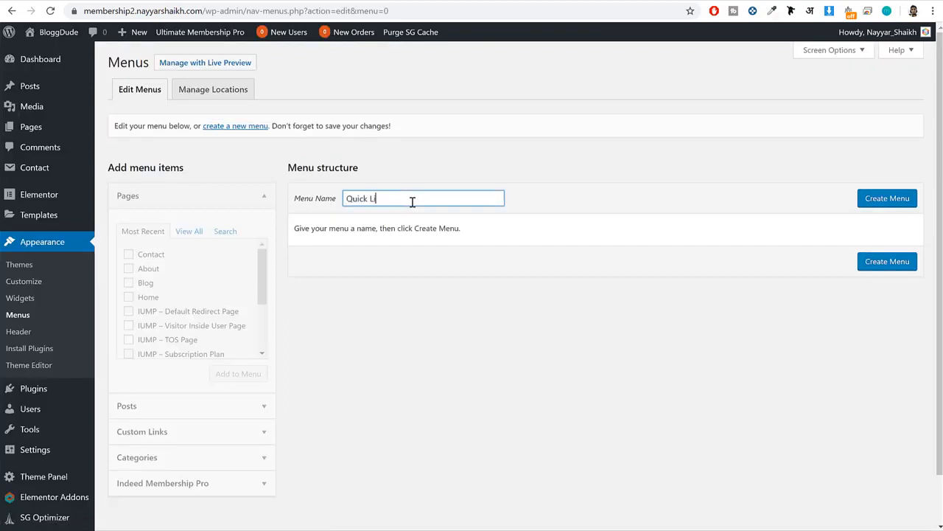
left_click(896, 201)
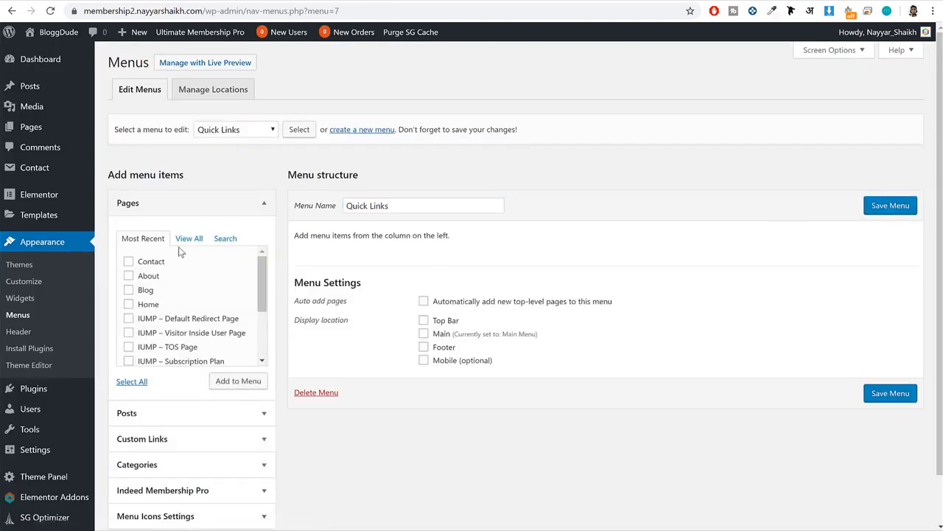
Add the Home page and the IUMP Account Page, Login, Register and Subscription Plan pages to the Quick Links menu.
left_click(188, 239)
scroll(198, 280, "down", 1)
scroll(155, 293, "up", 1)
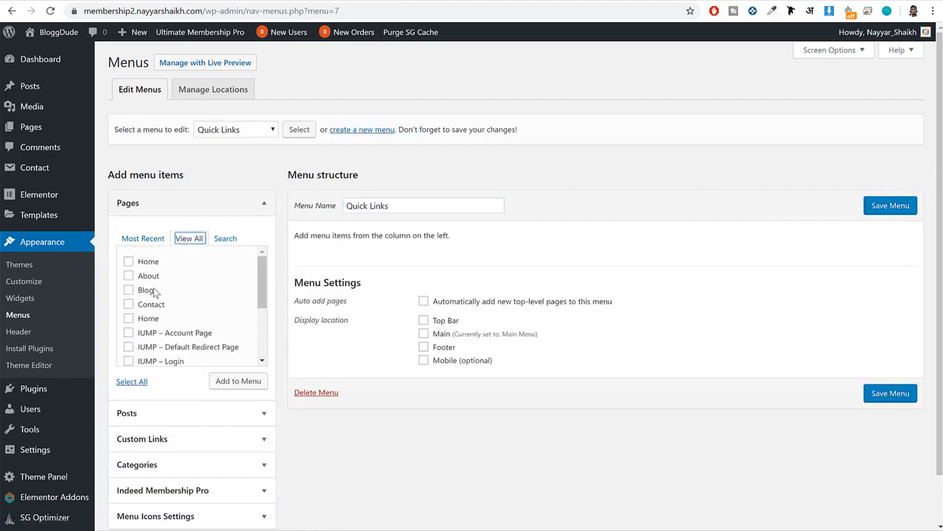
left_click(150, 264)
left_click(182, 333)
scroll(211, 331, "down", 1)
left_click(167, 303)
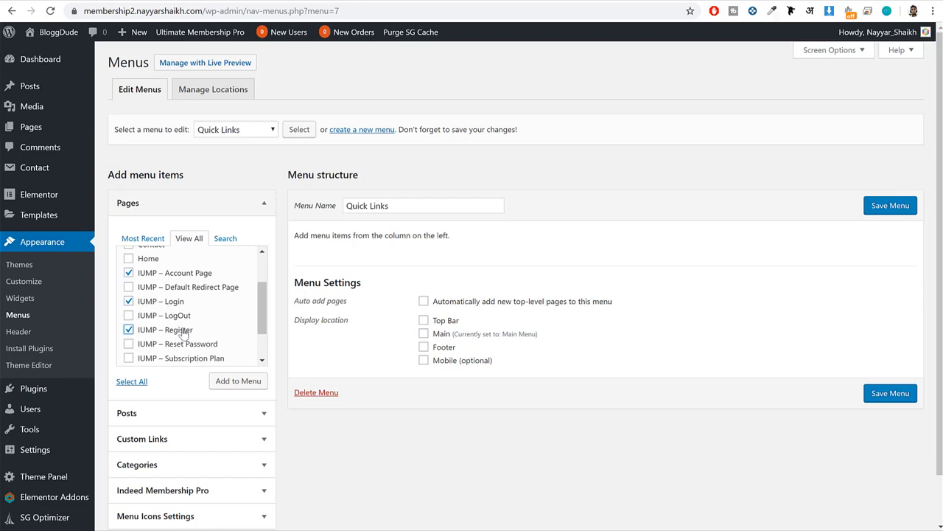
scroll(183, 333, "down", 1)
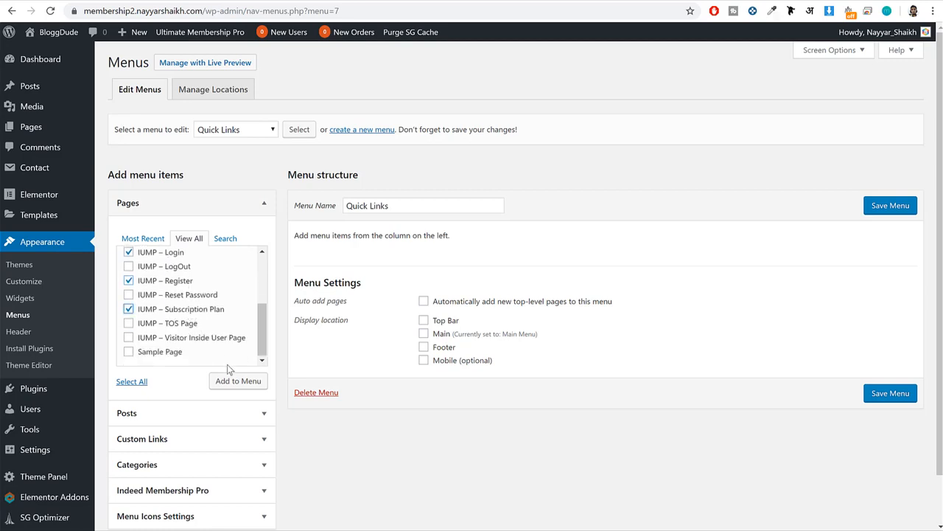
left_click(239, 381)
Change the IUMP – Account Page menu item's navigation label to "Account Page".
scroll(537, 337, "down", 1)
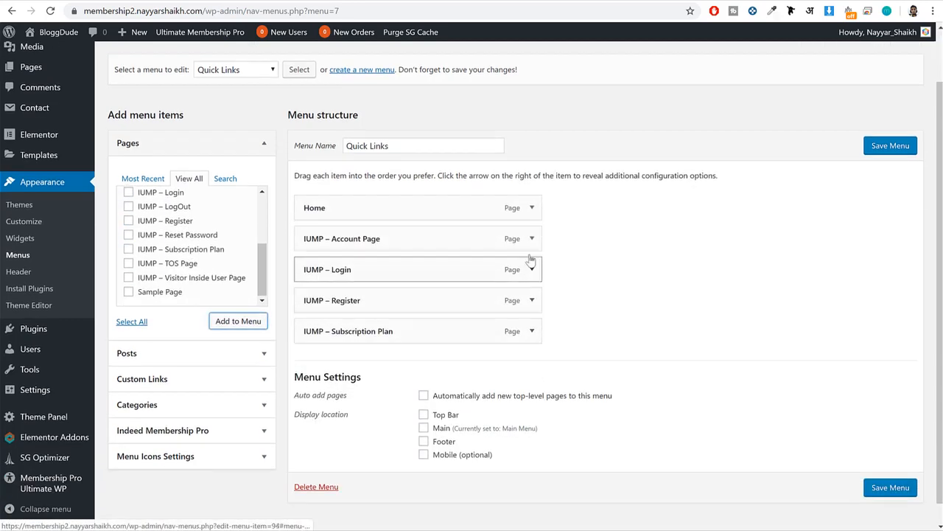
left_click(530, 238)
double_click(330, 281)
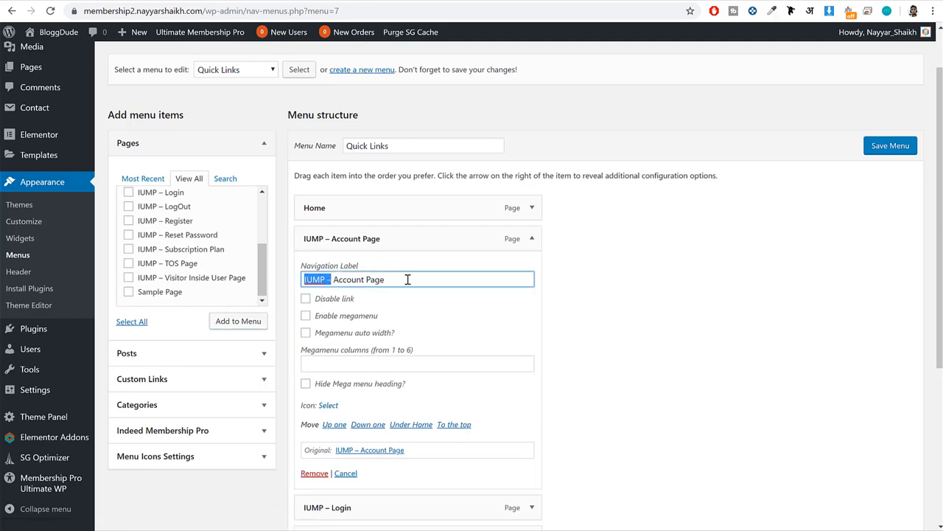
key("BackSpace")
left_click(531, 239)
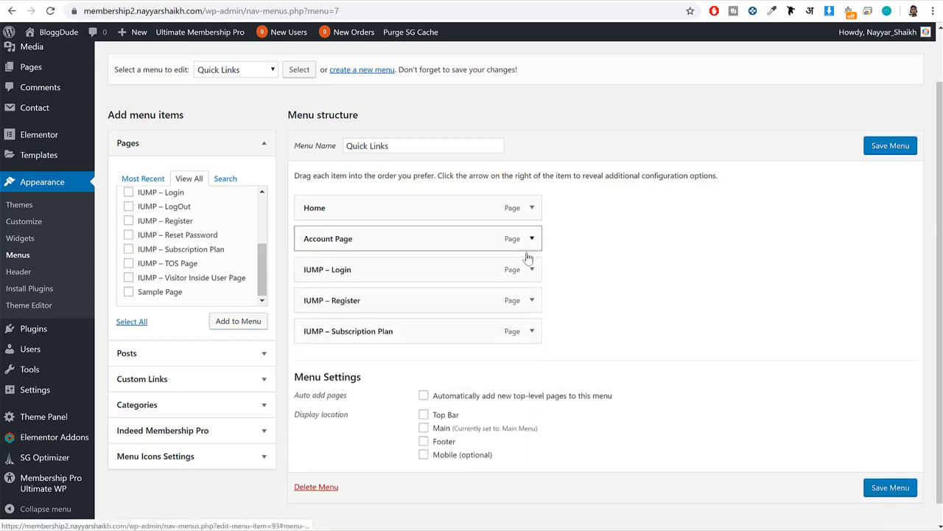
Change the IUMP – Login menu item's navigation label to "Login".
left_click(528, 270)
left_click_drag(337, 310, 223, 320)
key("BackSpace")
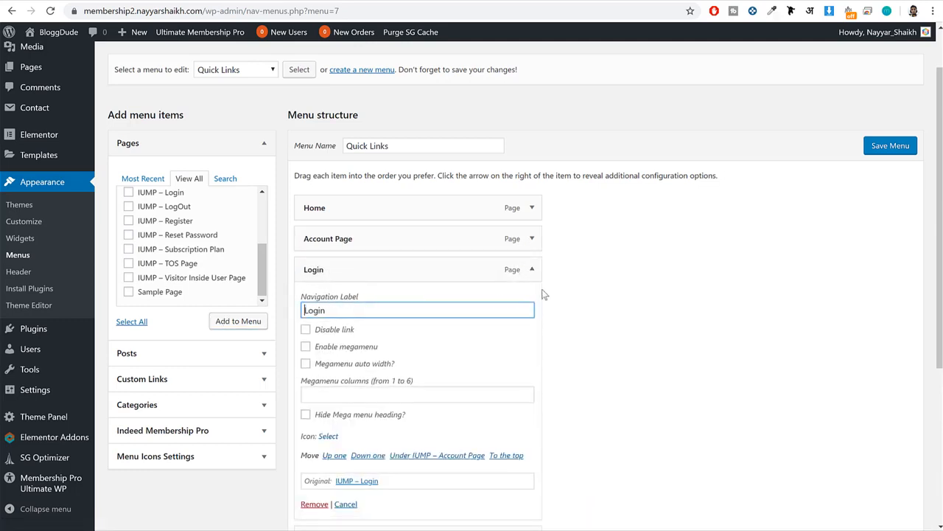
left_click(532, 270)
Change the IUMP – Register item's navigation label in the Quick Links menu to "Register".
scroll(549, 279, "down", 1)
left_click(532, 278)
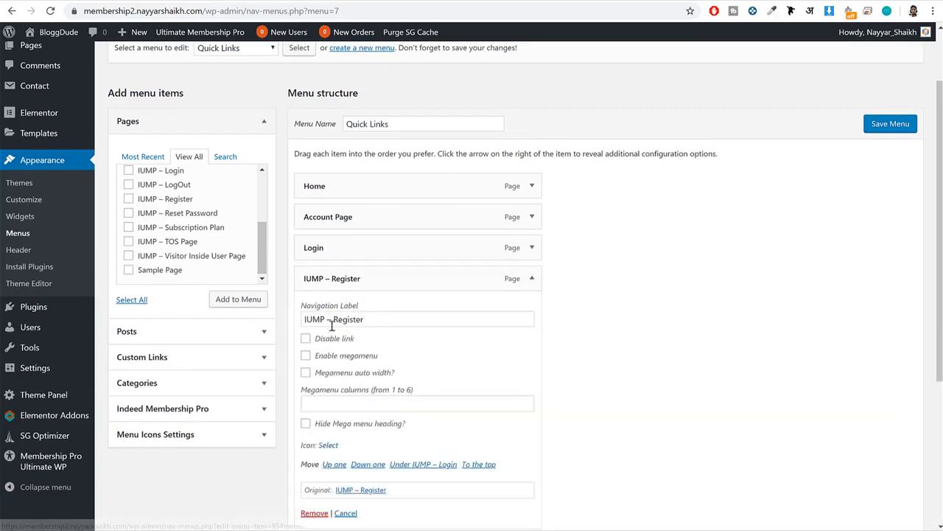
left_click_drag(335, 319, 242, 323)
key("BackSpace")
scroll(522, 278, "down", 1)
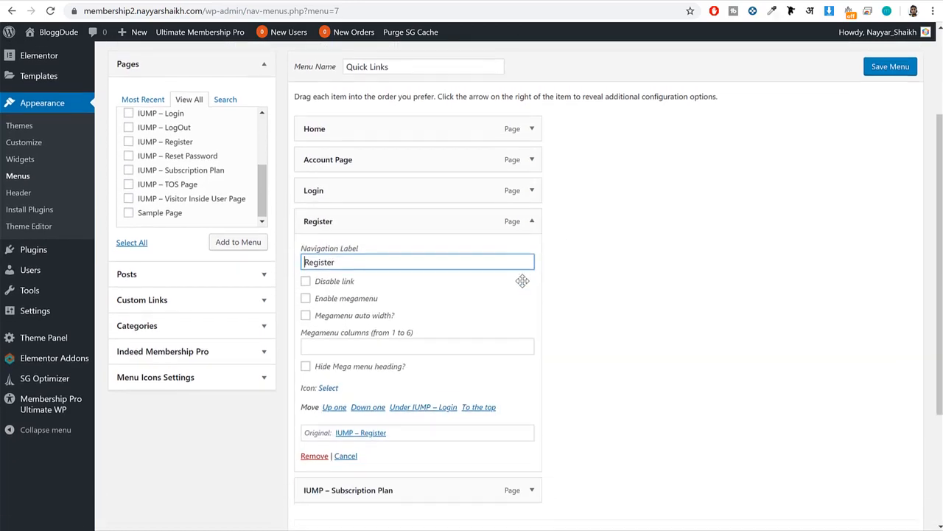
left_click(531, 219)
left_click(533, 247)
scroll(528, 230, "down", 1)
left_click(533, 188)
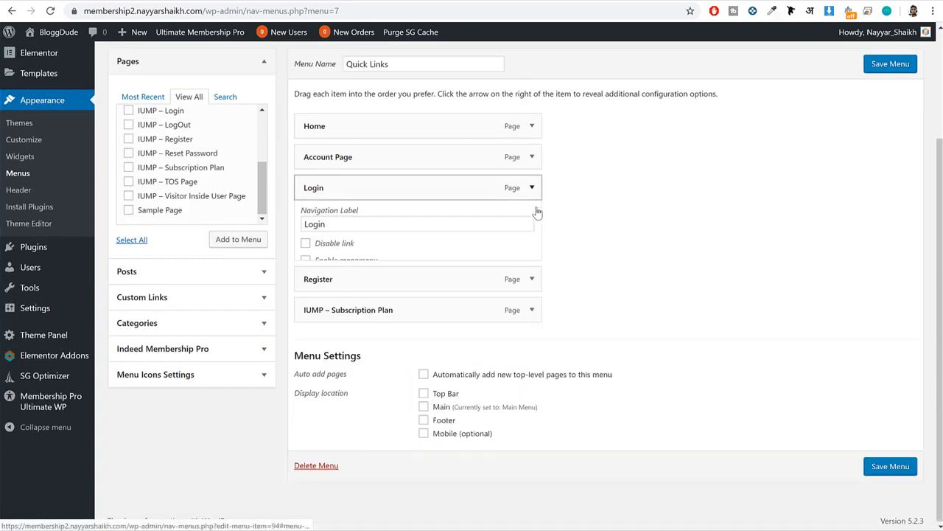
Change the IUMP – Subscription Plan item's navigation label to "Subscription Plan" and save the Quick Links menu.
left_click(532, 310)
scroll(537, 313, "down", 2)
left_click_drag(336, 231, 286, 236)
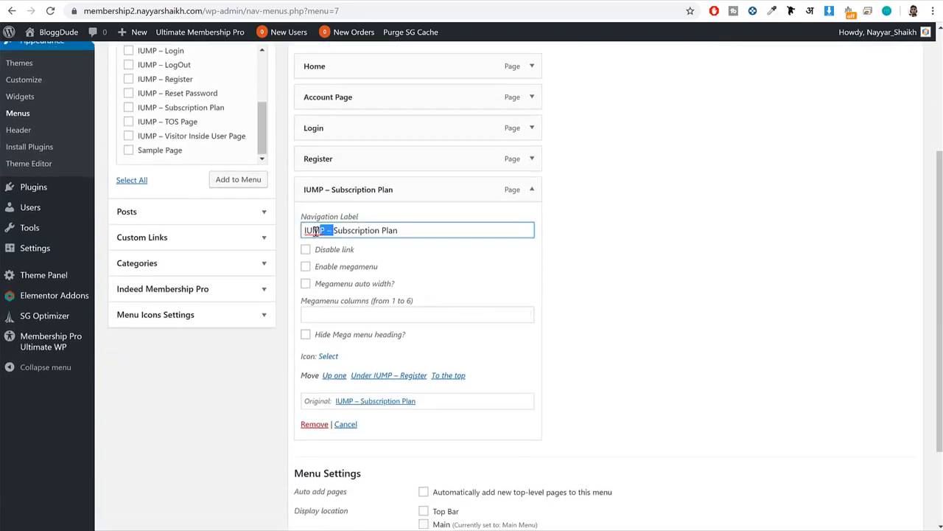
key("BackSpace")
scroll(784, 357, "down", 2)
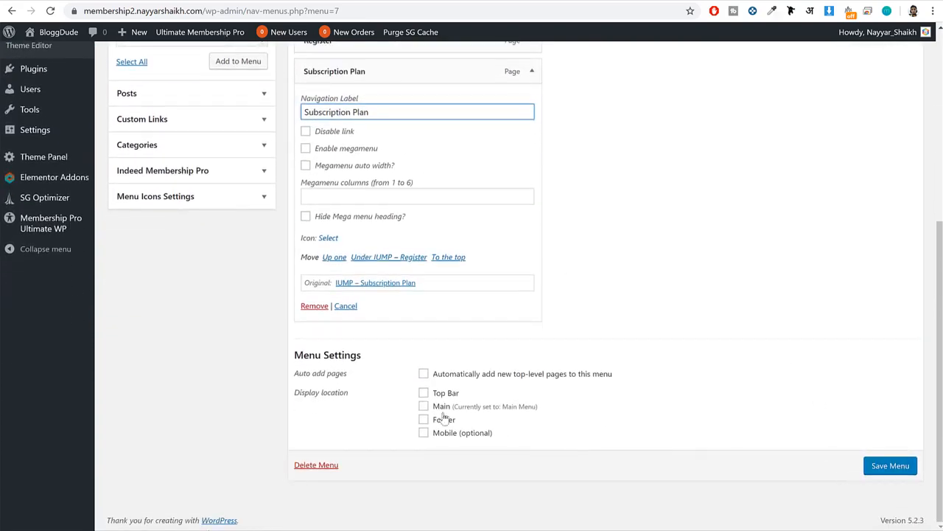
left_click(889, 465)
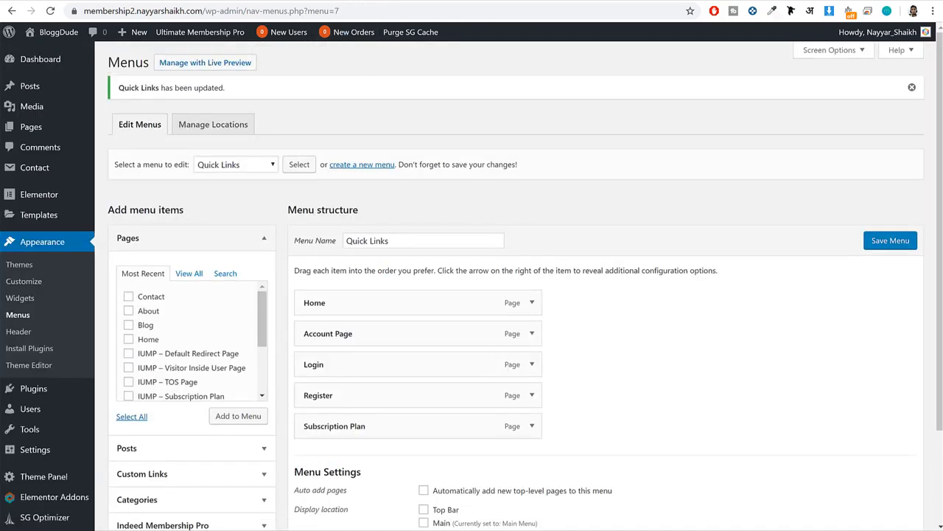
Compare the footer of the site's home page with the footer columns on the reference site.
left_click(339, 2)
scroll(676, 242, "down", 15)
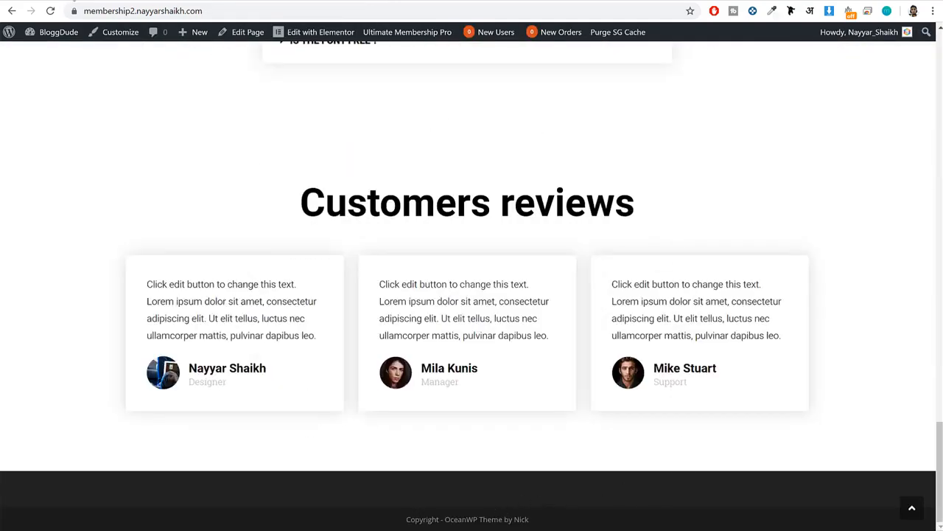
left_click(72, 0)
left_click(833, 349)
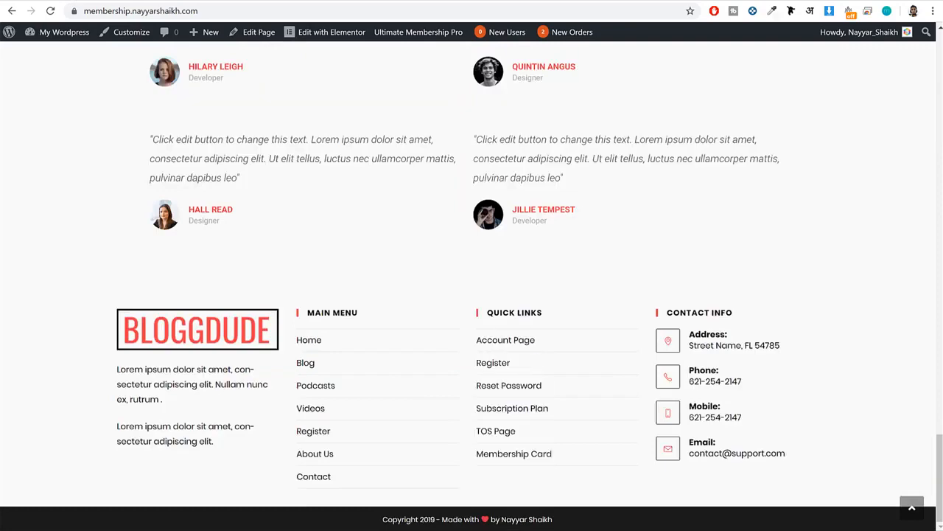
Open the widget management page of the new site's admin and add a Text widget to the Footer 1 area.
left_click(509, 2)
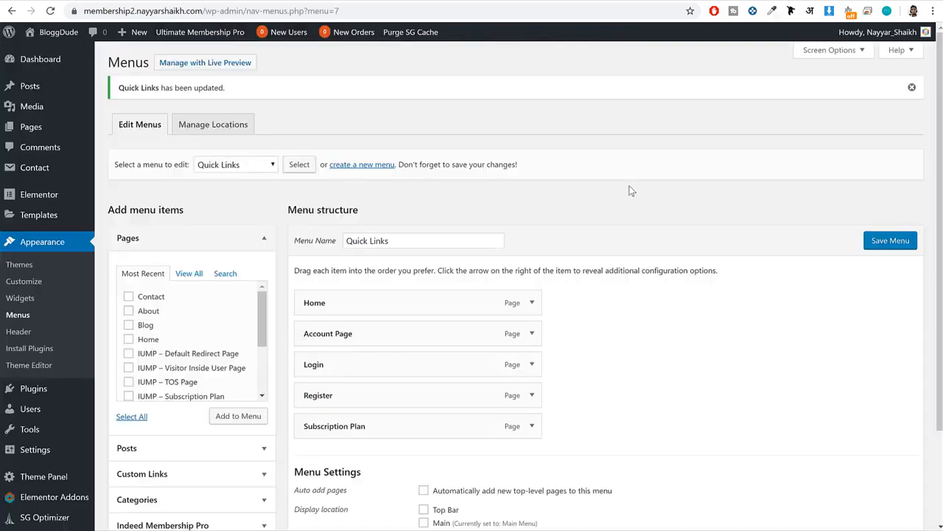
left_click(29, 299)
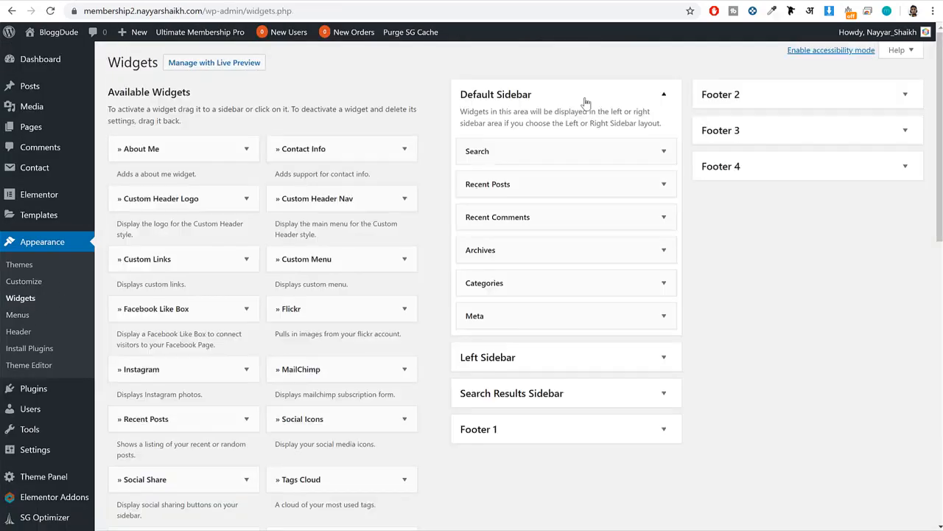
left_click(580, 111)
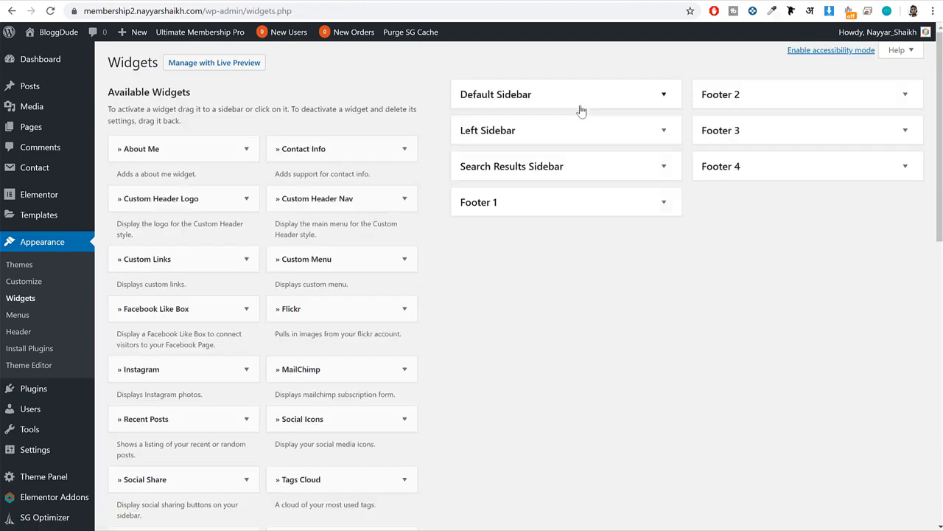
left_click(586, 206)
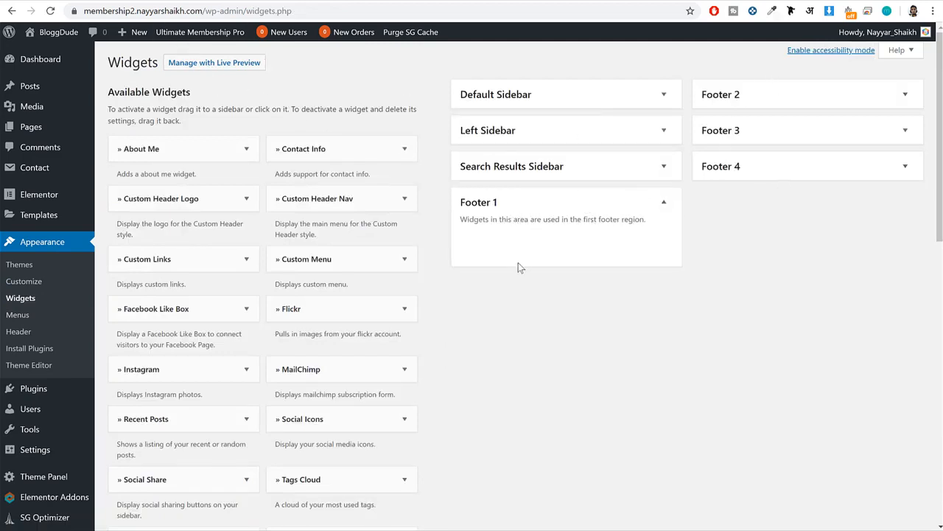
scroll(546, 263, "down", 10)
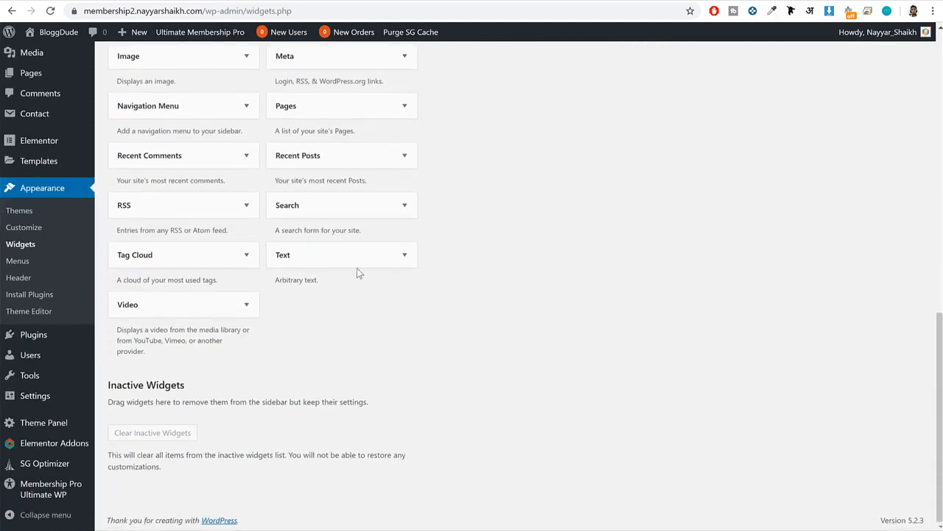
left_click(361, 264)
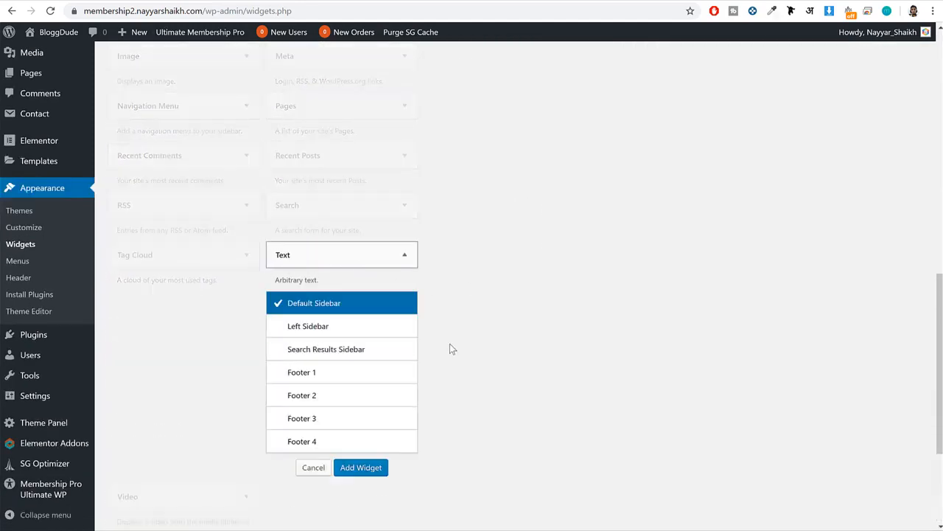
left_click(348, 385)
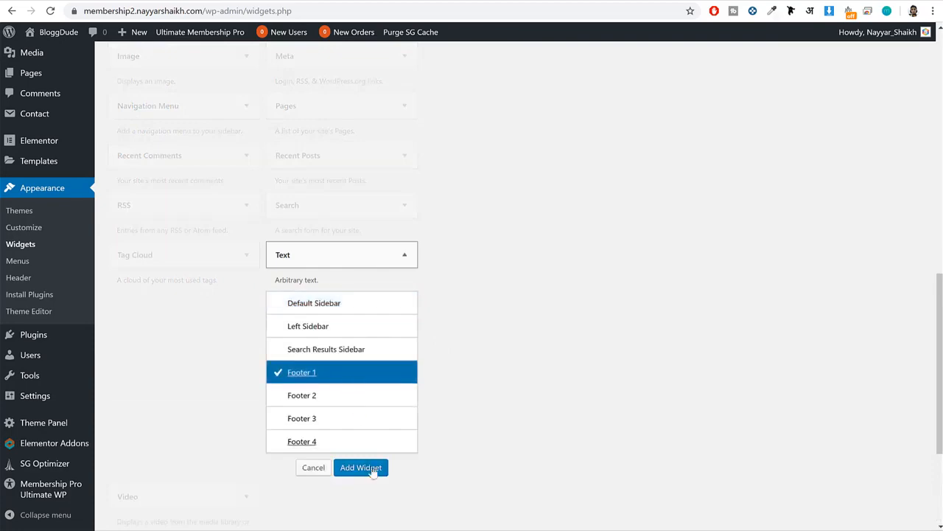
left_click(361, 468)
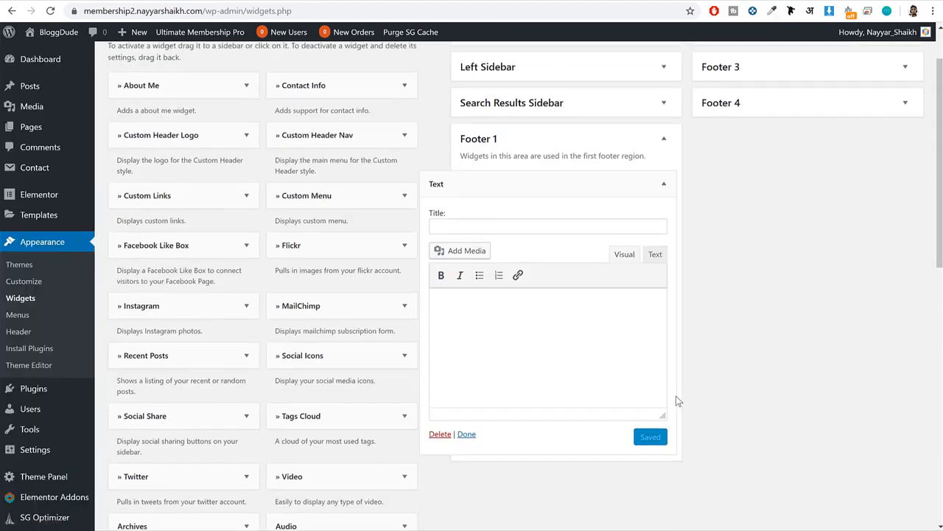
Copy the two Lorem ipsum paragraphs under the logo in the reference site's footer and return to the new site's widgets.
left_click(31, 2)
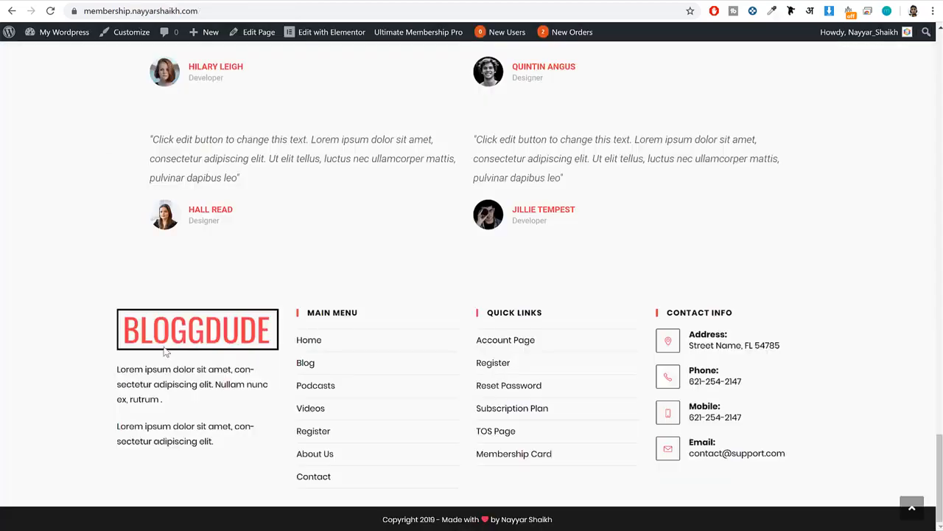
left_click_drag(105, 324, 282, 345)
left_click_drag(264, 445, 111, 372)
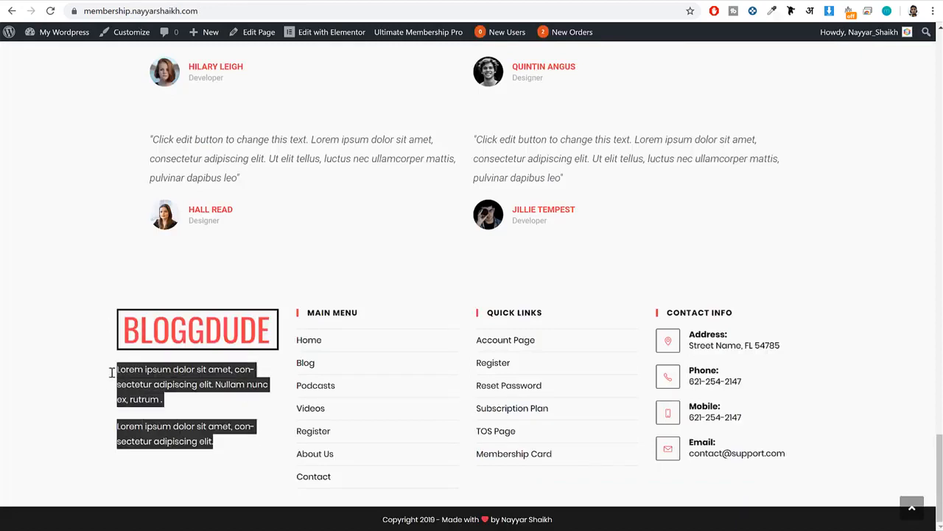
left_click(224, 2)
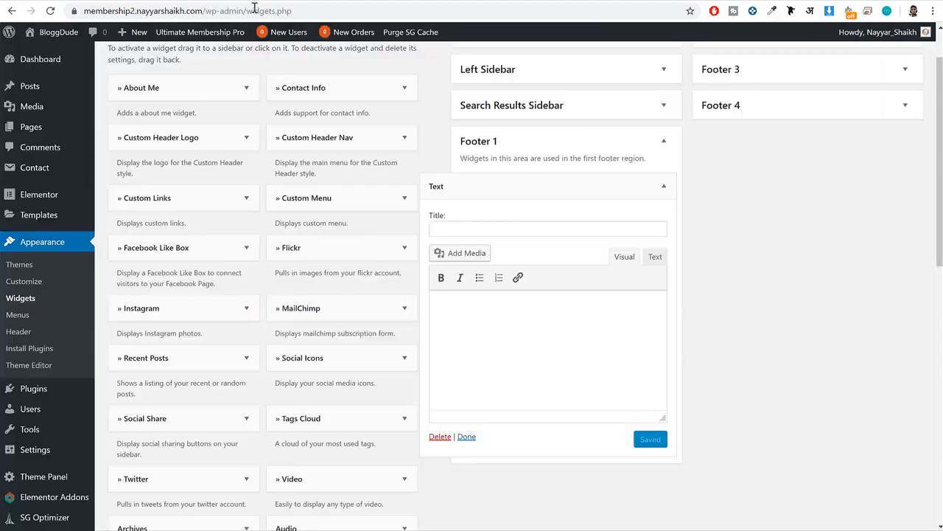
Upload the logo image LogoMakr_1cH2UE and insert it into the Footer 1 Text widget.
left_click(452, 253)
left_click(171, 84)
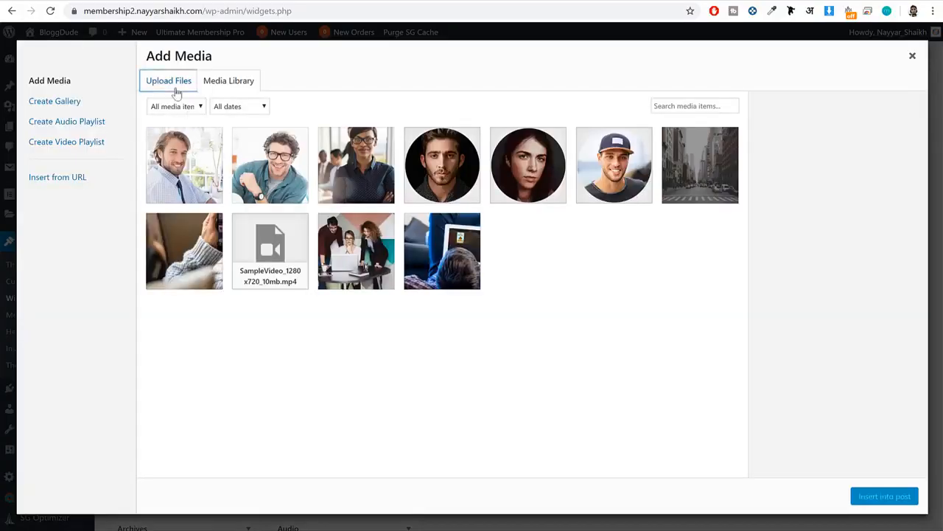
left_click(537, 272)
scroll(416, 266, "down", 5)
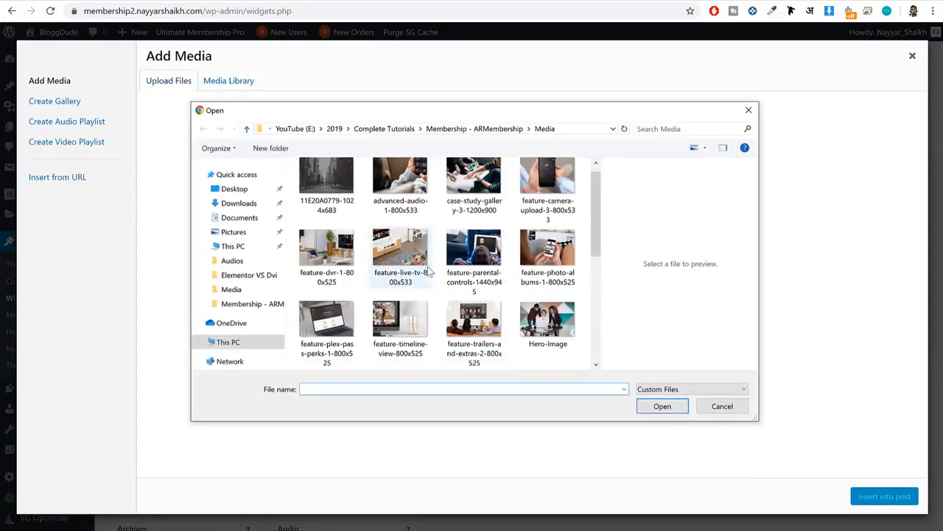
left_click(350, 259)
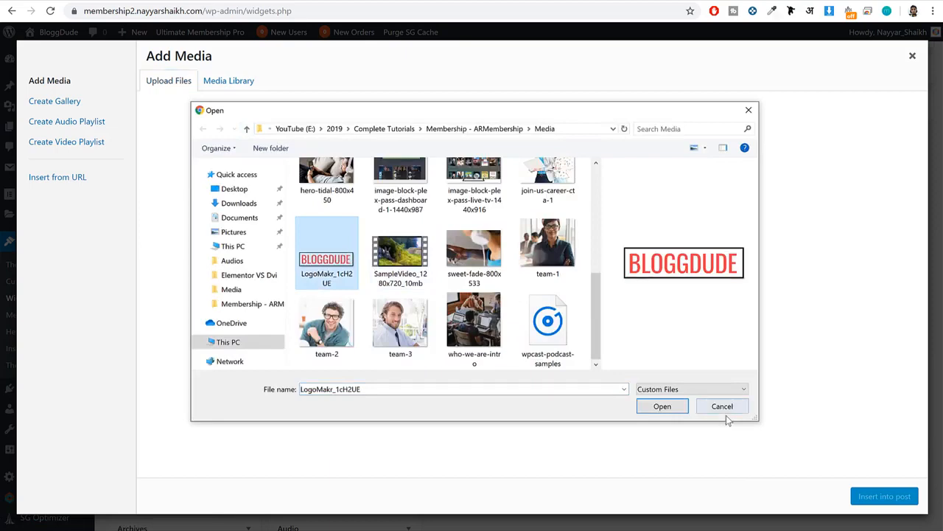
left_click(648, 407)
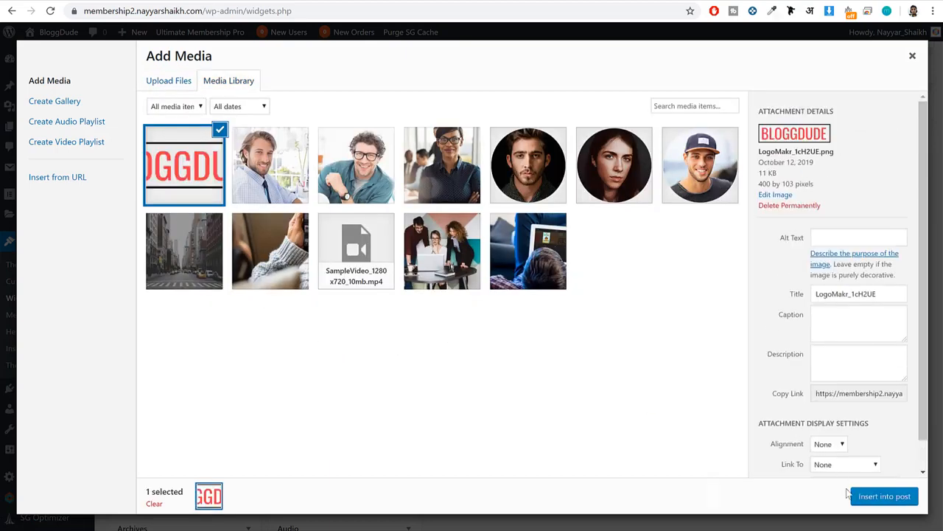
left_click(857, 495)
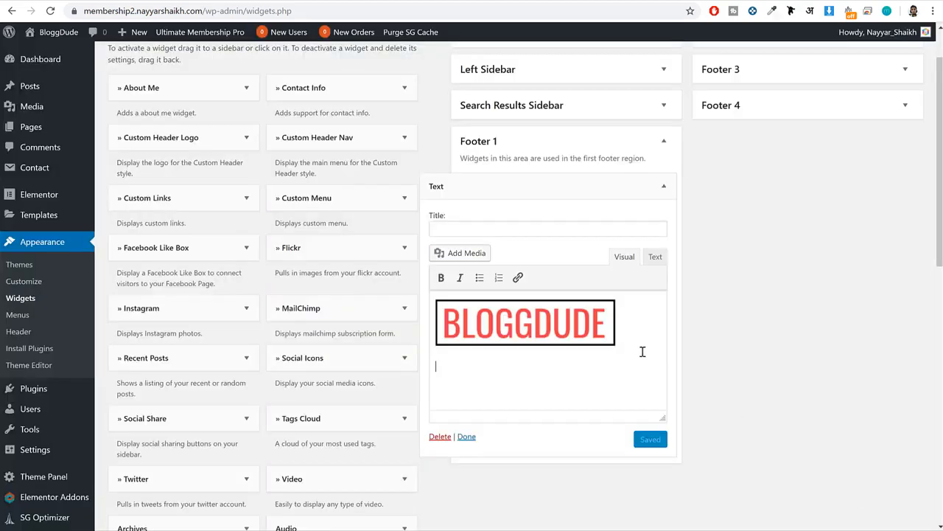
Paste the copied paragraphs below the logo in the Text widget, save it and collapse the Footer 1 area.
type("Lorem ipsum dolor sit amet, con-sectetur adipiscing elit. Nullam nunc ex, rutrum . Lorem ipsum dolor sit amet, con-sectetur adipiscing elit.")
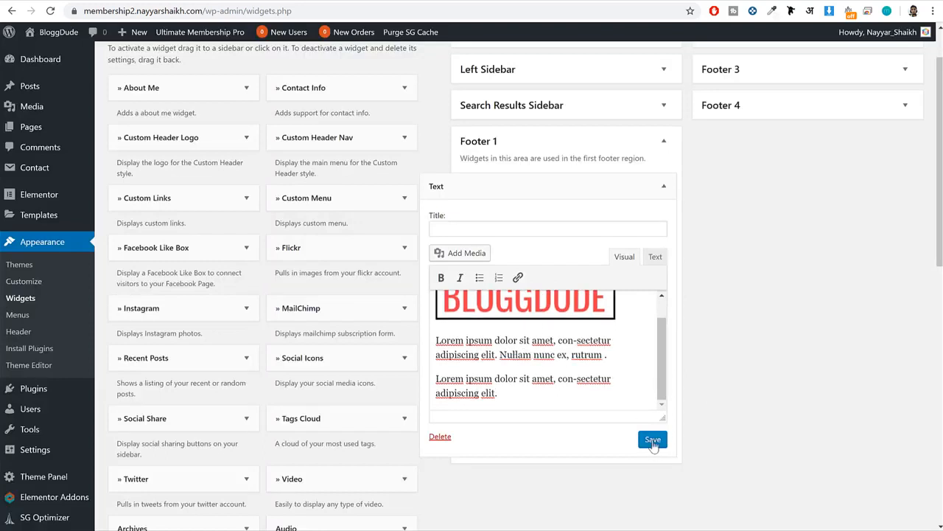
left_click(653, 440)
left_click(663, 186)
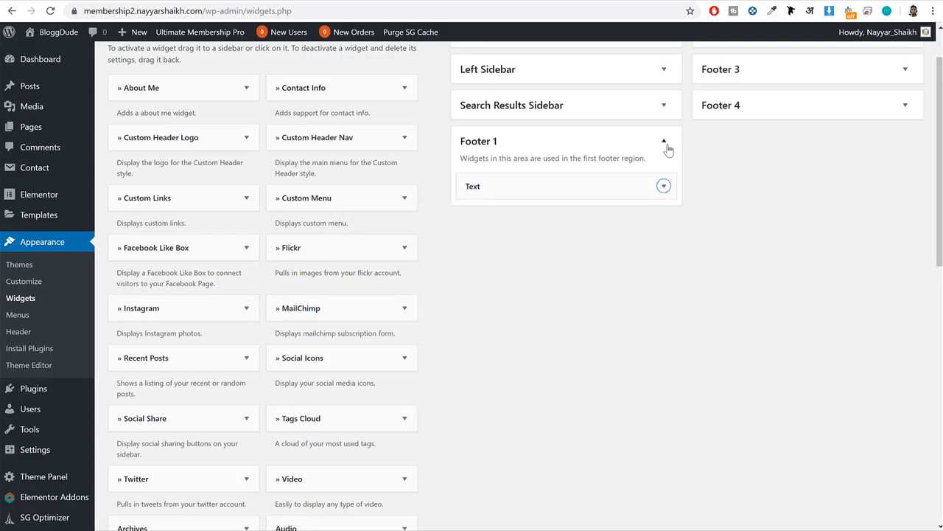
left_click(664, 141)
Check the second footer column on the reference site and add a Navigation Menu widget to the Footer 2 area.
left_click(67, 1)
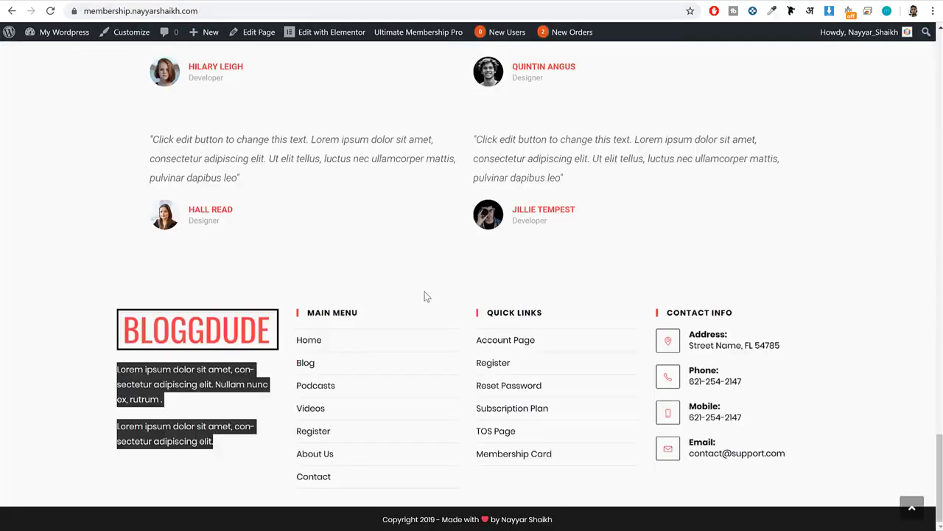
left_click_drag(367, 314, 303, 315)
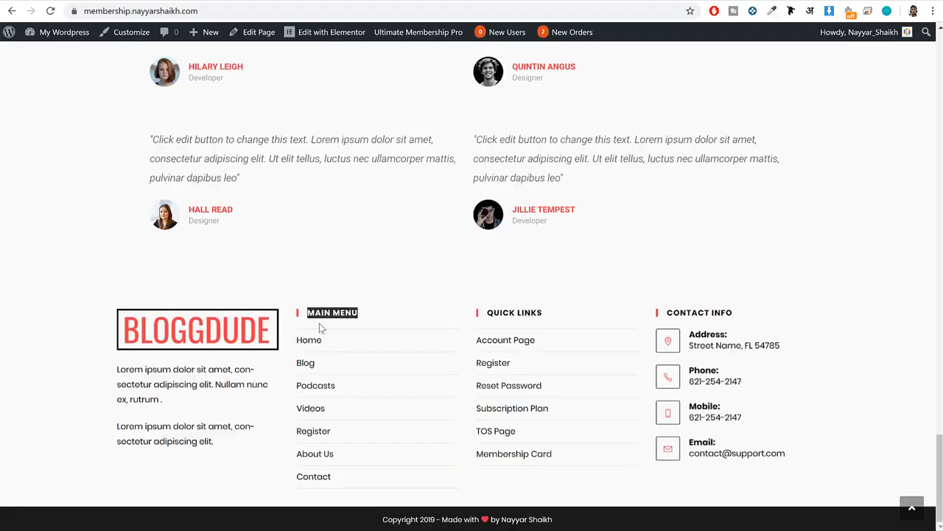
left_click(199, 1)
scroll(638, 224, "up", 1)
scroll(639, 268, "down", 4)
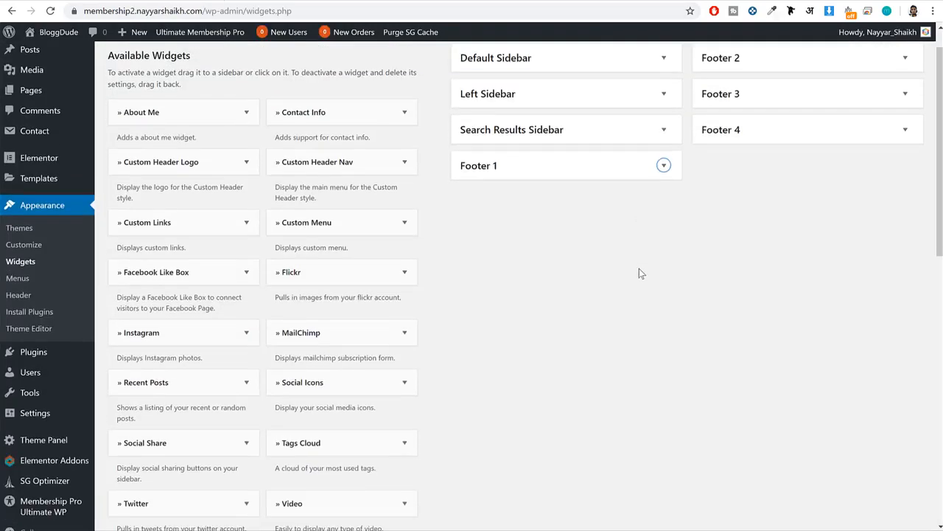
scroll(640, 268, "down", 2)
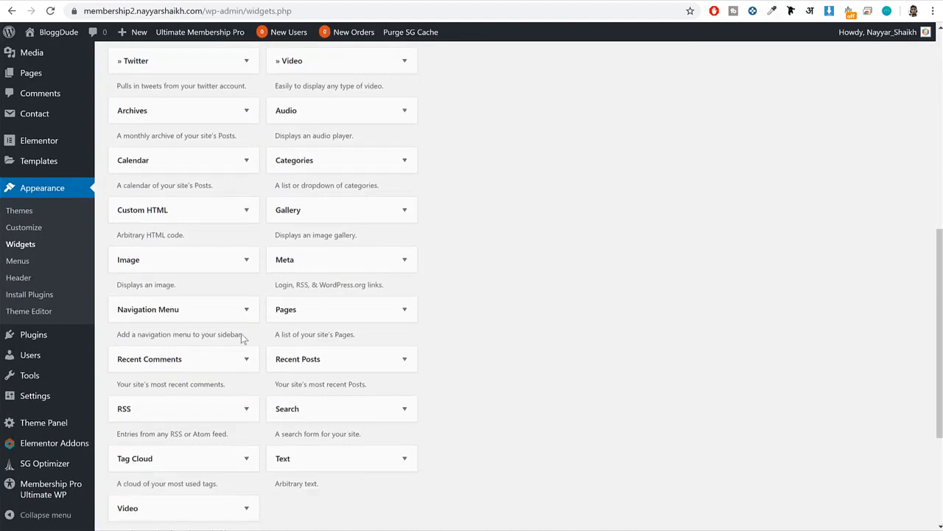
scroll(229, 263, "down", 2)
left_click(186, 195)
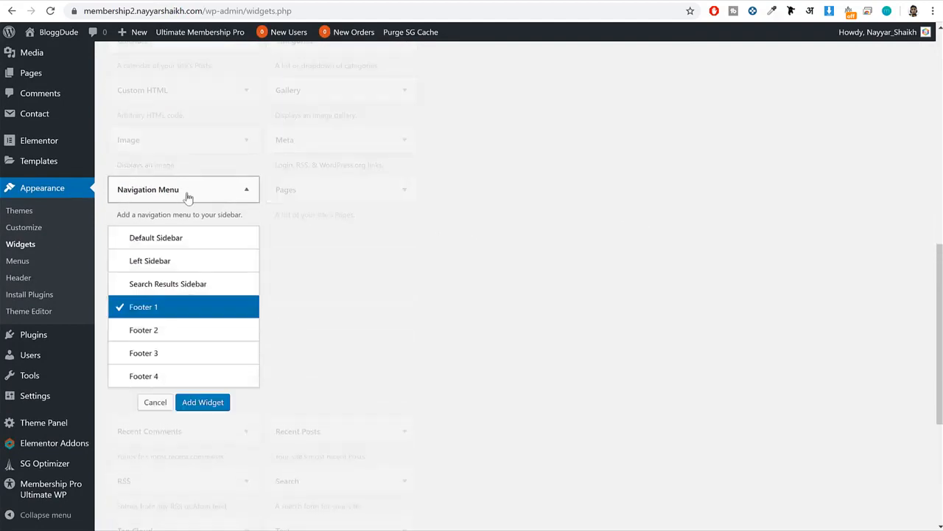
left_click(164, 331)
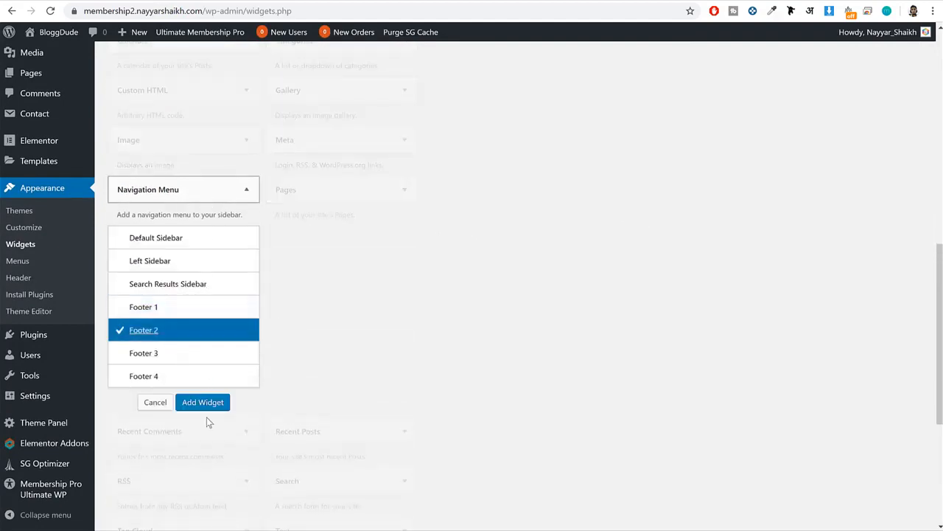
left_click(205, 404)
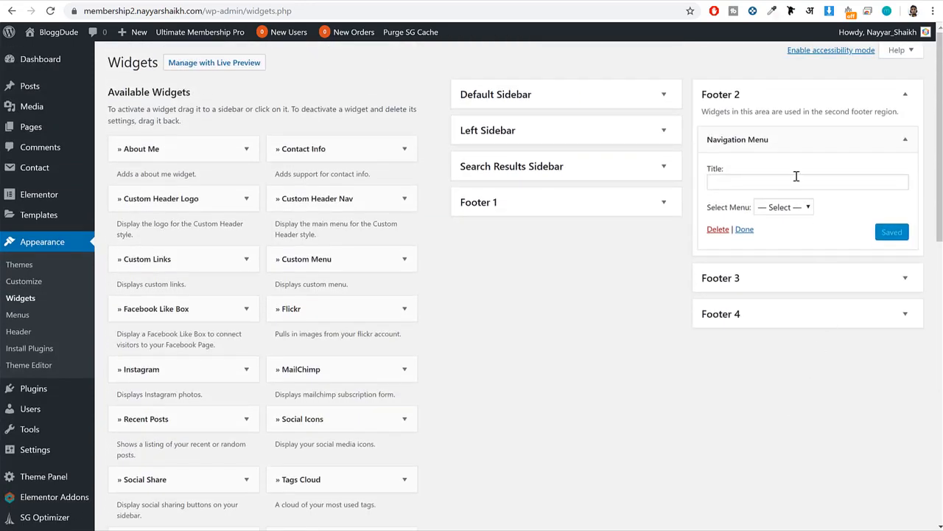
Title the Footer 2 navigation widget "Main Menu", assign the Main Menu to it and save the widget.
left_click(778, 181)
type("Main")
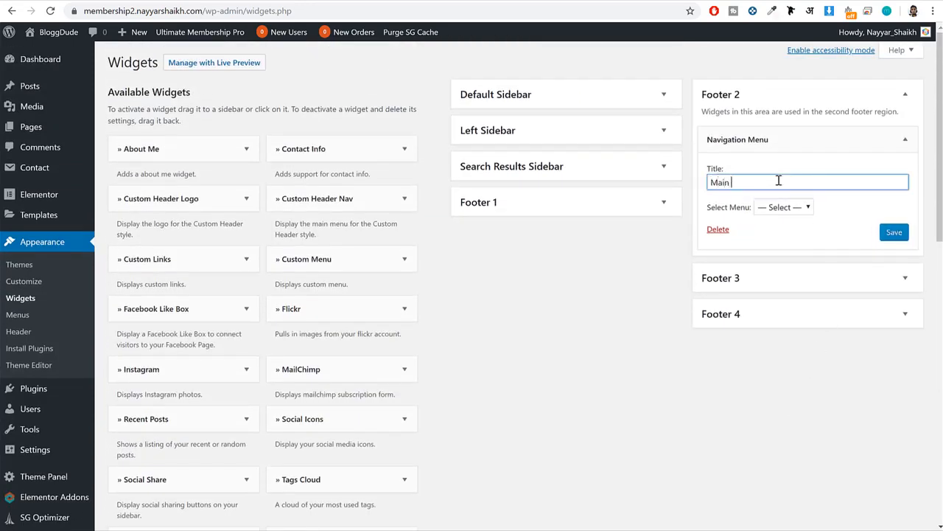
type("Menu")
left_click(784, 208)
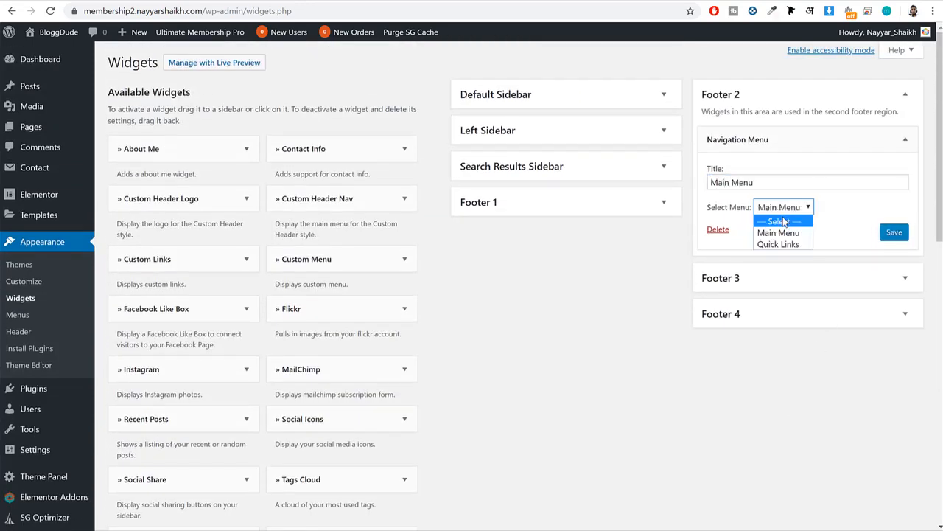
left_click(785, 221)
left_click(802, 209)
left_click(791, 234)
left_click(893, 232)
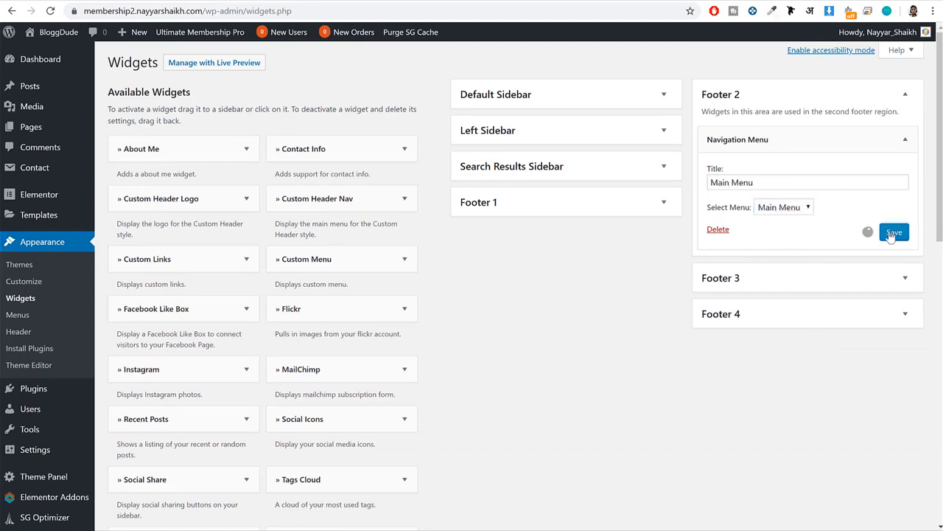
left_click(905, 139)
Add a Navigation Menu widget to the Footer 3 area.
scroll(630, 301, "down", 2)
scroll(631, 301, "down", 8)
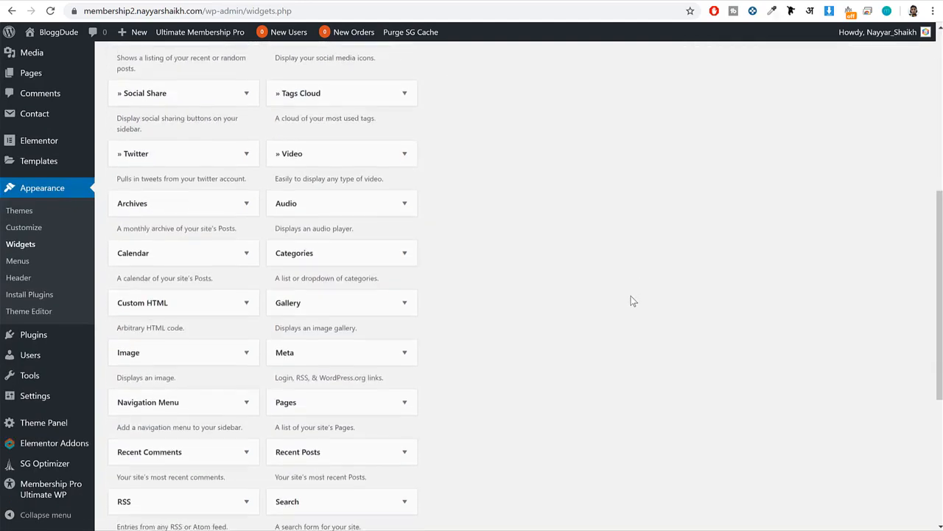
left_click(147, 193)
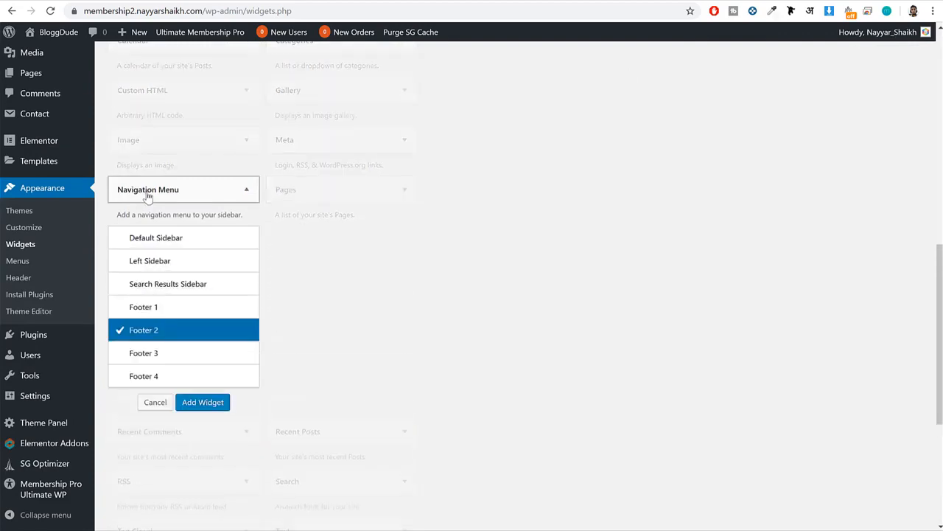
left_click(165, 352)
left_click(202, 401)
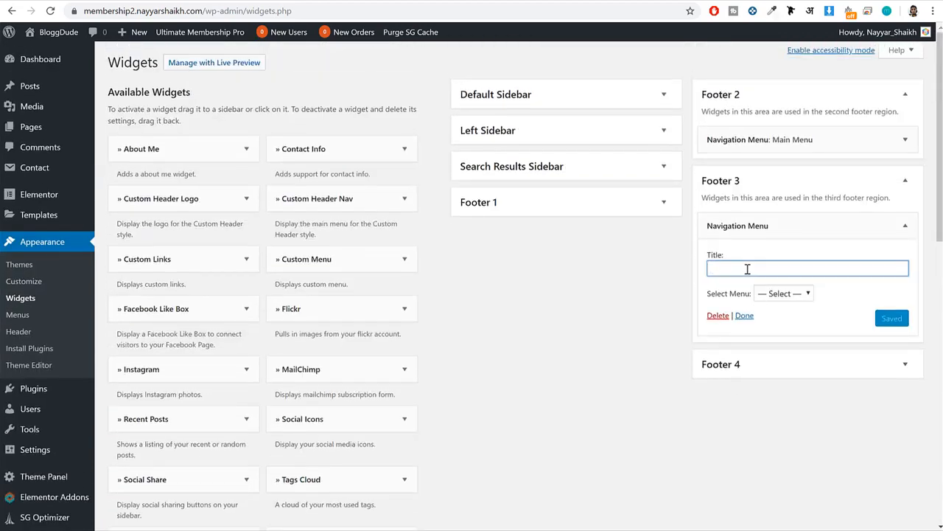
Title the Footer 3 navigation widget "Quick Links", assign the Quick Links menu, save it and collapse the area.
type("Quick Links")
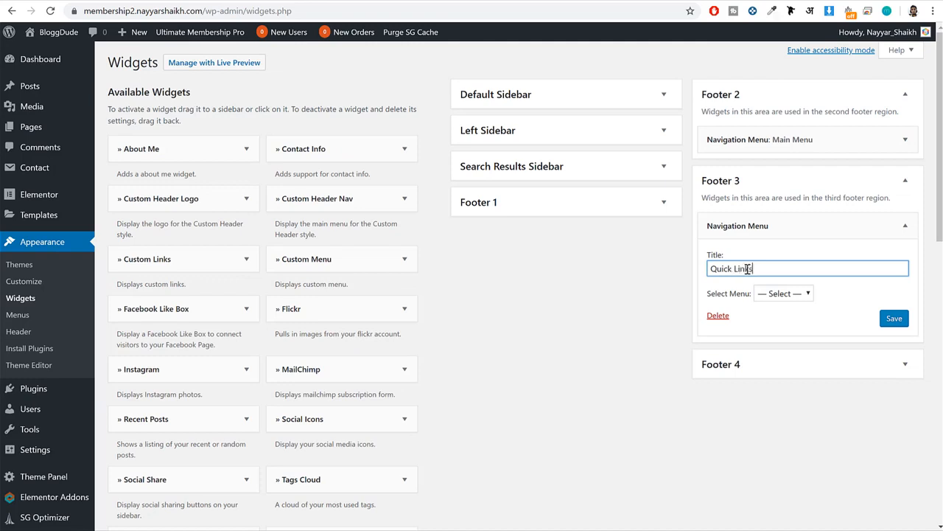
left_click(788, 294)
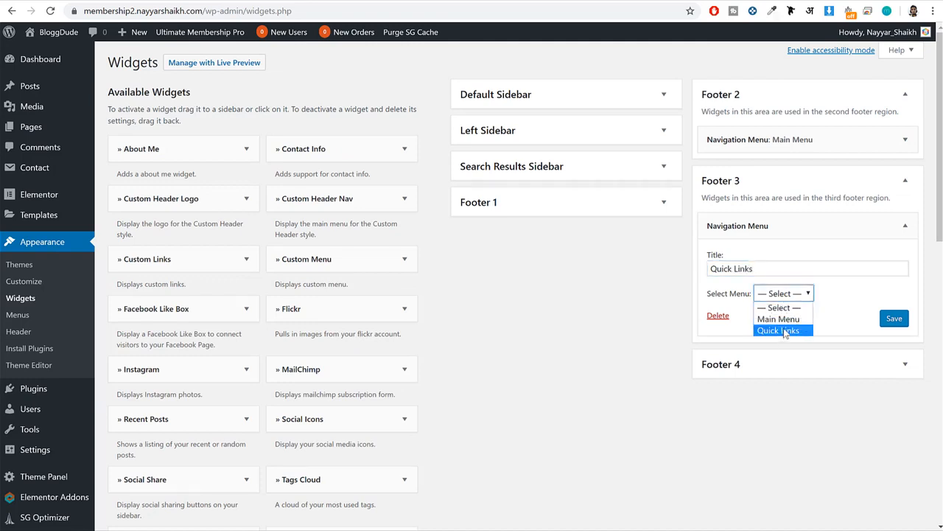
left_click(785, 331)
left_click(894, 317)
left_click(904, 183)
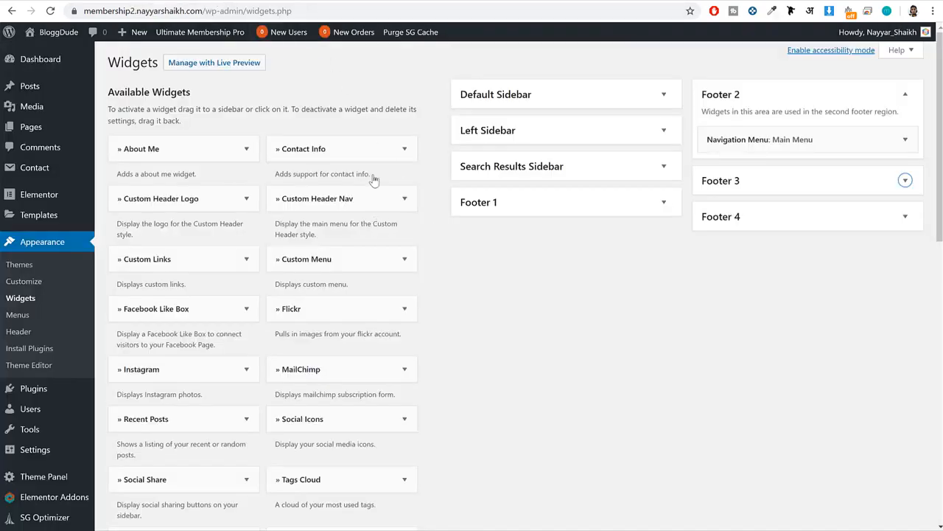
Add a Contact Info widget to the Footer 4 area and clear its placeholder text.
left_click_drag(312, 154, 742, 280)
scroll(801, 284, "down", 2)
triple_click(801, 285)
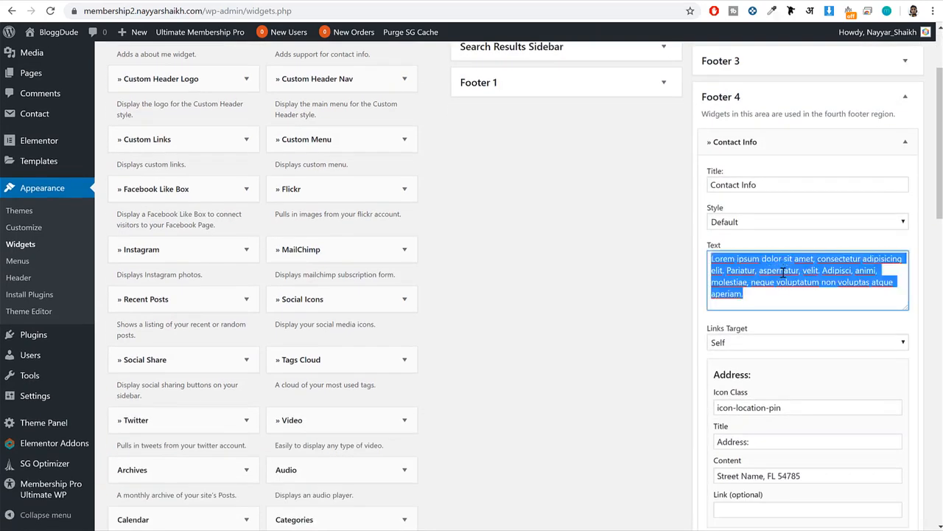
key("BackSpace")
Clear the icon class, title and content of the Fax section in the Contact Info widget.
scroll(797, 299, "down", 1)
scroll(797, 299, "down", 3)
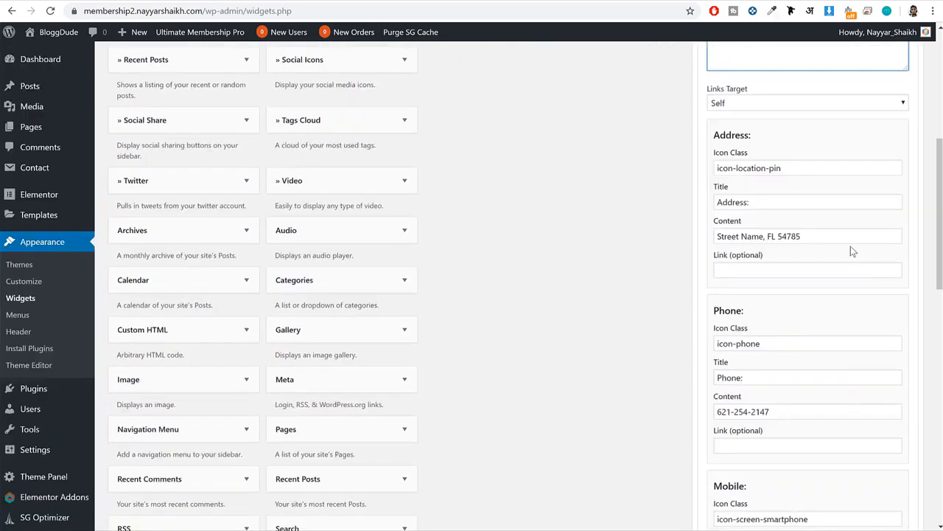
left_click_drag(831, 236, 693, 234)
scroll(813, 247, "down", 2)
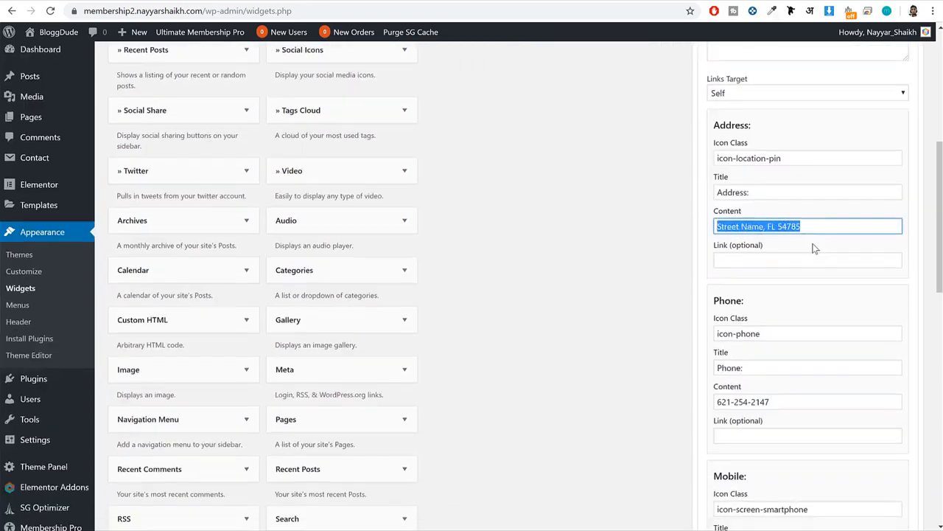
left_click_drag(814, 293, 703, 300)
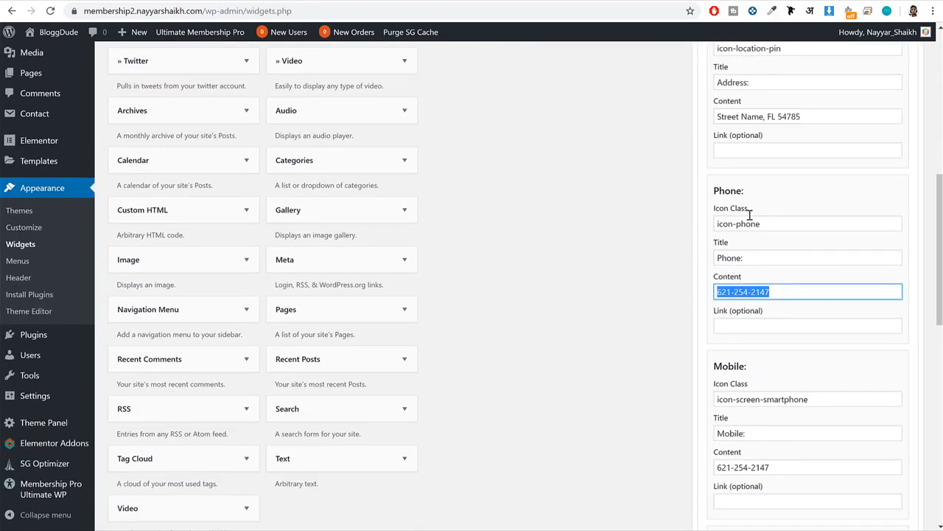
scroll(818, 265, "down", 4)
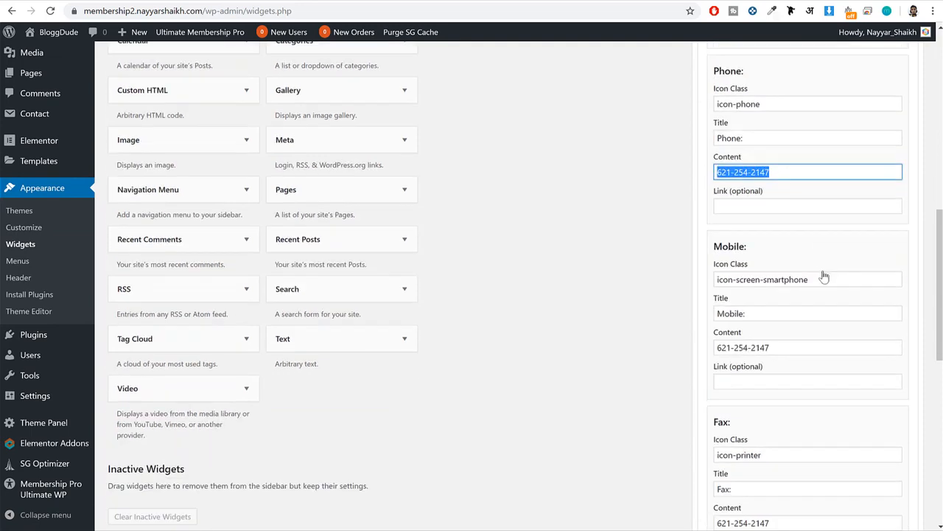
left_click_drag(819, 337, 687, 347)
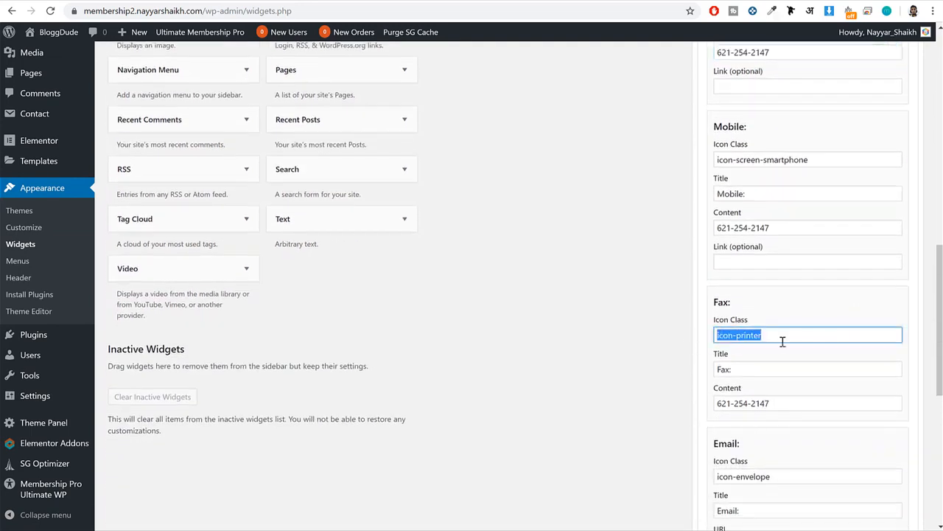
key("BackSpace")
left_click_drag(766, 370, 689, 377)
key("BackSpace")
left_click_drag(796, 403, 669, 404)
key("BackSpace")
scroll(794, 402, "down", 1)
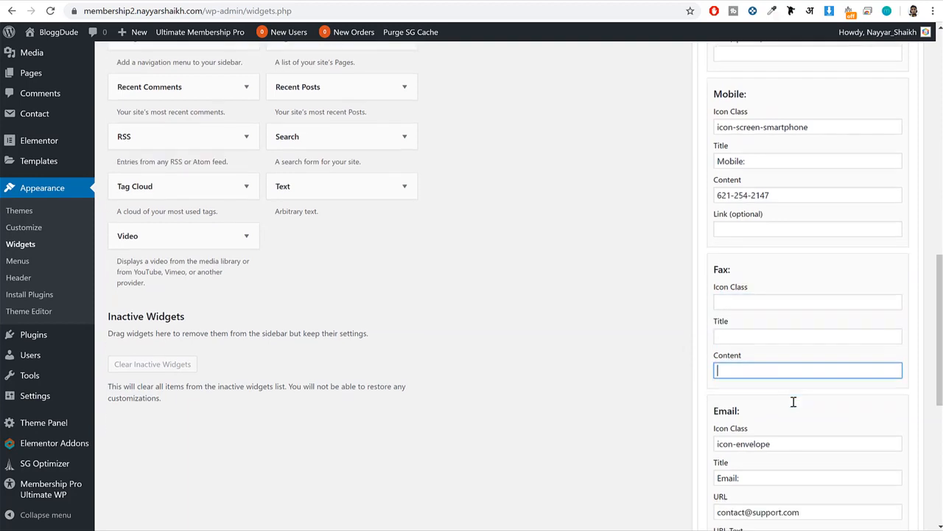
Clear the icon class, title, URL and URL text of the Website section in the Contact Info widget.
scroll(794, 402, "down", 5)
left_click(768, 294)
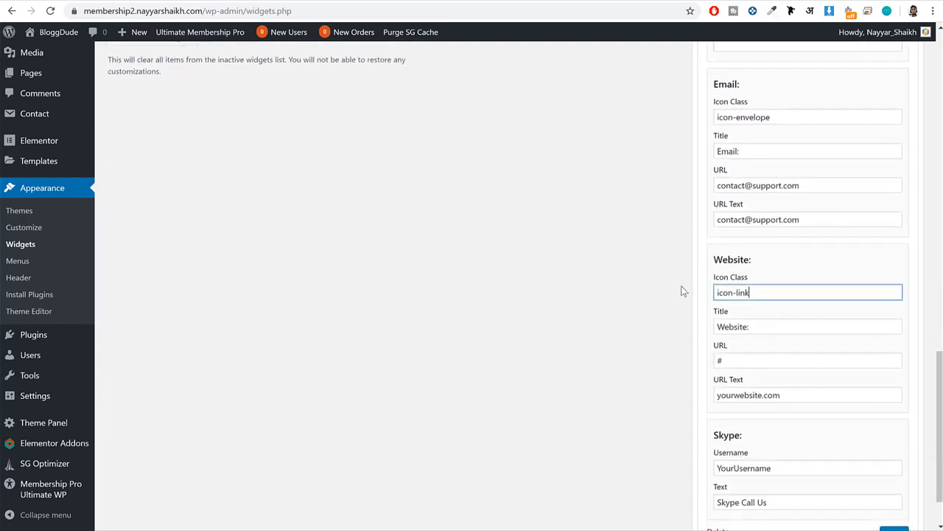
left_click_drag(684, 291, 660, 290)
key("BackSpace")
left_click(755, 333)
key("BackSpace")
key("BackSpace")
key("BackSpace")
key("BackSpace")
key("BackSpace")
key("BackSpace")
key("BackSpace")
key("BackSpace")
left_click(758, 360)
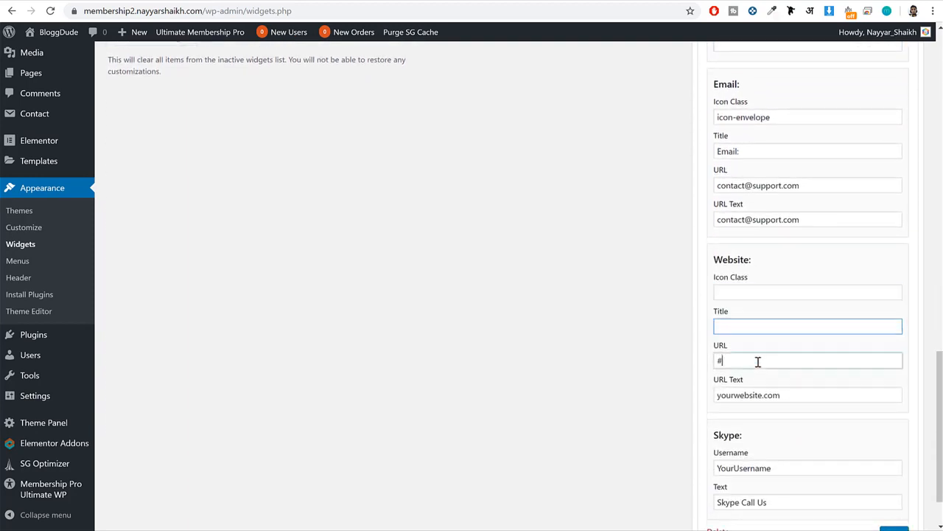
key("BackSpace")
left_click_drag(787, 396, 768, 393)
triple_click(768, 393)
key("BackSpace")
Clear the Skype username and text in the Contact Info widget and save the widget.
scroll(790, 393, "down", 2)
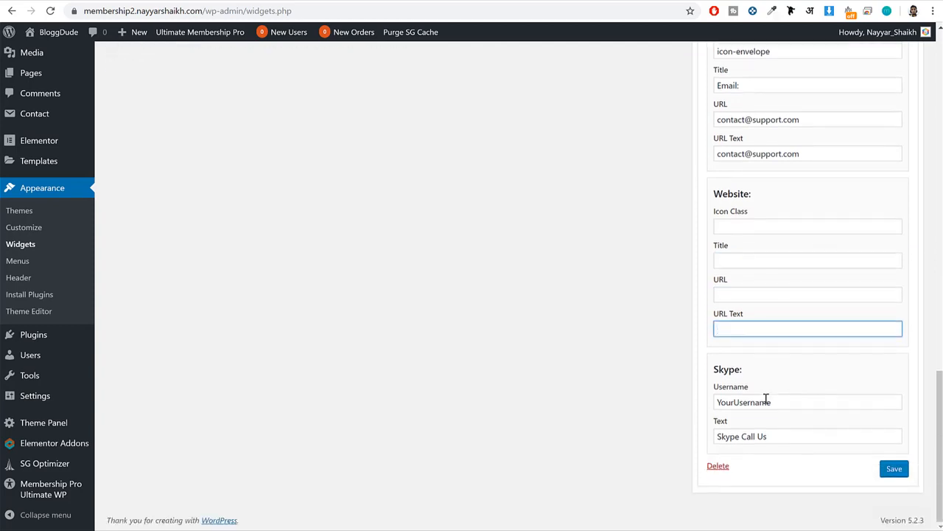
triple_click(767, 400)
key("BackSpace")
double_click(772, 437)
triple_click(772, 437)
key("BackSpace")
left_click(894, 470)
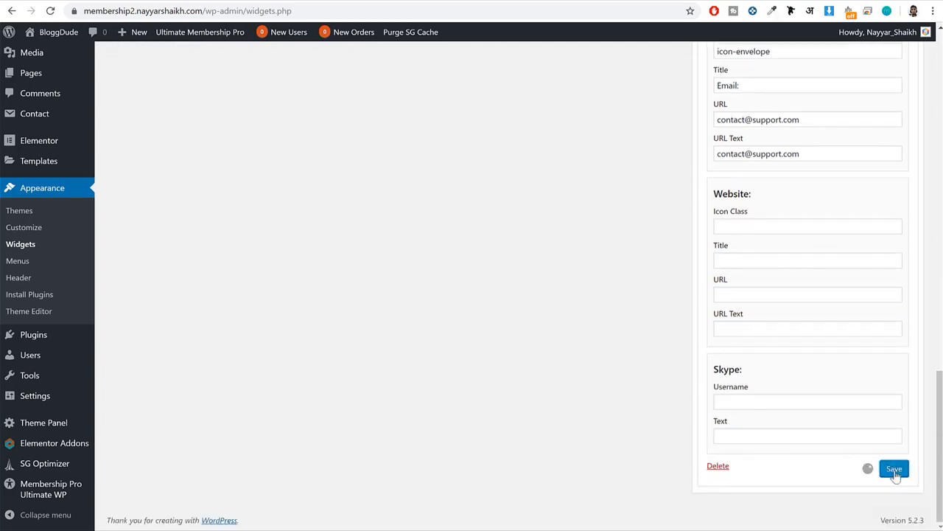
Reload the site's home page and compare its footer columns with the reference site's footer.
left_click(341, 1)
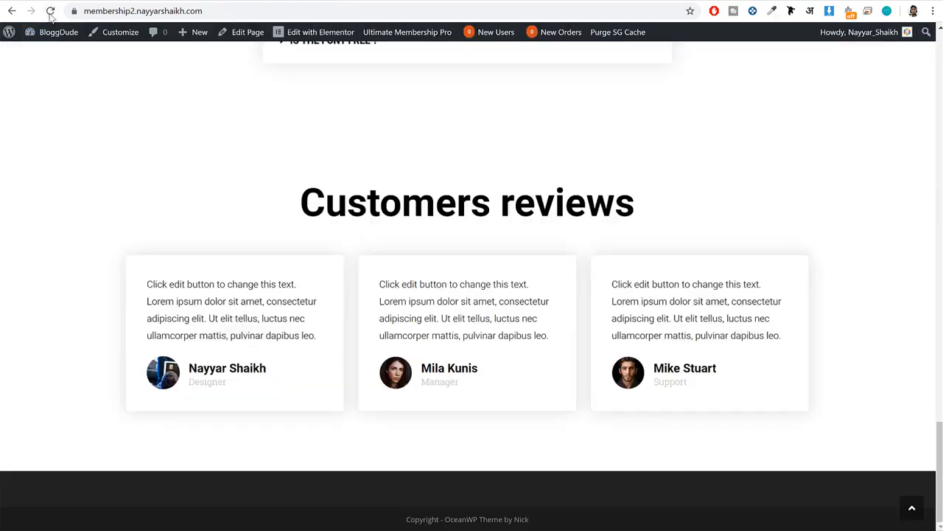
left_click(50, 10)
scroll(438, 179, "down", 2)
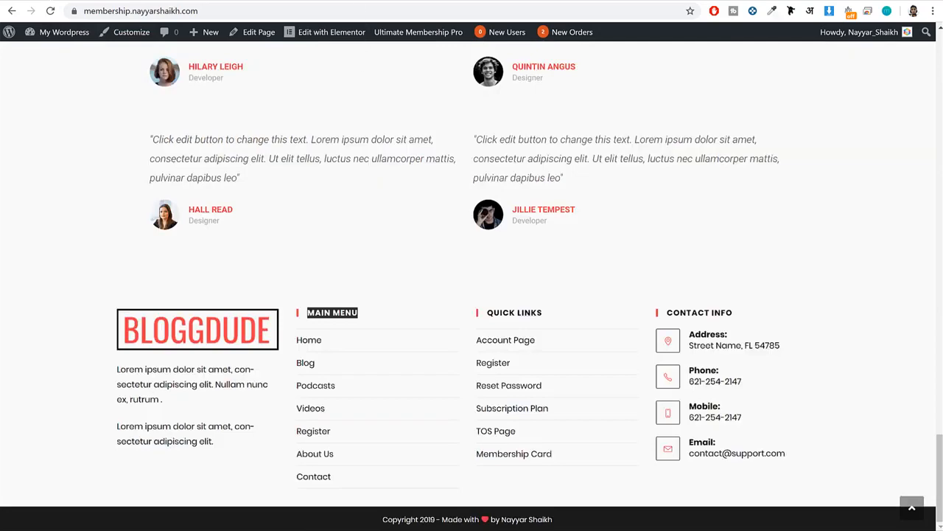
left_click(362, 1)
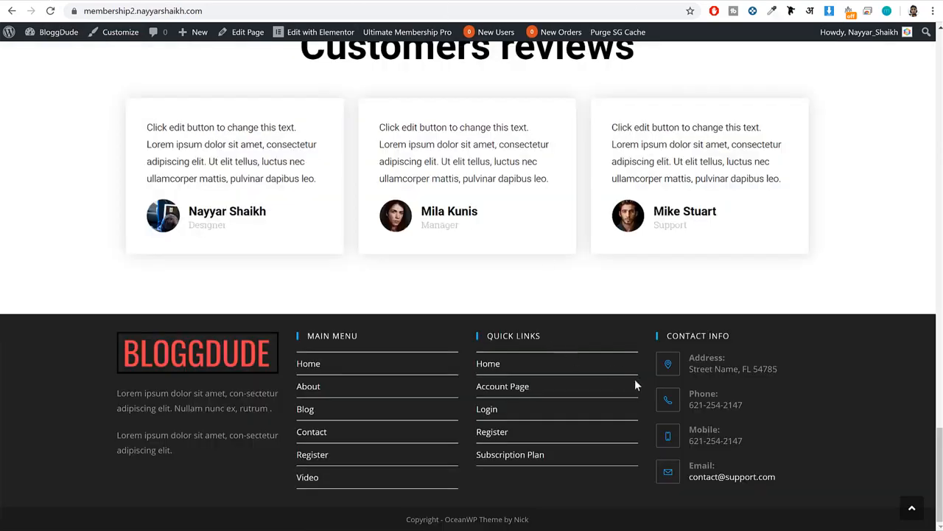
Disable the top bar for the site in the theme Customizer and publish the change.
scroll(682, 413, "up", 20)
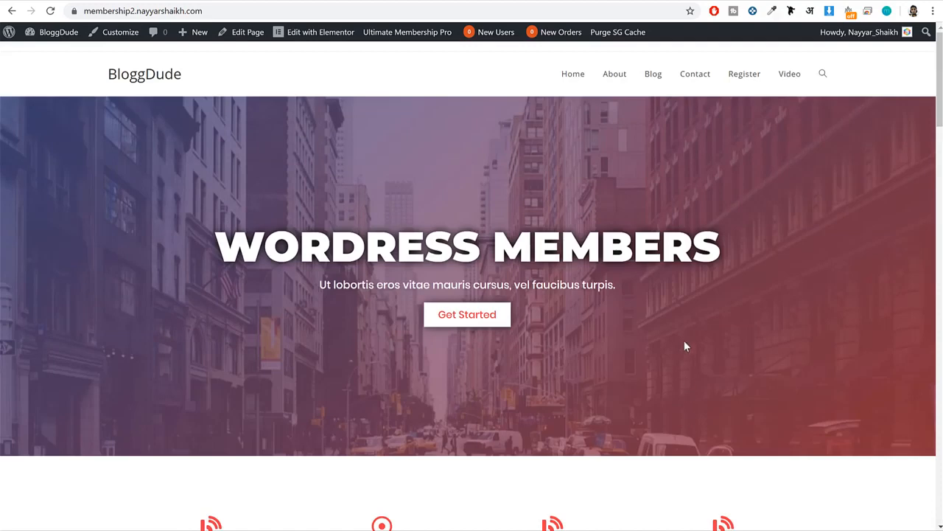
left_click(114, 38)
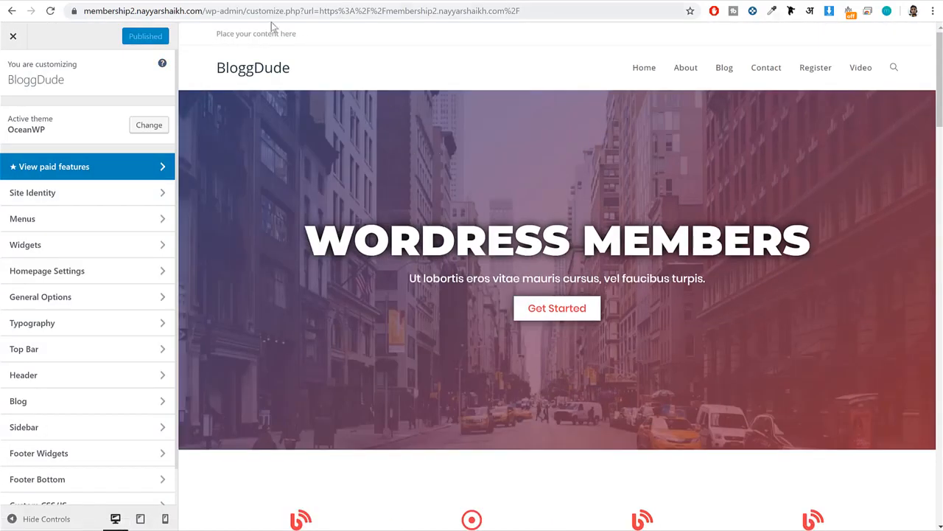
left_click_drag(221, 32, 307, 36)
left_click(309, 35)
triple_click(219, 33)
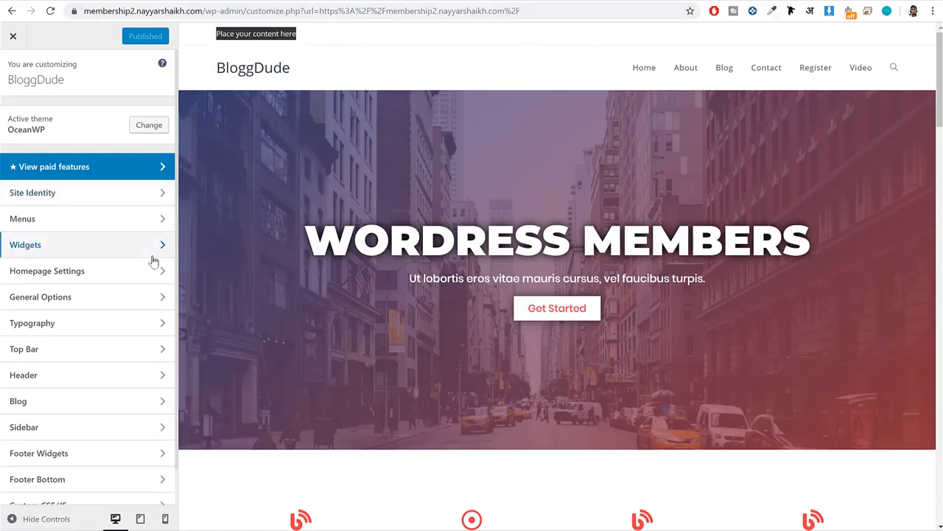
scroll(147, 280, "down", 1)
left_click(67, 318)
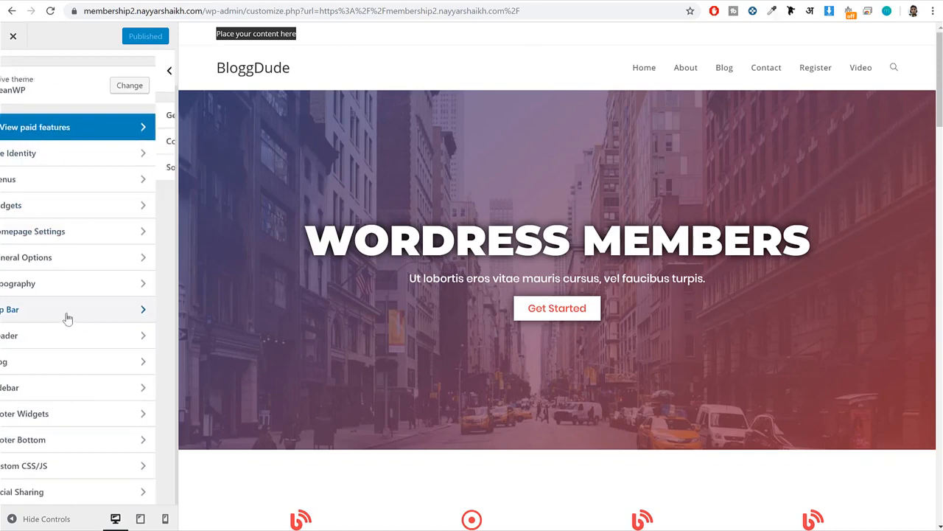
left_click(74, 124)
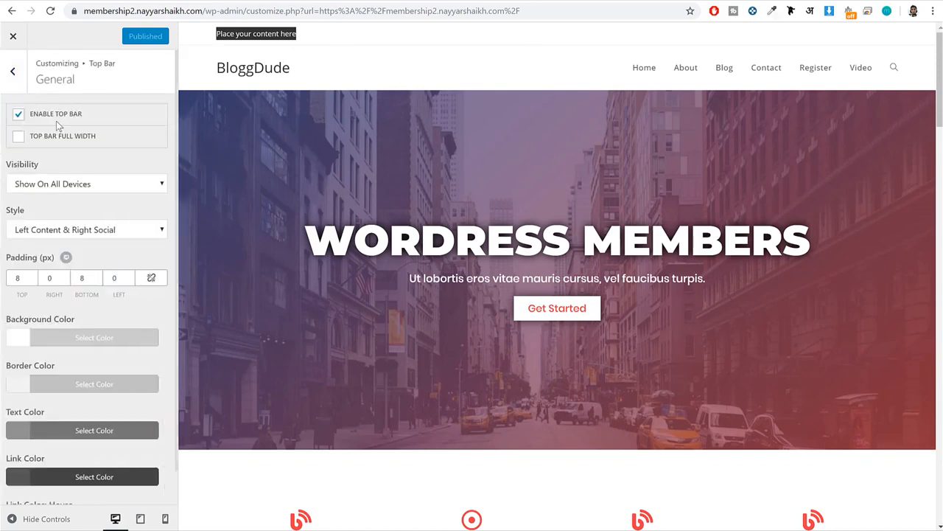
left_click(57, 117)
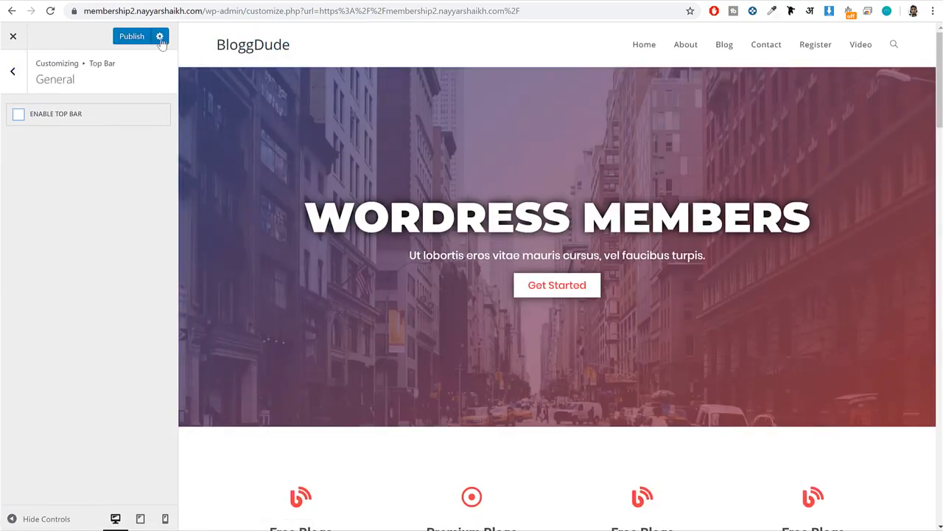
left_click(137, 38)
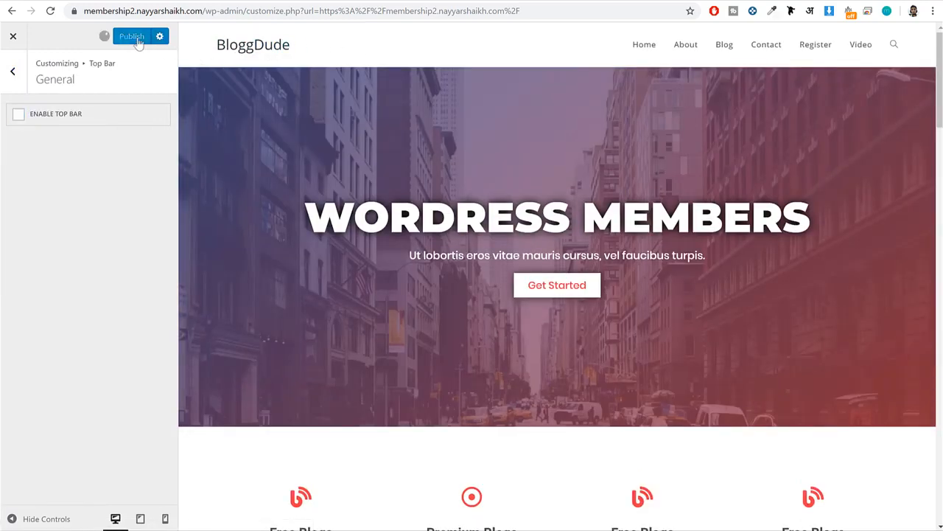
Set the header style to Transparent and turn off the header's bottom border.
left_click(12, 73)
left_click(13, 80)
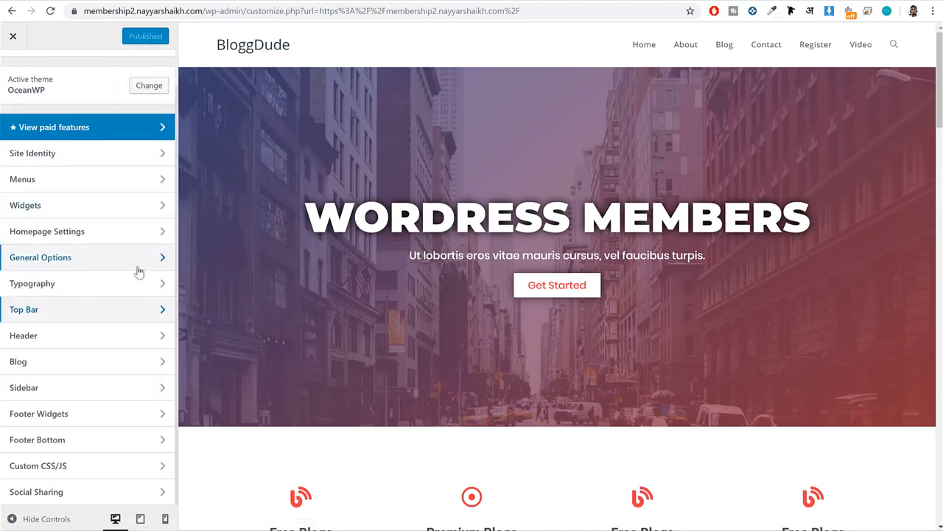
left_click(61, 337)
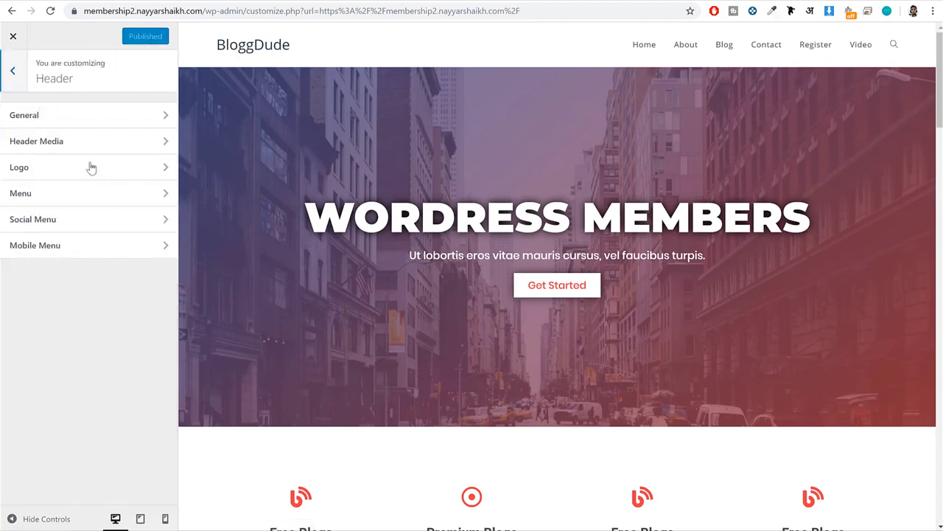
left_click(76, 119)
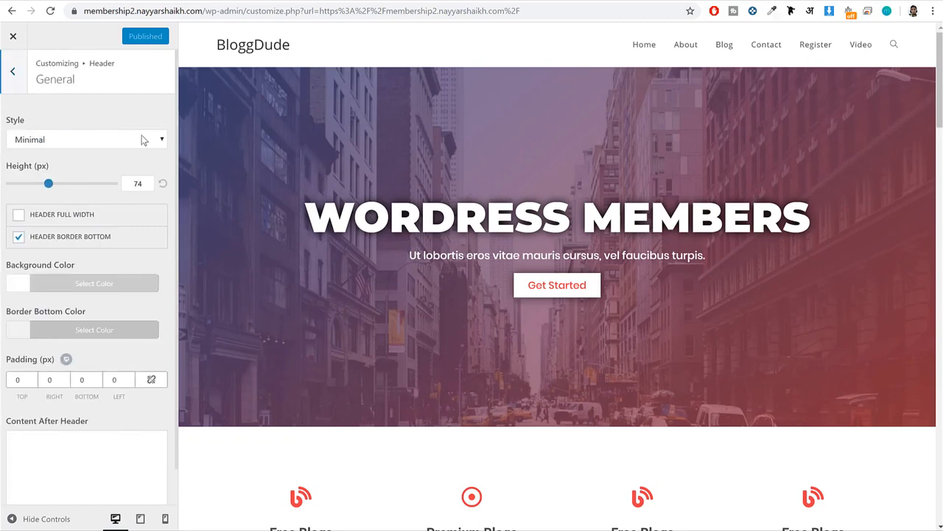
left_click(143, 140)
left_click(101, 166)
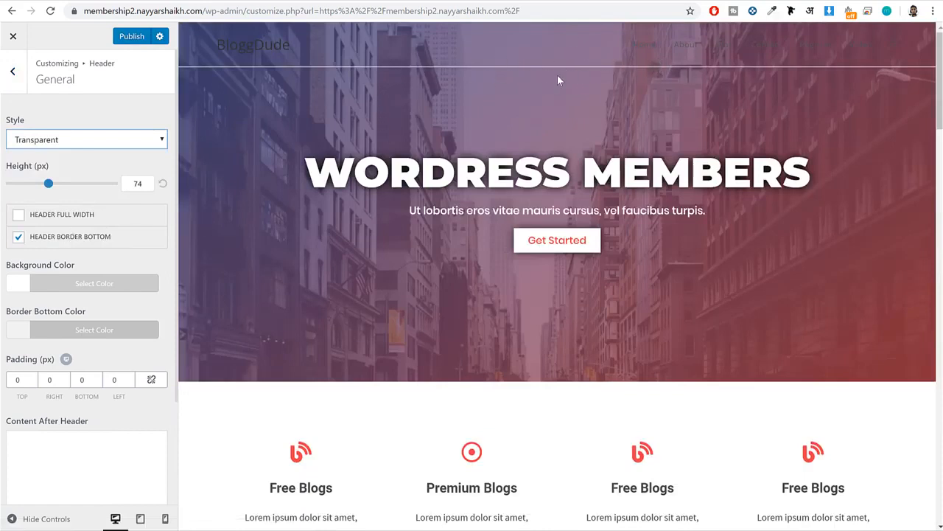
left_click(52, 240)
left_click_drag(122, 239, 31, 249)
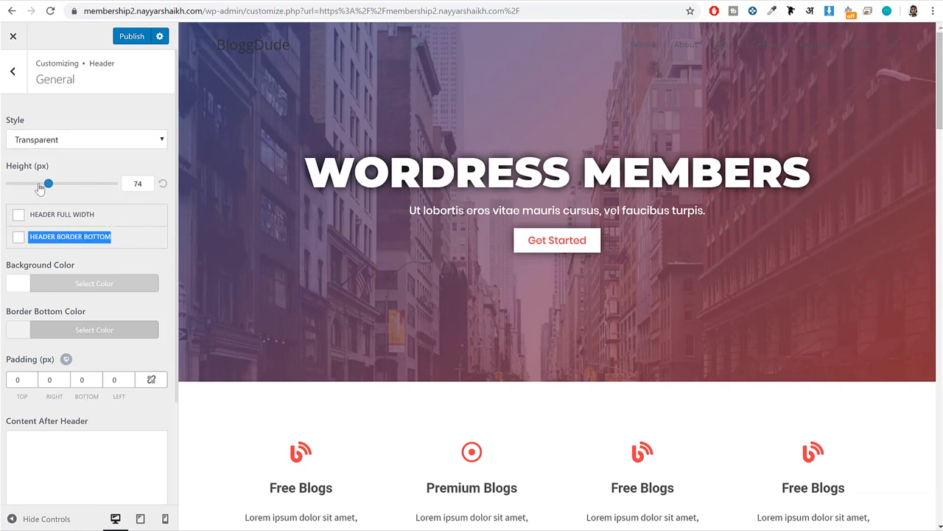
Set the header height to 50 px and publish the header changes.
left_click_drag(51, 171, 17, 171)
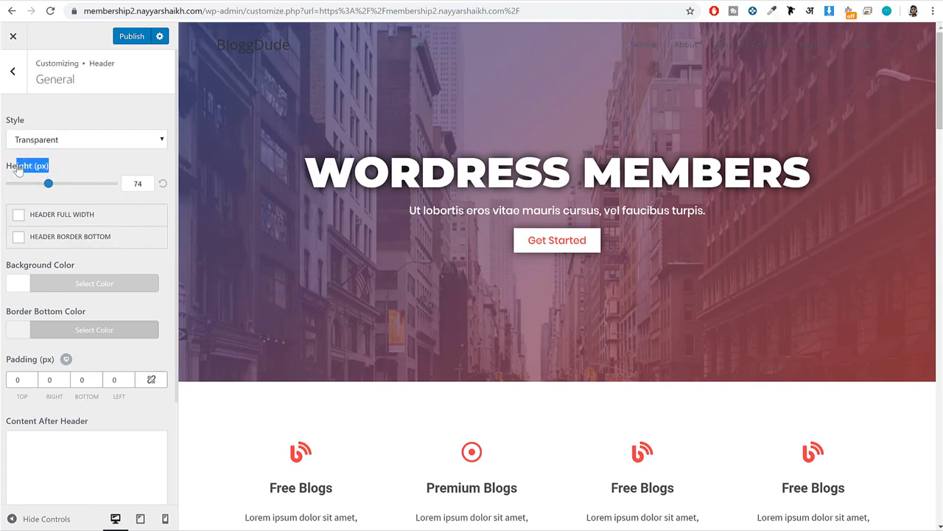
left_click(133, 179)
type("5")
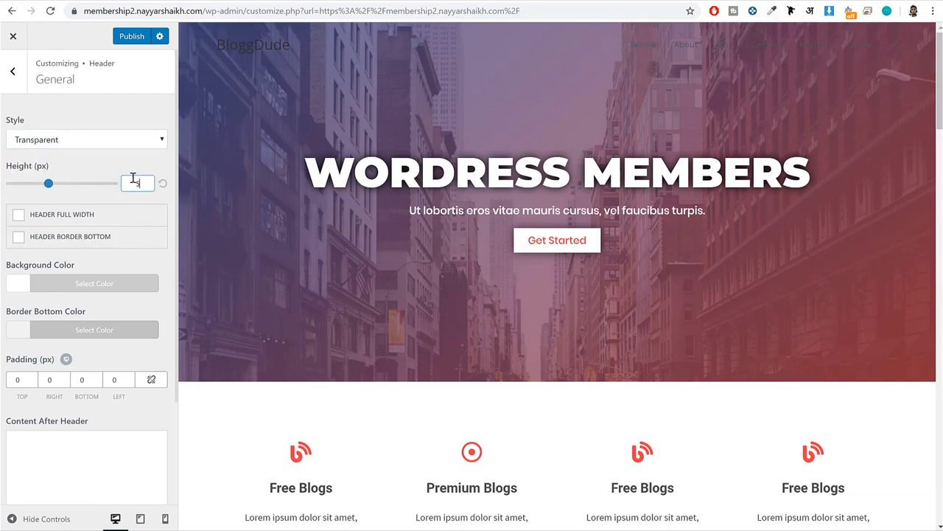
type("0")
scroll(434, 217, "down", 4)
scroll(435, 217, "up", 4)
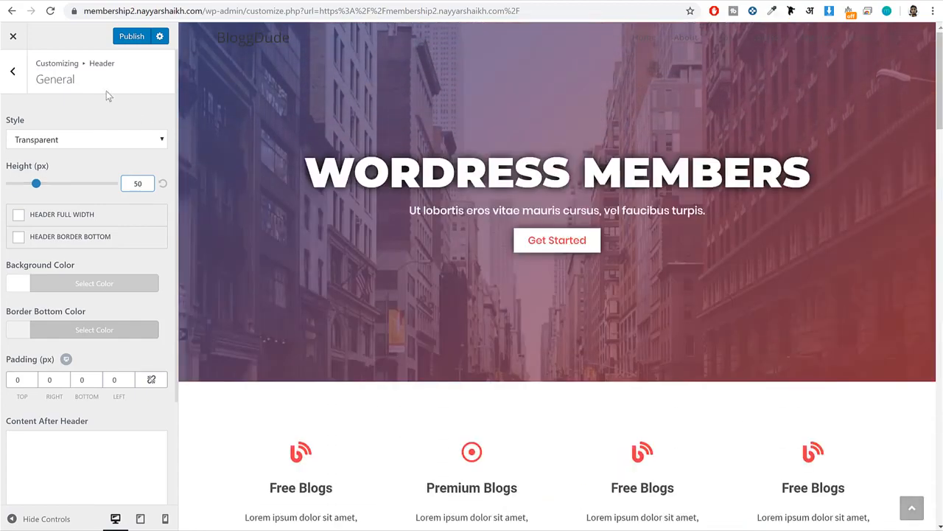
left_click(132, 36)
Set the BloggDude image LogoMakr_1cH2UE.png from the media library as the header logo, without cropping it.
scroll(120, 223, "down", 2)
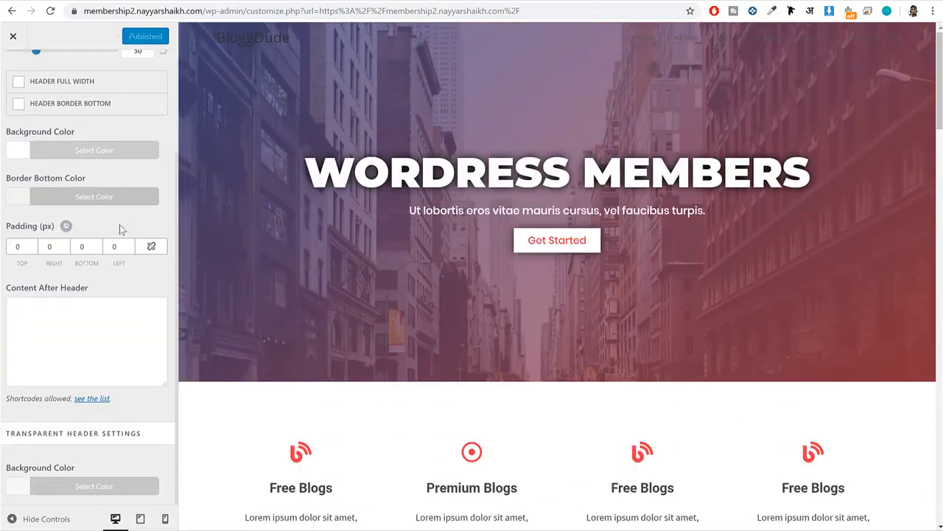
scroll(121, 230, "up", 3)
left_click(12, 70)
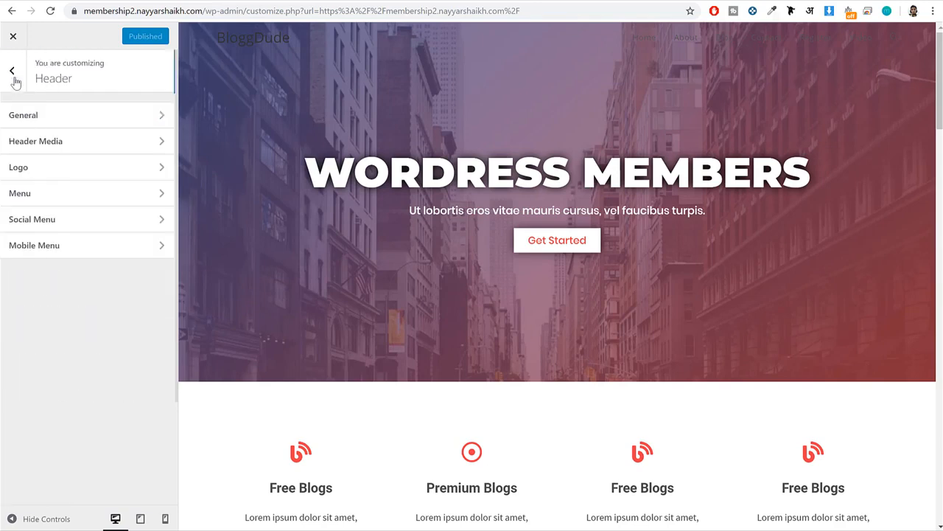
left_click(107, 169)
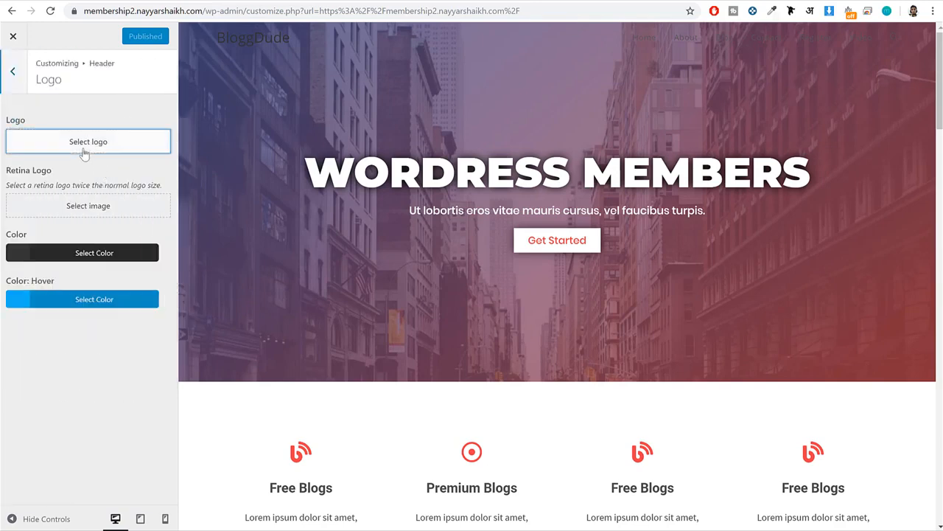
left_click(107, 142)
left_click(69, 133)
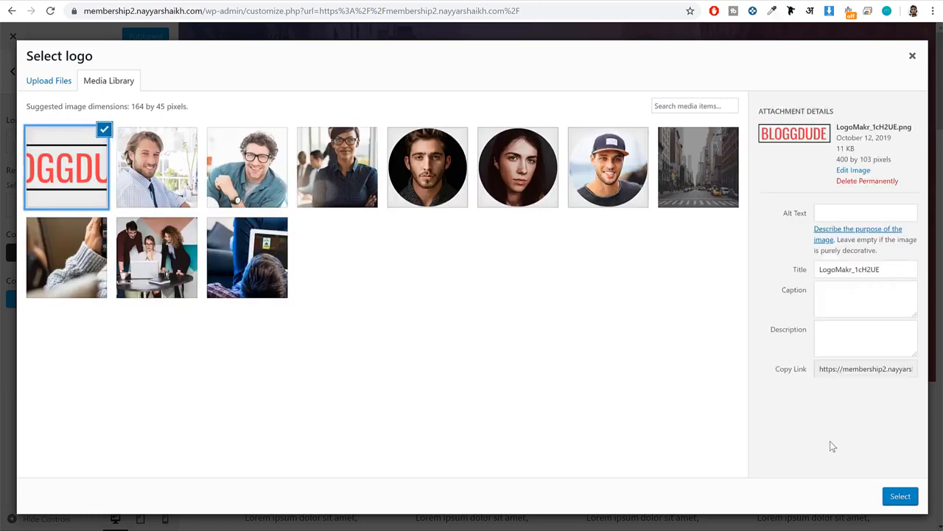
left_click(901, 496)
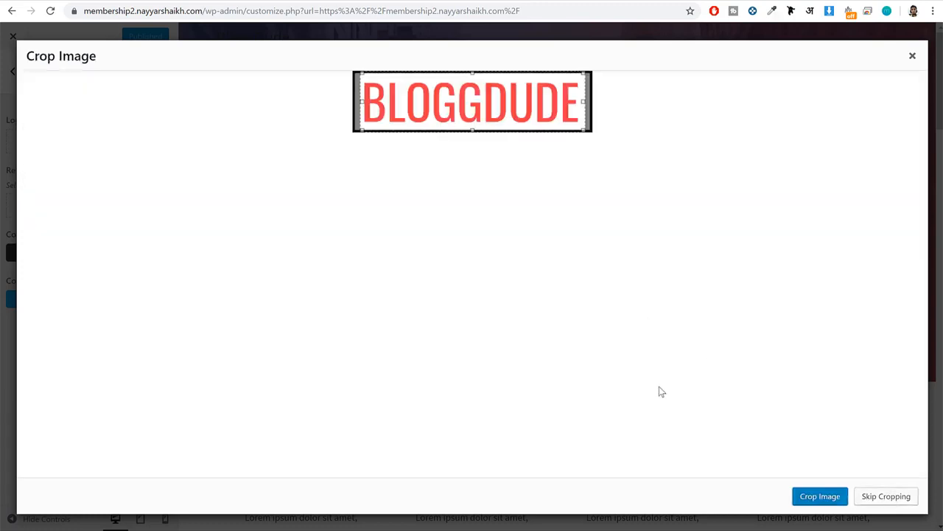
left_click(886, 497)
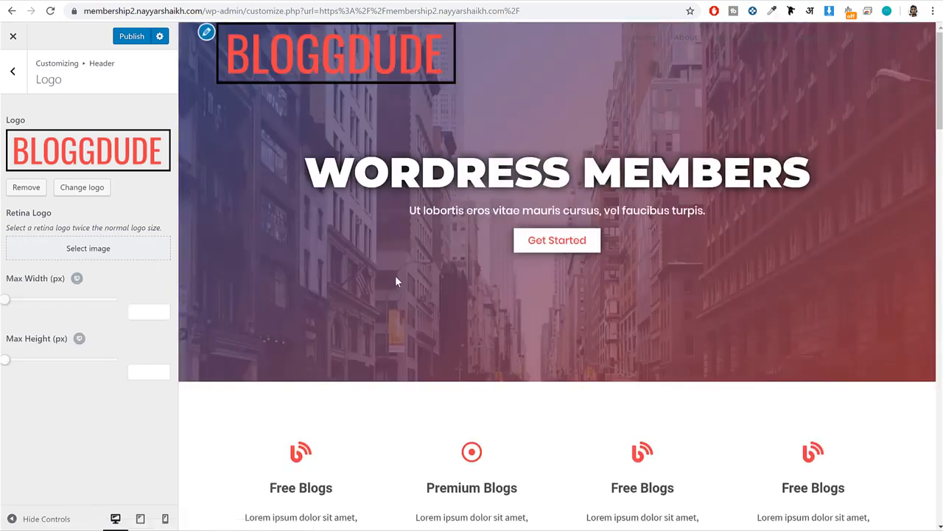
Limit the header logo's maximum width to about 130 px and publish the change.
left_click_drag(9, 302, 34, 300)
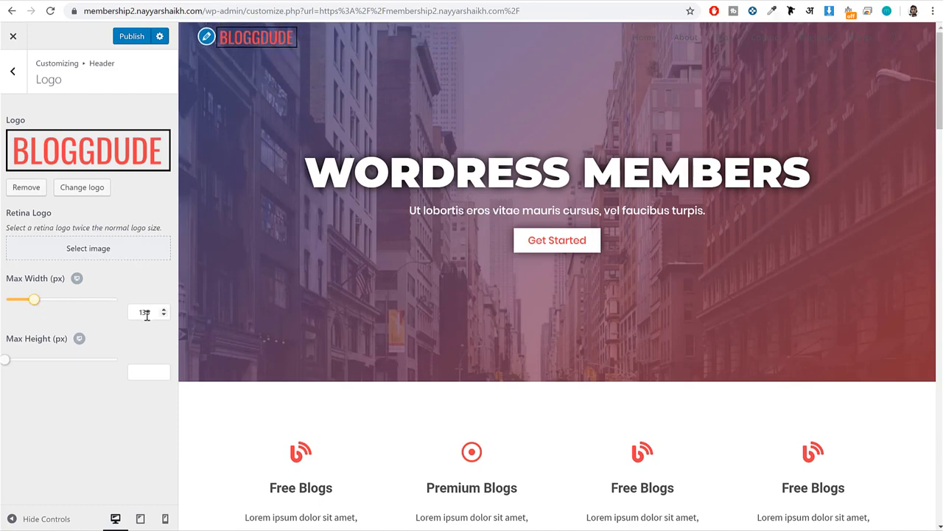
left_click(147, 314)
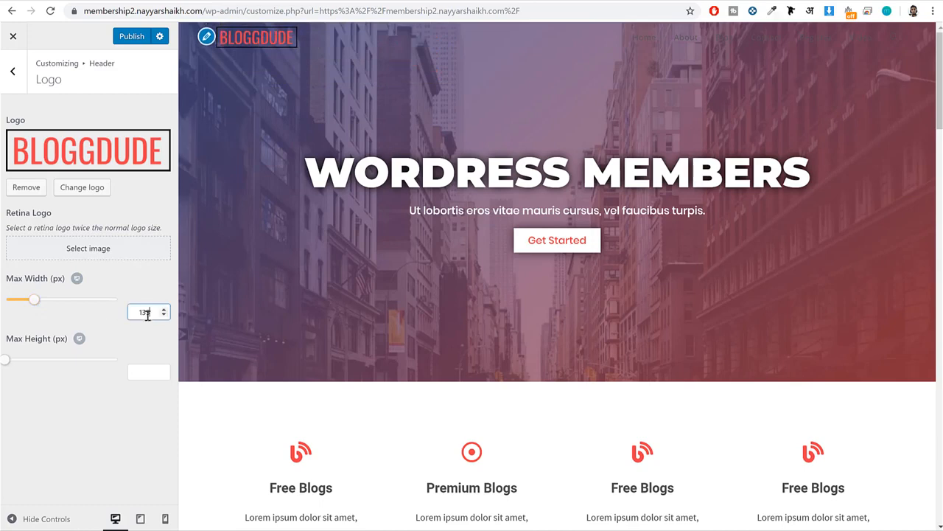
left_click(129, 37)
left_click(12, 71)
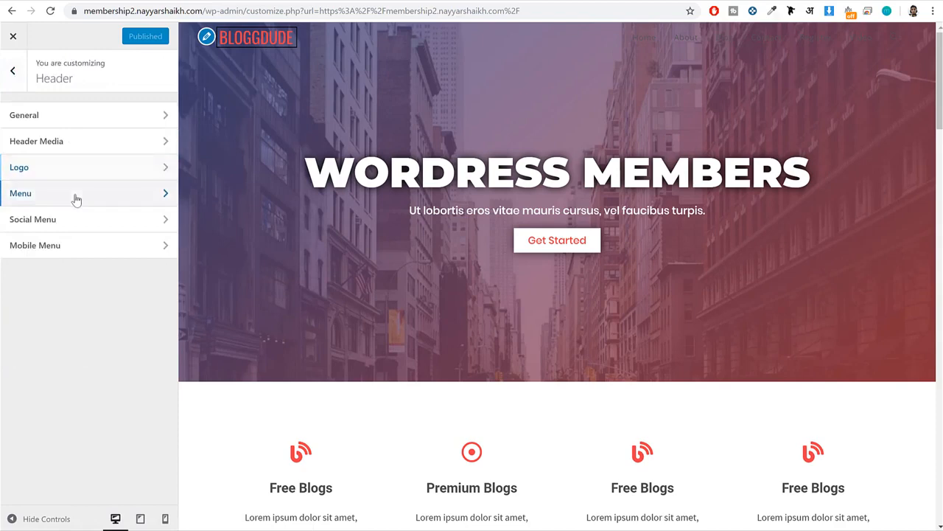
Set the header menu's main link color to white (#ffffff).
left_click(76, 194)
scroll(122, 230, "down", 3)
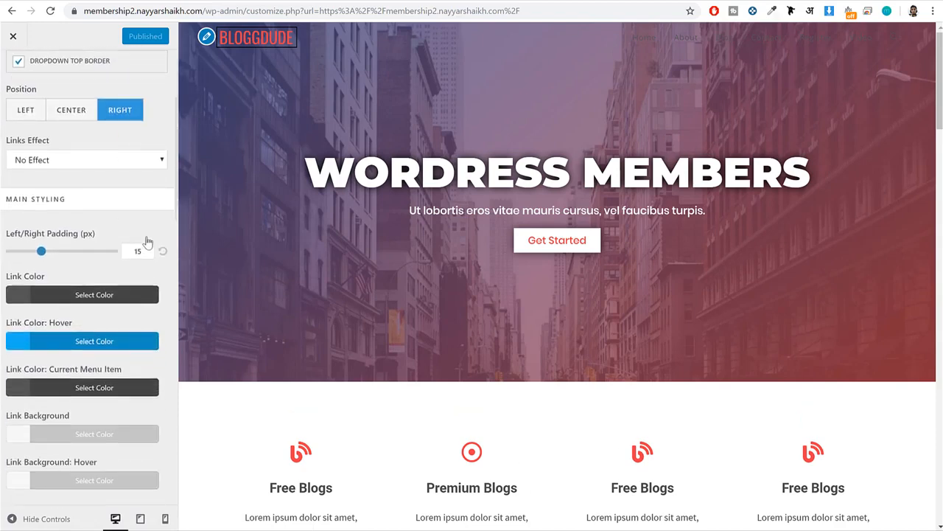
scroll(148, 242, "down", 1)
left_click(118, 237)
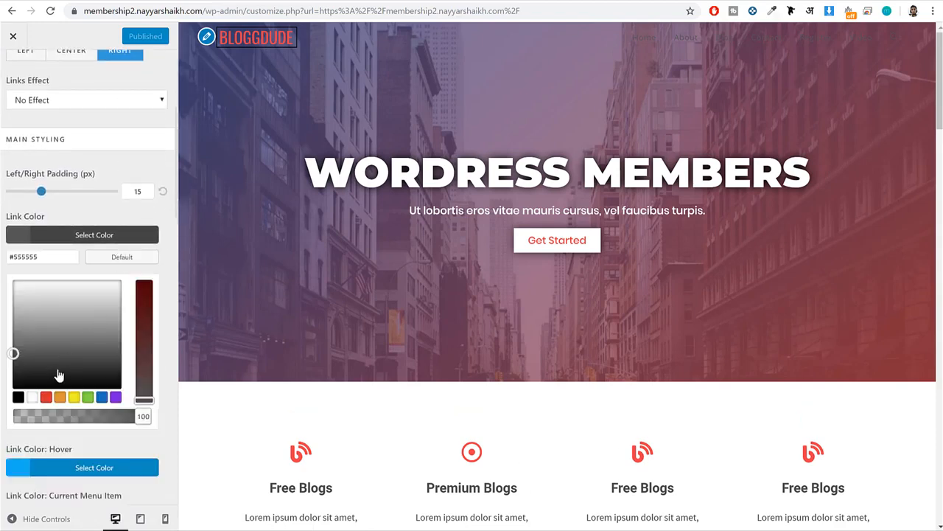
left_click(32, 397)
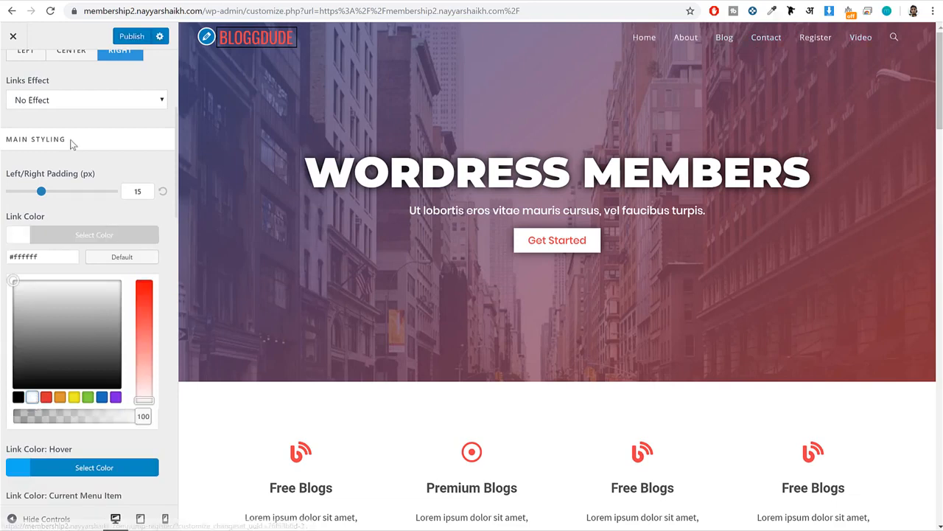
left_click(93, 236)
Look through the remaining menu and dropdown styling options, publish the menu changes and return to the main Customizer sections.
scroll(132, 246, "down", 3)
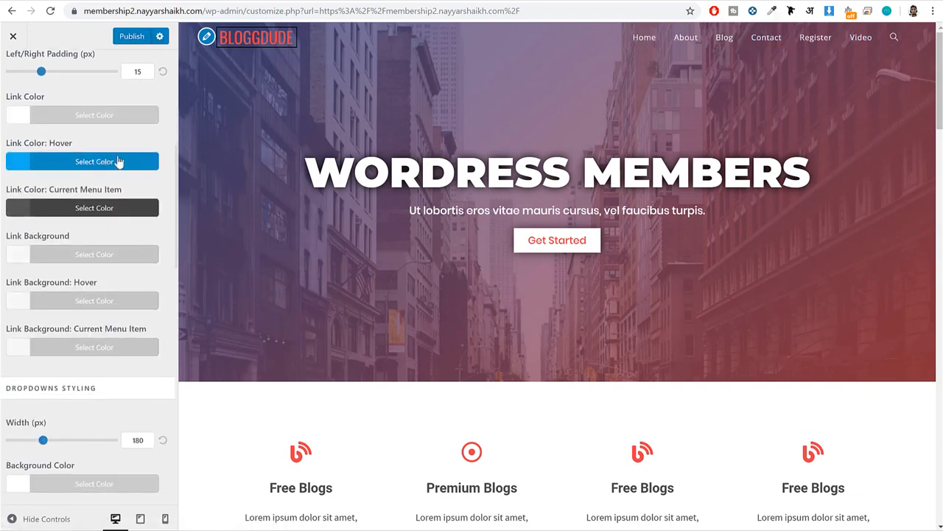
scroll(127, 319, "down", 3)
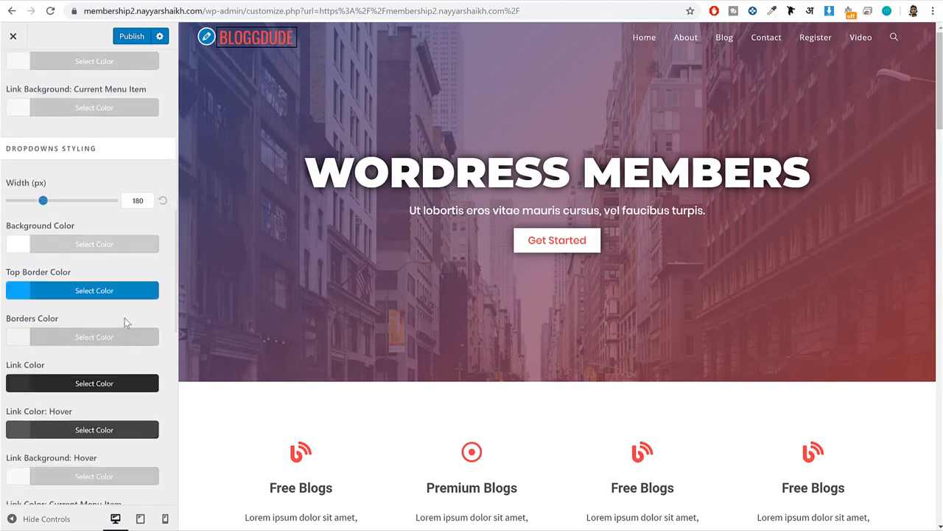
scroll(125, 322, "down", 5)
scroll(123, 320, "up", 8)
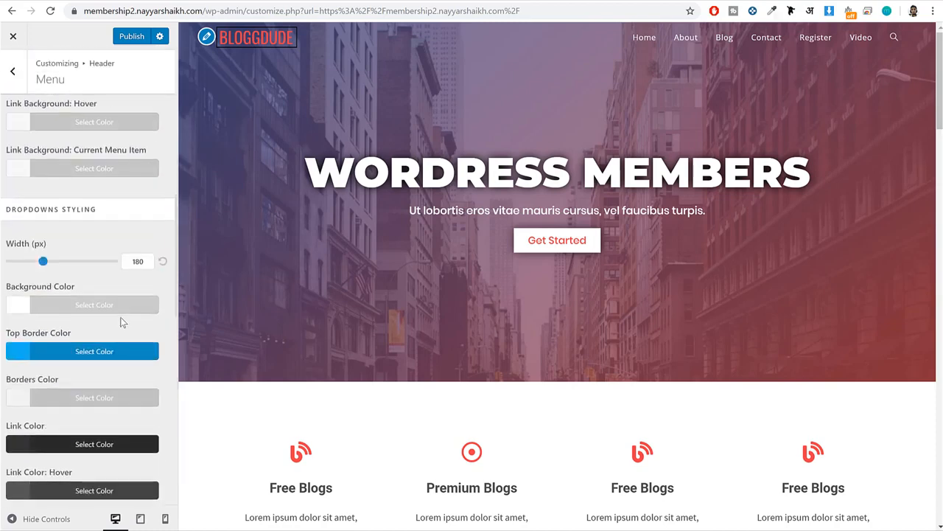
scroll(117, 300, "up", 1)
left_click(124, 38)
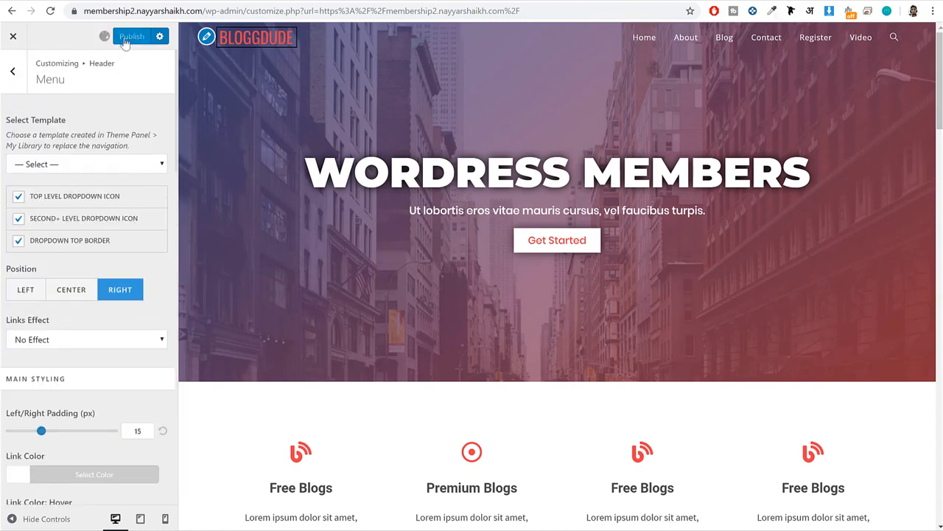
left_click(15, 74)
left_click(15, 73)
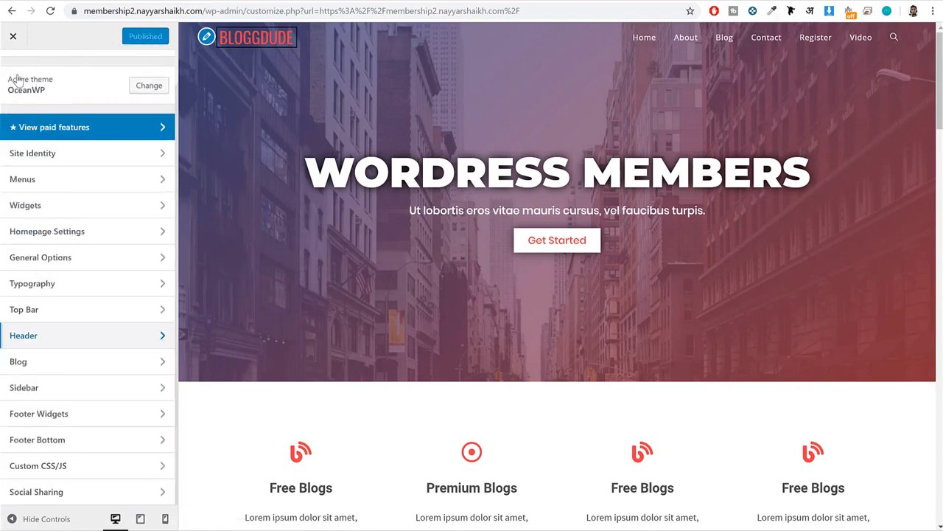
Set the site's primary color to #ef3f49 in General Styling, publish it and check the homepage preview down to the footer.
left_click(109, 261)
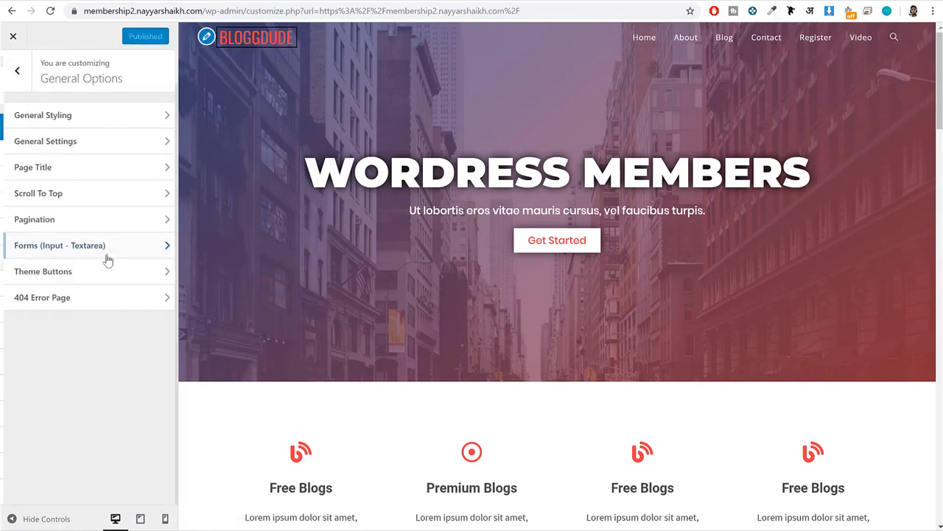
left_click(65, 123)
left_click(76, 237)
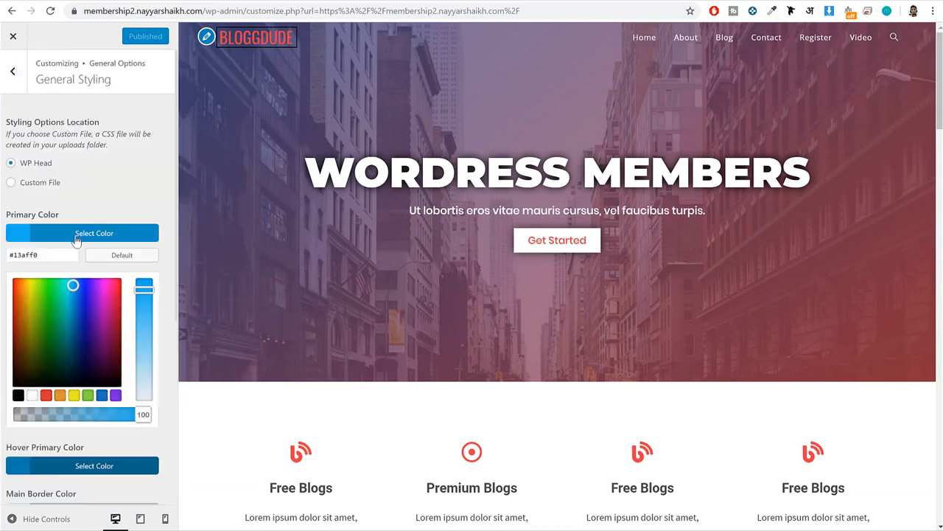
left_click(46, 395)
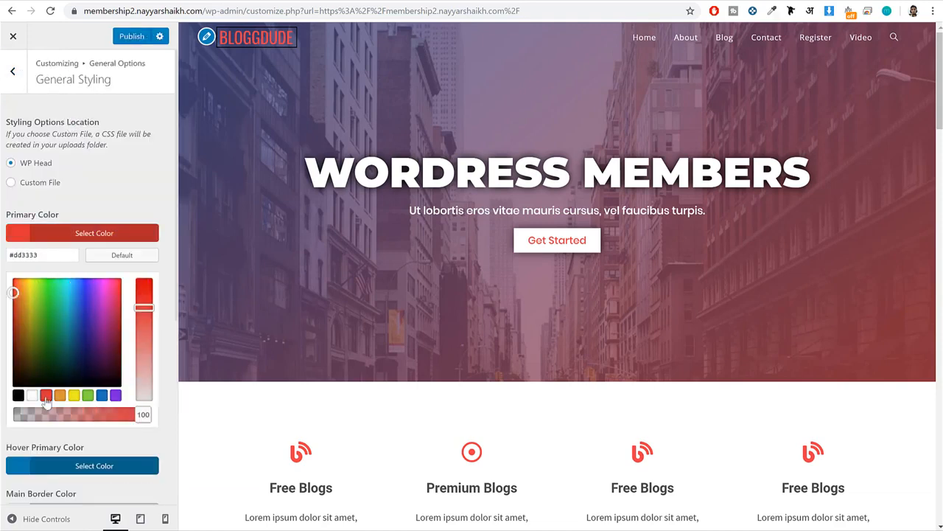
double_click(49, 254)
type("#")
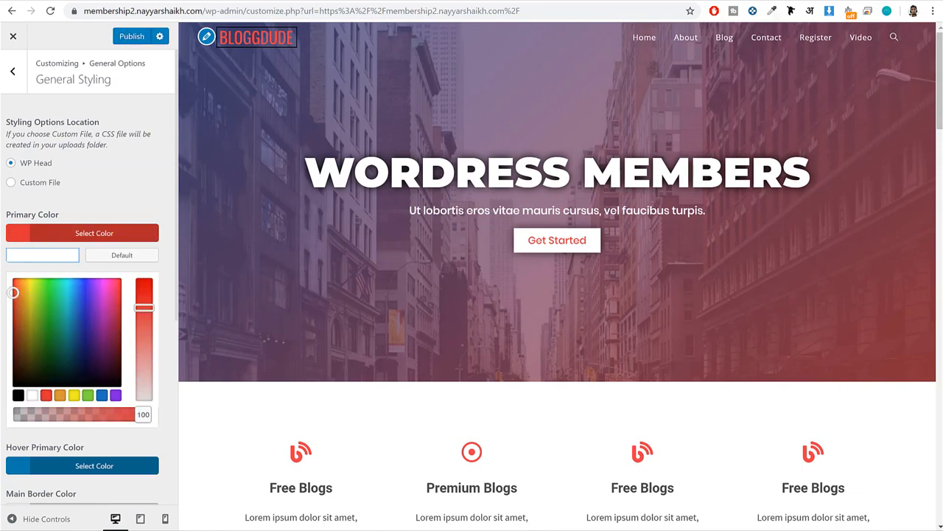
type("ef3f45")
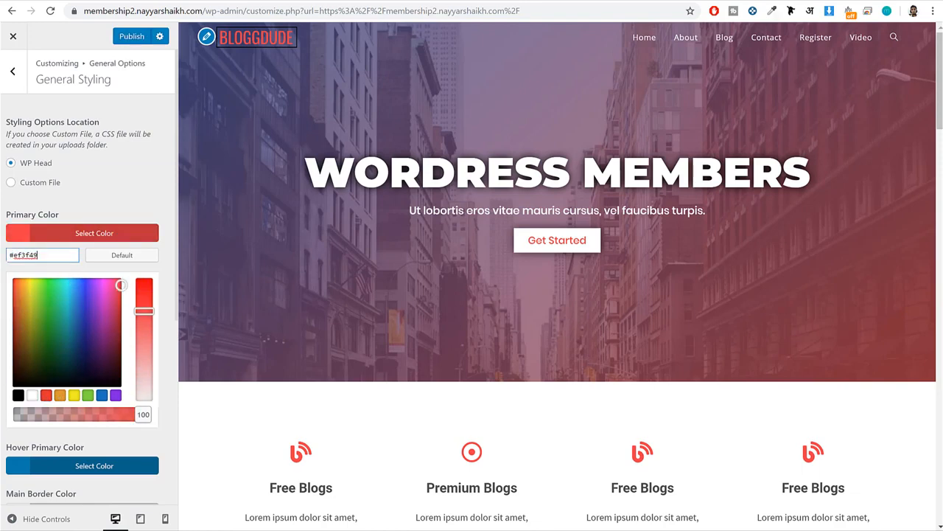
left_click(119, 234)
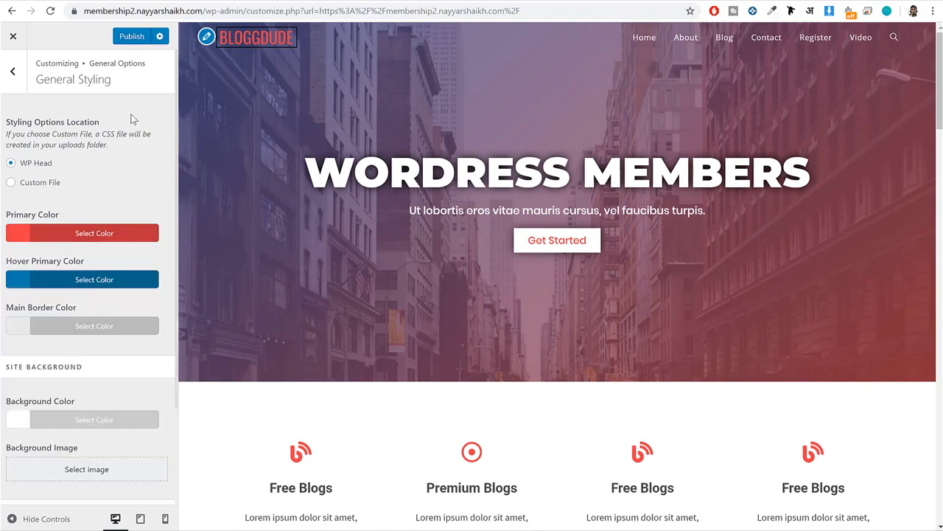
left_click(130, 37)
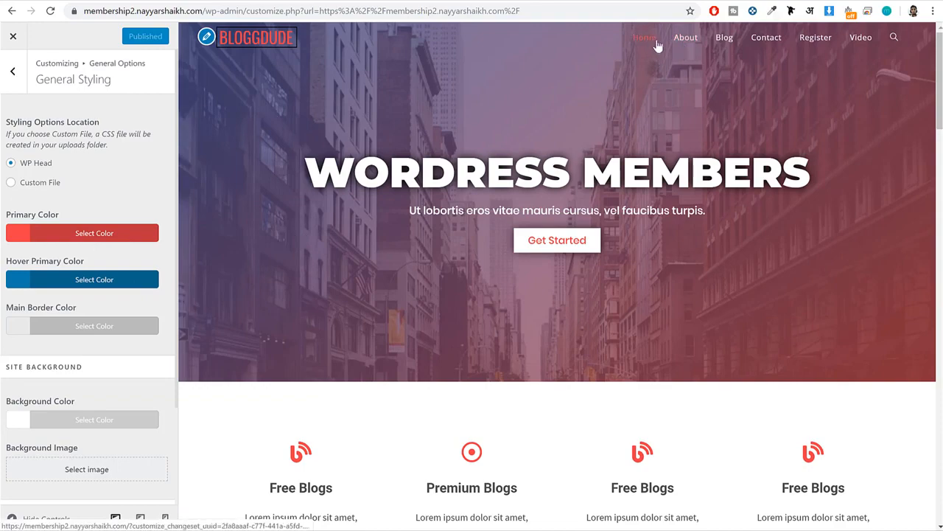
scroll(665, 70, "down", 20)
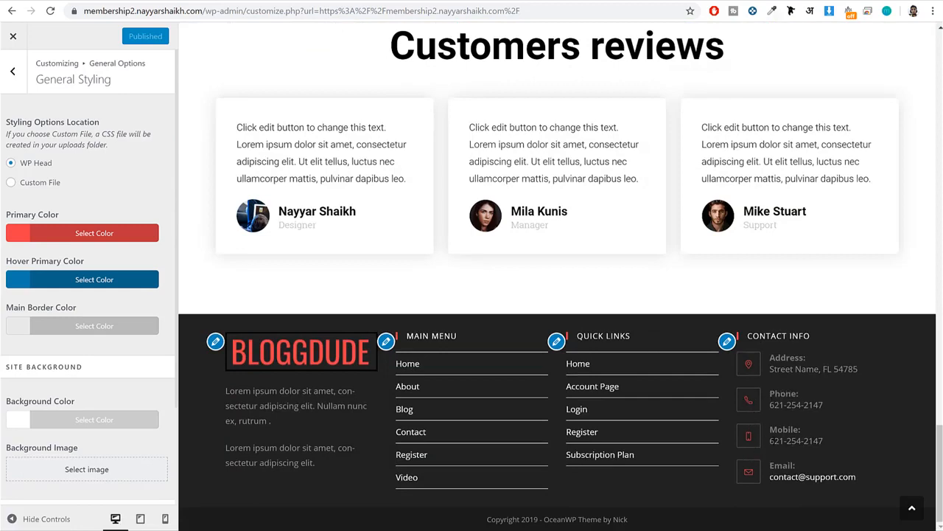
scroll(773, 420, "up", 20)
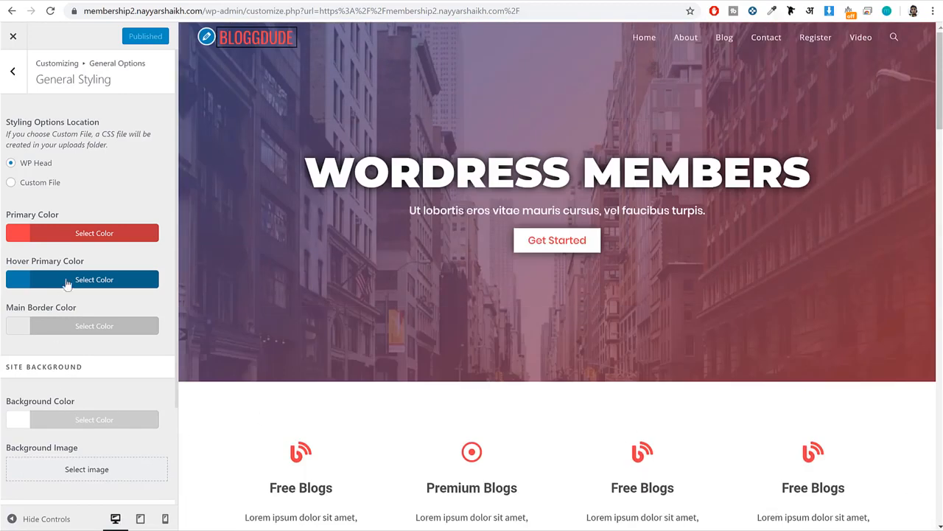
Reuse the primary color for the hover primary color, lighten it to #ef838c and publish the change.
left_click(78, 236)
double_click(68, 252)
left_click(78, 236)
left_click(70, 279)
left_click(52, 317)
left_click(65, 279)
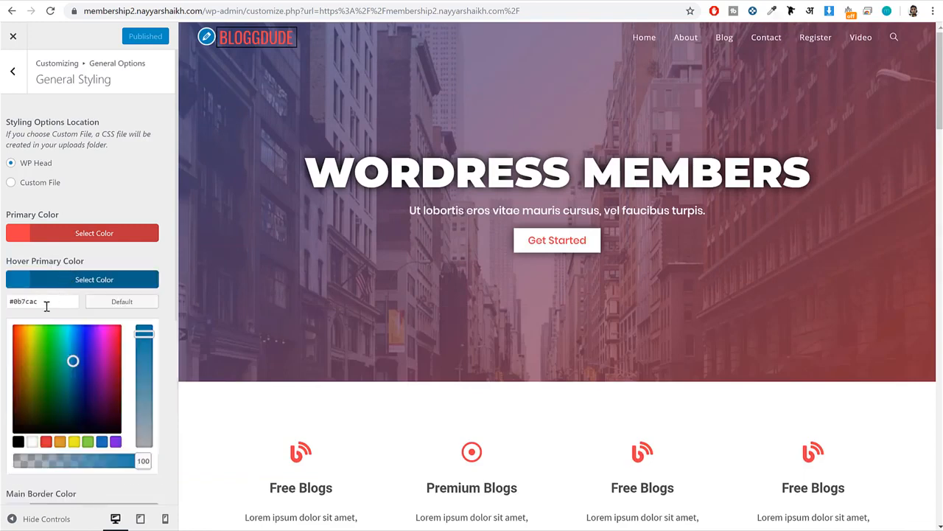
double_click(47, 306)
type("ef5159")
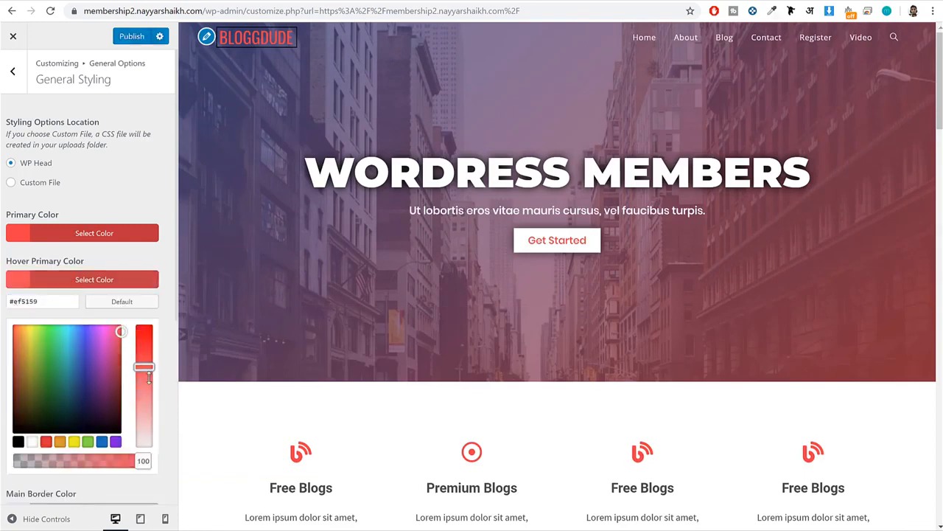
mouse_move(149, 377)
left_mouse_down()
mouse_move(144, 421)
mouse_move(148, 393)
left_mouse_up()
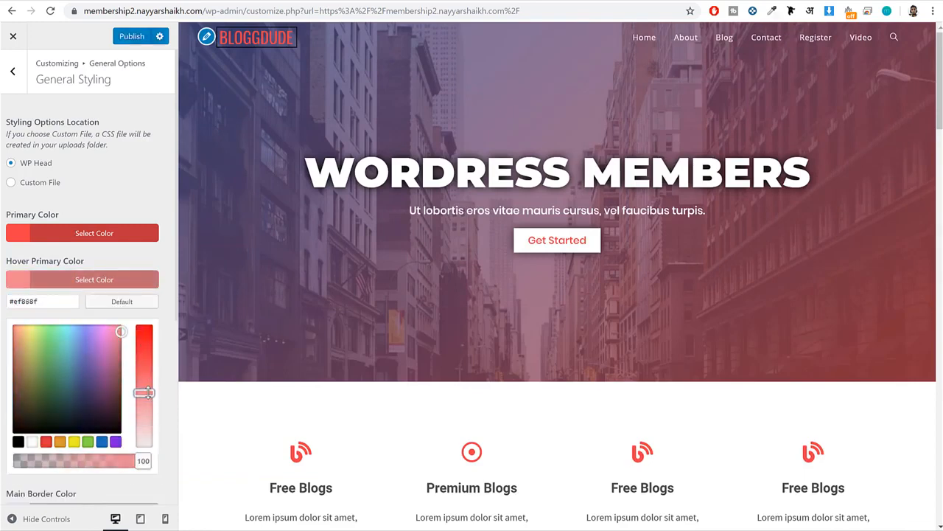
left_click(87, 281)
left_click(137, 38)
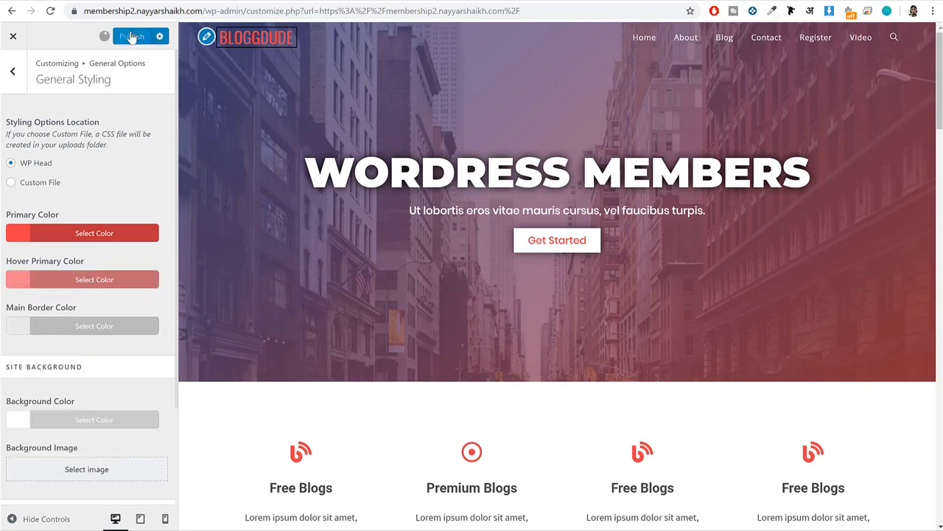
left_click(13, 70)
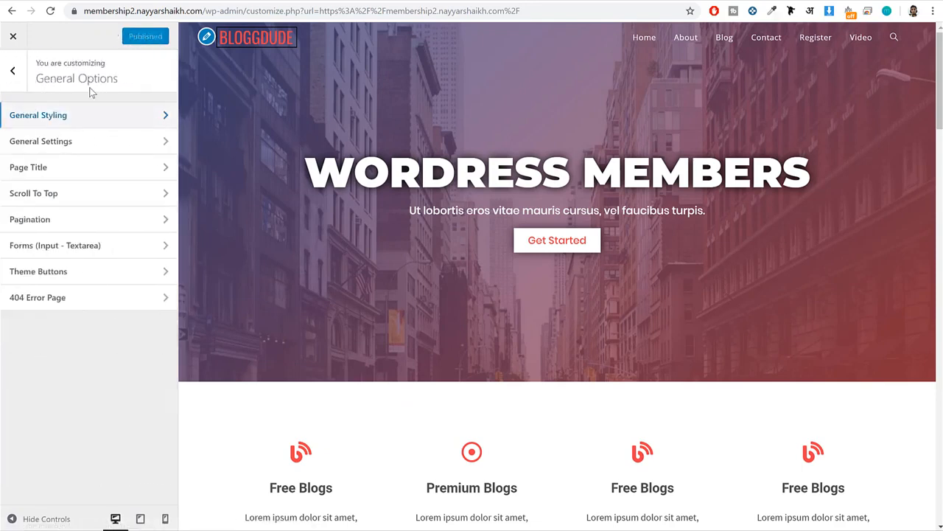
Set the page title's background color to #232323 and publish the change.
left_click(66, 175)
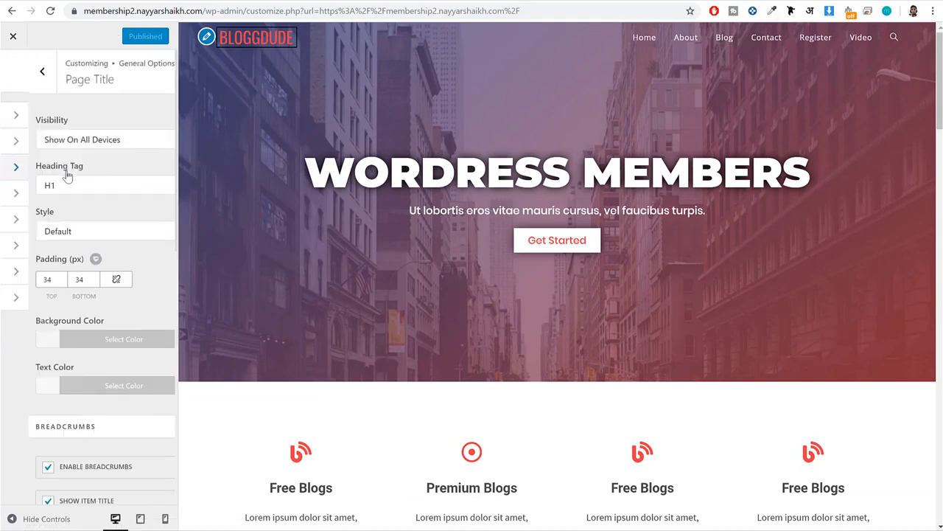
scroll(98, 216, "down", 2)
left_click(95, 220)
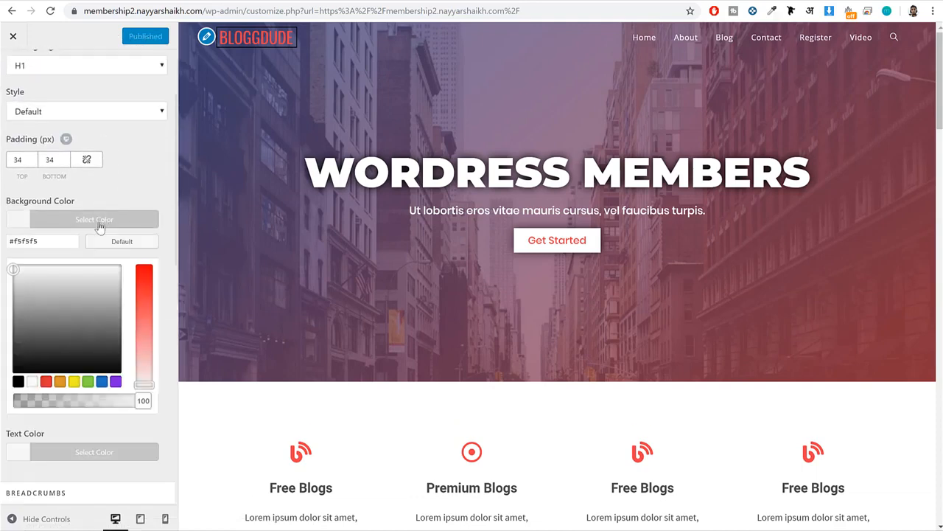
scroll(88, 236, "down", 1)
double_click(37, 181)
type("232323")
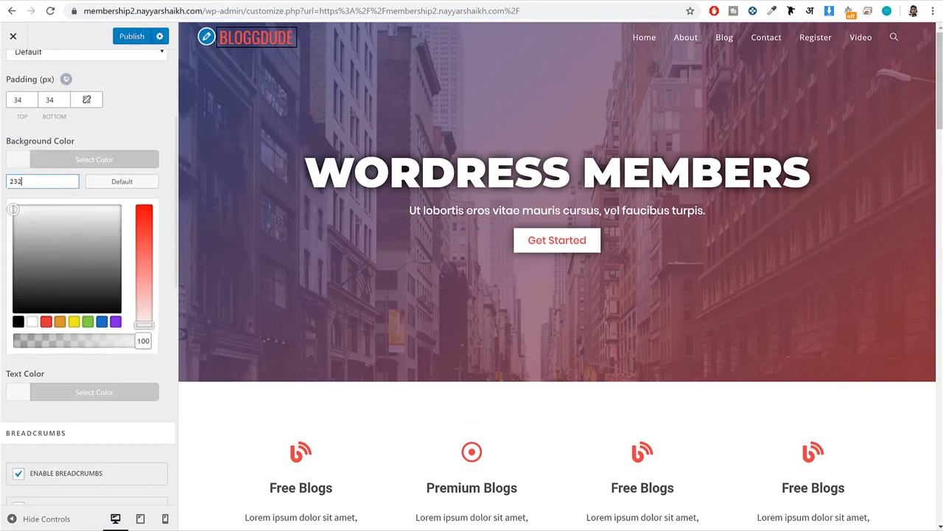
left_click(132, 37)
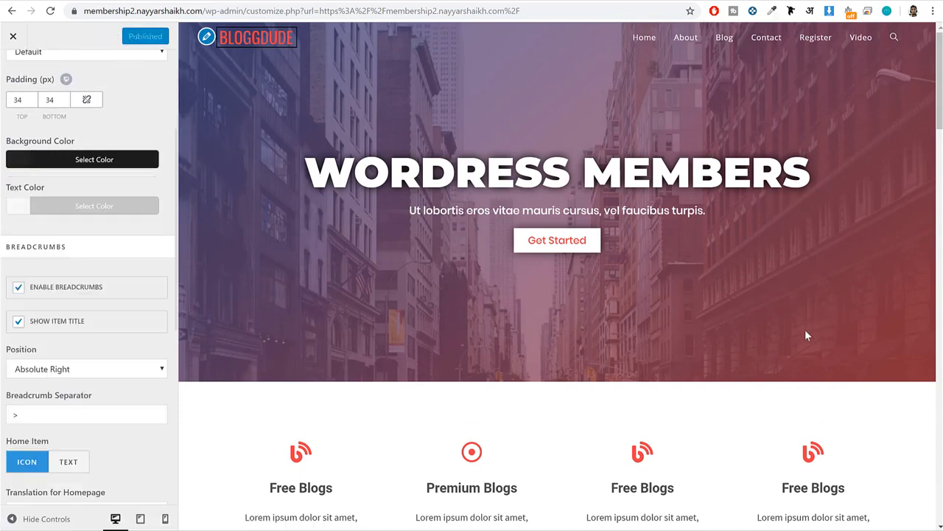
Show the Blog page in the preview and reset the page title's background color to the default #f5f5f5.
scroll(727, 335, "down", 10)
scroll(727, 337, "up", 10)
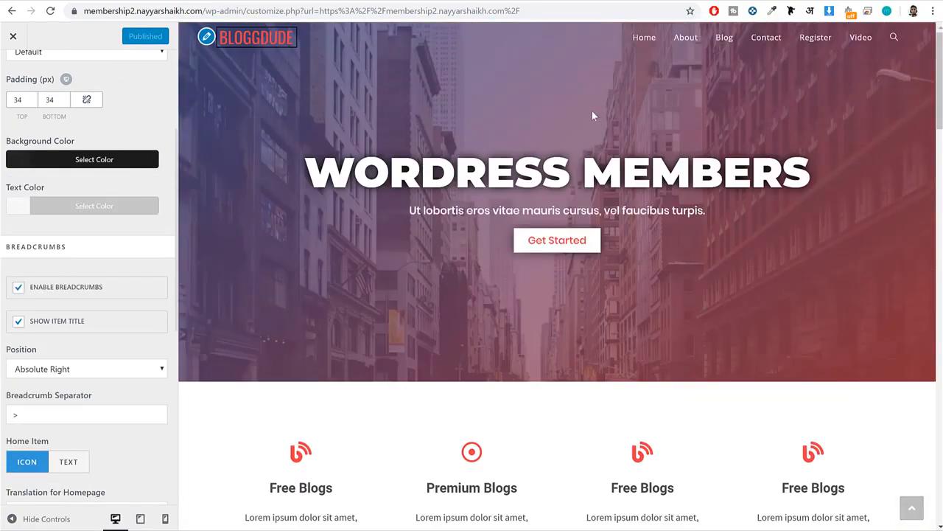
left_click(684, 43)
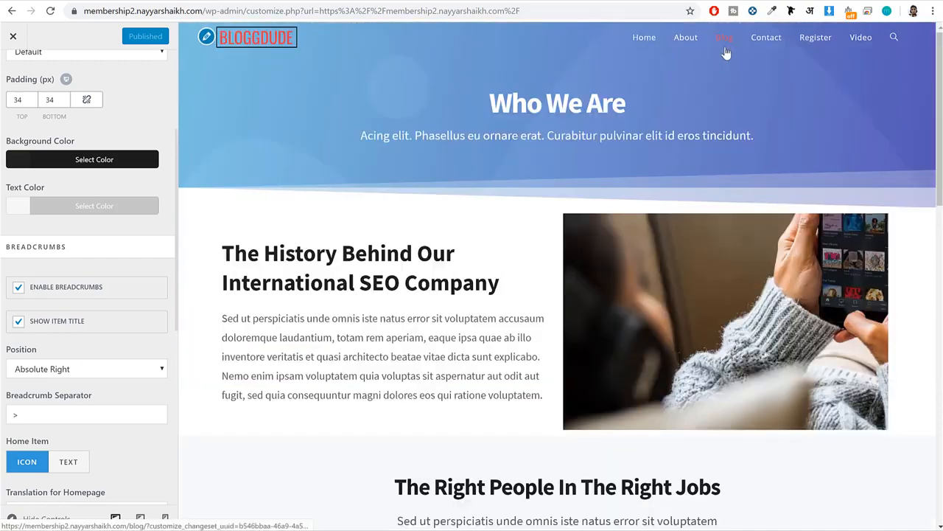
left_click(724, 43)
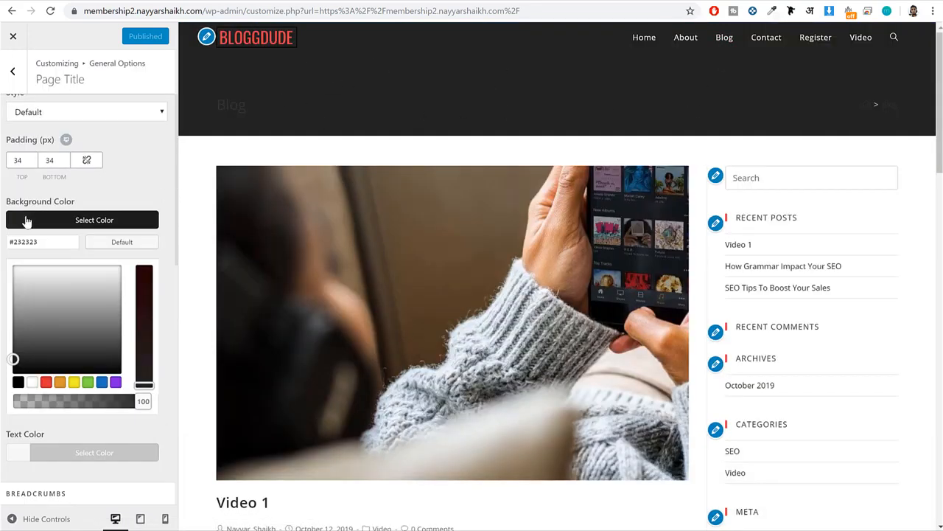
left_click(118, 242)
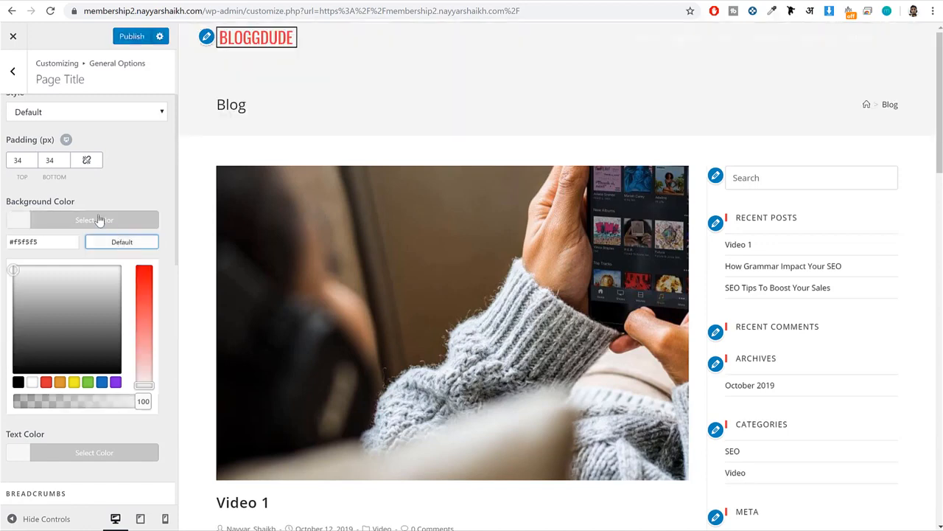
left_click(98, 220)
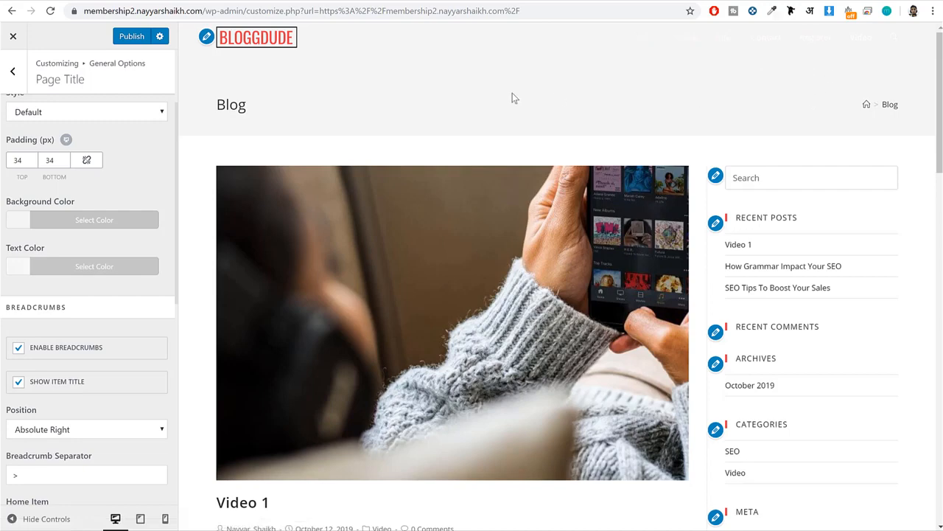
Set the page title's background color to #232323.
scroll(544, 102, "down", 3)
scroll(548, 120, "up", 3)
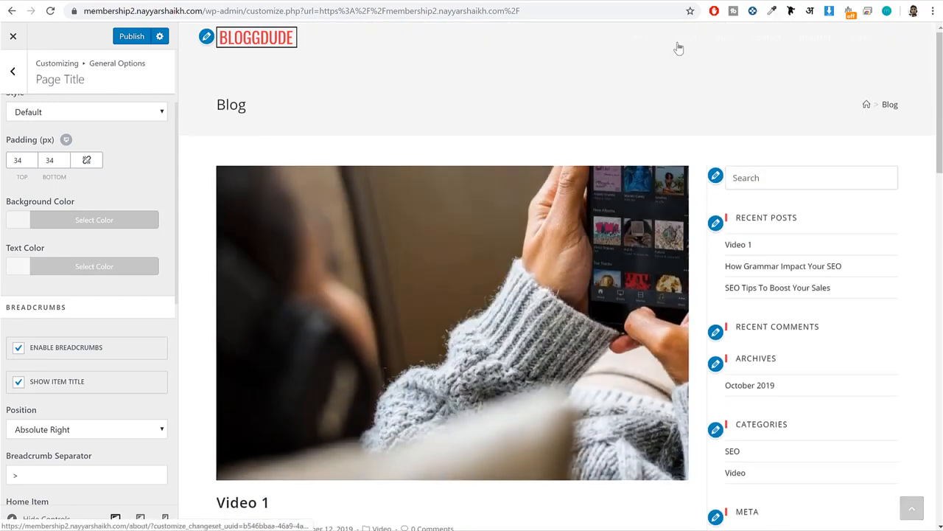
left_click(92, 220)
left_click_drag(46, 244, 8, 242)
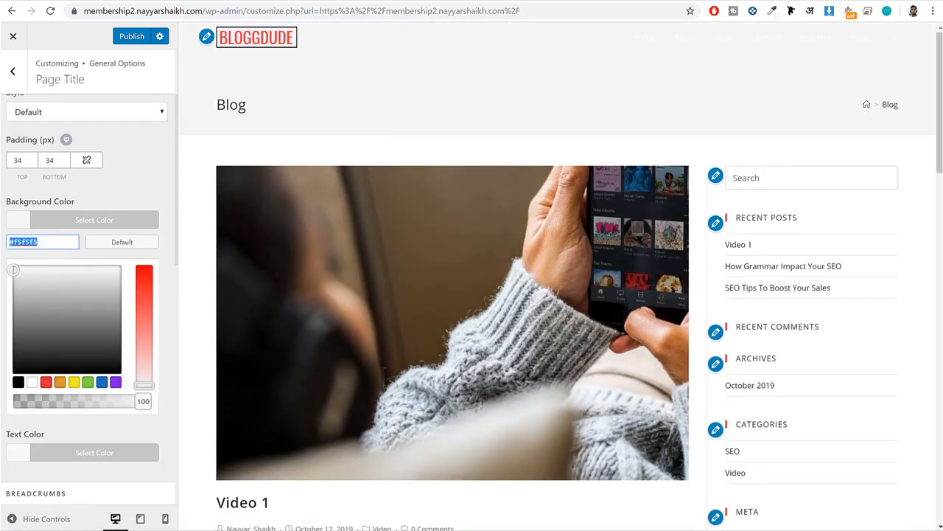
type("23232")
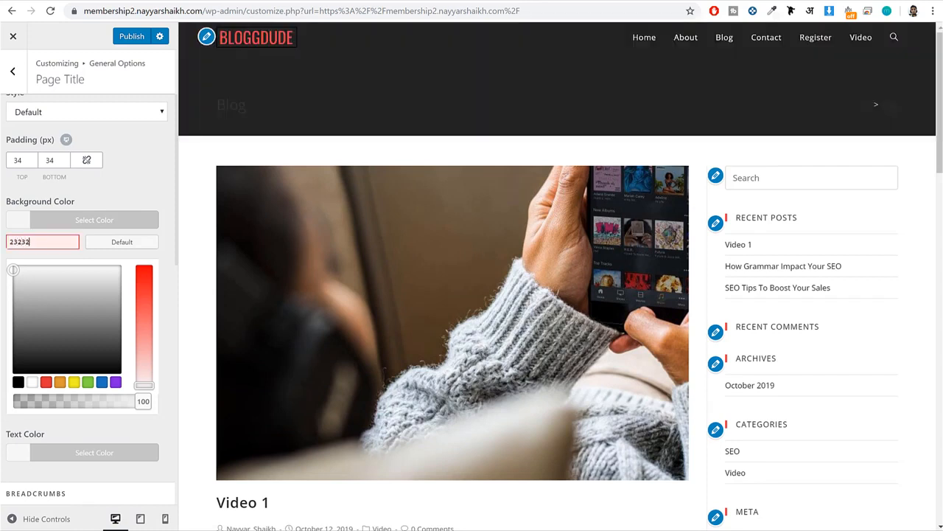
type("323")
left_click(93, 223)
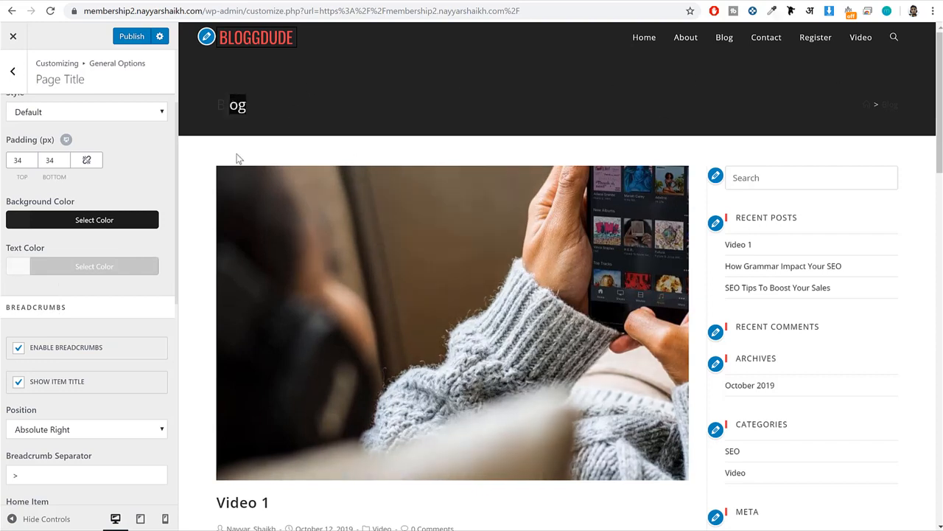
Set the page title's text color to white (#ffffff).
left_click(61, 269)
scroll(32, 369, "down", 1)
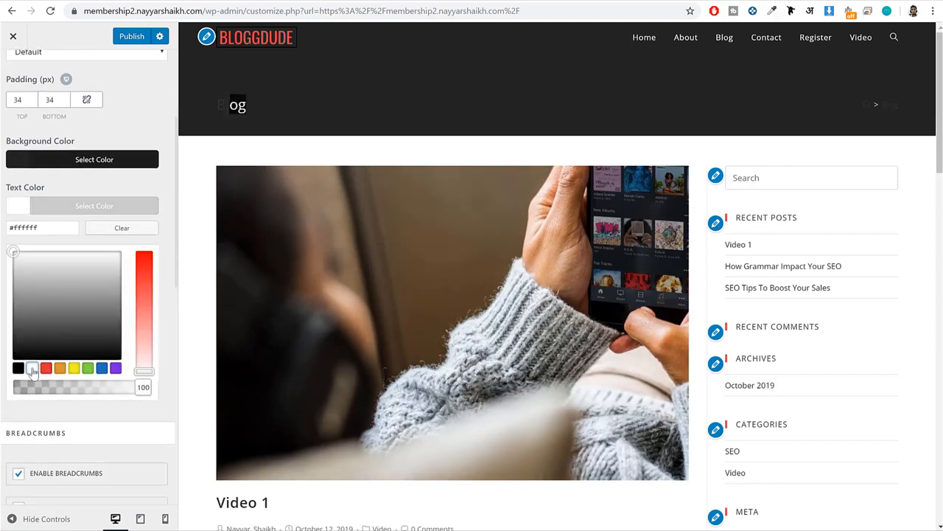
left_click(100, 206)
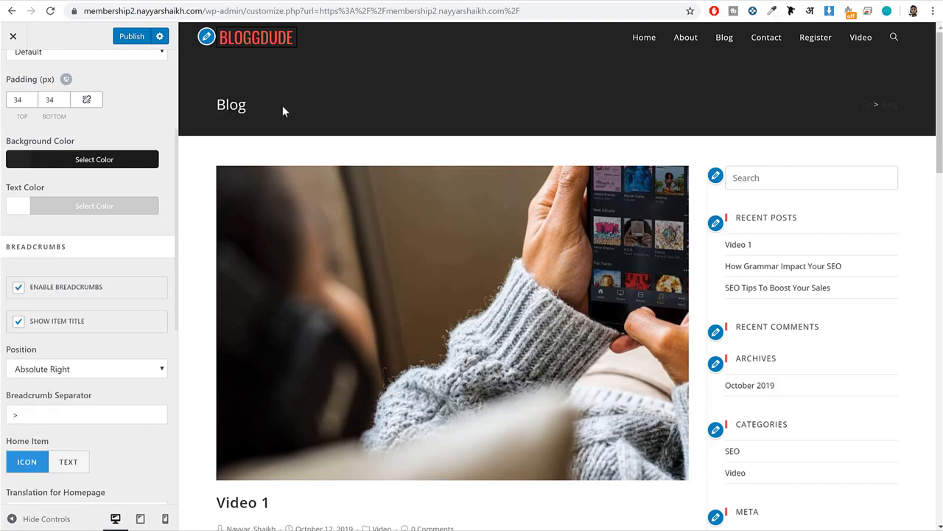
Set the breadcrumbs' text color and separator color to white (#ffffff).
scroll(137, 215, "down", 5)
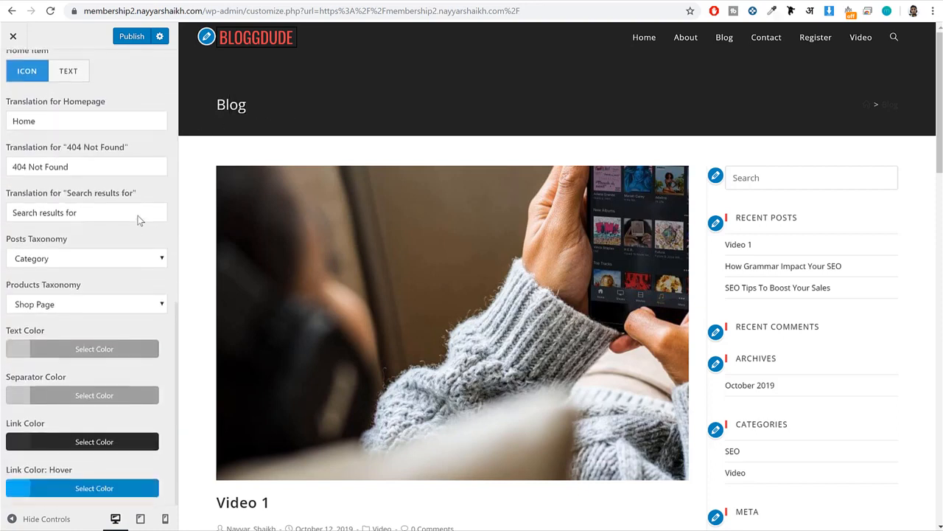
left_click(93, 346)
scroll(81, 221, "down", 2)
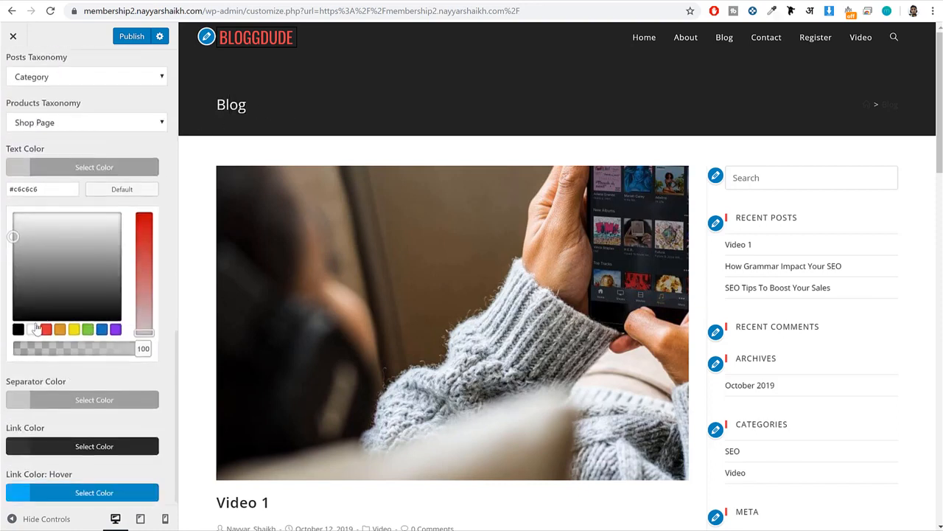
left_click(72, 168)
left_click(53, 394)
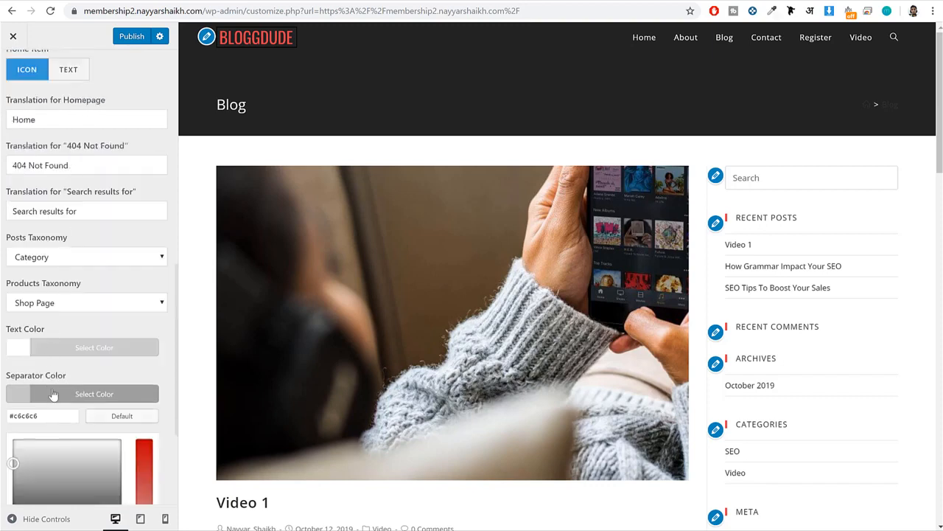
scroll(70, 388, "down", 2)
left_click(32, 368)
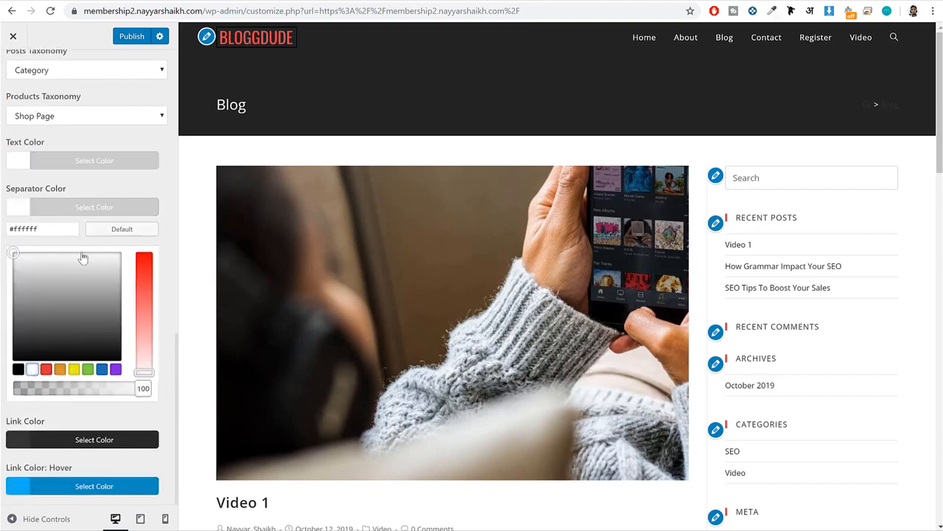
left_click(94, 210)
Set the breadcrumbs' link color to white (#ffffff) and publish the changes.
left_click(72, 440)
scroll(74, 446, "down", 2)
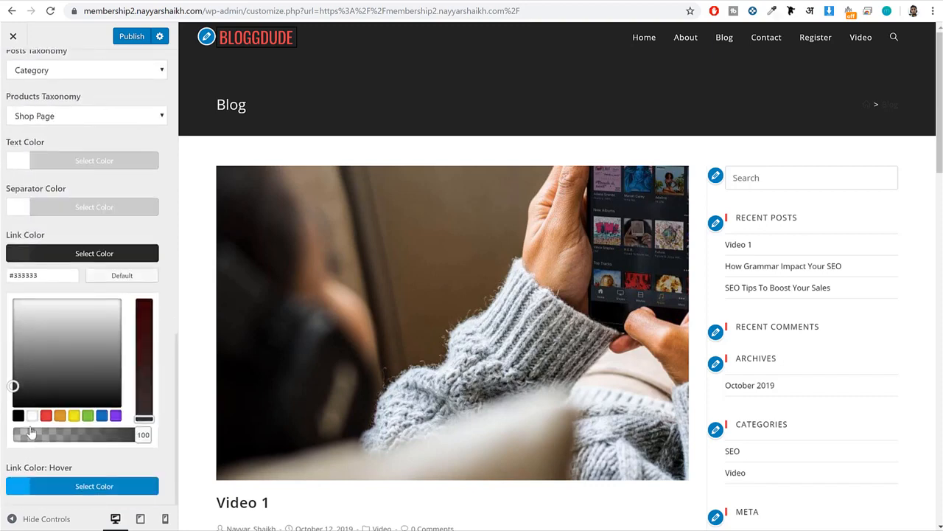
left_click(31, 415)
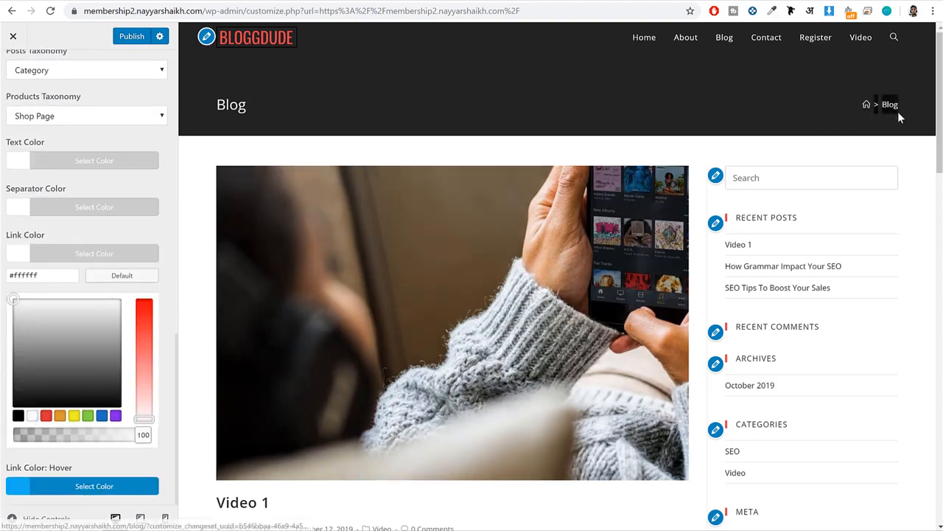
left_click(133, 37)
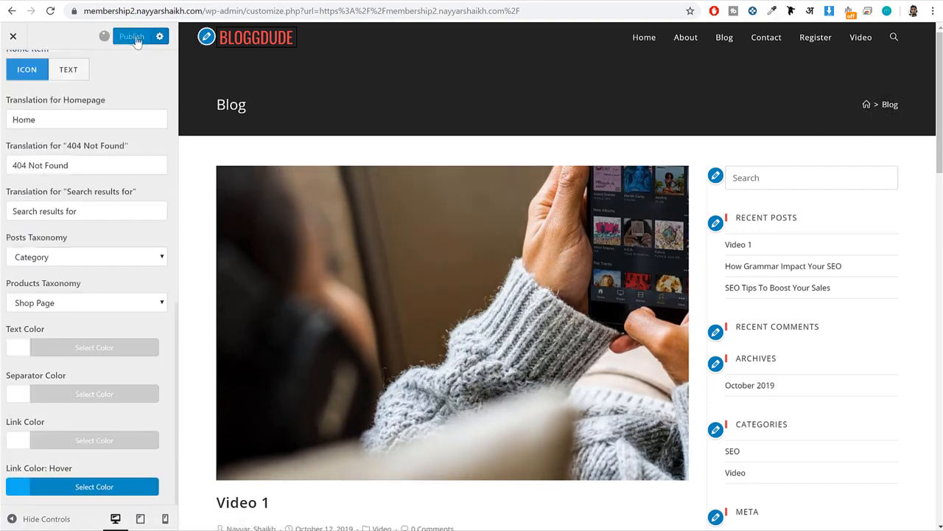
Open the Footer Widgets settings and set the footer's background color to #f9f9f9.
scroll(123, 78, "up", 3)
left_click(10, 73)
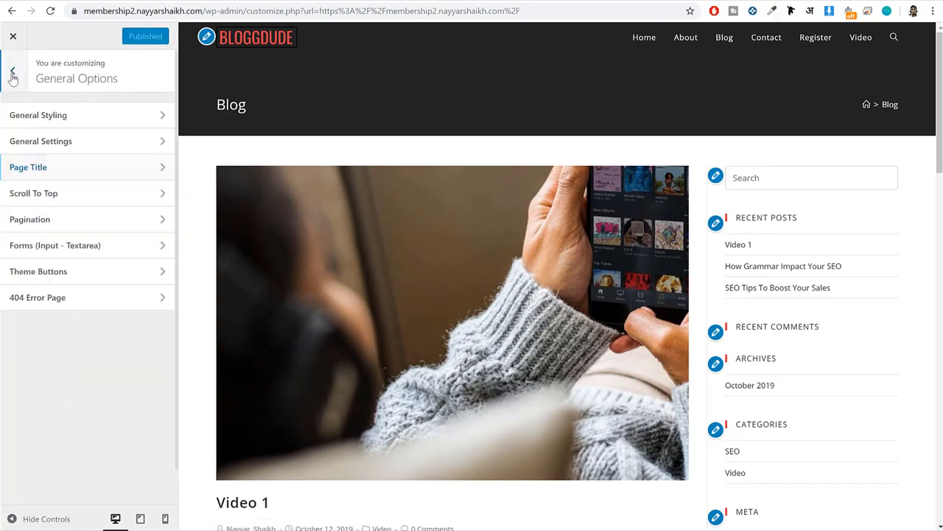
left_click(11, 74)
scroll(494, 214, "down", 10)
scroll(494, 214, "down", 3)
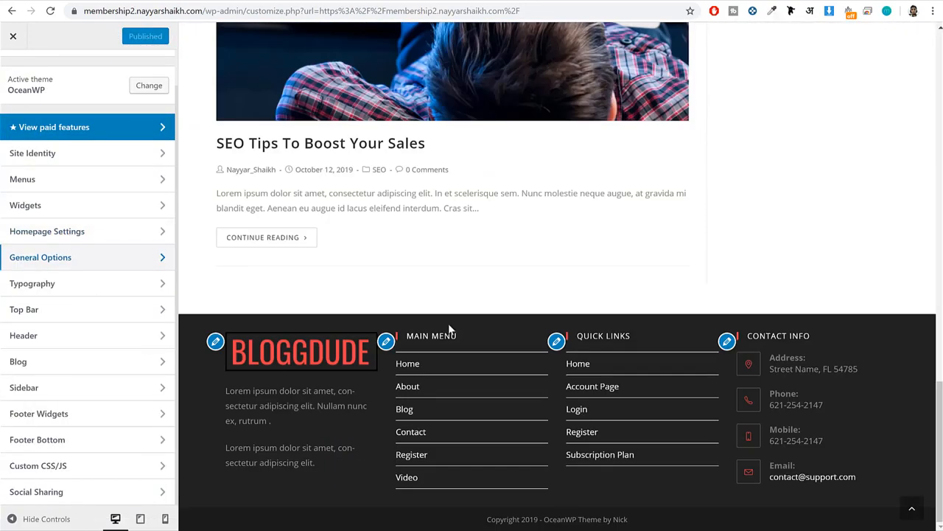
left_click(81, 415)
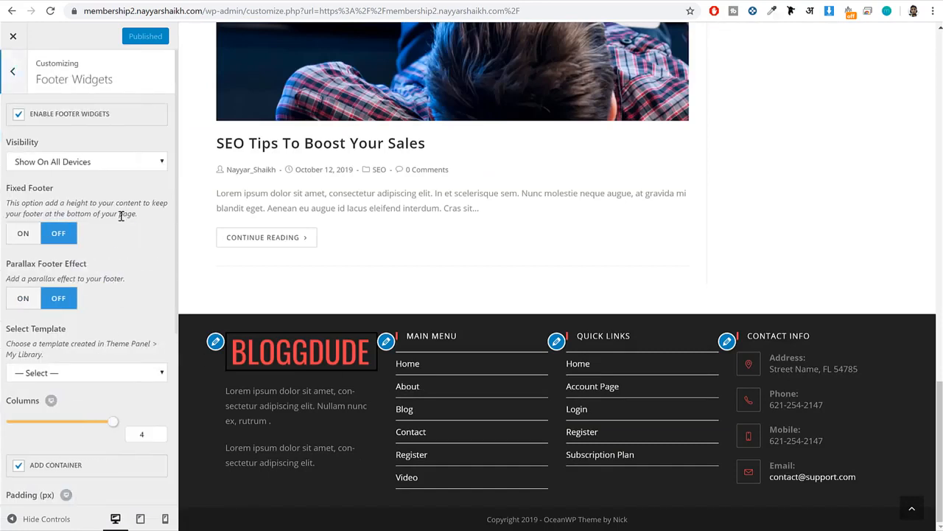
scroll(122, 225, "down", 4)
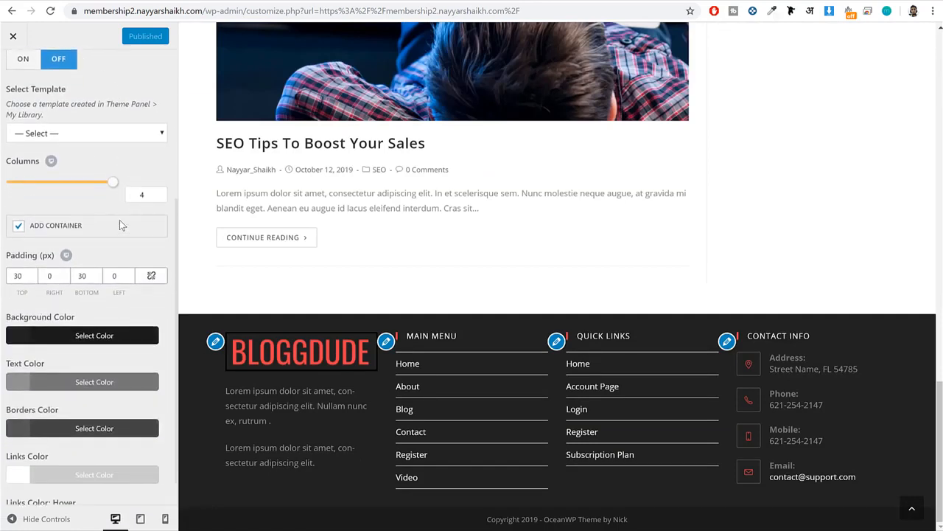
left_click(96, 300)
triple_click(46, 322)
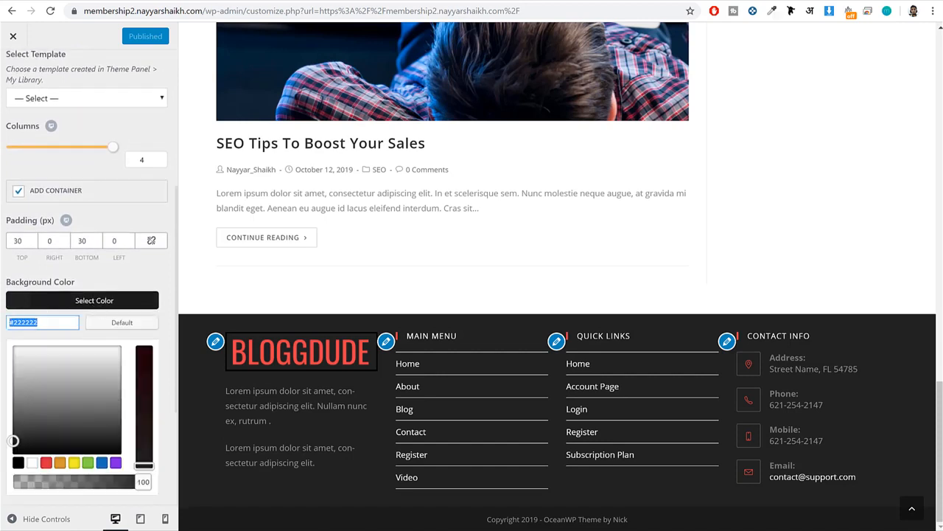
type("#f9f9f9")
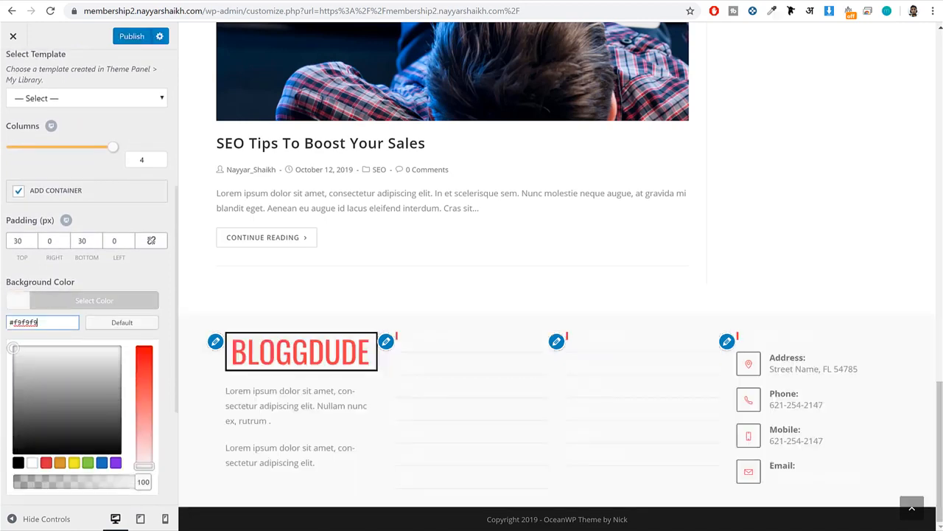
left_click(87, 300)
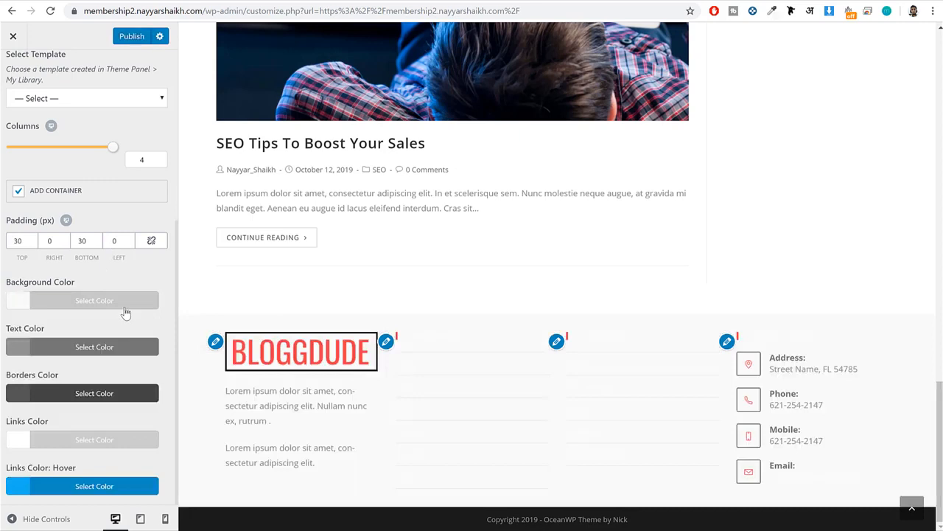
Set the footer widgets' text color to black.
left_click(94, 347)
scroll(24, 348, "down", 3)
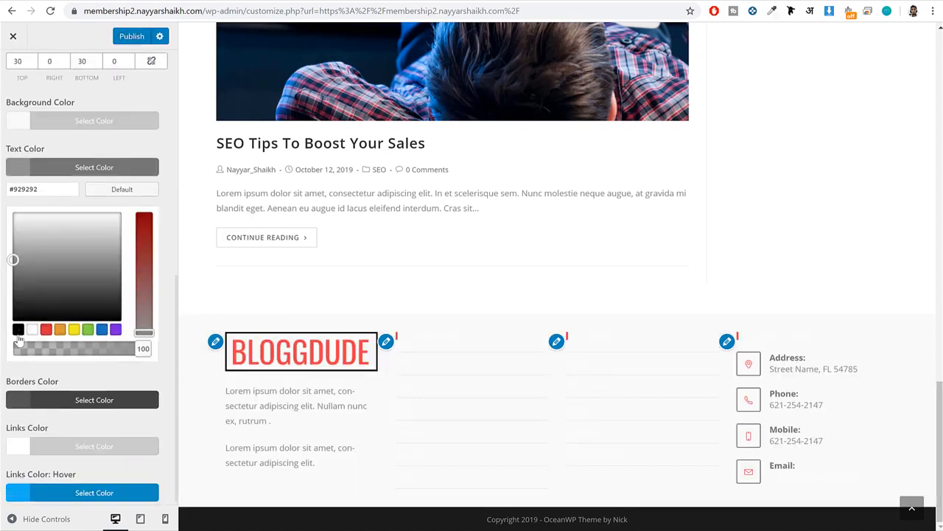
left_click(18, 329)
left_click(77, 168)
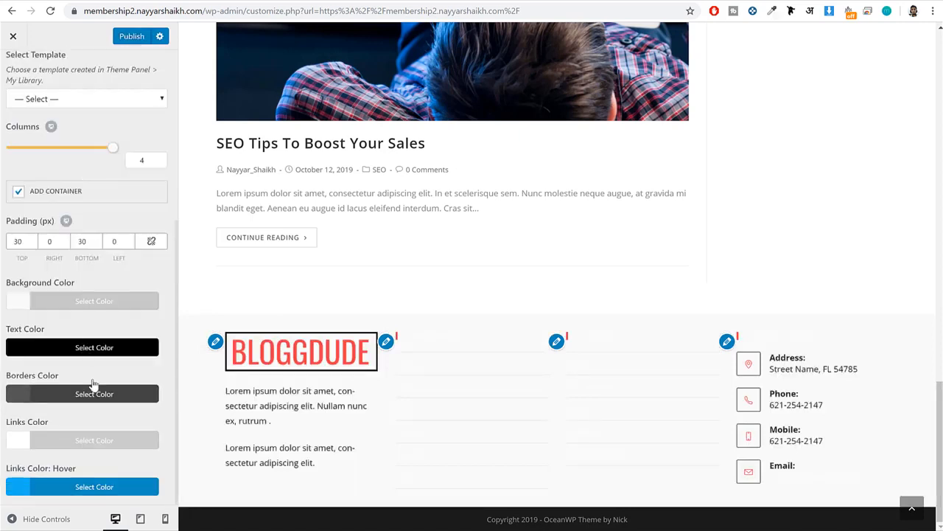
Set the footer widgets' links color to black (#000000) and publish the changes.
left_click(92, 440)
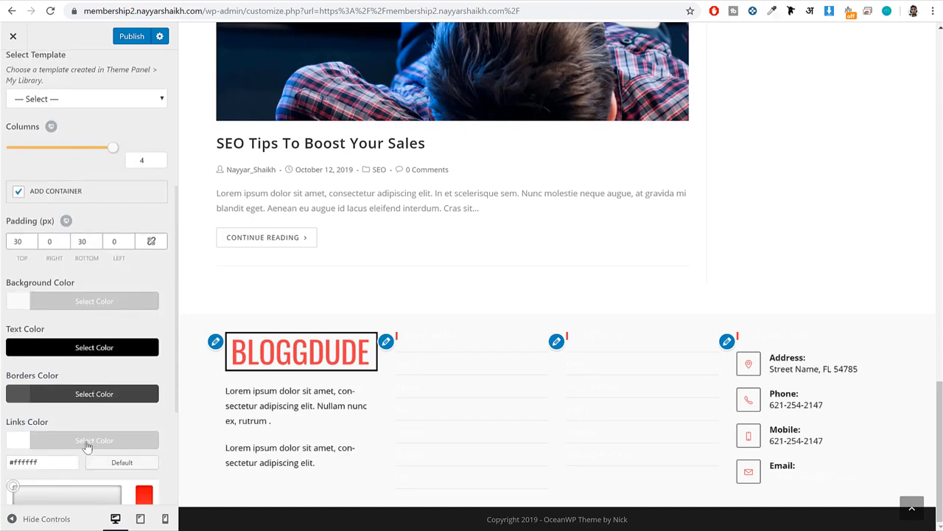
scroll(92, 439, "down", 3)
left_click(18, 423)
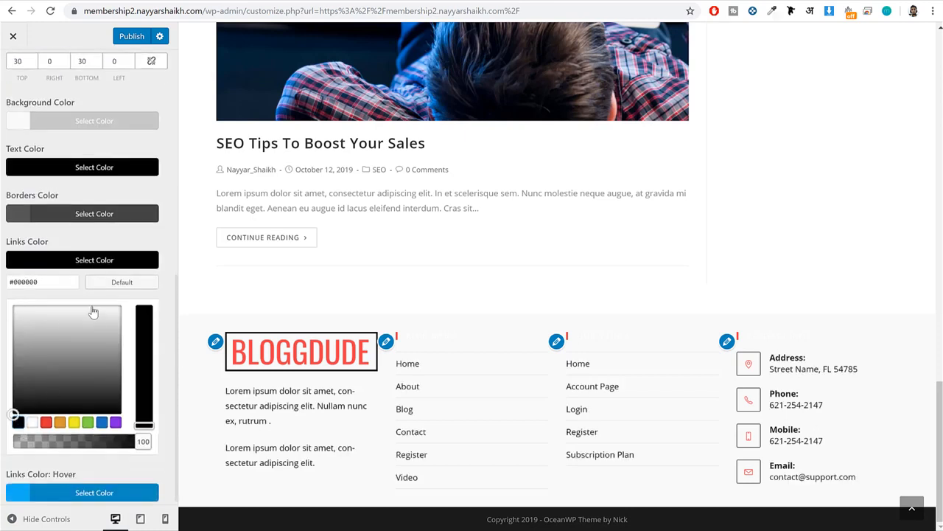
left_click(86, 265)
left_click(122, 38)
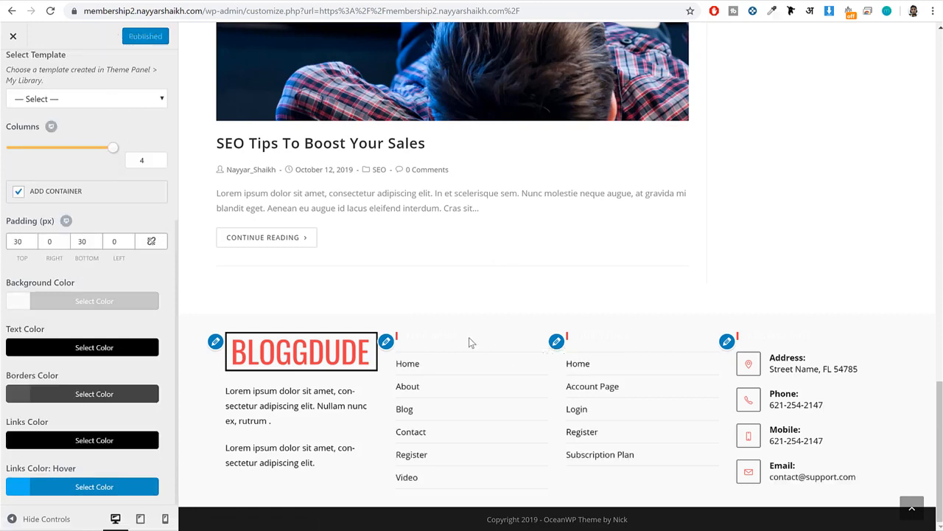
Examine the readability of the footer widget titles against the footer background in the preview.
left_click_drag(468, 337, 406, 337)
triple_click(422, 335)
left_click(656, 331)
triple_click(596, 334)
left_click(656, 334)
scroll(38, 185, "up", 4)
Open the Body typography settings and show the post "SEO Tips To Boost Your Sales" in the preview.
left_click(13, 74)
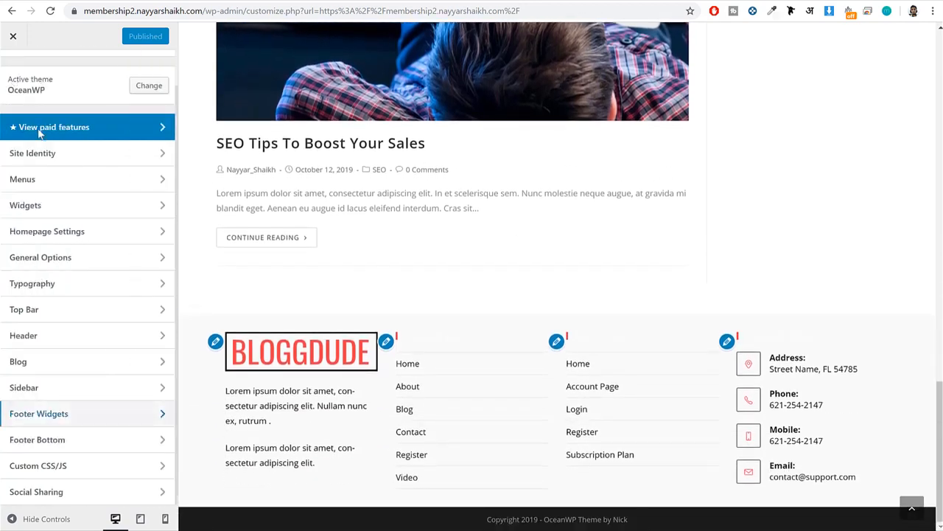
left_click(93, 292)
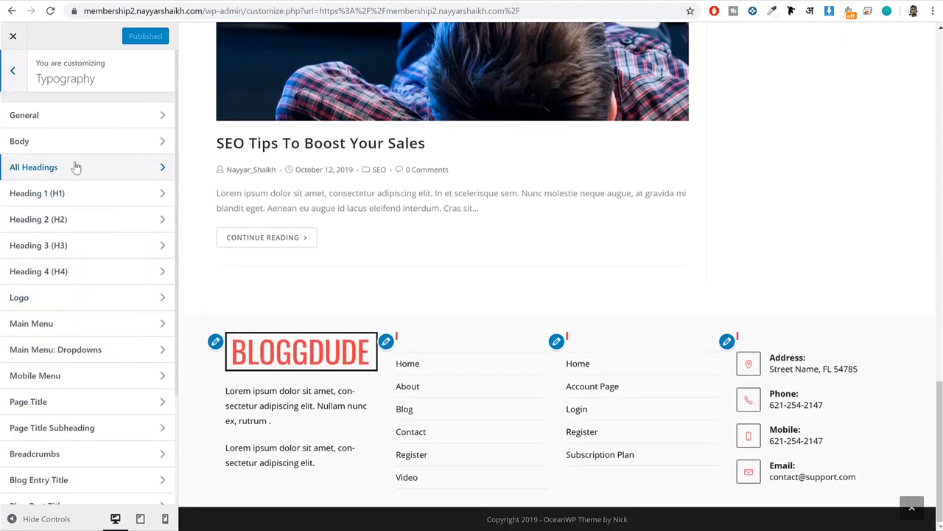
left_click(45, 150)
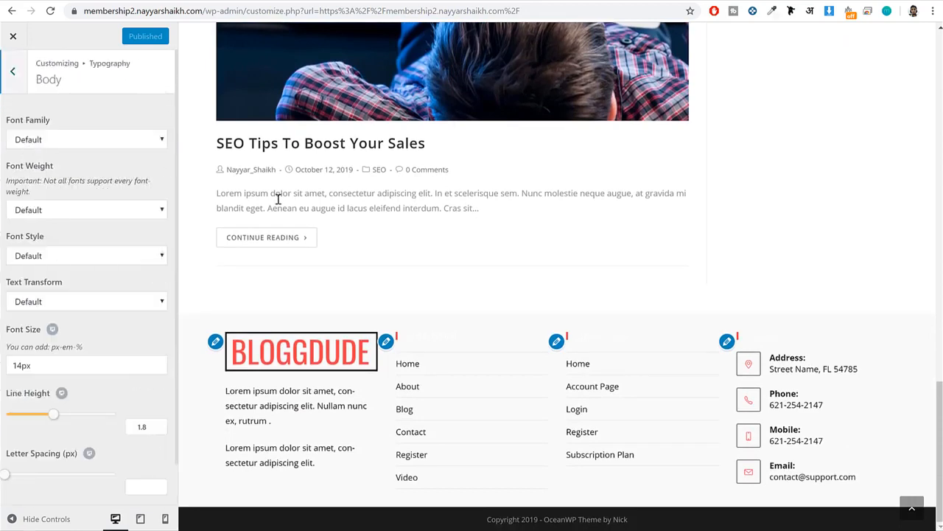
scroll(393, 219, "up", 3)
scroll(248, 226, "down", 2)
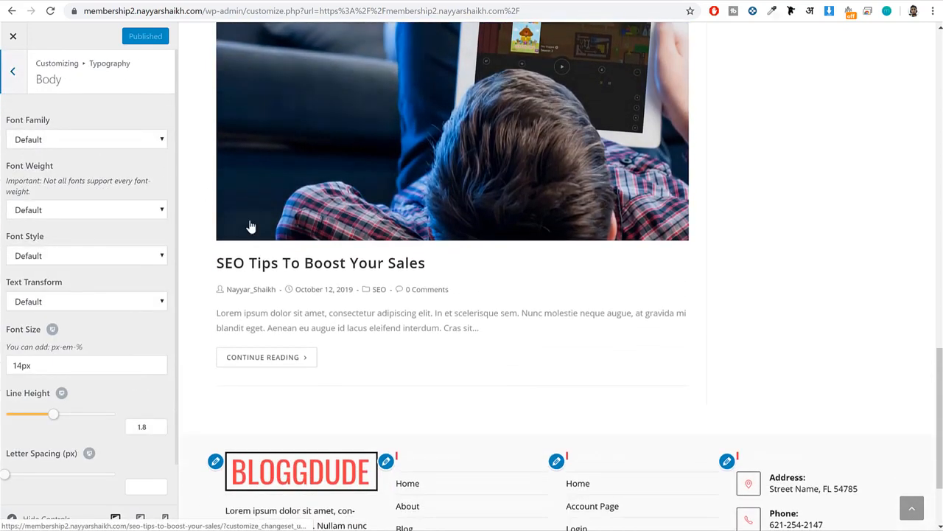
left_click(325, 265)
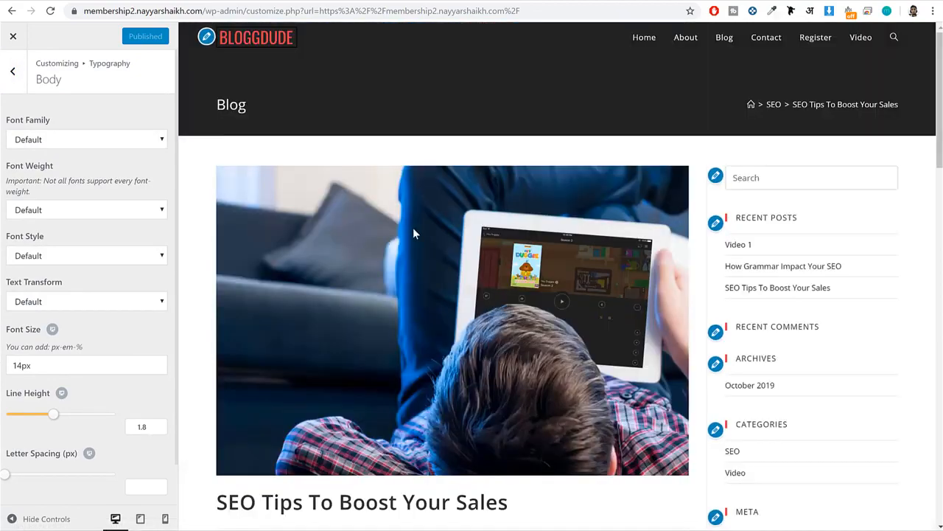
Examine the font and size of the body paragraphs in the previewed post.
scroll(415, 230, "down", 8)
left_click_drag(253, 126, 442, 158)
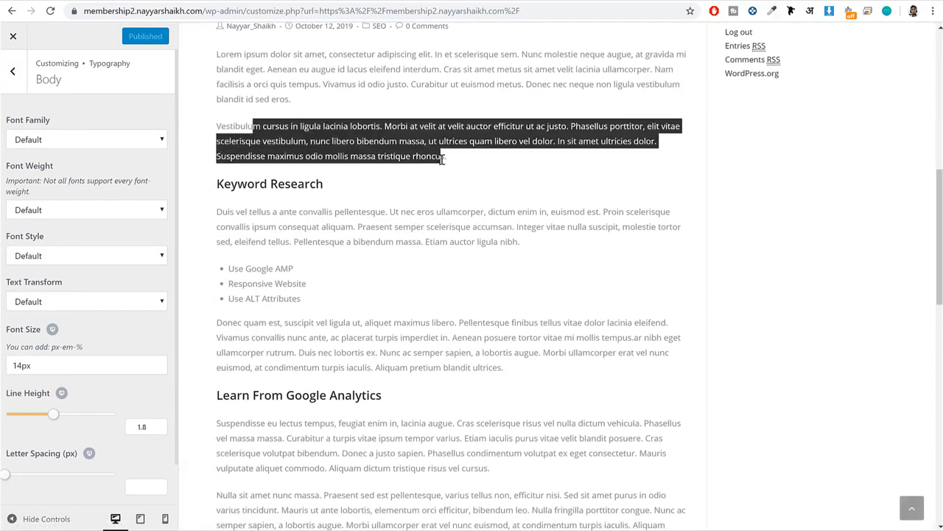
left_click(471, 204)
scroll(460, 225, "up", 2)
left_click_drag(217, 174, 361, 204)
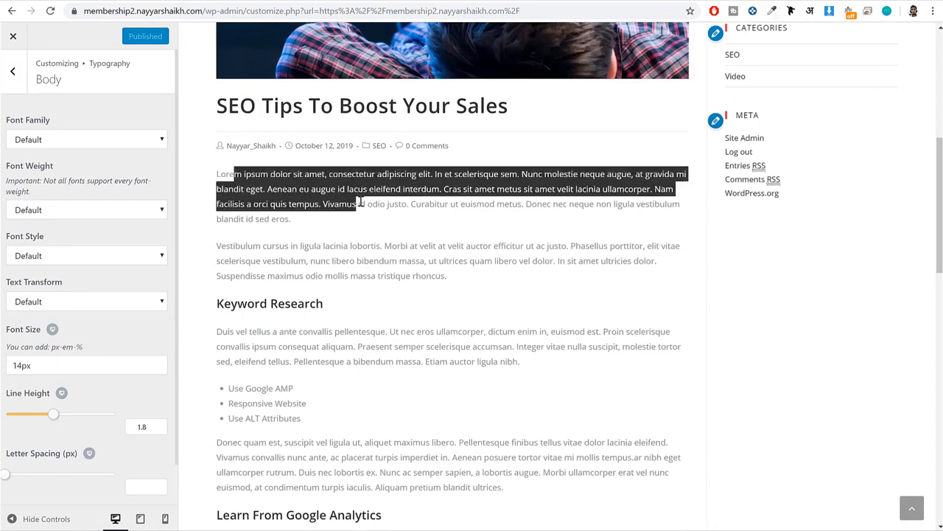
left_click(361, 202)
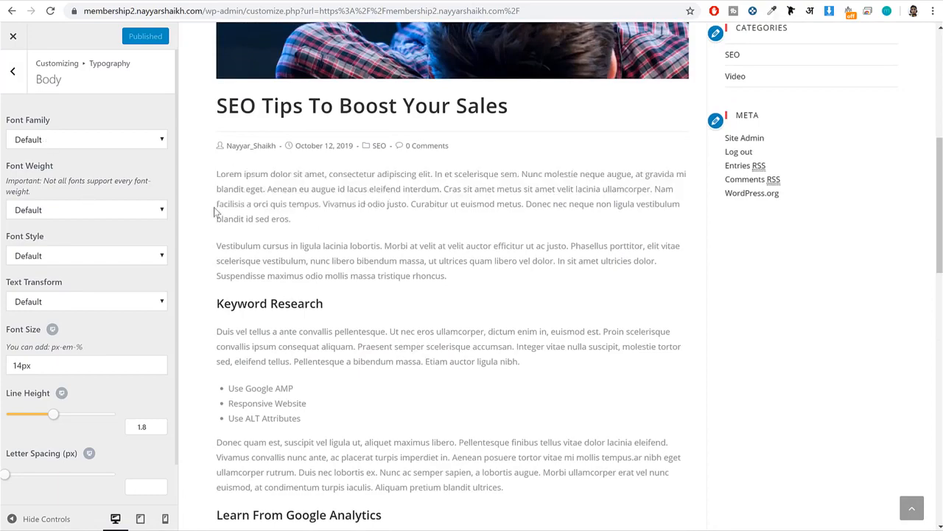
scroll(422, 255, "up", 7)
scroll(423, 259, "down", 4)
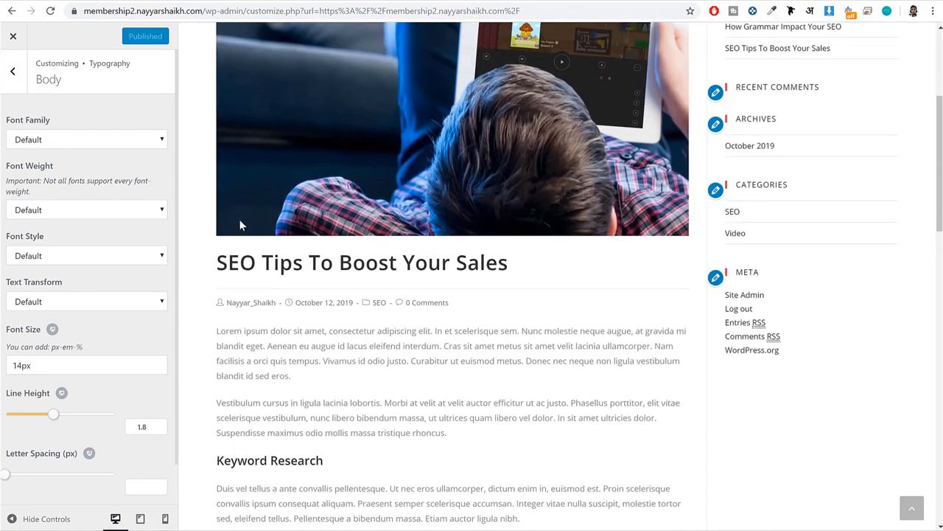
Set the font family of the Body typography to Montserrat.
left_click(91, 140)
type("monts")
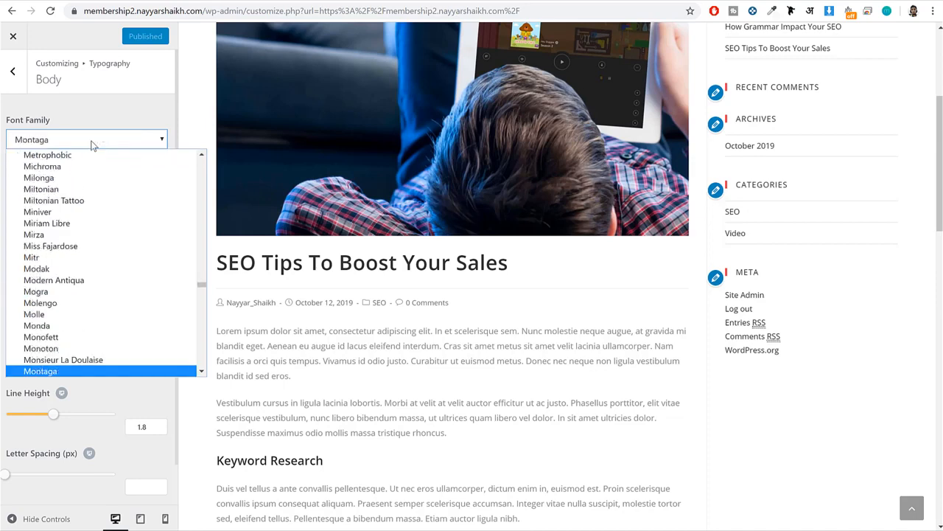
key("Return")
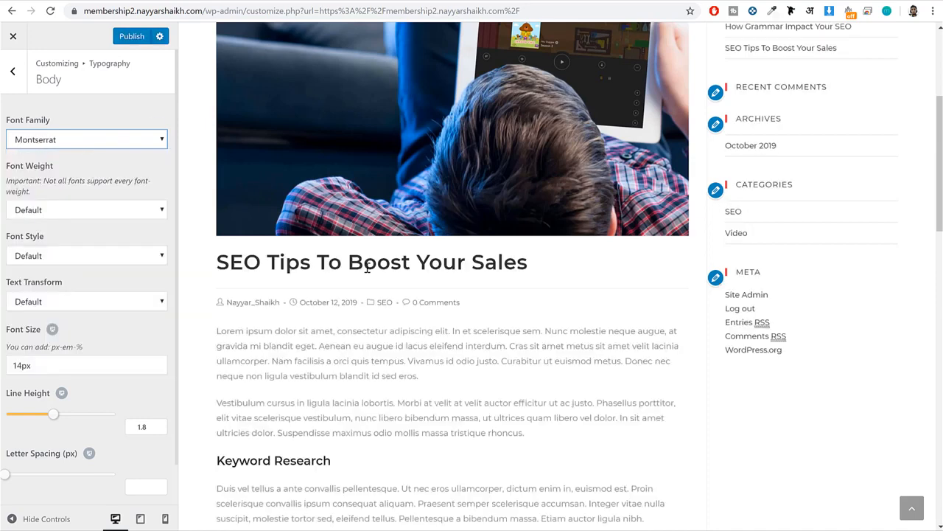
scroll(369, 267, "down", 2)
scroll(112, 346, "down", 1)
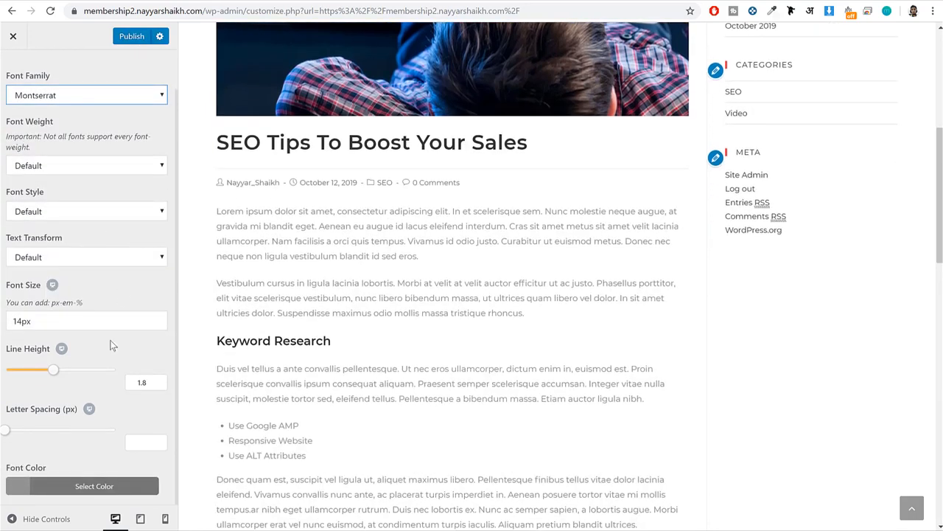
Set the Body typography's font color to black (#000000) and publish the changes.
left_click(86, 487)
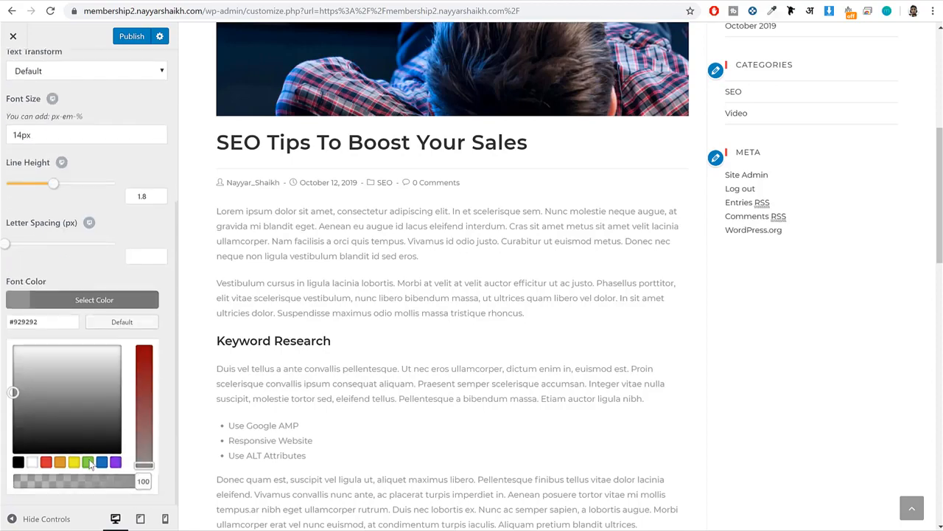
left_click(18, 463)
scroll(417, 329, "up", 6)
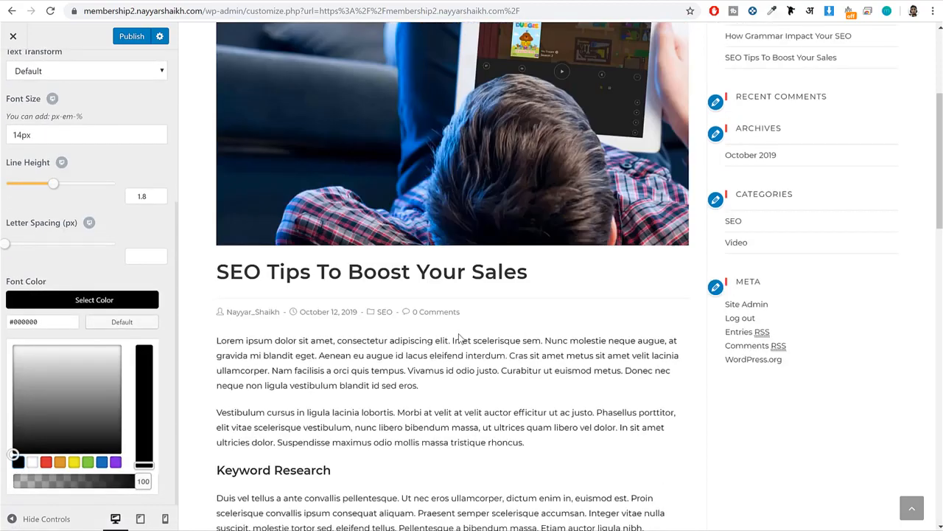
scroll(459, 333, "down", 5)
left_click(133, 36)
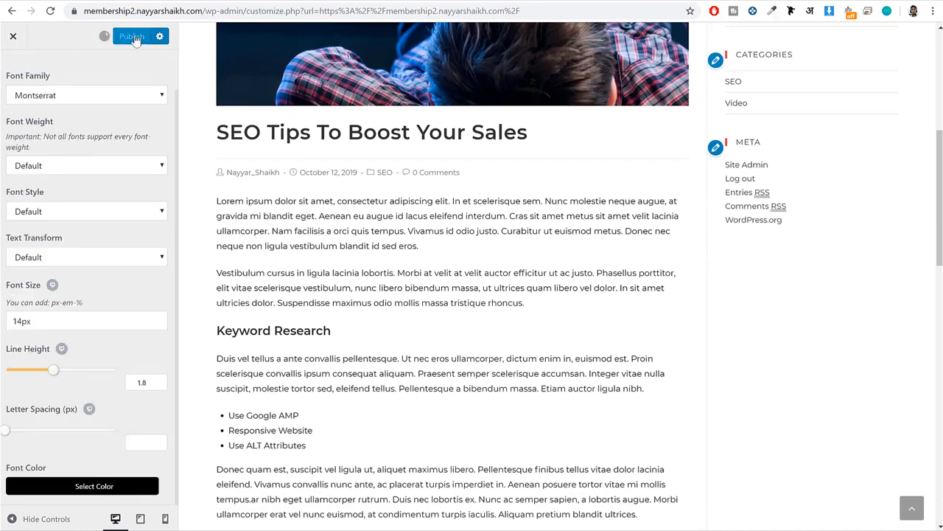
scroll(110, 81, "up", 2)
left_click(12, 73)
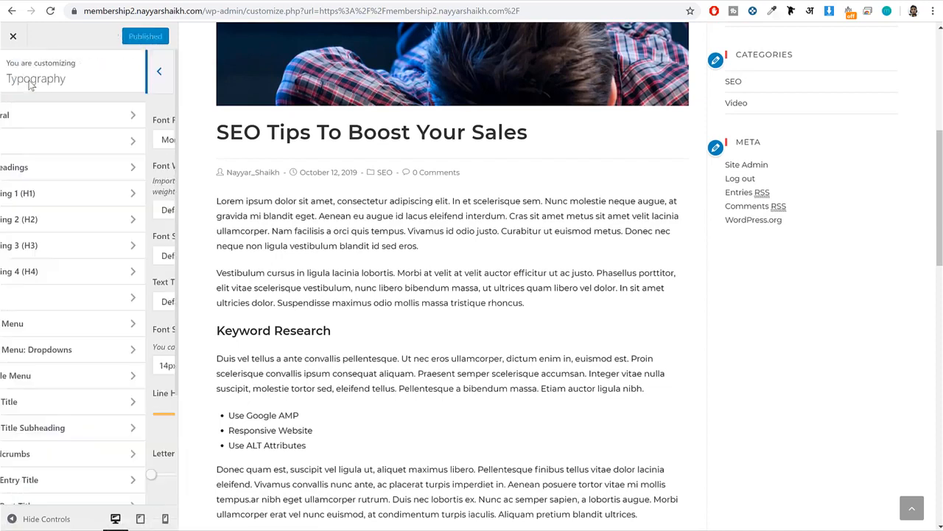
Set the font color of the Footer Widget Heading typography to black (#000000).
scroll(514, 347, "down", 10)
left_click_drag(498, 329, 420, 334)
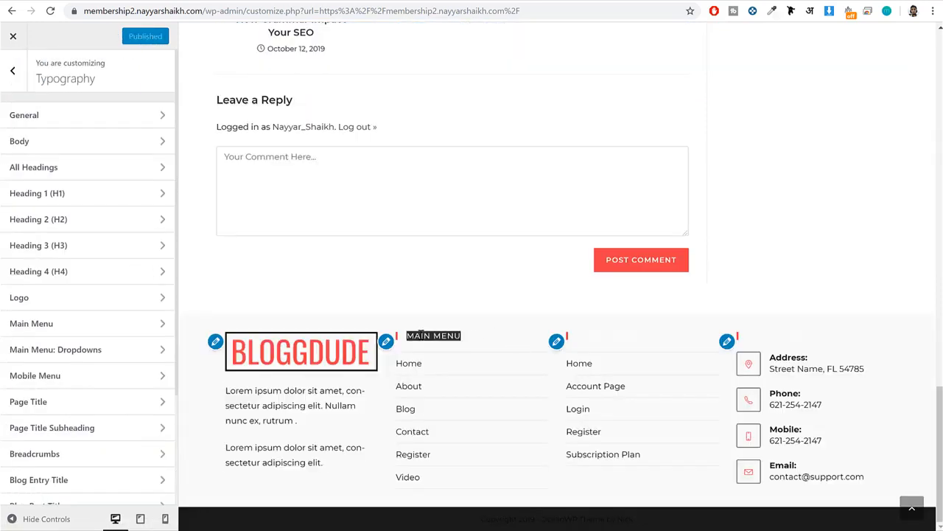
scroll(106, 347, "down", 2)
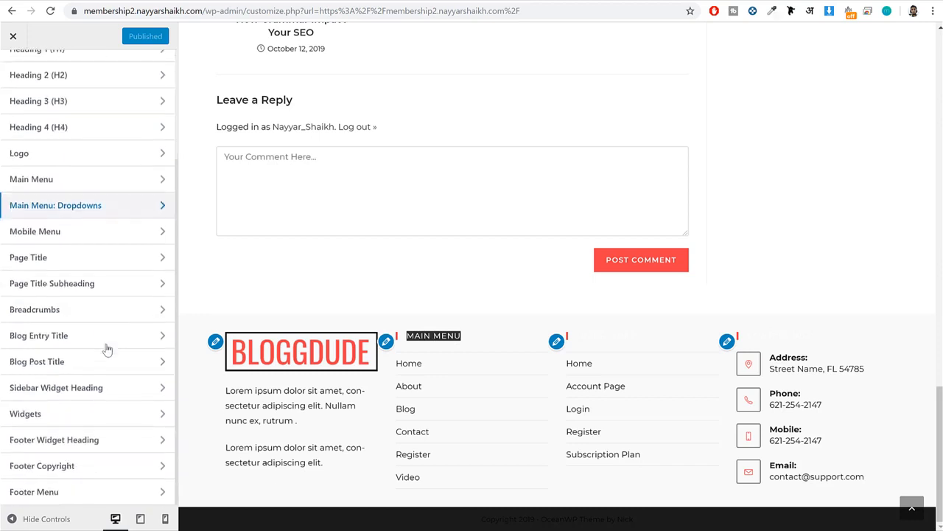
left_click(126, 442)
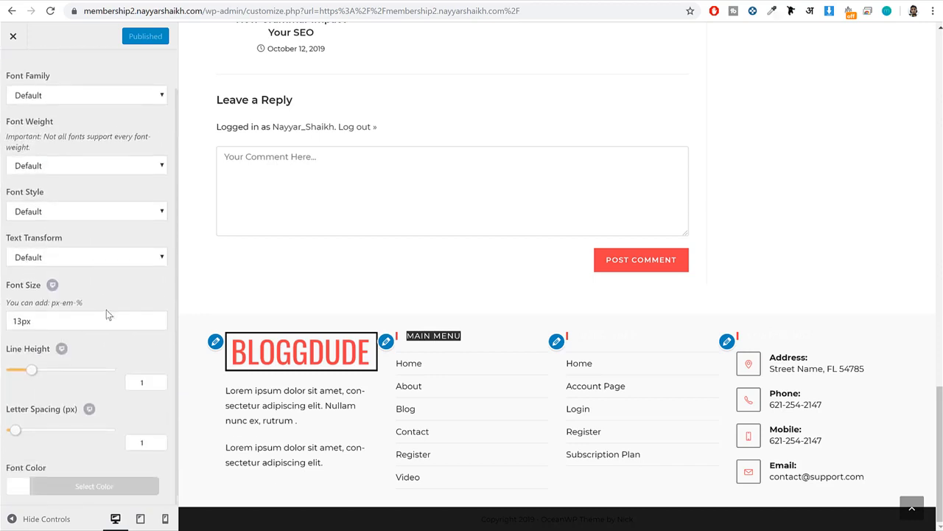
left_click(83, 488)
left_click(19, 463)
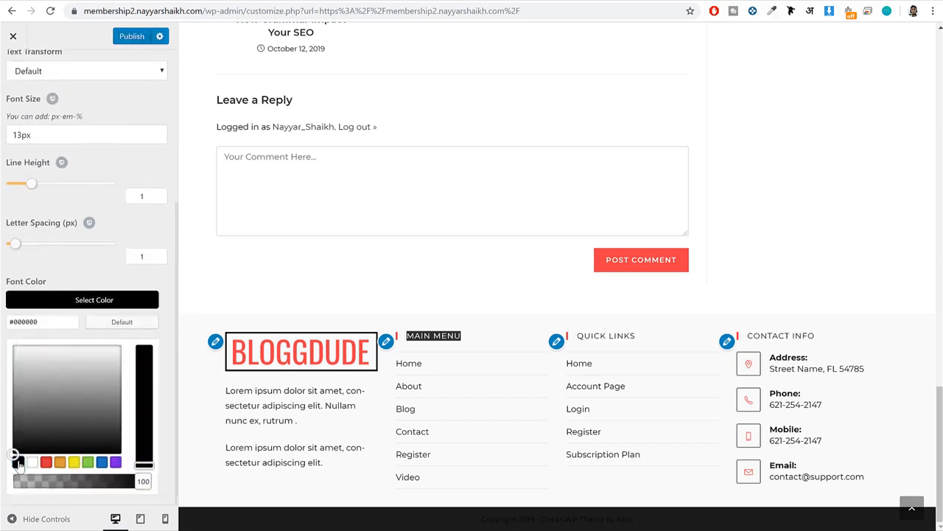
Set the footer widget headings' font weight to Bold: 700 and publish the changes.
scroll(84, 325, "up", 3)
left_click(76, 211)
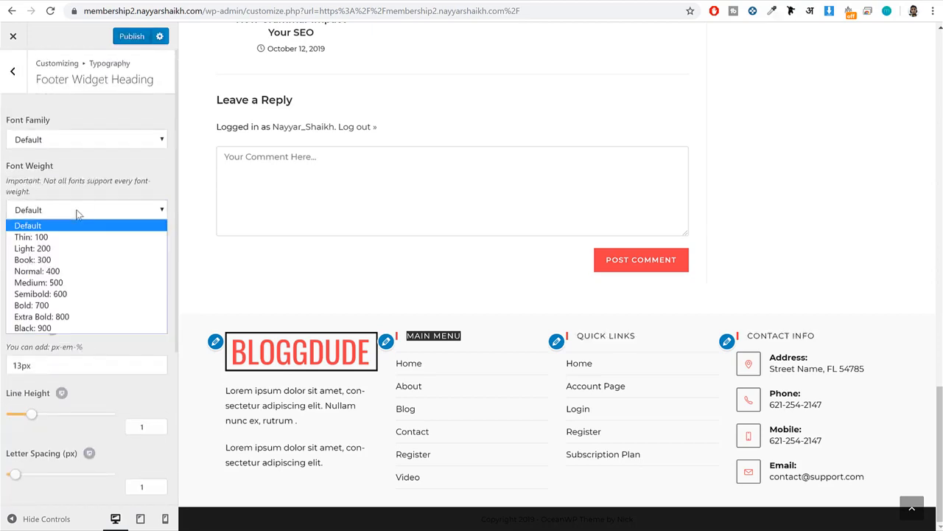
left_click(76, 305)
left_click(754, 314)
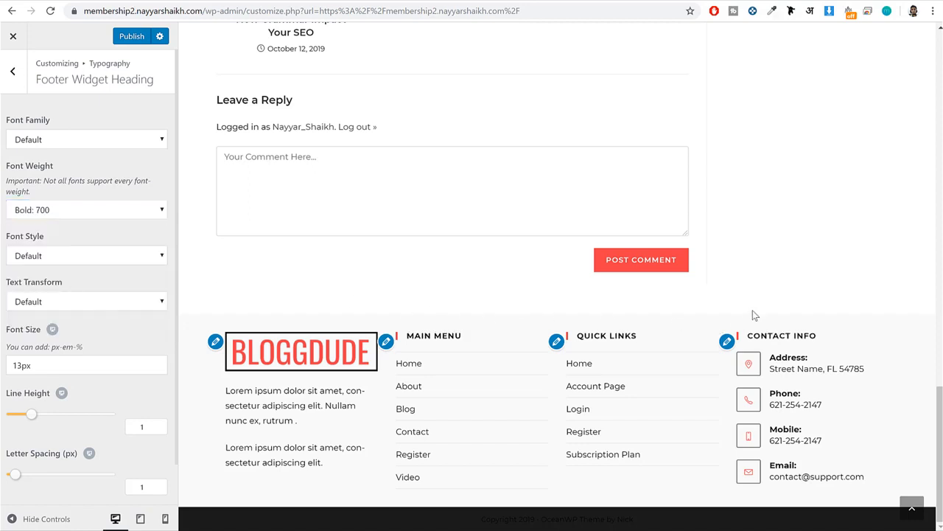
left_click_drag(599, 339, 574, 344)
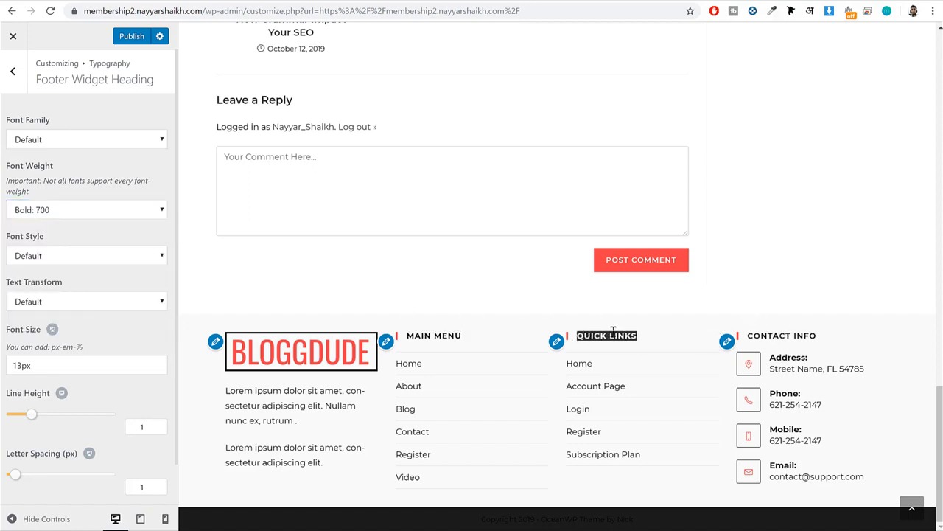
left_click(130, 38)
left_click(12, 70)
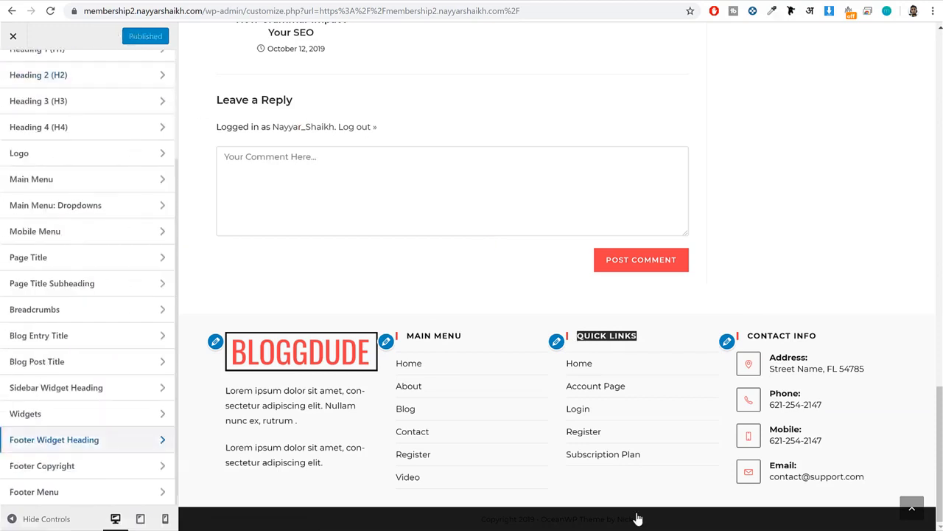
Set the text color of the Footer Bottom section to white (#ffffff).
left_click_drag(664, 521, 450, 520)
left_click(460, 520)
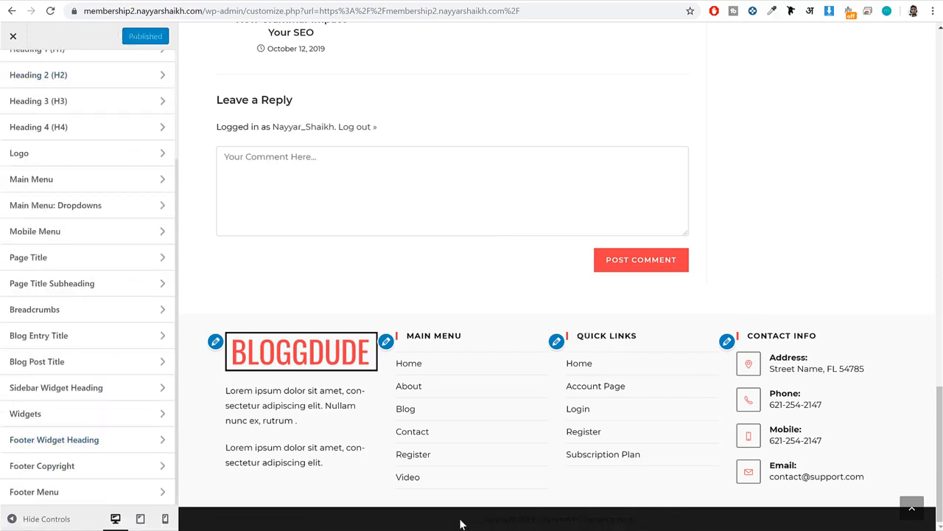
scroll(15, 127, "up", 5)
left_click(13, 130)
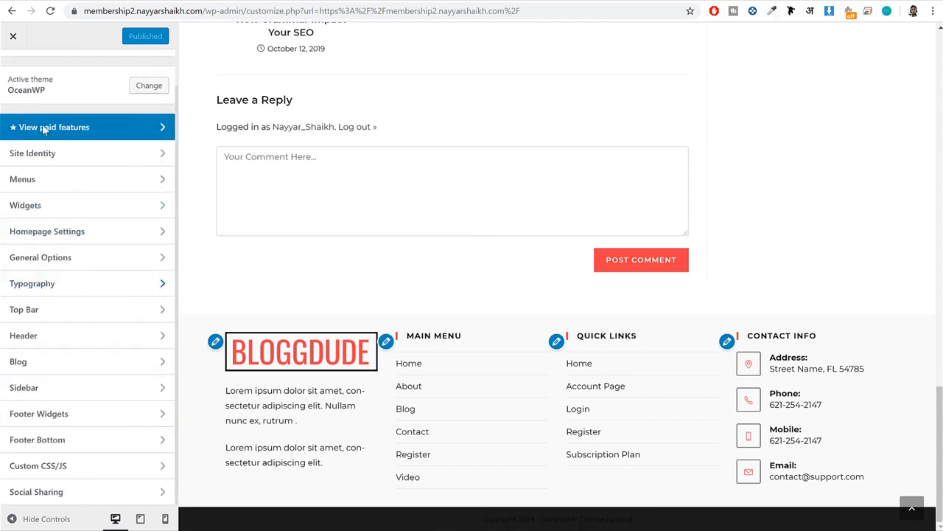
left_click(88, 441)
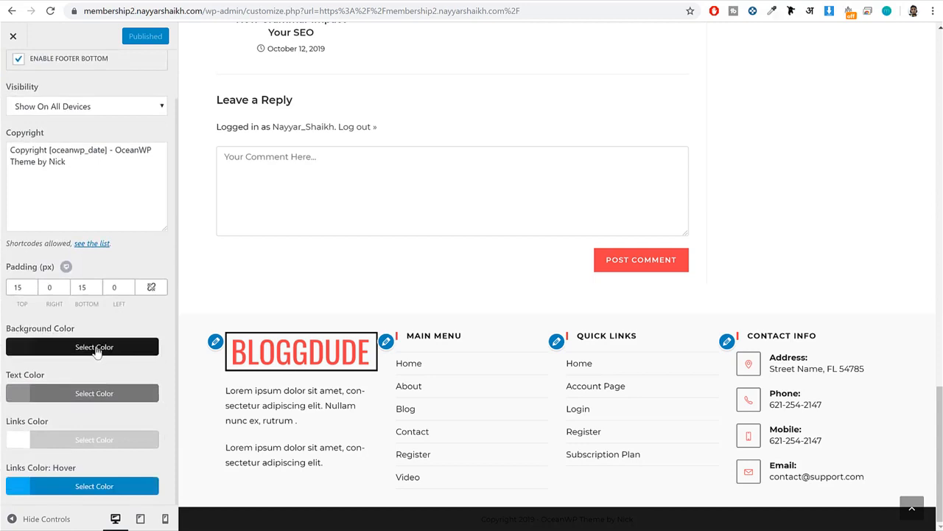
left_click(85, 392)
scroll(84, 392, "down", 3)
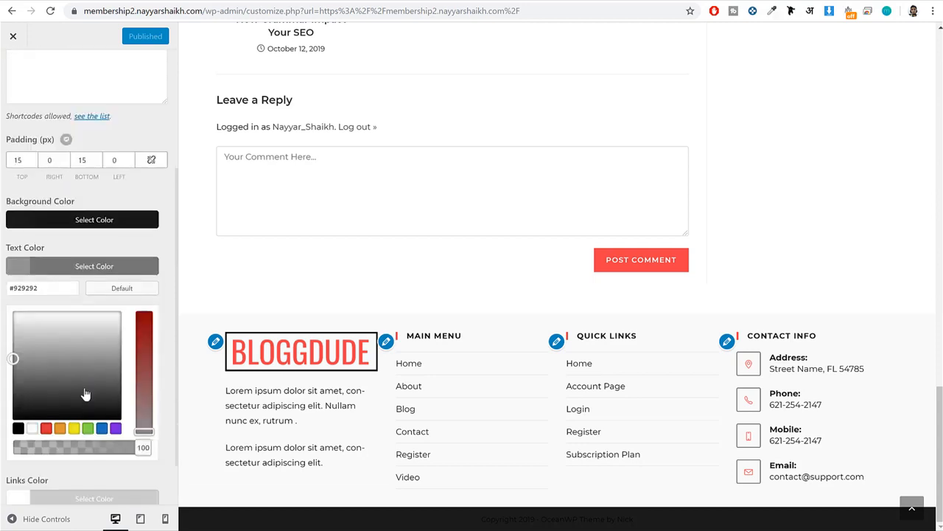
left_click(32, 377)
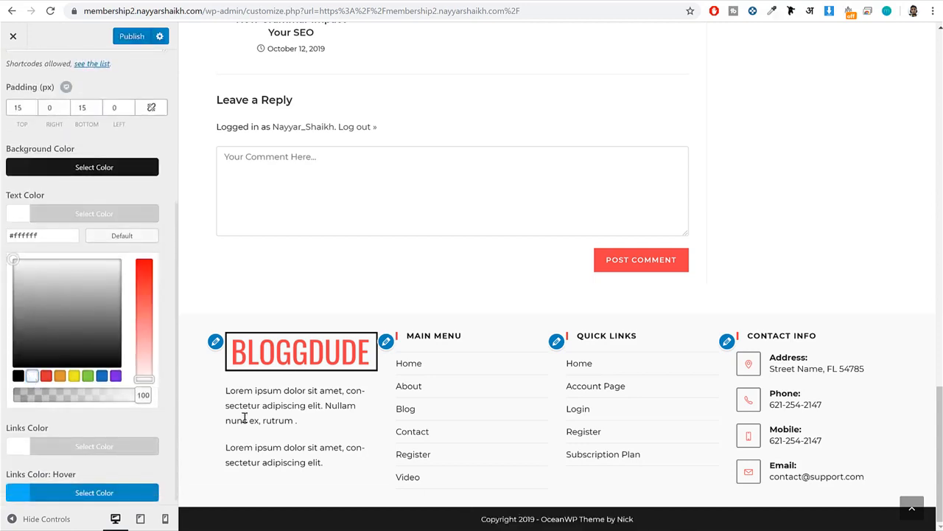
left_click(98, 215)
Replace the theme credit in the footer copyright text with "Made by" plus the site author's full name, and publish the changes.
scroll(109, 240, "up", 2)
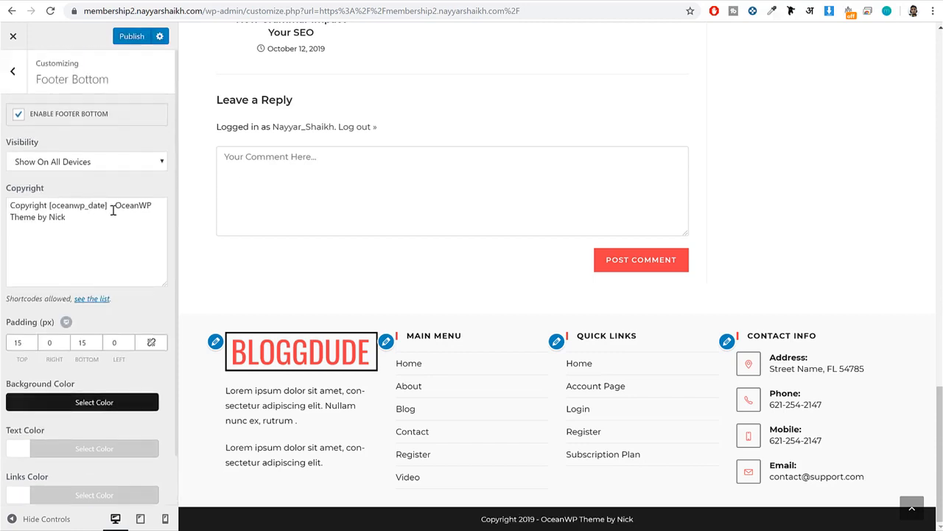
left_click_drag(115, 206, 137, 232)
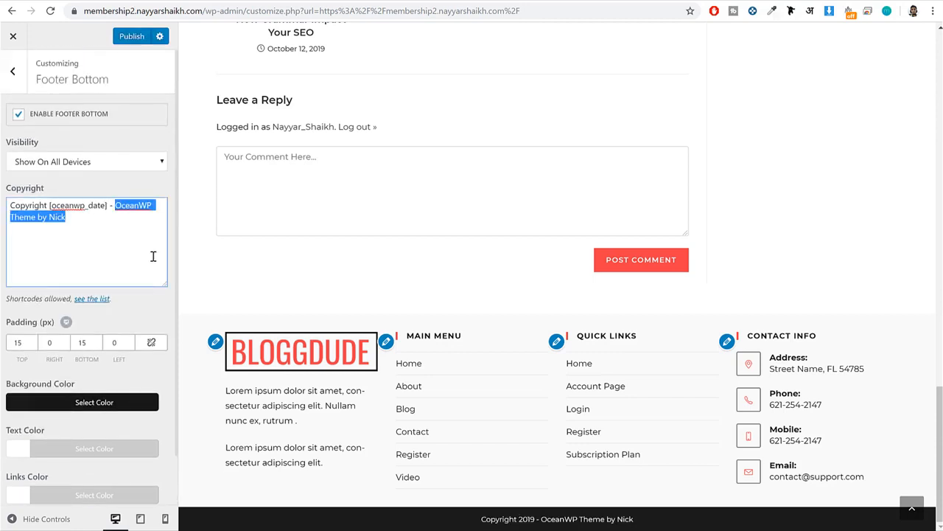
key("BackSpace")
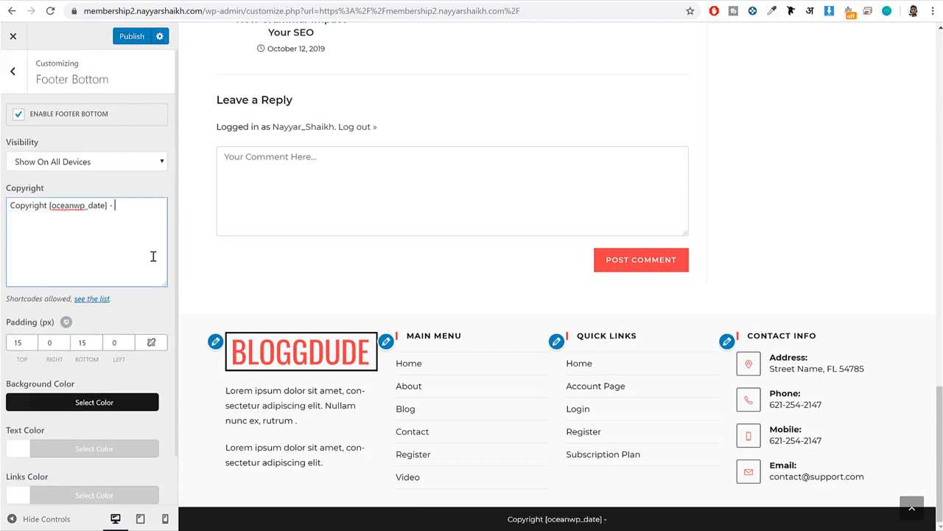
type("Made by")
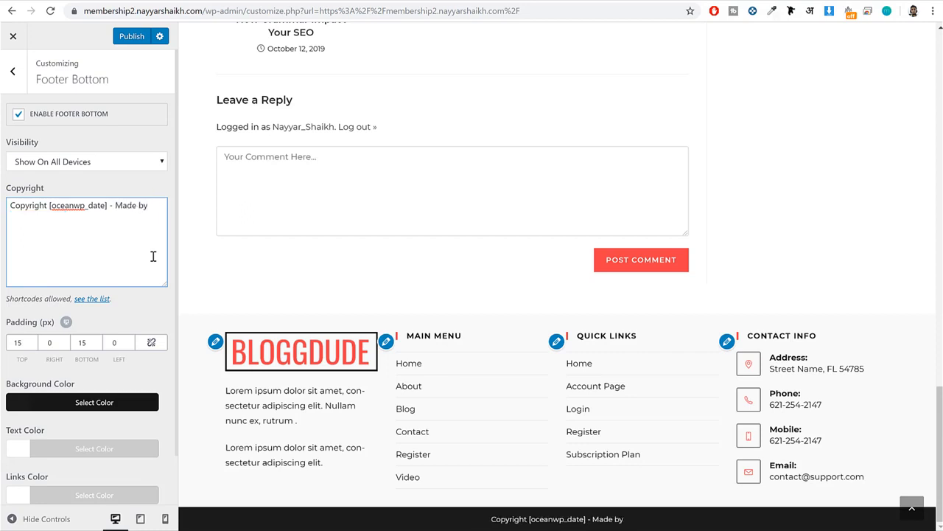
type(" Nayyar")
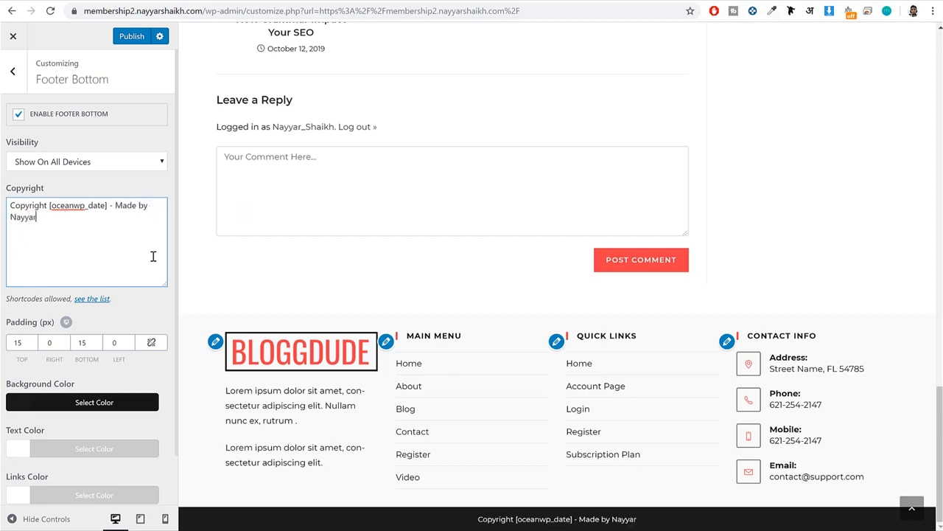
type(" Shaikh")
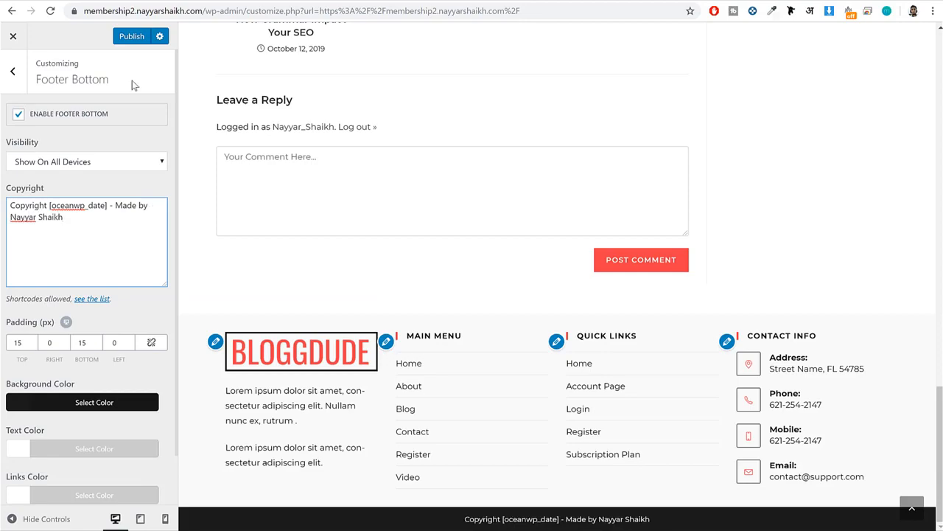
left_click(121, 37)
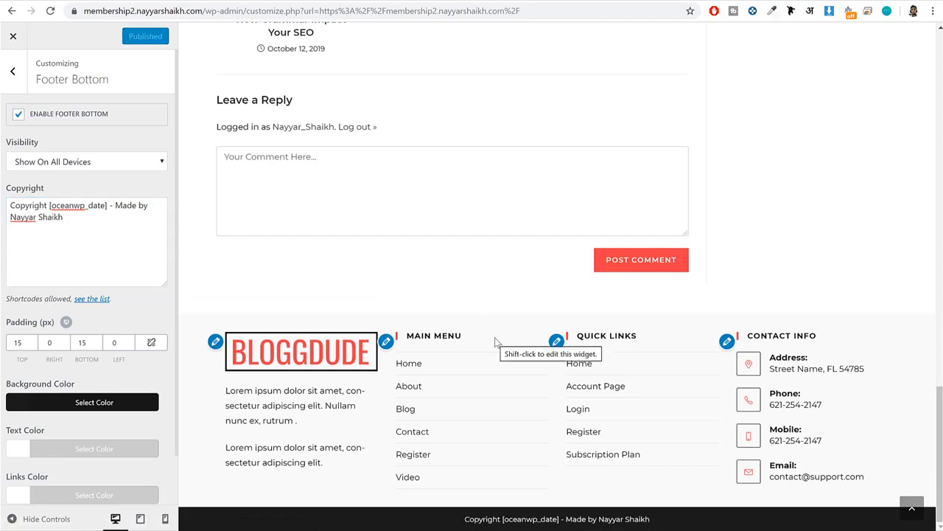
Look over the restyled post, then show the Blog page in the preview and examine how its entries are laid out.
scroll(693, 331, "up", 20)
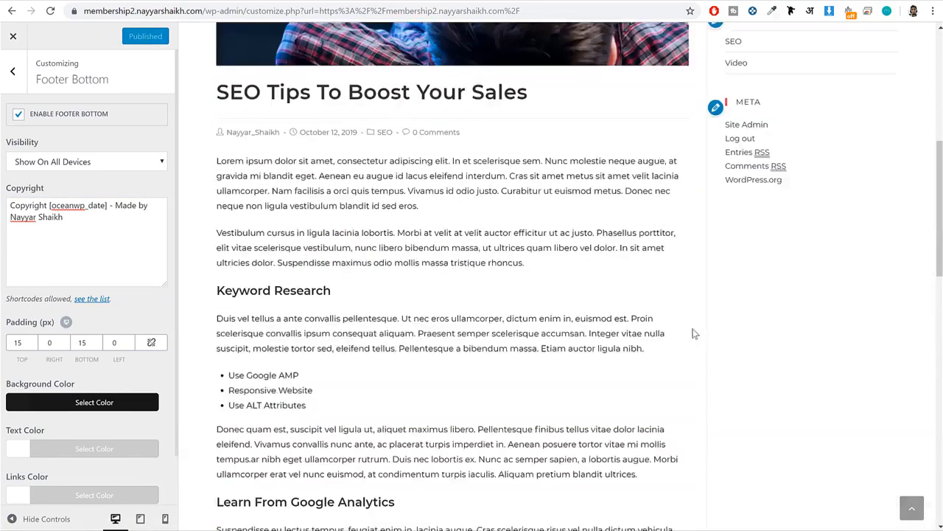
scroll(693, 335, "down", 5)
scroll(693, 333, "up", 5)
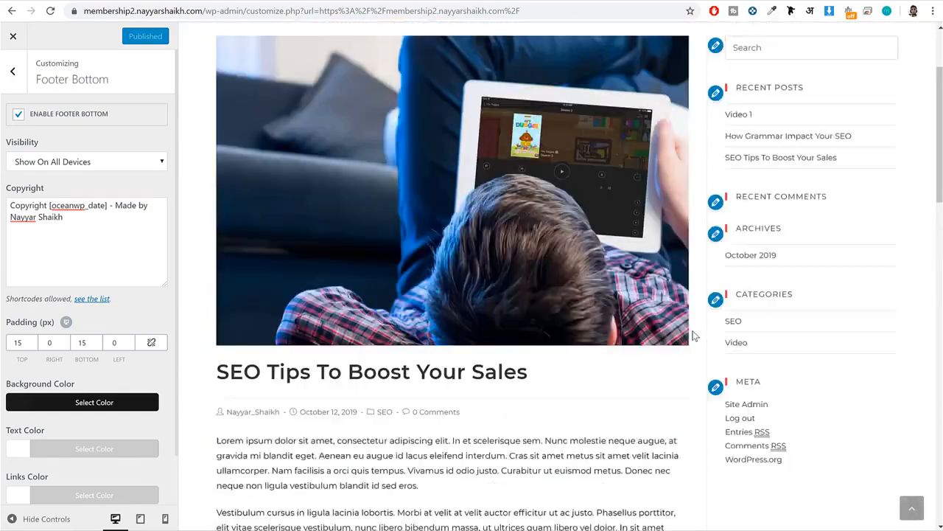
left_click(712, 41)
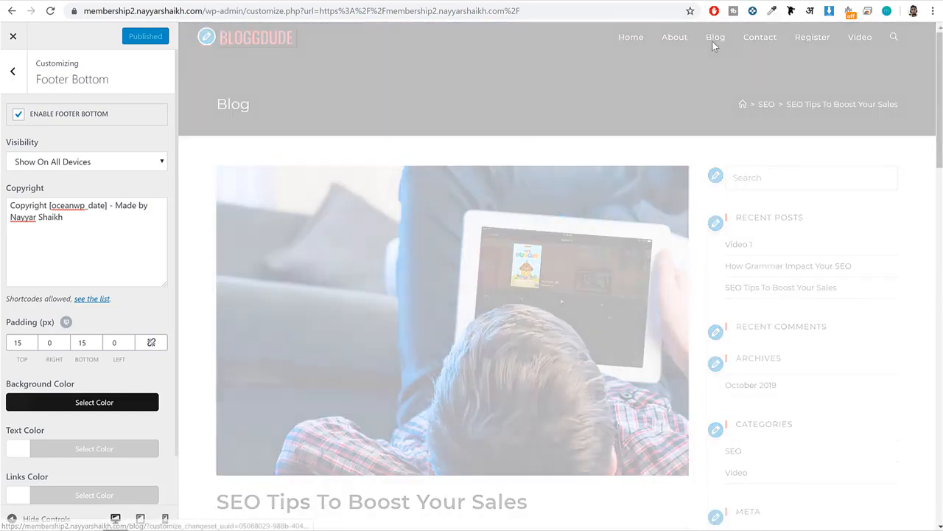
scroll(646, 223, "down", 18)
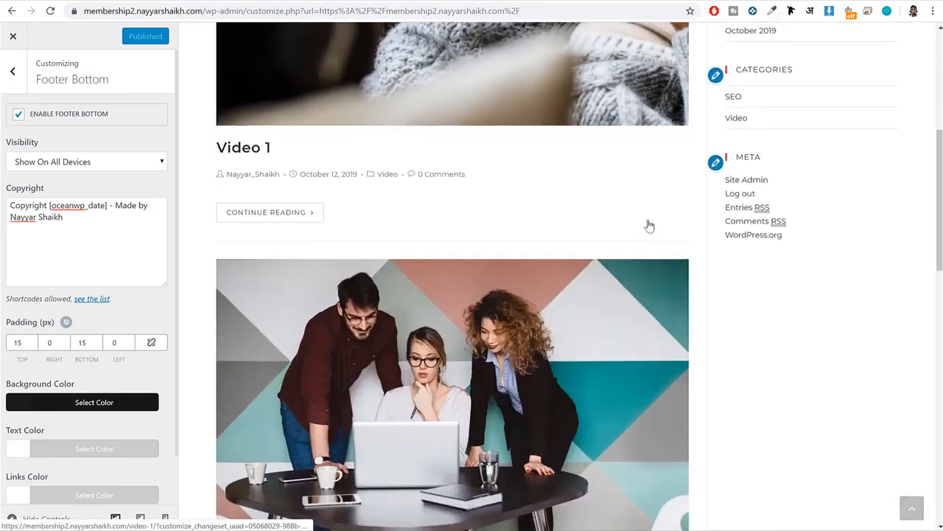
scroll(651, 225, "up", 18)
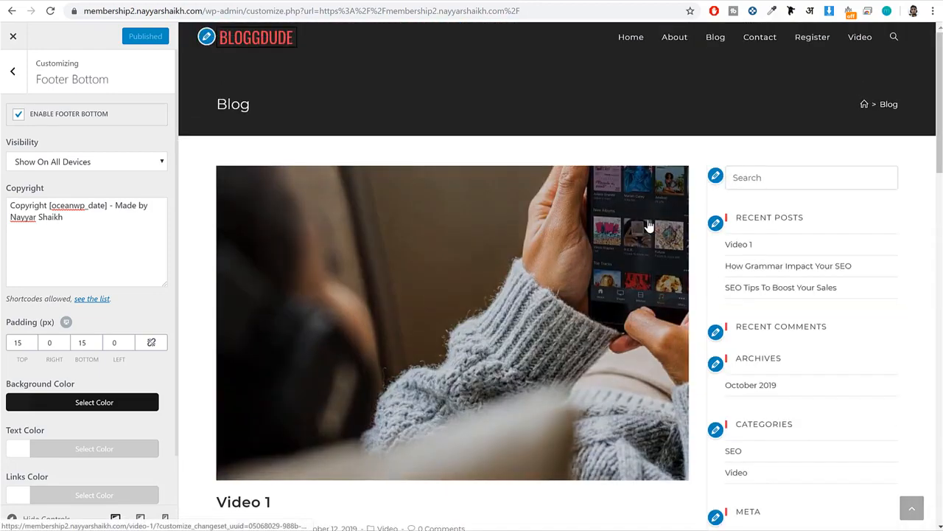
Open the Blog Entries settings of the blog section and set the Blog Style to Grid.
left_click(14, 73)
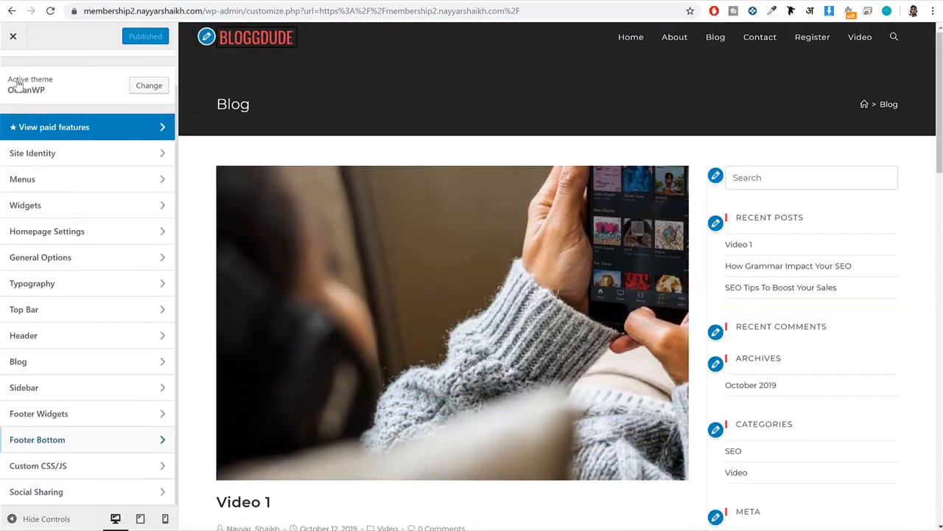
left_click(49, 362)
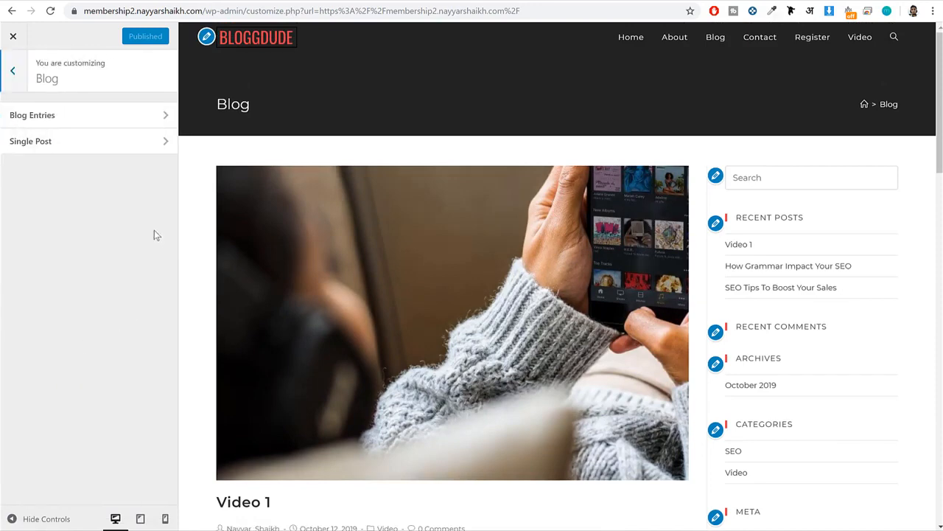
left_click(60, 119)
scroll(116, 152, "down", 2)
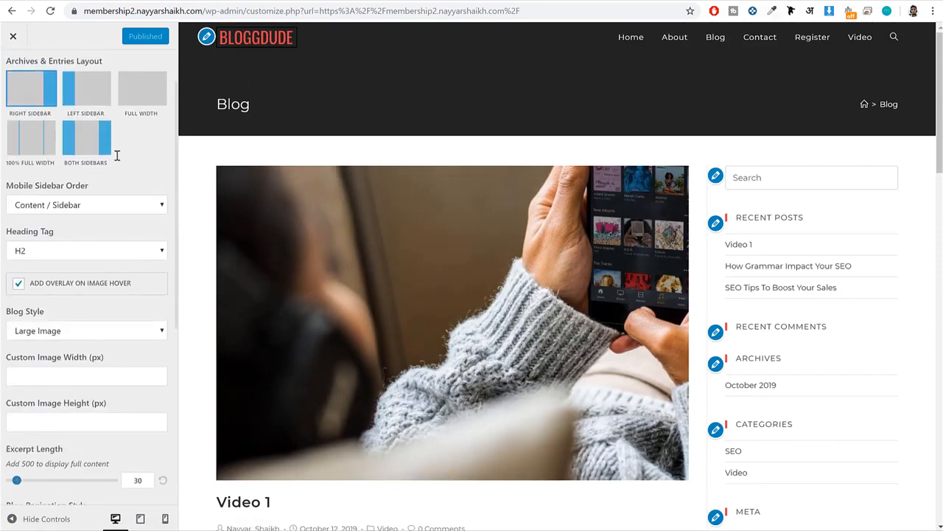
left_click_drag(27, 255, 8, 249)
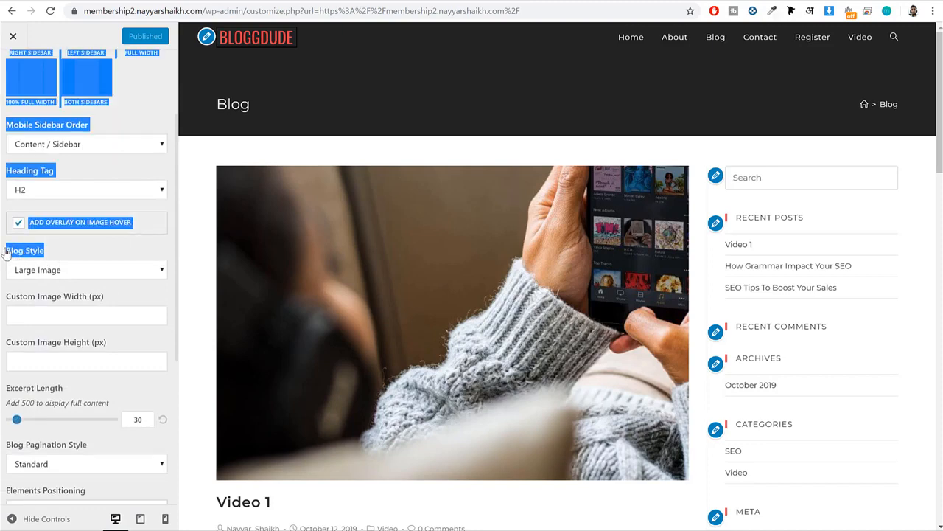
left_click(42, 270)
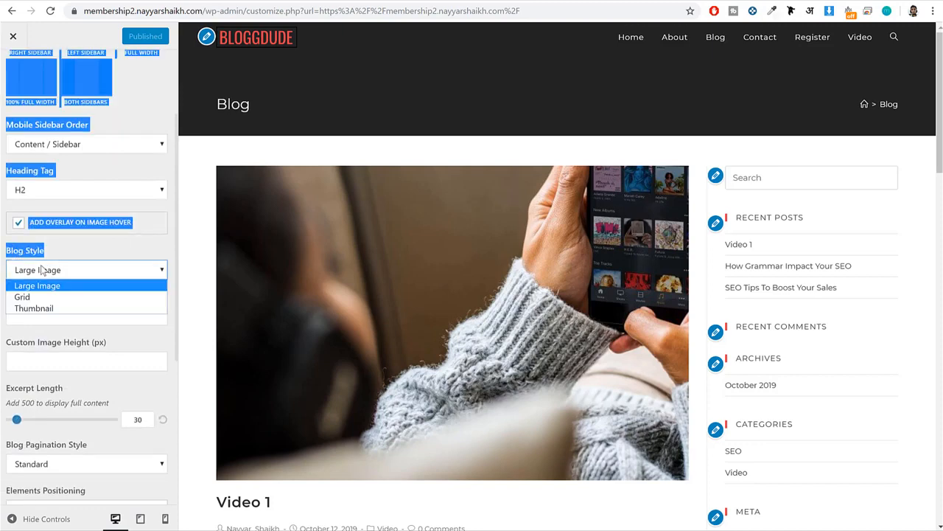
left_click(64, 297)
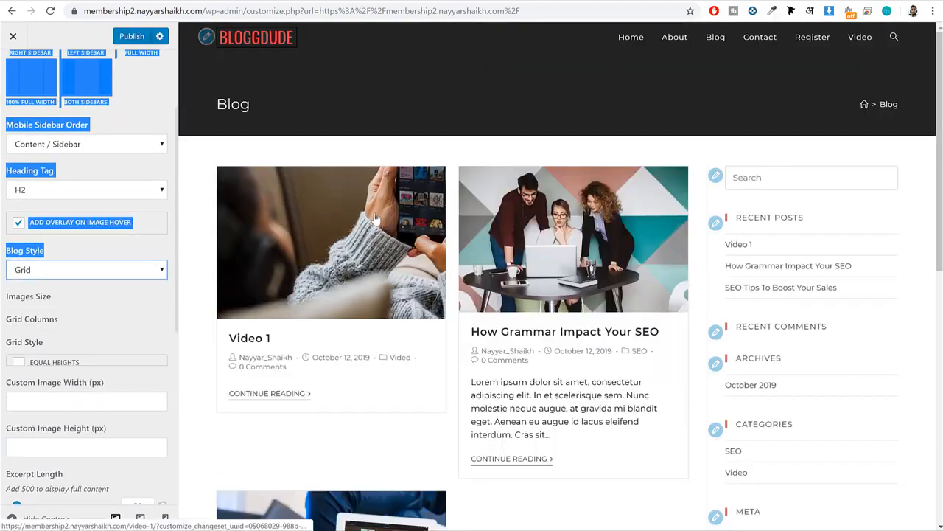
Change the Blog Style of the blog entries to Thumbnail, check the page in the preview and publish the changes.
left_click(104, 271)
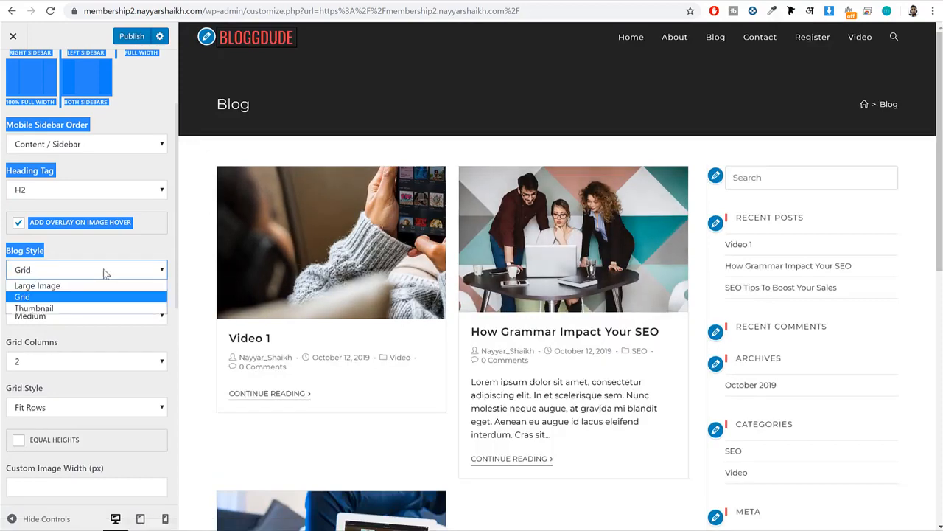
left_click(88, 308)
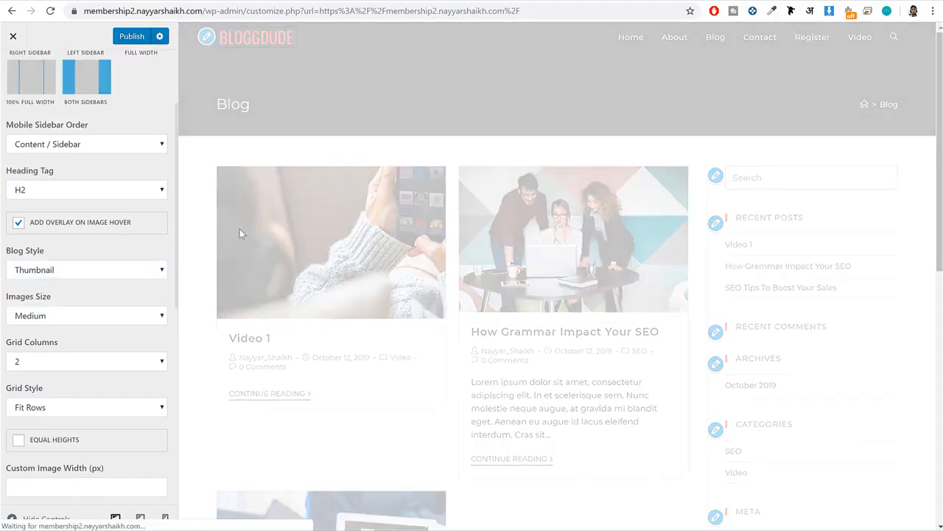
scroll(528, 238, "down", 6)
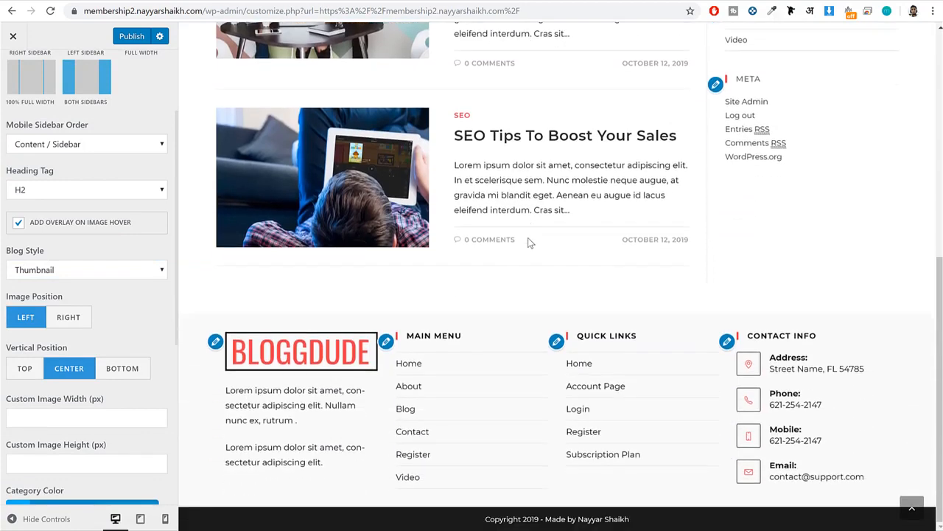
scroll(527, 237, "up", 6)
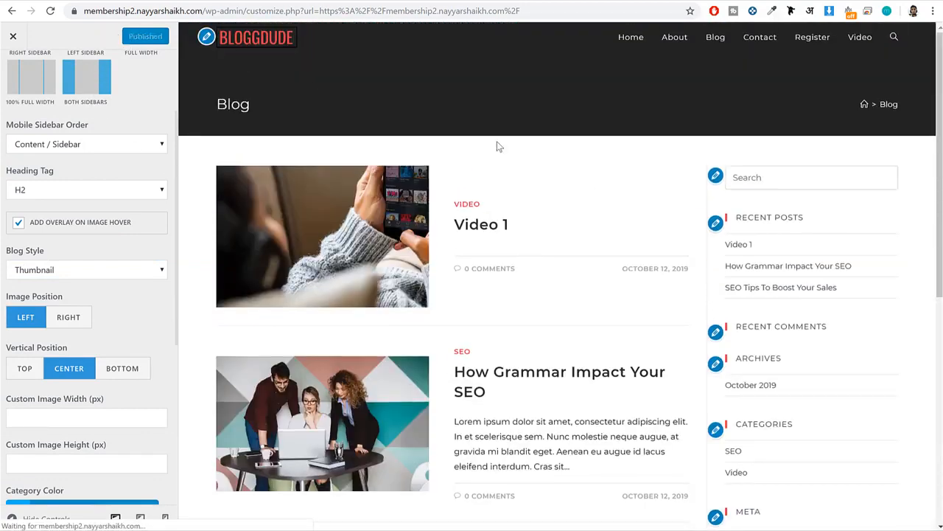
Open the post "How Grammar Impact Your SEO" in the preview and examine its layout and sidebar.
scroll(609, 213, "down", 3)
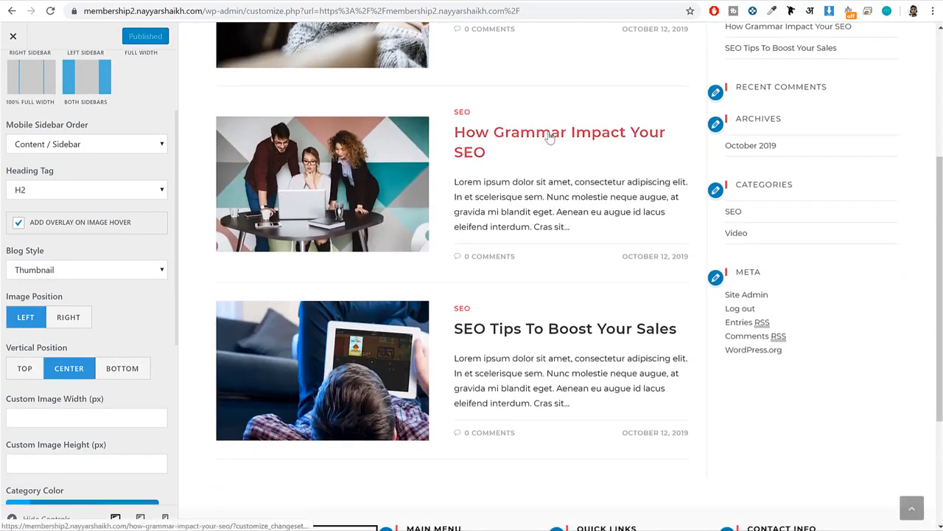
left_click(549, 136)
scroll(574, 153, "down", 15)
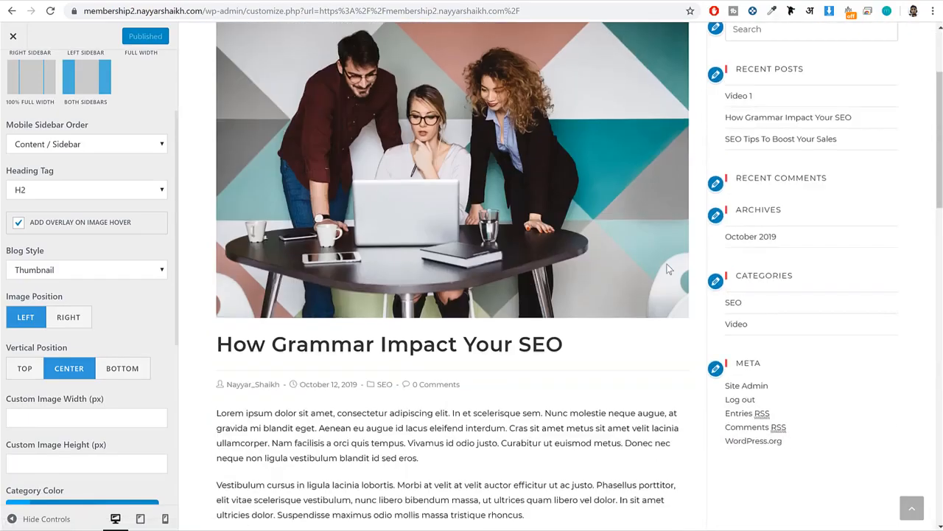
scroll(666, 264, "up", 7)
scroll(667, 264, "up", 10)
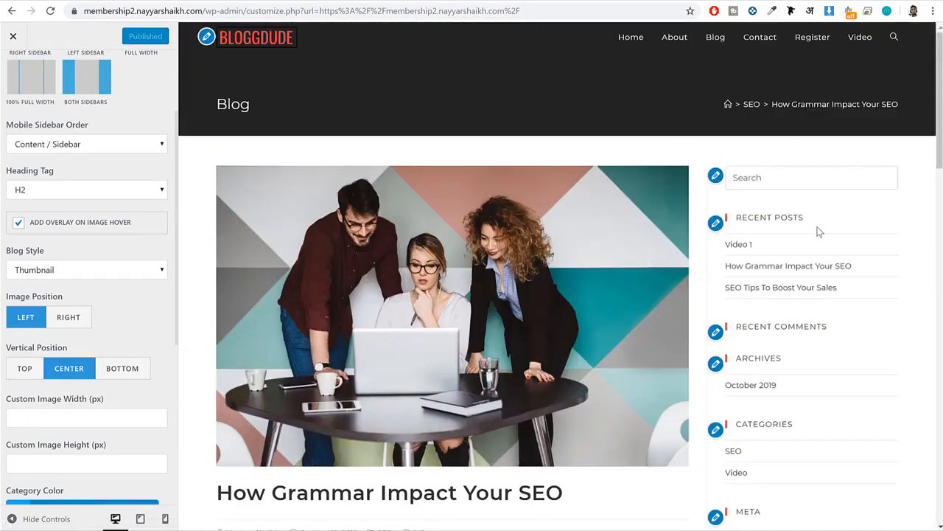
scroll(807, 266, "down", 4)
scroll(796, 300, "up", 4)
Close the customizer and look over the live Blog page with its sidebar widgets.
left_click(16, 37)
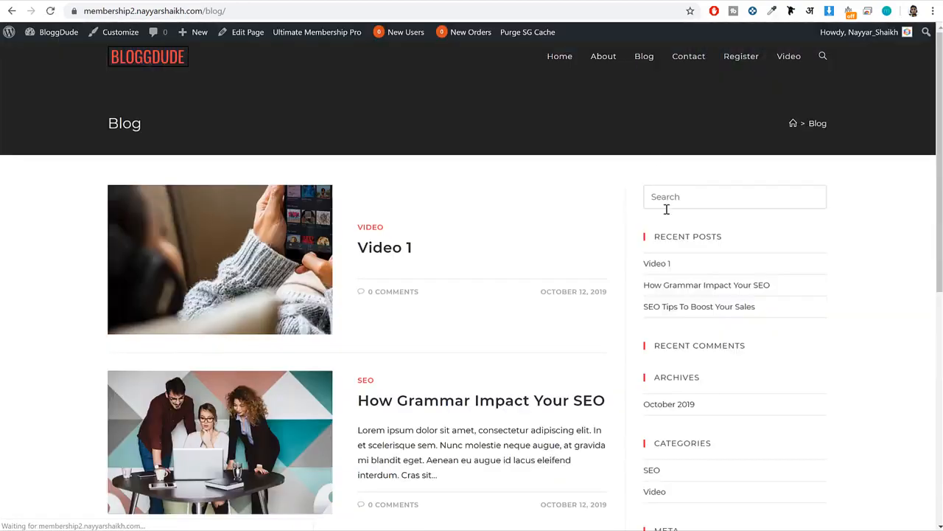
scroll(671, 226, "down", 4)
scroll(691, 238, "up", 4)
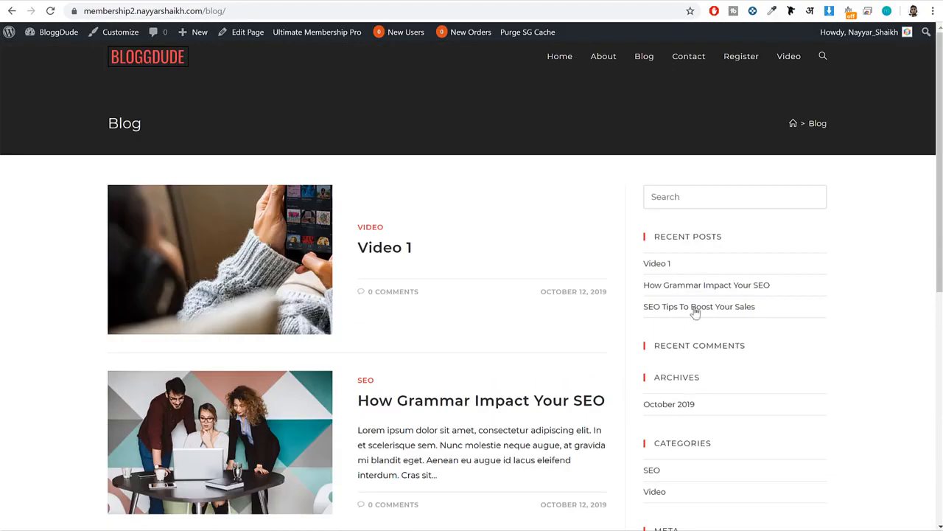
Switch to the Widgets admin page and collapse the Footer 4 and Footer 2 widget areas.
left_click(214, 2)
scroll(370, 188, "up", 15)
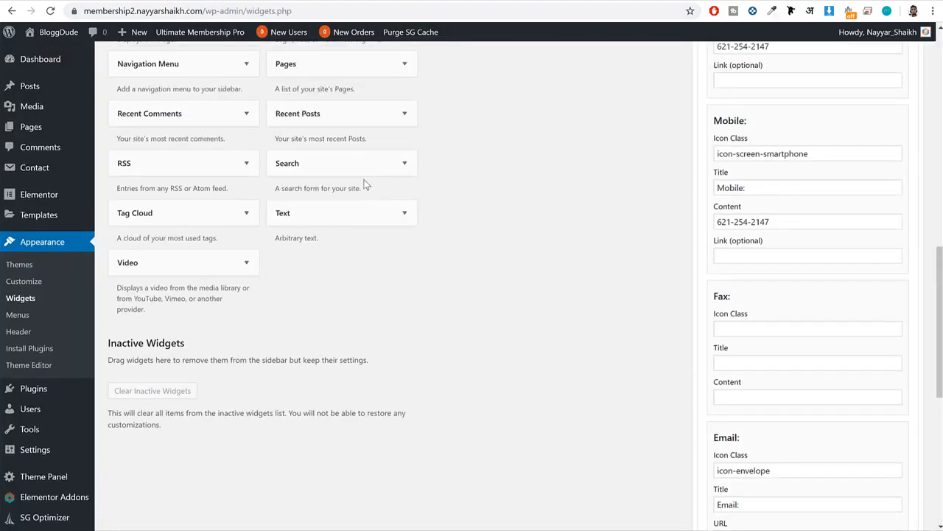
left_click(904, 217)
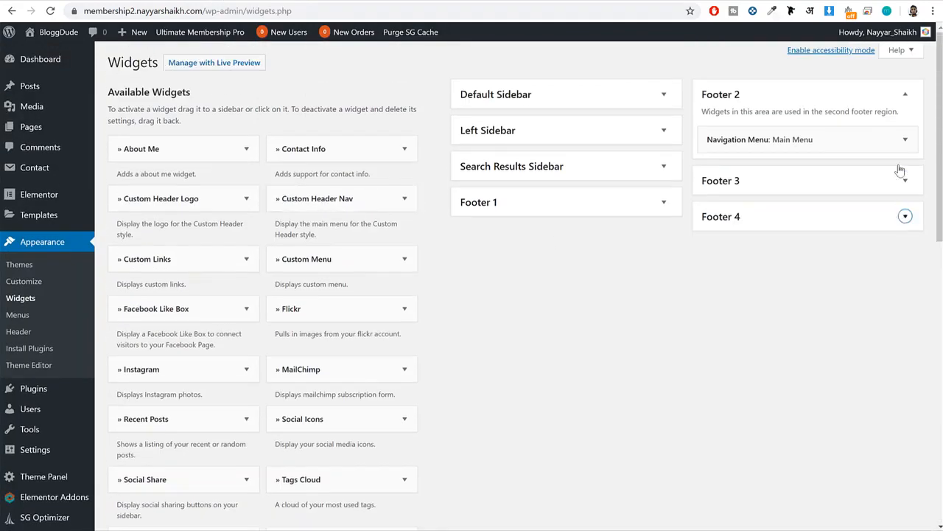
left_click(905, 94)
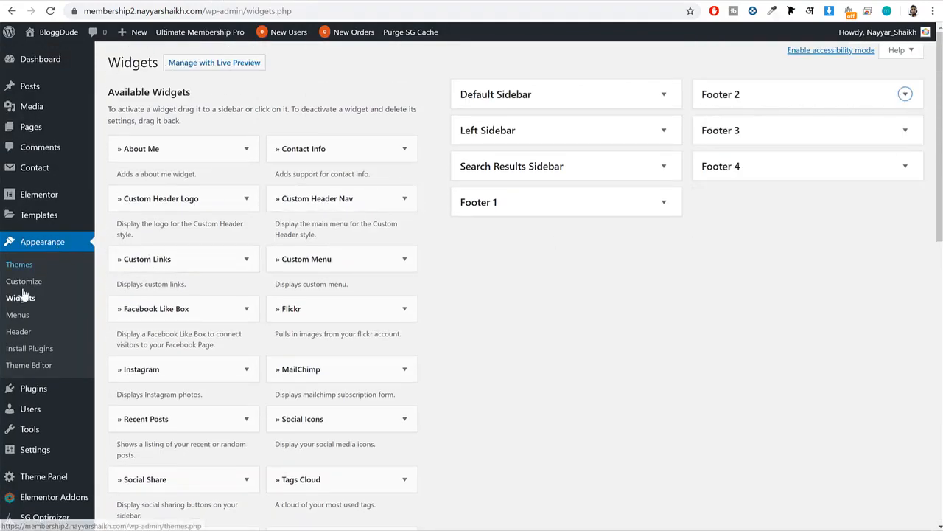
Delete the Recent Posts, Recent Comments, Archives, Categories and Meta widgets from the Default Sidebar.
left_click(502, 98)
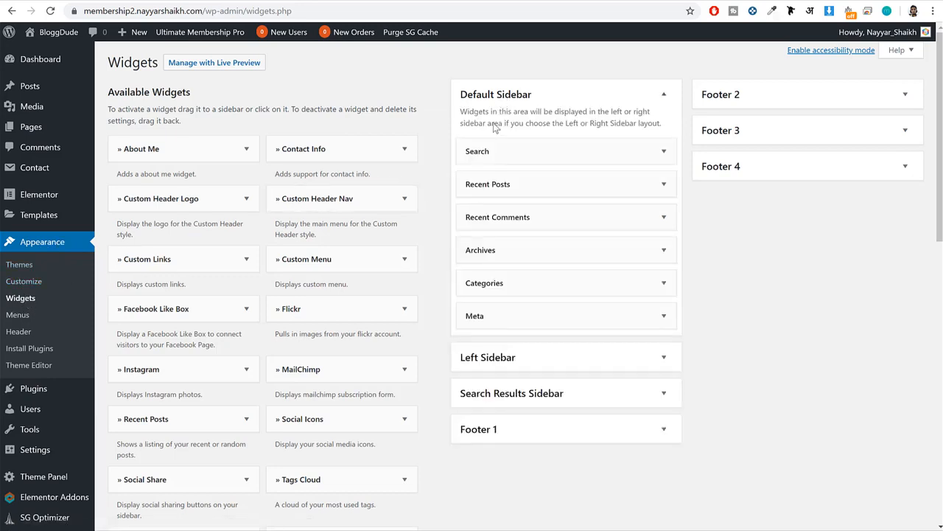
left_click(609, 185)
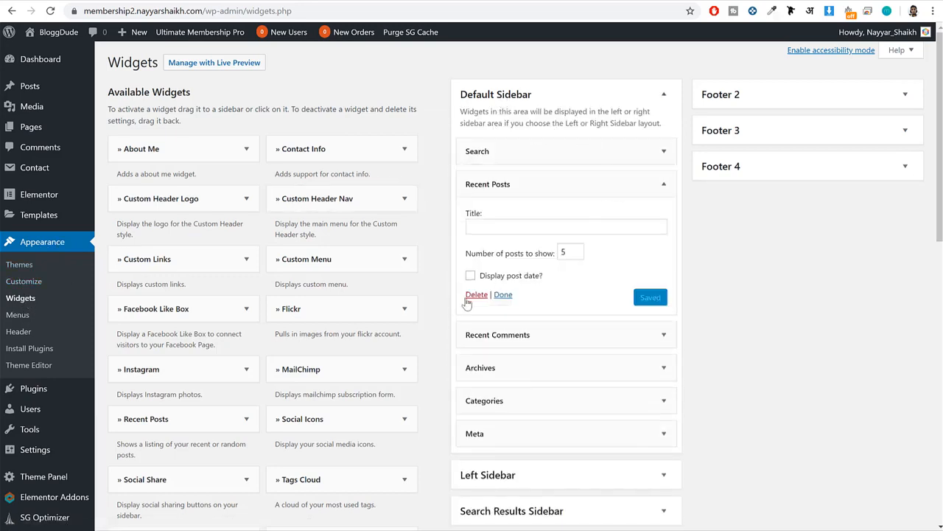
left_click(477, 295)
left_click(543, 184)
left_click(477, 273)
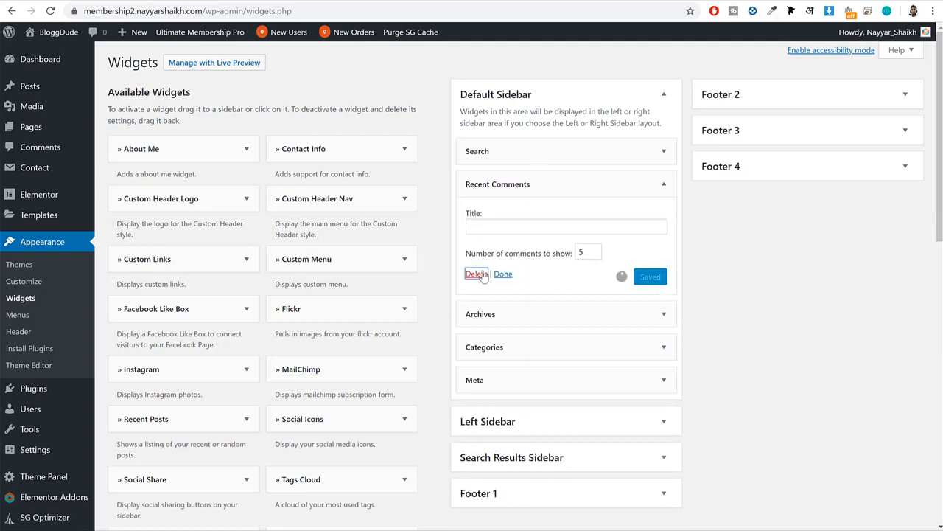
left_click(509, 183)
left_click(477, 280)
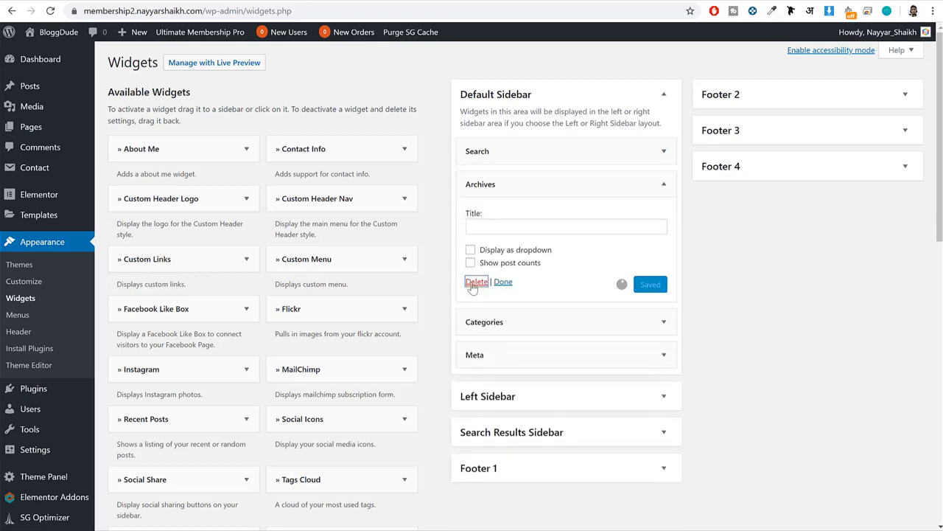
left_click(516, 181)
left_click(477, 295)
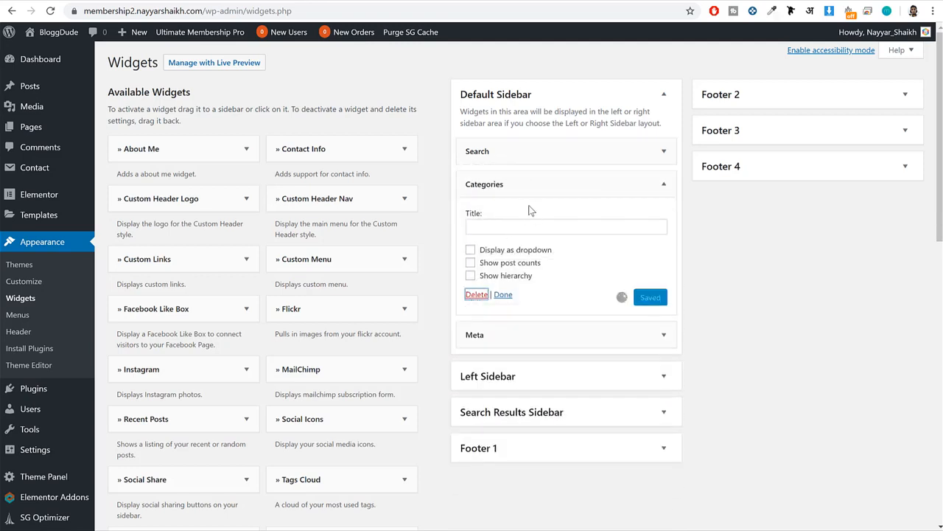
left_click(523, 184)
left_click(477, 250)
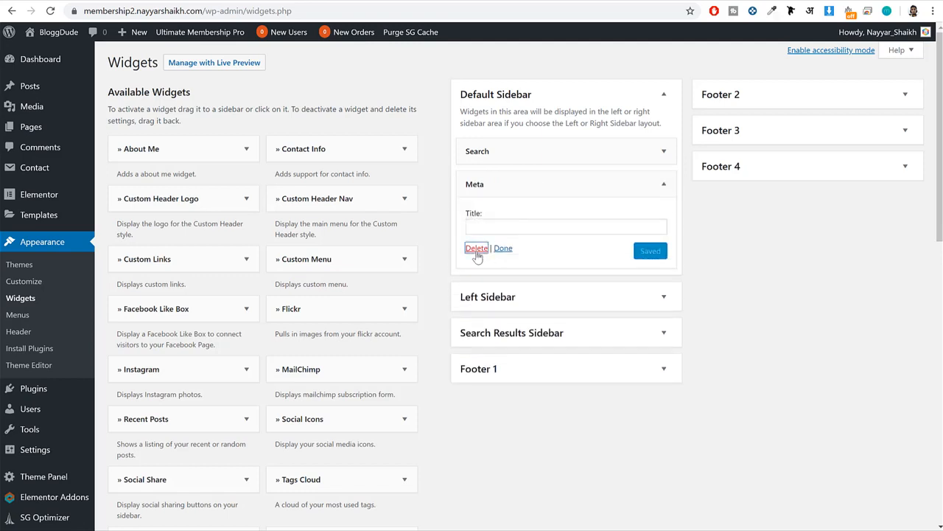
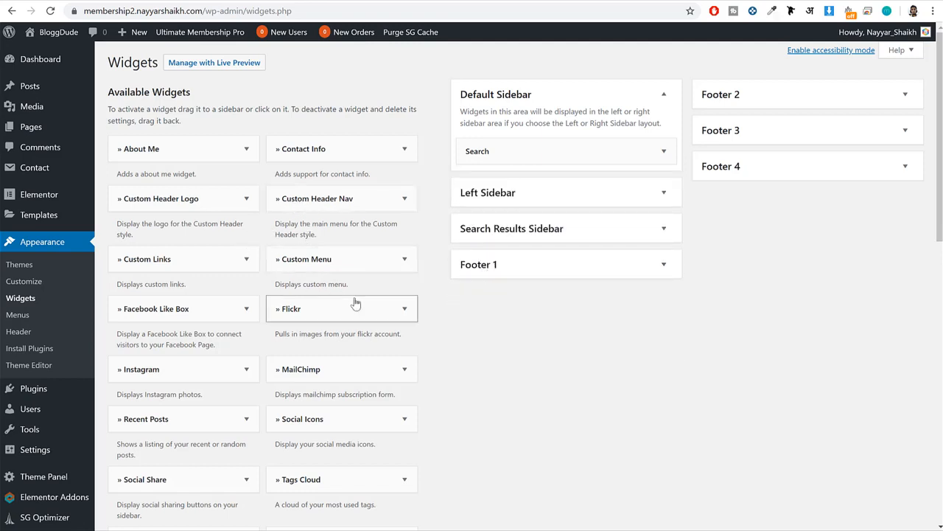
Add the theme's Recent Posts widget, described as a listing of recent or random posts, to the Default Sidebar.
scroll(302, 190, "down", 3)
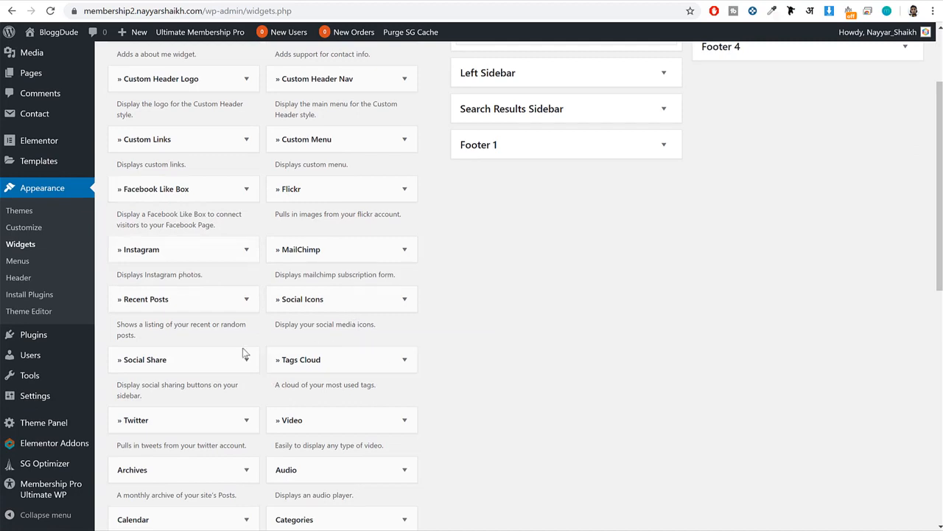
left_click(161, 304)
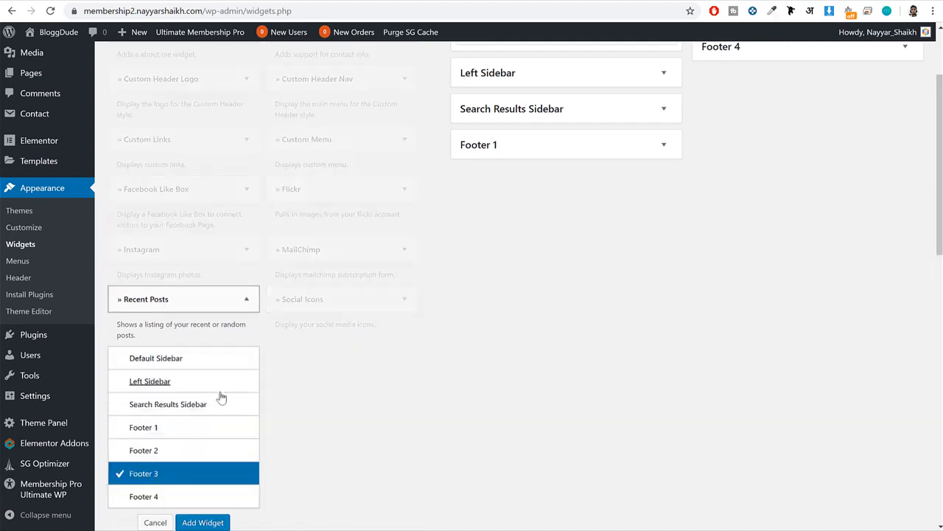
scroll(221, 347, "down", 1)
left_click(190, 307)
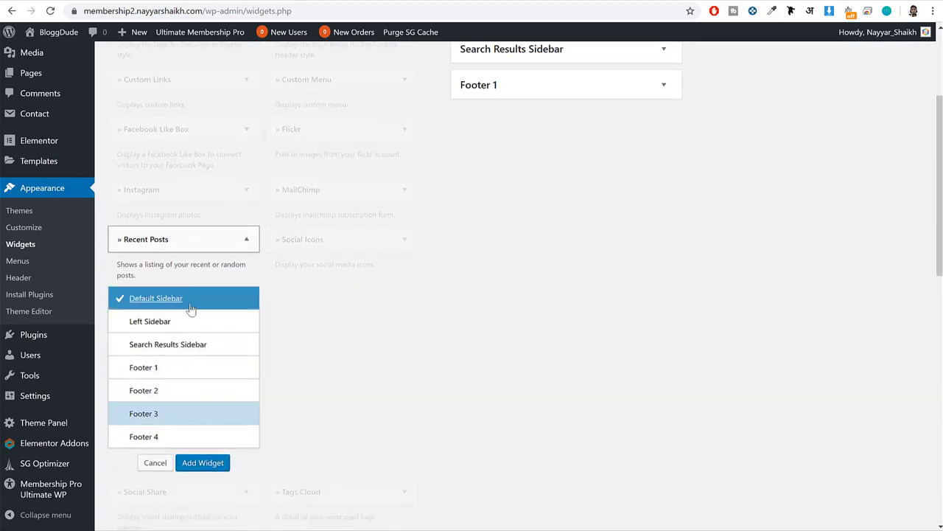
left_click(203, 463)
Set the Recent Posts widget's number of posts to 6 and save it.
double_click(516, 265)
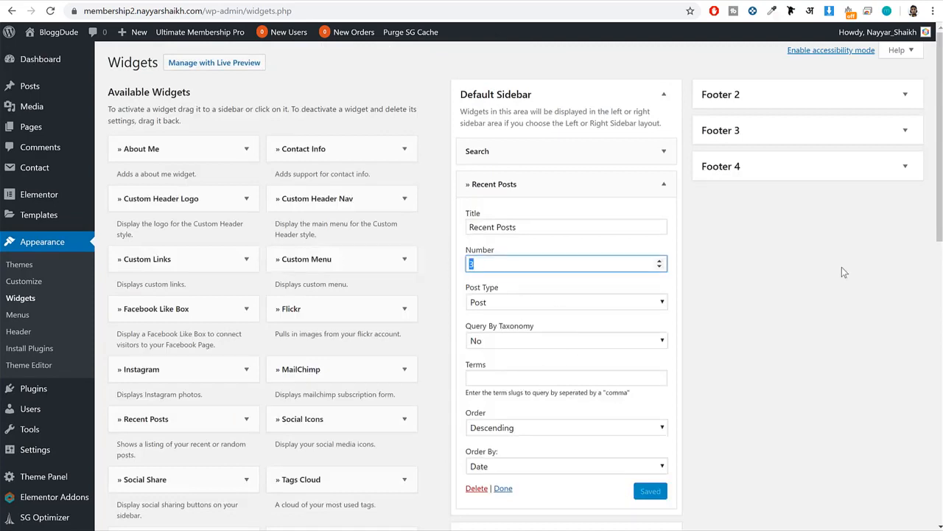
type("6")
left_click(653, 492)
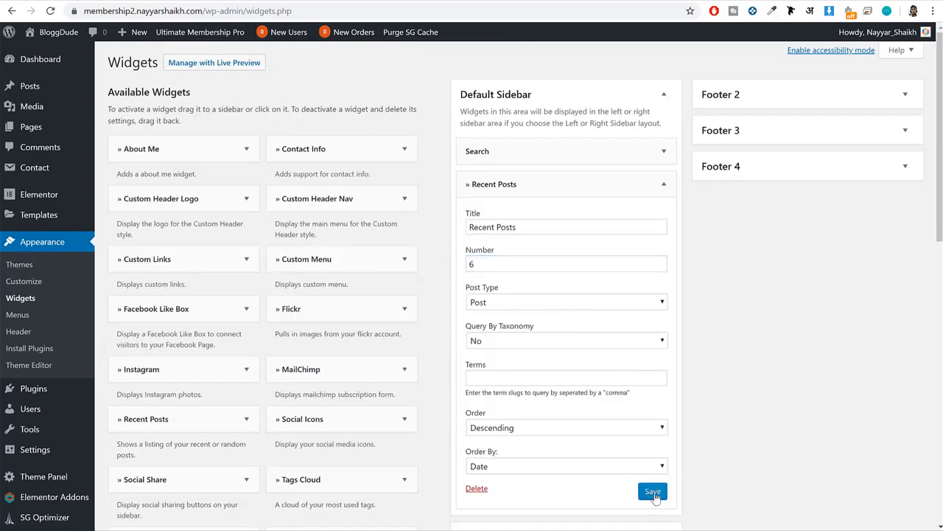
Reload the blog page to check its Recent Posts sidebar section, and collapse the Recent Posts widget's settings.
left_click(216, 3)
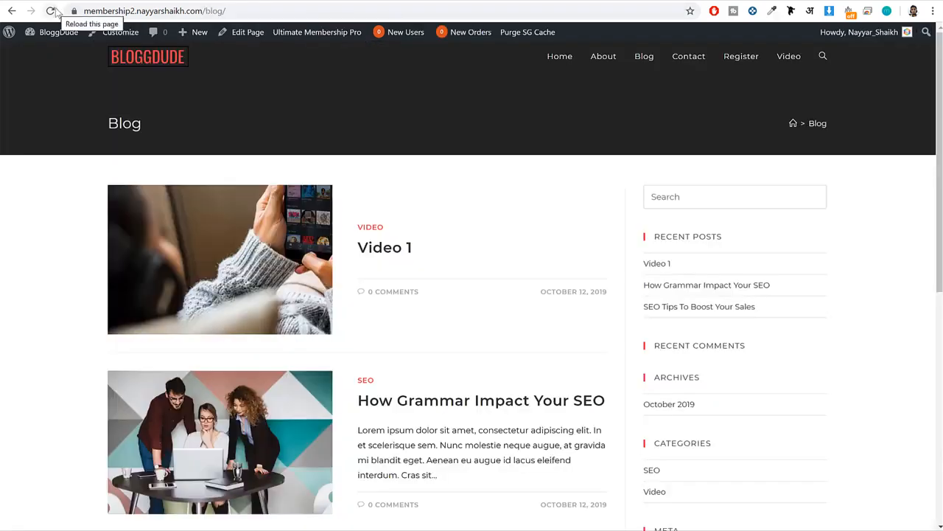
left_click(51, 10)
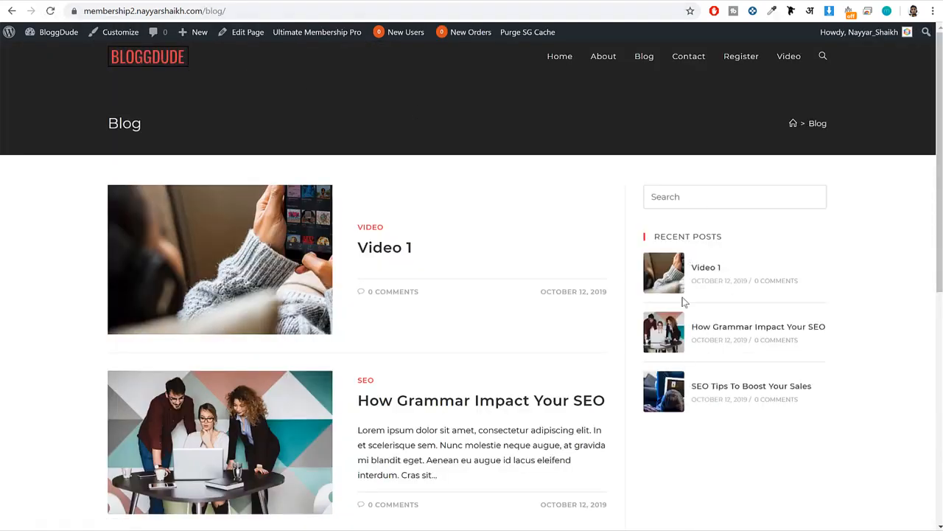
left_click(211, 2)
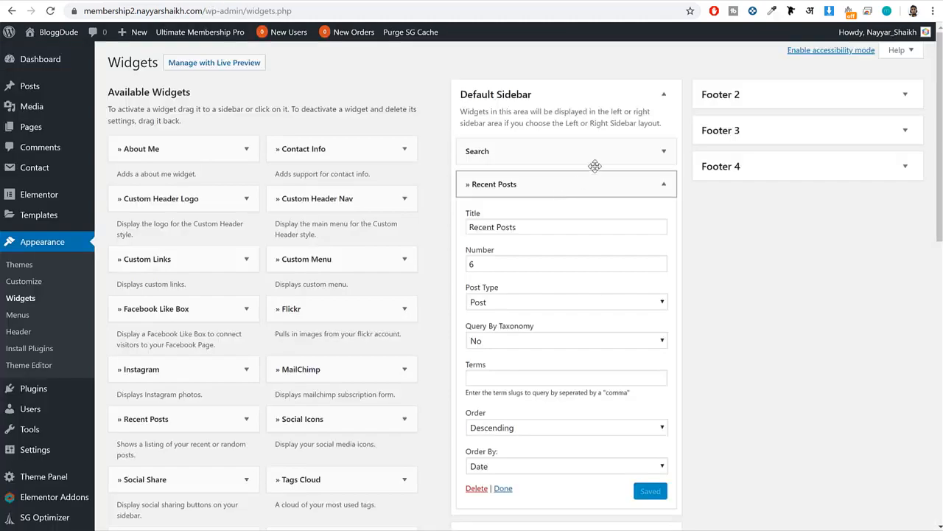
left_click(638, 182)
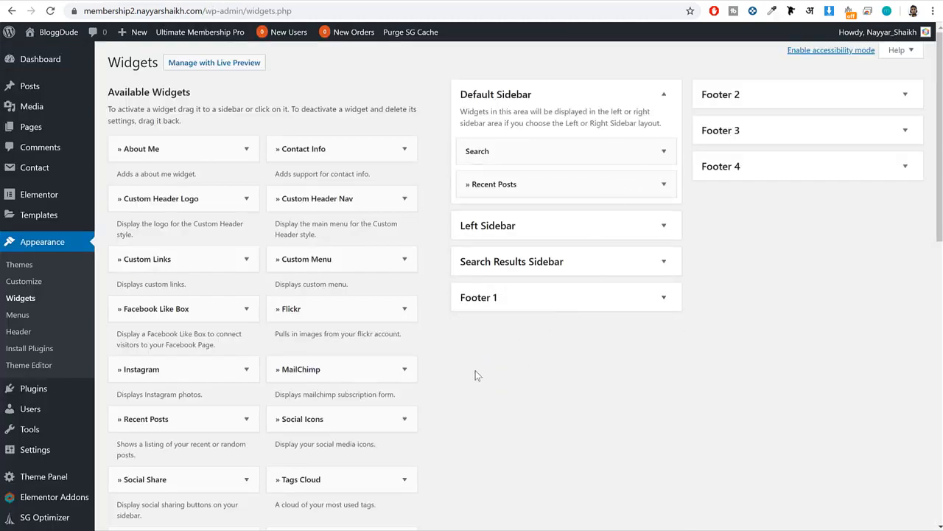
Add the Social Icons widget below Recent Posts in the Default Sidebar and set its style to Colored.
left_click_drag(337, 421, 542, 218)
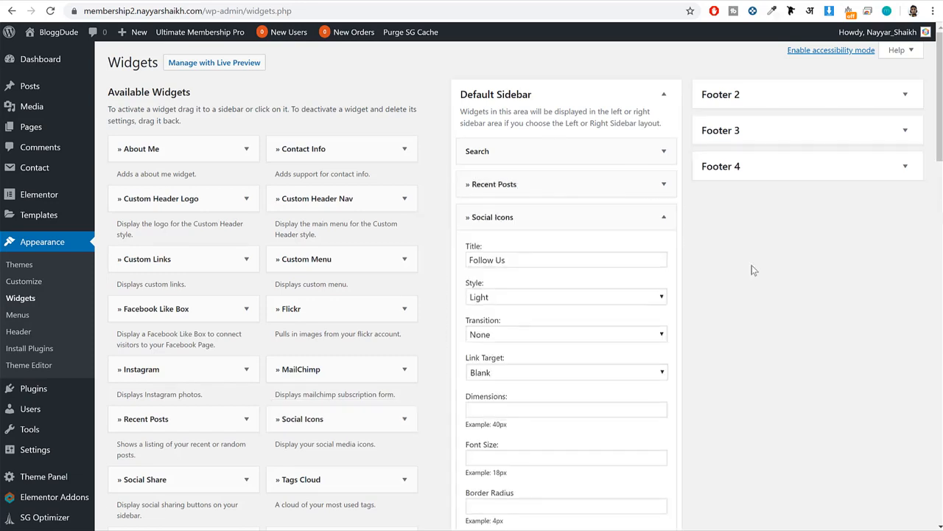
double_click(489, 286)
left_click(531, 305)
left_click(519, 333)
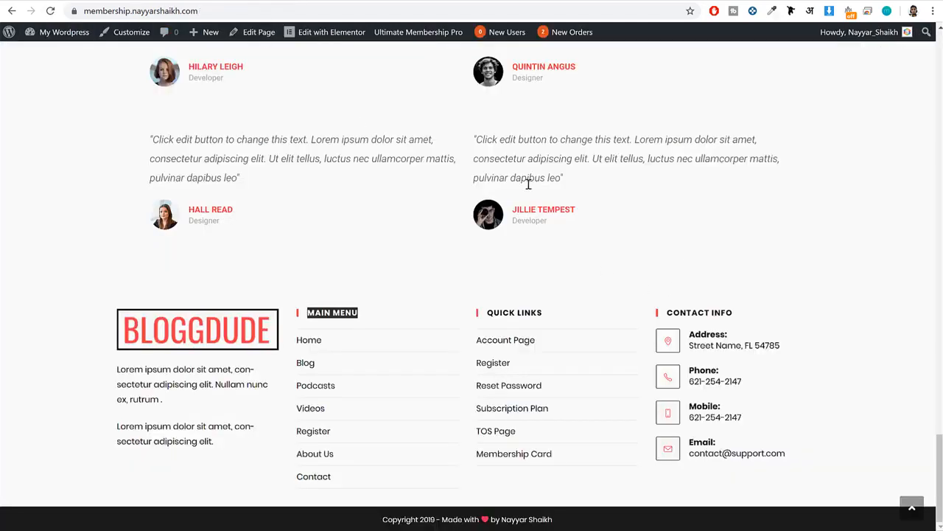
Open the blog page of the finished reference site and examine its sidebar.
scroll(659, 234, "up", 10)
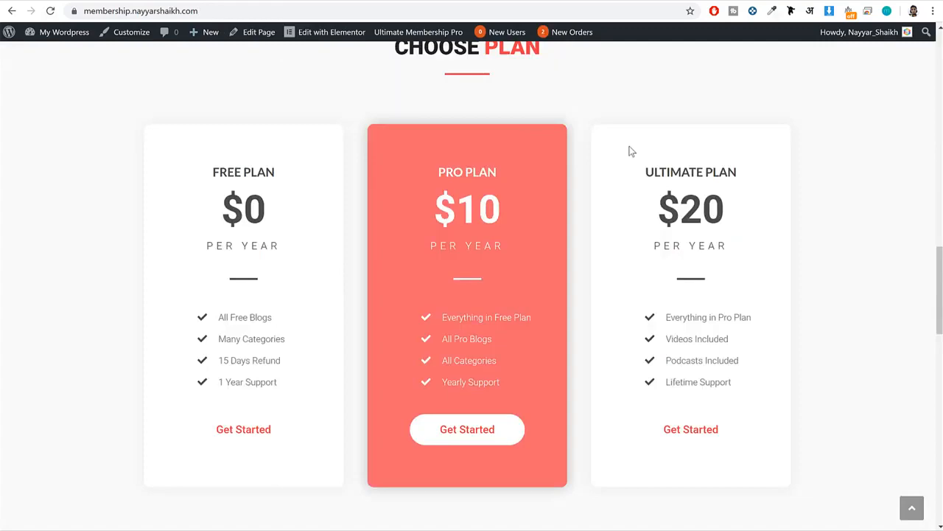
scroll(628, 150, "up", 5)
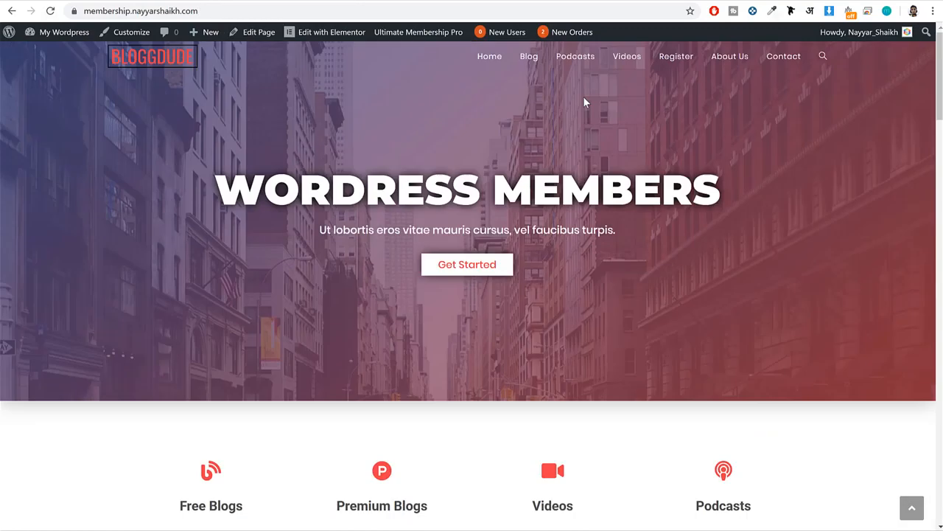
left_click(532, 57)
scroll(766, 192, "down", 5)
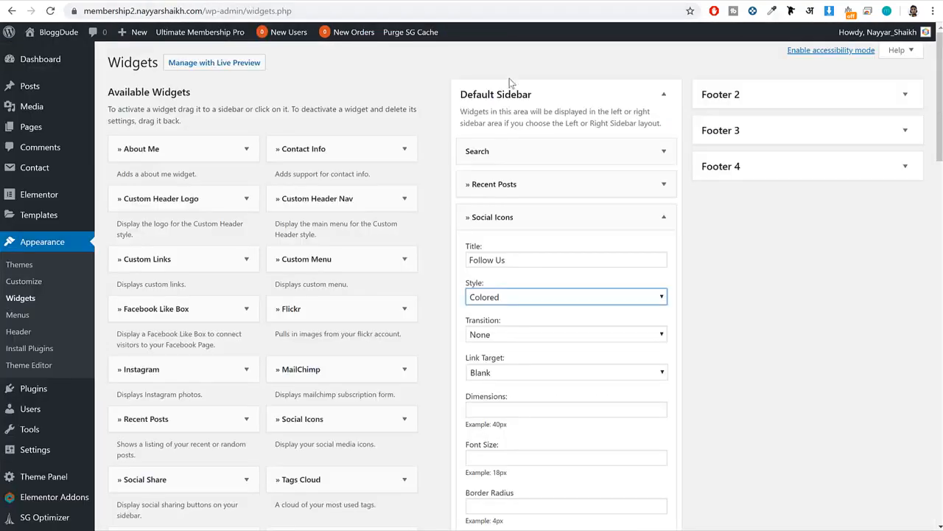
Enter # as the Twitter, Facebook, Instagram, GooglePlus and LinkedIn links of the Social Icons widget and save it.
scroll(845, 315, "down", 9)
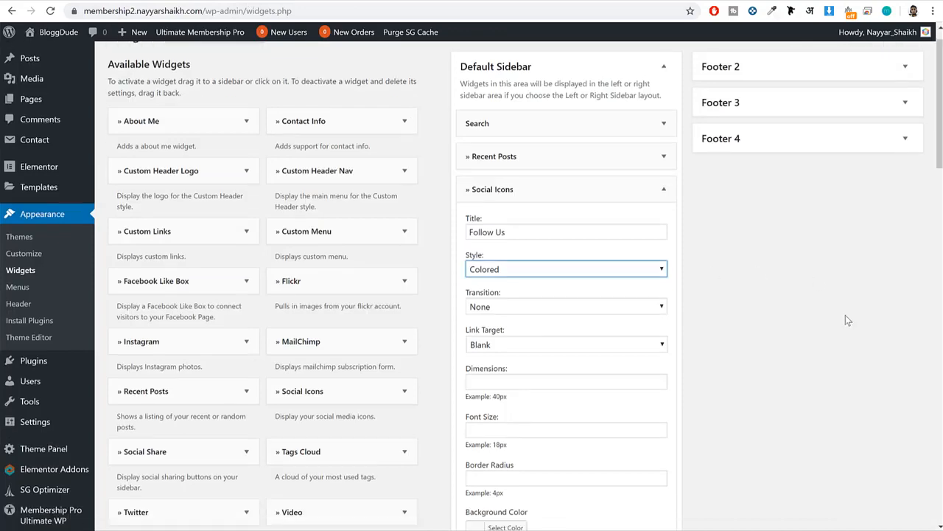
left_click(525, 237)
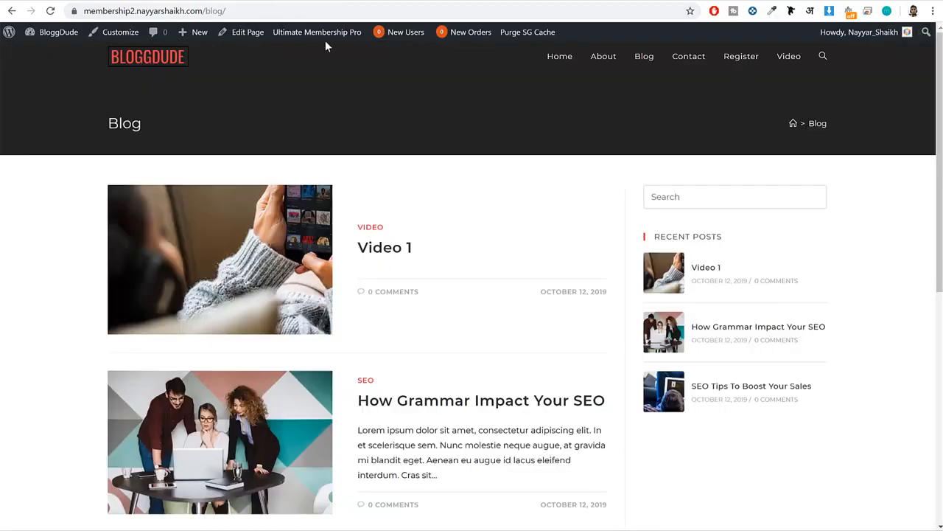
type("#")
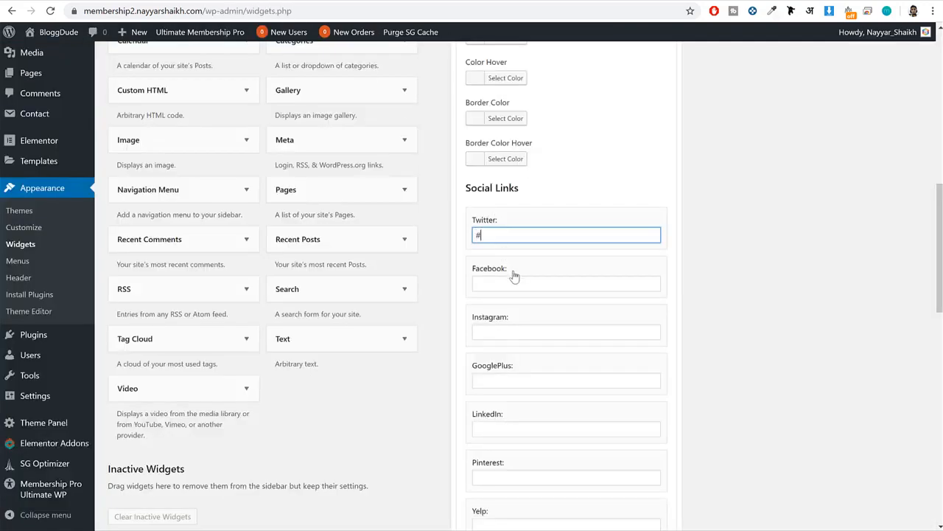
left_click(519, 285)
left_click(516, 332)
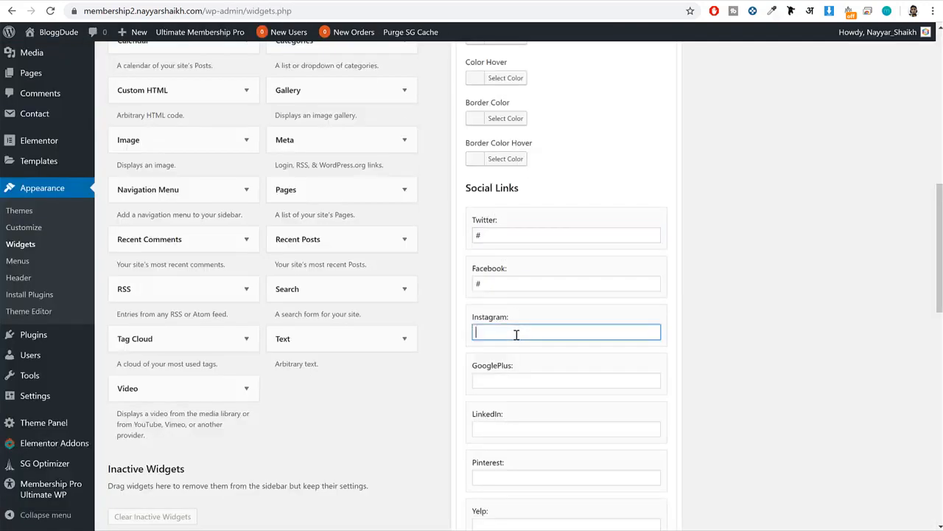
left_click(532, 382)
left_click(523, 429)
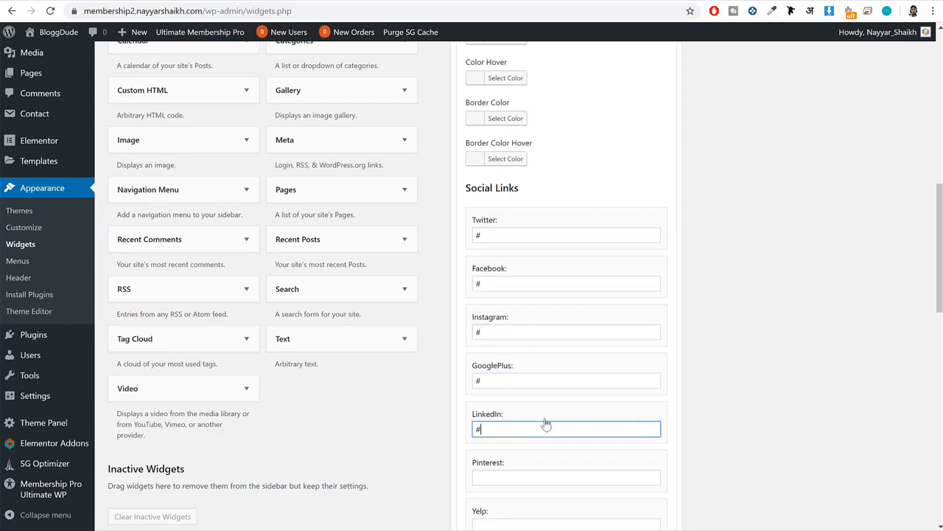
scroll(546, 424, "down", 10)
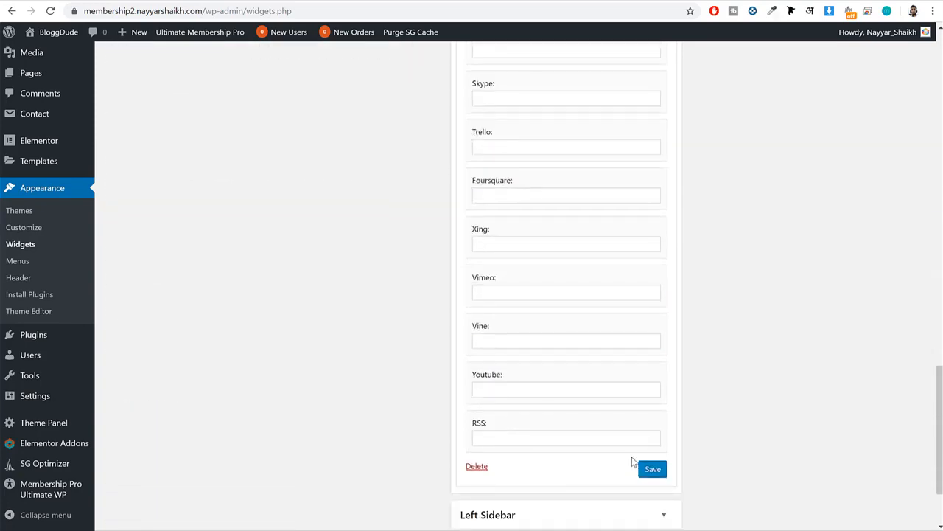
left_click(651, 470)
Collapse the Social Icons widget's settings and reload the blog page to check the sidebar's social icons.
scroll(655, 442, "up", 15)
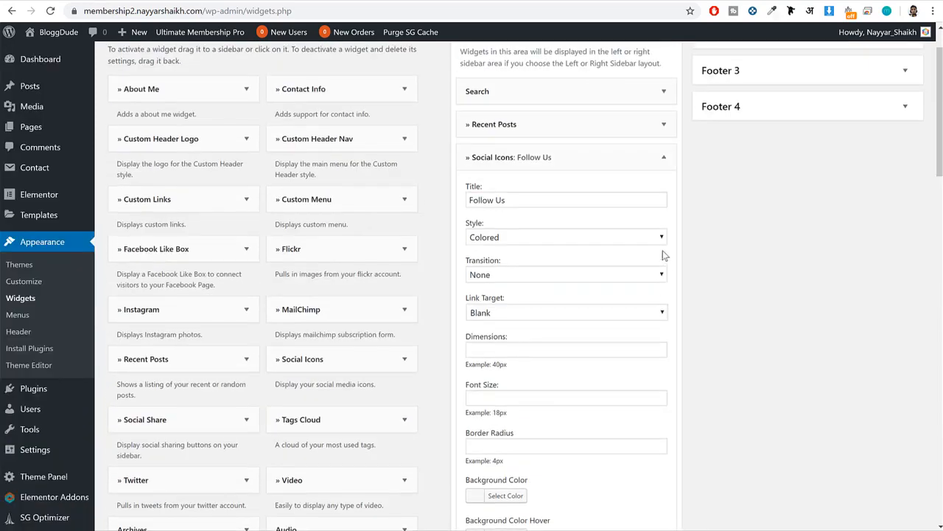
left_click(663, 157)
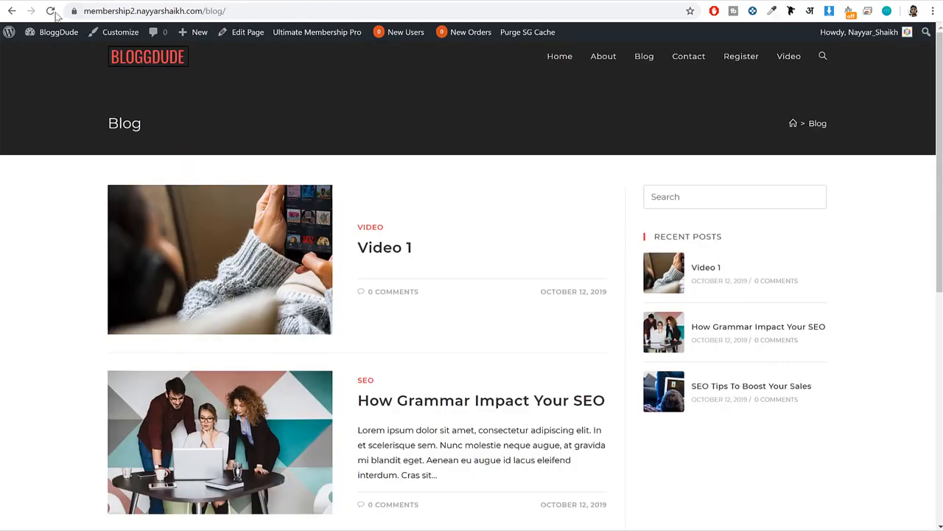
left_click(50, 11)
scroll(766, 254, "down", 2)
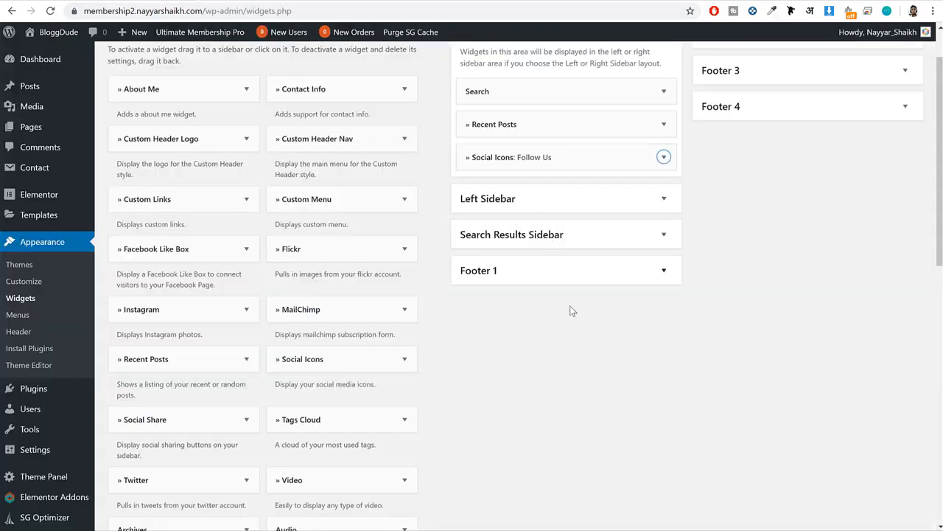
scroll(566, 324, "up", 1)
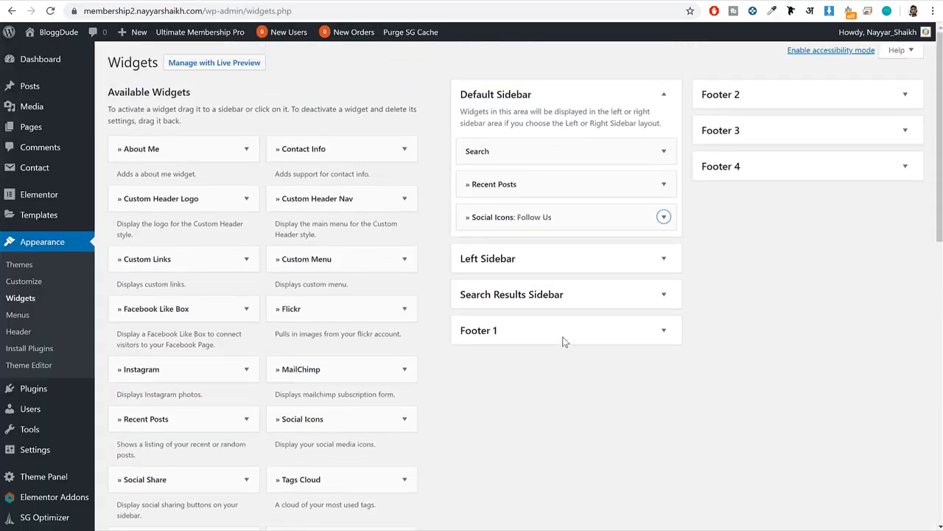
Add the MailChimp widget below Social Icons in the Default Sidebar and review its settings.
left_click_drag(348, 373, 561, 240)
scroll(673, 315, "down", 2)
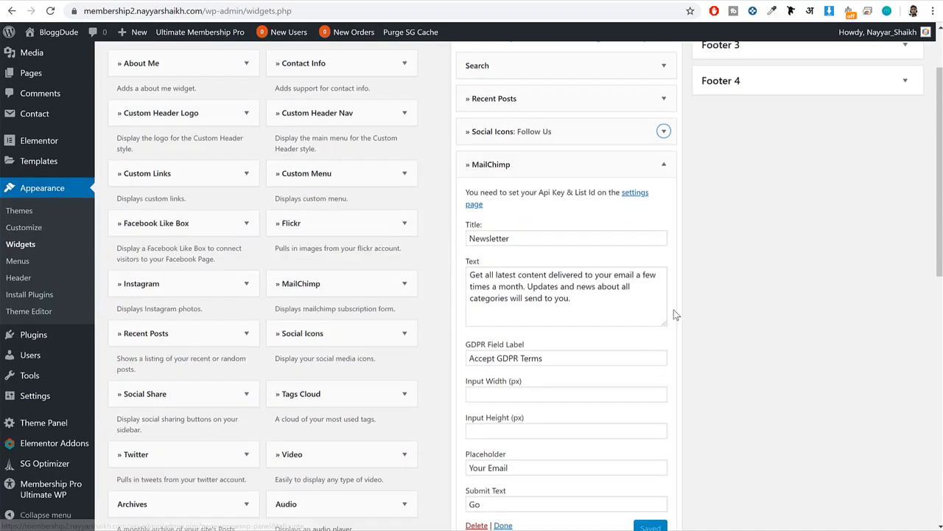
scroll(673, 315, "down", 1)
scroll(645, 308, "up", 2)
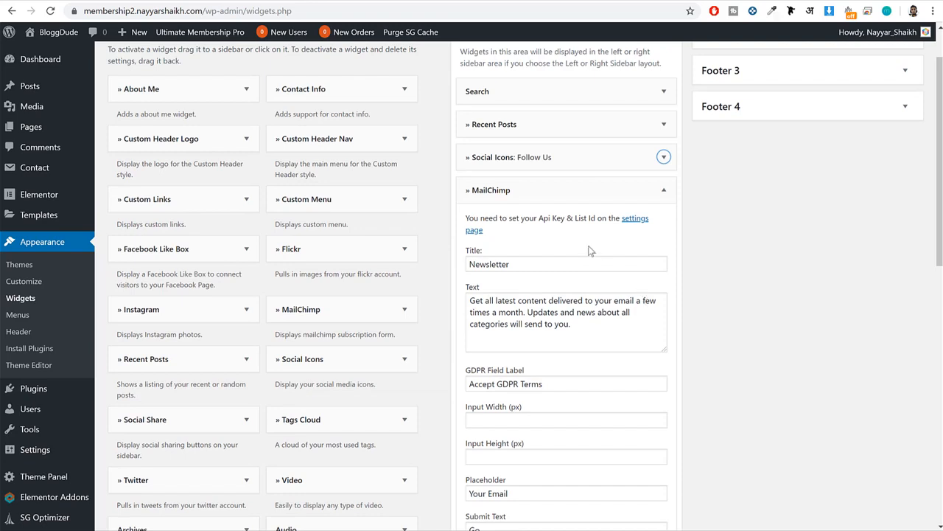
Open the settings page linked from the MailChimp widget, skip the OceanWP opt-in, and show the API Key and List ID integration fields.
left_click_drag(537, 219, 591, 219)
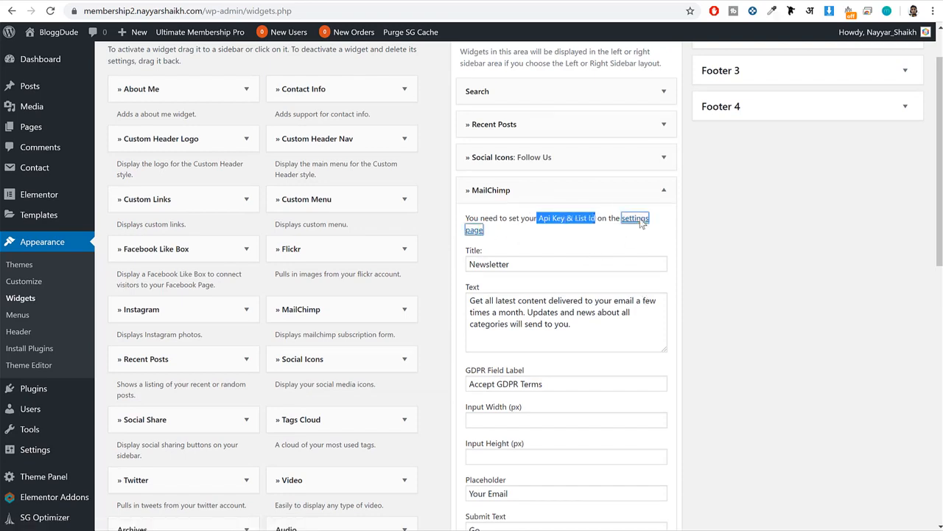
left_click(633, 219)
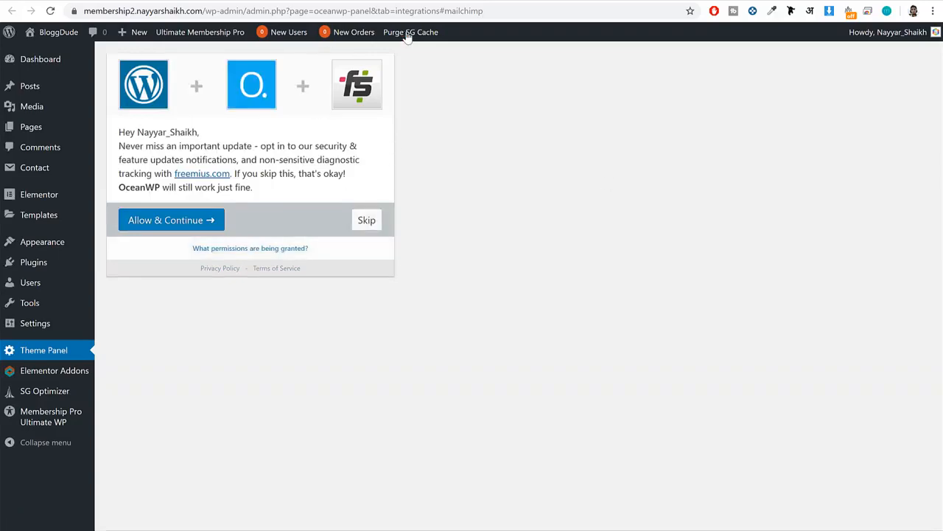
left_click(365, 222)
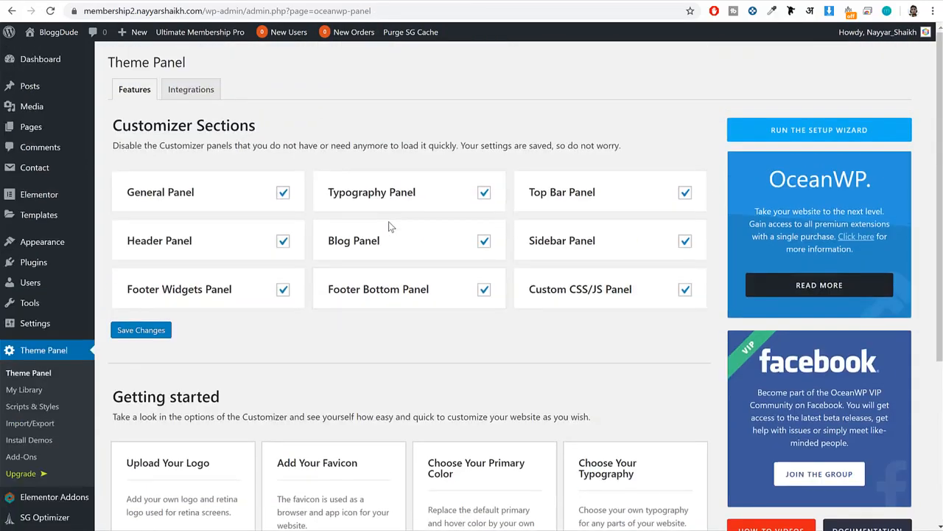
left_click(200, 97)
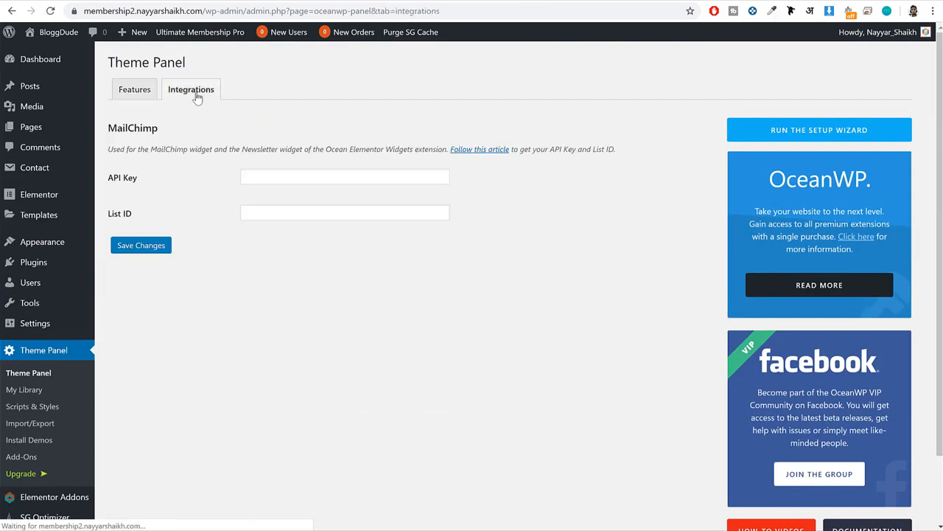
left_click(323, 176)
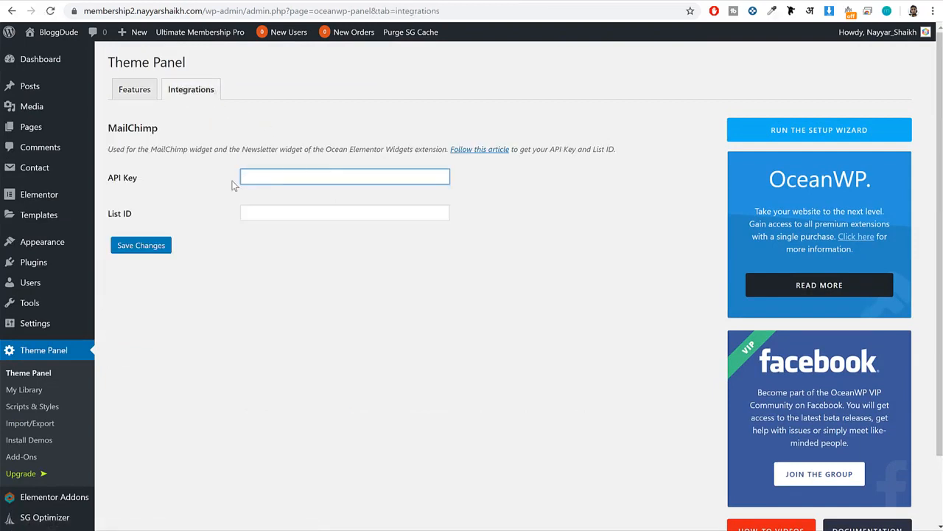
left_click_drag(108, 174, 141, 219)
left_click(139, 218)
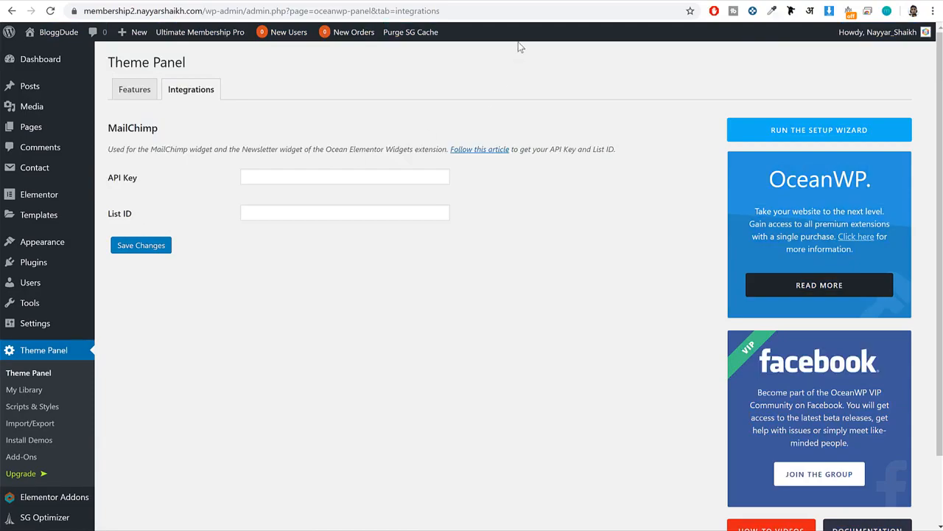
Open mailchimp.com in a new browser tab and log in to the Mailchimp account.
key("ctrl+t")
type("mailchimp.com")
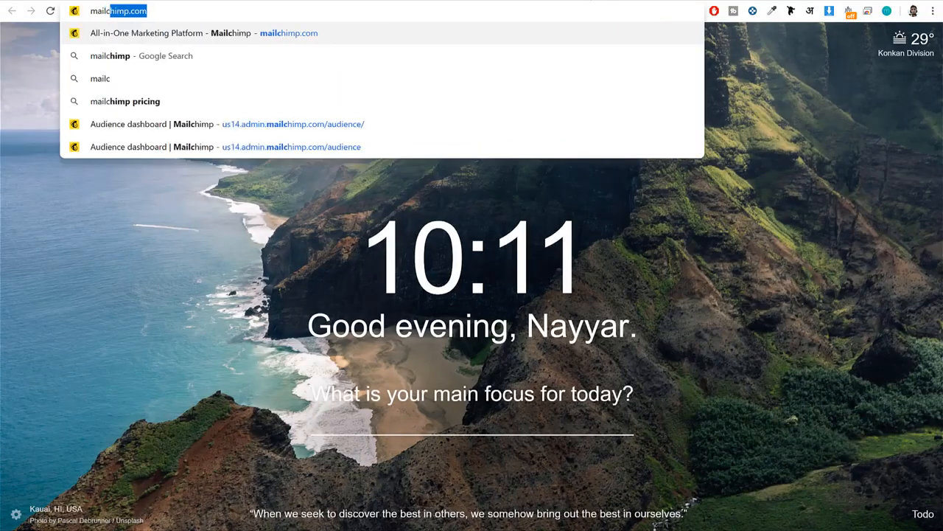
key("Return")
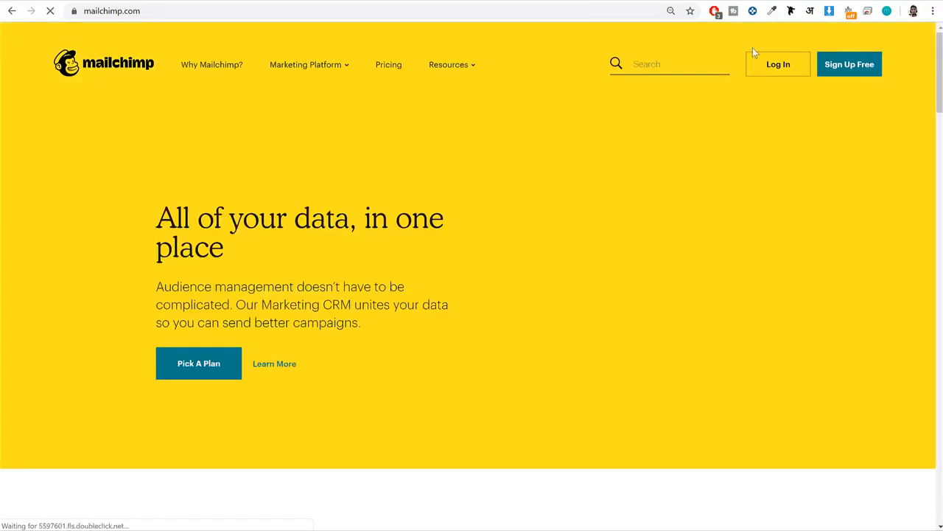
left_click(778, 65)
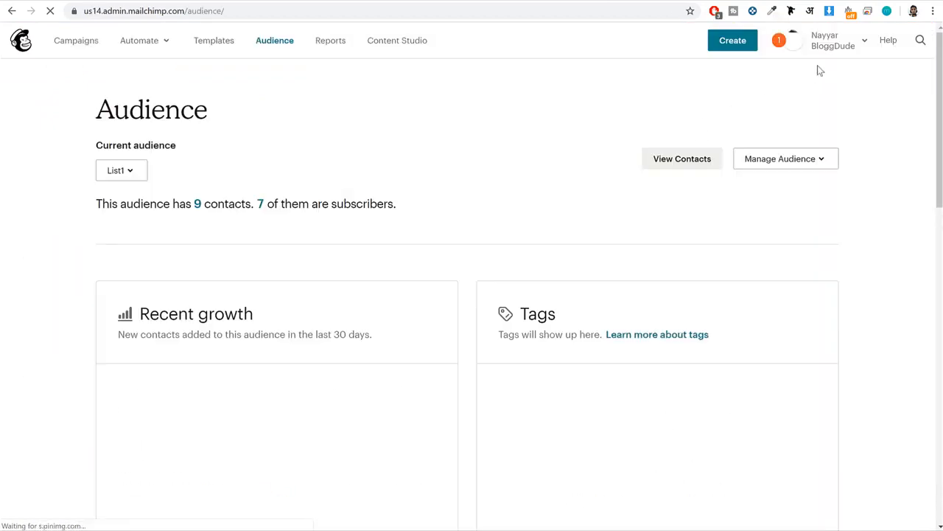
Open the API keys page in the Mailchimp account's extras and copy the existing API key.
left_click(830, 45)
left_click(727, 208)
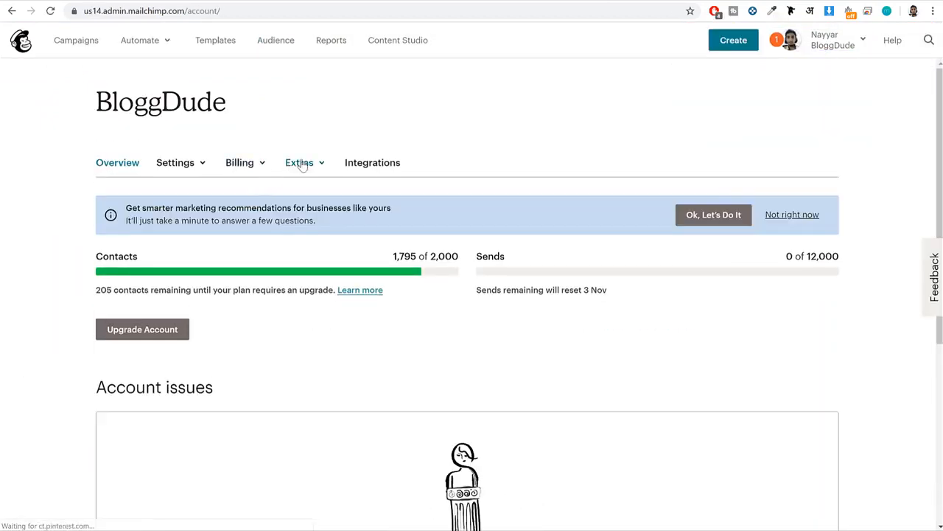
left_click(301, 164)
left_click(306, 219)
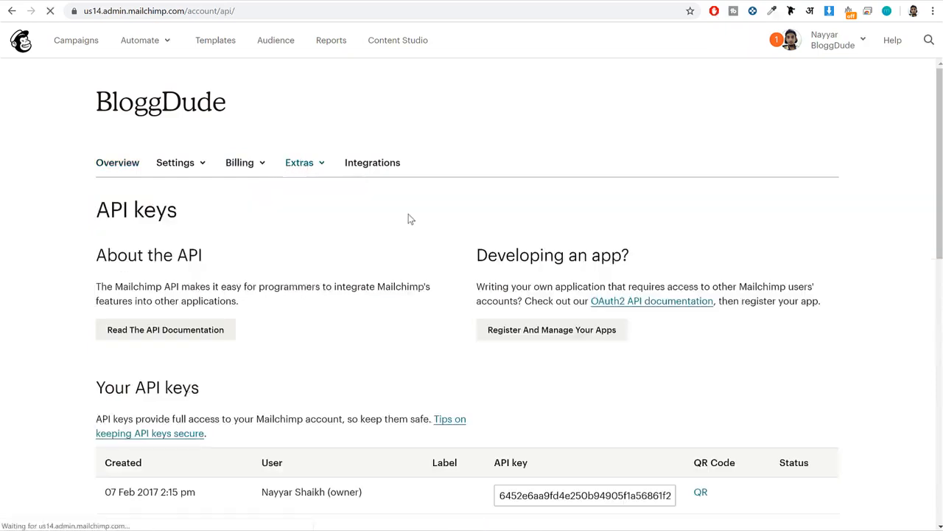
scroll(555, 309, "down", 2)
left_click(580, 376)
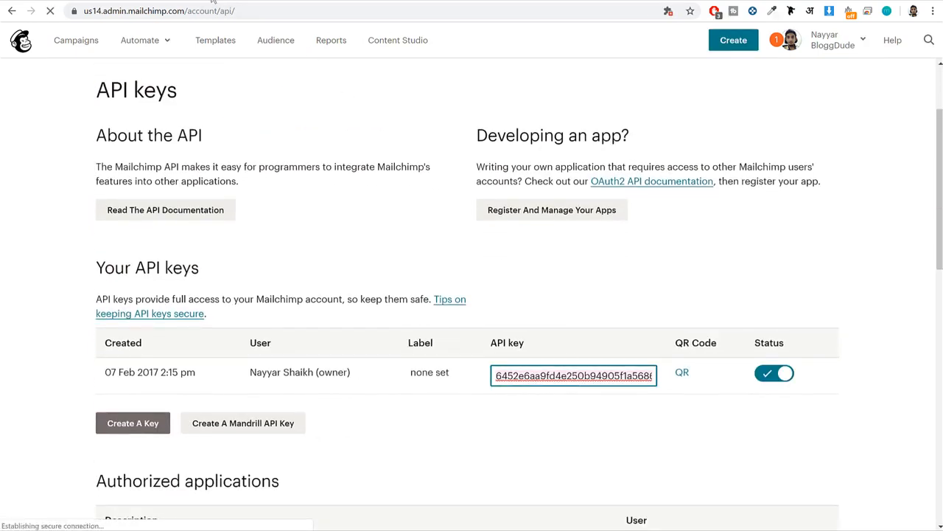
Switch to the WordPress Theme Panel integrations and paste the Mailchimp API key into the API Key field.
left_click(328, 1)
left_click(335, 184)
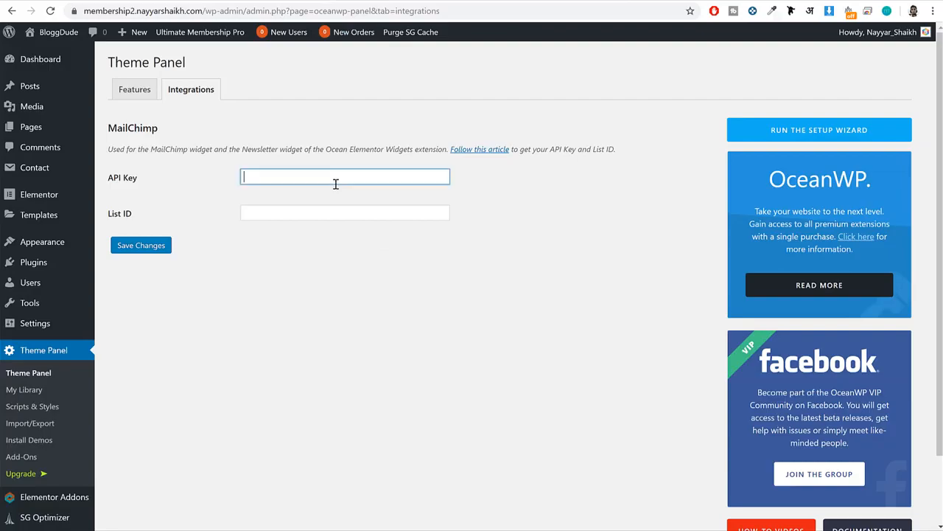
key("ctrl+v")
Return to Mailchimp, open the settings of the List1 audience and copy its unique audience ID.
key("ctrl+Tab")
scroll(435, 154, "up", 1)
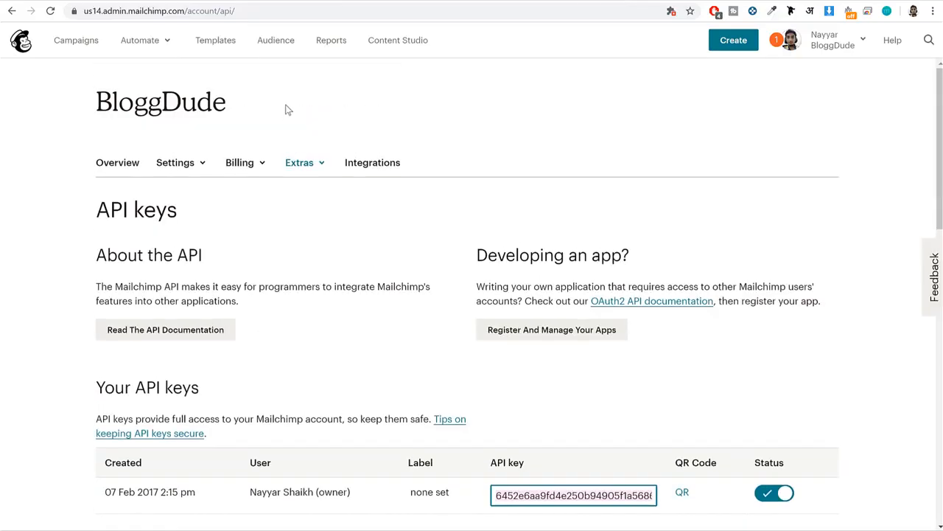
left_click(278, 44)
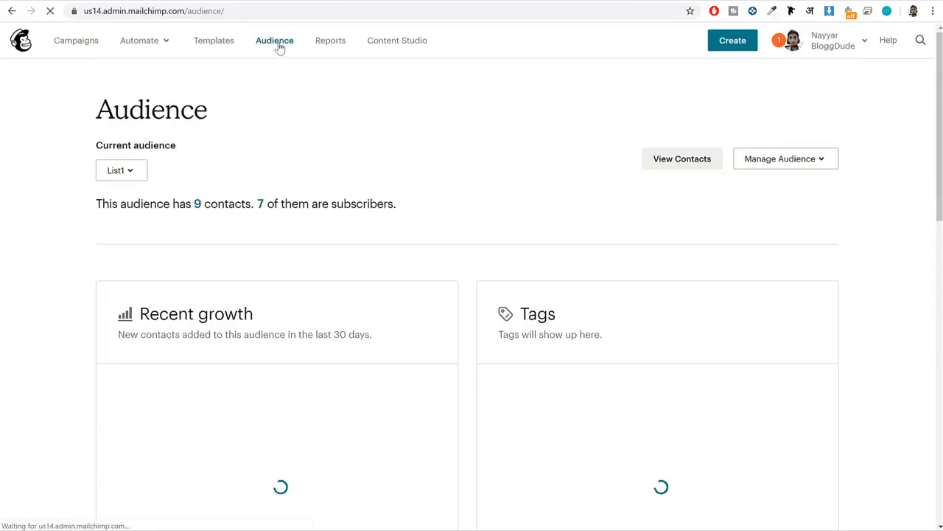
left_click(117, 172)
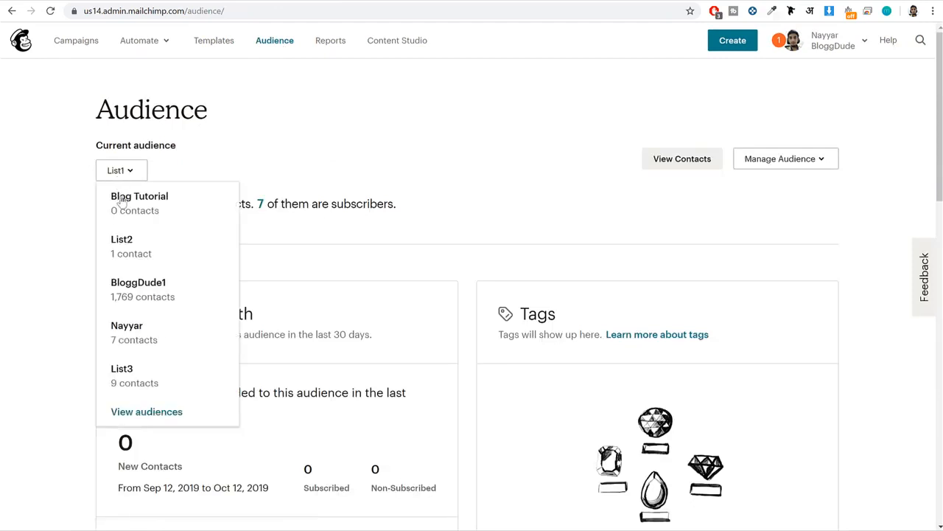
left_click(501, 188)
left_click(810, 164)
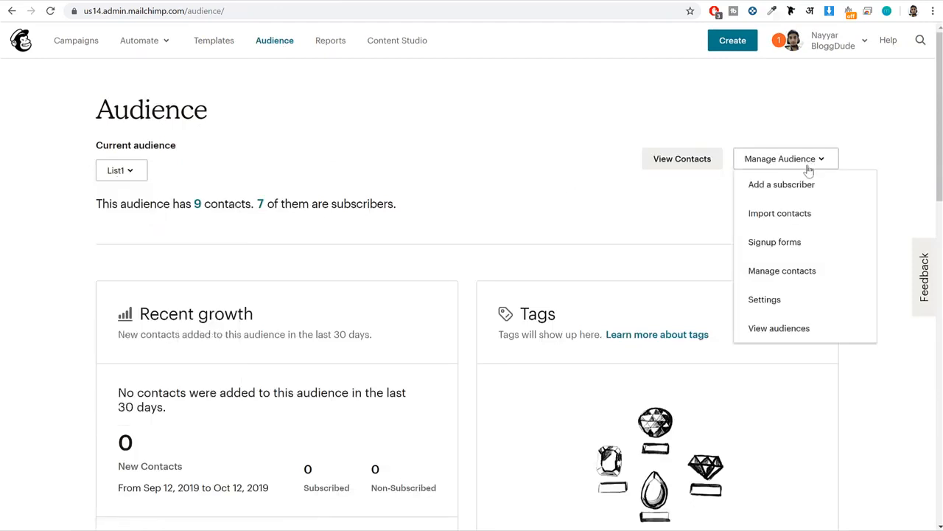
left_click(786, 303)
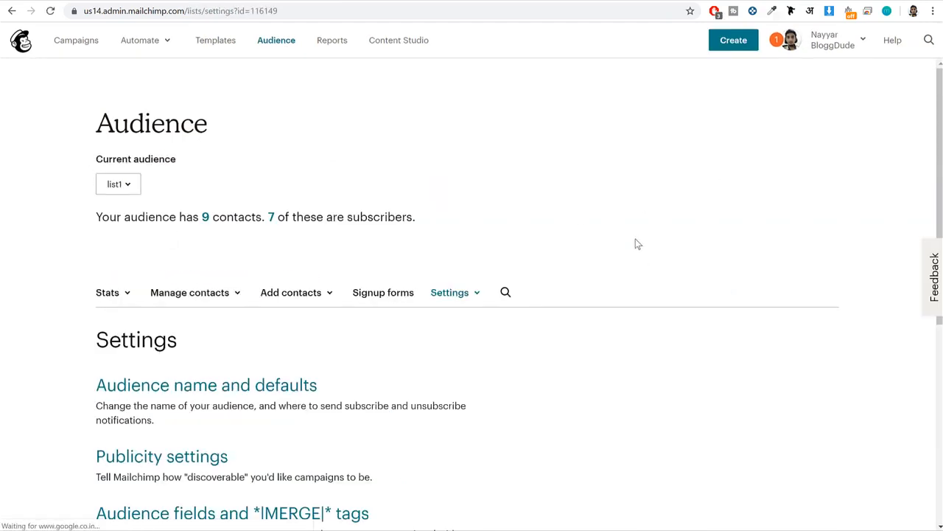
scroll(638, 244, "down", 5)
left_click(192, 493)
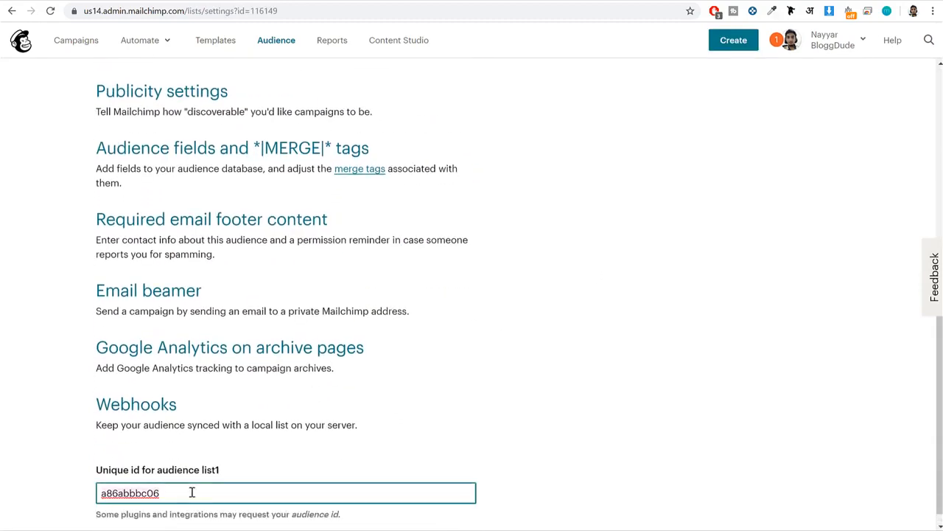
Paste the audience ID into the List ID field of the WordPress MailChimp integration and save the changes.
key("ctrl+Tab")
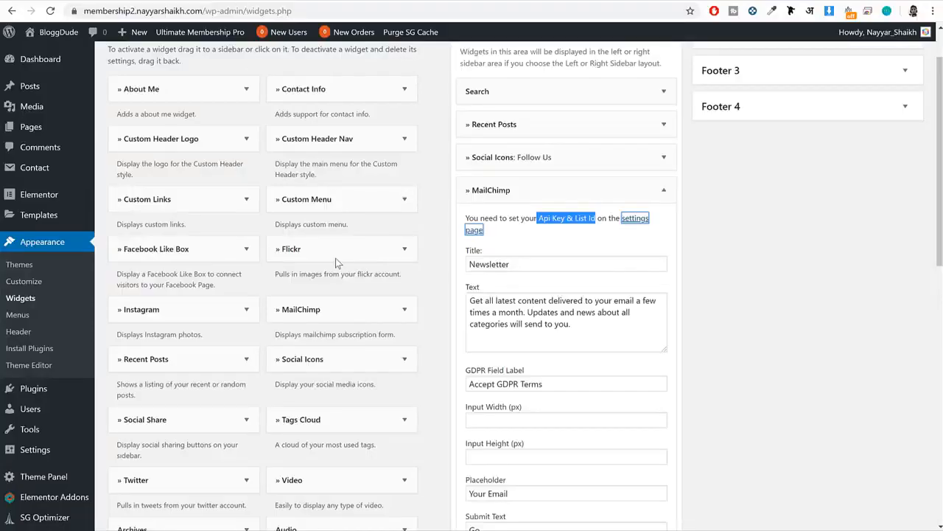
left_click(370, 2)
left_click(282, 211)
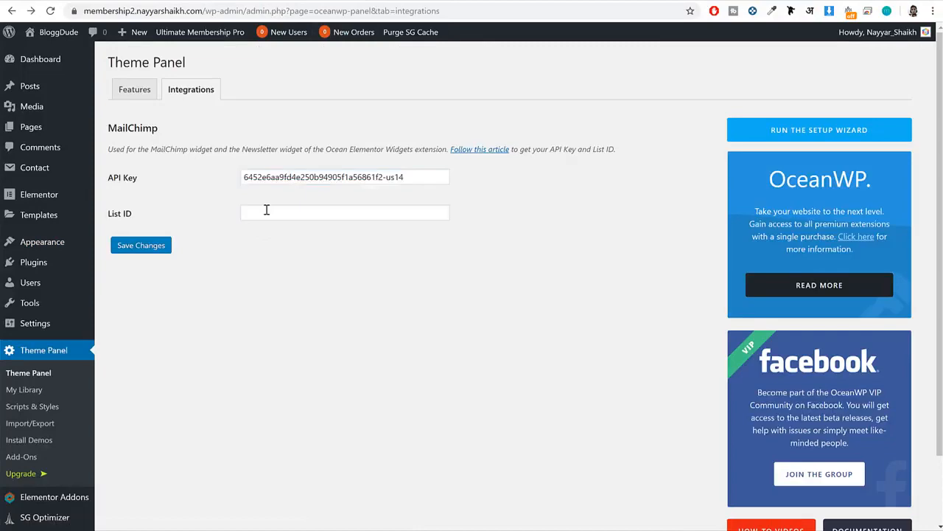
left_click(266, 211)
type("a86abbbc06")
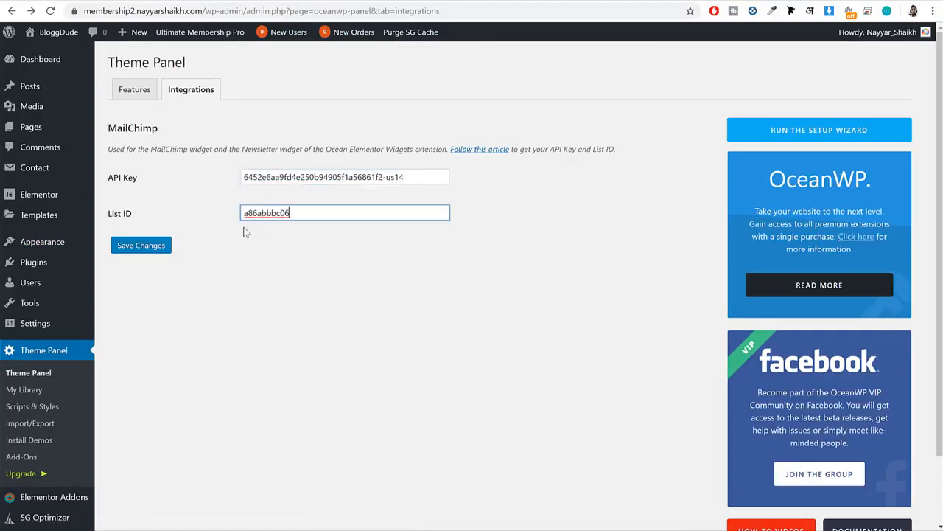
left_click(157, 246)
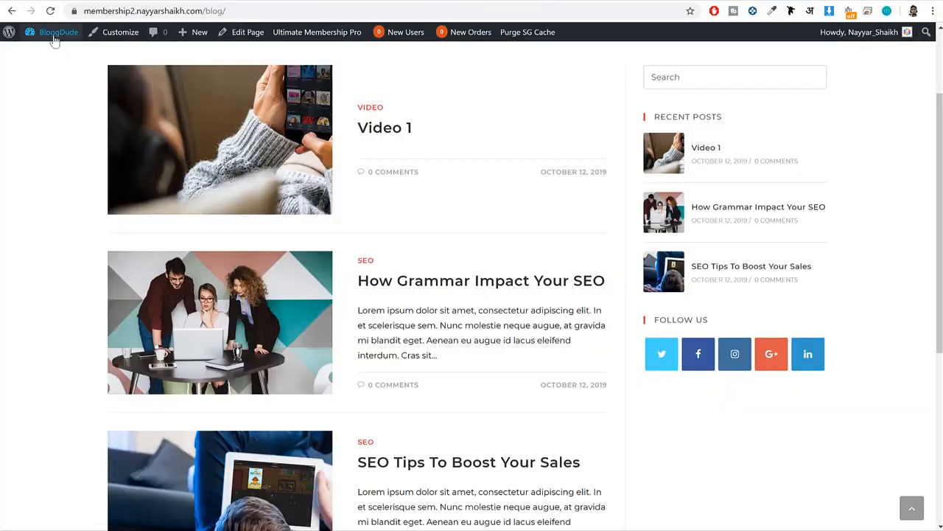
Reload the blog page, check the sidebar's newsletter form and the footer, and go to the site's home page.
left_click(50, 11)
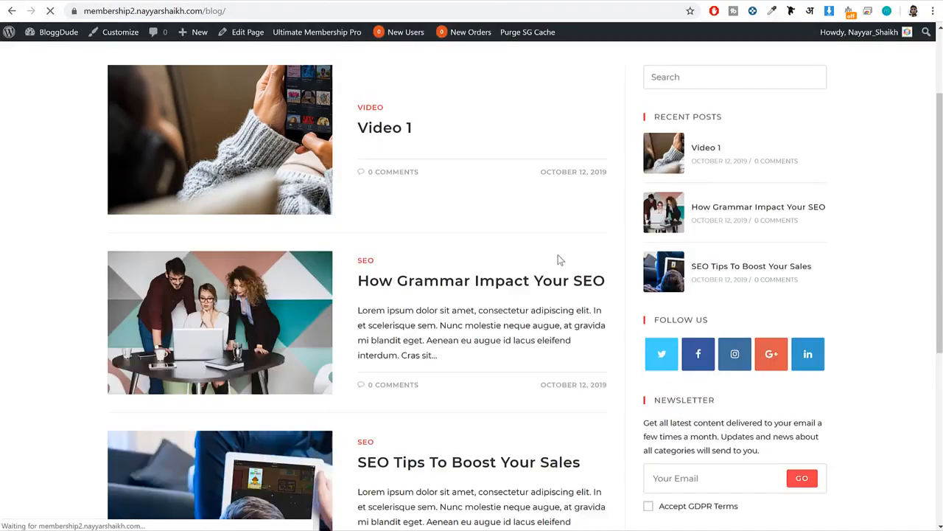
scroll(562, 283, "down", 6)
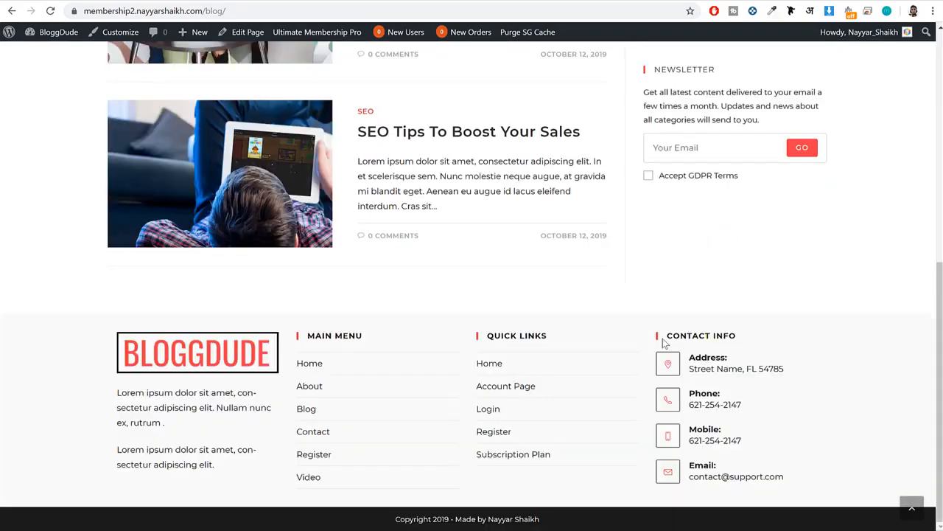
left_click(912, 507)
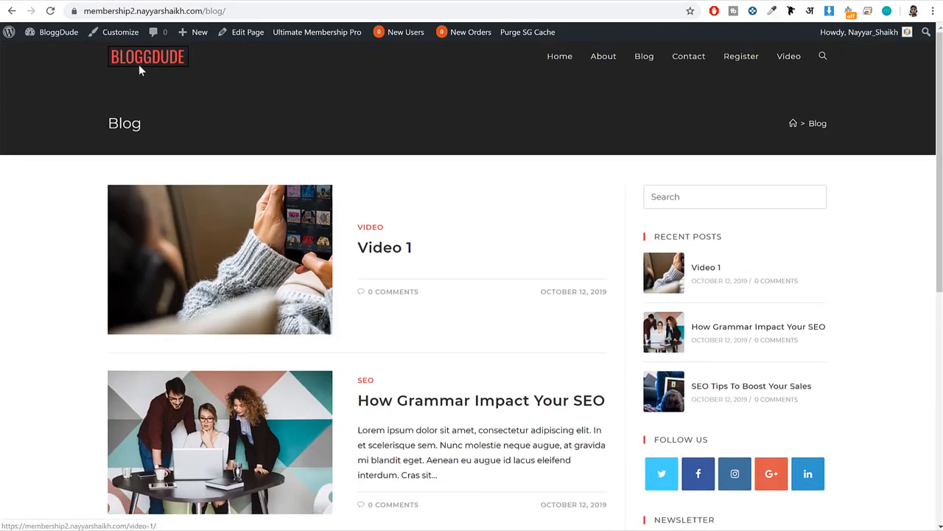
left_click(145, 66)
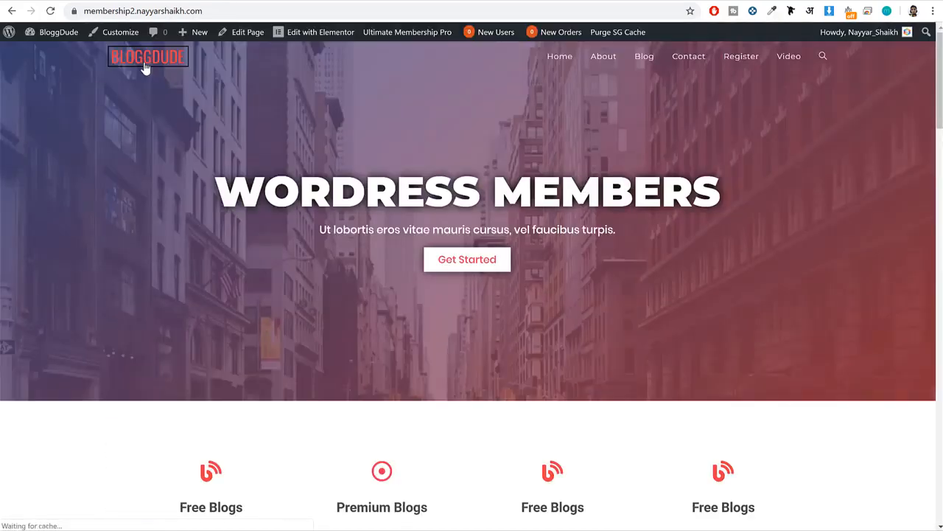